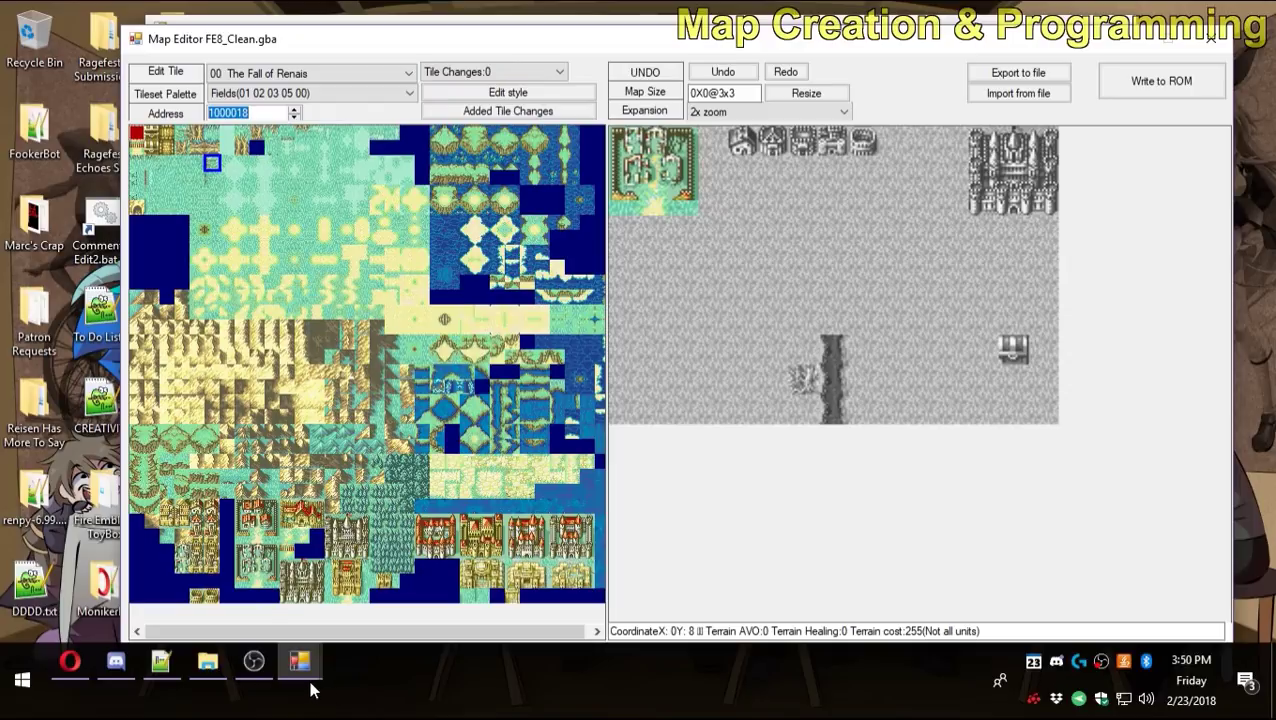
Open the Tile Changes editor and review tile changes 00 to 03 for The Fall of Renais.
left_click(214, 592)
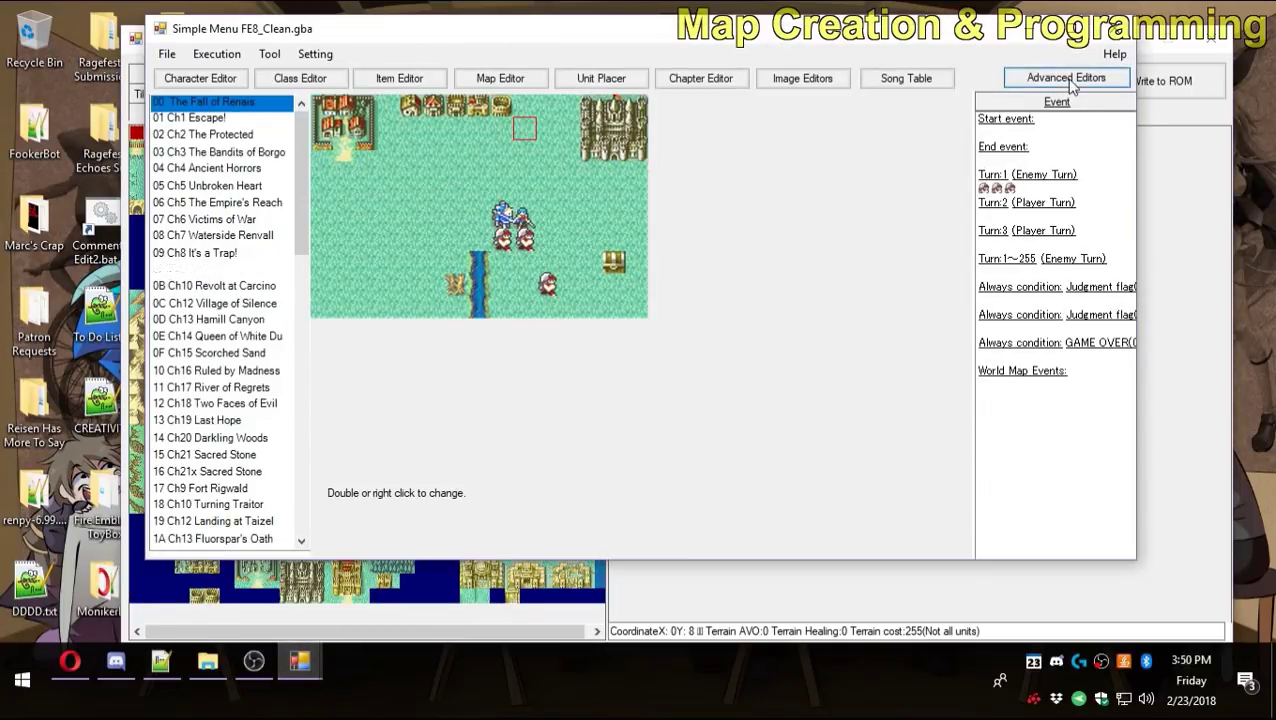
left_click(1068, 80)
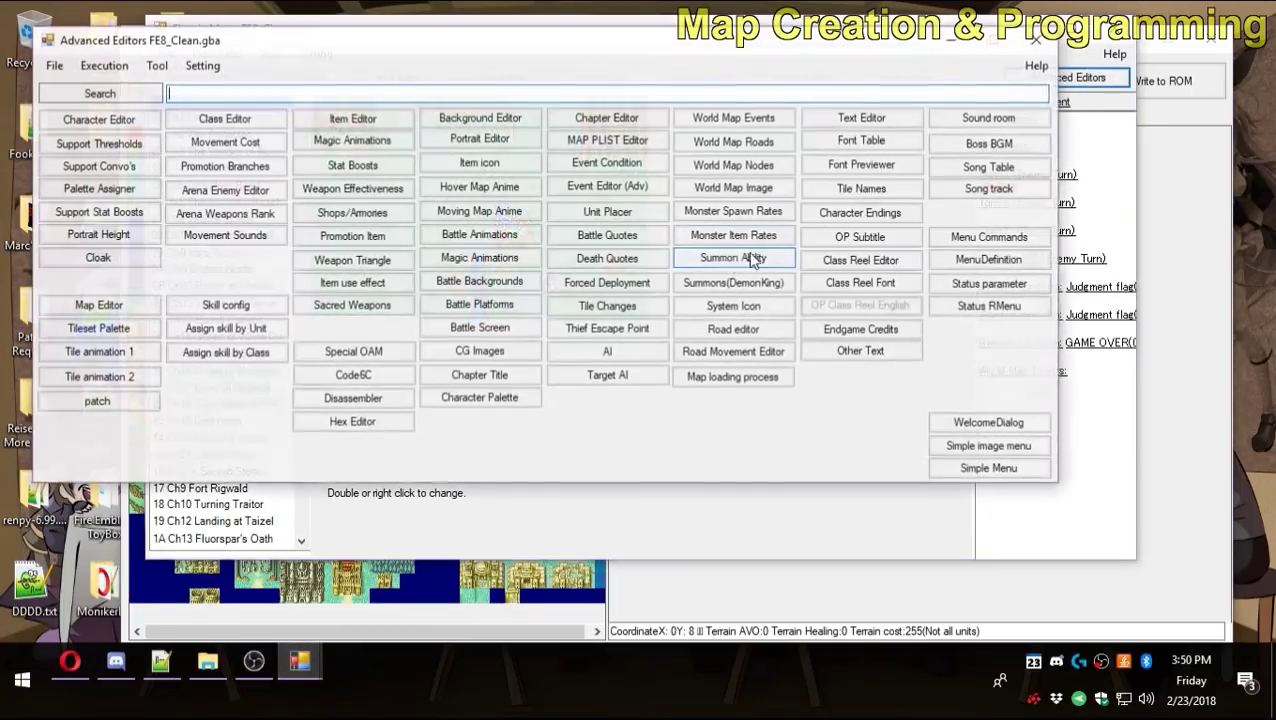
left_click(605, 163)
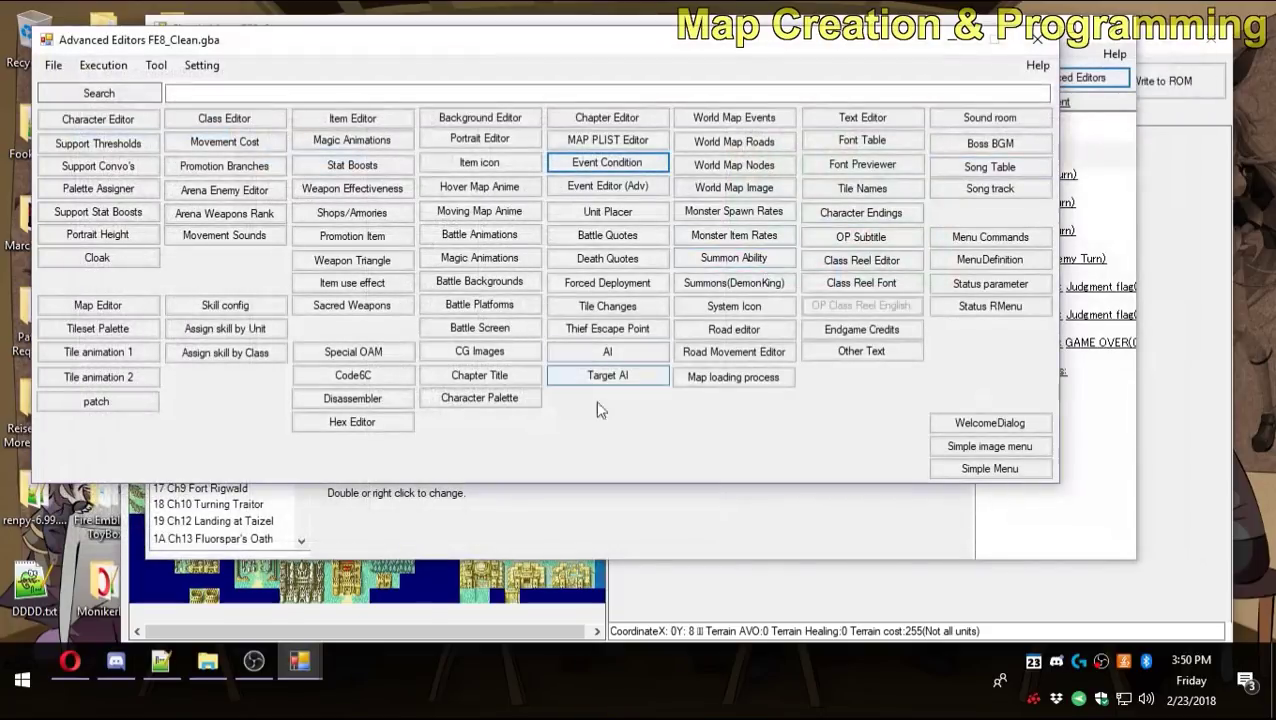
left_click(607, 306)
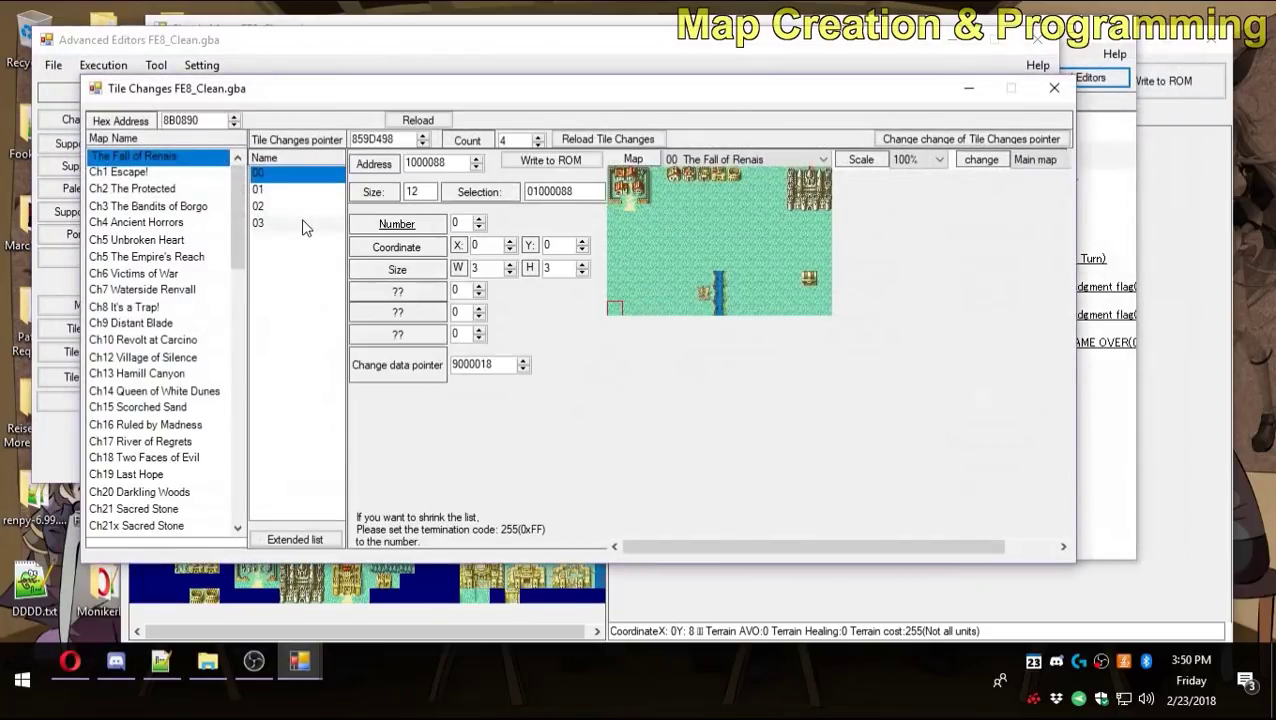
left_click(289, 193)
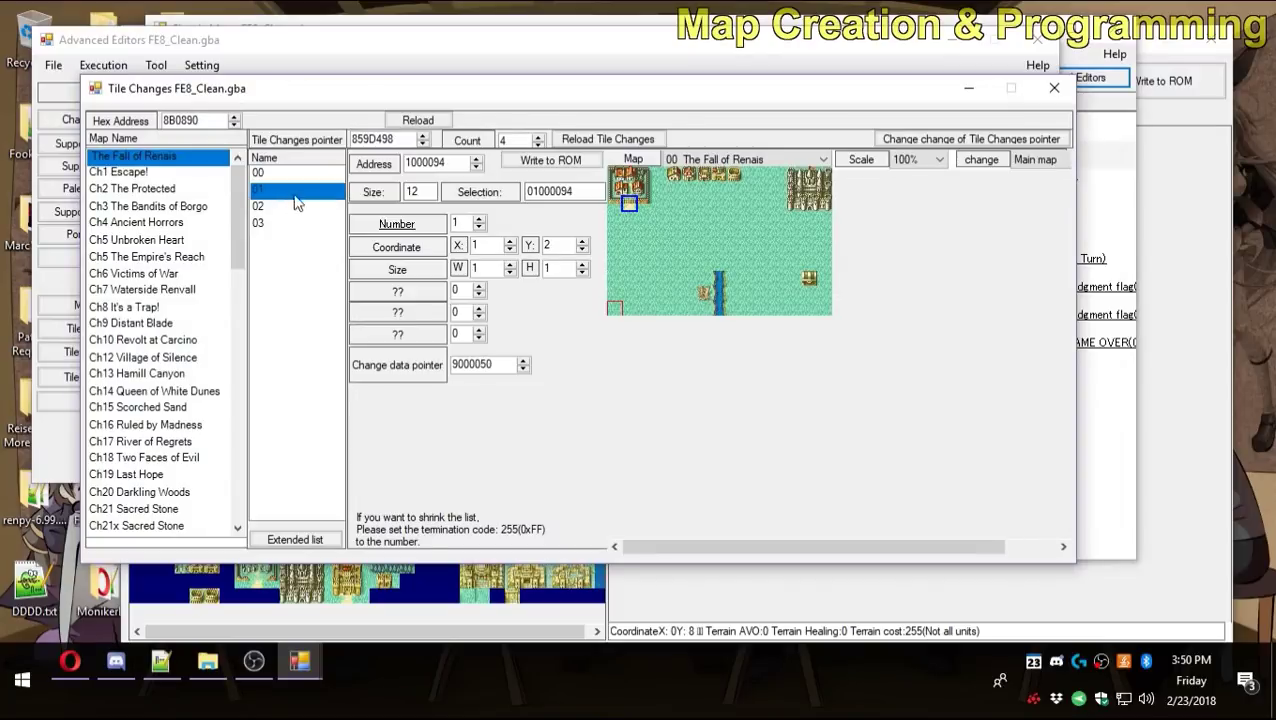
key("Up")
key("Down")
left_click(299, 207)
left_click(289, 225)
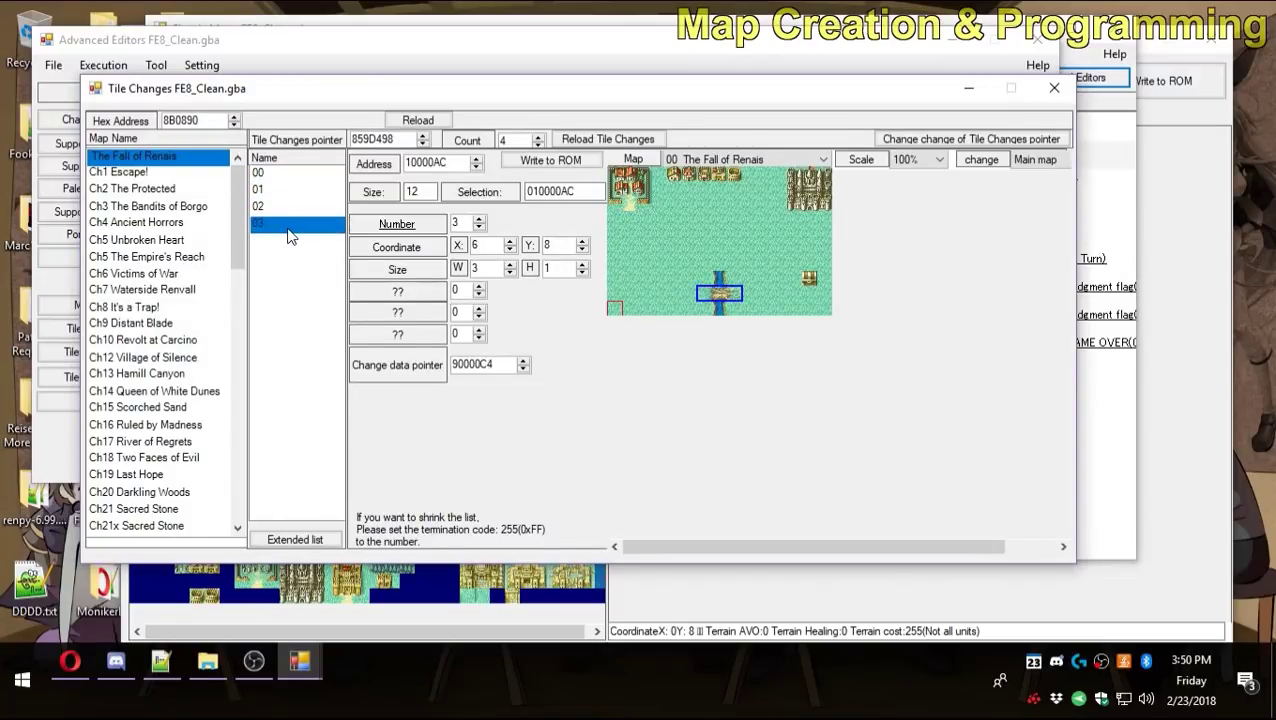
left_click(290, 174)
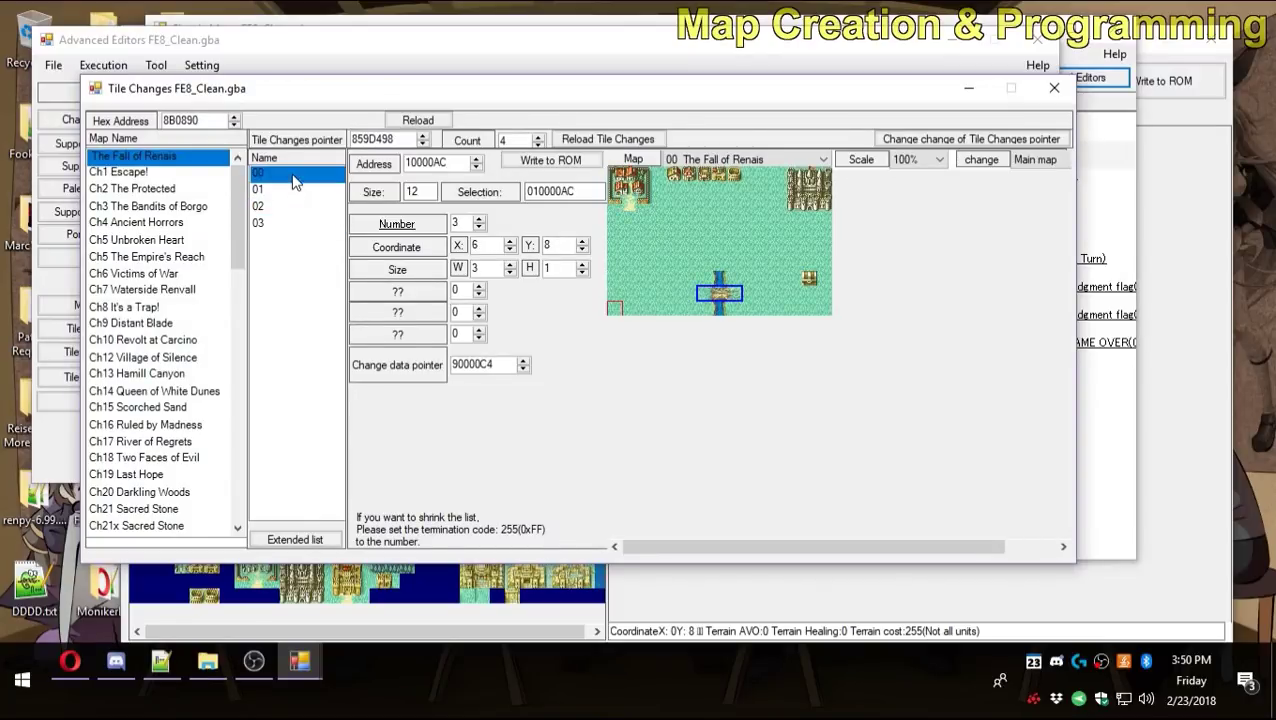
left_click(1054, 88)
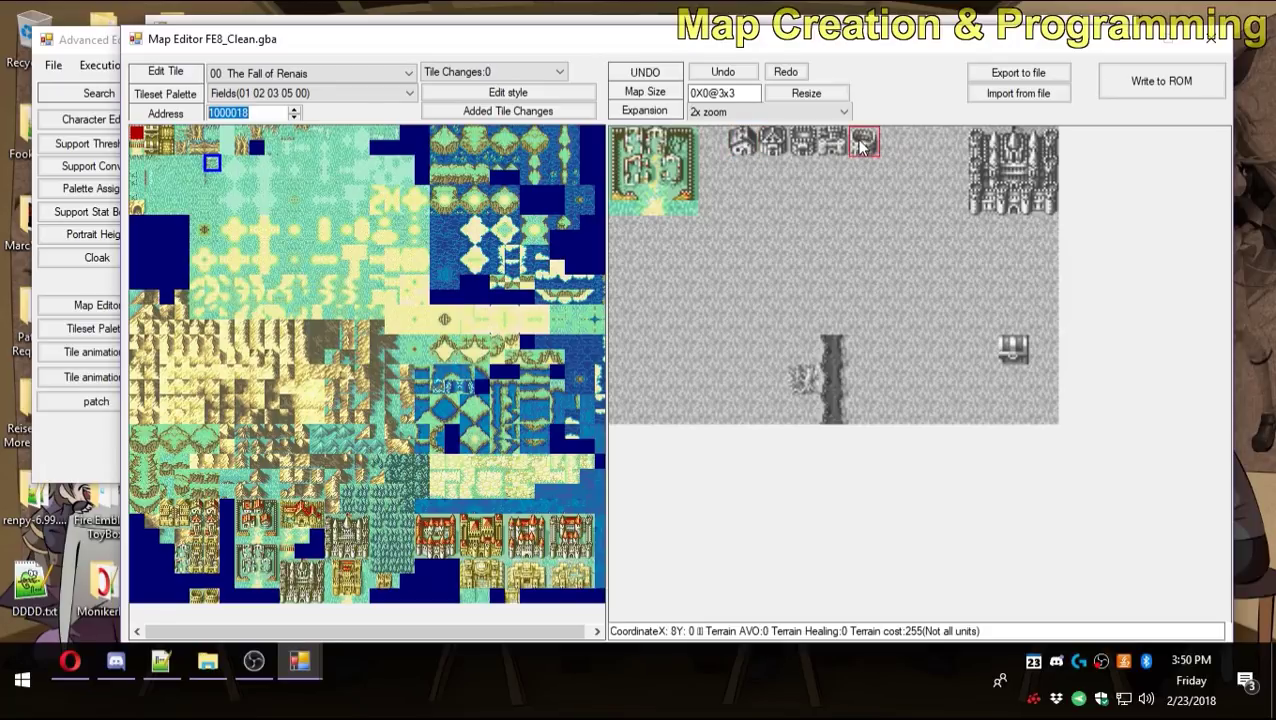
Open the Event Condition editor for The Fall of Renais and switch the event type to Map Objects.
left_click(80, 466)
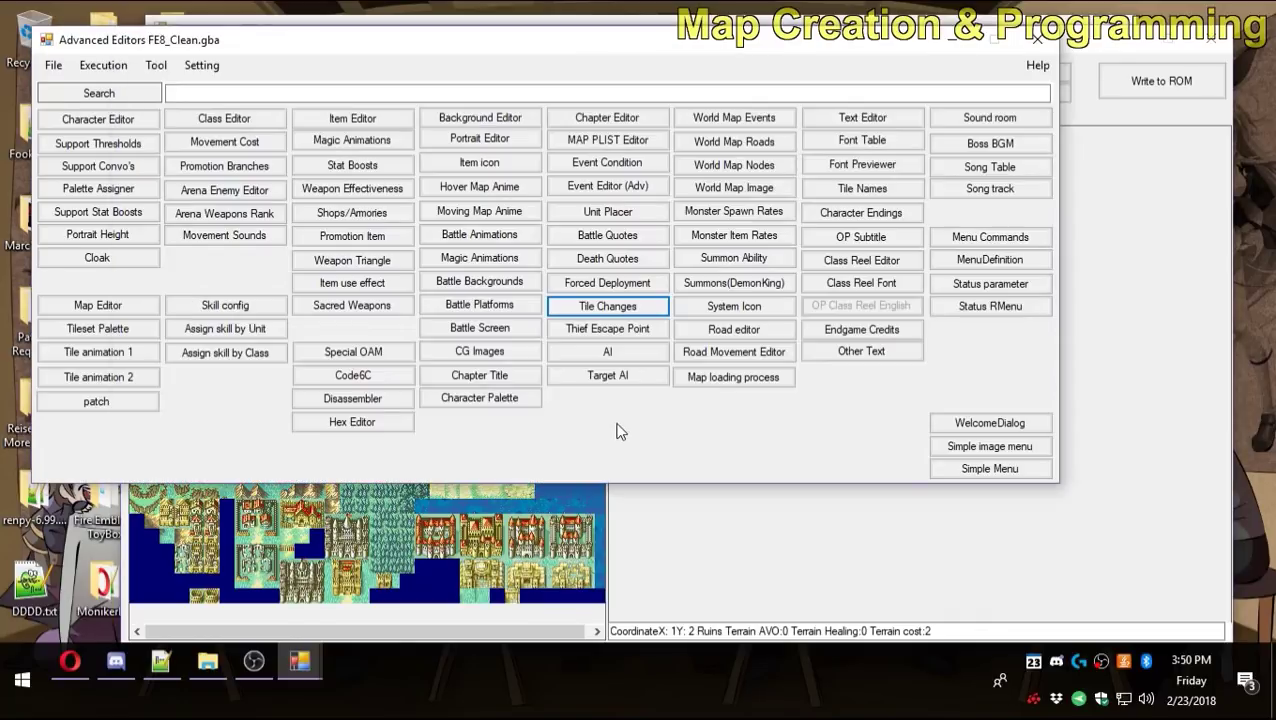
left_click(638, 170)
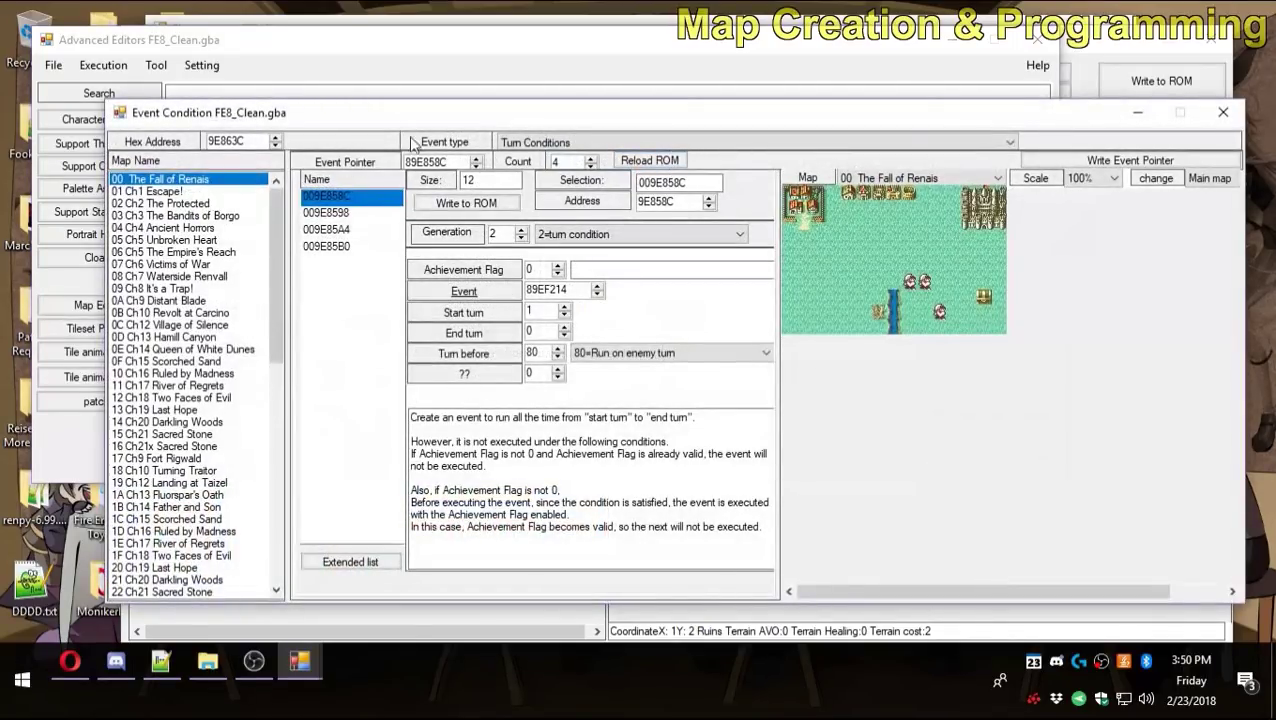
left_click(530, 142)
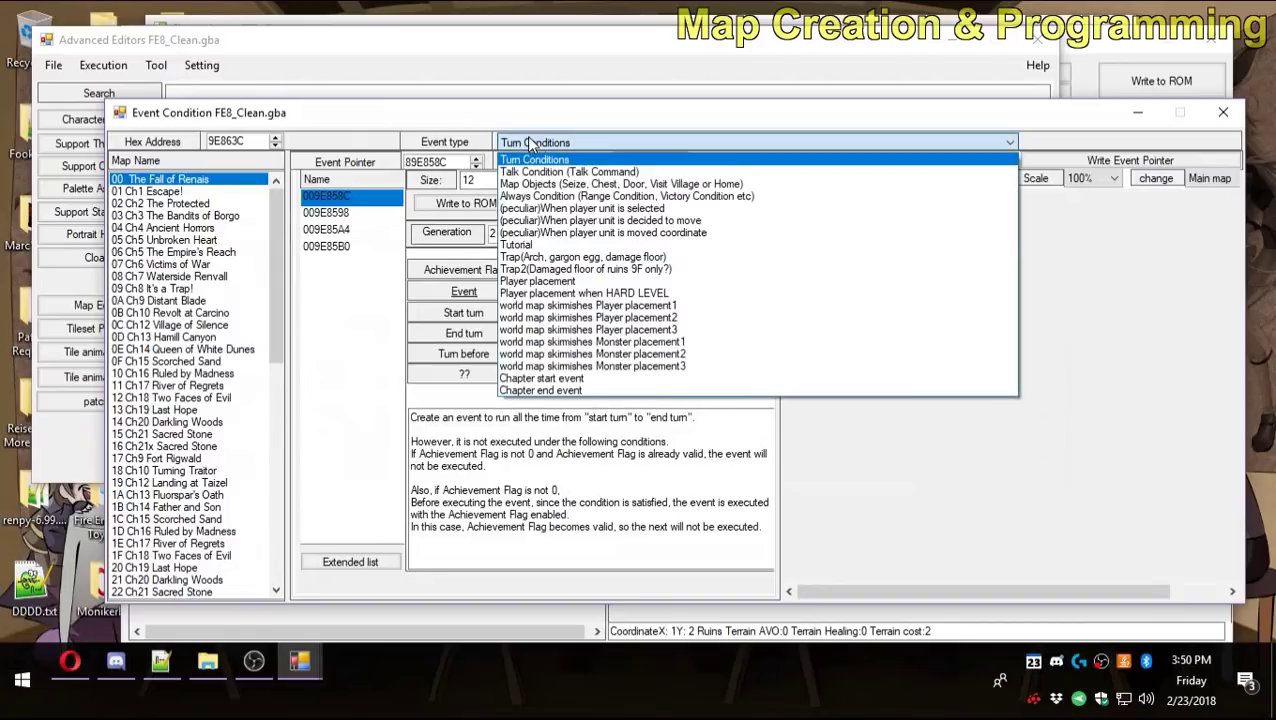
left_click(521, 184)
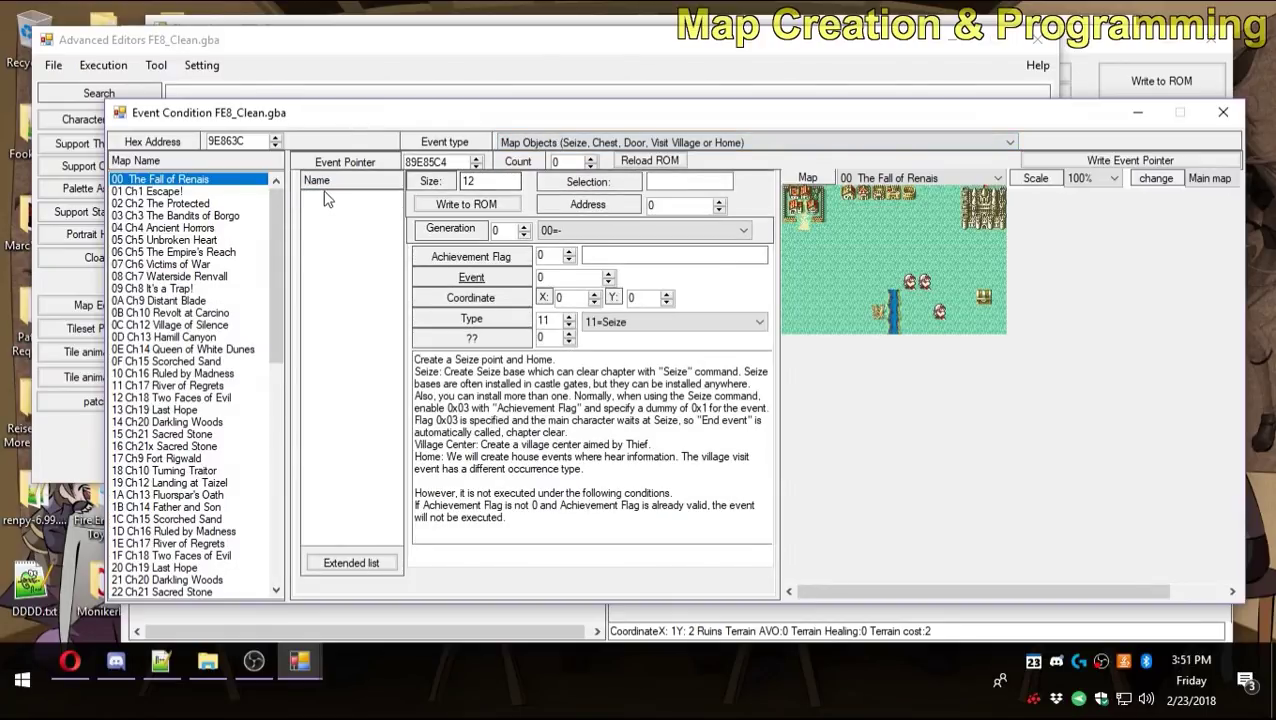
left_click_drag(359, 117, 367, 41)
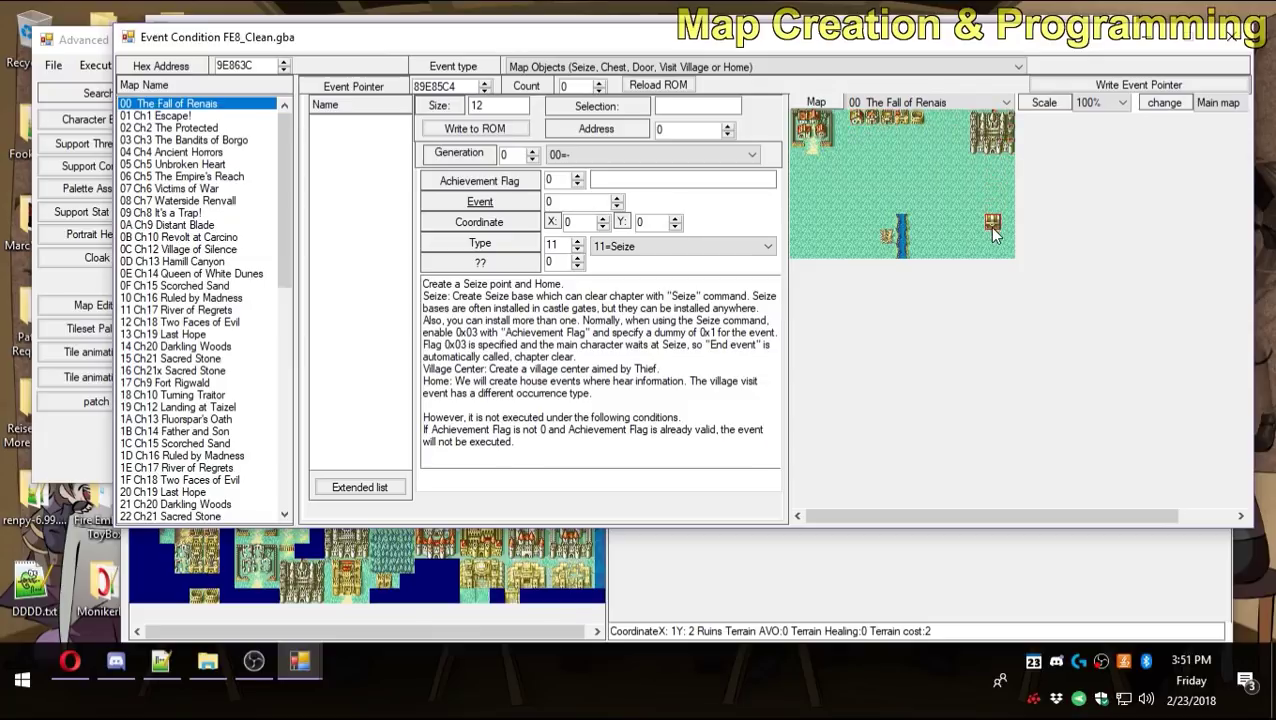
Extend the map objects list to 7 entries and reallocate its data to free space.
left_click(368, 487)
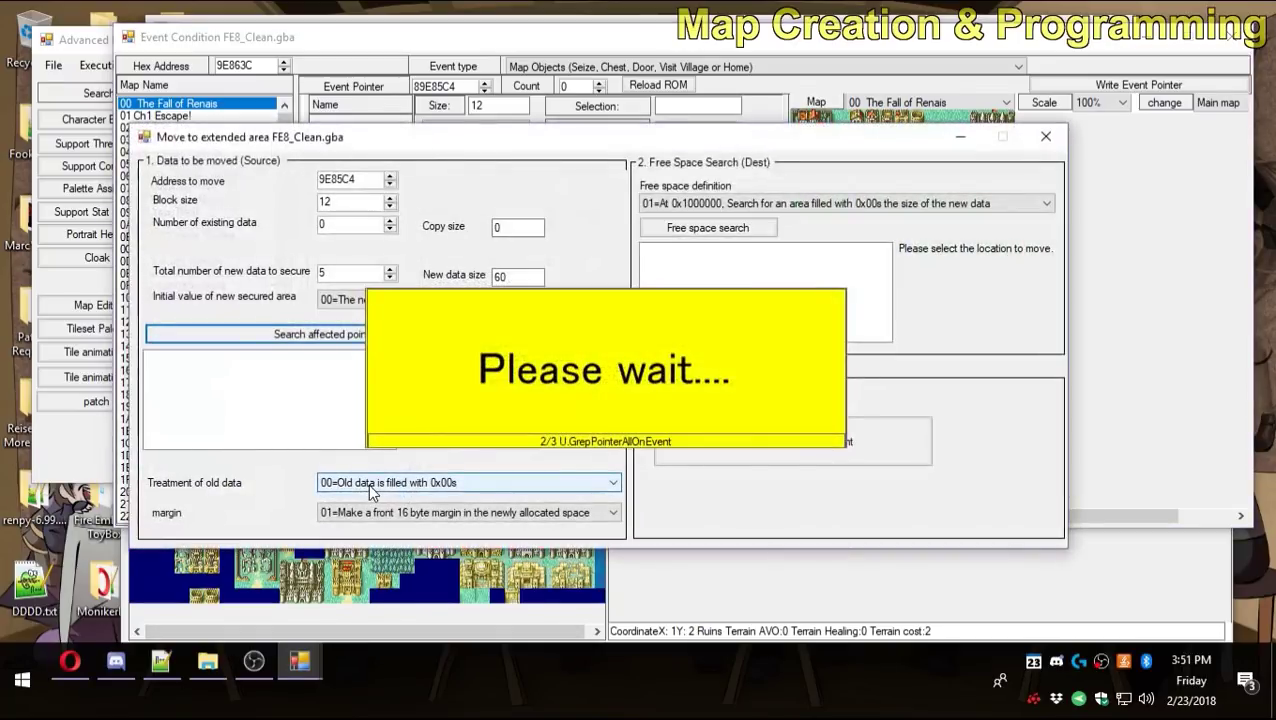
type("7")
left_click(354, 224)
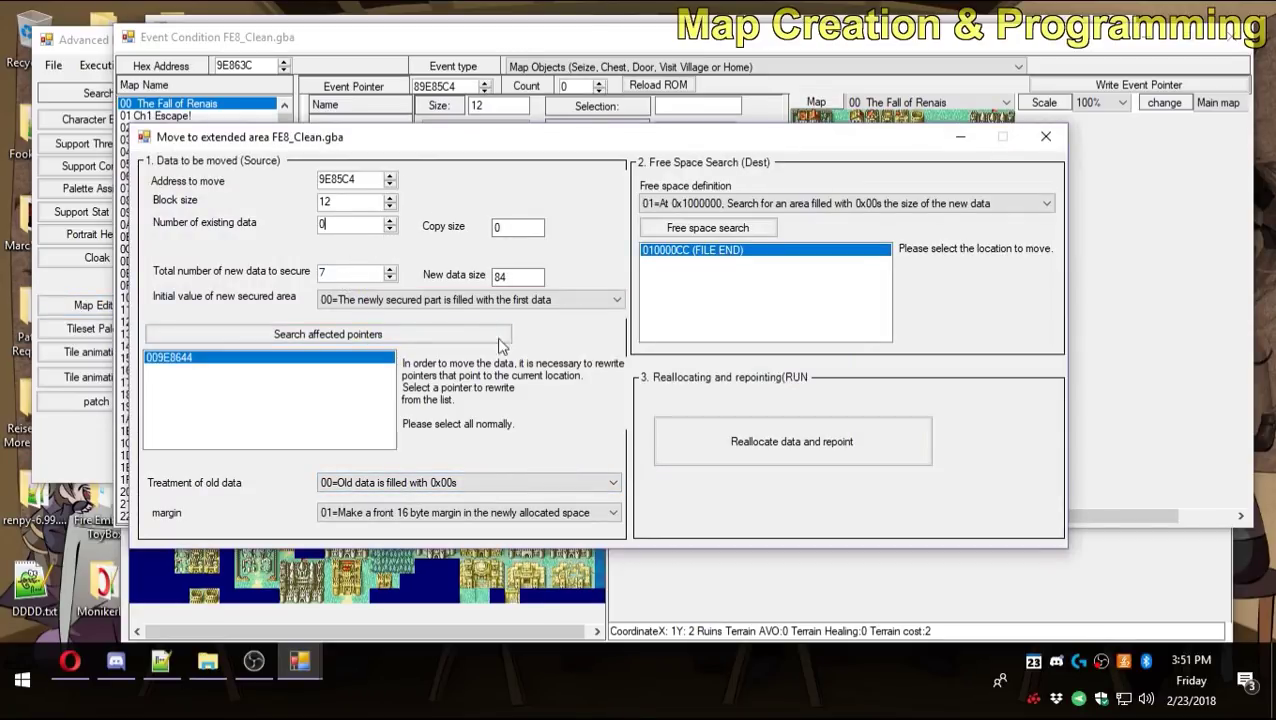
left_click(785, 450)
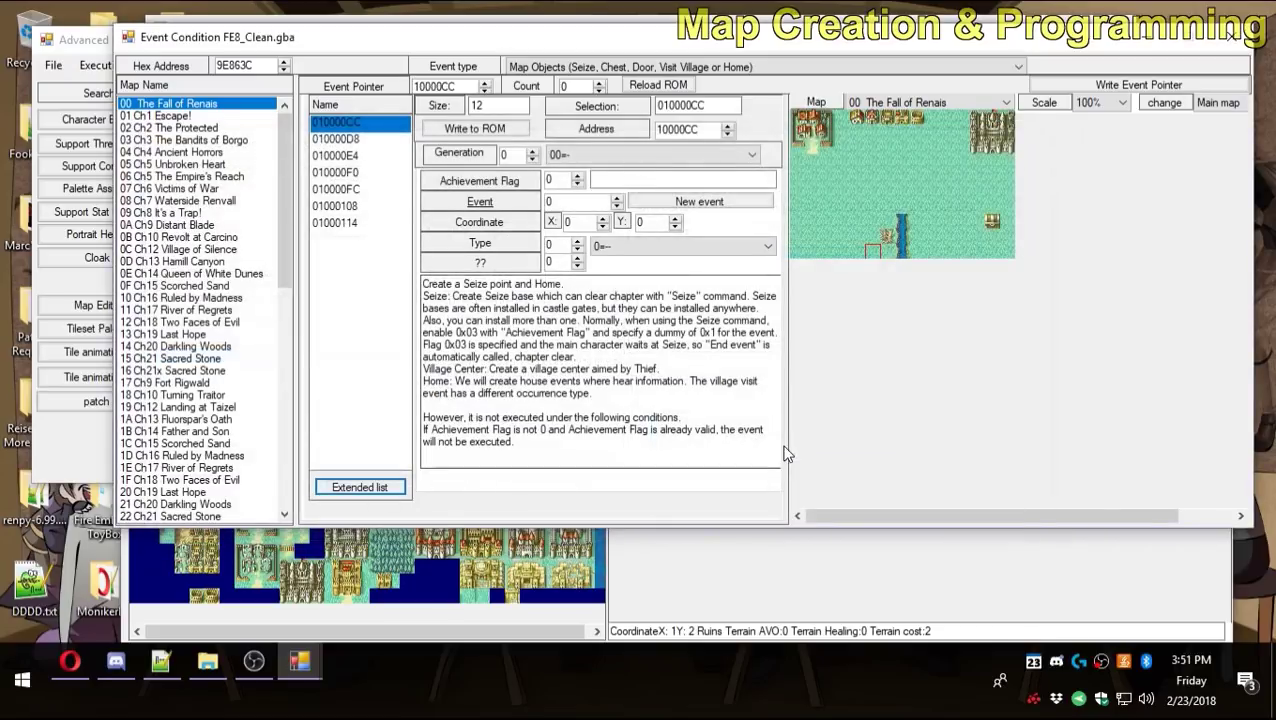
Make the first map object entry a 06=Visit Village event located at X 1, Y 2, the village entrance.
left_click(335, 123)
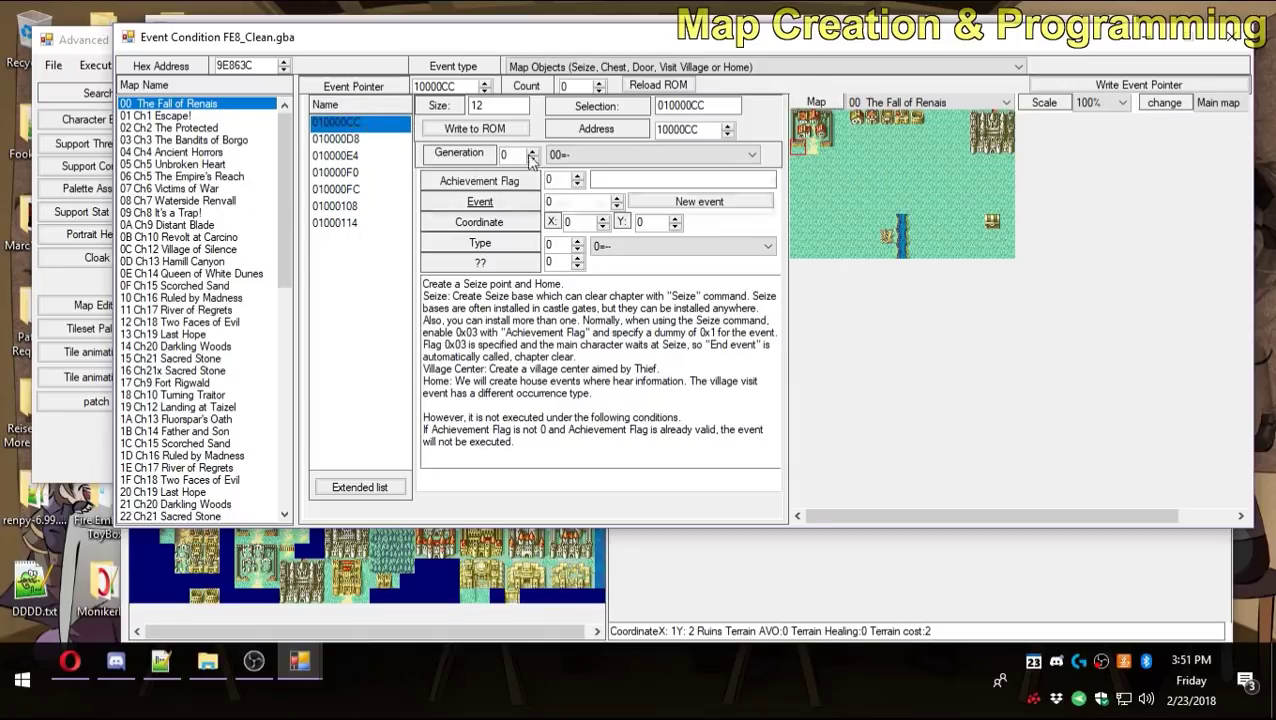
left_click(602, 155)
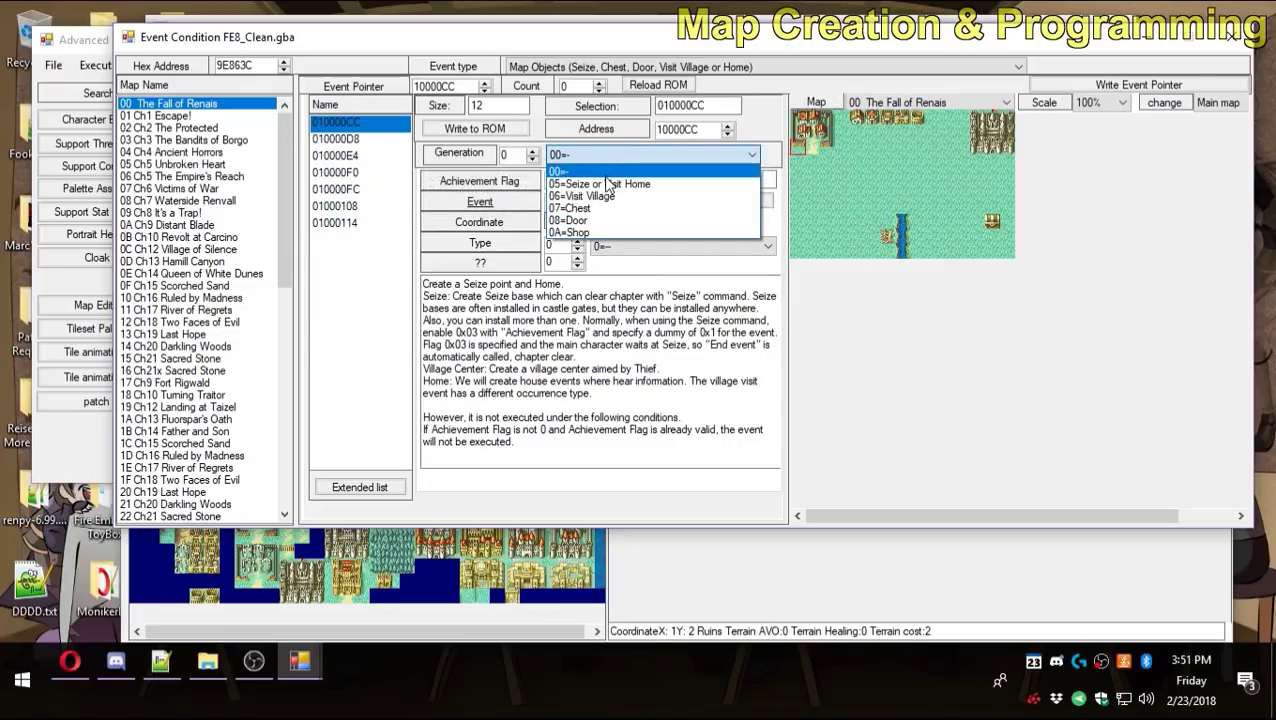
left_click(603, 199)
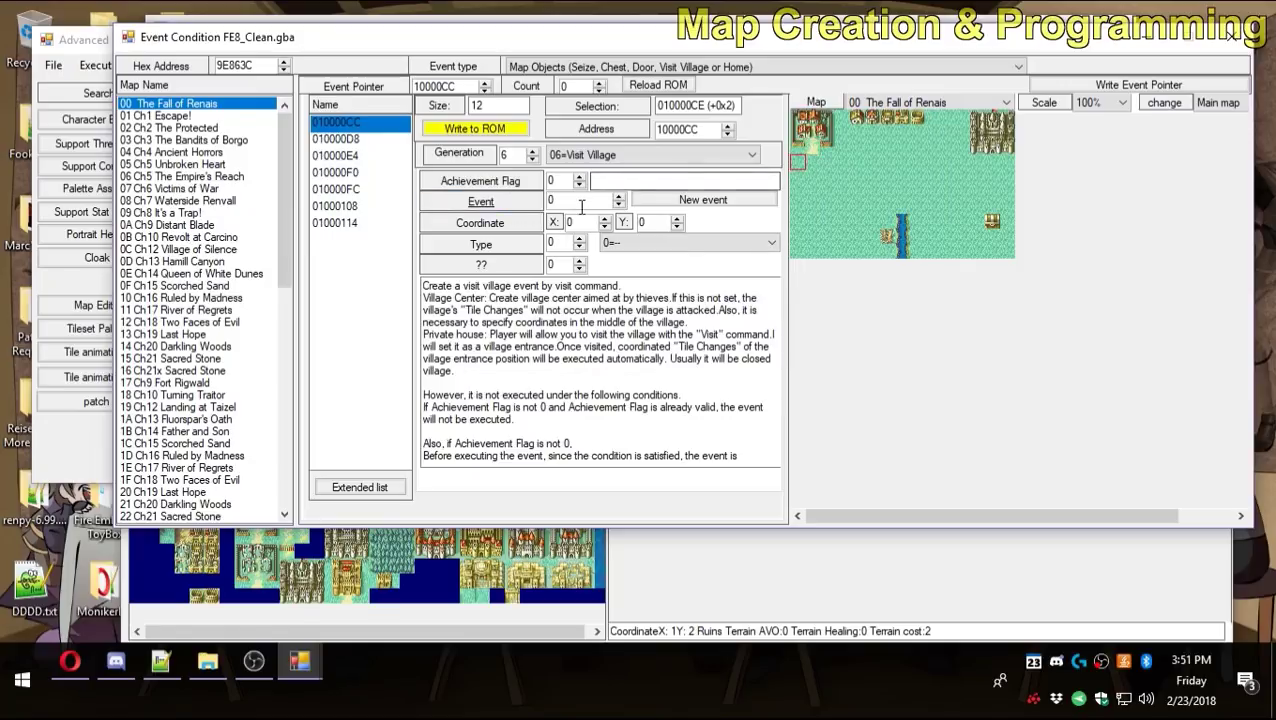
left_click(812, 147)
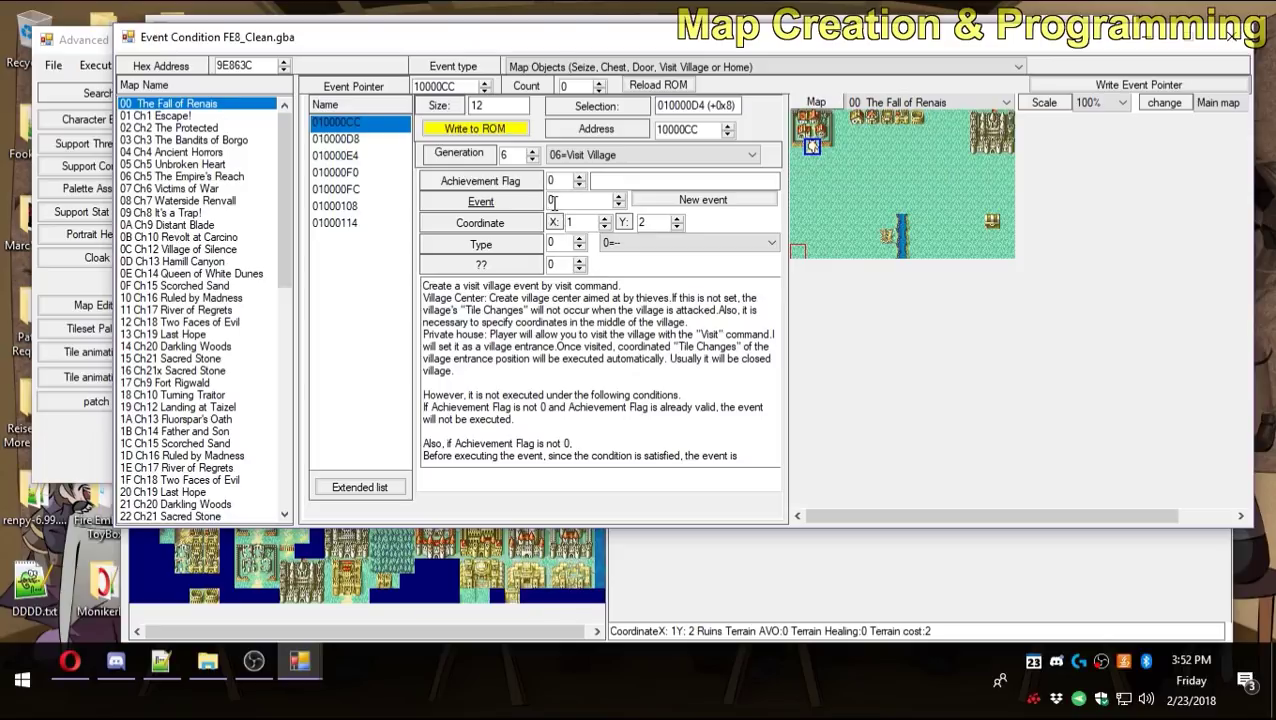
left_click(579, 177)
left_click(579, 177)
left_click(579, 177)
left_click(579, 177)
left_click(579, 184)
left_click(579, 184)
left_click(579, 184)
left_click(579, 184)
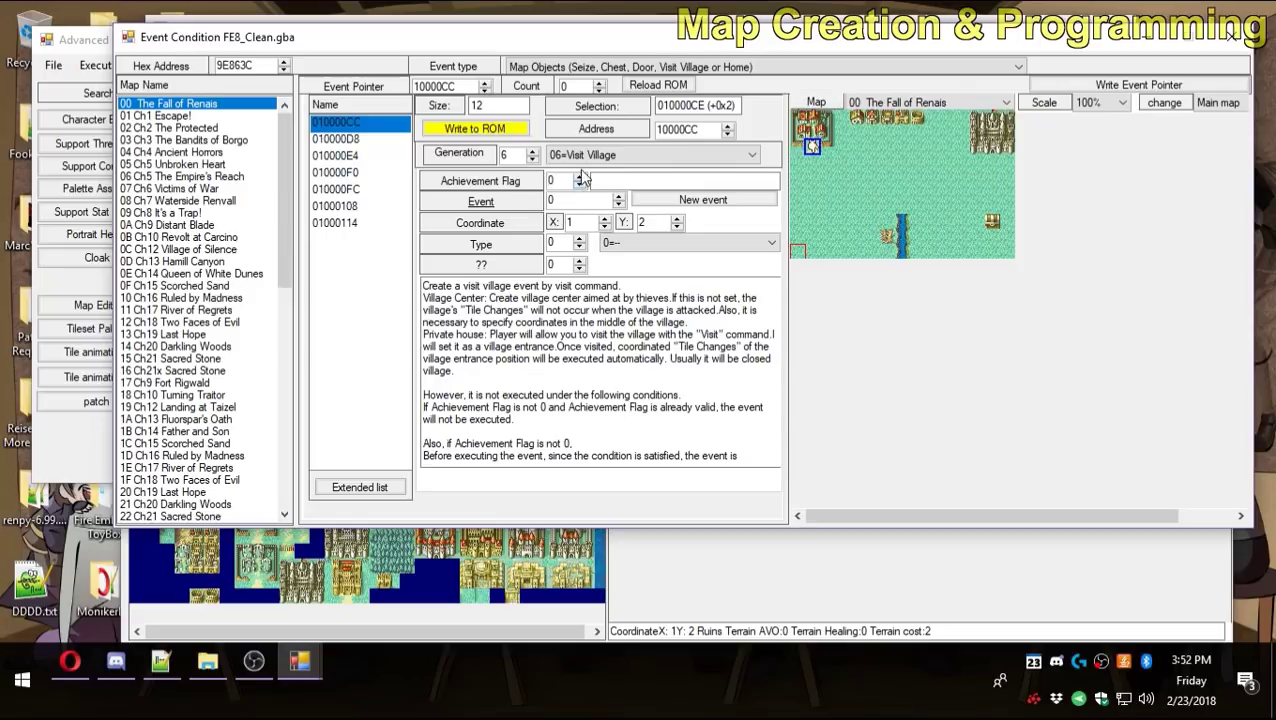
Write the village entry to the ROM and allocate a new event for it.
left_click(476, 131)
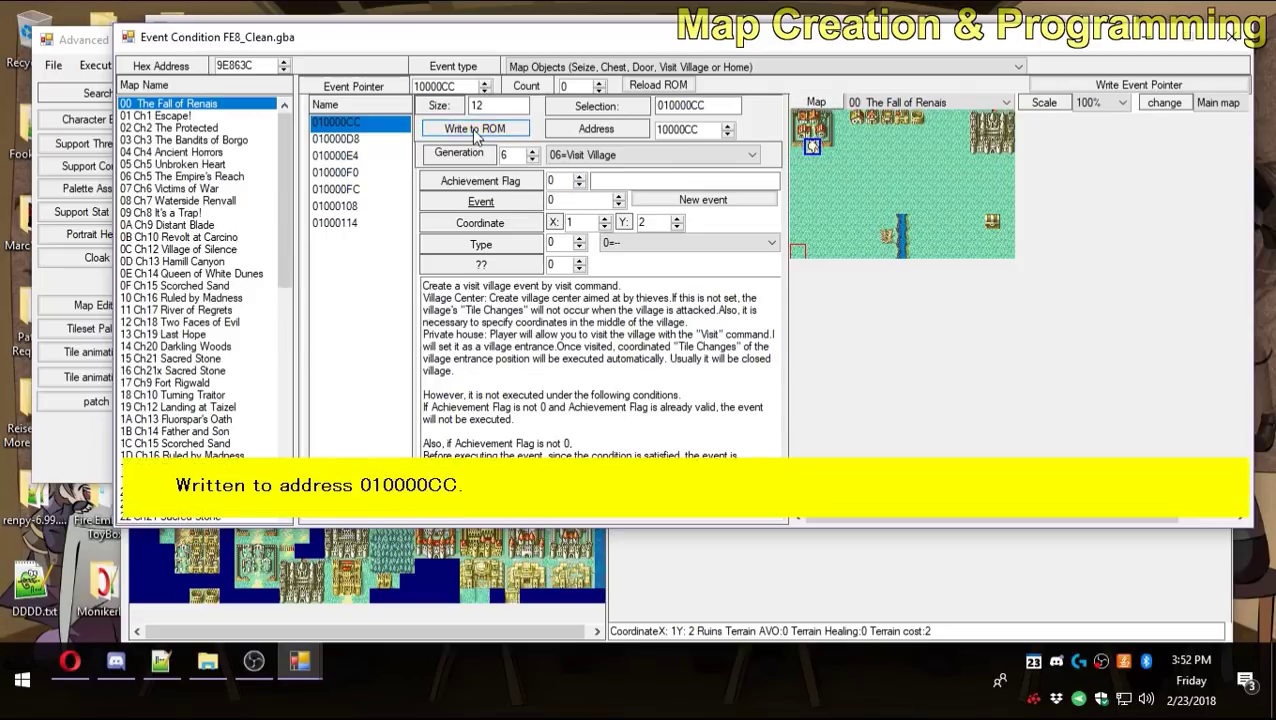
double_click(566, 202)
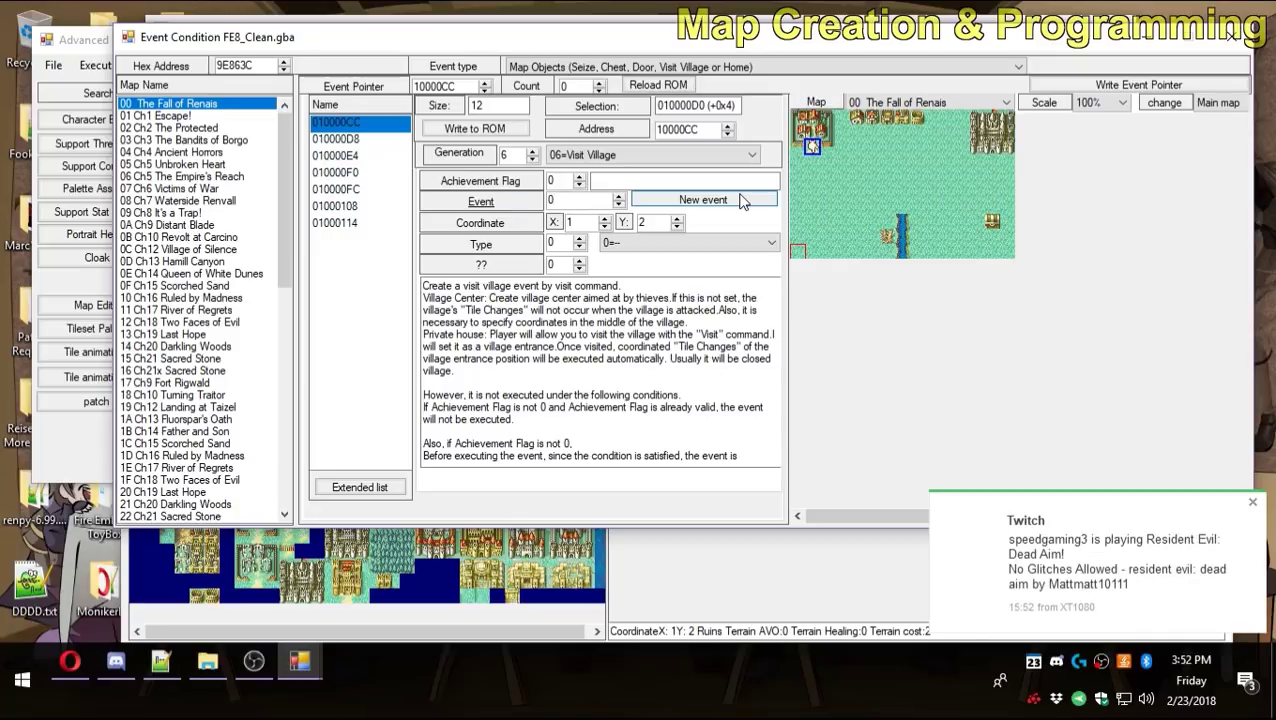
left_click(687, 202)
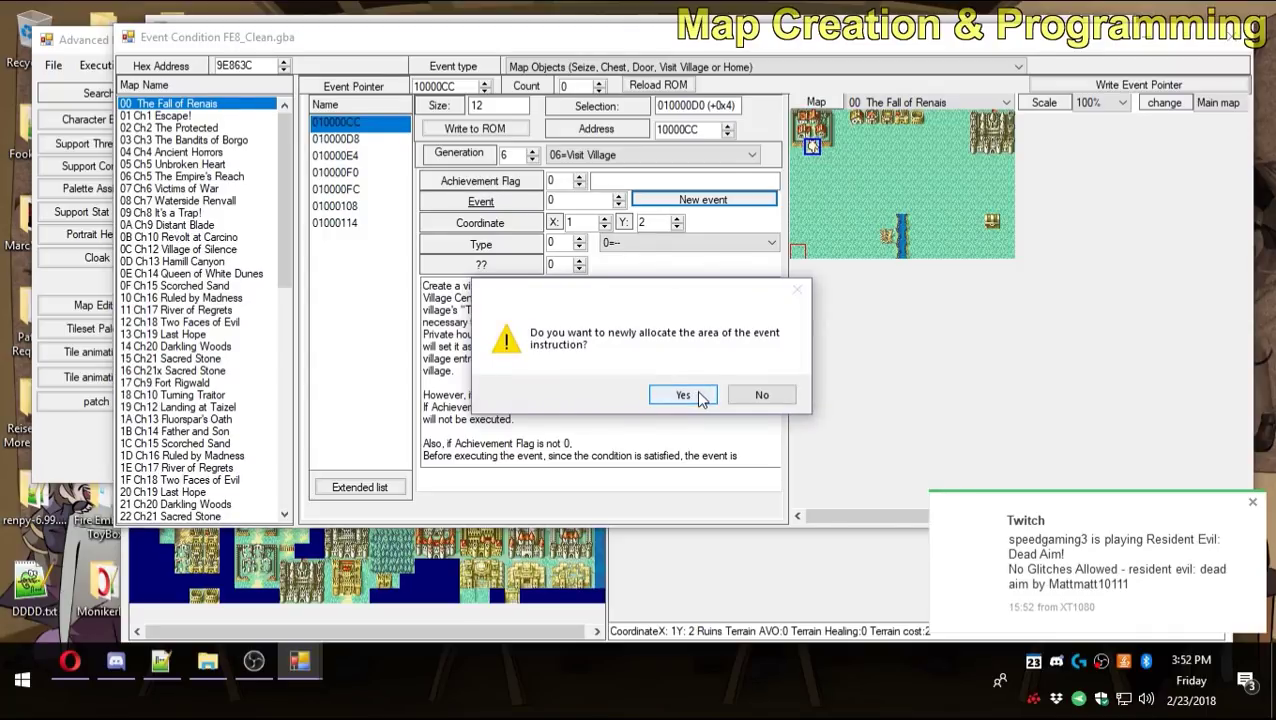
left_click(683, 395)
left_click(765, 394)
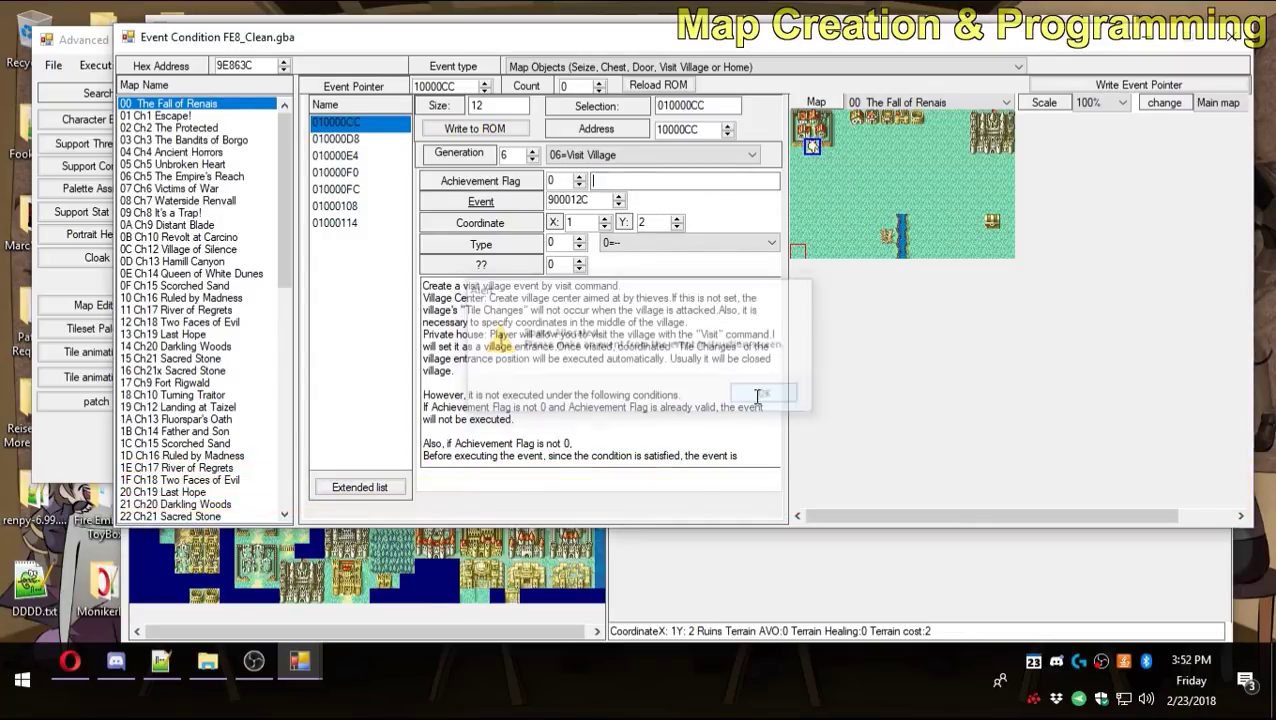
Open the village's new event in the advanced Event Editor and insert a second Return instruction.
left_click(481, 206)
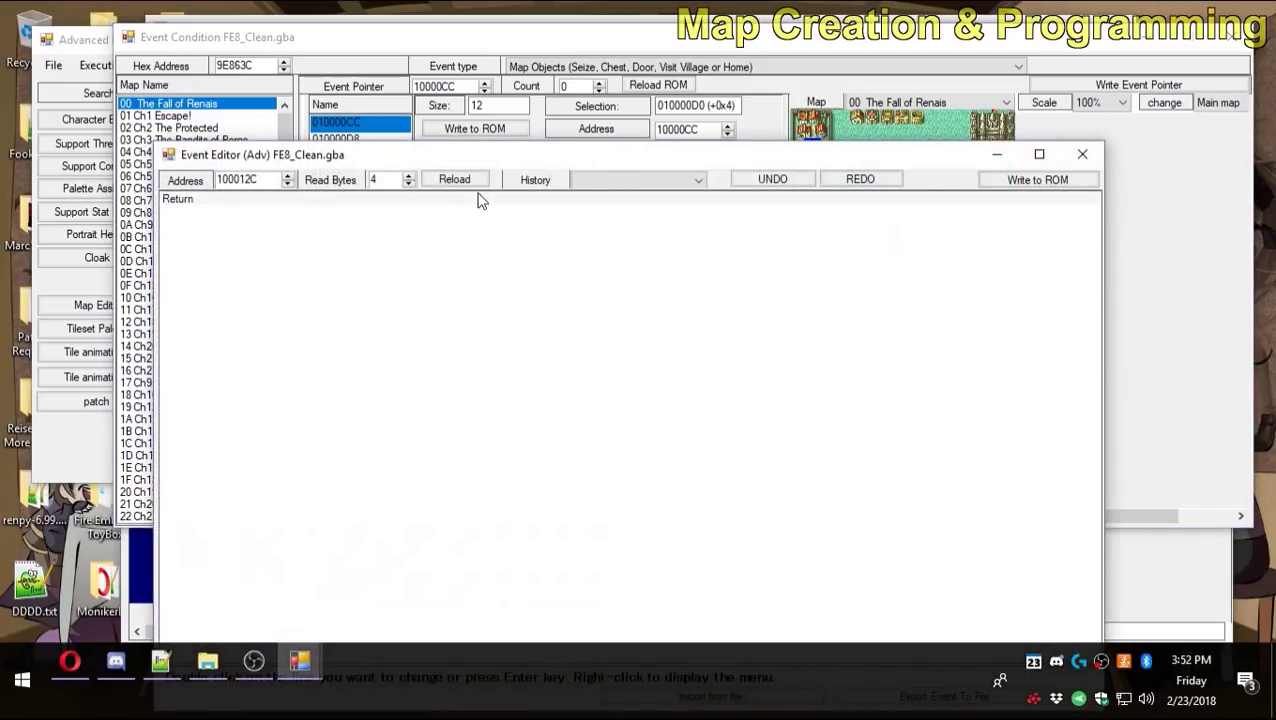
left_click(474, 201)
left_click(480, 488)
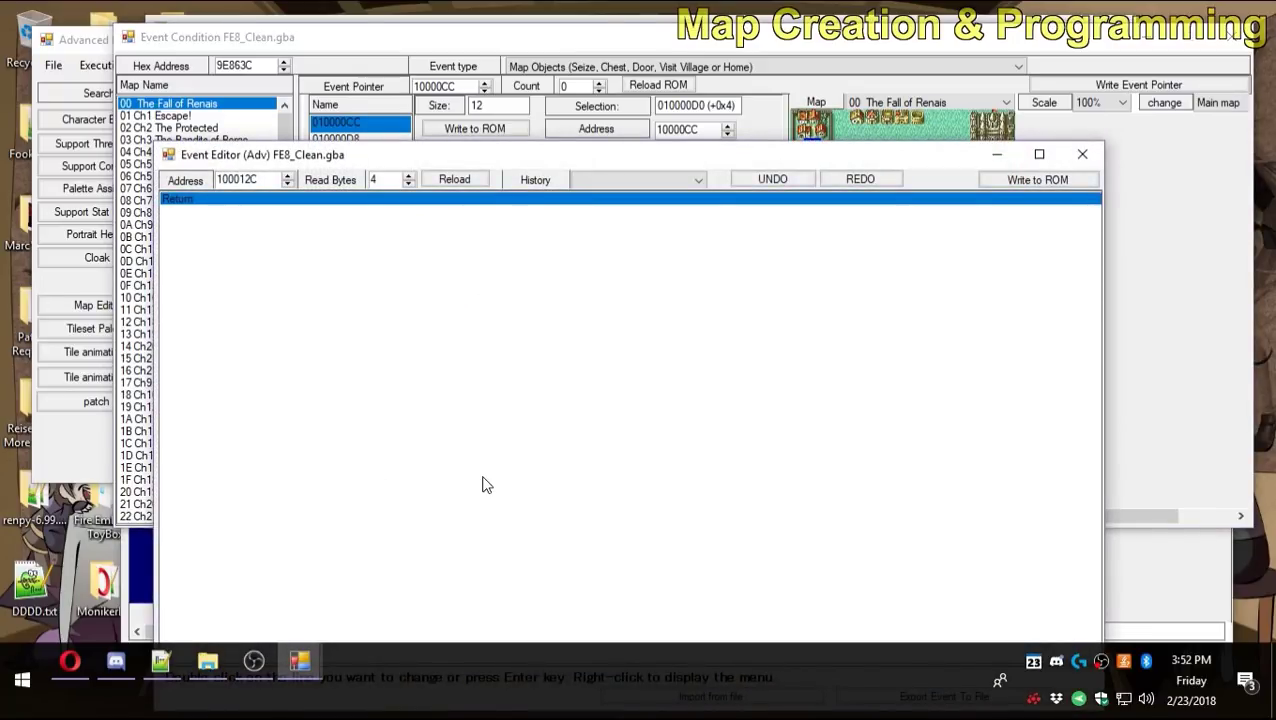
left_click_drag(728, 162, 778, 62)
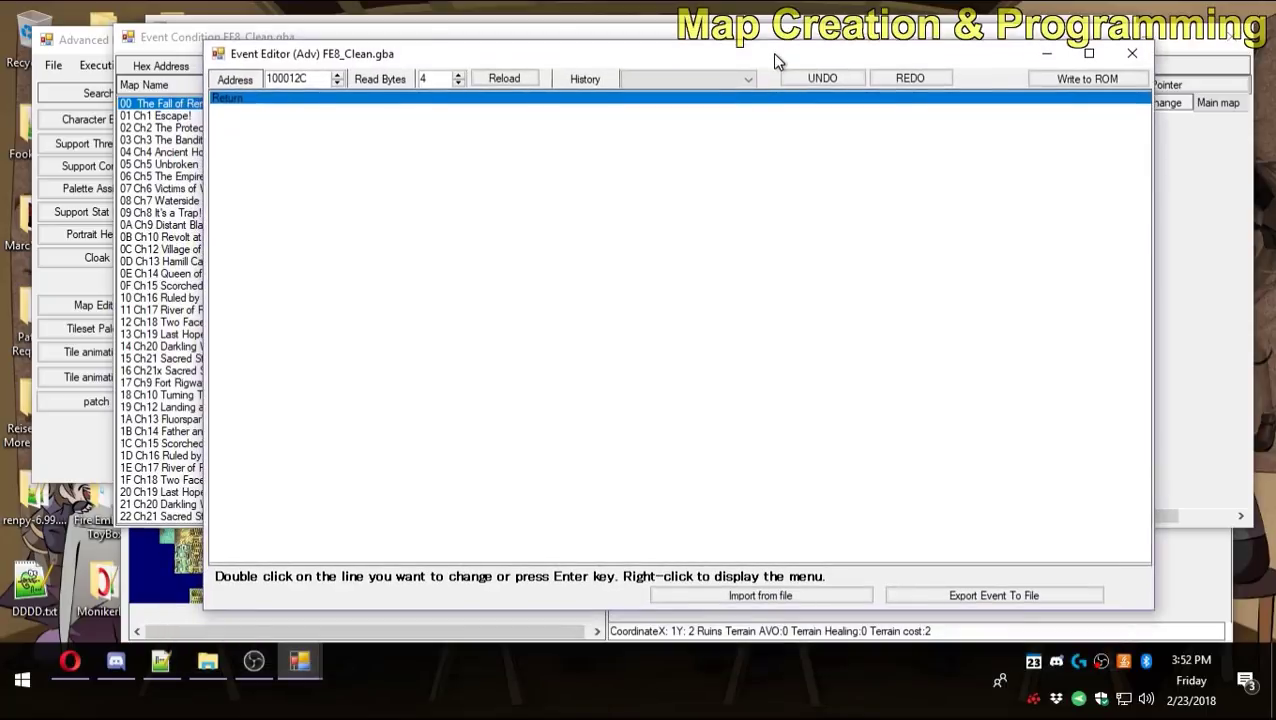
double_click(313, 108)
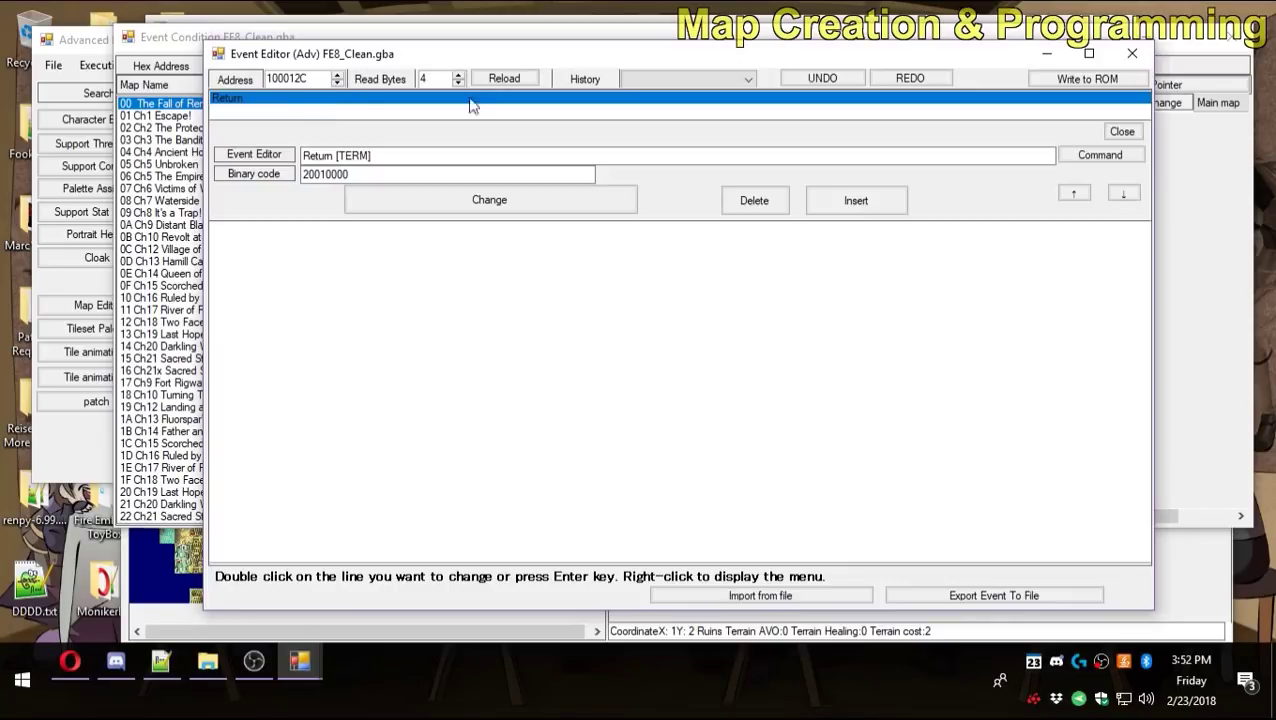
left_click(883, 205)
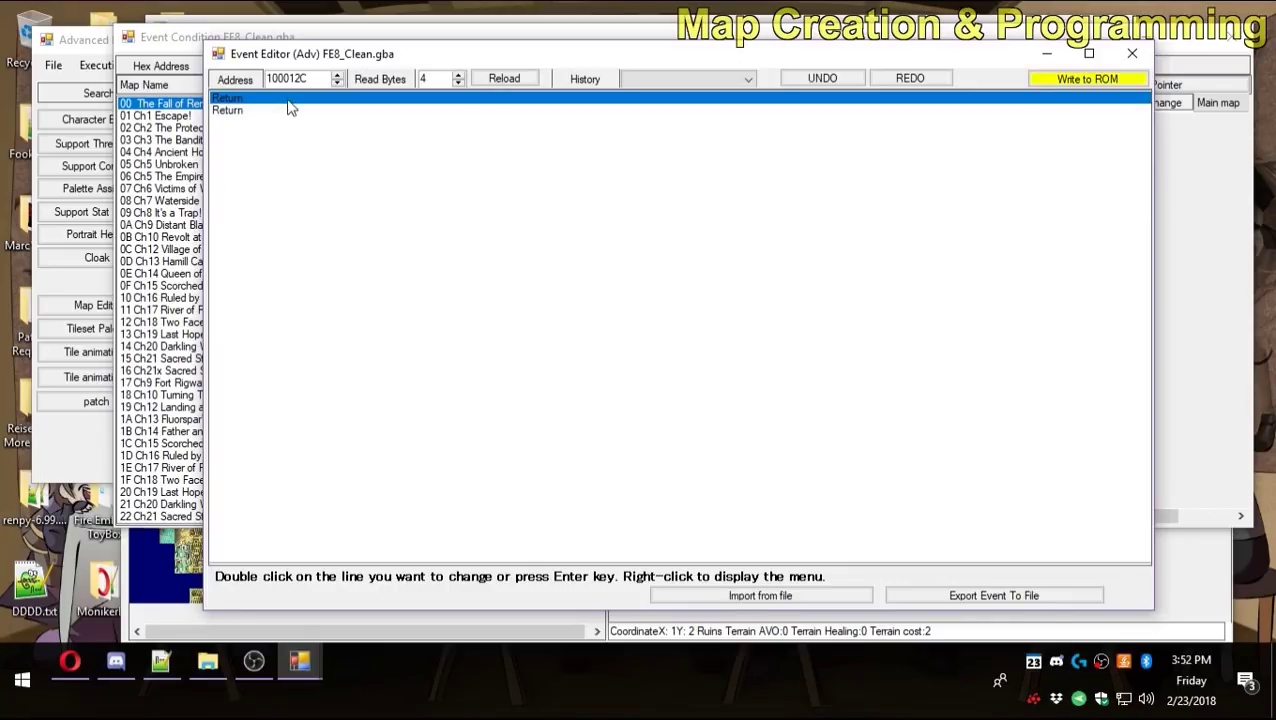
Change the first Return instruction's command to the Item command "Get Item by visited Unit".
double_click(288, 108)
left_click(729, 319)
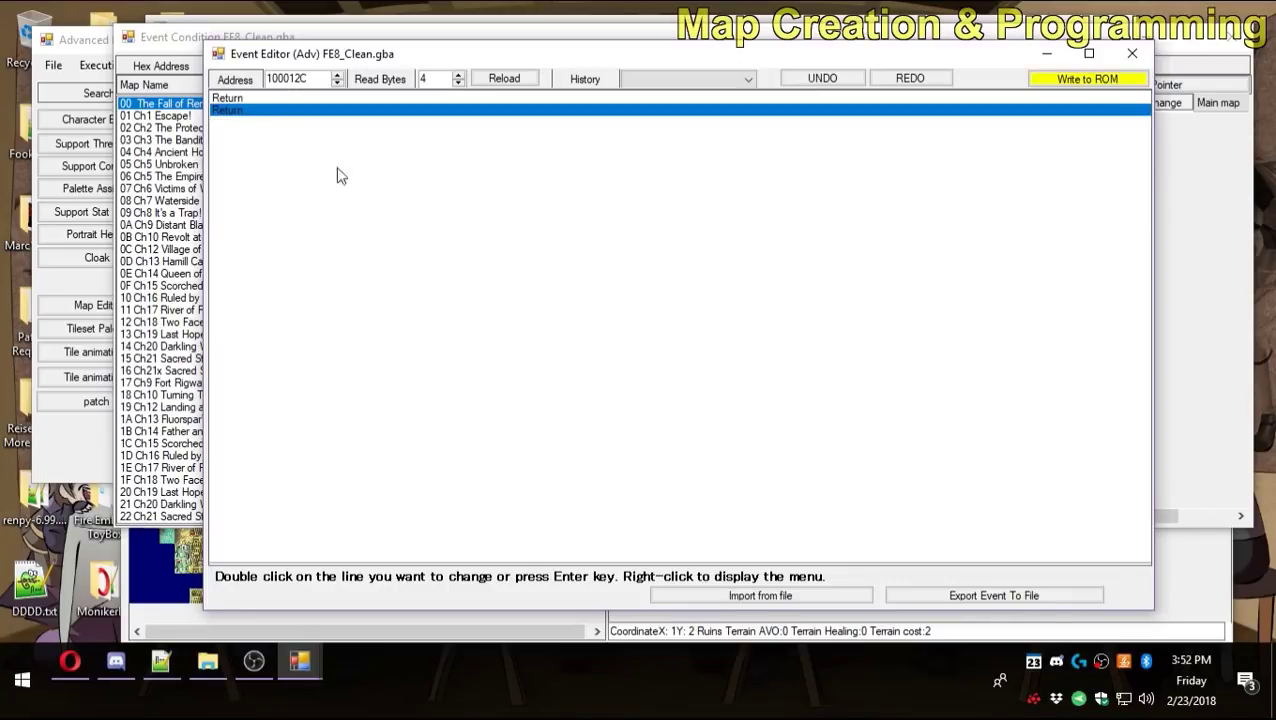
left_click(294, 99)
double_click(292, 100)
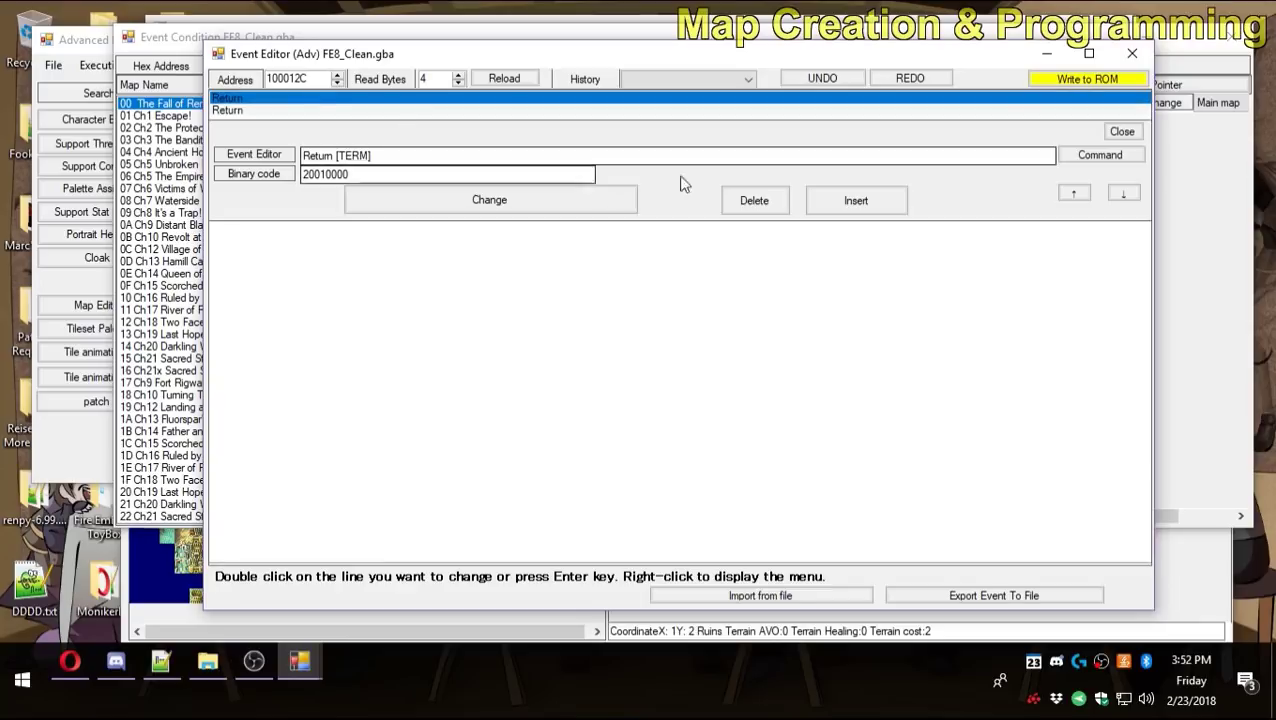
left_click(812, 199)
double_click(297, 100)
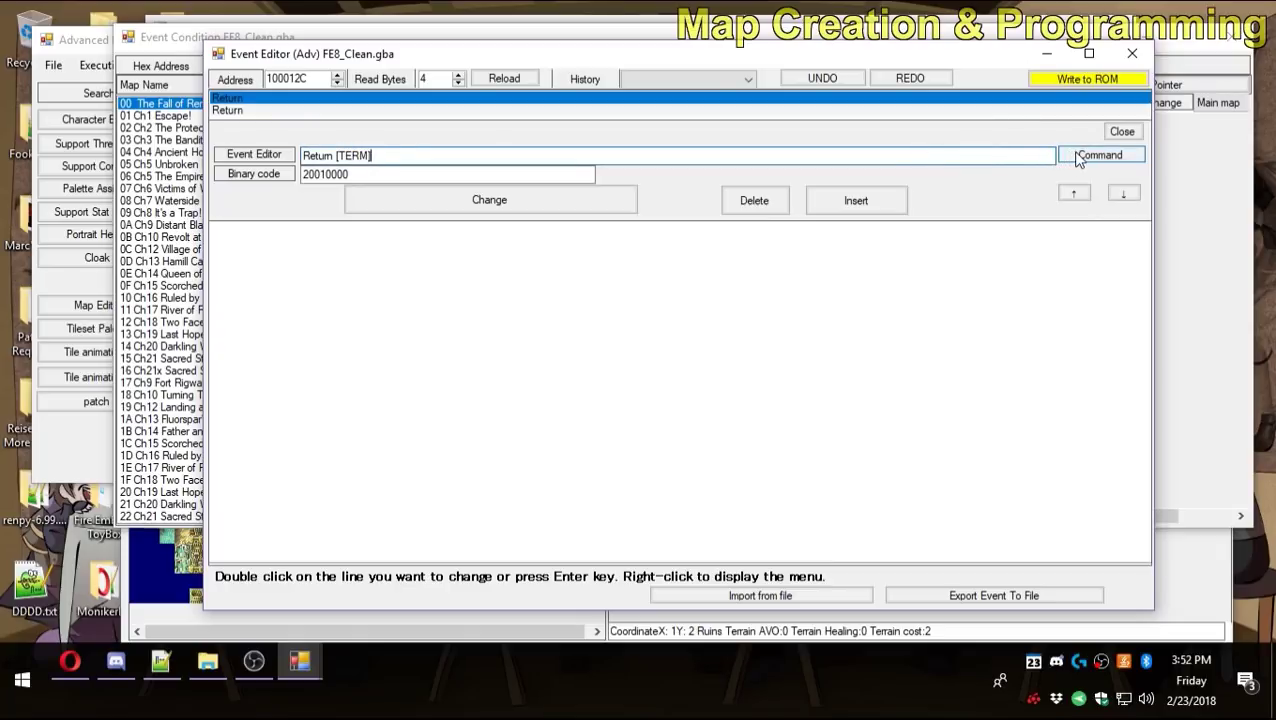
left_click(1080, 158)
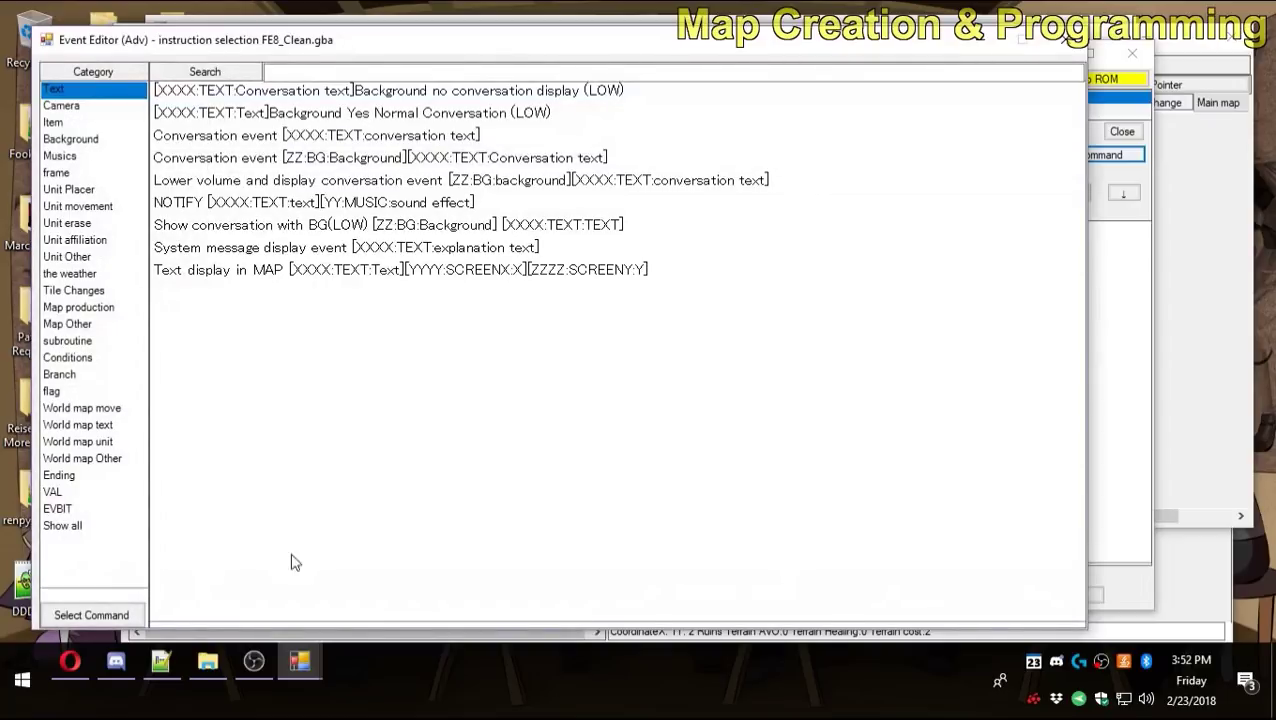
left_click(96, 123)
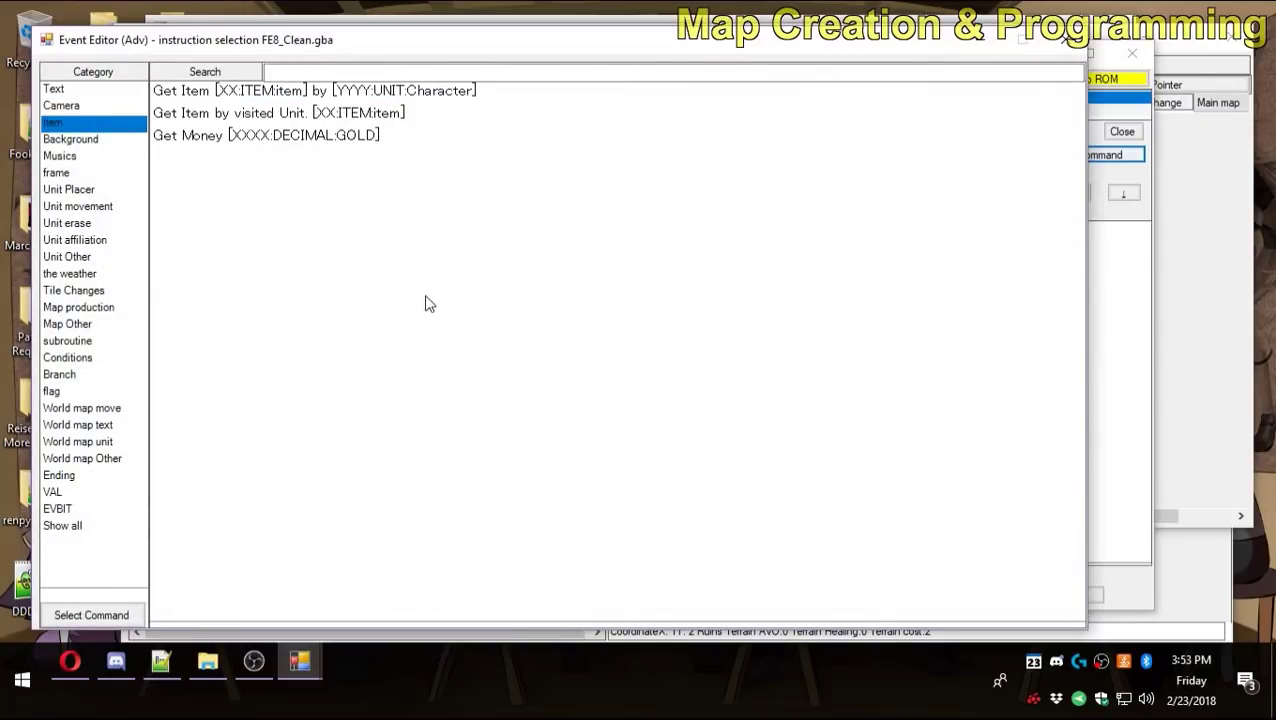
left_click(196, 118)
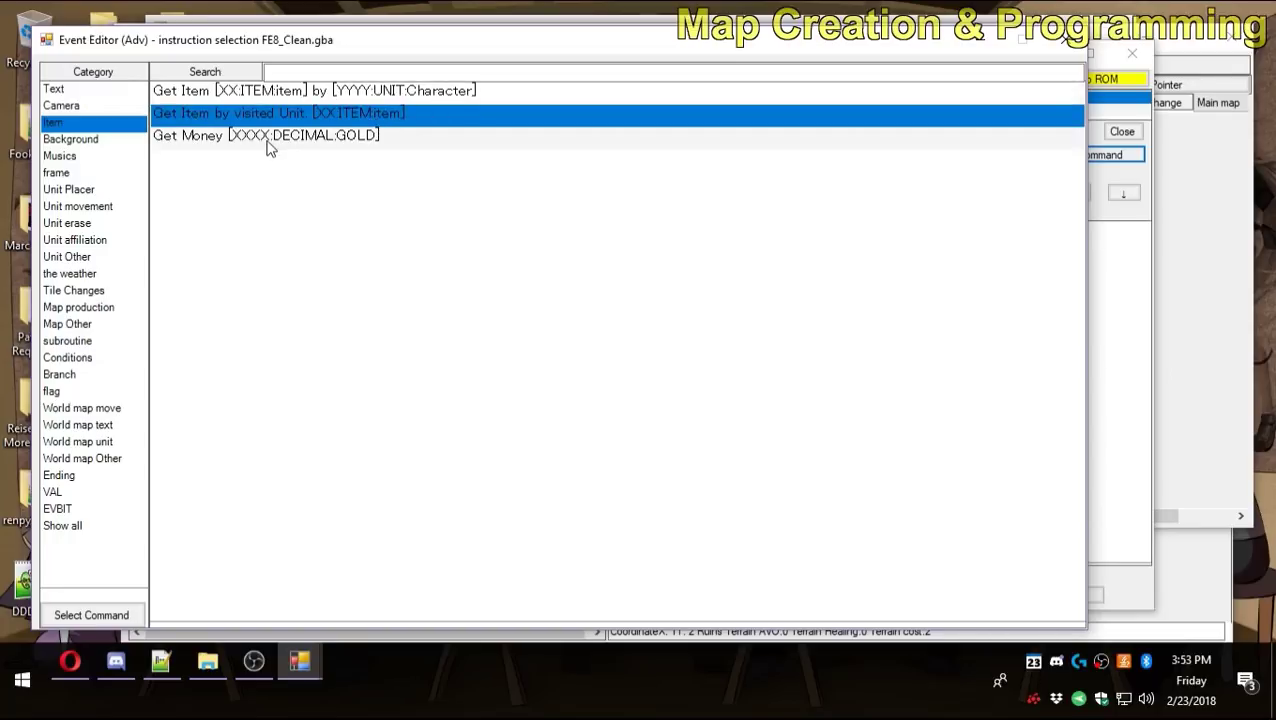
double_click(367, 118)
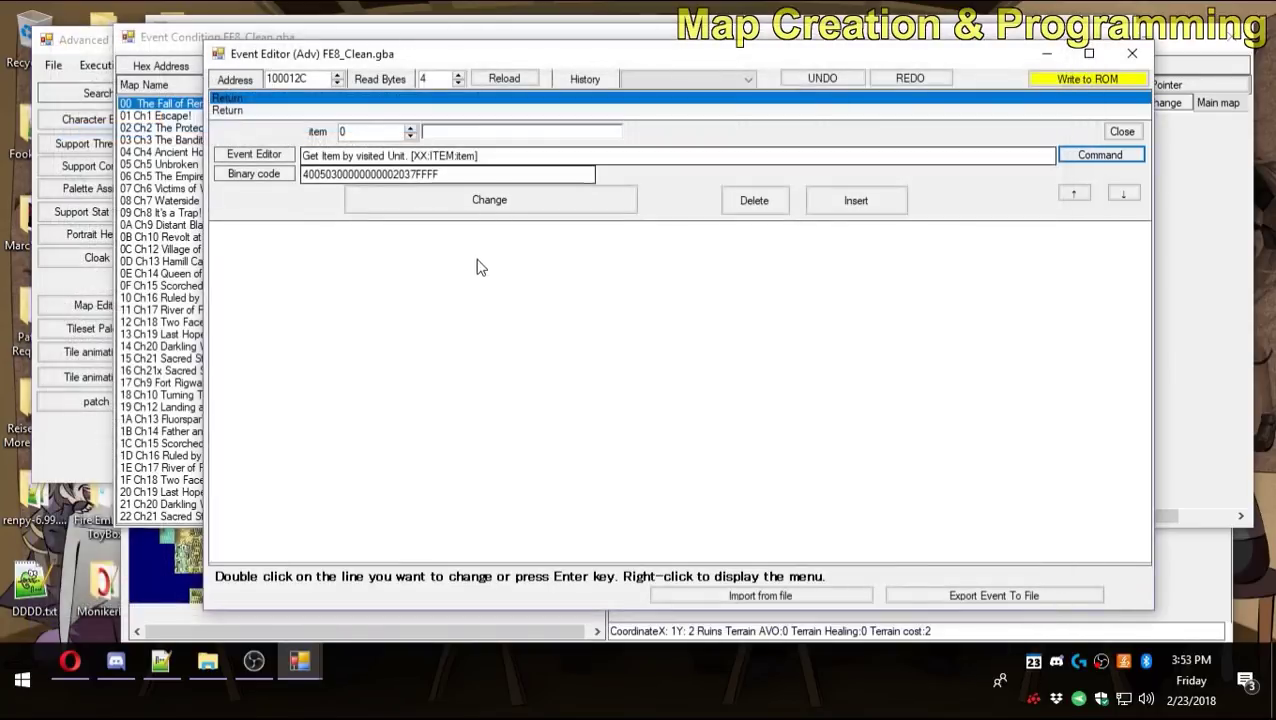
left_click(390, 131)
left_click(411, 128)
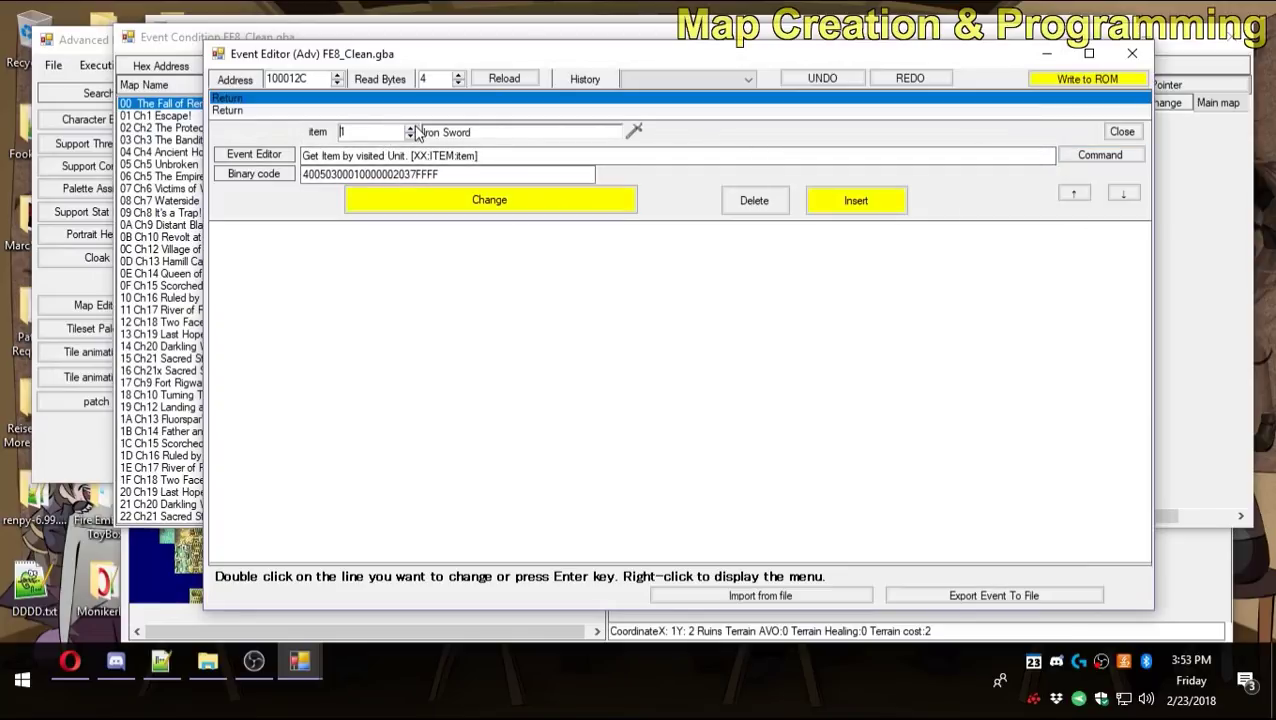
left_click(388, 133)
left_click(411, 128)
left_click(411, 128)
left_click(411, 128)
left_click(411, 137)
left_click(411, 137)
left_click(411, 137)
Pick 11 Runesword from the item list as the received item and apply the change to the instruction.
left_click(318, 133)
scroll(140, 278, "down", 3)
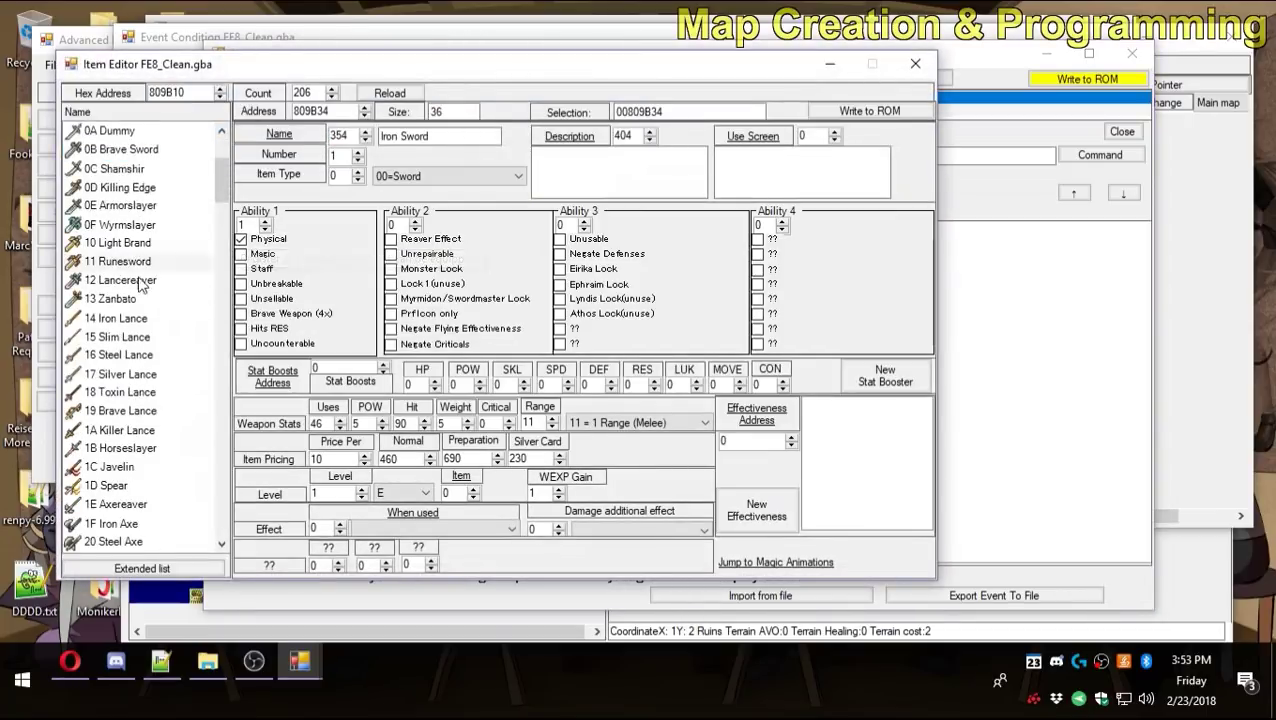
left_click(130, 262)
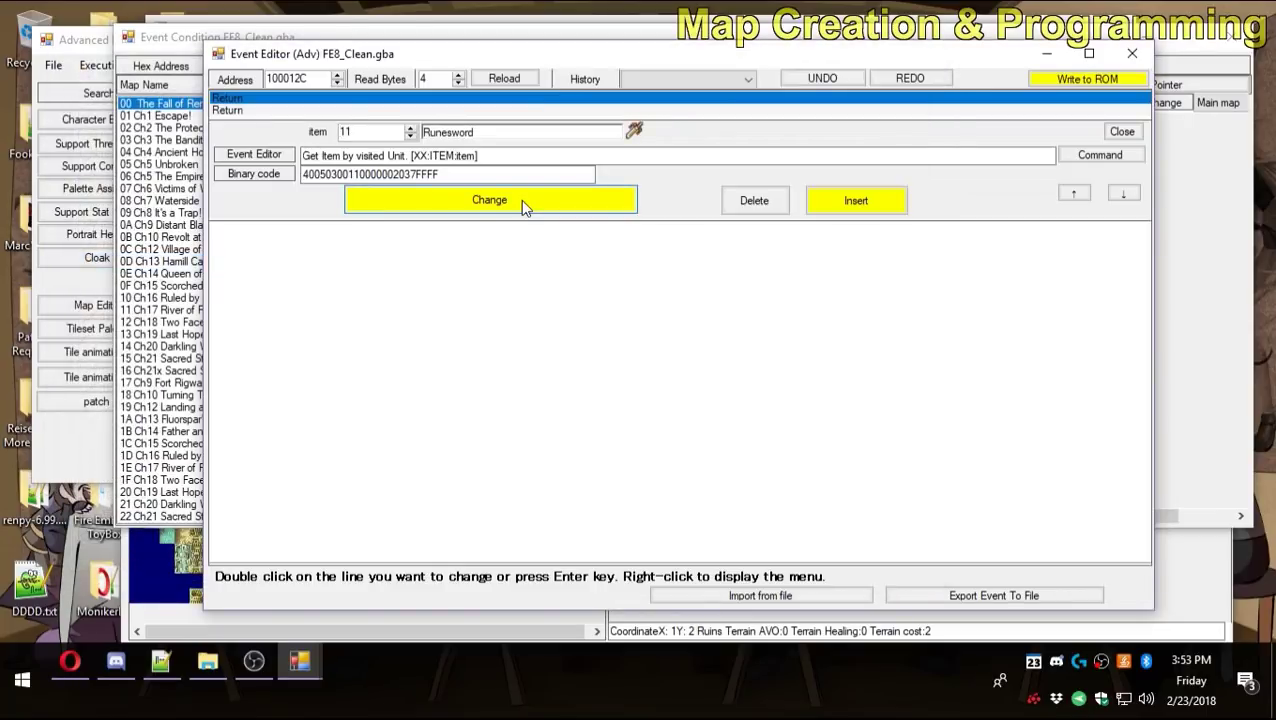
left_click(520, 200)
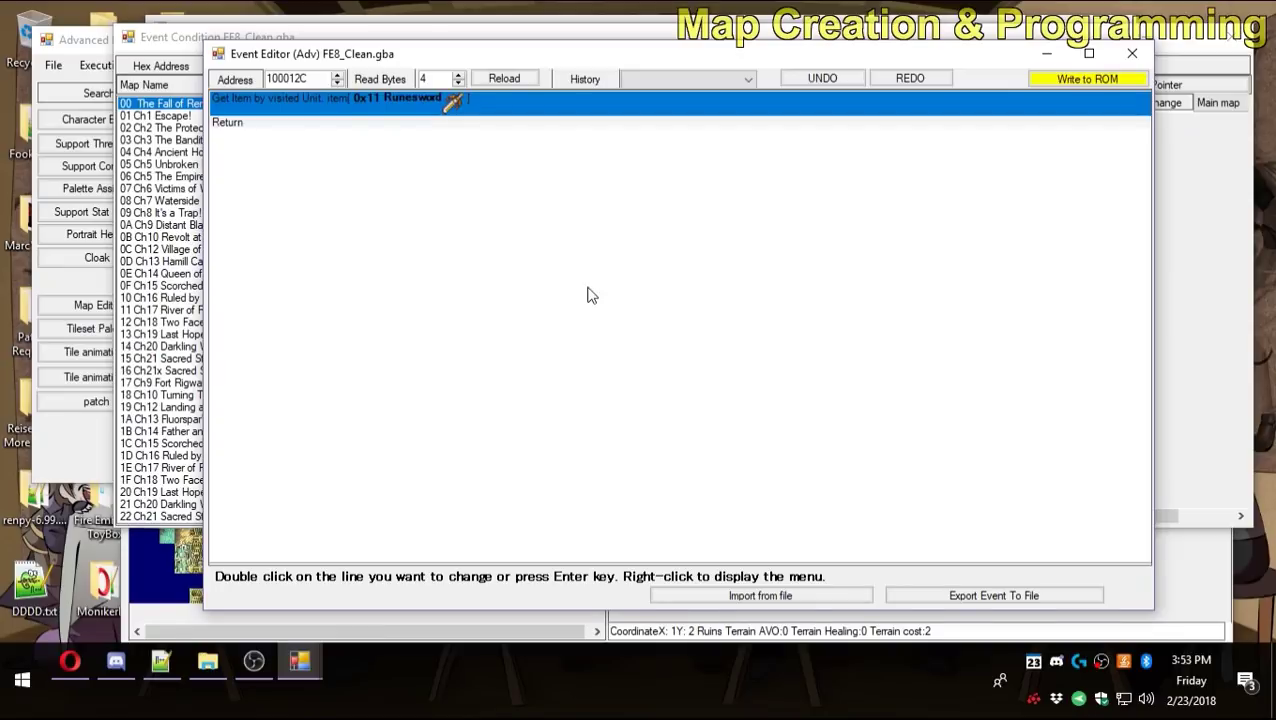
Write the village event to the ROM, then reopen it once to check its stored instructions.
left_click(1093, 82)
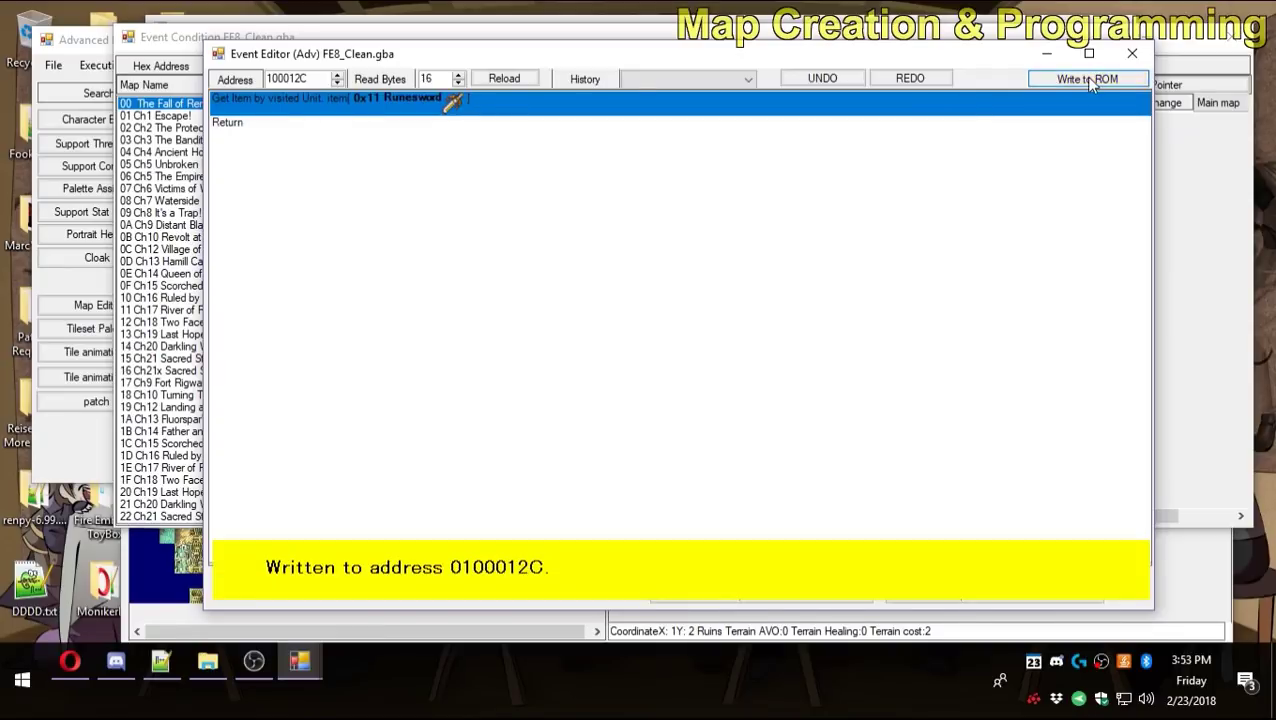
left_click(1133, 54)
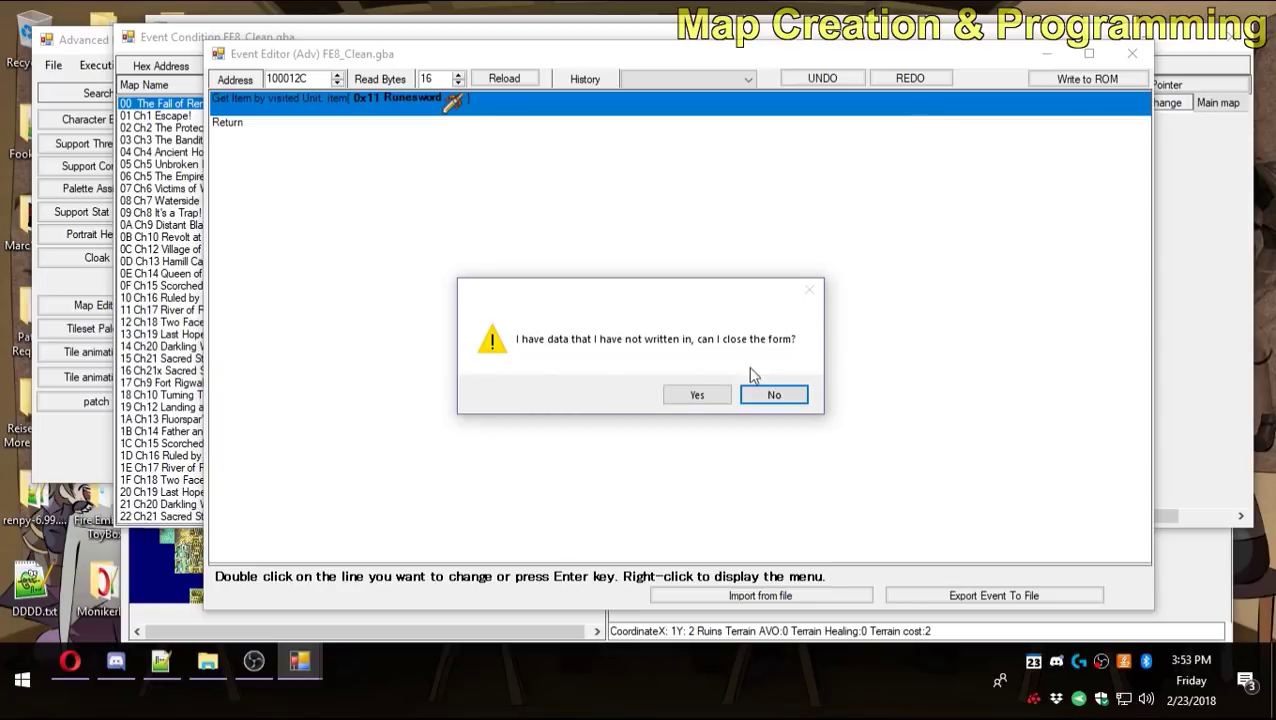
left_click(772, 396)
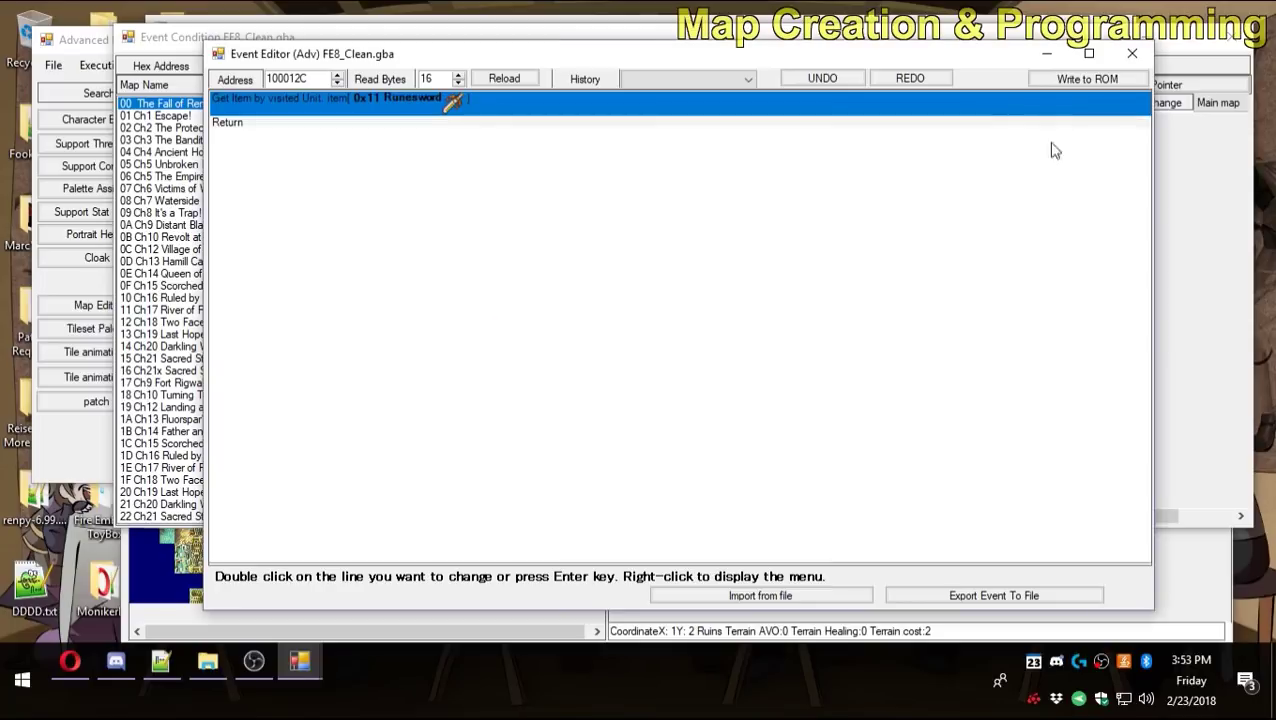
left_click(443, 123)
left_click(484, 108)
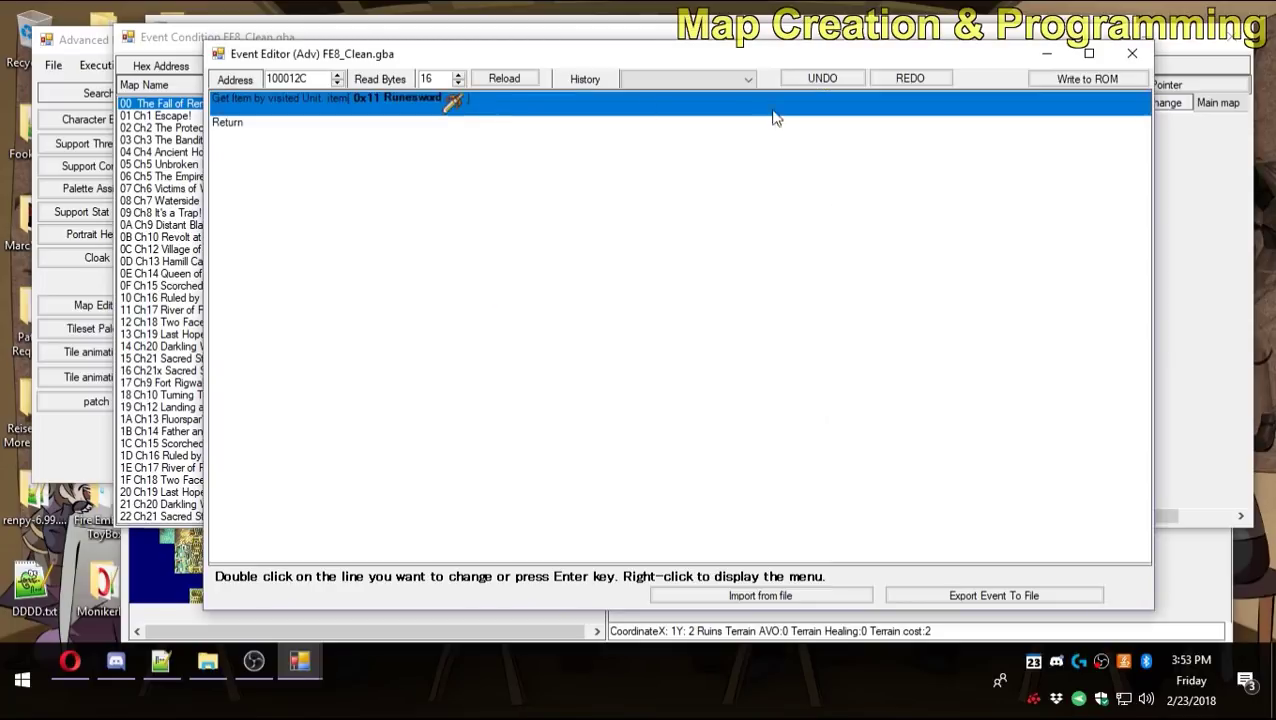
left_click(1047, 79)
left_click(1132, 53)
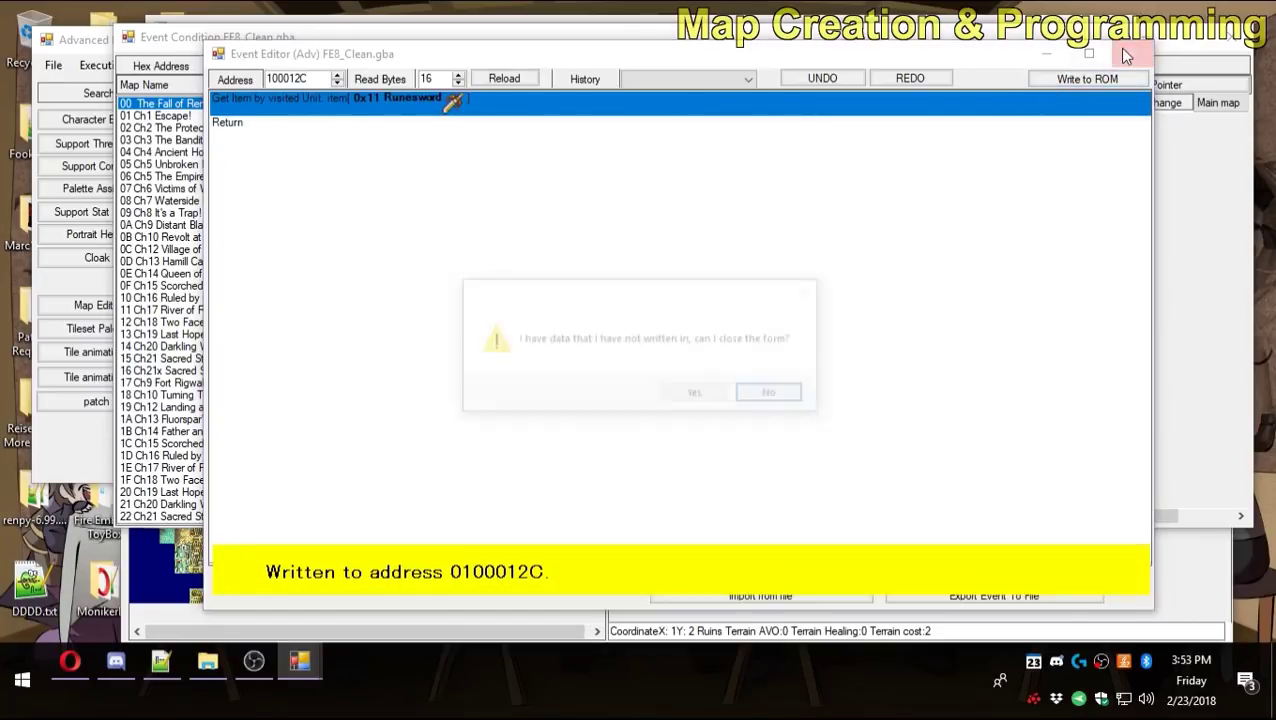
left_click(692, 393)
left_click(490, 203)
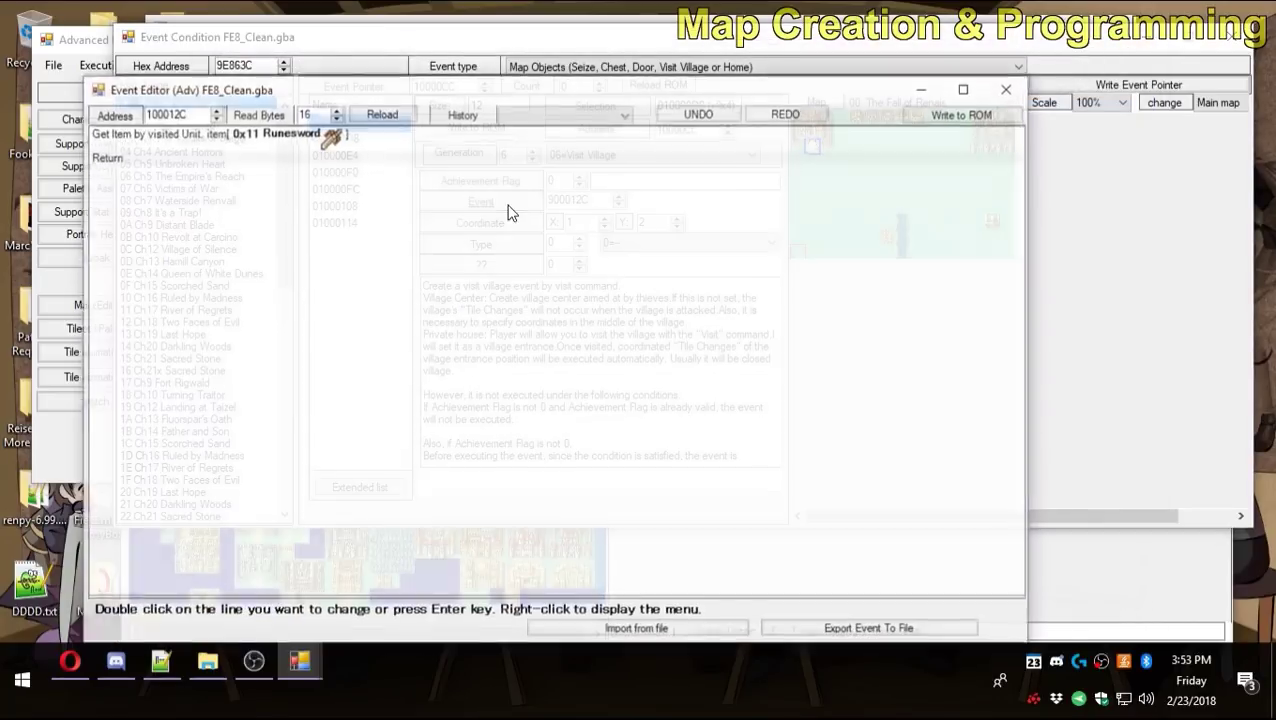
left_click(991, 89)
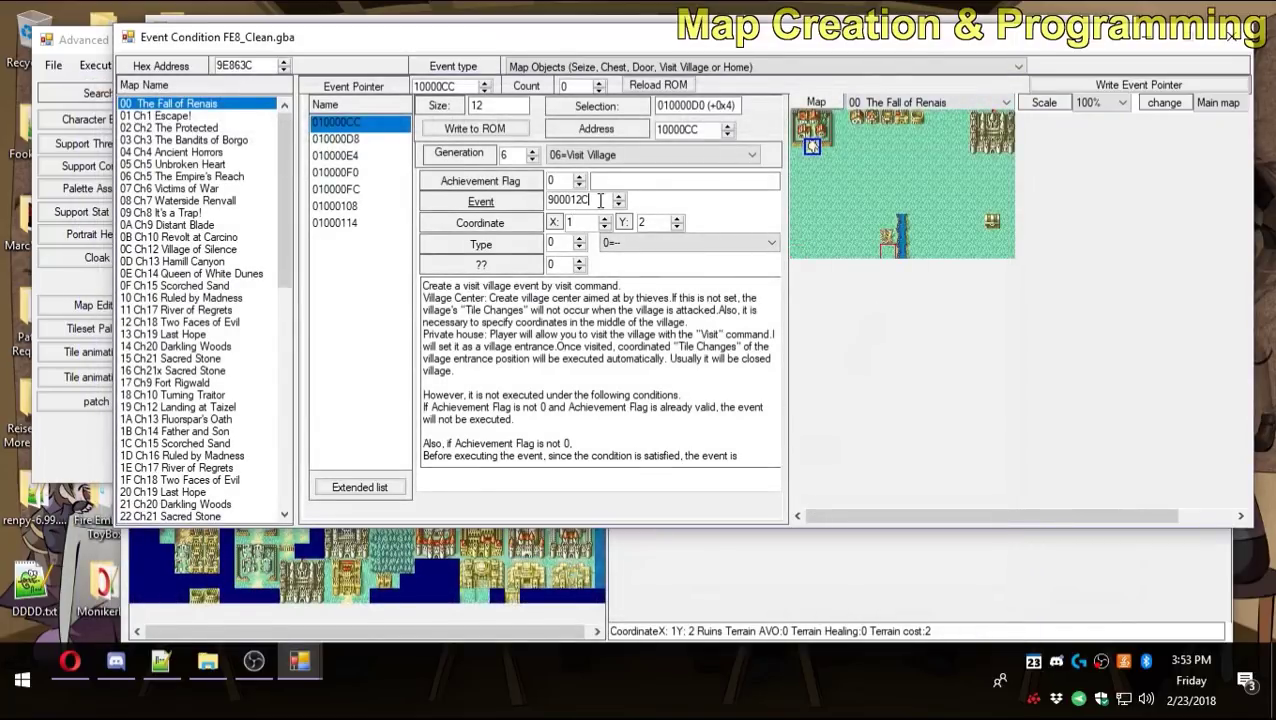
Set the village entry's type to 10=Home and write the entry to the ROM.
key("Tab")
key("Tab")
key("Tab")
key("Tab")
left_click(697, 244)
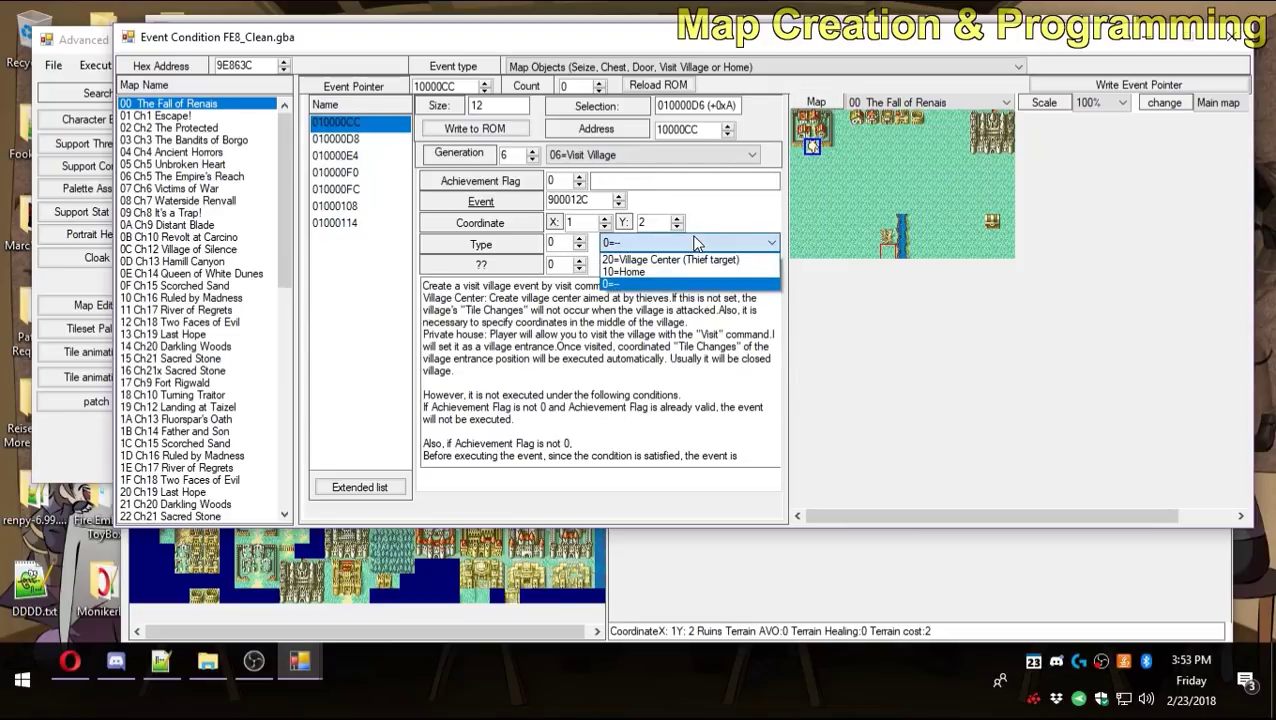
left_click(652, 272)
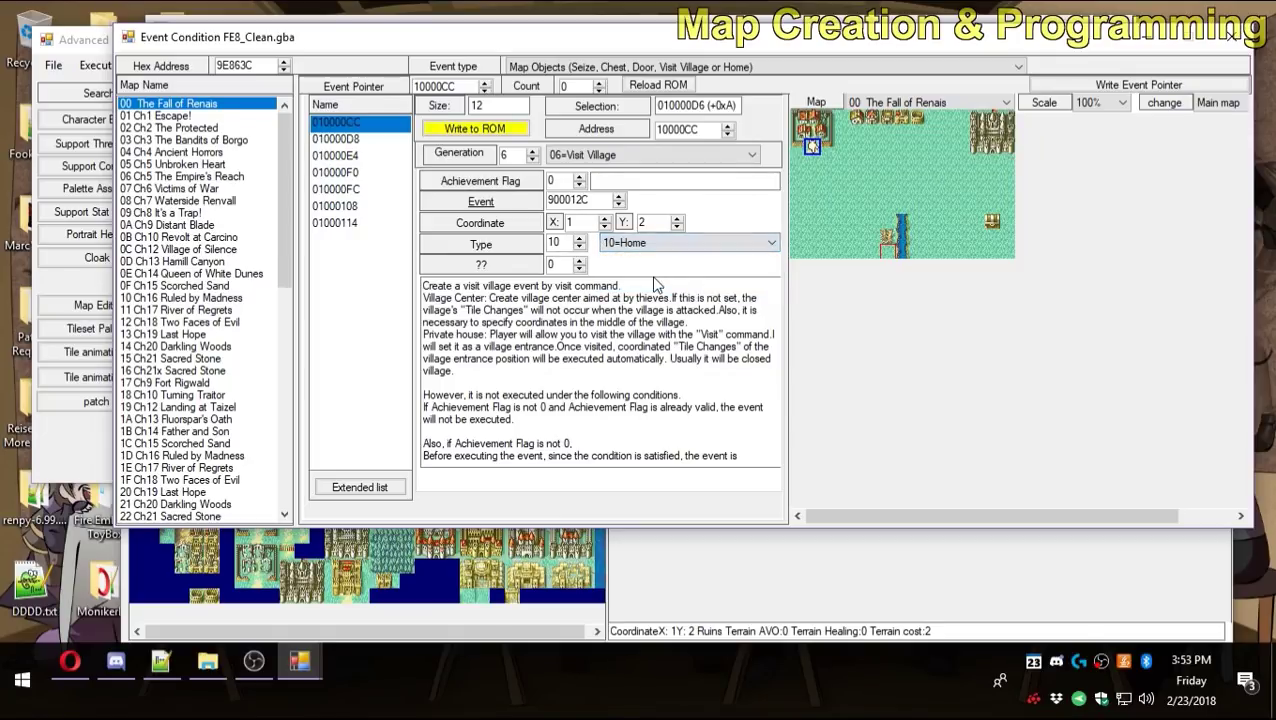
left_click(475, 128)
Compare the village entry's settings with the first map object entry of Ch2 The Protected.
left_click(184, 116)
left_click(196, 128)
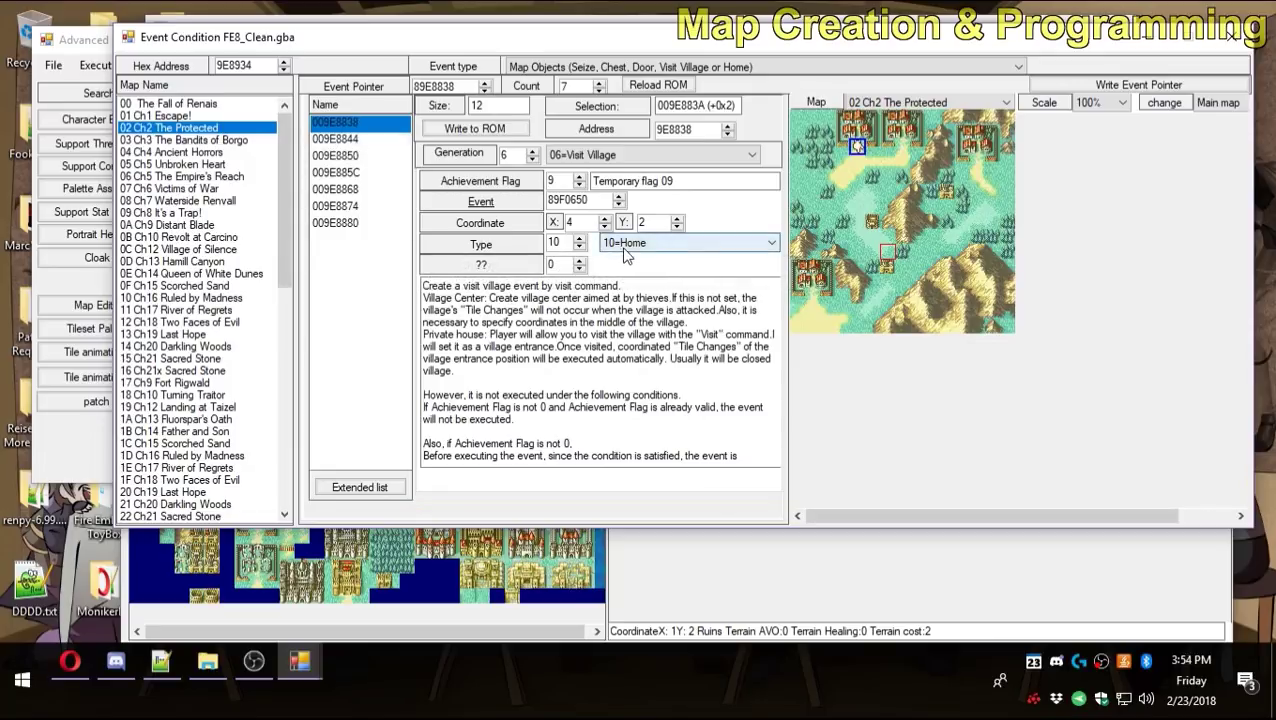
left_click(168, 104)
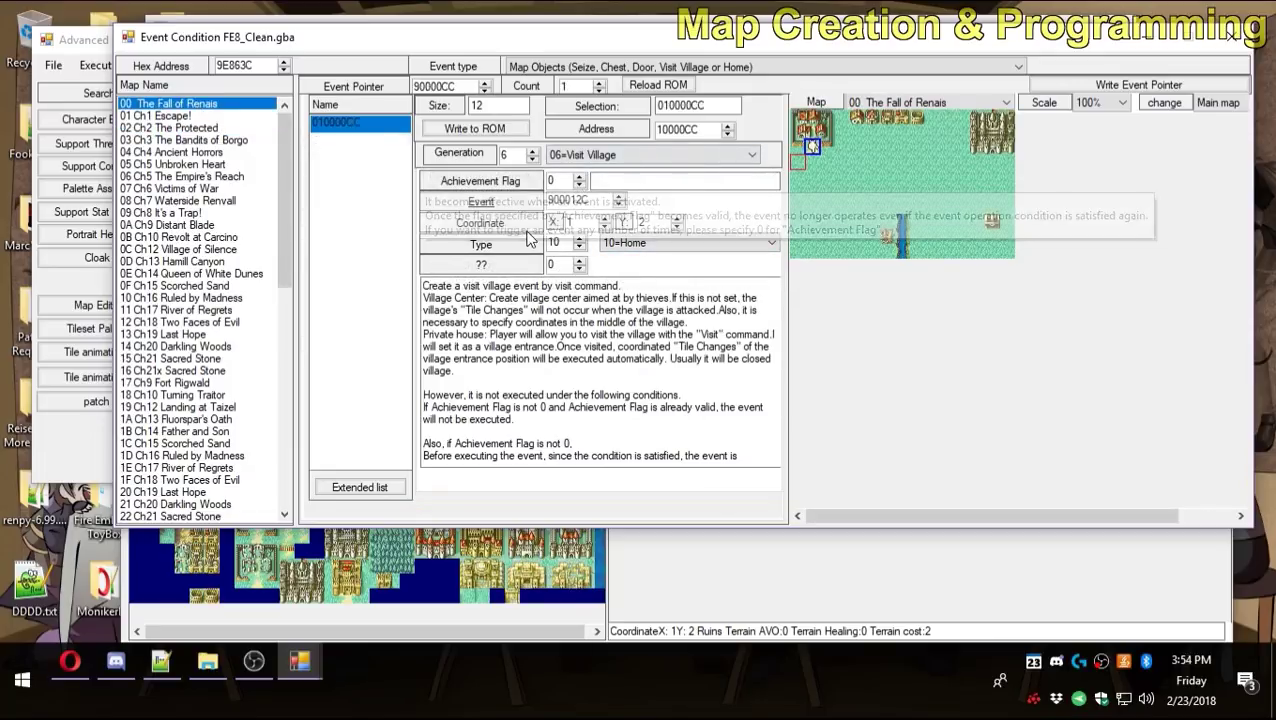
left_click(198, 116)
left_click(212, 105)
Raise the map objects count of The Fall of Renais to 7 and look through the listed entries.
double_click(598, 83)
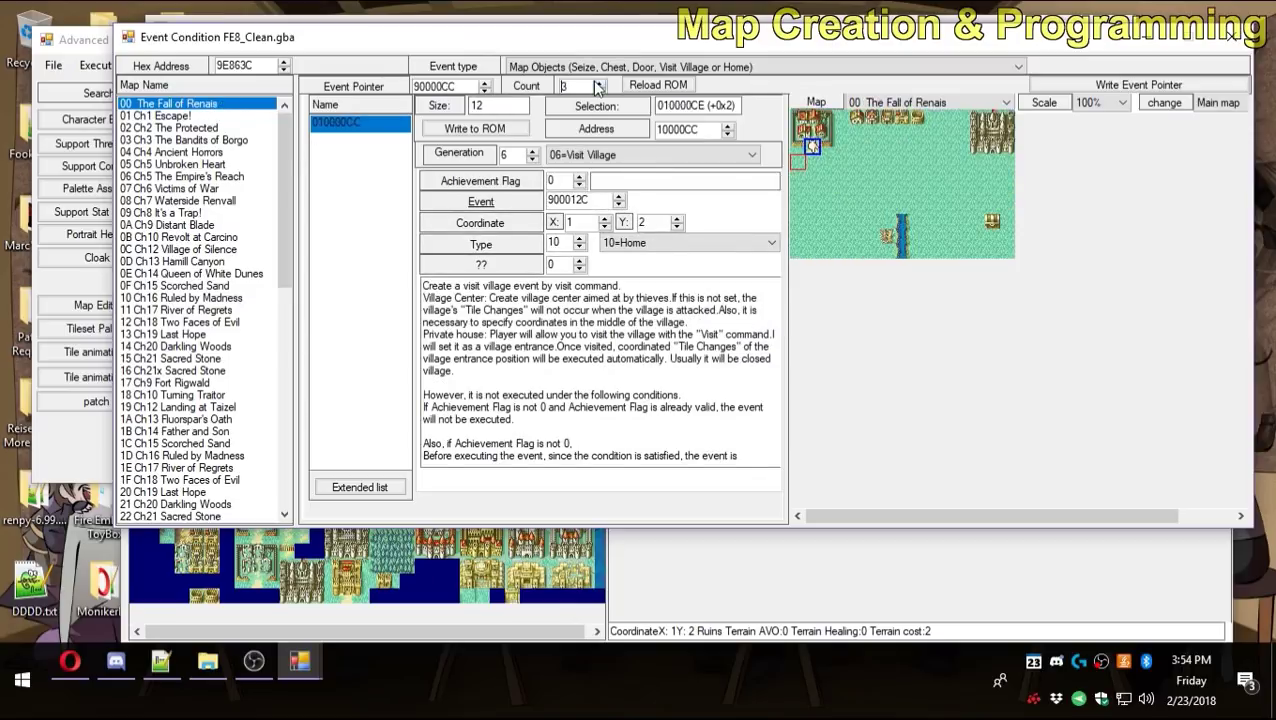
left_click(598, 82)
left_click(342, 225)
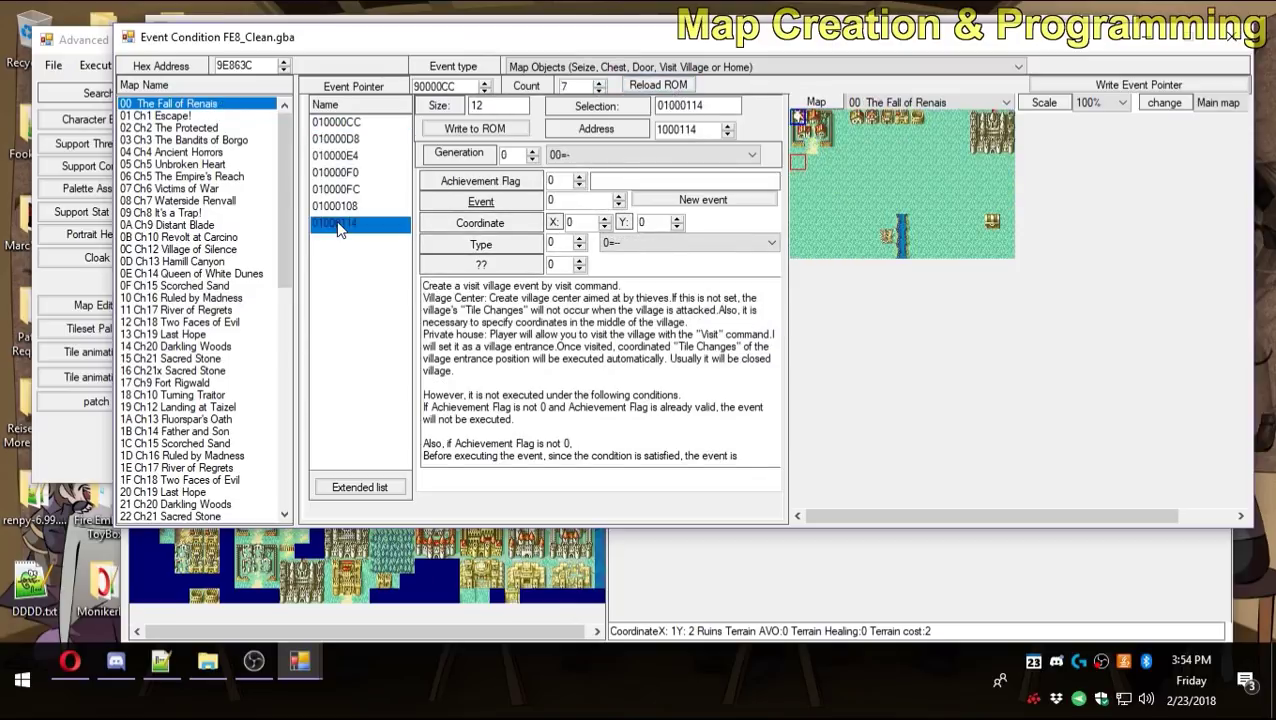
left_click(360, 138)
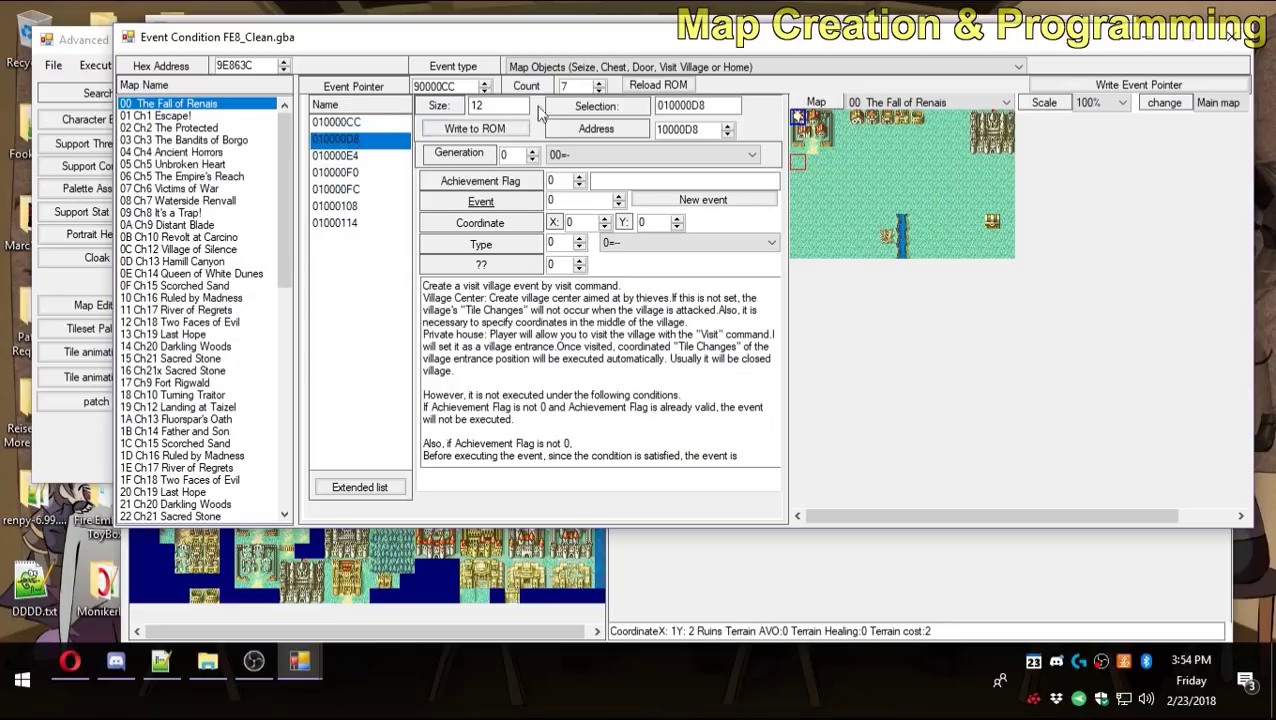
key("Tab")
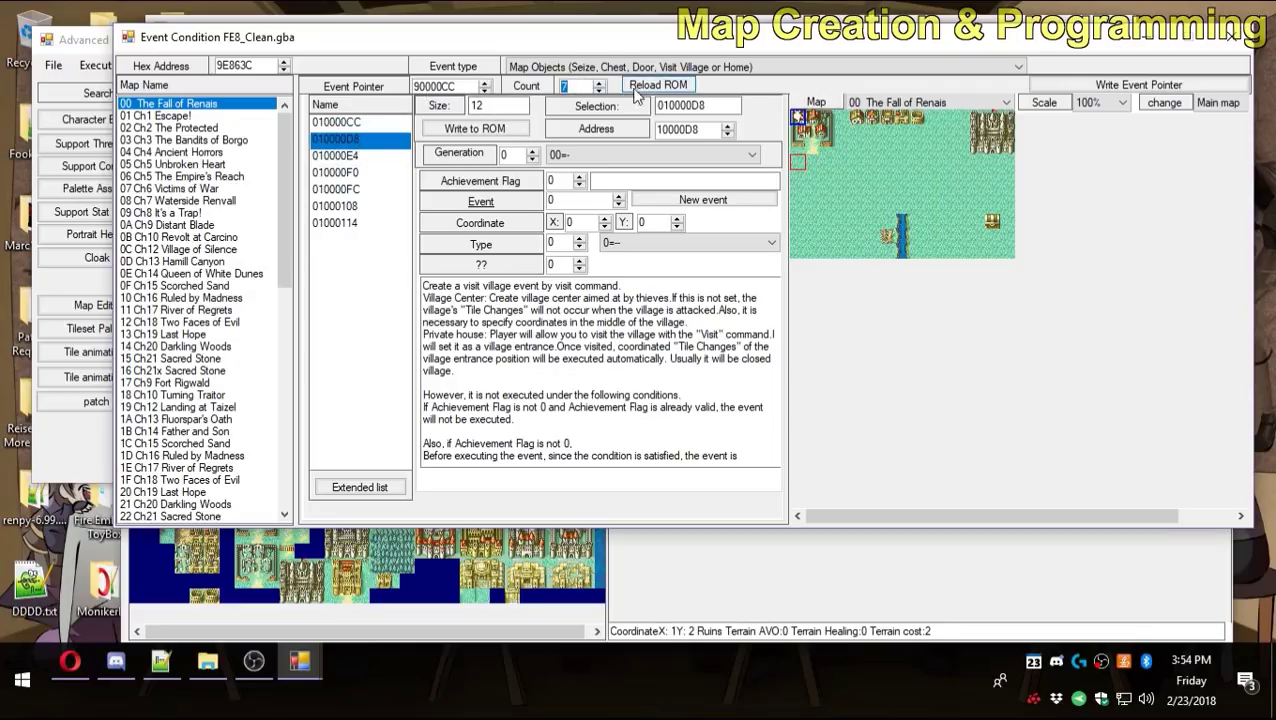
left_click(367, 122)
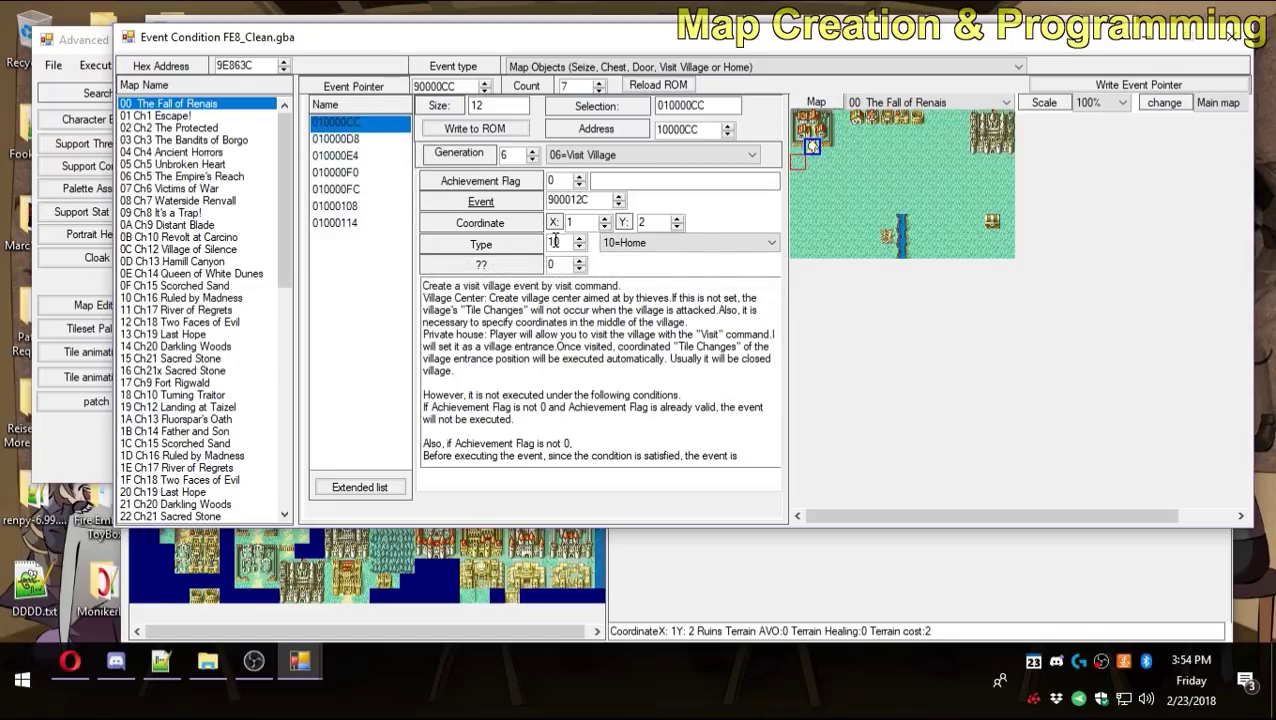
left_click(381, 139)
left_click(612, 155)
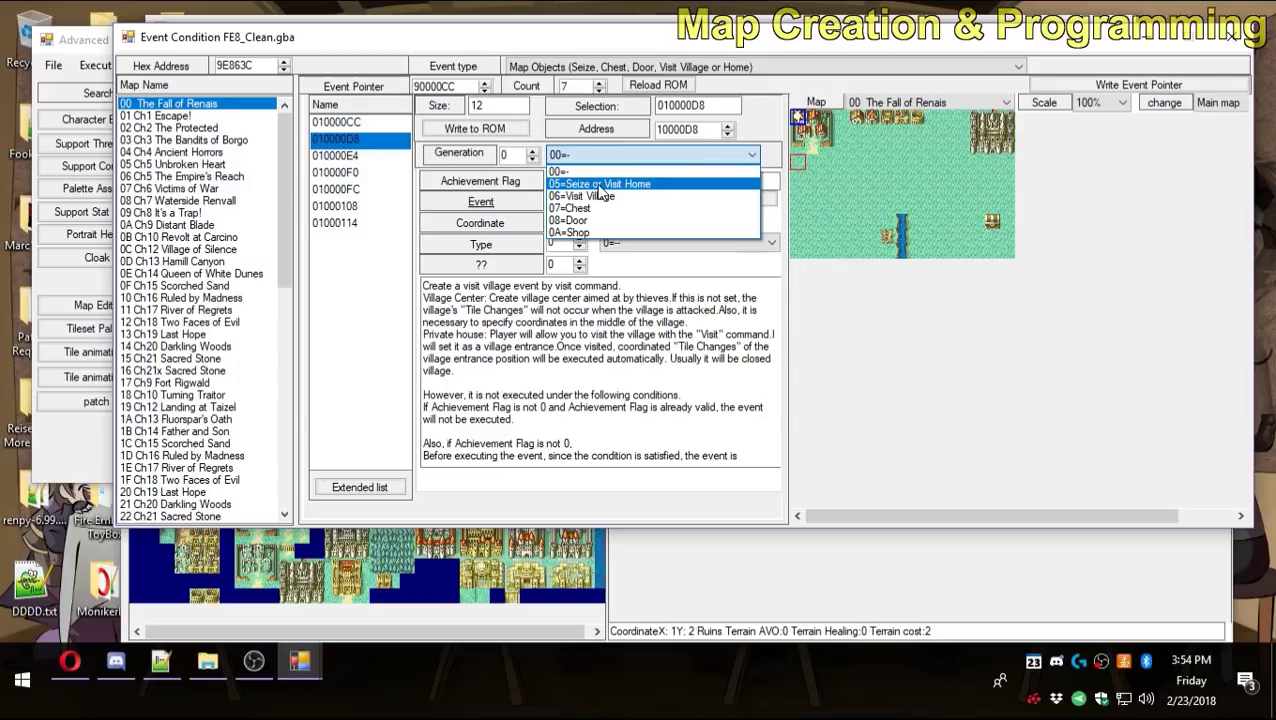
Examine the generation, coordinates and type of the second map object entry in Ch2 The Protected.
left_click(185, 140)
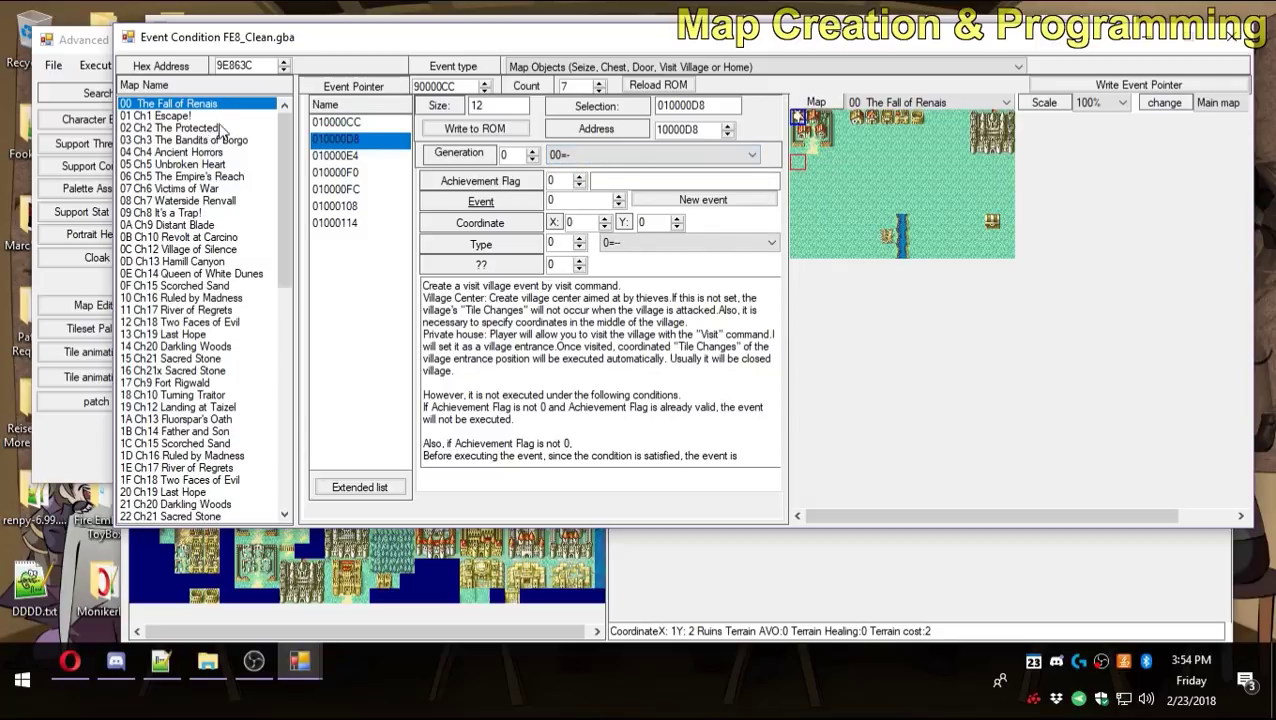
left_click(170, 128)
left_click(360, 139)
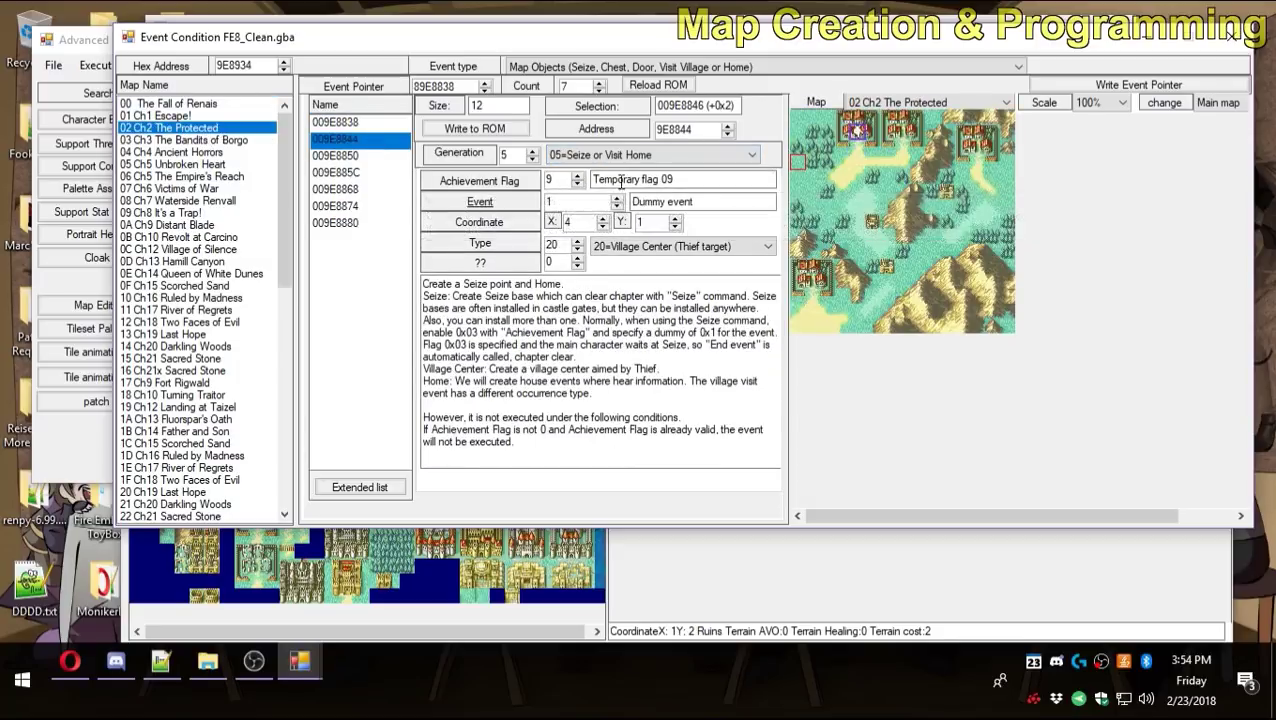
left_click(193, 104)
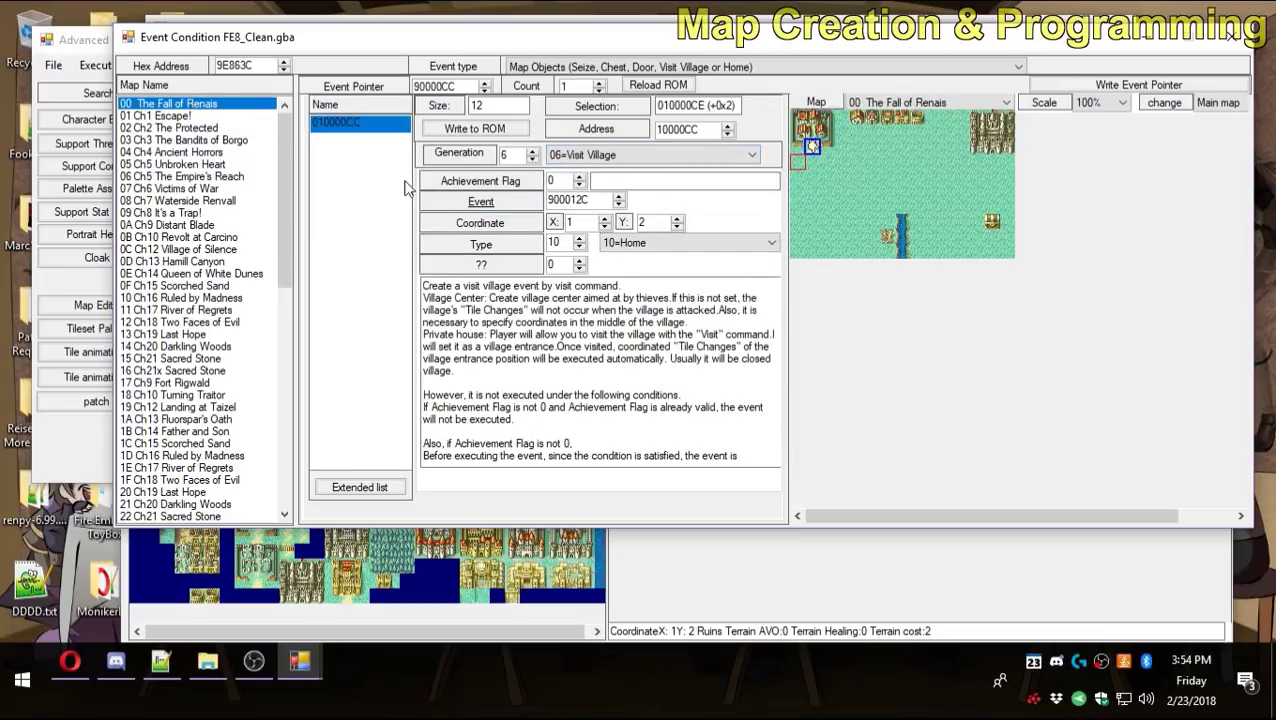
List 7 map objects and try to write the second as 05=Seize or Visit Home at X 1, Y 1 with type 20=Village Center (Thief target).
type("7")
left_click(658, 85)
left_click(369, 141)
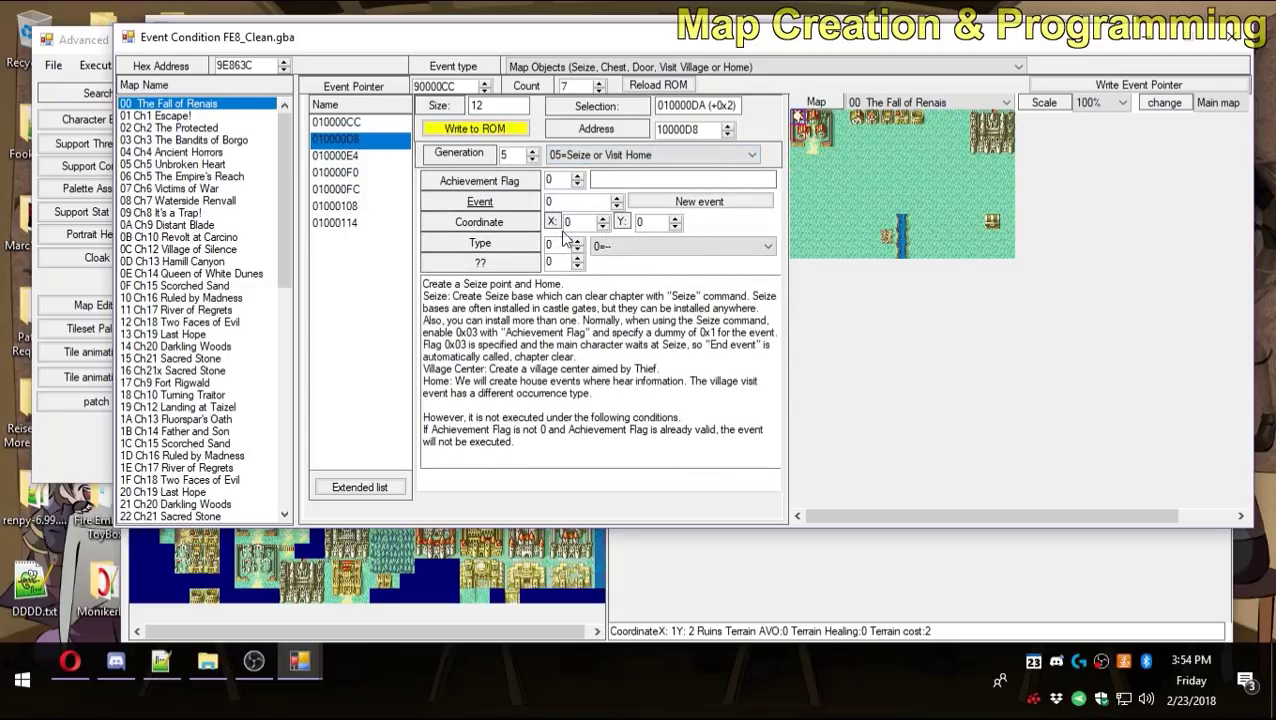
left_click(813, 133)
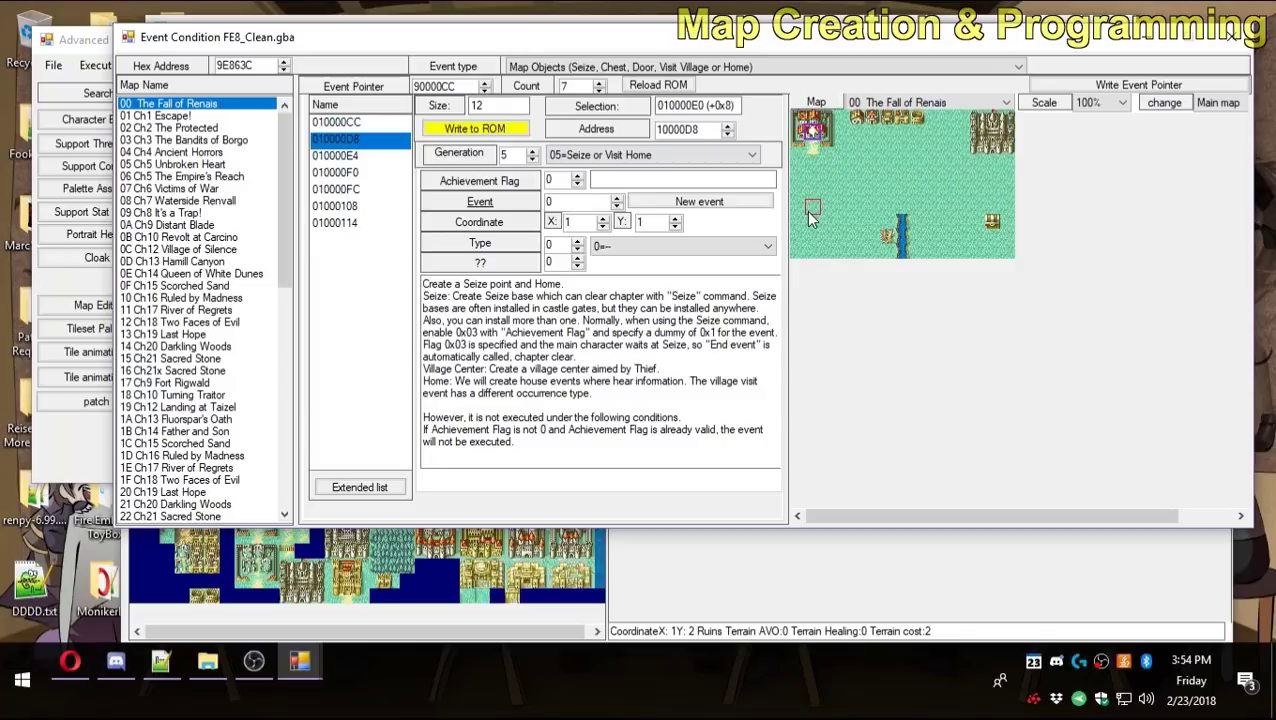
left_click(627, 246)
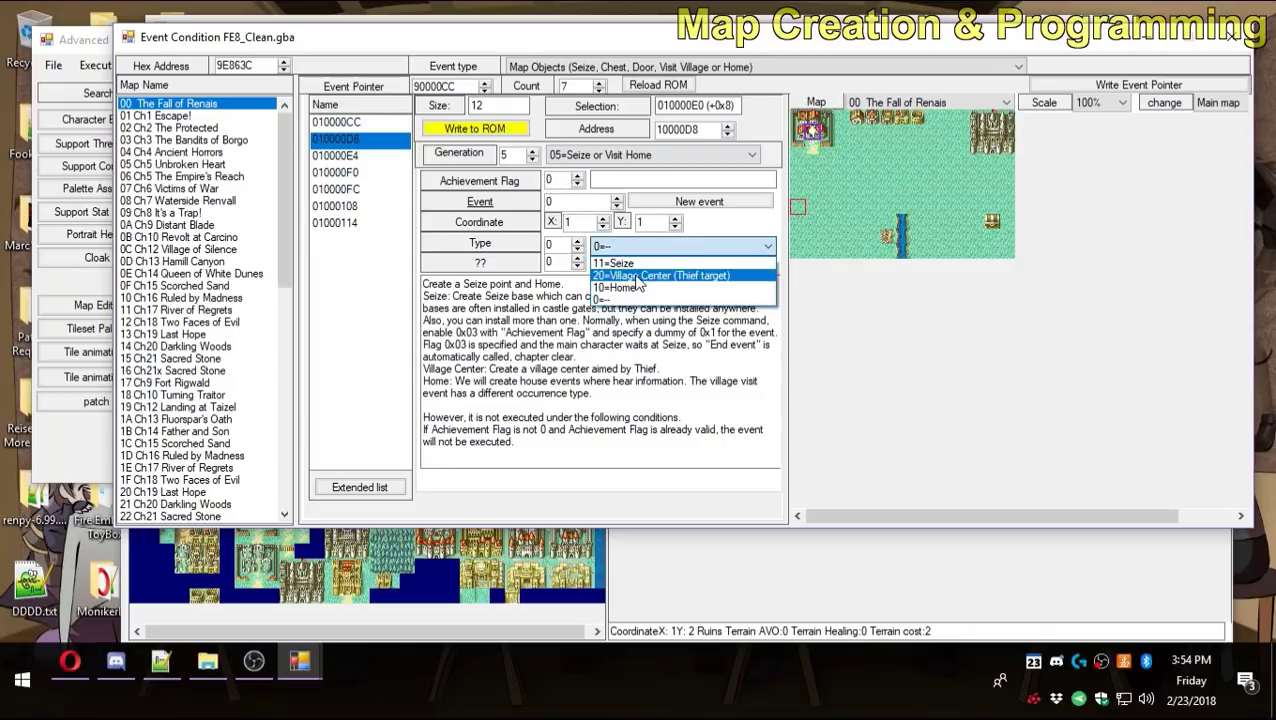
left_click(660, 275)
left_click(436, 134)
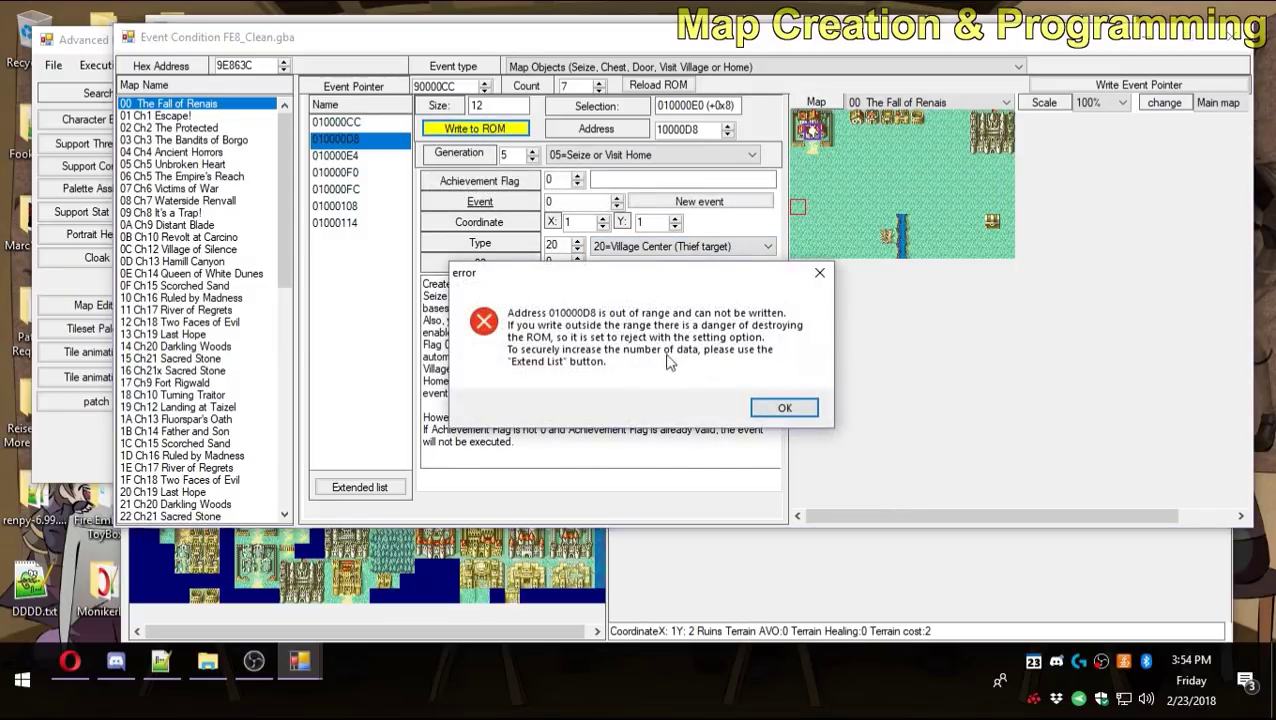
Try again to write the second map object entry of The Fall of Renais to the ROM.
left_click(785, 408)
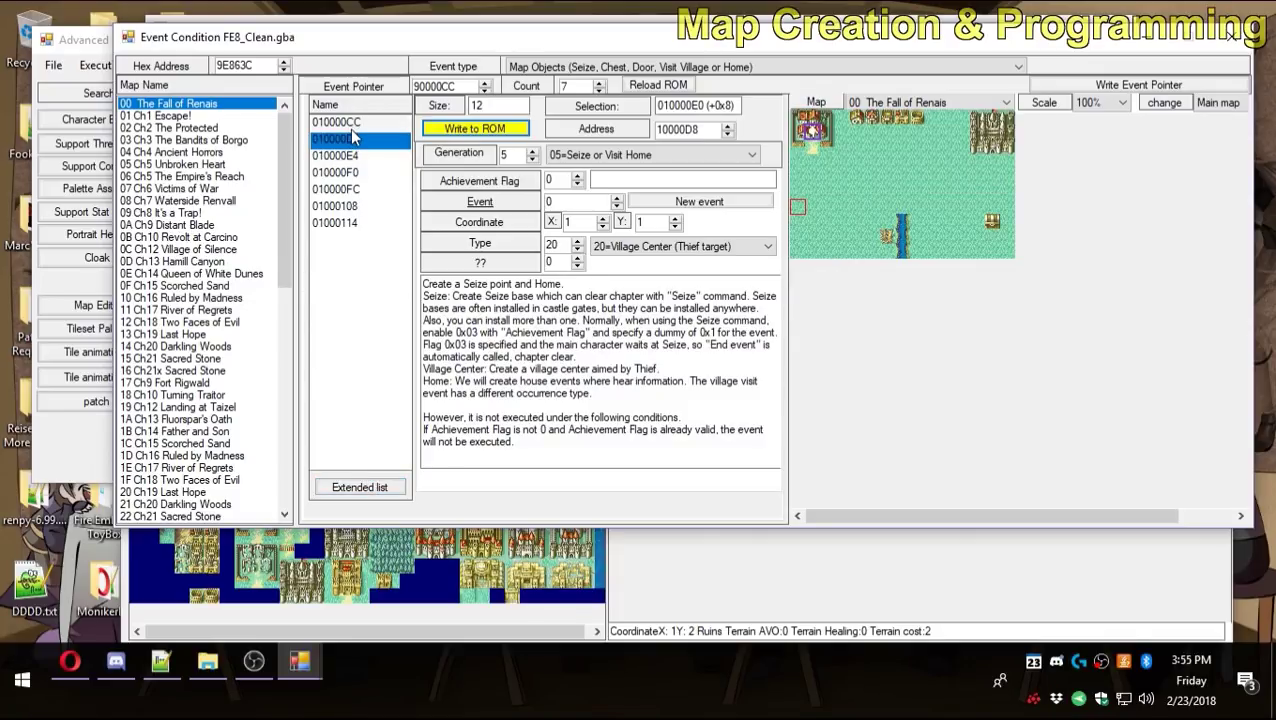
left_click(480, 129)
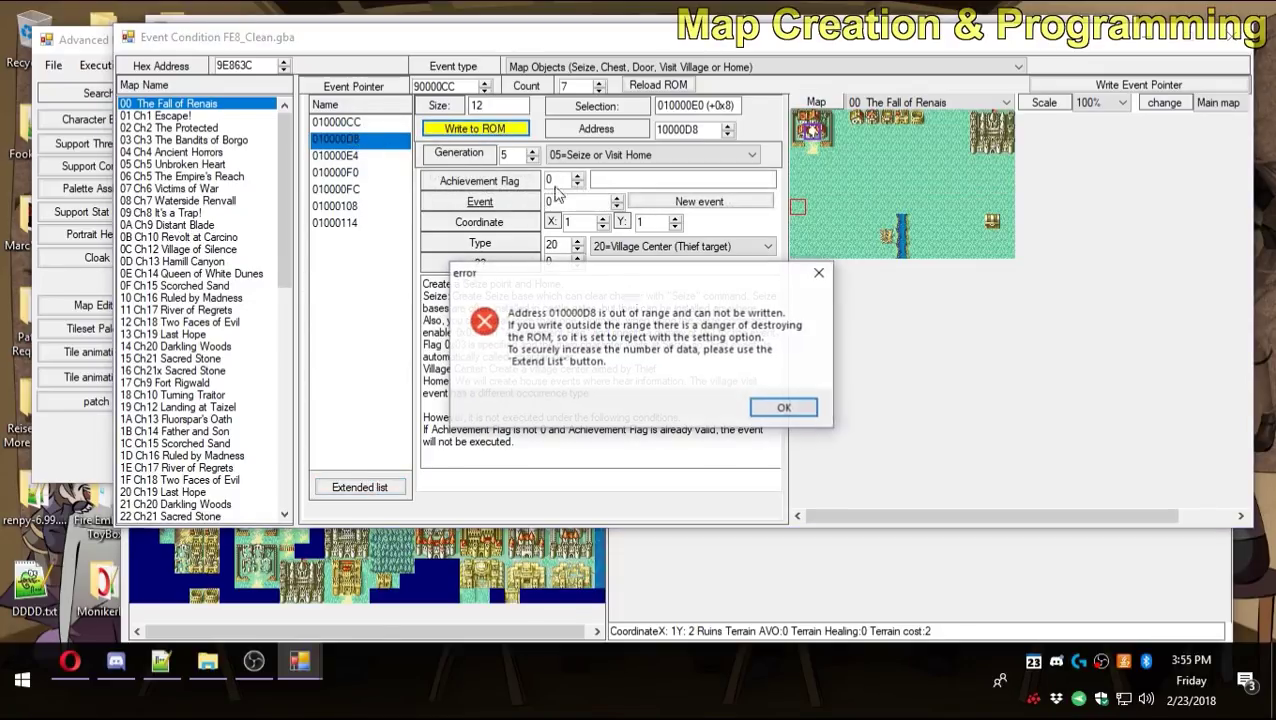
left_click(785, 408)
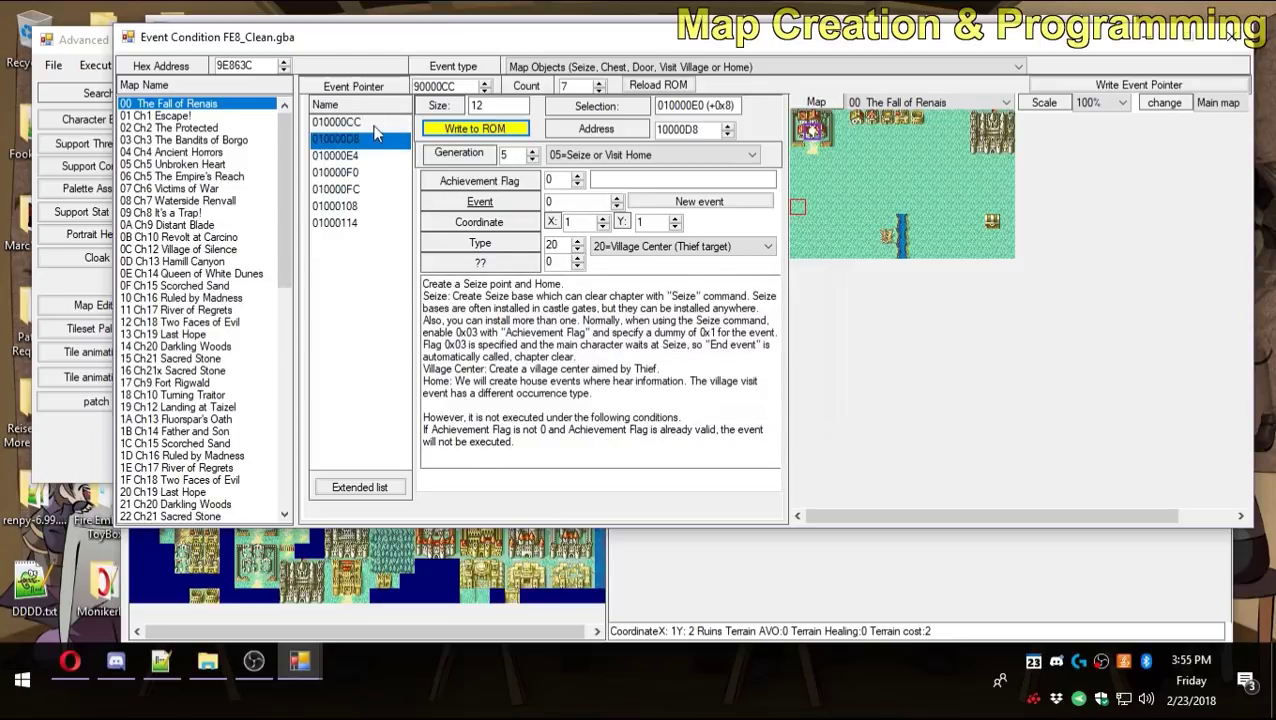
left_click(484, 129)
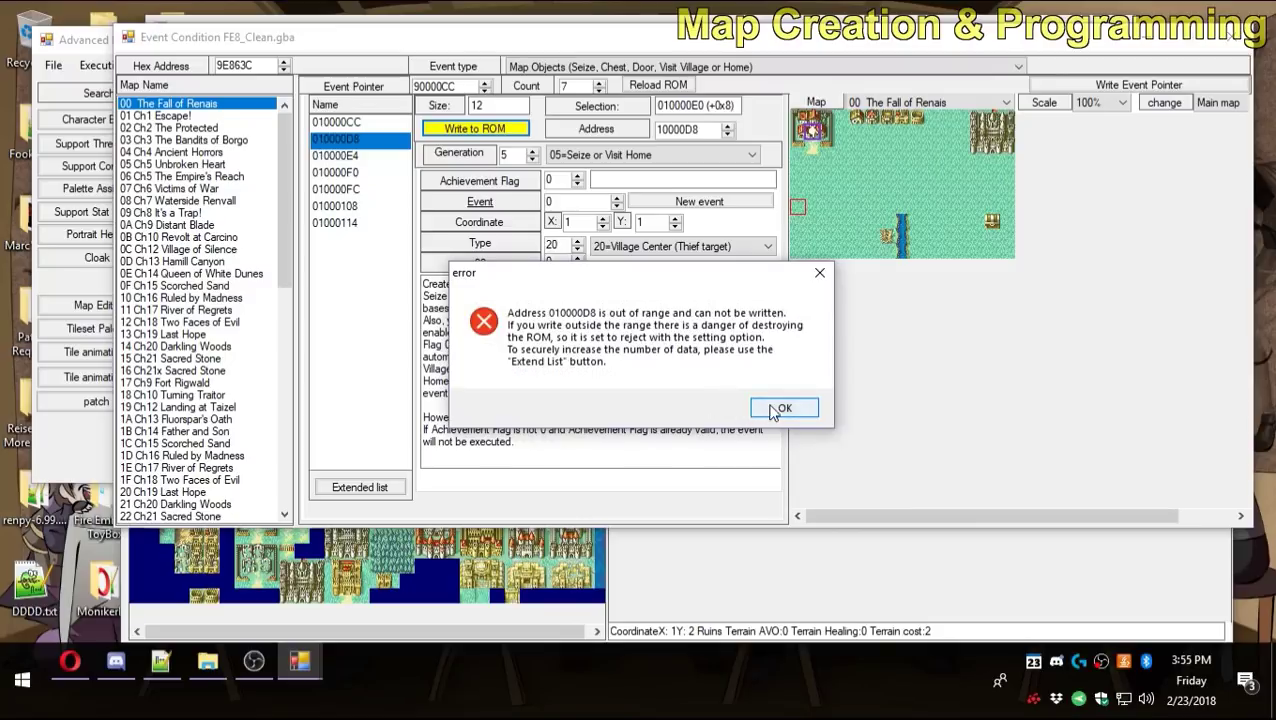
left_click(772, 411)
Extend the map object list of The Fall of Renais to 5 secured entries, reallocating and repointing its data.
left_click(355, 124)
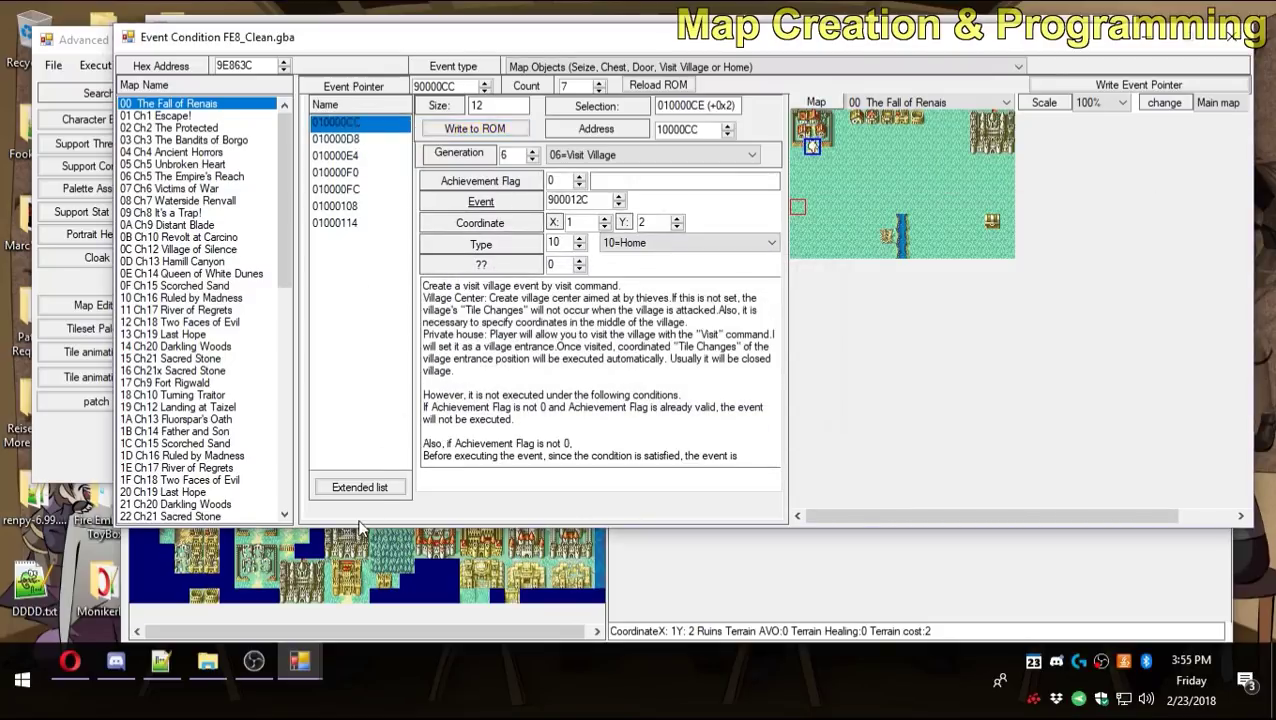
left_click(388, 497)
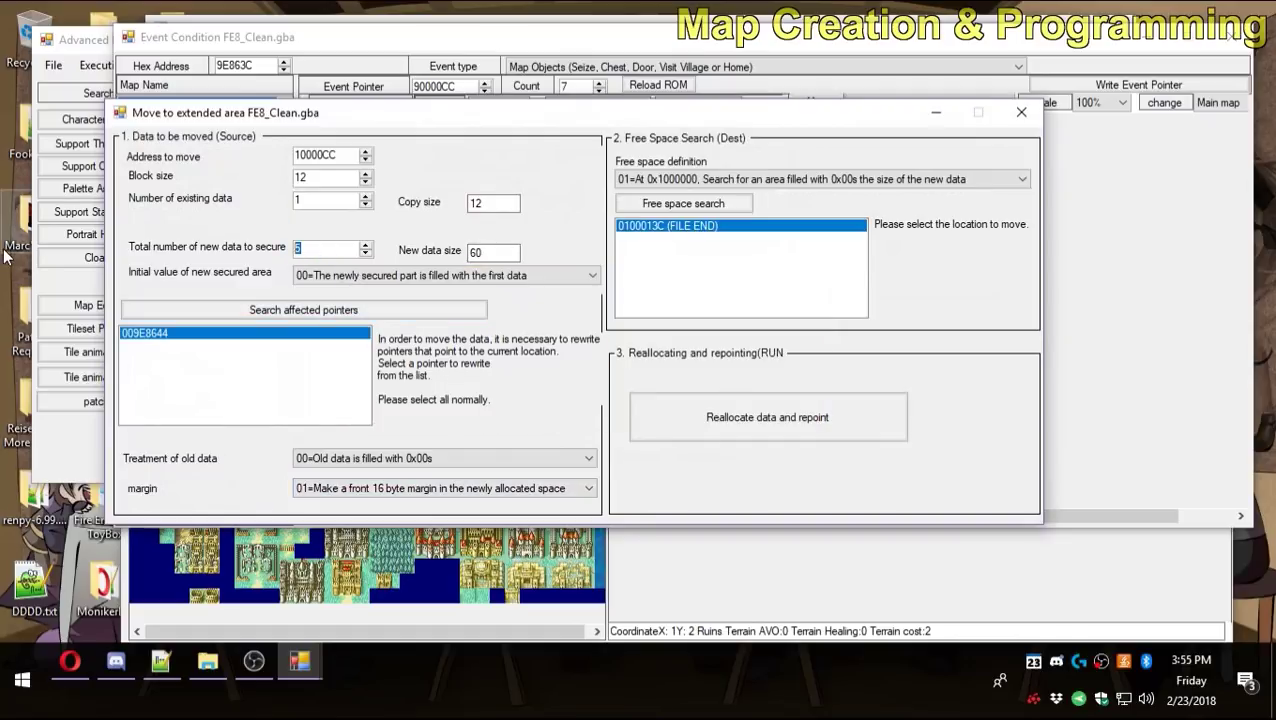
left_click(826, 430)
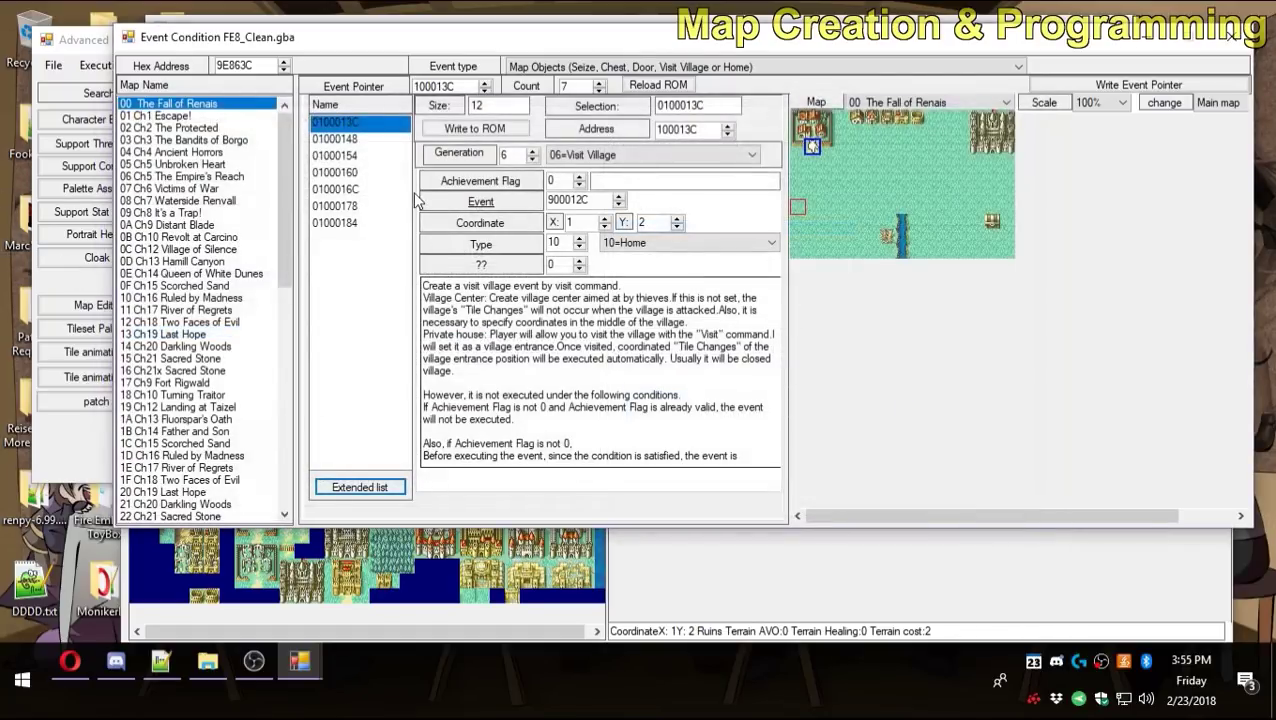
Write the second map object entry as 05=Seize or Visit Home at X 1, Y 1 with type 20=Village Center (Thief target).
left_click(358, 141)
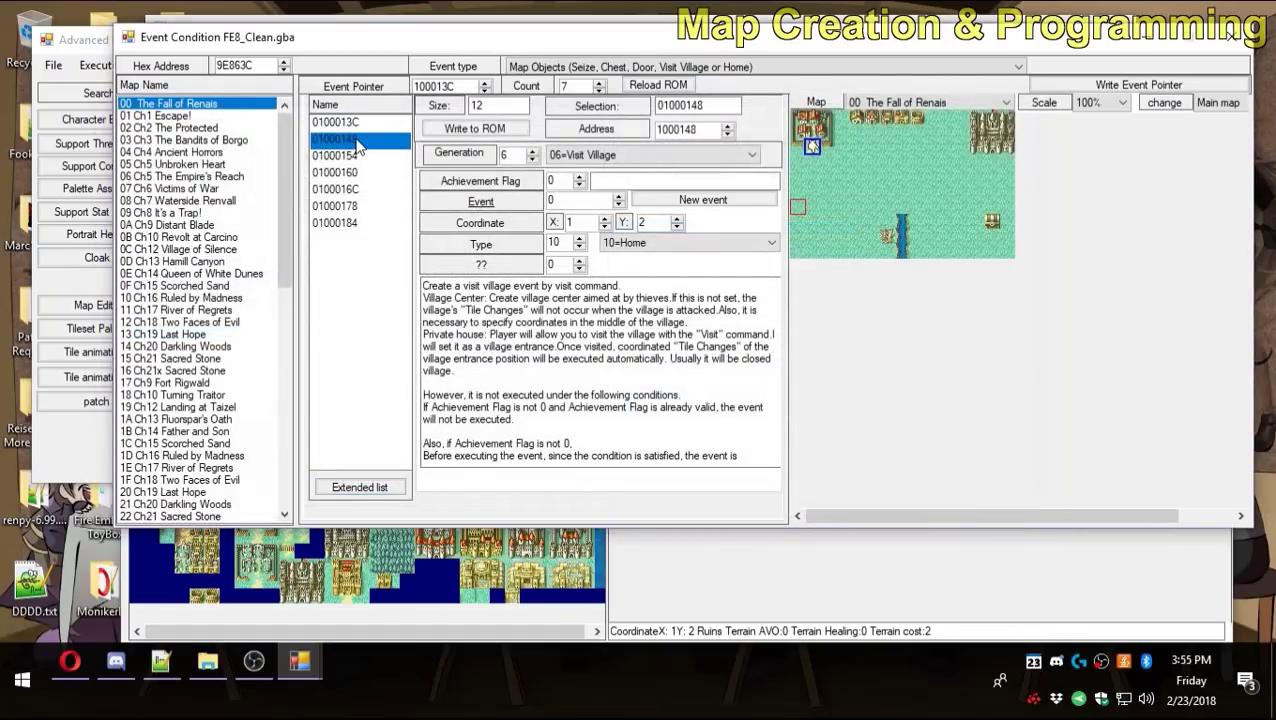
left_click(812, 128)
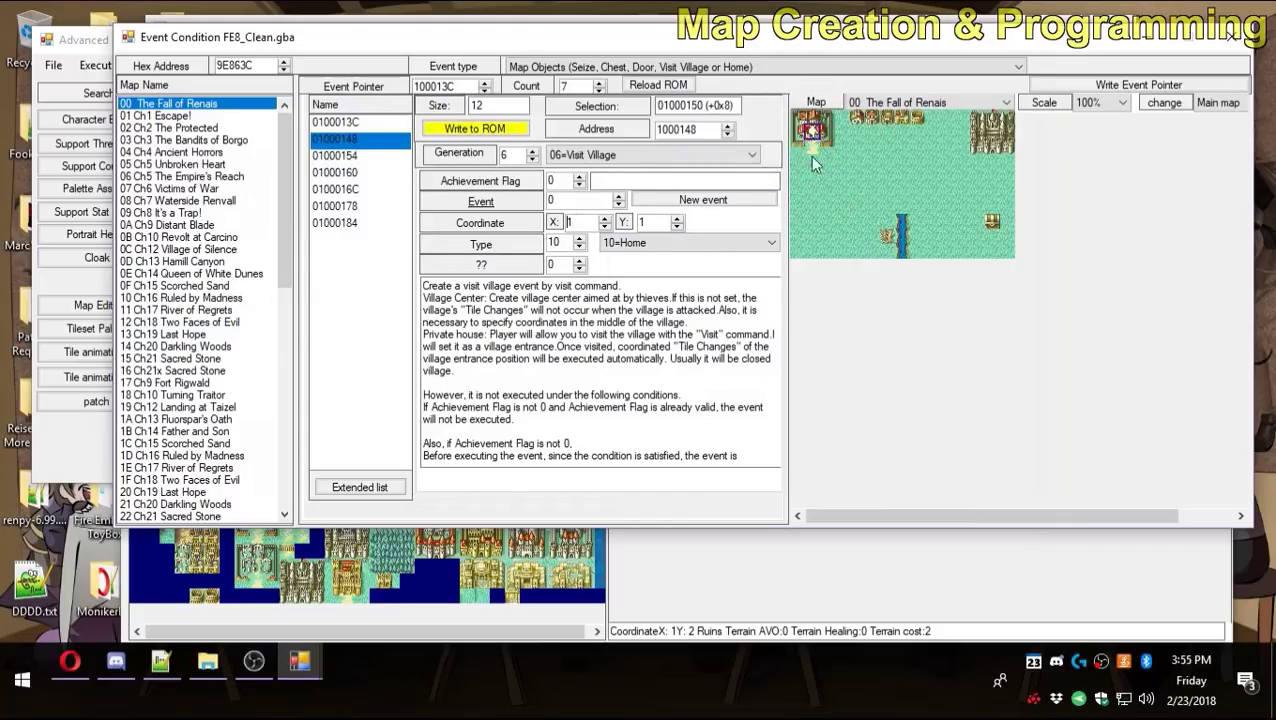
left_click(601, 160)
left_click(640, 173)
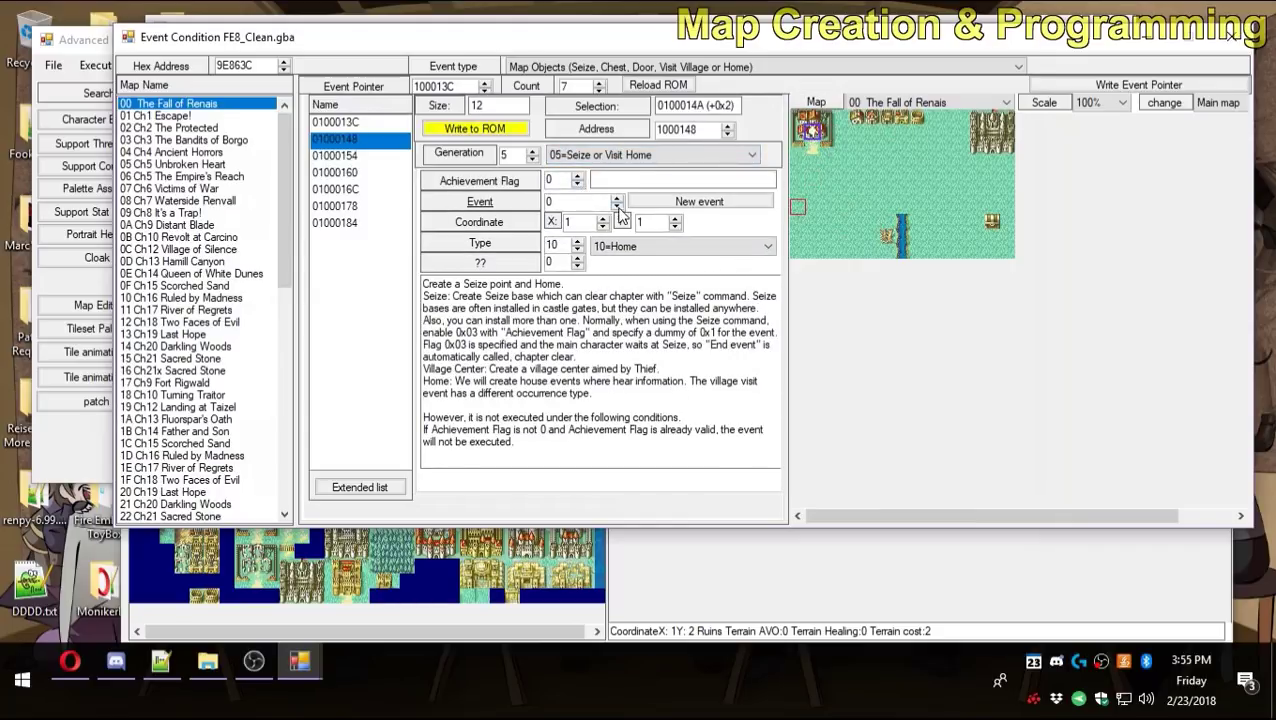
left_click(700, 246)
left_click(650, 271)
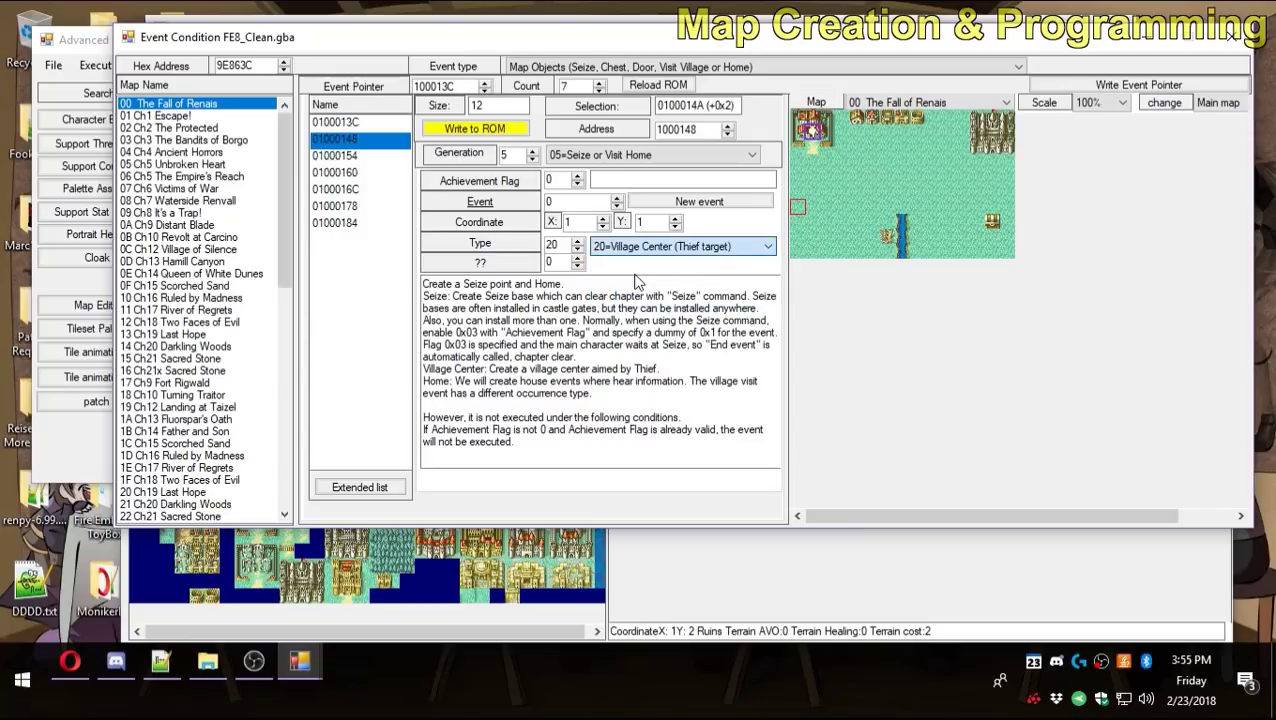
left_click(475, 129)
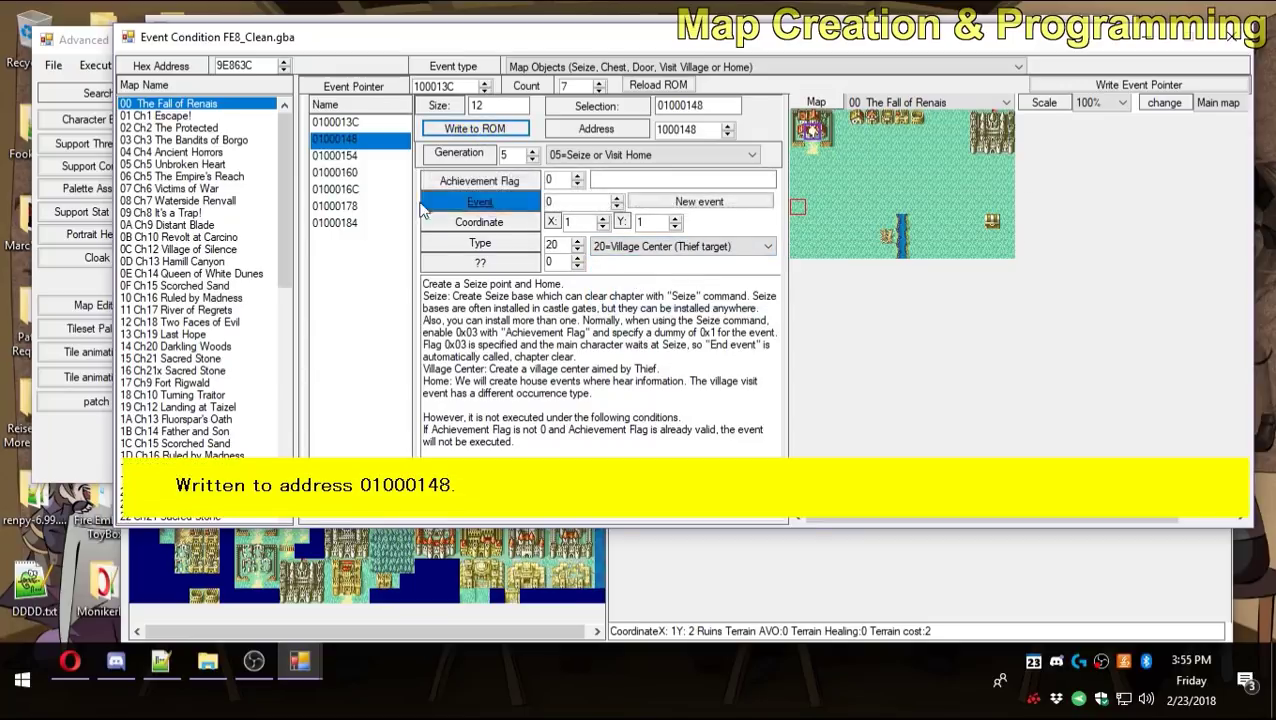
Compare the settings of the first and second map object entries.
left_click(370, 126)
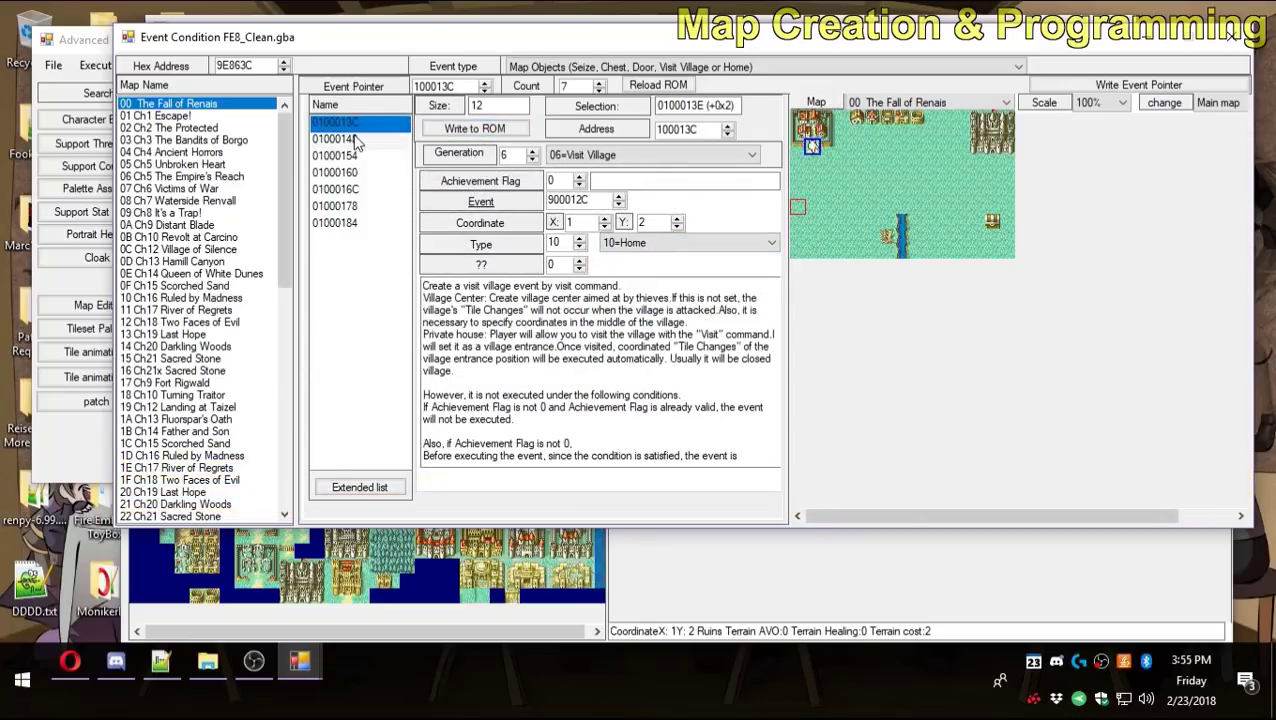
left_click(355, 141)
left_click(366, 121)
left_click(349, 143)
Set the third map object entry's generation to 05=Seize or Visit Home and allocate a new event for it.
left_click(335, 156)
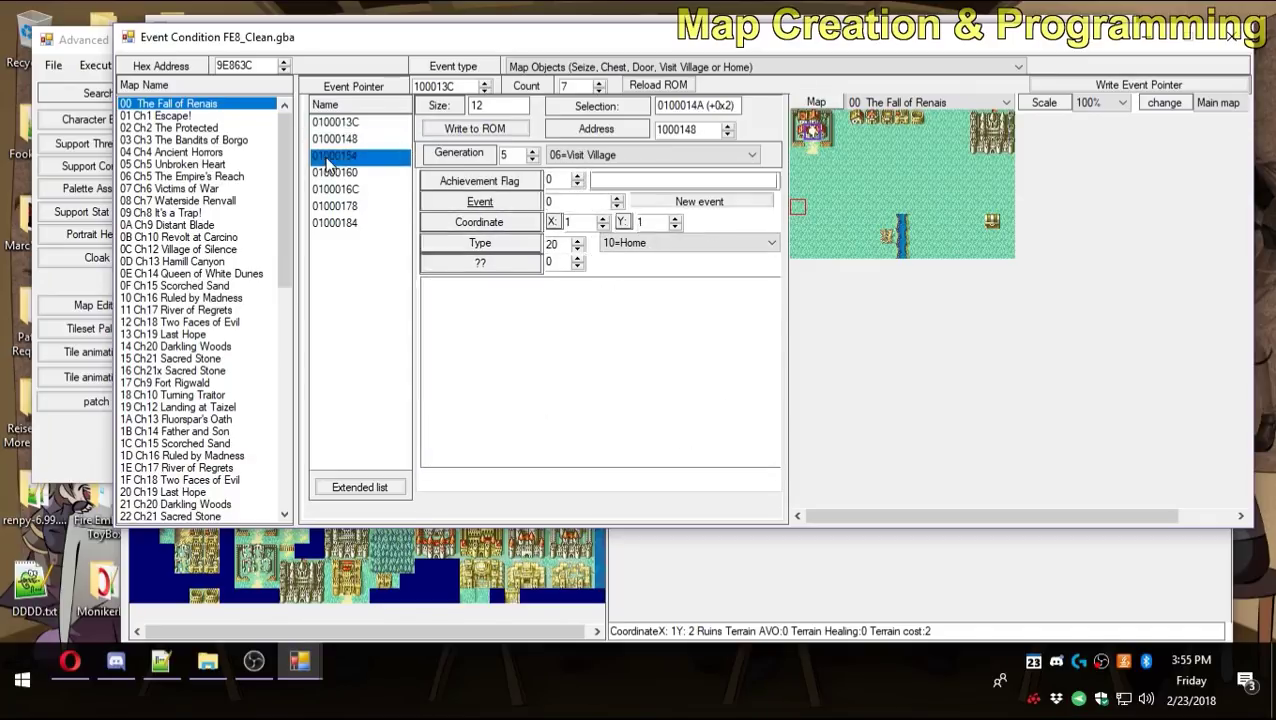
left_click(640, 155)
left_click(600, 184)
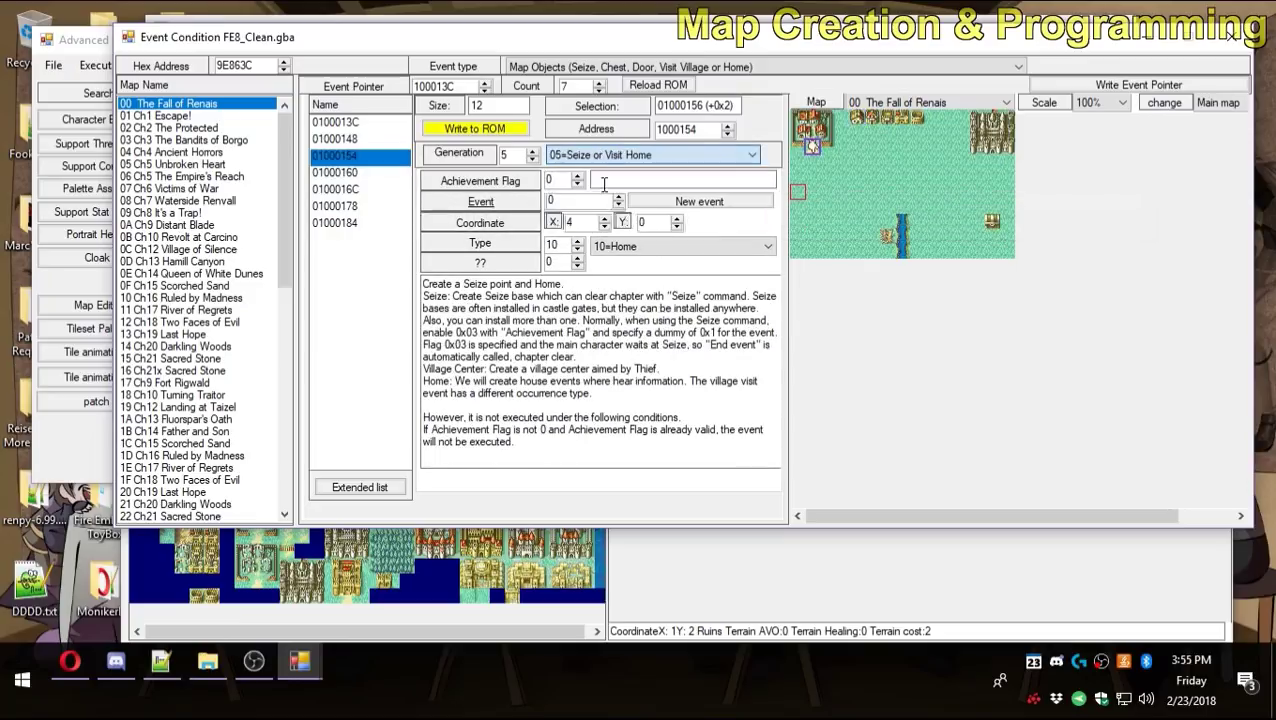
left_click(565, 176)
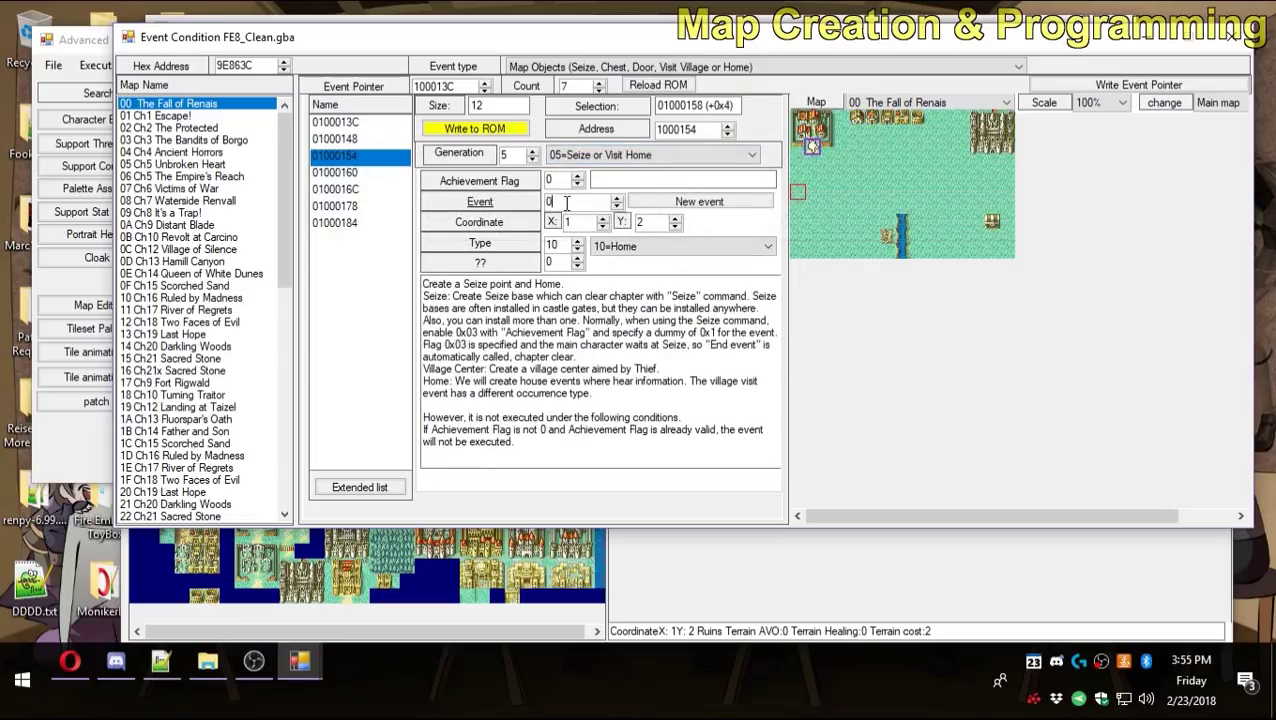
left_click(698, 201)
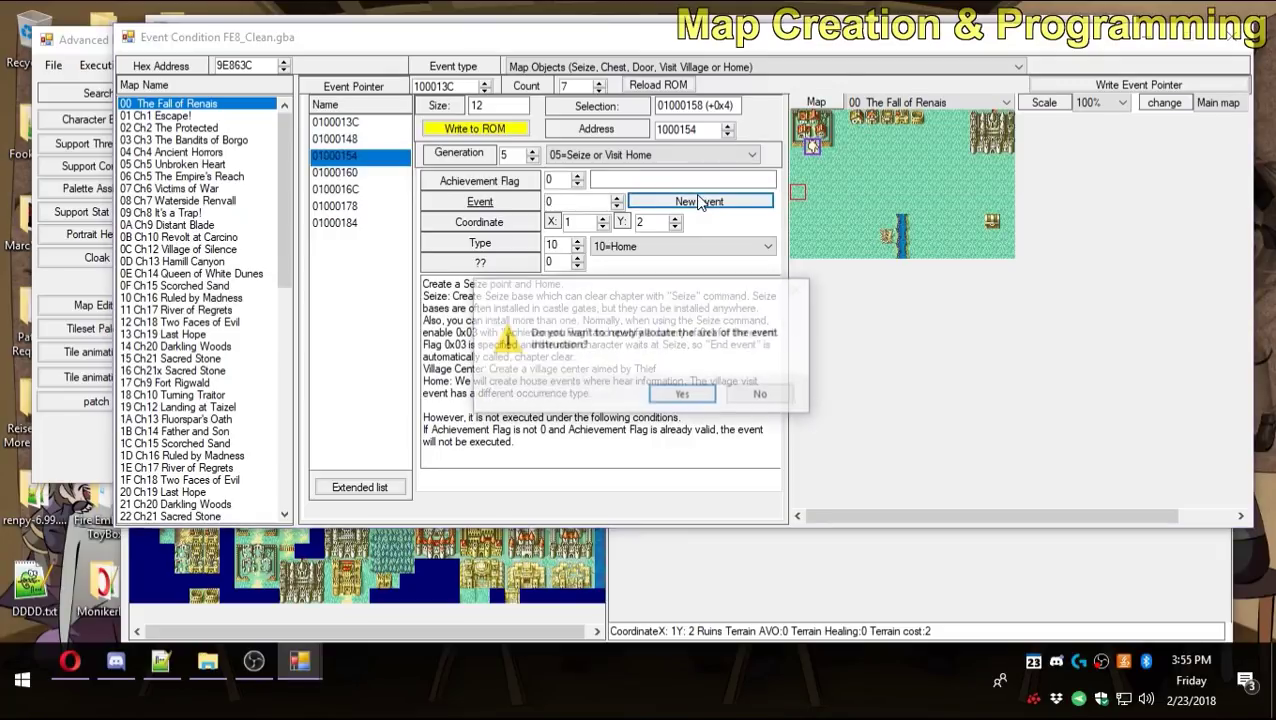
left_click(683, 395)
left_click(763, 393)
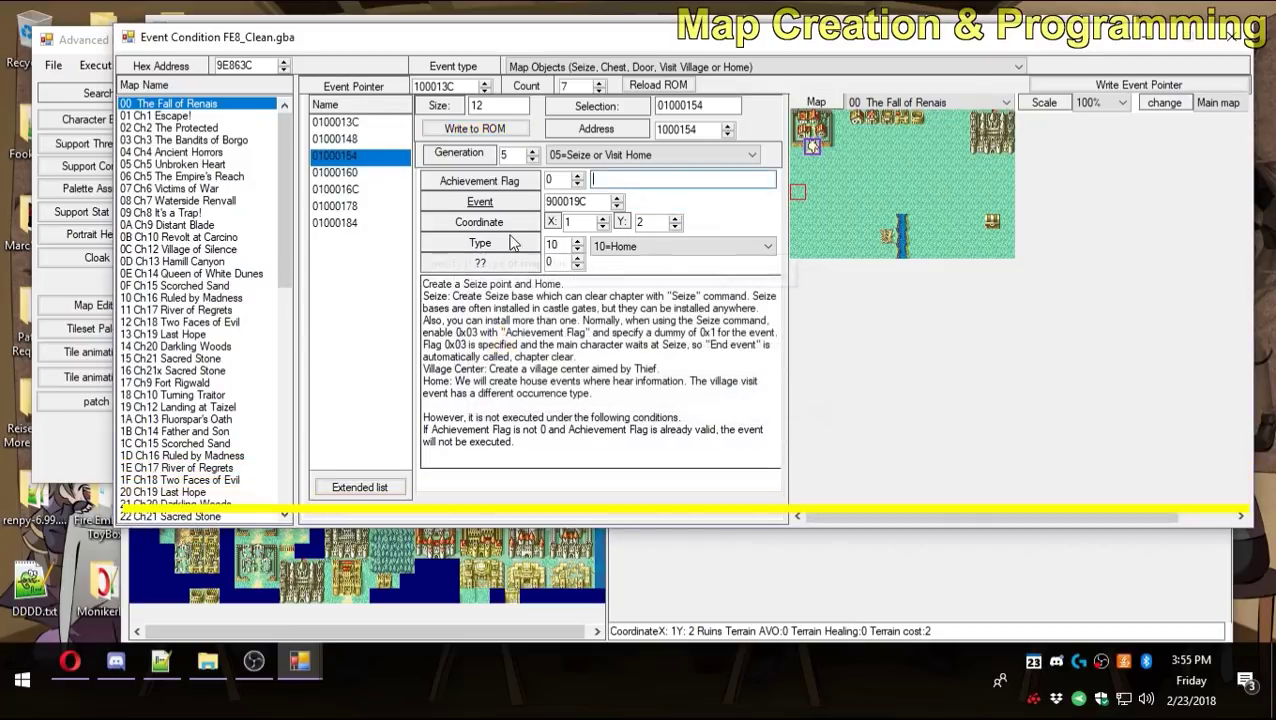
Open the third entry's new event for editing and insert a second Return line.
left_click(522, 207)
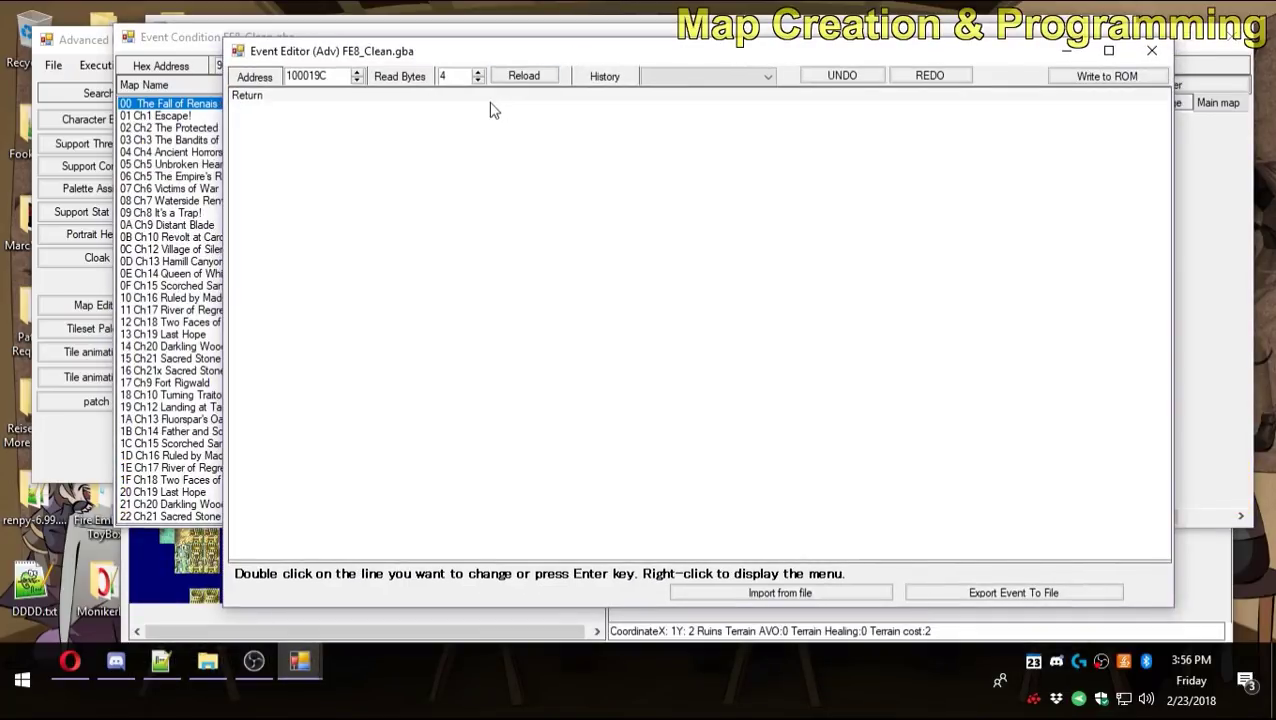
double_click(500, 97)
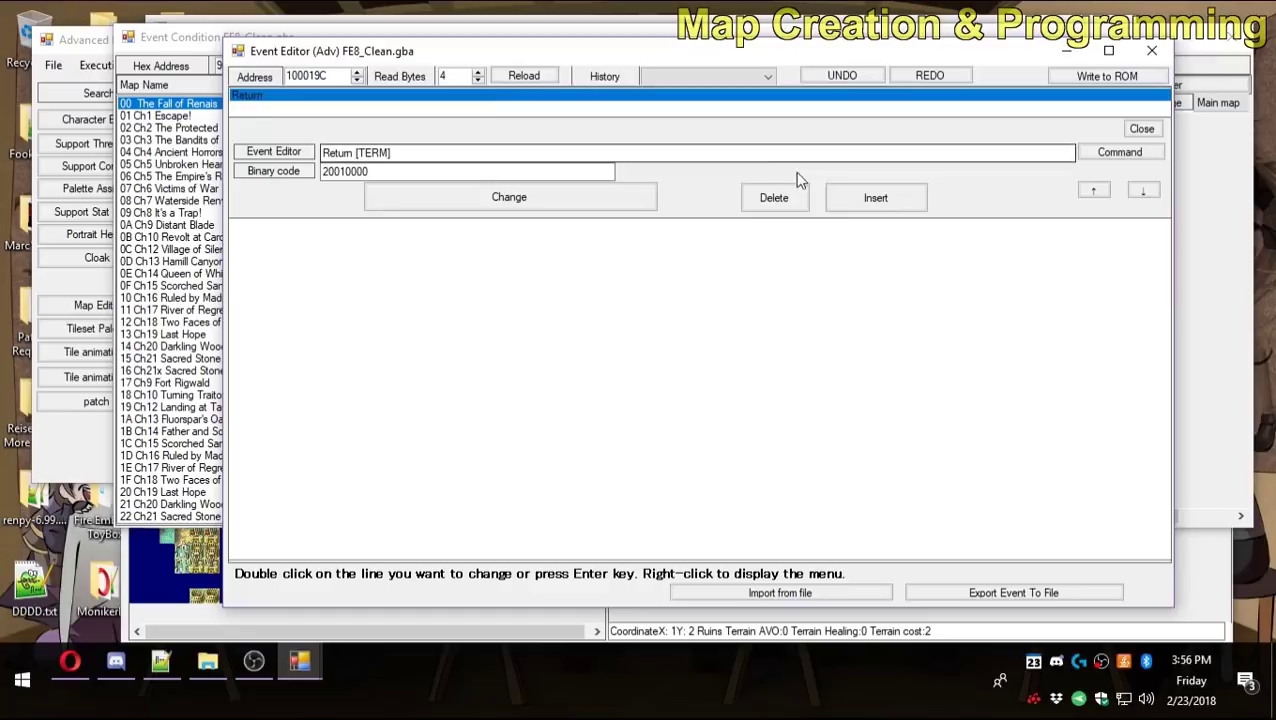
left_click(893, 205)
Choose the instruction [XXXX:TEXT:Conversation text]Background no conversation display (LOW) for the first event line and set its conversation text to 26.
double_click(360, 99)
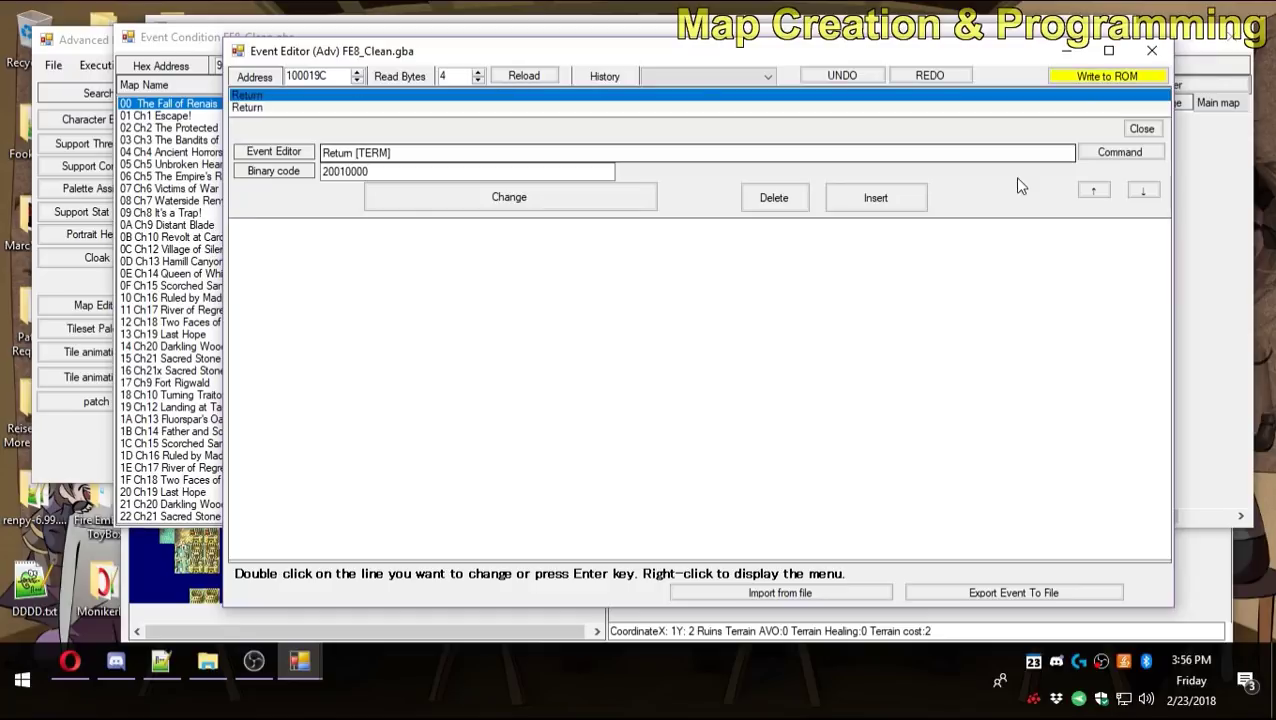
left_click(1110, 152)
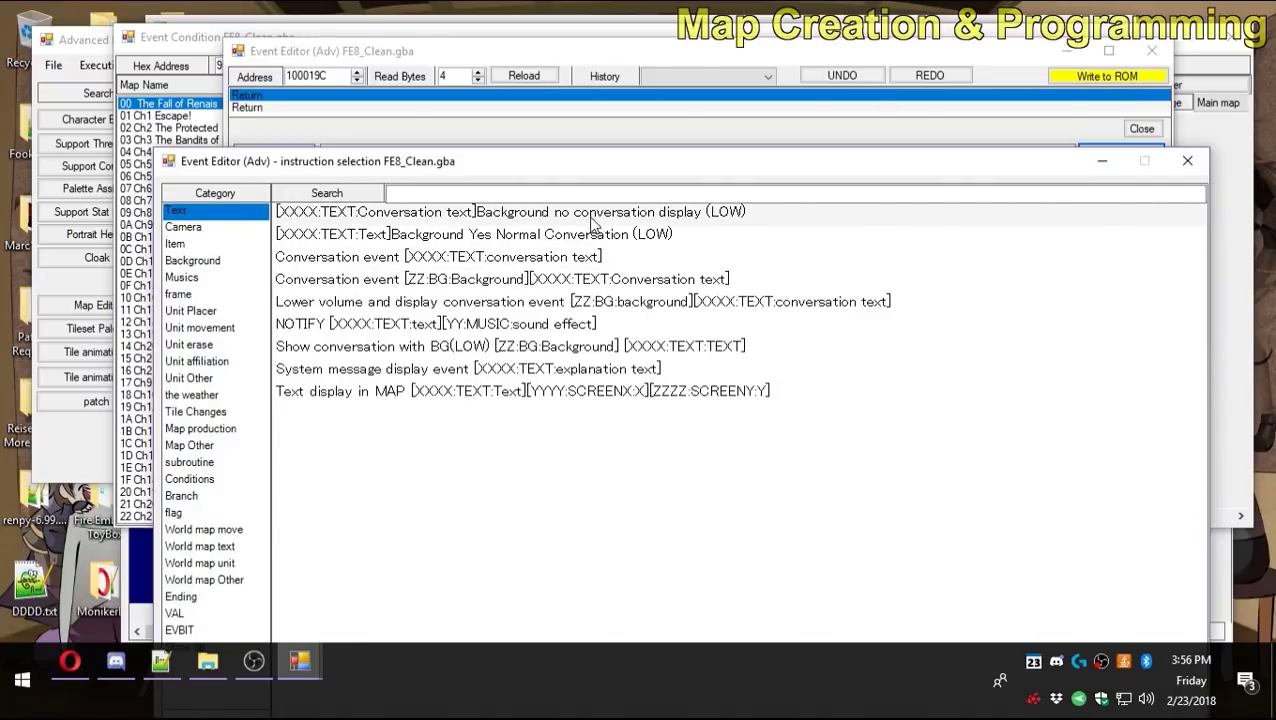
double_click(591, 215)
left_click(378, 131)
double_click(396, 131)
scroll(396, 133, "up", 20)
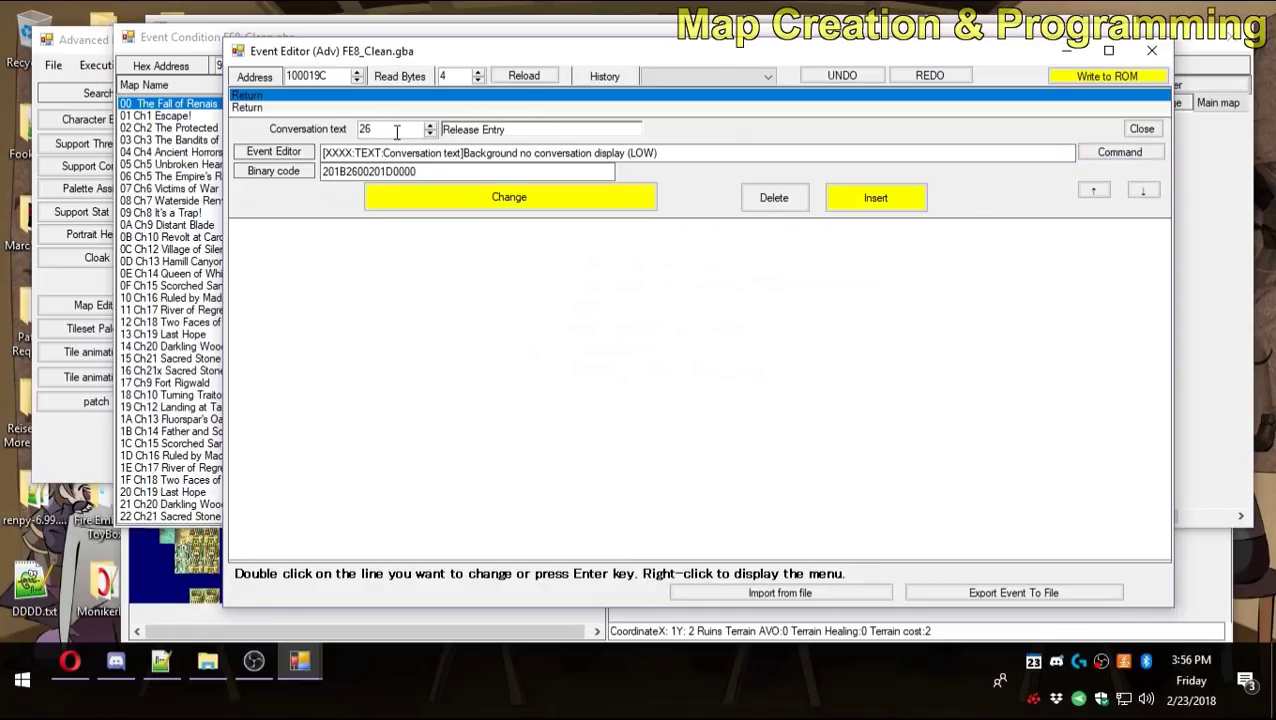
Open the text list from the conversation text field, look through its entries and bring up the text search.
left_click(298, 131)
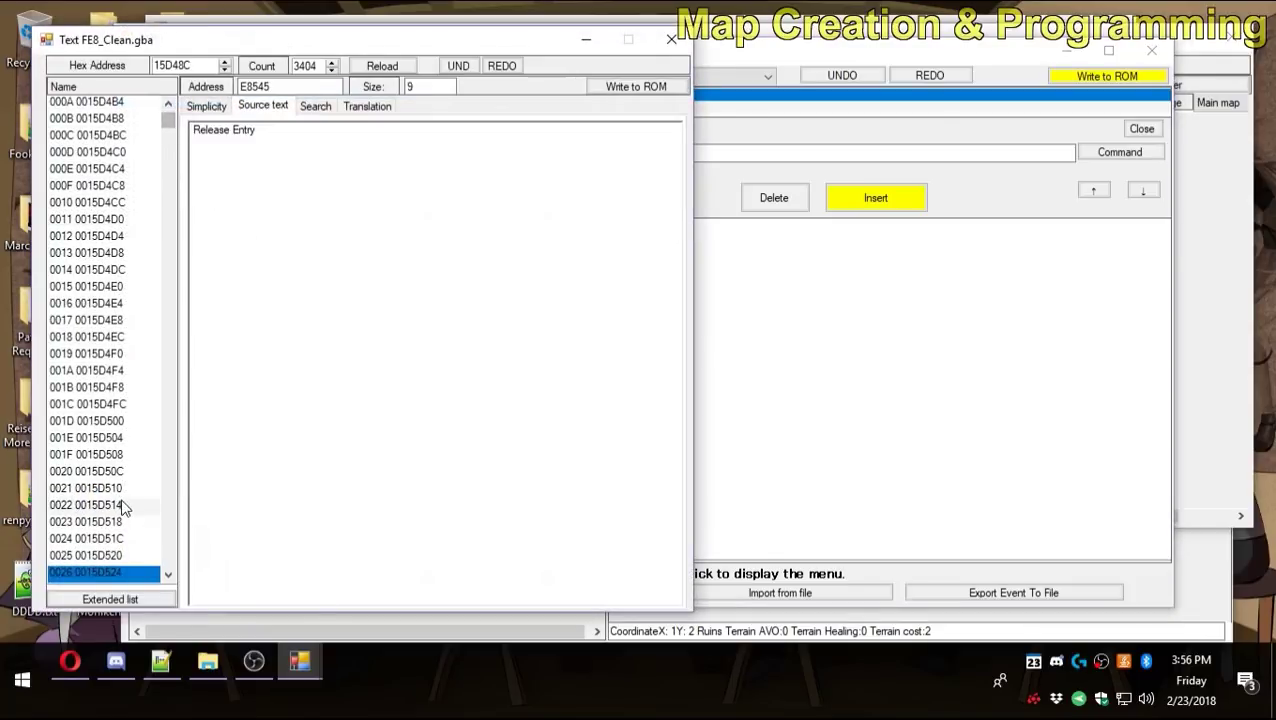
scroll(121, 505, "down", 11)
left_click(158, 306)
left_click_drag(170, 316, 167, 332)
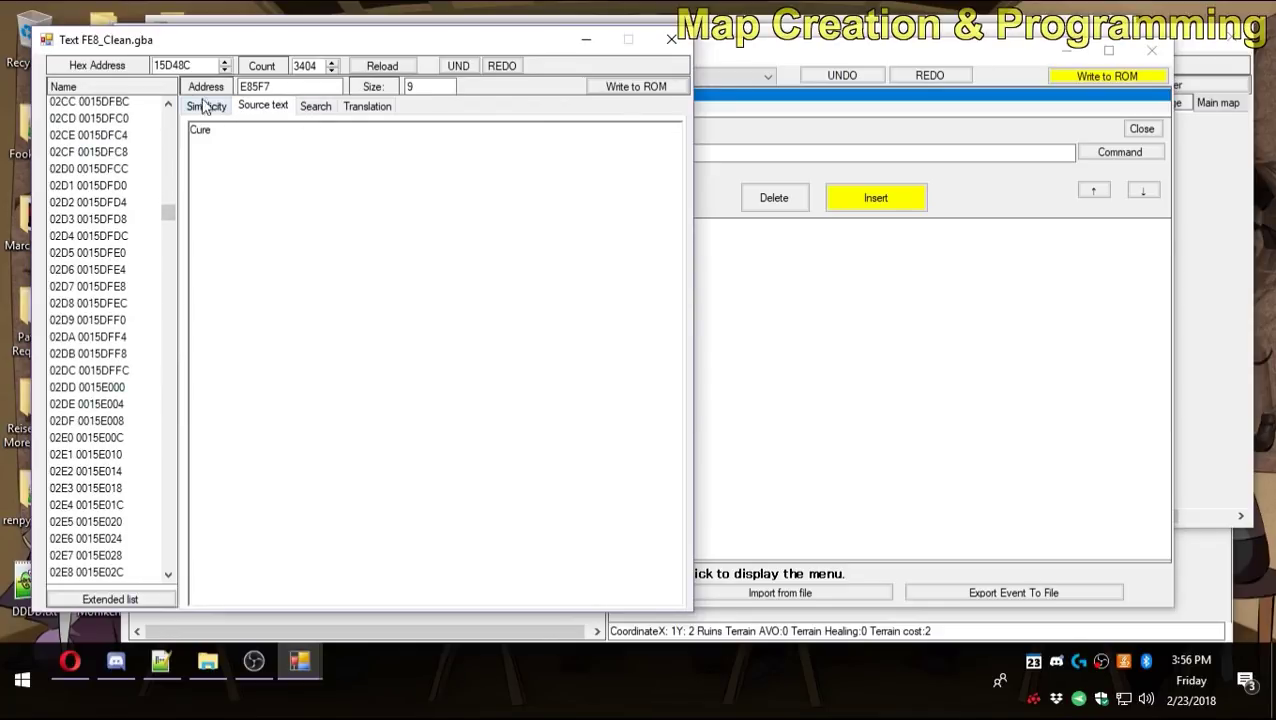
left_click(315, 106)
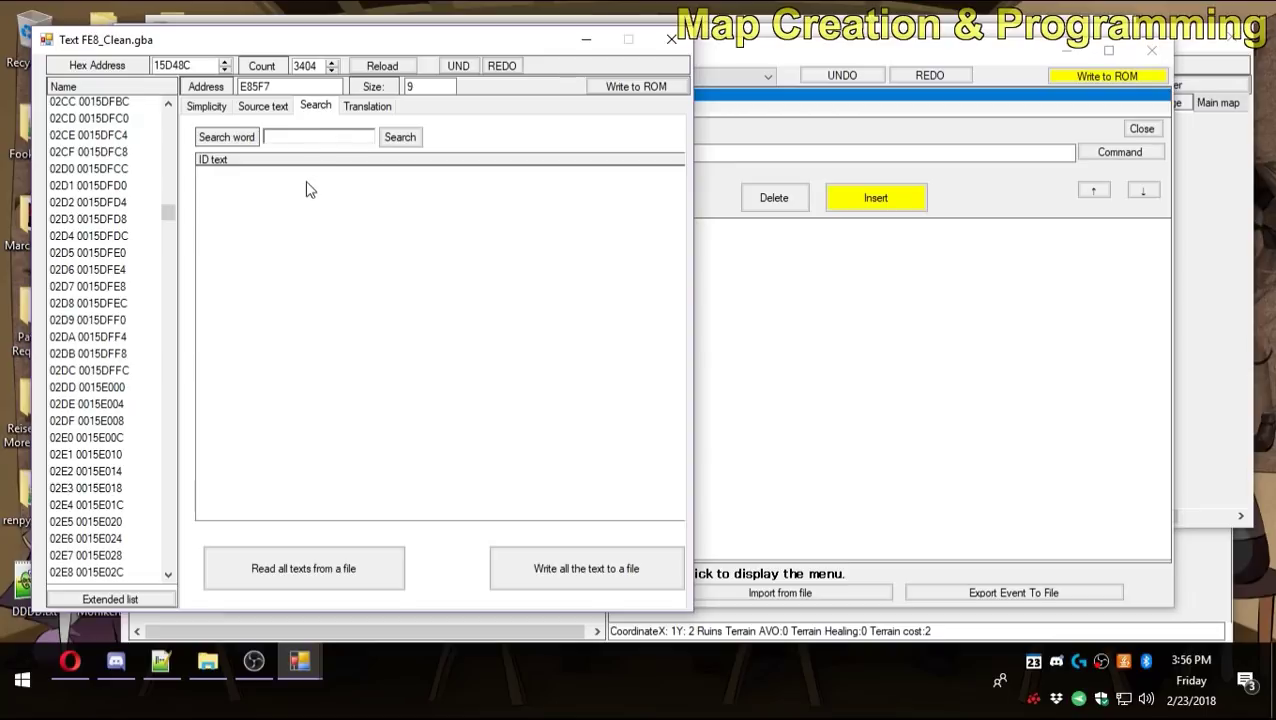
Look through the text entries from the 02xx range up to about 04B0, sampling their source text to find a conversation.
scroll(170, 356, "down", 20)
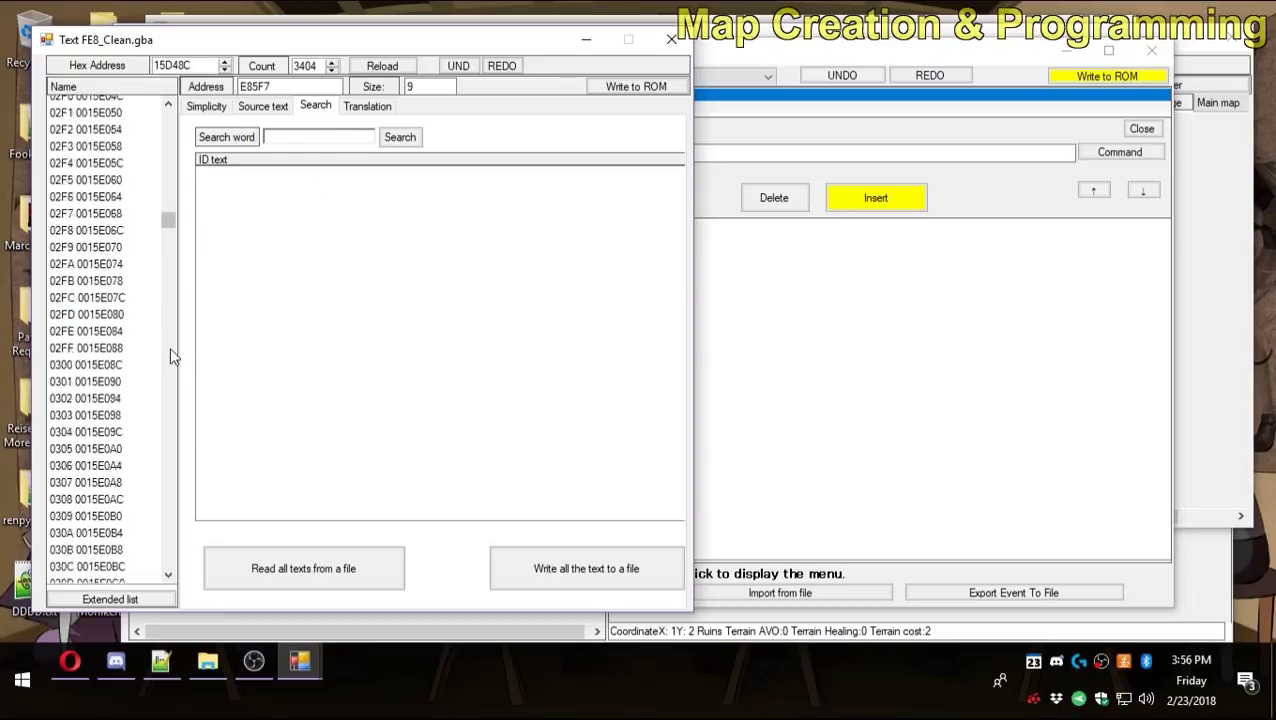
scroll(170, 356, "down", 20)
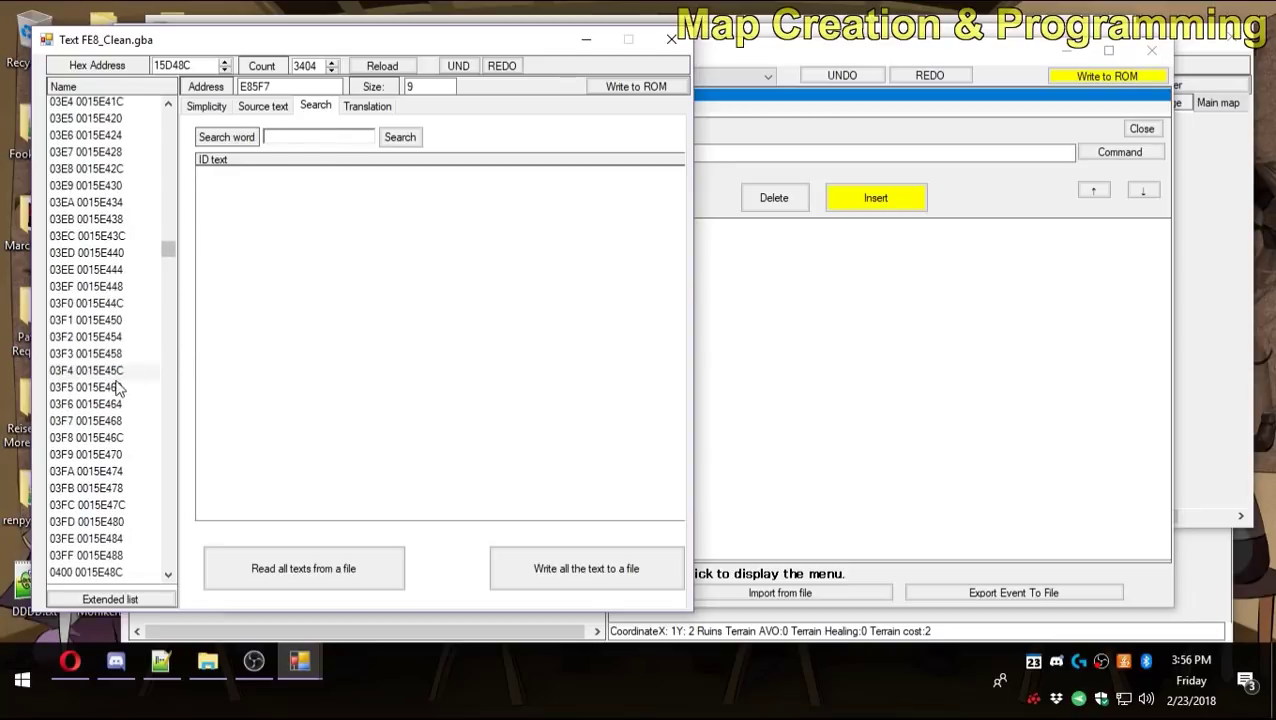
left_click(150, 372)
scroll(100, 413, "down", 3)
left_click(100, 437)
scroll(110, 460, "down", 10)
left_click(123, 475)
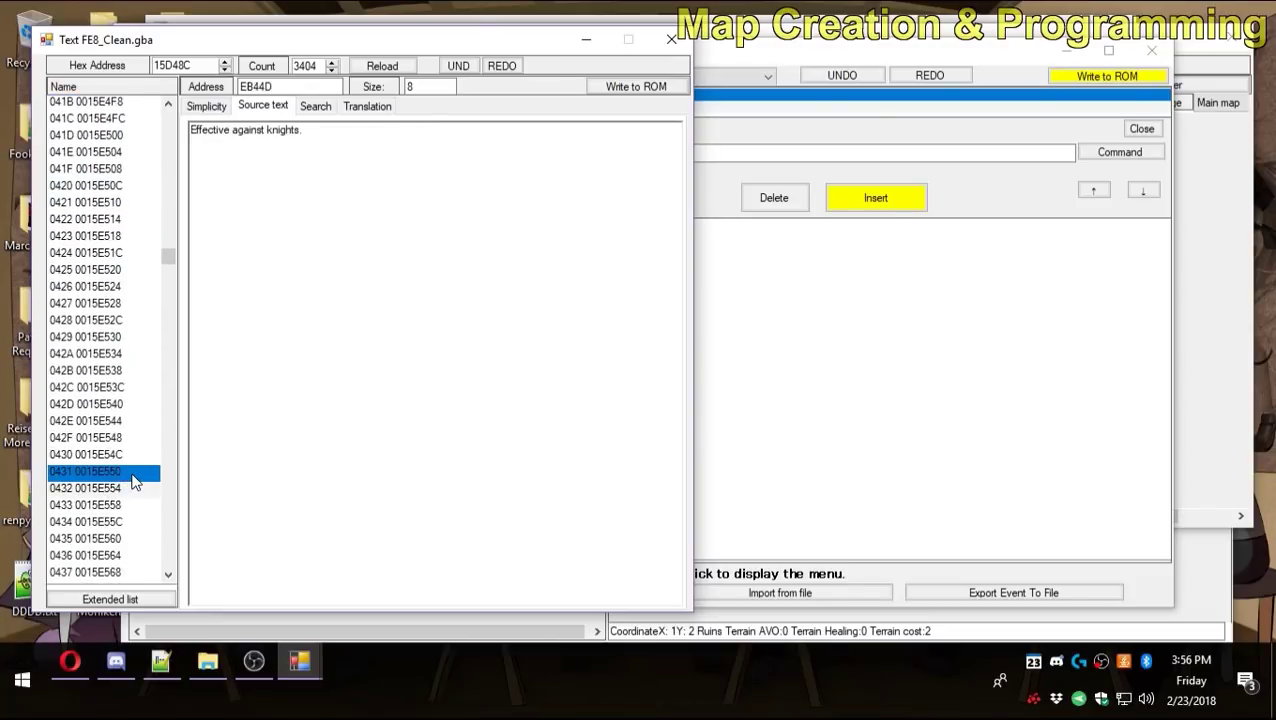
scroll(125, 472, "down", 12)
left_click(128, 463)
scroll(128, 462, "down", 7)
left_click(130, 457)
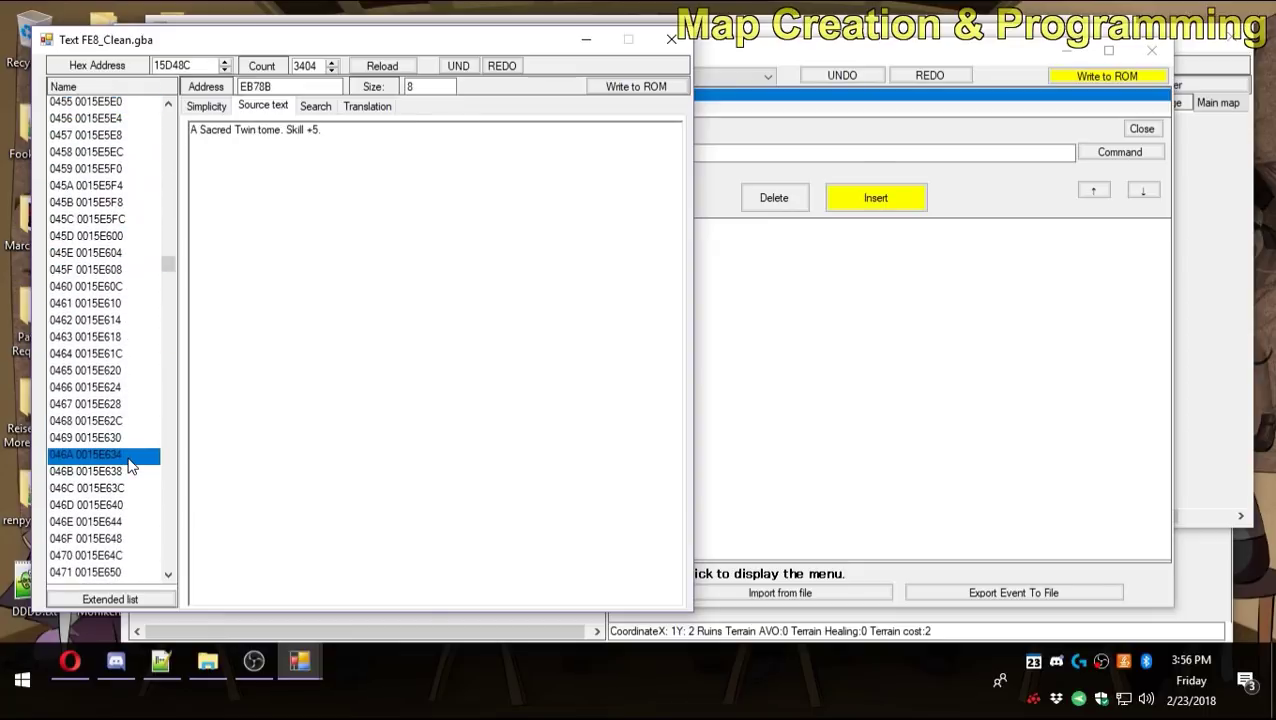
scroll(125, 470, "down", 6)
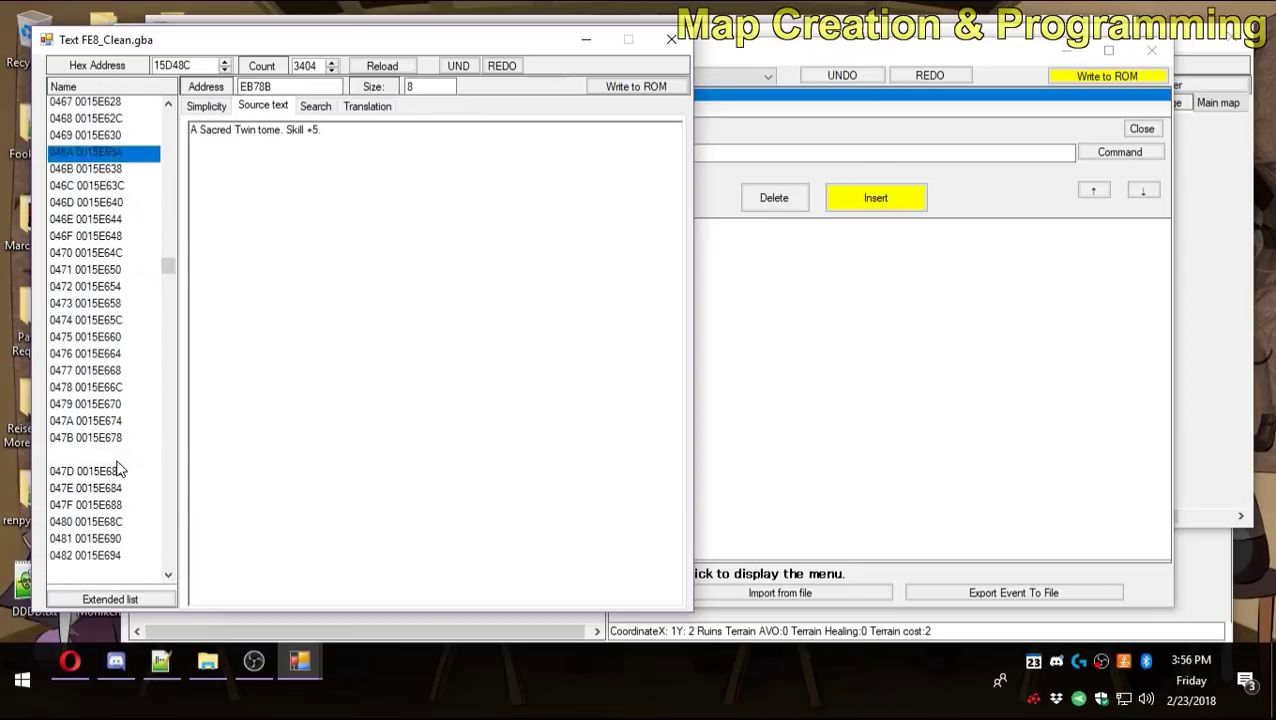
left_click(117, 455)
scroll(117, 467, "down", 6)
left_click(118, 458)
scroll(168, 455, "down", 15)
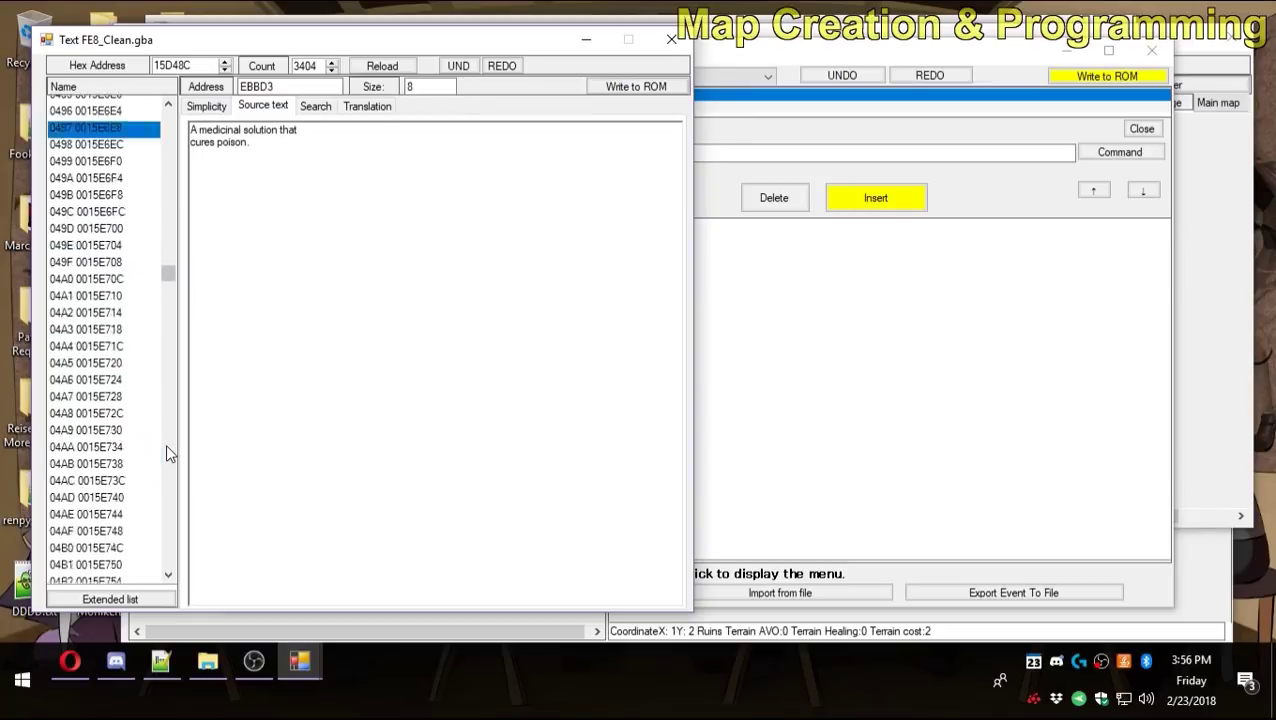
Continue sampling the text entries beyond 05A0 to find a conversation and open entry 0903.
scroll(168, 453, "down", 20)
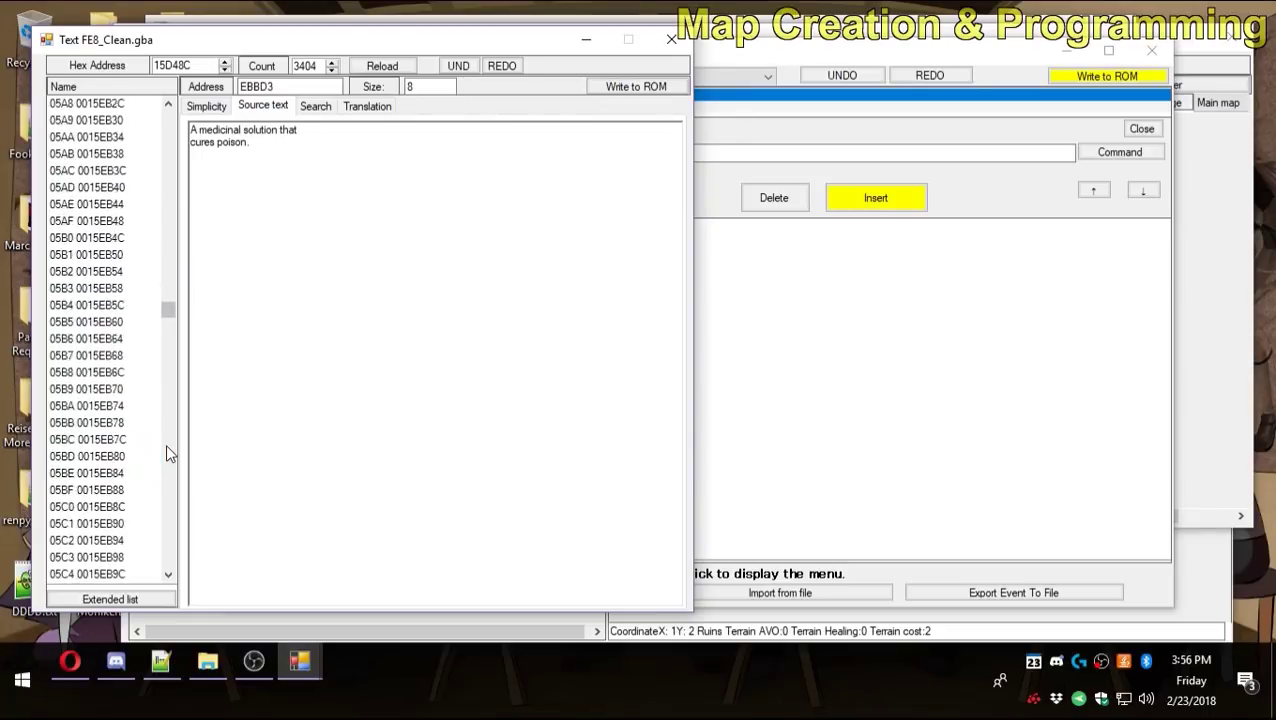
scroll(165, 444, "down", 20)
left_click(117, 425)
scroll(114, 456, "down", 4)
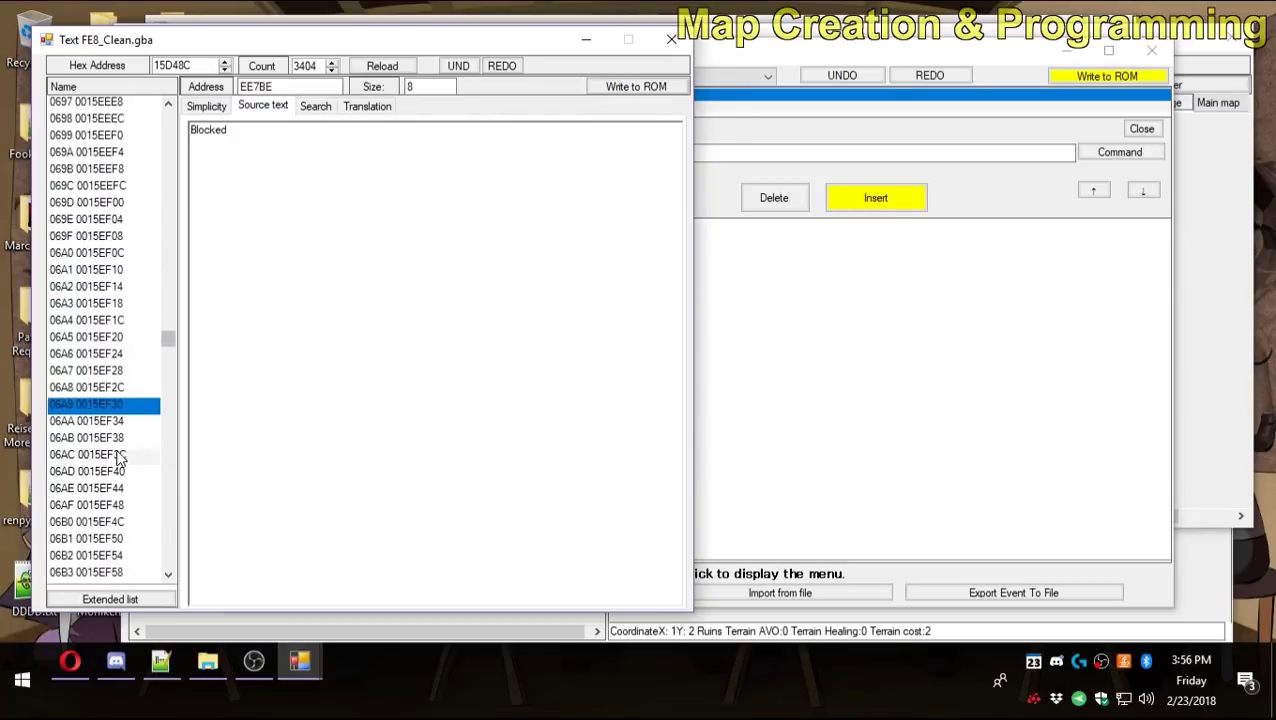
scroll(170, 456, "down", 20)
left_click(140, 475)
scroll(164, 503, "down", 5)
scroll(164, 503, "down", 20)
left_click(158, 472)
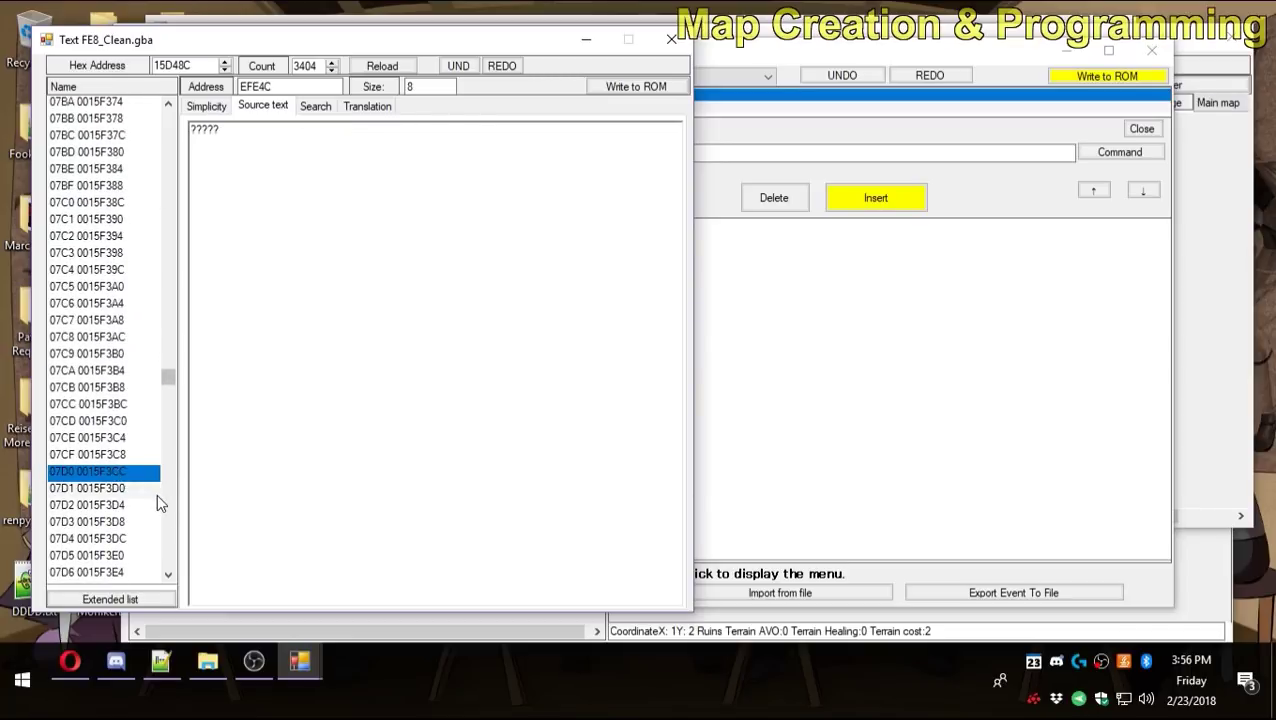
scroll(157, 493, "down", 10)
scroll(126, 470, "down", 20)
left_click(110, 170)
left_click(118, 186)
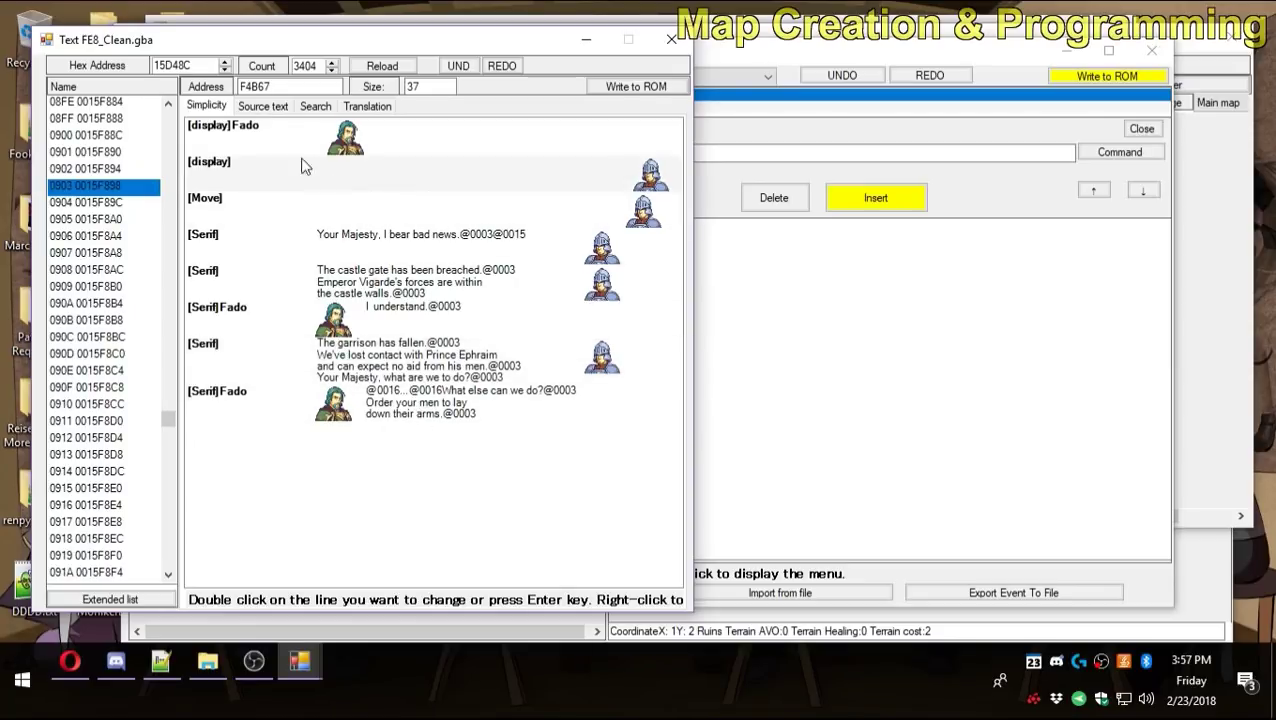
Compare the raw source codes of text entry 0903 with its simplified conversation view.
left_click(264, 106)
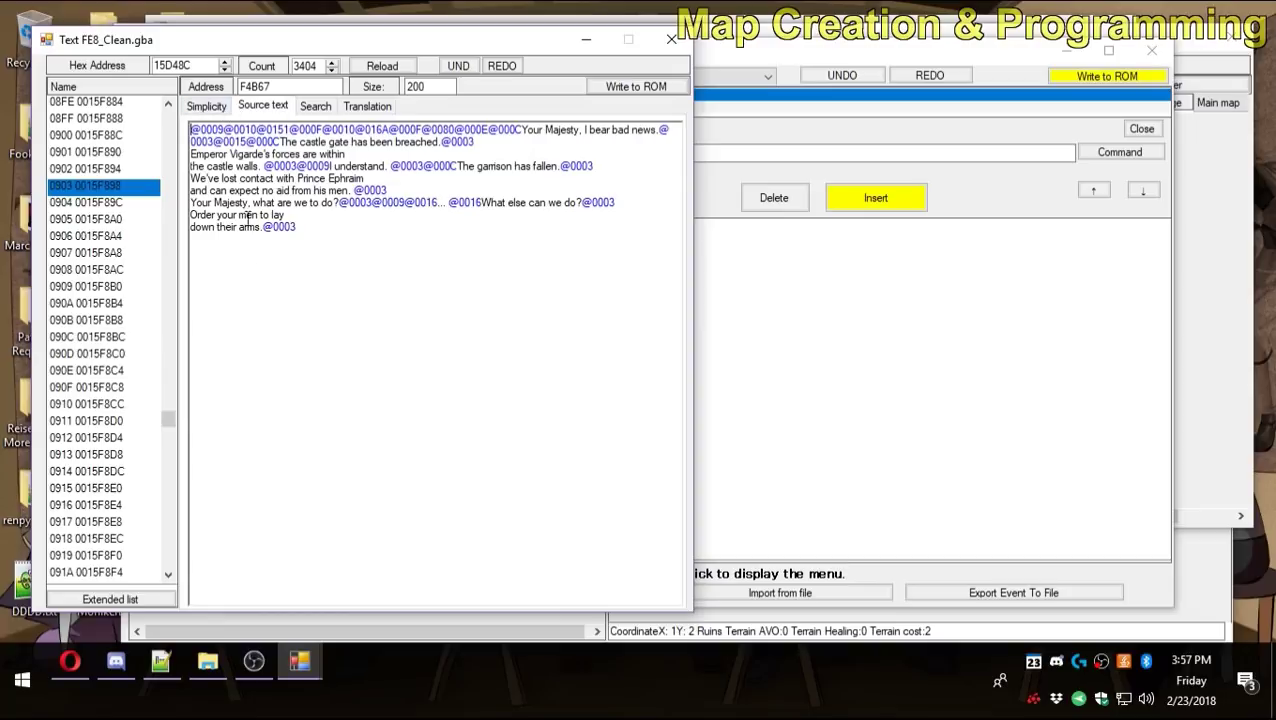
left_click(210, 106)
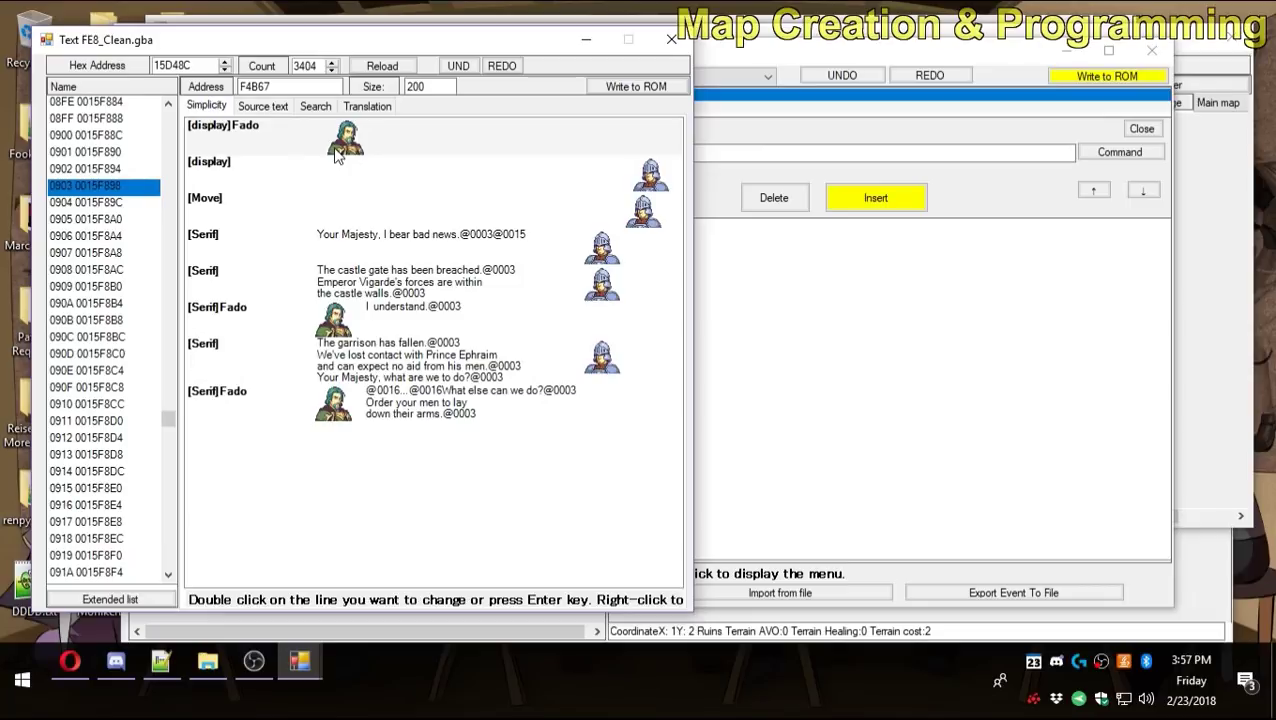
left_click(262, 106)
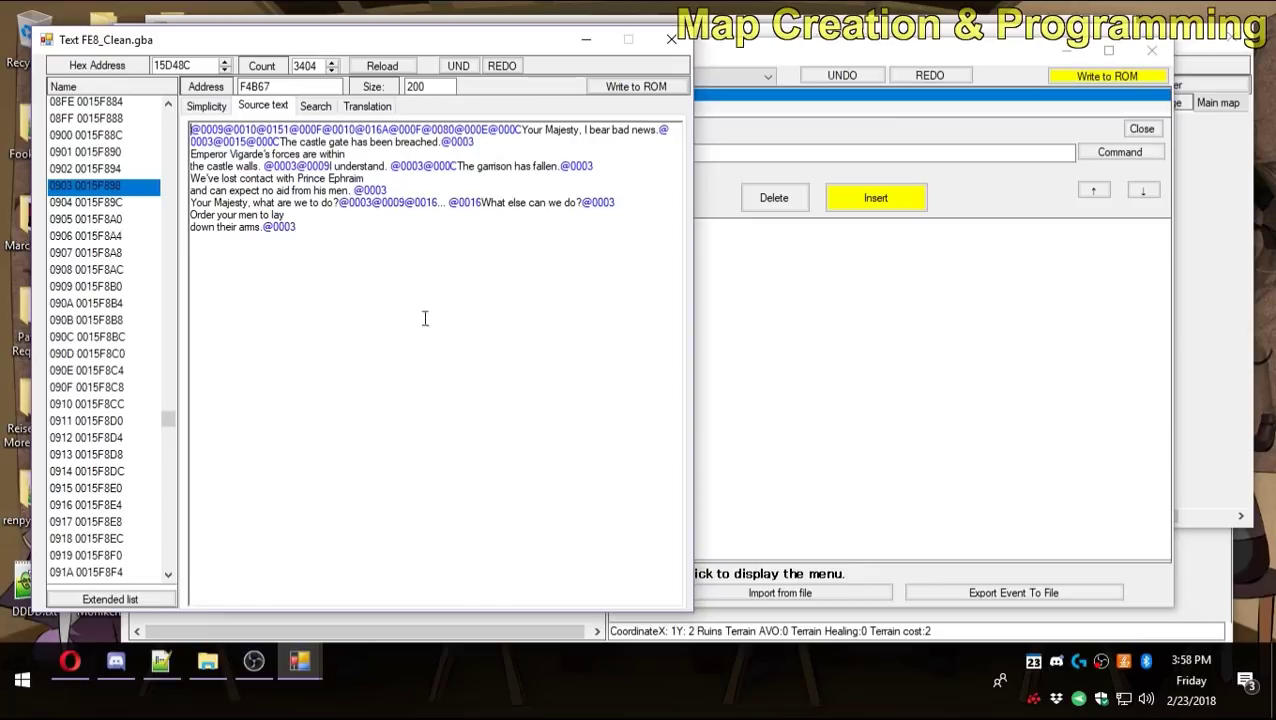
triple_click(222, 130)
left_click(224, 130)
Pick text entry 0903 as the conversation text of the event's first line and apply the change.
left_click(299, 661)
double_click(85, 185)
left_click(515, 197)
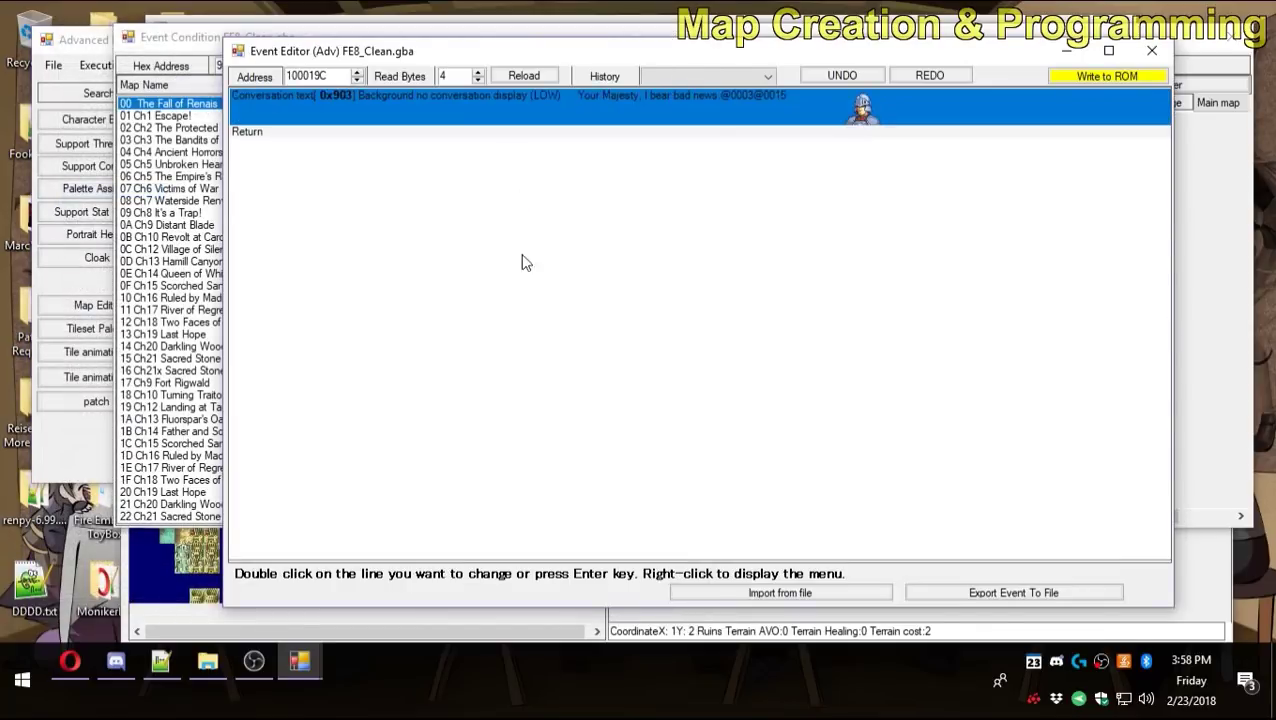
Set the Text Escape option to 1=Notation in [A] FEEditorAdv and save the options.
left_click(77, 448)
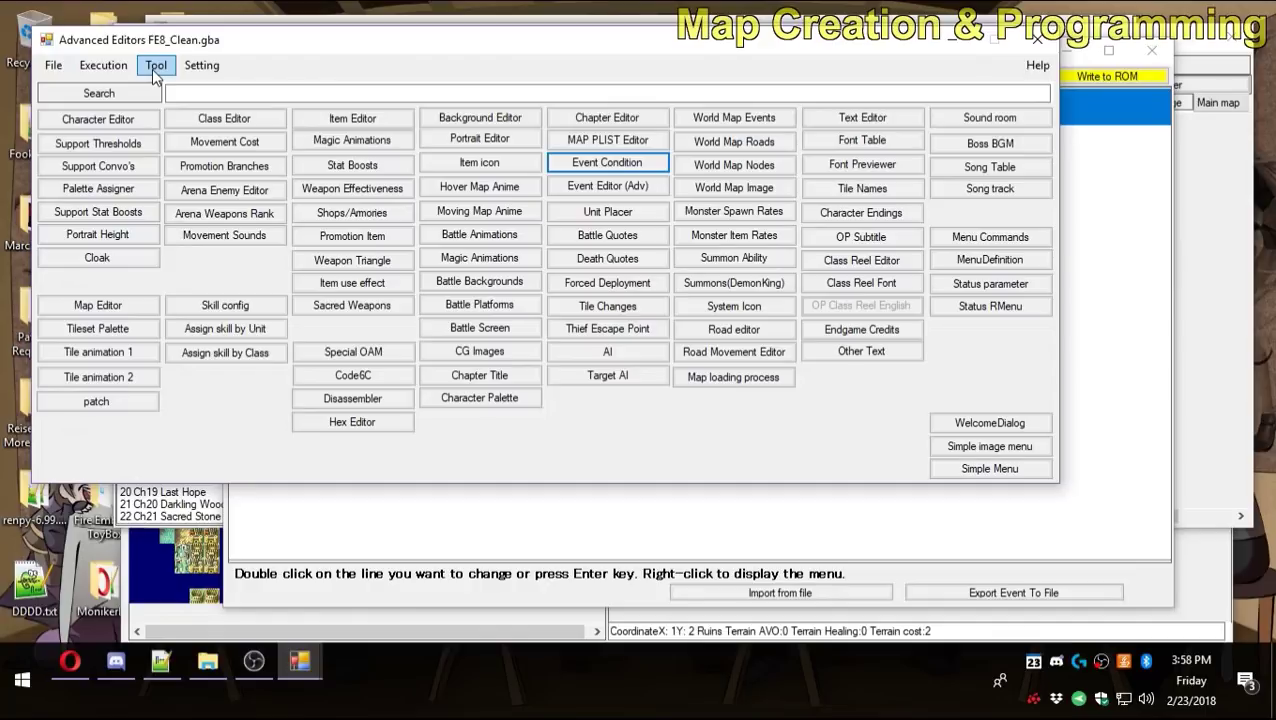
left_click(201, 66)
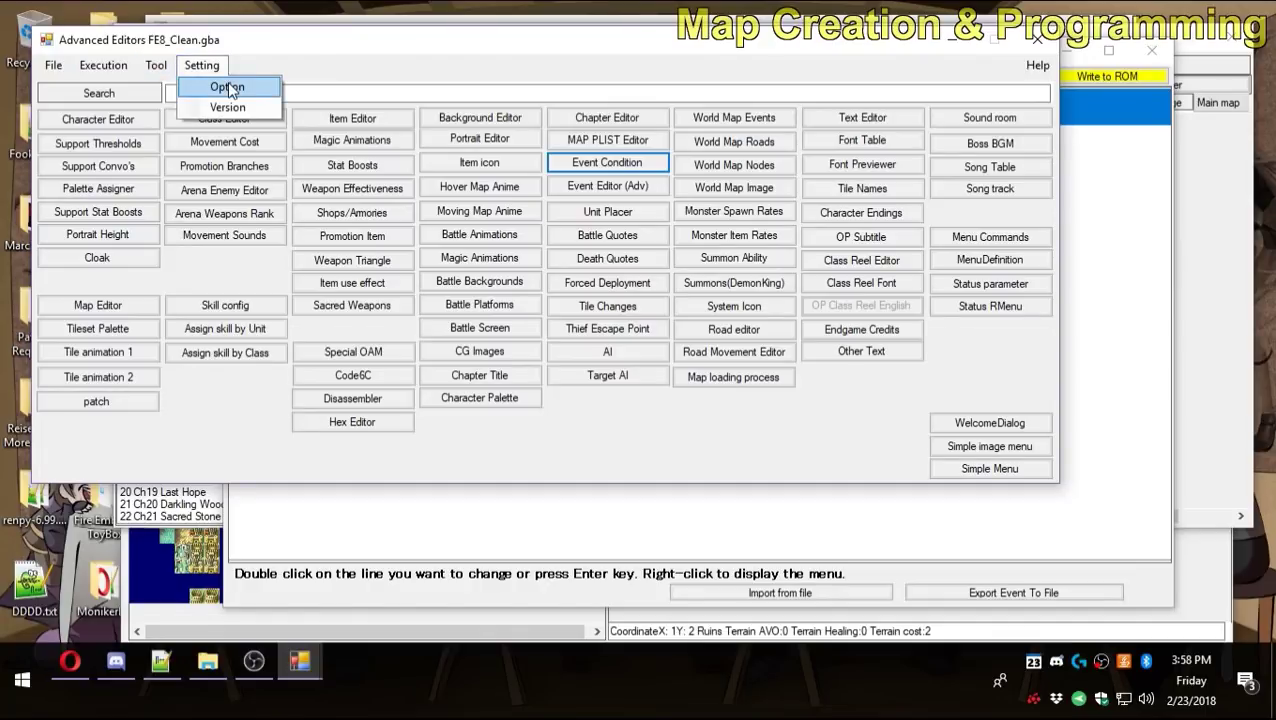
left_click(227, 87)
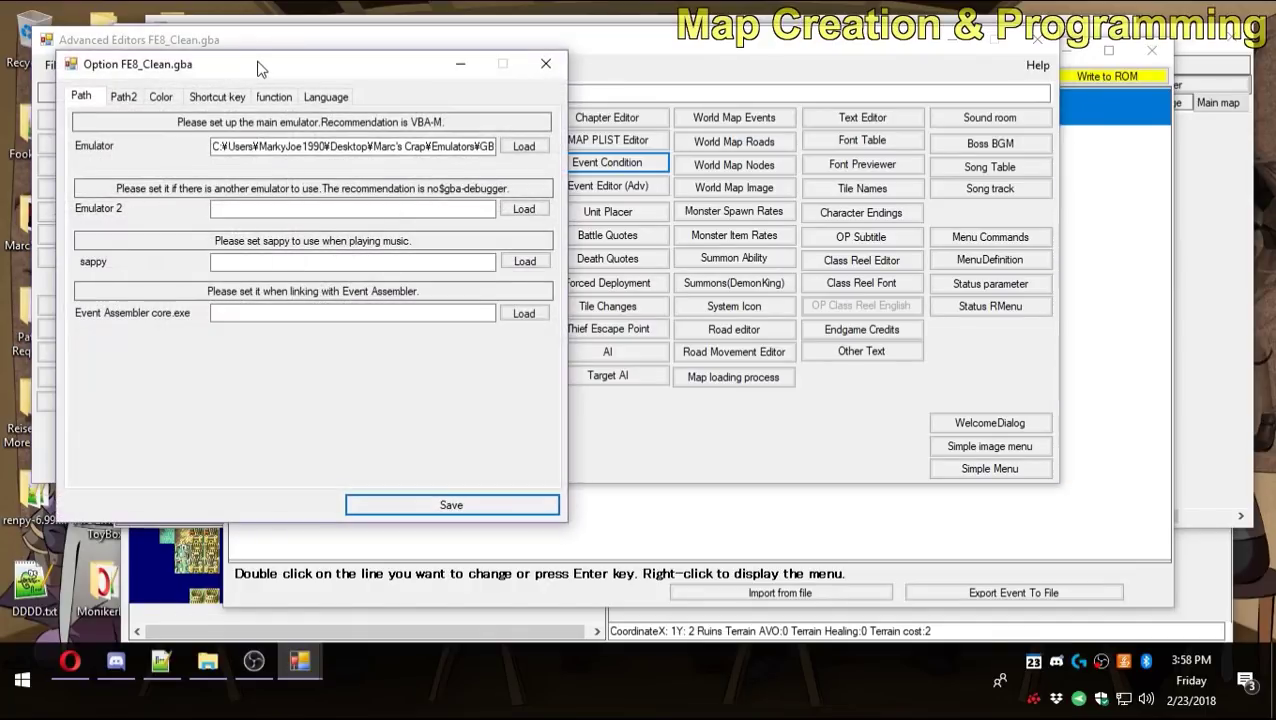
left_click_drag(260, 70, 313, 116)
left_click(324, 131)
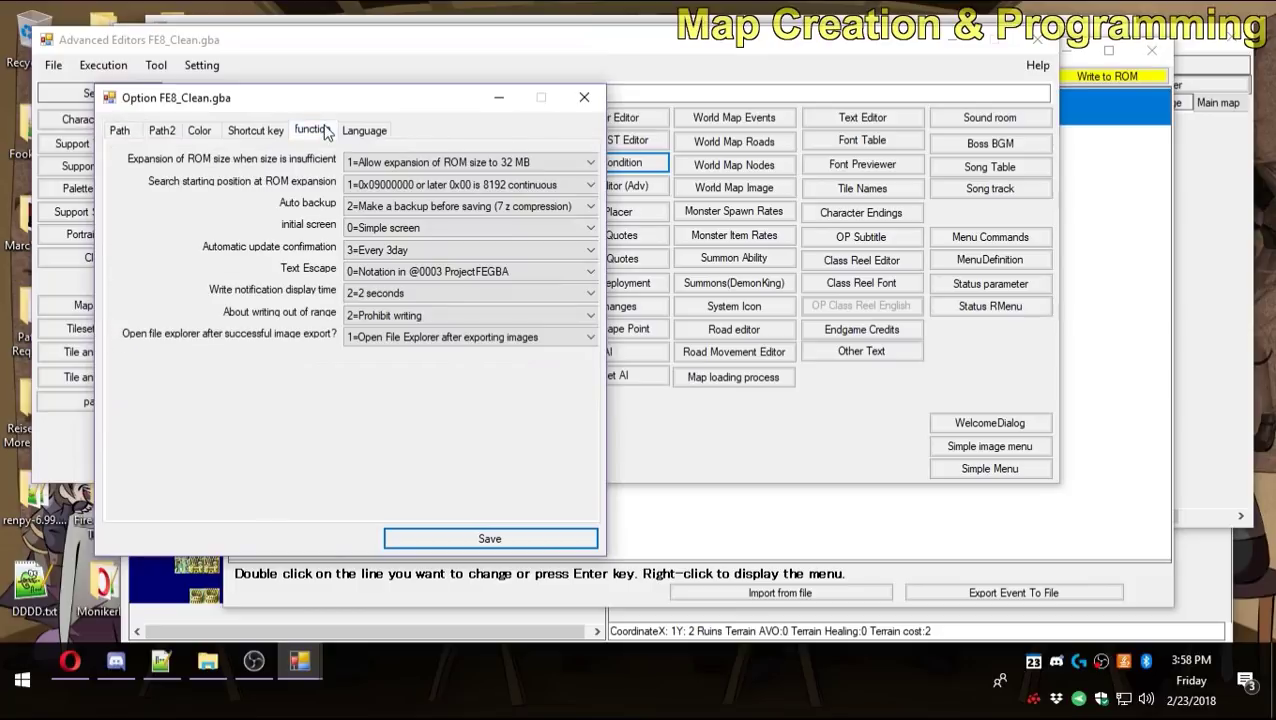
left_click(354, 134)
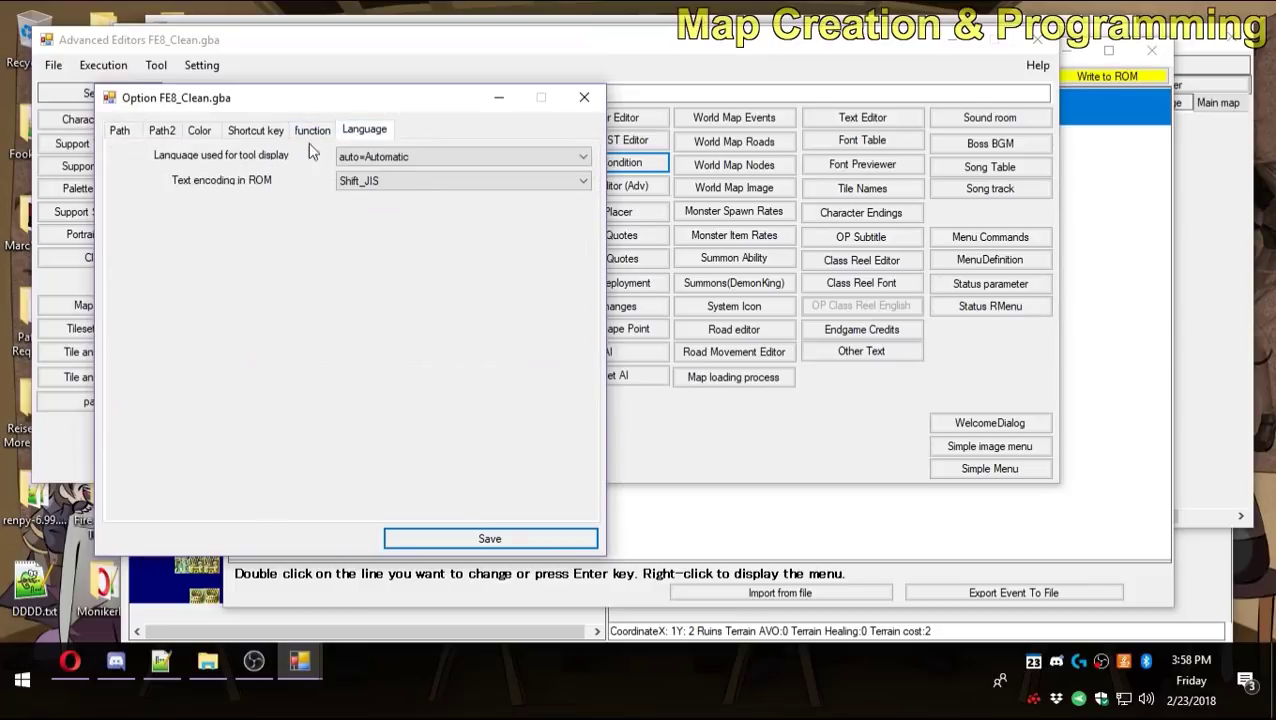
left_click(312, 131)
left_click(480, 276)
left_click(412, 296)
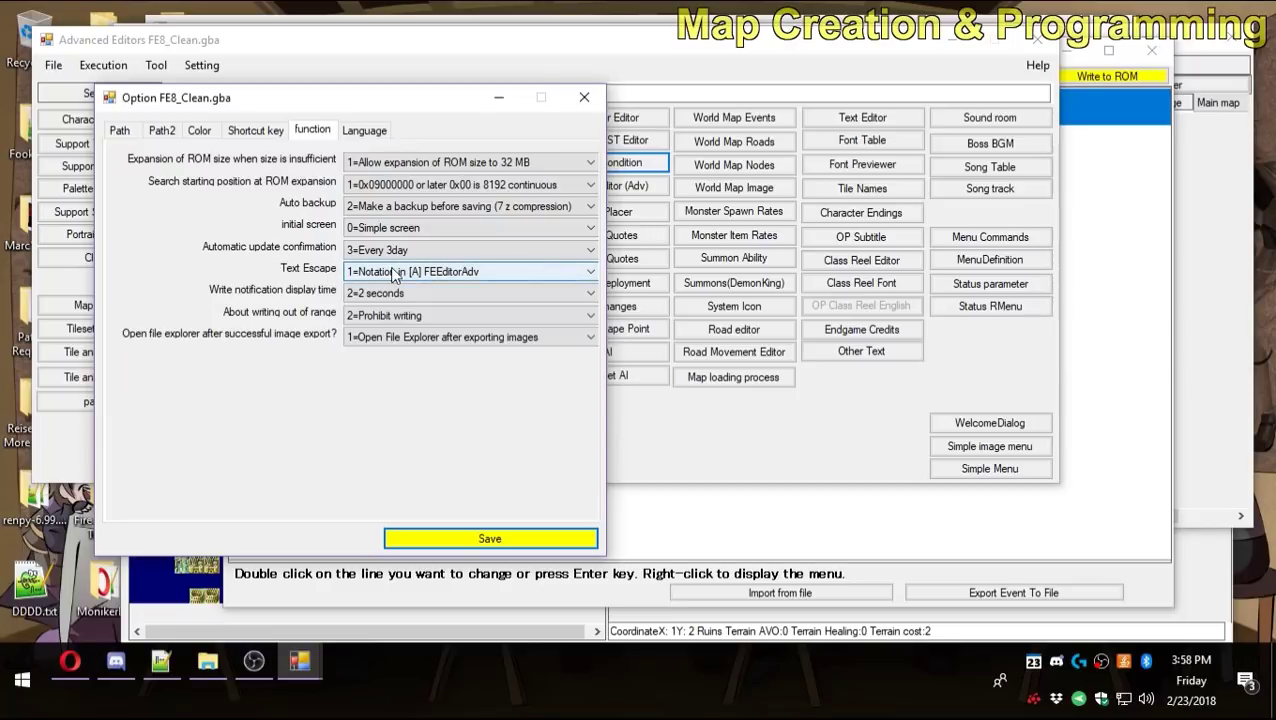
left_click(490, 539)
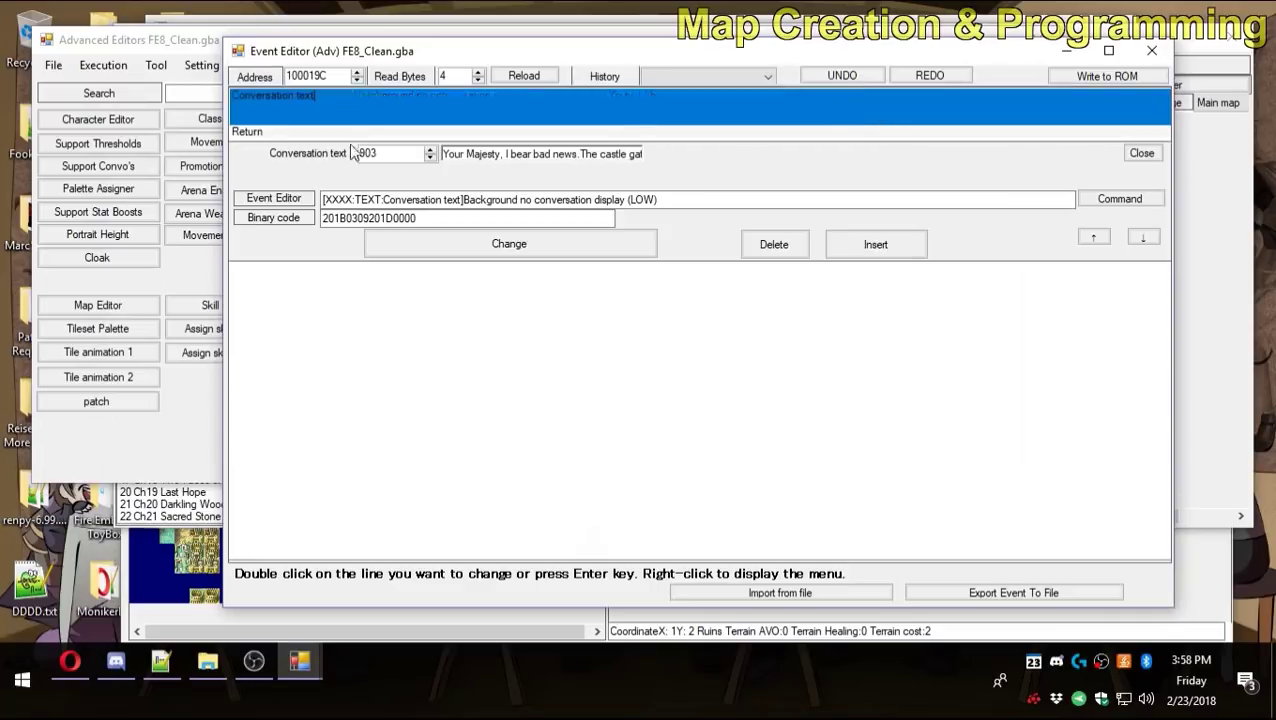
Open the source text of entry 0903 from the event's conversation text field and clear all of its content.
left_click(333, 160)
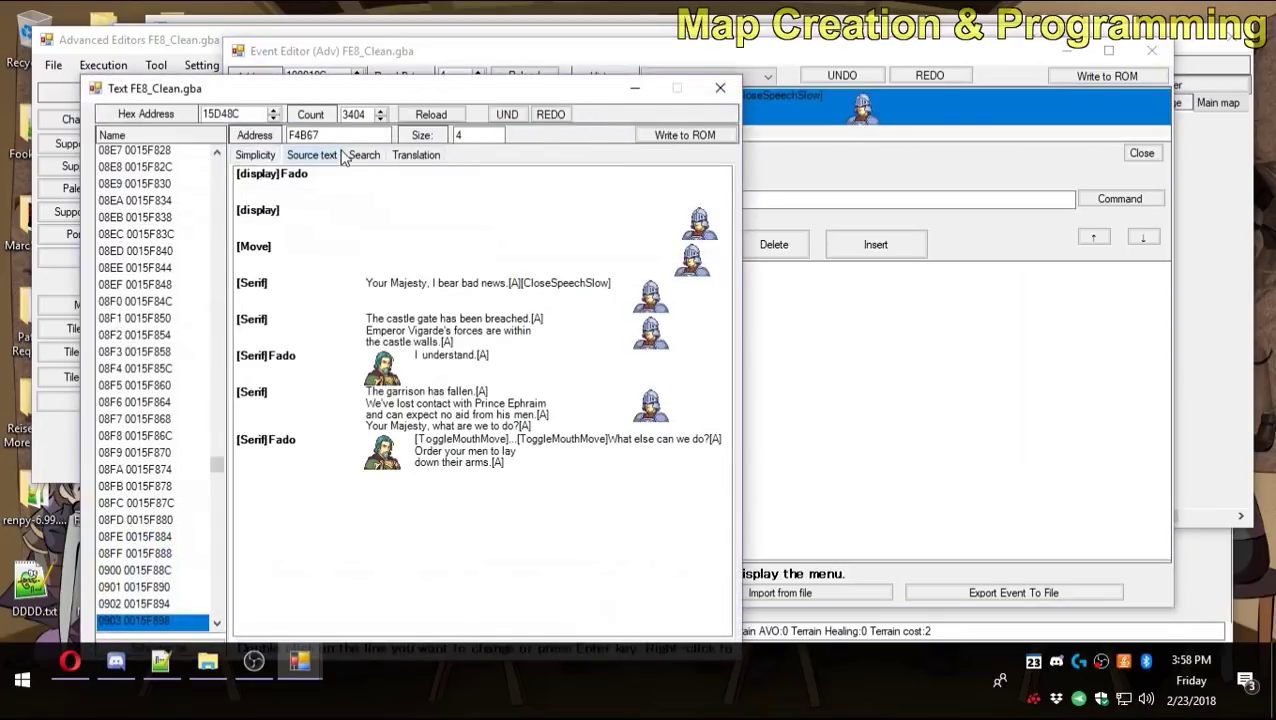
left_click(330, 155)
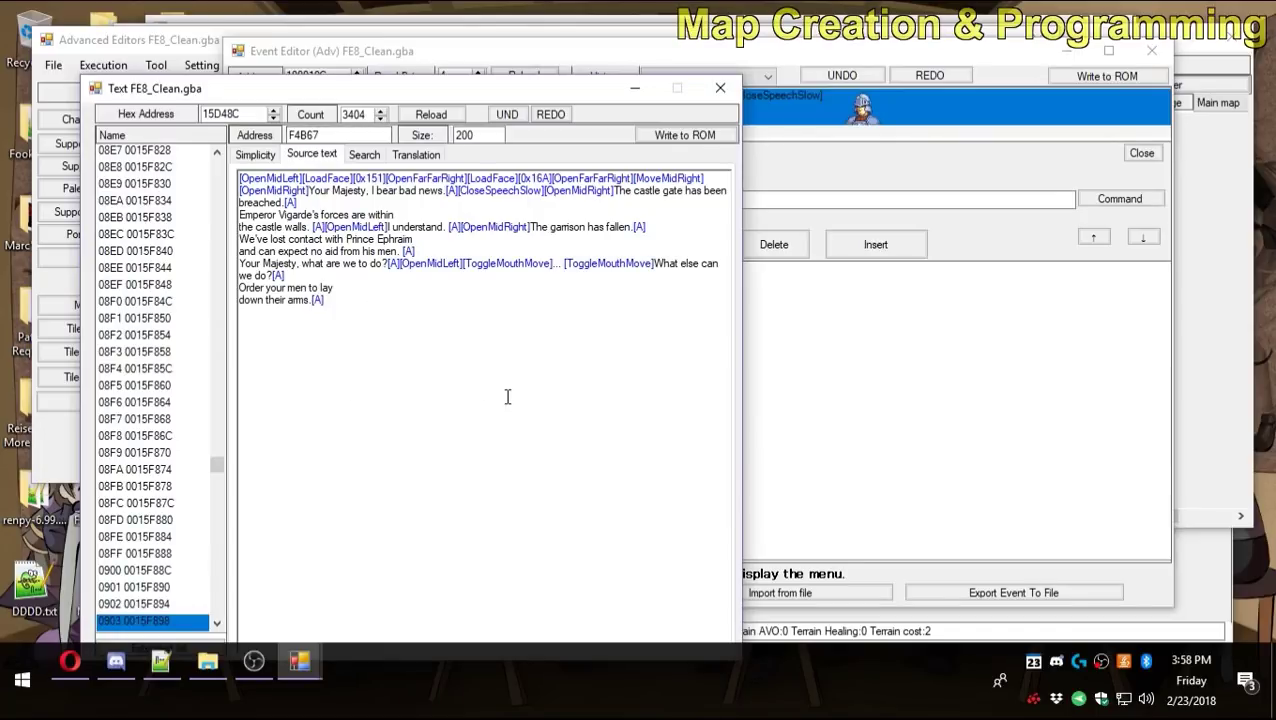
key("ctrl+a")
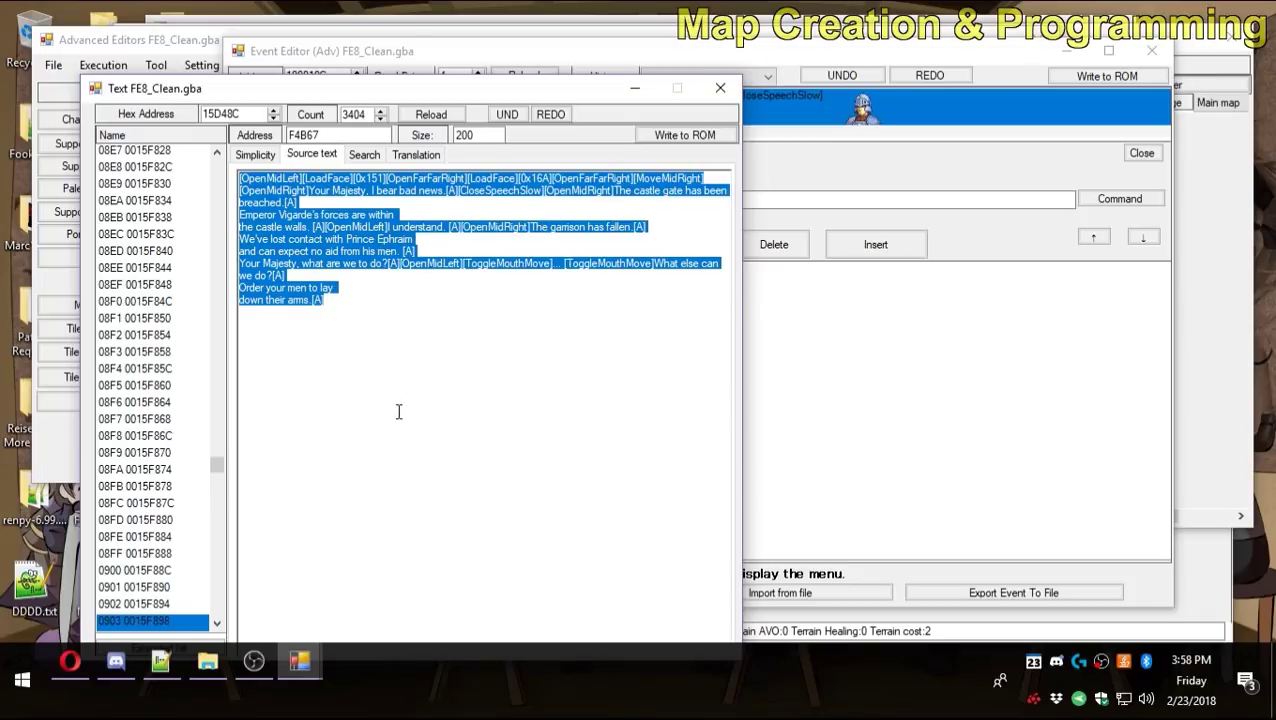
left_click(512, 421)
key("ctrl+a")
key("BackSpace")
Write [OpenMidRight][LoadFace][0x101] as the source of text 0903 and check the portrait in the simplified view.
type("[OpenMi")
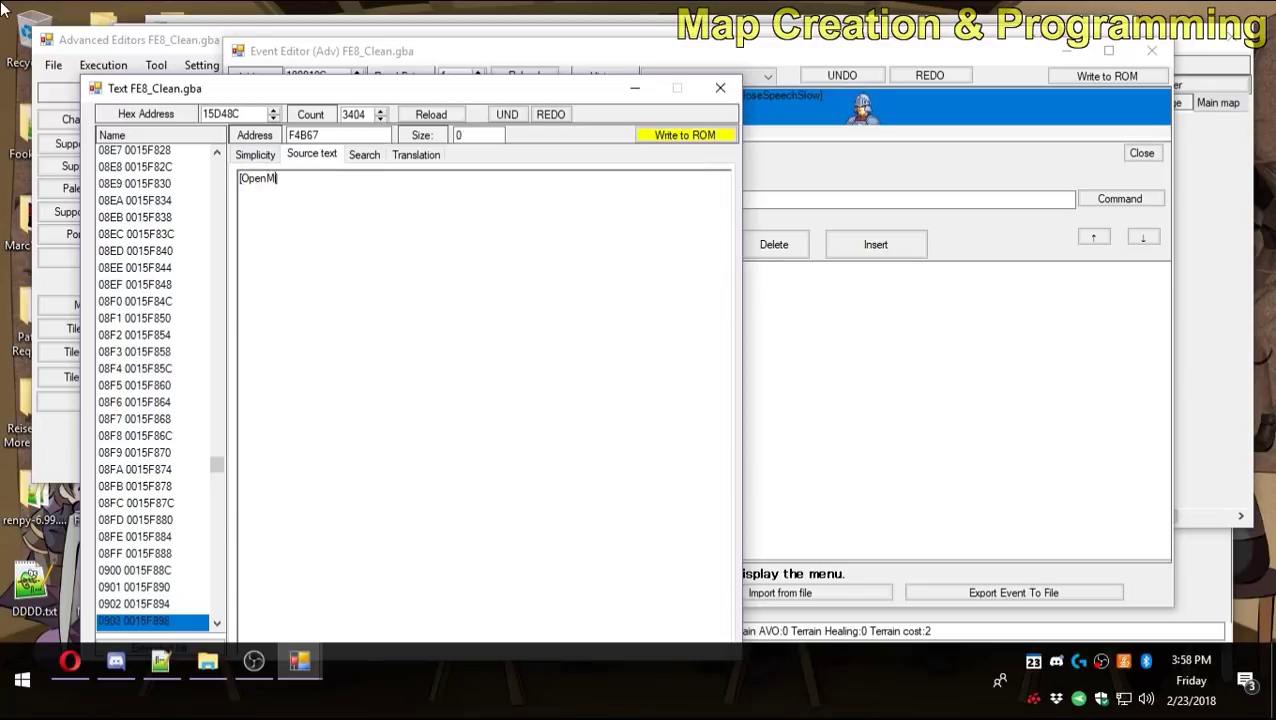
type("dRight]")
type("]")
type("LoadFa")
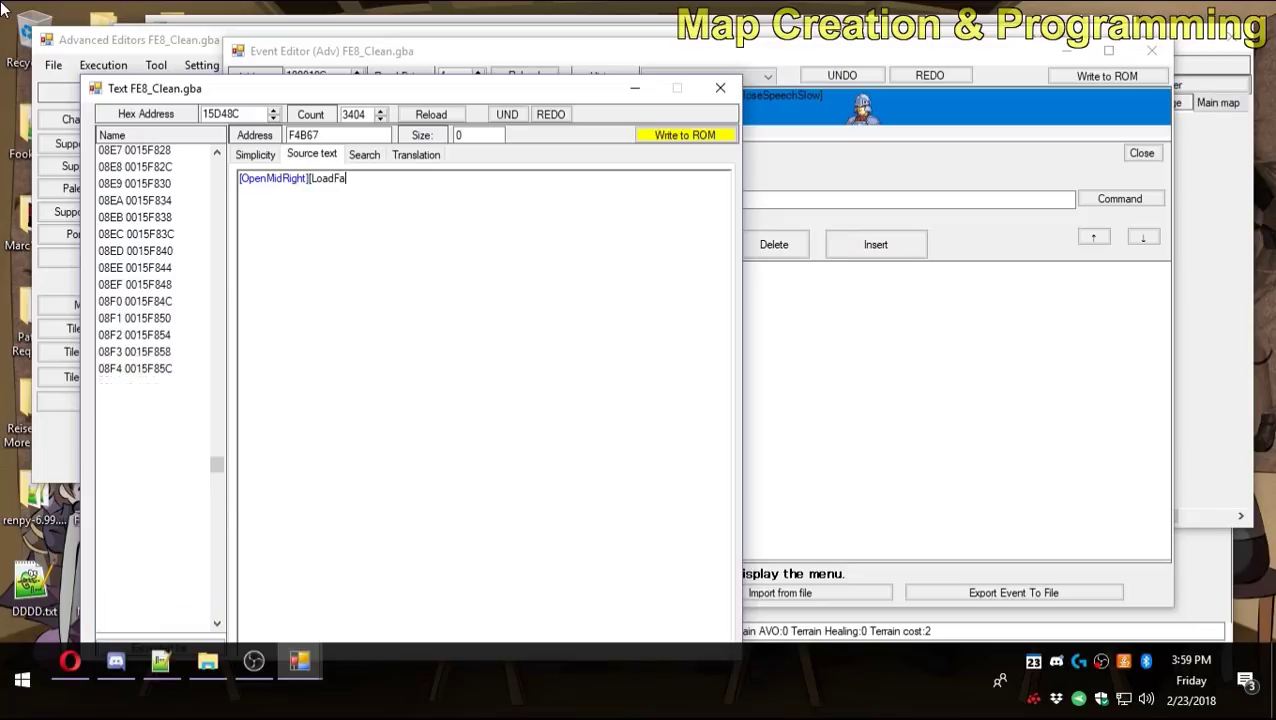
type("ce][0x0")
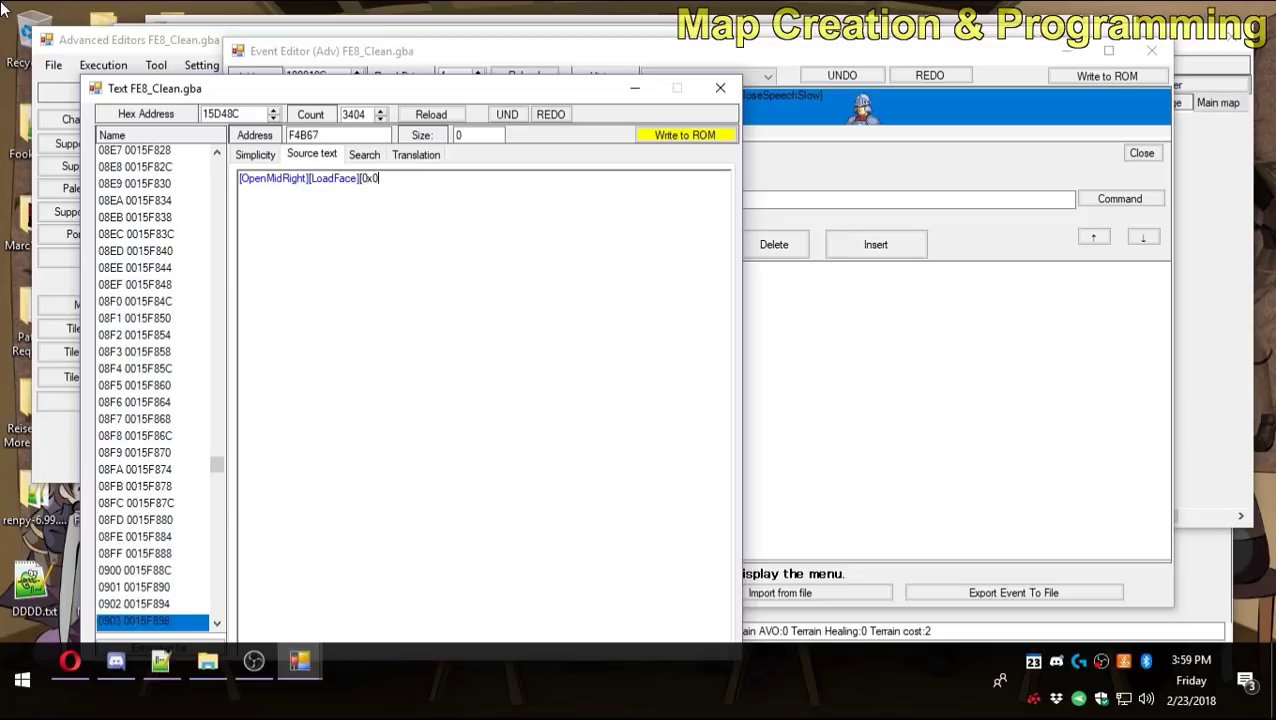
type("101]")
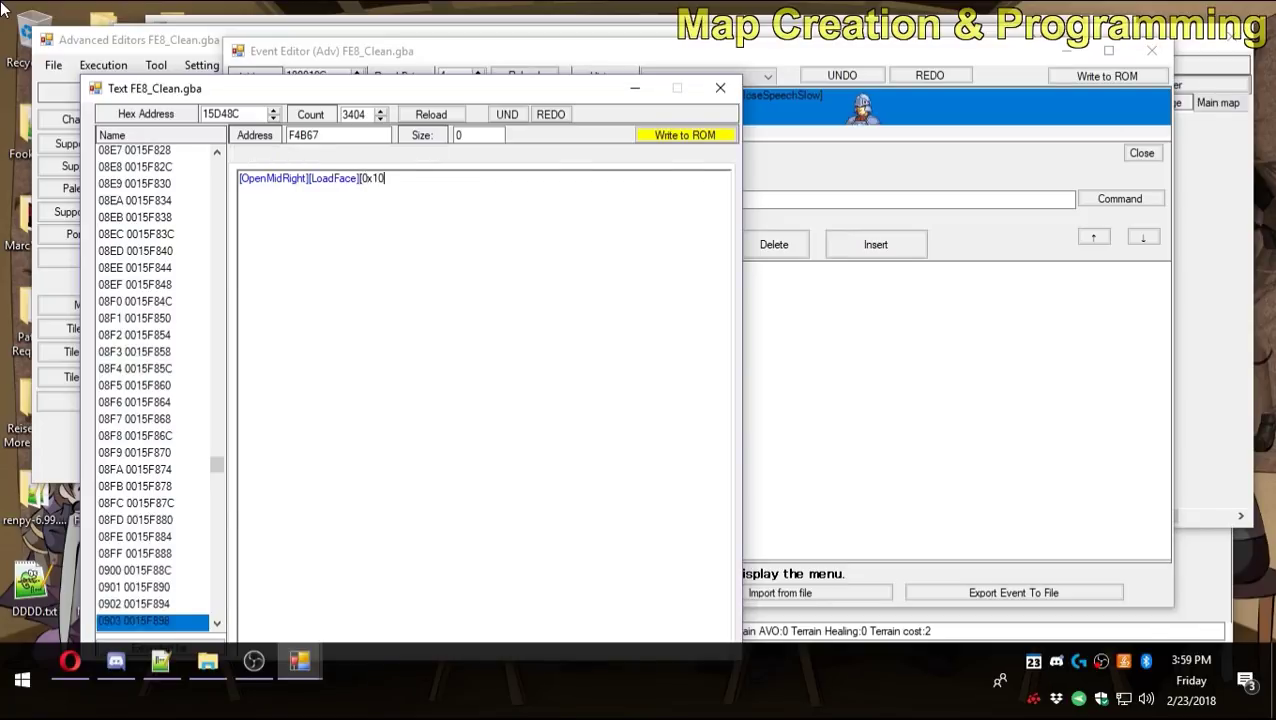
left_click(256, 155)
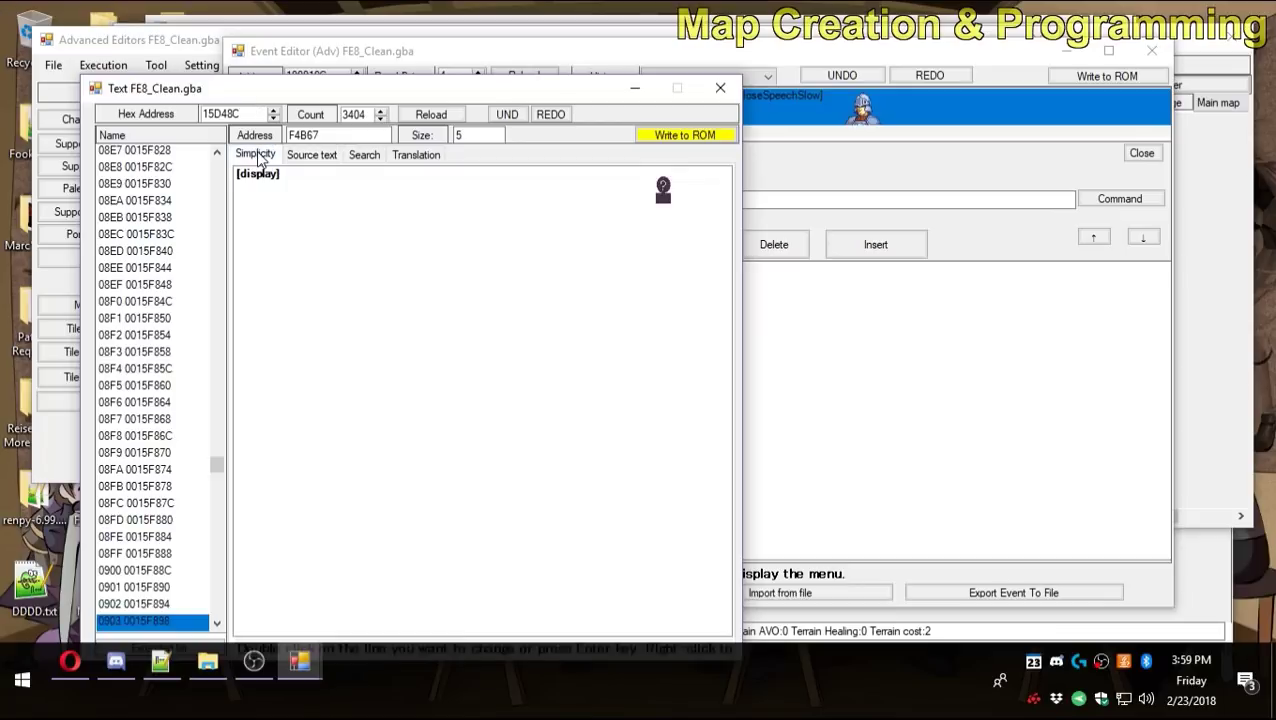
left_click(323, 156)
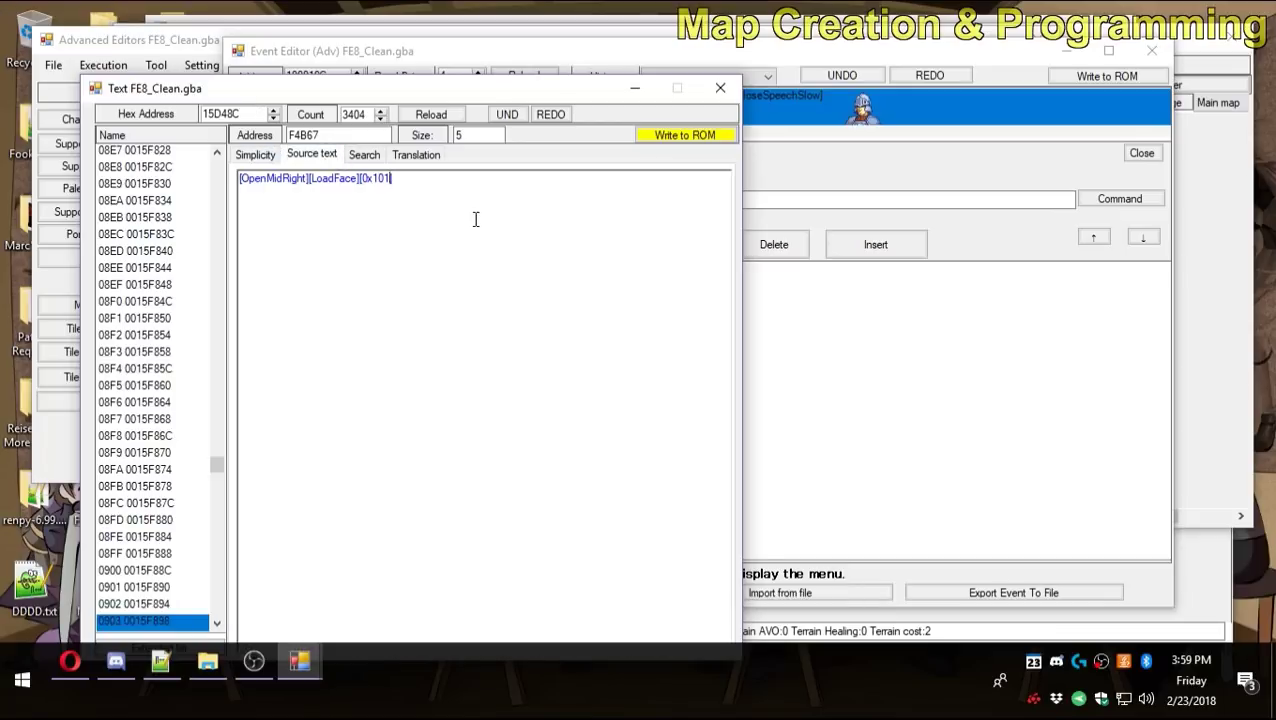
left_click(258, 155)
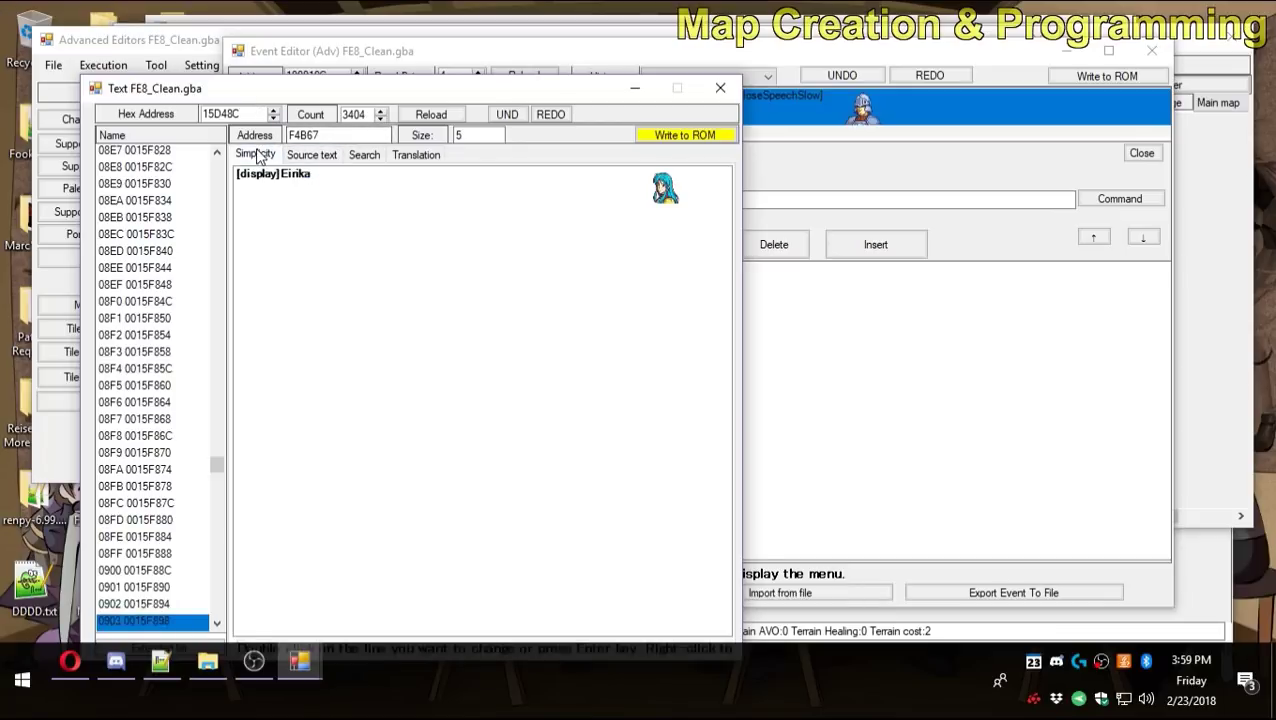
Change the loaded face code to [0x102] in the source text and duplicate the whole line onto a second line.
left_click(308, 158)
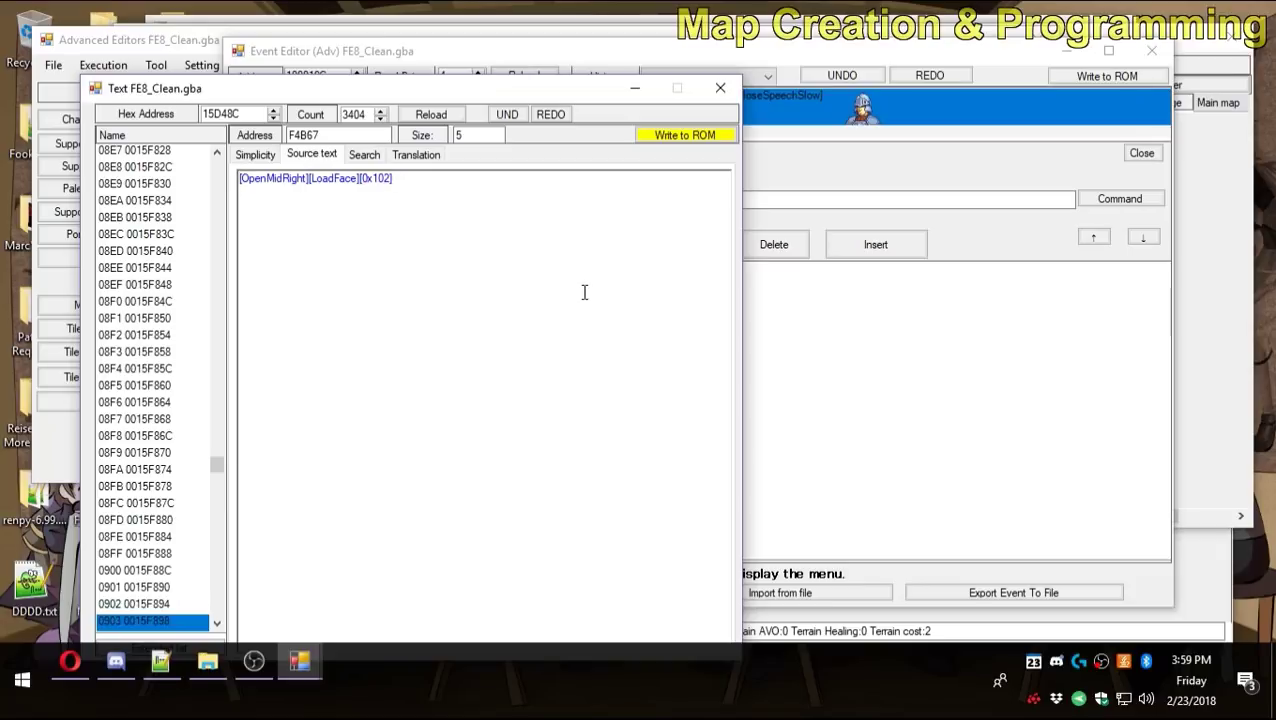
key("ctrl+a")
key("ctrl+c")
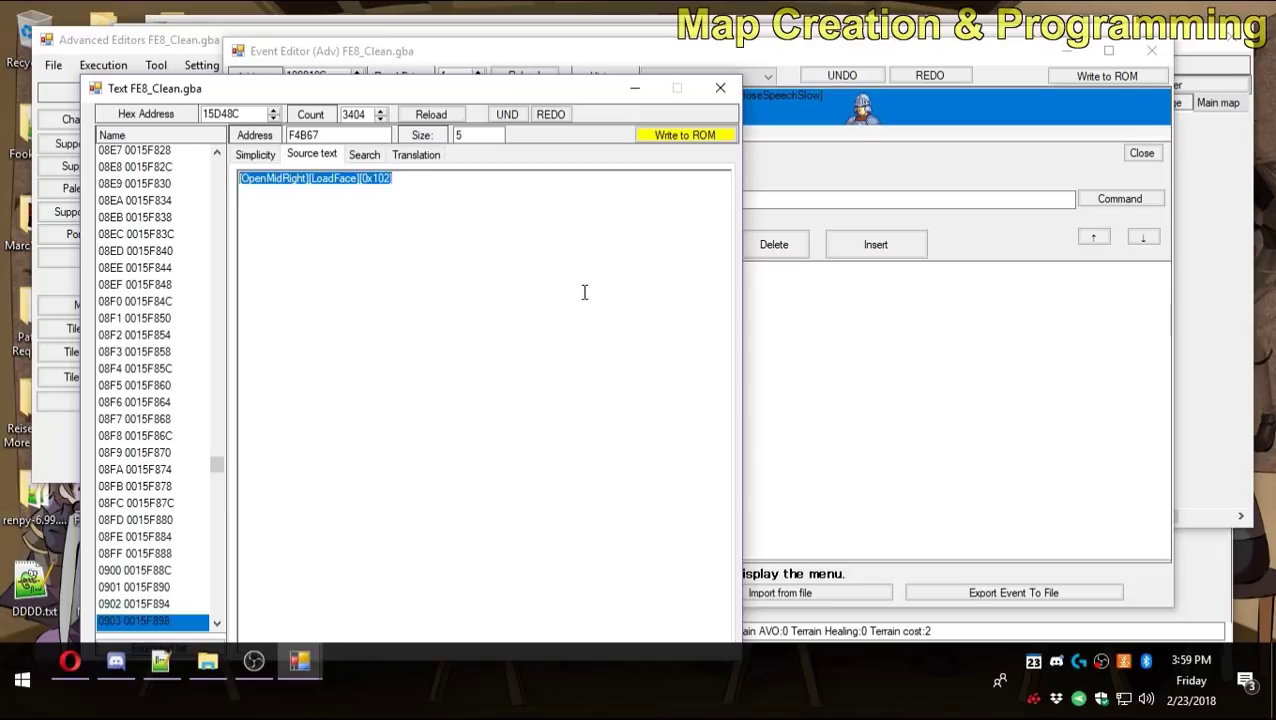
left_click(584, 292)
key("Return")
key("Up")
key("ctrl+v")
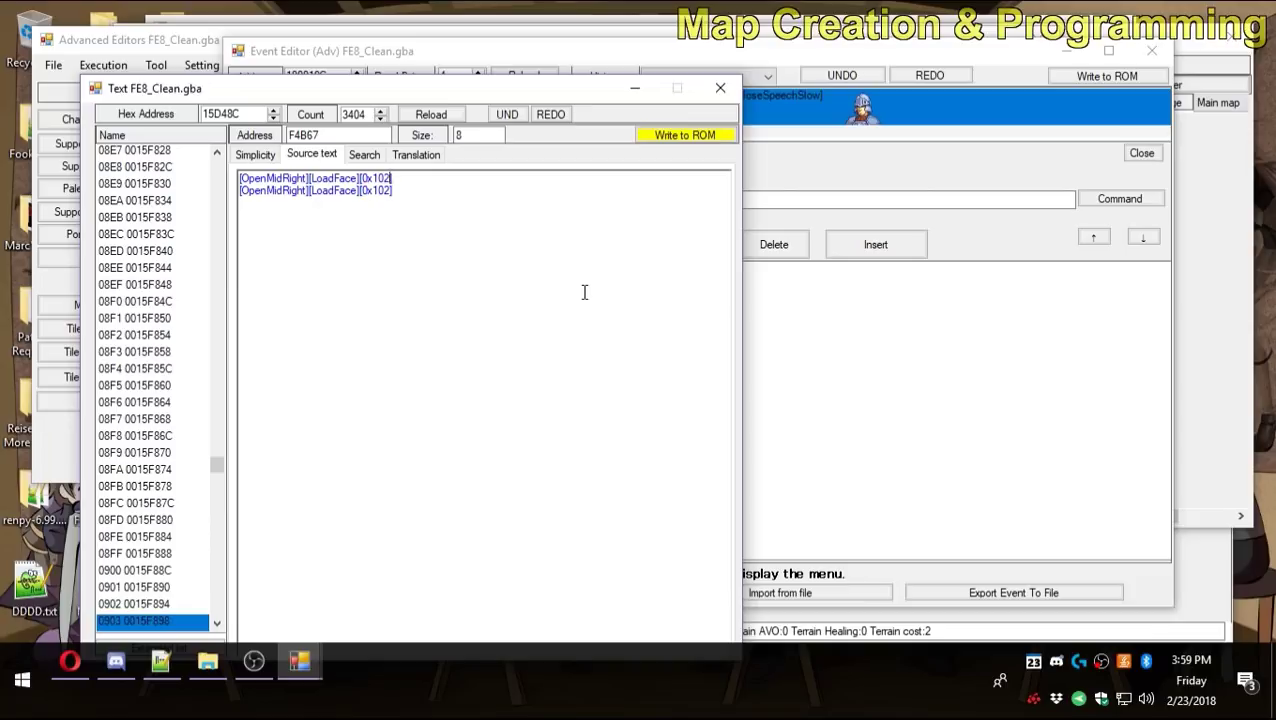
Change the position code at the start of the first source line to [OpenMidLeft].
key("BackSpace")
key("BackSpace")
key("BackSpace")
key("BackSpace")
key("BackSpace")
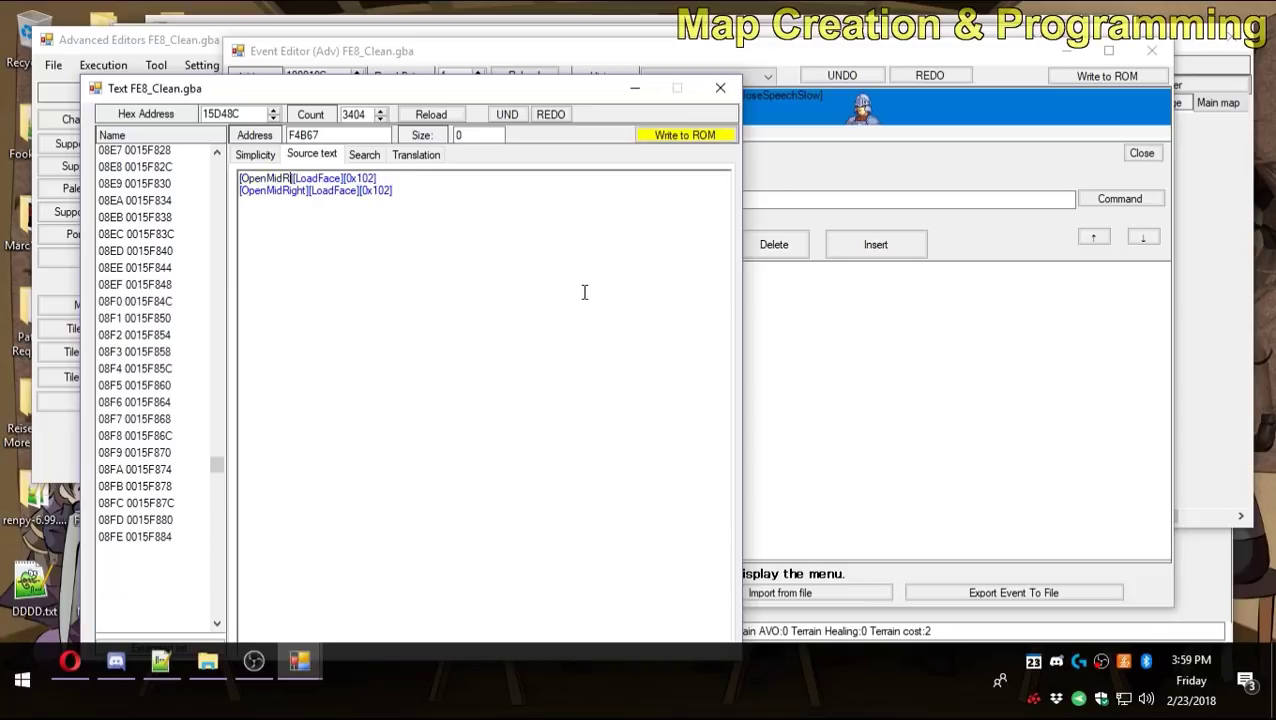
type("Left")
Set the first line's face code to [0xFFFF] and check the visiting character in the simplified view.
key("End")
key("Left")
key("BackSpace")
key("BackSpace")
key("BackSpace")
type("FFF")
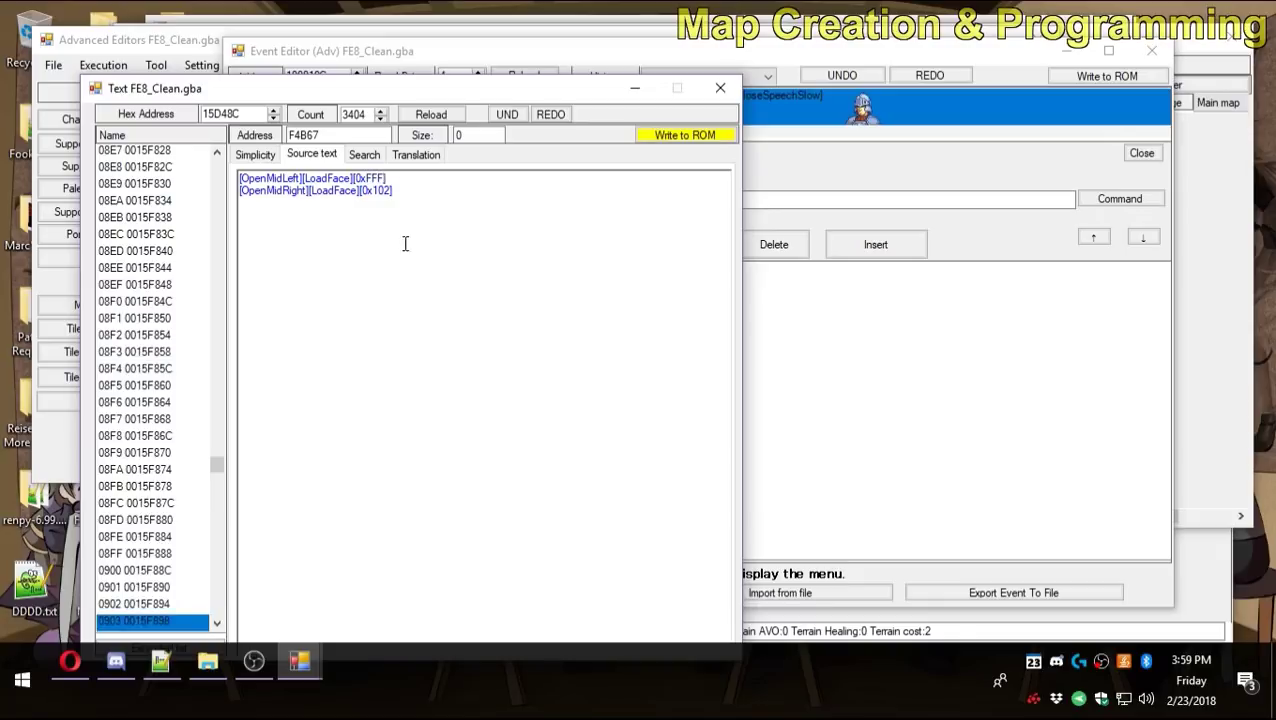
left_click(255, 156)
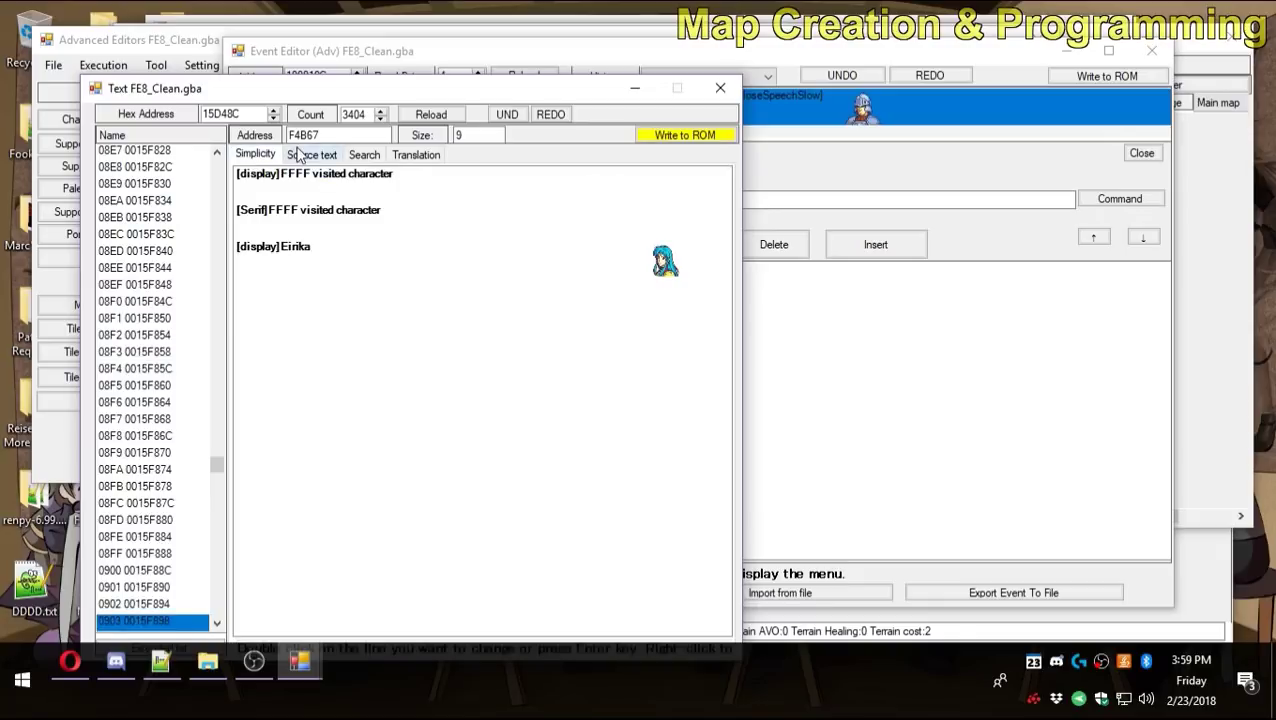
left_click(296, 157)
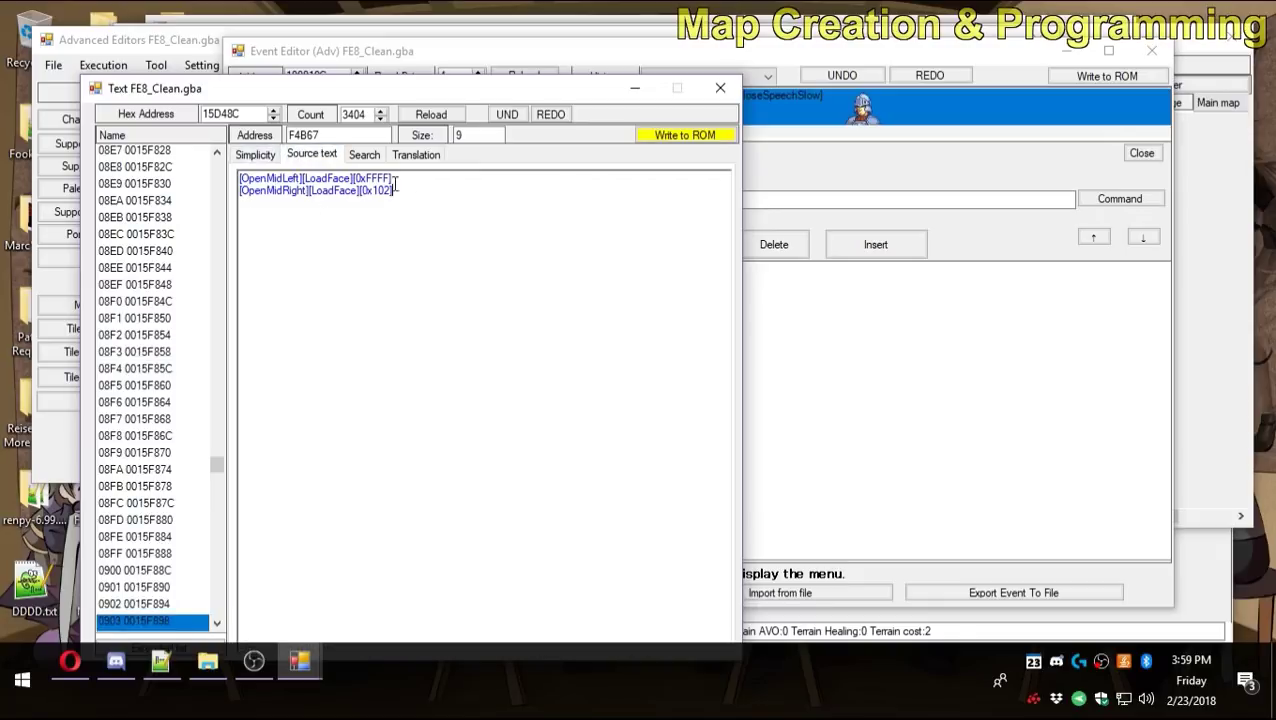
Add the dialogue line Hello.[A] below the two LoadFace lines in the source text.
left_click_drag(433, 177, 119, 114)
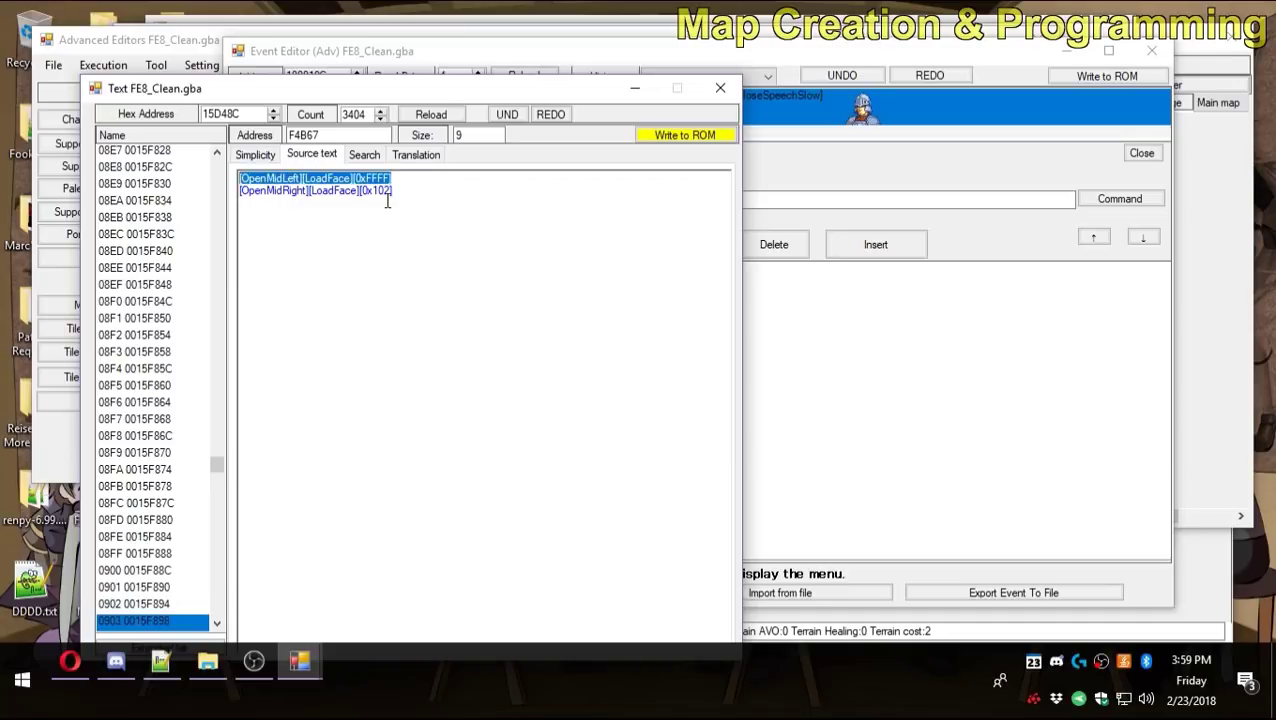
left_click(409, 179)
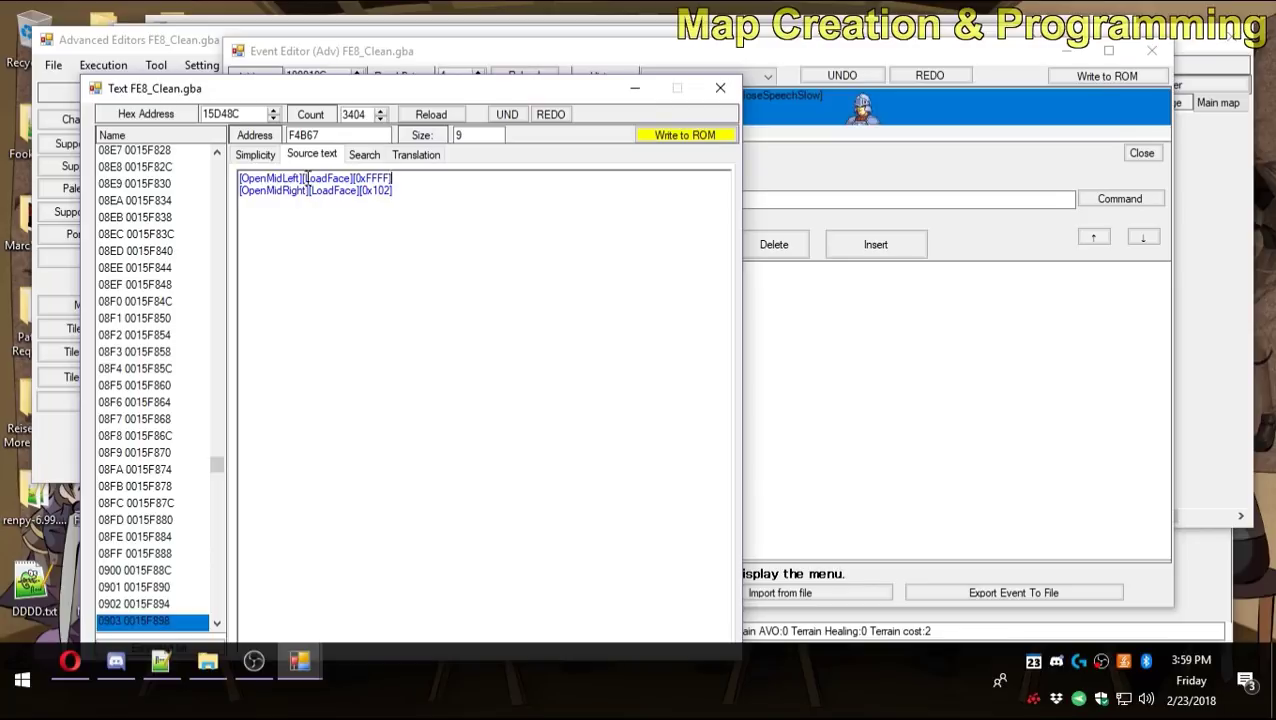
left_click_drag(390, 178, 355, 178)
left_click(392, 178)
left_click_drag(388, 191, 362, 192)
left_click(541, 273)
type("Hello.[")
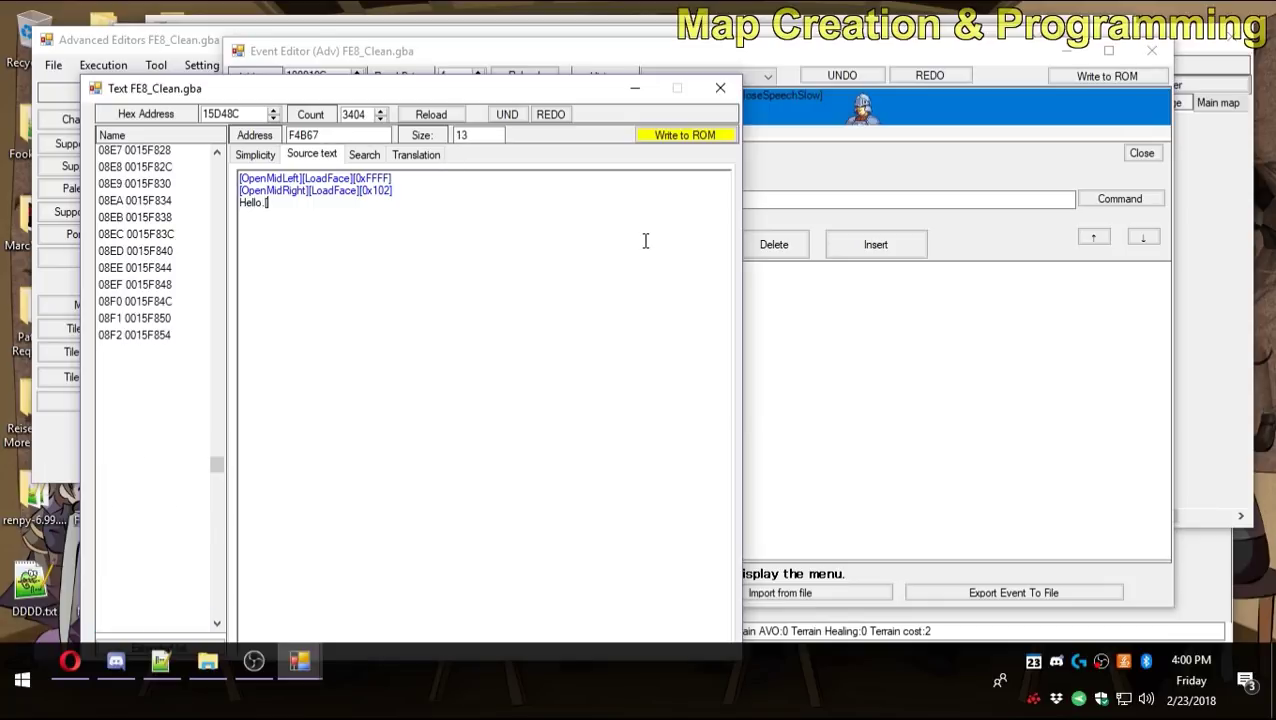
type("A]")
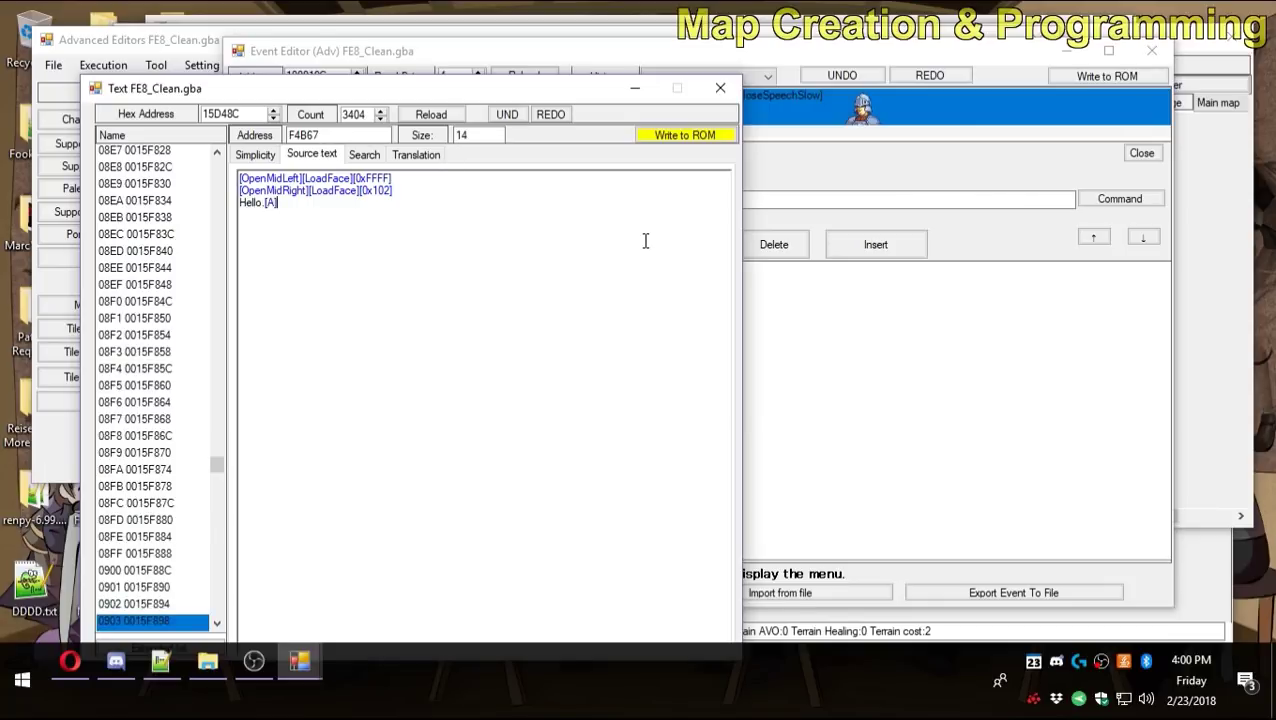
Copy the [OpenMidLeft] code onto the line below Hello.[A] and add [MoveMidLeft] on the following line.
left_click(477, 320)
key("shift+Right")
key("shift+Right")
key("shift+Right")
key("shift+Right")
key("shift+Right")
key("shift+Right")
key("shift+Right")
key("shift+Right")
key("shift+Right")
key("shift+Right")
key("shift+Right")
key("shift+Right")
key("shift+Right")
key("ctrl+c")
key("Down")
key("ctrl+v")
key("Return")
type("[MoveMidL")
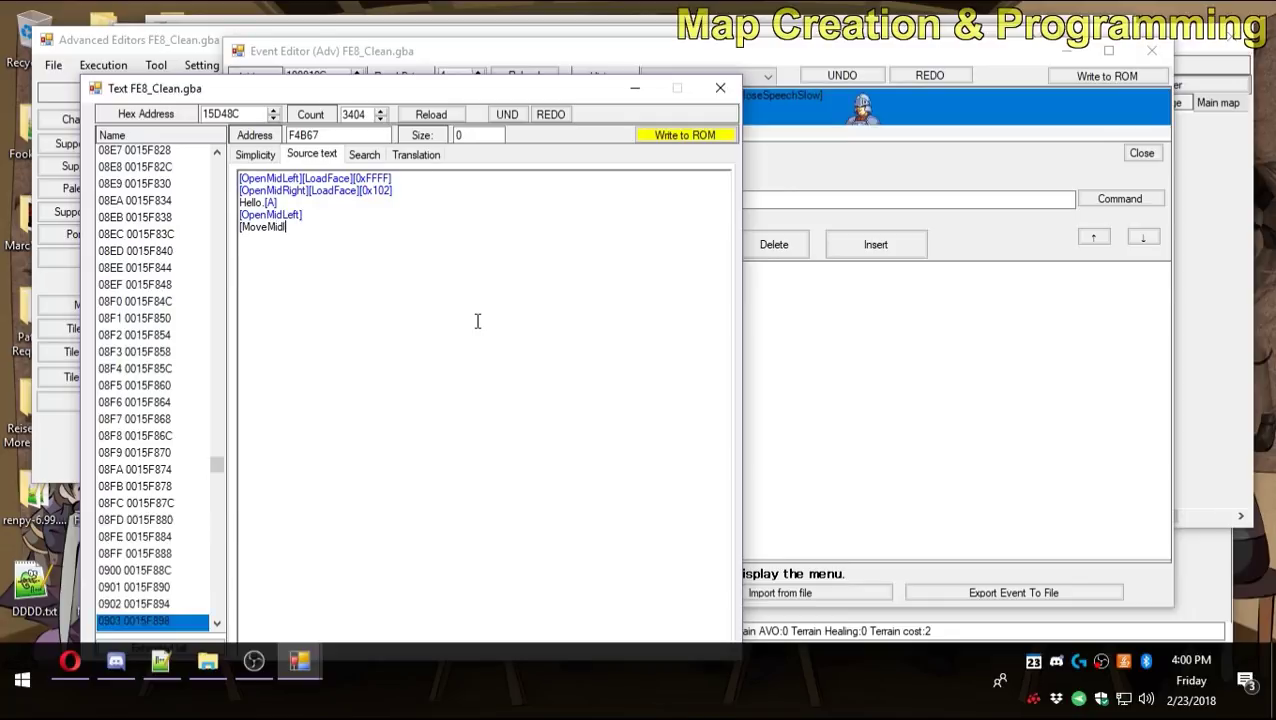
type("eft]")
Append the dialogue Yay![A] directly after the [MoveMidLeft] code.
key("shift+Left")
key("shift+Left")
key("shift+Left")
key("shift+Left")
key("shift+Left")
key("shift+Left")
key("shift+Left")
key("shift+Left")
key("shift+Left")
key("shift+Left")
key("shift+Left")
key("shift+Left")
key("shift+Left")
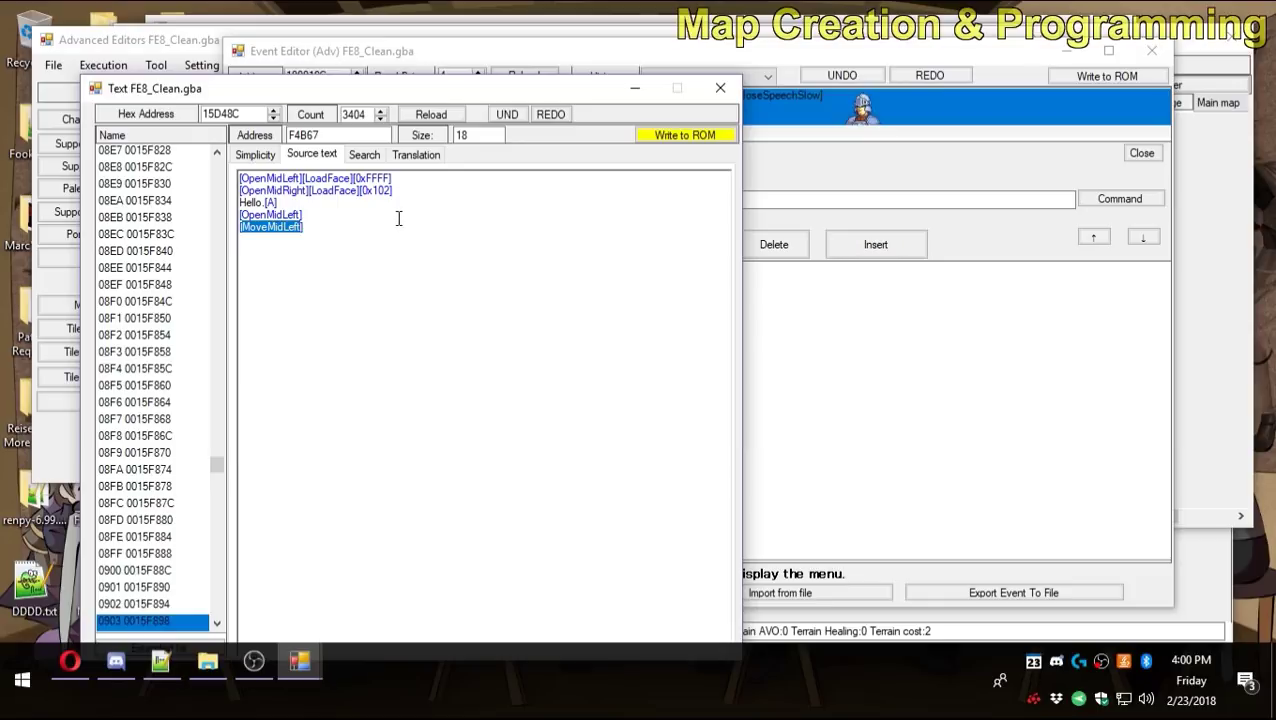
left_click(334, 250)
type("Yay![A] ")
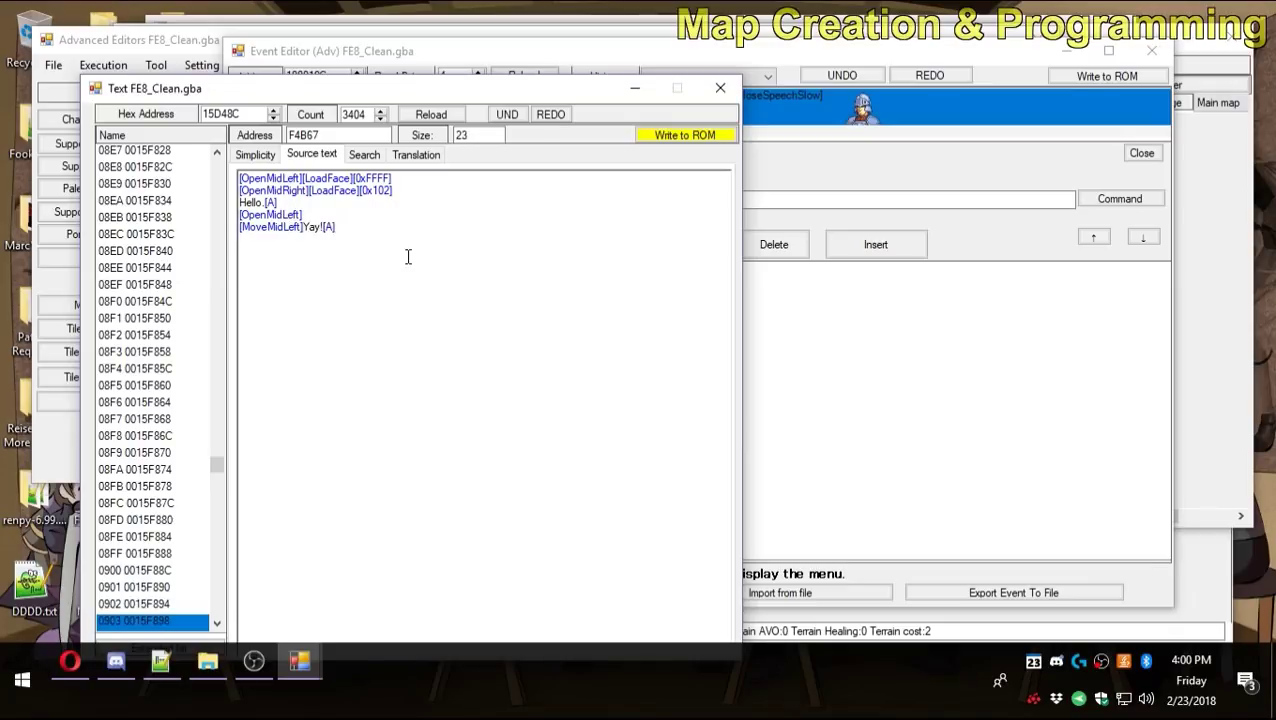
Add a line reading [OpenMidRight][MoveMidLeft][OpenMidLeft] below the Yay! dialogue.
type("[Ope")
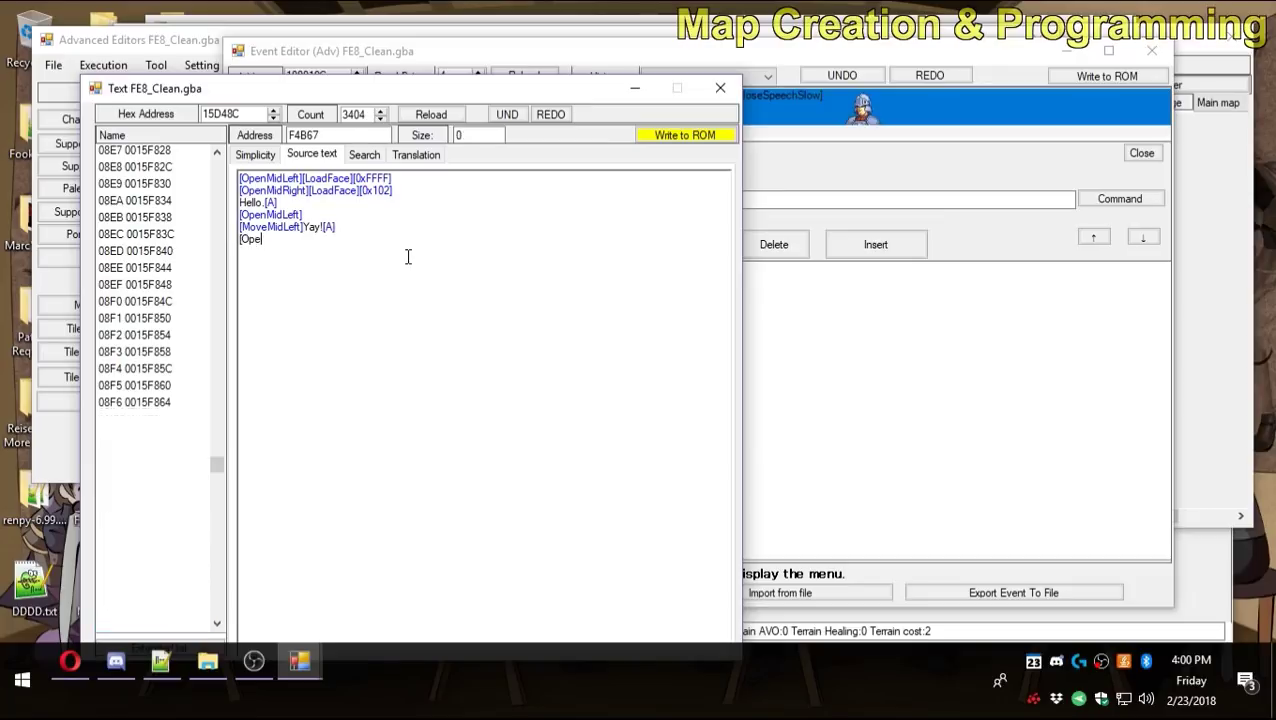
type("nMid")
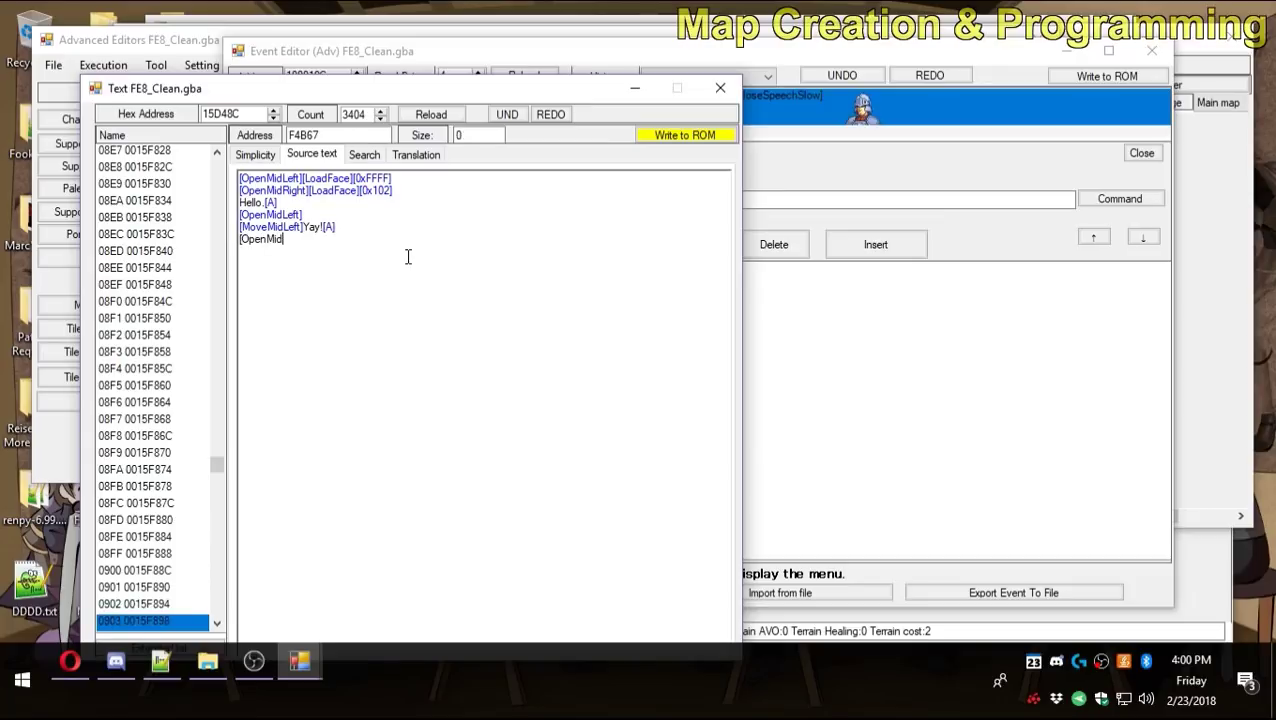
type("Right][MoveMidLeft]")
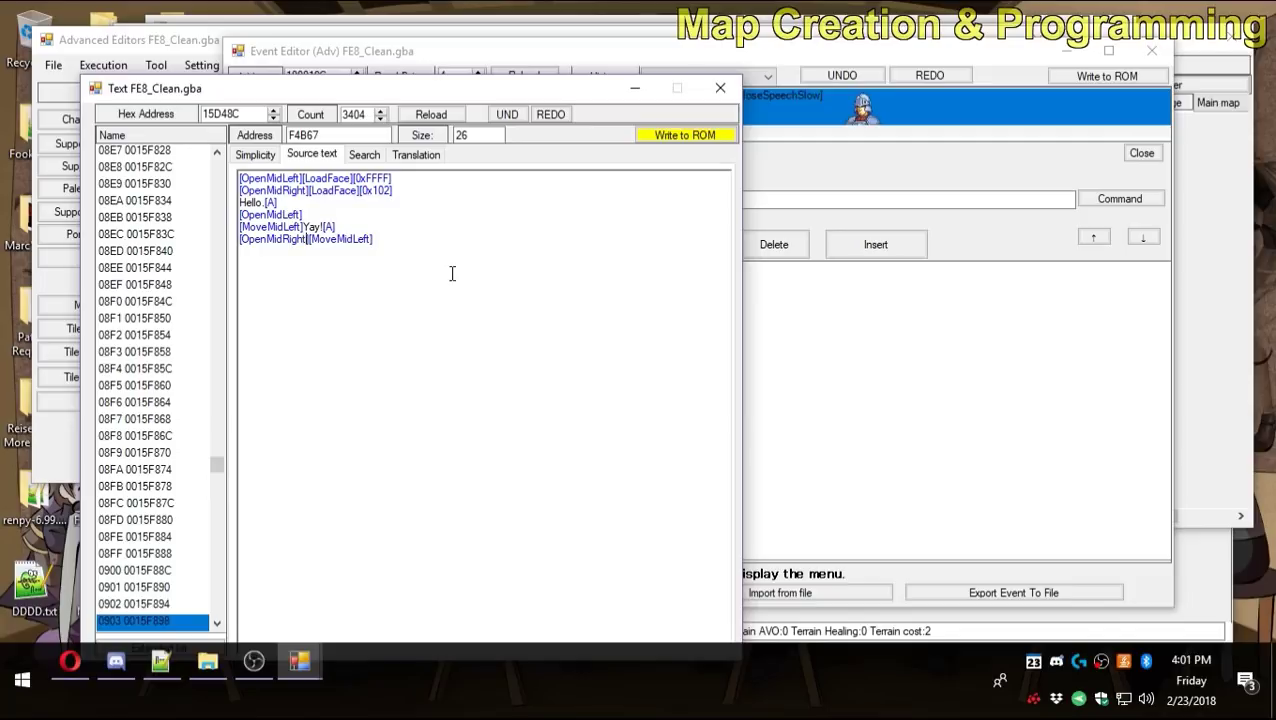
type("[Ope")
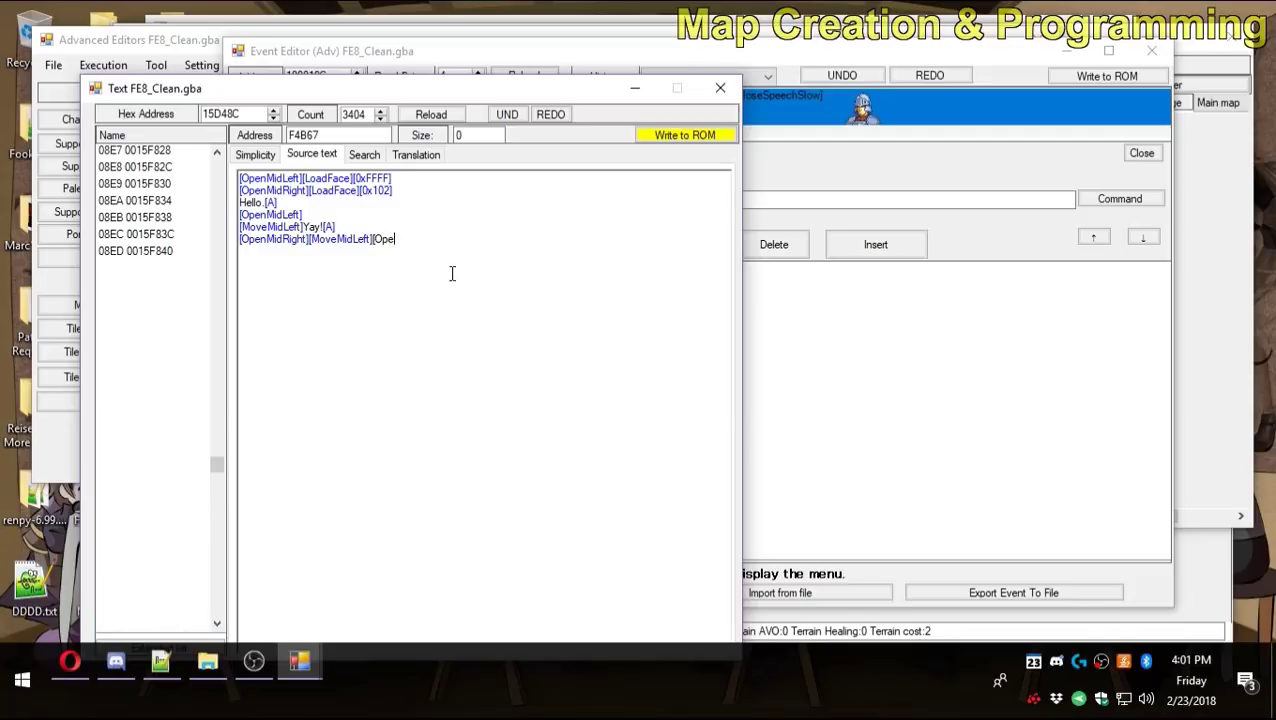
type("nMidLeft]")
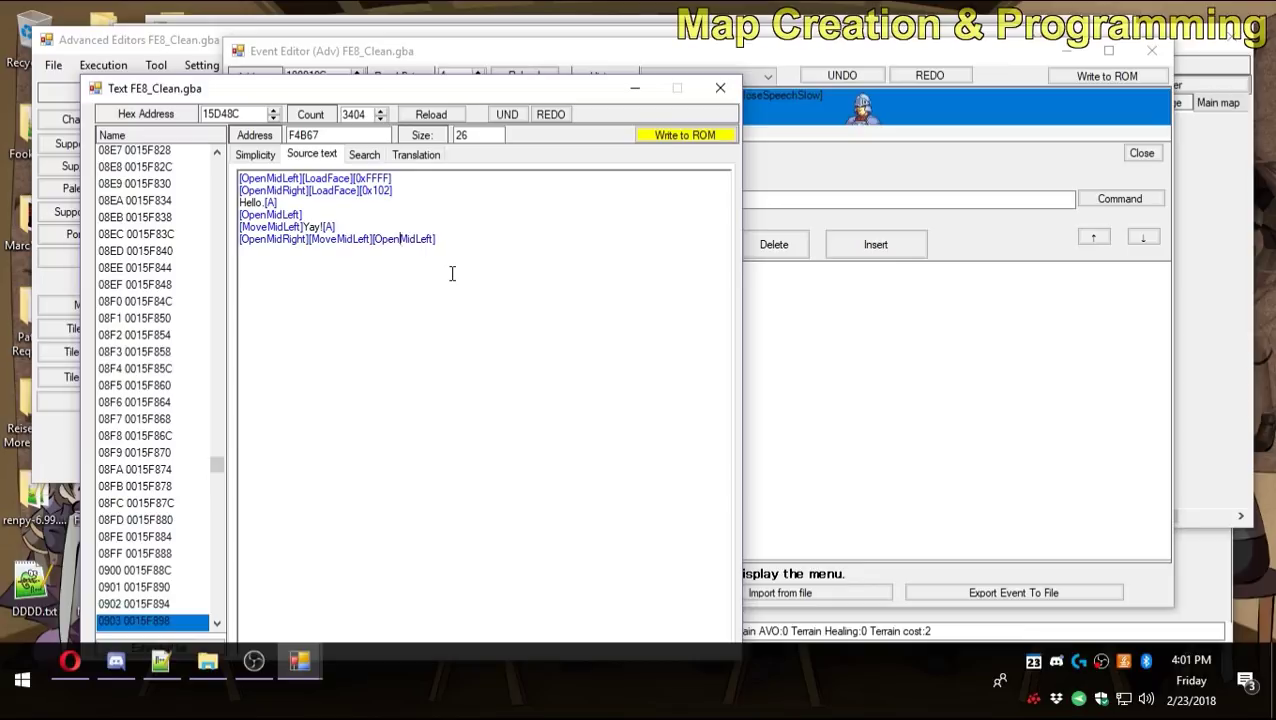
Write Doop.[A] as the final dialogue line of the source text.
key("shift+End")
key("ctrl+c")
key("BackSpace")
left_click(285, 216)
key("ctrl+v")
key("Return")
type("Doops")
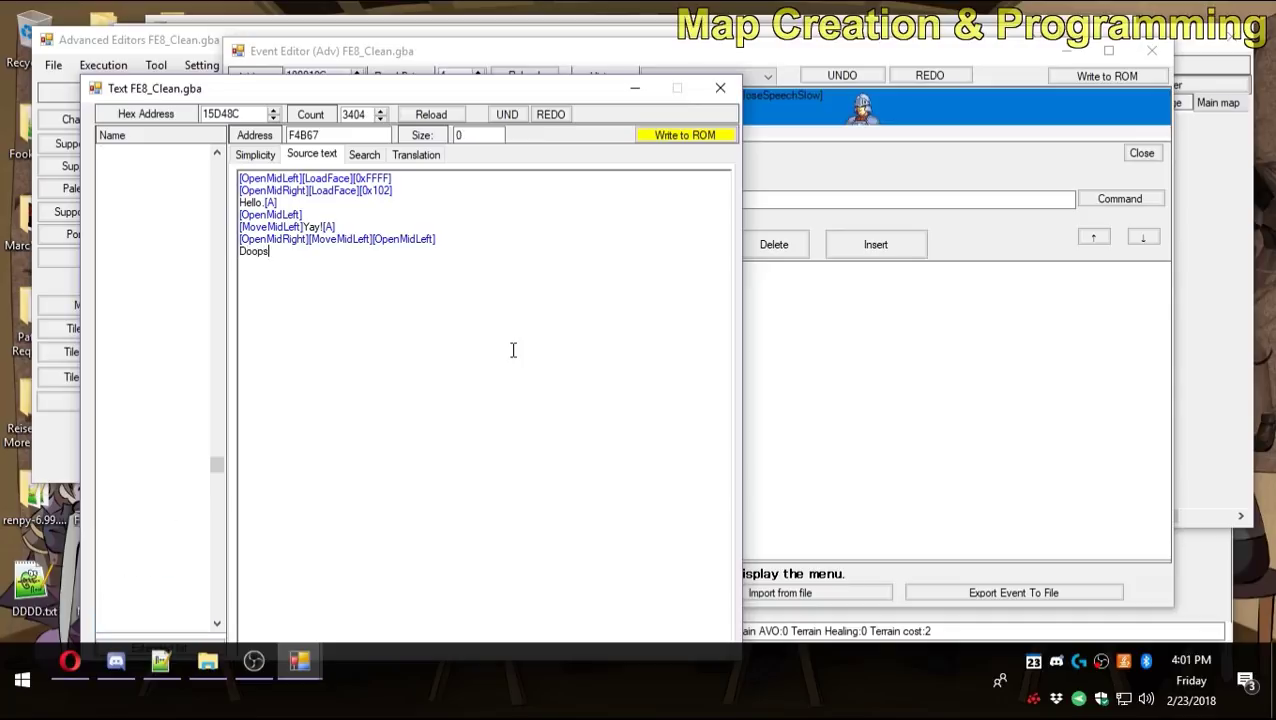
key("BackSpace")
type(".[A]")
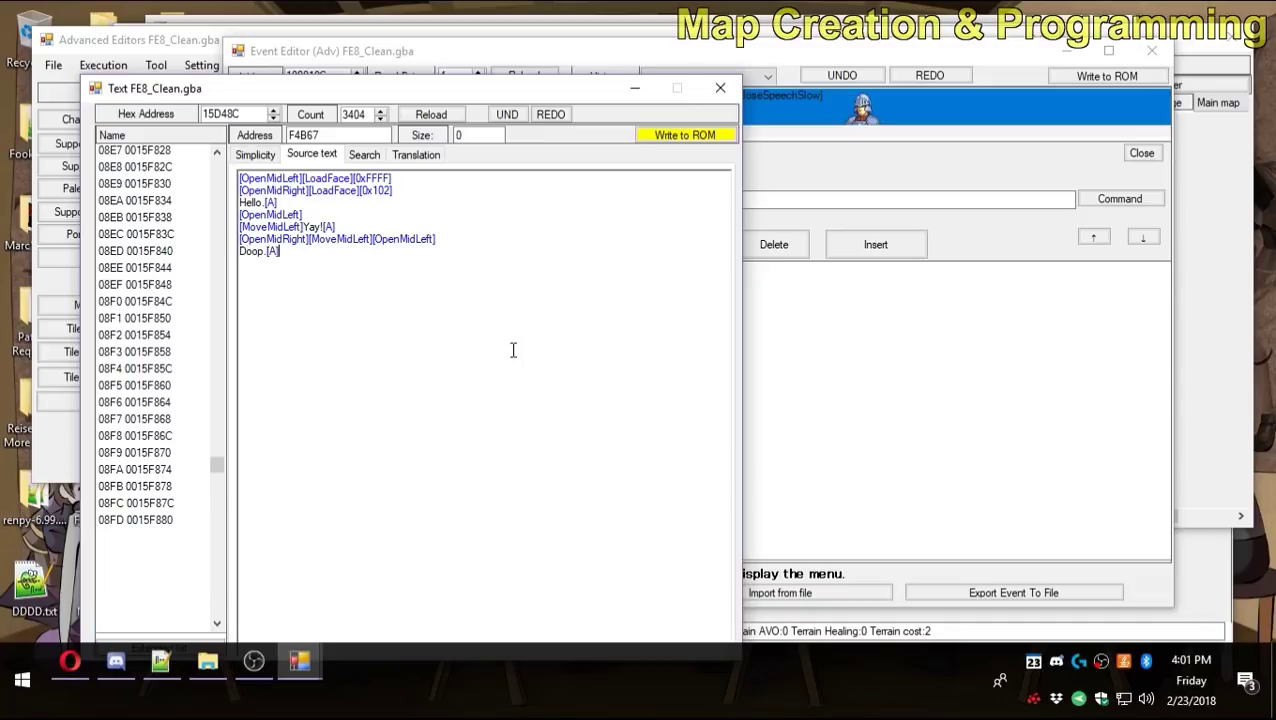
Apply the Anti-Huffman patch while saving text 0903, and write the text to the ROM.
left_click(688, 136)
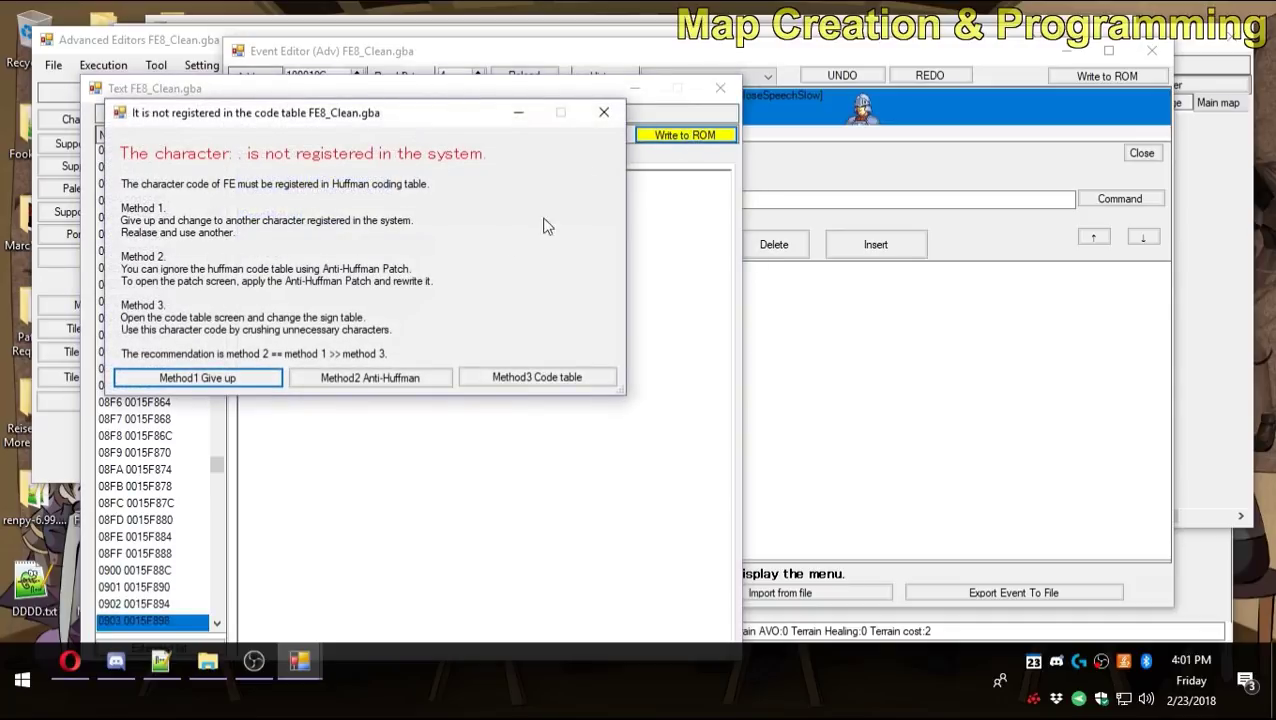
left_click_drag(314, 112, 499, 76)
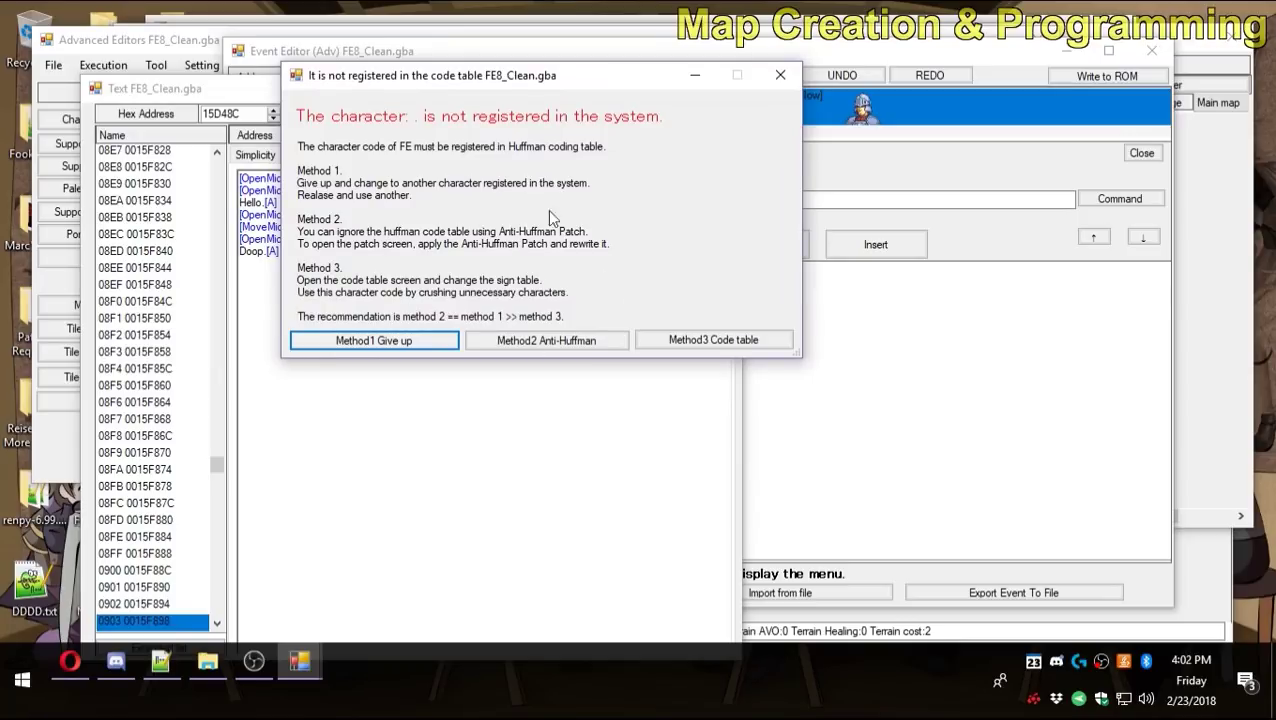
left_click(546, 341)
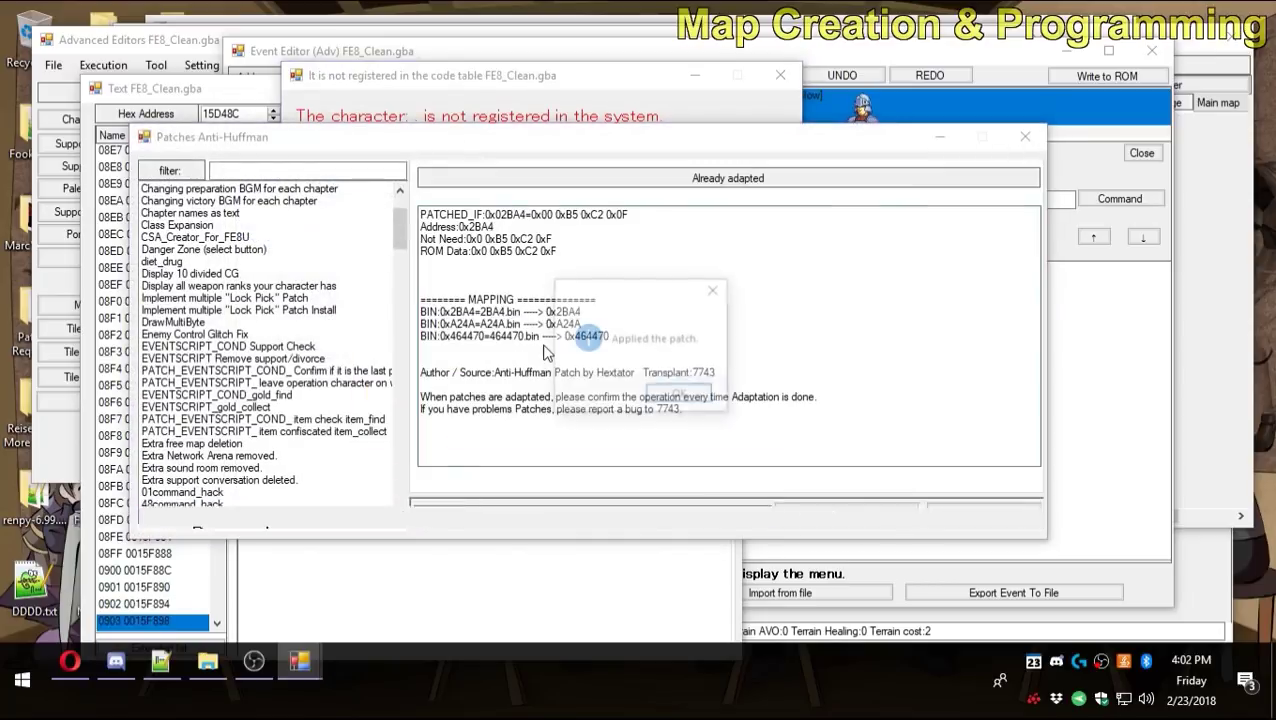
left_click(680, 396)
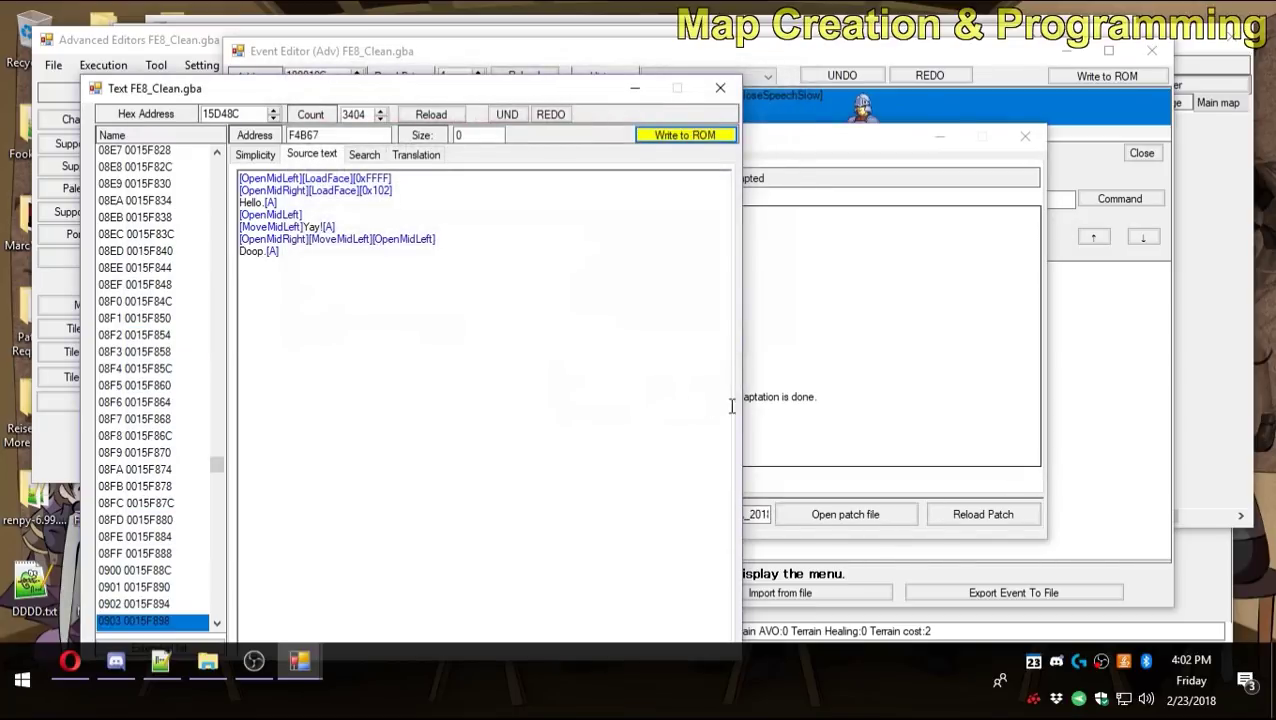
left_click(684, 134)
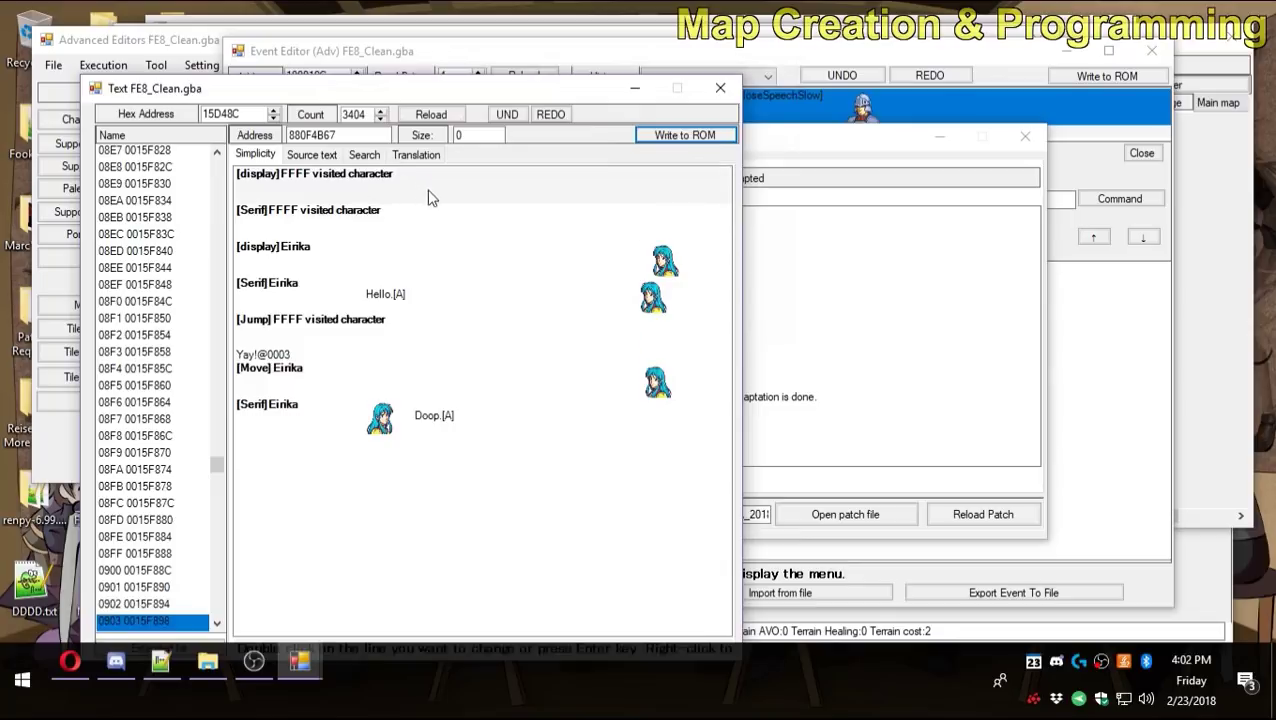
Compare the source text of entry 0903 with its simplified view, and close the text and patch windows.
left_click(311, 154)
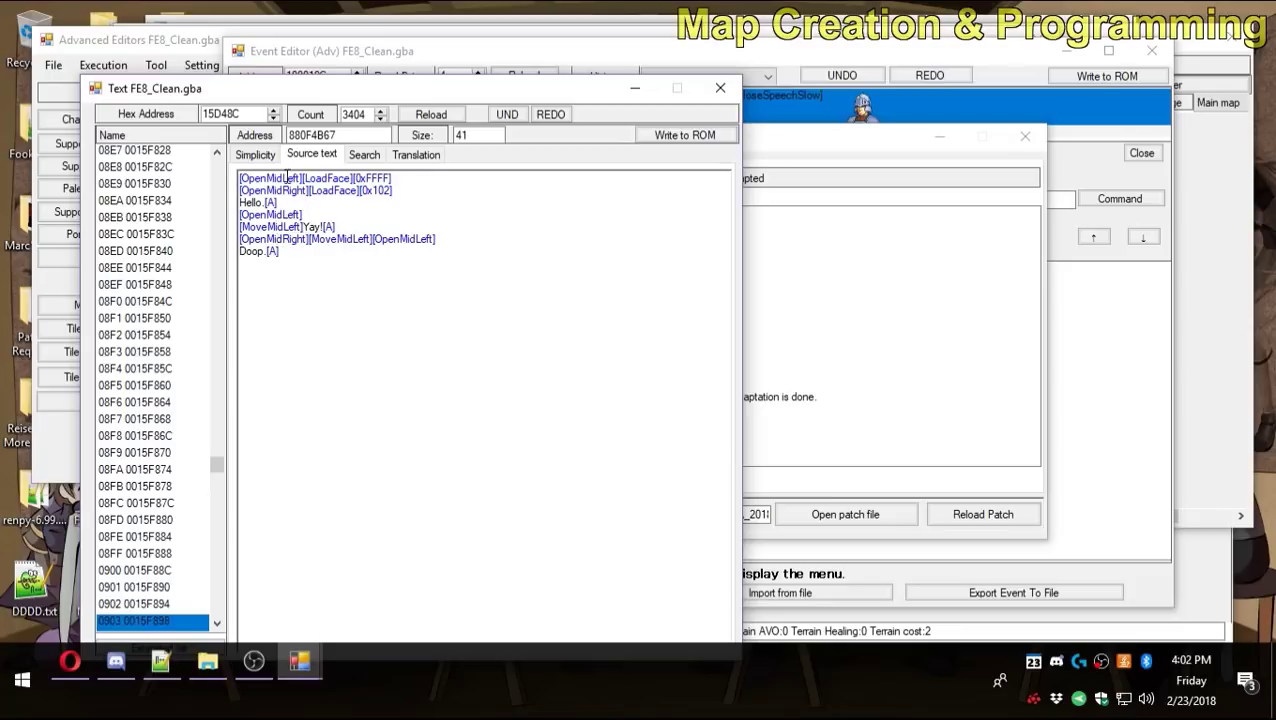
left_click(255, 154)
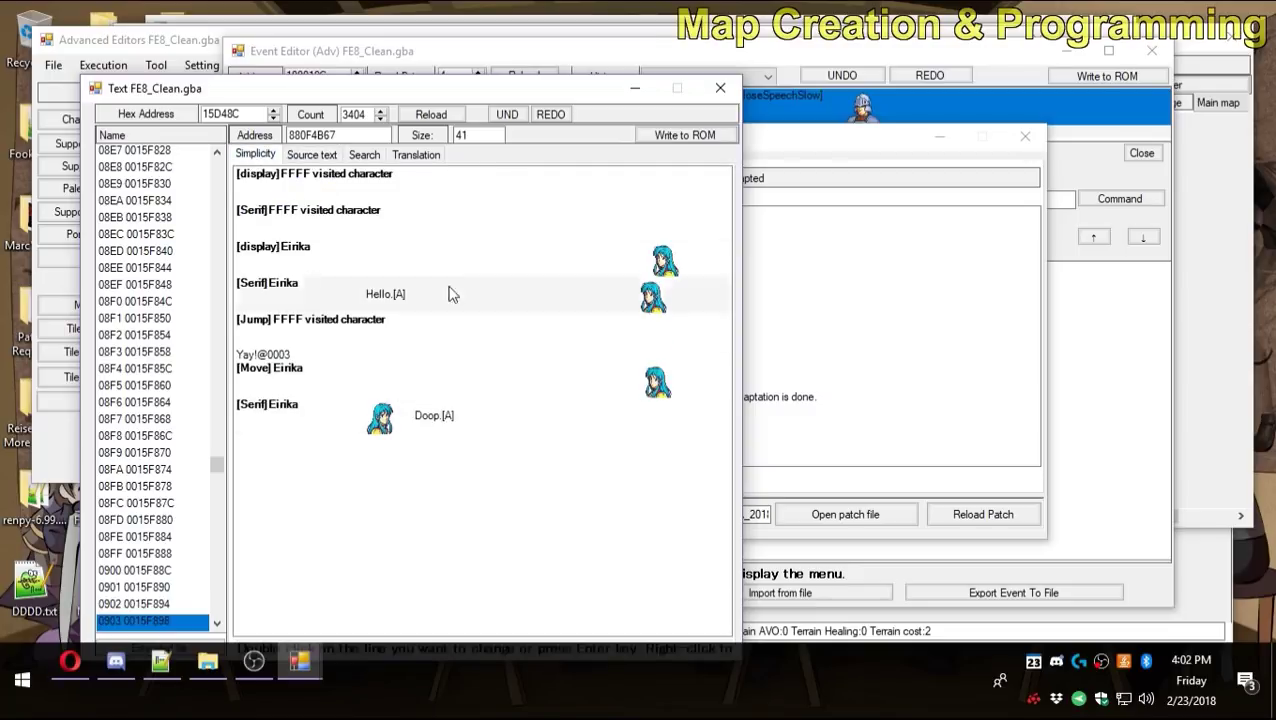
left_click(311, 155)
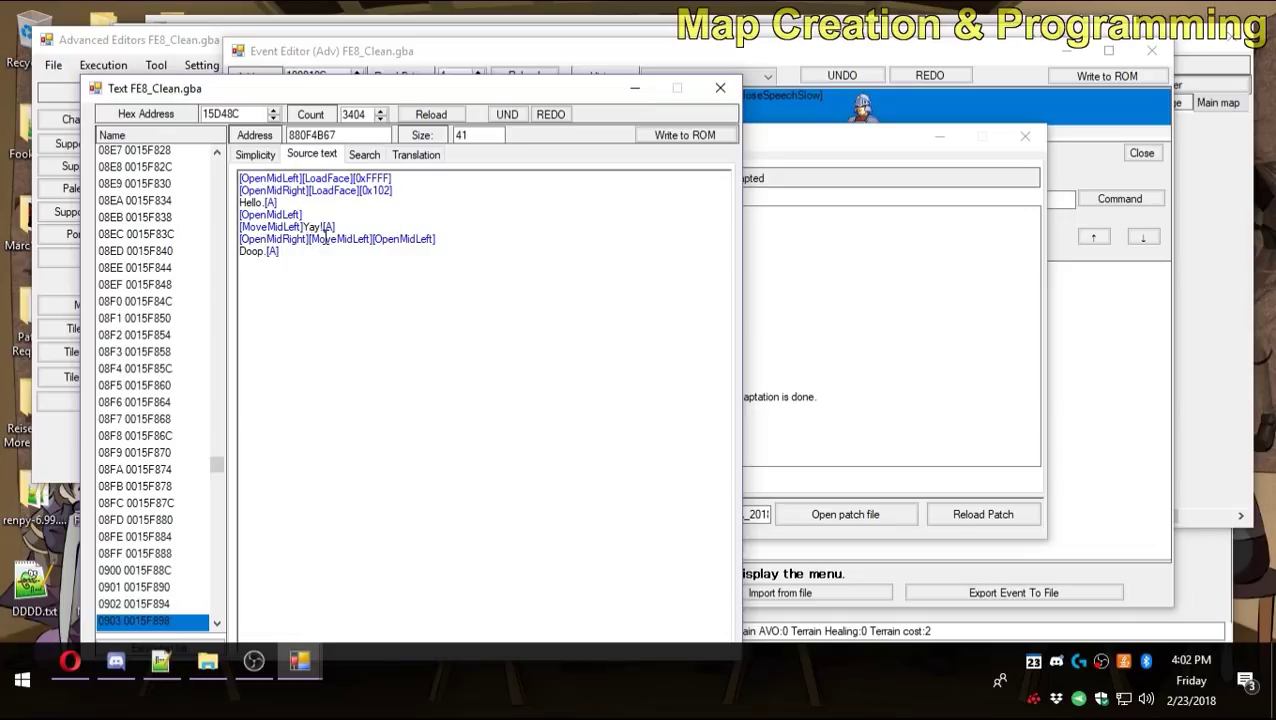
left_click(421, 239)
left_click(262, 156)
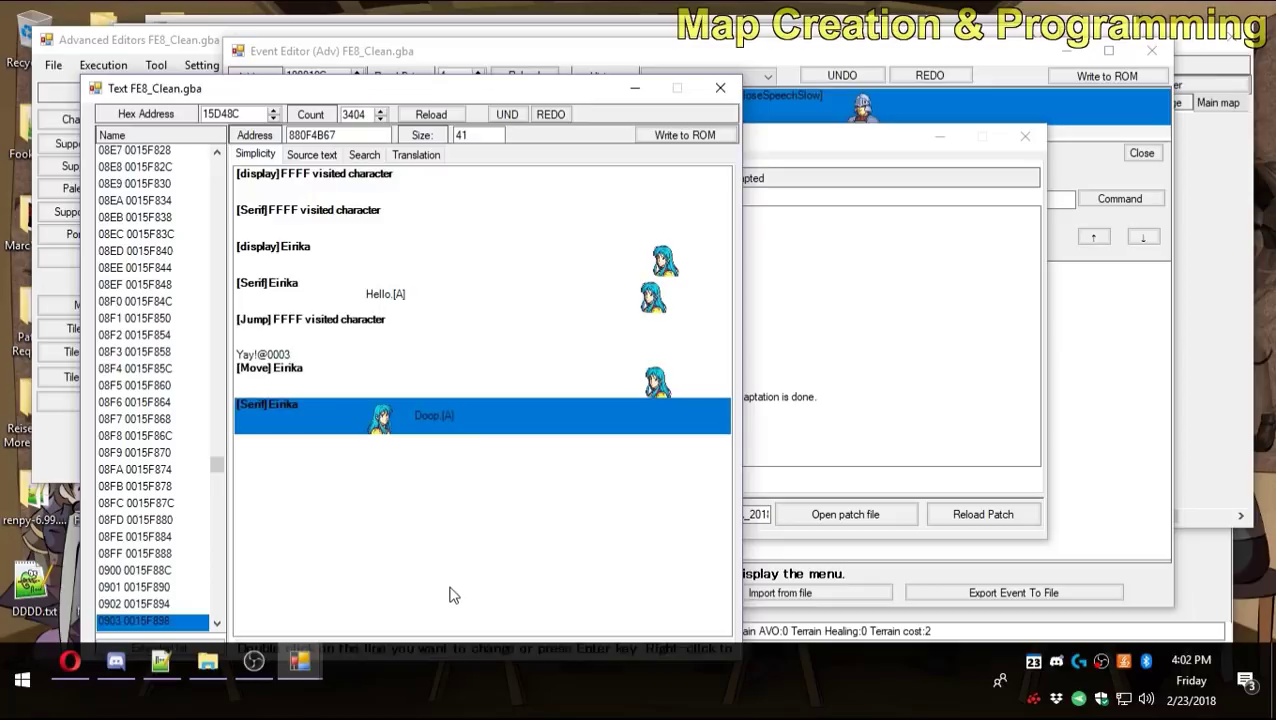
left_click(717, 90)
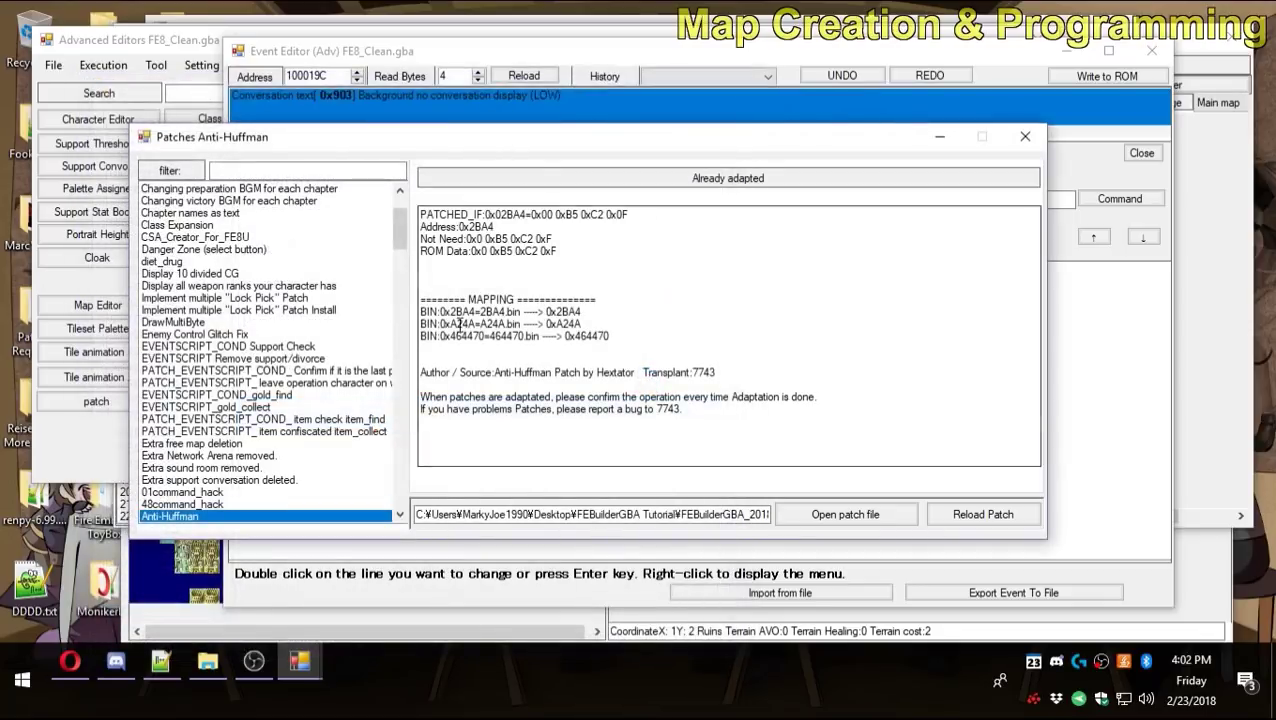
left_click(1025, 136)
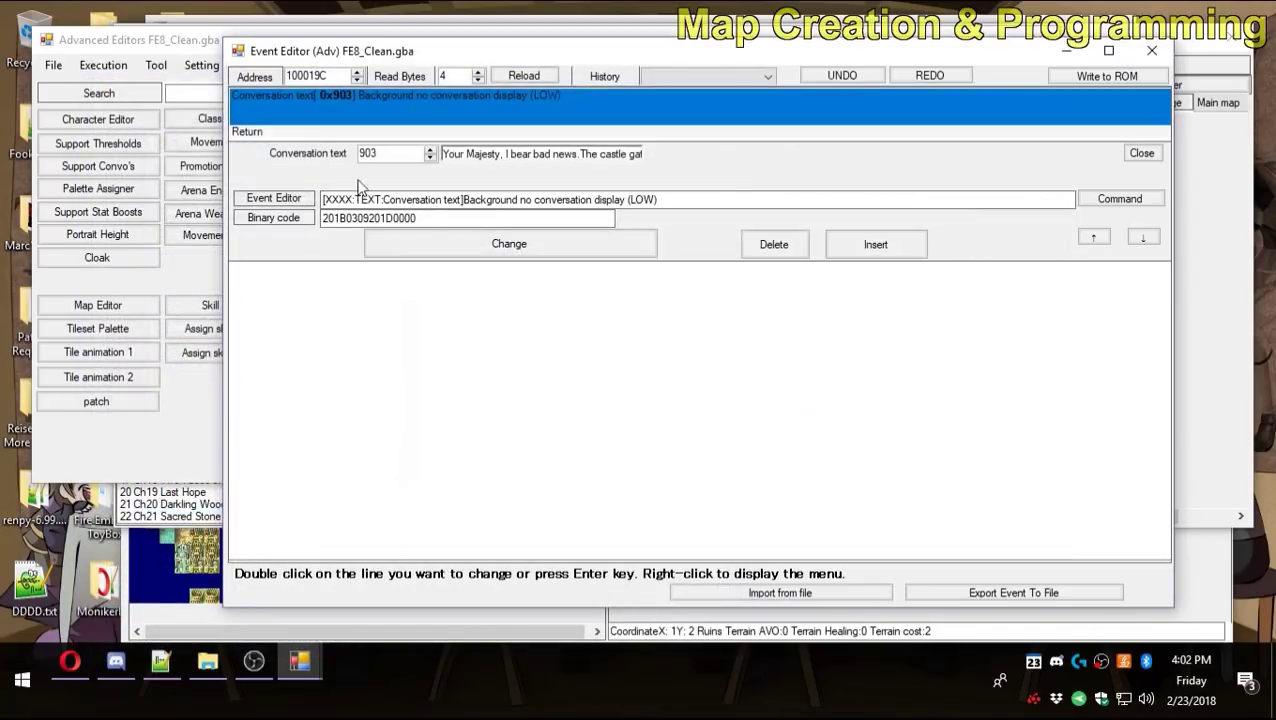
Apply the change to the conversation text 903 command, write the event to the ROM and close the event editor.
left_click(515, 255)
left_click(1112, 78)
left_click(1150, 53)
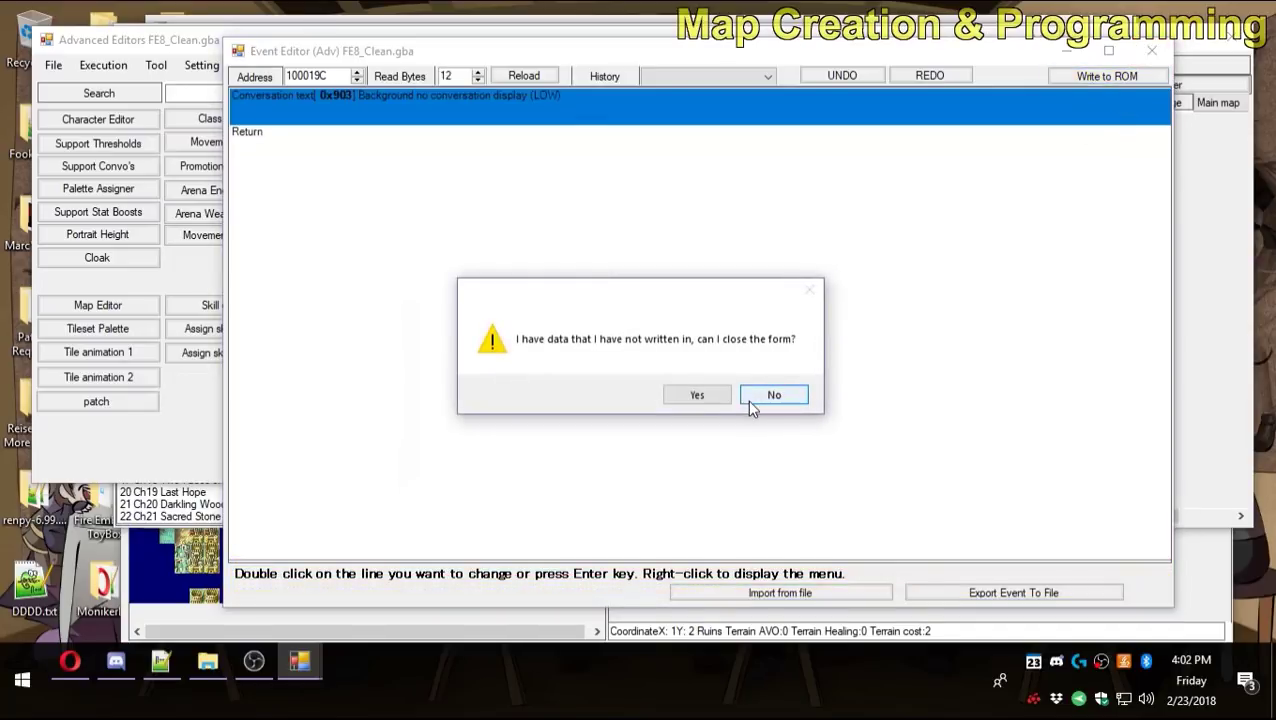
left_click(696, 402)
Reopen the event of the home at X 1, Y 2, and check the text its conversation command uses.
left_click(585, 170)
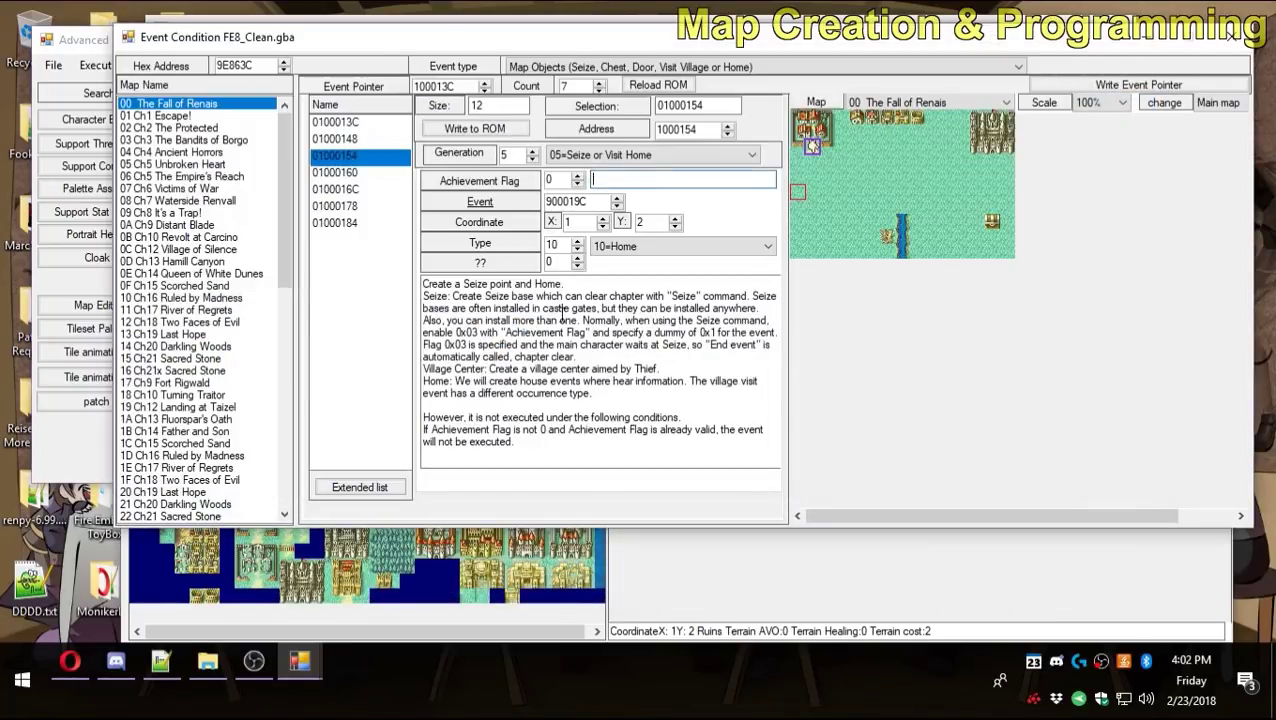
left_click(486, 207)
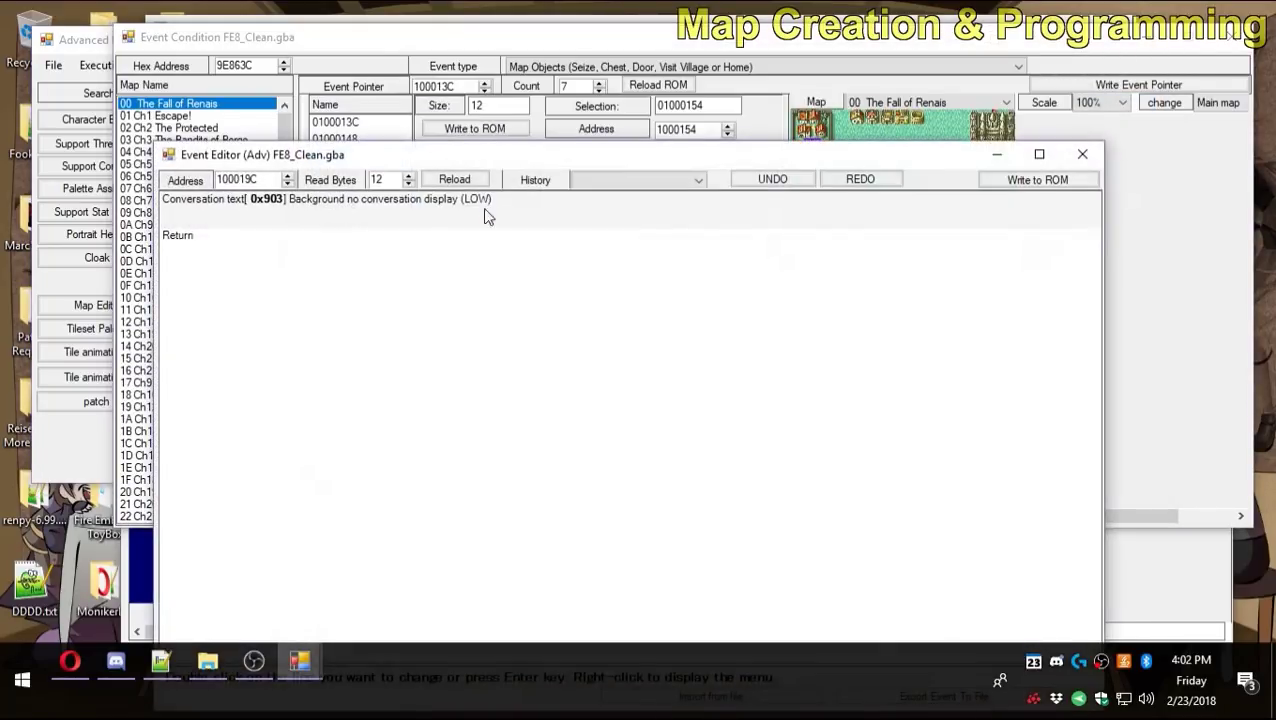
left_click(424, 214)
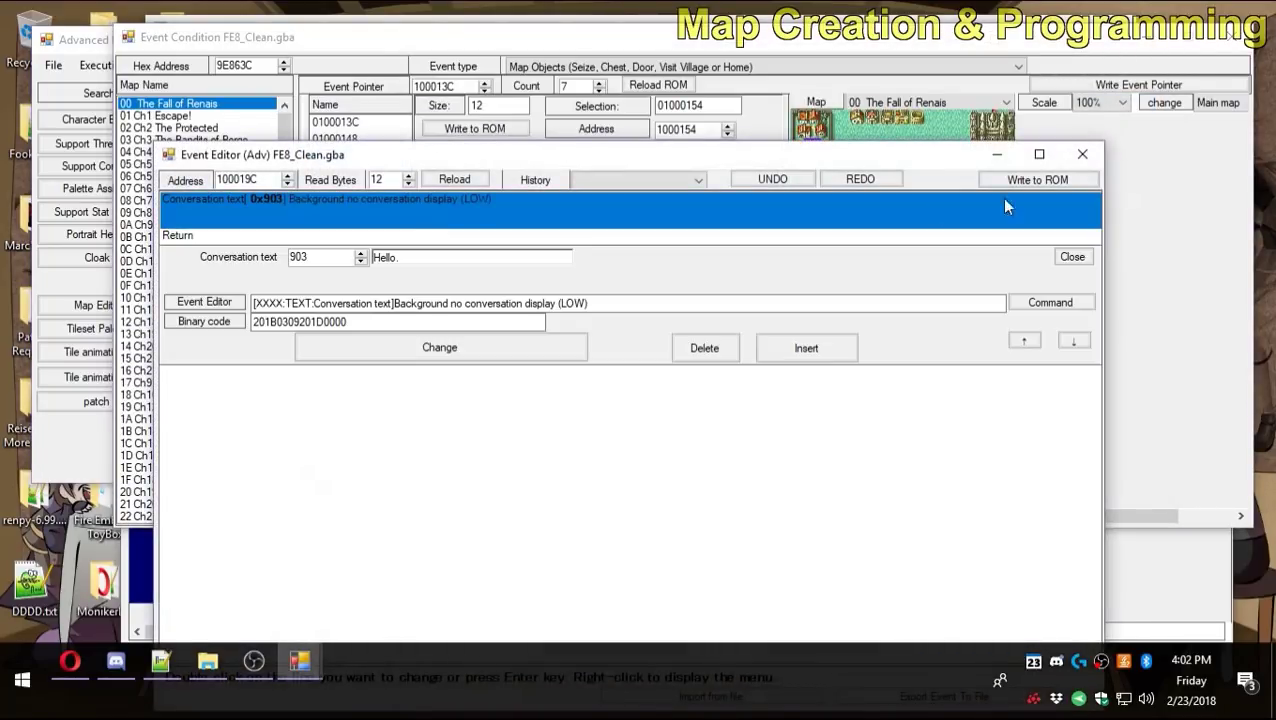
left_click(1082, 154)
Move home event 01000154 to X 4, Y 0 on the map, keep its type as 10=Home, and write it to the ROM.
left_click(379, 139)
left_click(376, 157)
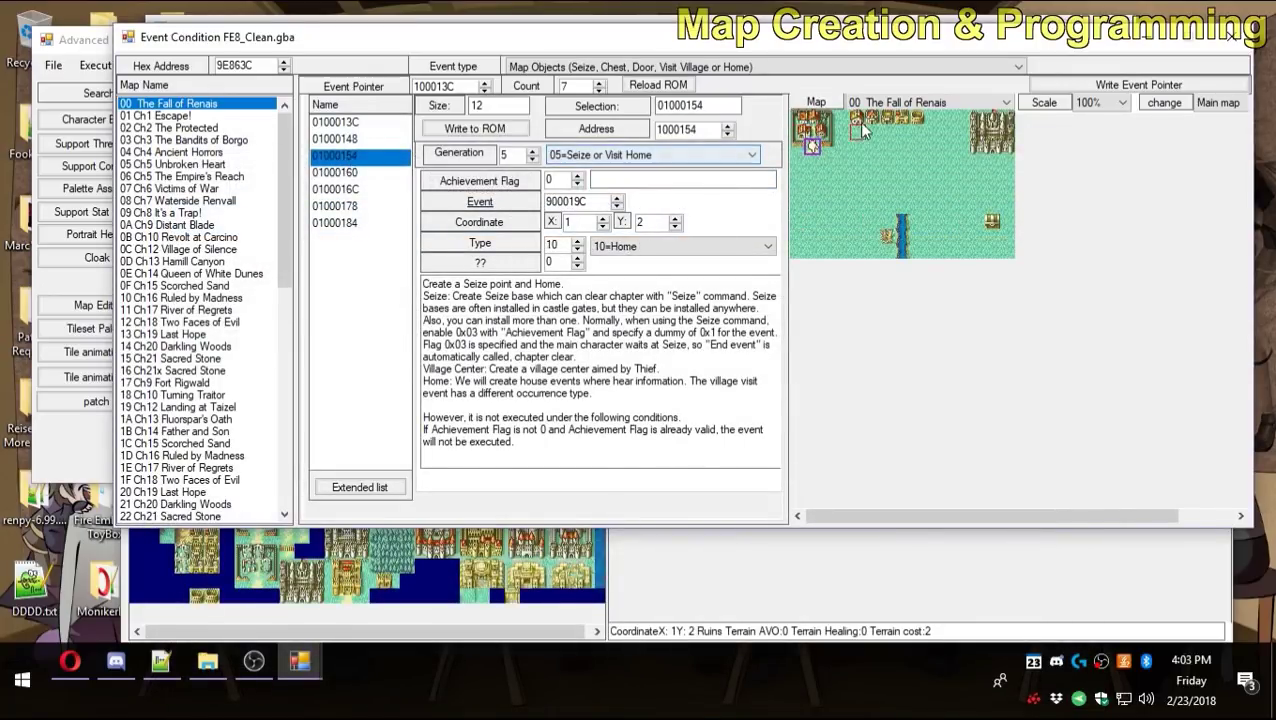
left_click(577, 223)
left_click(857, 118)
left_click(600, 155)
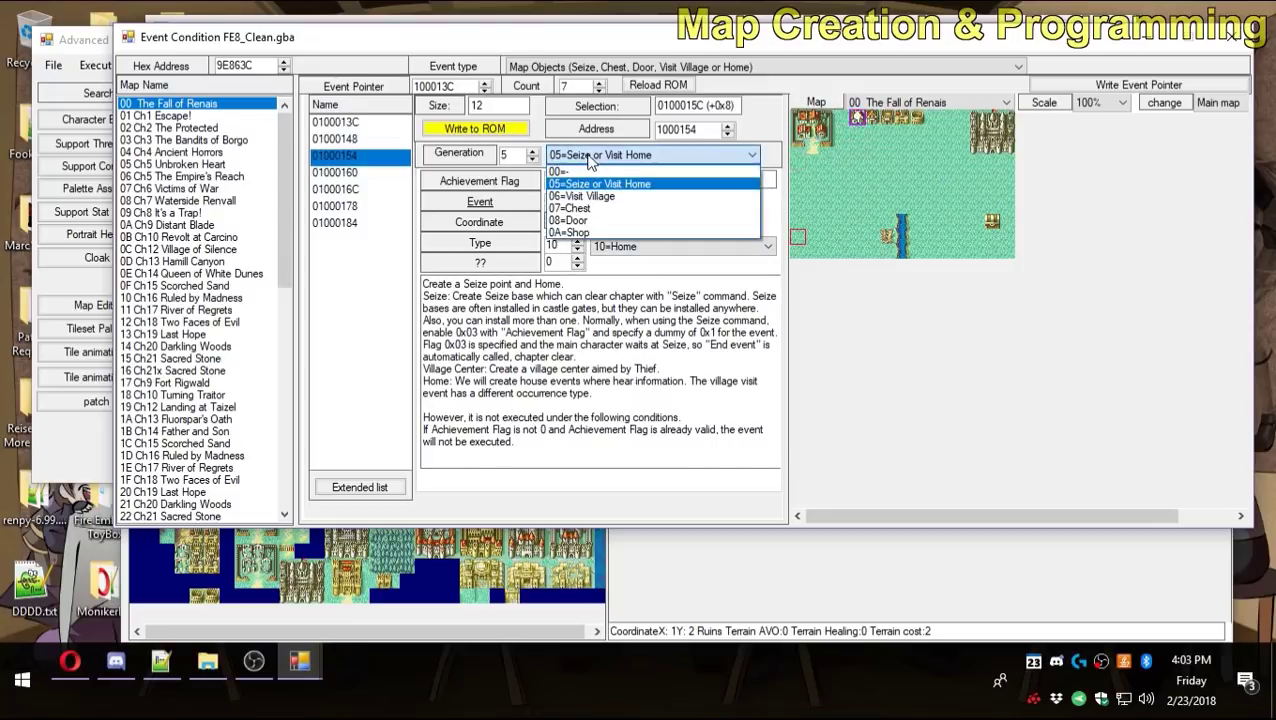
left_click(592, 160)
left_click(632, 247)
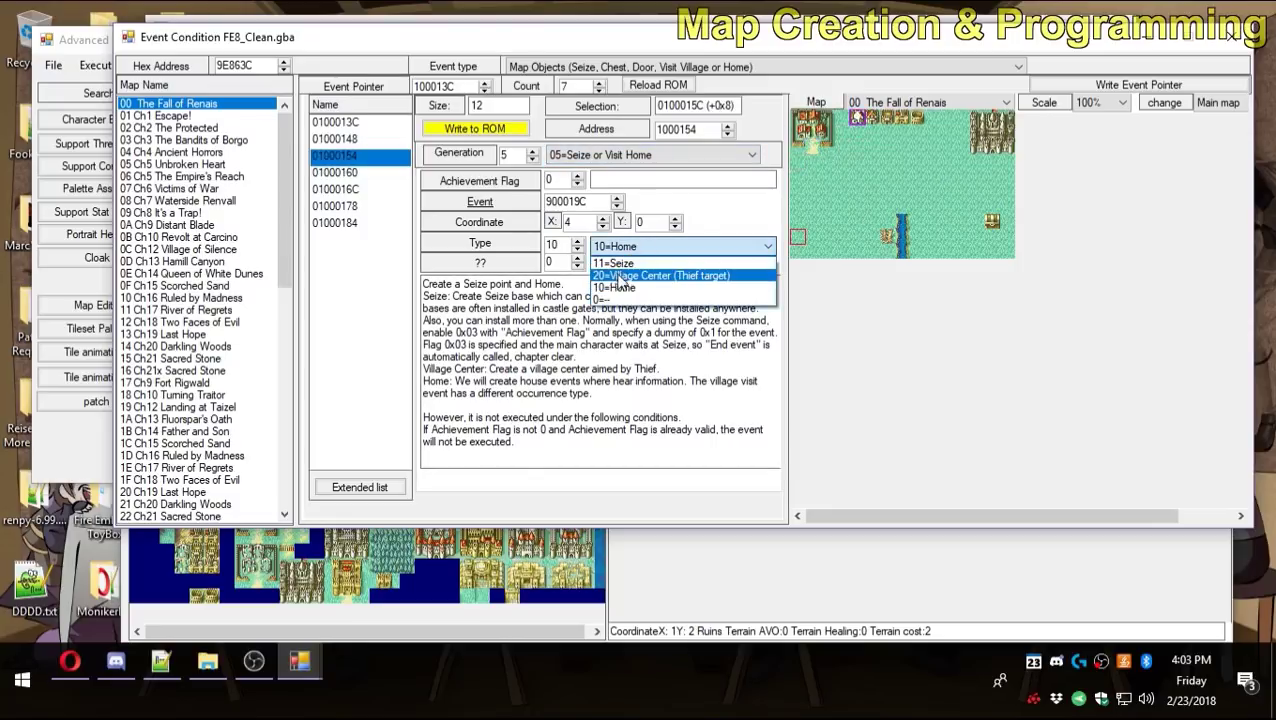
left_click(614, 287)
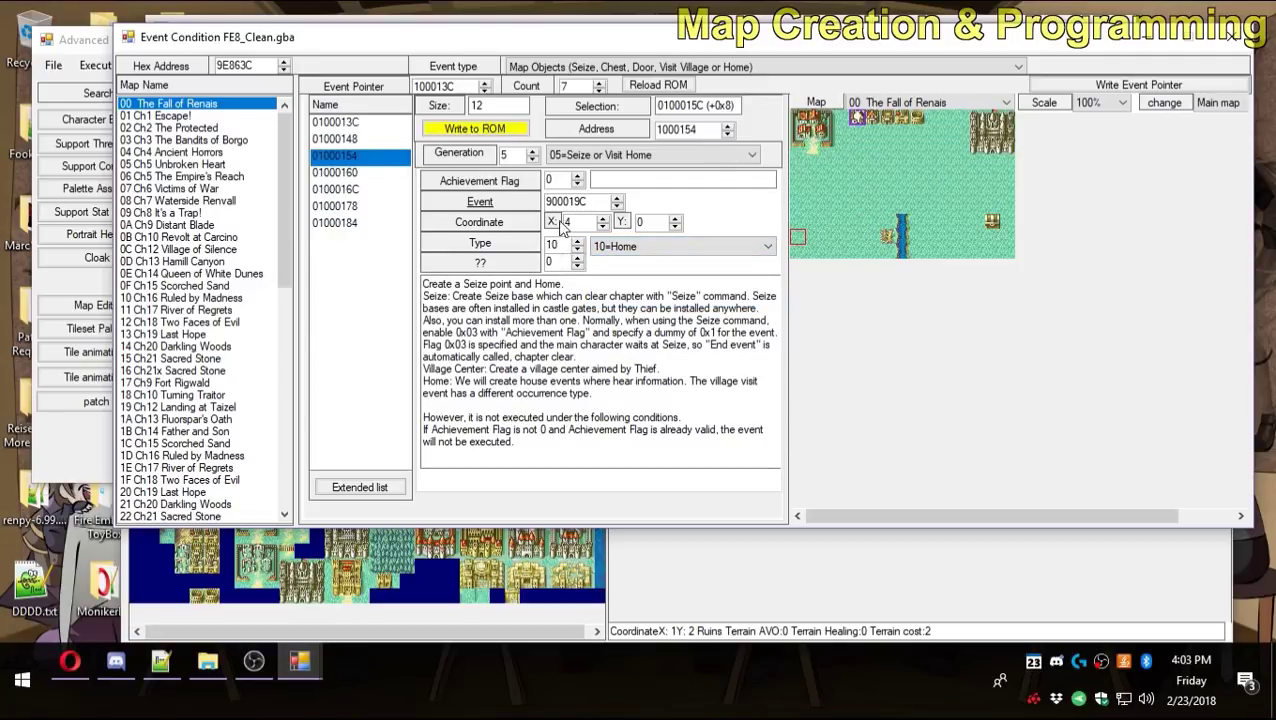
left_click(488, 132)
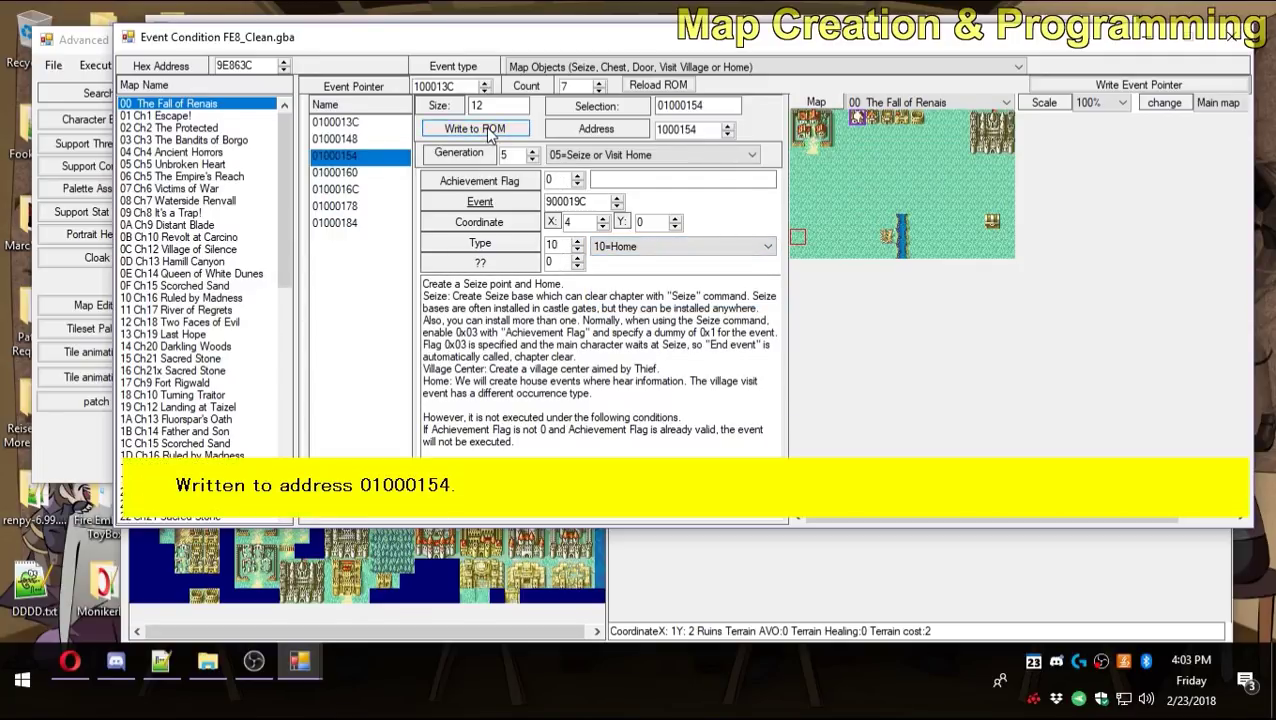
Change the generation of event 01000160 at X 1, Y 2 to 0A=Shop.
left_click(340, 172)
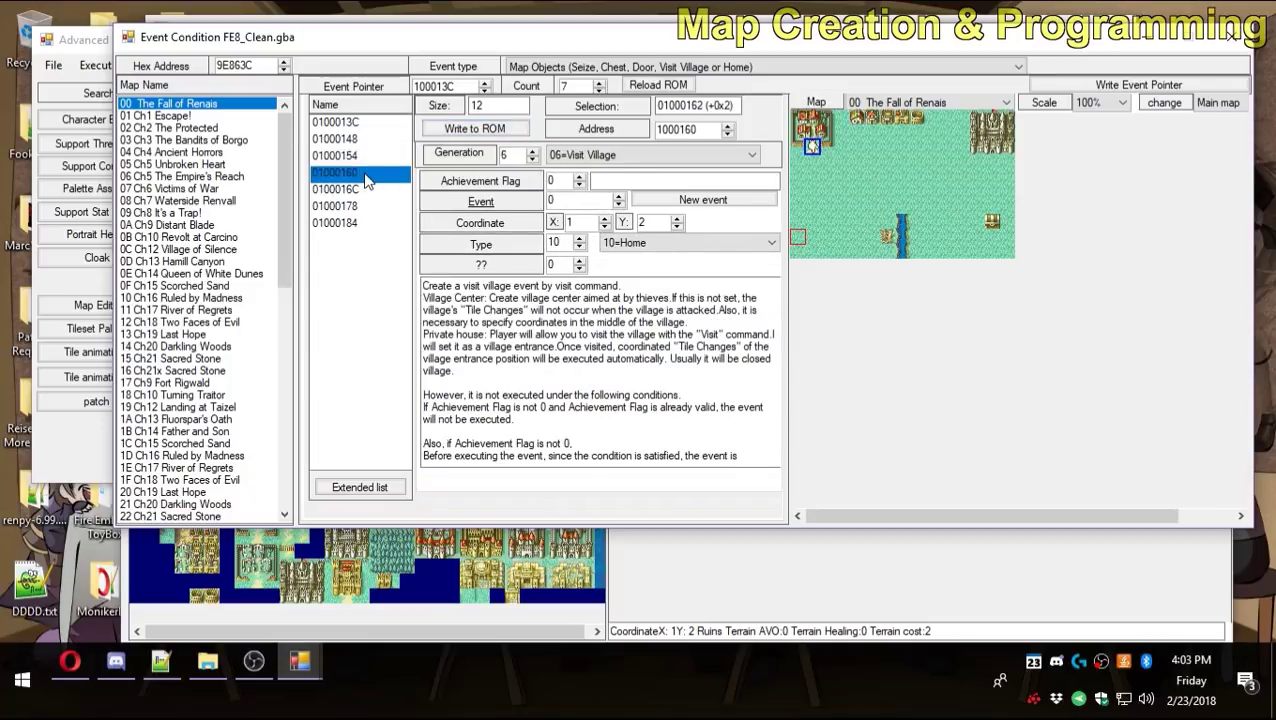
left_click(582, 156)
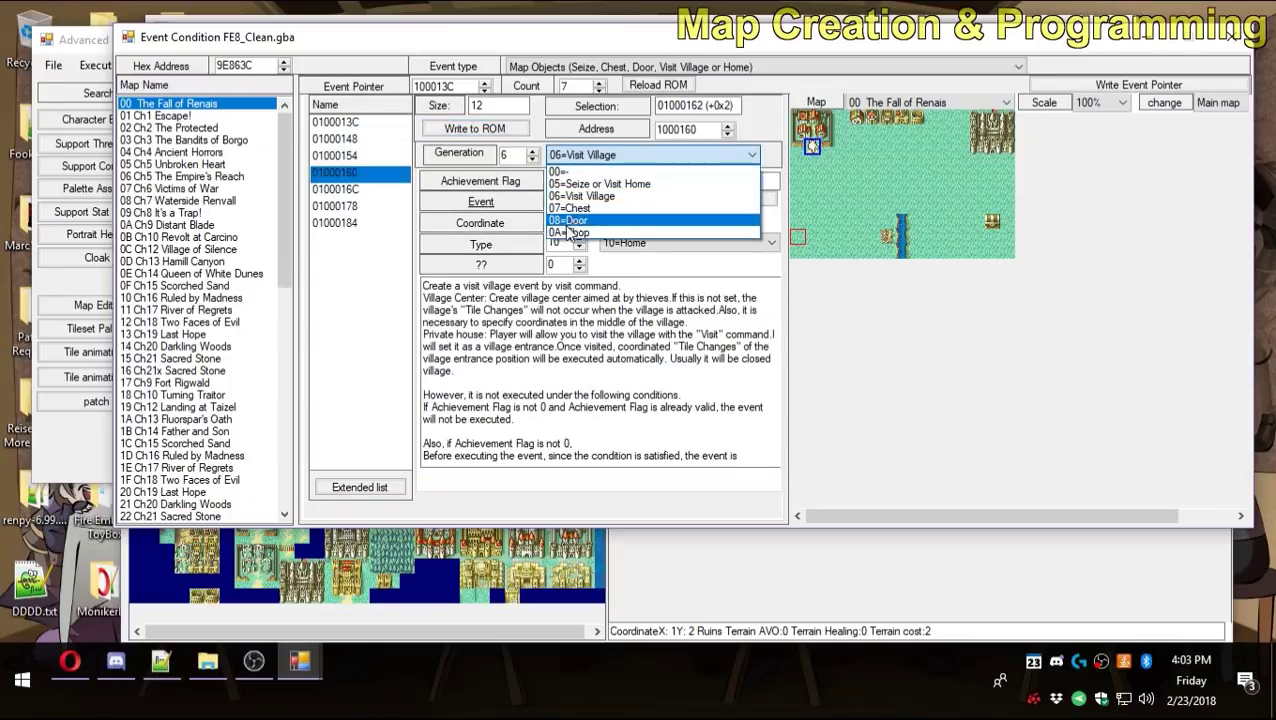
left_click(565, 235)
left_click(575, 188)
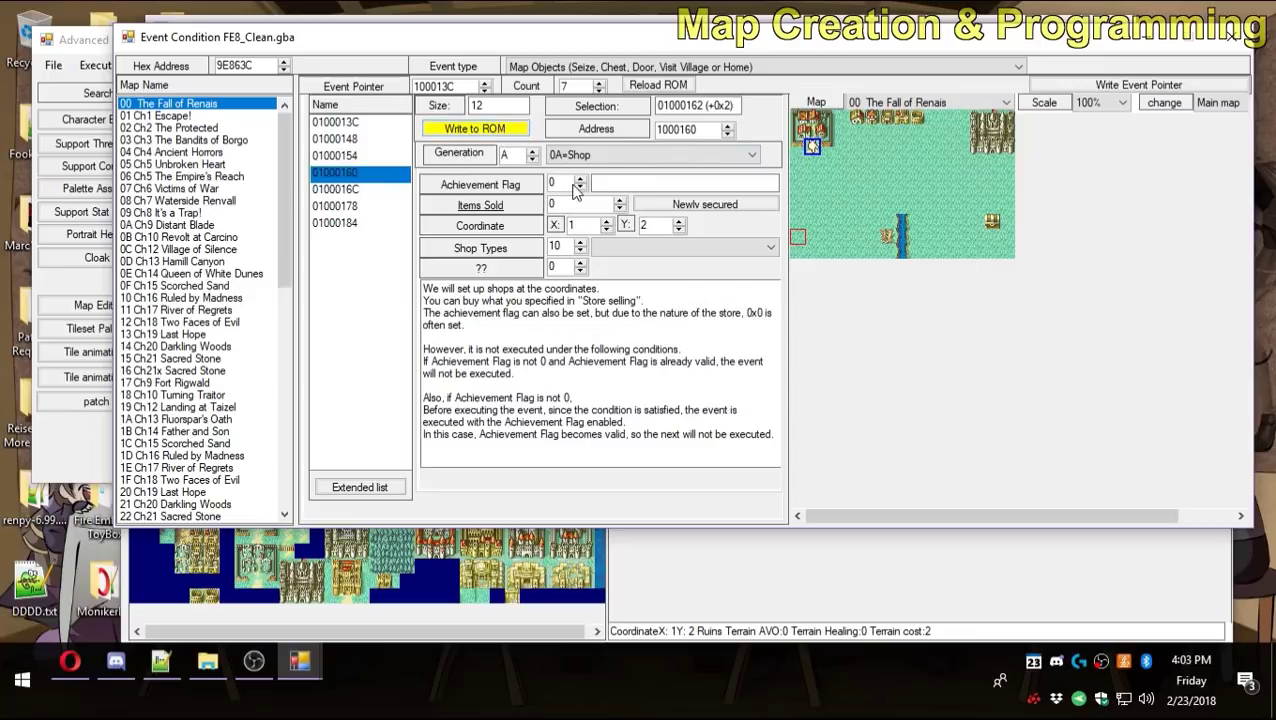
left_click(577, 203)
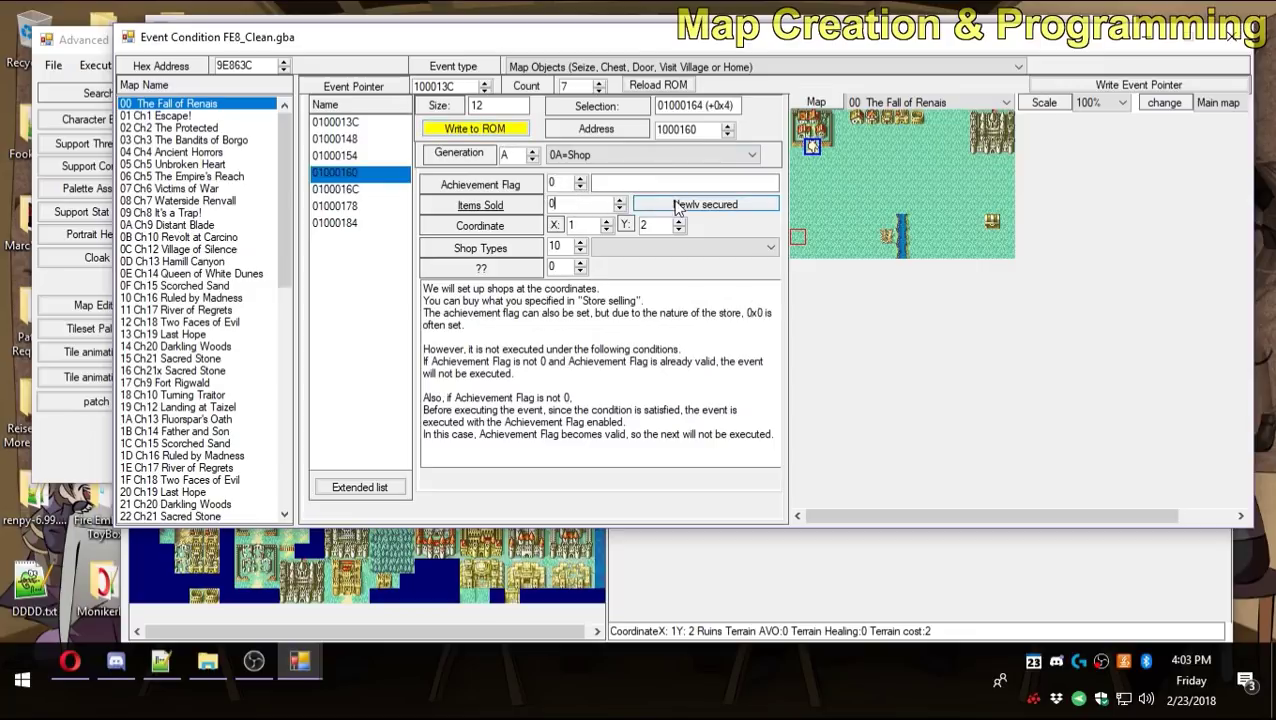
Create new shop data for the items sold by the shop event at X 1, Y 2.
left_click(492, 206)
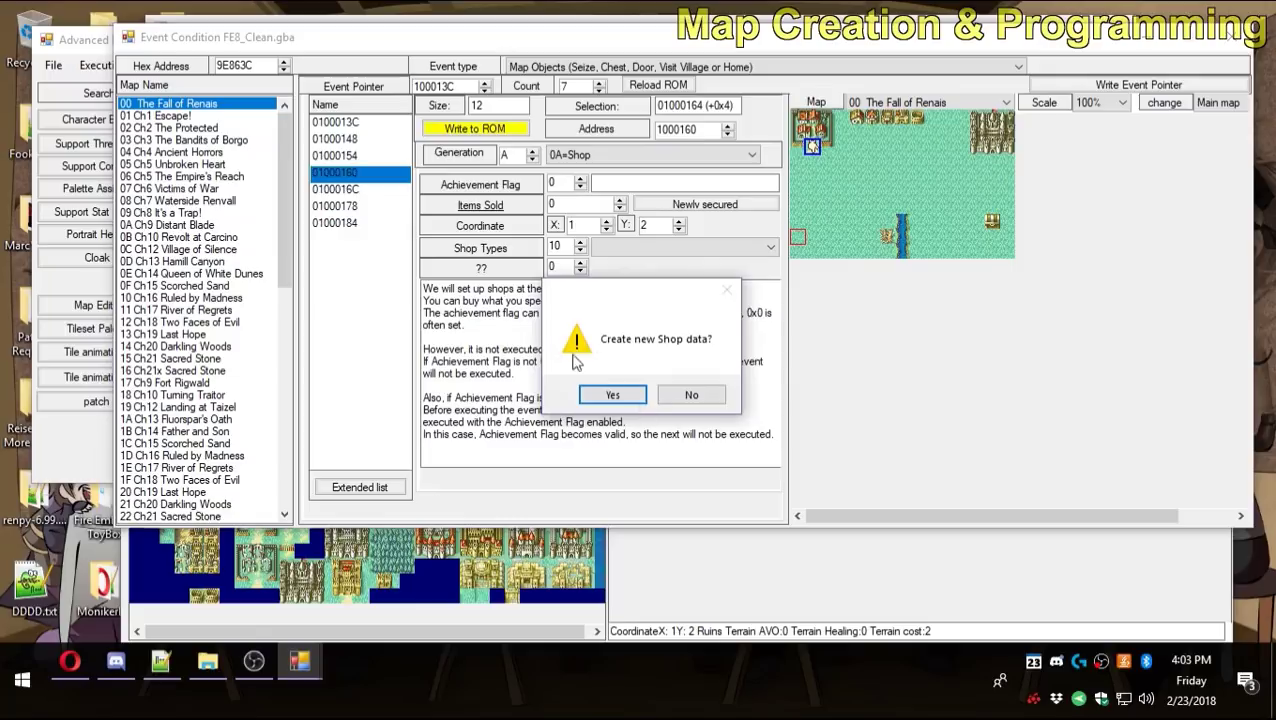
left_click(665, 396)
left_click(481, 205)
left_click(612, 396)
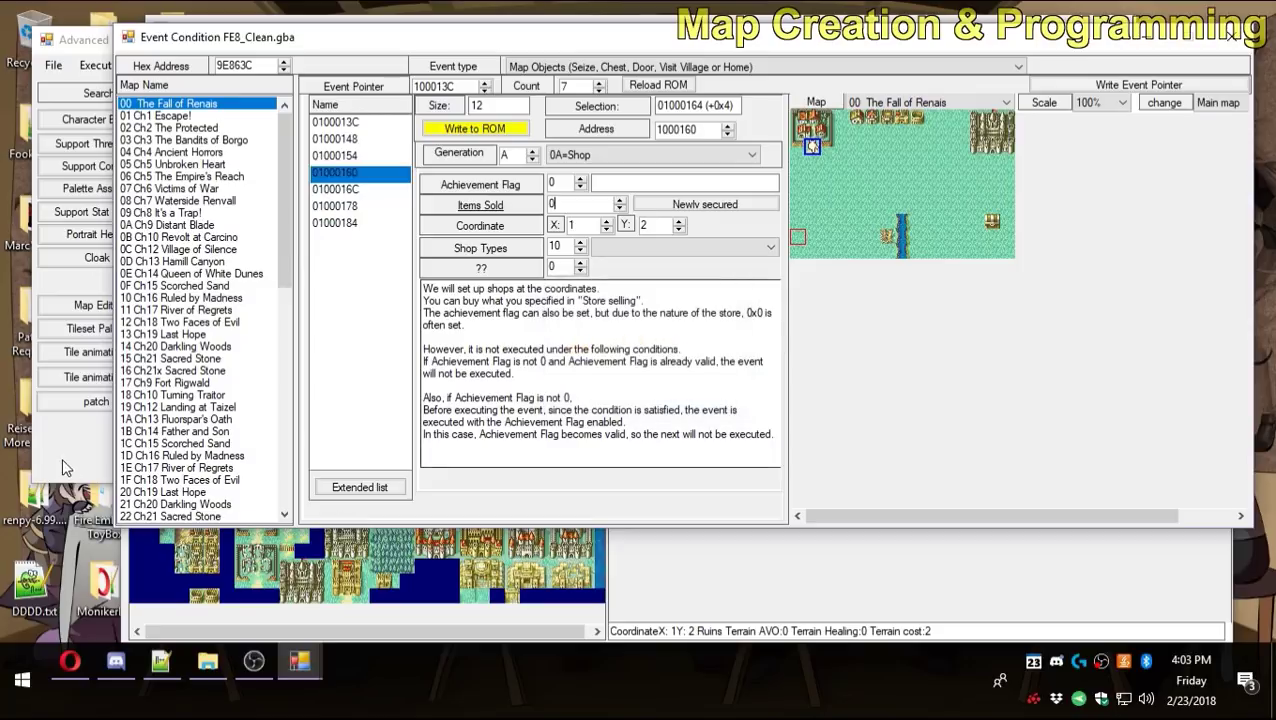
left_click(481, 205)
left_click(612, 395)
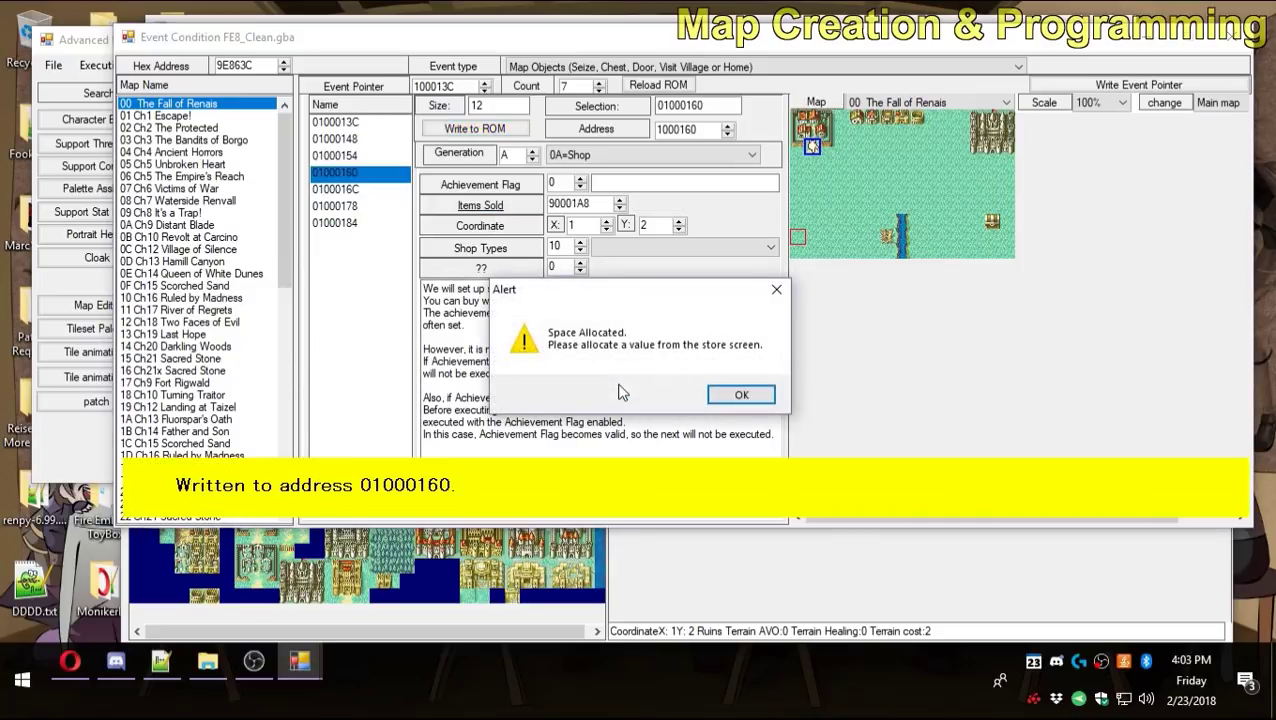
left_click(690, 410)
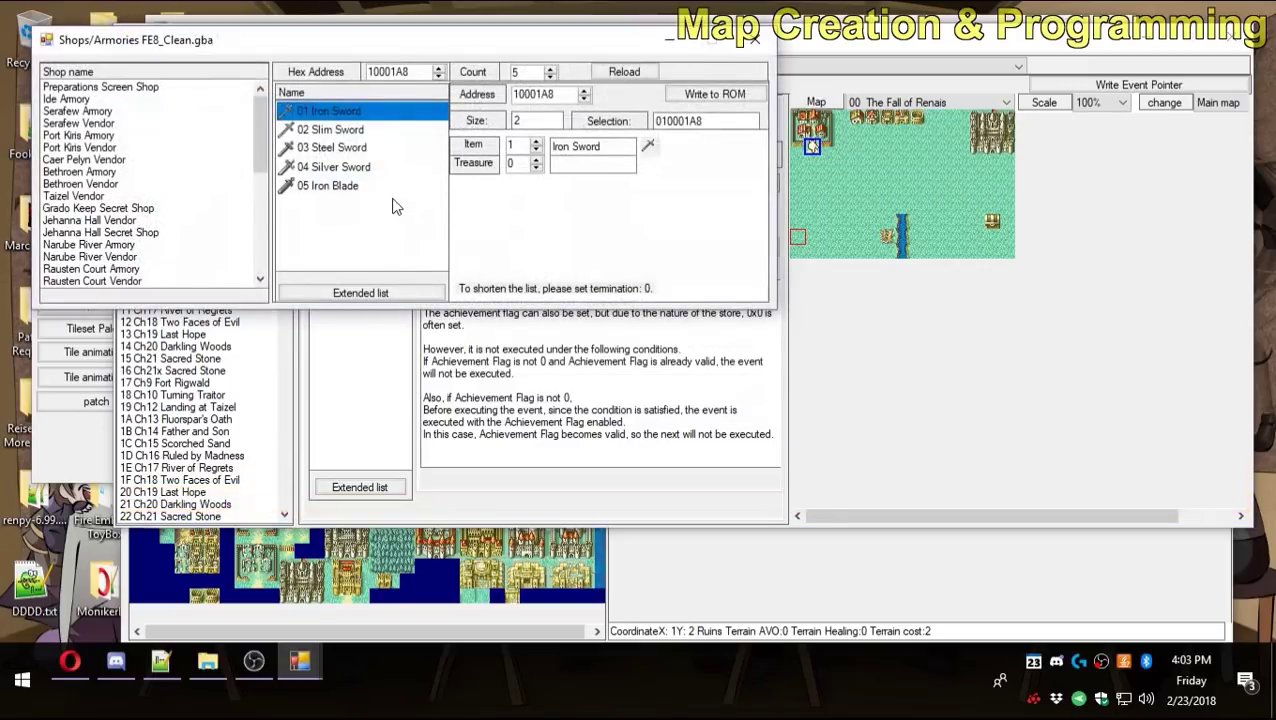
Look through the shop names and the new shop's data address, and close the shop editor.
scroll(193, 230, "down", 2)
scroll(255, 226, "down", 7)
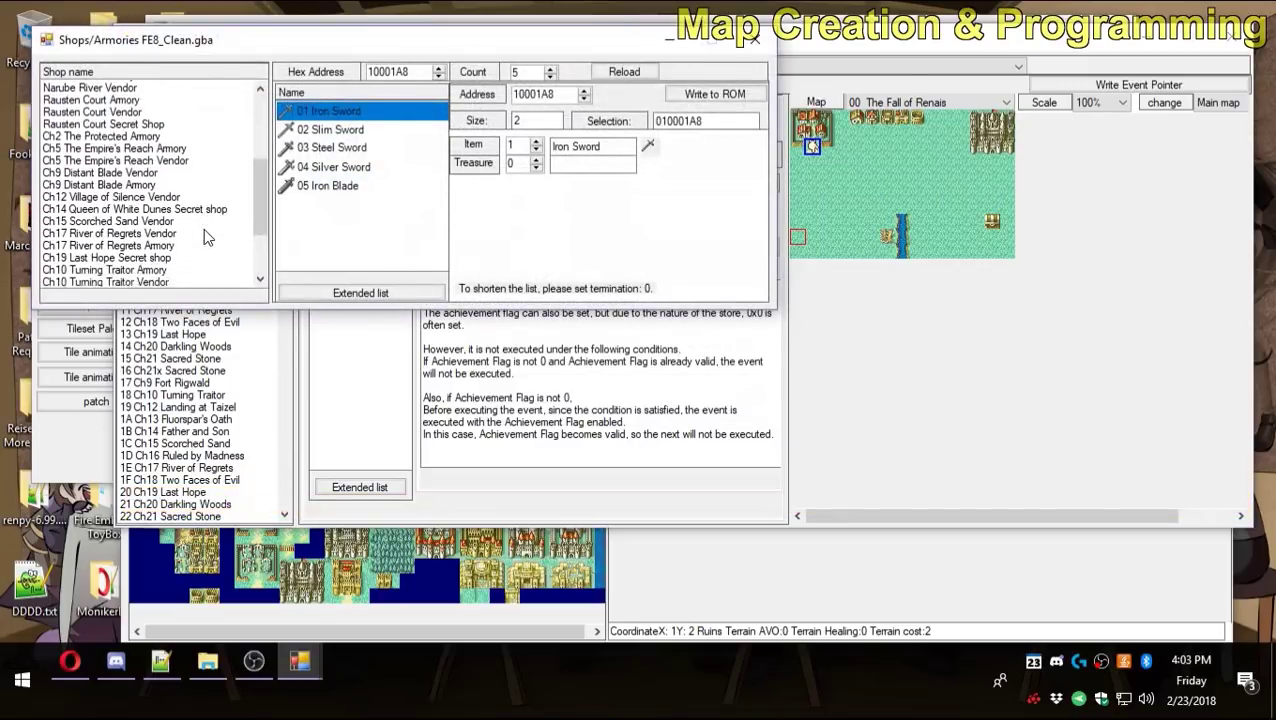
left_click_drag(255, 226, 249, 92)
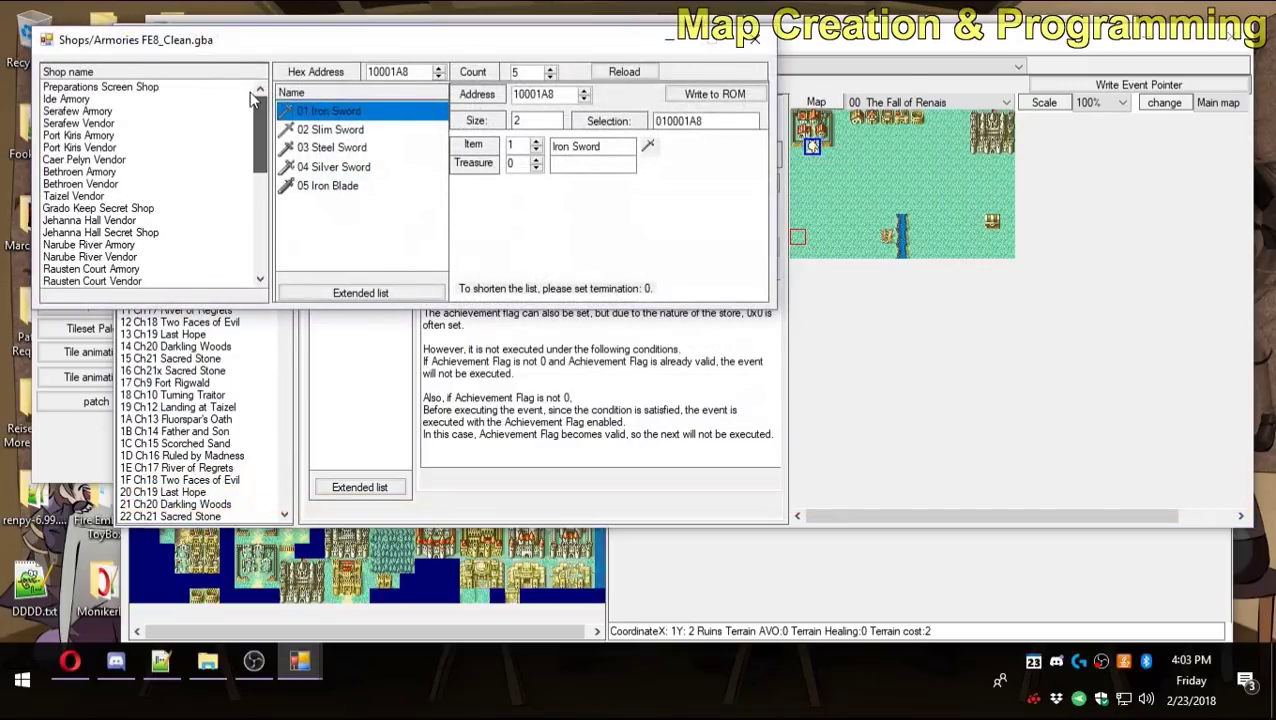
left_click_drag(515, 50, 678, 257)
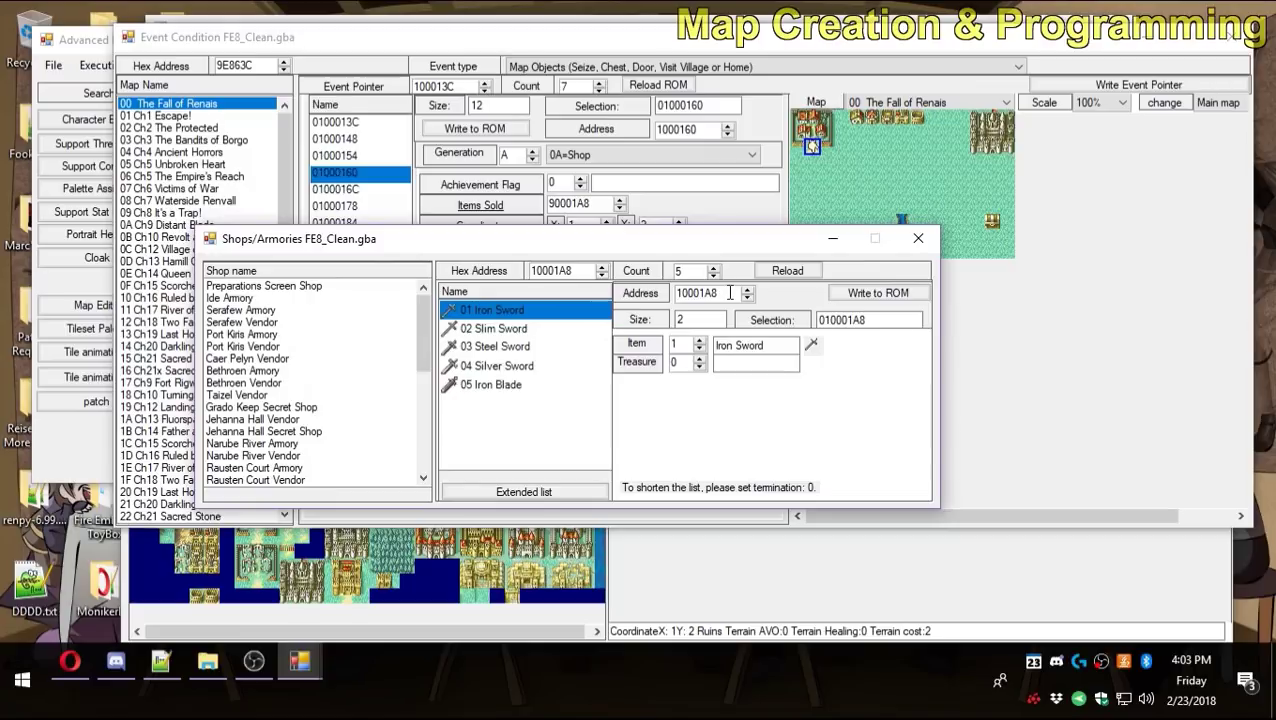
left_click_drag(720, 292, 643, 293)
left_click_drag(715, 251, 705, 338)
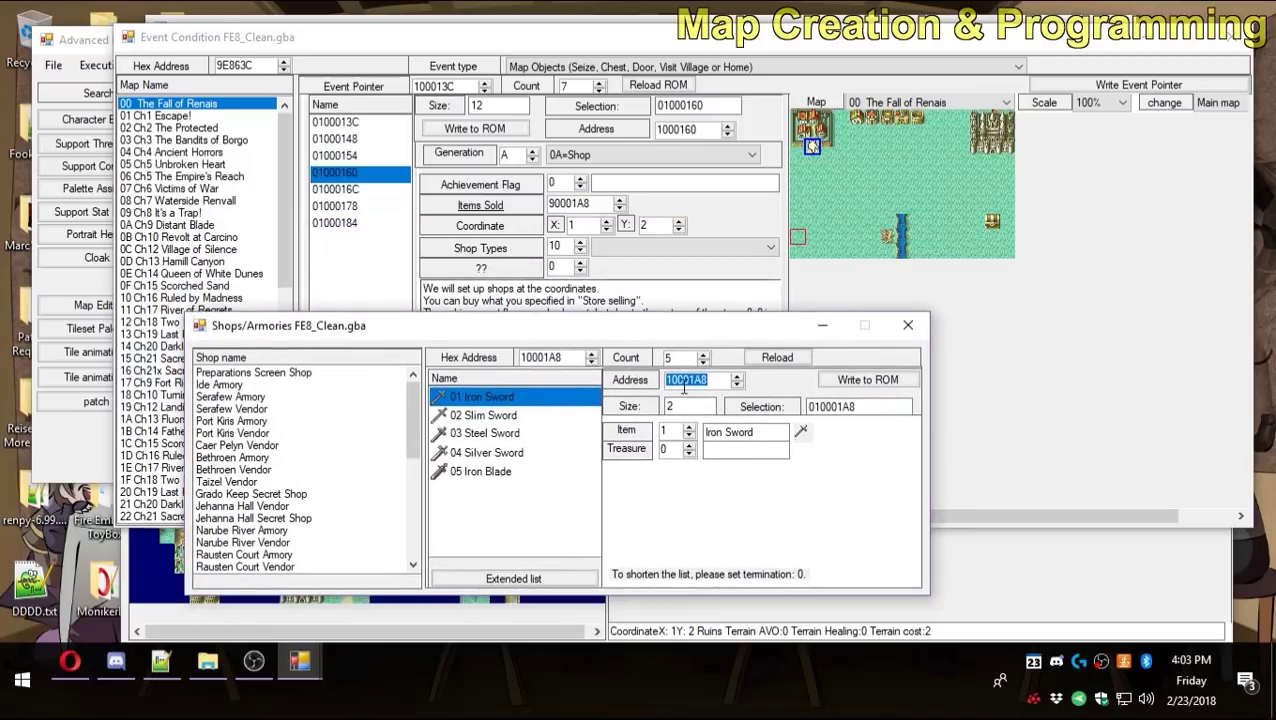
left_click(918, 333)
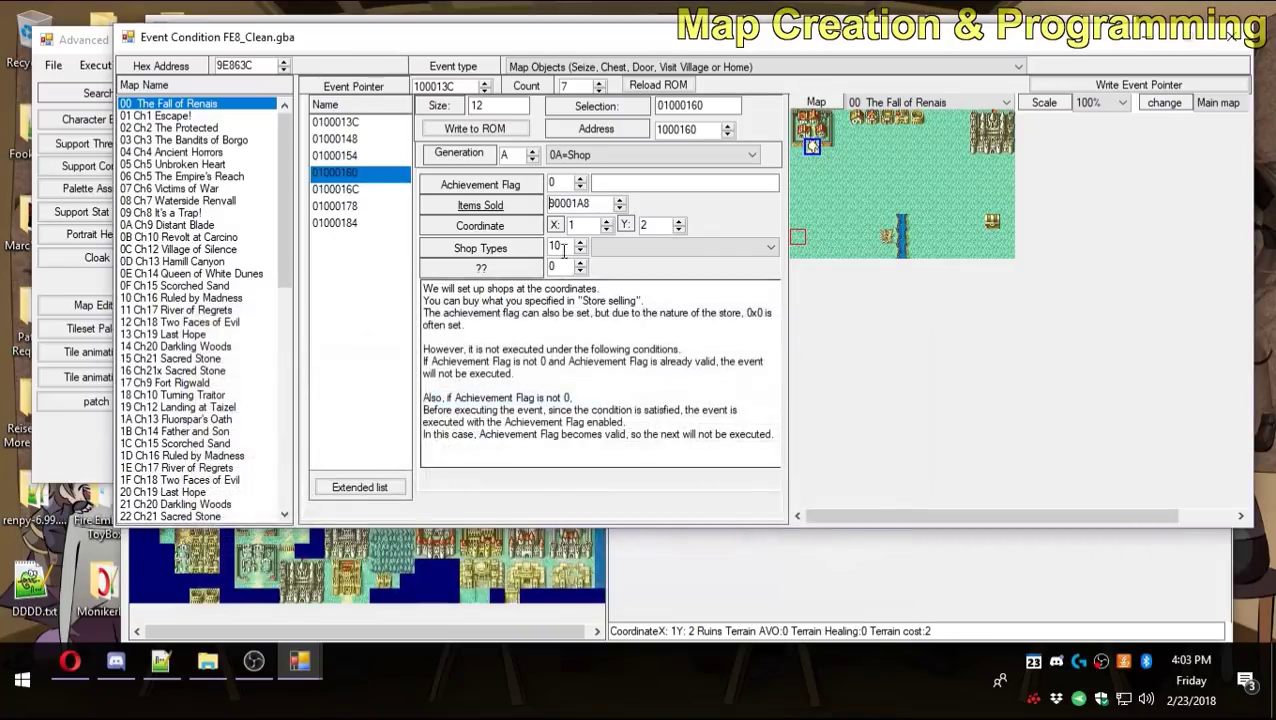
Shorten the new shop's item list by setting the Silver Sword entry to item 0, write it to the ROM, and check the reopened list.
left_click(480, 205)
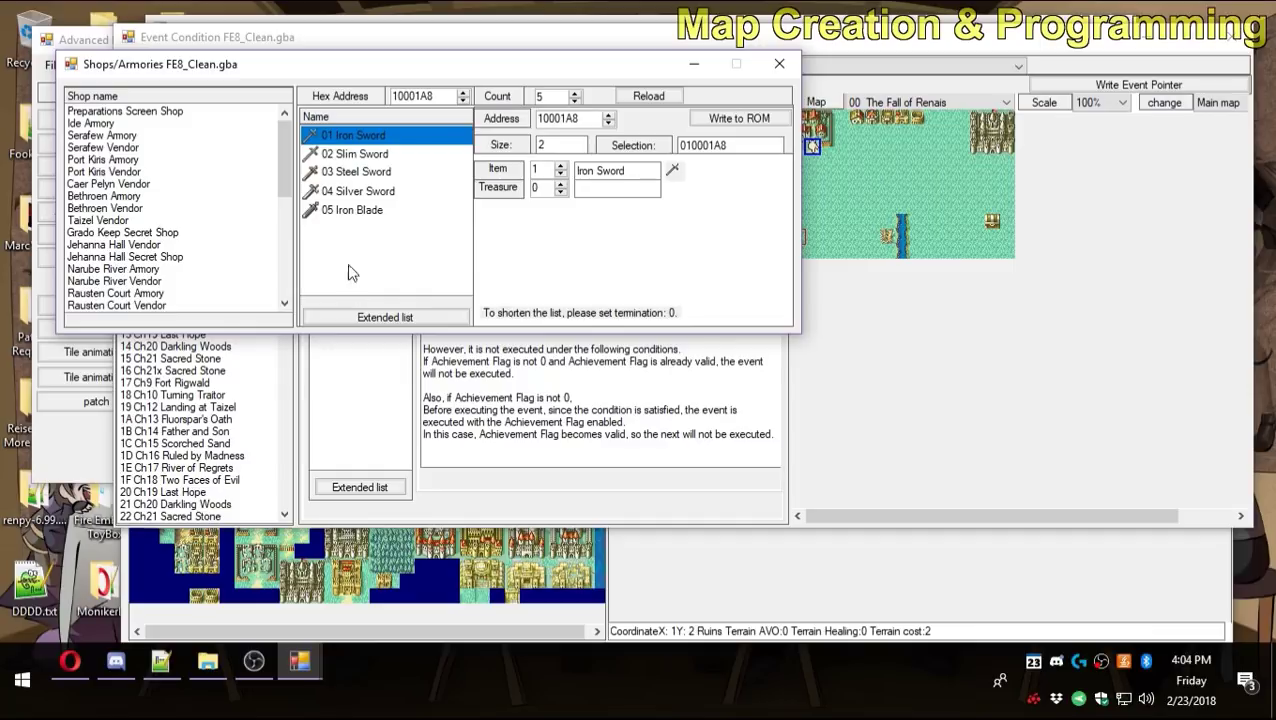
left_click(362, 195)
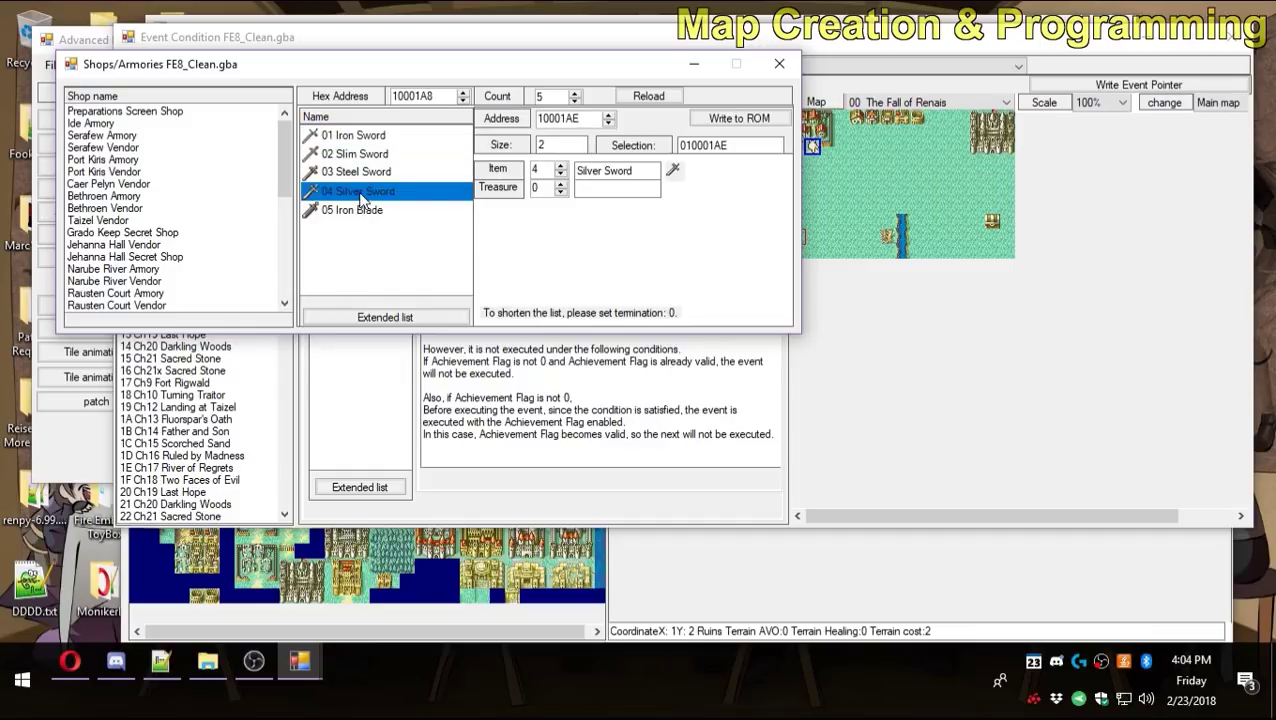
left_click(549, 170)
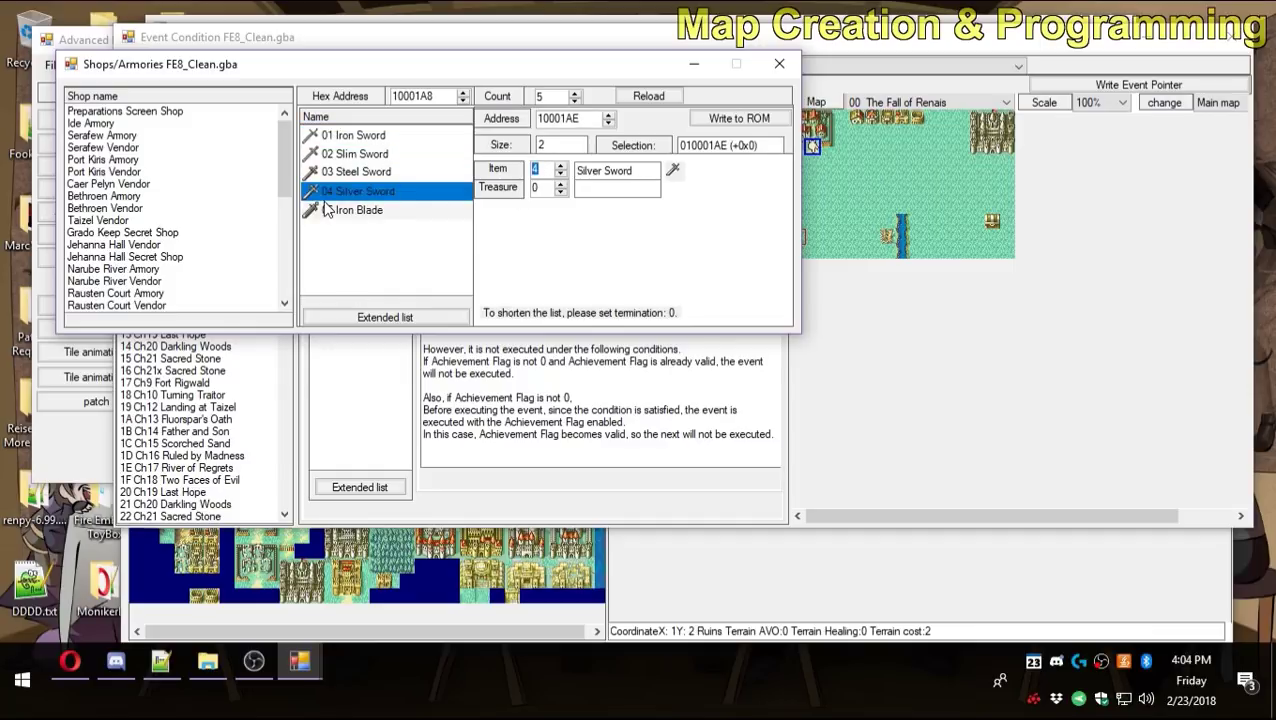
type("0")
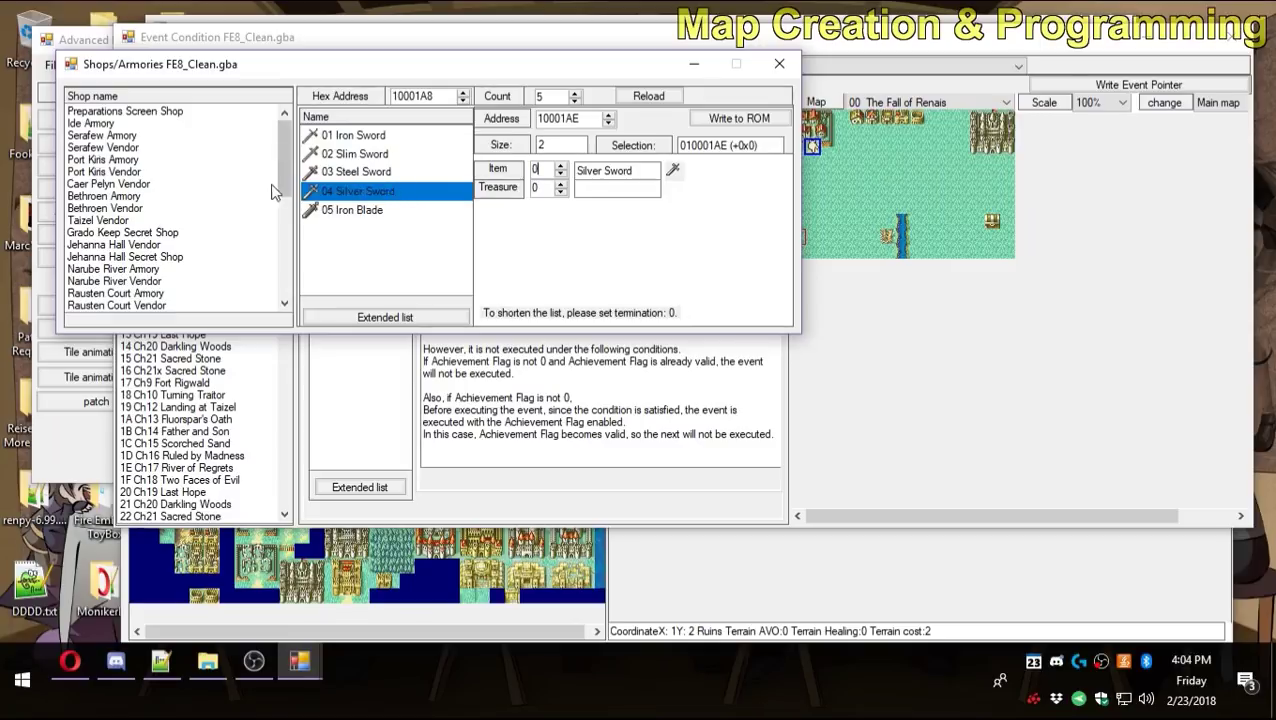
left_click(408, 176)
left_click(389, 193)
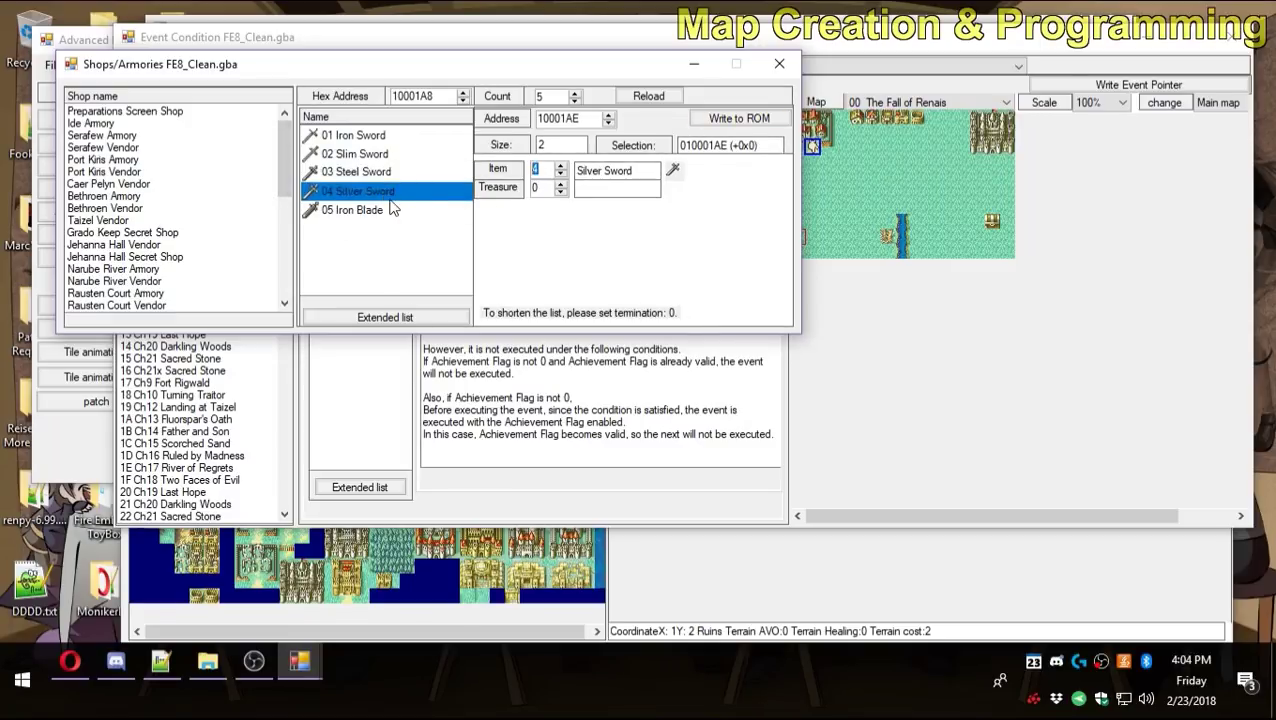
left_click(739, 118)
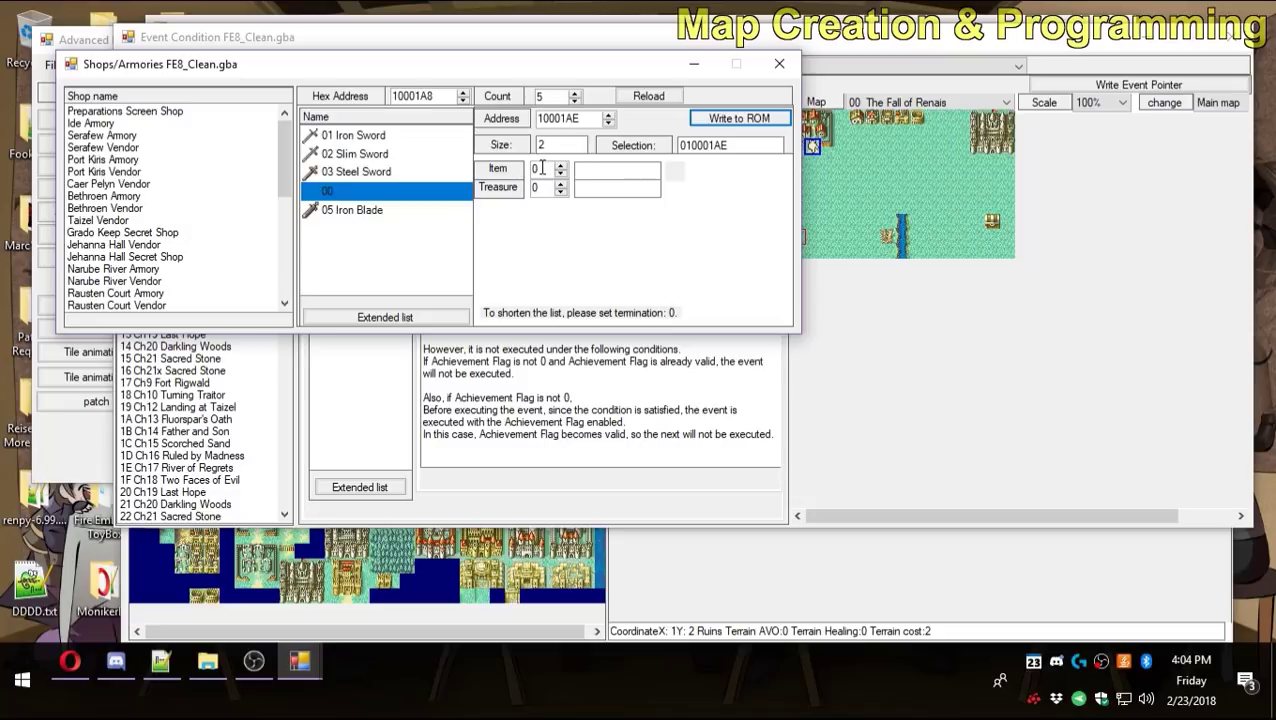
left_click(779, 63)
left_click(508, 205)
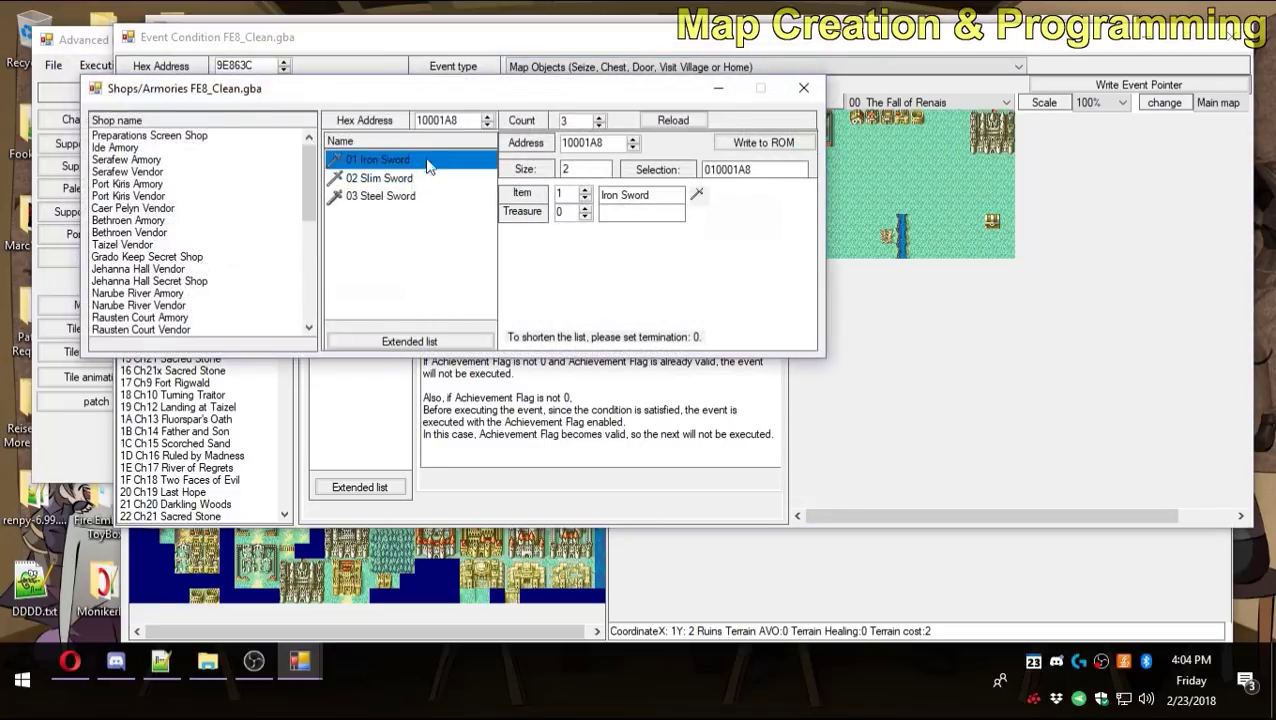
left_click(804, 90)
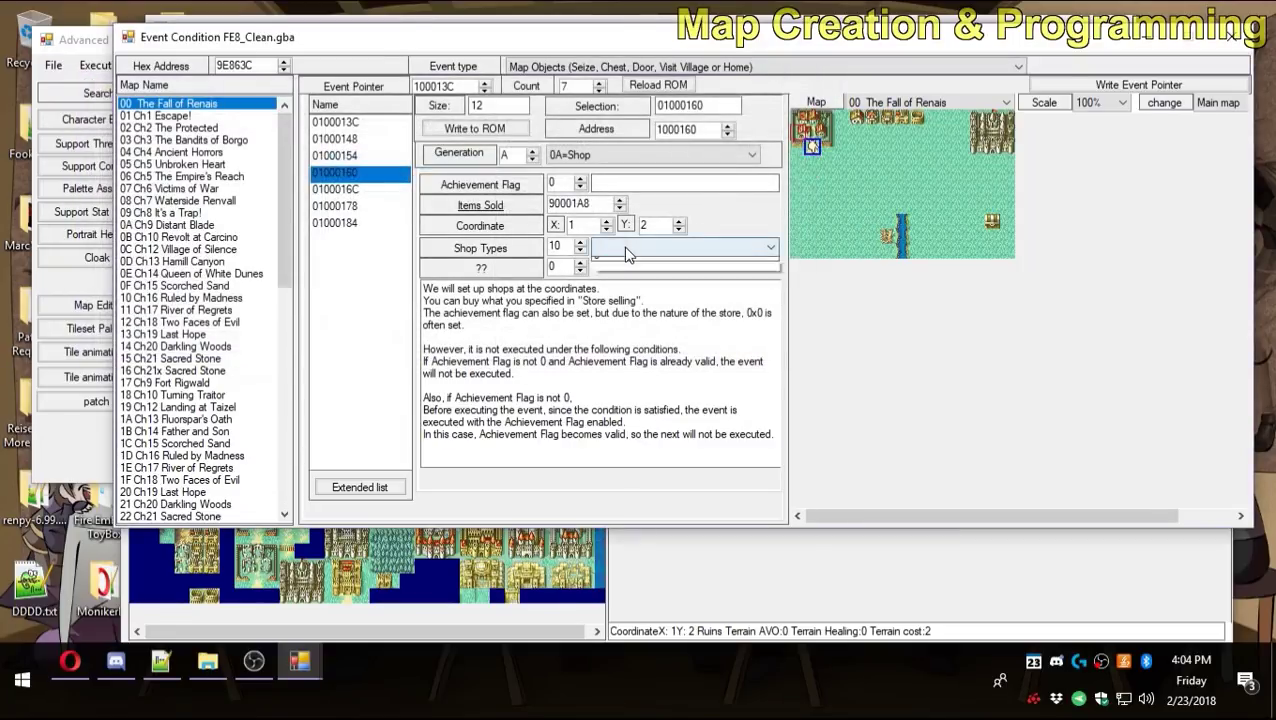
Set the shop type of event 01000160 to 17=Vendor and write it to the ROM.
left_click(627, 250)
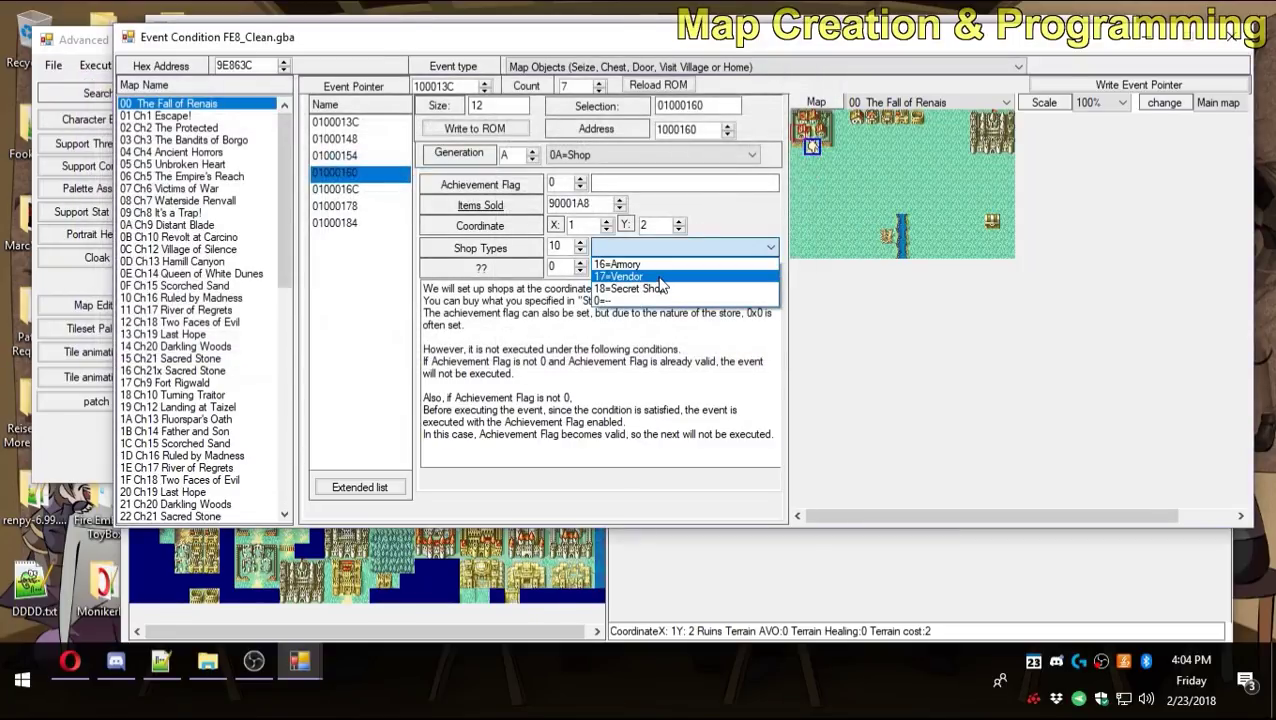
left_click(659, 278)
left_click(475, 128)
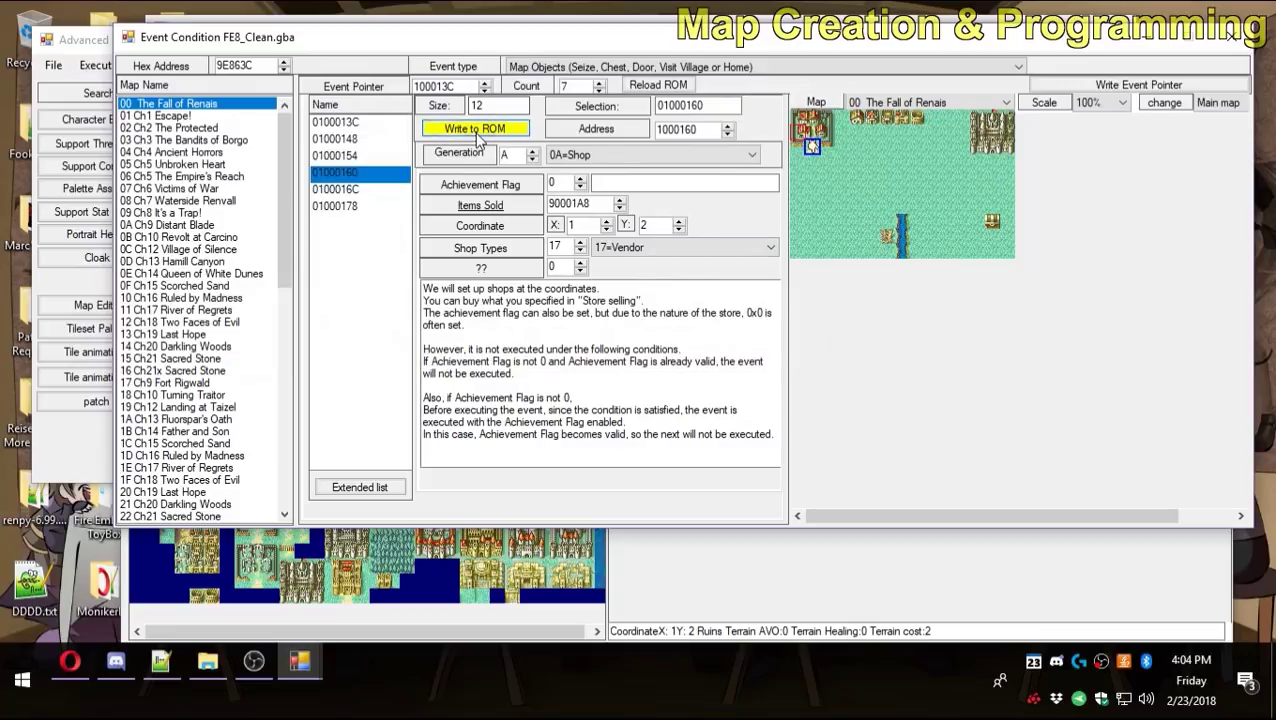
Open the Fall of Renais vendor's items, replace the Slim Sword with item 6A (Door Key), and write it to the ROM.
left_click(480, 205)
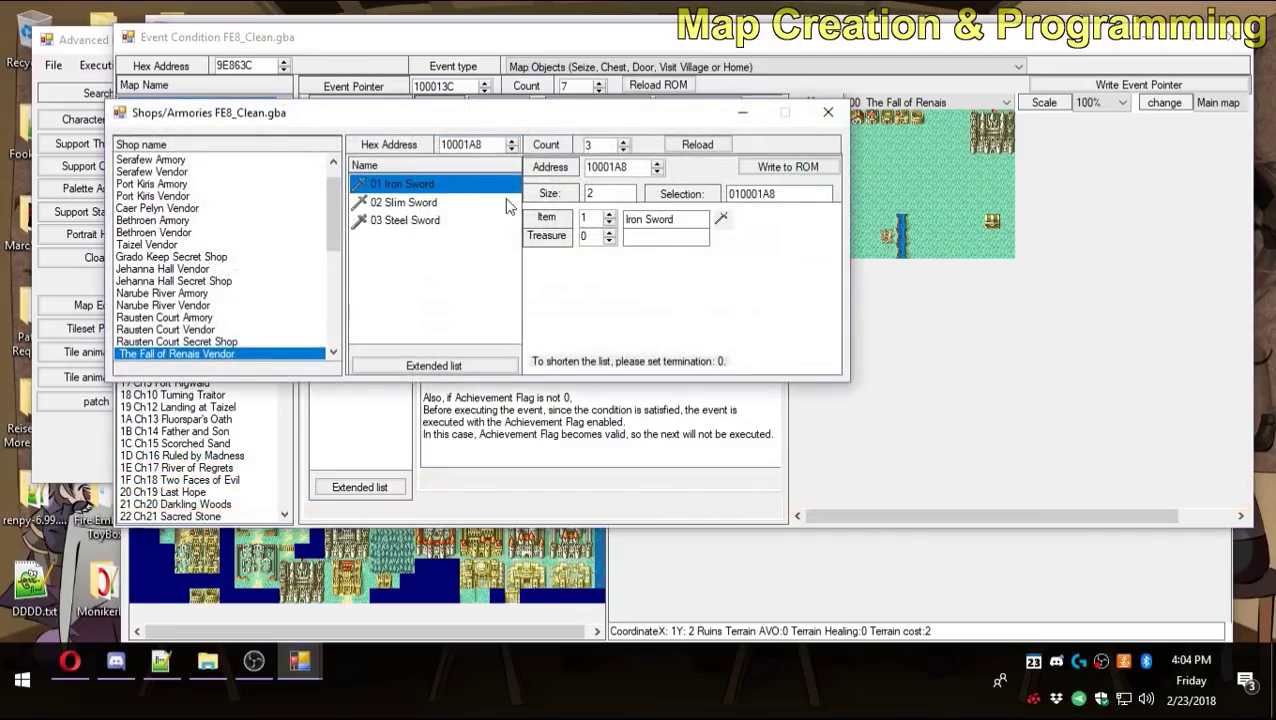
left_click(590, 218)
key("Return")
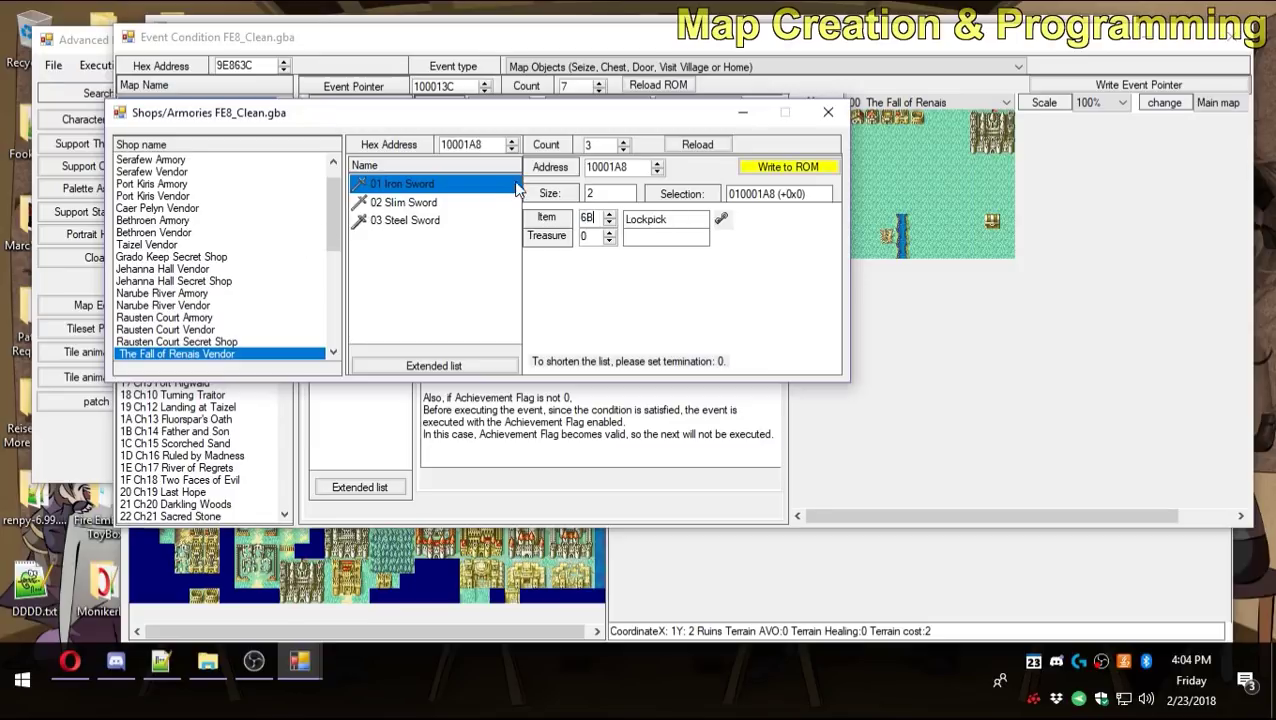
left_click(425, 202)
type("6A")
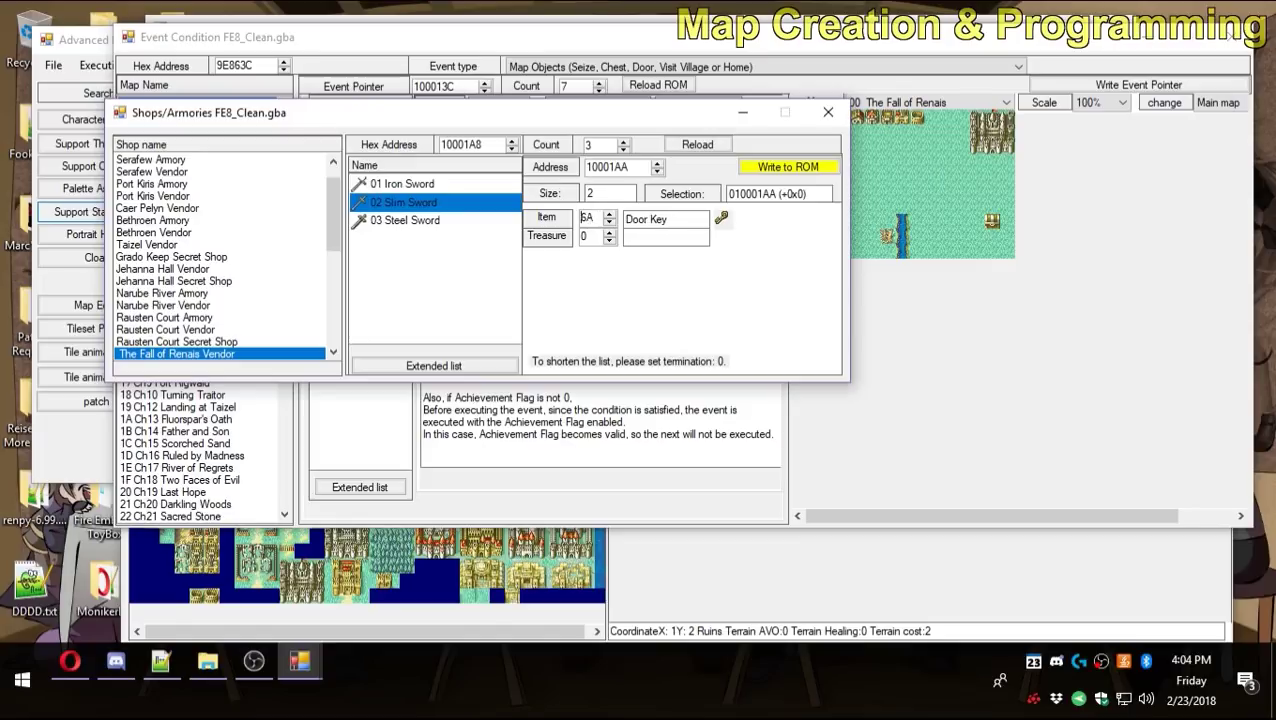
key("ctrl+w")
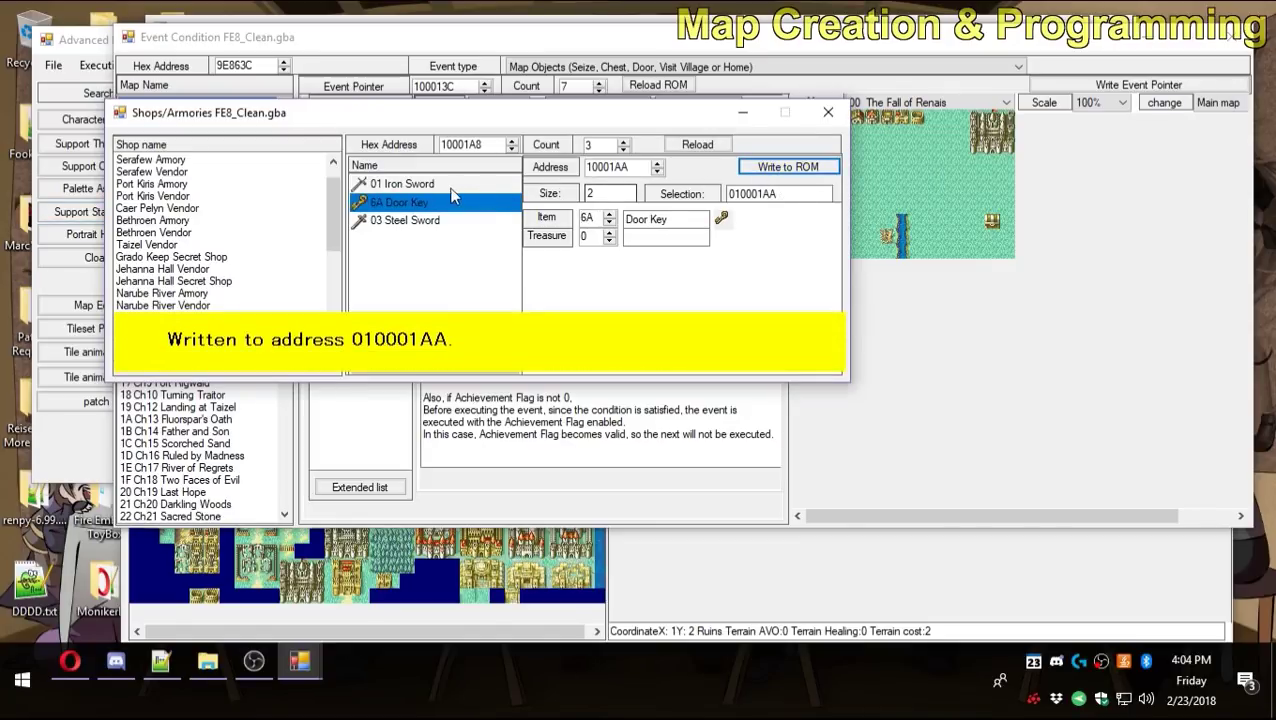
Replace the Iron Sword with 6B (Lockpick) and the Steel Sword with 6C (Vulnerary), write both to the ROM, and close the shop editor.
left_click(456, 187)
type("6B")
left_click(770, 167)
left_click(428, 222)
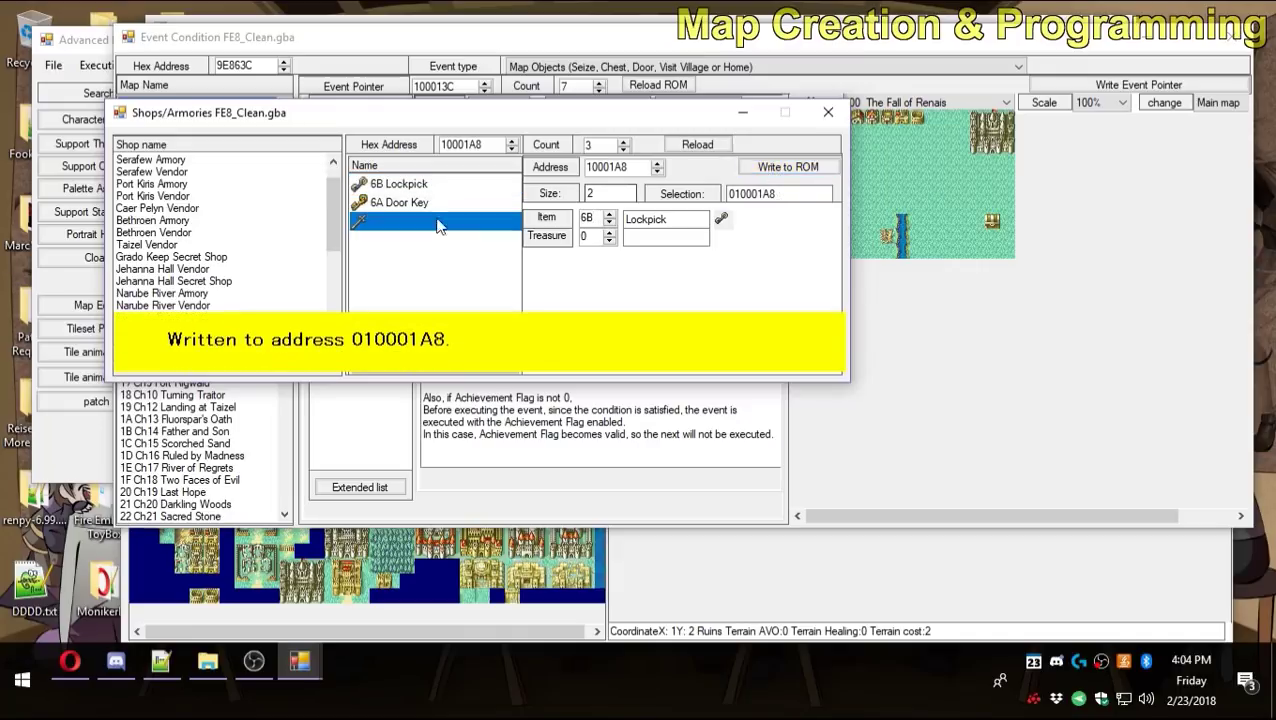
type("6C")
left_click(786, 162)
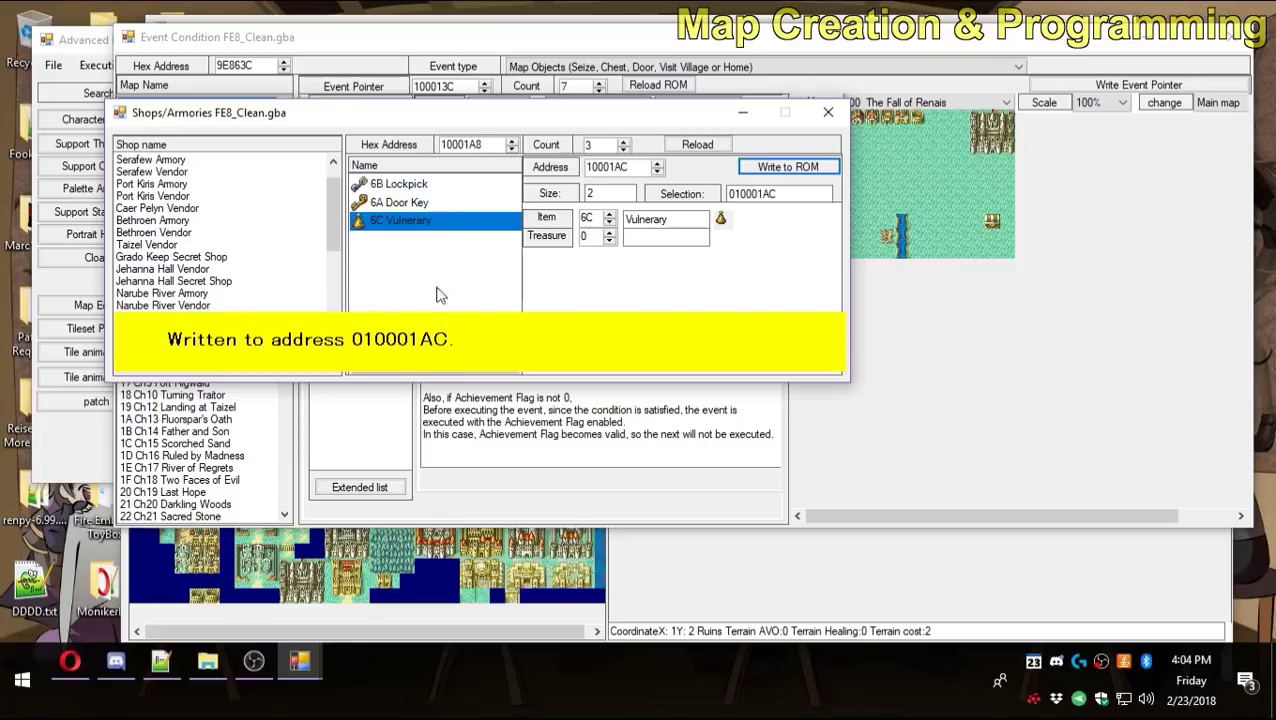
left_click(824, 111)
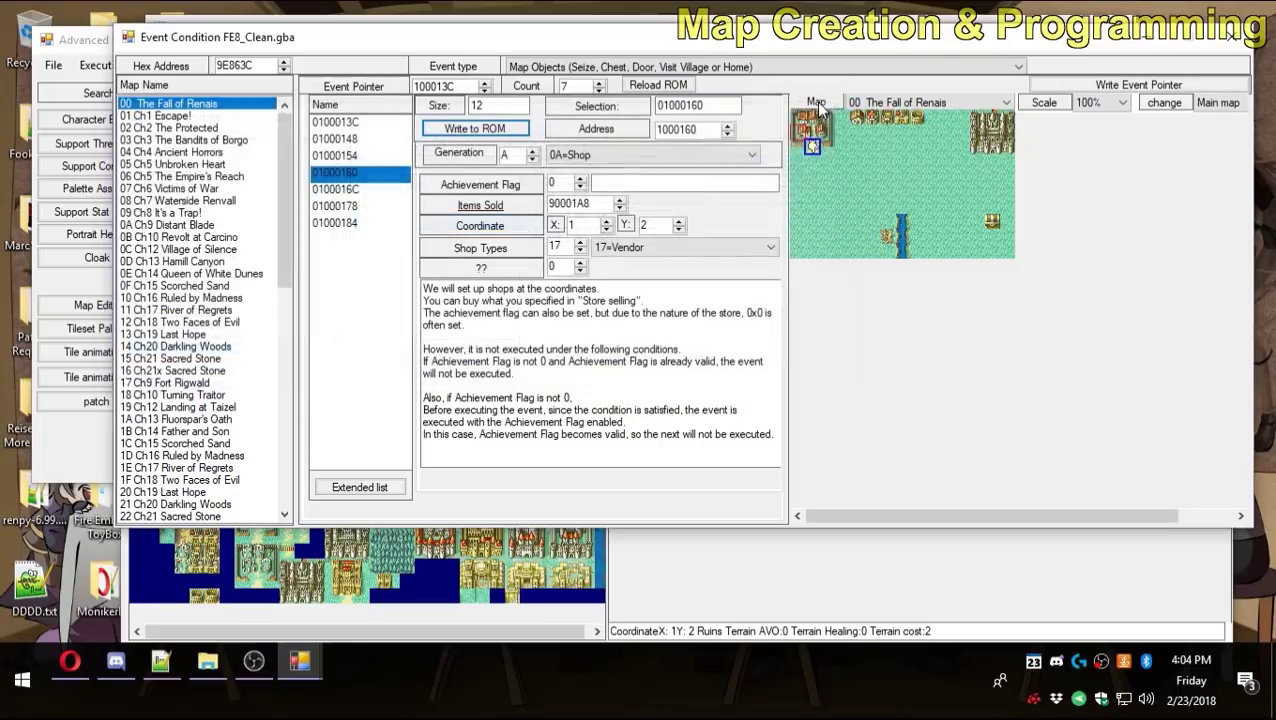
Set the coordinates of vendor event 01000160 to X 5, Y 0 and write it to the ROM.
double_click(590, 225)
type("5")
key("Tab")
type("0")
left_click(474, 128)
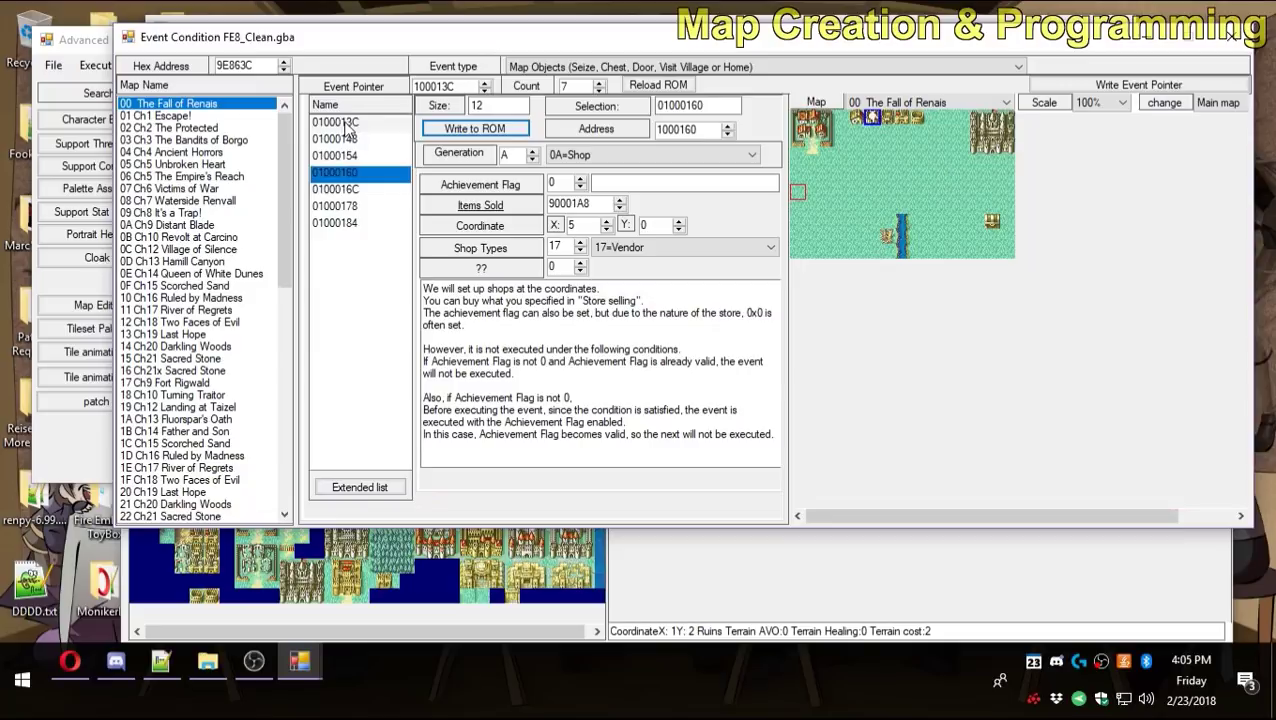
Turn event 0100016C into a 0A=Shop event of type 16=Armory at X 6, Y 0.
left_click(345, 124)
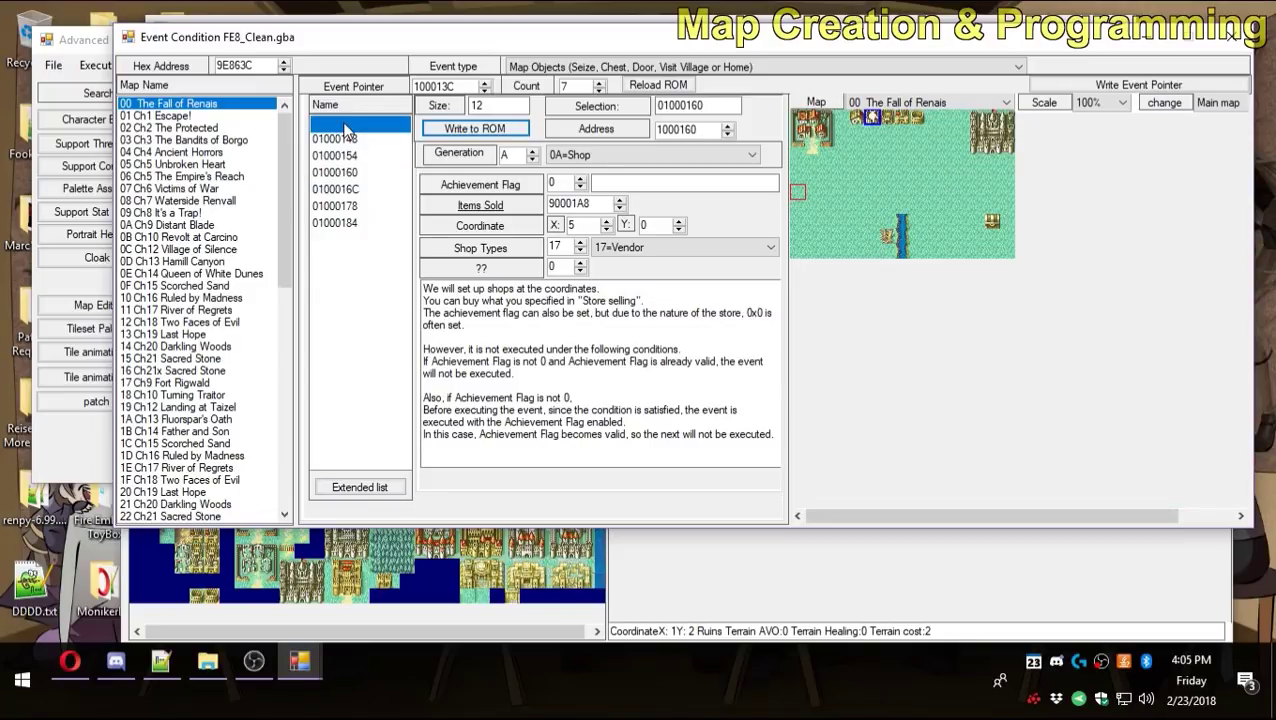
left_click(360, 192)
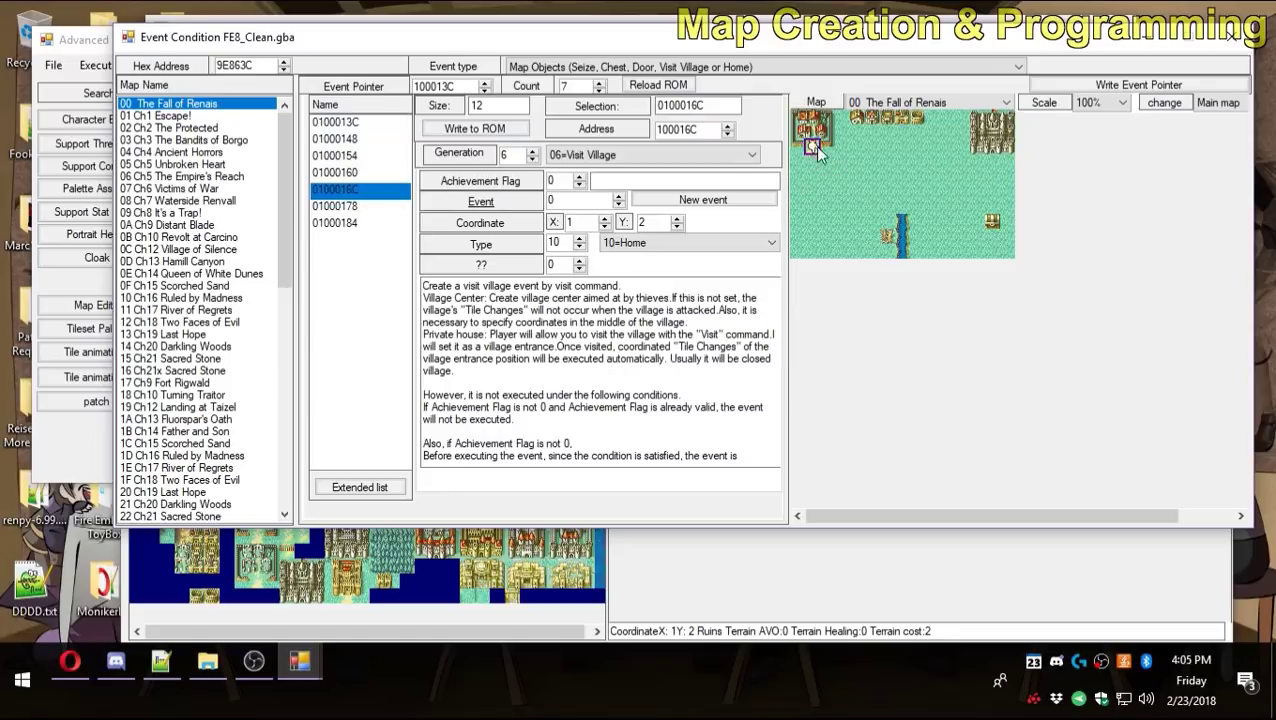
left_click(366, 174)
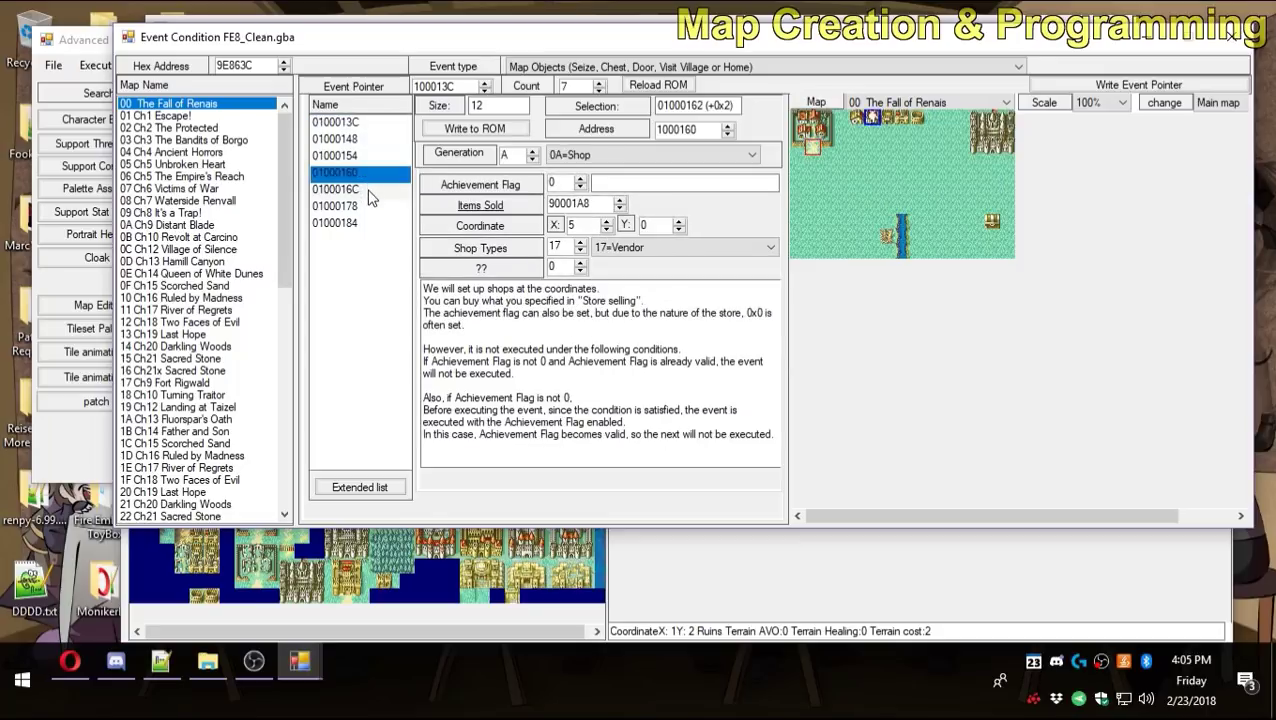
left_click(366, 189)
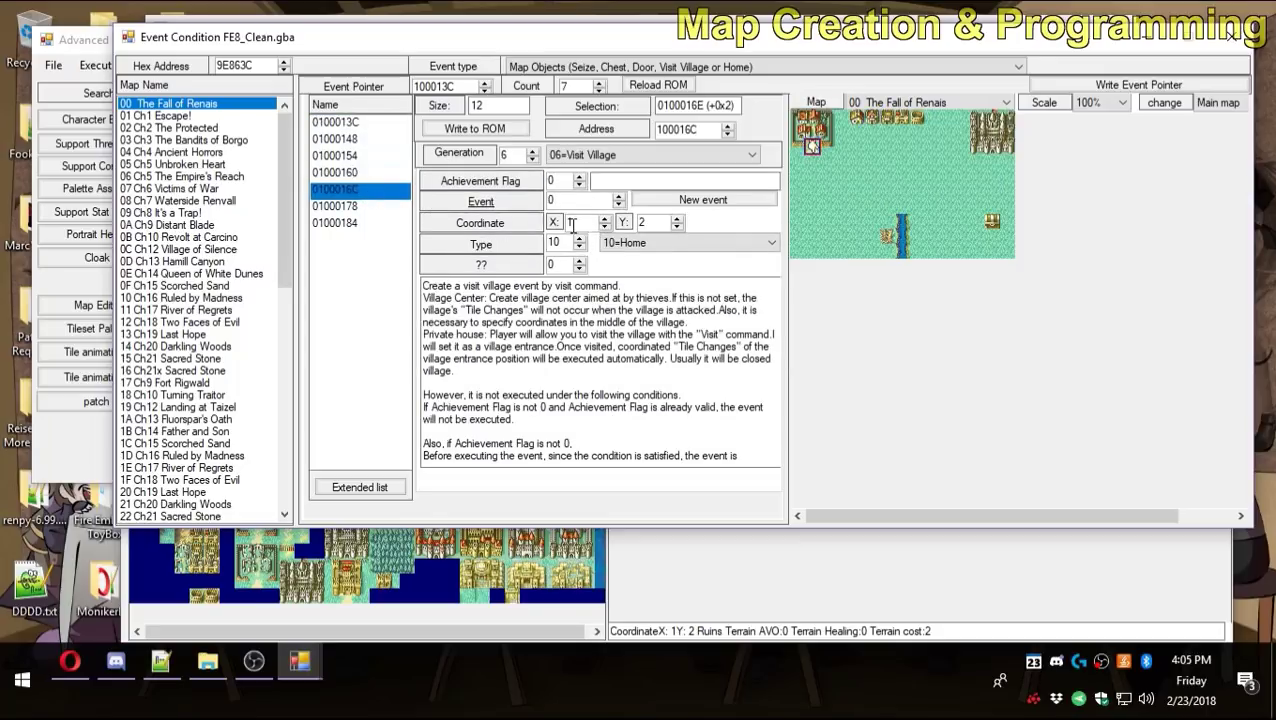
left_click(614, 157)
left_click(572, 232)
left_click(668, 247)
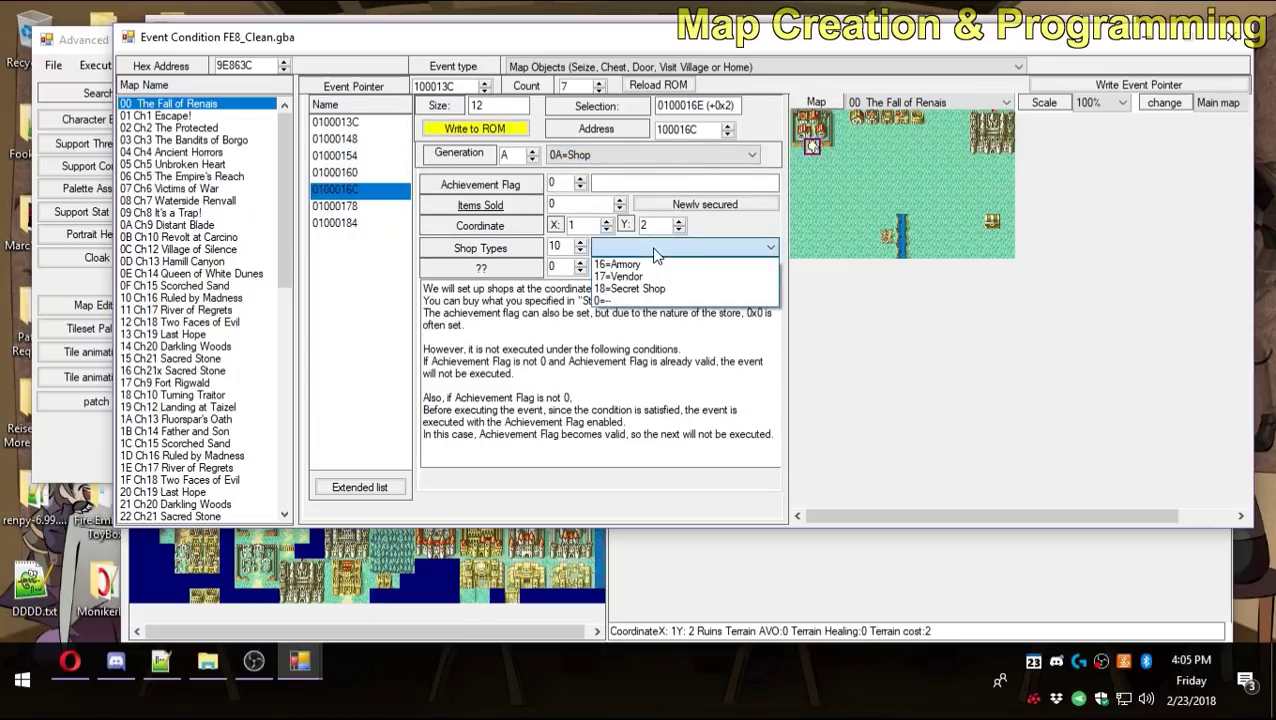
left_click(645, 259)
Allocate a new item list for the armory event 0100016C, check its items in the shop editor, and close the editor.
left_click(566, 204)
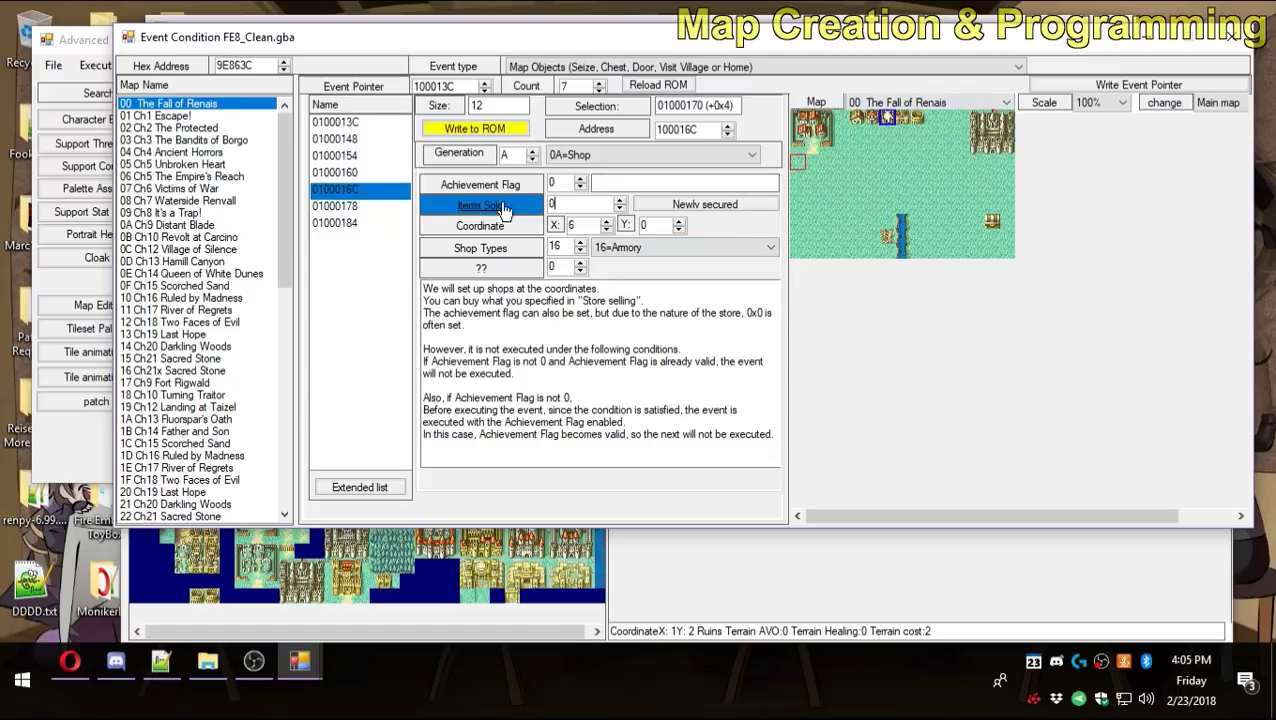
left_click(690, 205)
left_click(620, 396)
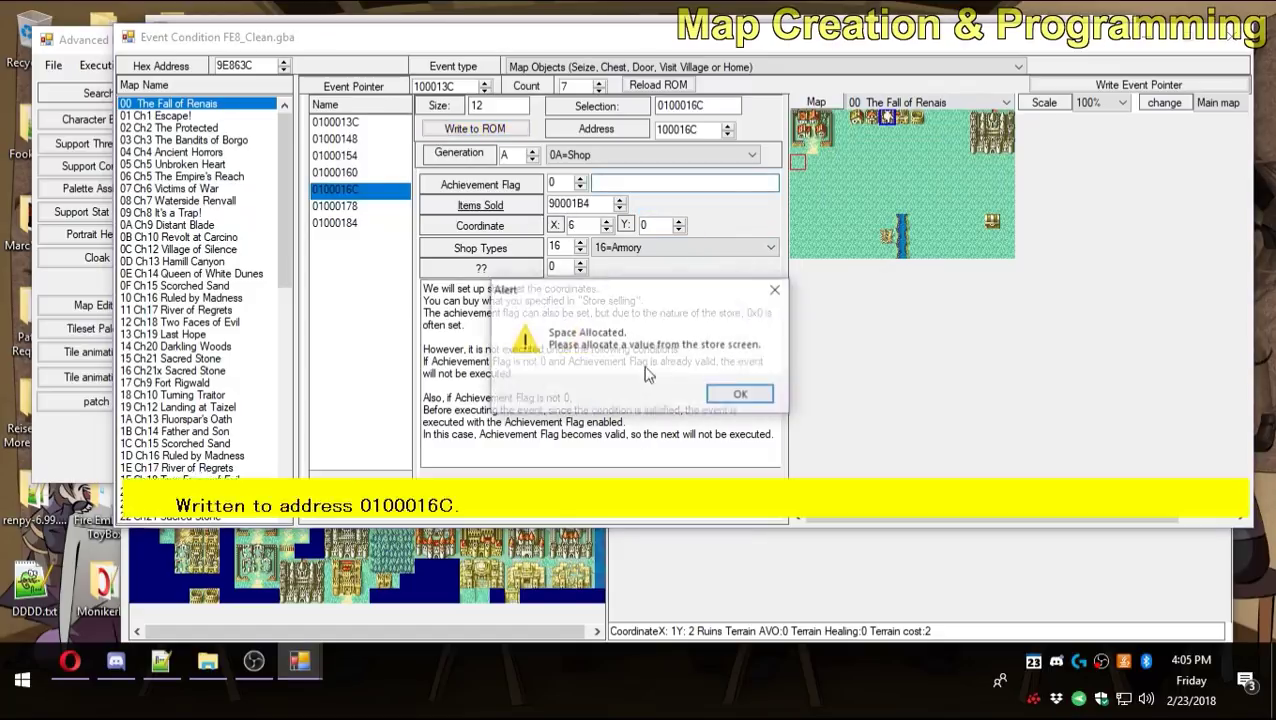
left_click(735, 396)
left_click(500, 206)
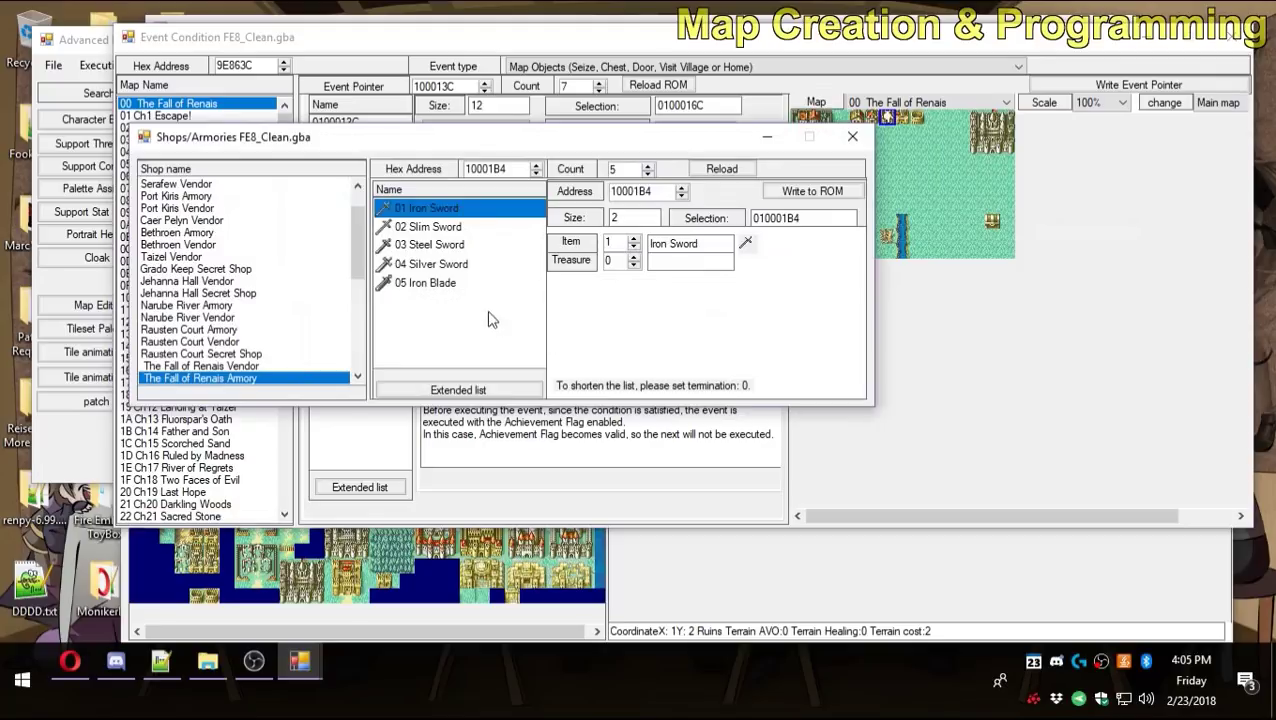
left_click(852, 136)
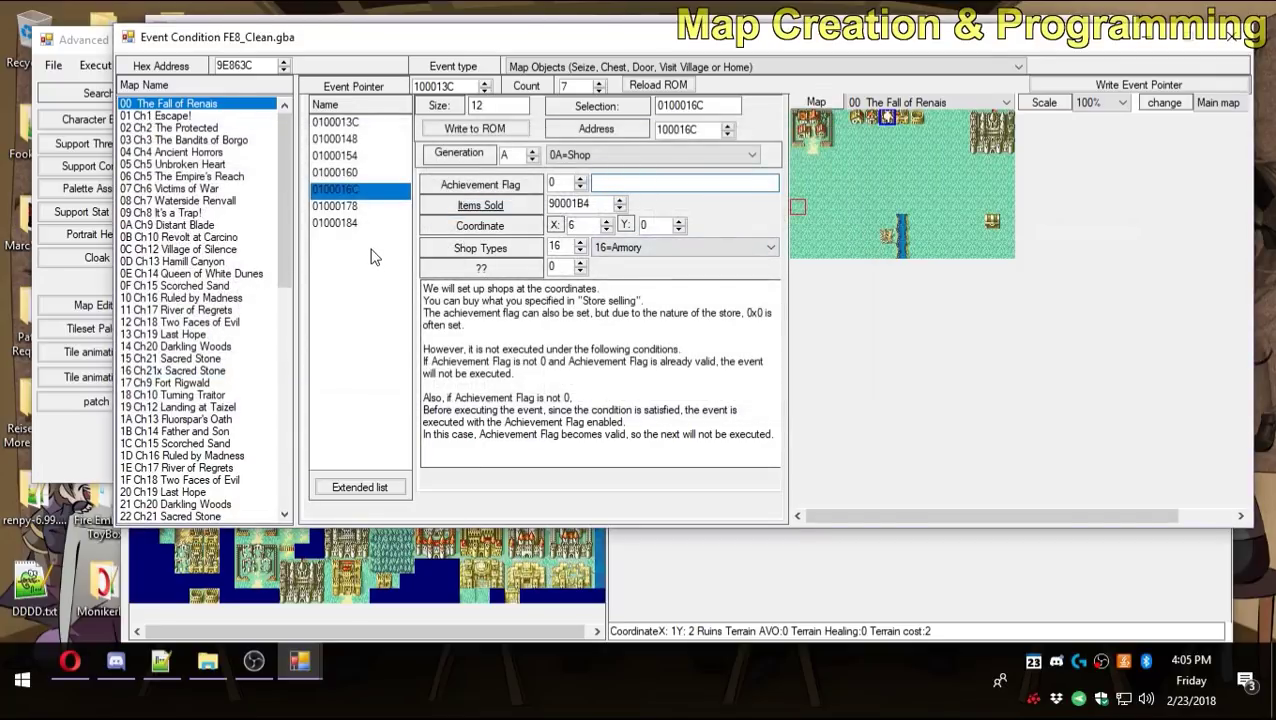
Turn event 01000178 into a 05=Seize or Visit Home event of type 11=Seize at X 13, Y 2, and write it to the ROM.
left_click(378, 208)
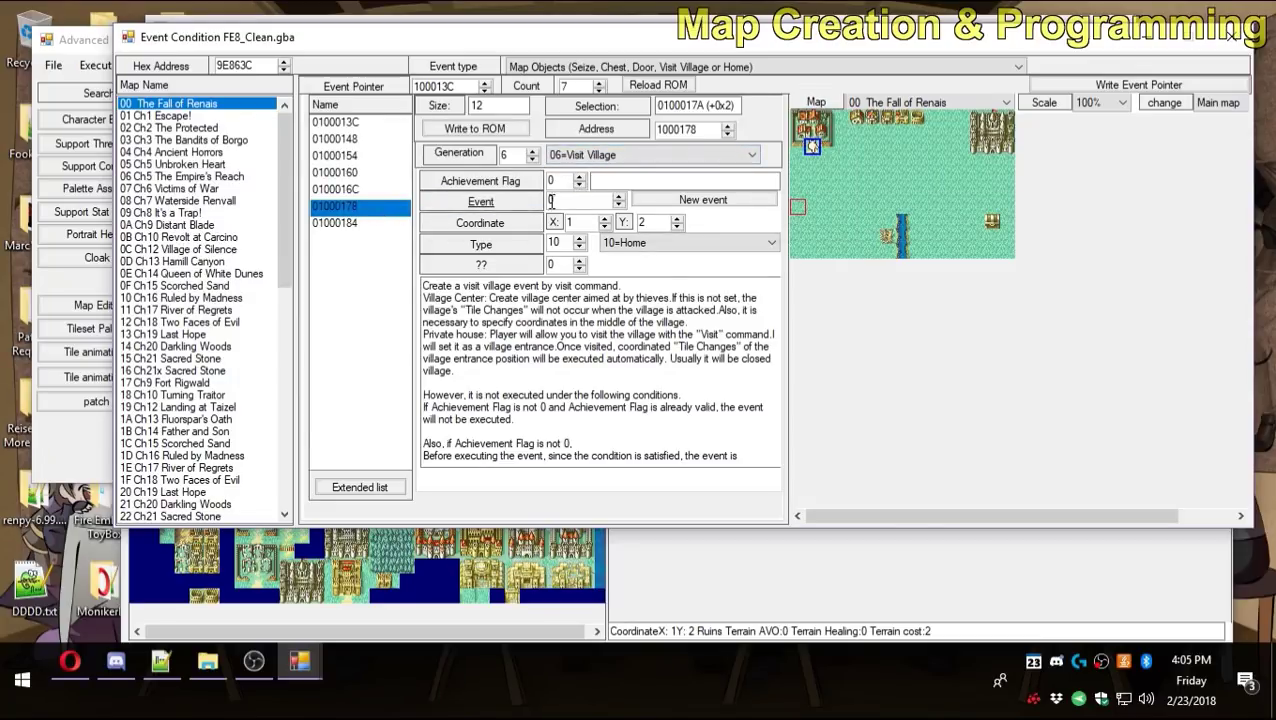
type("3")
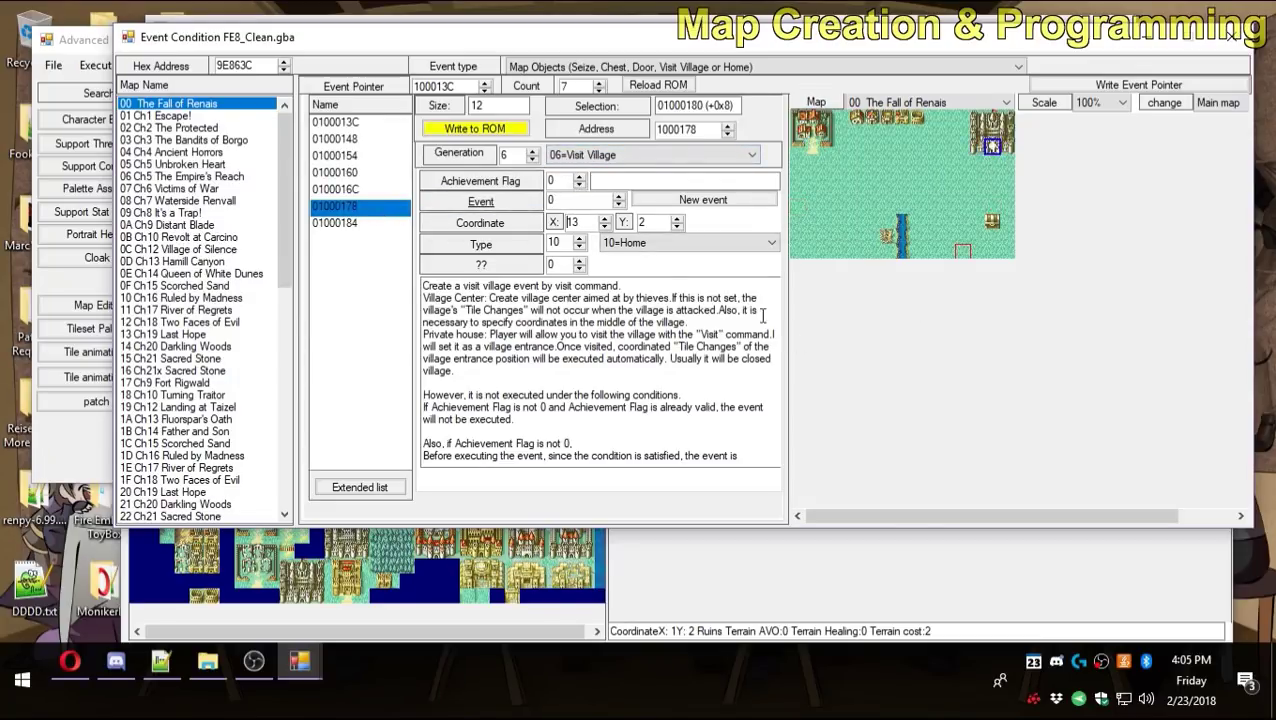
left_click(620, 155)
left_click(640, 169)
left_click(652, 246)
left_click(614, 263)
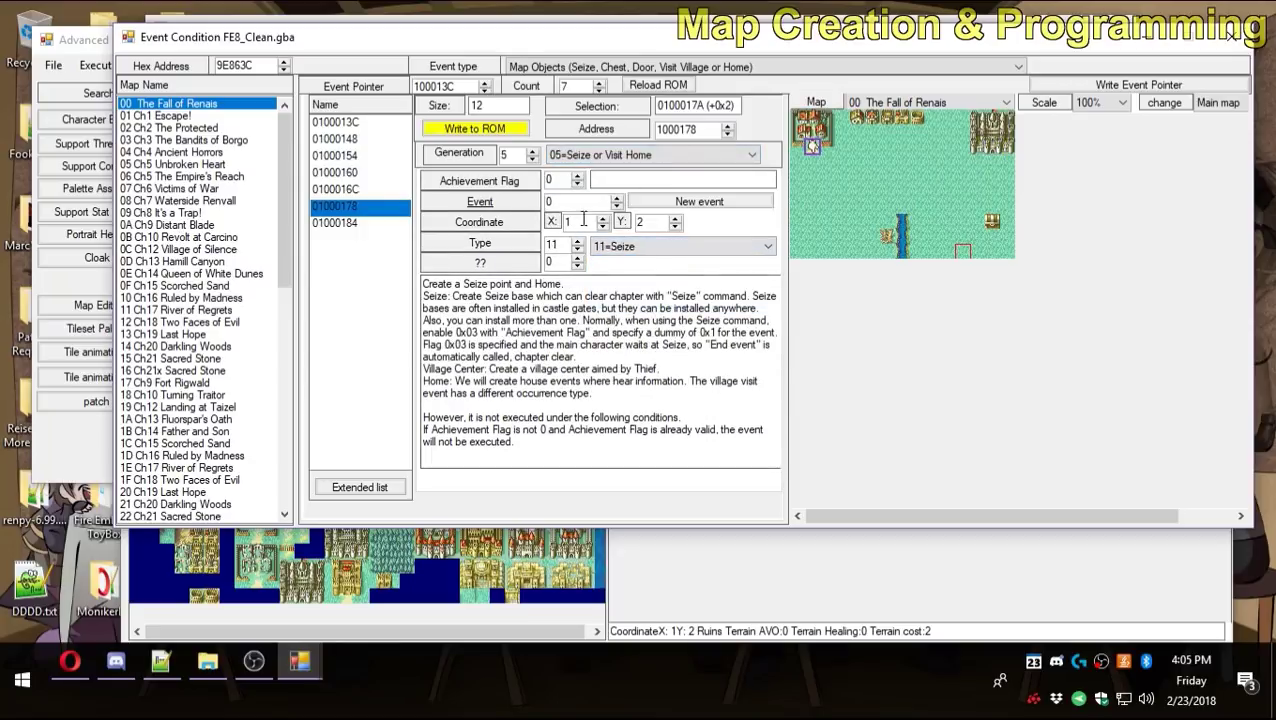
left_click(505, 131)
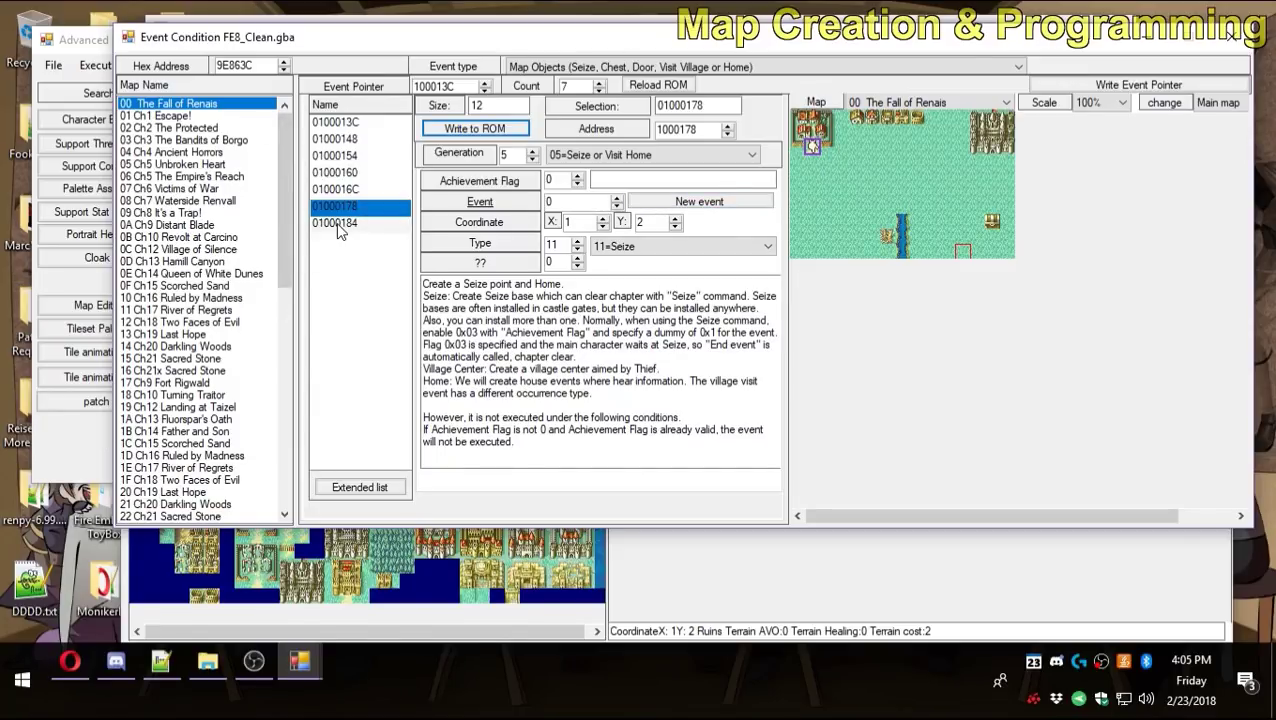
left_click(995, 155)
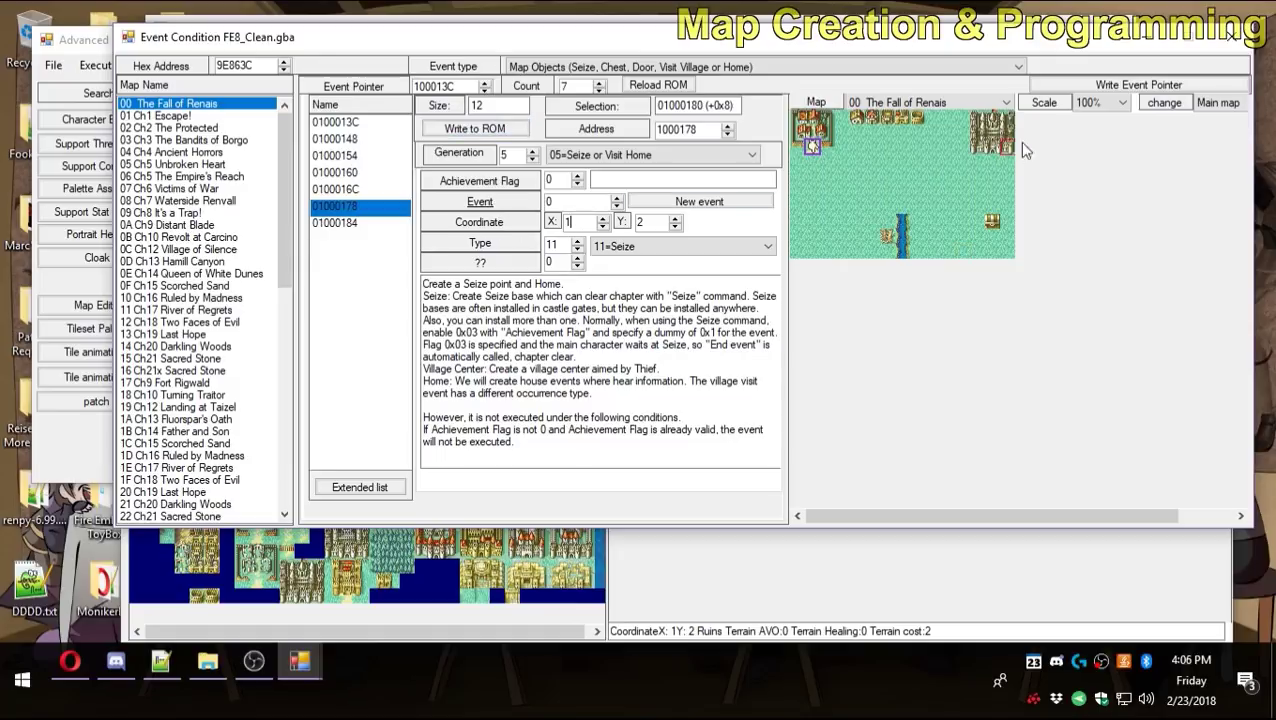
left_click(475, 128)
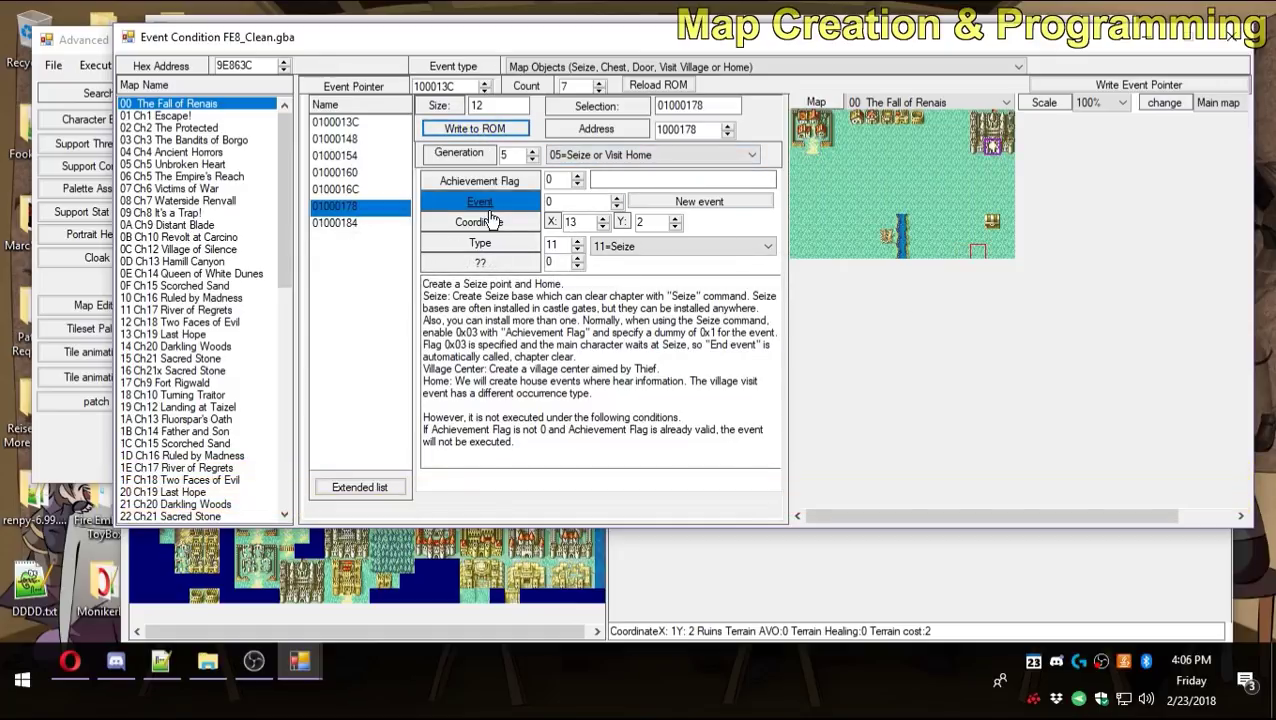
Allocate a new event for the seize point 01000178 and insert an extra Return line into its script.
left_click(565, 204)
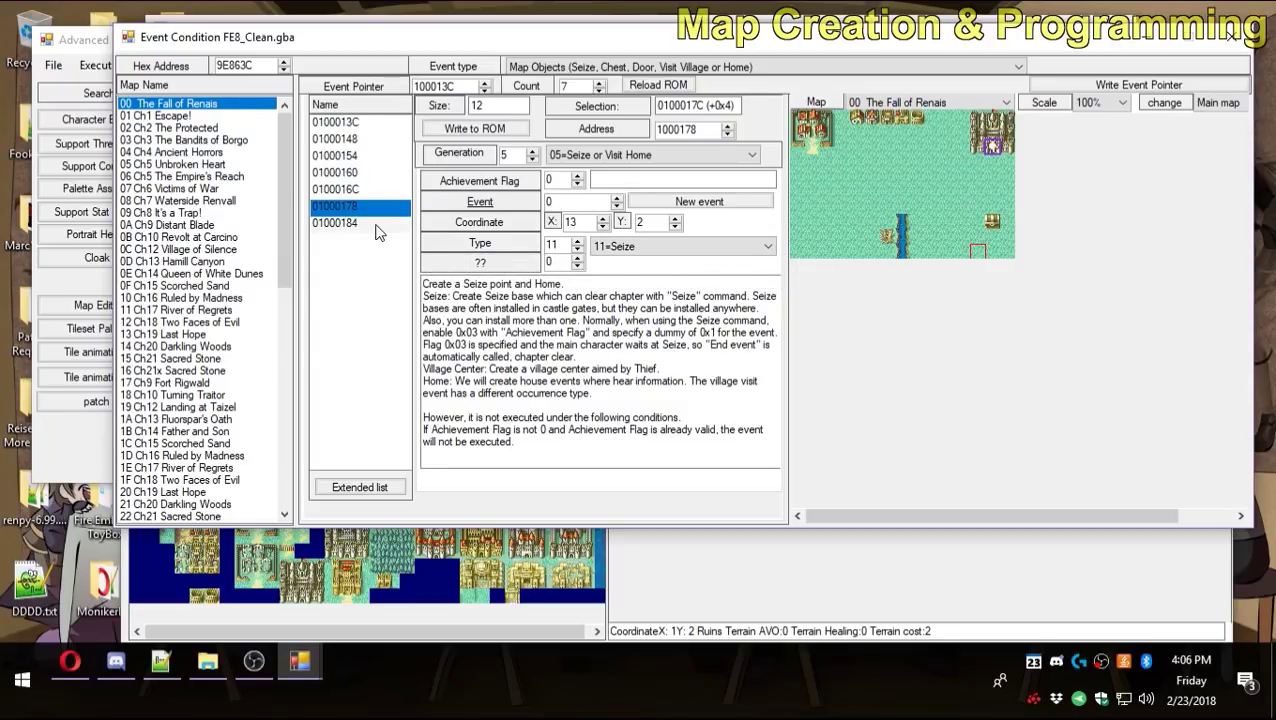
left_click(675, 201)
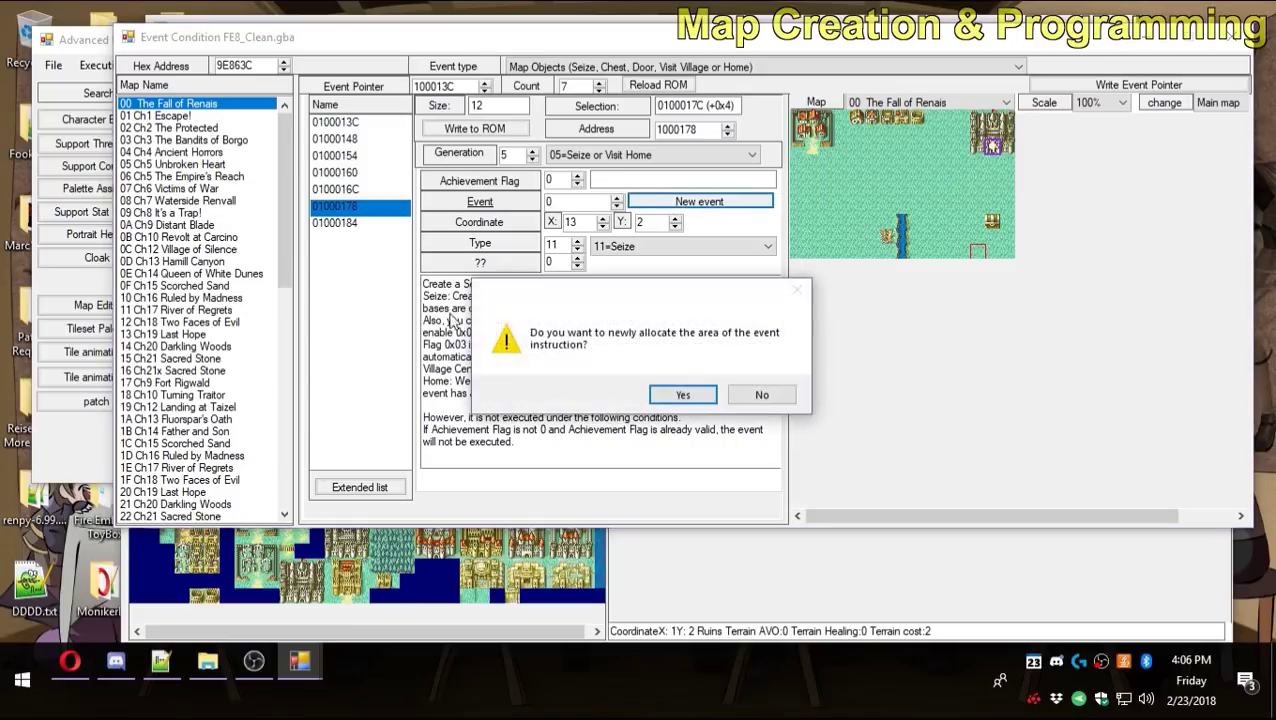
left_click(714, 397)
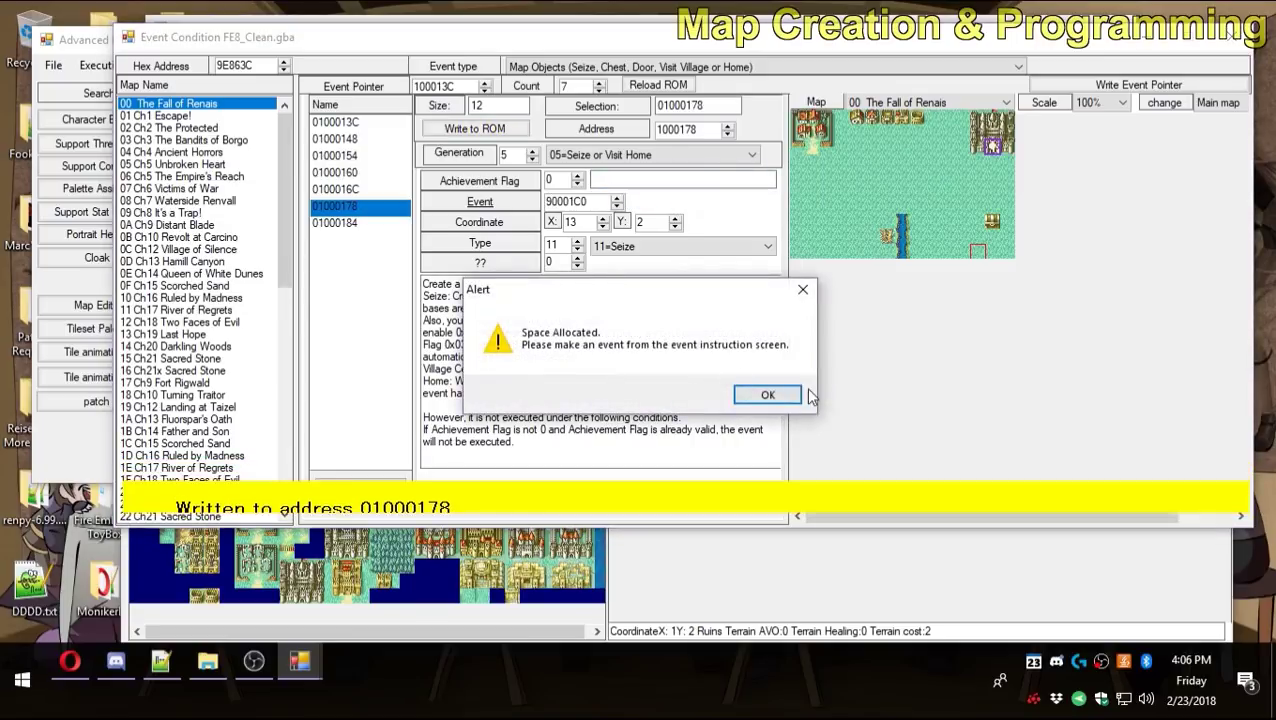
left_click(753, 398)
left_click(490, 205)
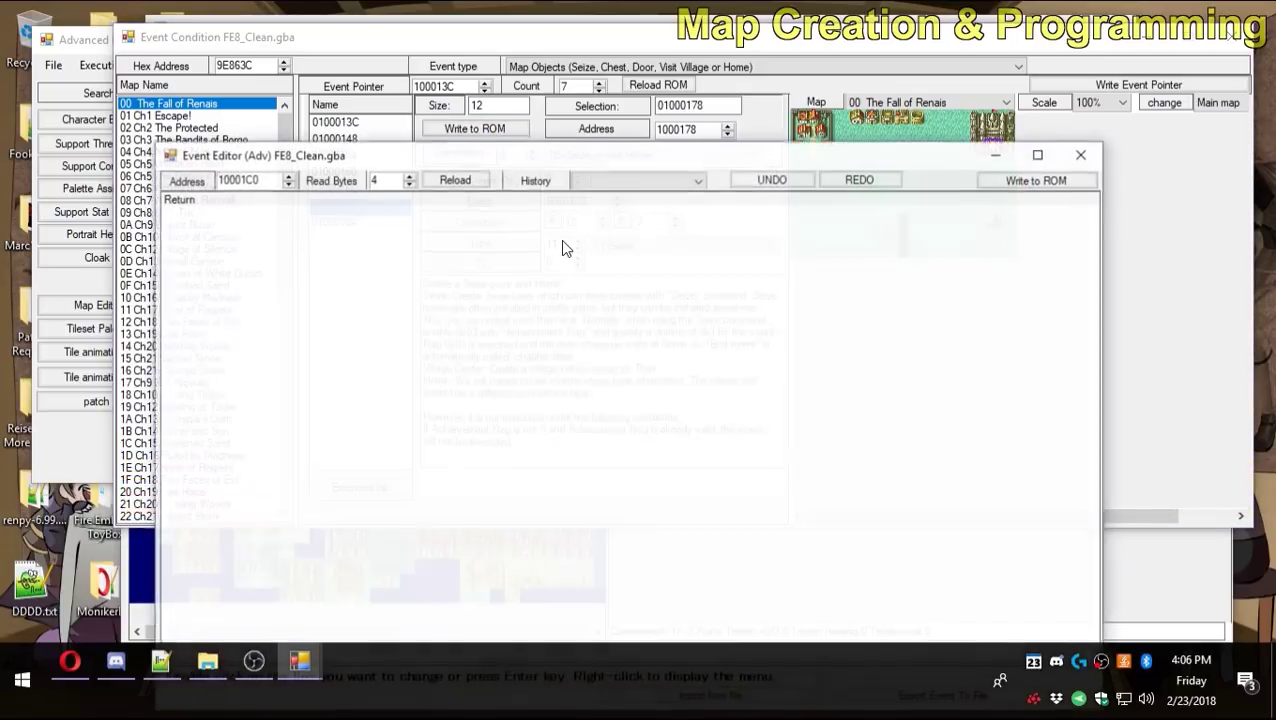
left_click(670, 205)
left_click(806, 298)
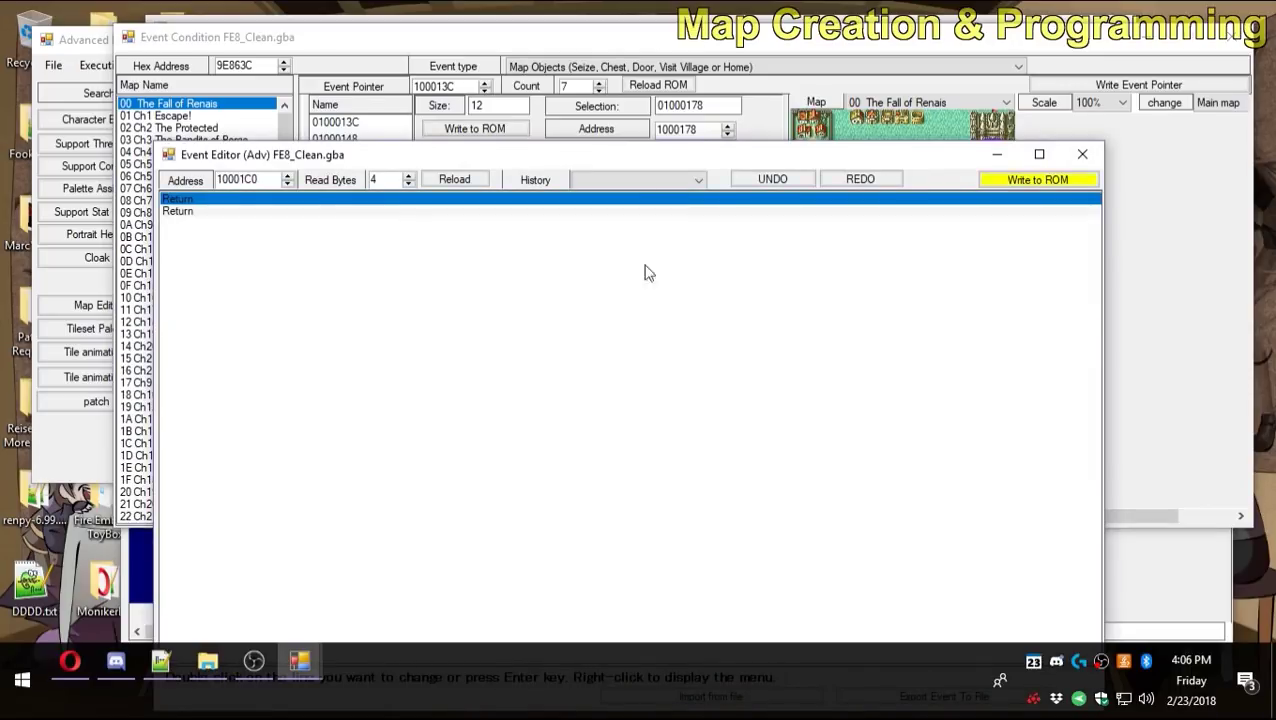
Search all event instructions for "chapter" and choose Goto Next Chapter Without Worldmap for the script's first line.
left_click(316, 209)
left_click(1040, 257)
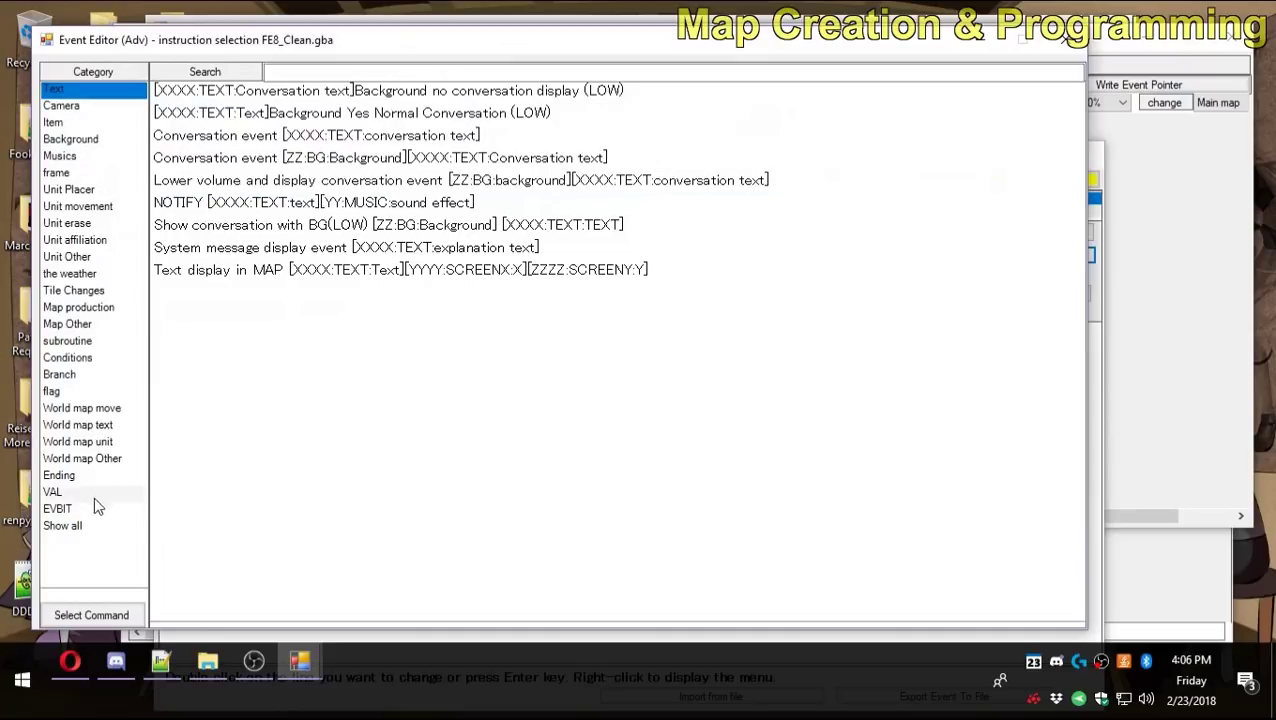
left_click(96, 527)
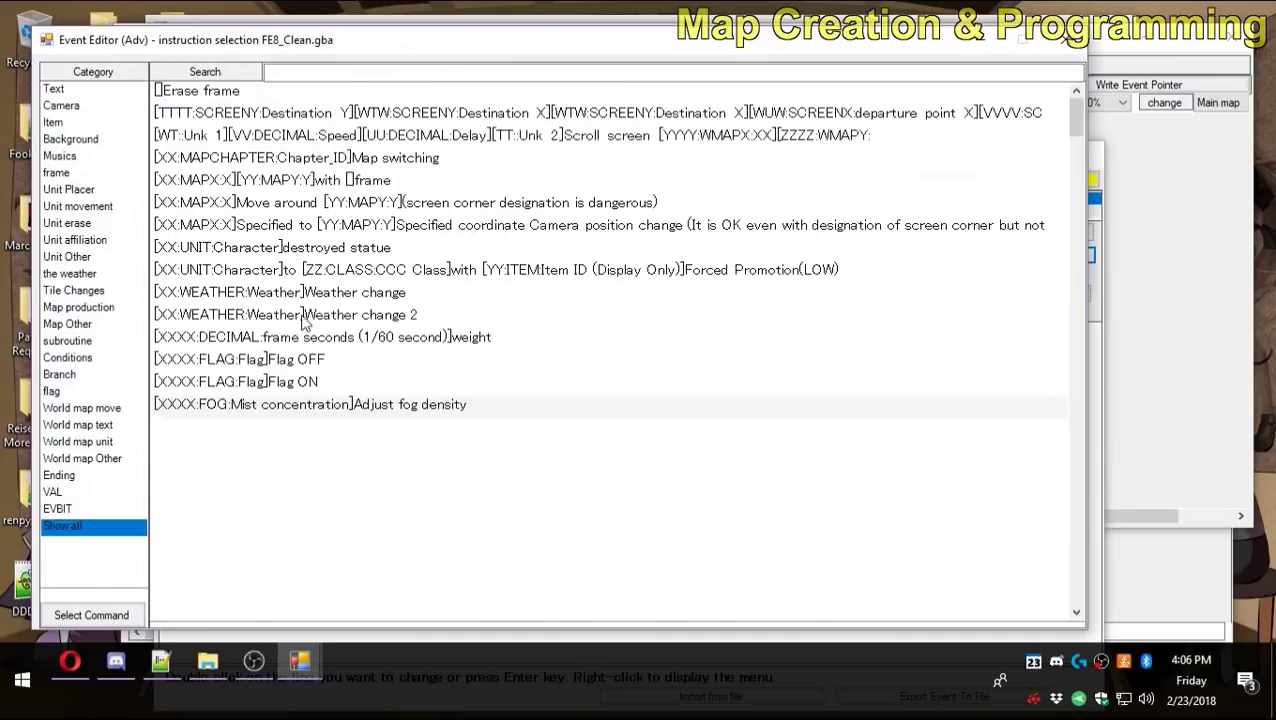
left_click(439, 73)
type("chapter")
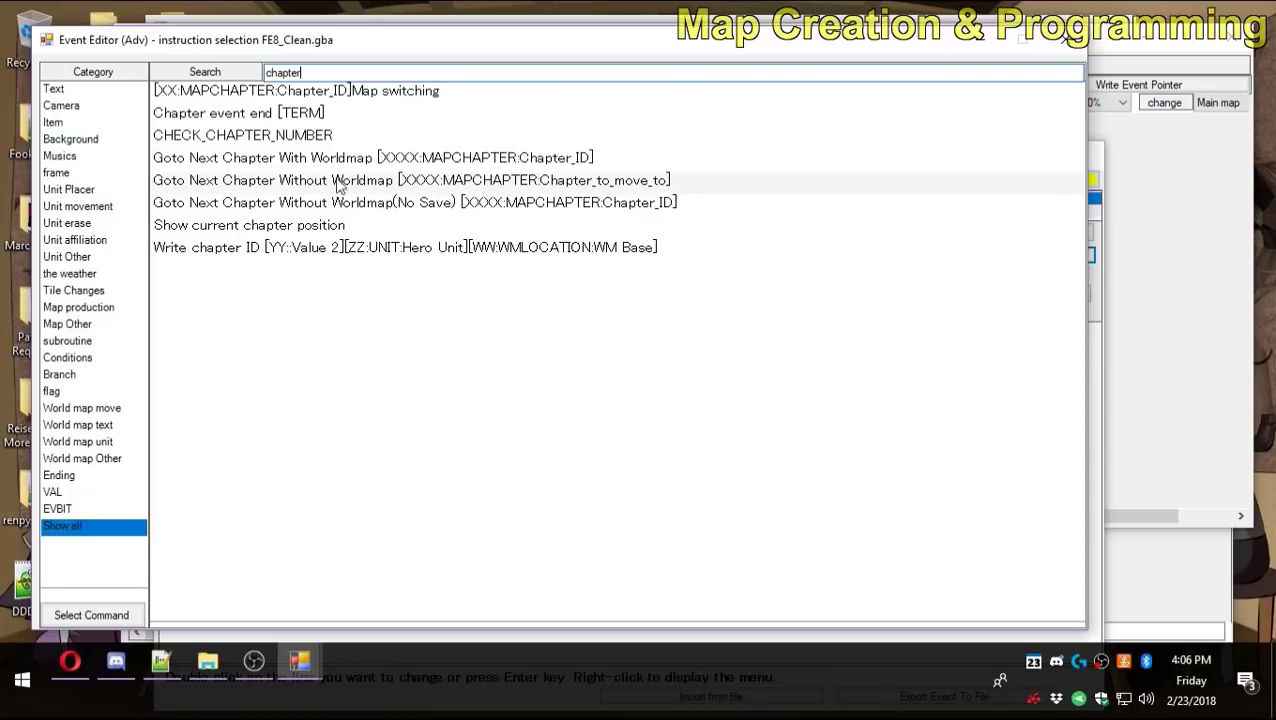
double_click(365, 181)
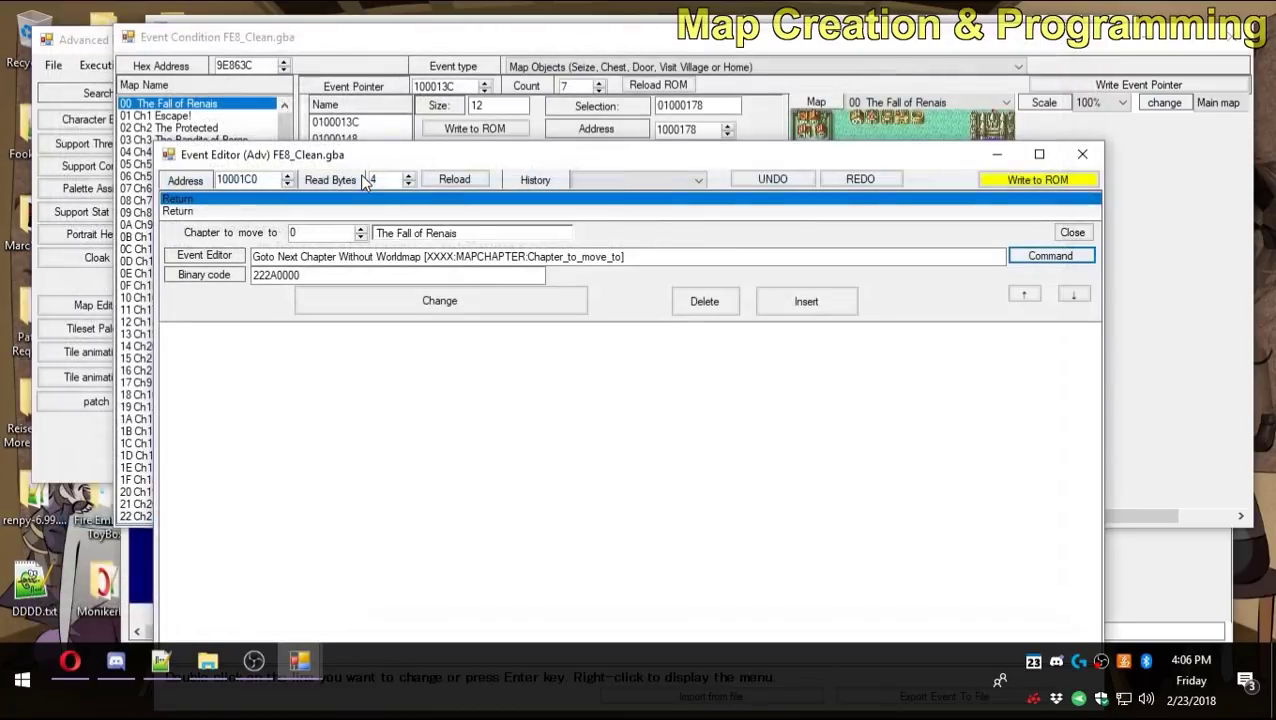
Set the chapter to move to as 1 (Ch1 Escape!), apply the change, write the script to the ROM, and close the event editor.
left_click(360, 228)
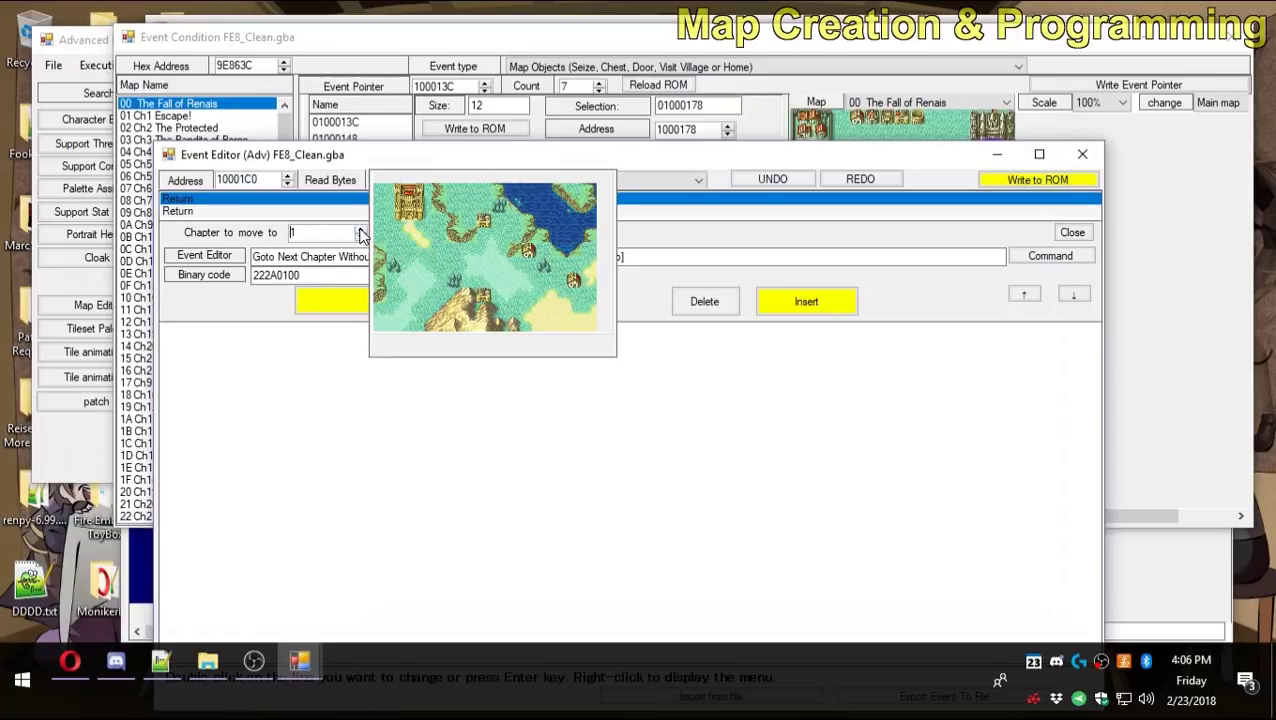
left_click(336, 306)
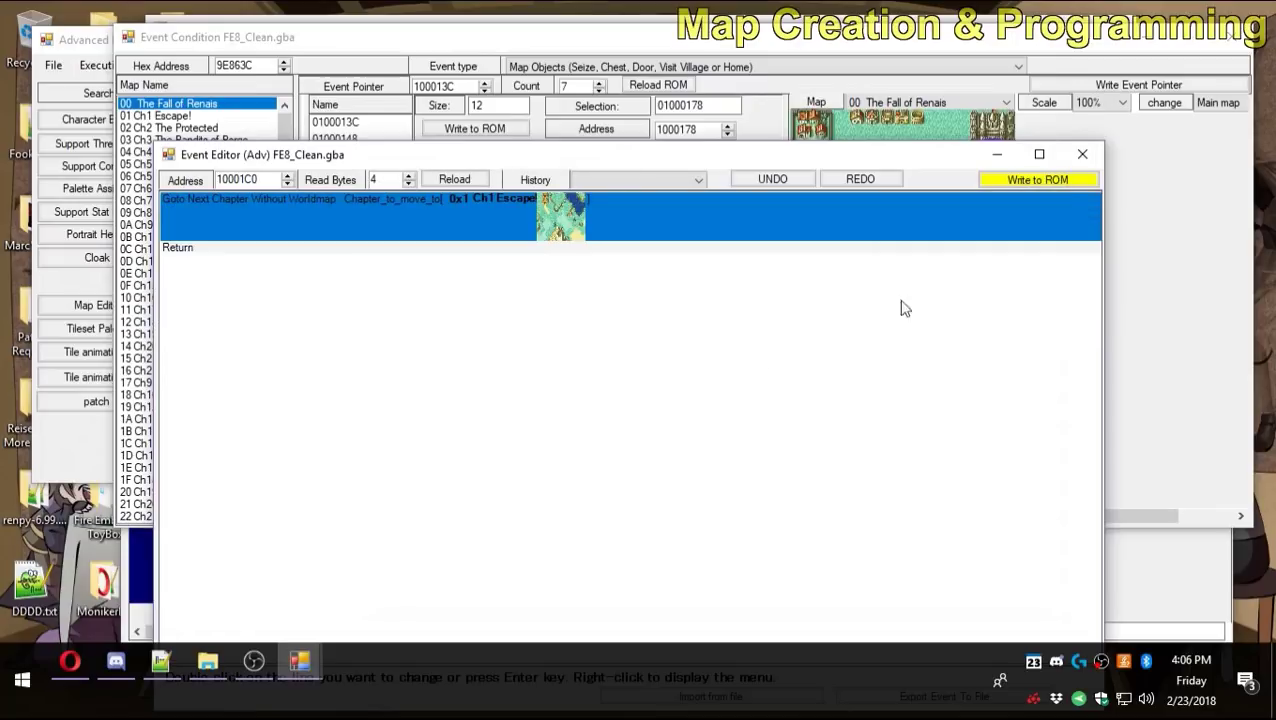
left_click(1066, 186)
left_click(1083, 156)
left_click(697, 395)
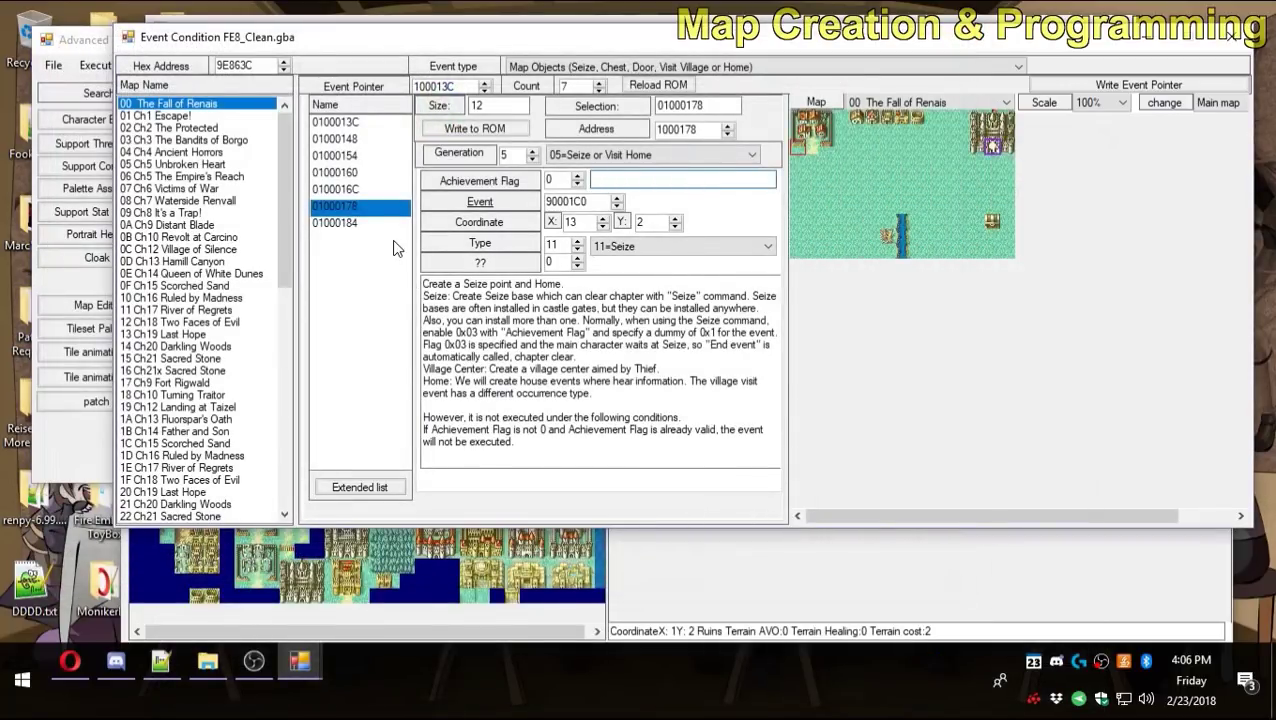
Turn event 01000184 into a 07=Chest event of type 14=Chest Contents.
left_click(345, 224)
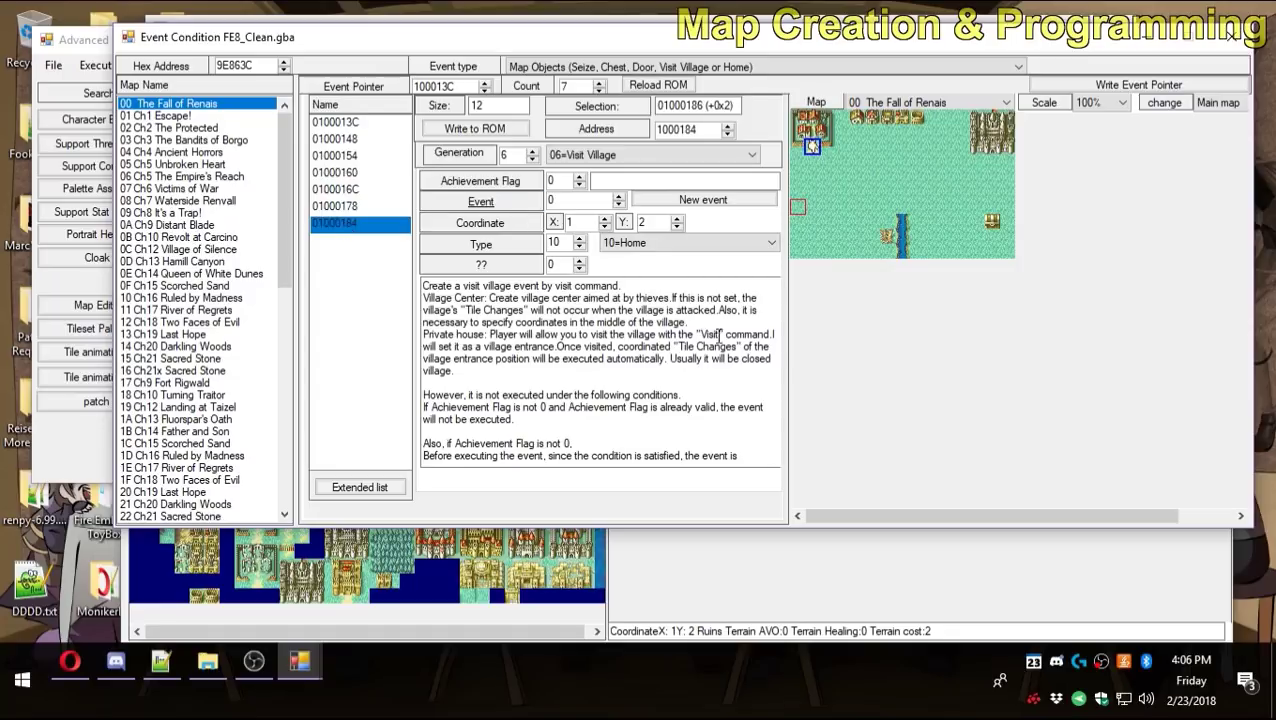
left_click(583, 222)
type("3")
key("Tab")
type("7")
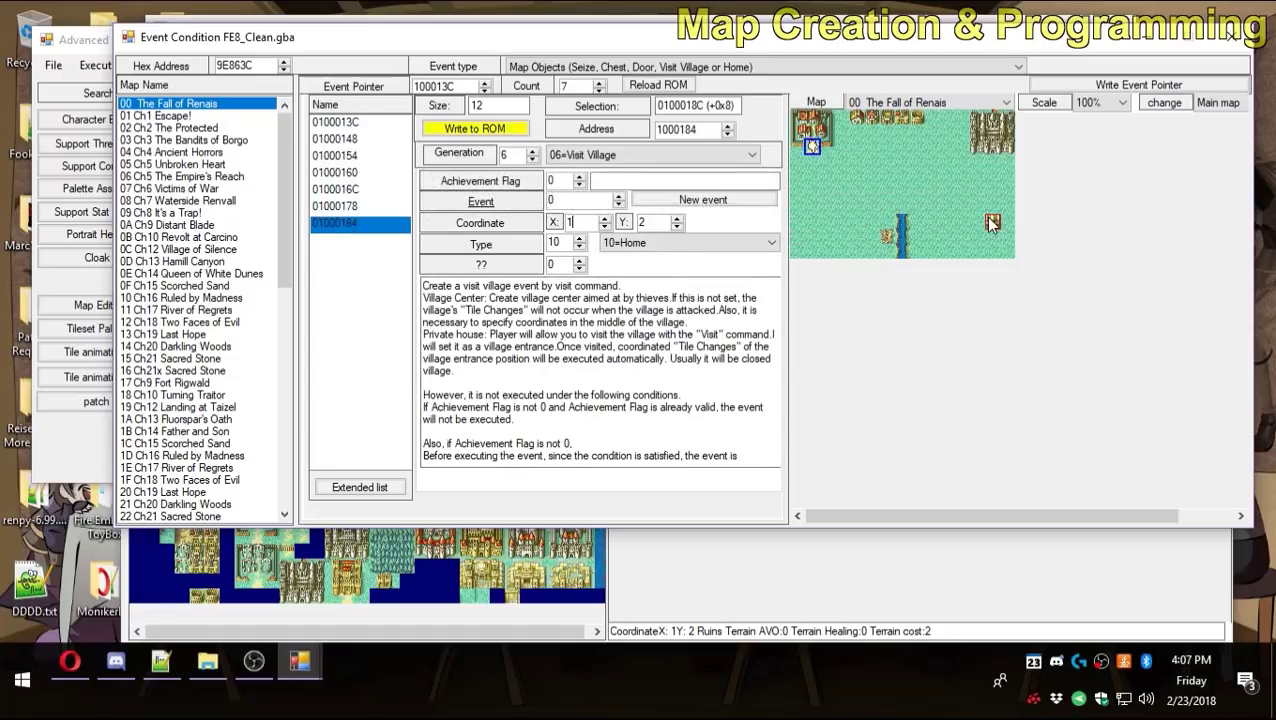
left_click(652, 154)
left_click(678, 246)
left_click(678, 246)
left_click(648, 264)
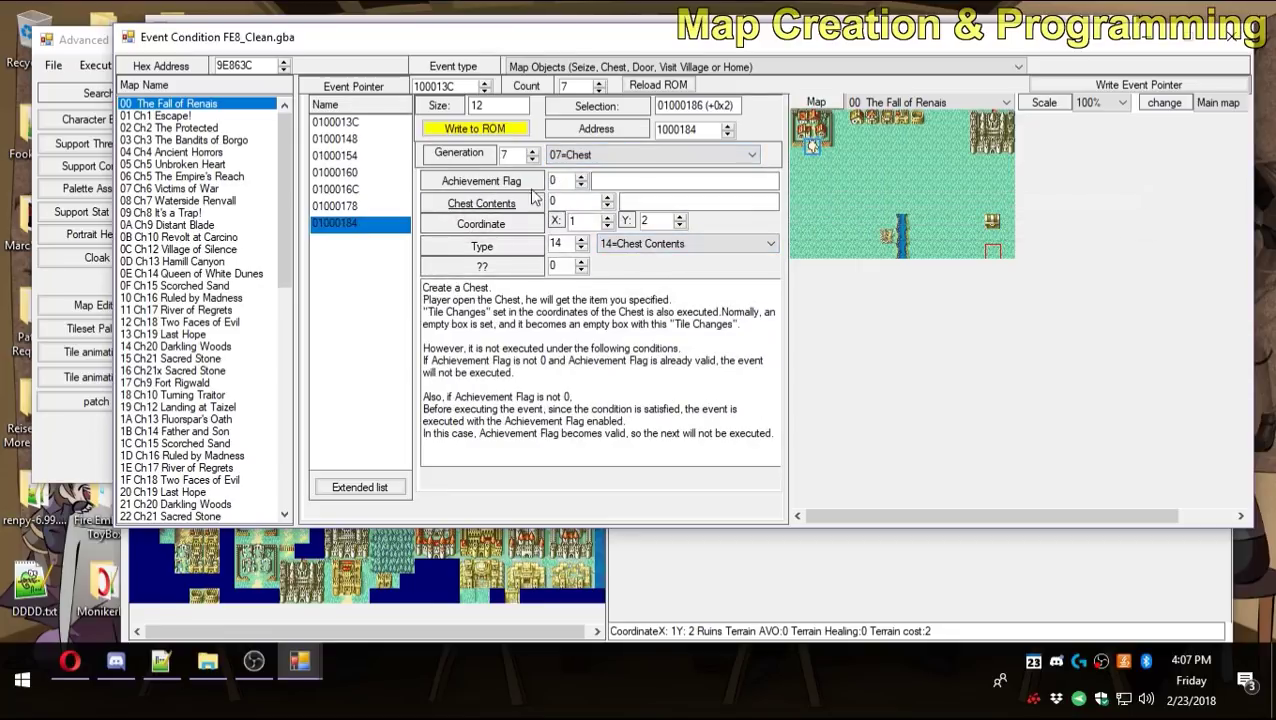
left_click(507, 212)
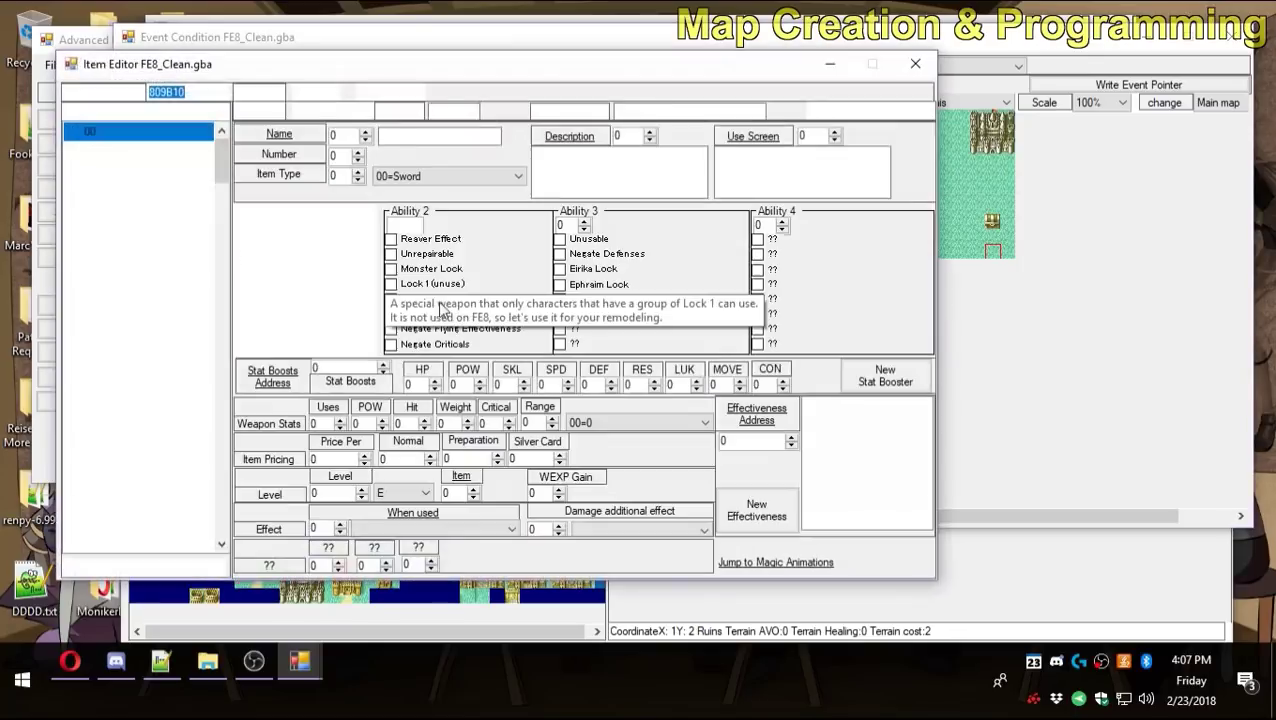
scroll(210, 424, "down", 3)
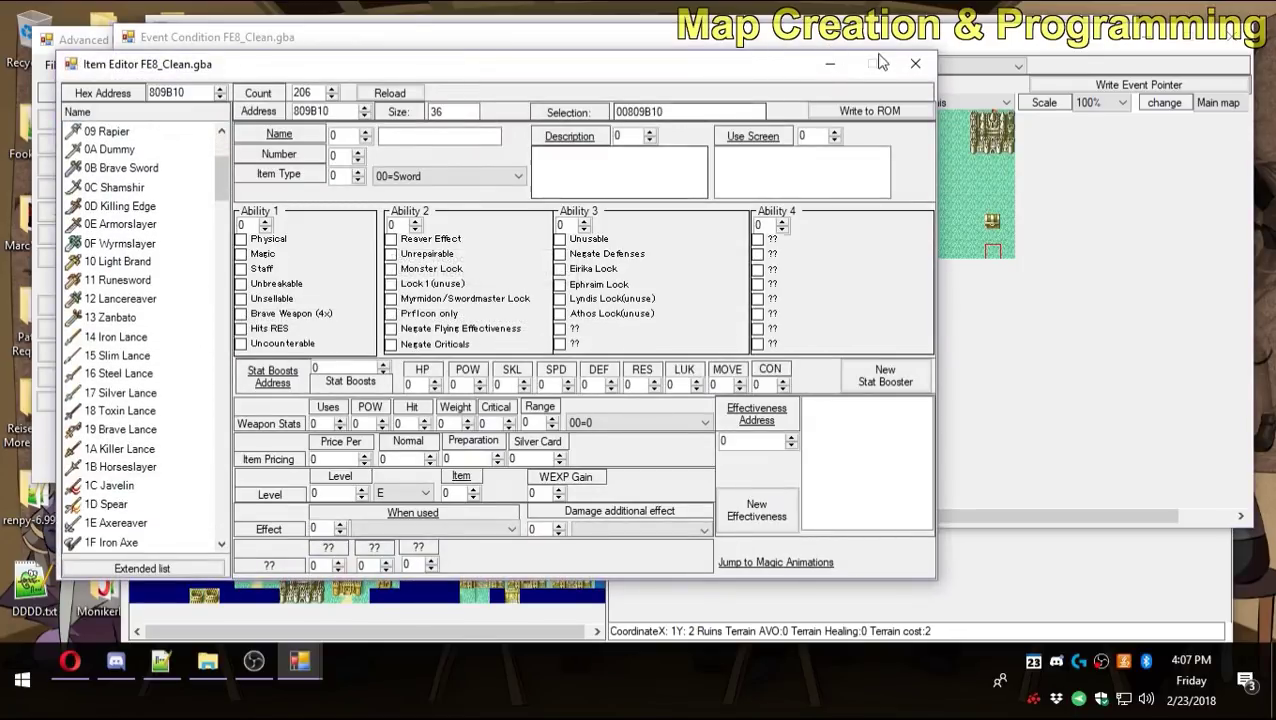
left_click(915, 63)
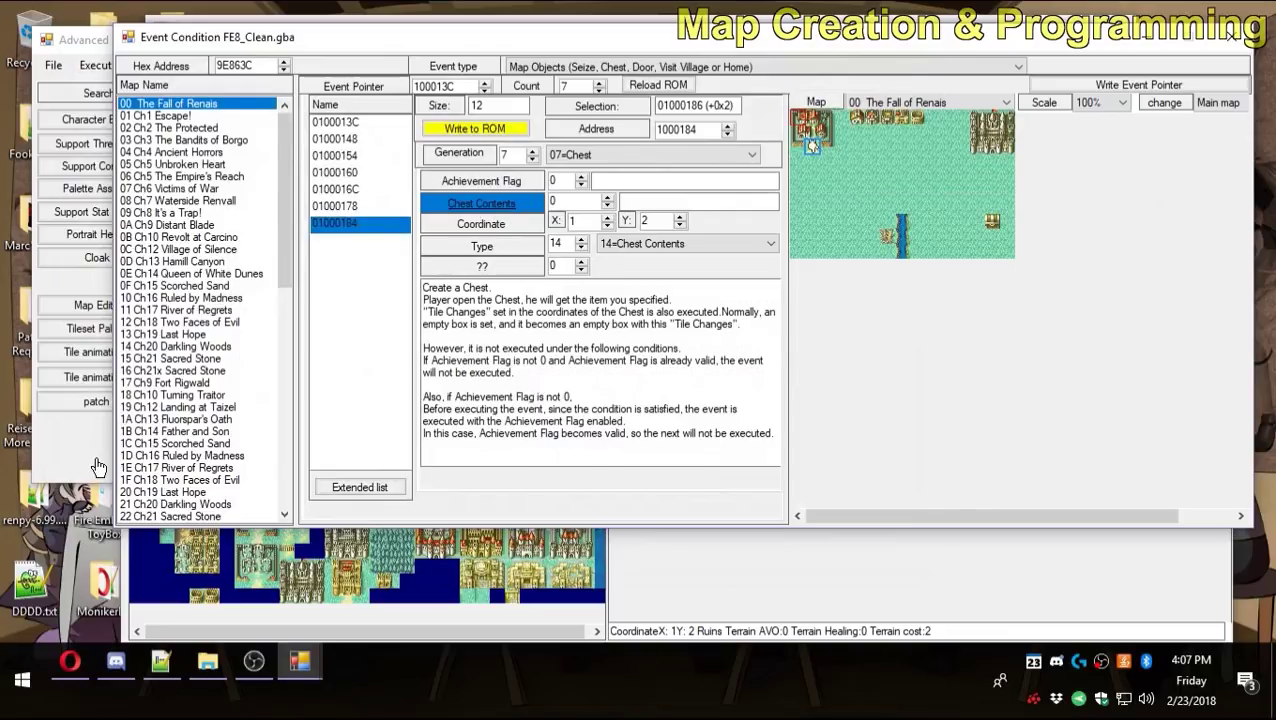
Set the chest contents of event 01000184 to 23 Brave Axe and write the event to the ROM.
left_click(503, 212)
scroll(205, 450, "down", 4)
scroll(212, 532, "down", 3)
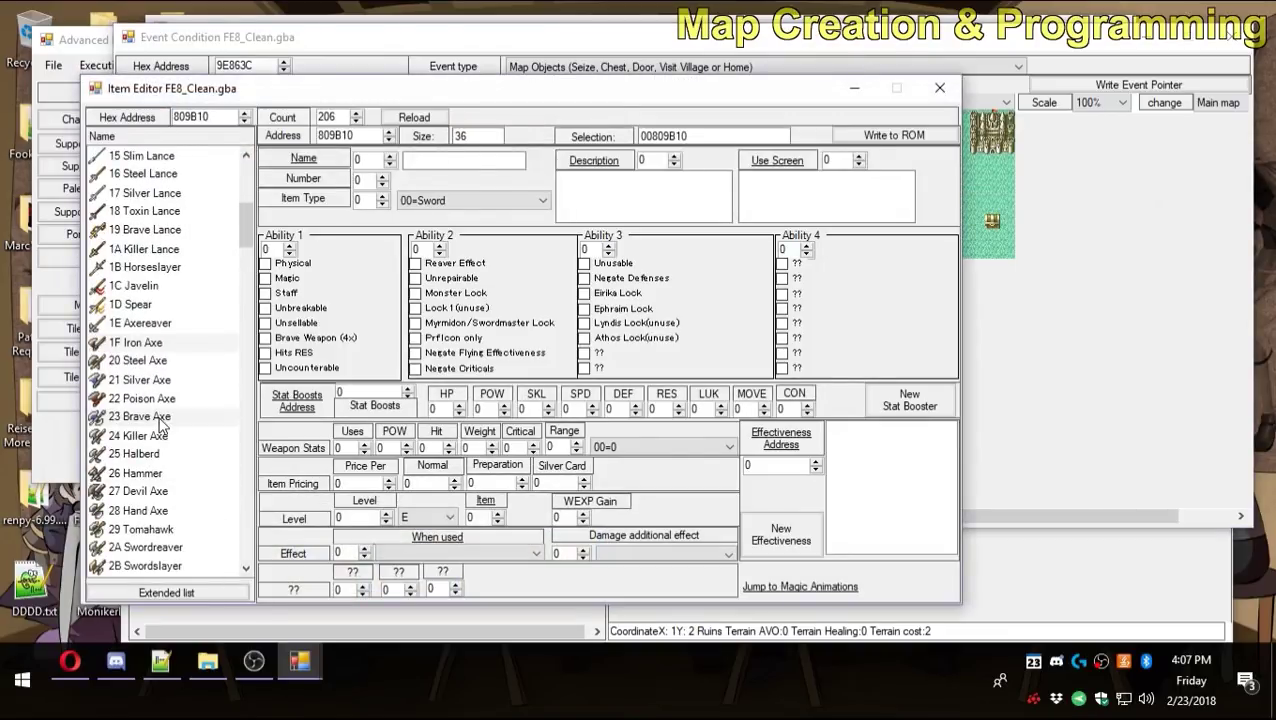
double_click(140, 416)
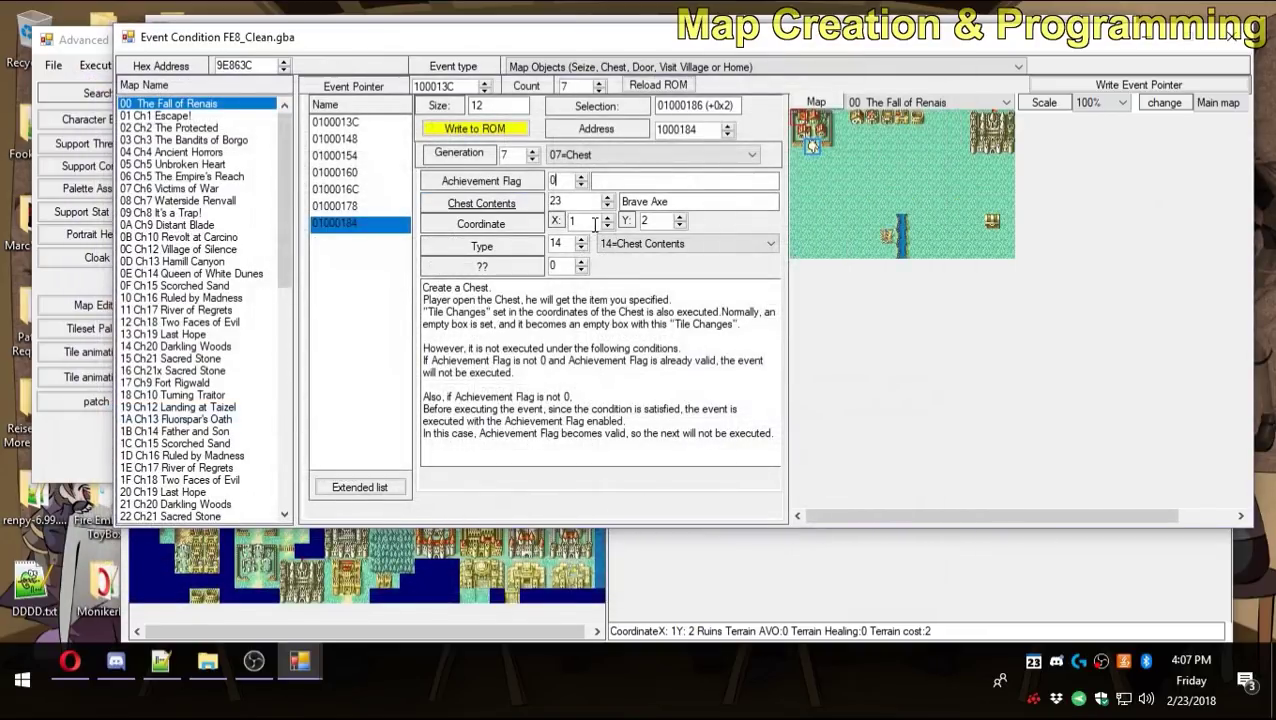
left_click(490, 130)
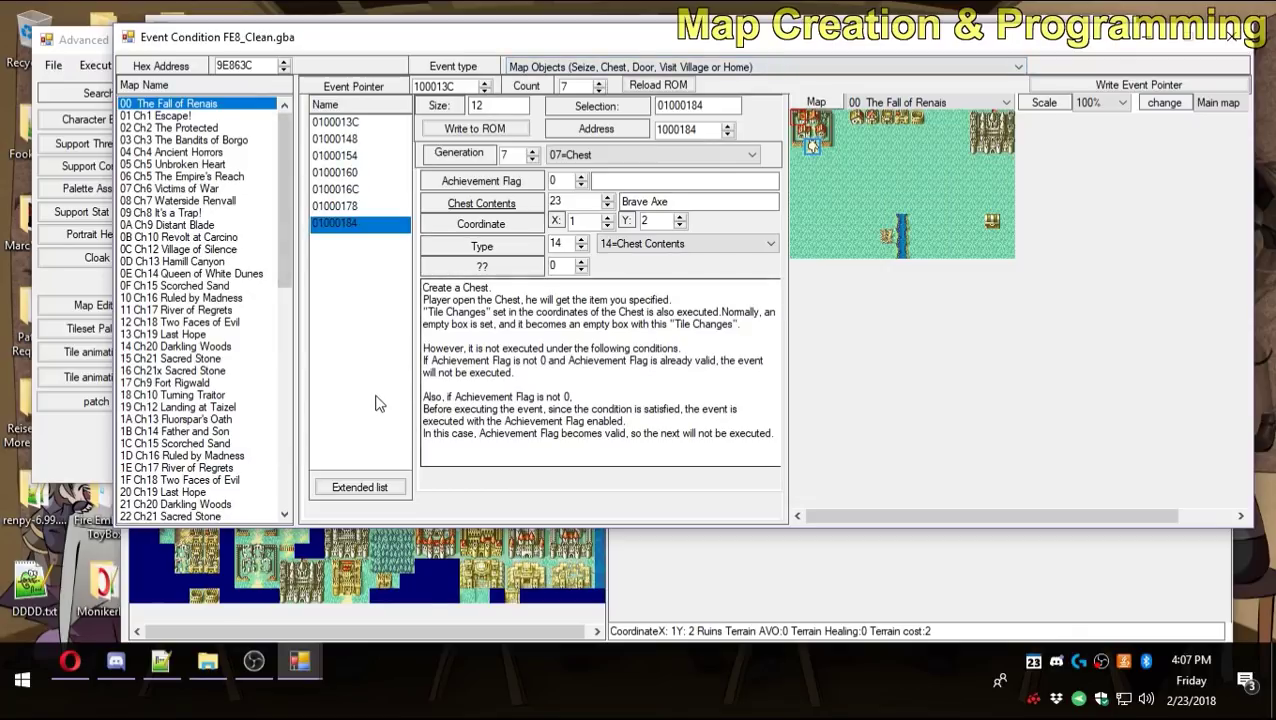
Switch the event type to Chapter start event and open its script in the event editor.
mouse_move(251, 664)
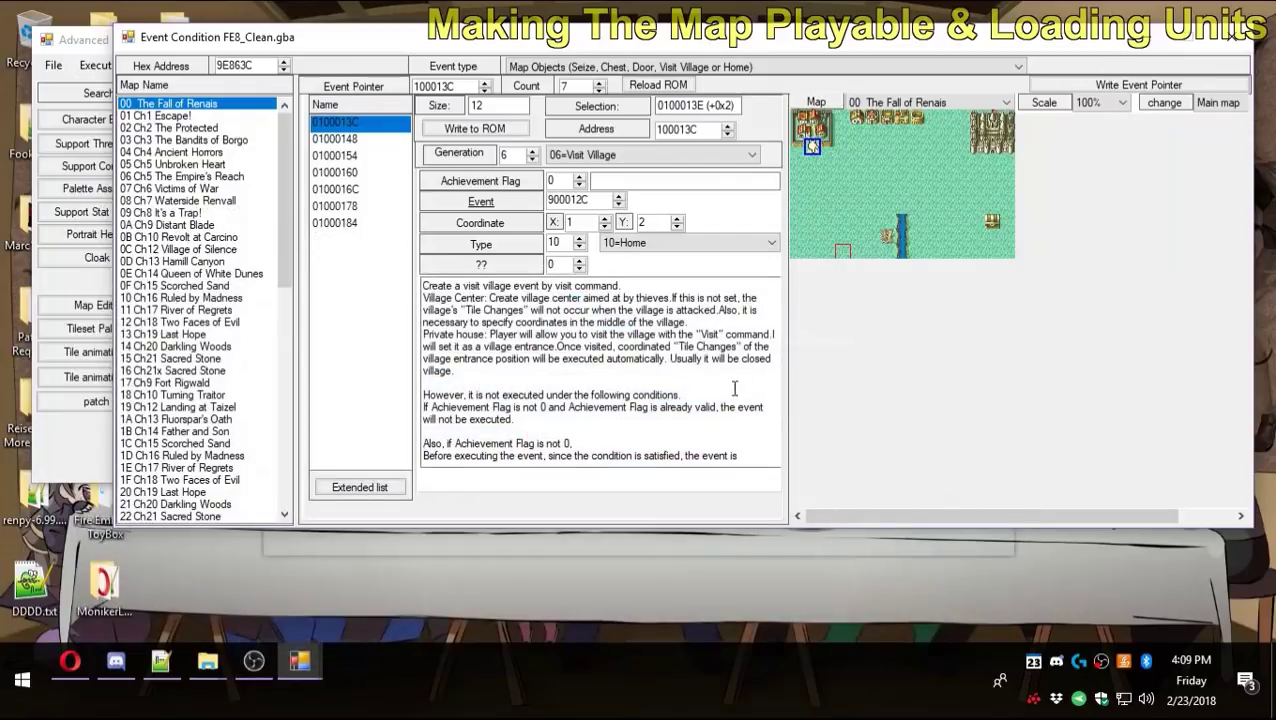
left_click(563, 67)
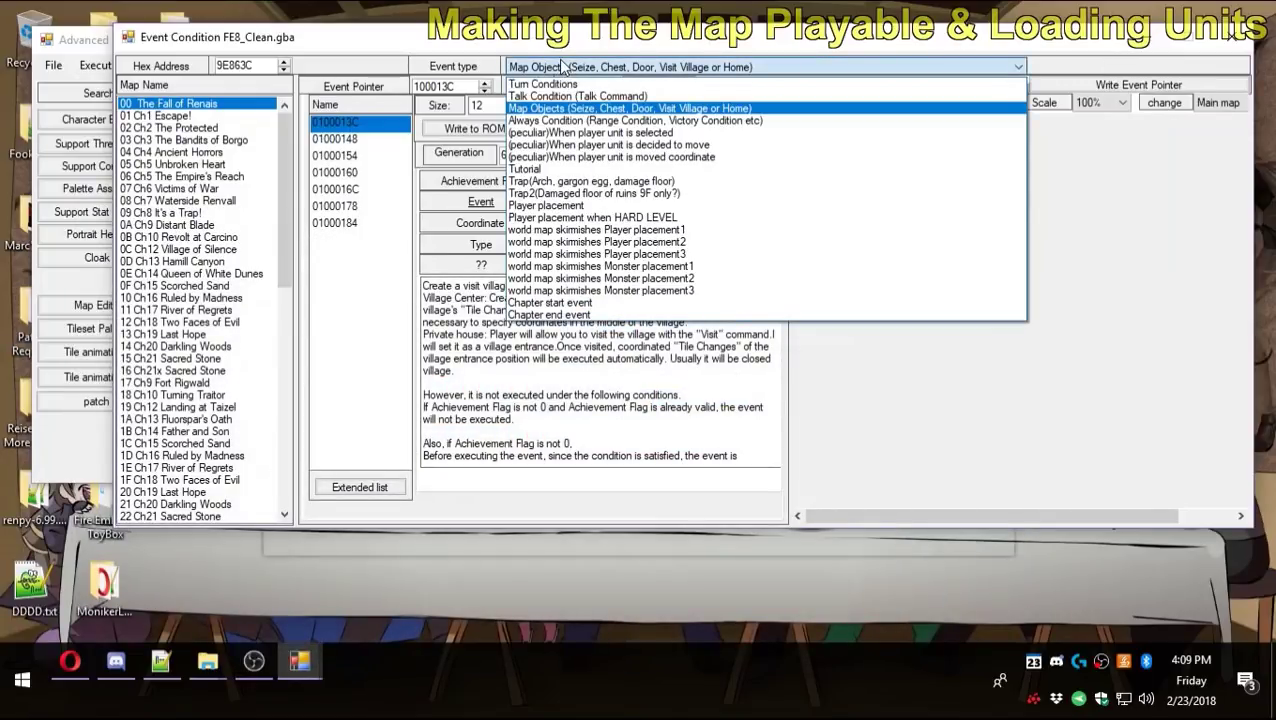
left_click(563, 67)
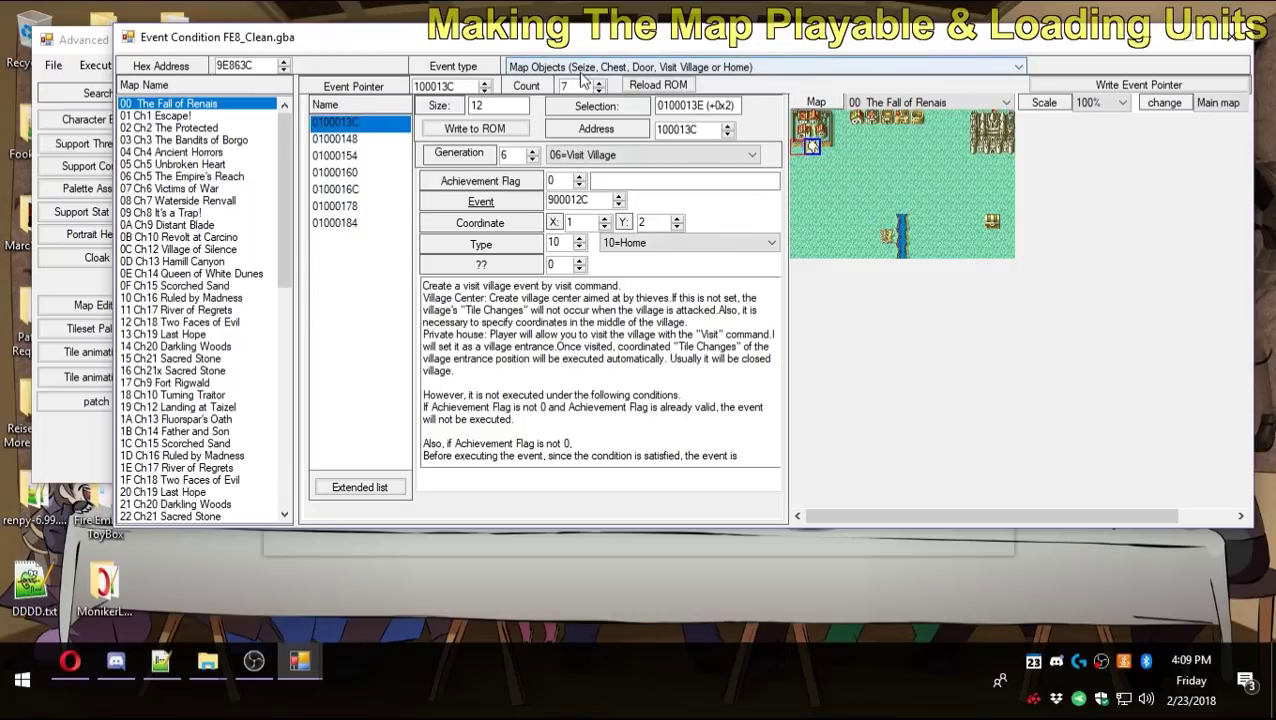
left_click(632, 66)
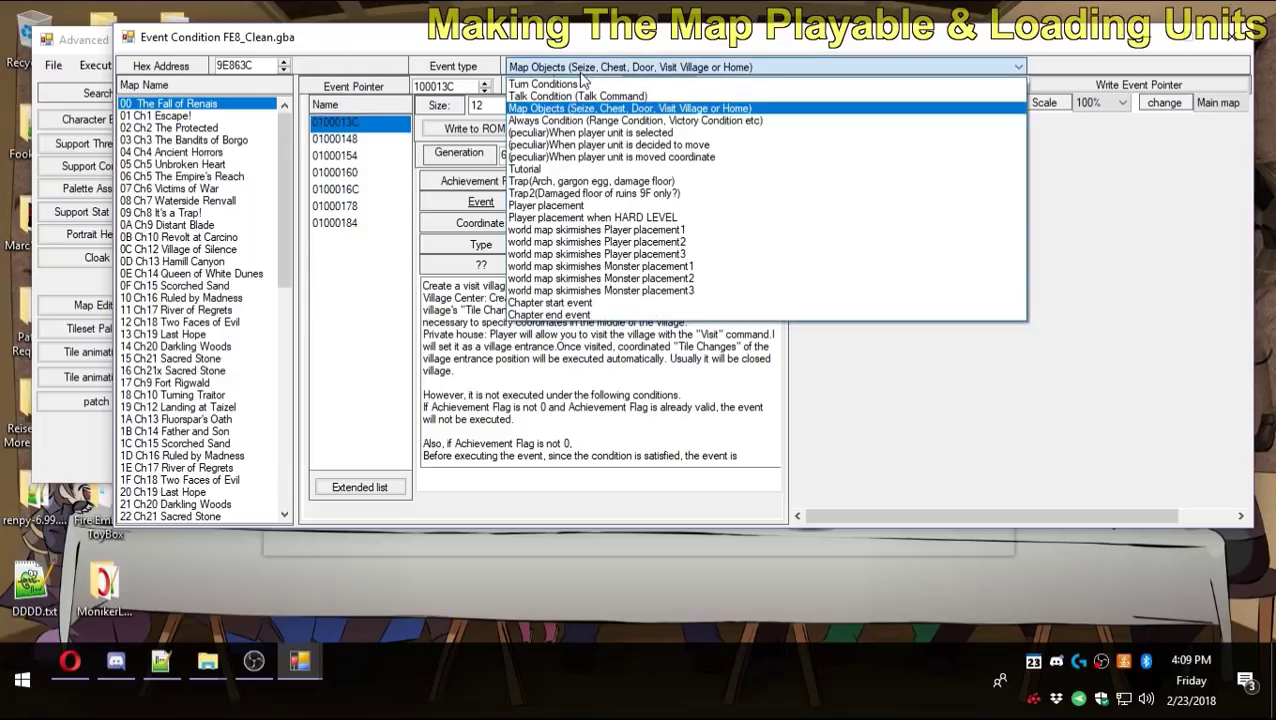
left_click(537, 303)
left_click(592, 122)
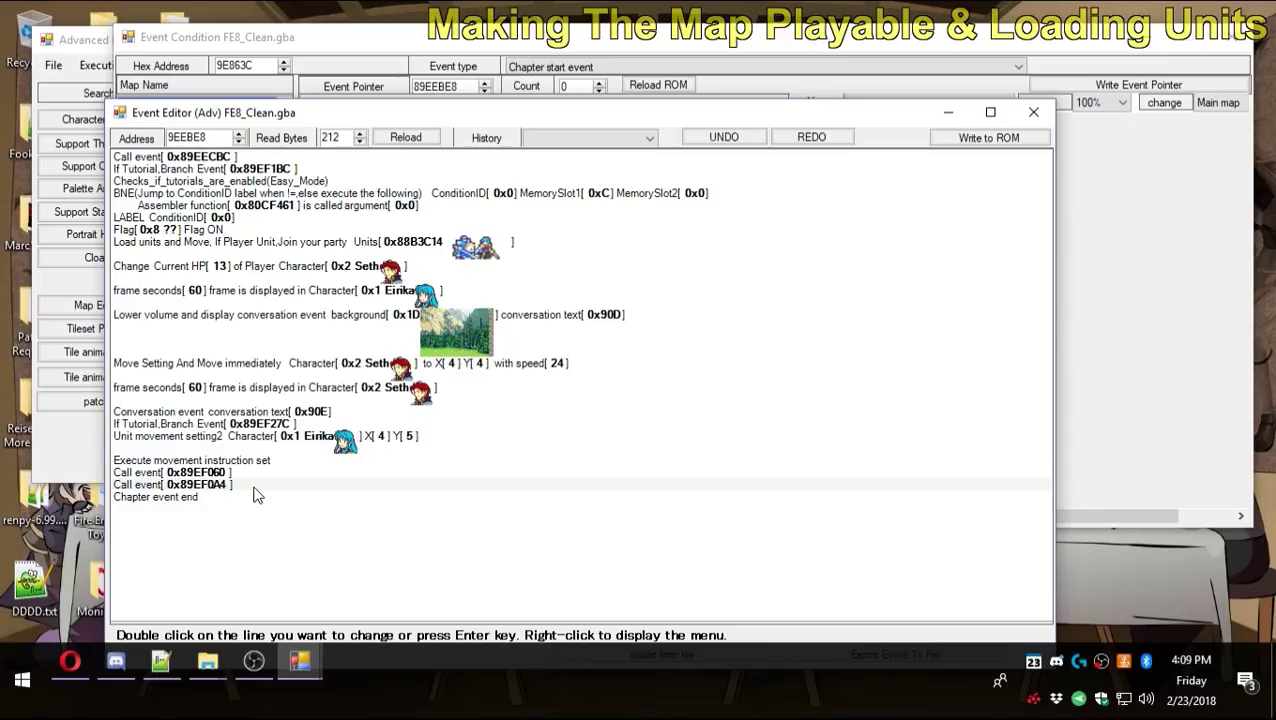
Delete every line of the chapter start script above the final Chapter event end line.
left_click(87, 436)
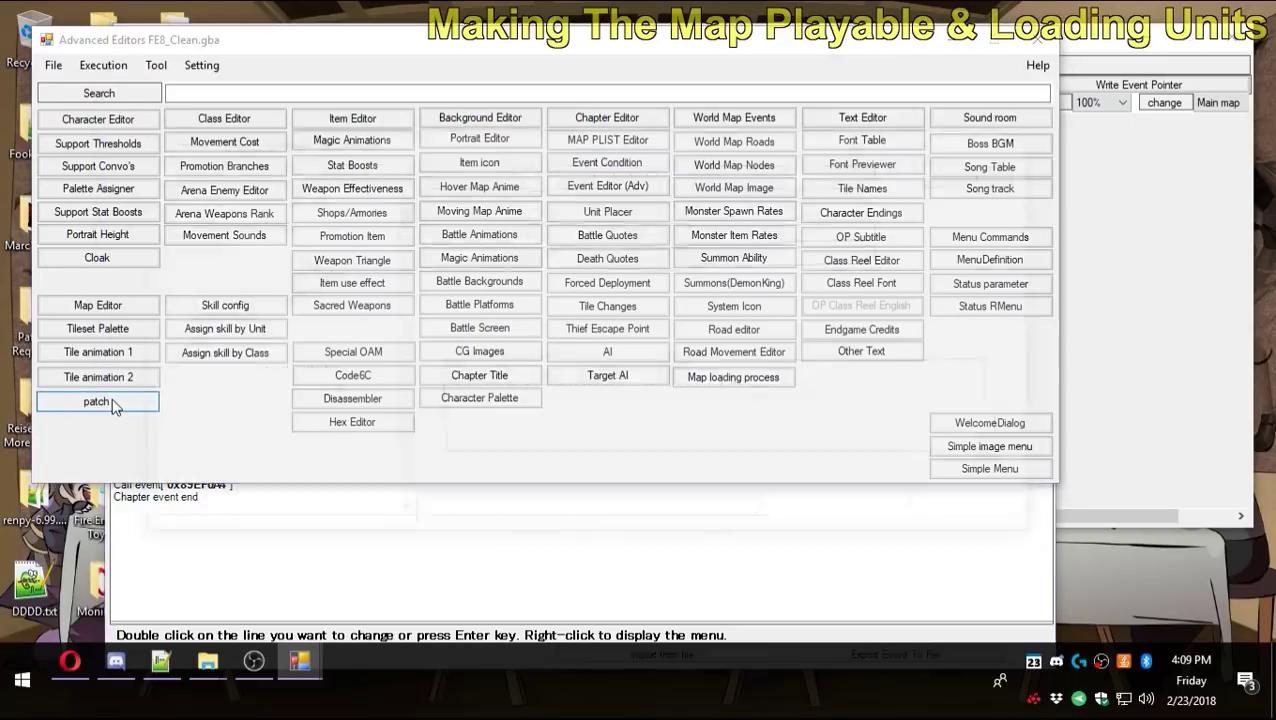
left_click(112, 400)
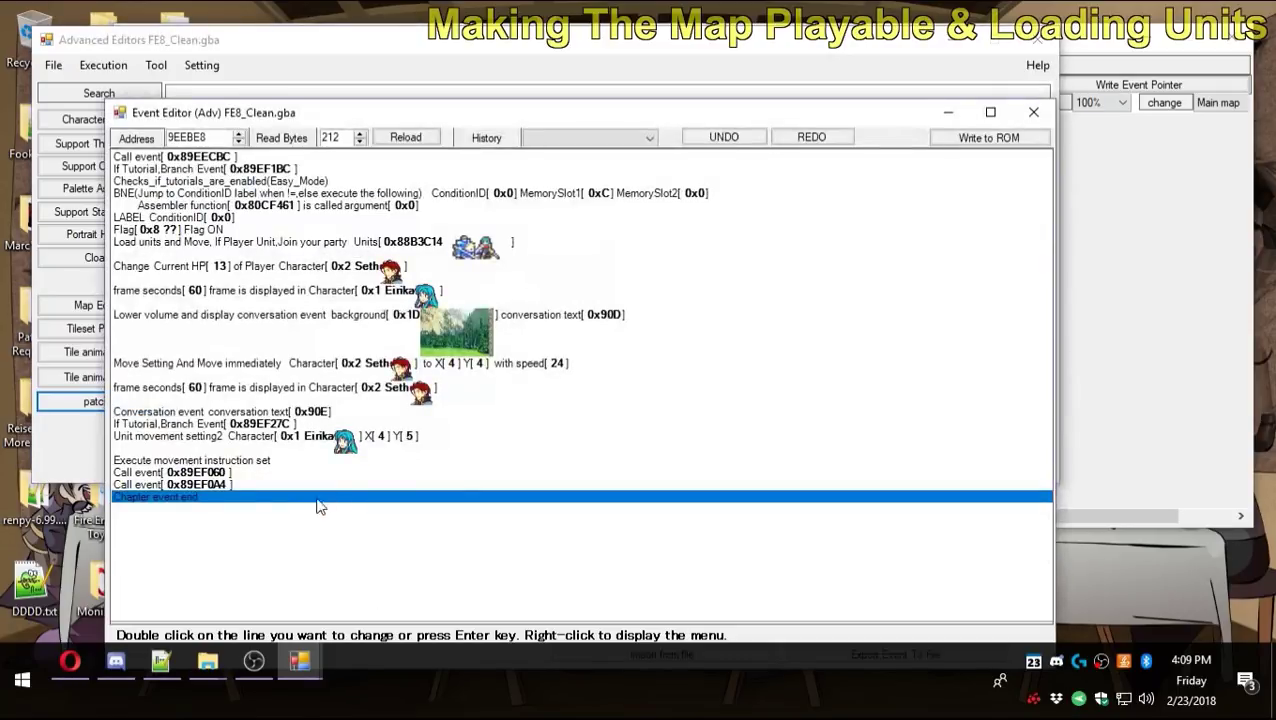
left_click(254, 486)
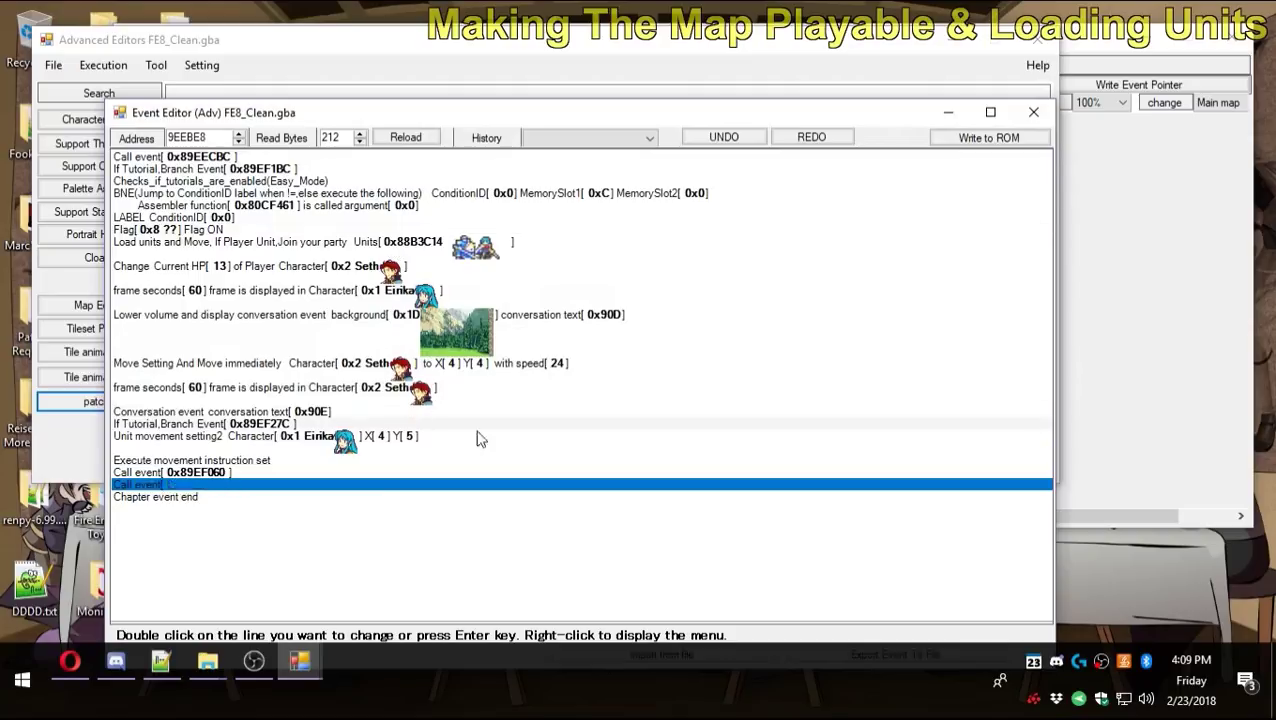
key("Delete")
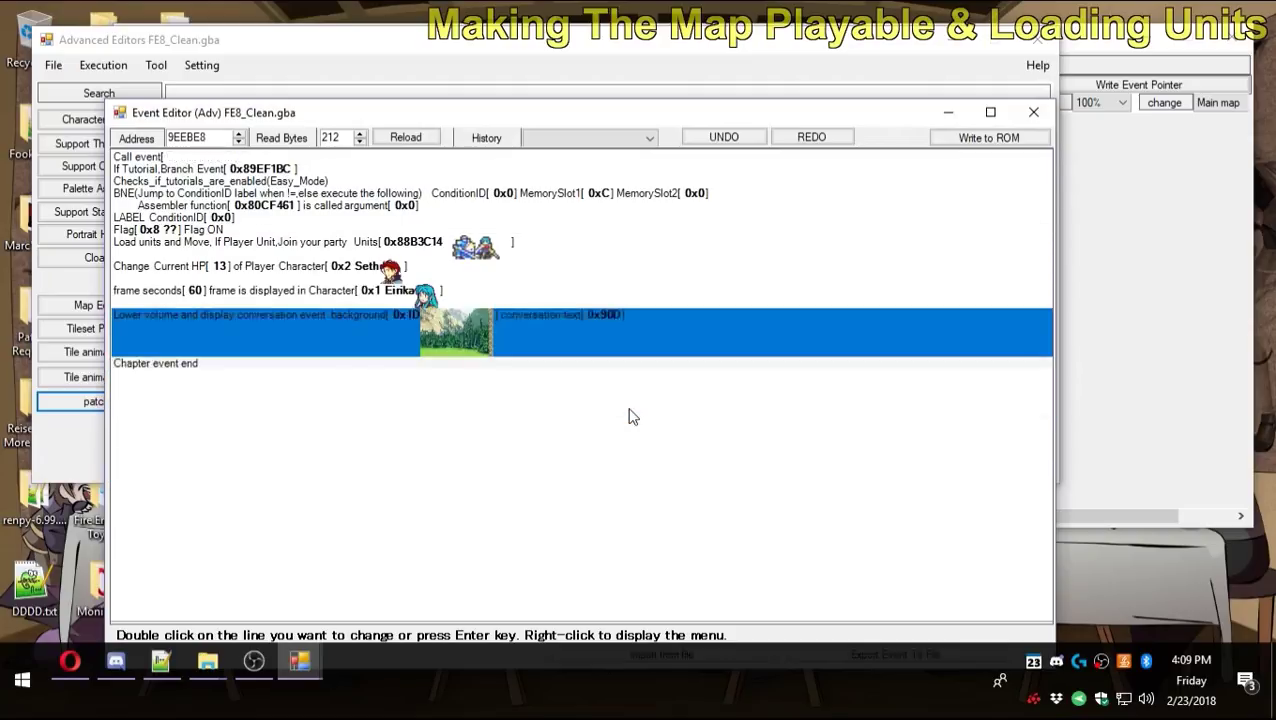
key("Delete")
key("Delete")
key("Delete")
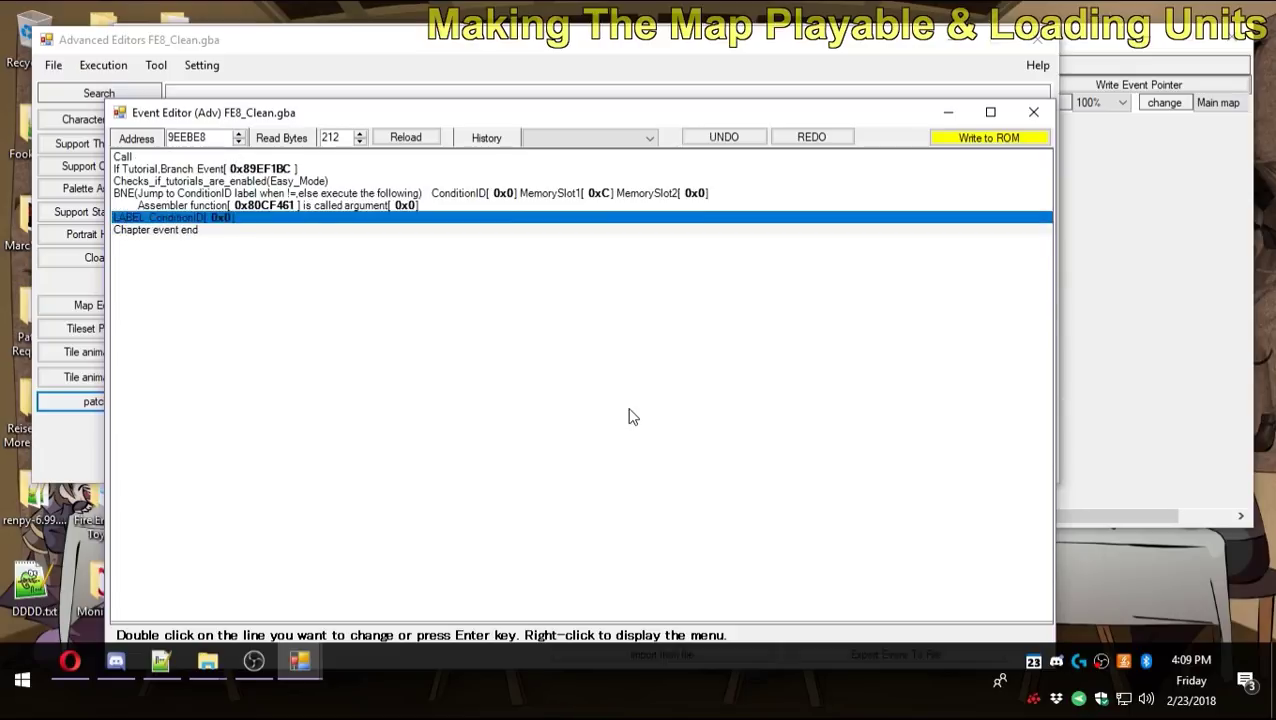
key("Delete")
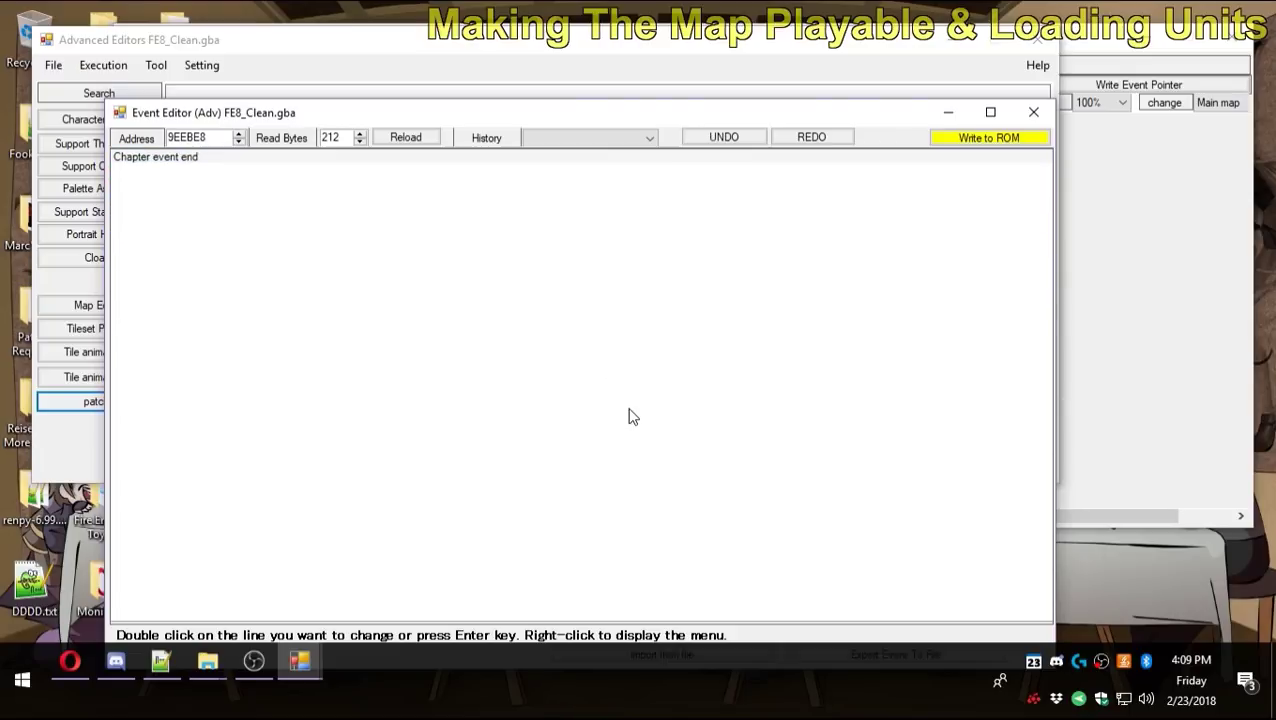
Insert an extra Chapter event end line and write the cleared chapter start script to the ROM.
left_click(454, 160)
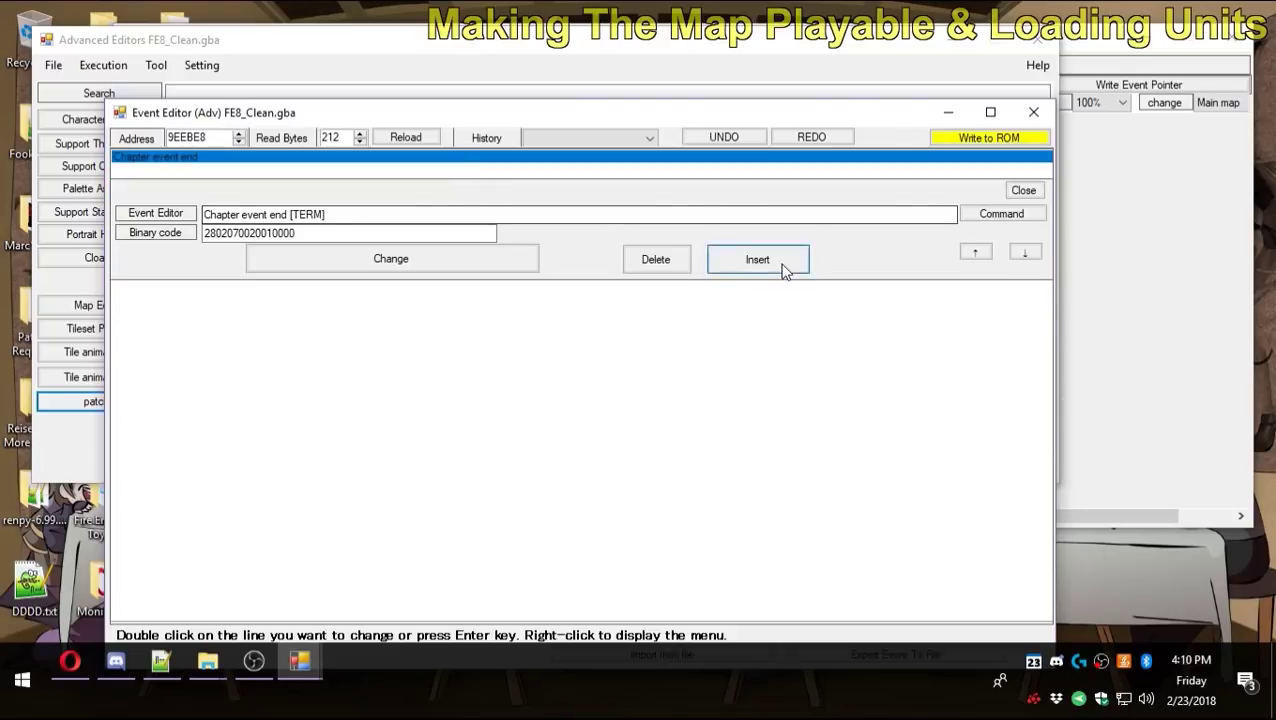
left_click(780, 259)
left_click(266, 166)
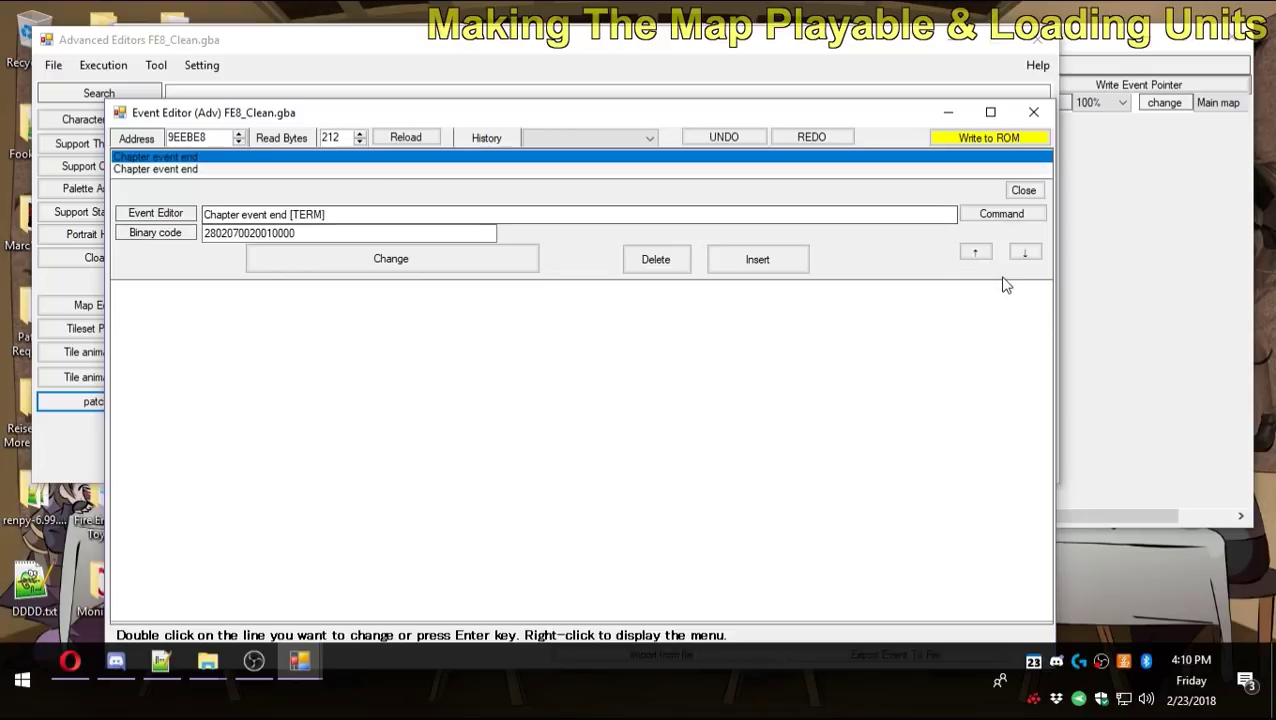
left_click(1001, 214)
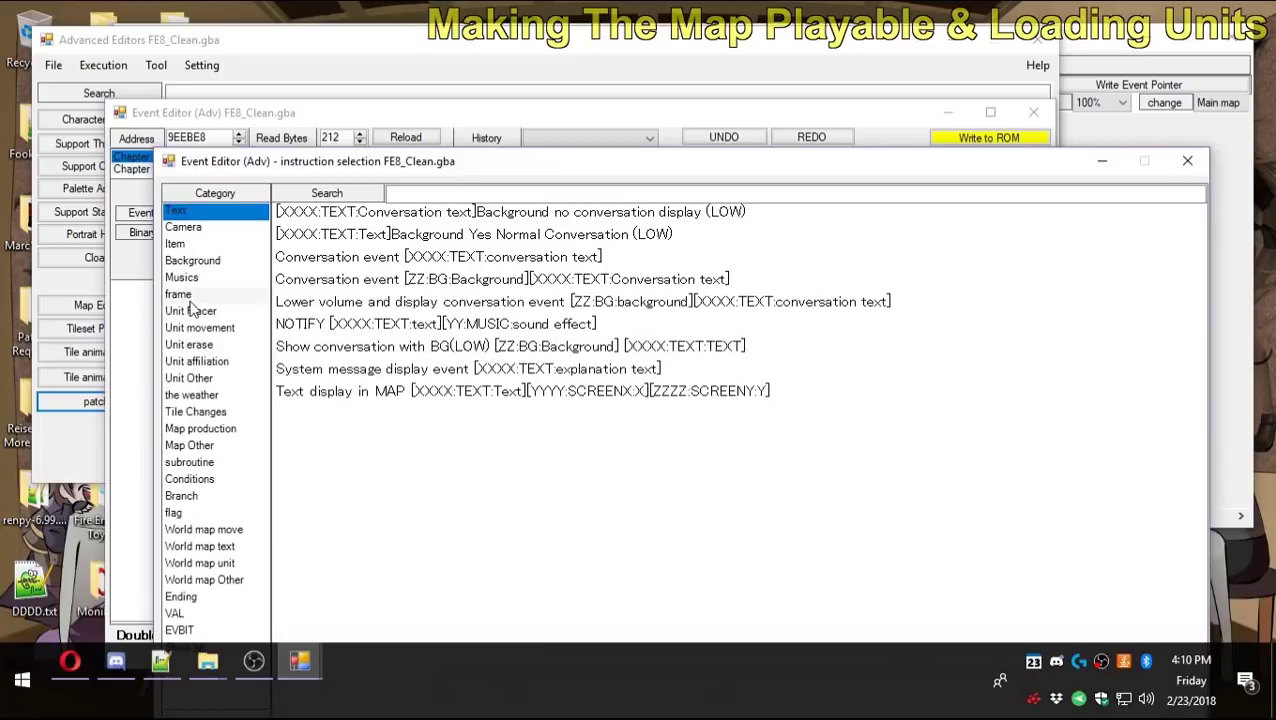
left_click(1187, 160)
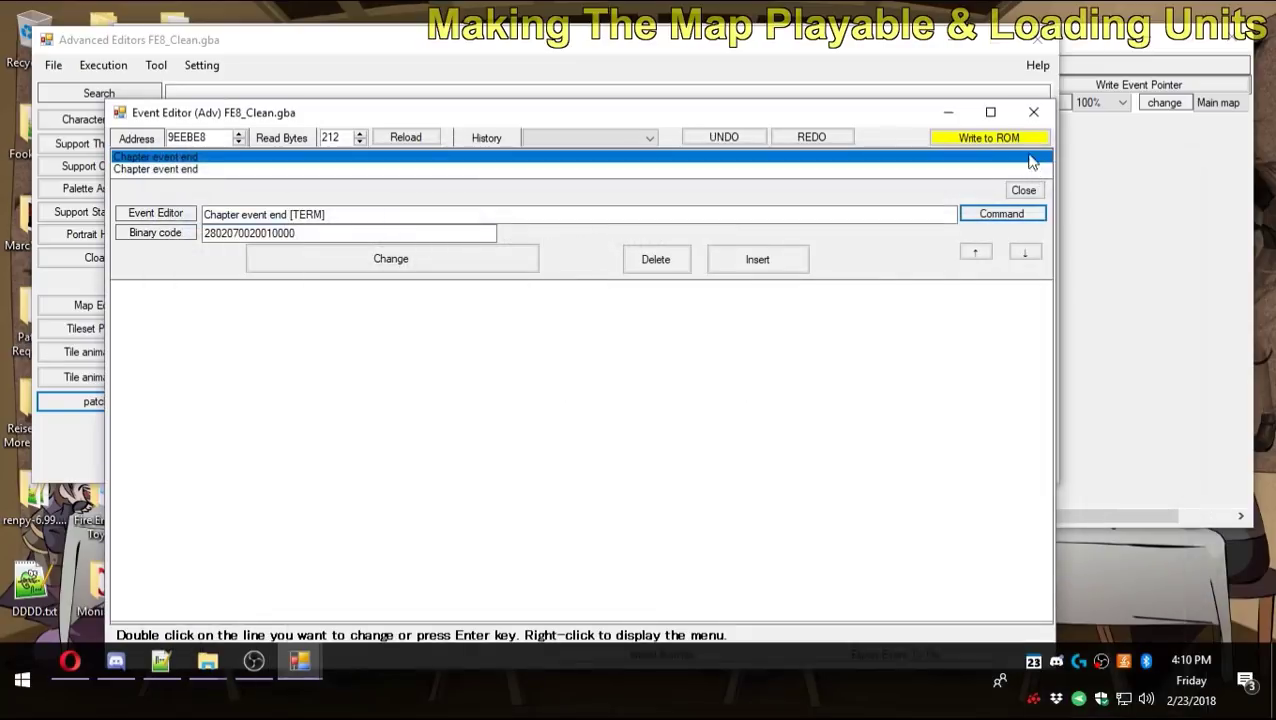
left_click(982, 140)
Insert another Chapter event end line and choose Unit Placer instruction "Load units and Move, If Player Unit,Join your party" for the first line.
left_click(245, 165)
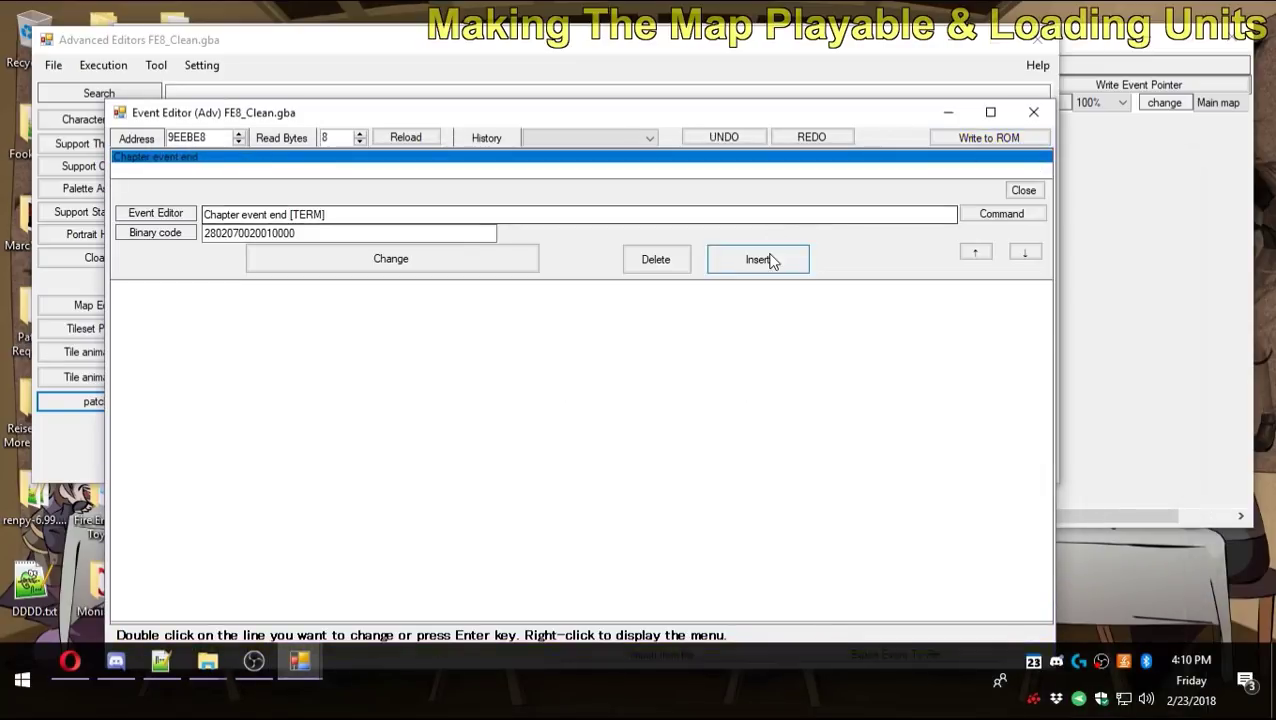
left_click(760, 262)
left_click(920, 160)
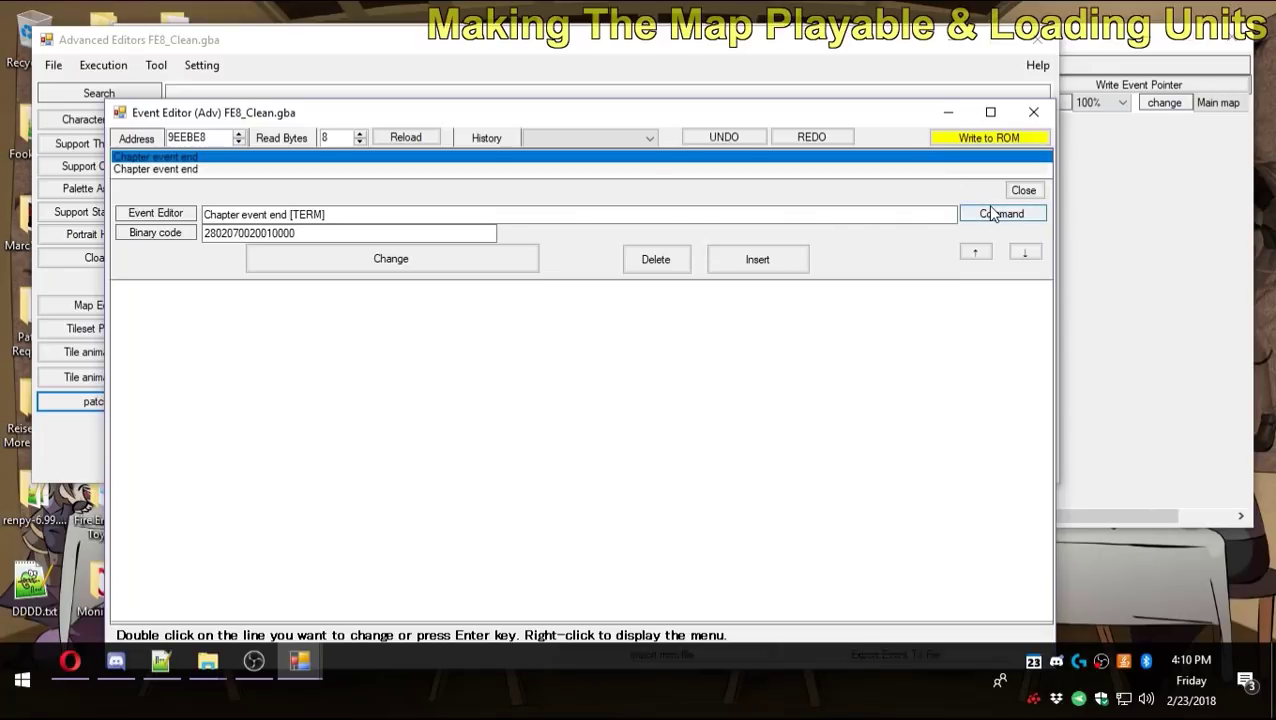
left_click(990, 214)
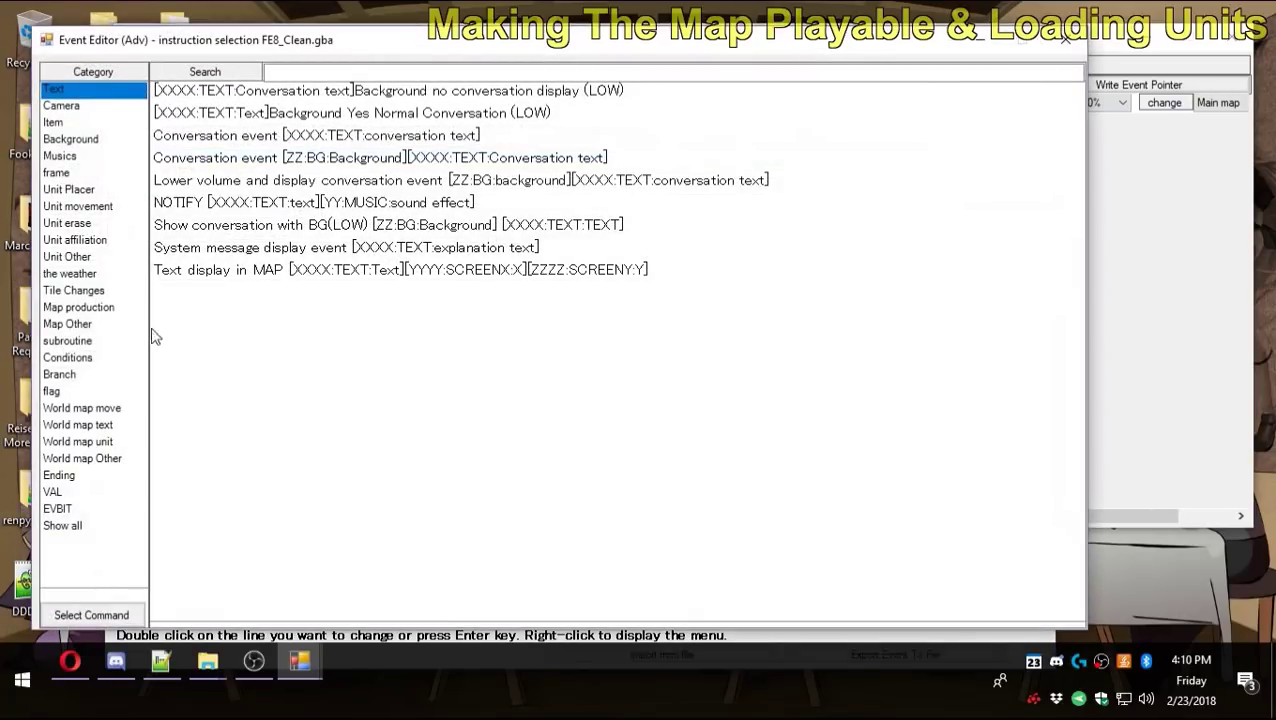
left_click(110, 191)
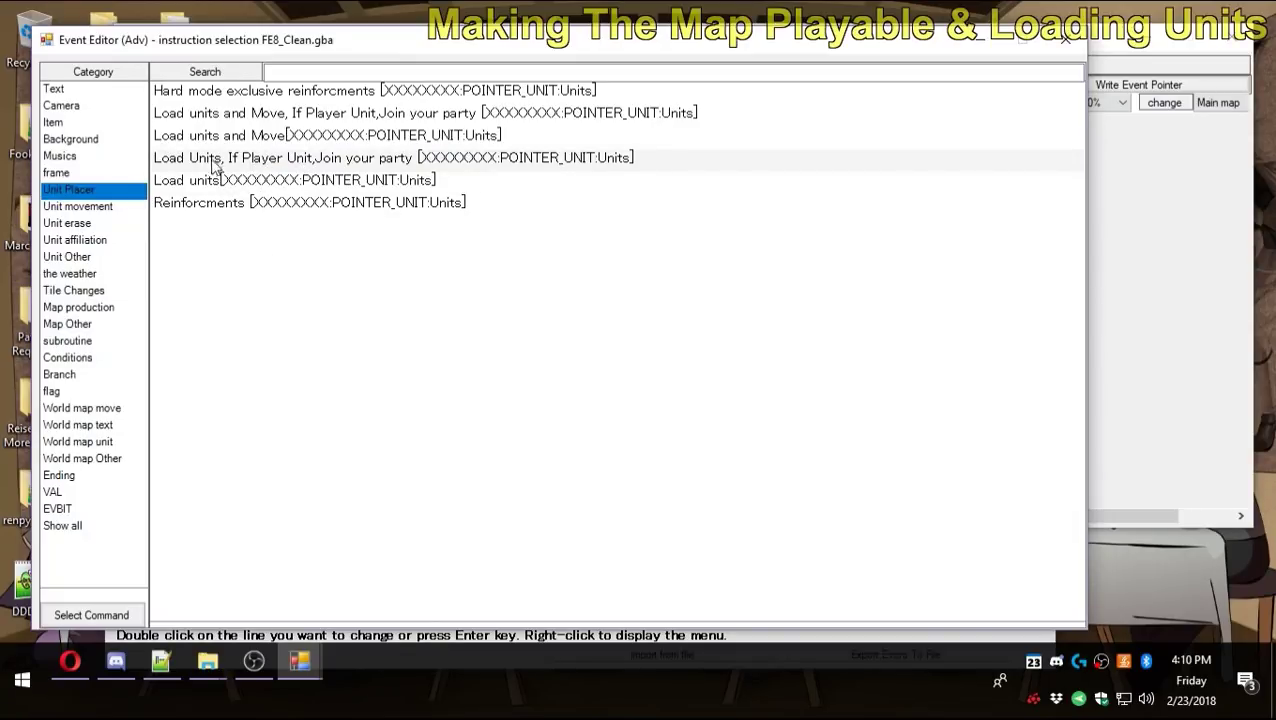
left_click(265, 113)
left_click(250, 158)
left_click(277, 115)
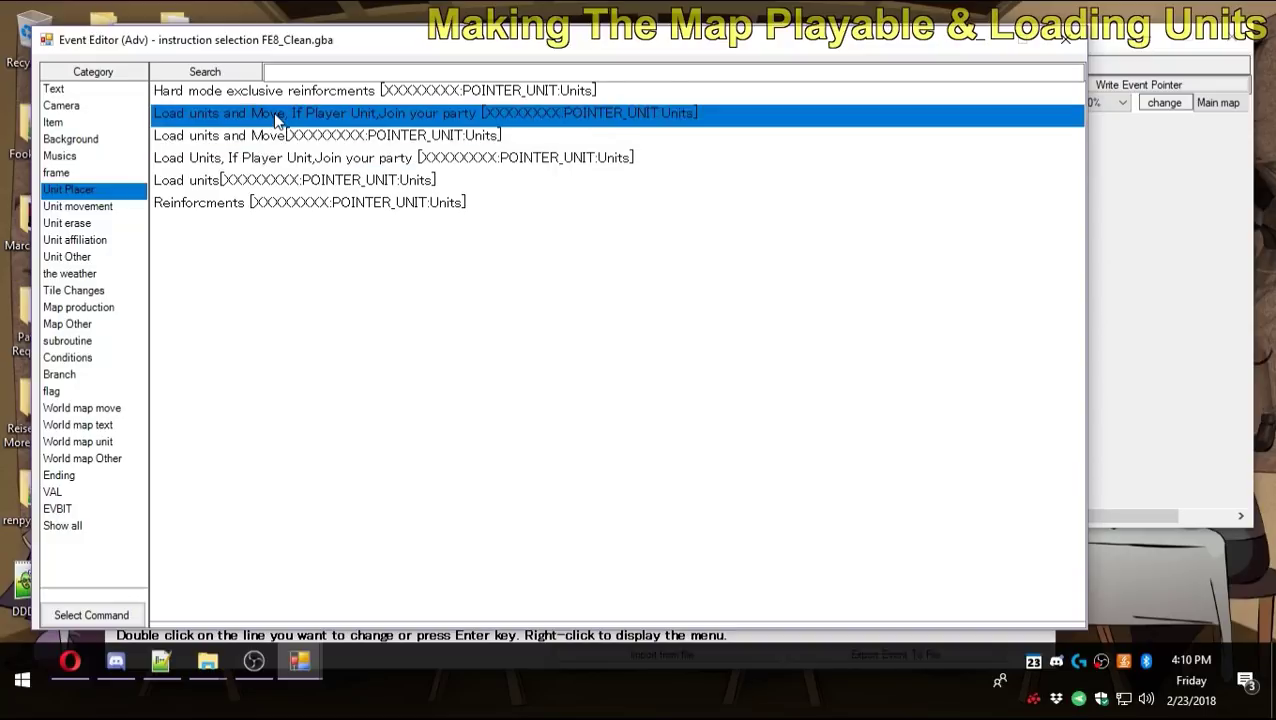
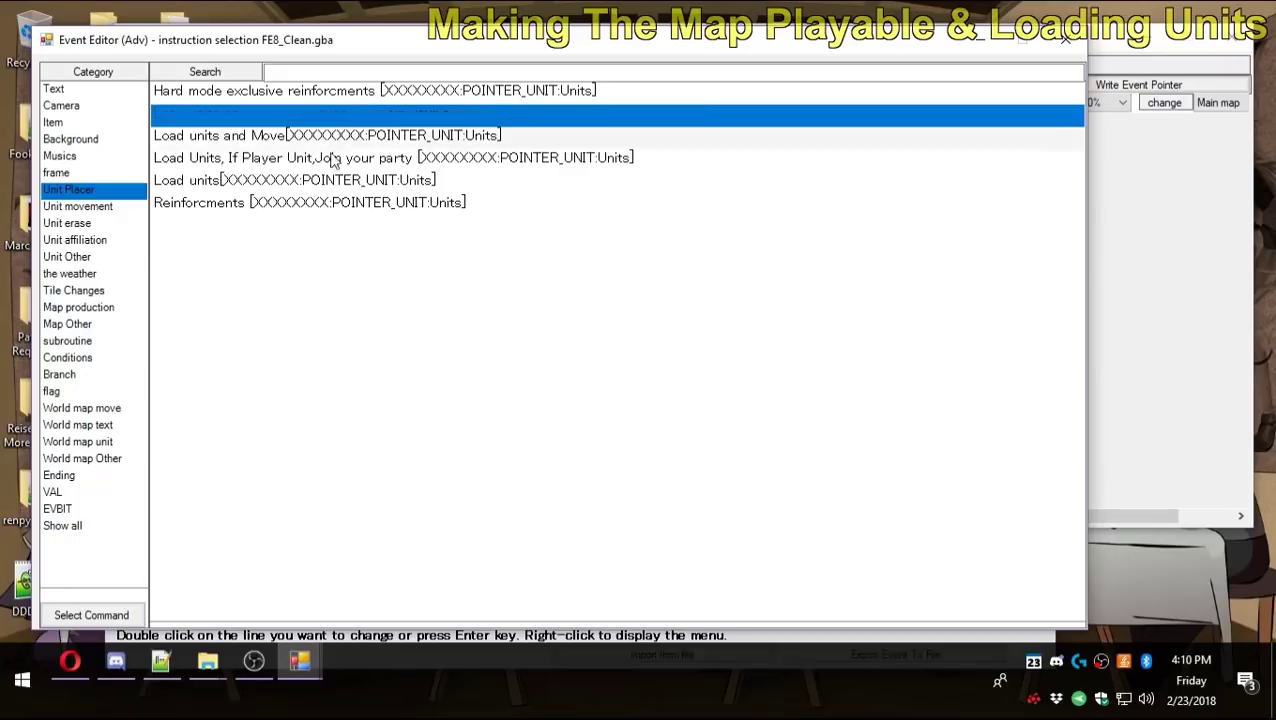
left_click(235, 166)
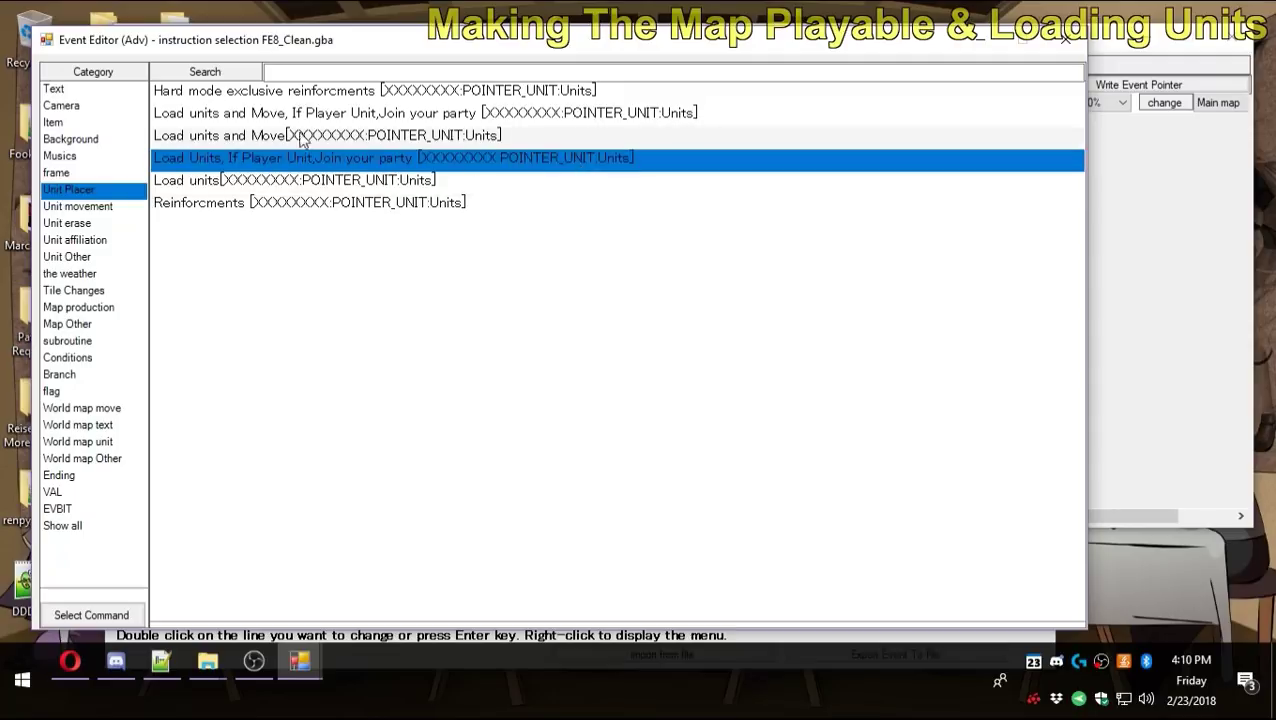
double_click(259, 117)
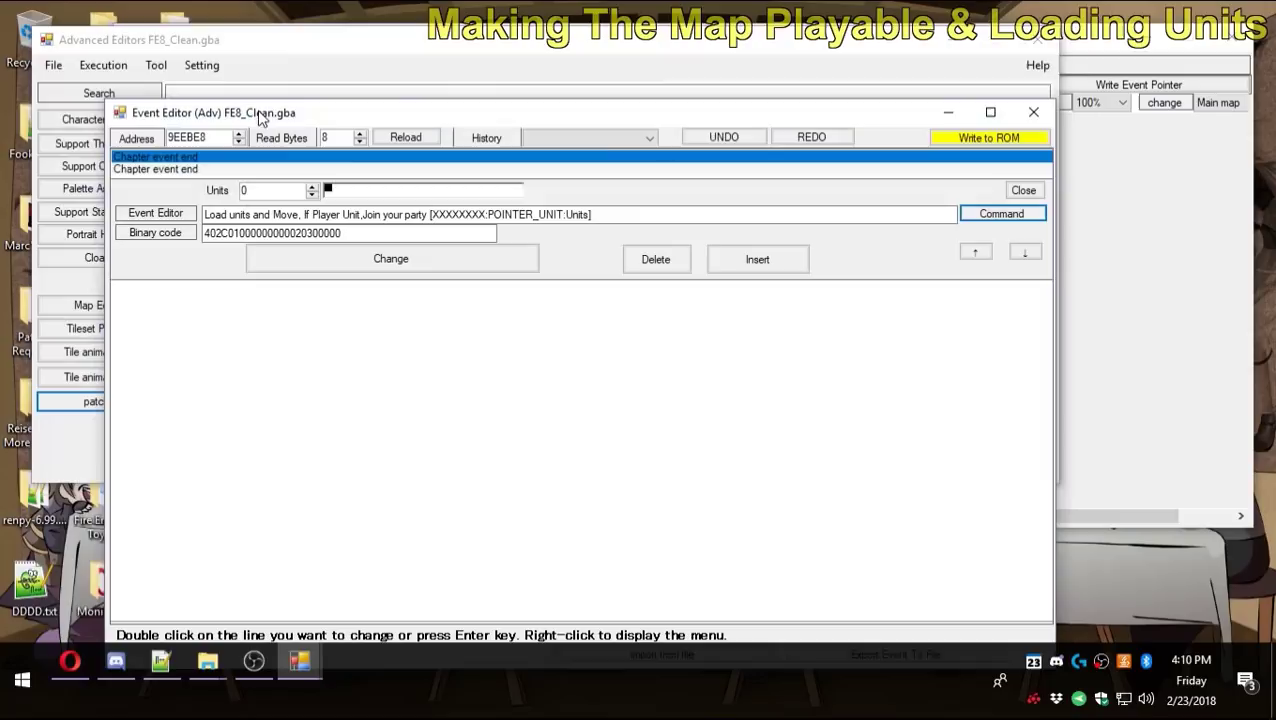
left_click(226, 194)
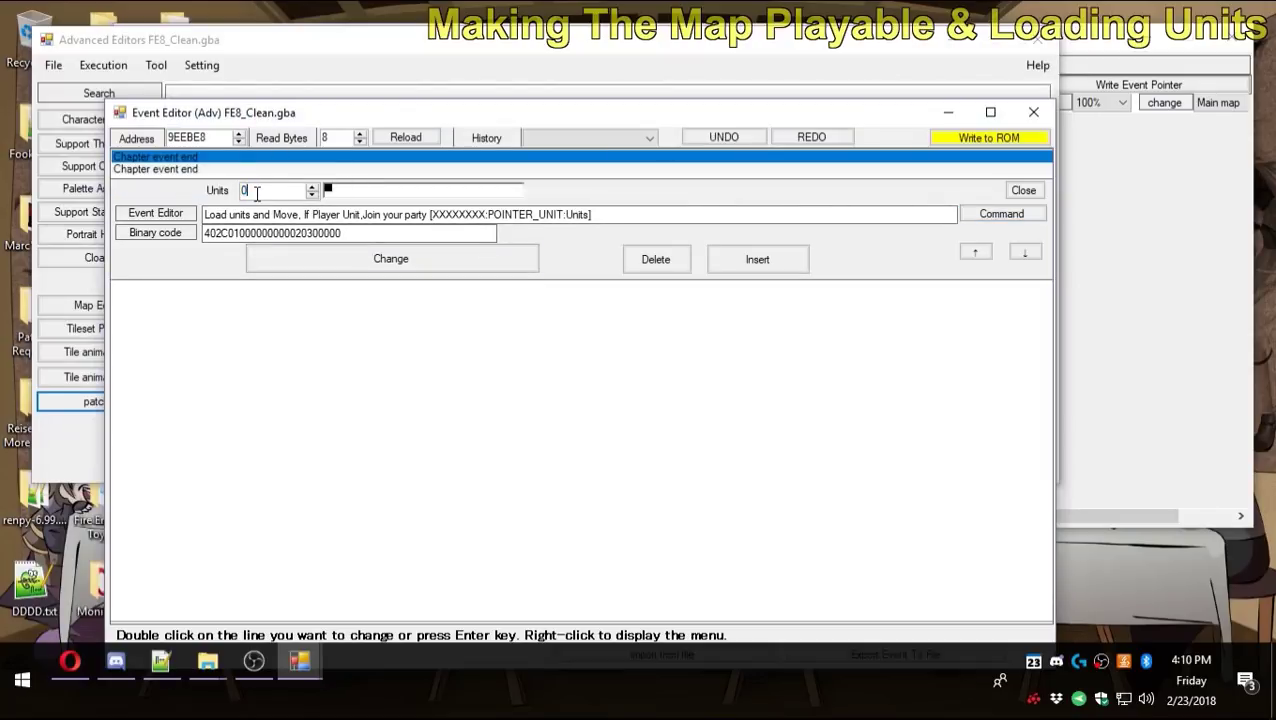
left_click(212, 193)
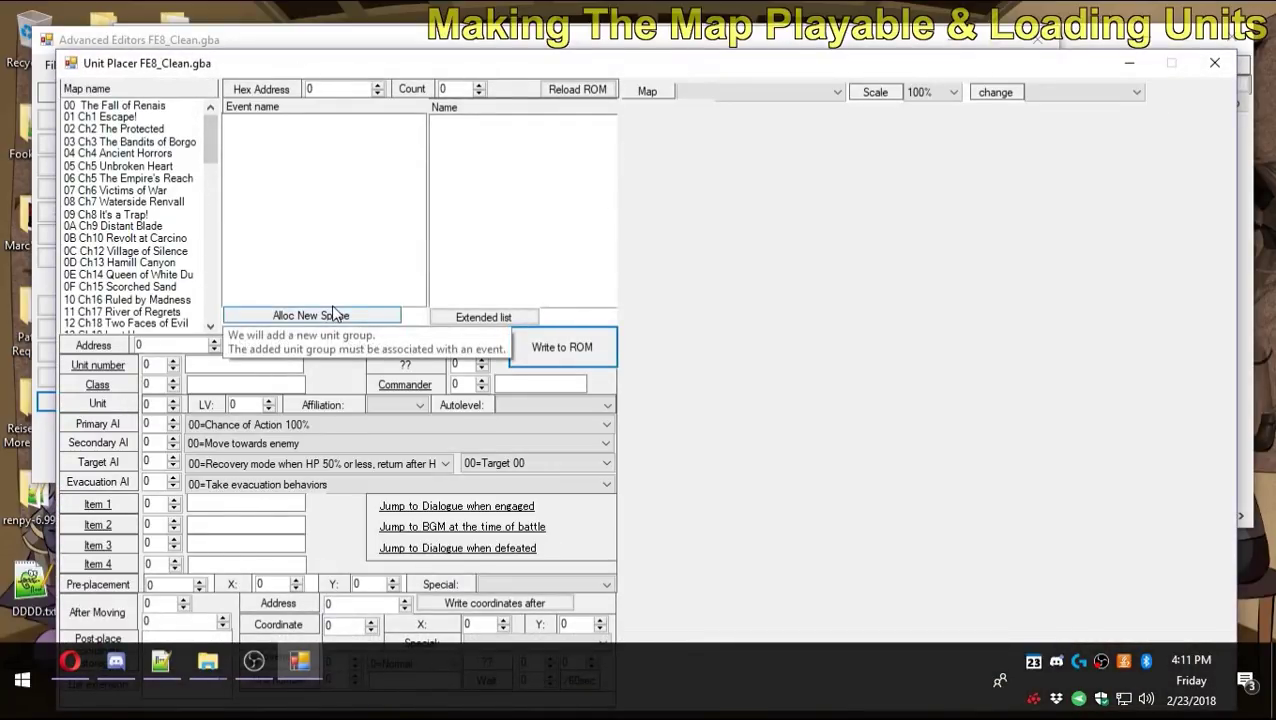
left_click(1215, 63)
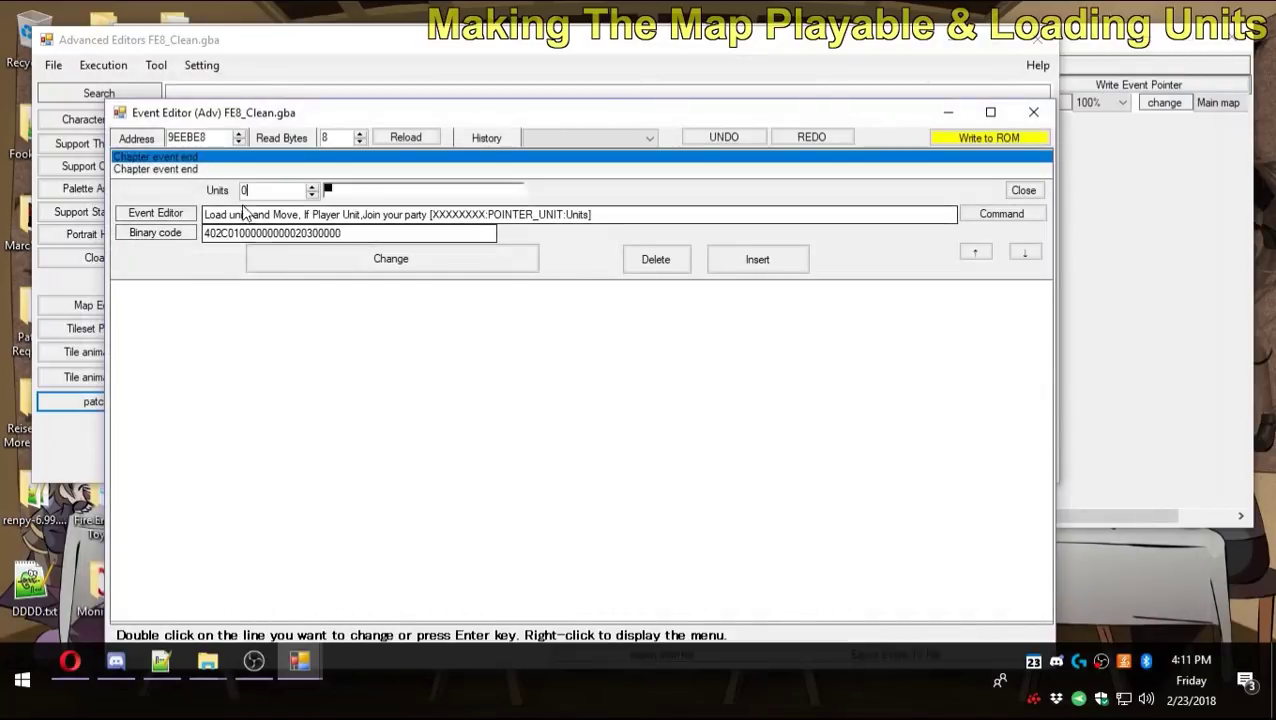
Open the Unit Placer from the instruction's Units parameter and select the Player placement group of map 00 The Fall of Renais.
left_click(212, 193)
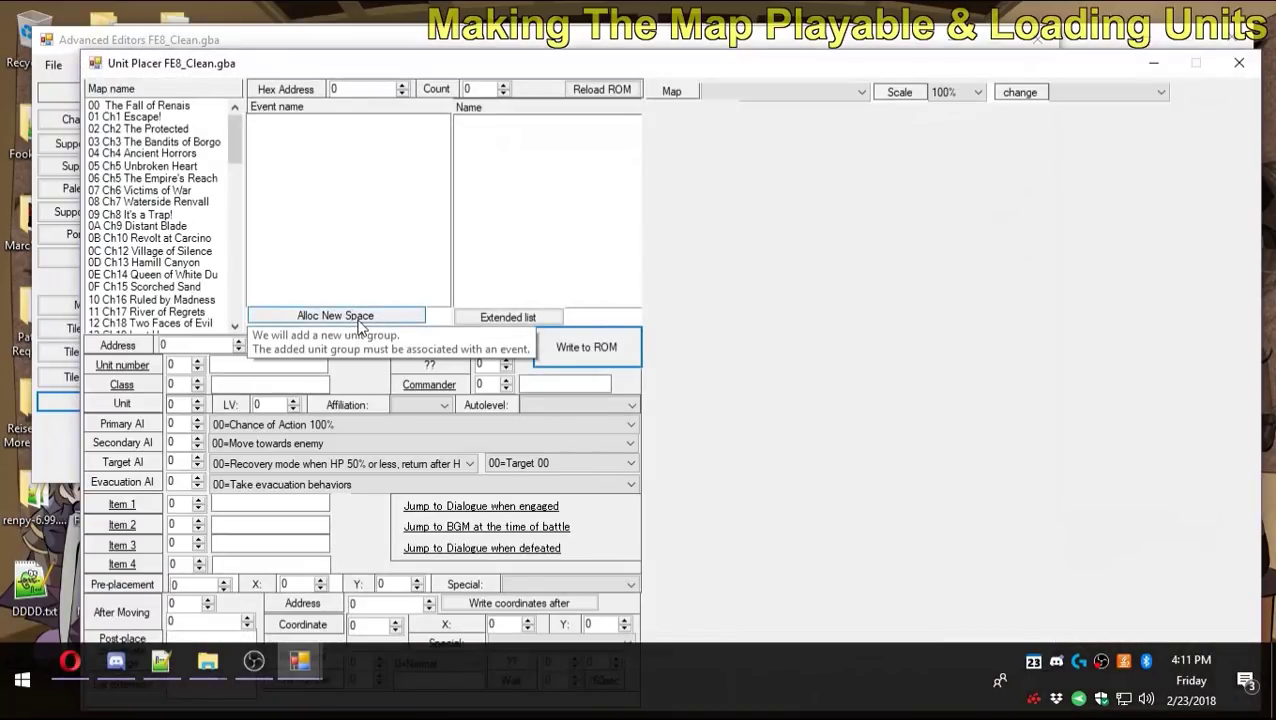
left_click(359, 325)
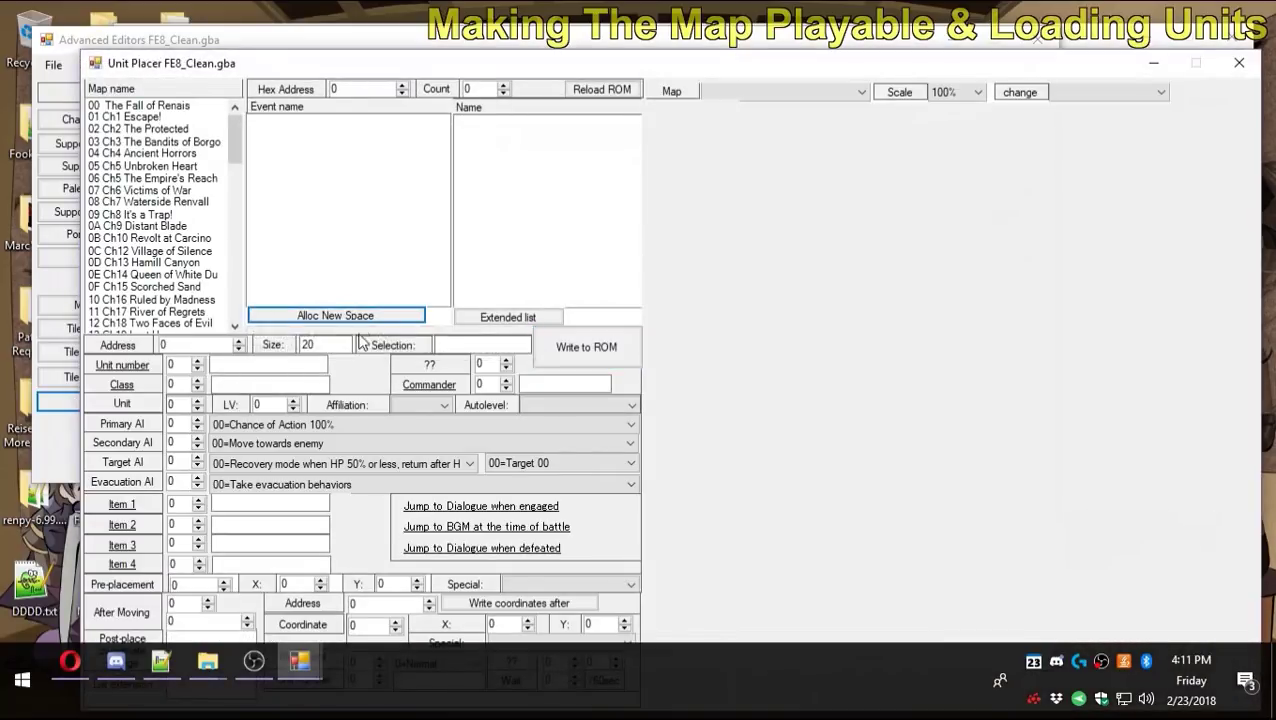
left_click(195, 107)
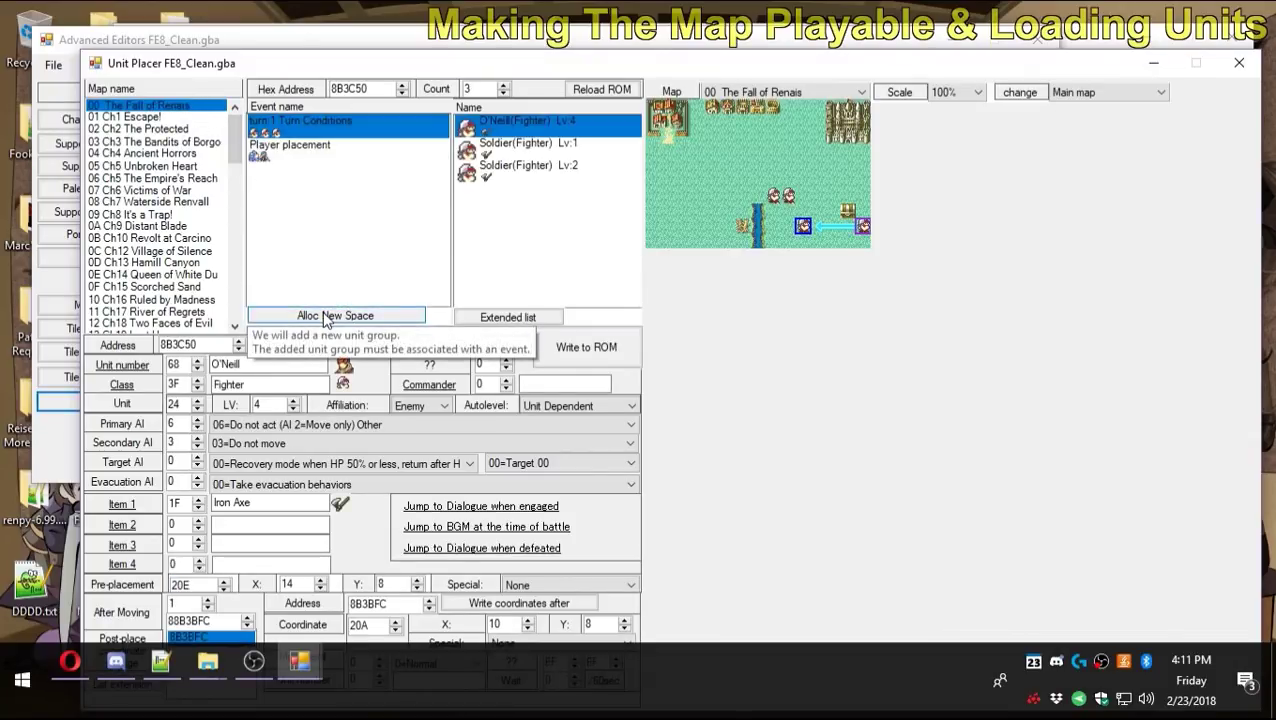
left_click(345, 150)
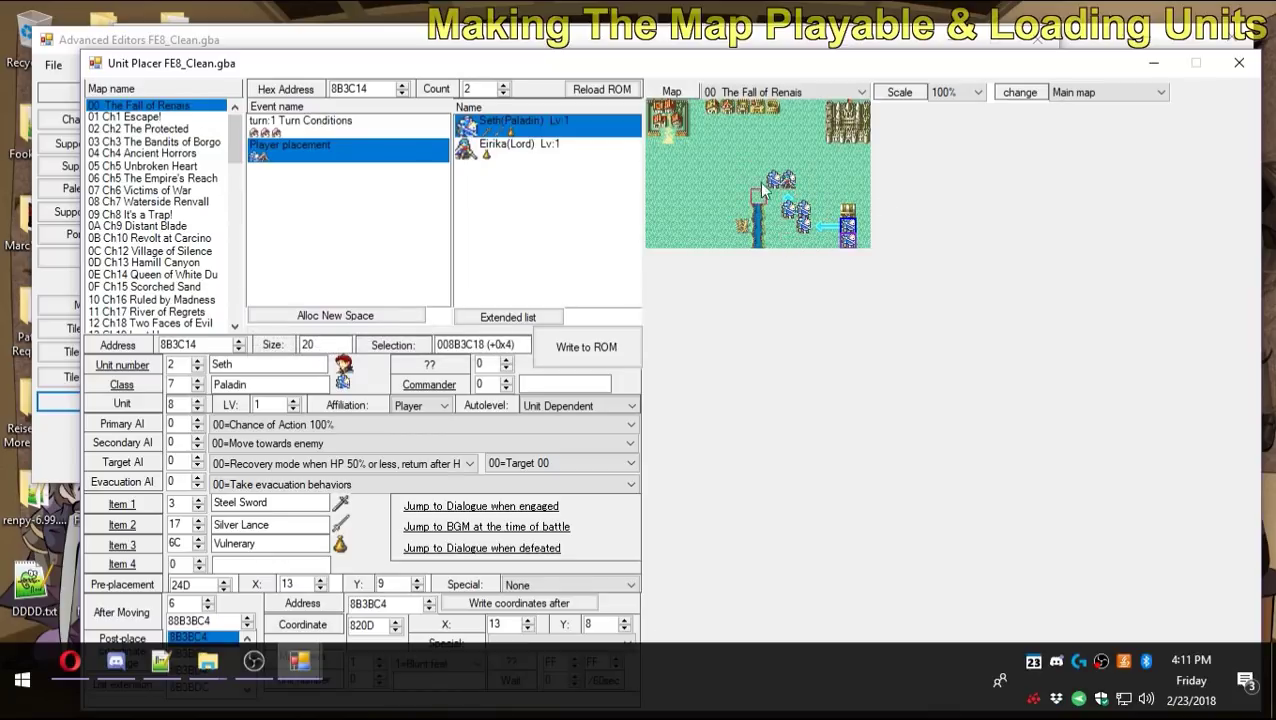
Copy the Player placement group's address 8B3C14 into the Units parameter of the load-units instruction.
double_click(192, 346)
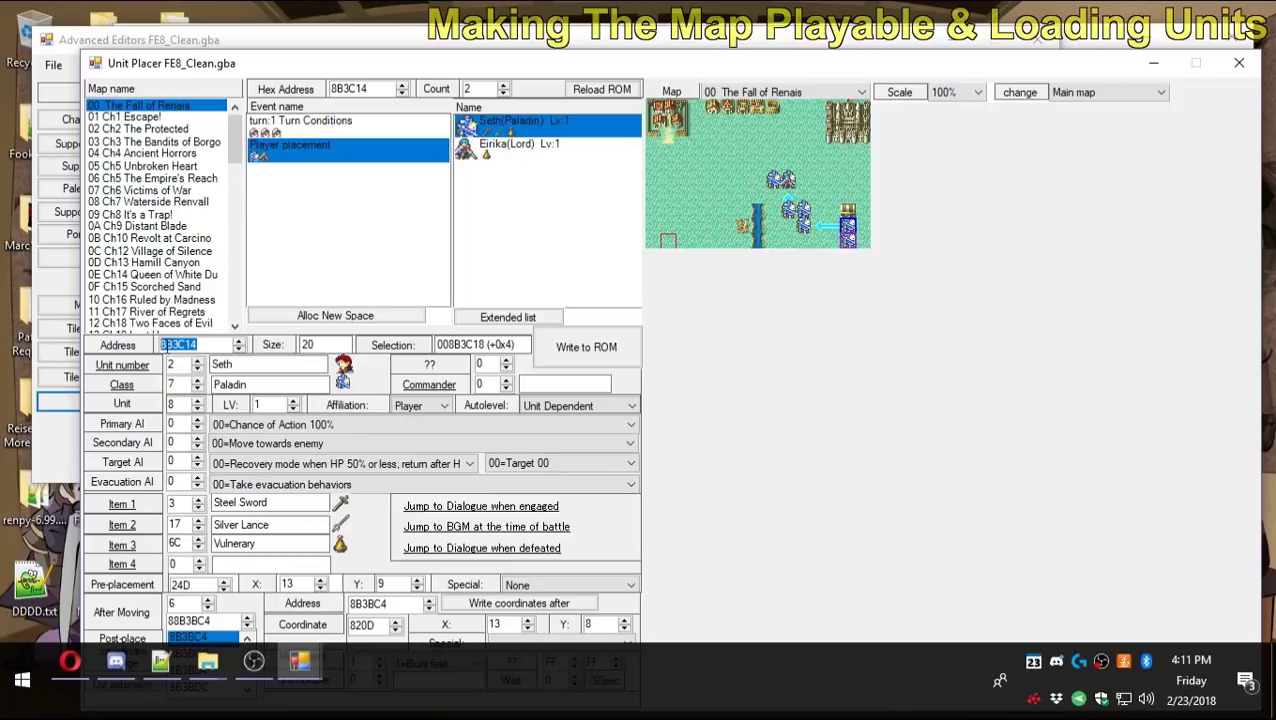
right_click(184, 352)
left_click(150, 406)
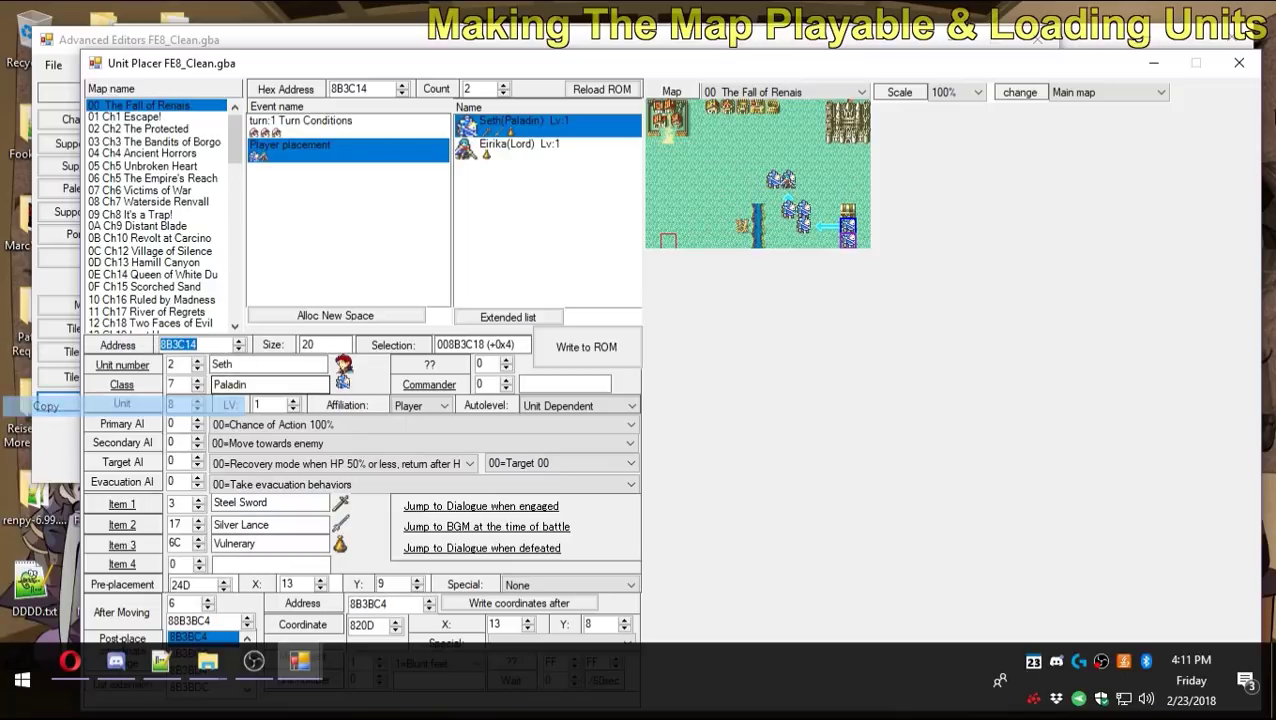
left_click(1153, 62)
right_click(261, 193)
left_click(242, 271)
left_click(452, 258)
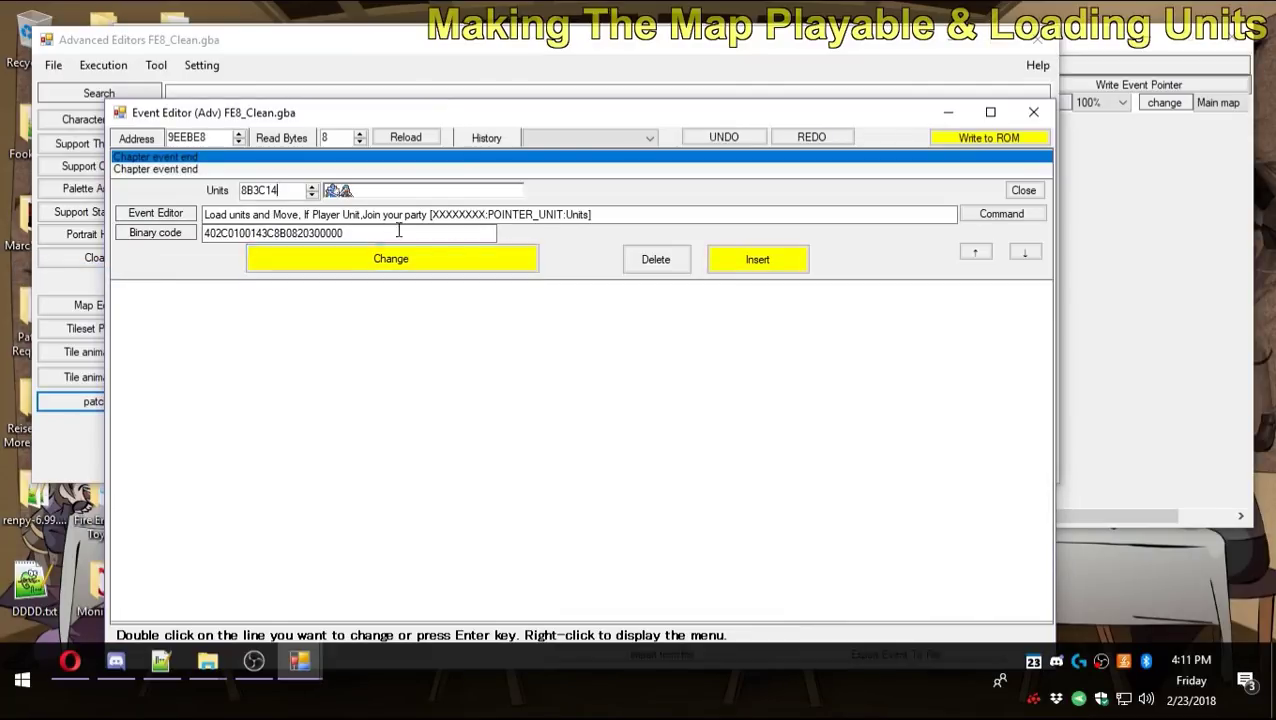
Return to the Unit Placer and allocate a new unit group for 1 person on The Fall of Renais.
left_click(219, 195)
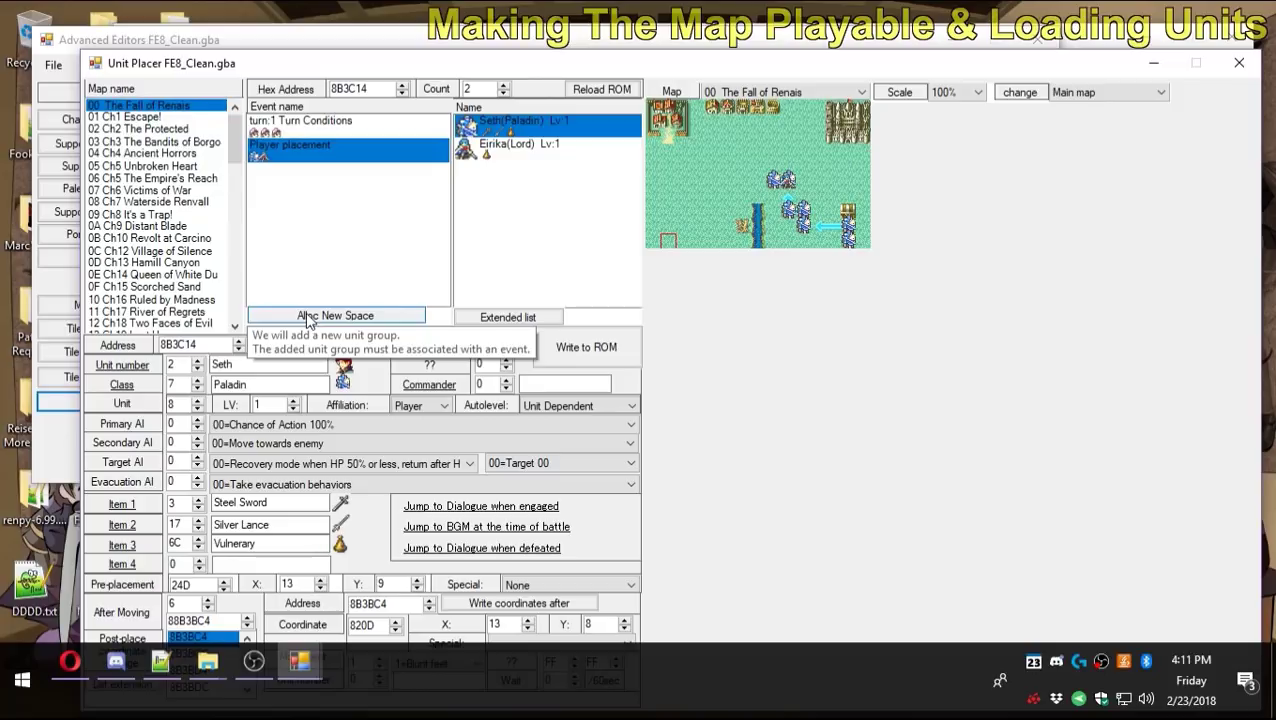
left_click(404, 318)
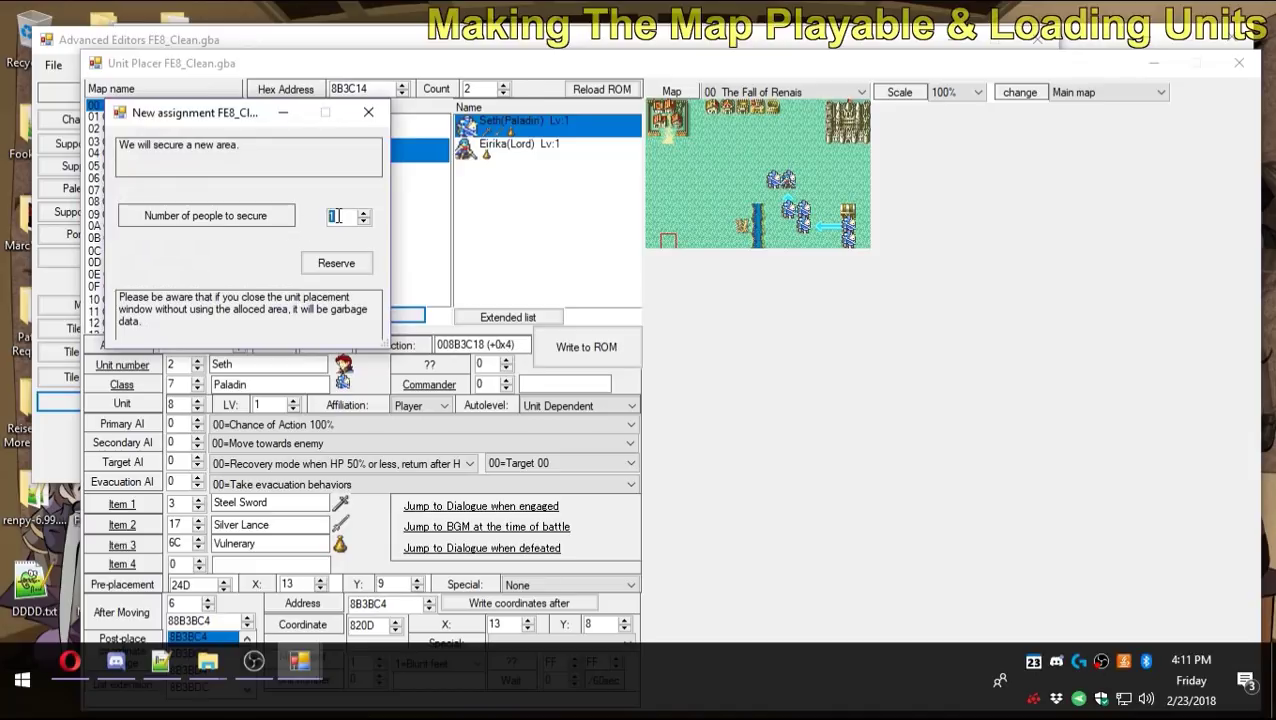
left_click(340, 262)
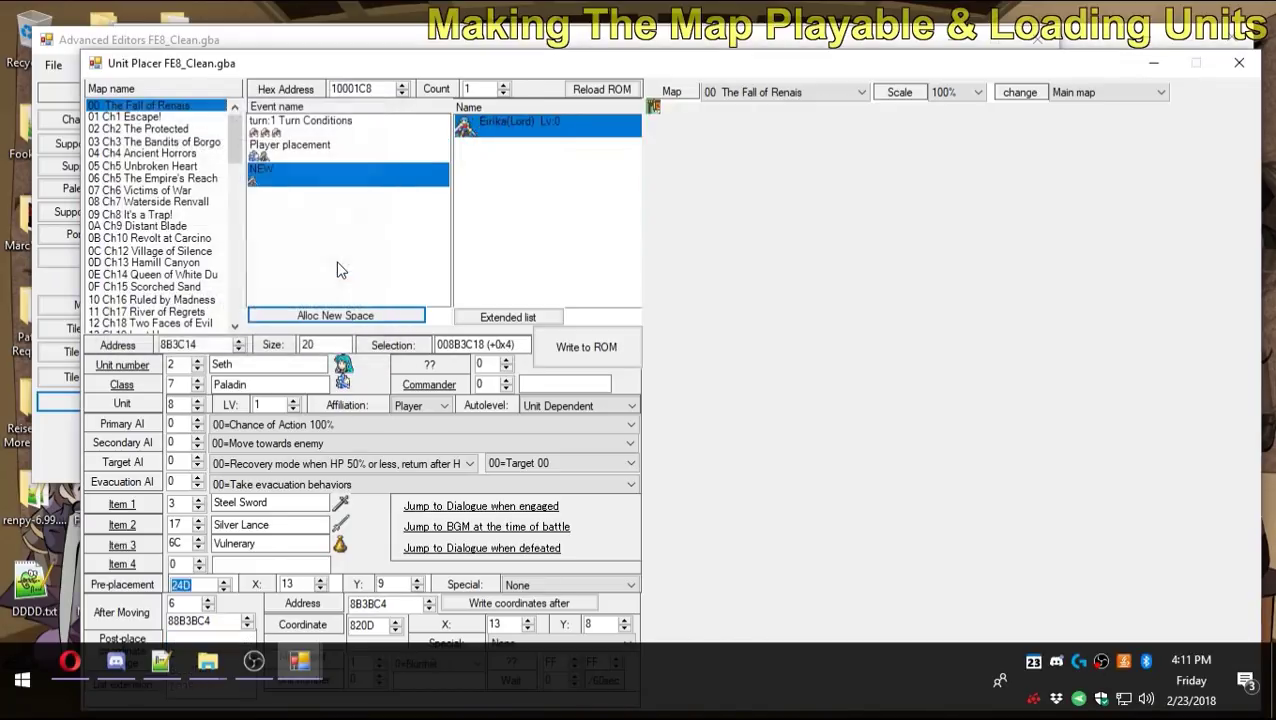
left_click(178, 364)
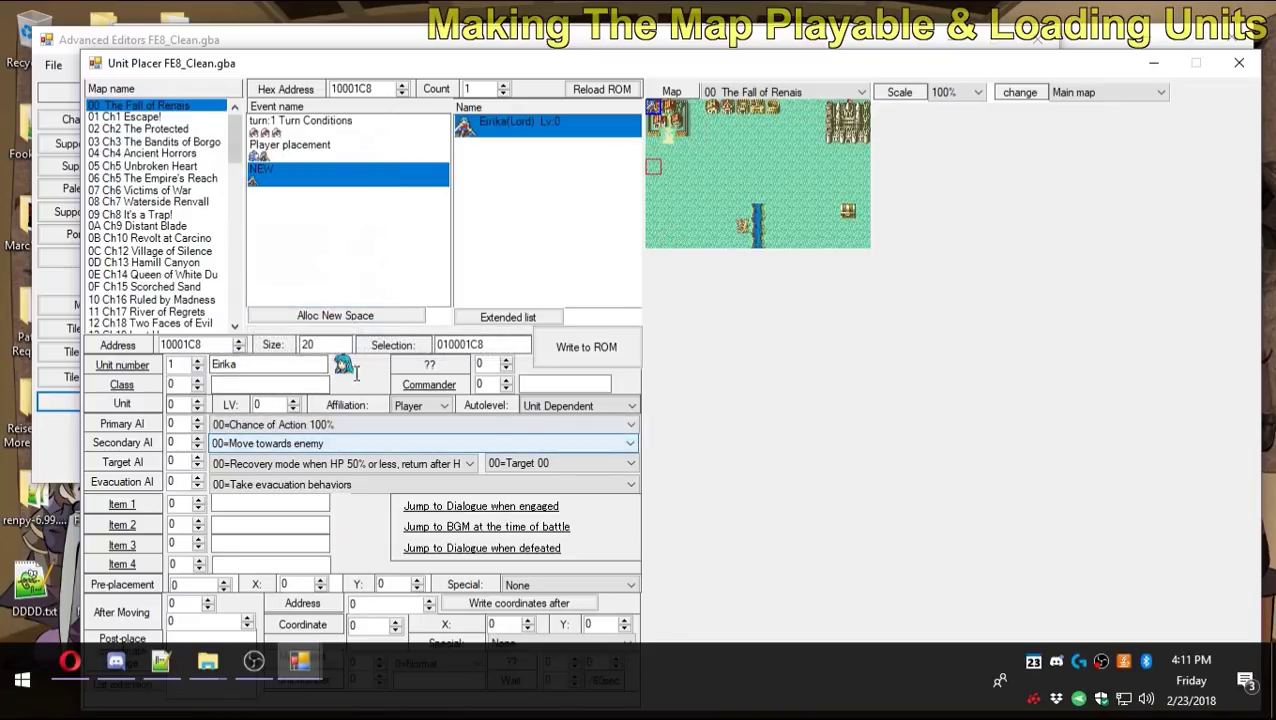
Place the new group's Eirika unit on the map at pre-placement position X 4, Y 5.
left_click(716, 155)
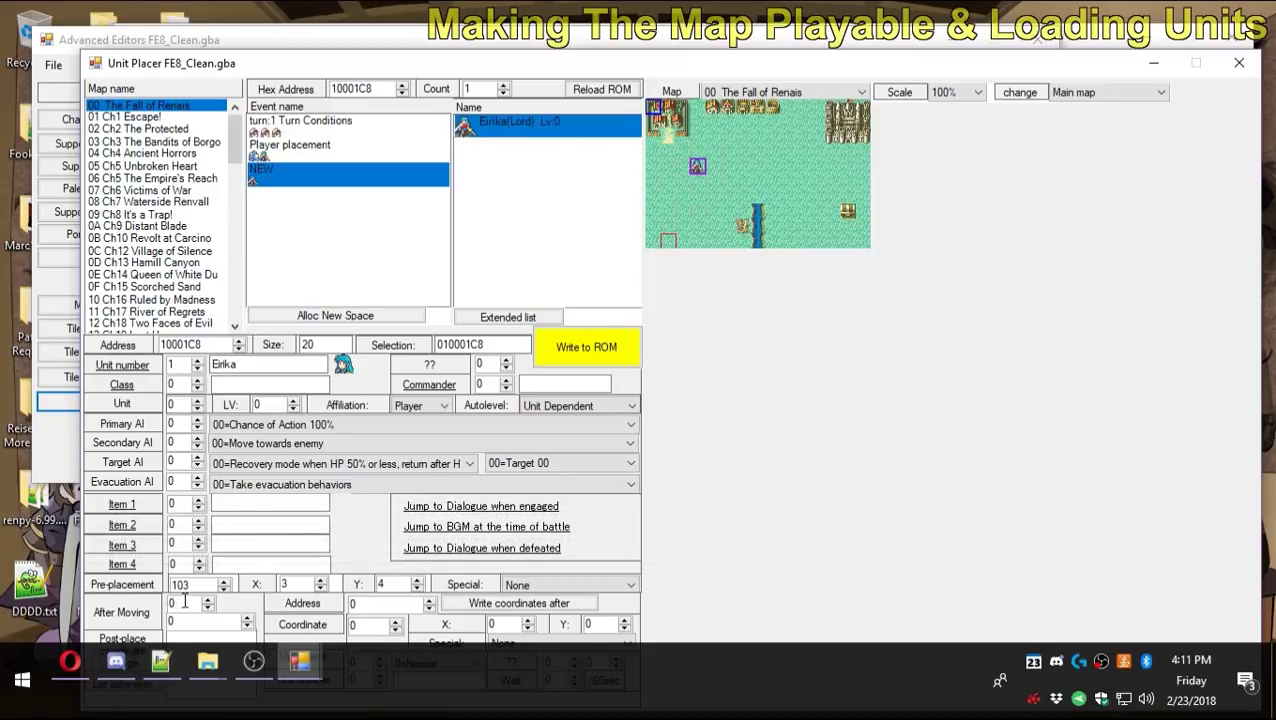
left_click_drag(660, 63, 636, 21)
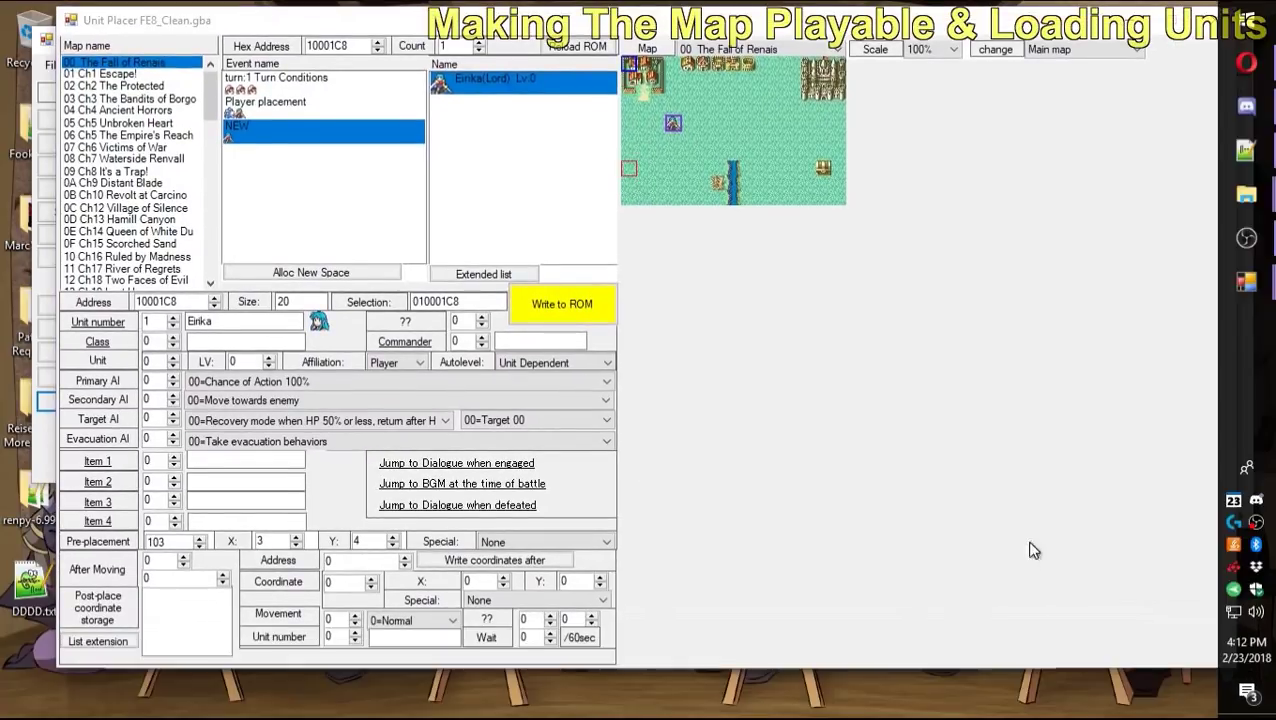
left_click_drag(896, 30, 862, 54)
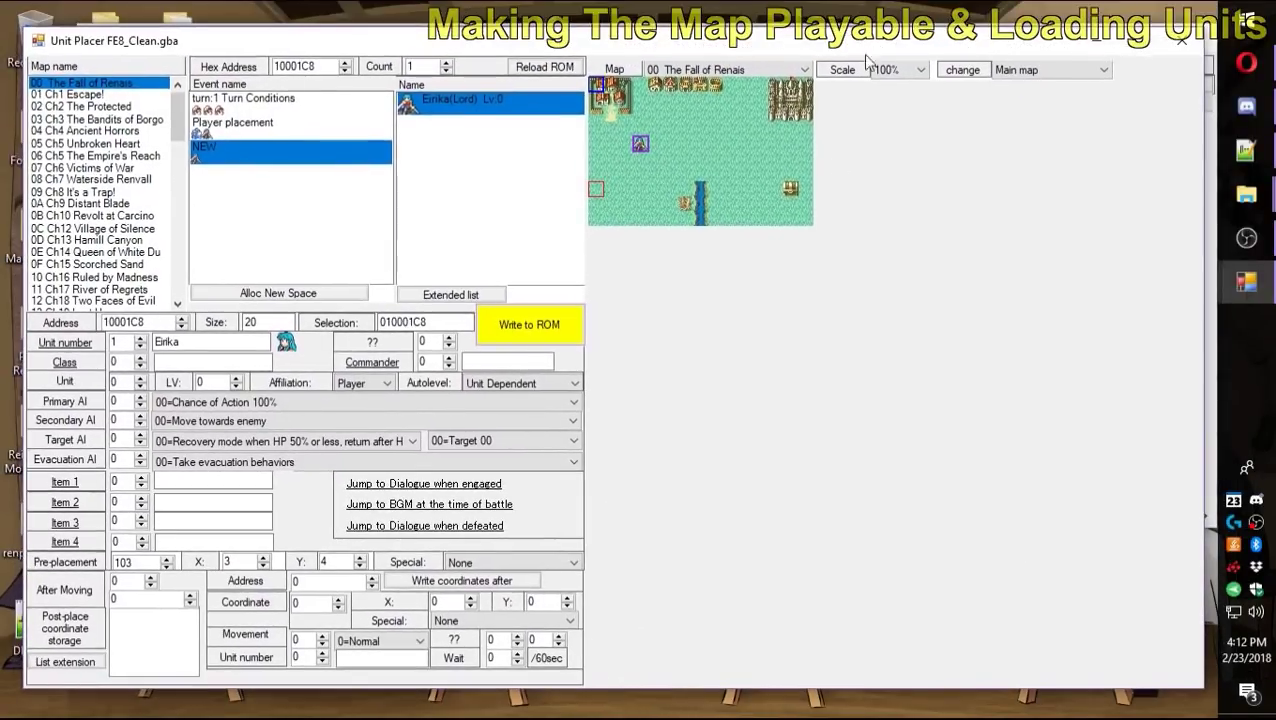
left_click(570, 333)
left_click_drag(641, 146, 657, 147)
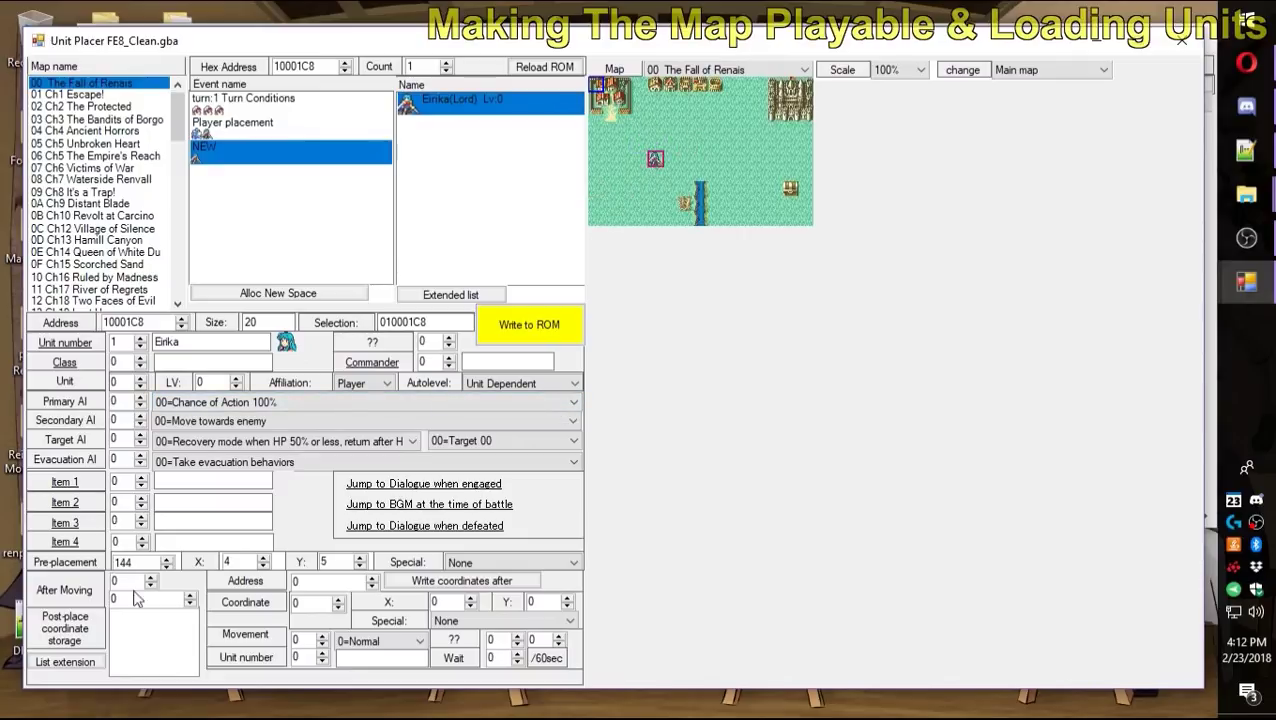
Set Eirika's After Moving count to 1 and reallocate her post-place coordinate list with 1 entry in total.
mouse_move(92, 592)
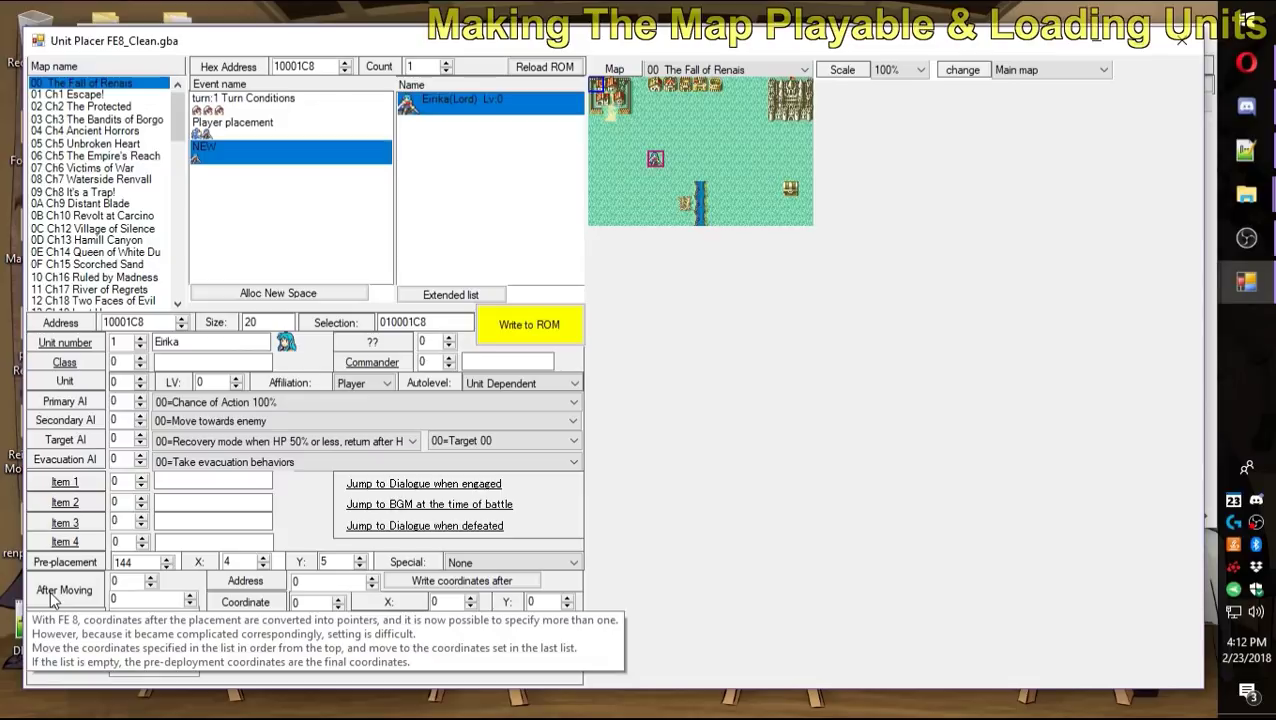
left_click(151, 578)
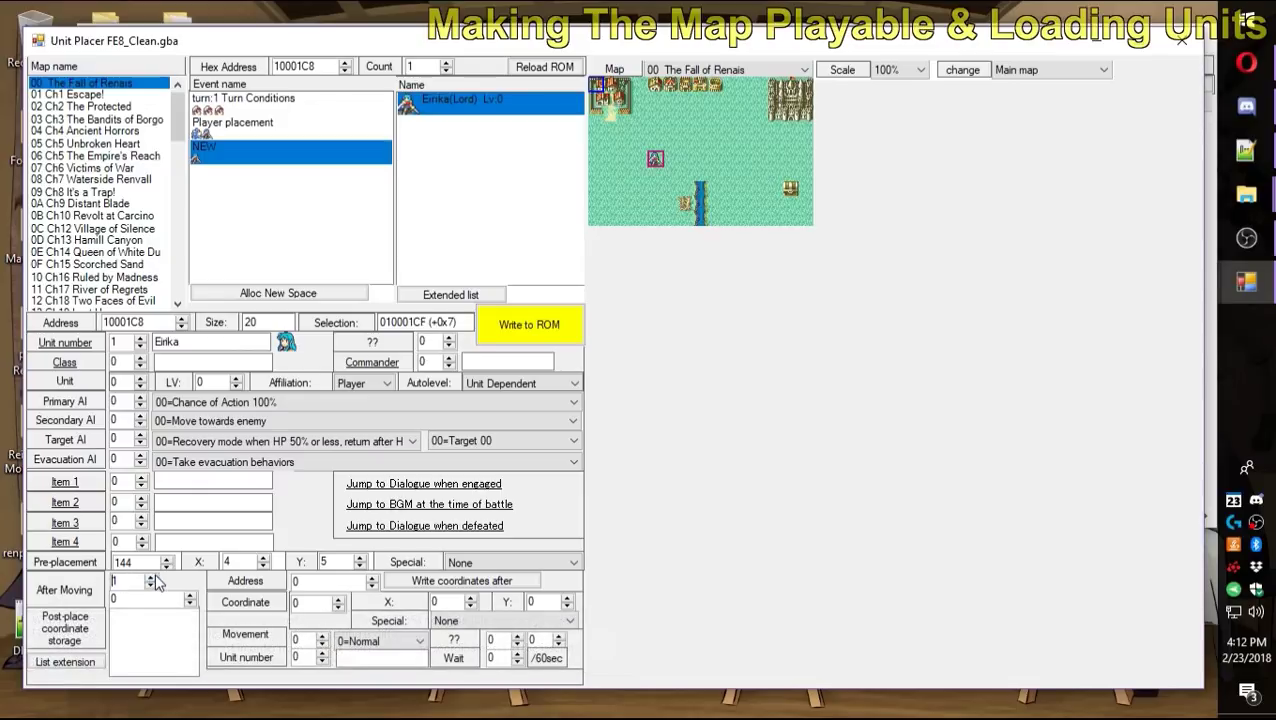
left_click(138, 600)
left_click(83, 664)
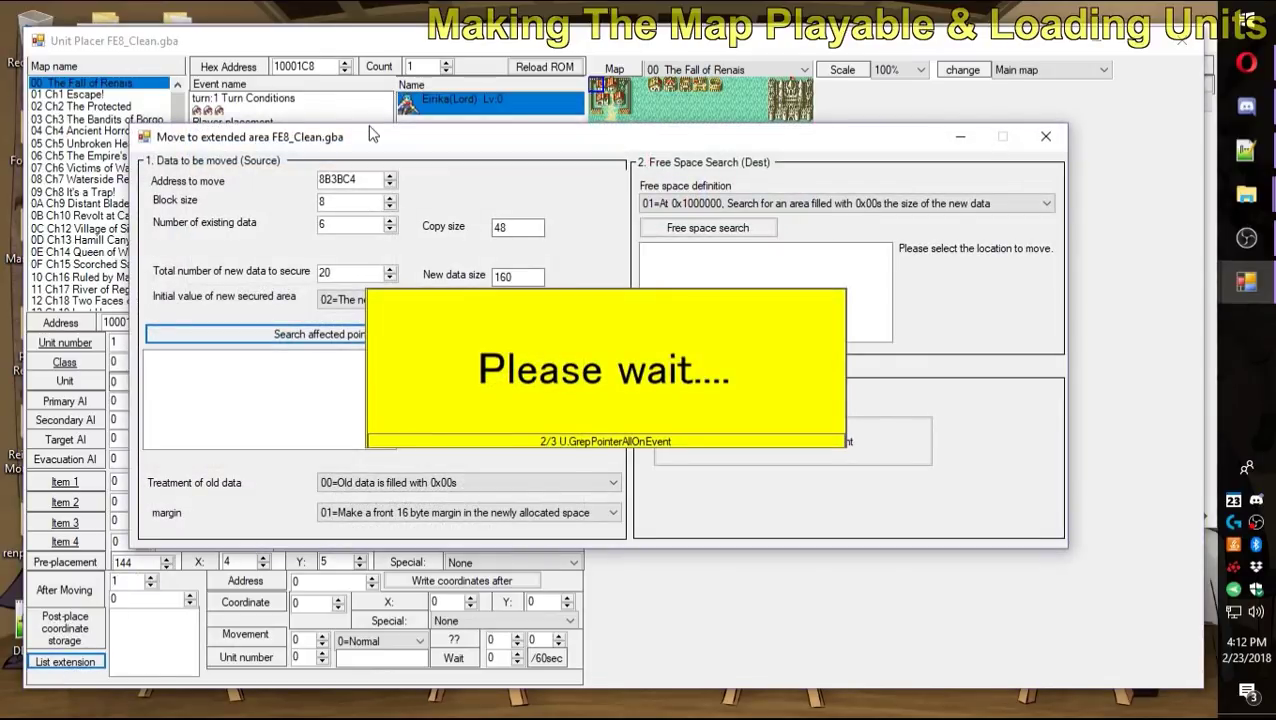
double_click(323, 274)
type("1")
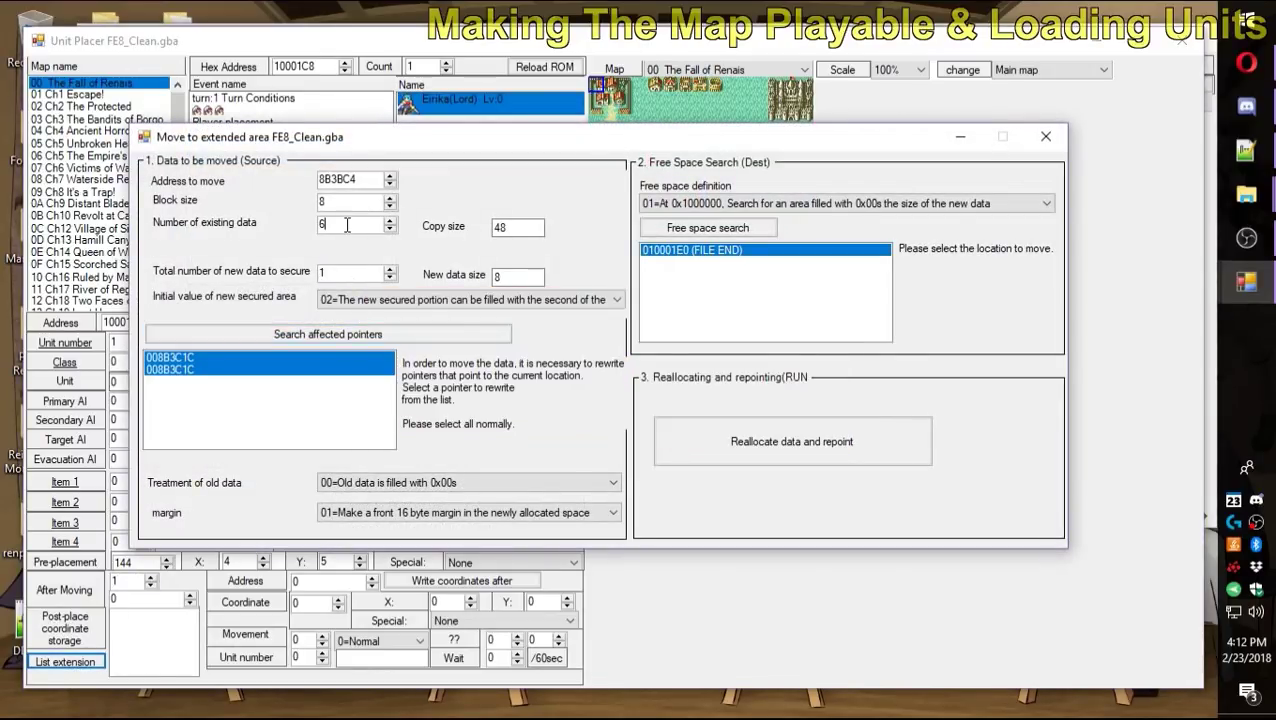
left_click(749, 438)
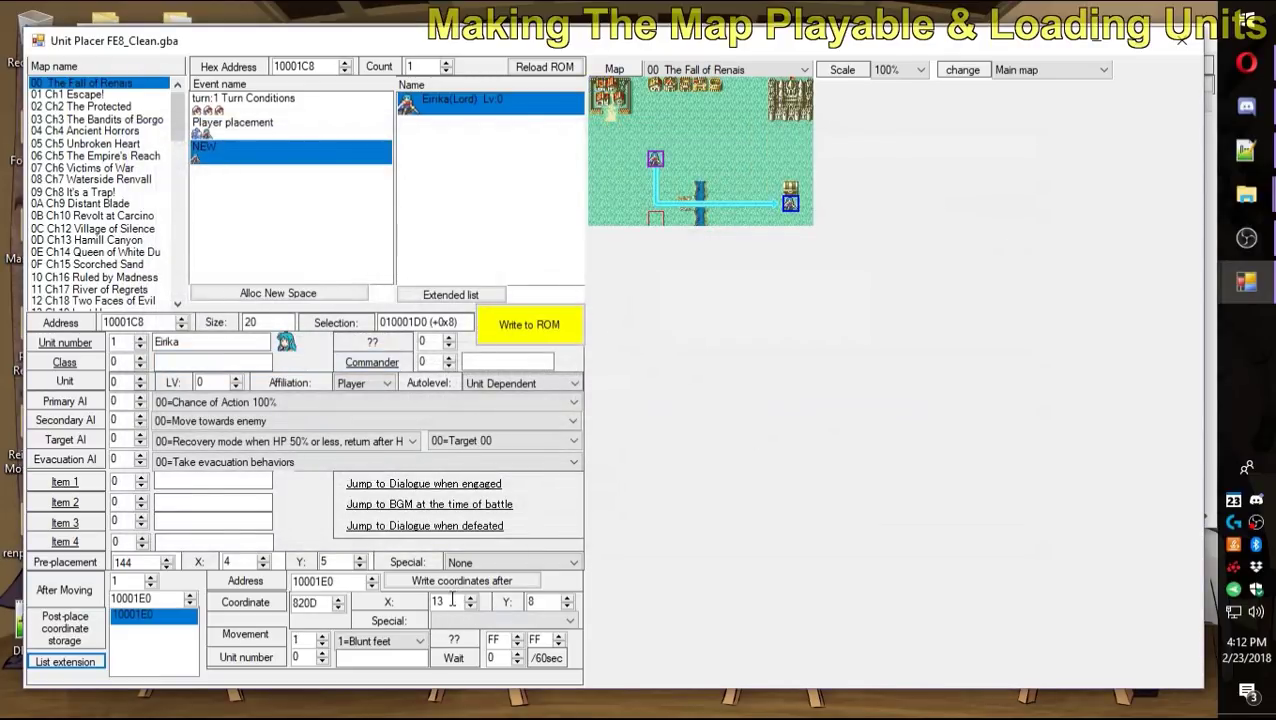
Move Eirika's pre-placement position to X 3, Y 5 and set her after-moving destination to X 6, Y 3.
left_click(254, 562)
mouse_move(655, 156)
left_mouse_down()
mouse_move(659, 137)
mouse_move(640, 160)
left_mouse_up()
left_click(140, 618)
mouse_move(90, 606)
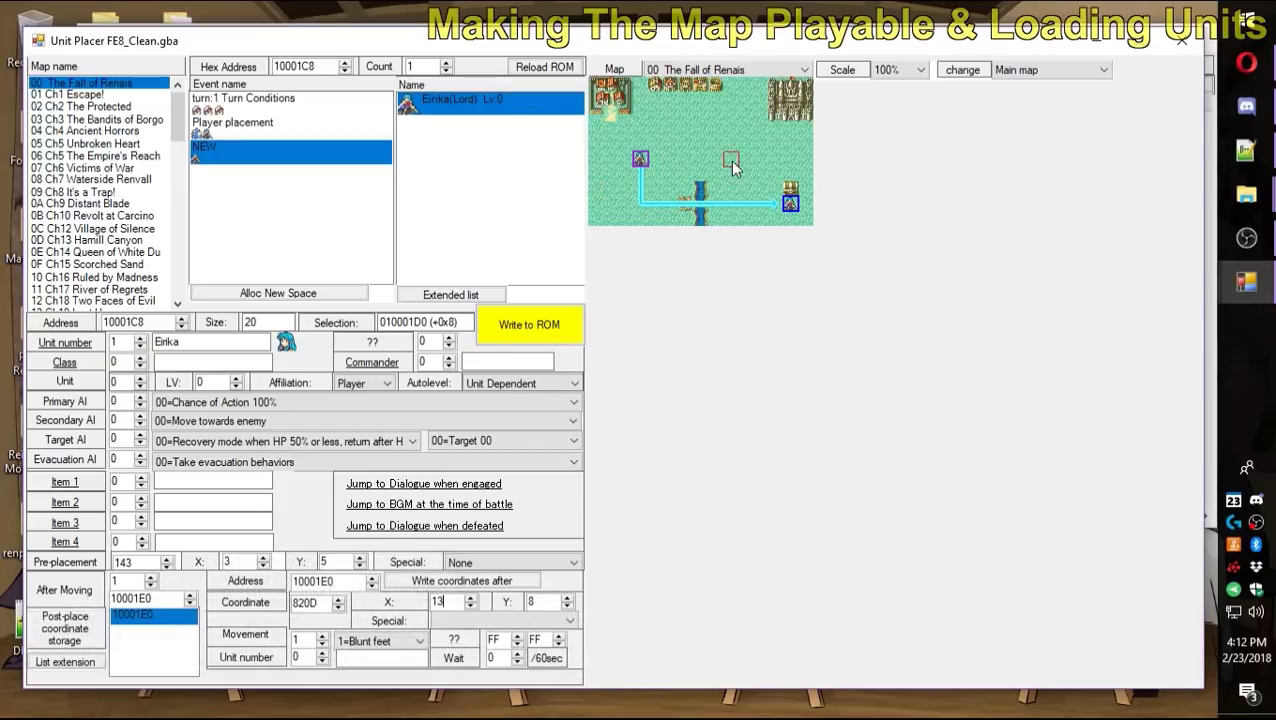
mouse_move(733, 168)
left_mouse_down()
mouse_move(660, 125)
mouse_move(695, 138)
left_mouse_up()
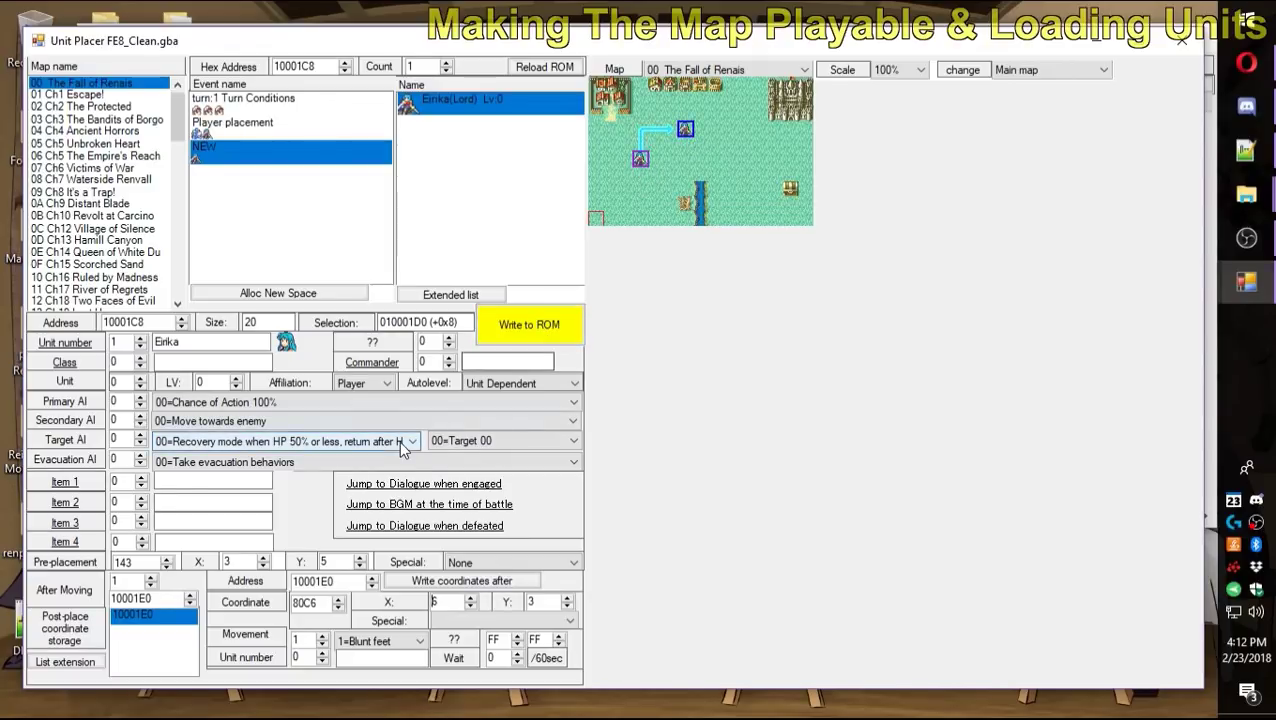
key("Tab")
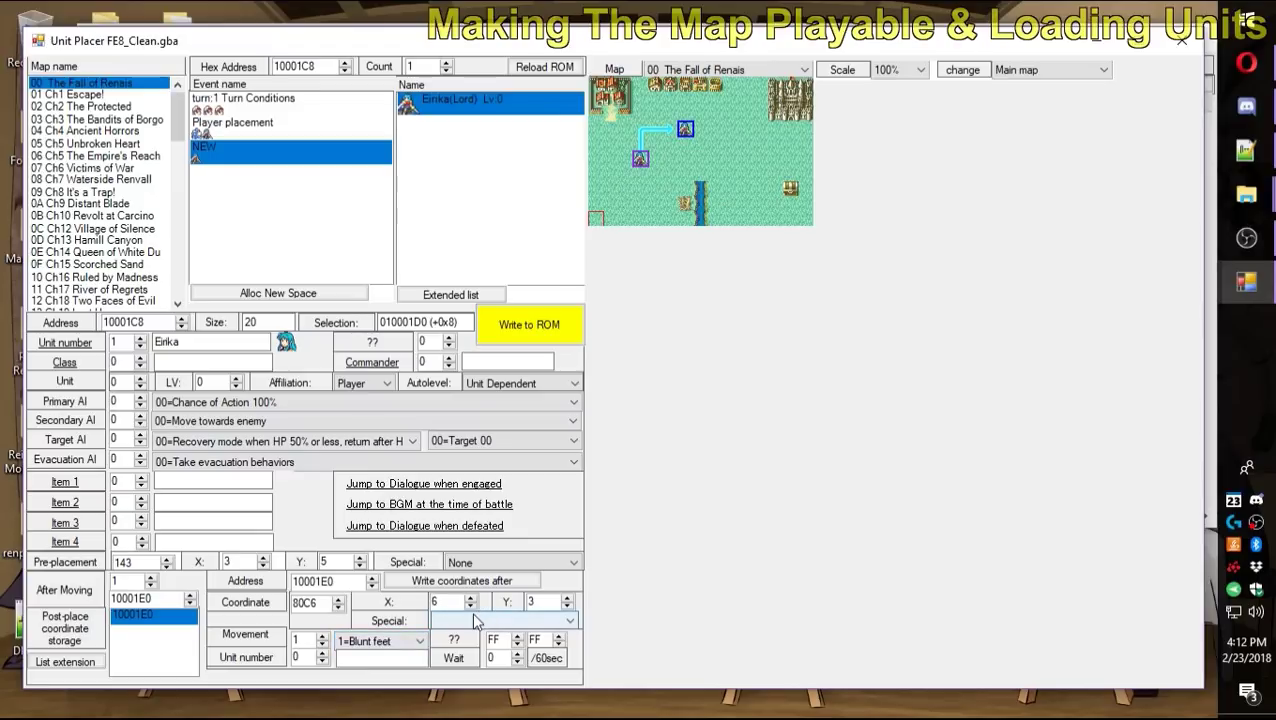
Set the new unit's class to 2 (Lord) and its commander to 1 (Eirika).
left_click(205, 362)
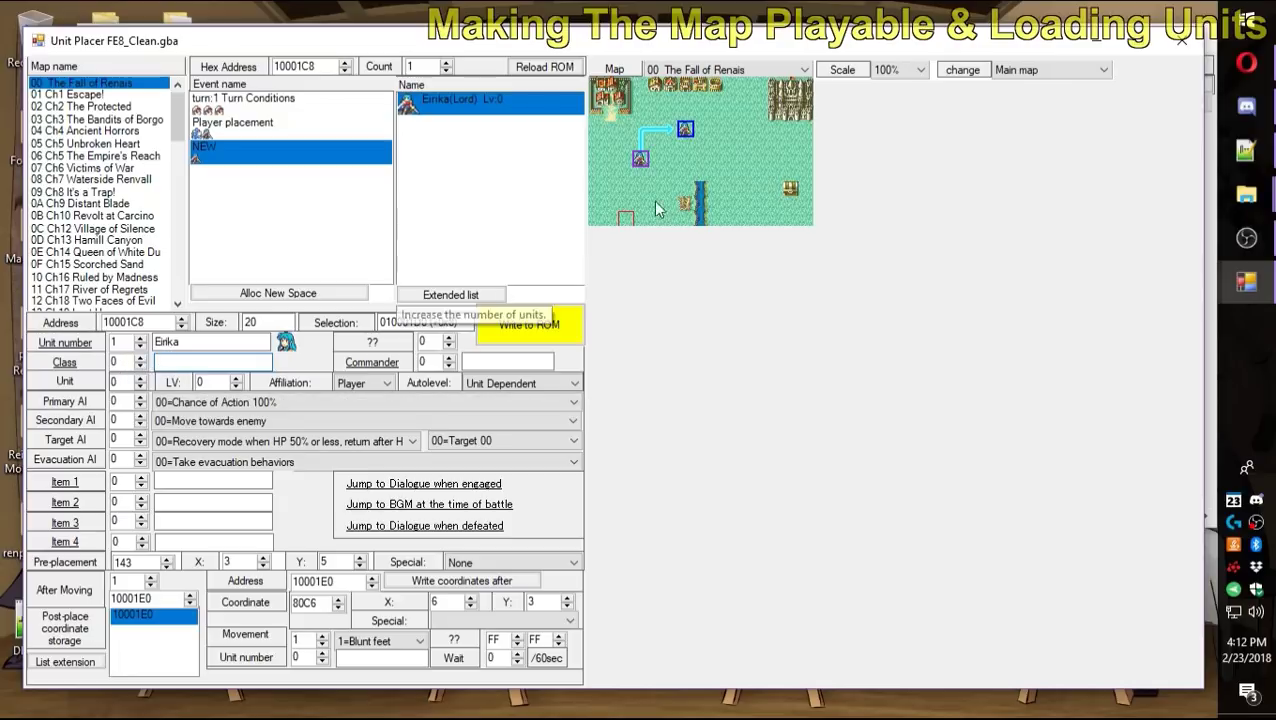
left_click(115, 343)
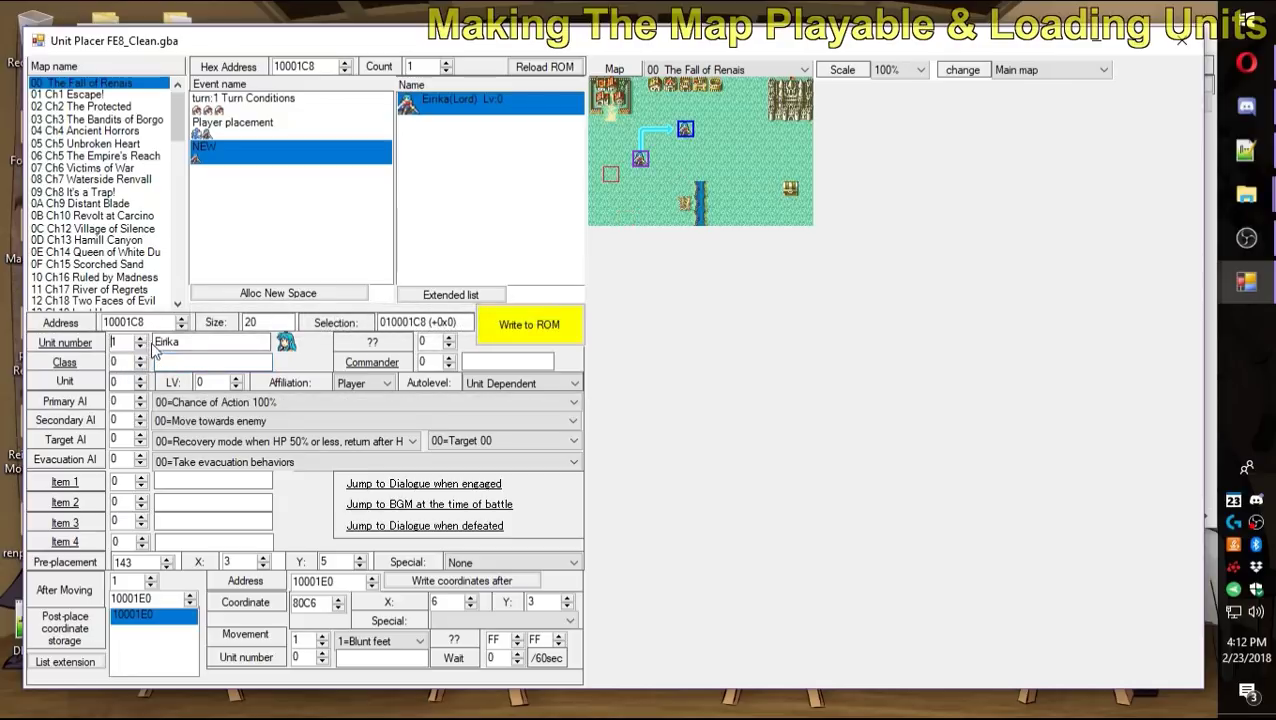
left_click(143, 358)
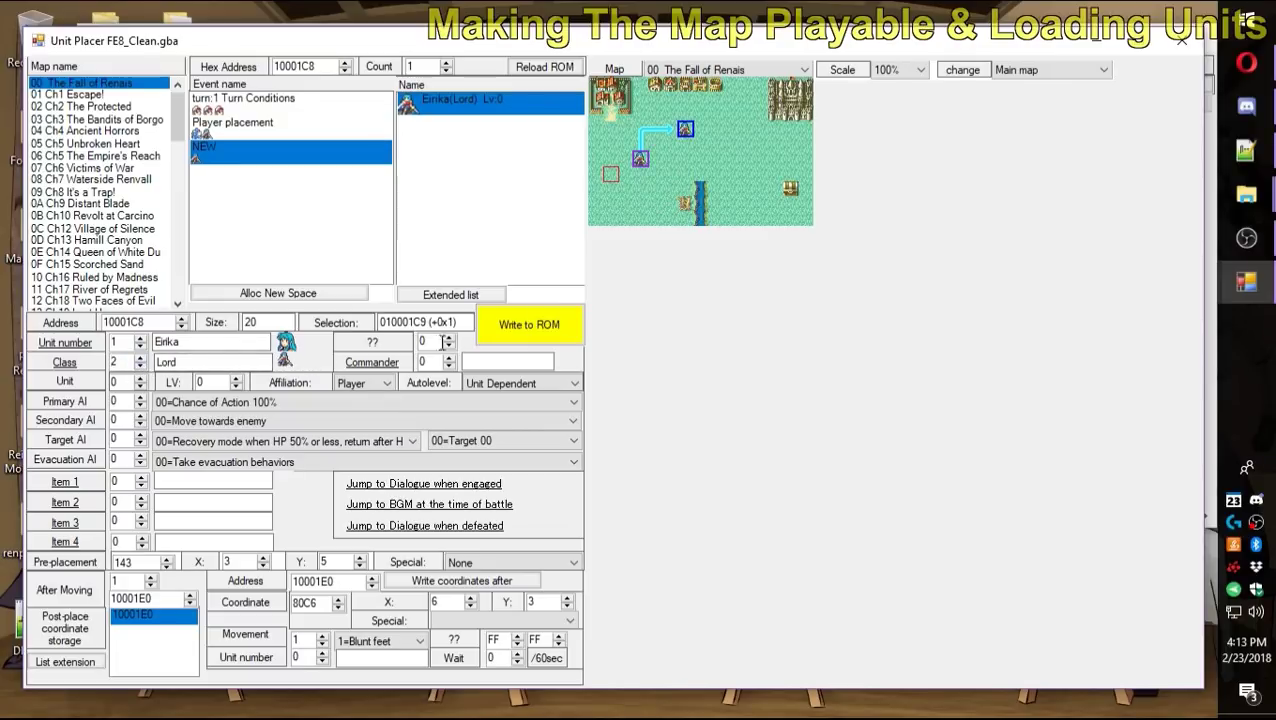
left_click(450, 358)
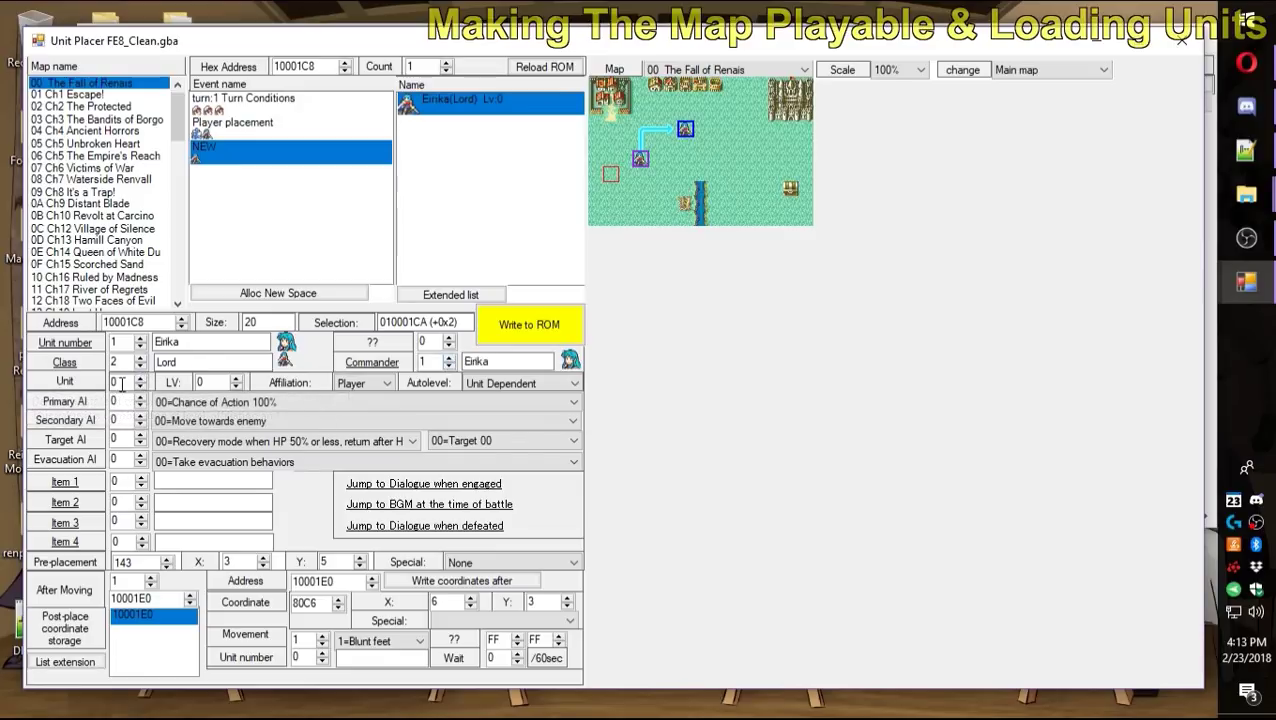
Set Eirika's level to 1, keeping Player affiliation and Unit Dependent autolevel.
left_click(239, 385)
left_click(239, 381)
left_click(370, 383)
left_click(358, 396)
left_click(478, 389)
left_click(484, 387)
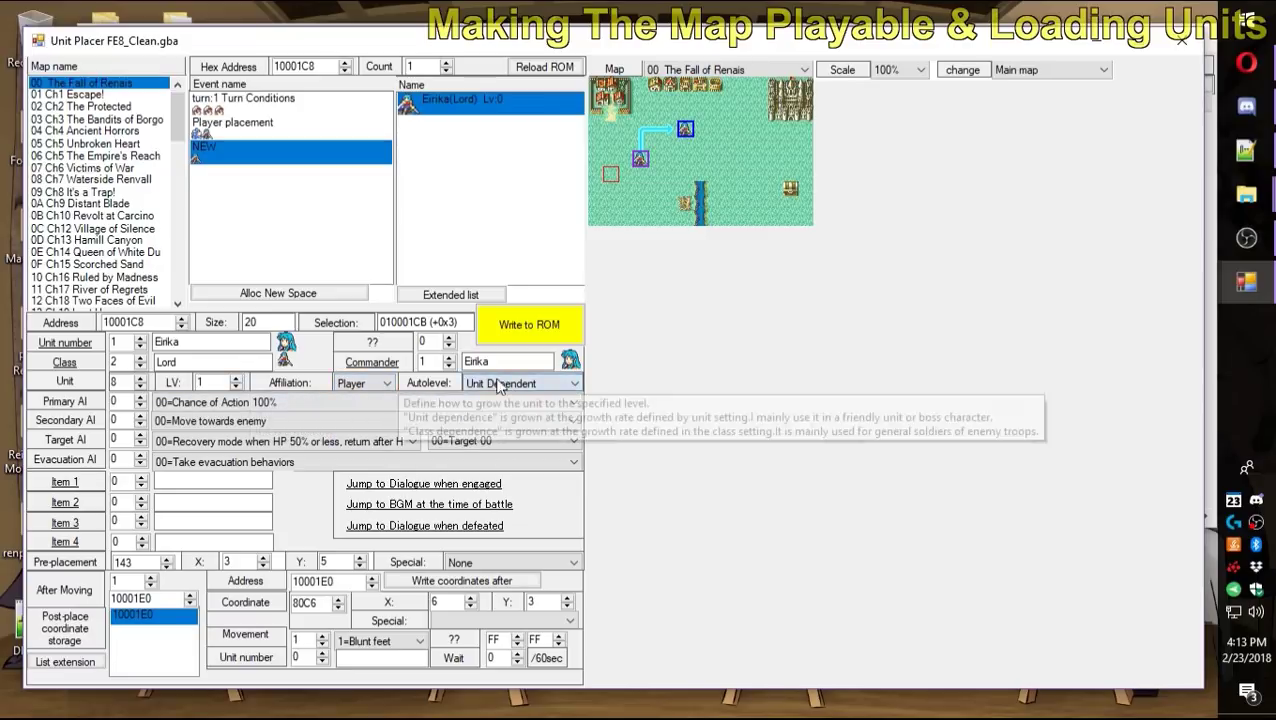
left_click(499, 386)
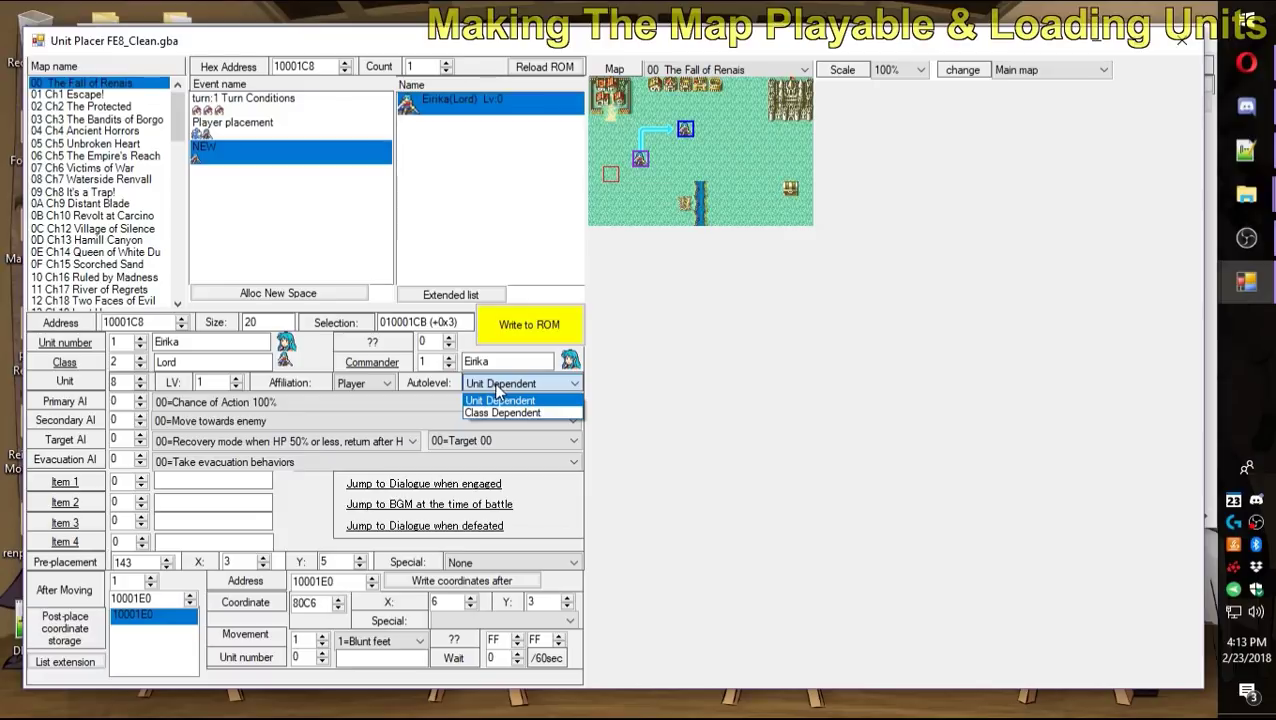
left_click(498, 399)
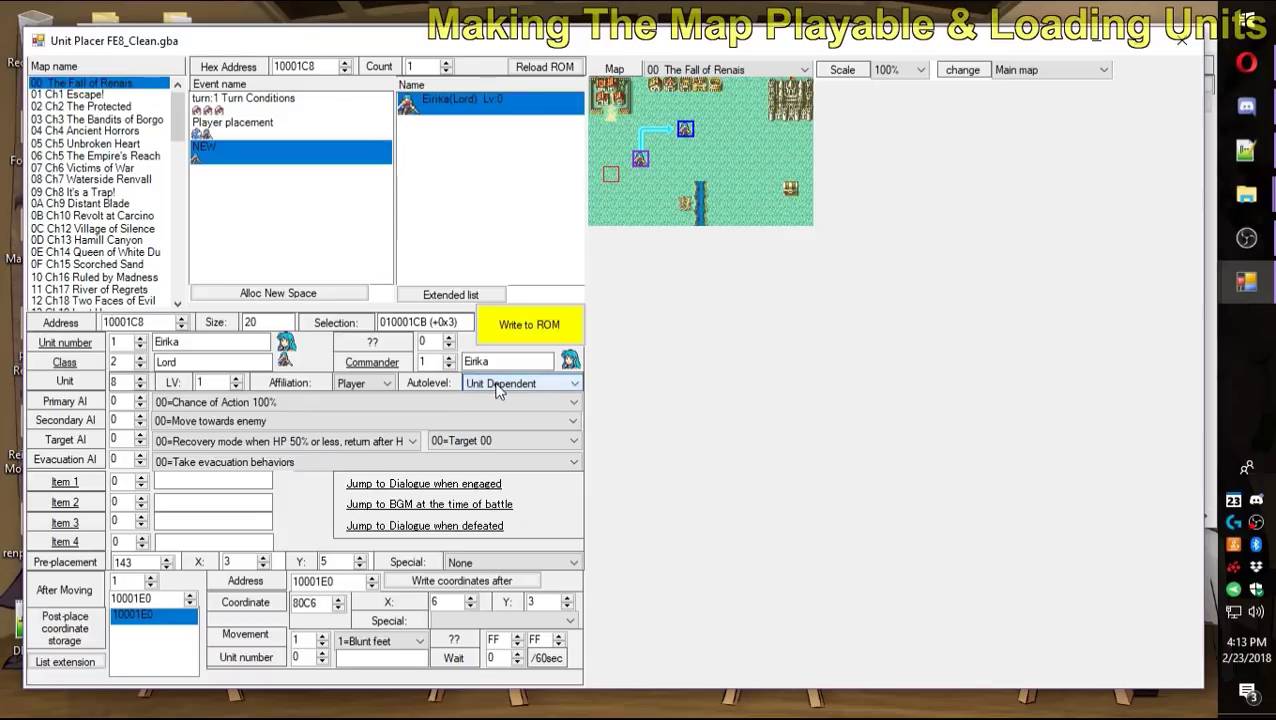
Open the Character Editor from the unit number and examine the growth rates of character 8B Soldier.
left_click(90, 349)
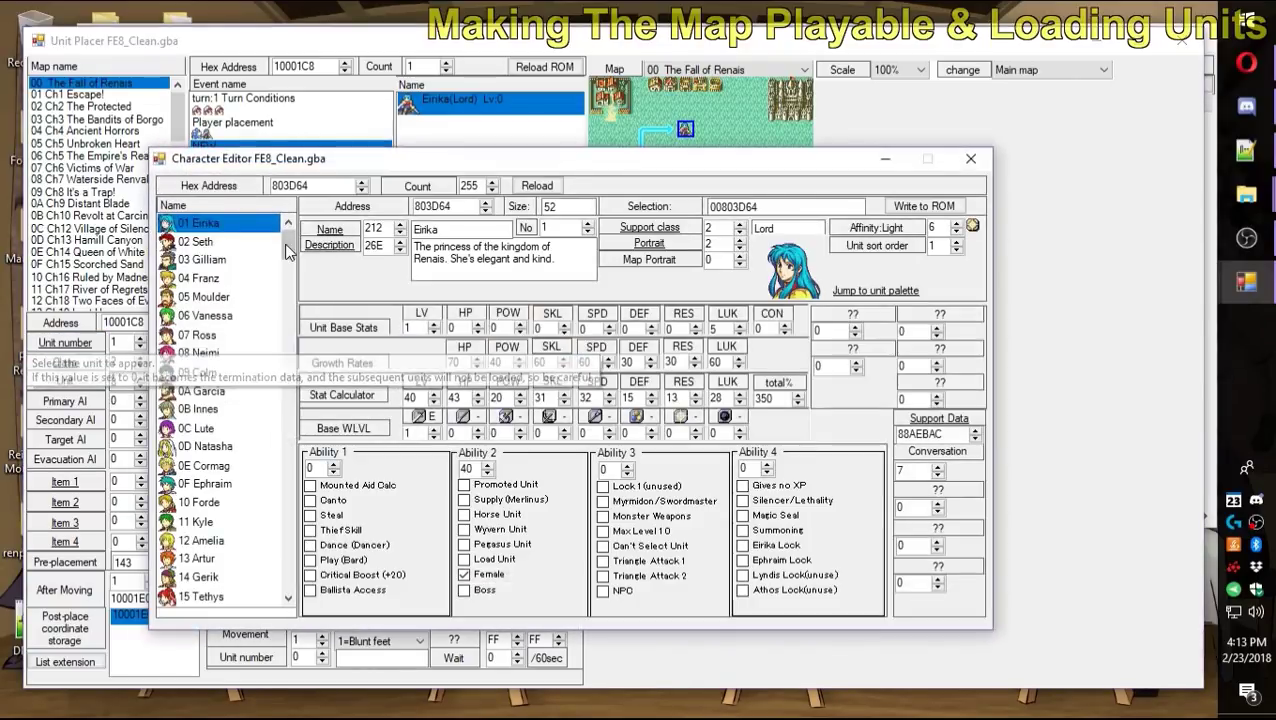
left_click_drag(288, 230, 284, 424)
left_click(201, 410)
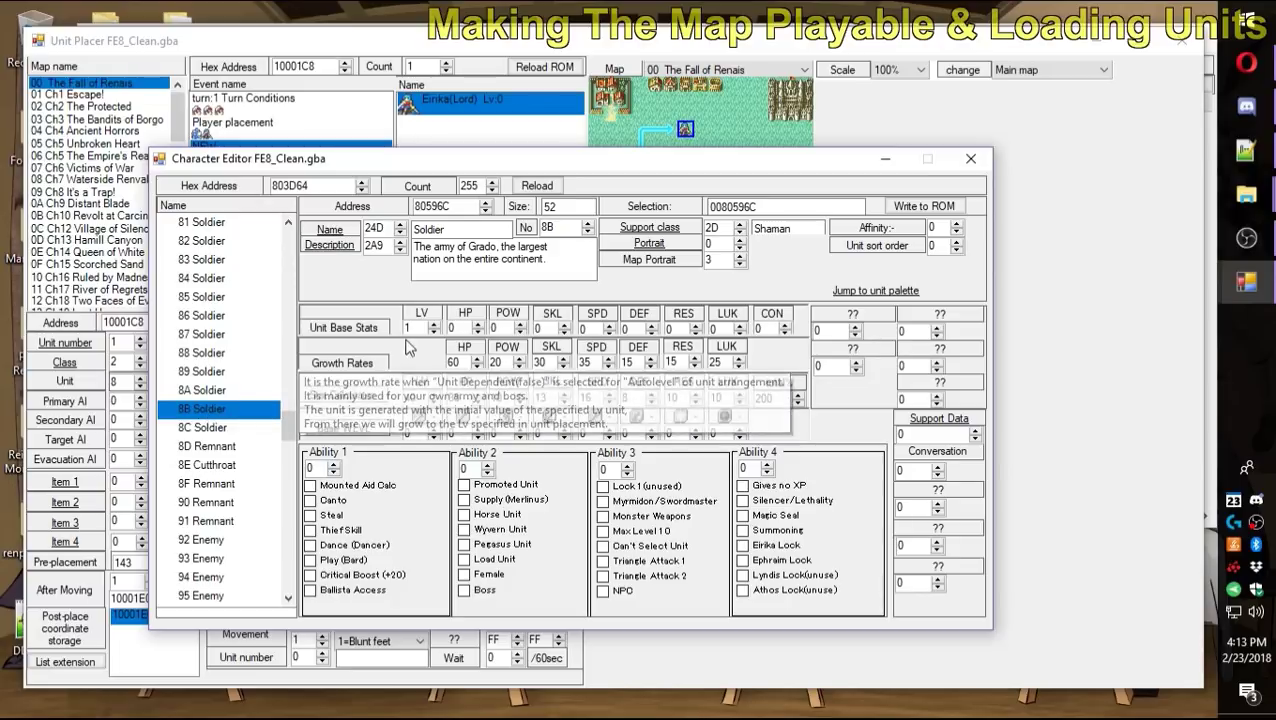
Return from the Character Editor to the Unit Placer and review the autolevel options, keeping Unit Dependent.
left_click(968, 160)
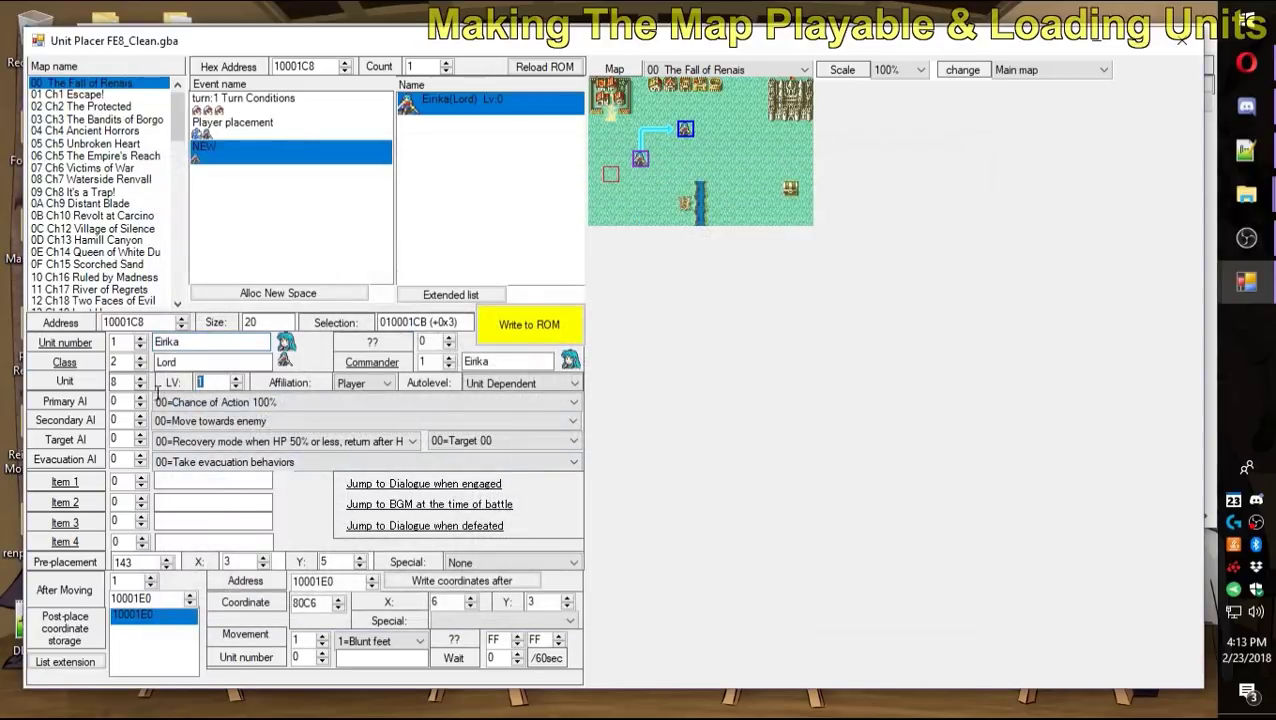
left_click(511, 385)
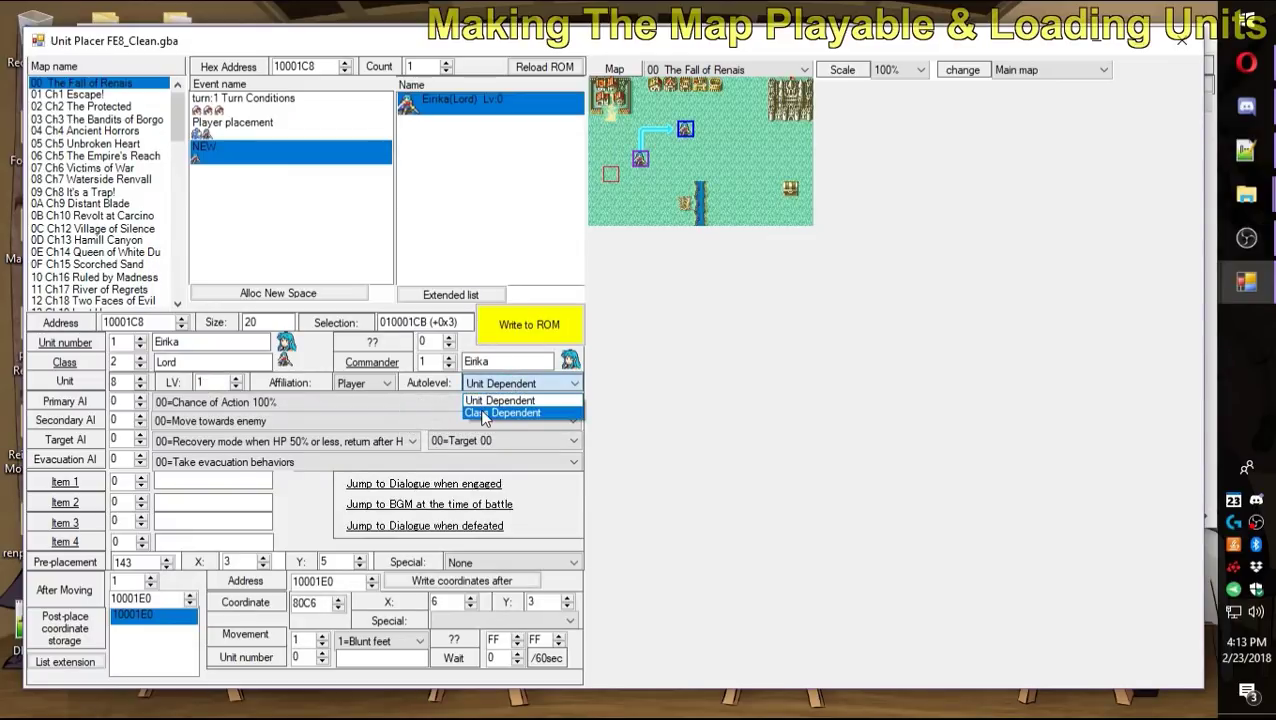
left_click(824, 408)
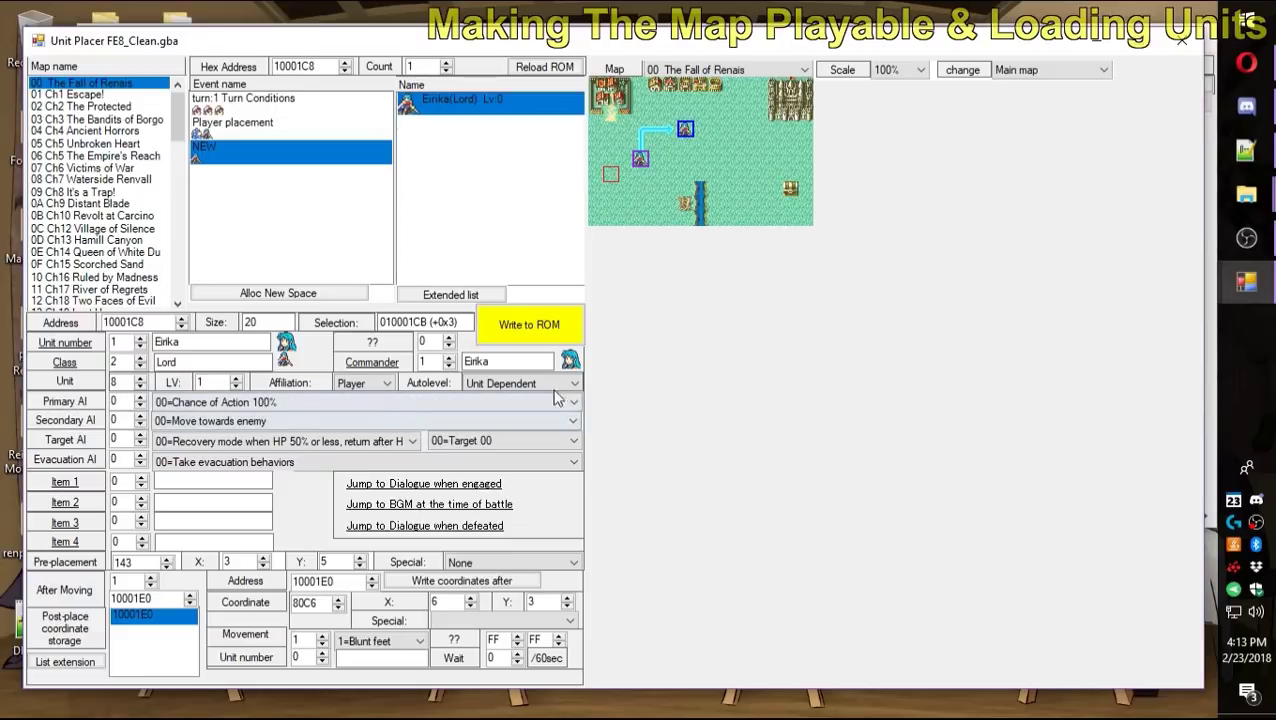
left_click(508, 384)
left_click(507, 401)
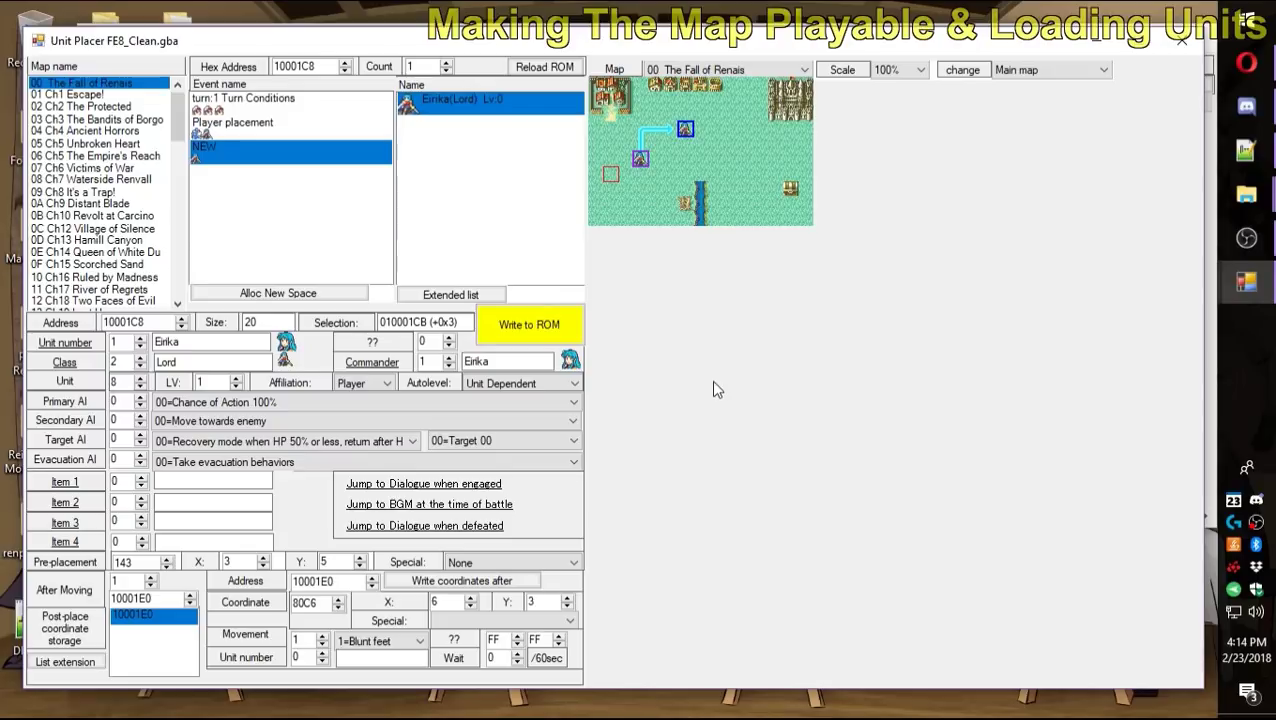
left_click(510, 384)
left_click(687, 418)
left_click(533, 384)
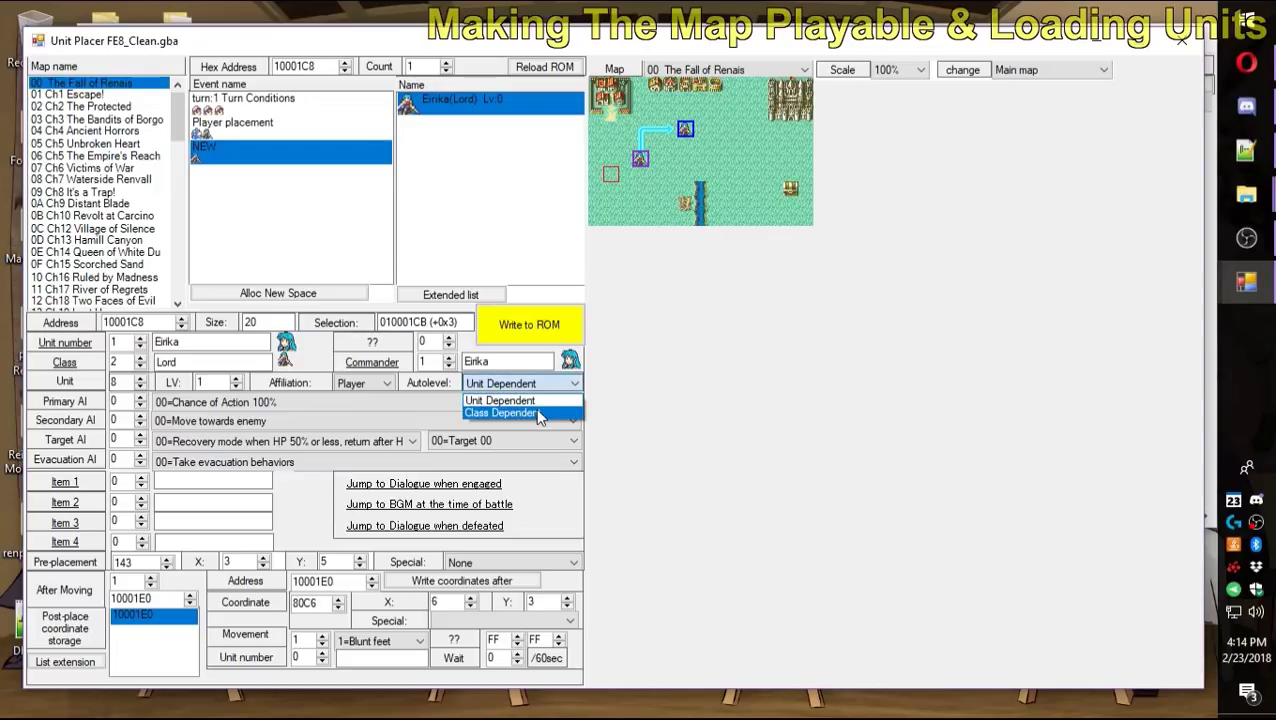
left_click(528, 401)
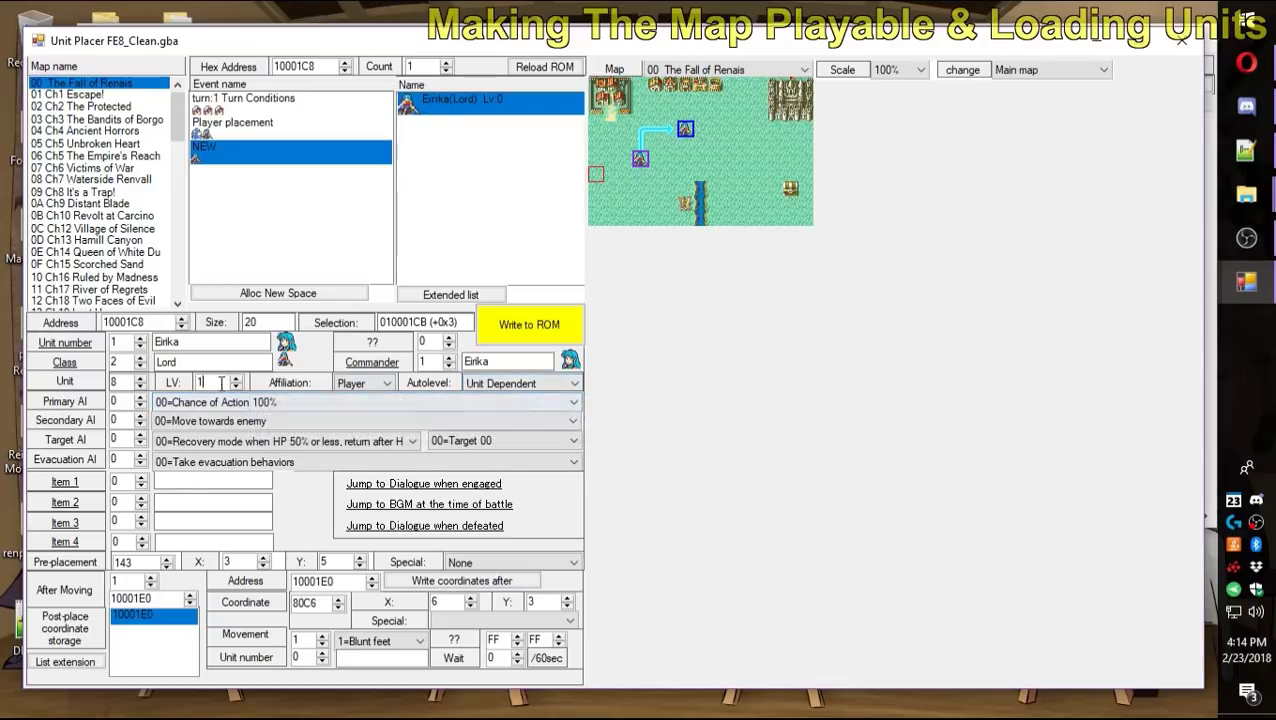
Review the affiliation options, leave Eirika as a Player unit at level 1, and write the unit to ROM.
left_click(375, 383)
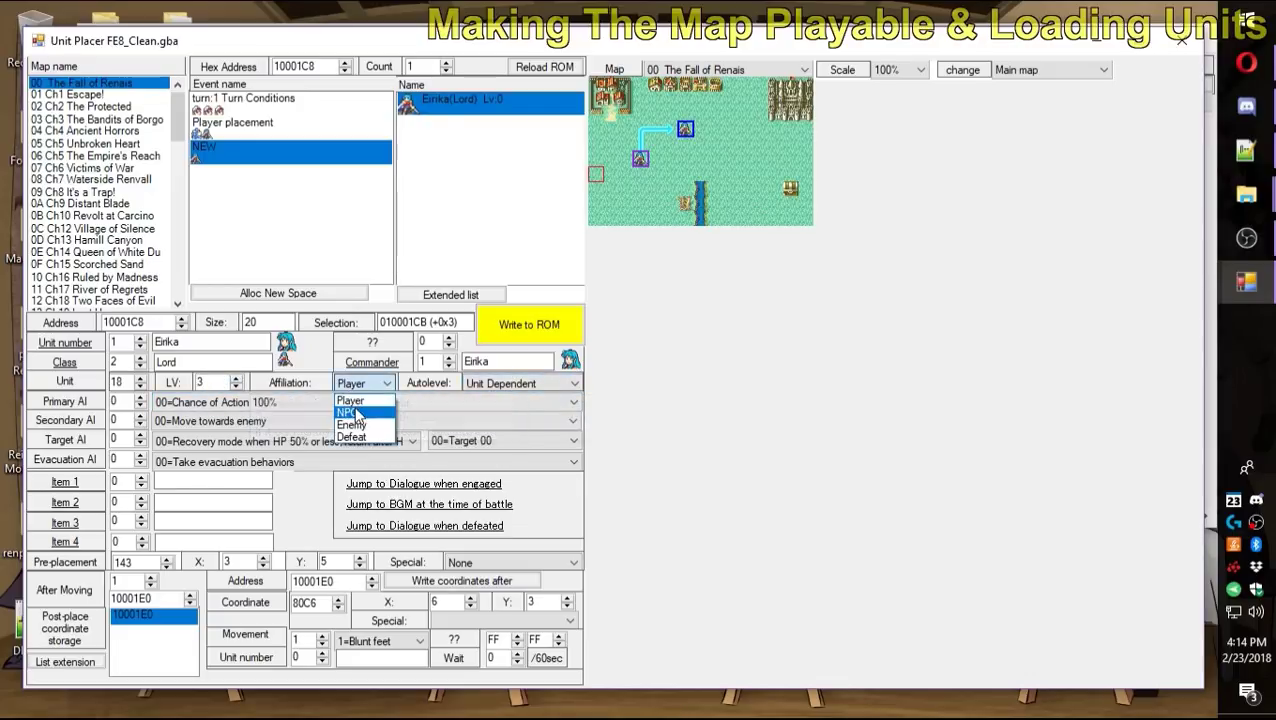
left_click(352, 416)
left_click(368, 384)
left_click(368, 398)
key("Delete")
type("1")
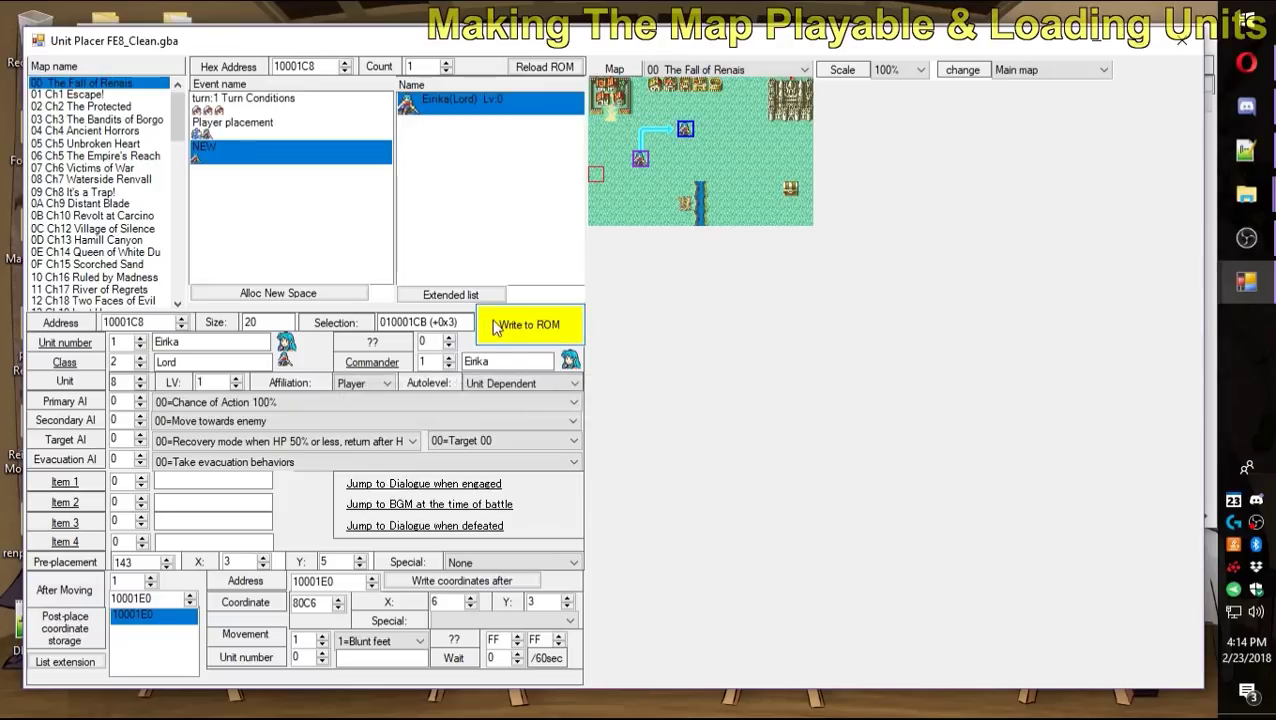
left_click(549, 341)
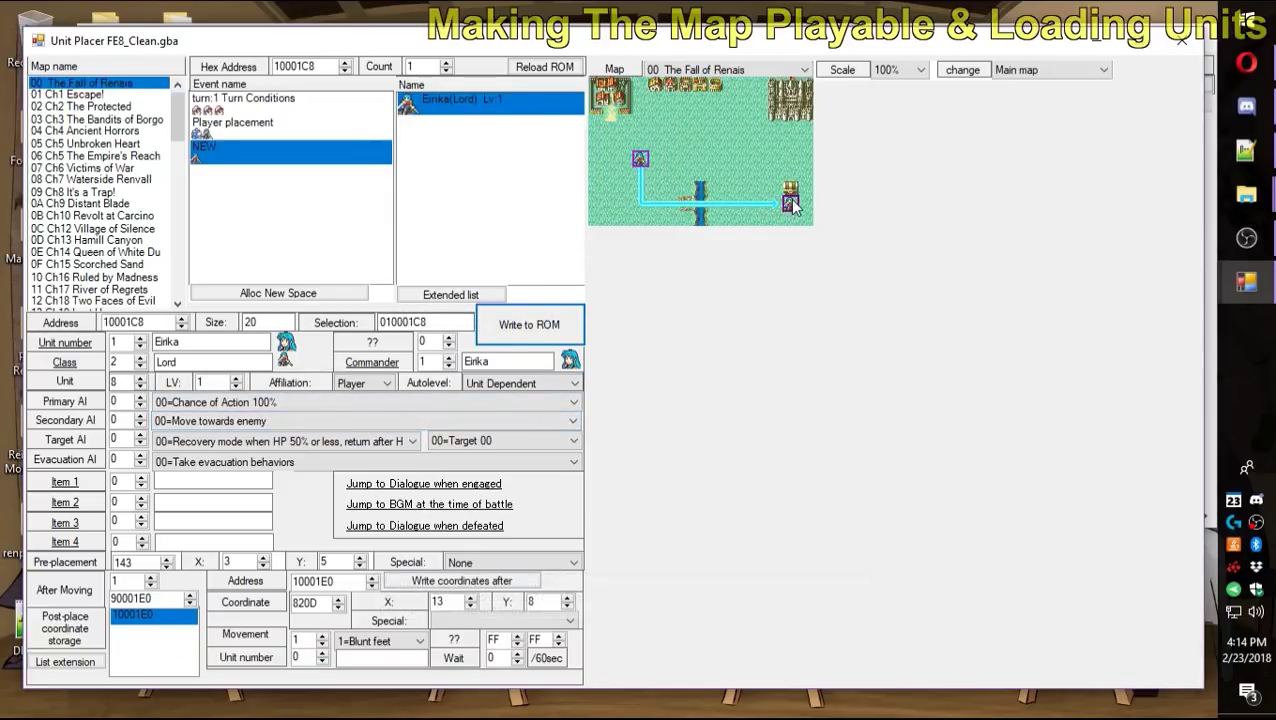
Write Eirika's after-moving destination as X 6, Y 3, and move her pre-placement position to X 3, Y 6.
left_click(445, 604)
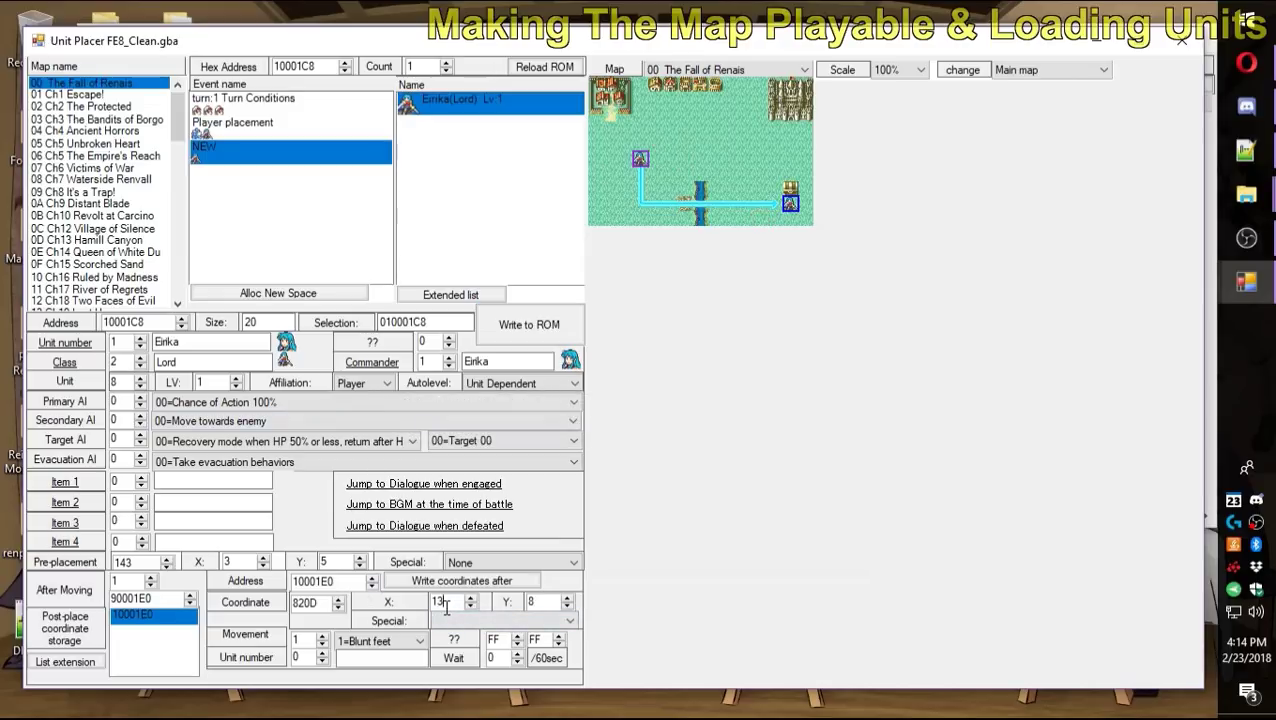
left_click(680, 127)
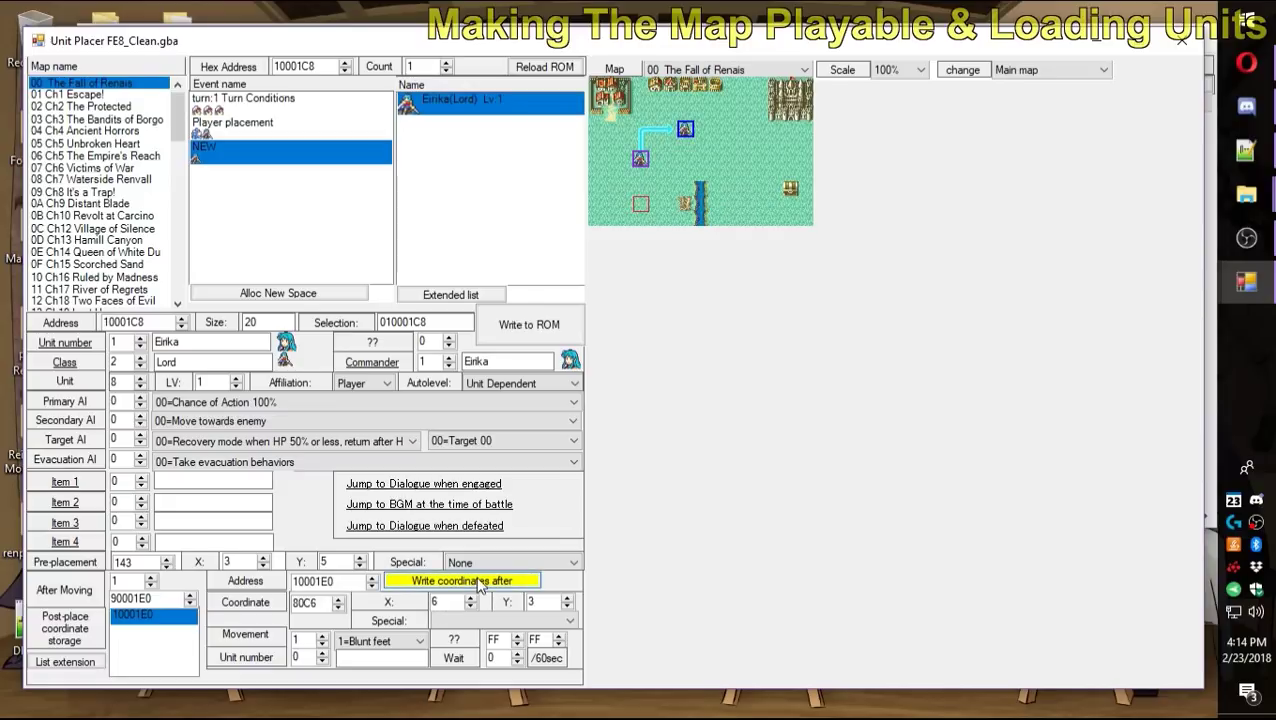
left_click(478, 582)
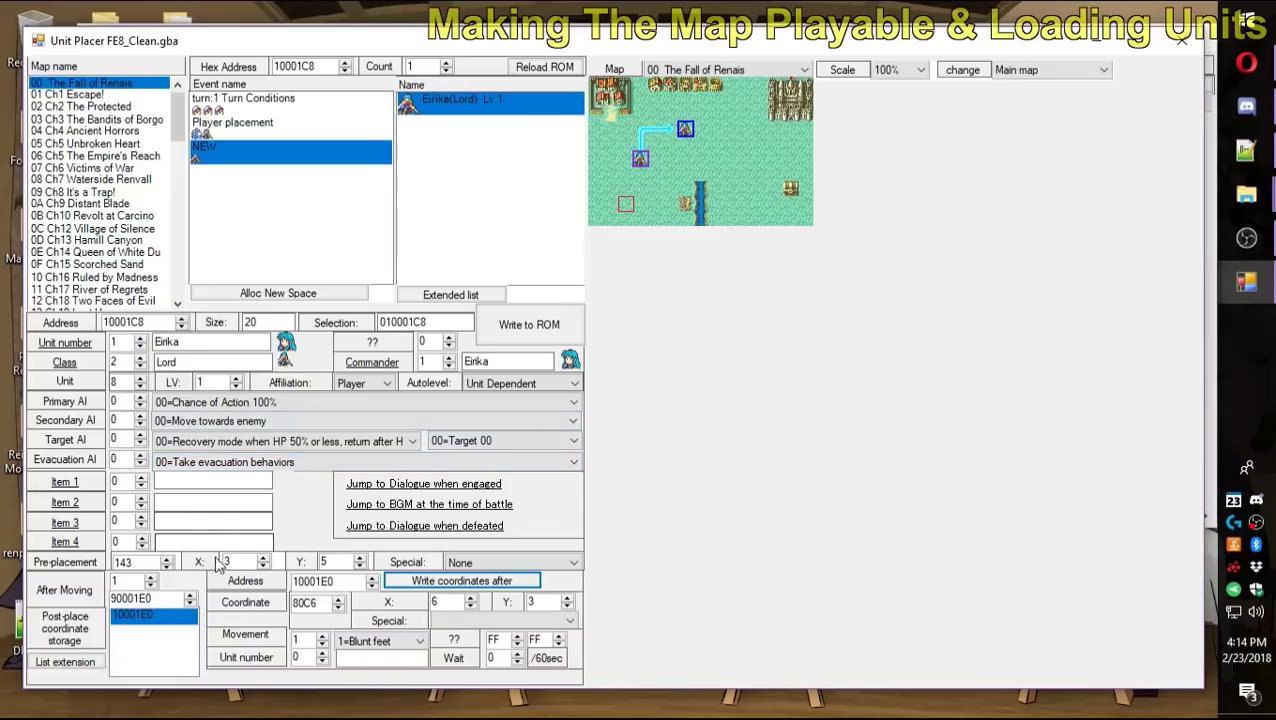
left_click_drag(640, 158, 640, 173)
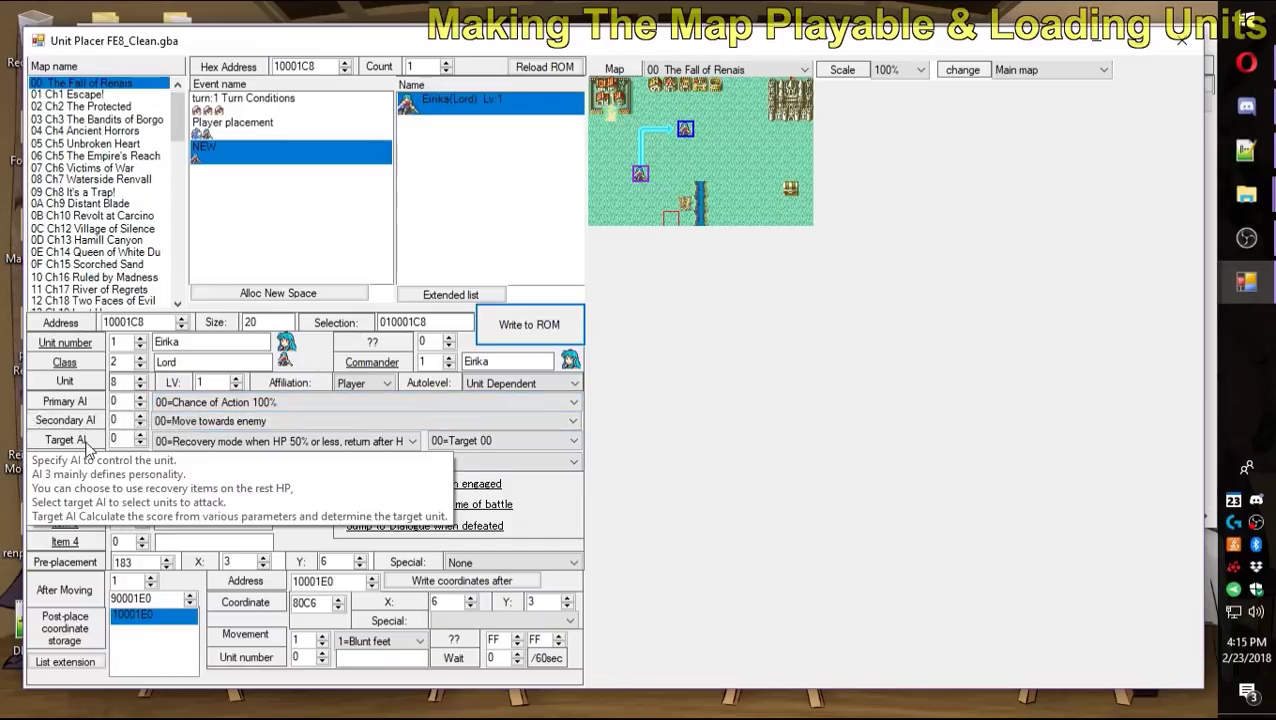
Examine the primary, secondary, target and evacuation AI options, and look over the AI editors available among the Advanced Editors.
left_click(228, 403)
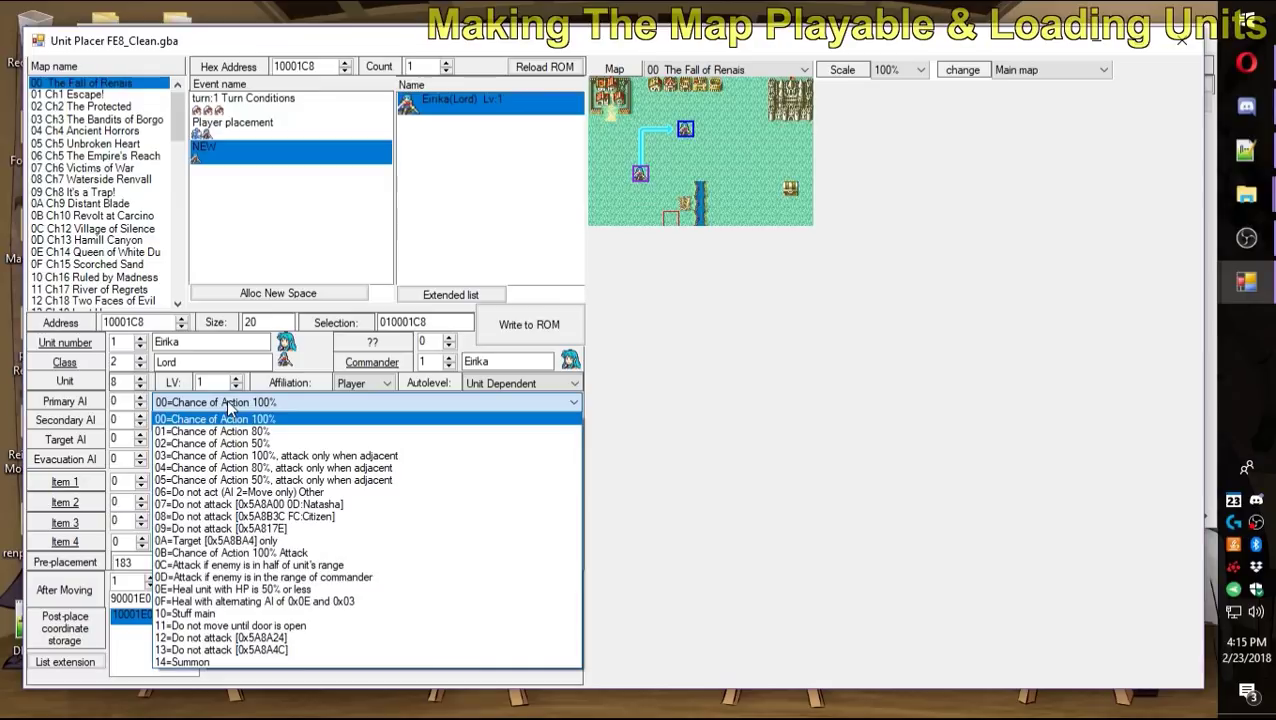
left_click(228, 404)
left_click(215, 422)
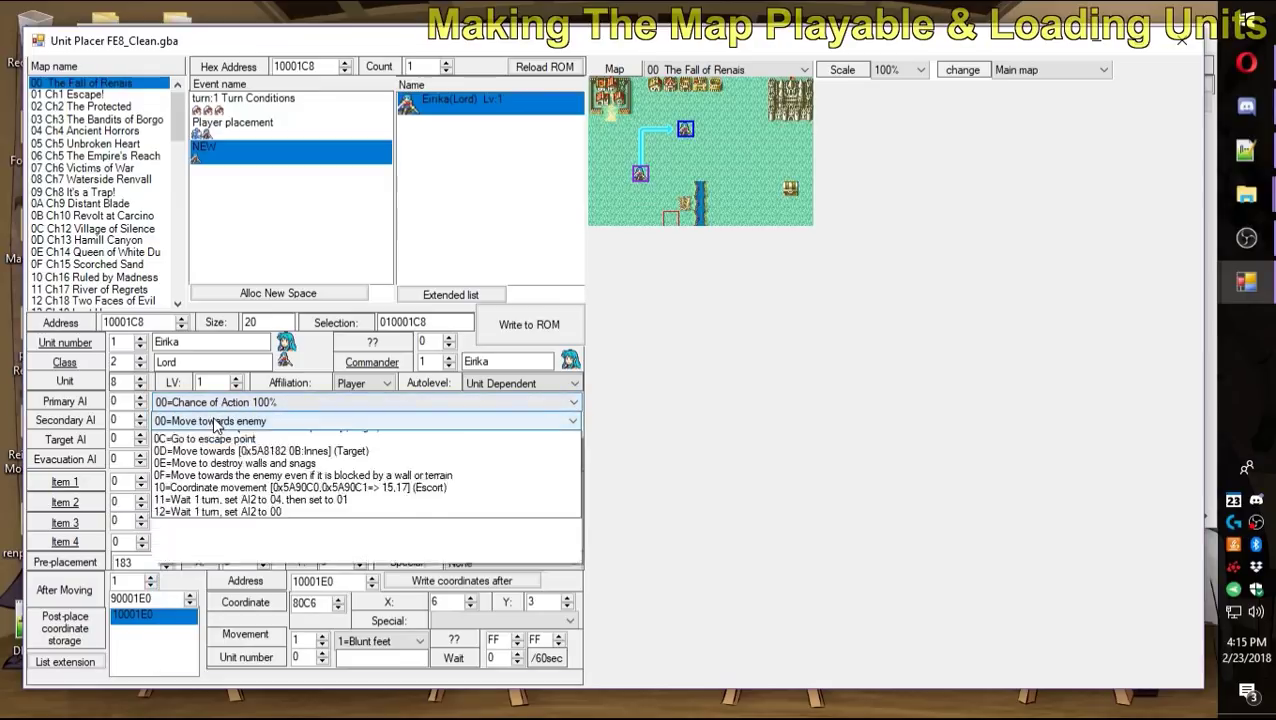
left_click(215, 424)
left_click(215, 441)
left_click(210, 443)
left_click(205, 462)
left_click(203, 478)
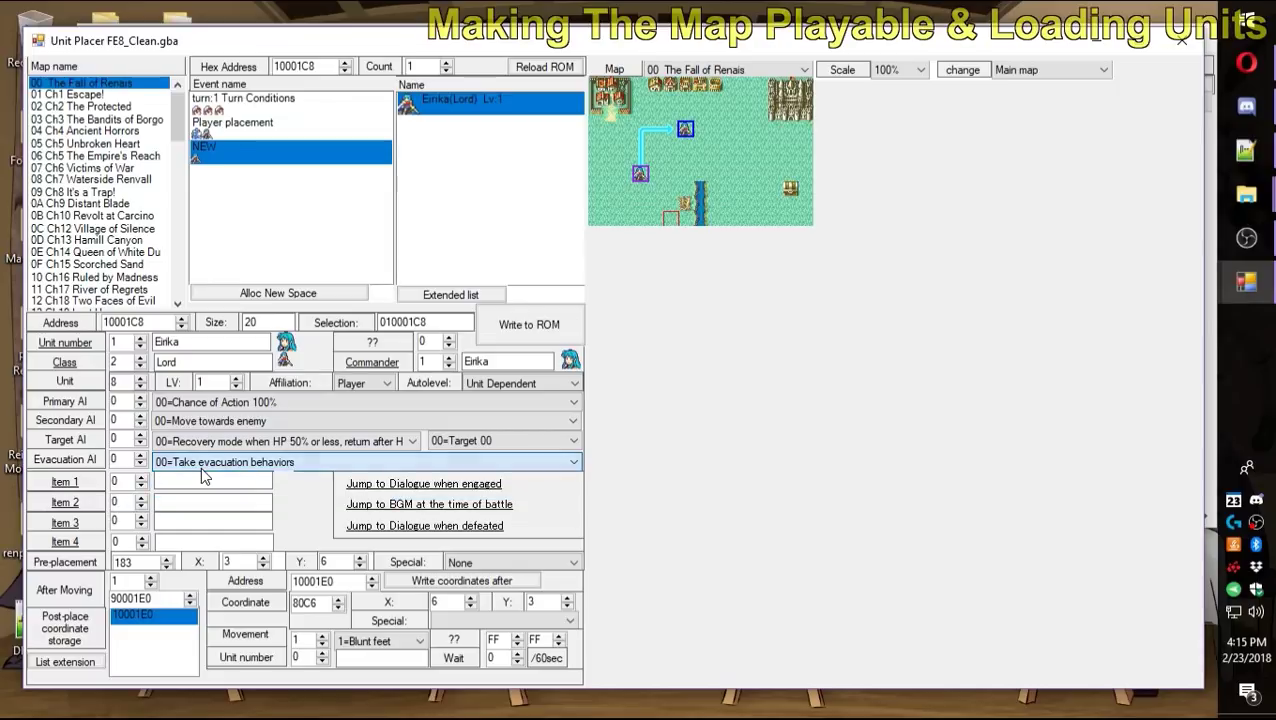
left_click(281, 421)
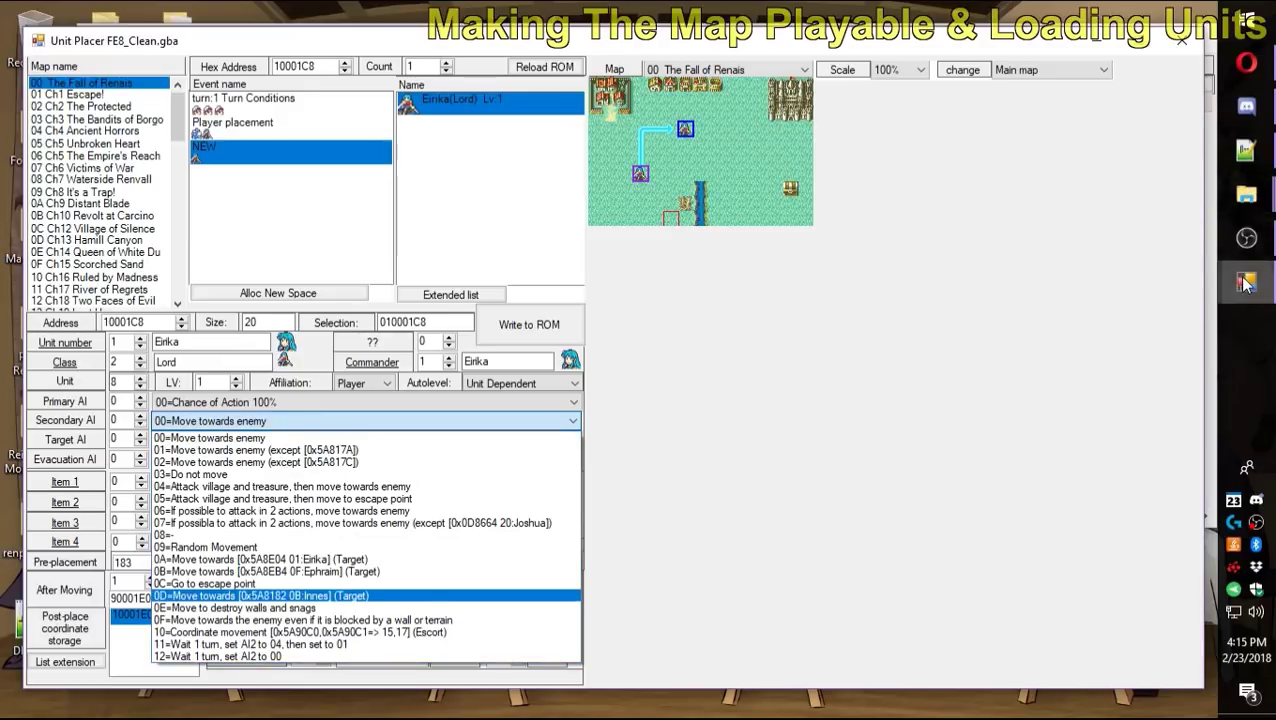
mouse_move(1245, 280)
left_click(1141, 318)
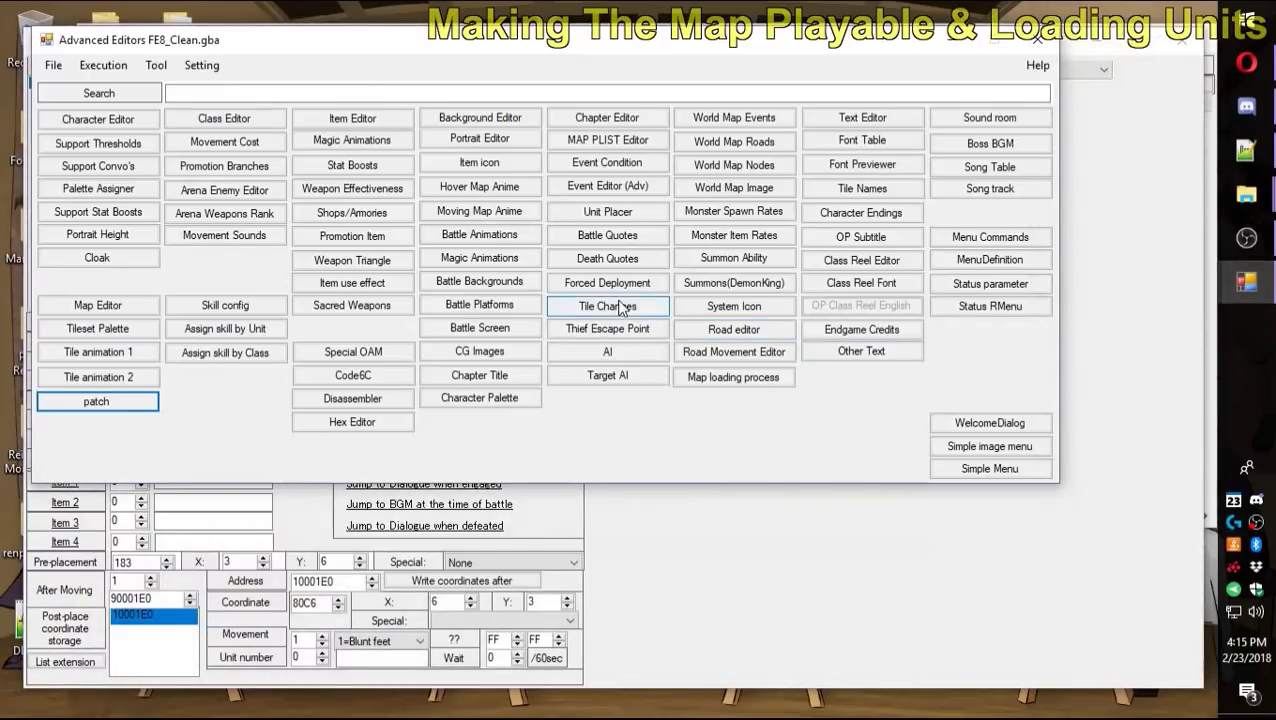
left_click(948, 40)
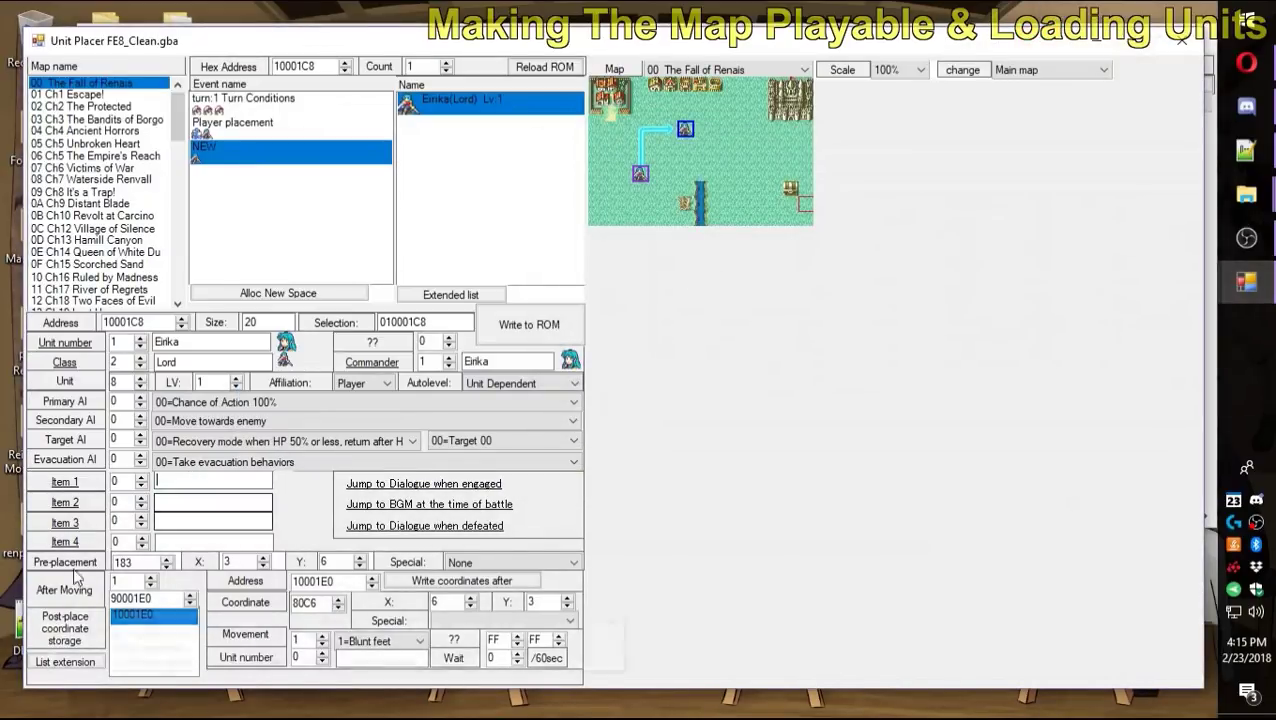
Give Eirika an Iron Sword (1) as Item 1 and a Vulnerary (6C) as Item 2, and write the unit to ROM.
left_click(145, 483)
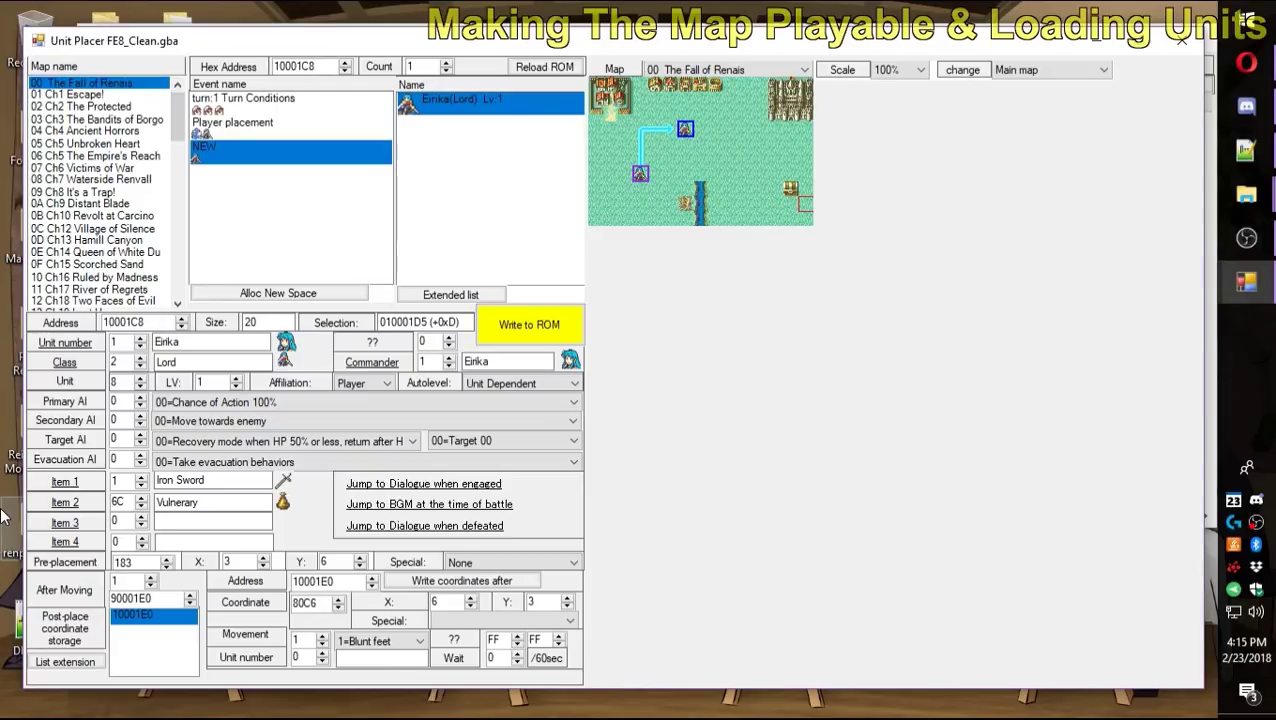
left_click(84, 508)
scroll(275, 500, "down", 1)
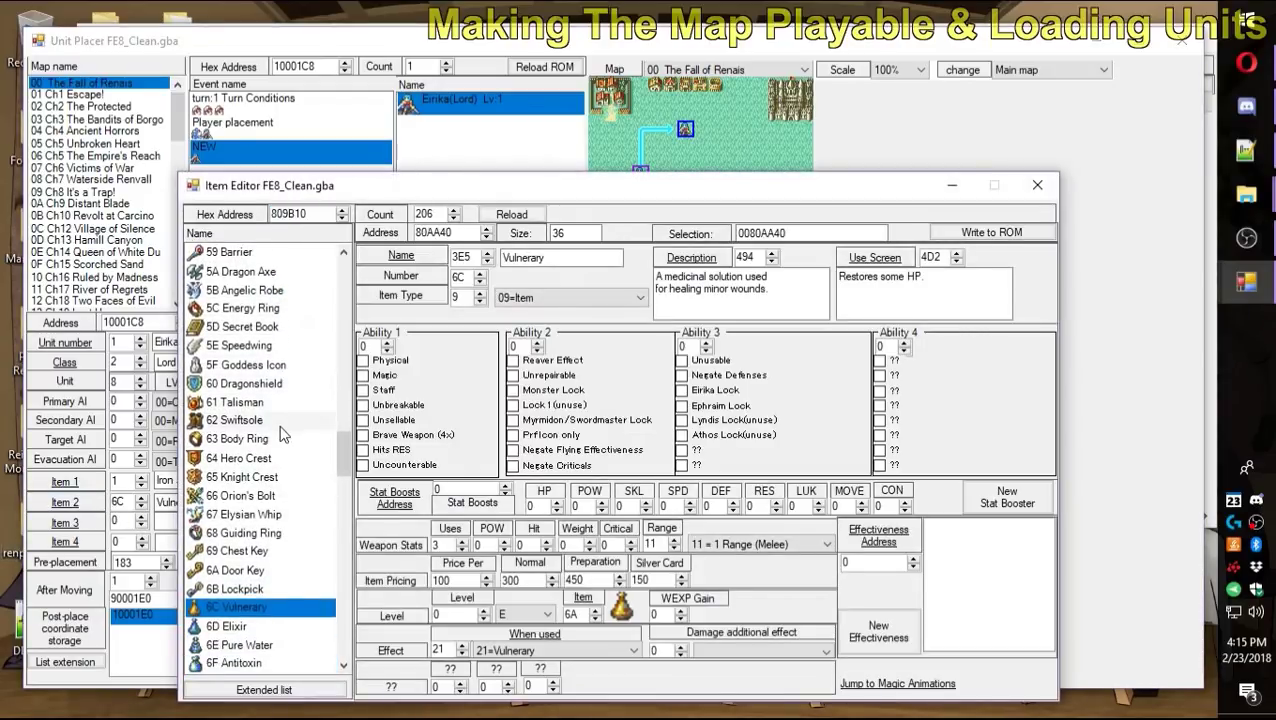
scroll(280, 432, "down", 1)
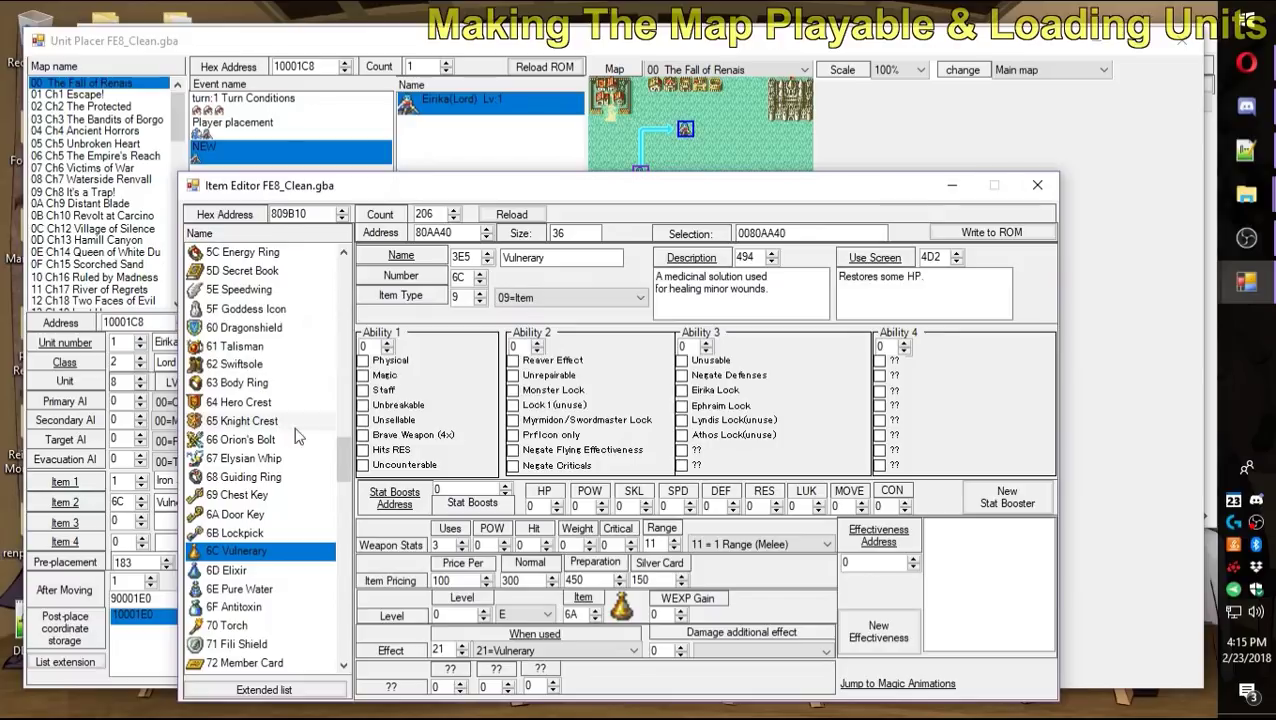
double_click(252, 550)
left_click(529, 324)
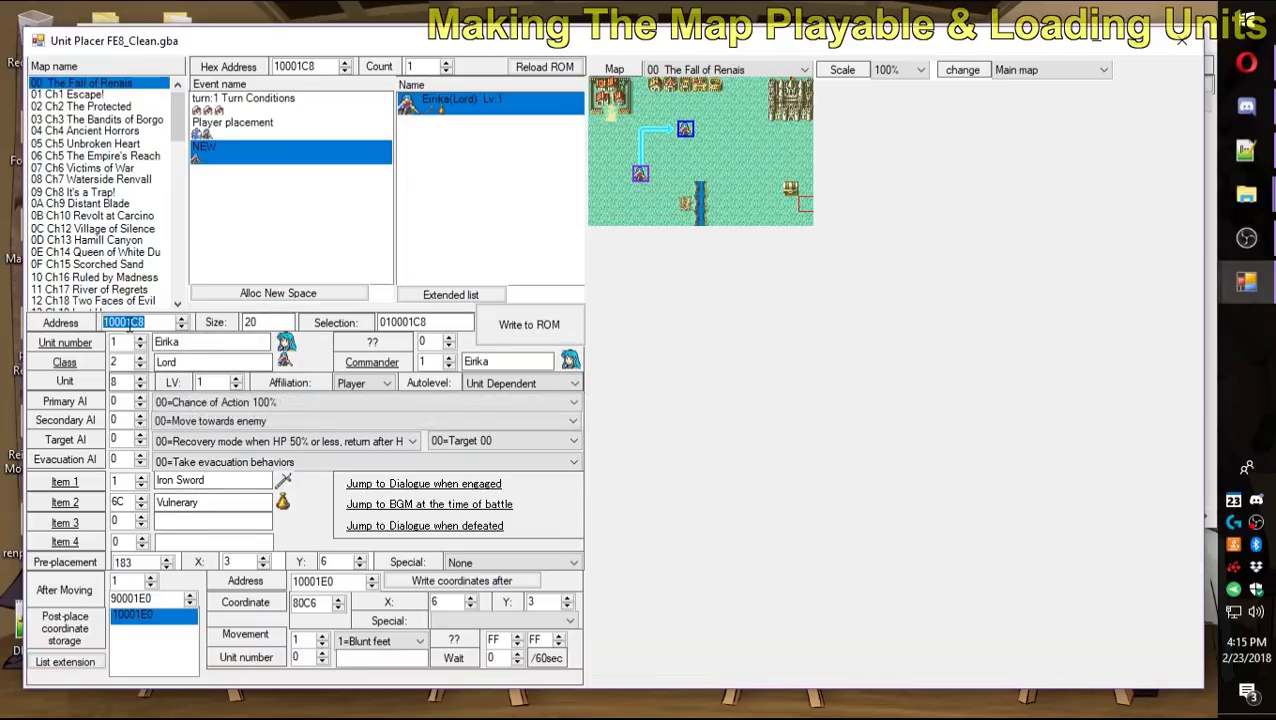
Point the chapter start event's load-units command to the new unit group's address 10001C8 and write the event to ROM.
right_click(126, 322)
left_click(100, 381)
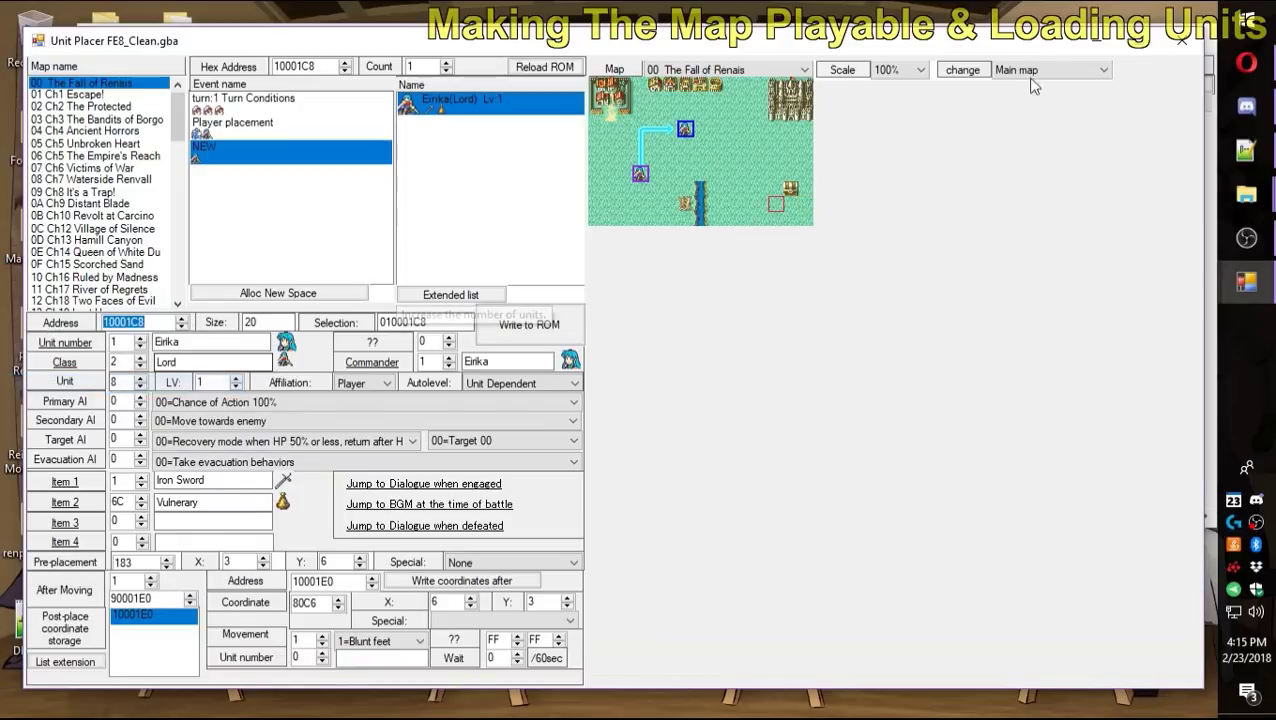
left_click(1122, 40)
double_click(278, 190)
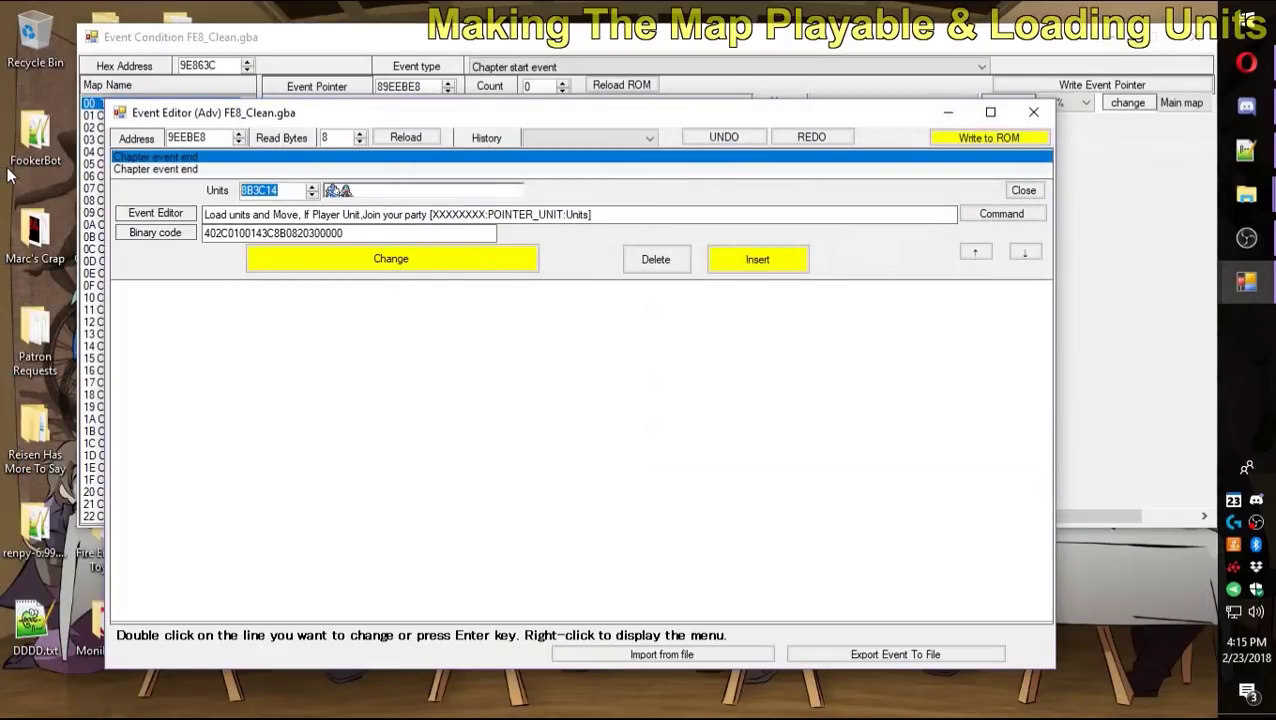
left_click(342, 254)
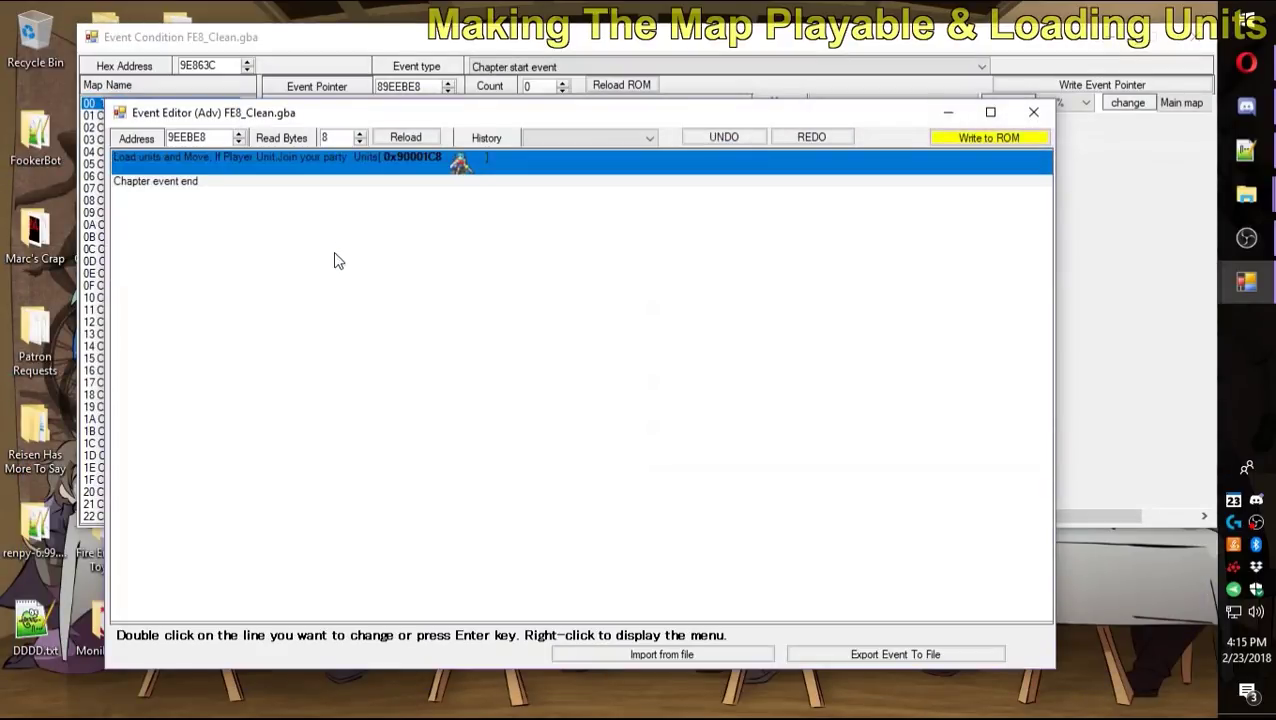
left_click(1012, 142)
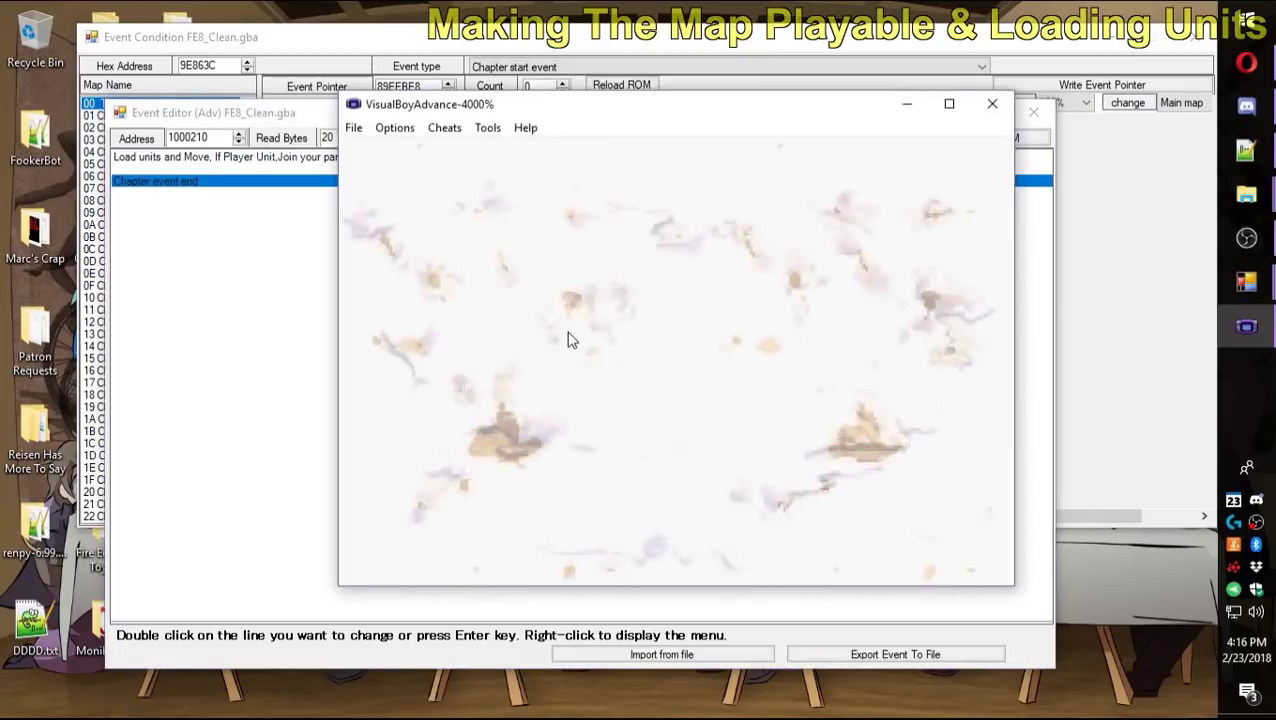
Test the ROM in VisualBoyAdvance by starting a new game and skipping the world map intro to reach the chapter map.
key("Return")
key("Return")
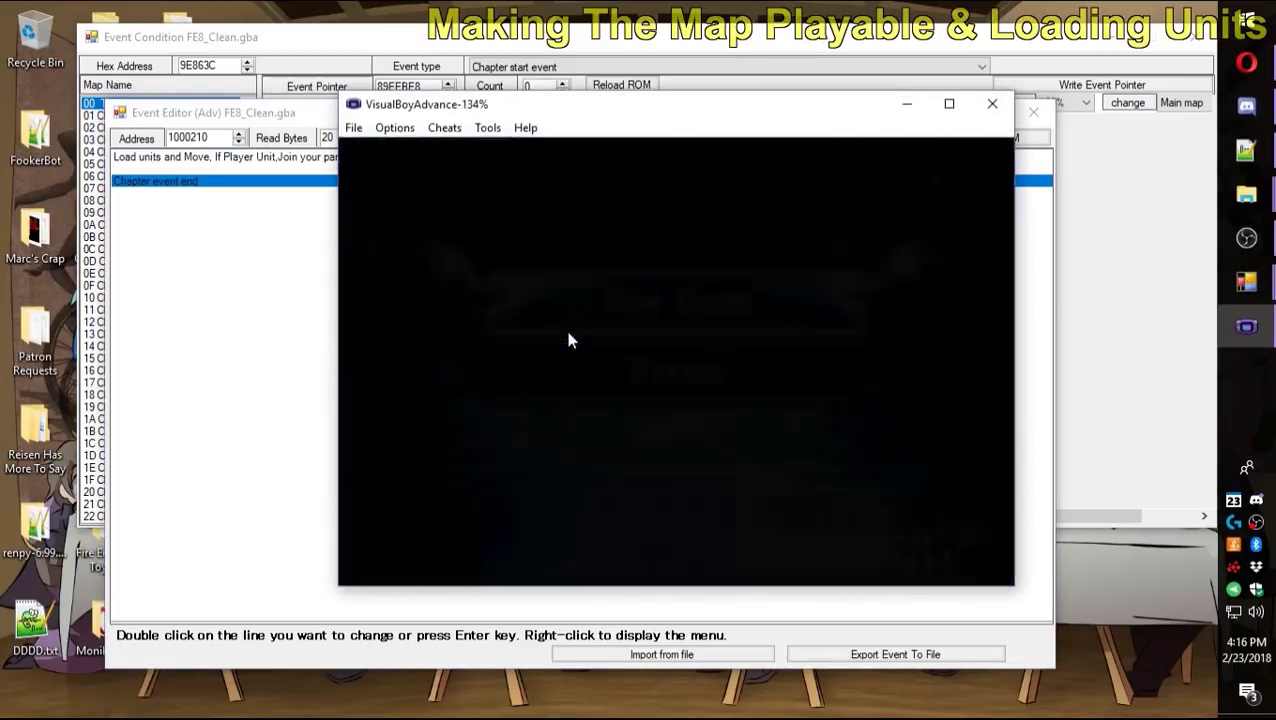
key("Return")
key("Return")
key("space")
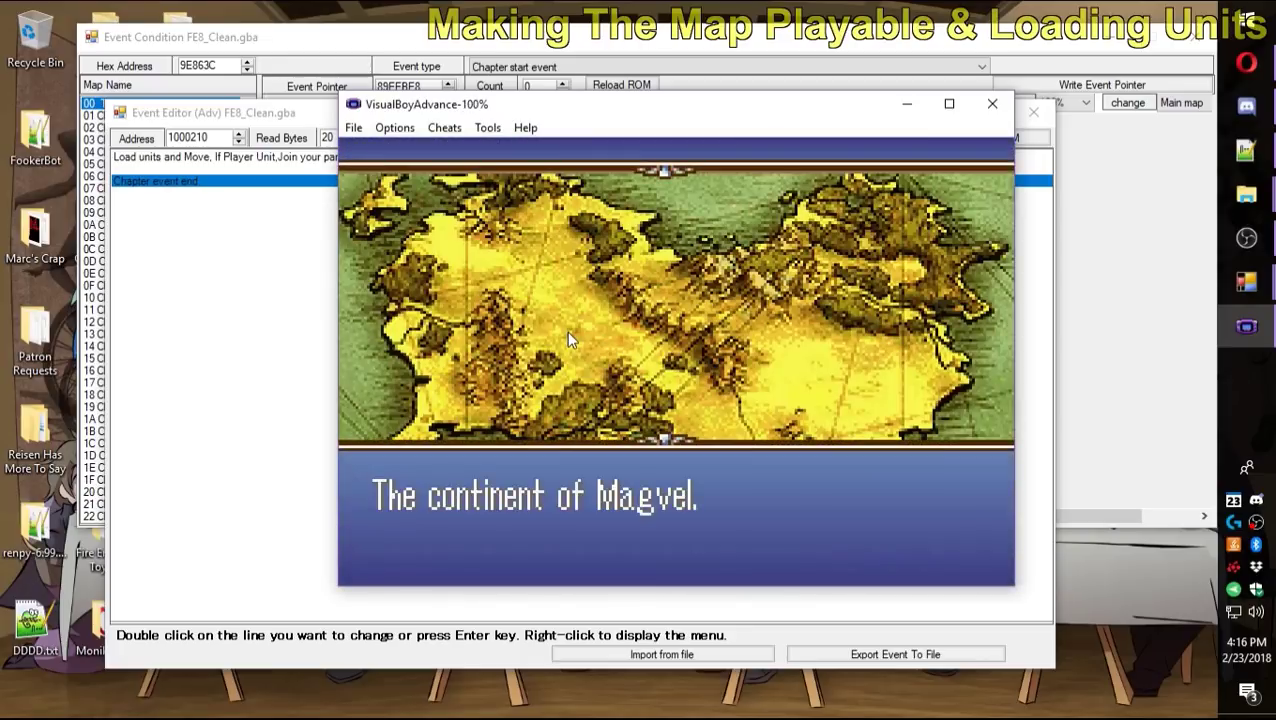
key("Return")
key("space")
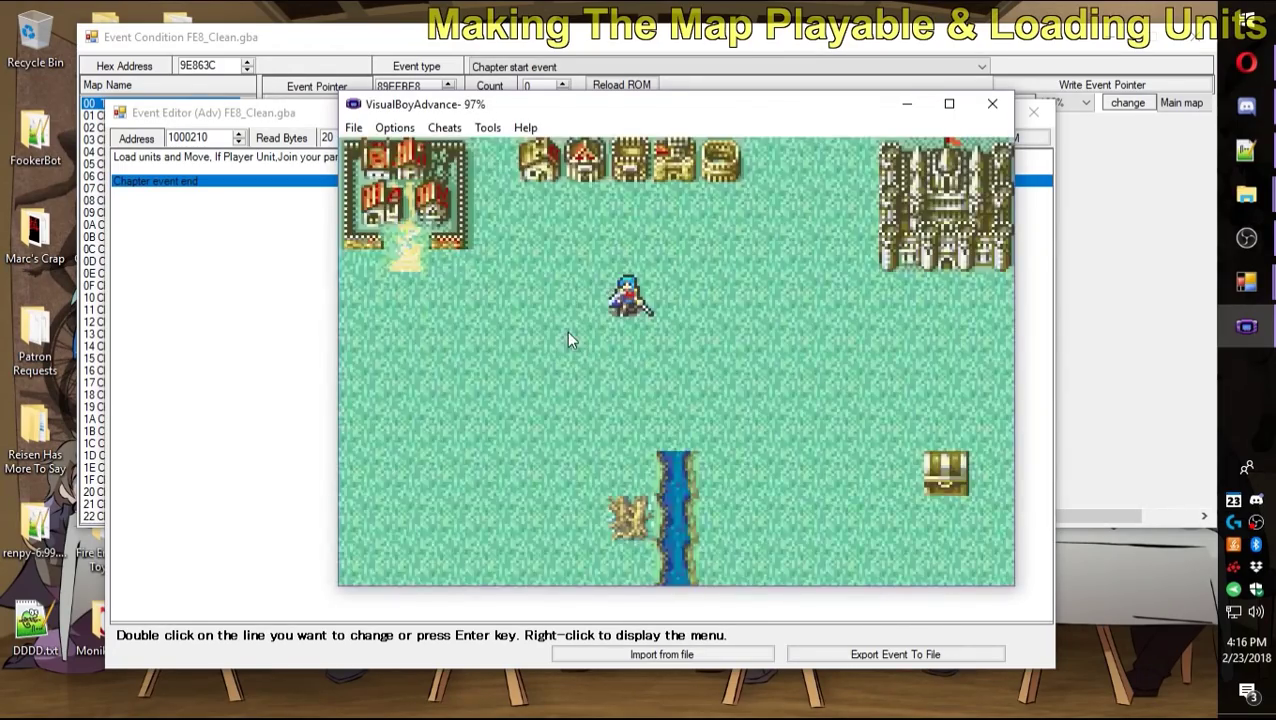
Move Eirika to the village gate on the test map and visit the village.
key("F1")
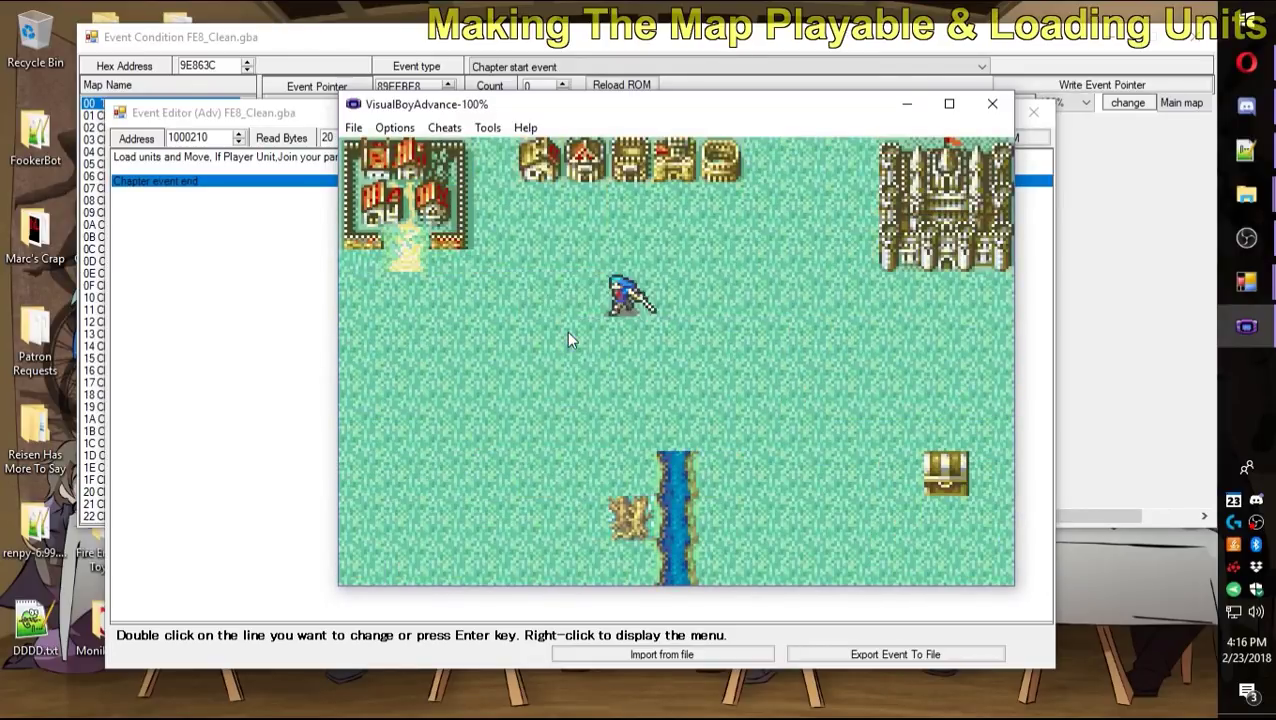
key("space")
key("z")
key("Up")
key("z")
key("z")
key("space")
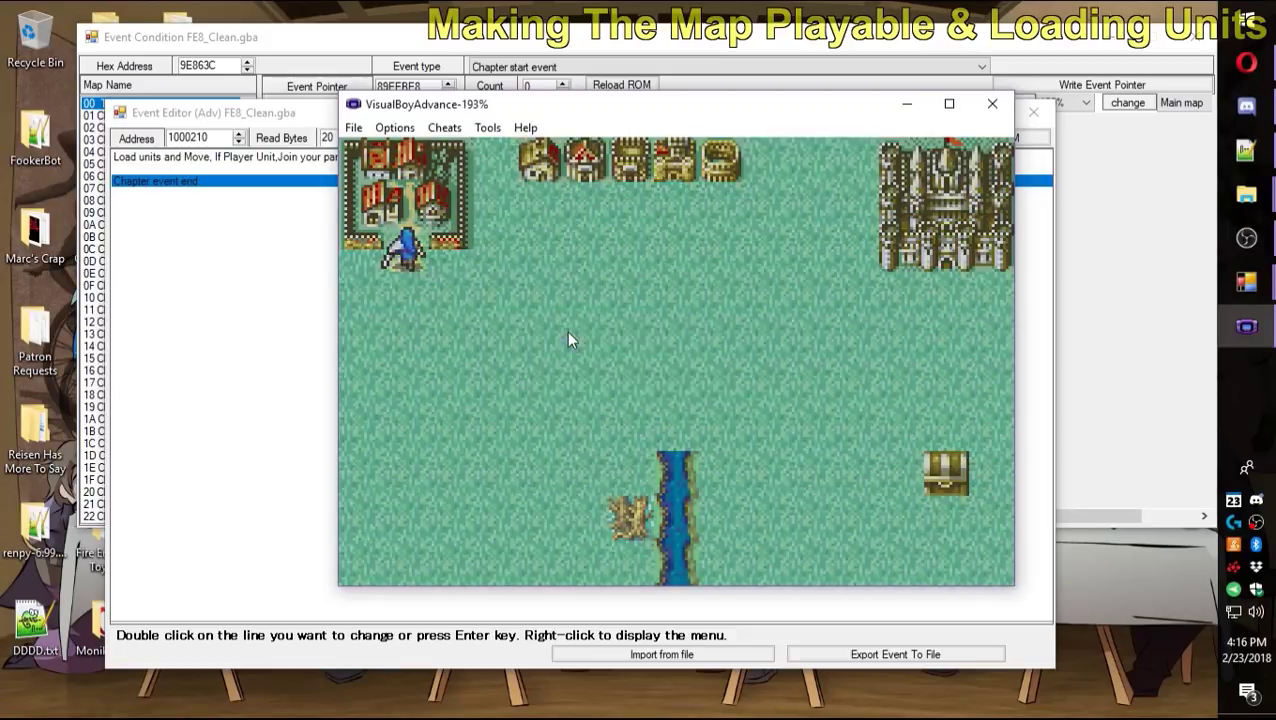
Move Eirika to the first house in the row, visit it, and advance through the conversation.
key("z")
key("Right")
key("Right")
key("z")
key("z")
key("Up")
key("Up")
key("z")
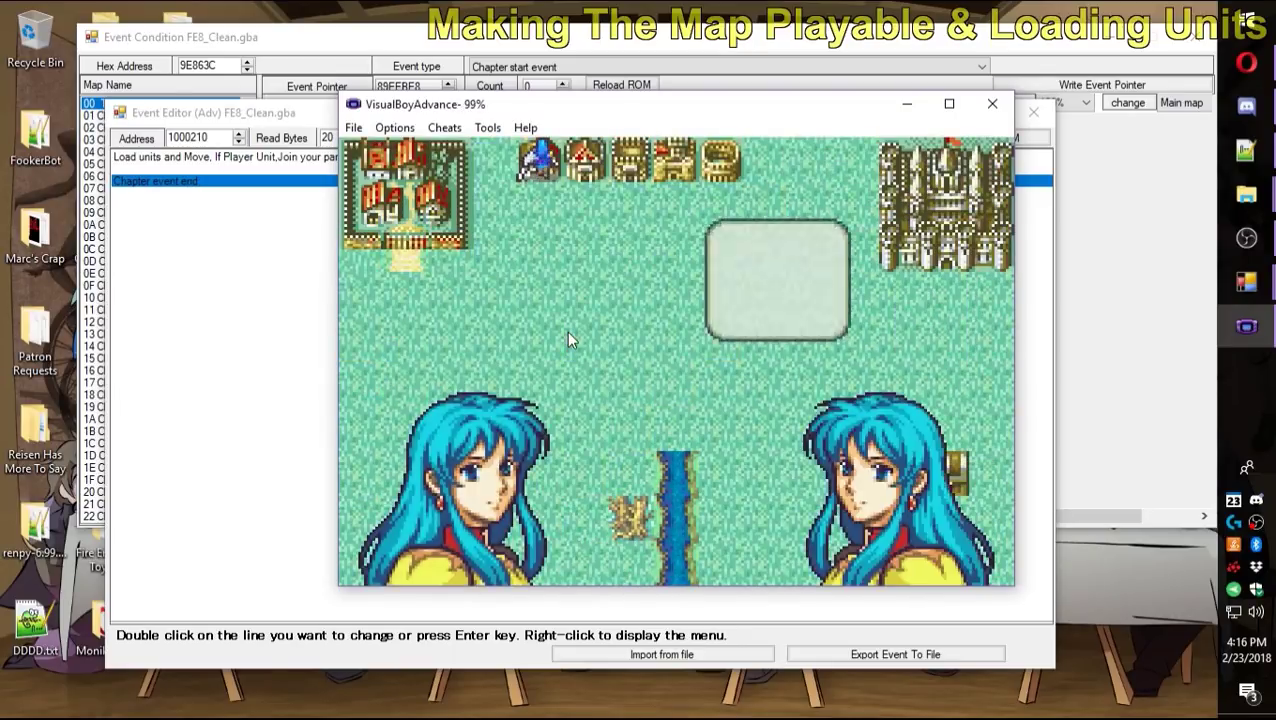
key("z")
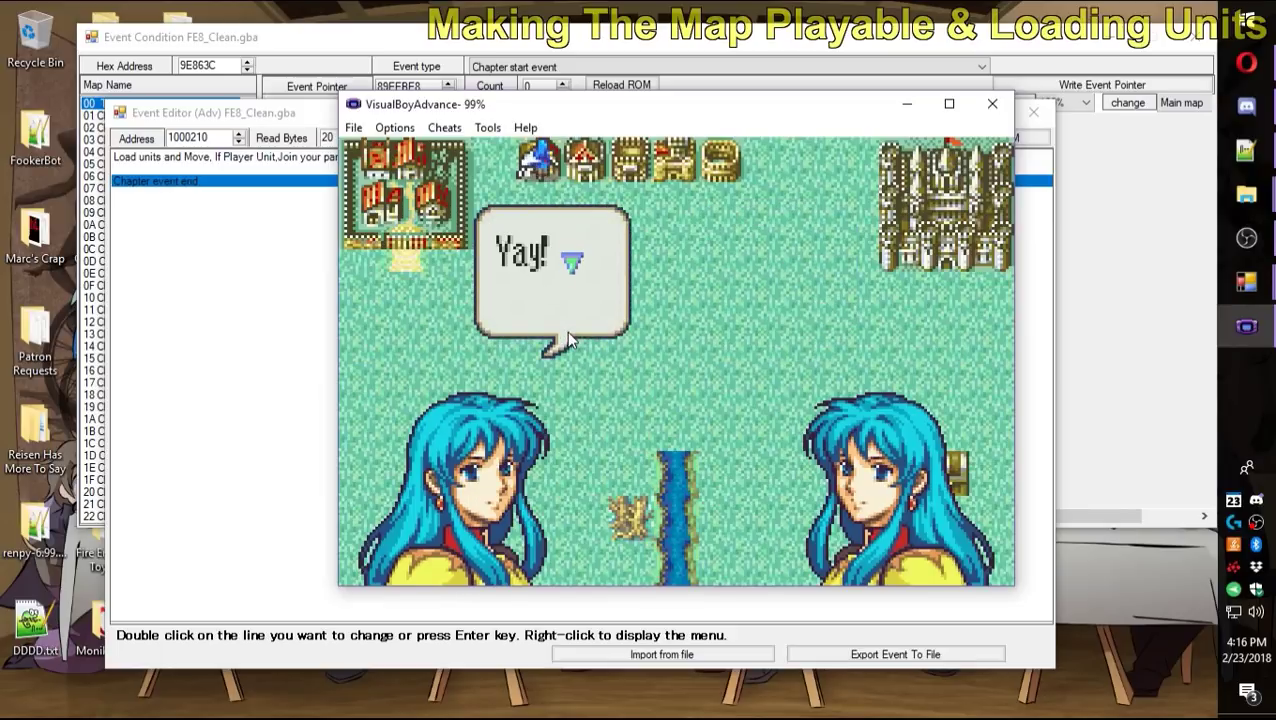
key("z")
key("z")
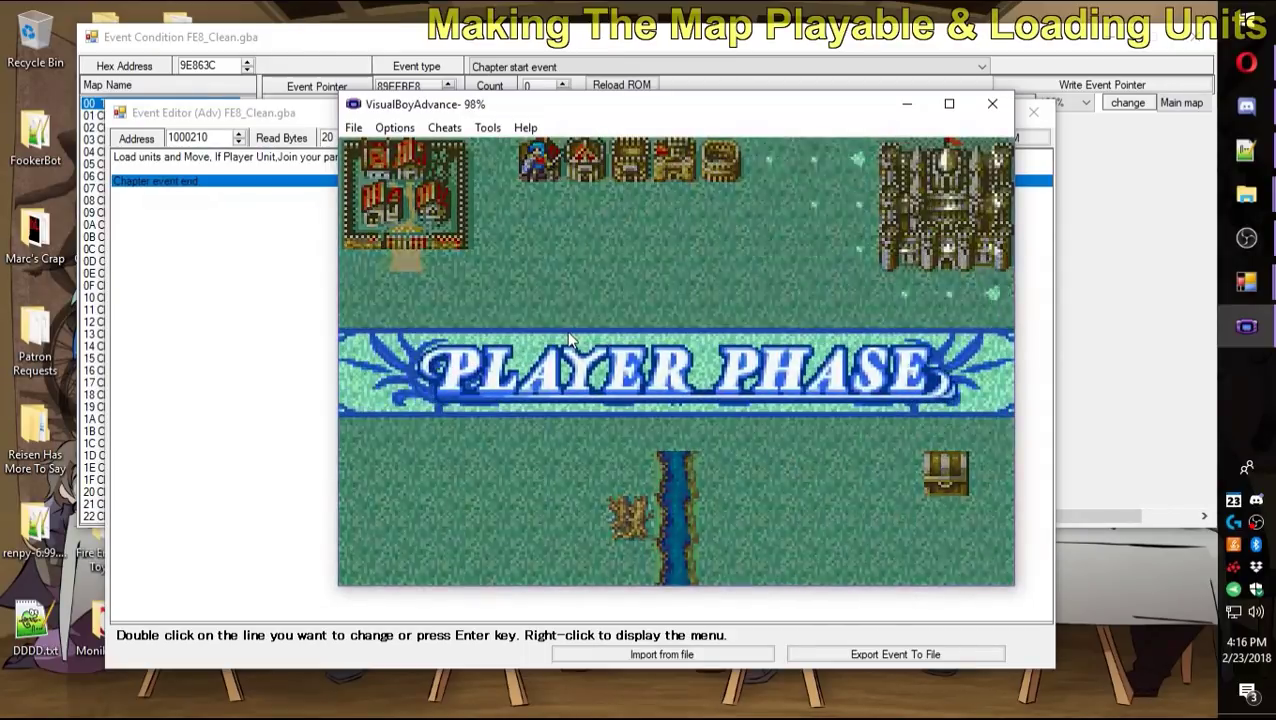
Select Eirika at the first house and move her to the plain just below the row of buildings.
key("z")
key("Right")
key("z")
key("z")
key("z")
key("x")
key("z")
key("z")
key("z")
key("x")
key("x")
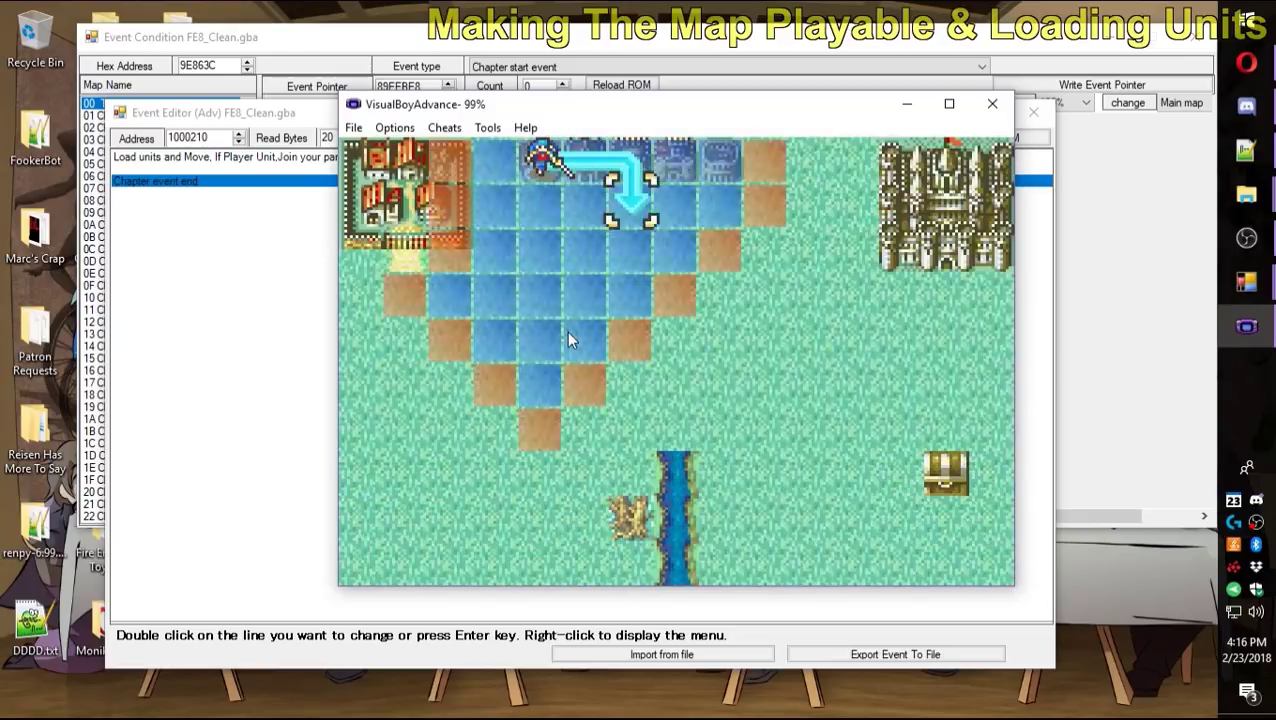
key("z")
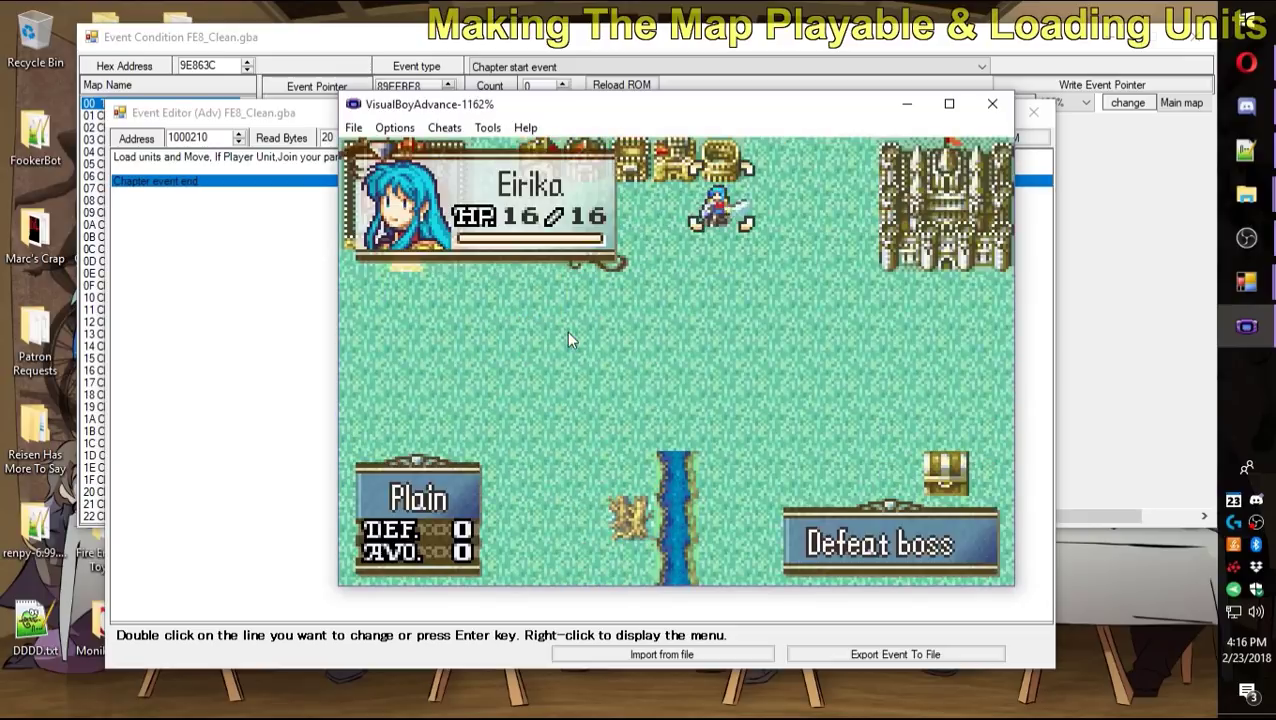
End Eirika's turn and move her down the map toward the snag beside the river.
key("x")
key("x")
key("x")
key("x")
key("z")
key("z")
key("x")
key("Down")
key("Down")
key("Down")
key("Down")
key("Down")
key("Down")
key("x")
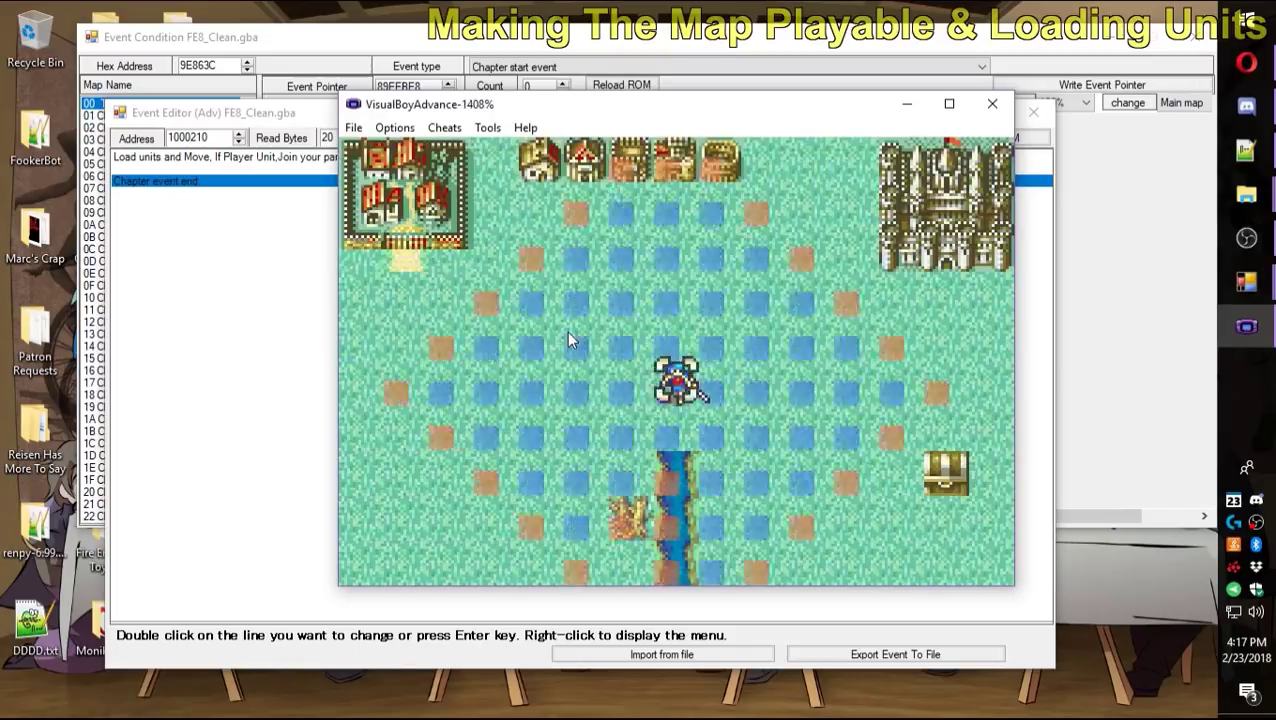
Place Eirika next to the snag and attack it until it falls across the river as a bridge.
key("x")
key("x")
key("x")
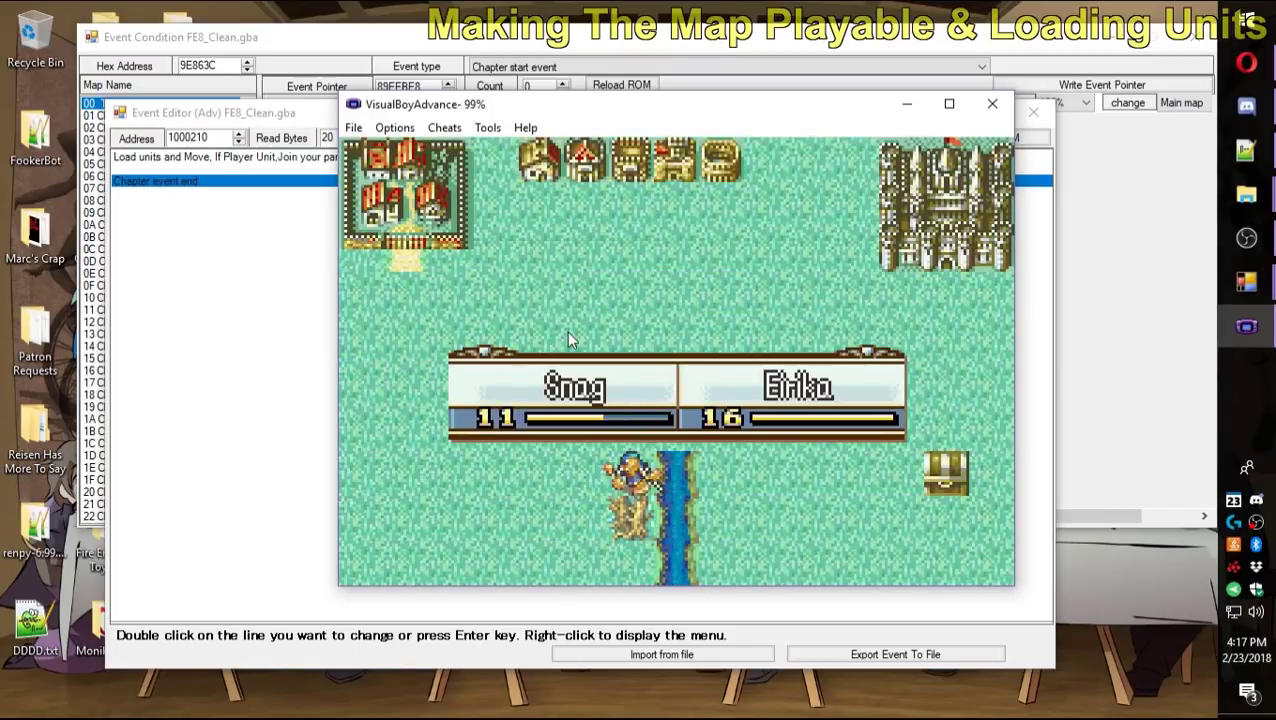
key("Down")
key("x")
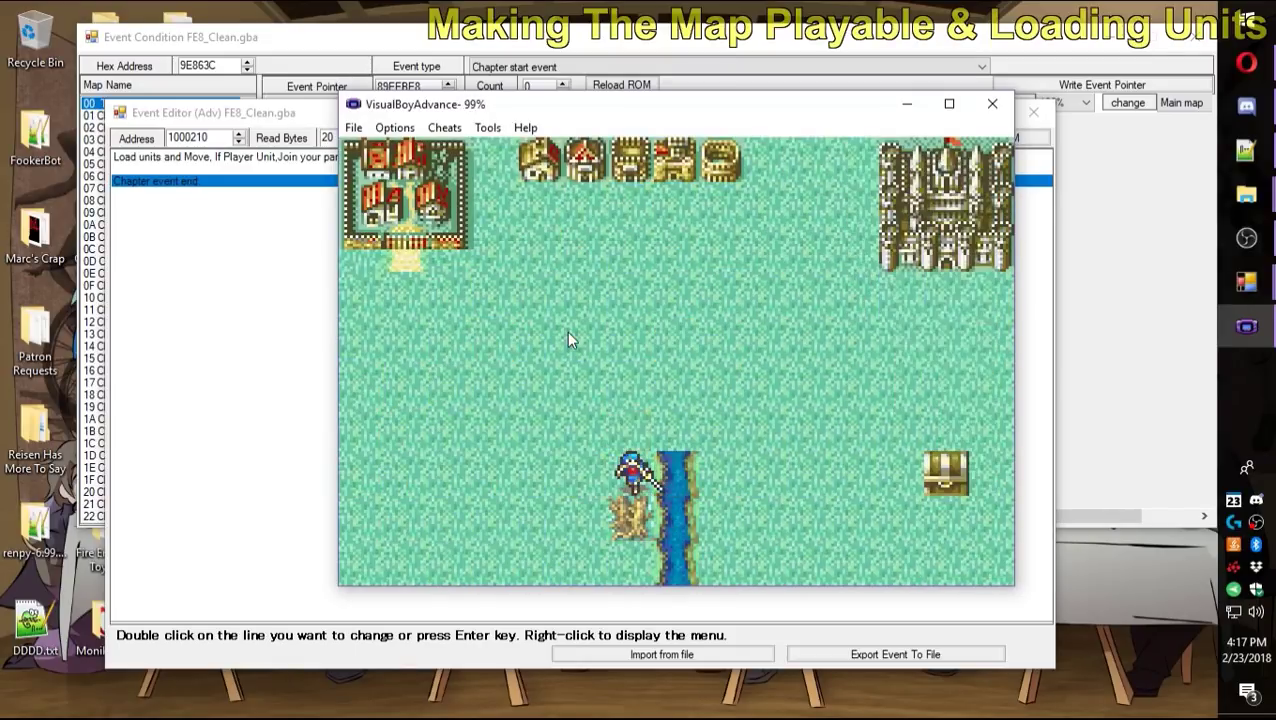
key("x")
key("x")
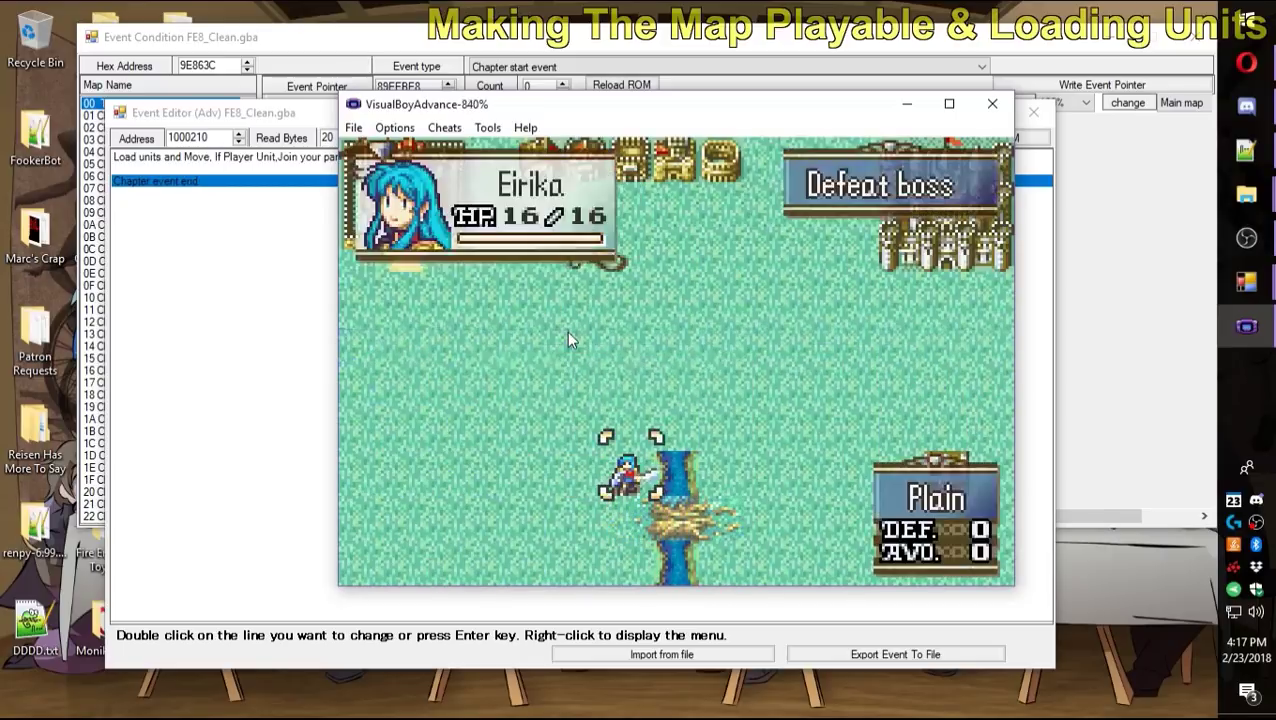
Move Eirika across the fallen-tree bridge to the plain on the river's far bank.
key("x")
key("Right")
key("Right")
key("Right")
key("Right")
key("x")
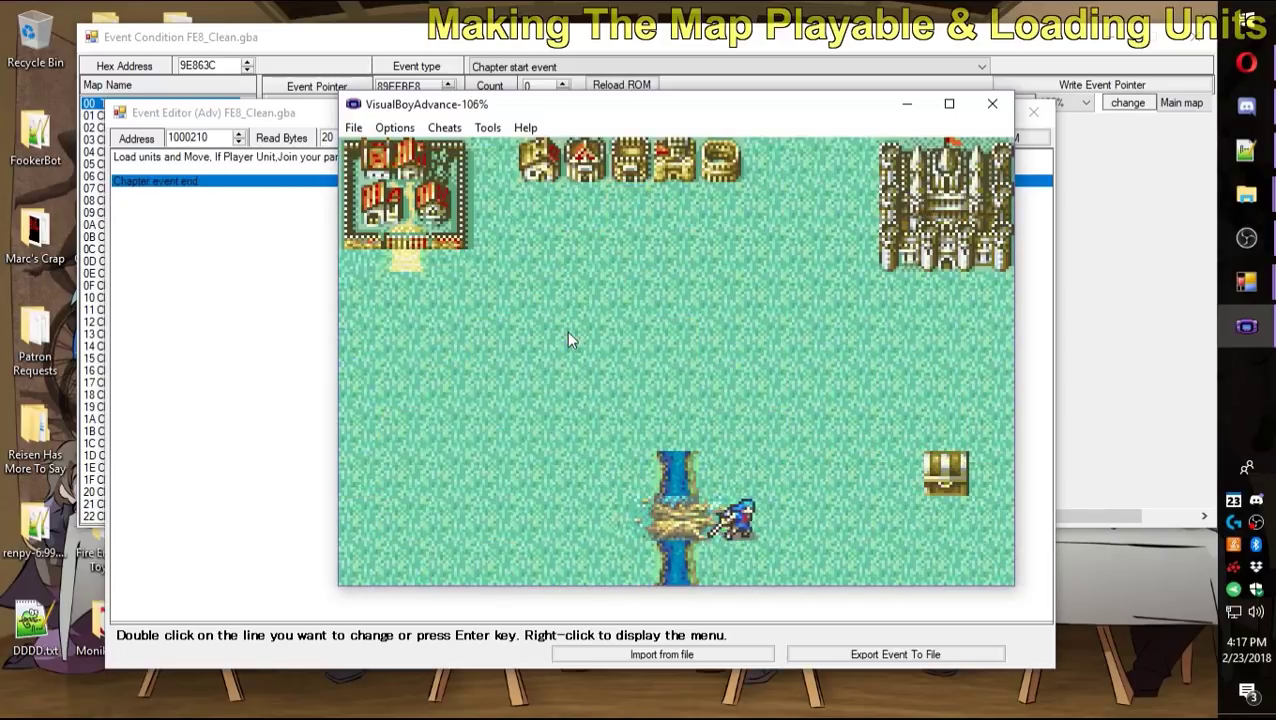
key("x")
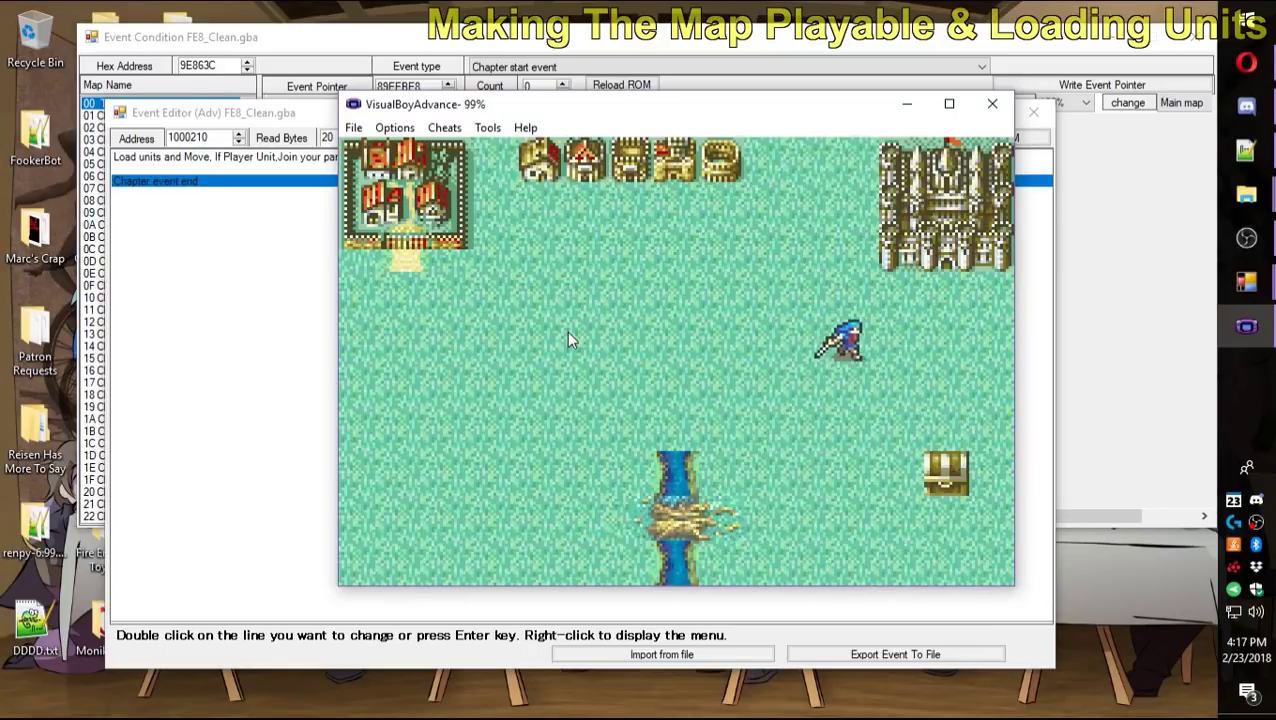
Move Eirika up to the castle gate and seize it to complete the chapter.
key("x")
key("Right")
key("Right")
key("Up")
key("Up")
key("x")
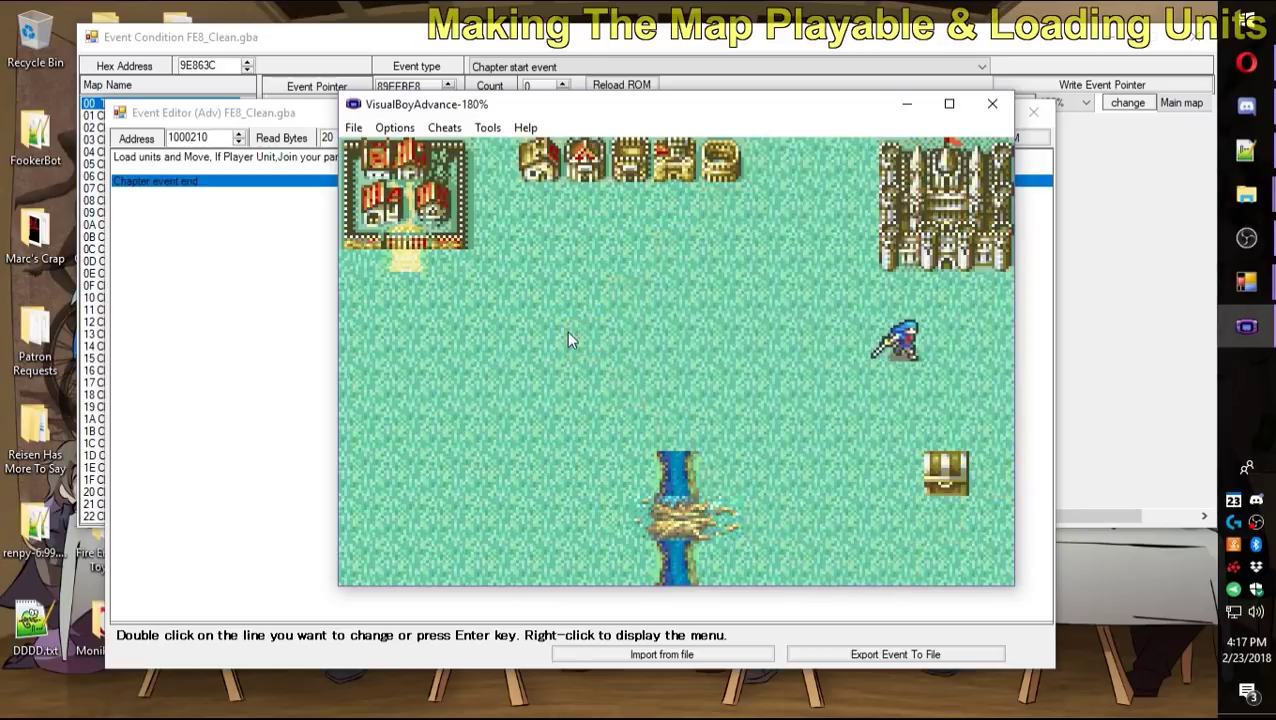
key("x")
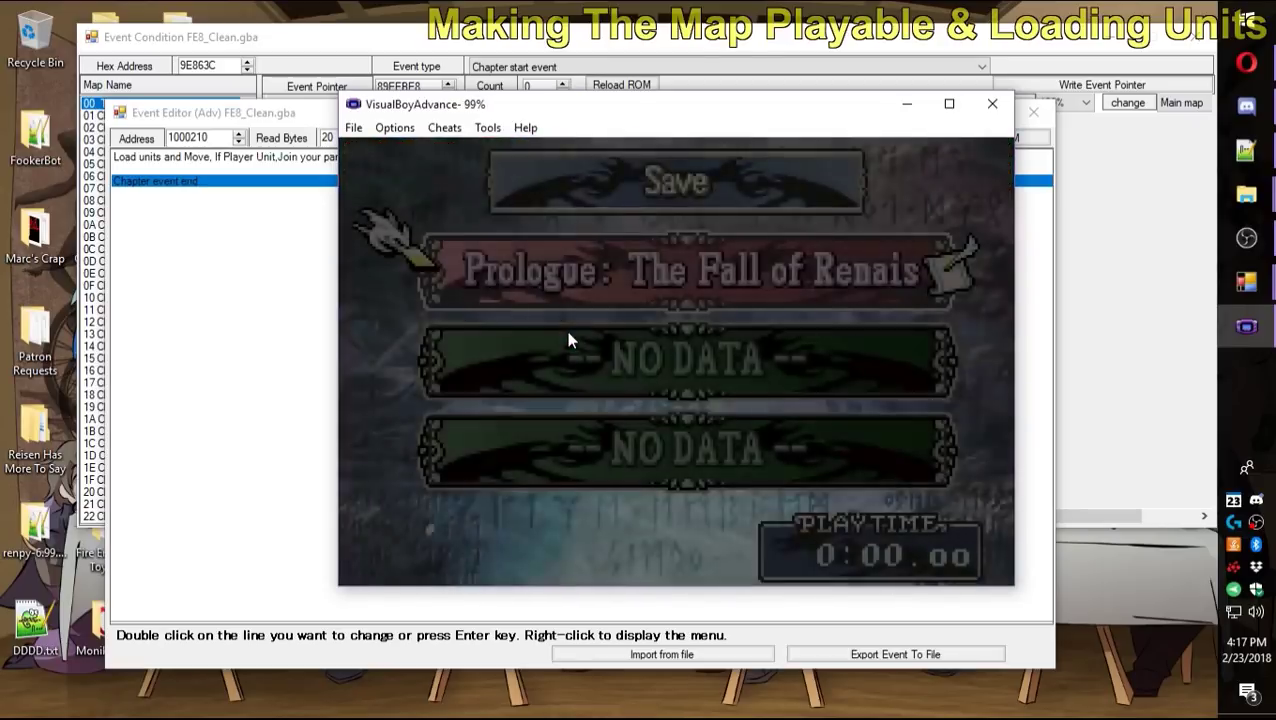
Save the game in the second save slot and close the emulator once Ch.1: Escape! starts.
key("Down")
key("x")
key("x")
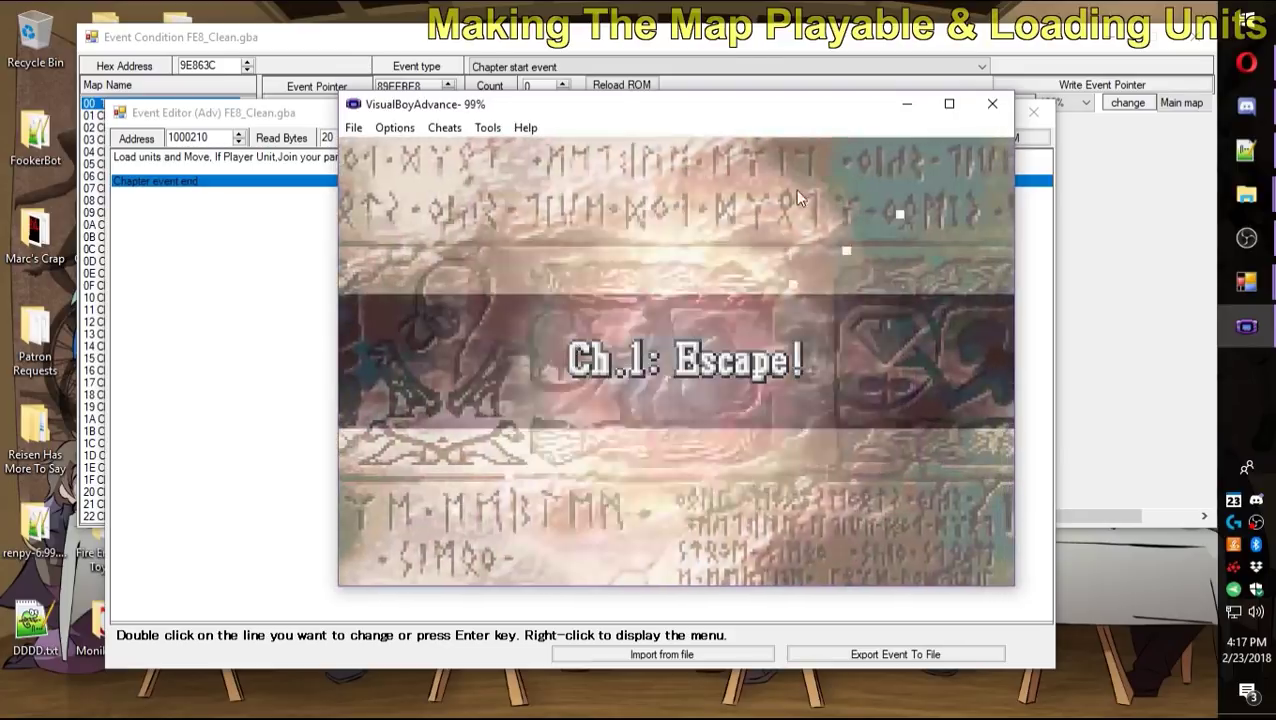
left_click(992, 104)
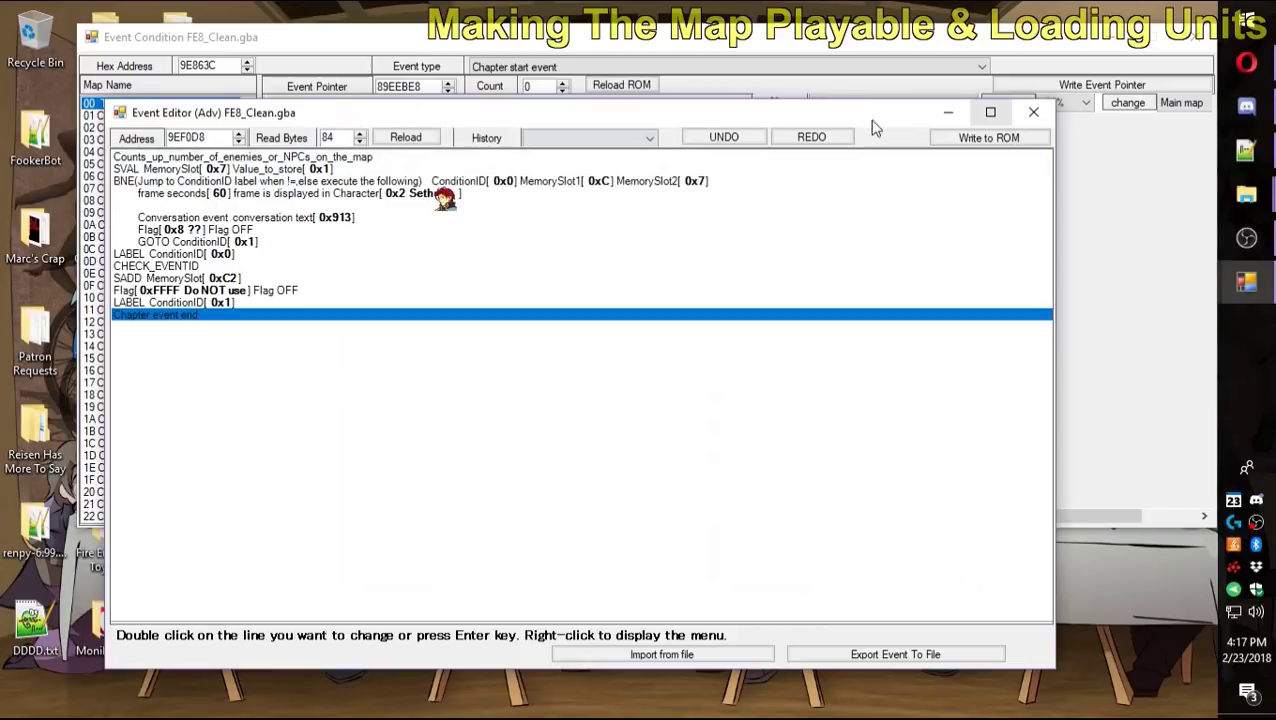
Close the Event Editor and Map Editor windows.
left_click(1033, 112)
left_click(669, 431)
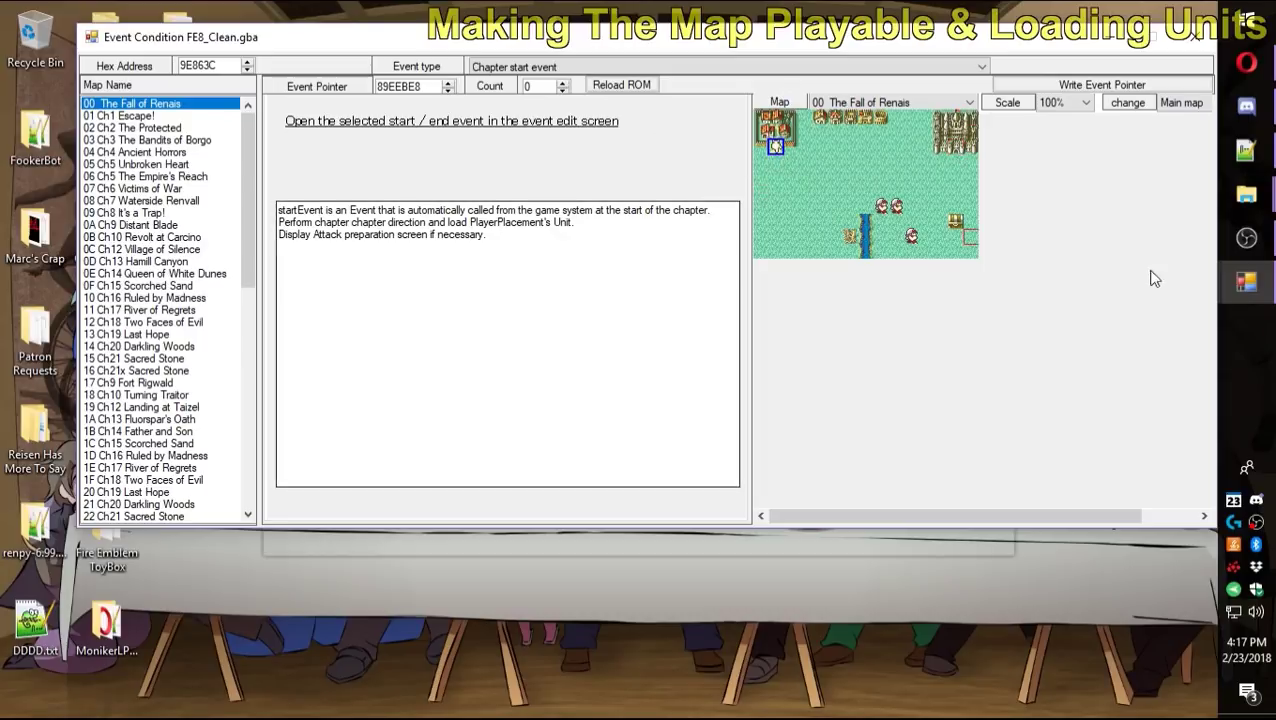
mouse_move(1248, 288)
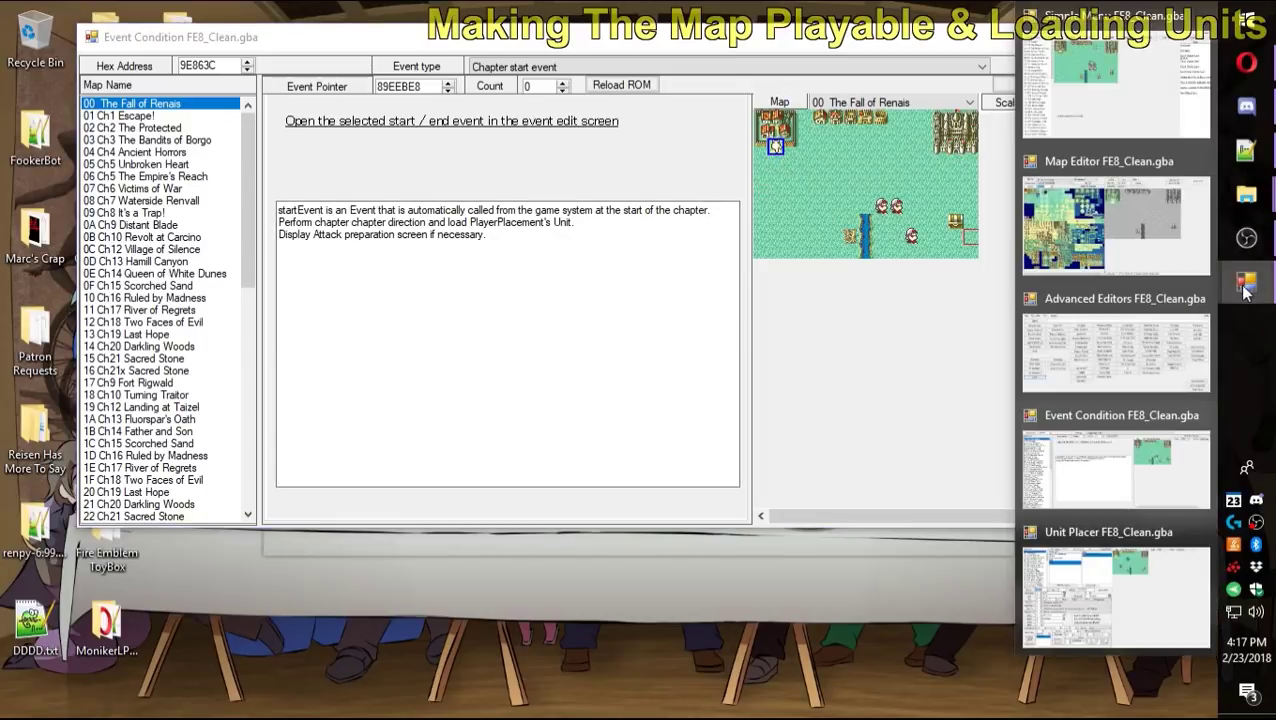
left_click(1085, 205)
left_click_drag(1176, 51, 933, 64)
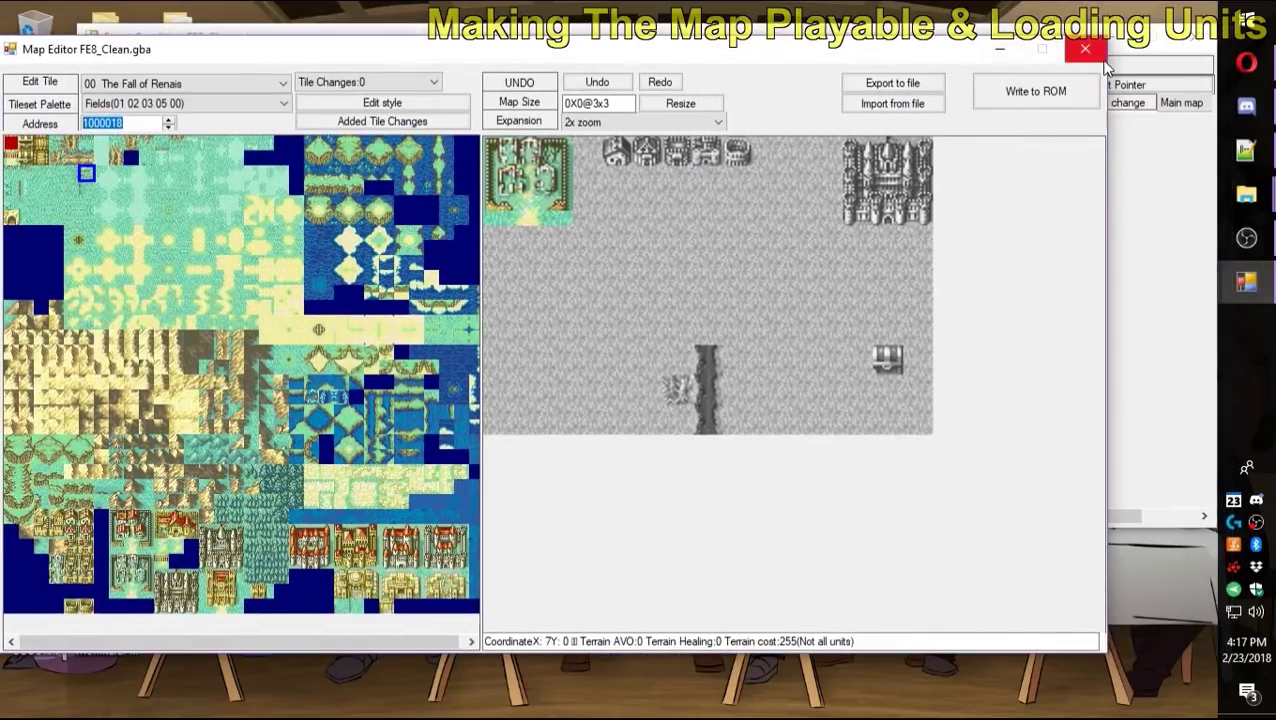
left_click(1084, 48)
In the Unit Placer, set Eirika's Item 3 to 69 (Chest Key) and write the unit to ROM.
mouse_move(1246, 284)
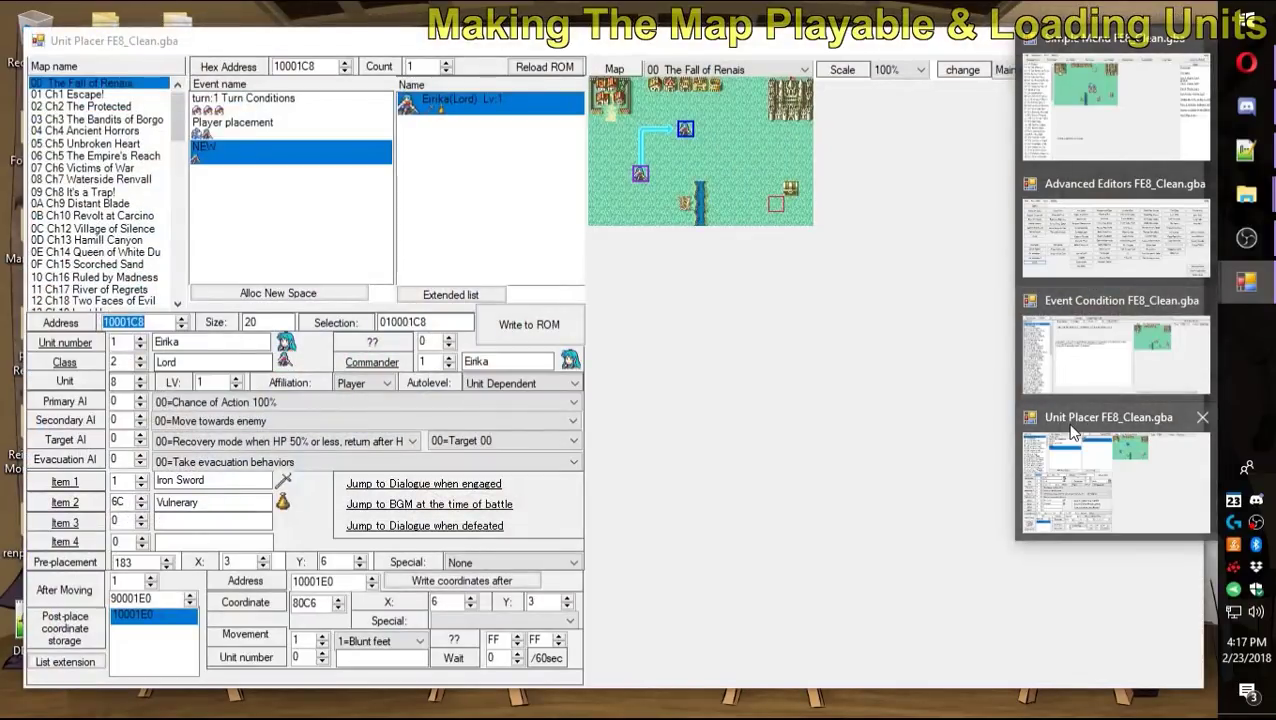
left_click(1070, 432)
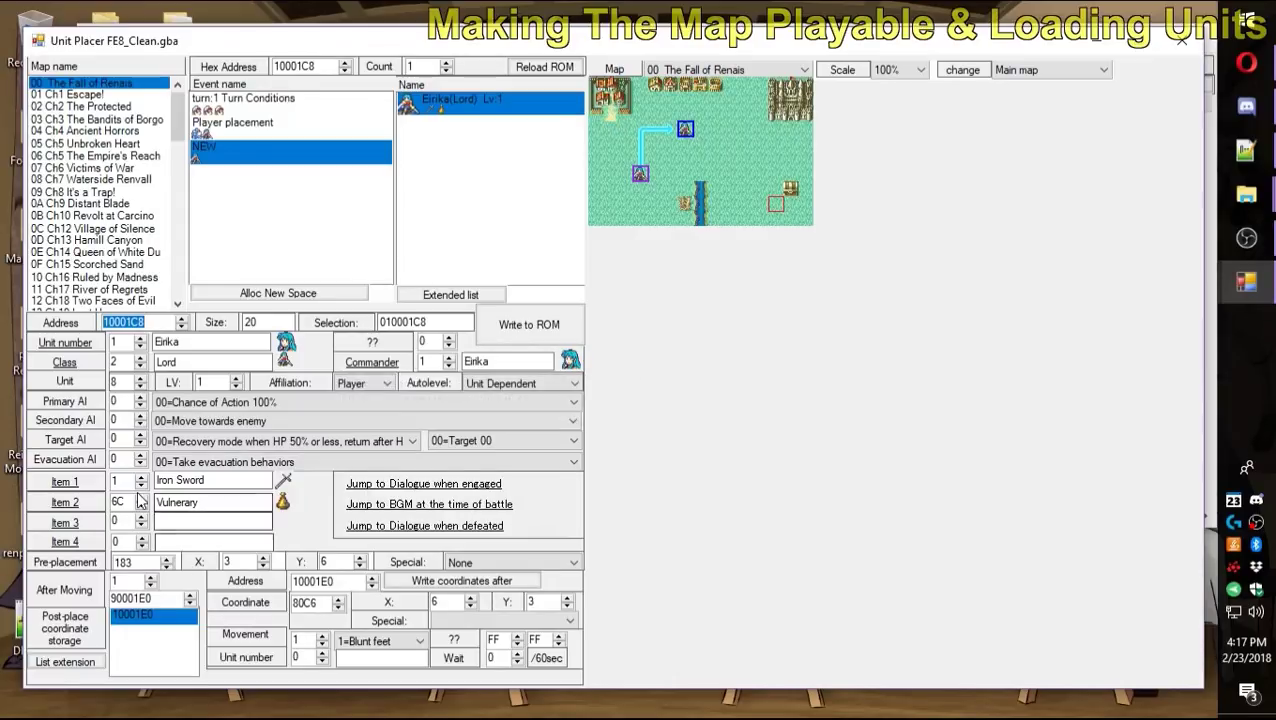
left_click(116, 521)
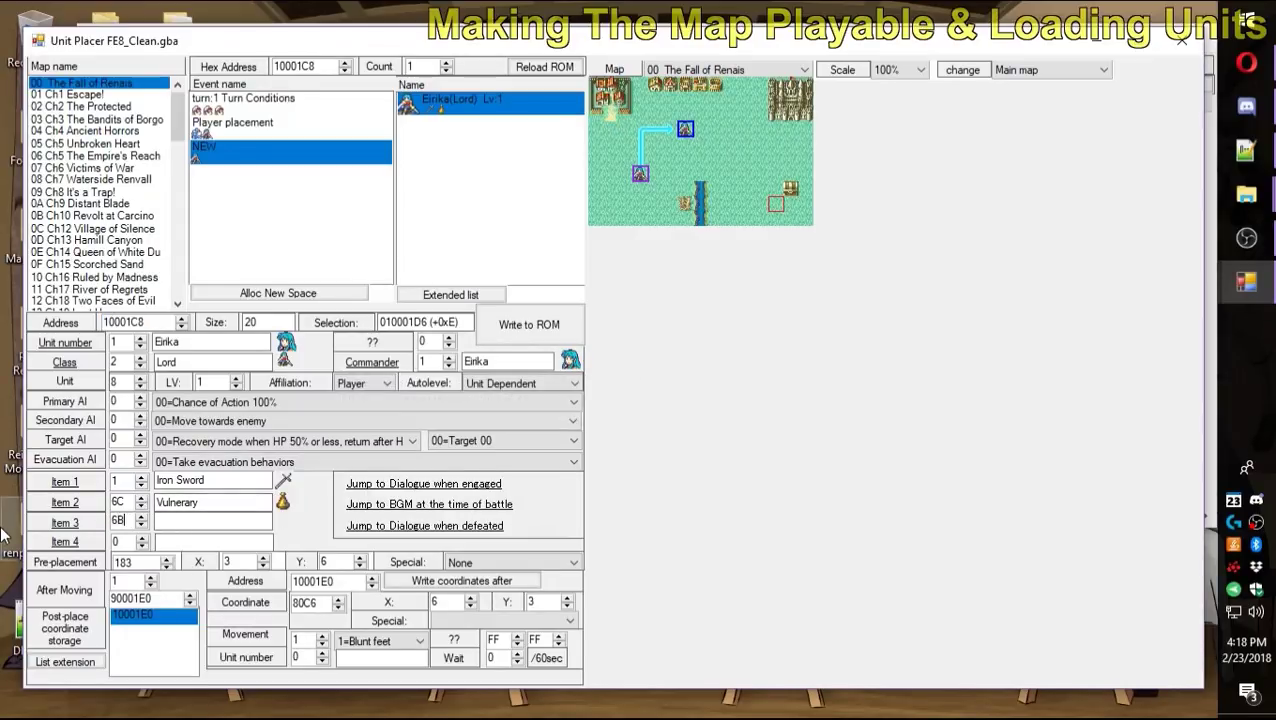
key("Tab")
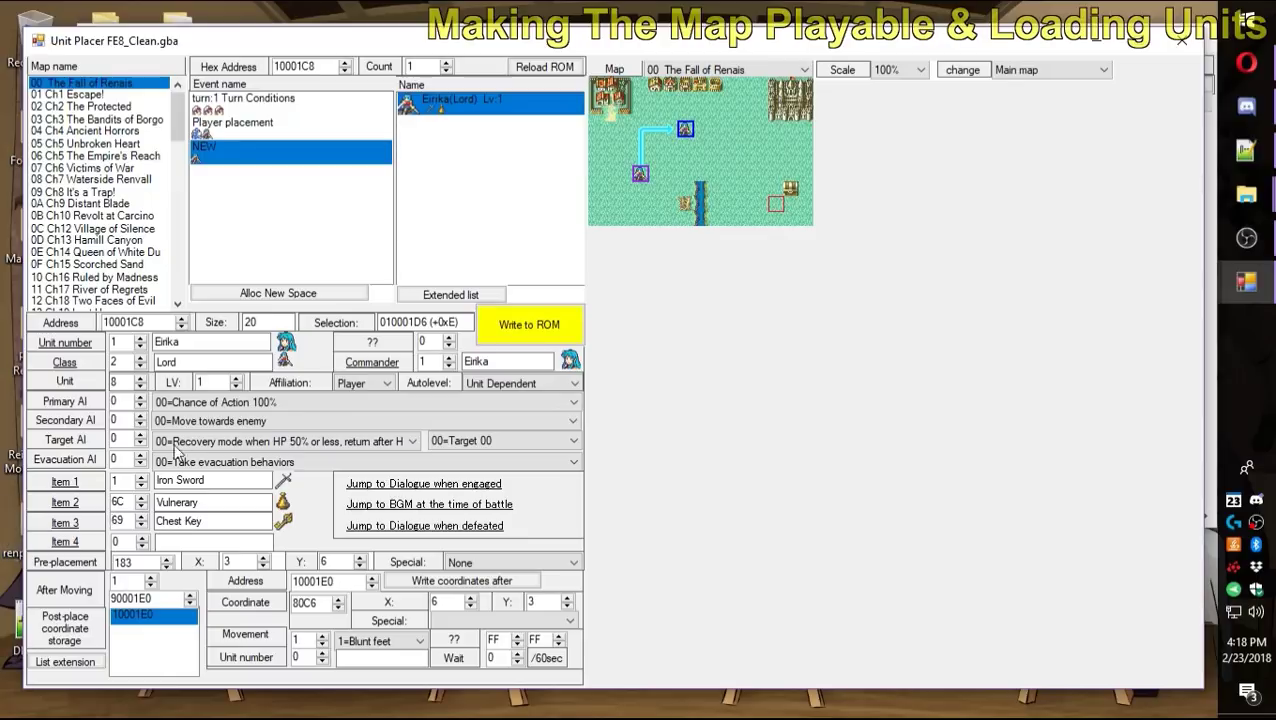
left_click(503, 330)
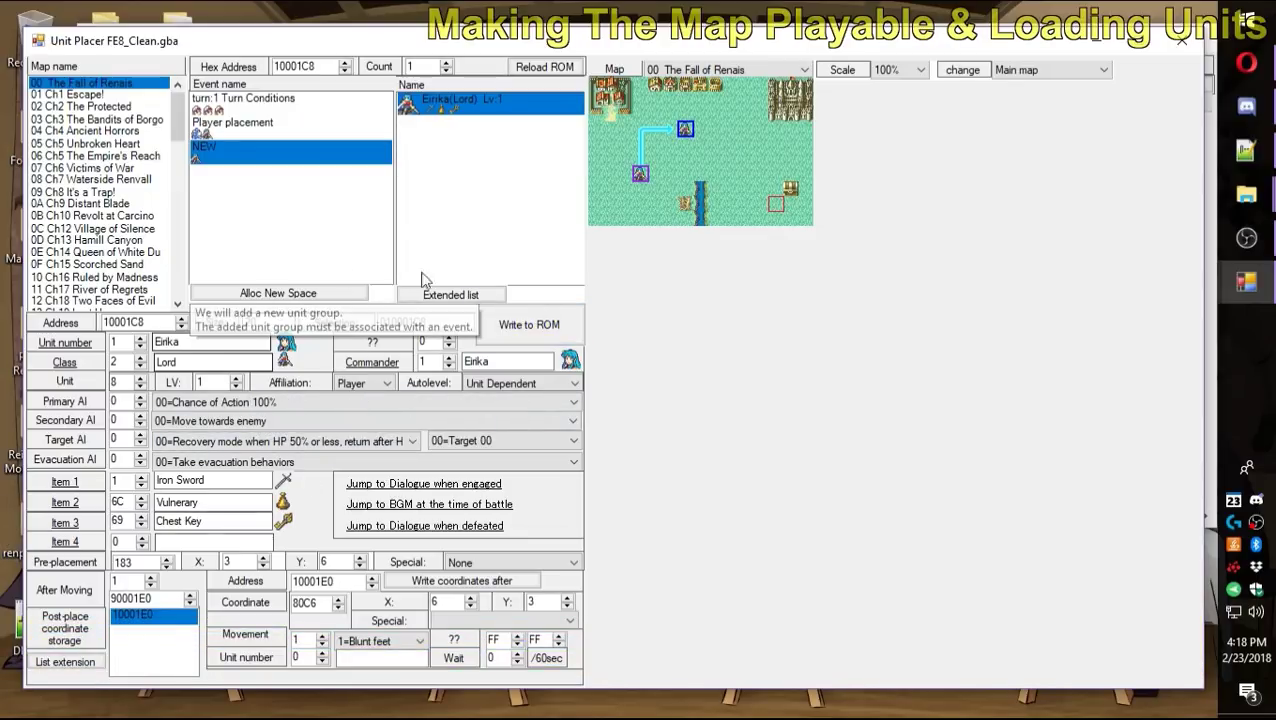
Open the Chapter Editor for The Fall of Renais from the Advanced Editors window.
mouse_move(1242, 288)
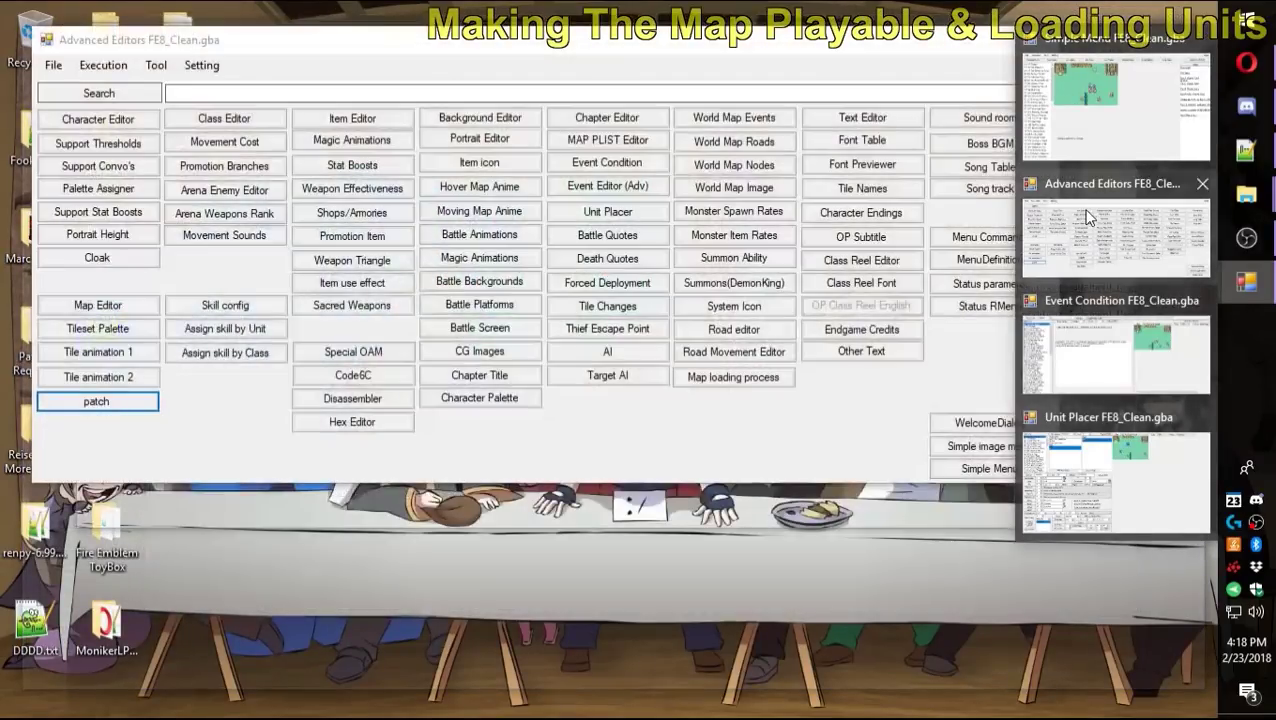
left_click(1088, 217)
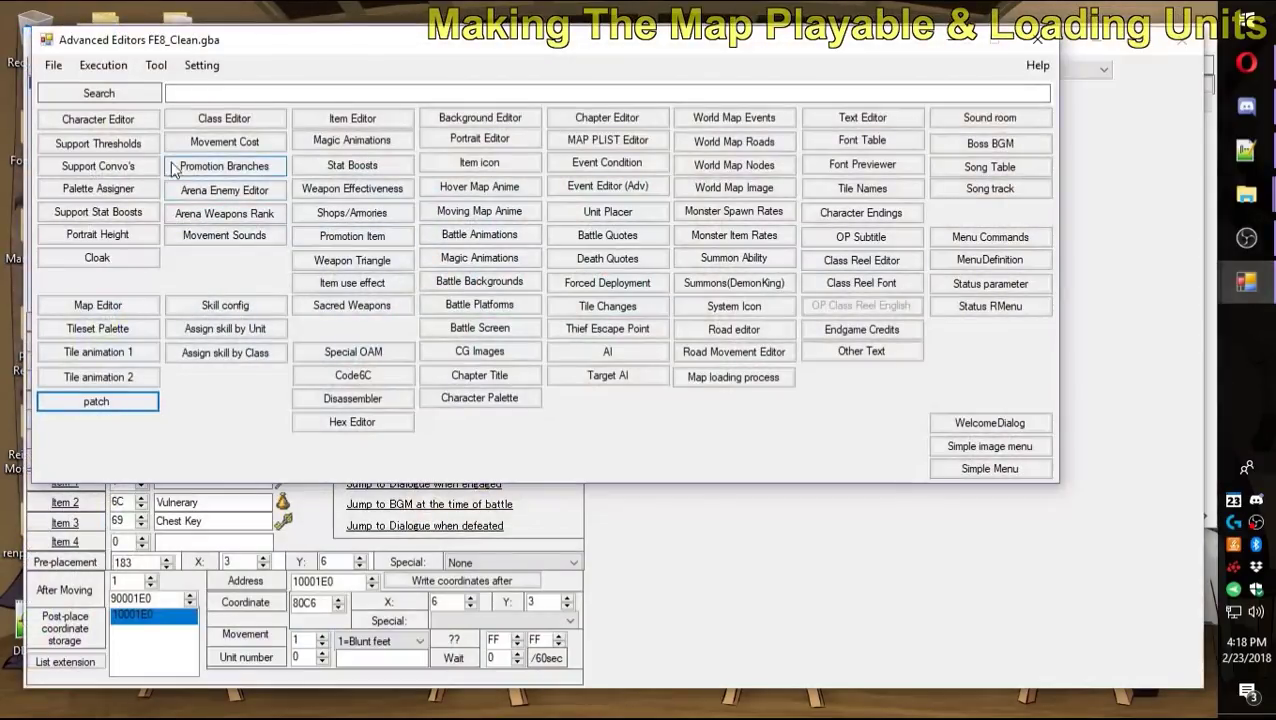
left_click(607, 117)
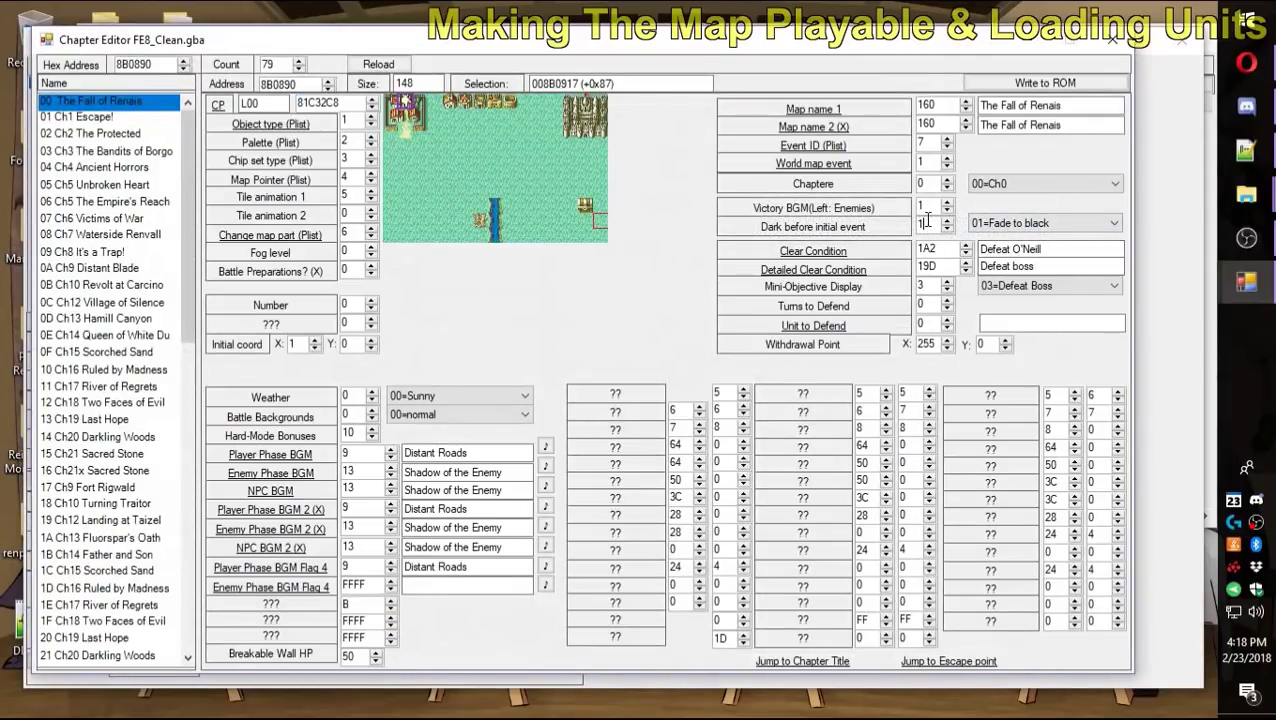
Set the Dark before initial event option to 00=Fade to map for The Fall of Renais and write it to the ROM.
left_click(1005, 223)
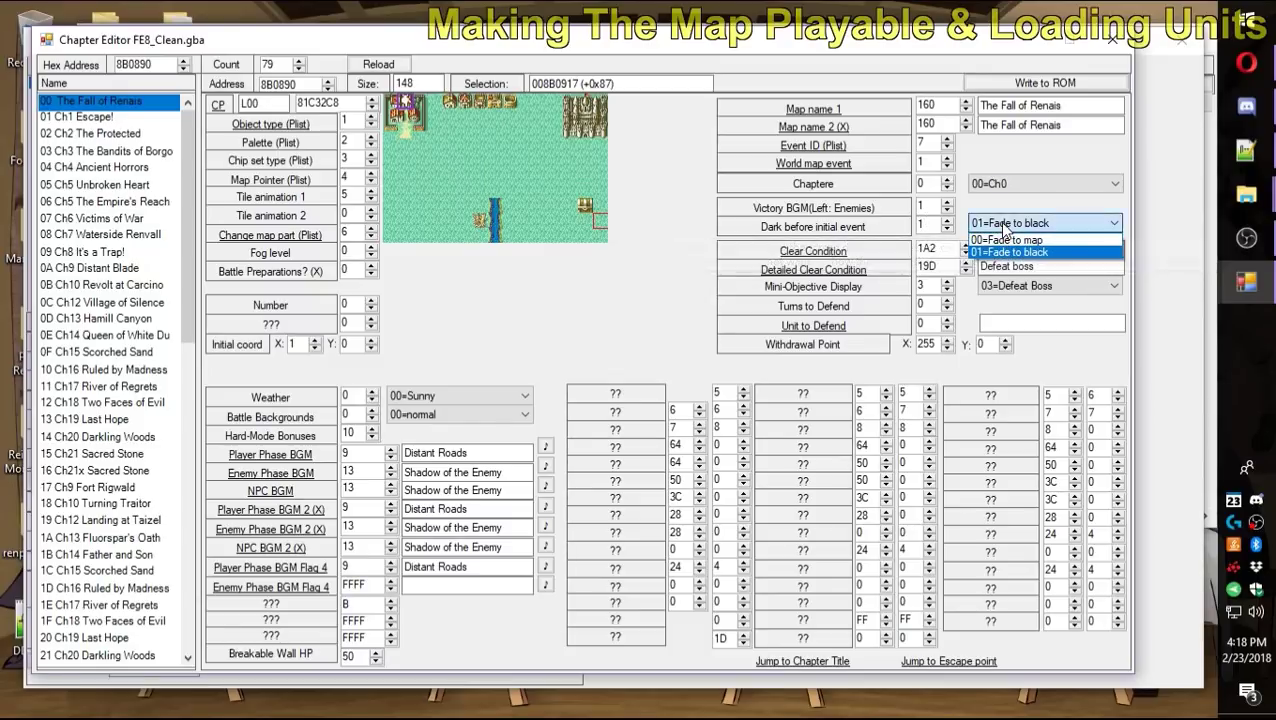
left_click(933, 224)
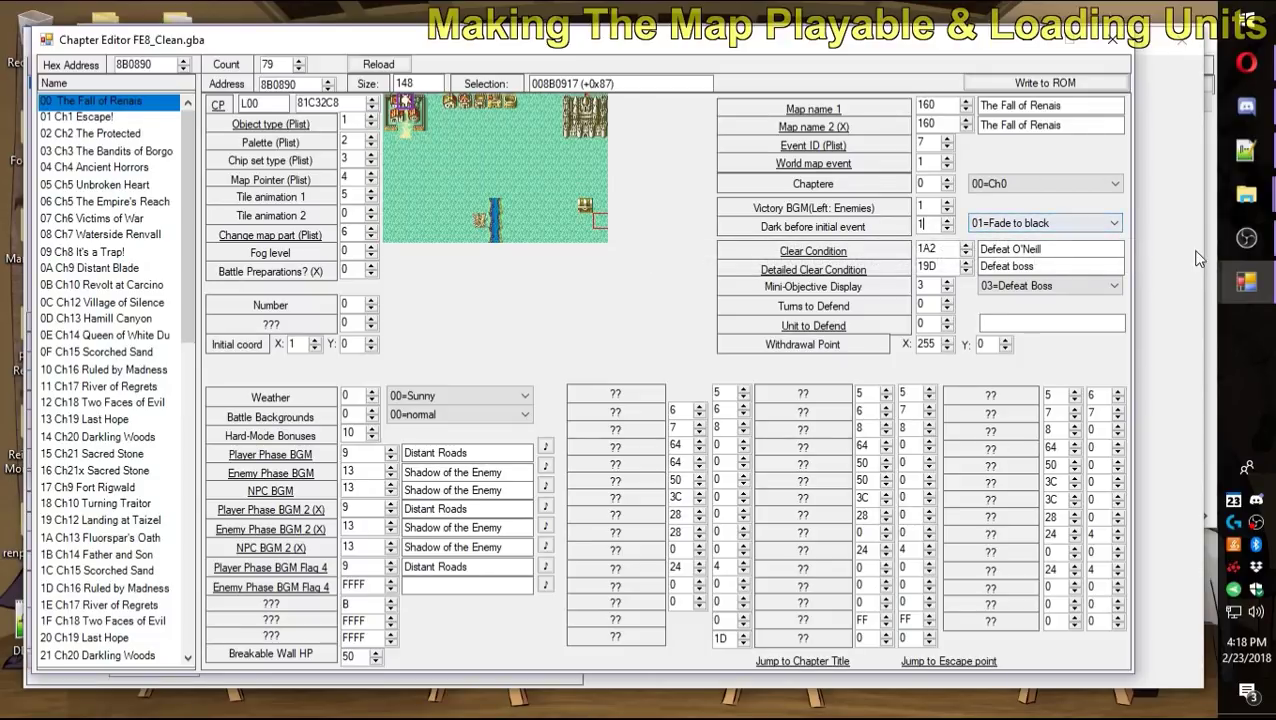
left_click(1015, 228)
left_click(1000, 240)
left_click(1078, 83)
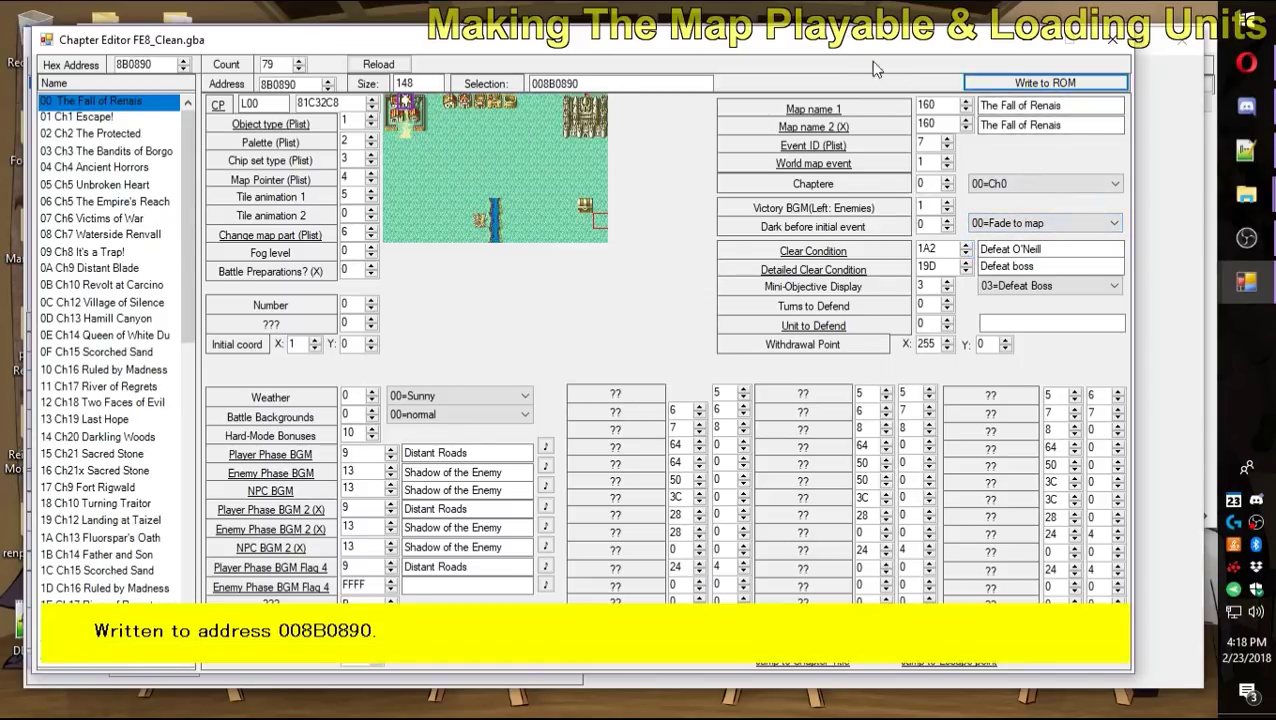
Run the ROM in the VisualBoyAdvance emulator, reset it once, and start the chapter to check how the map loads.
key("F5")
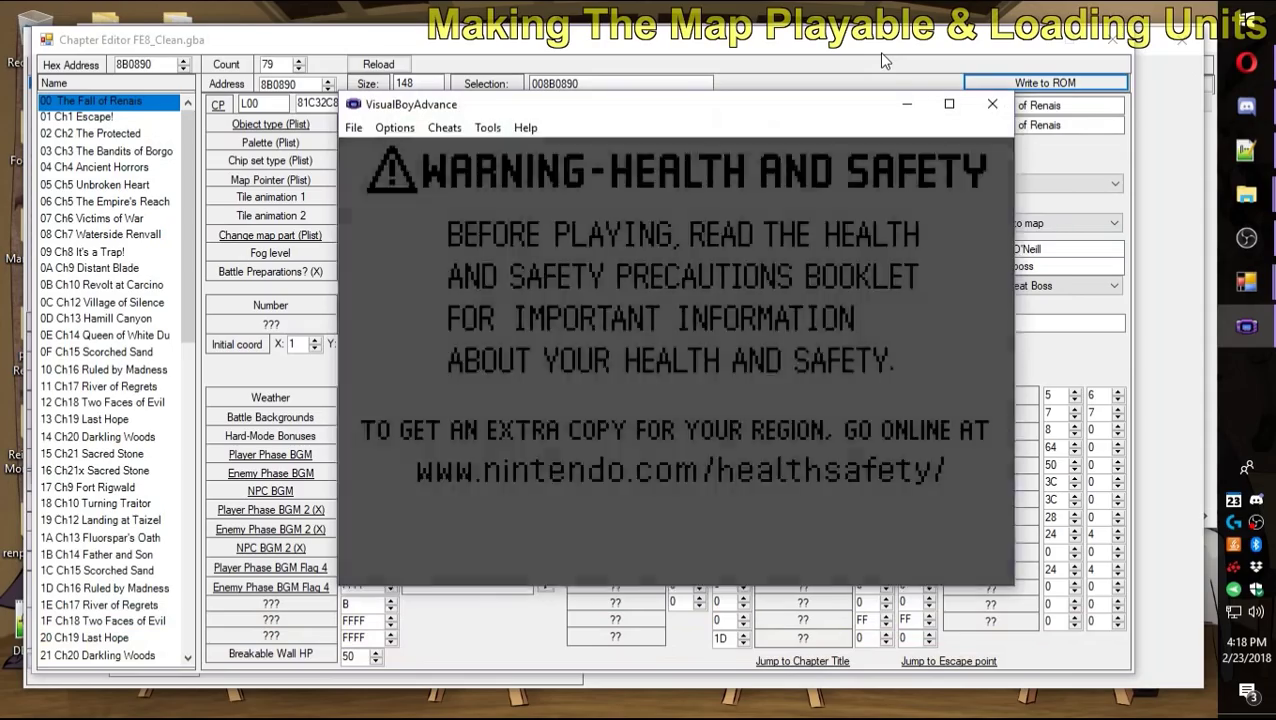
key("Return")
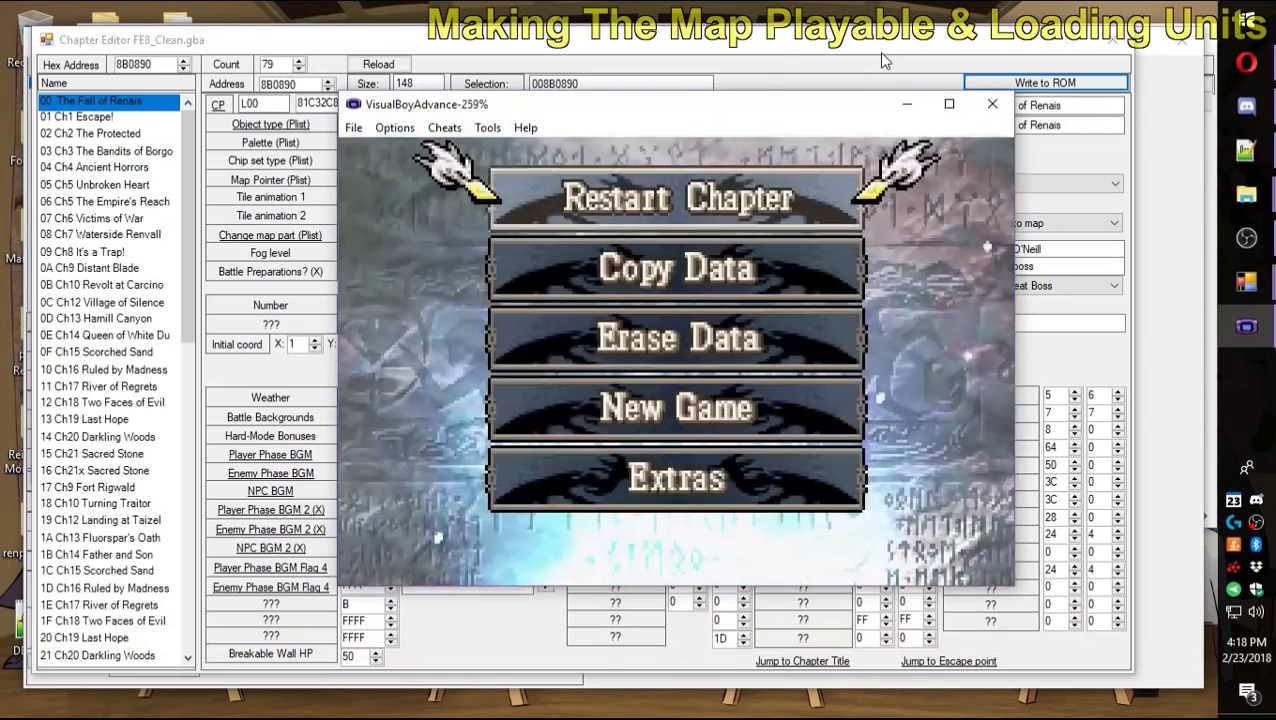
key("z")
key("z")
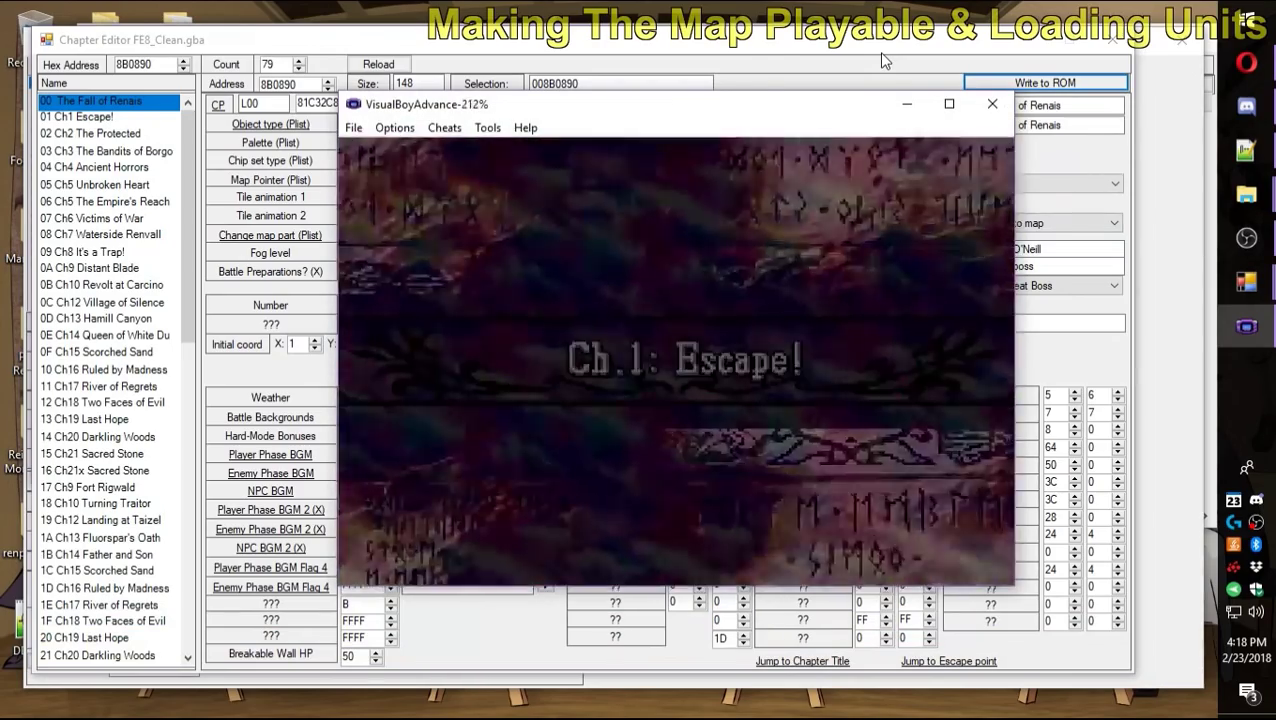
key("ctrl+r")
key("Return")
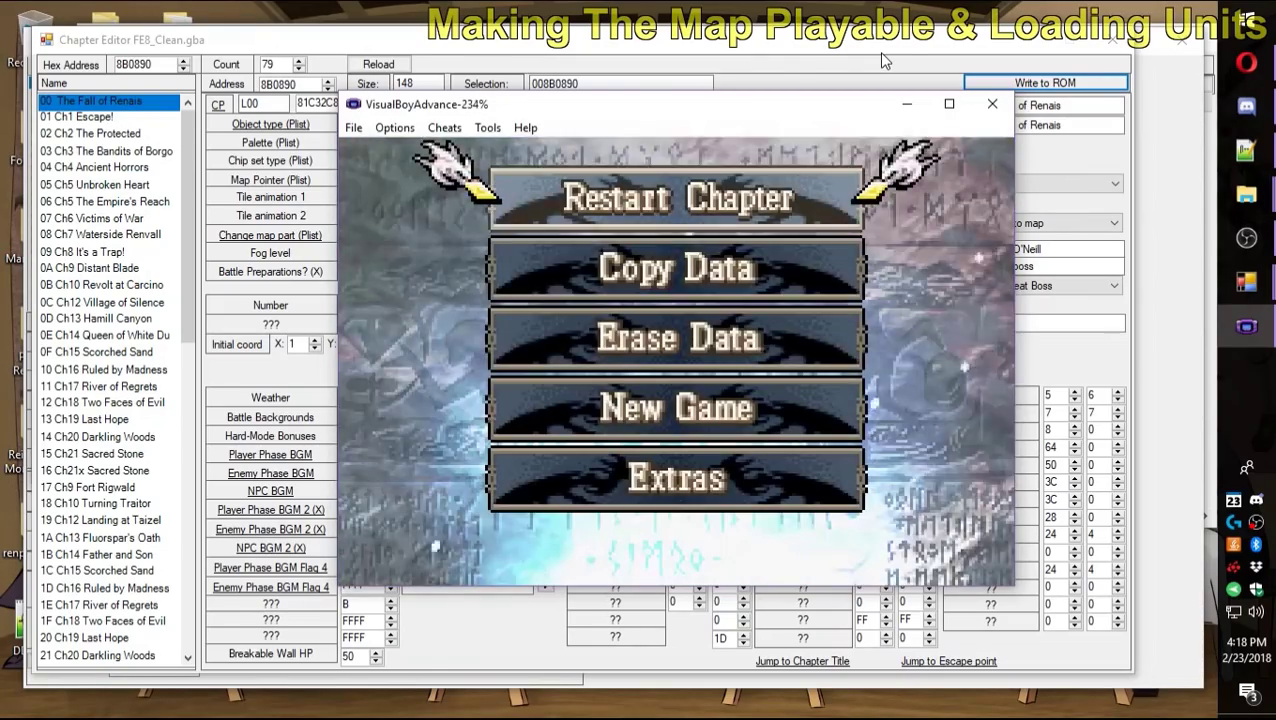
key("z")
key("z")
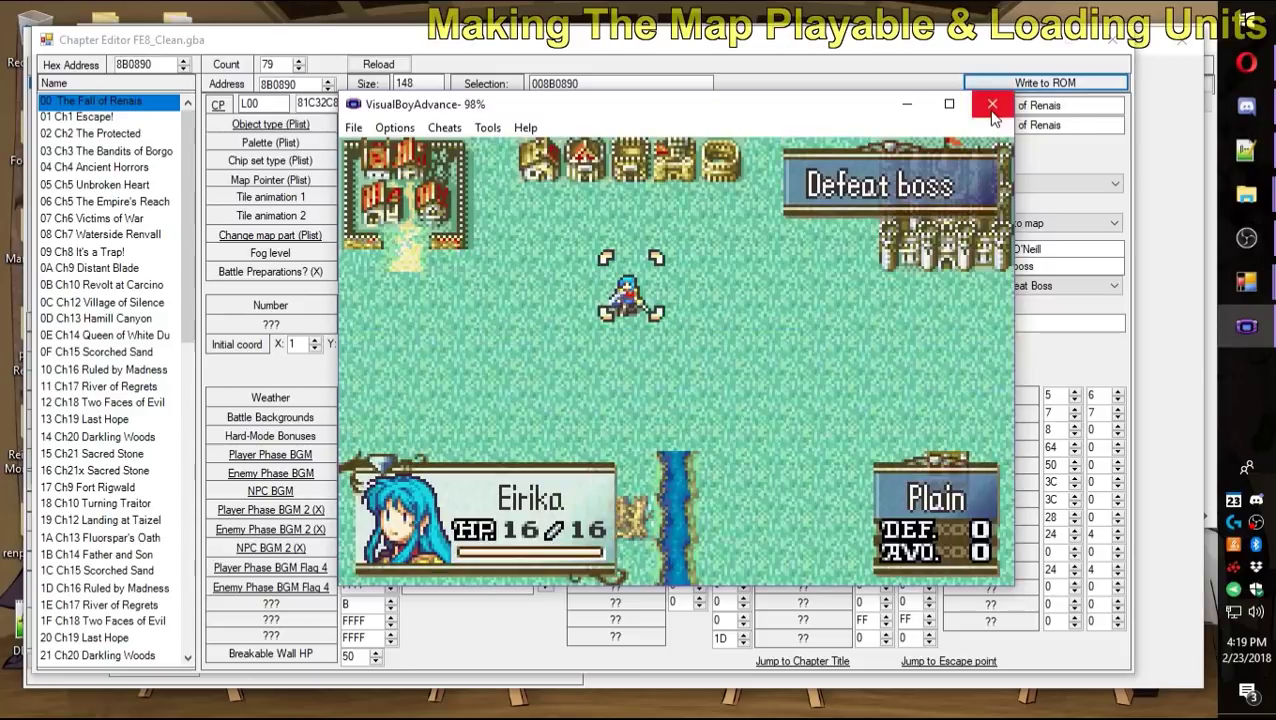
Close the emulator and the Chapter Editor, and return to the Unit Placer.
left_click(993, 112)
left_click(1118, 40)
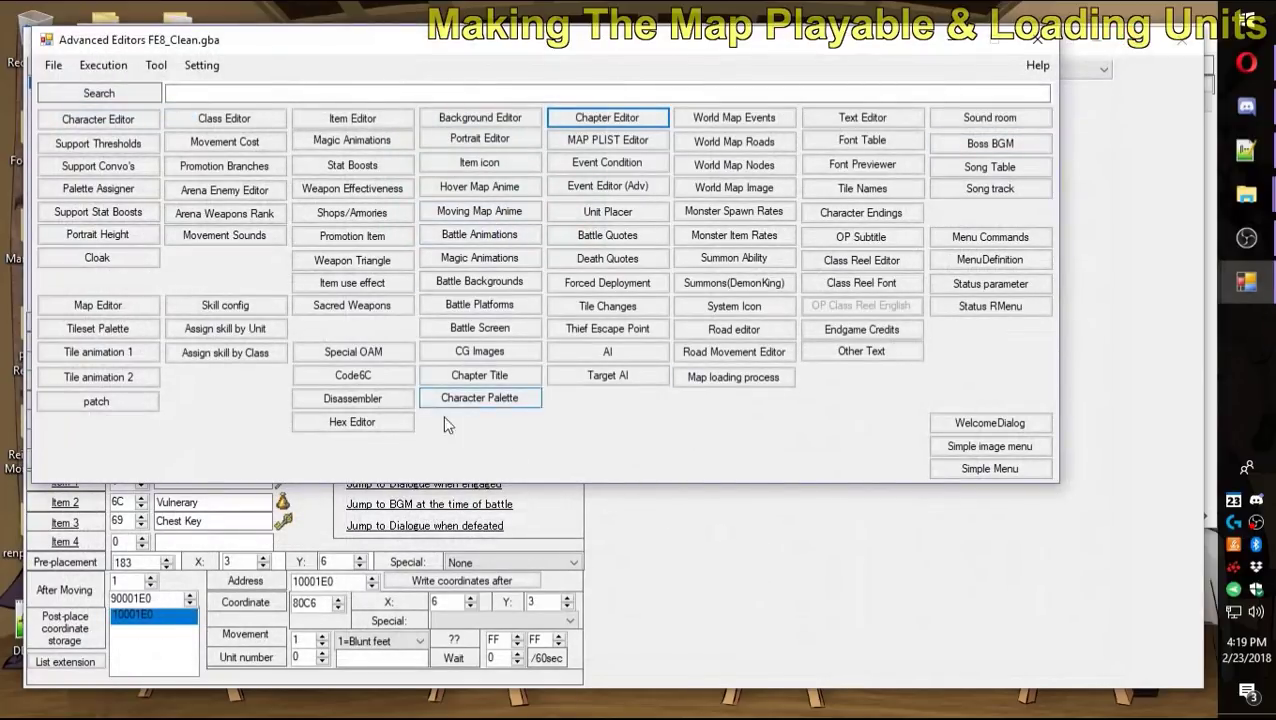
left_click(478, 496)
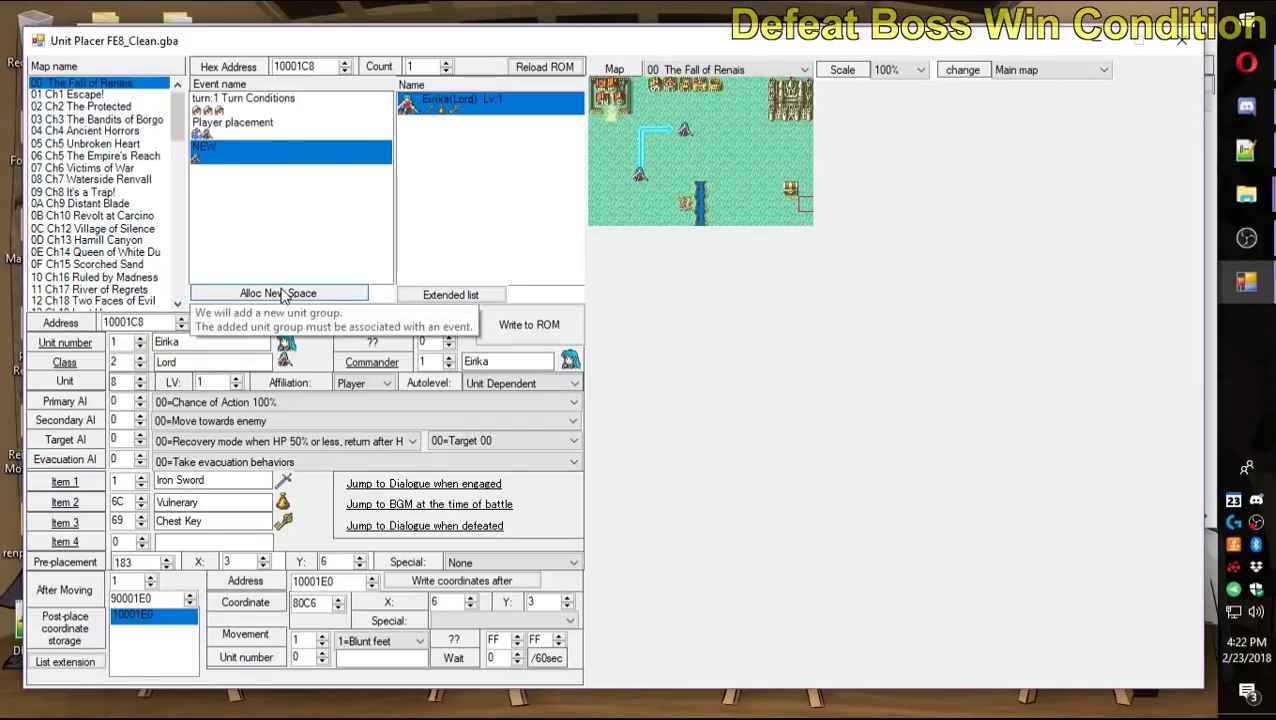
Allocate a new unit group for 1 unit in the chapter 00 The Fall of Renais.
left_click(75, 94)
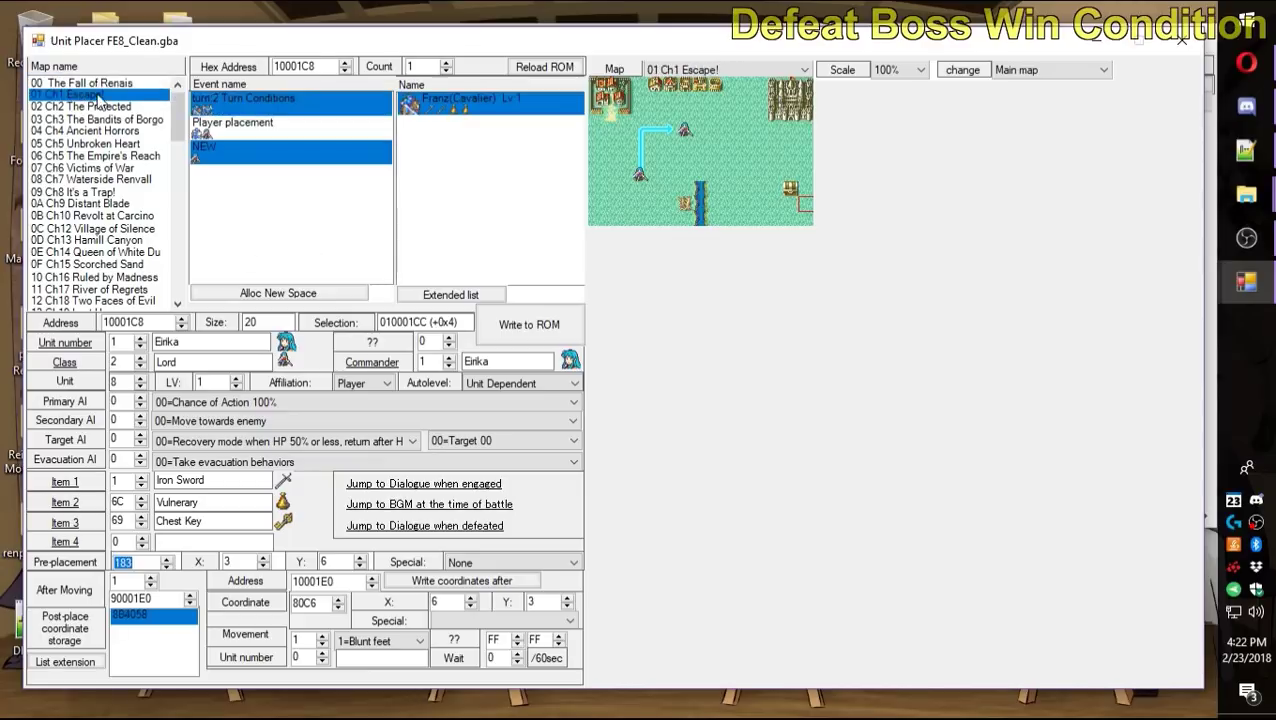
left_click(100, 83)
left_click(285, 163)
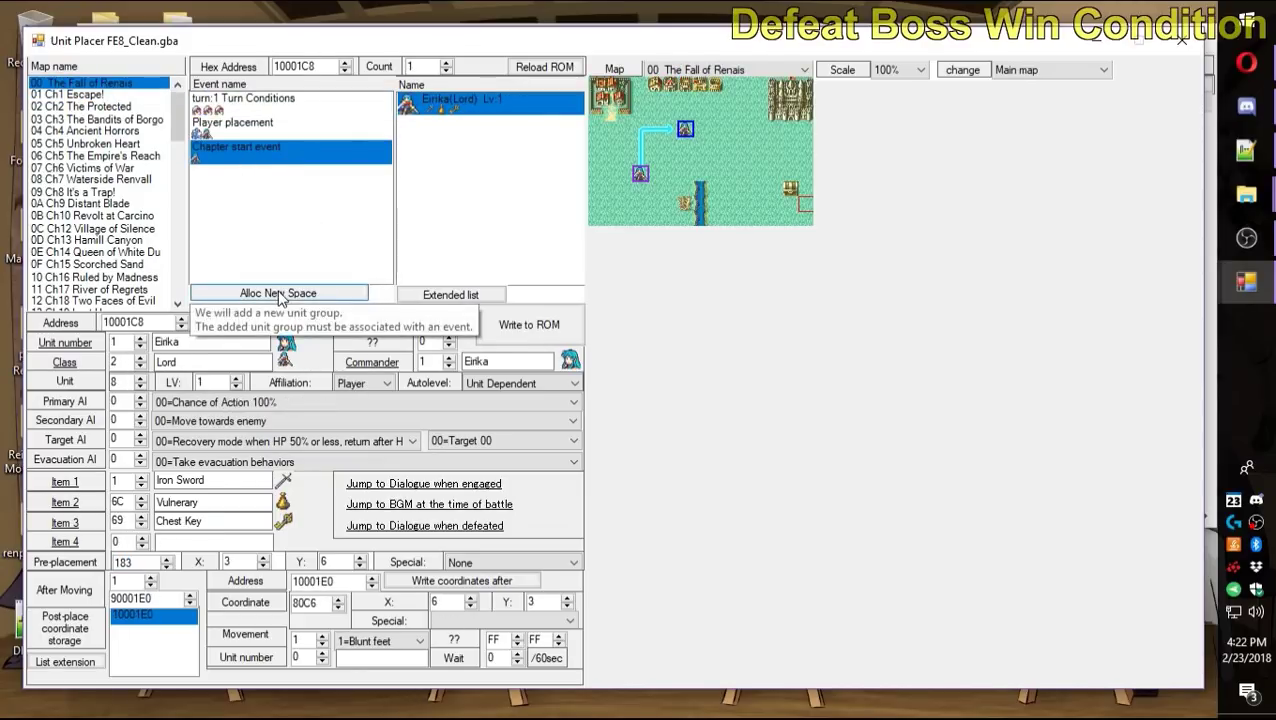
left_click(280, 293)
left_click(315, 164)
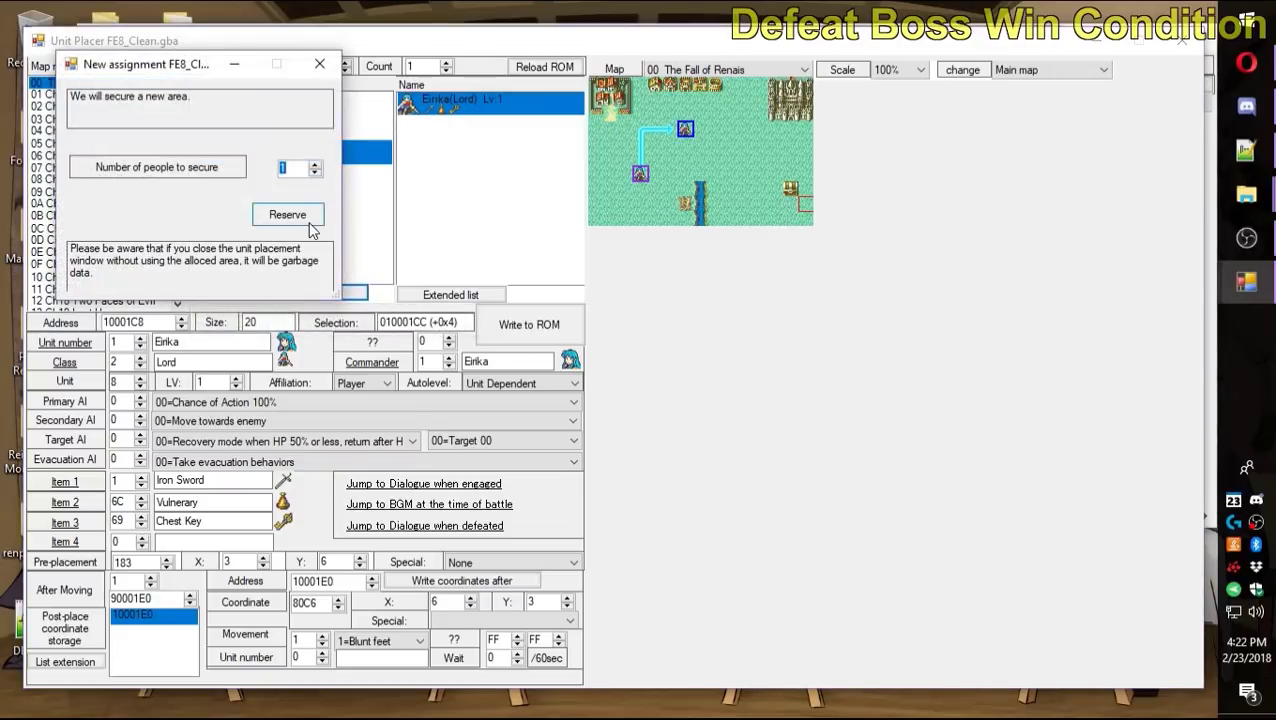
left_click(300, 218)
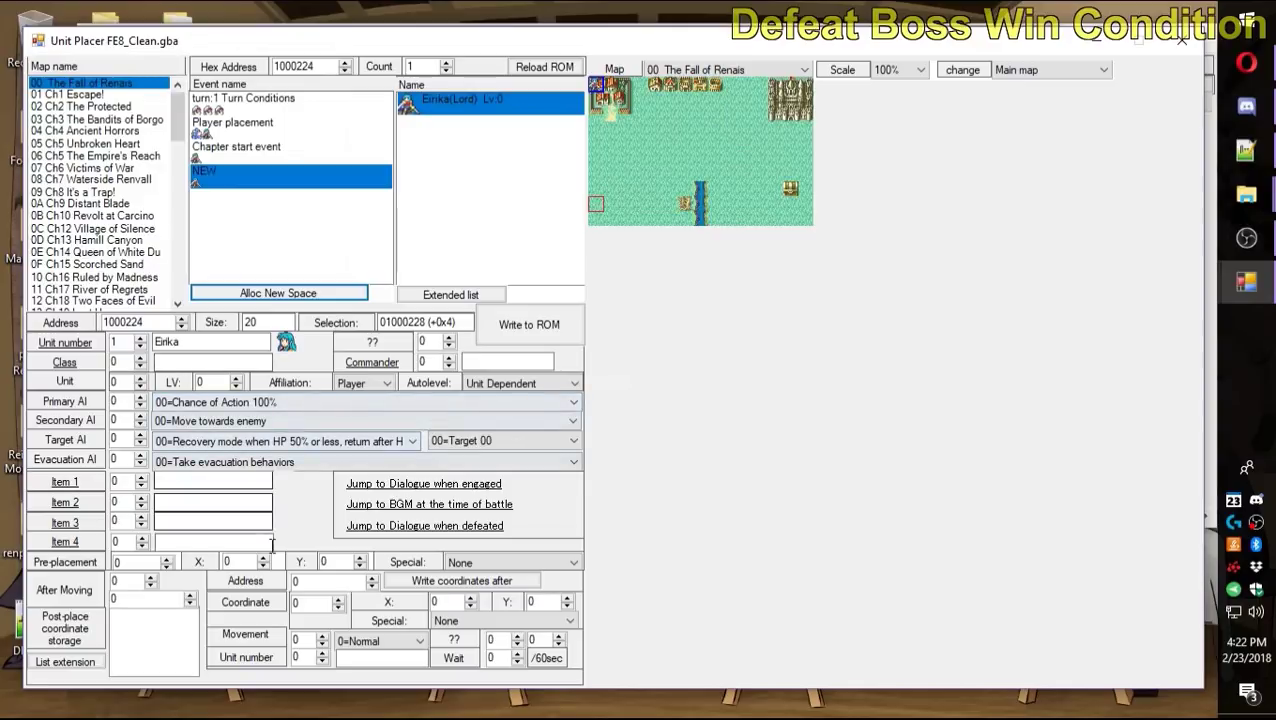
Place the new unit at X 9, Y 4 on the map and move it to X 10, Y 5.
left_click(240, 562)
type("9")
key("Tab")
type("4")
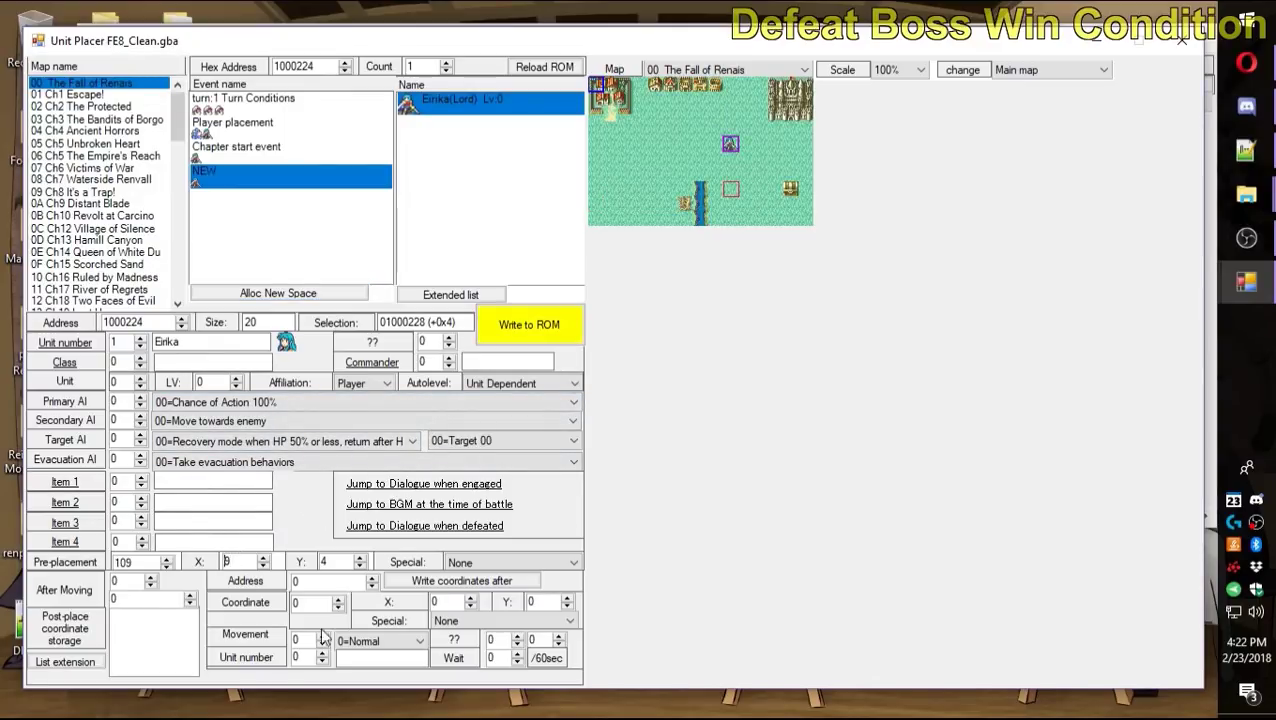
mouse_move(88, 632)
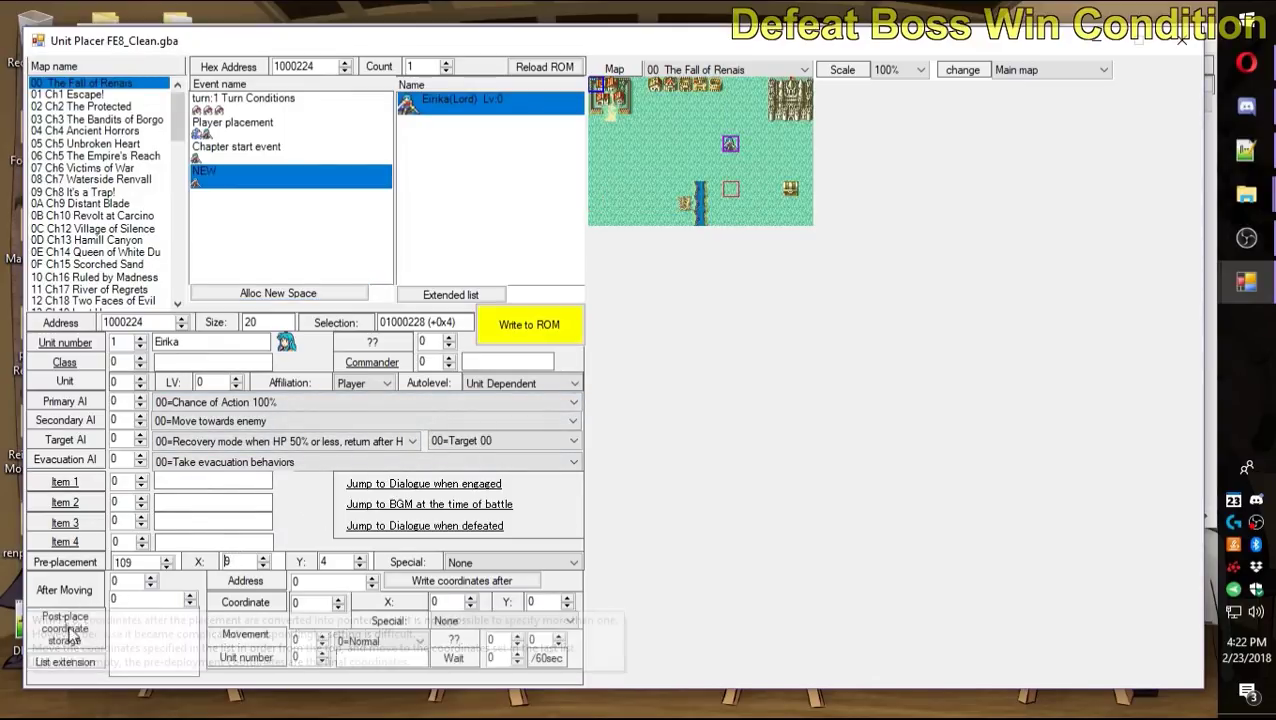
mouse_move(86, 592)
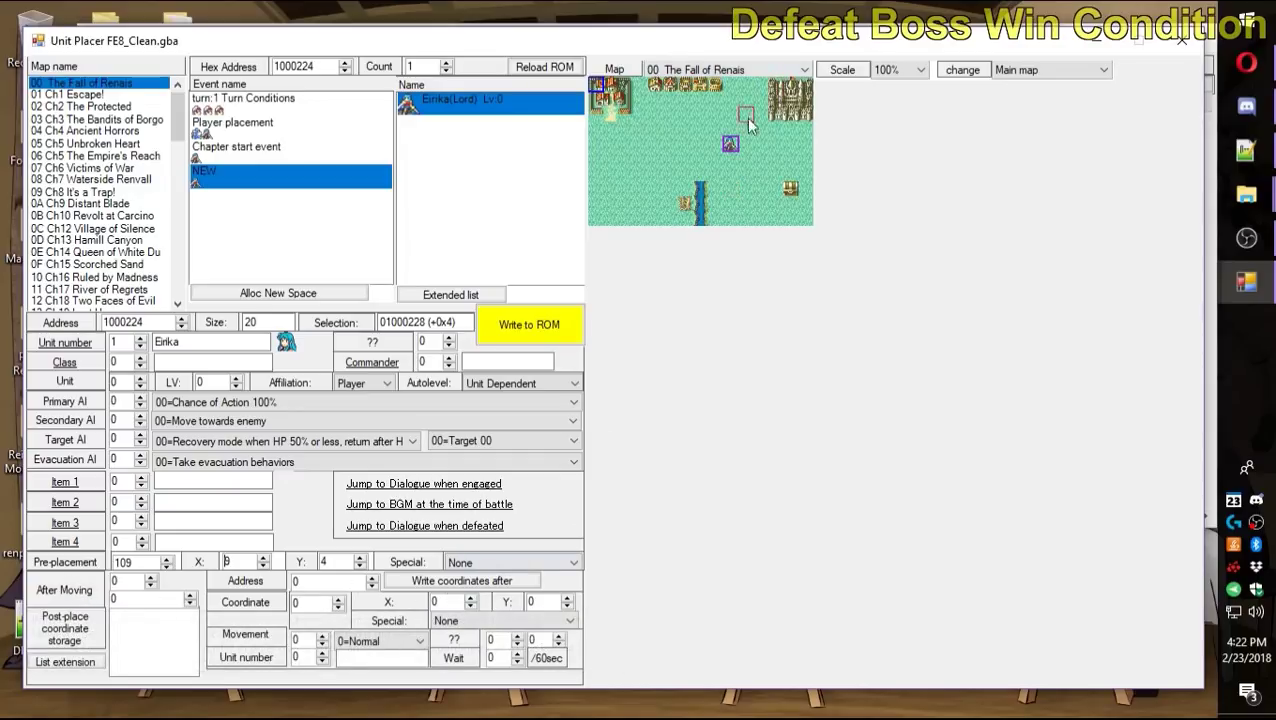
left_click_drag(730, 143, 745, 158)
Find the bandit characters in the character list, assign unit number 68 (O'Neill) to the new unit and write it to the ROM.
left_click(141, 338)
left_click(141, 338)
mouse_move(55, 345)
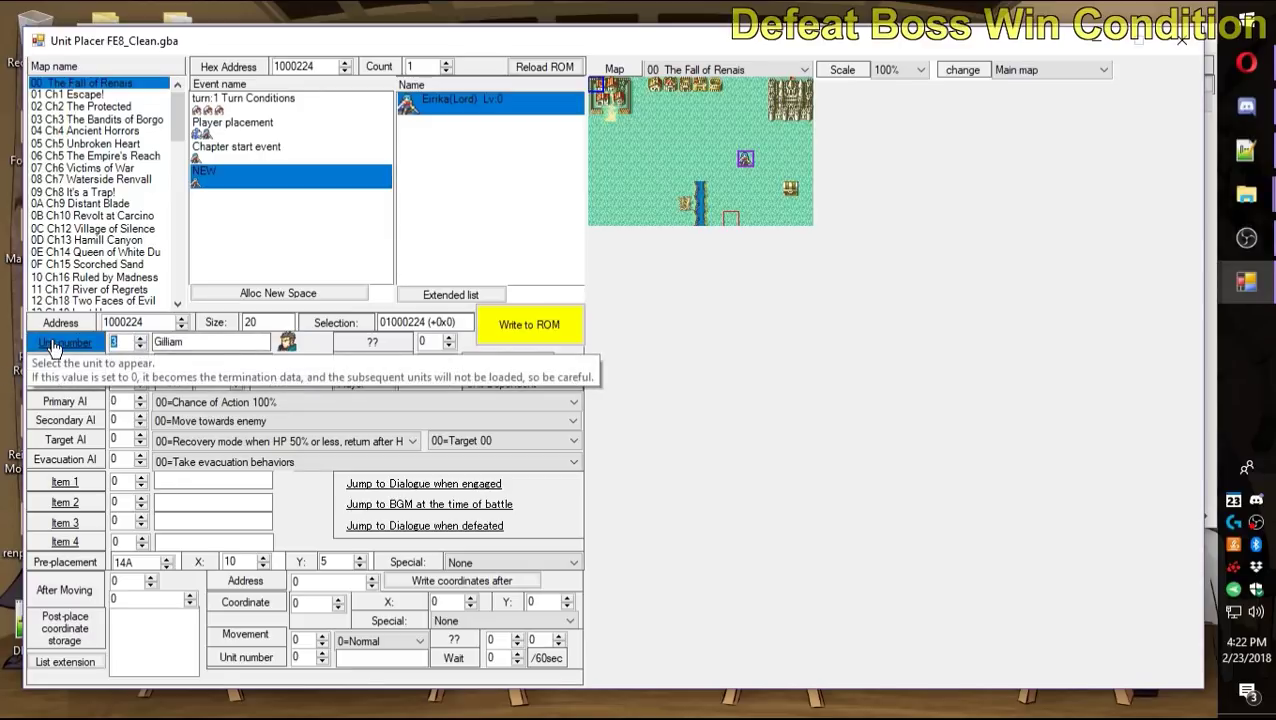
left_click(57, 345)
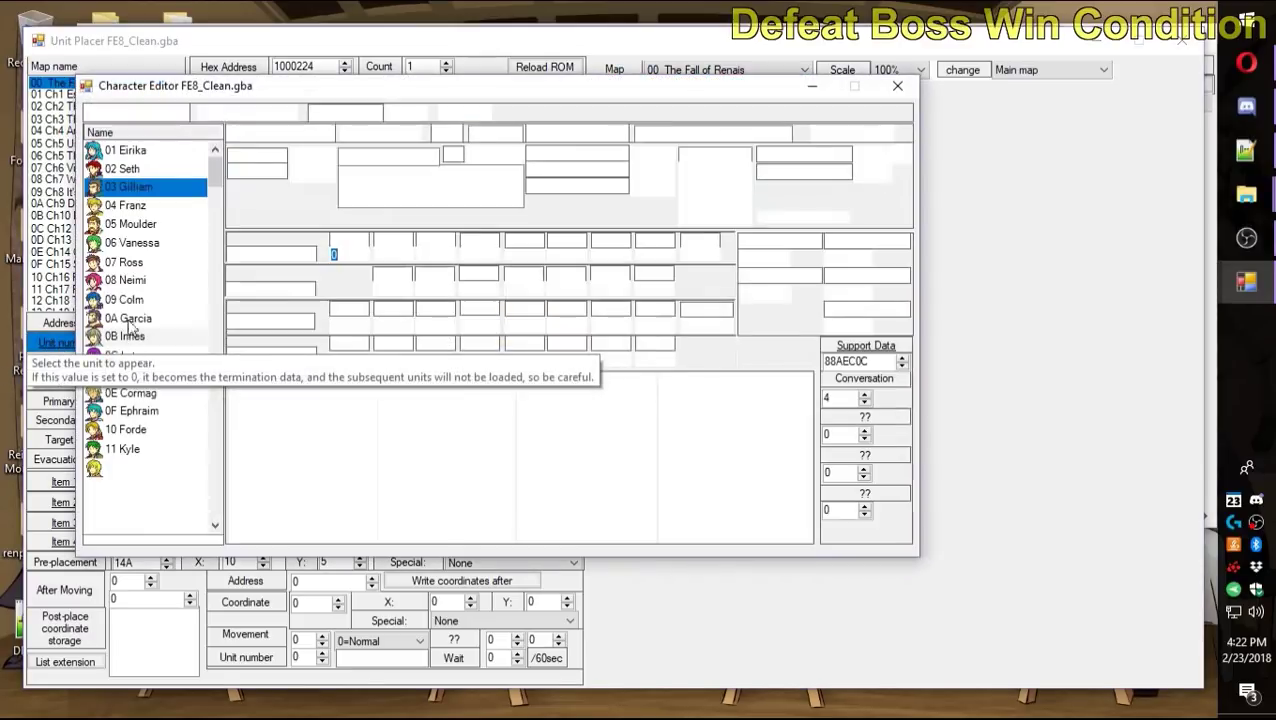
scroll(150, 330, "down", 15)
scroll(215, 338, "down", 20)
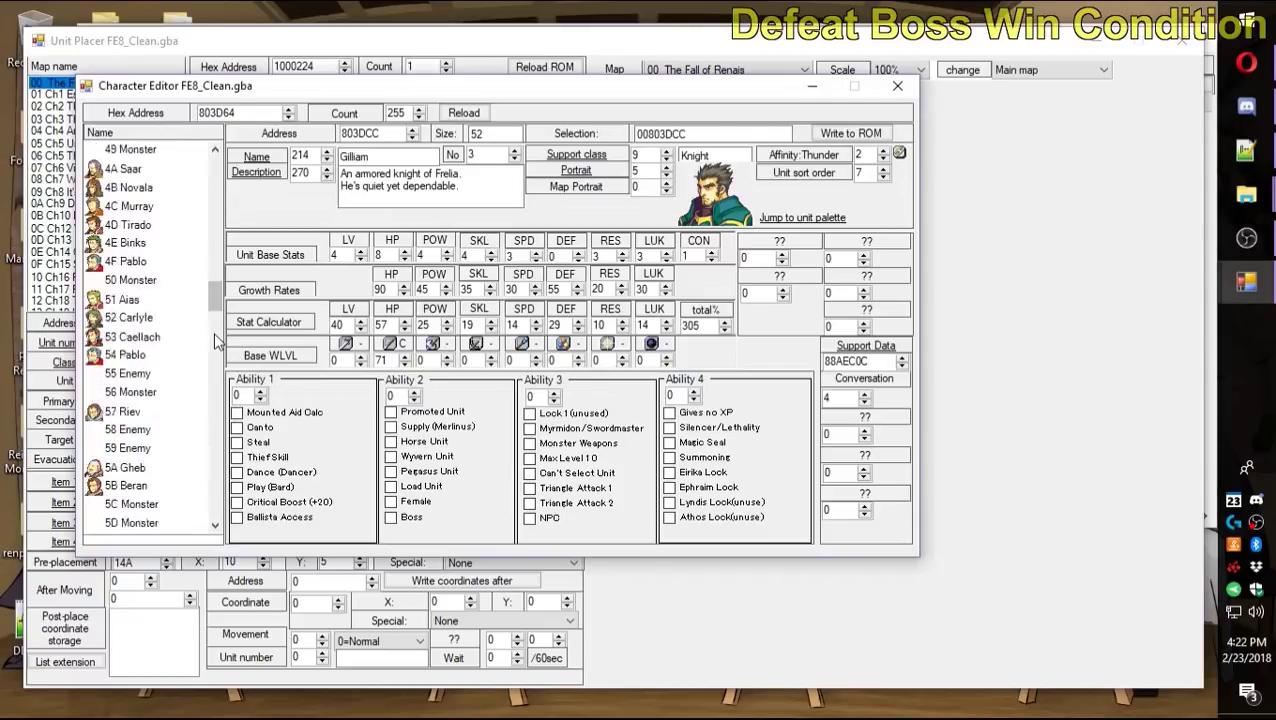
left_click_drag(220, 383, 222, 460)
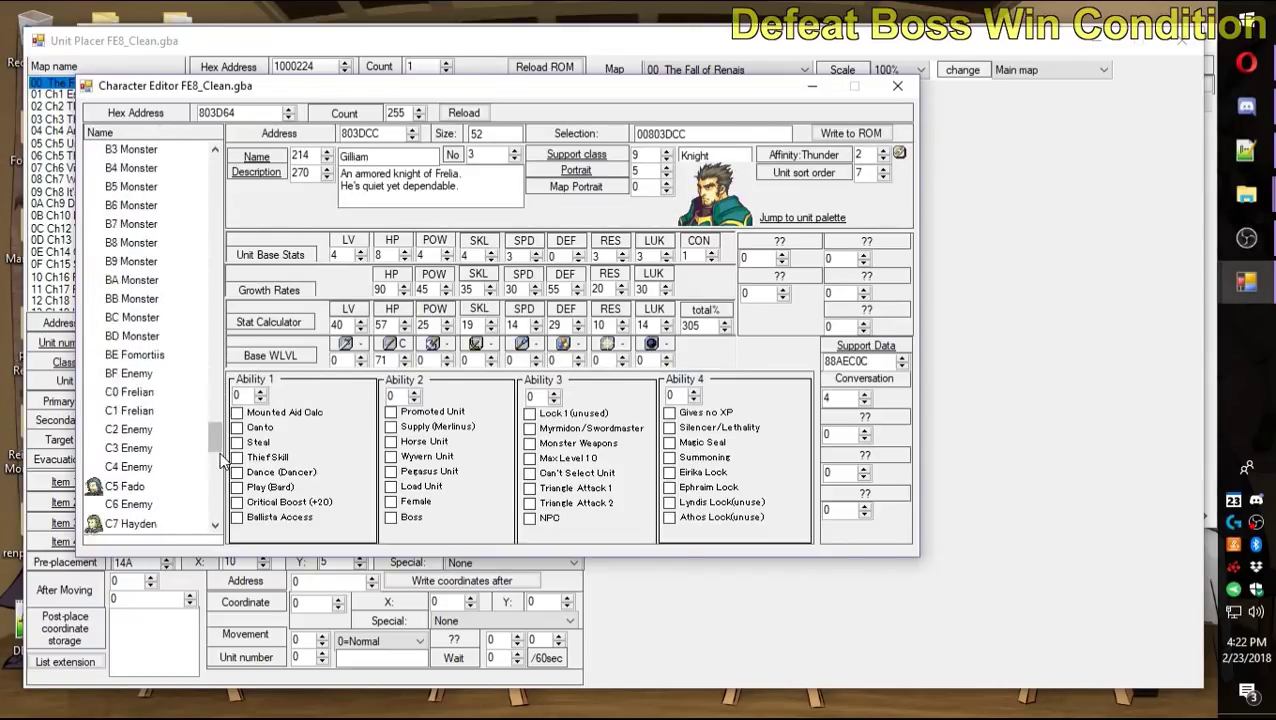
scroll(218, 347, "up", 20)
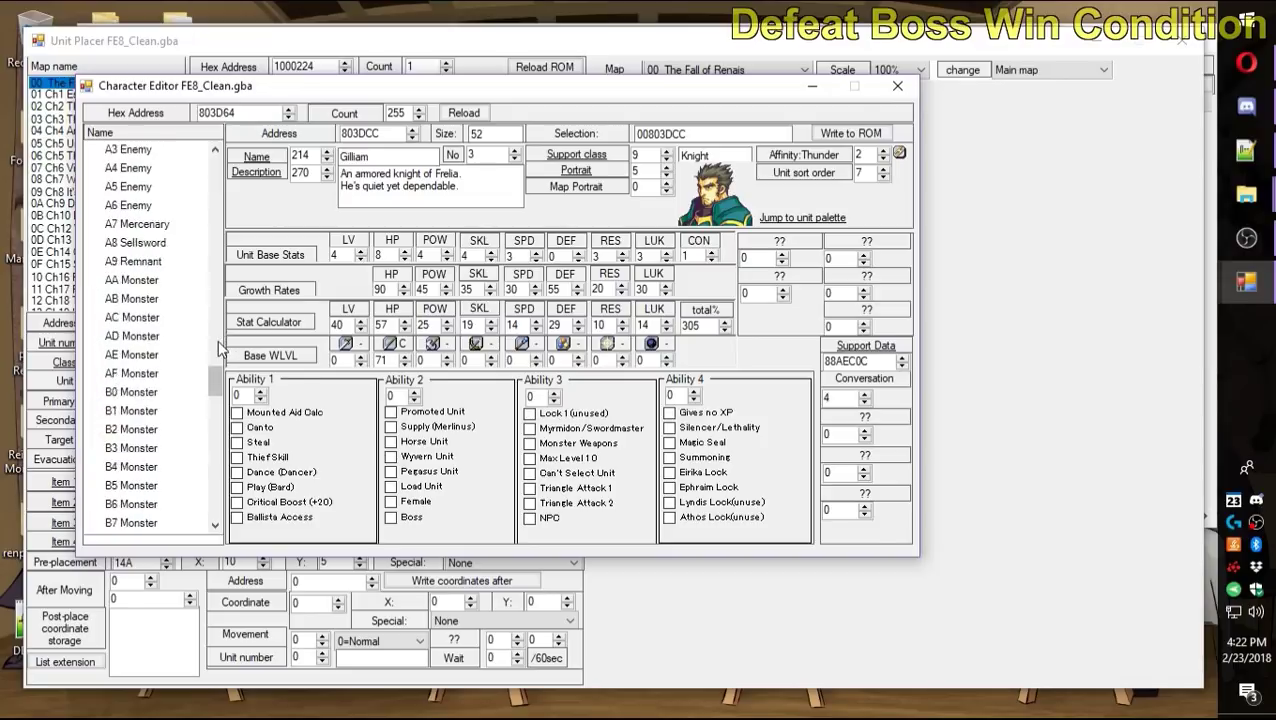
scroll(155, 415, "down", 2)
double_click(150, 410)
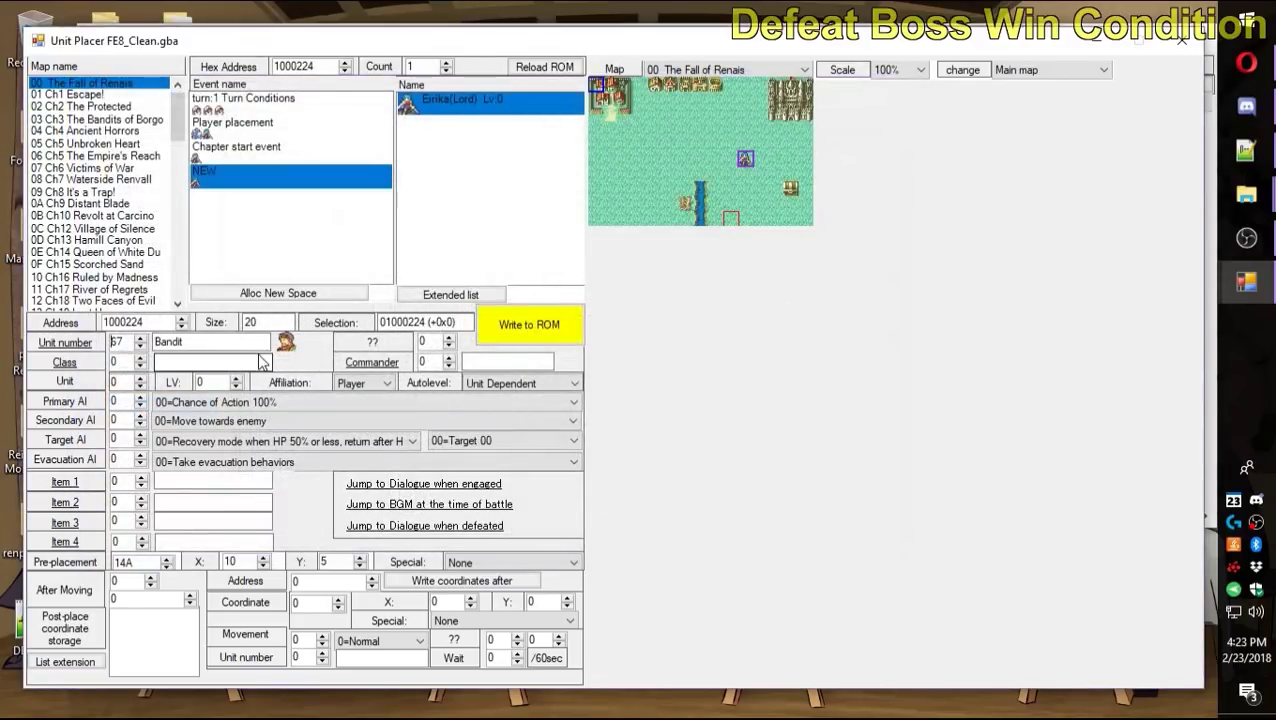
left_click(529, 324)
left_click(140, 337)
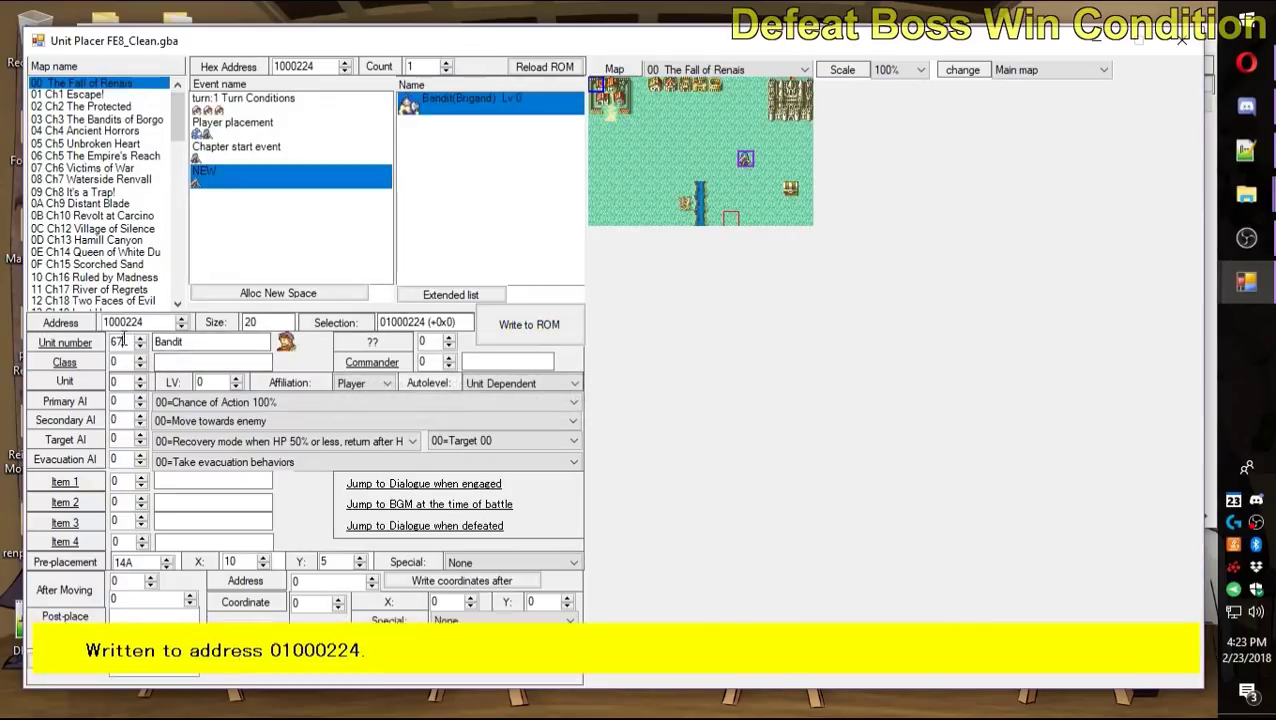
left_click(533, 320)
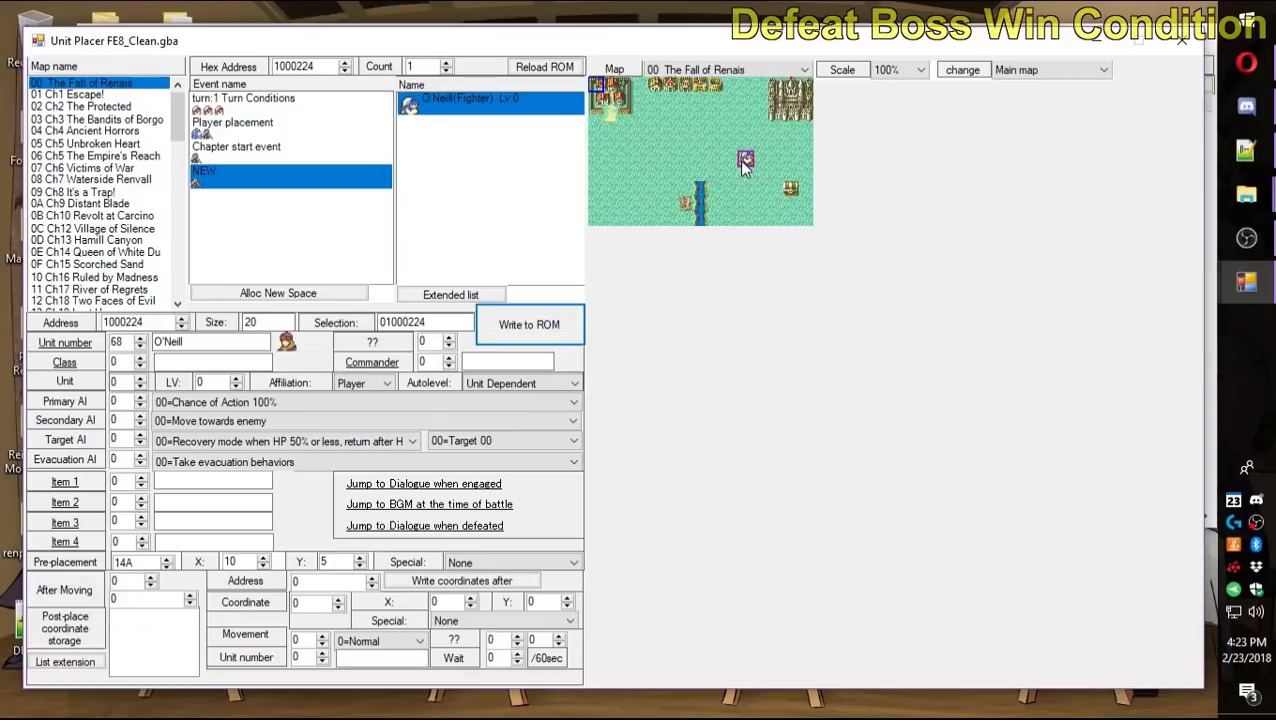
Set O'Neill's level to 1 and affiliation to Enemy, with autolevel as Unit Dependent.
left_click(362, 384)
left_click(350, 401)
left_click(236, 378)
left_click(362, 384)
left_click(355, 421)
left_click(486, 385)
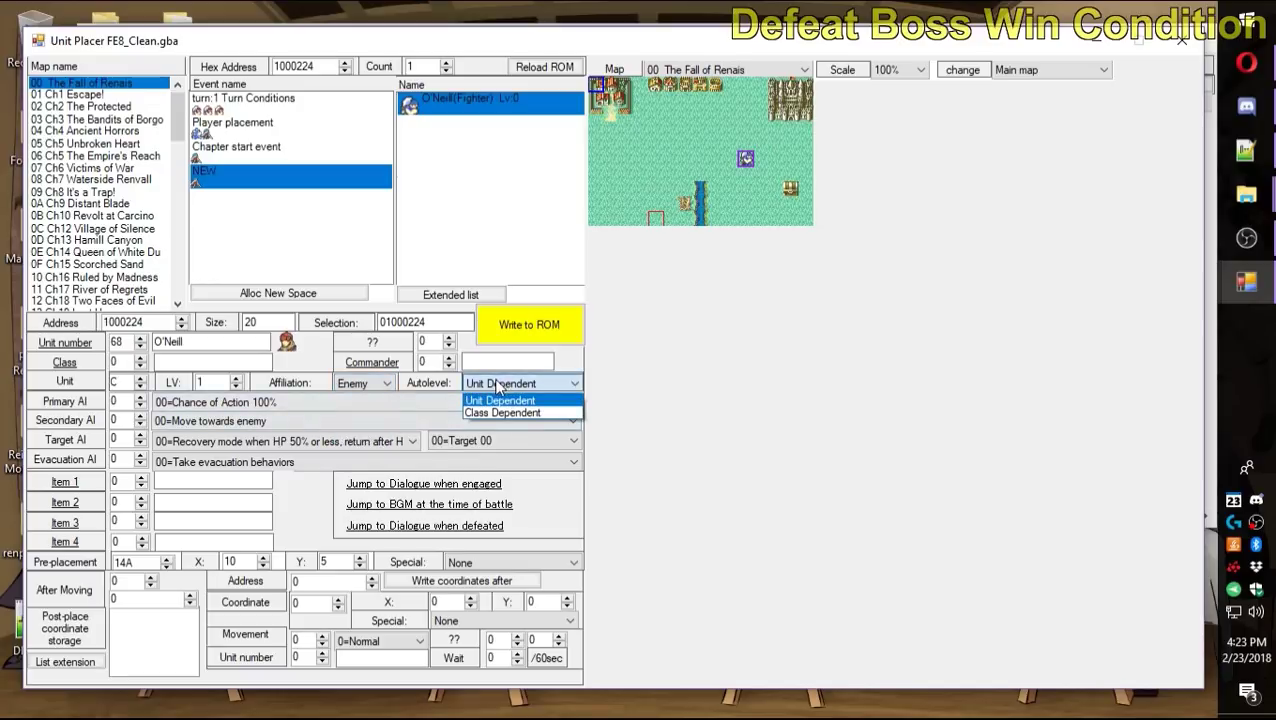
left_click(495, 399)
Set O'Neill's class to 38 (Journeyman) and write the unit to the ROM.
left_click(140, 357)
left_click(140, 357)
left_click(140, 357)
left_click(140, 357)
left_click(140, 357)
left_click(140, 357)
left_click(140, 357)
left_click(140, 357)
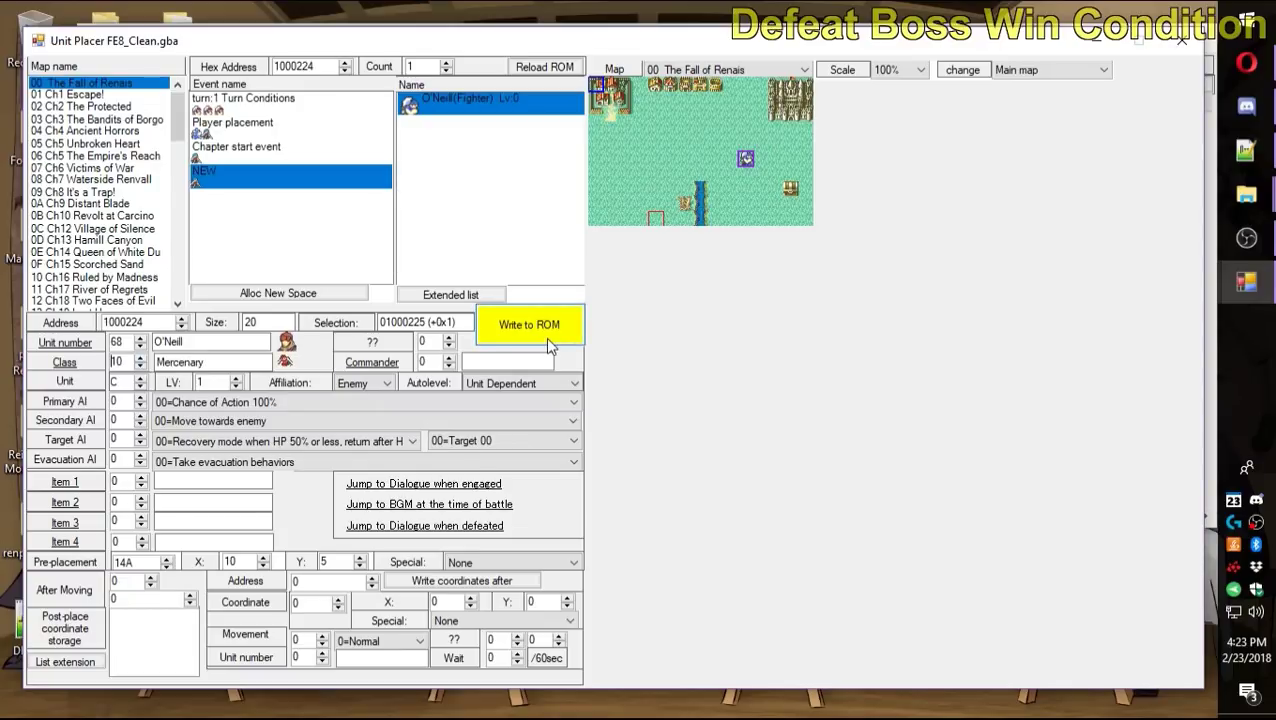
key("Up")
key("Up")
key("Up")
key("Up")
key("Up")
key("Up")
key("Up")
key("Up")
key("Up")
key("Up")
key("Up")
key("Up")
key("Up")
key("Up")
key("Up")
key("Up")
key("Up")
key("Up")
key("Up")
key("Up")
key("Up")
key("Up")
key("Up")
key("Up")
key("Up")
key("Up")
key("Up")
key("Up")
key("Up")
key("Up")
key("Up")
key("Up")
key("Up")
key("Up")
key("Up")
key("Up")
key("Up")
key("Up")
key("Up")
key("Up")
key("Up")
key("Up")
key("Down")
key("Down")
left_click(547, 341)
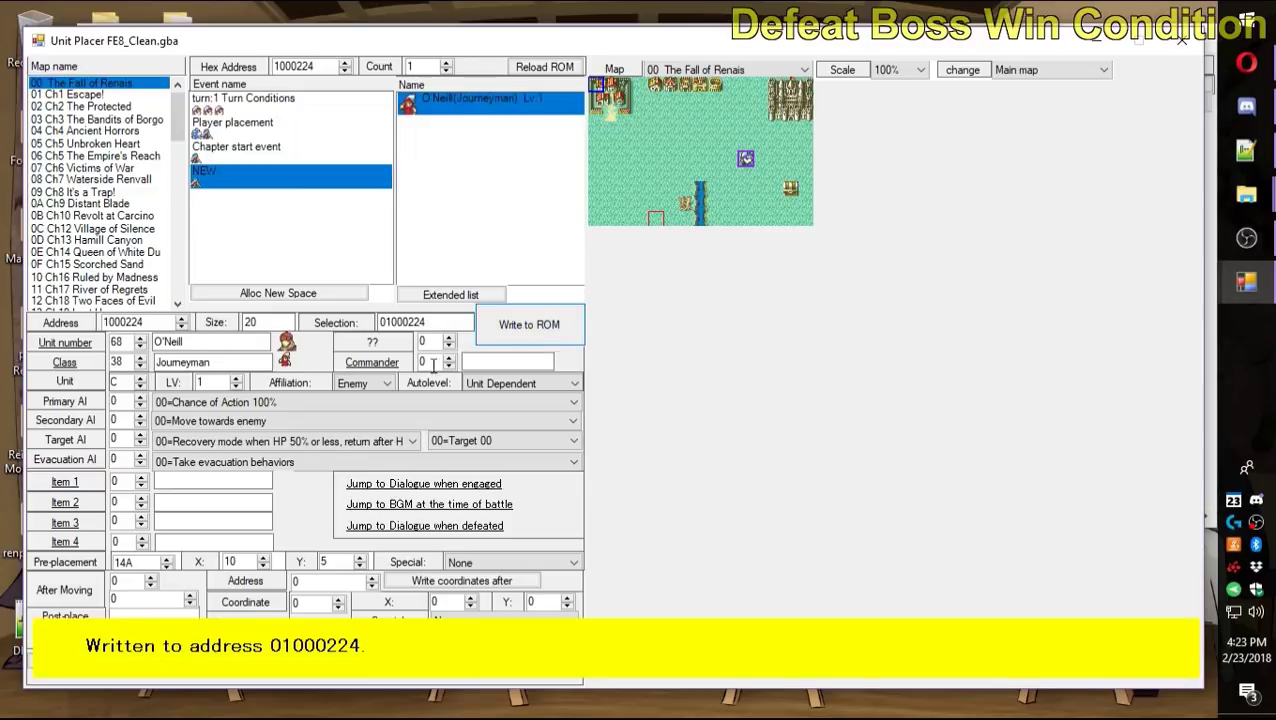
Give O'Neill an Iron Axe (1F) as Item 1.
left_click(133, 482)
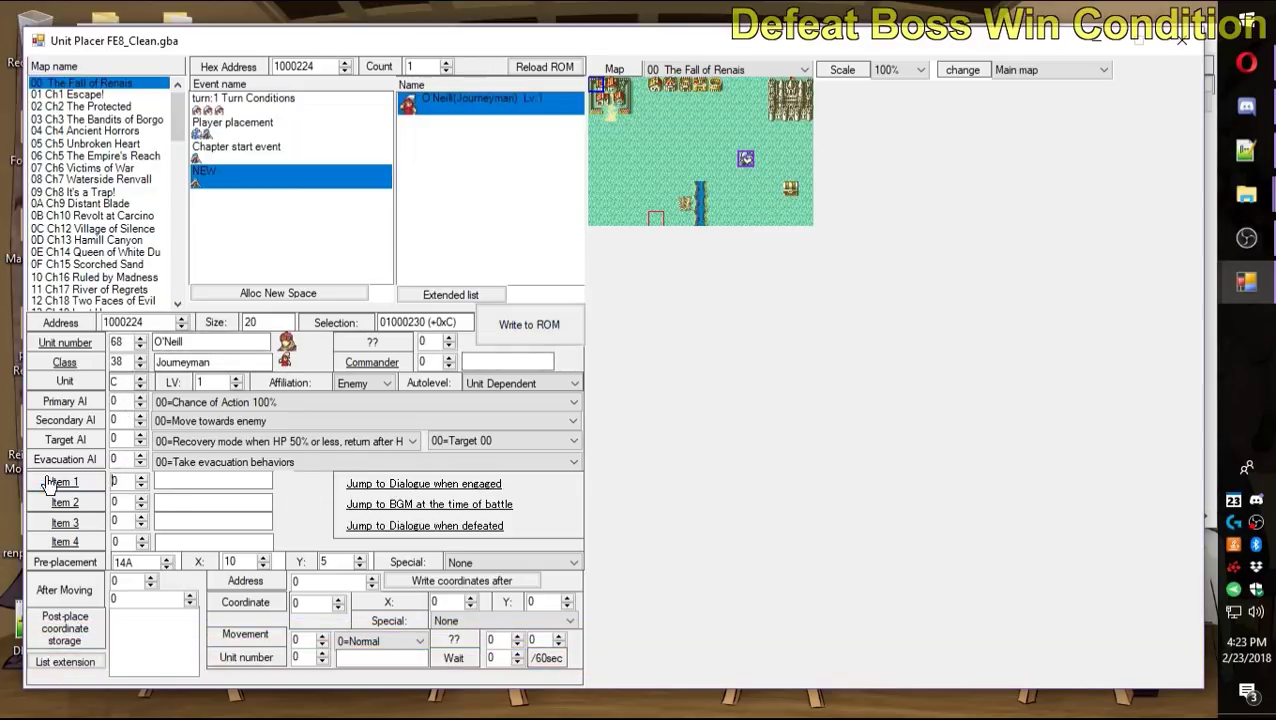
type("1F")
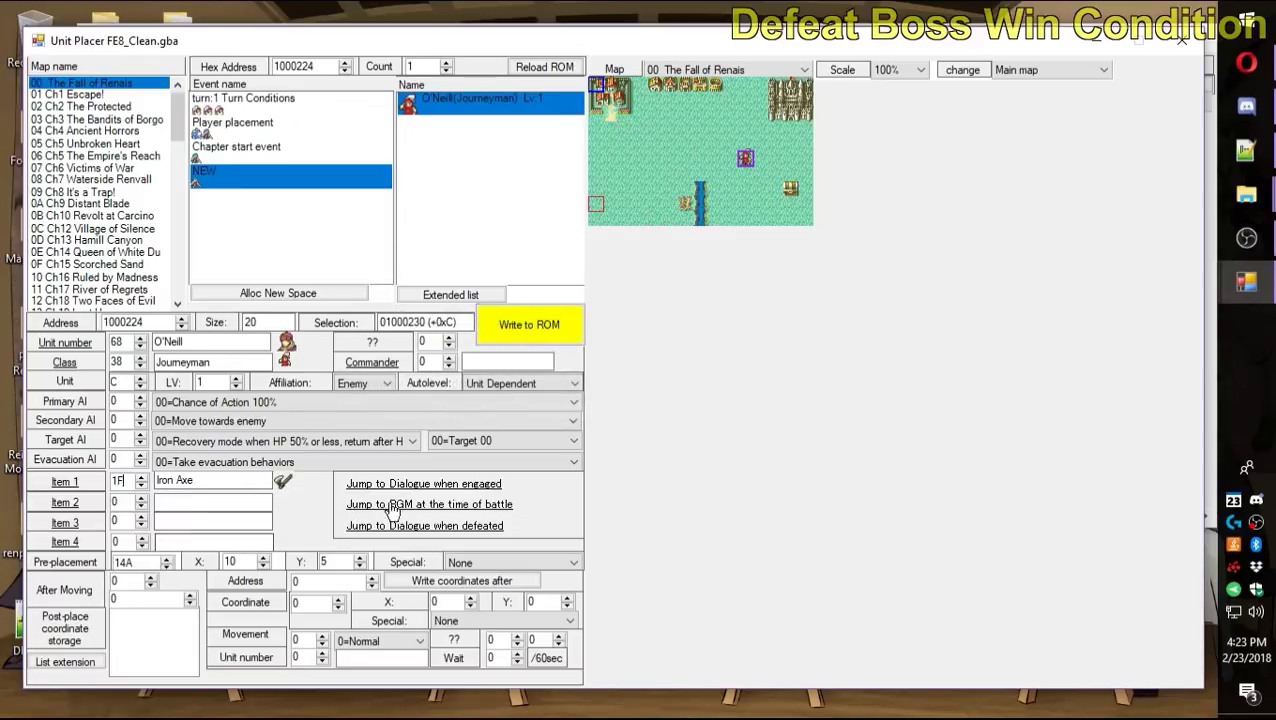
Choose 00=Chance of Action 100% as O'Neill's primary AI and 03=Do not move as the secondary AI.
left_click(218, 403)
left_click(218, 403)
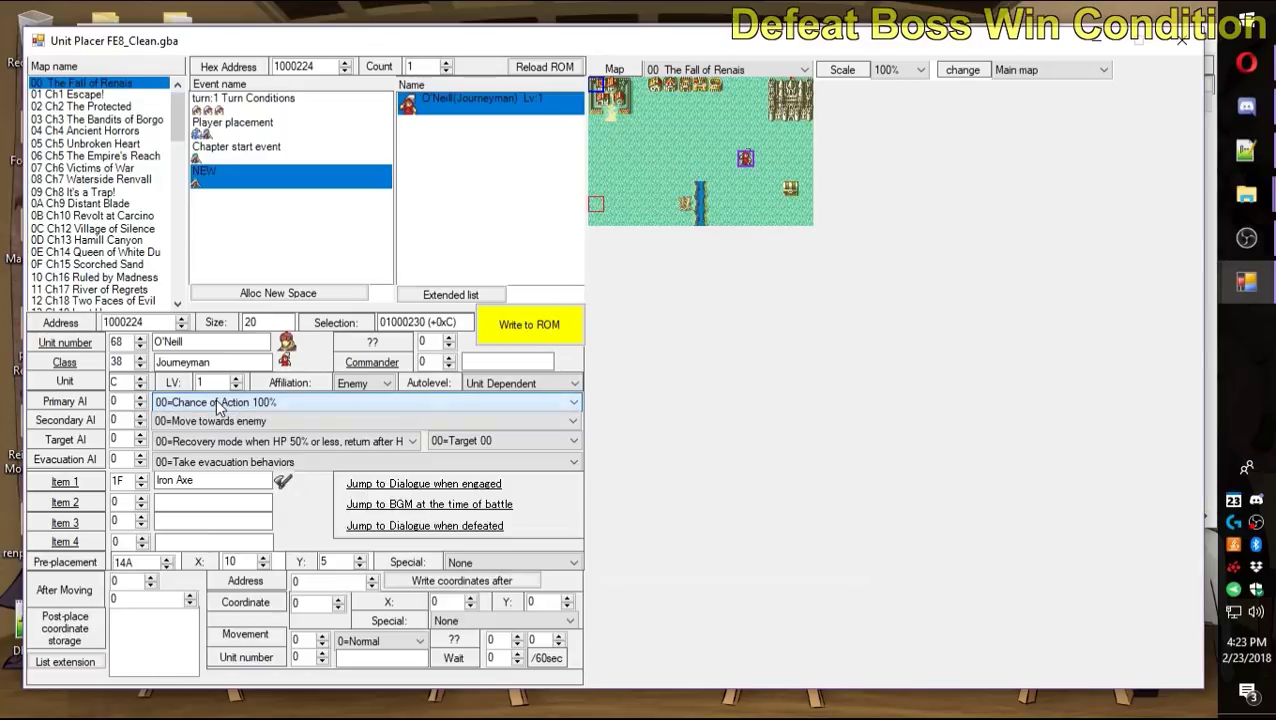
left_click(218, 403)
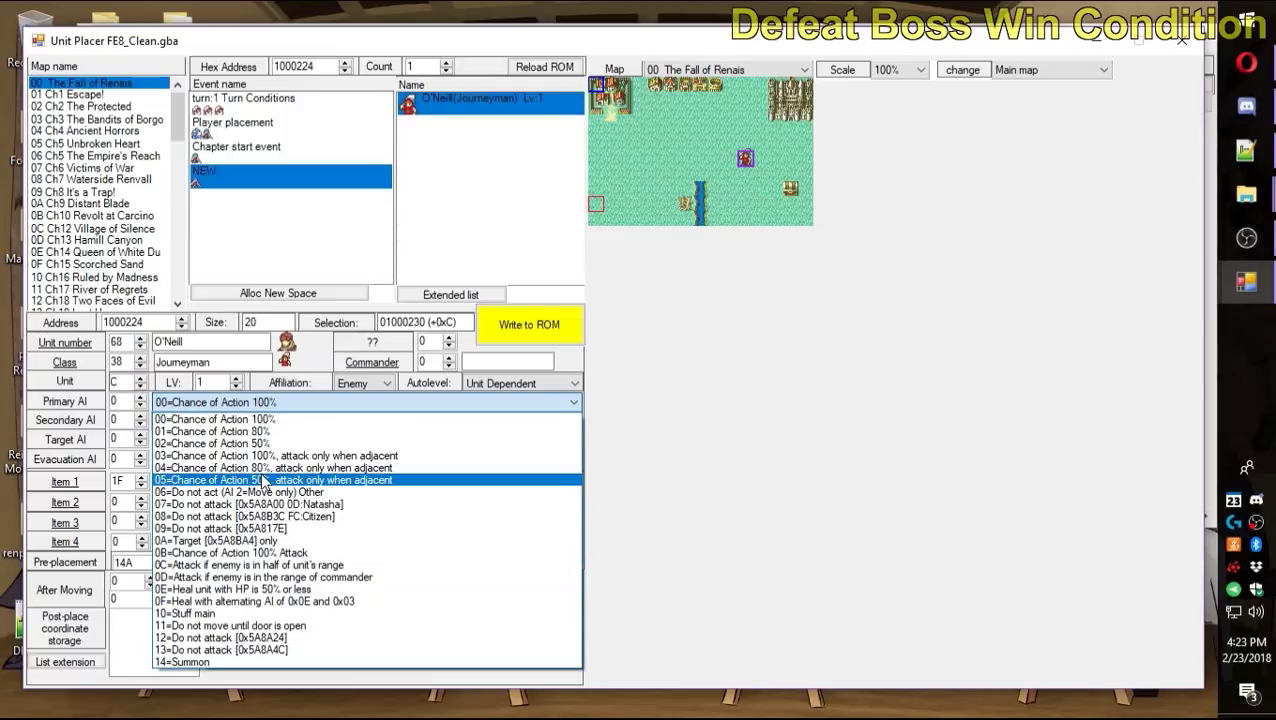
left_click(210, 419)
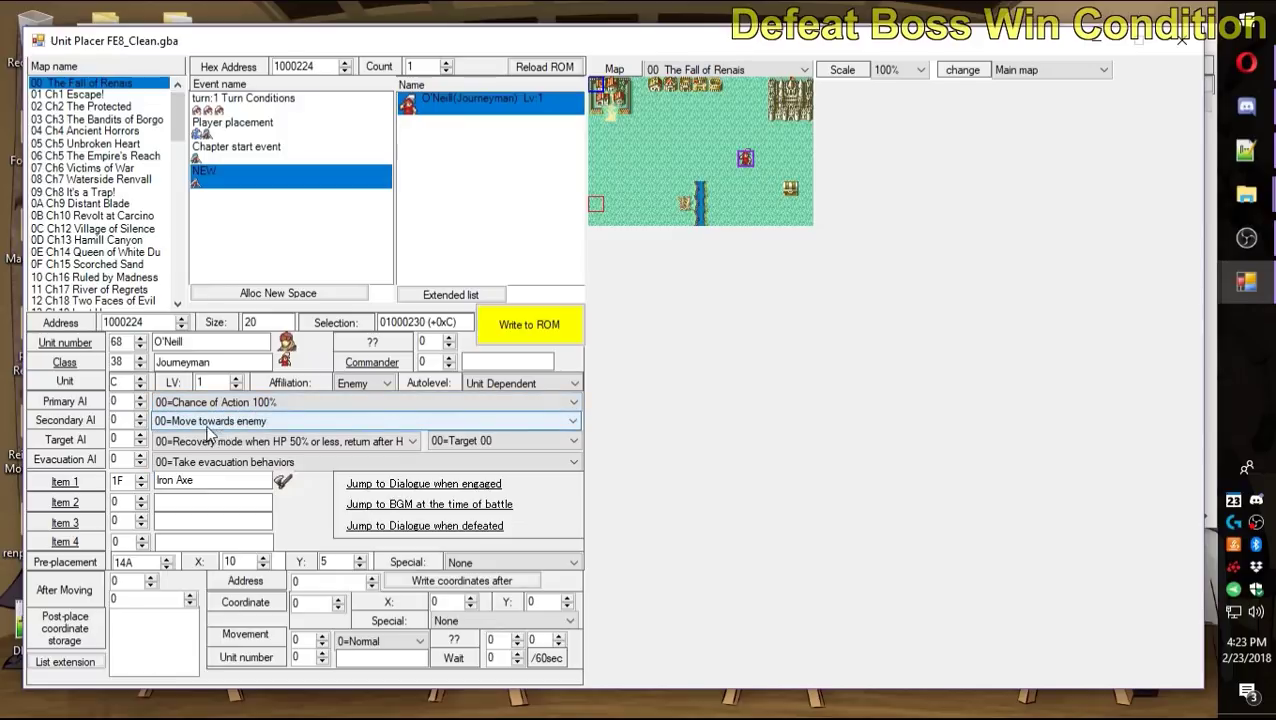
left_click(200, 421)
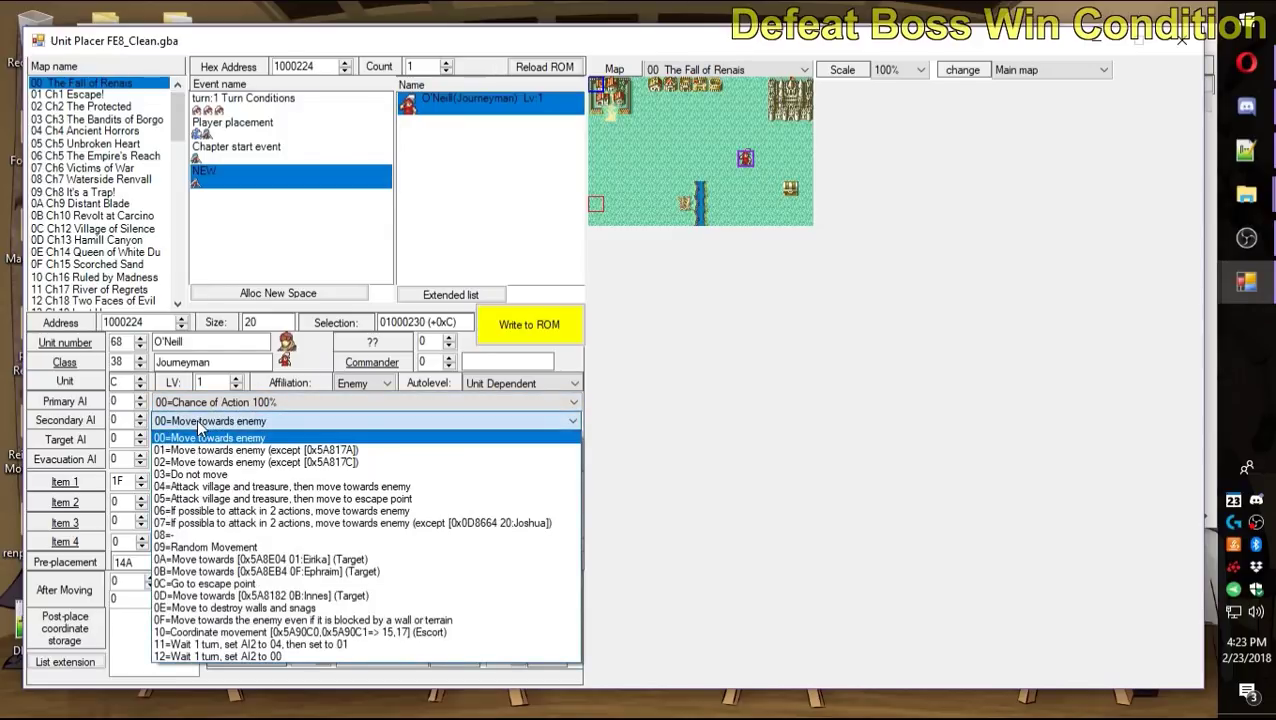
left_click(203, 476)
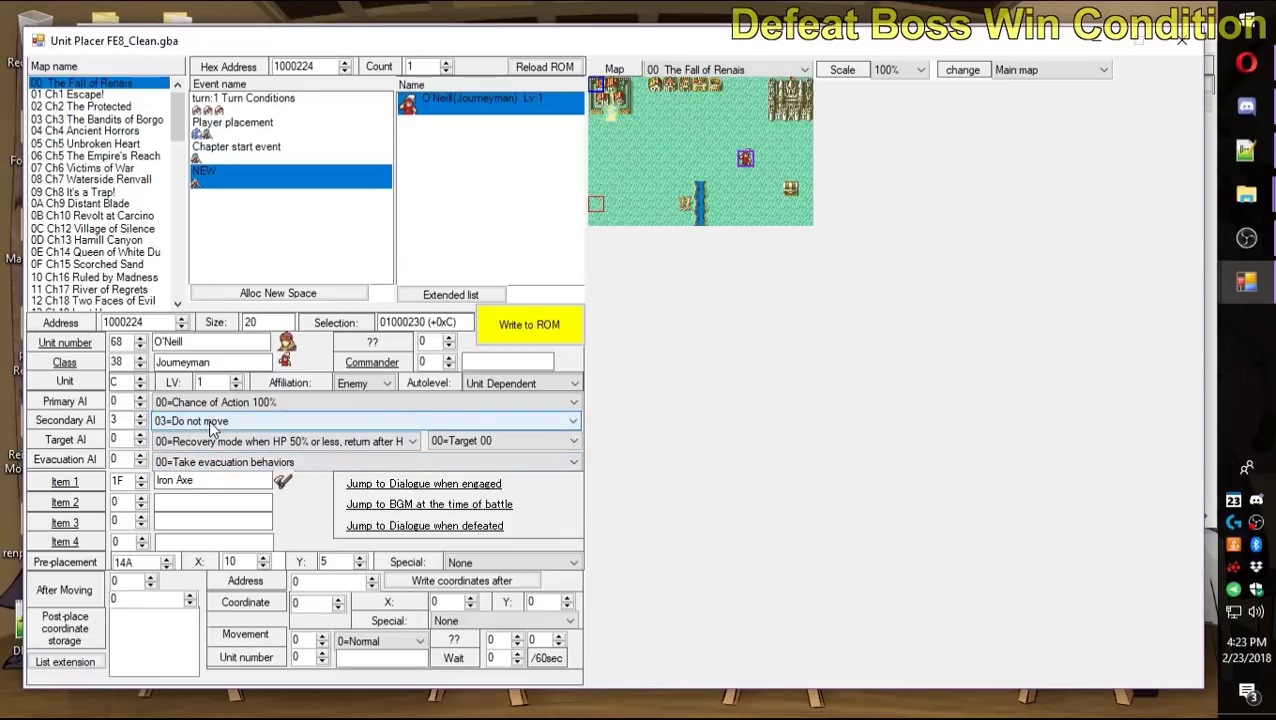
Try 04=Not in recovery mode as O'Neill's target AI.
left_click(212, 442)
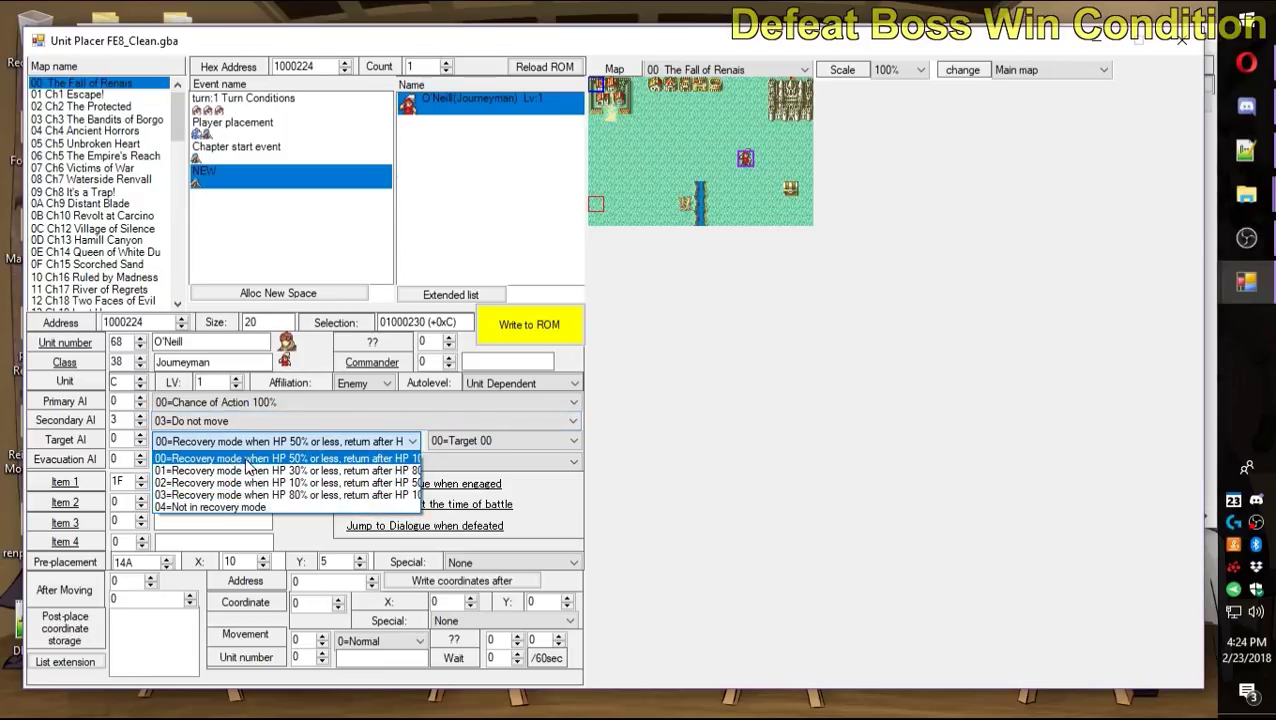
left_click(255, 460)
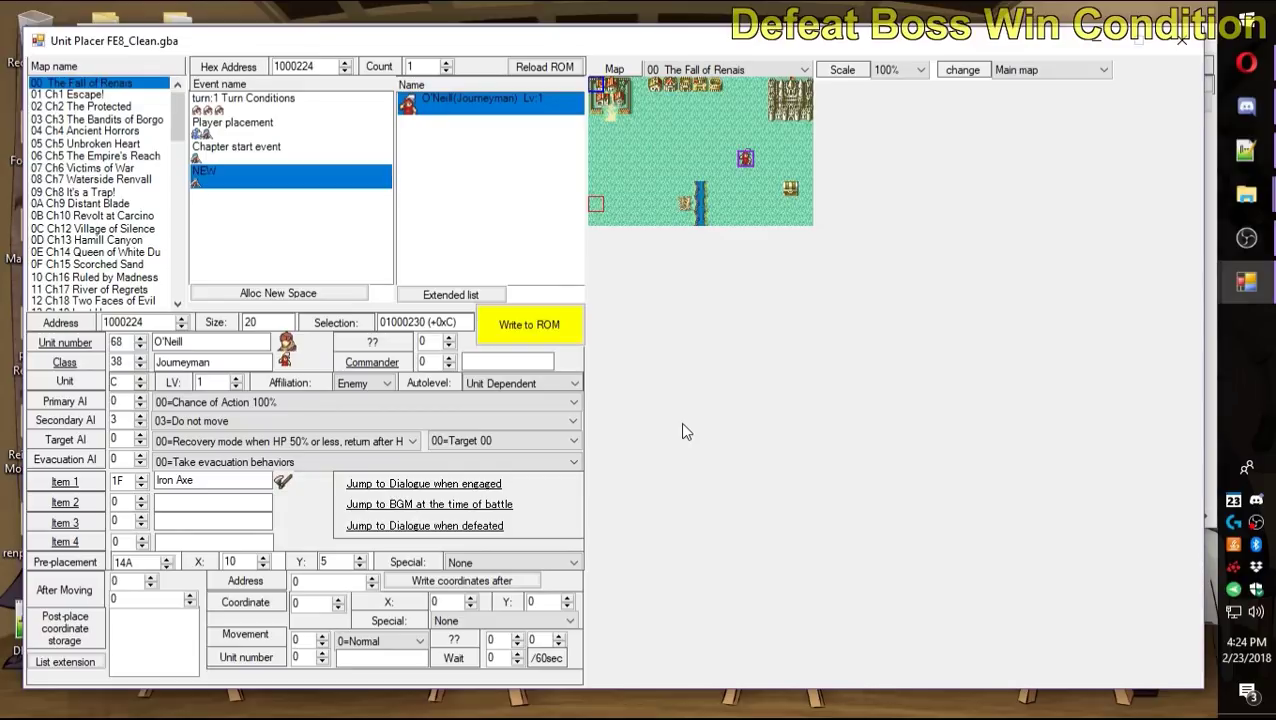
left_click(300, 441)
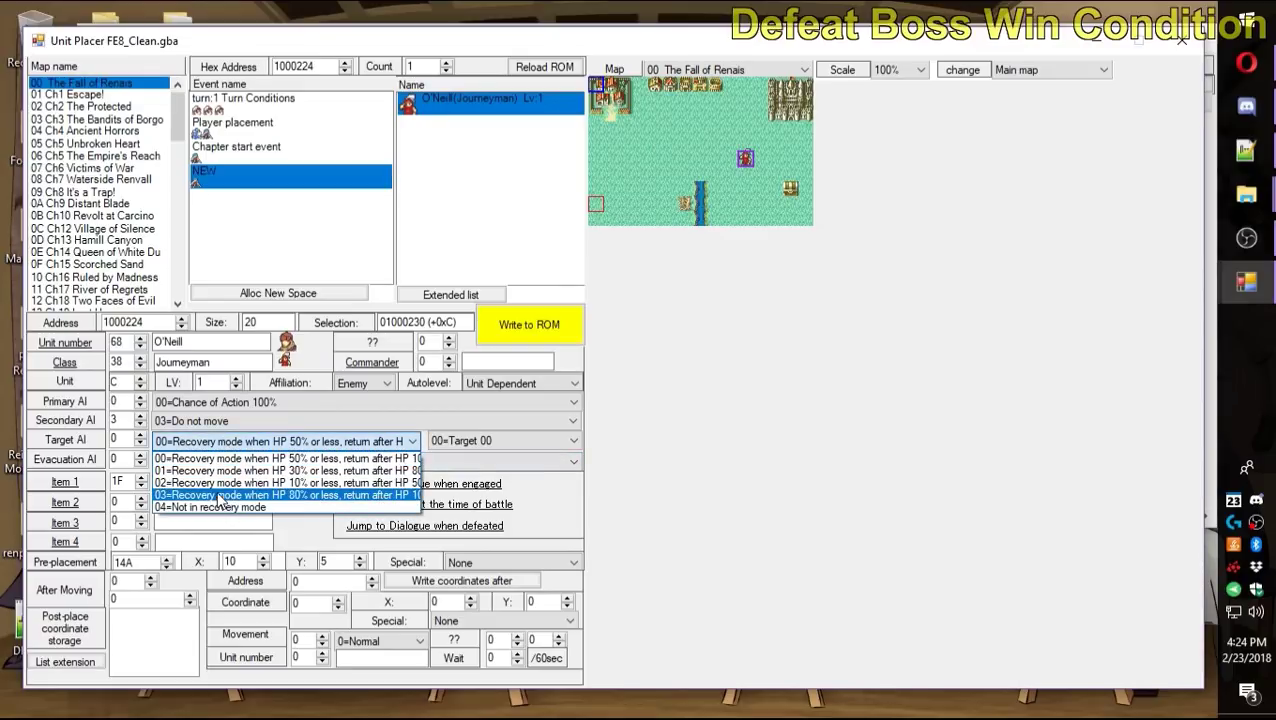
left_click(203, 508)
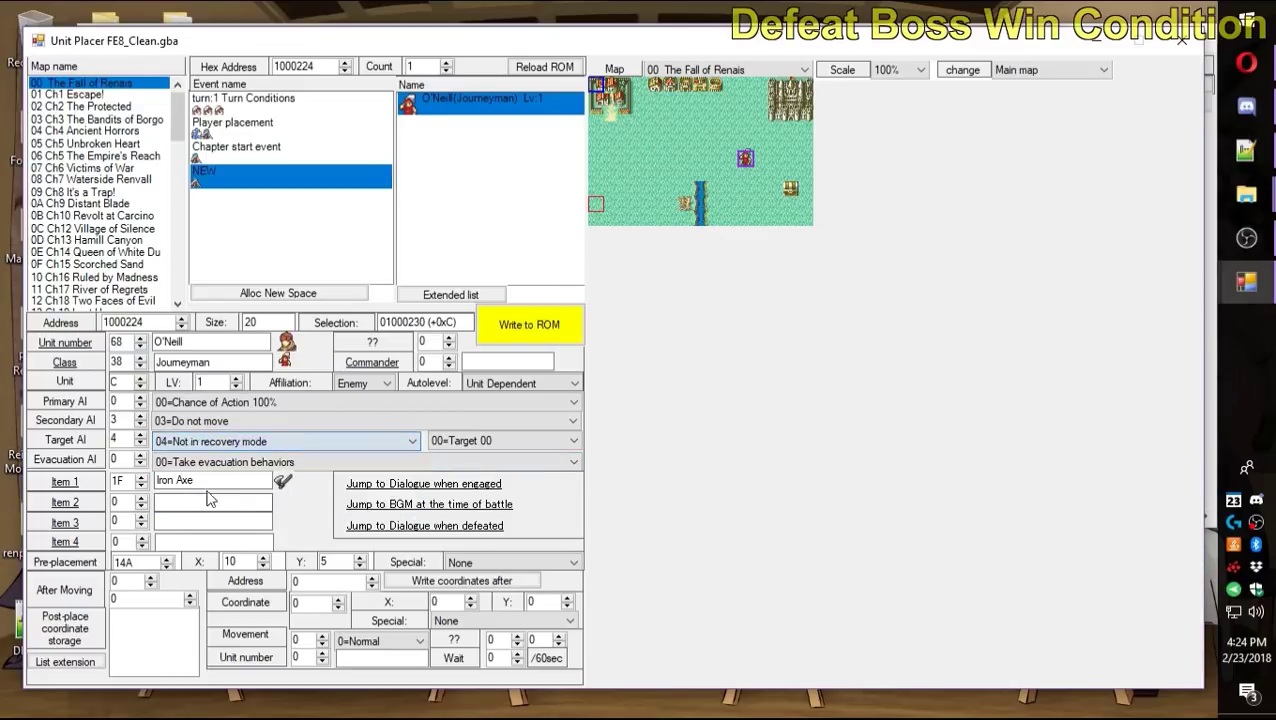
Set O'Neill's target AI to 03=Recovery mode when HP 80% or less.
left_click(265, 444)
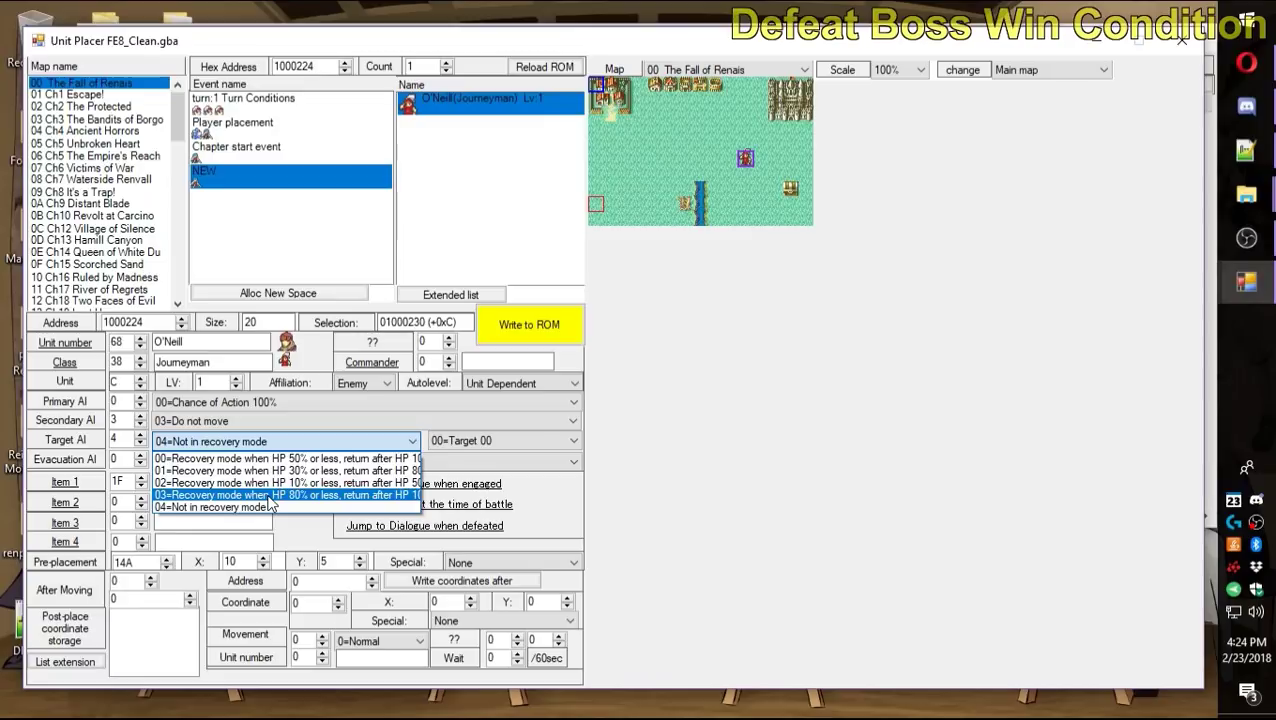
left_click(268, 495)
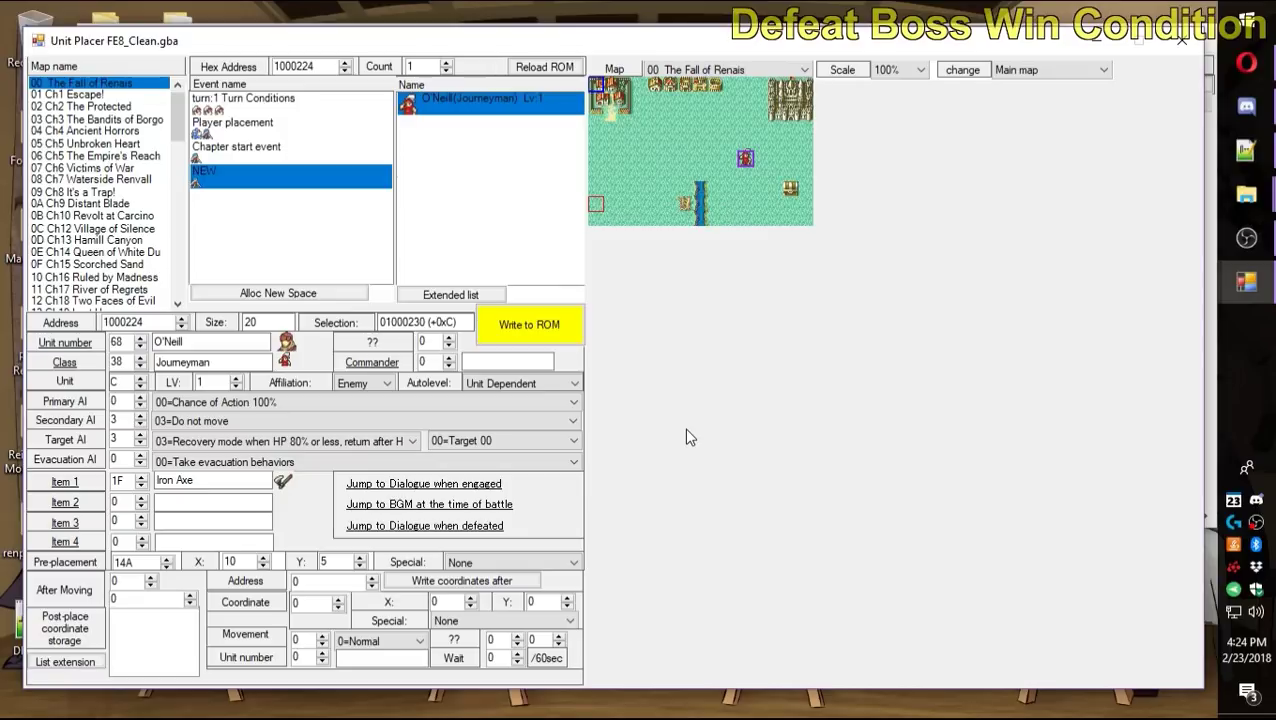
left_click(363, 443)
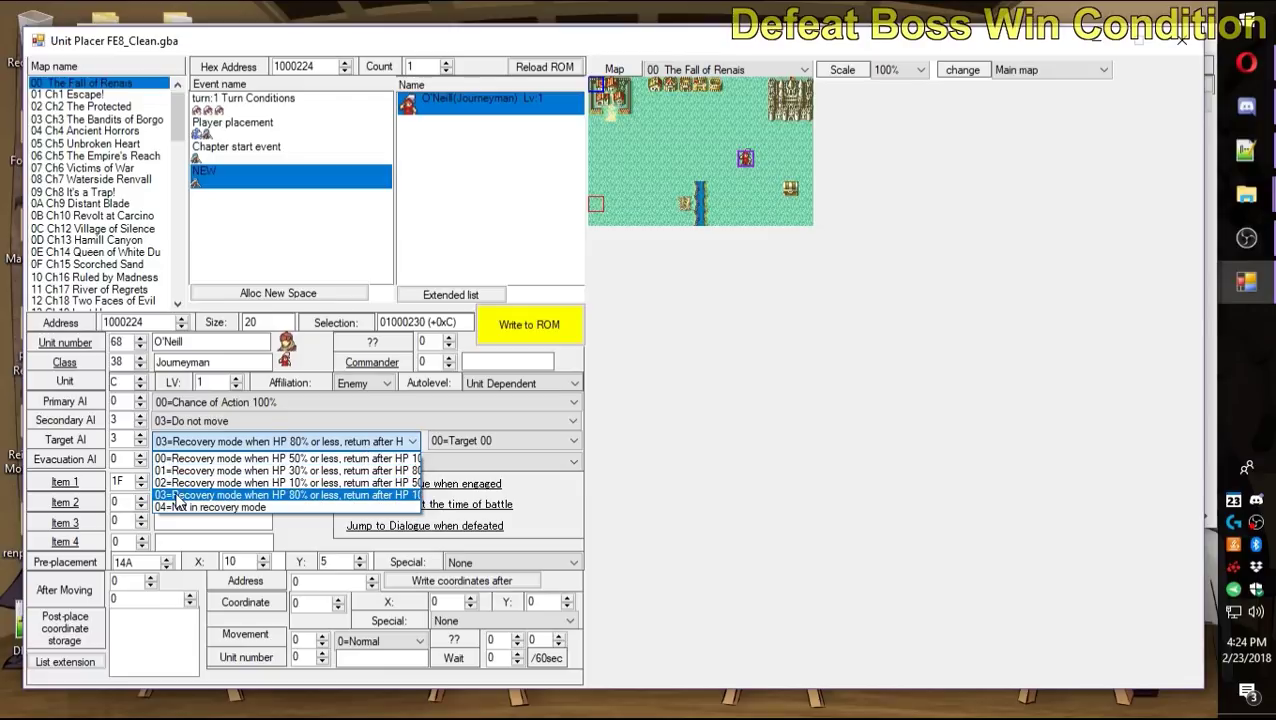
left_click(298, 503)
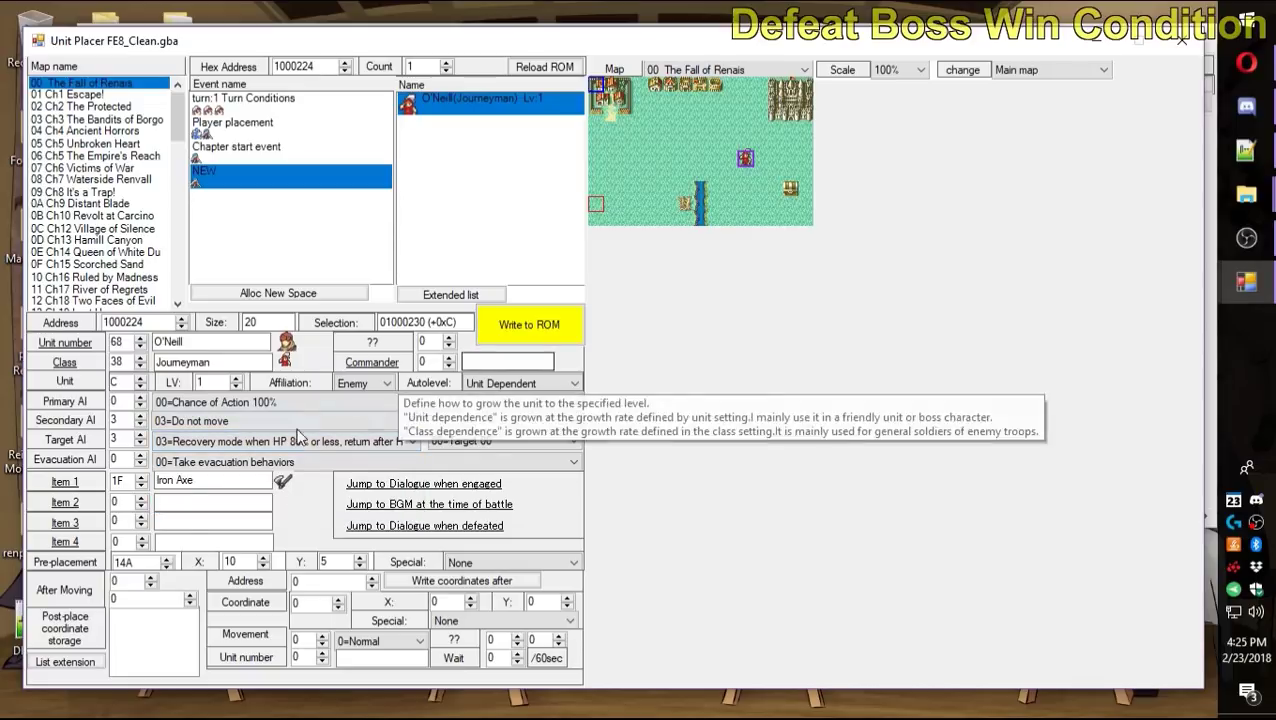
left_click(247, 441)
left_click(300, 458)
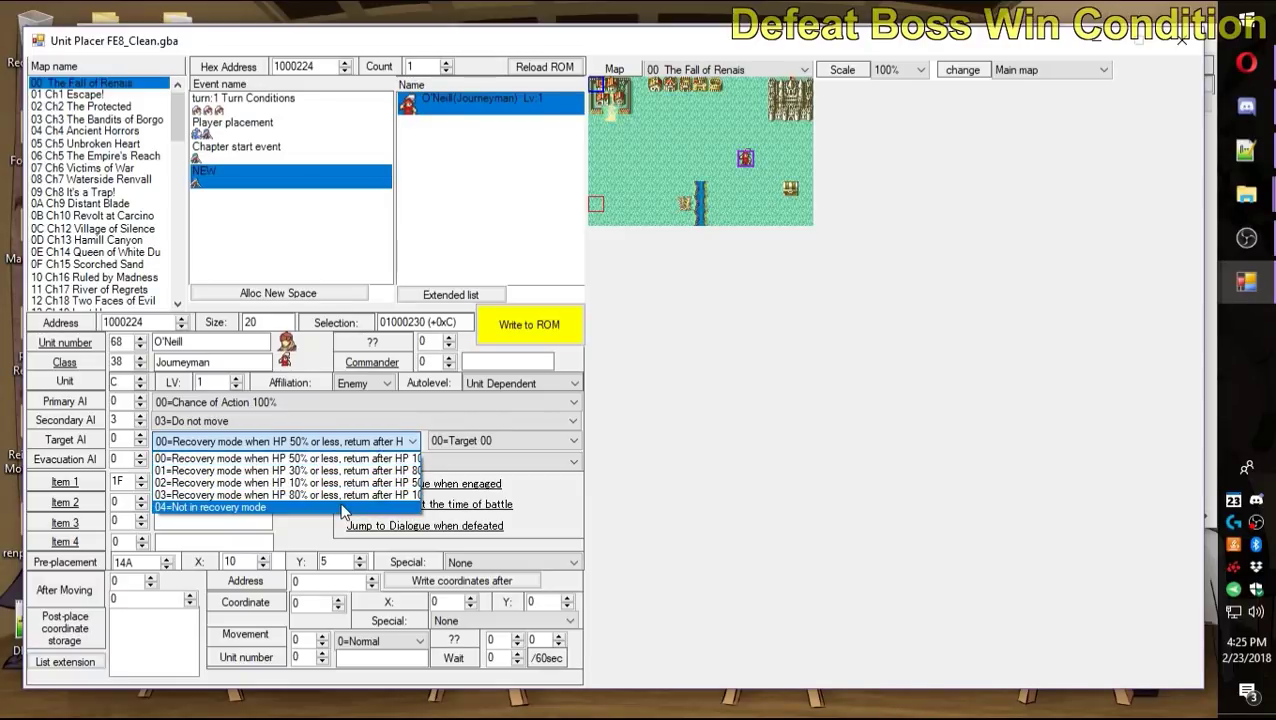
left_click(367, 497)
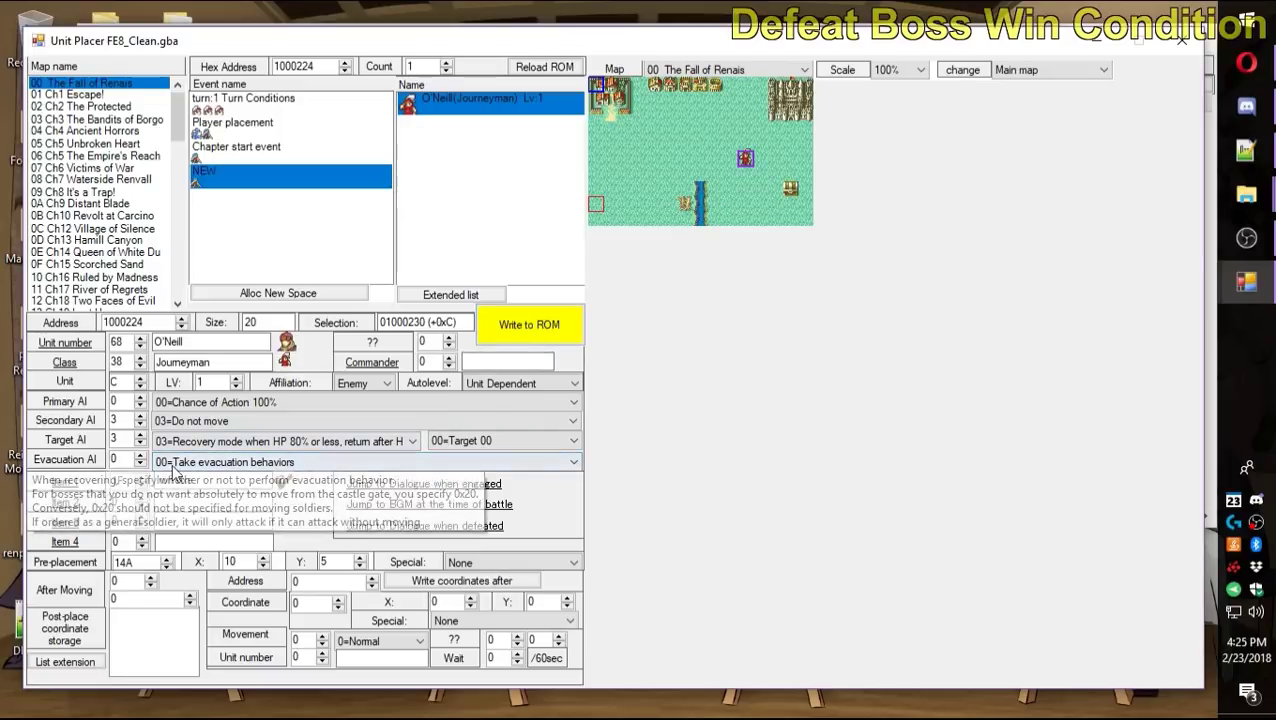
Set O'Neill's evacuation AI to 20=Do not take evacuation behavior (BOSS AI) and write the unit to the ROM.
left_click(262, 462)
left_click(268, 479)
left_click(222, 464)
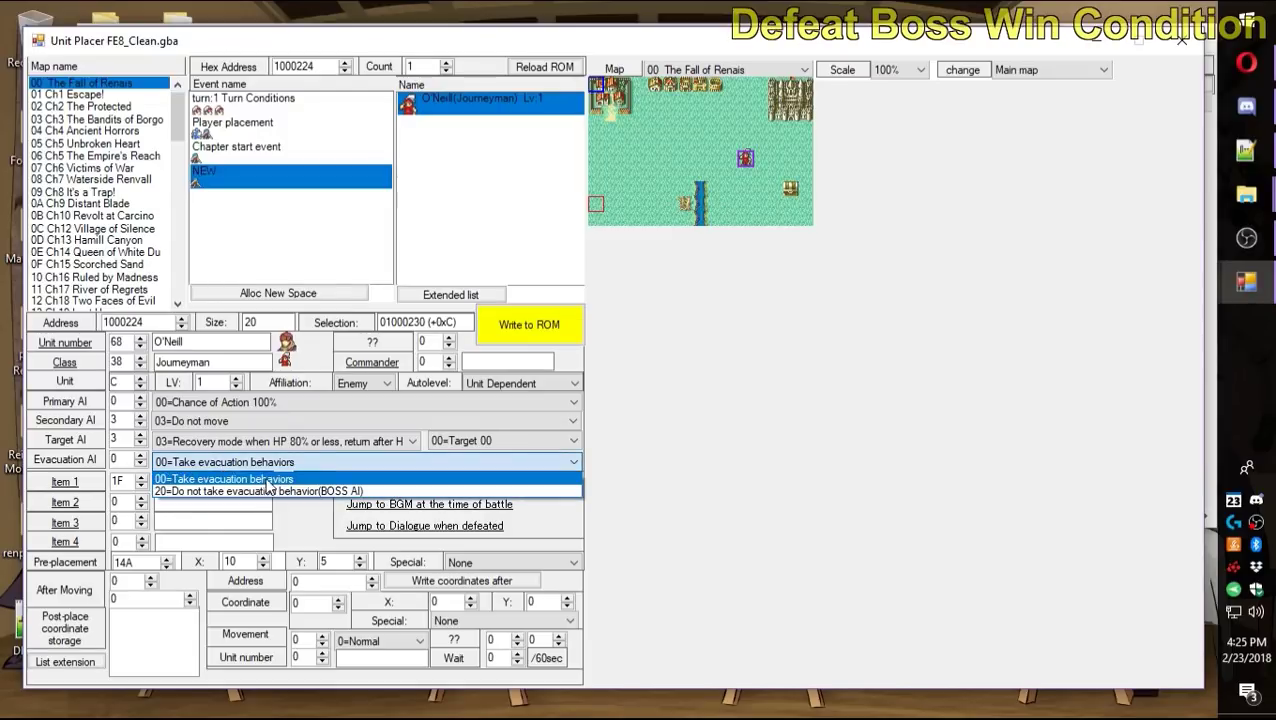
left_click(207, 492)
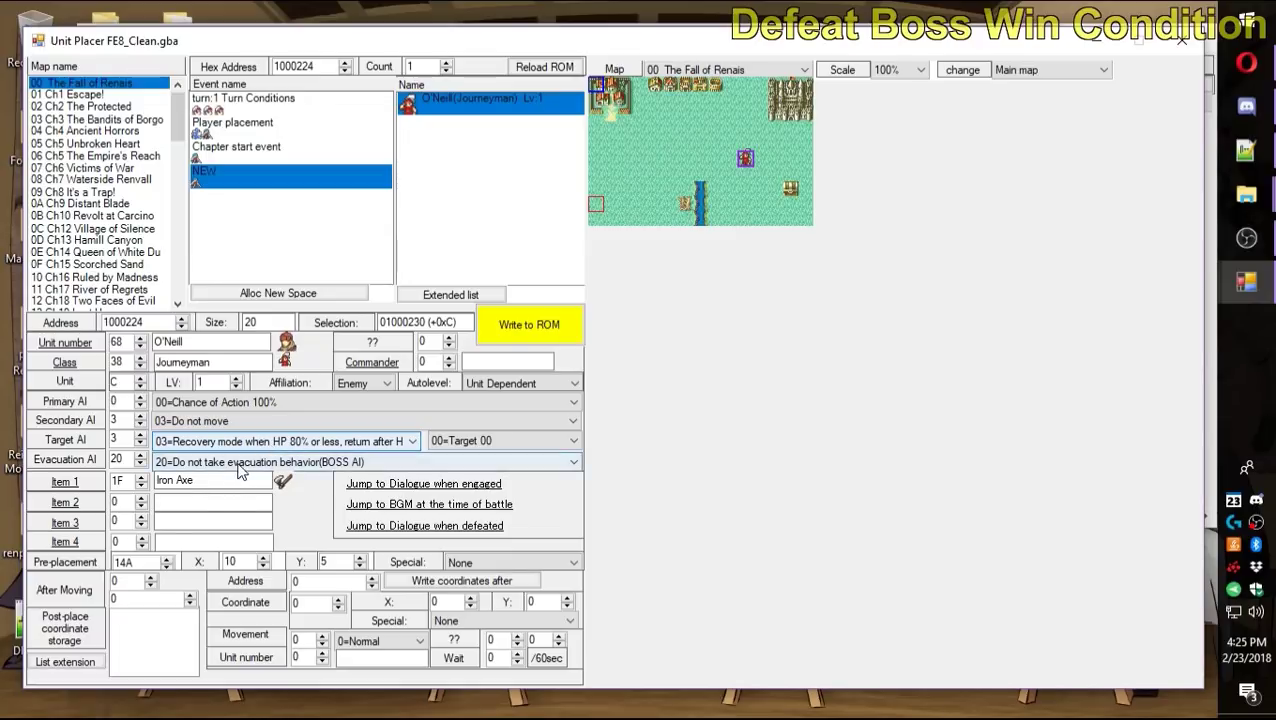
left_click(545, 322)
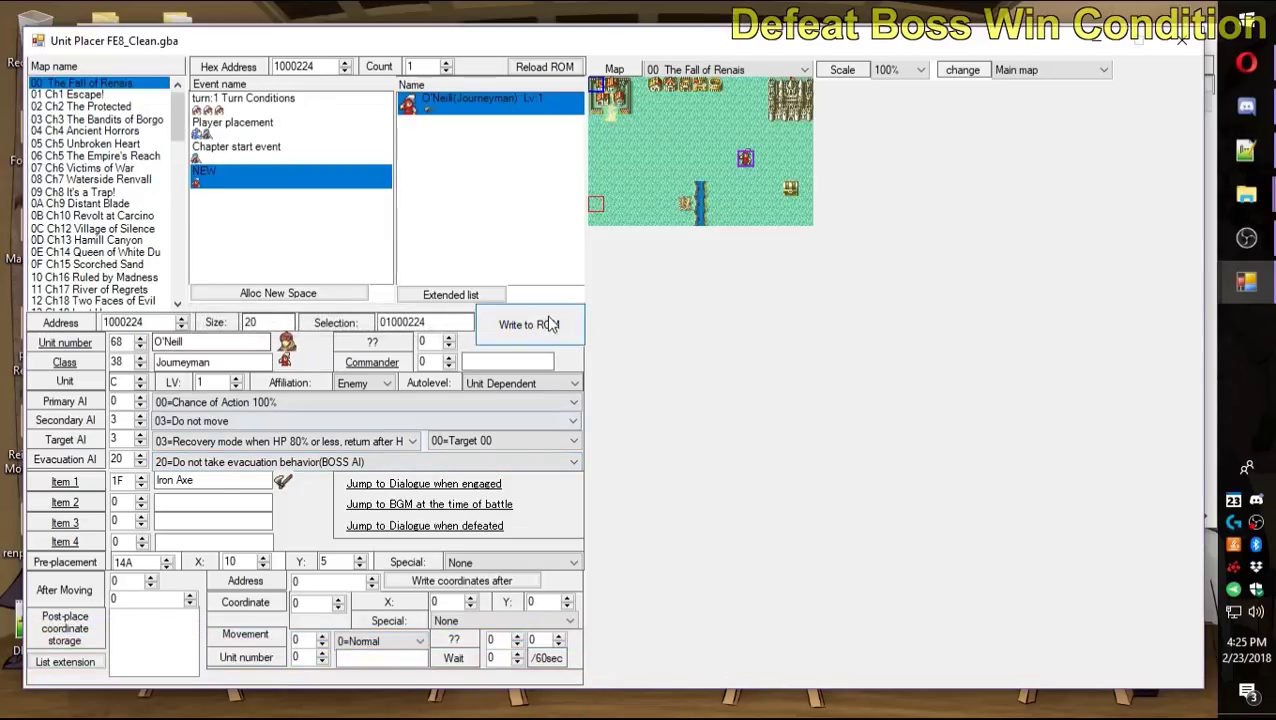
Open O'Neill's dialogue when defeated and look through the list of death quotes.
mouse_move(397, 364)
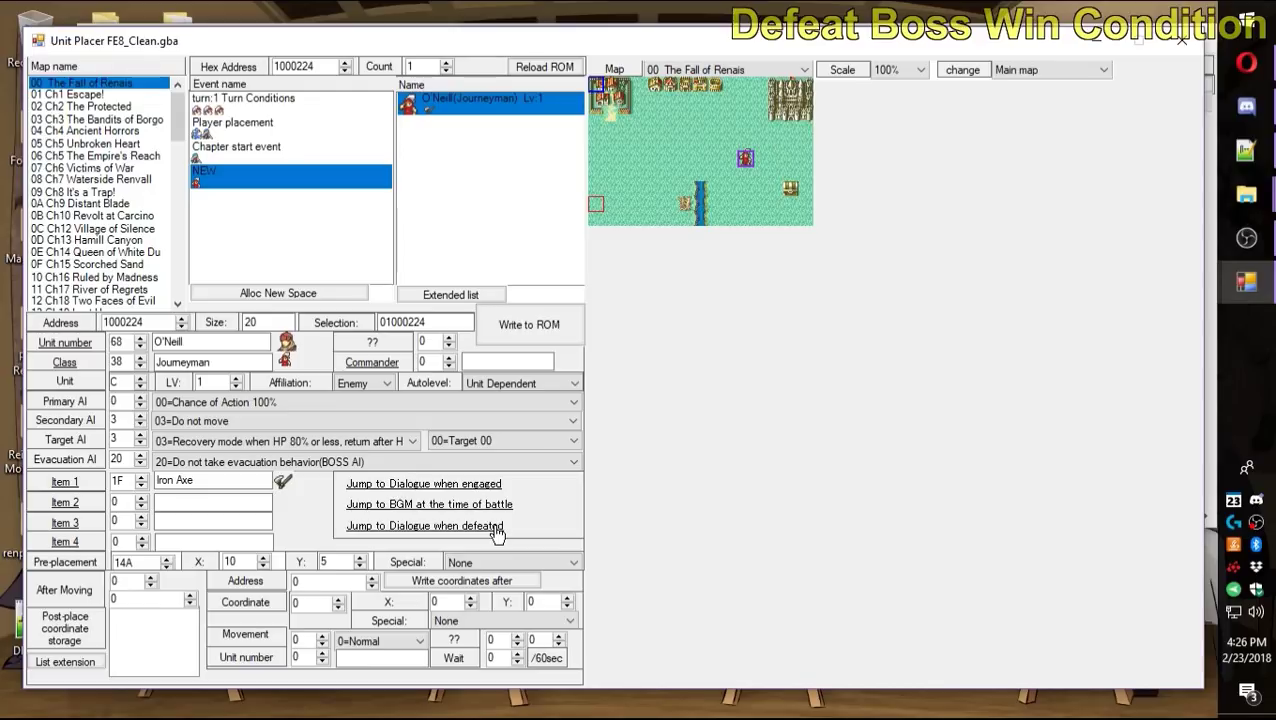
left_click(436, 530)
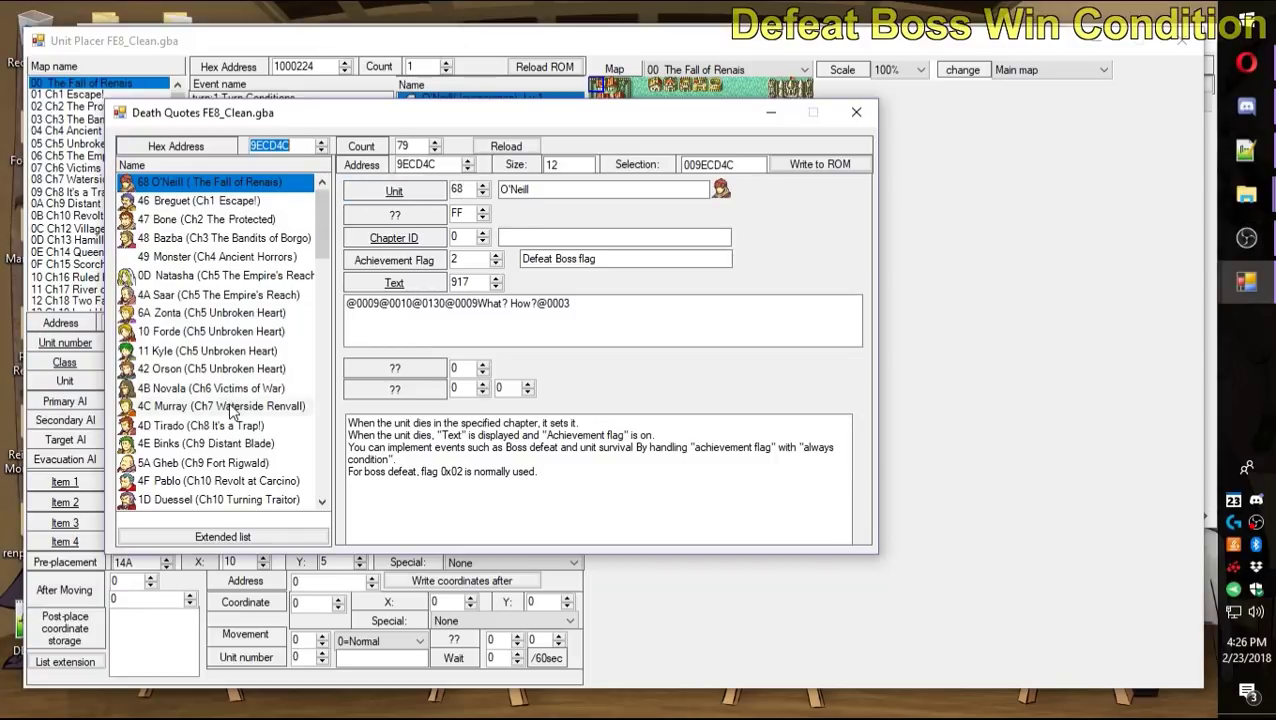
scroll(278, 372, "down", 4)
scroll(300, 420, "down", 15)
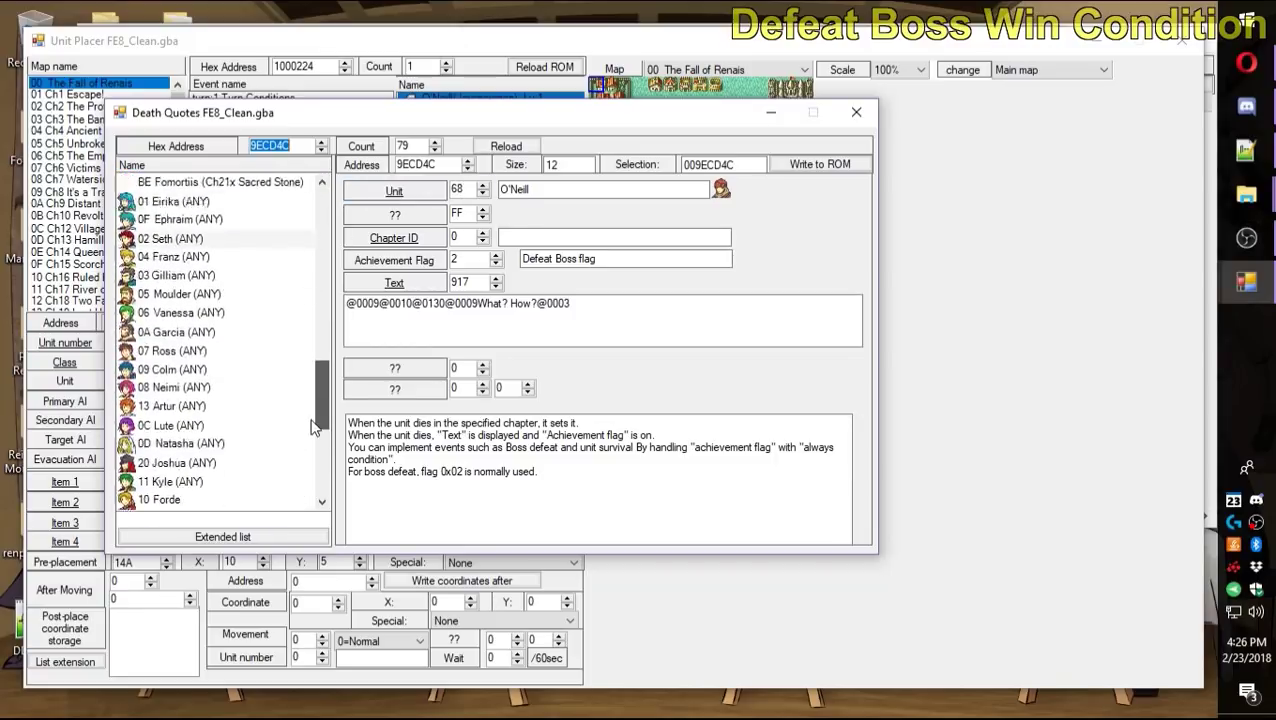
left_click_drag(322, 492, 318, 218)
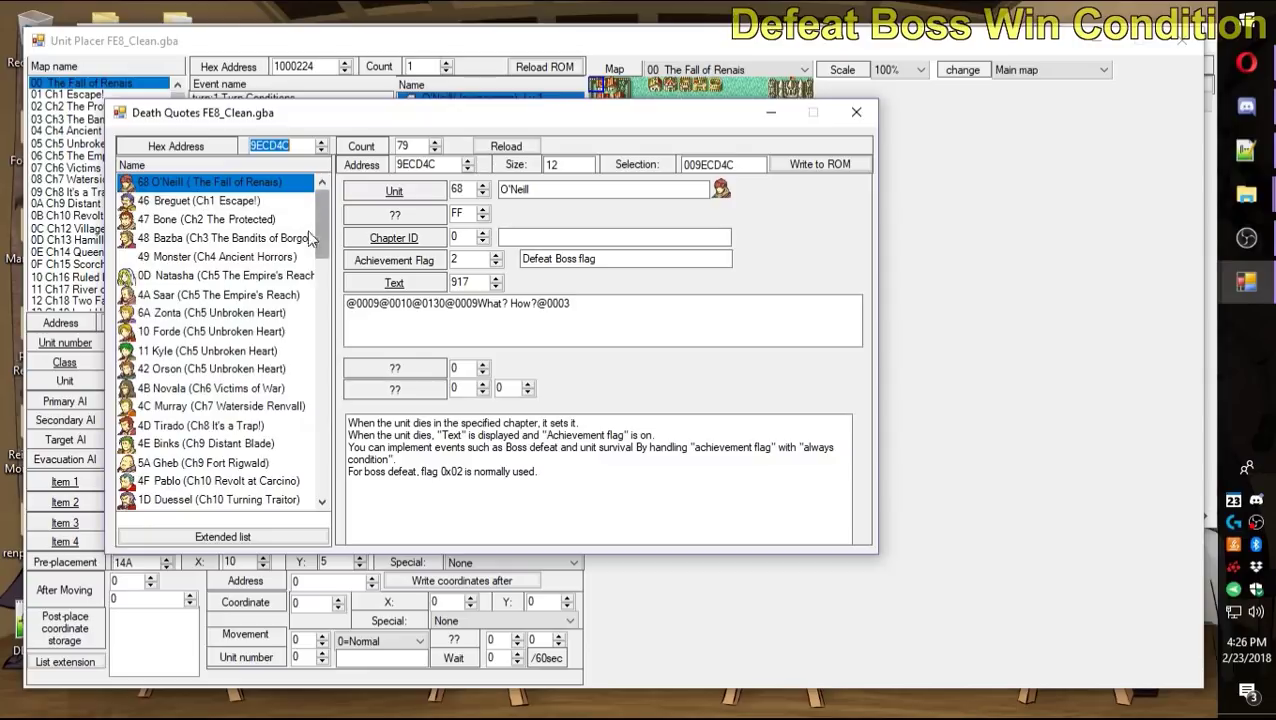
scroll(215, 340, "down", 2)
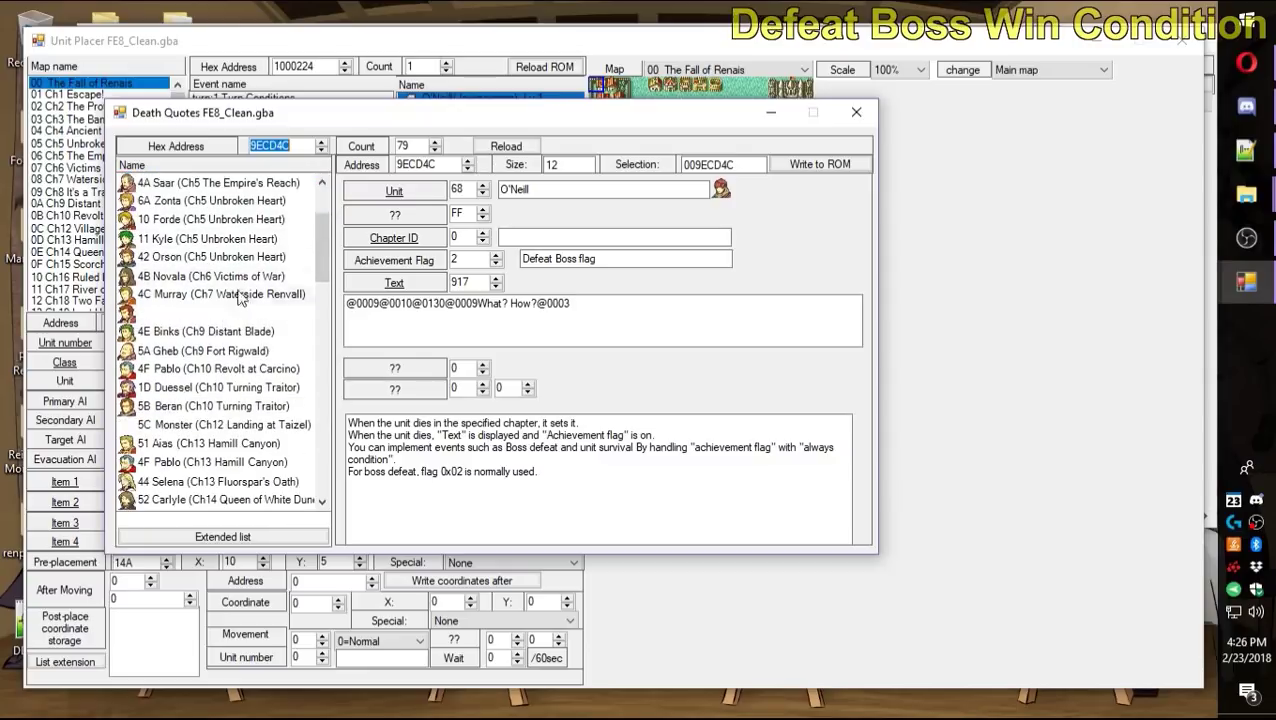
Compare the chapter ID and achievement flag of Forde's Ch5 Unbroken Heart death quote with those of O'Neill's entry.
left_click(228, 220)
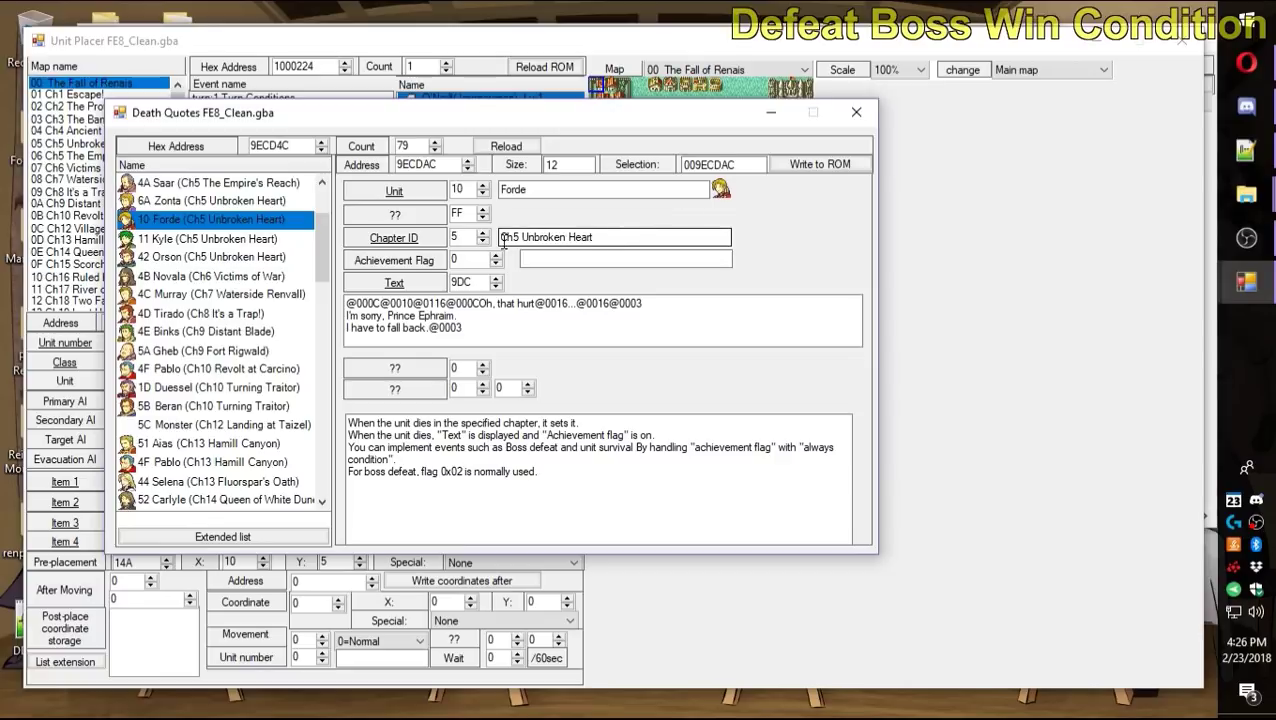
scroll(211, 326, "up", 2)
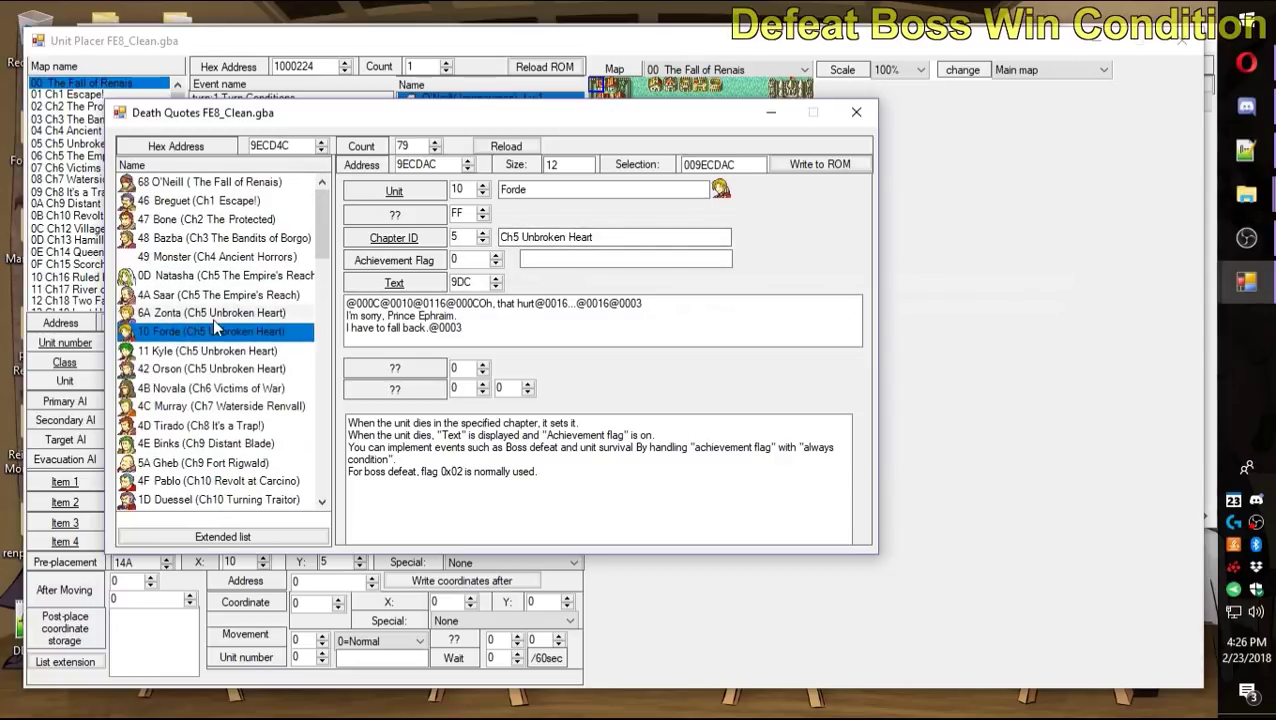
left_click(271, 185)
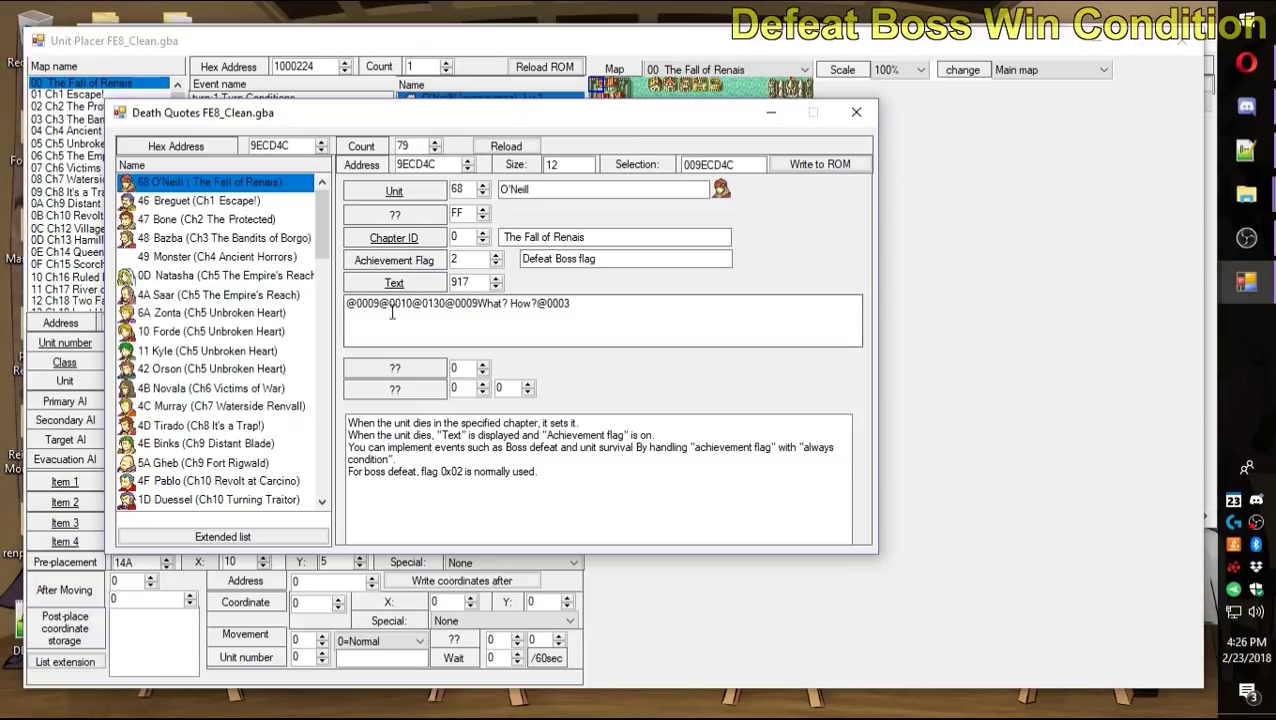
mouse_move(424, 261)
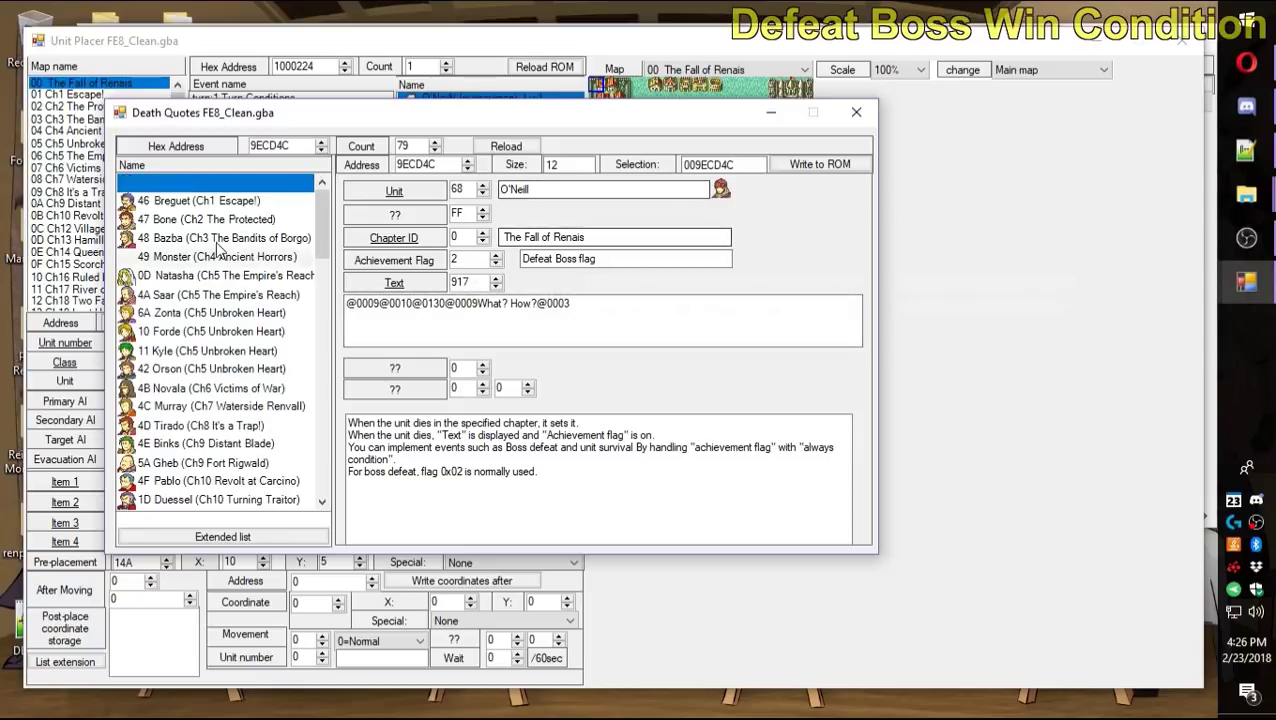
Compare Forde's Ch5 Unbroken Heart death quote with his death quote for ANY chapter.
left_click(204, 336)
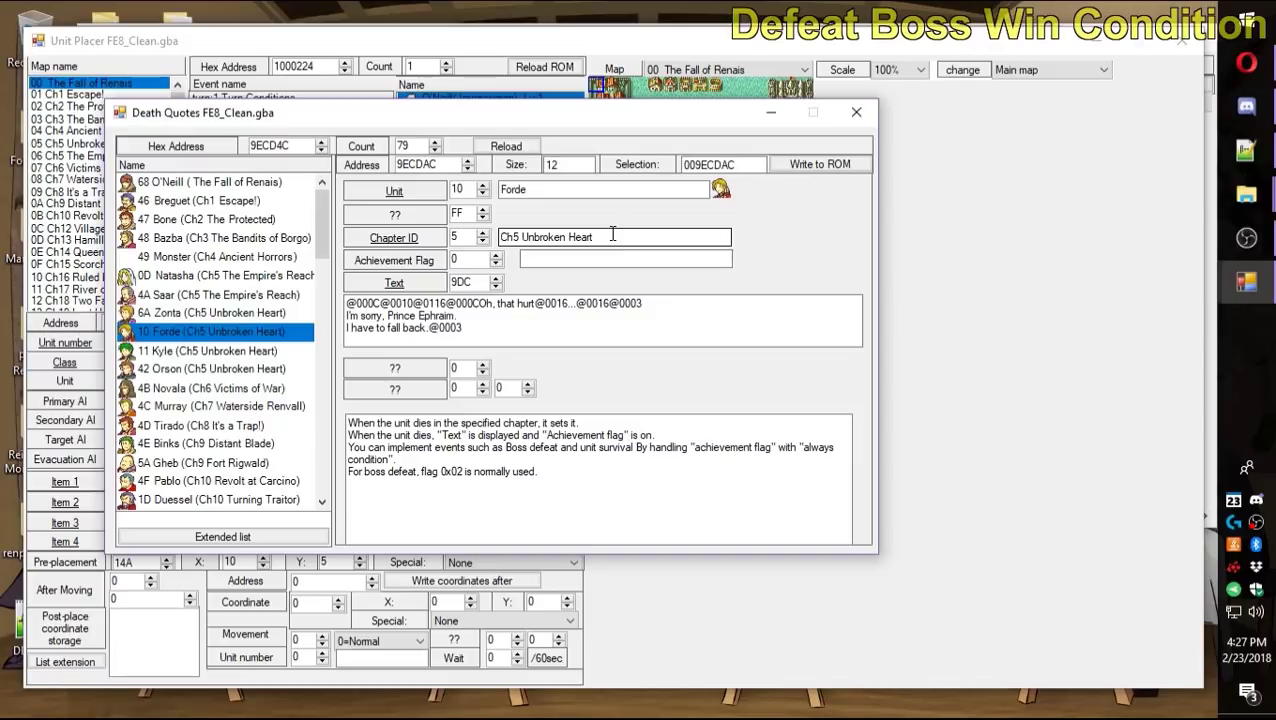
scroll(240, 345, "down", 2)
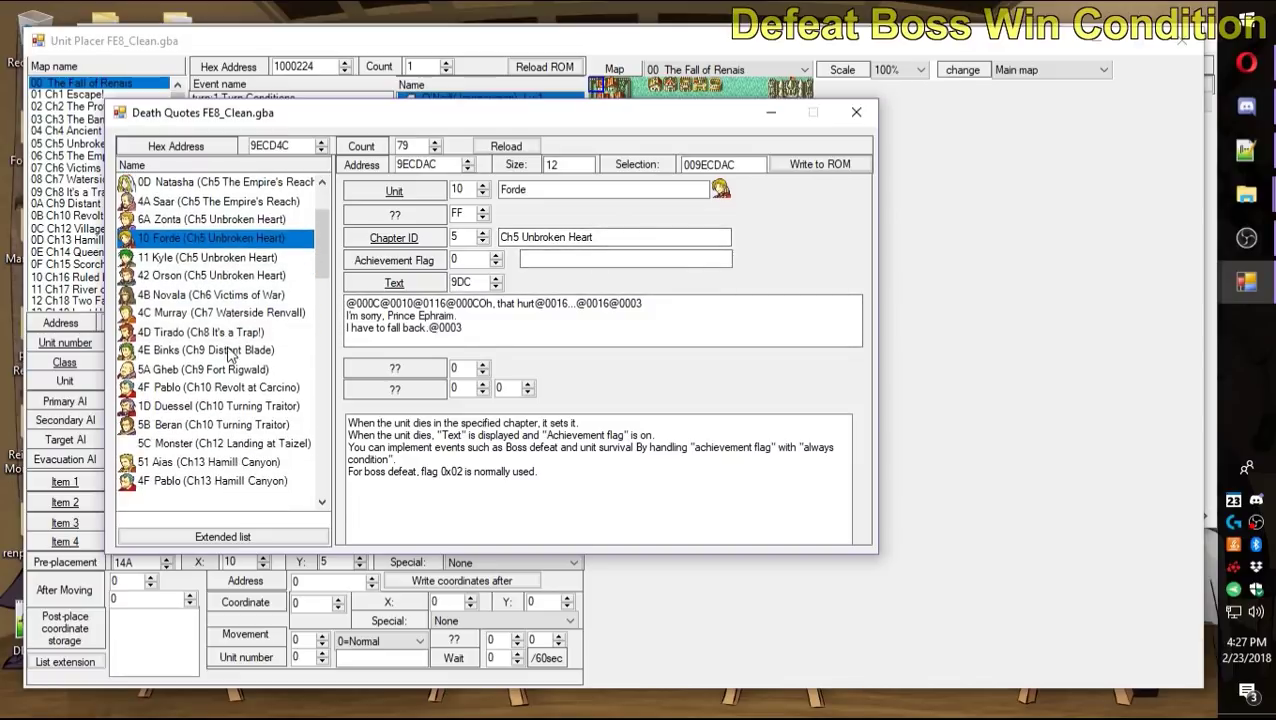
scroll(247, 341, "down", 10)
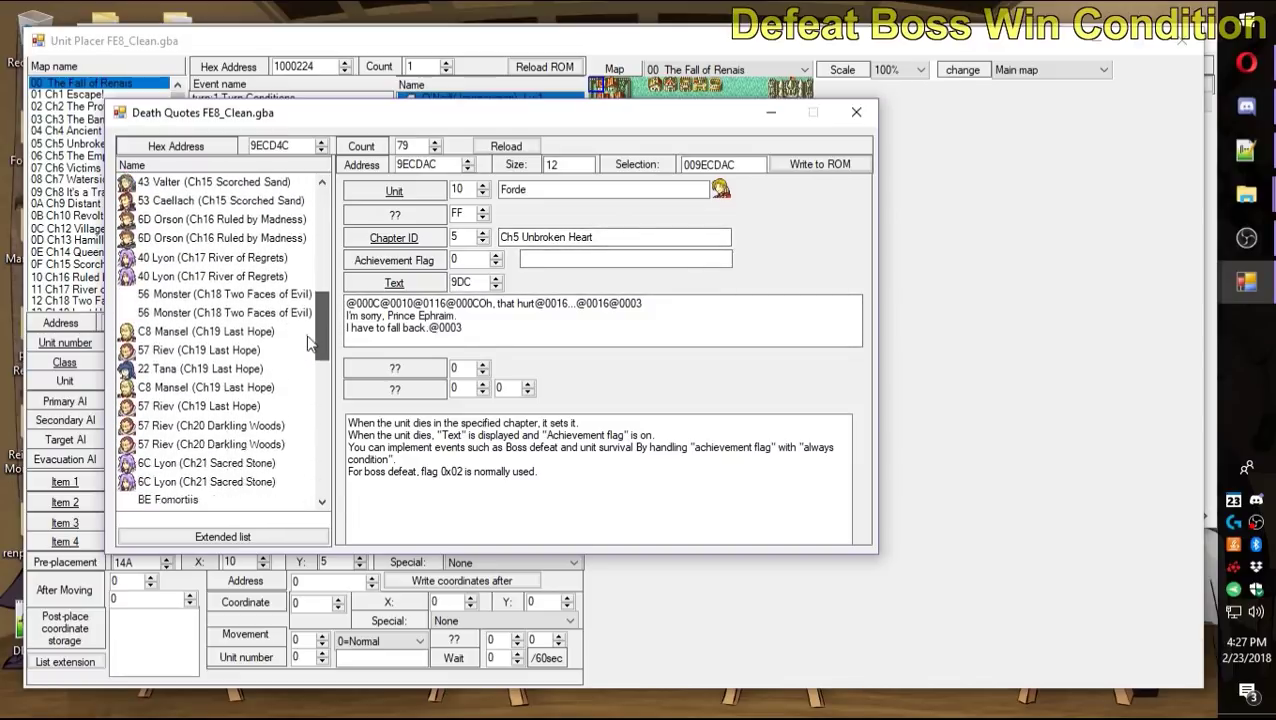
scroll(305, 372, "down", 4)
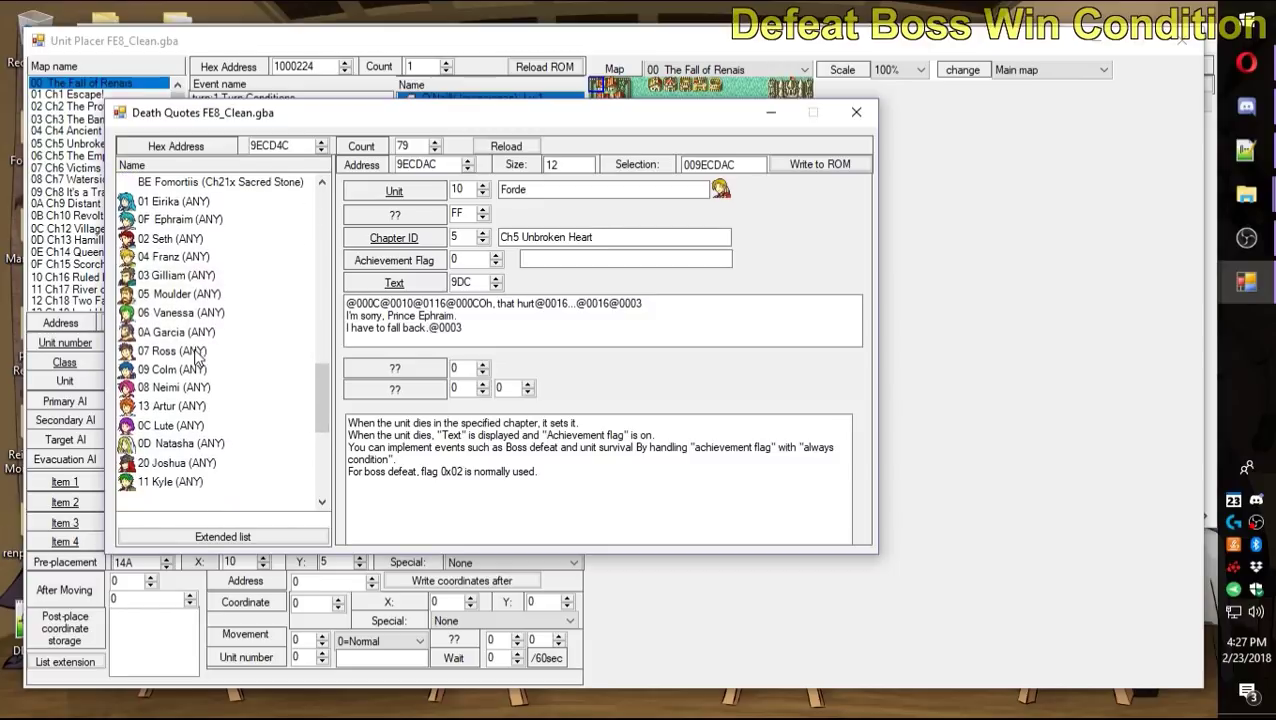
scroll(195, 383, "down", 2)
left_click(175, 331)
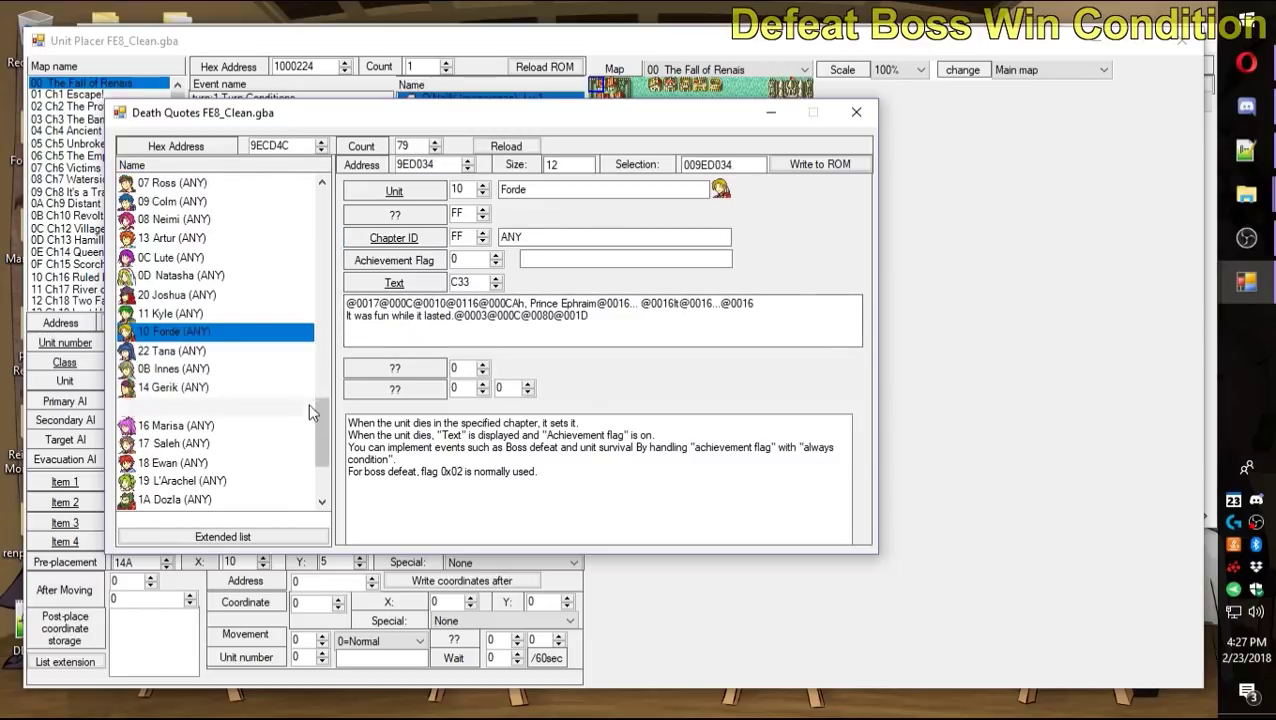
left_click_drag(320, 427, 320, 205)
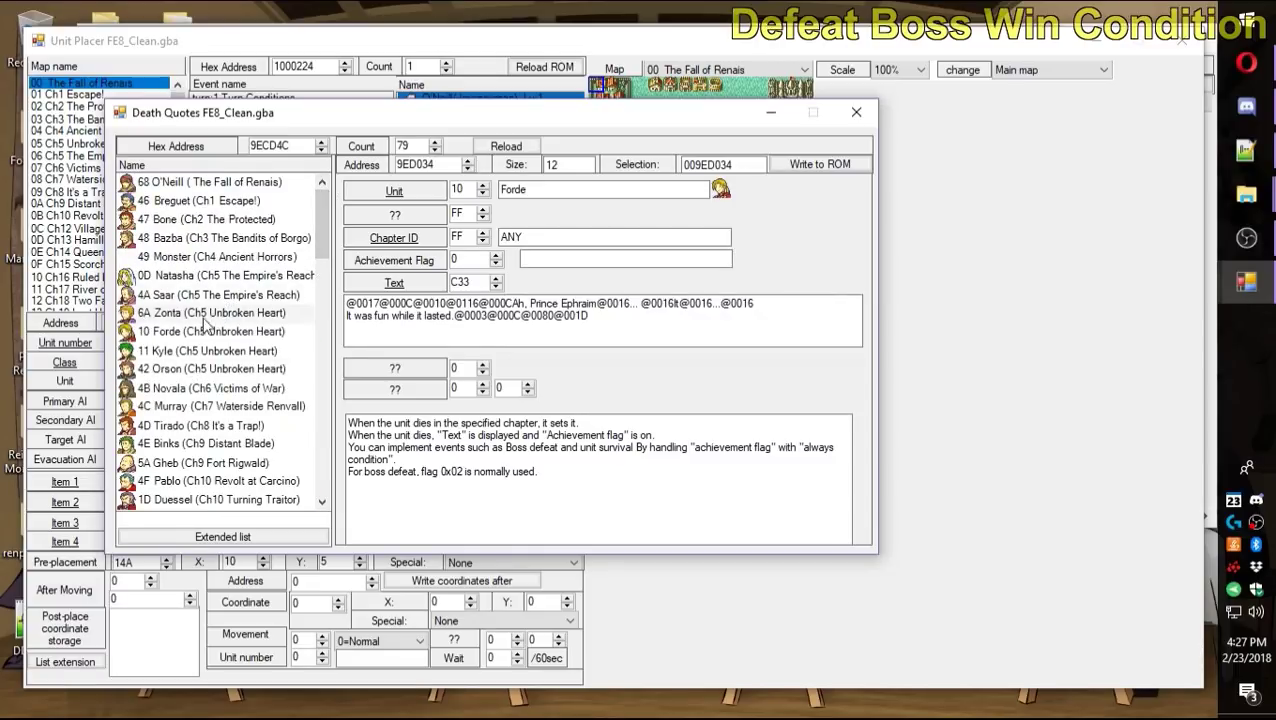
left_click(168, 334)
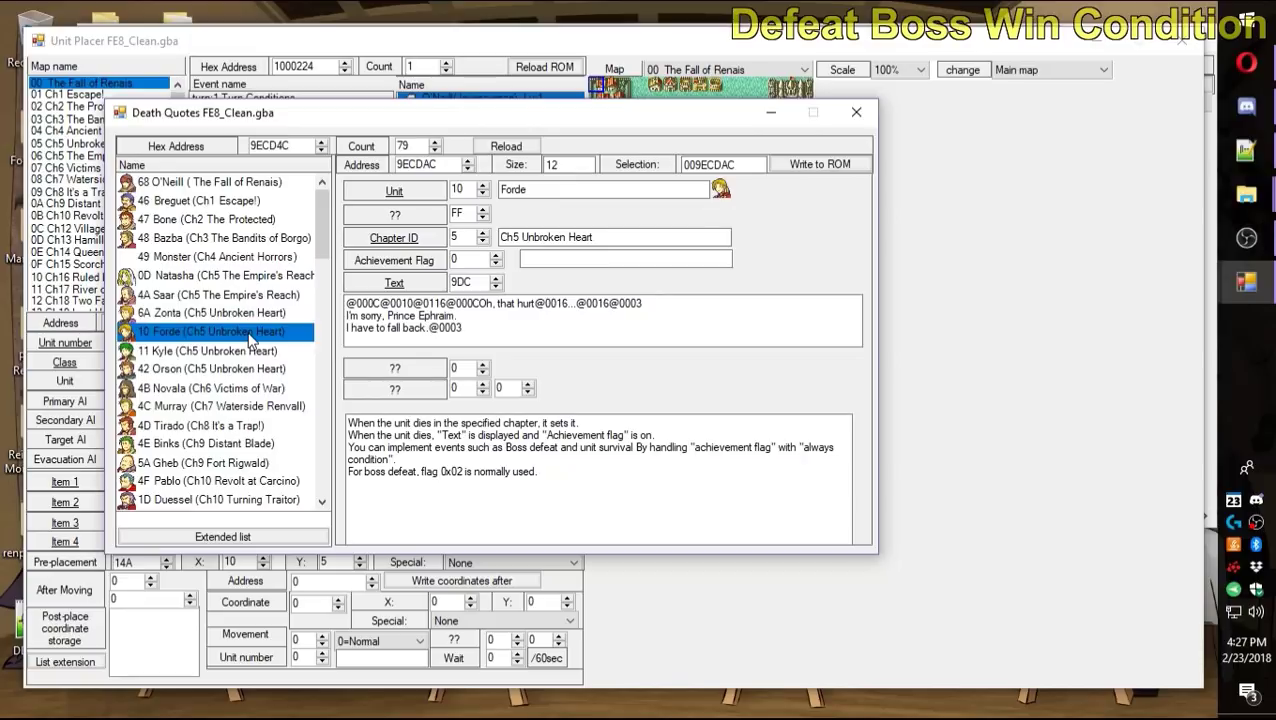
Examine the unit number and the unlabeled ?? value below it in O'Neill's death quote.
left_click(204, 184)
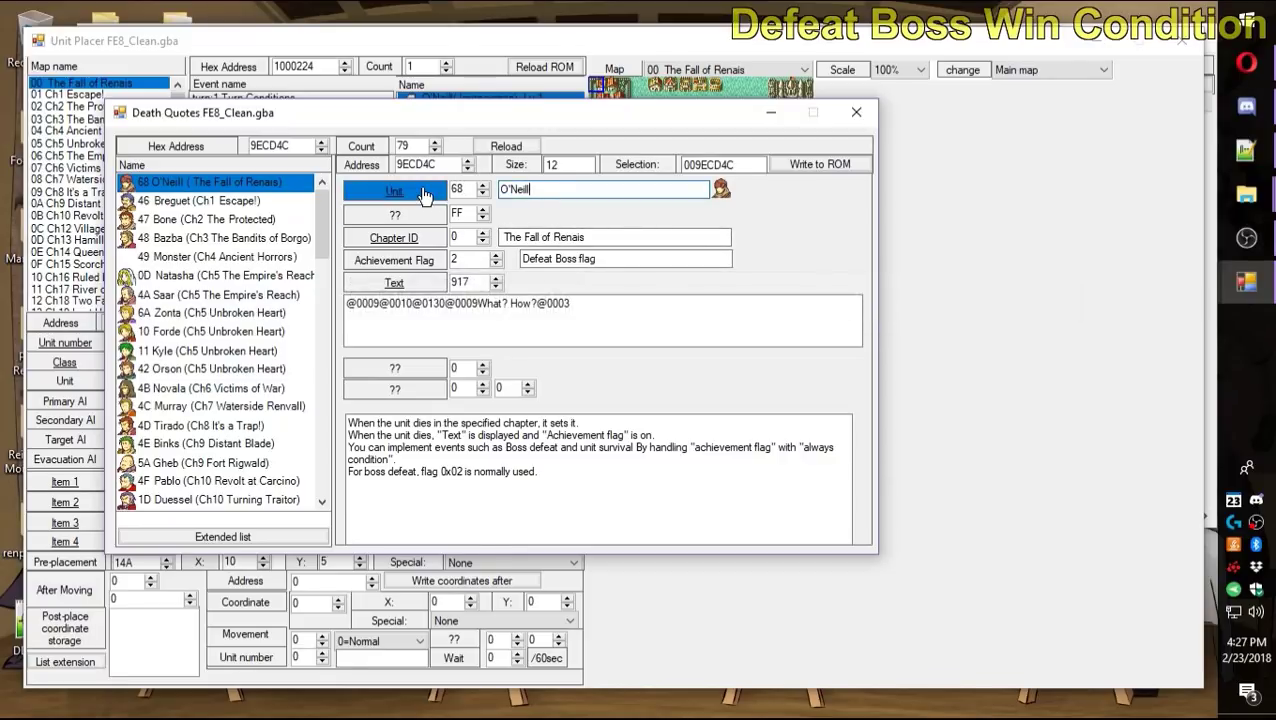
left_click(467, 188)
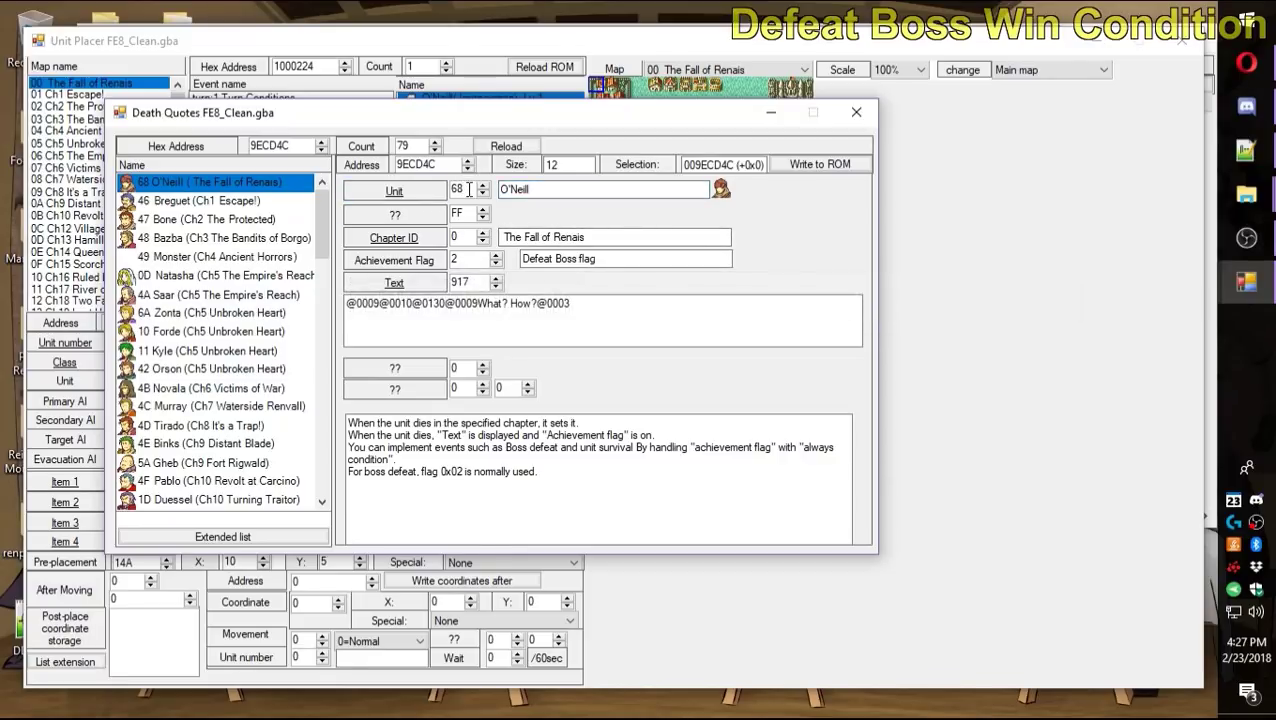
left_click(461, 212)
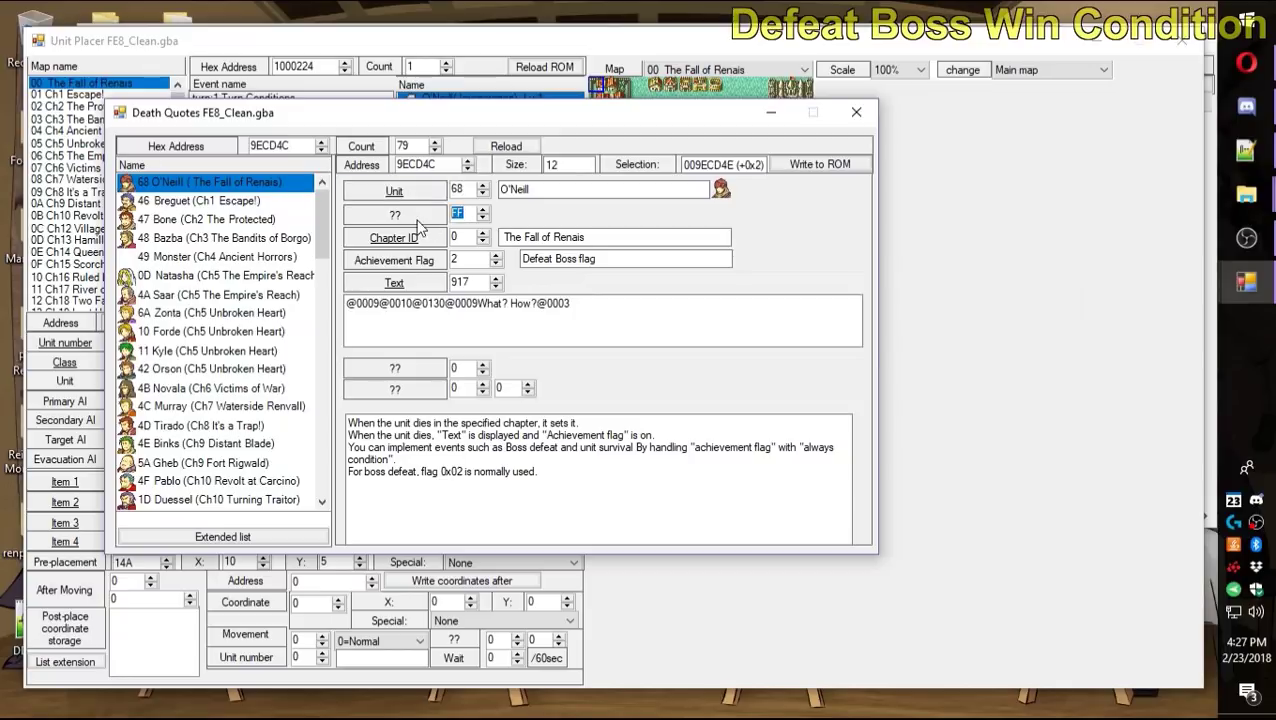
Compare Kyle's Ch5 Unbroken Heart death quote with O'Neill's entry for The Fall of Renais.
left_click(237, 206)
left_click(268, 425)
left_click(204, 351)
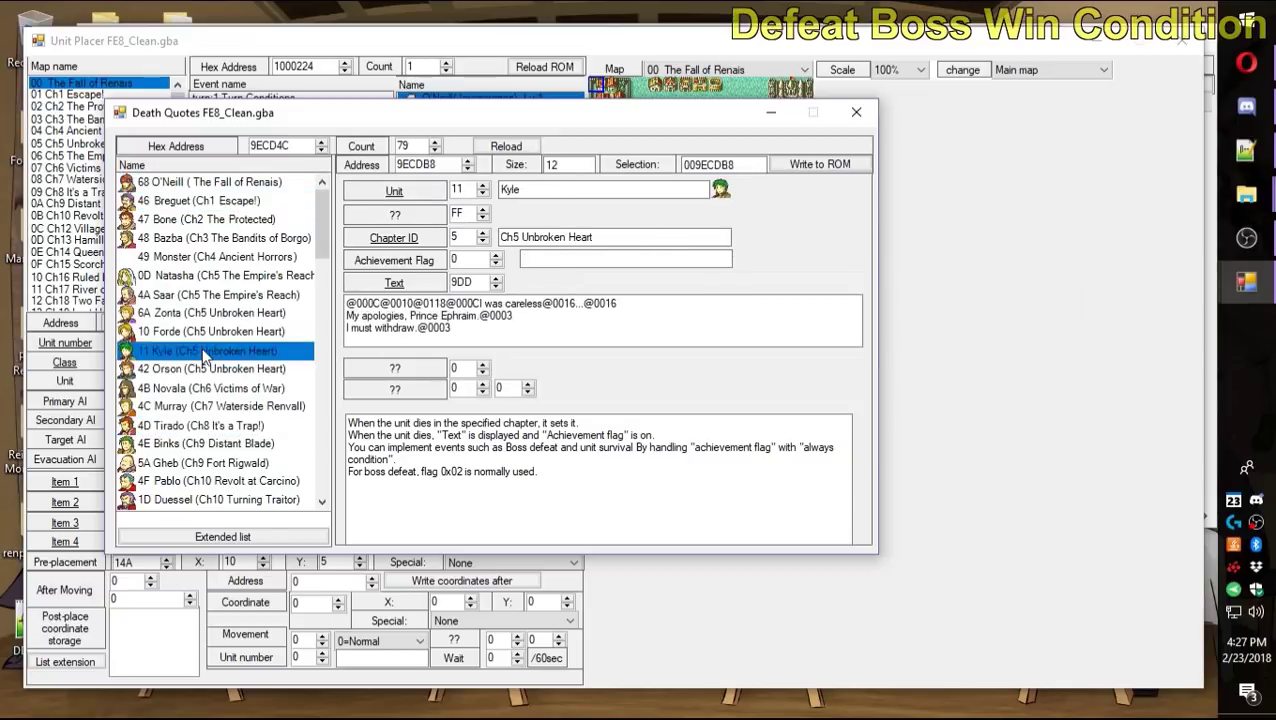
left_click(245, 201)
left_click(258, 182)
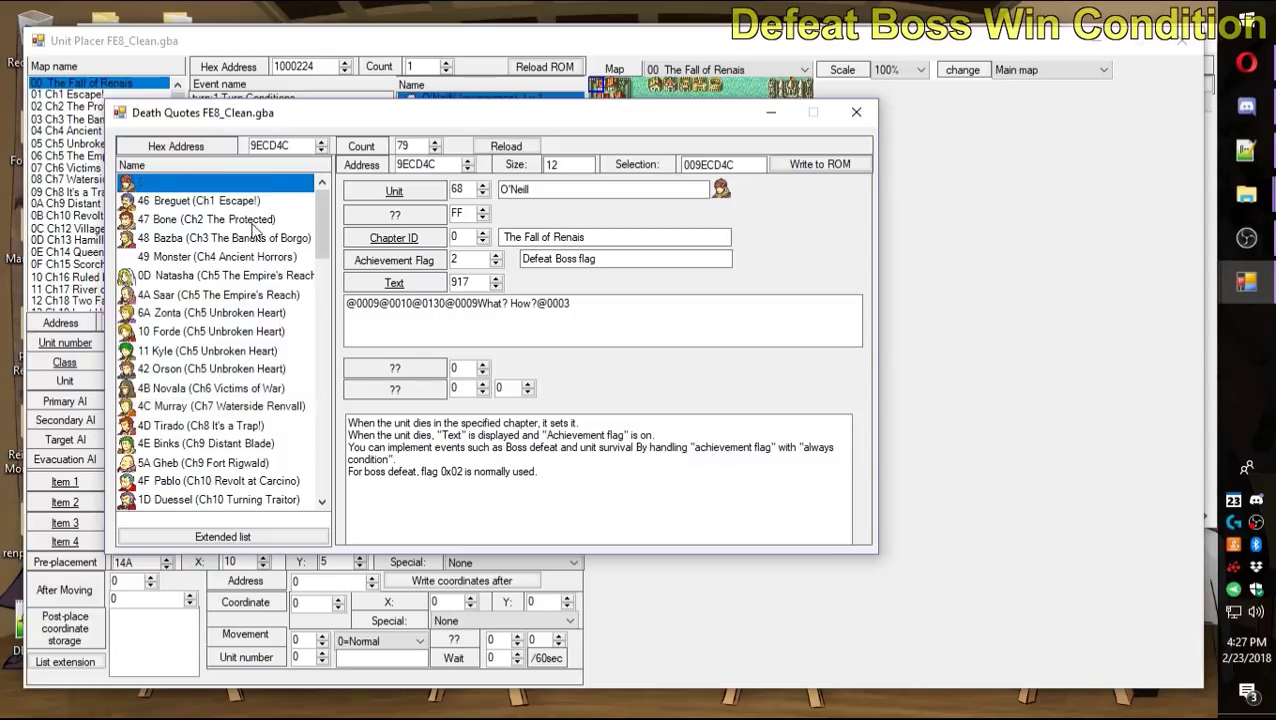
Check the chapter IDs in Seth's and Kyle's death quotes for ANY chapter and return to O'Neill's entry.
scroll(276, 330, "down", 10)
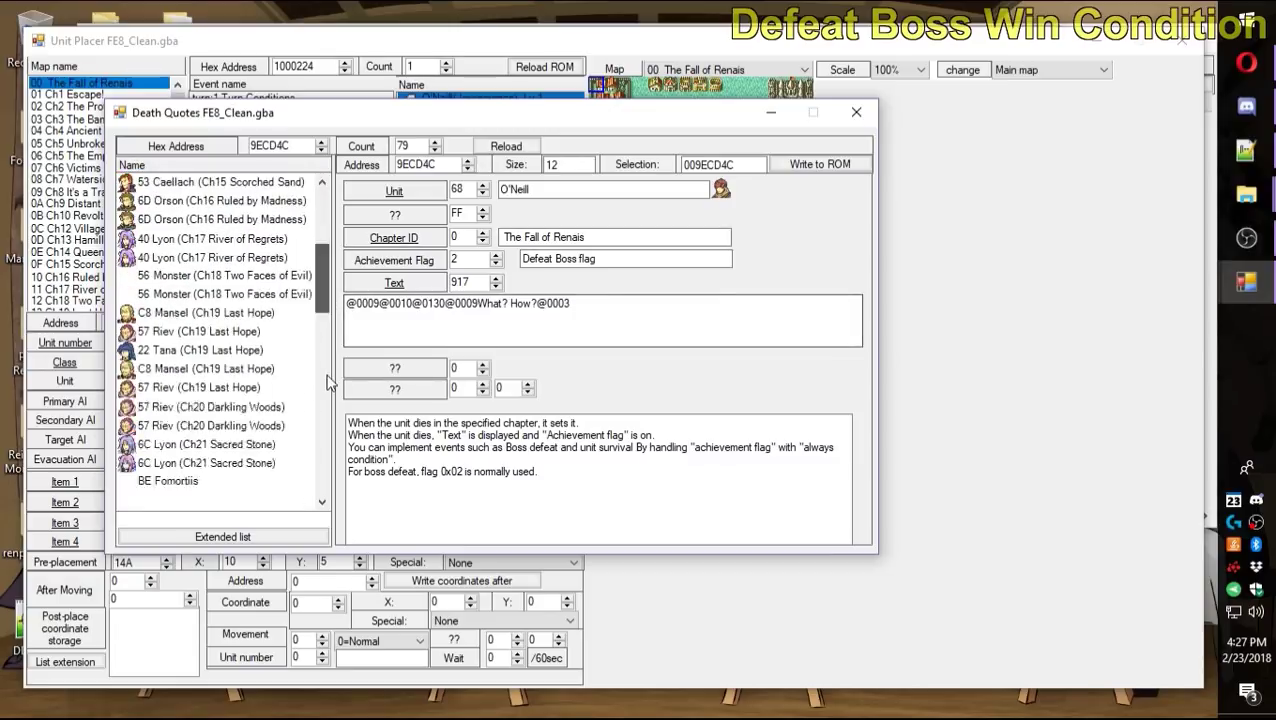
left_click(268, 460)
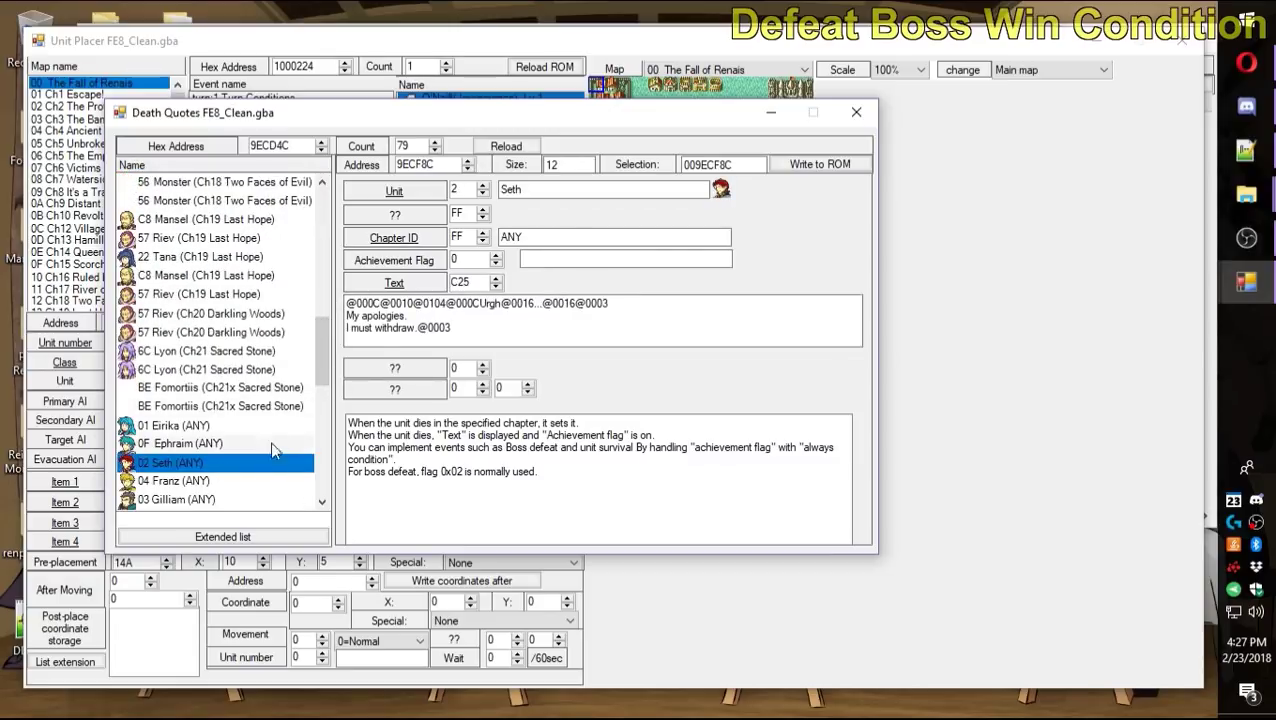
scroll(268, 457, "down", 5)
left_click(300, 461)
left_click_drag(321, 390, 310, 197)
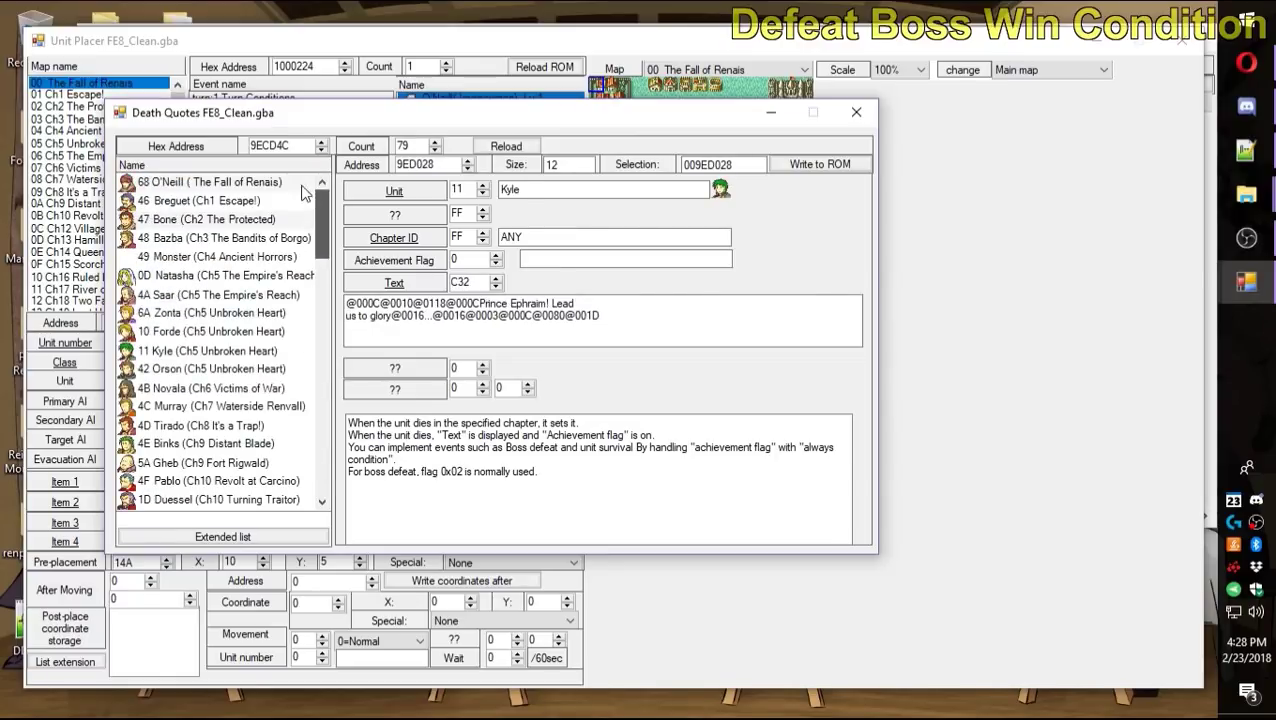
left_click(300, 183)
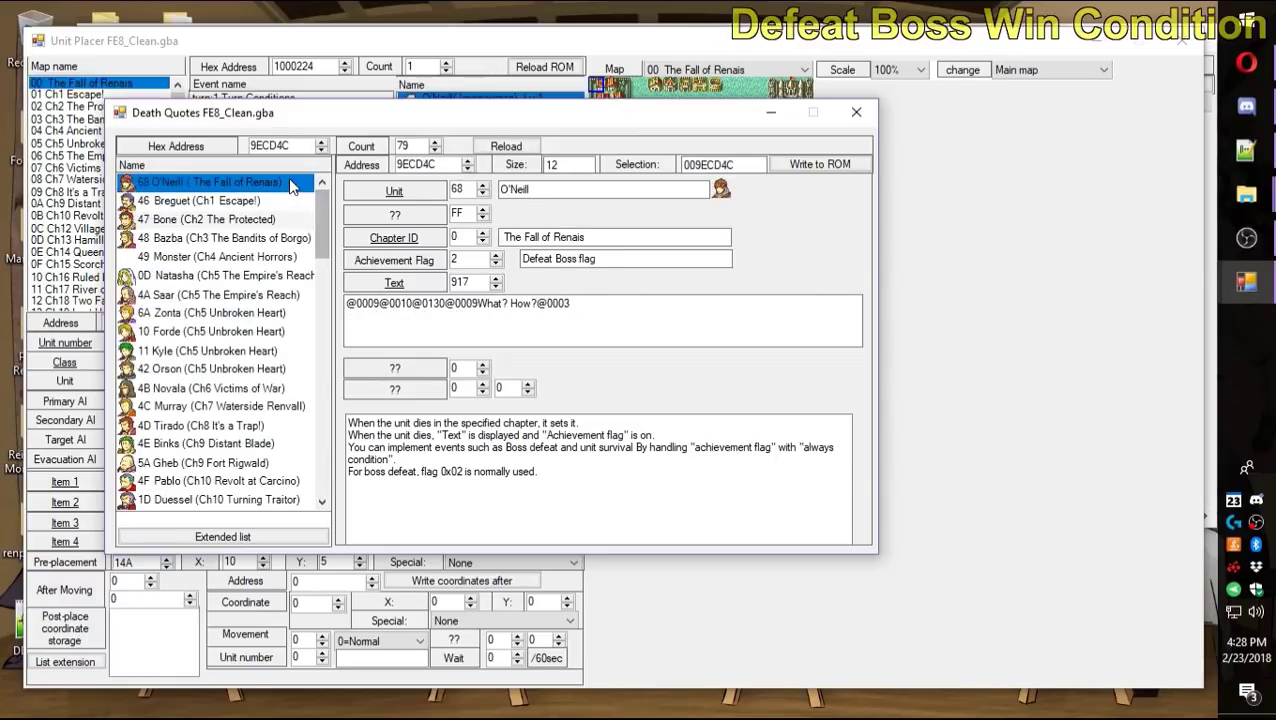
Try FF (ANY) as the chapter ID of O'Neill's death quote and restore it to 0.
left_click(458, 213)
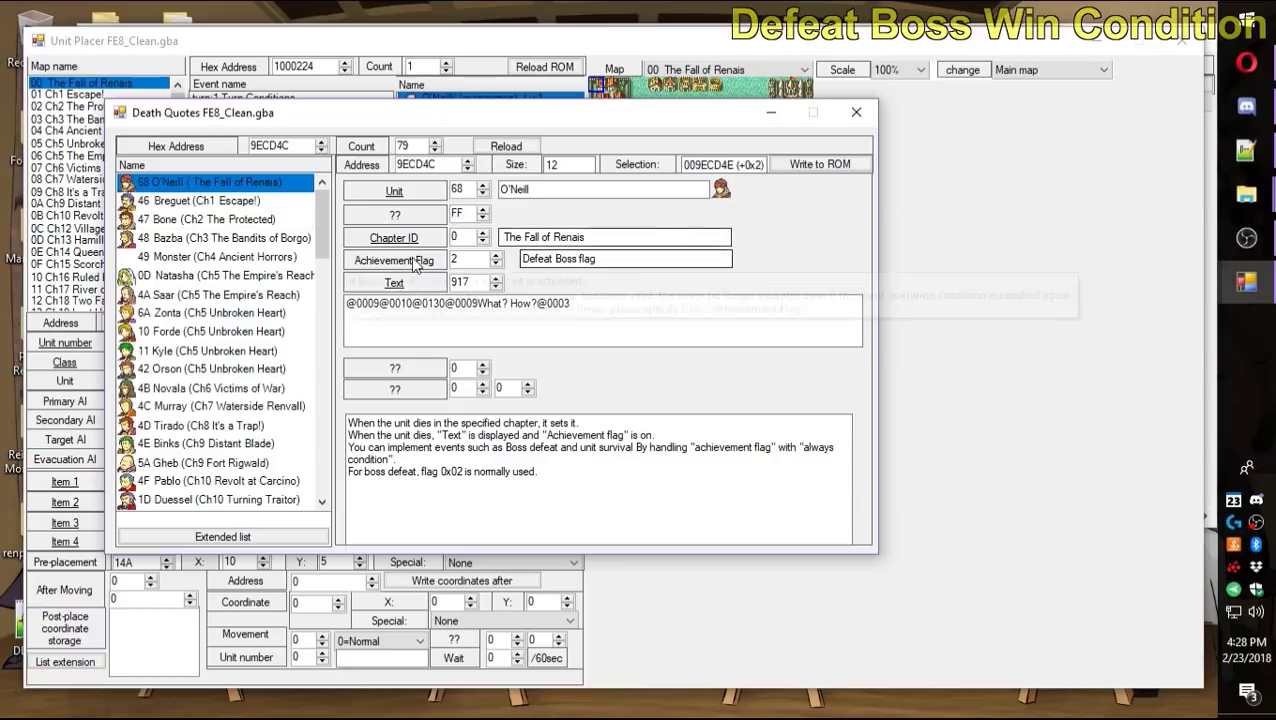
left_click(468, 237)
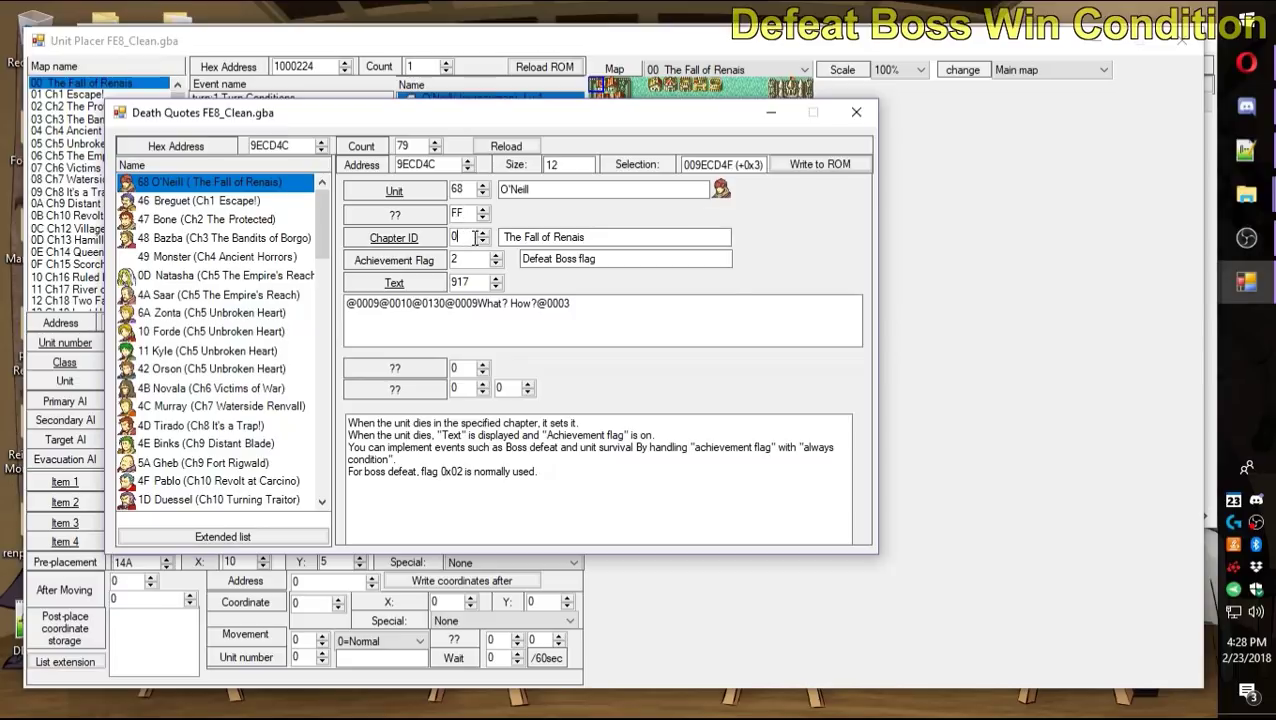
double_click(455, 240)
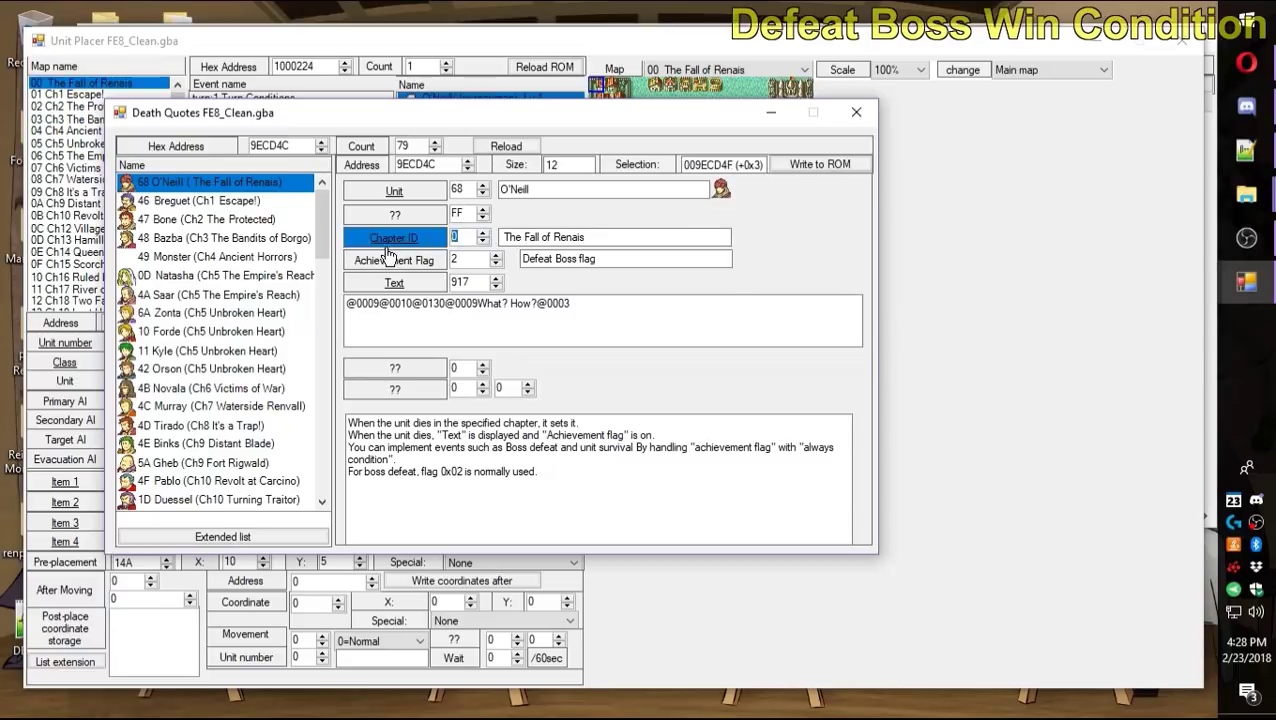
type("FF")
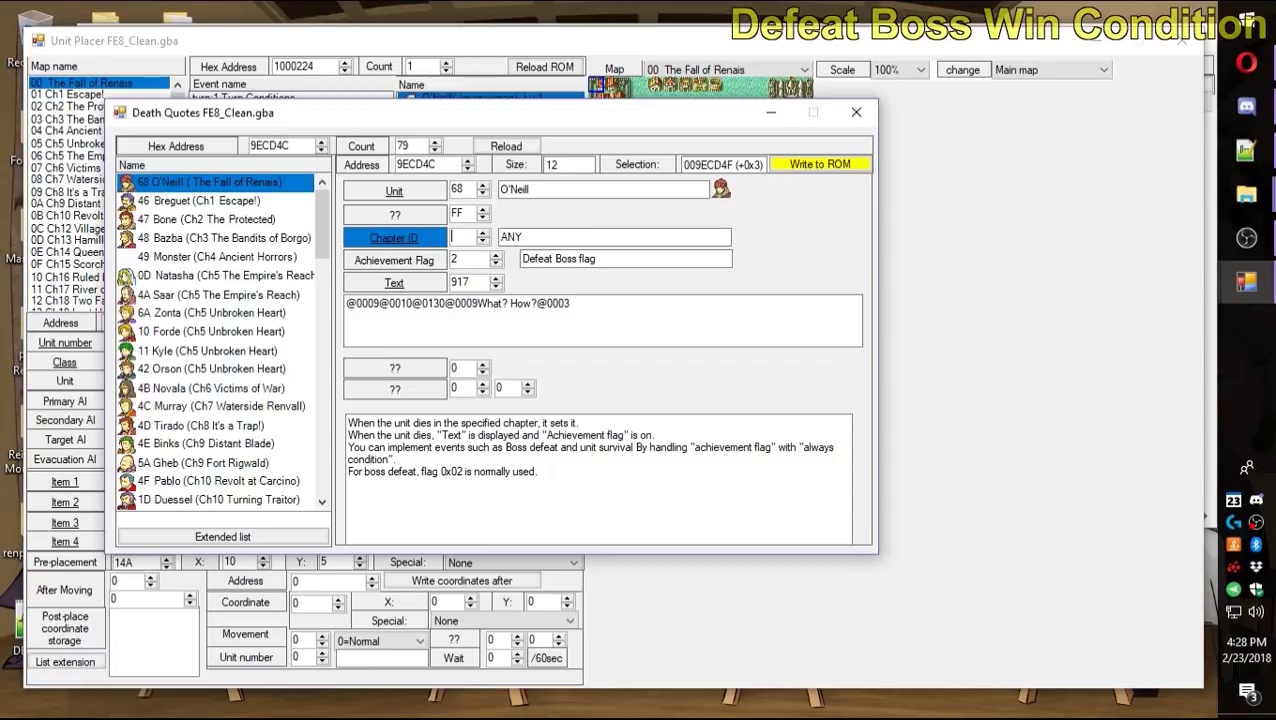
left_click(457, 261)
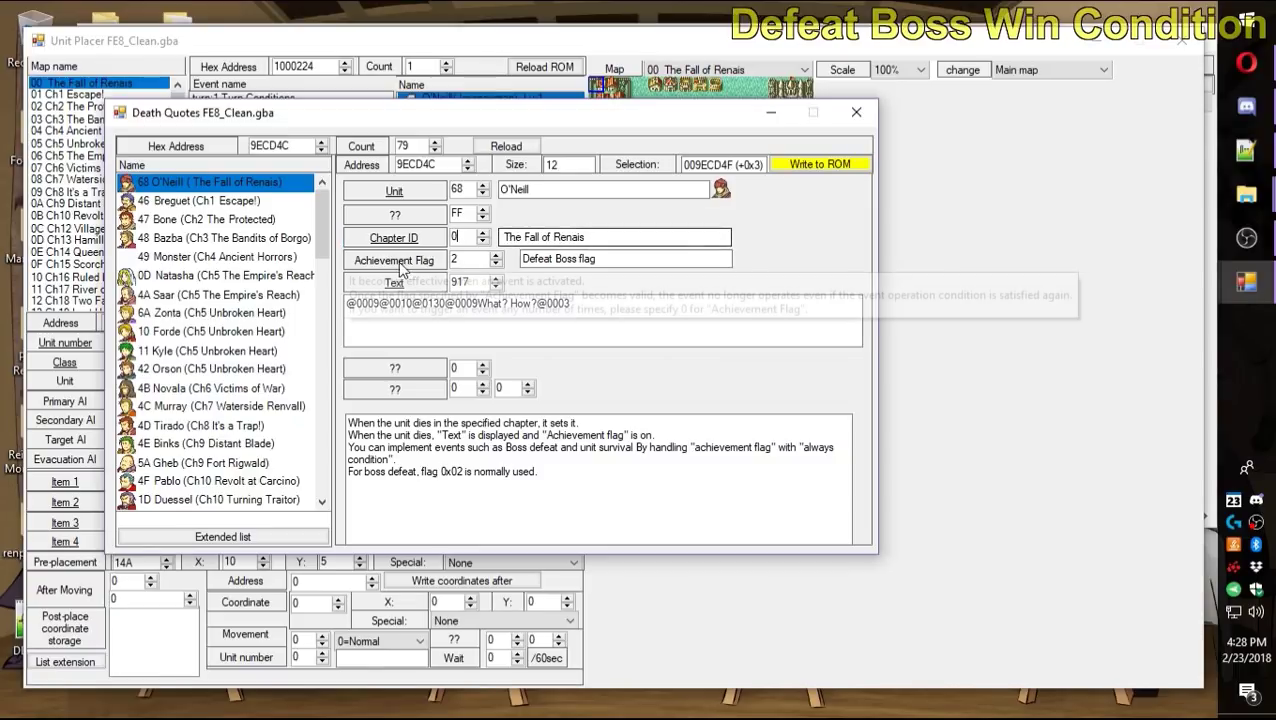
Examine the achievement flag number and its flag name in O'Neill's death quote.
key("Tab")
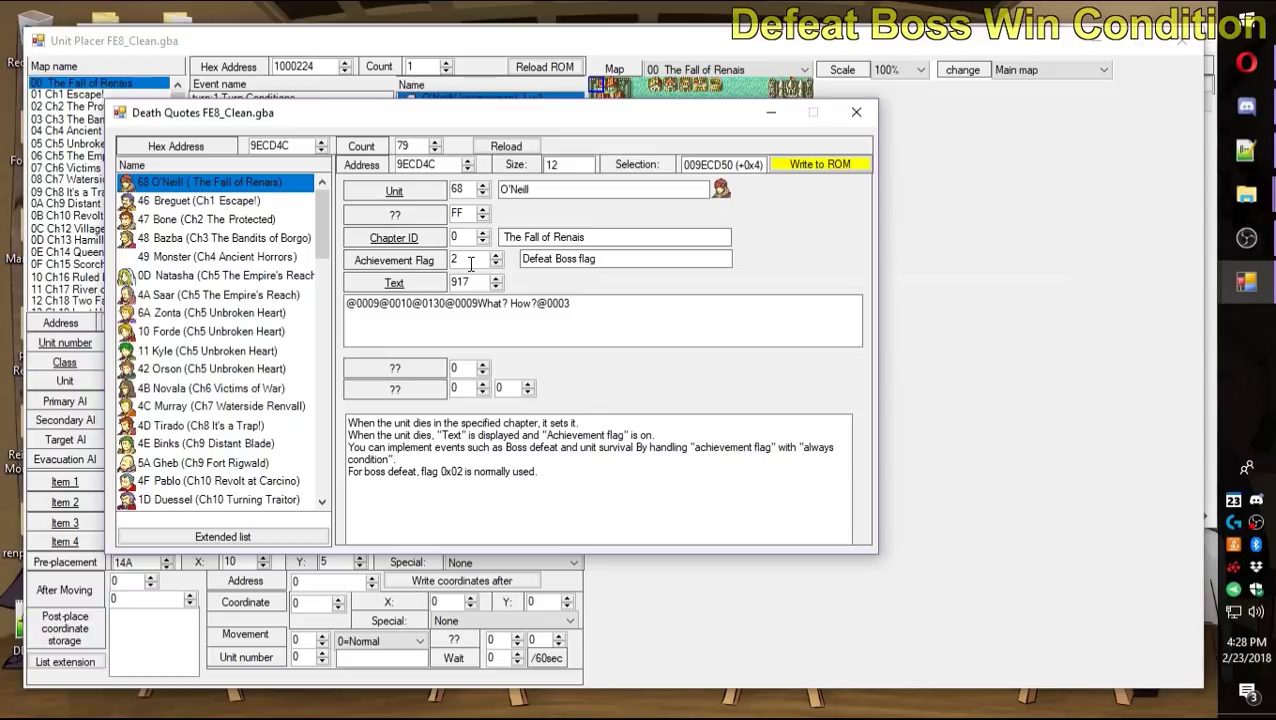
key("Tab")
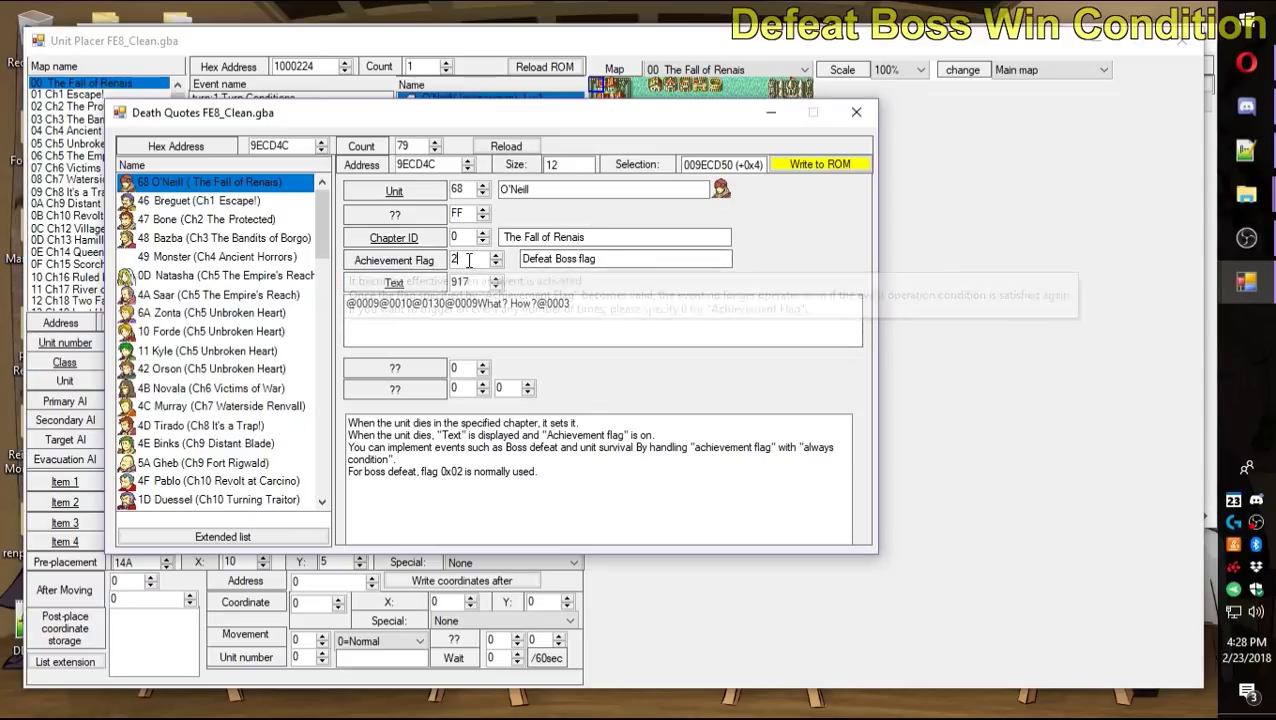
left_click(641, 257)
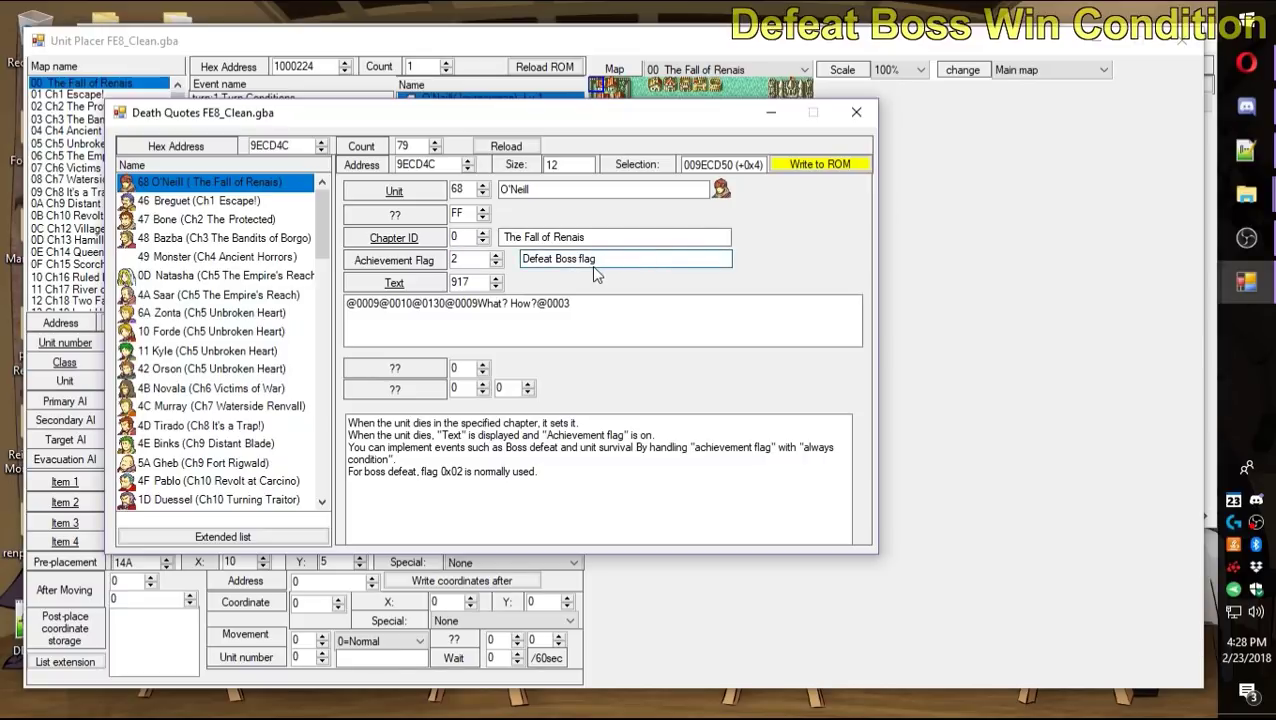
left_click_drag(612, 258, 521, 258)
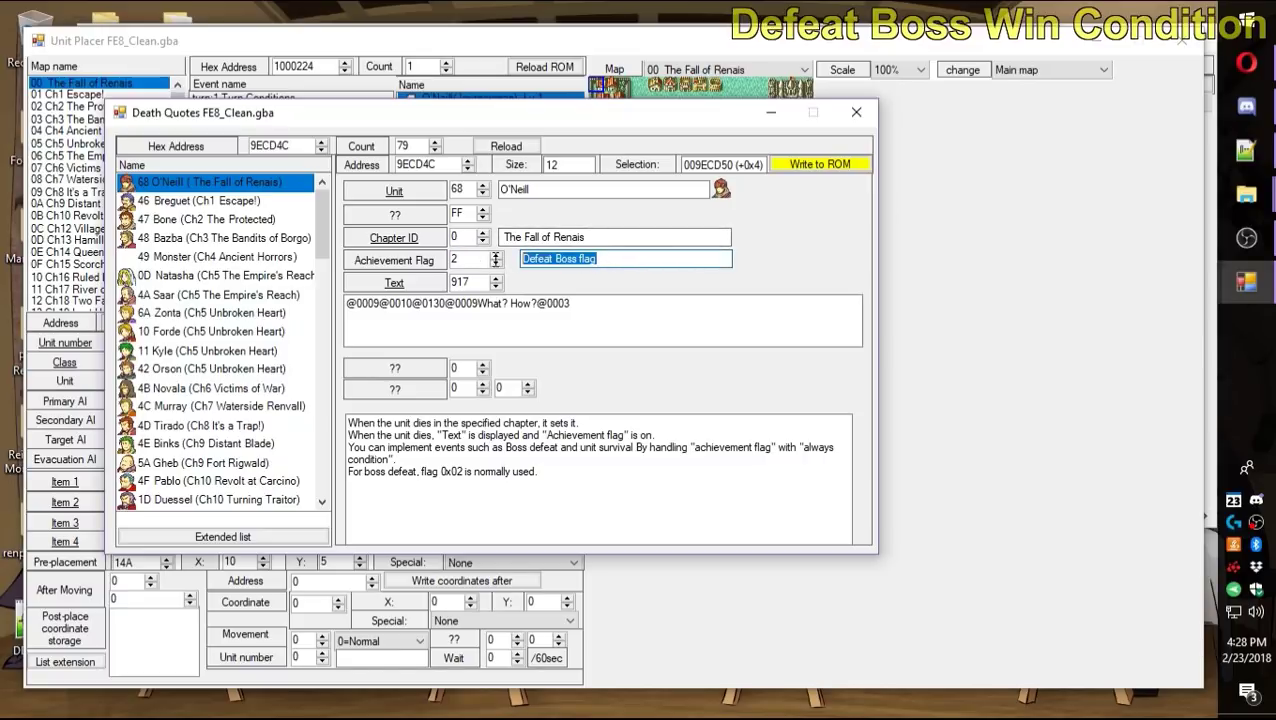
left_click(461, 259)
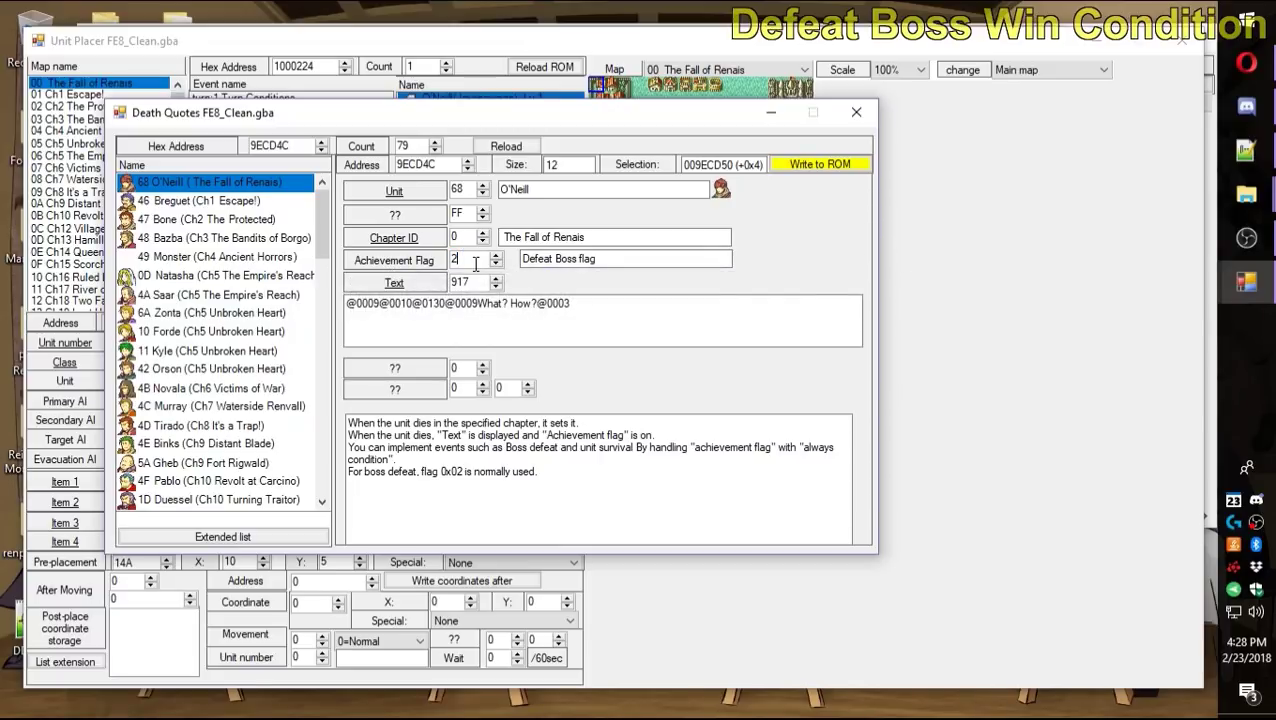
left_click_drag(589, 262, 541, 262)
left_click(582, 259)
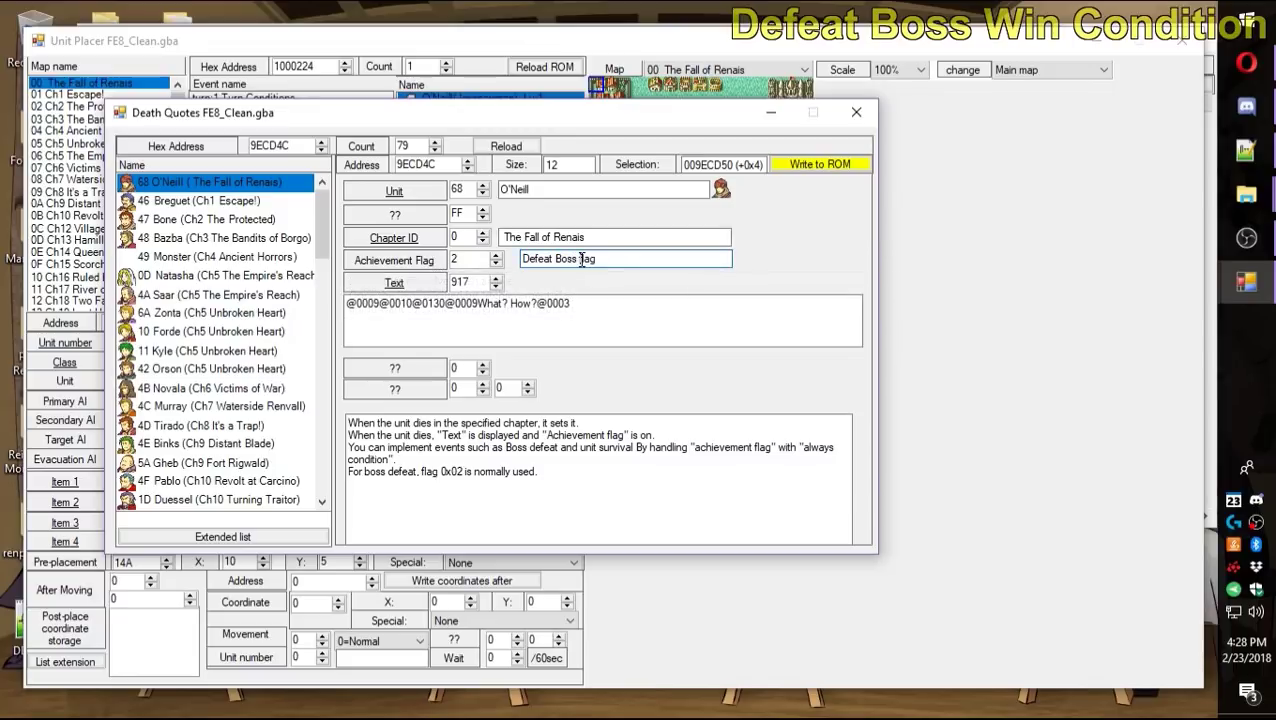
left_click(456, 259)
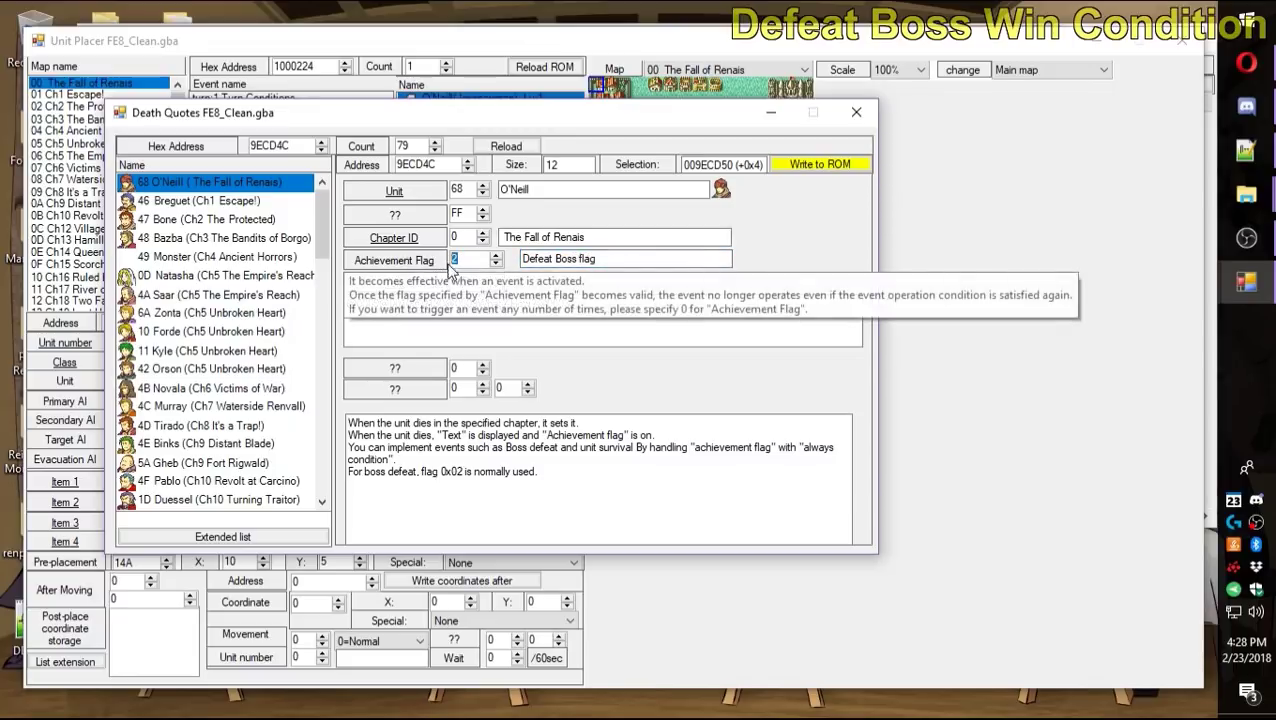
key("Tab")
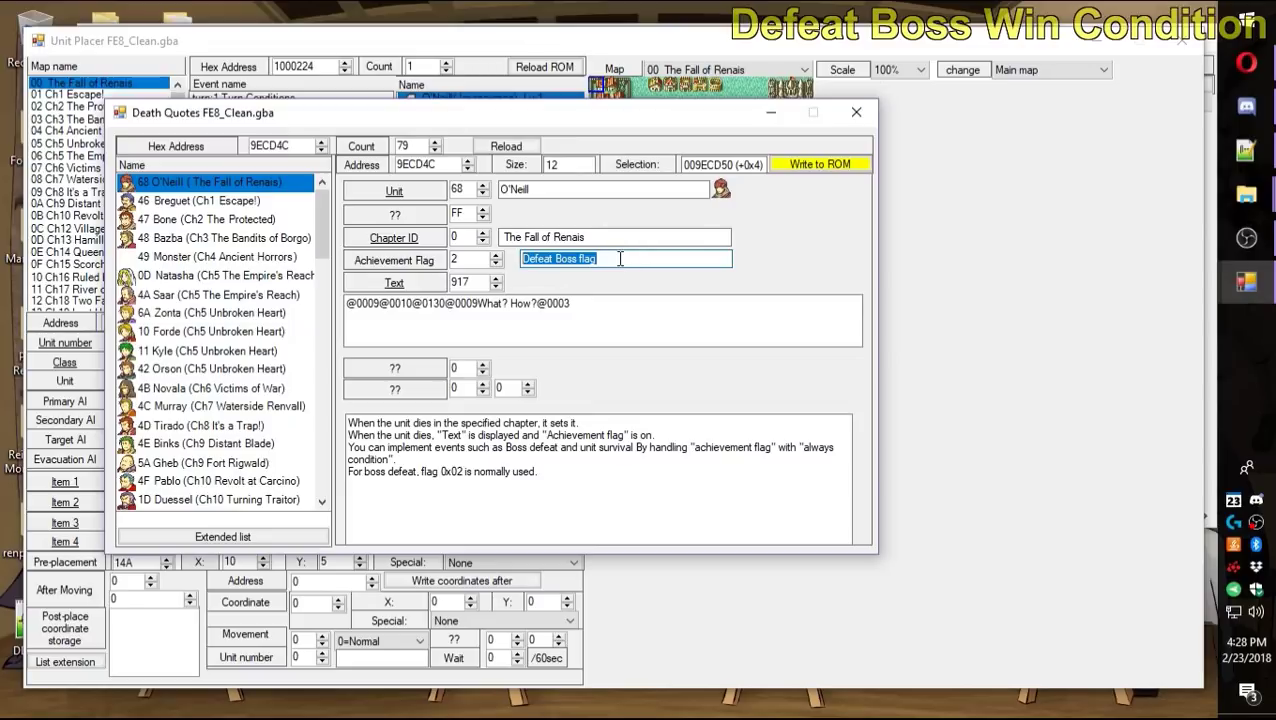
left_click_drag(620, 259, 522, 262)
left_click(588, 262)
left_click_drag(612, 262, 484, 272)
key("shift+Tab")
View the text linked to O'Neill's death quote in the text editor and close it again.
left_click(403, 286)
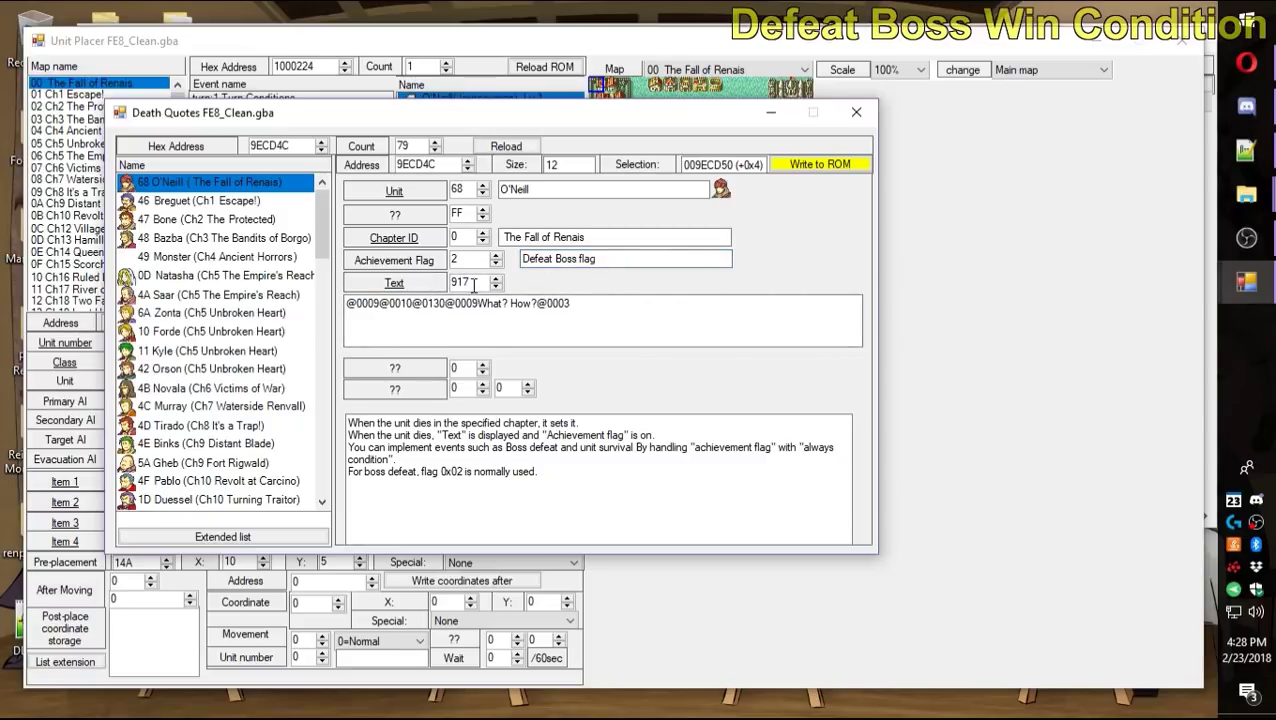
left_click(408, 289)
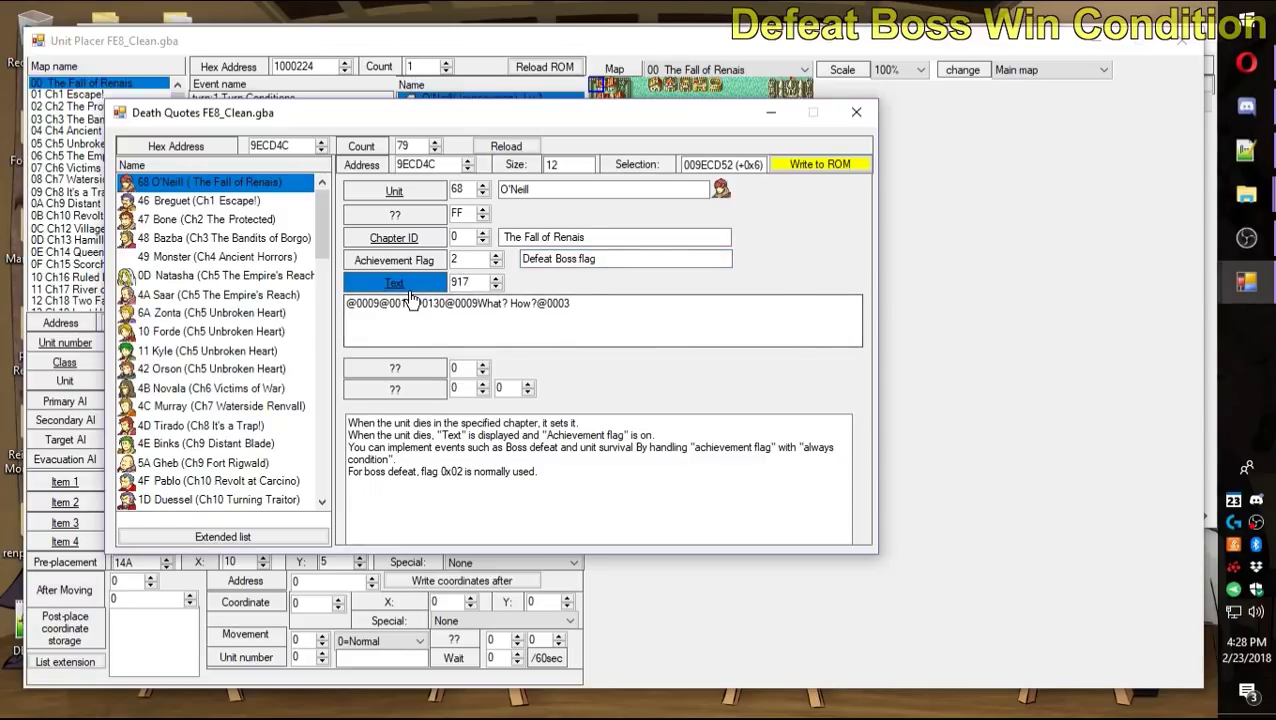
left_click(409, 293)
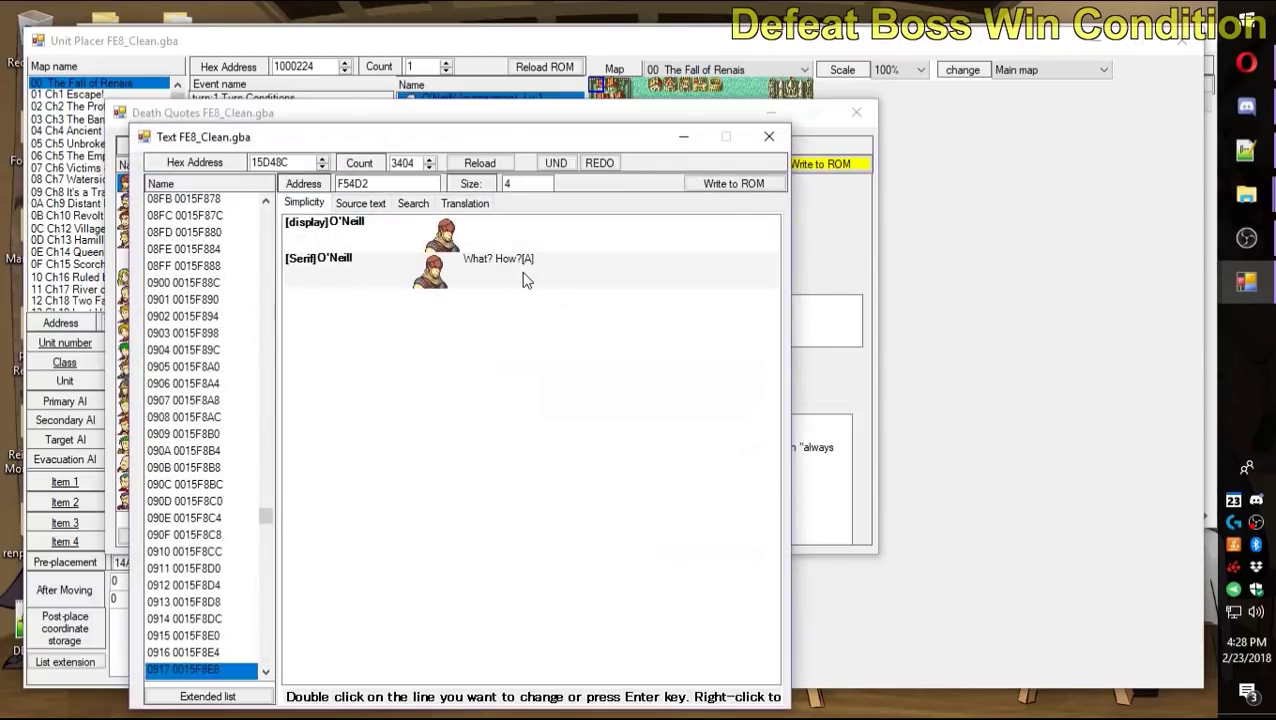
left_click(769, 136)
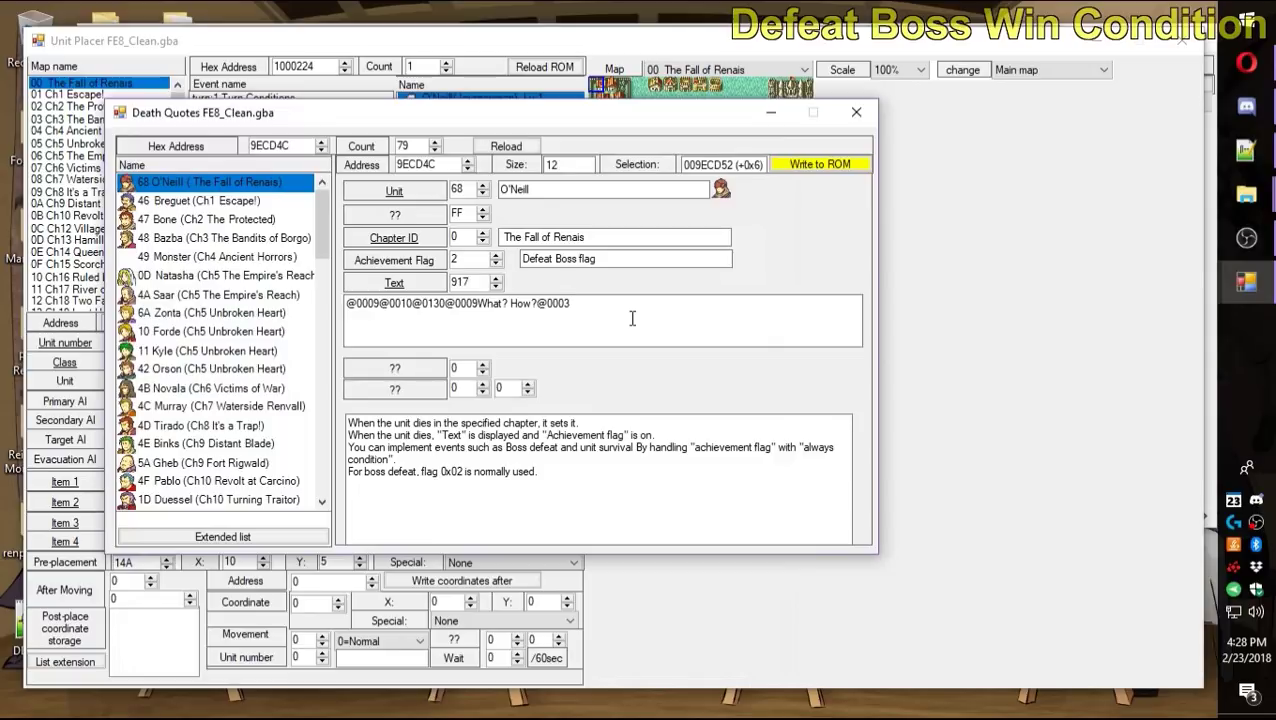
Read the note on the boss defeat flag, write O'Neill's death quote to the ROM and close the death quotes.
left_click(501, 490)
key("ctrl+a")
left_click(604, 507)
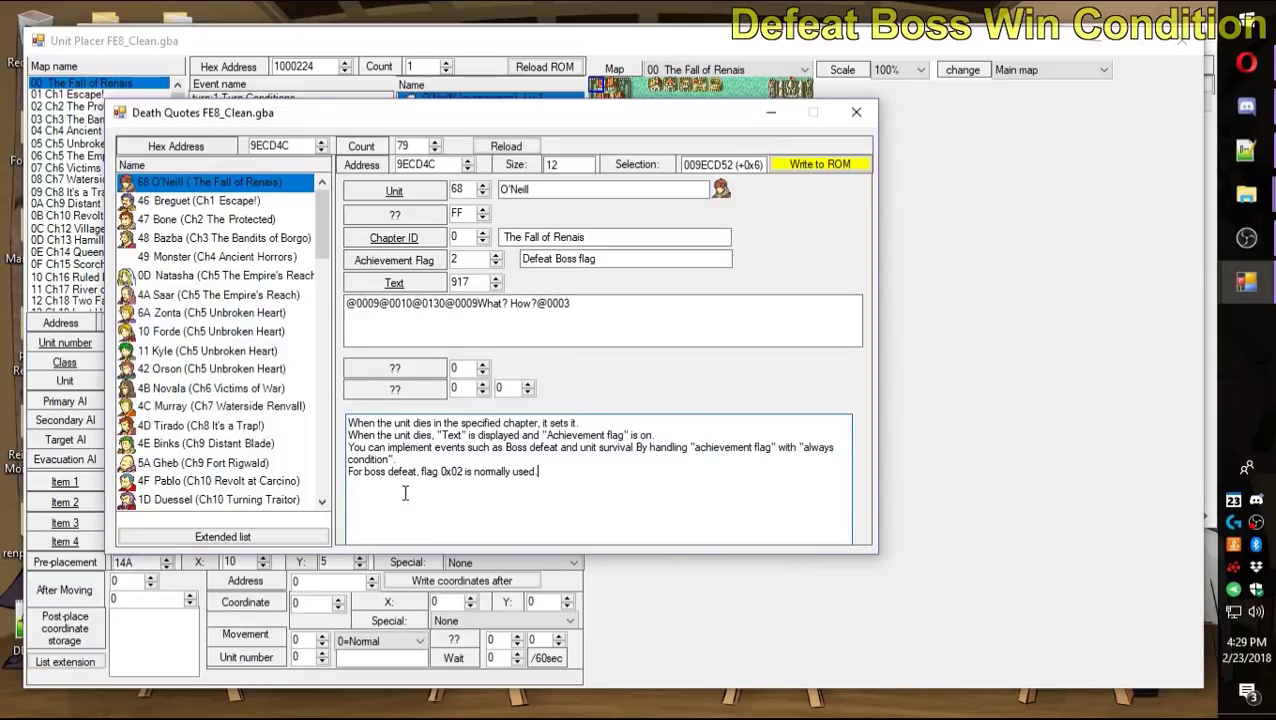
left_click_drag(441, 472, 609, 474)
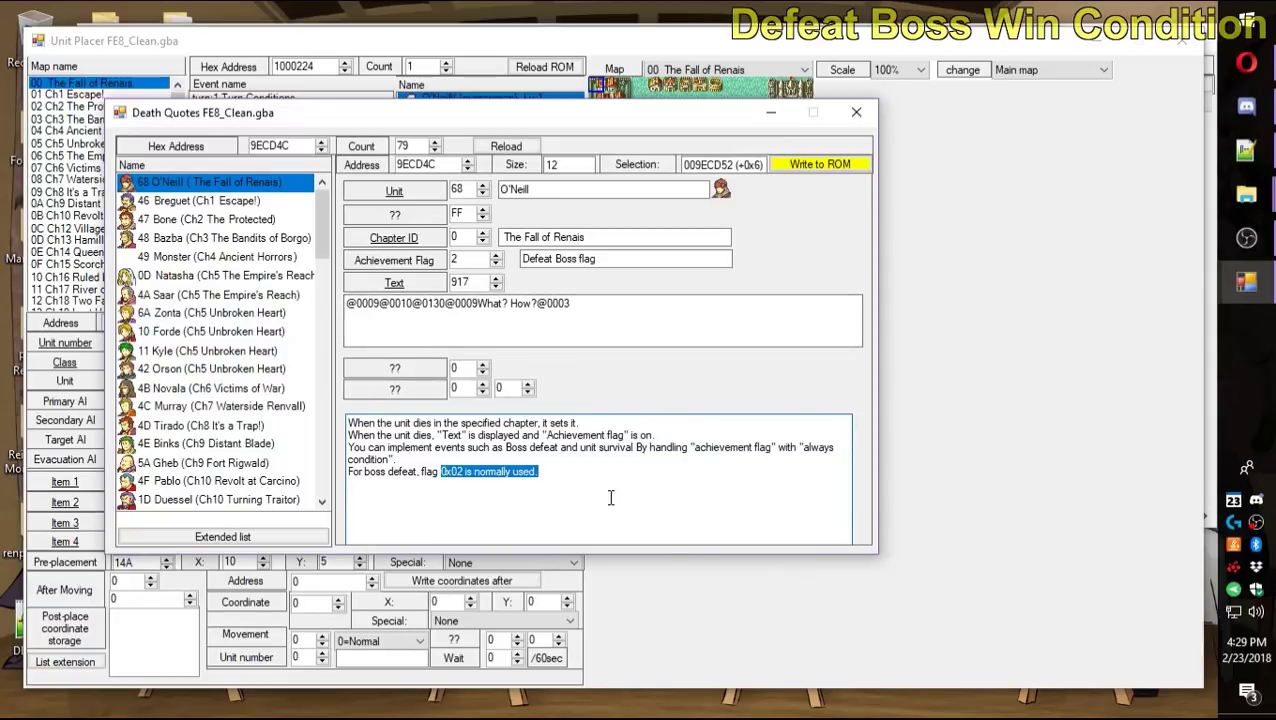
double_click(608, 500)
left_click(586, 515)
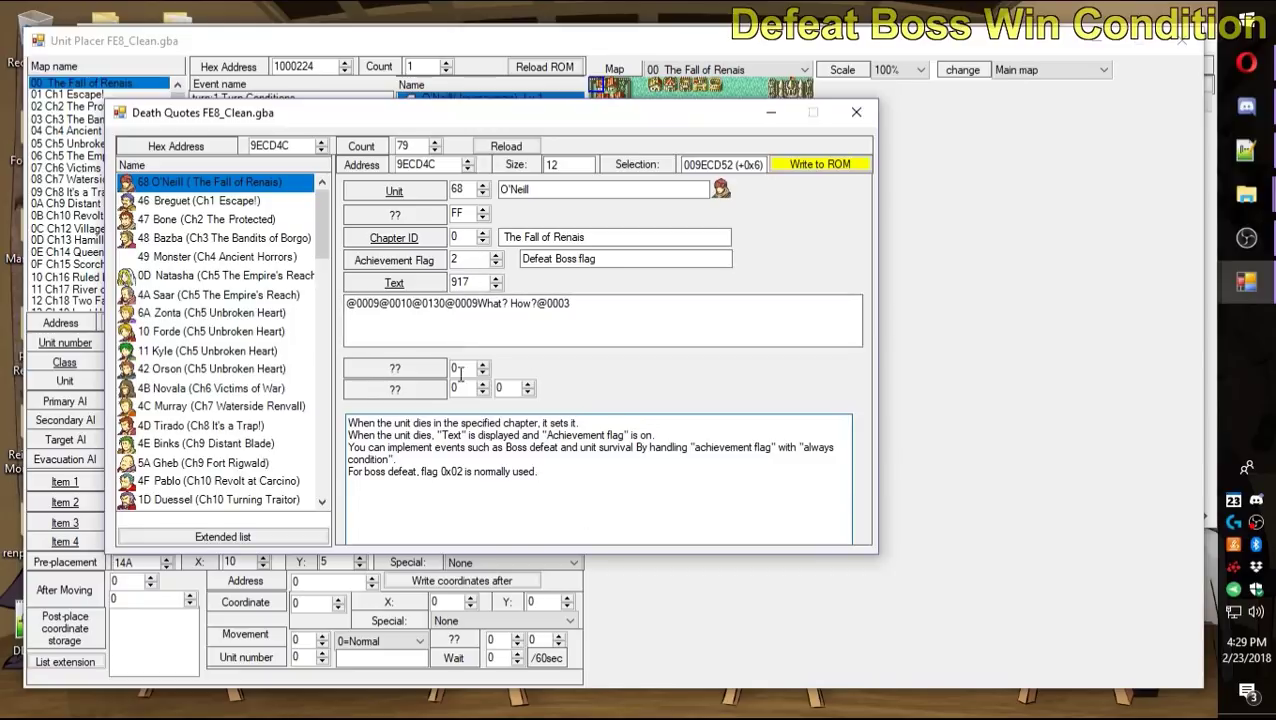
left_click(840, 162)
left_click(860, 114)
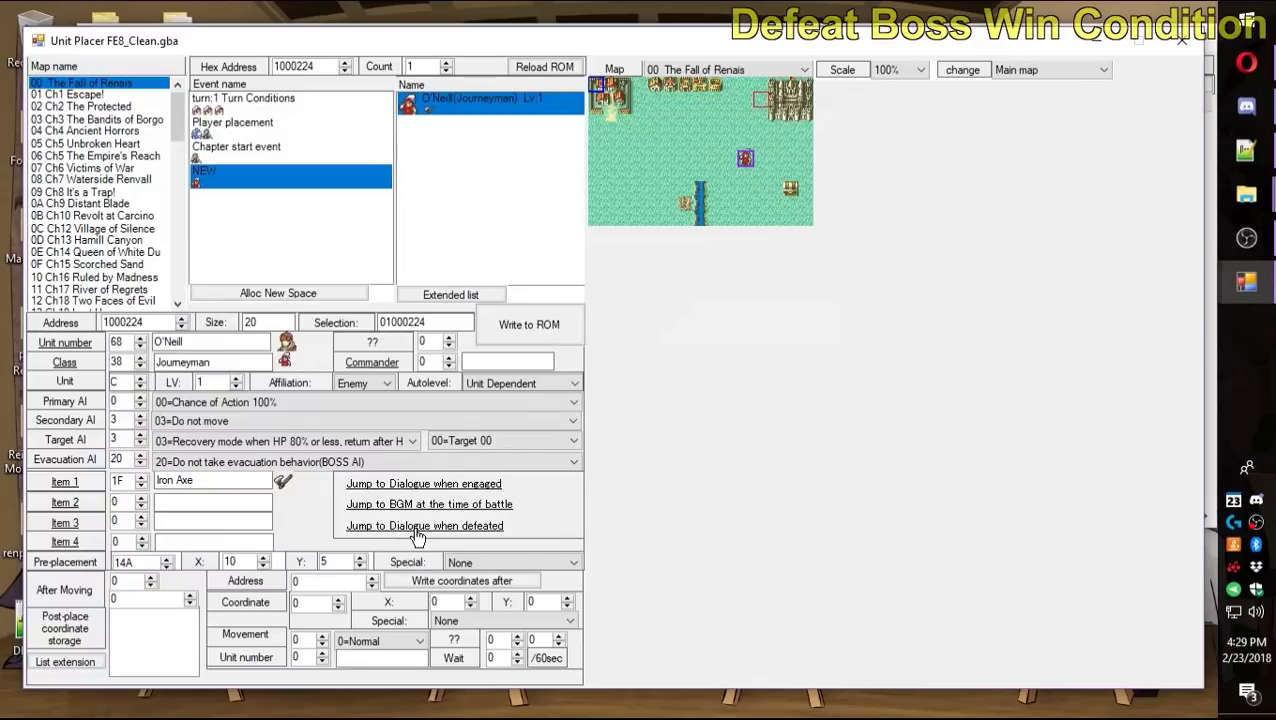
Open the Event Condition editor from Advanced Editors and show the Always Condition events of The Fall of Renais.
mouse_move(1243, 285)
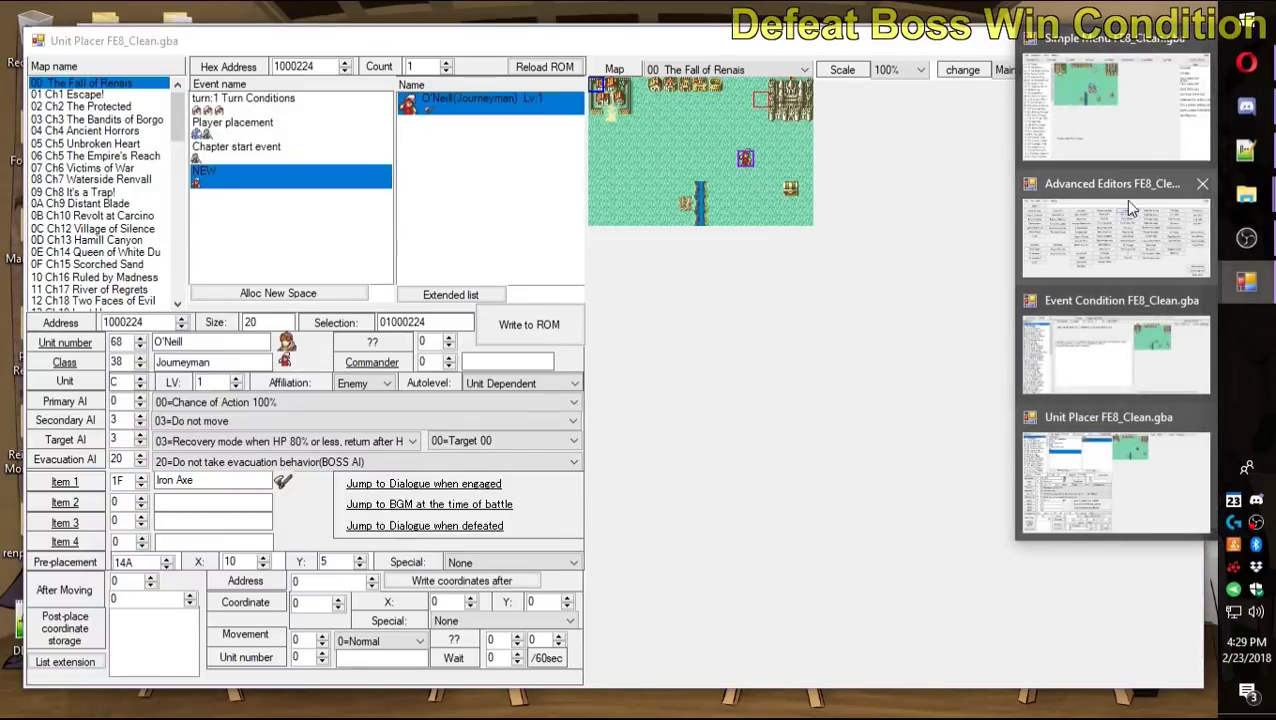
left_click(1060, 215)
left_click(1060, 215)
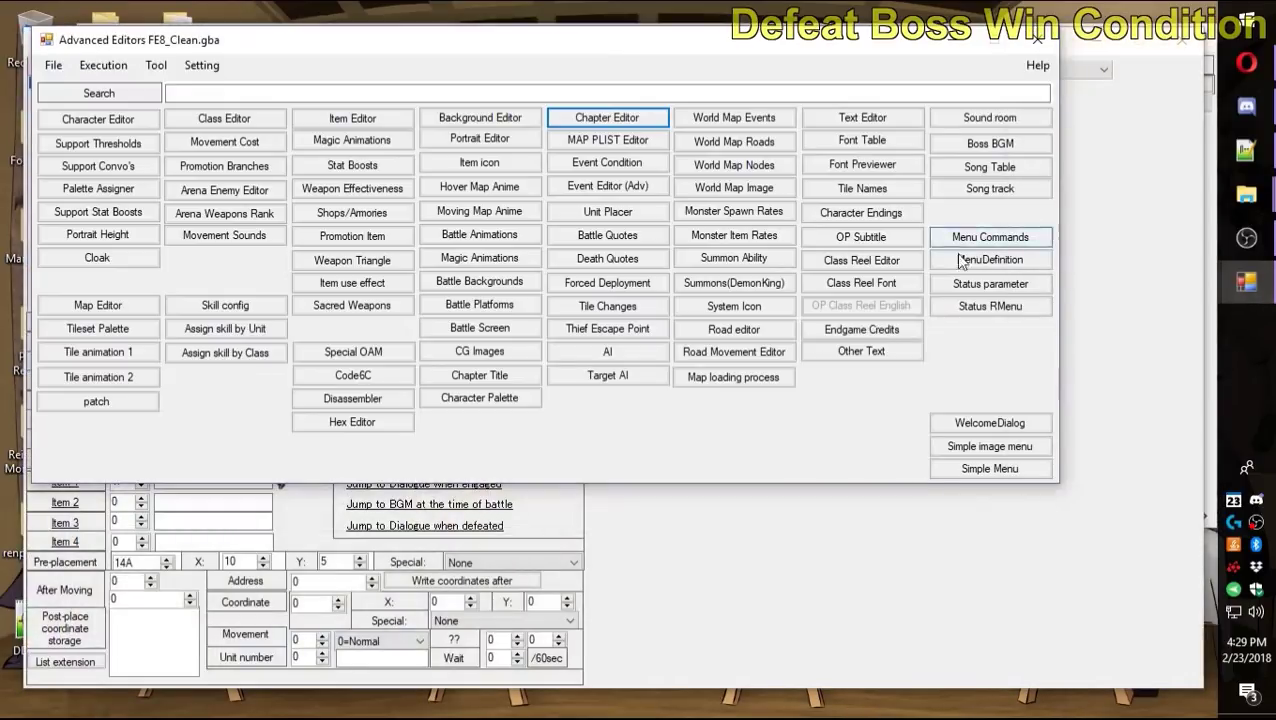
left_click_drag(673, 45, 775, 139)
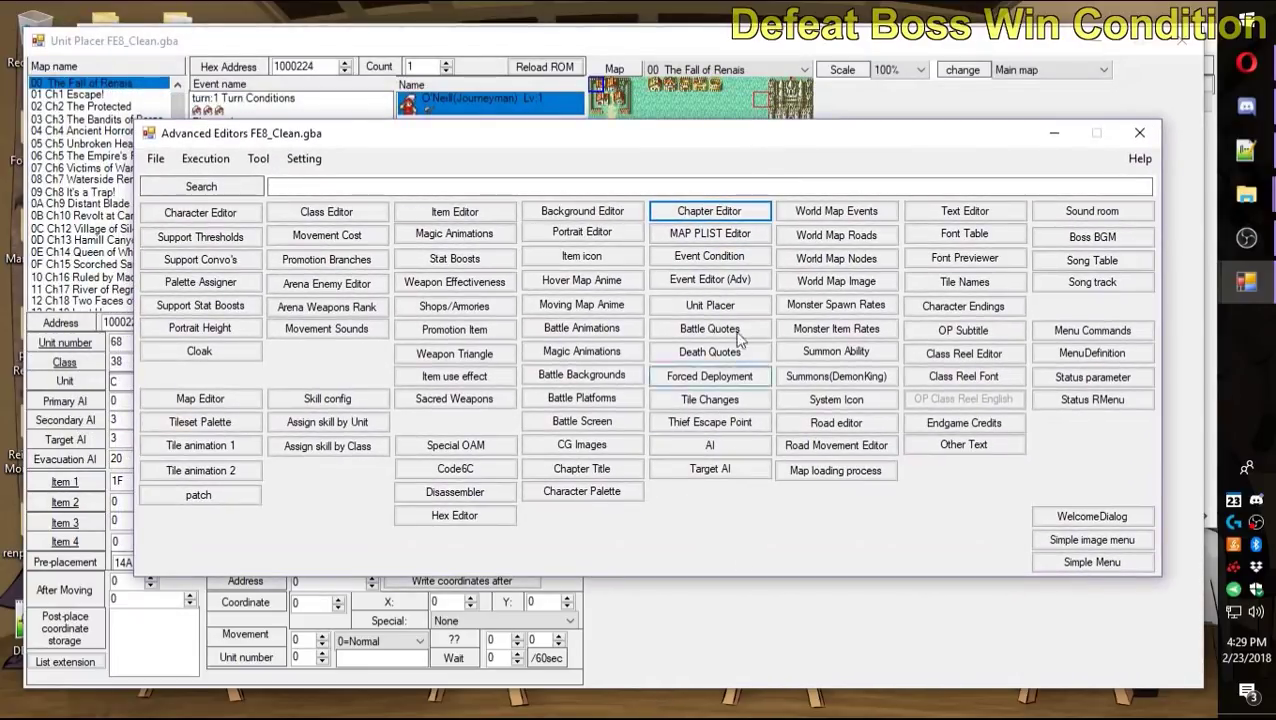
left_click(735, 257)
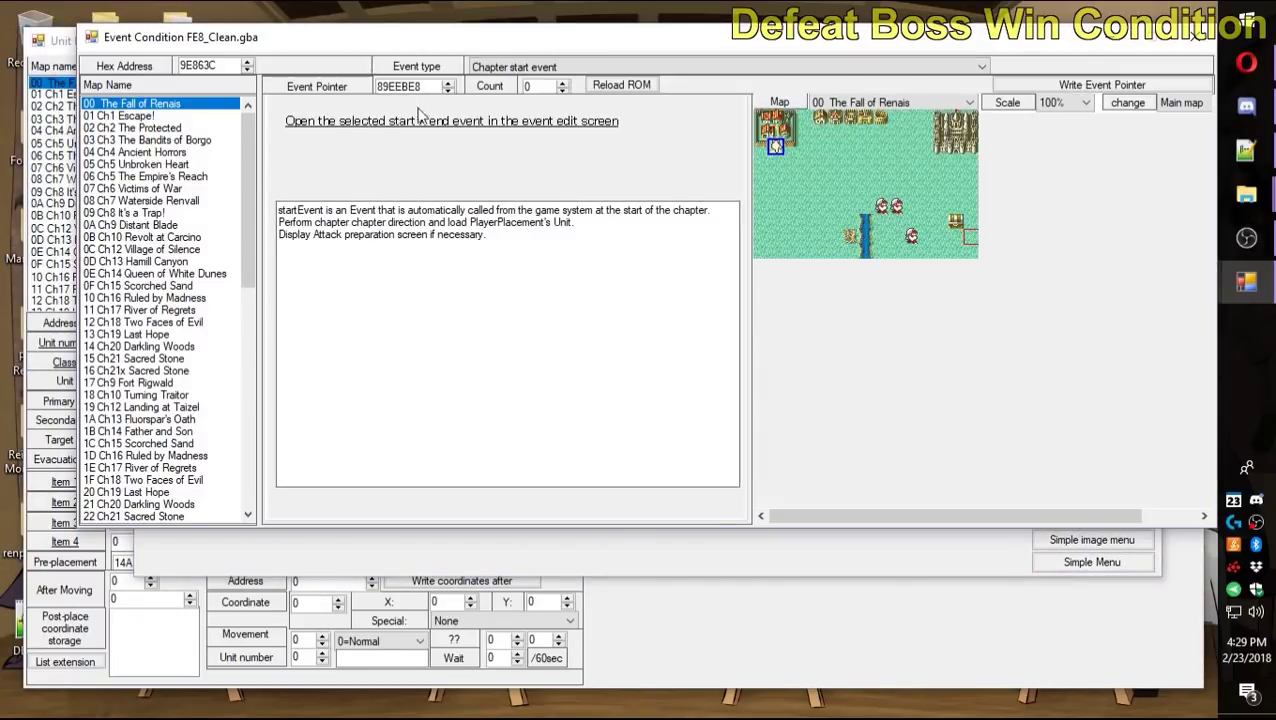
left_click(574, 68)
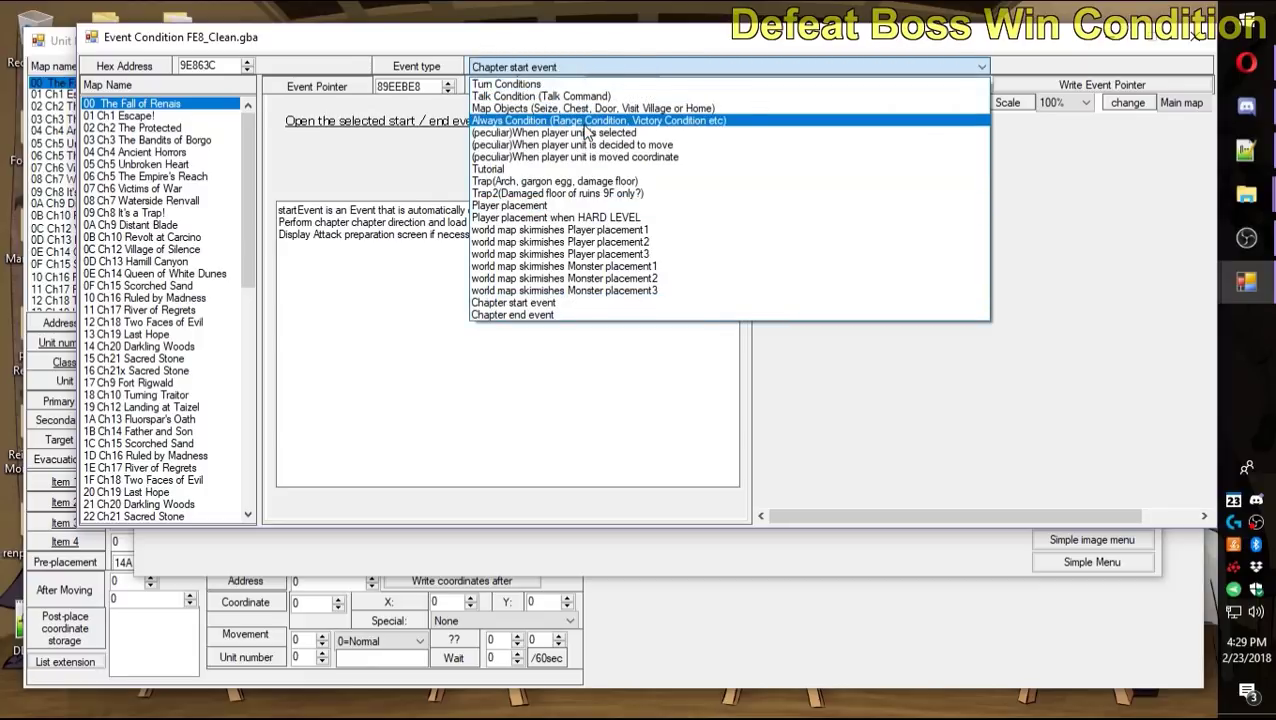
left_click(586, 122)
left_click(560, 68)
left_click(560, 68)
Look through the available condition types and examine the flags of the first two Always Condition events.
left_click(545, 156)
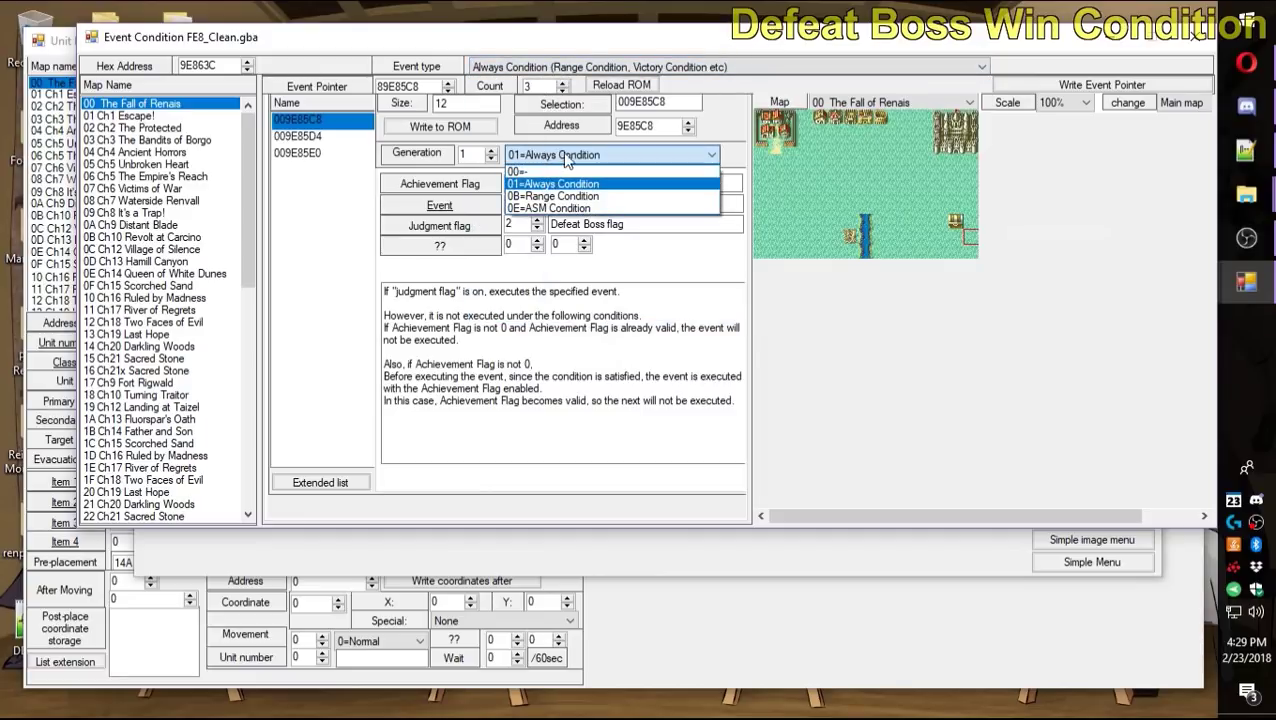
left_click(333, 297)
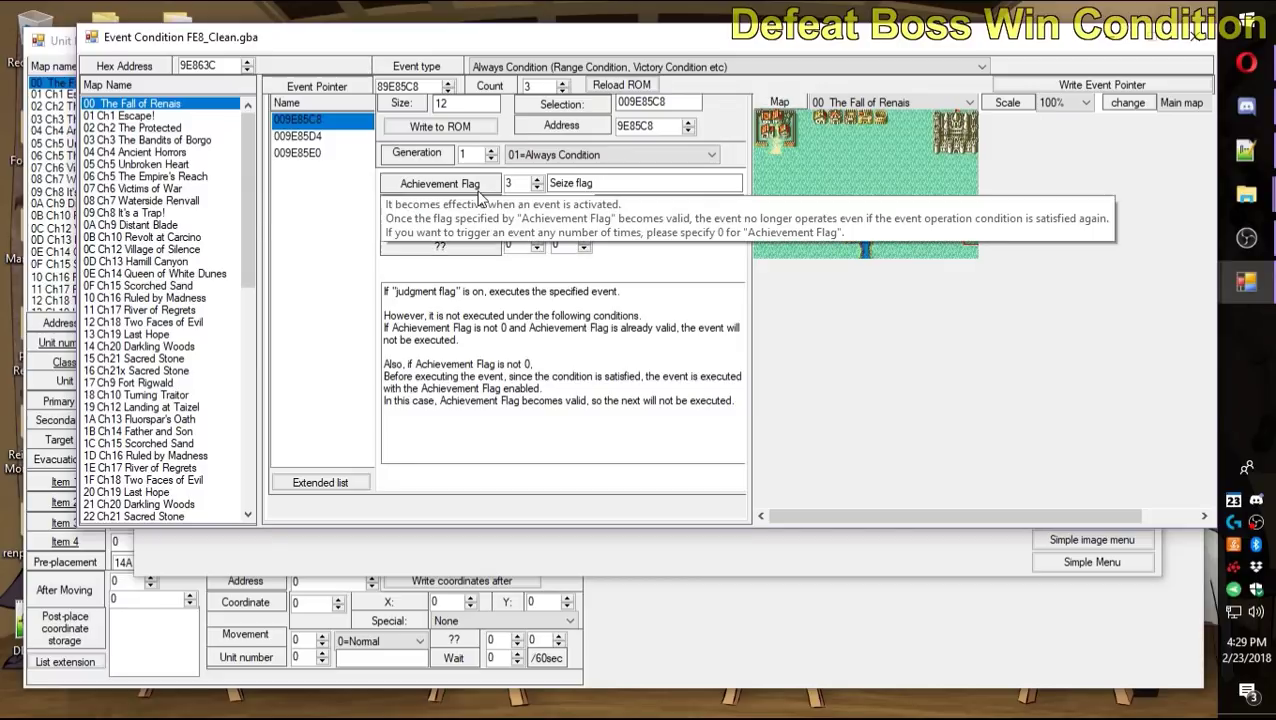
left_click(303, 138)
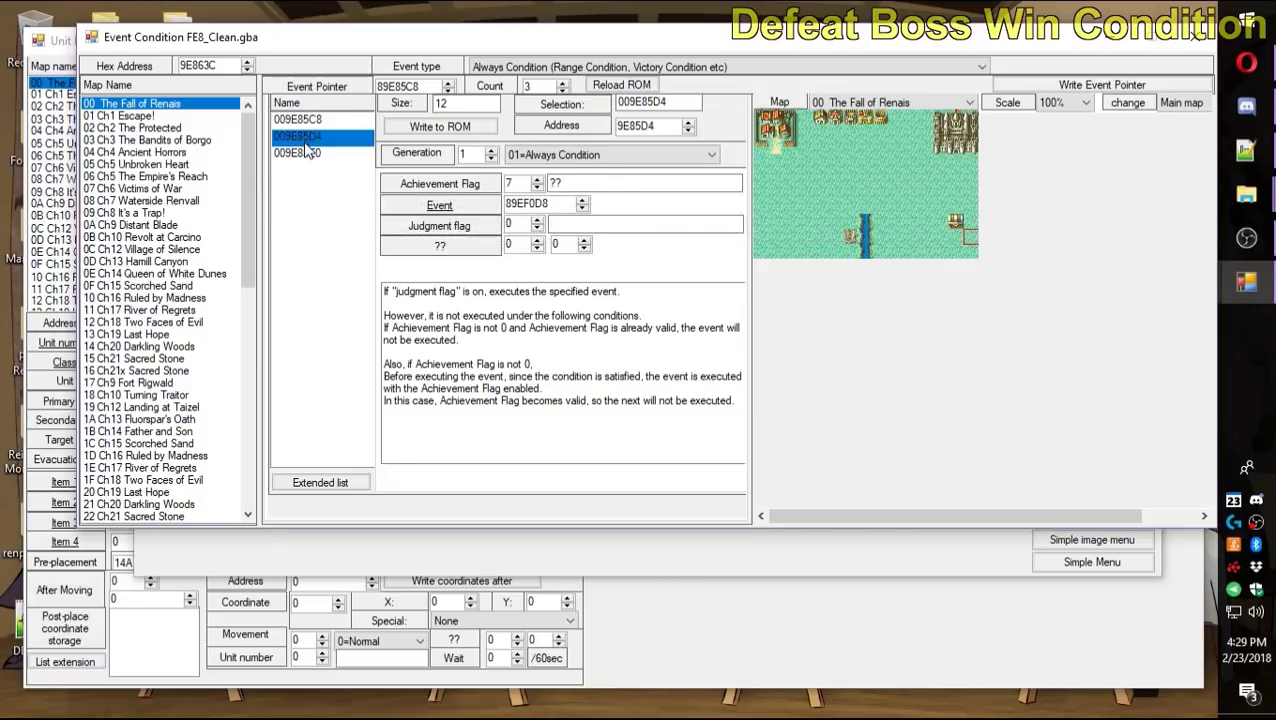
Examine the third and first Always Condition events, then view the first one's linked chapter end event and close it.
left_click(308, 153)
left_click(340, 120)
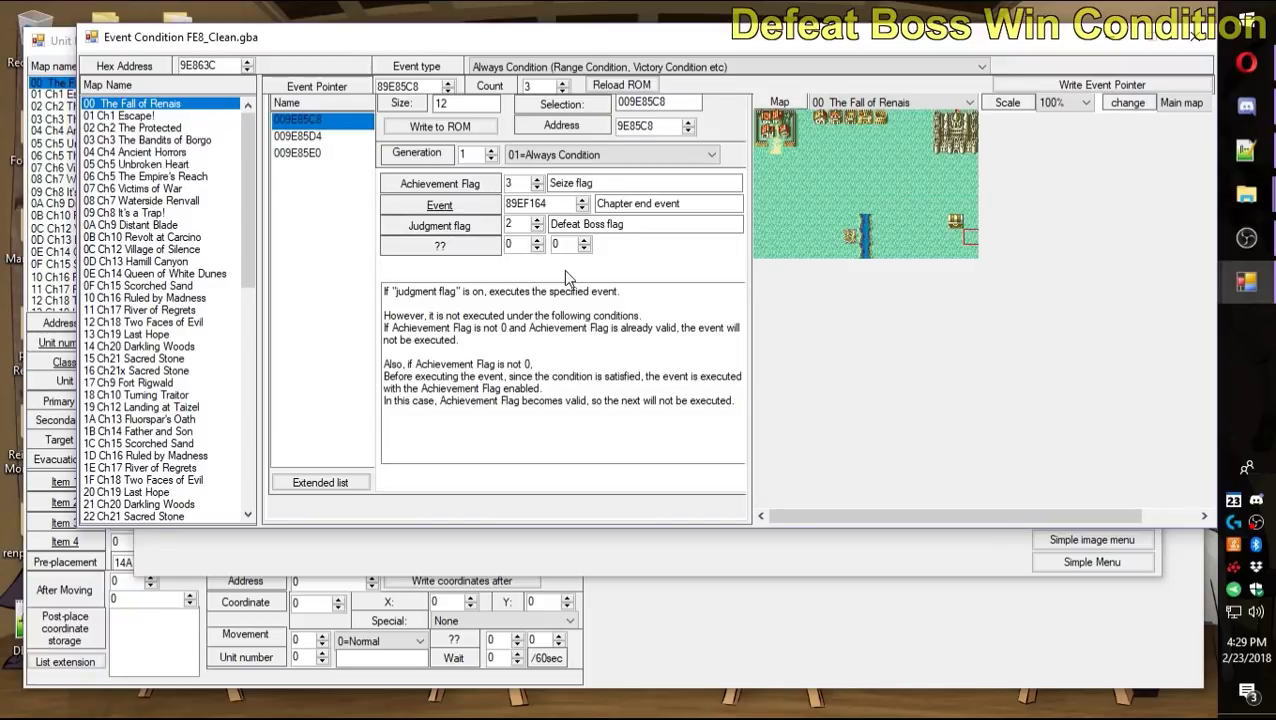
left_click(516, 225)
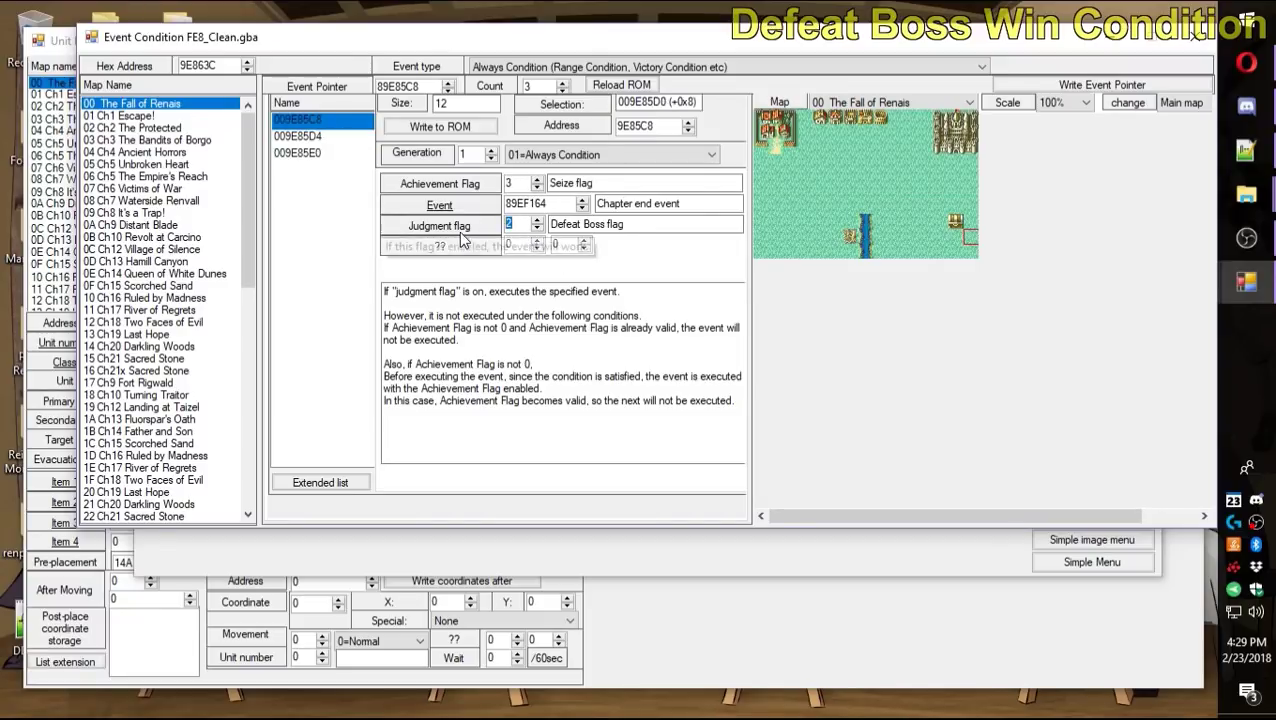
mouse_move(402, 188)
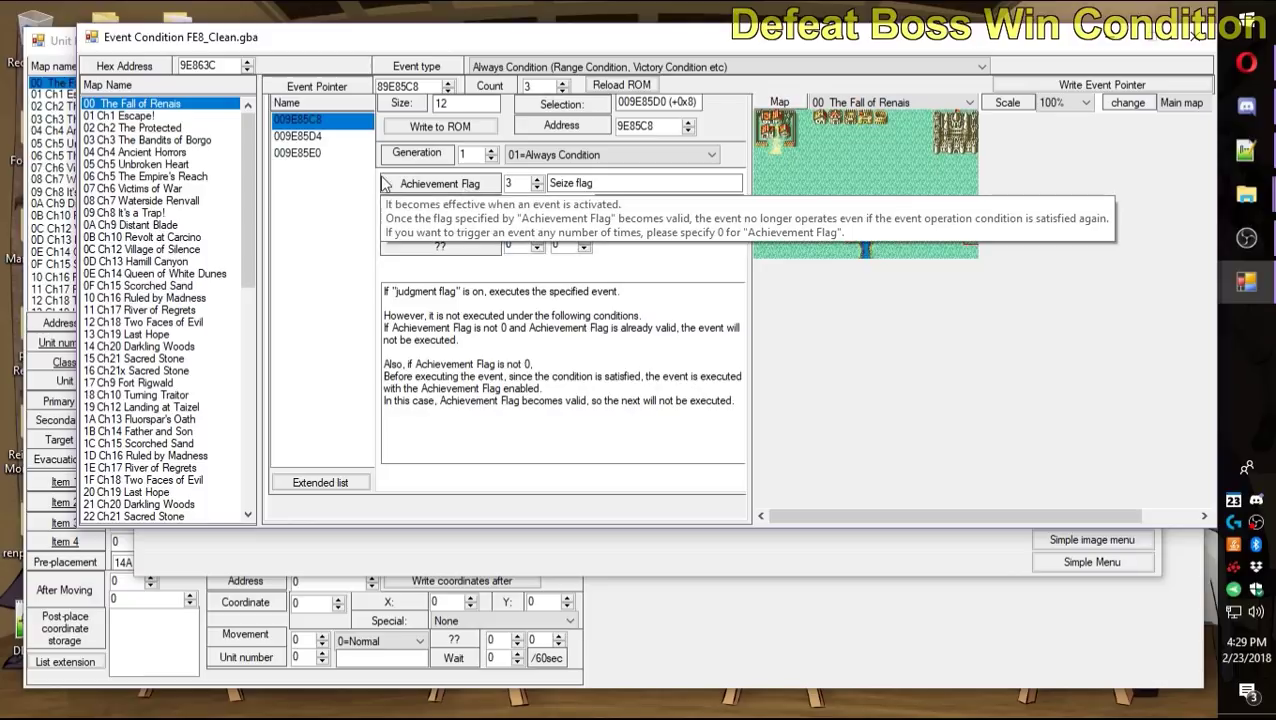
left_click(453, 206)
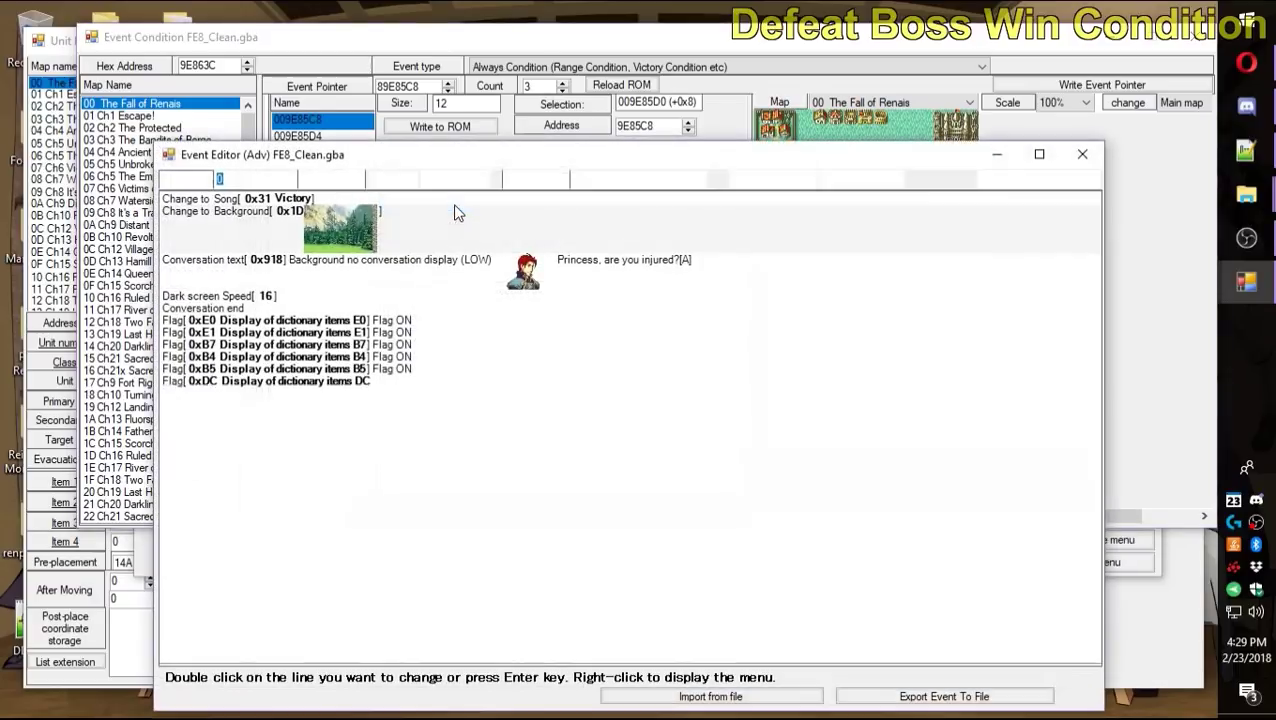
left_click(1081, 154)
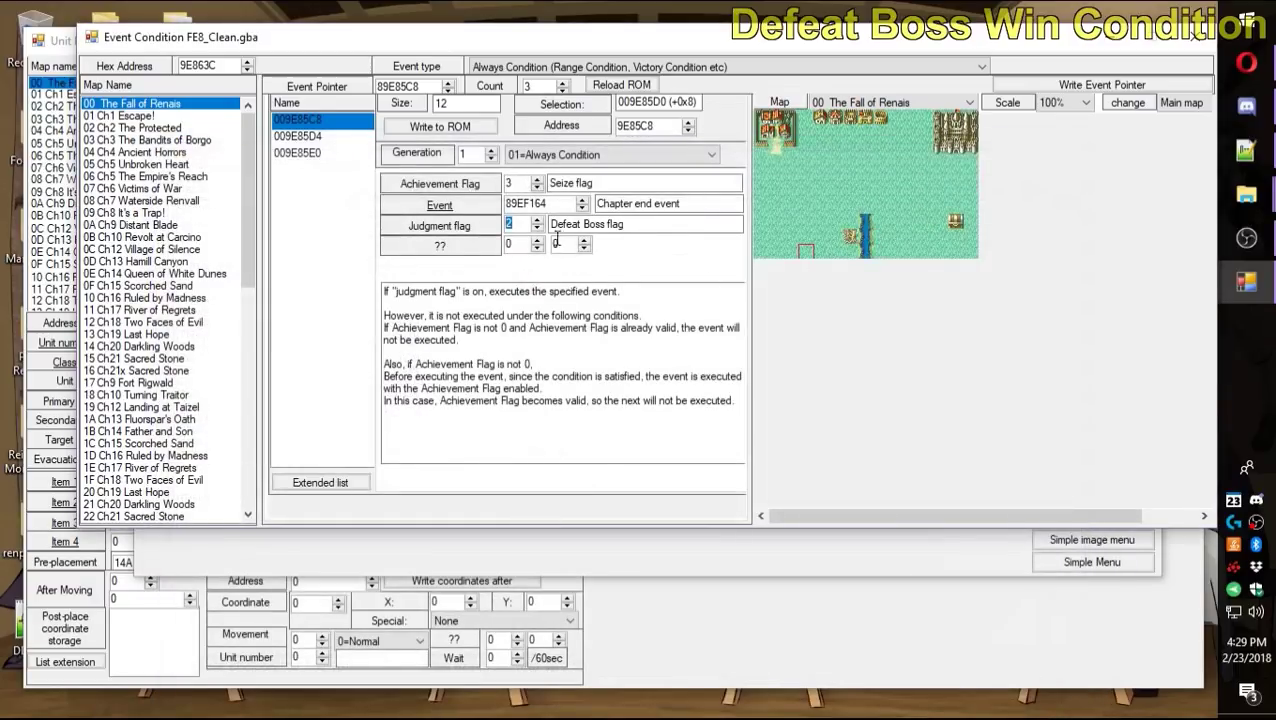
Examine the judgment flag, event pointer and achievement flag of the first Always Condition event, re-entering 3 as the achievement flag.
left_click(520, 225)
double_click(520, 224)
left_click(475, 215)
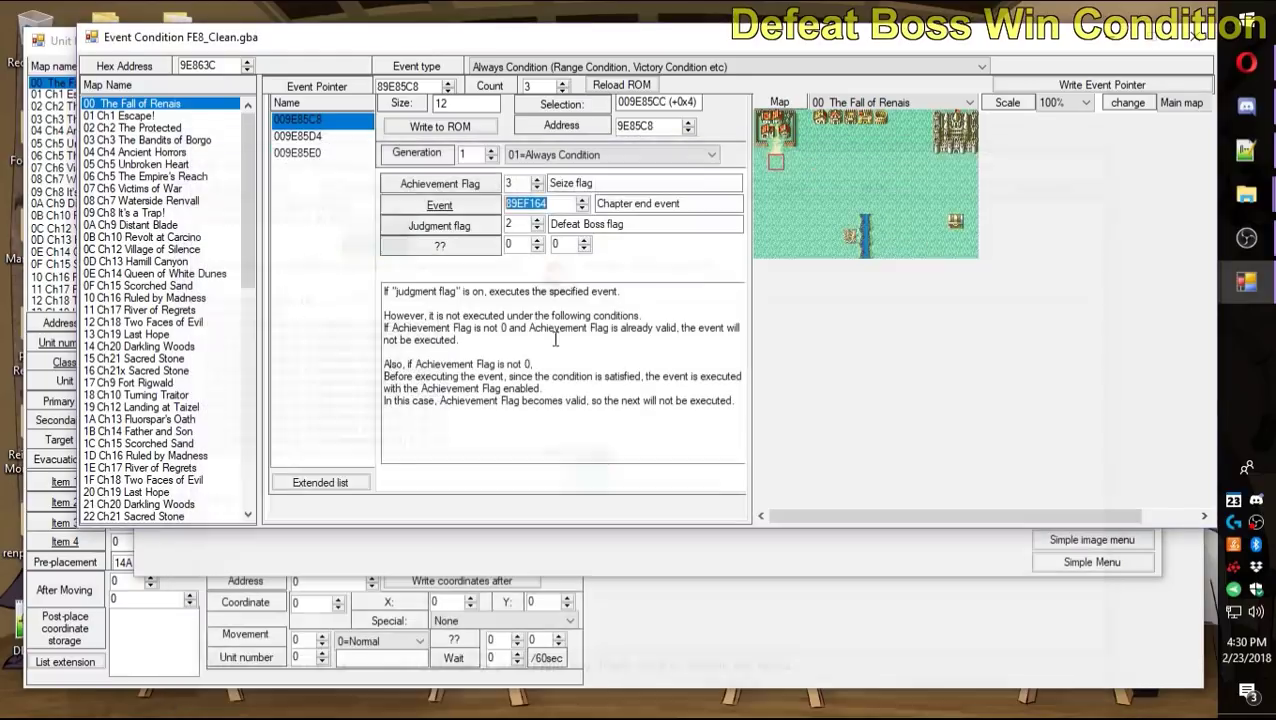
left_click(508, 183)
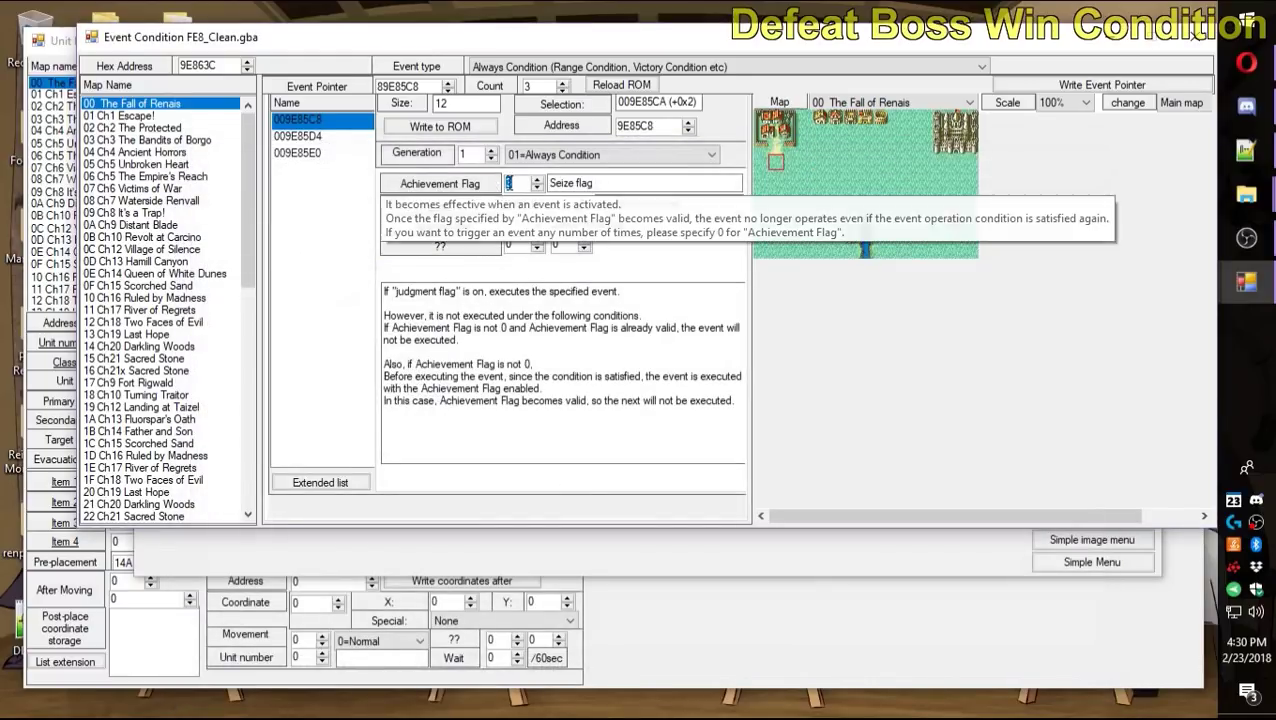
type("3")
mouse_move(470, 190)
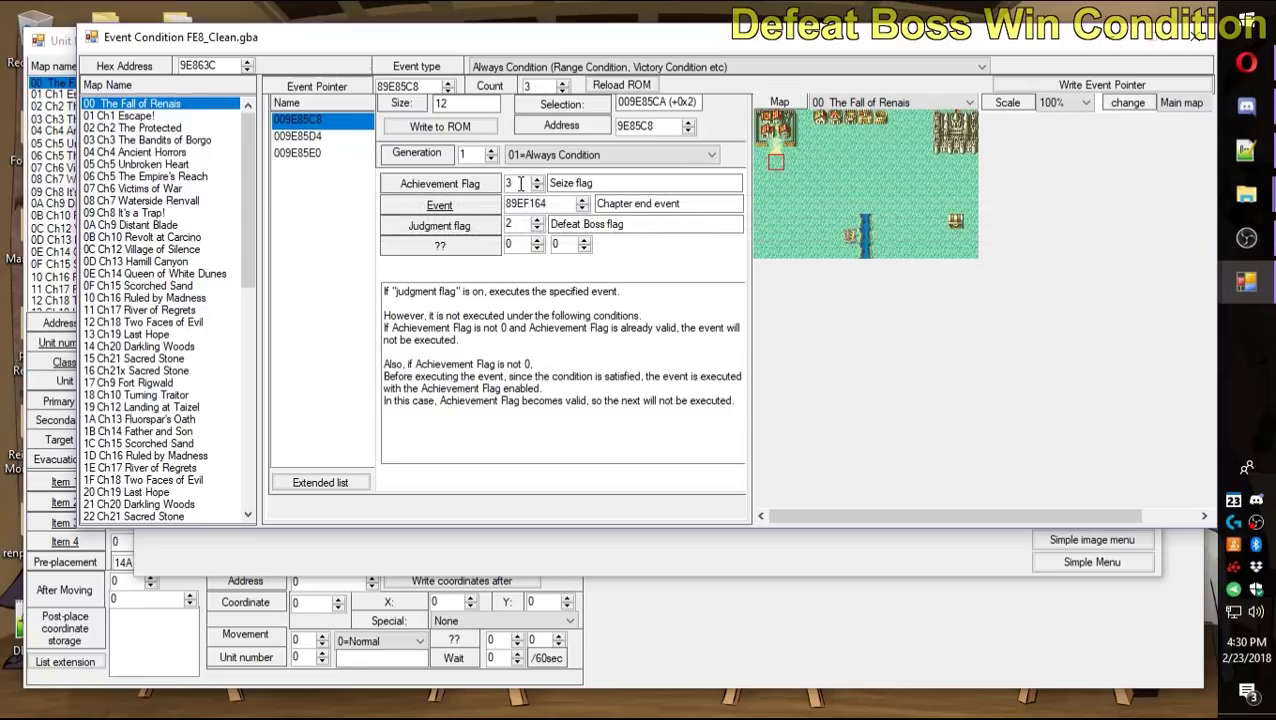
double_click(520, 182)
left_click(522, 182)
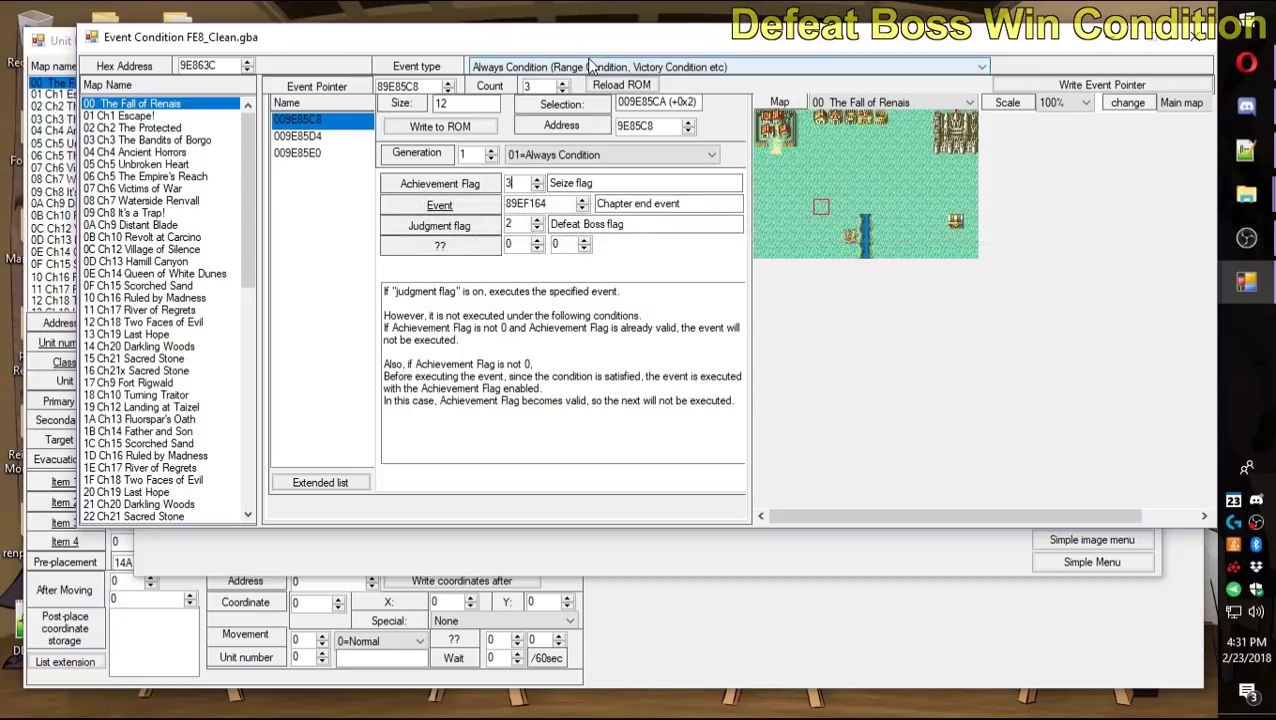
Review how the seize flag, chapter end event and defeat boss flag are linked in the first Always Condition event.
key("Tab")
key("Tab")
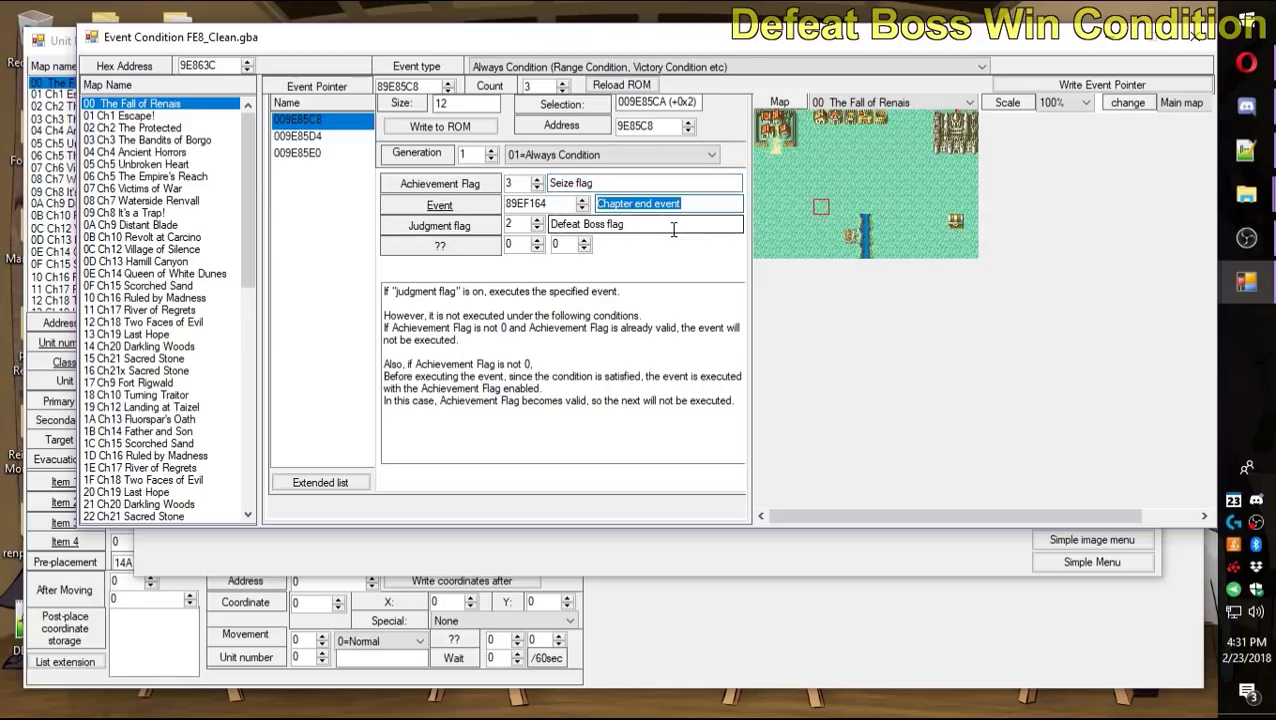
key("Tab")
left_click(654, 228)
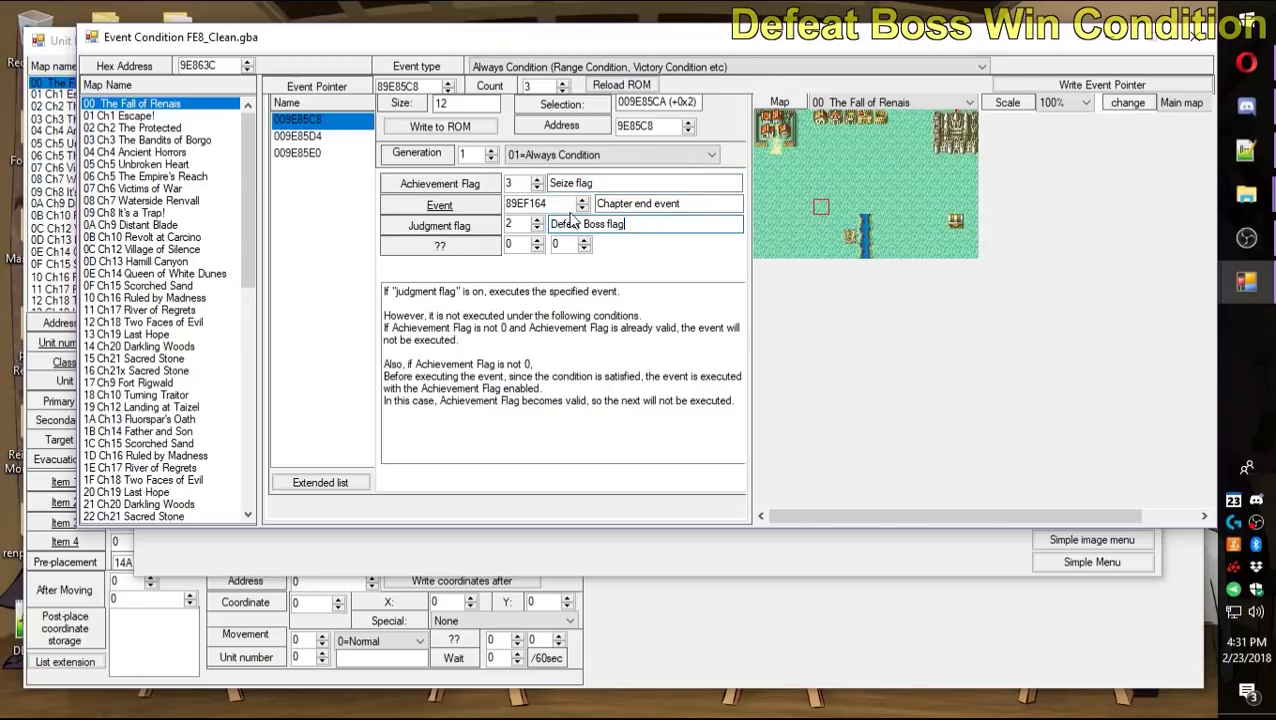
left_click(553, 207)
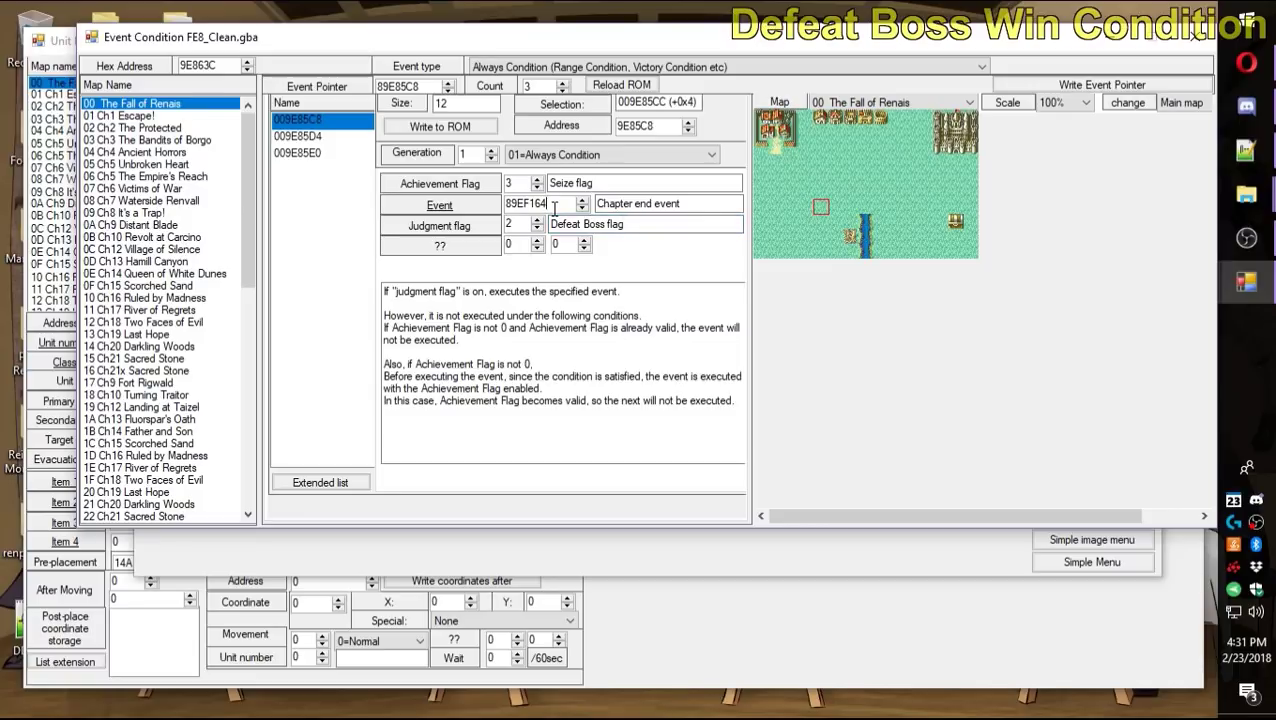
left_click(518, 222)
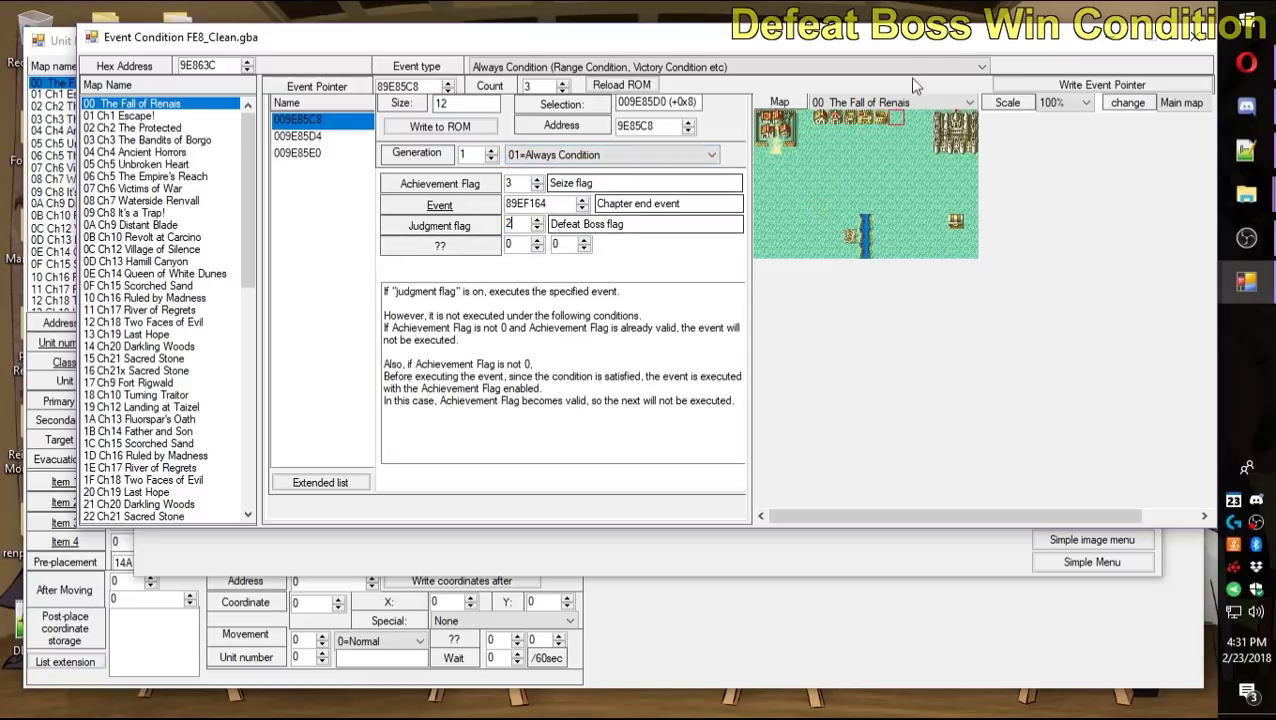
Put the Event Condition window away, test the ROM in VisualBoyAdvance, look over the Prologue map for enemies and leave the emulator.
left_click_drag(640, 37, 543, 81)
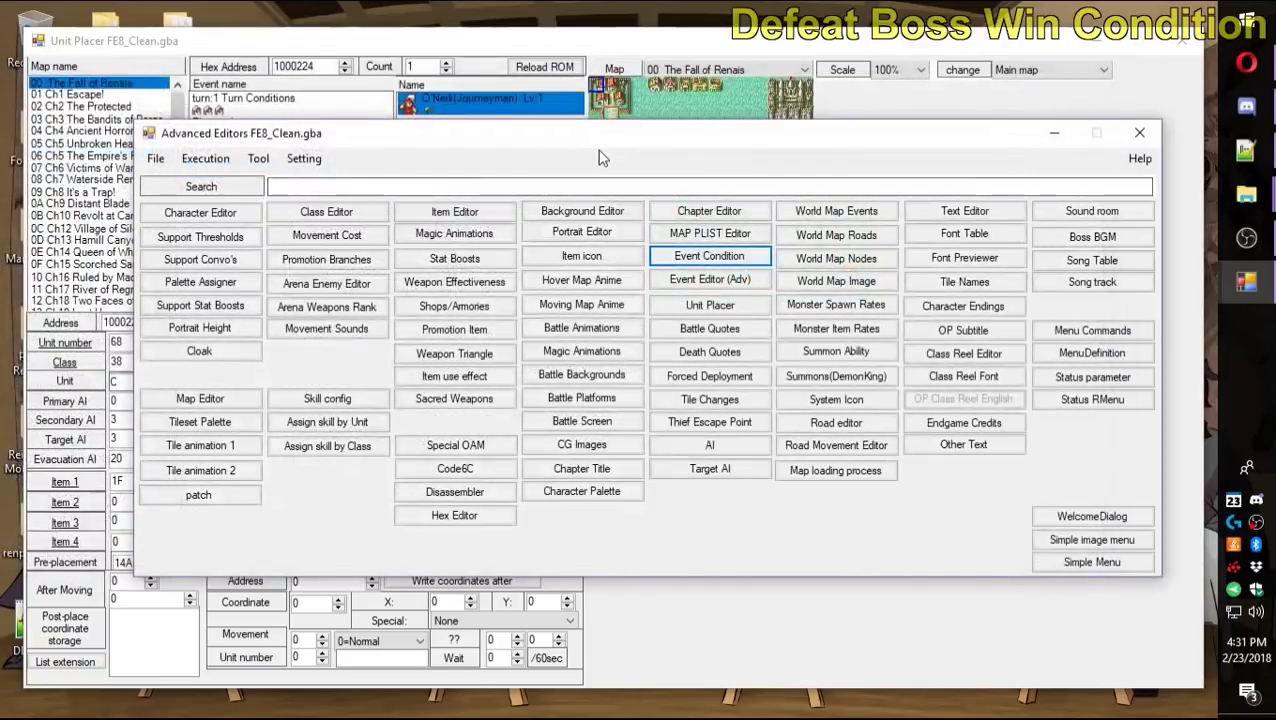
key("F5")
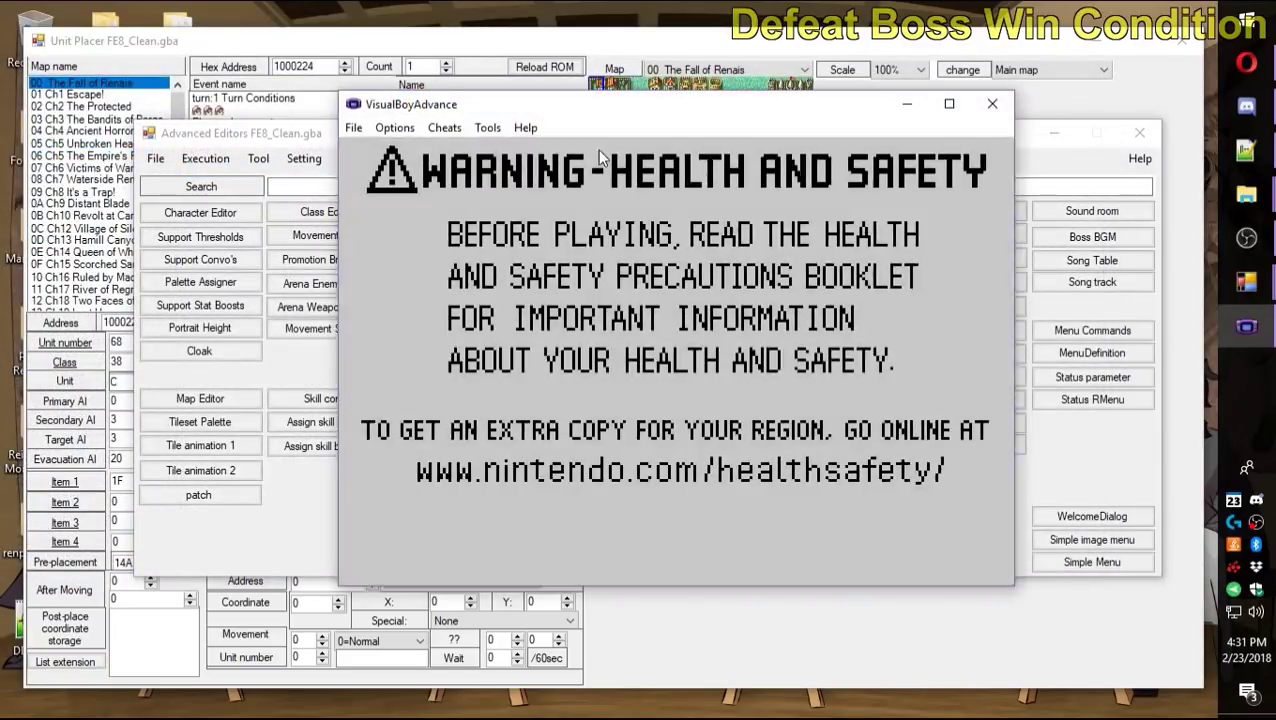
key("Return")
key("Return")
key("z")
key("z")
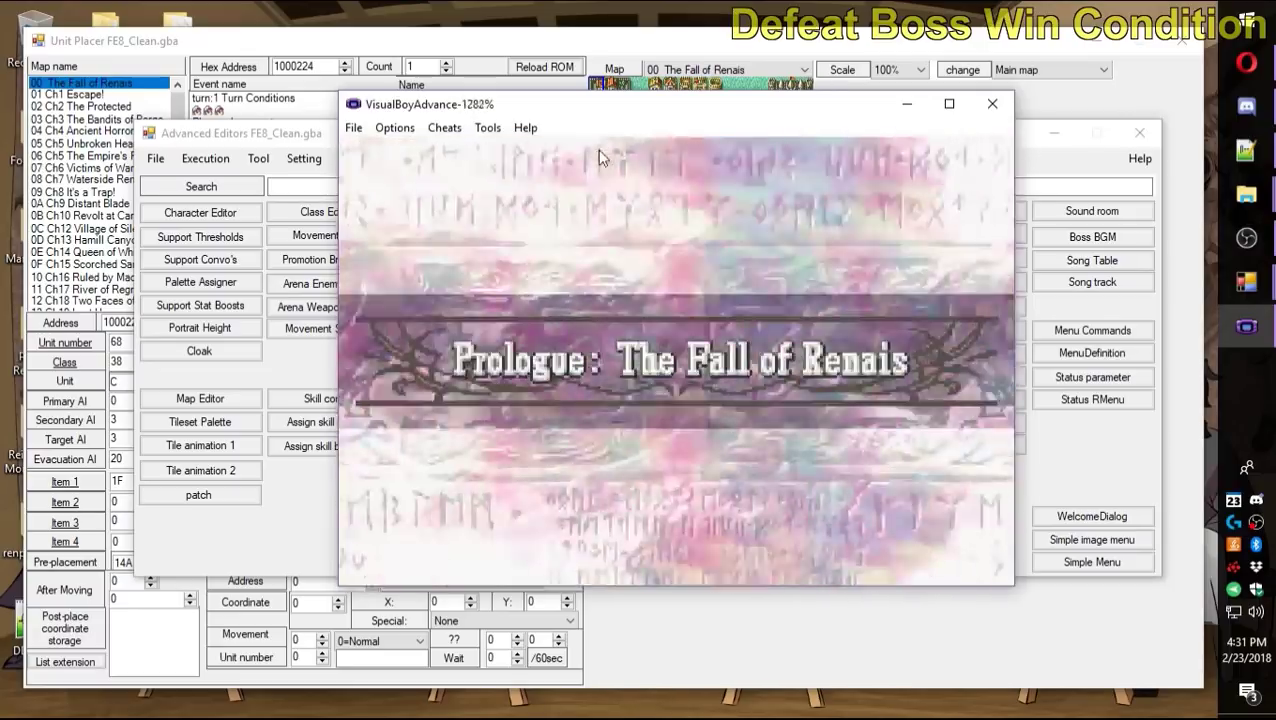
key("Right")
key("Right")
key("Right")
key("Right")
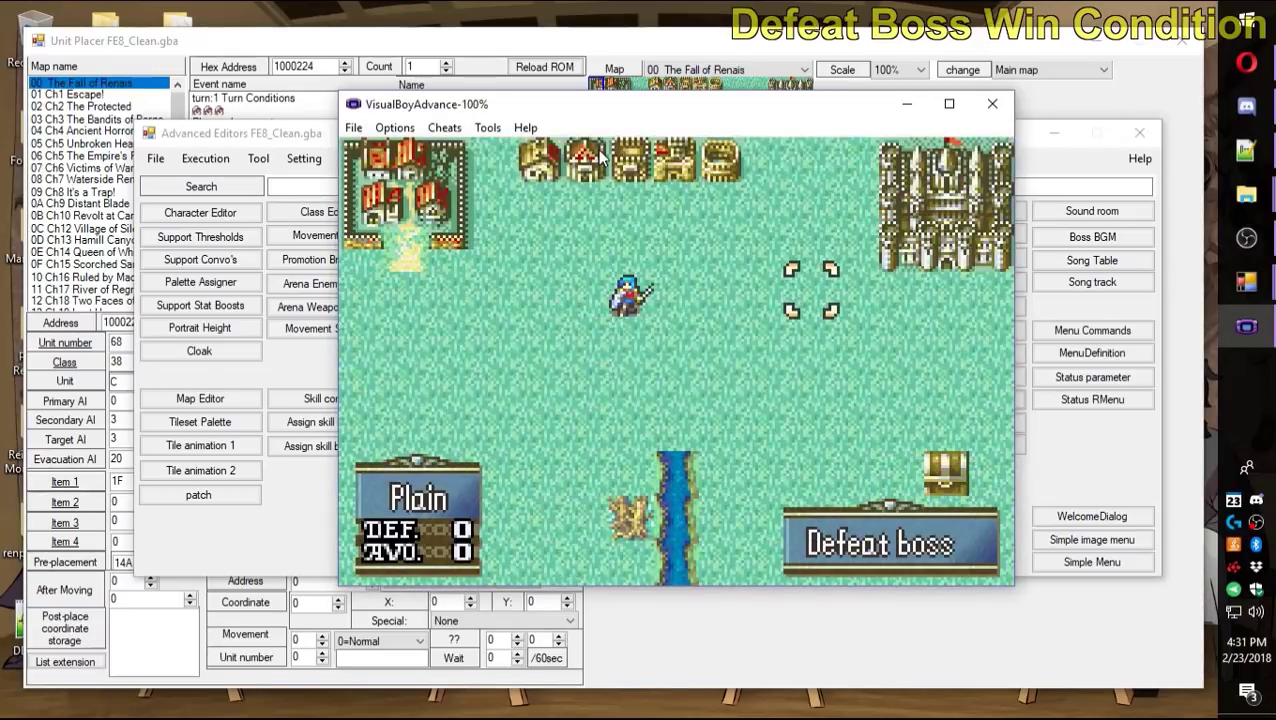
left_click(1042, 130)
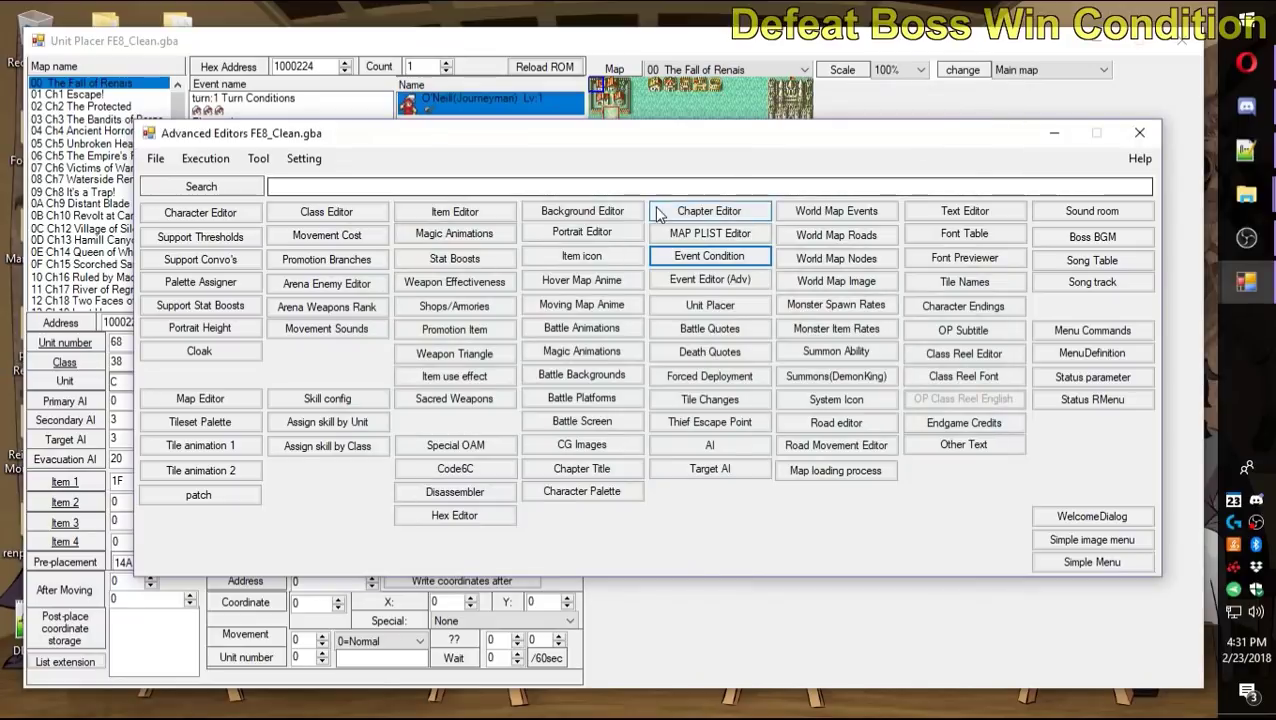
Switch to the Unit Placer, copy the address of O'Neill's new unit group and put the window away again.
left_click(607, 38)
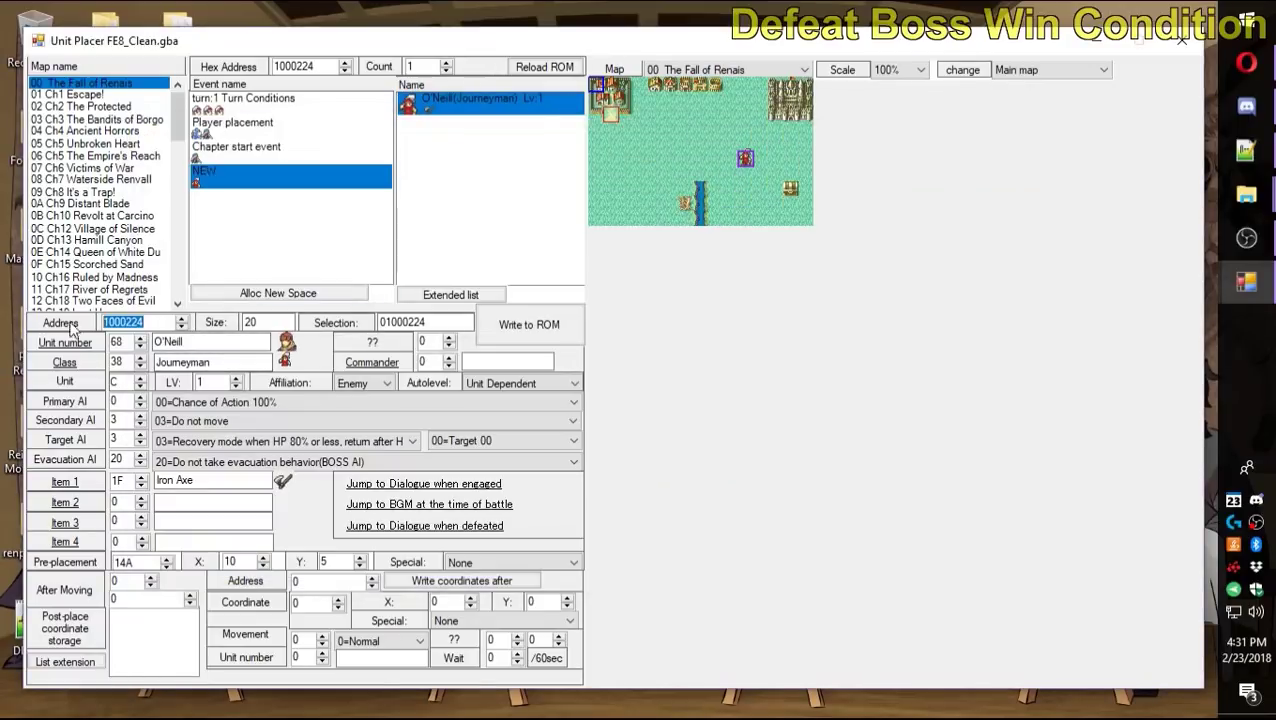
right_click(128, 320)
left_click(57, 376)
left_click(1096, 44)
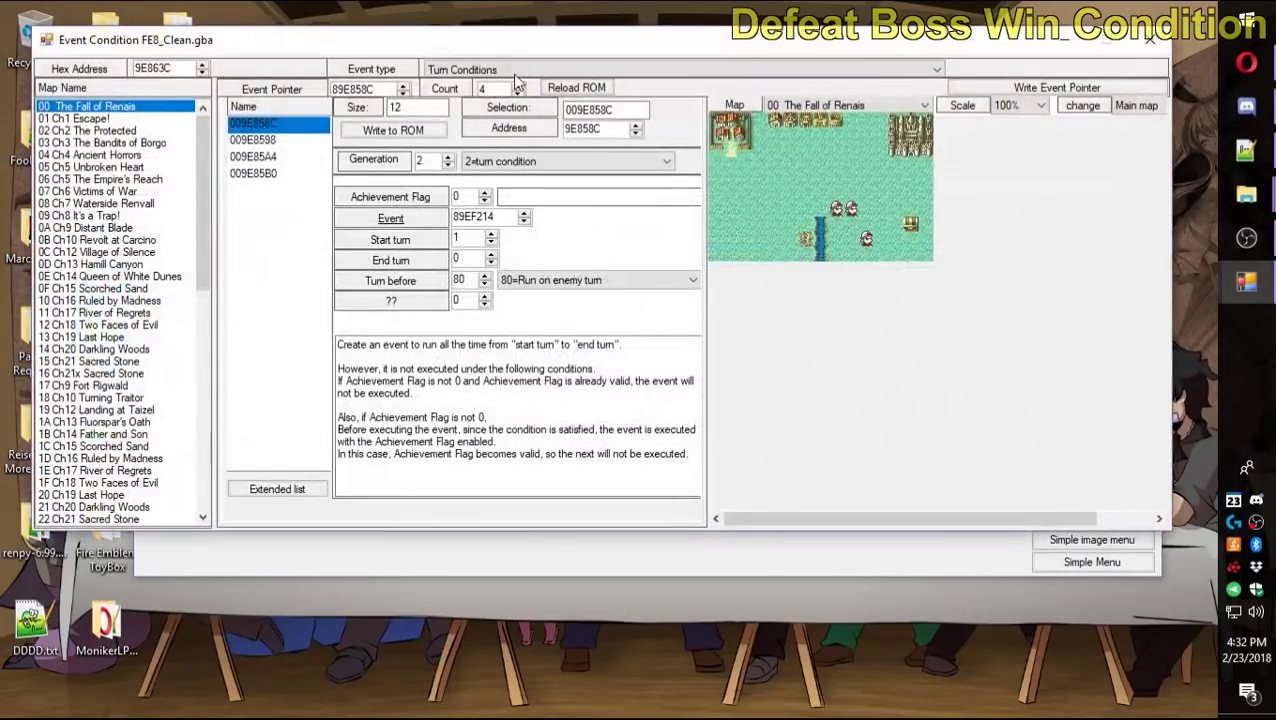
Show the chapter start event of The Fall of Renais in the Event Condition editor and open it for editing.
left_click(490, 69)
left_click(470, 306)
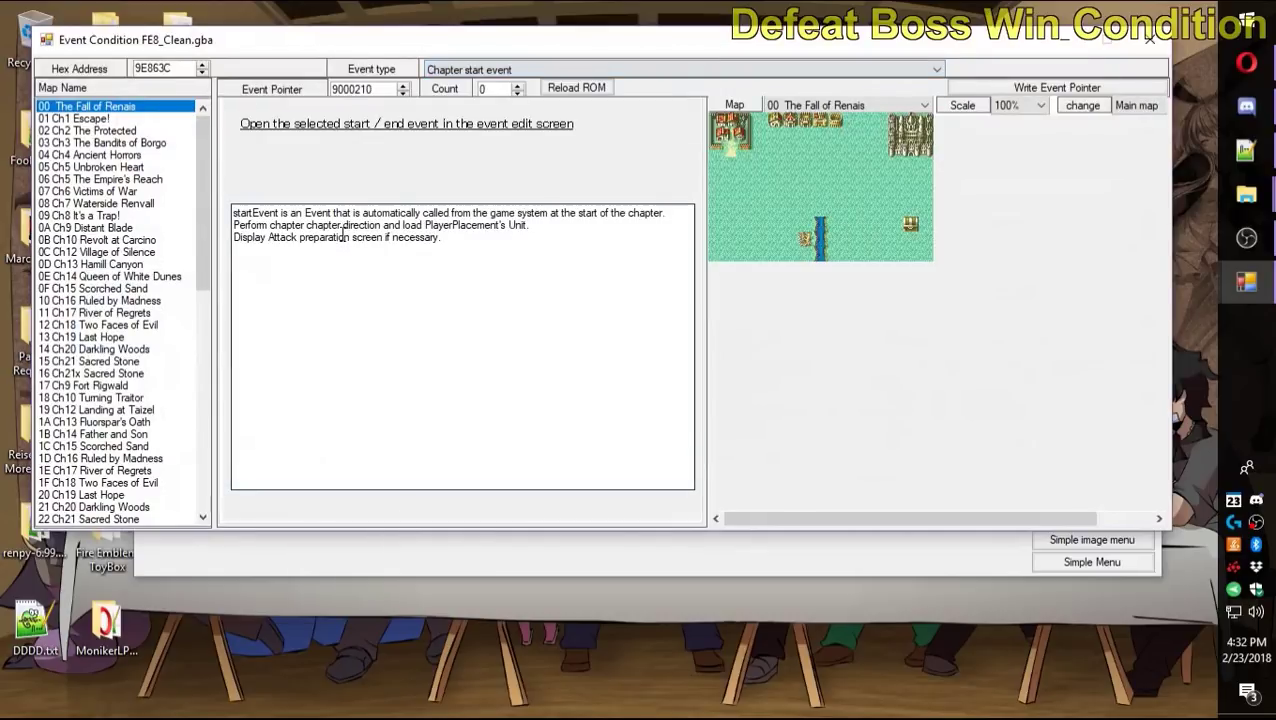
left_click(400, 124)
Add a second Load Units and Move command to the start event, set its units to 9000224 and write the event to ROM.
left_click(229, 126)
right_click(229, 126)
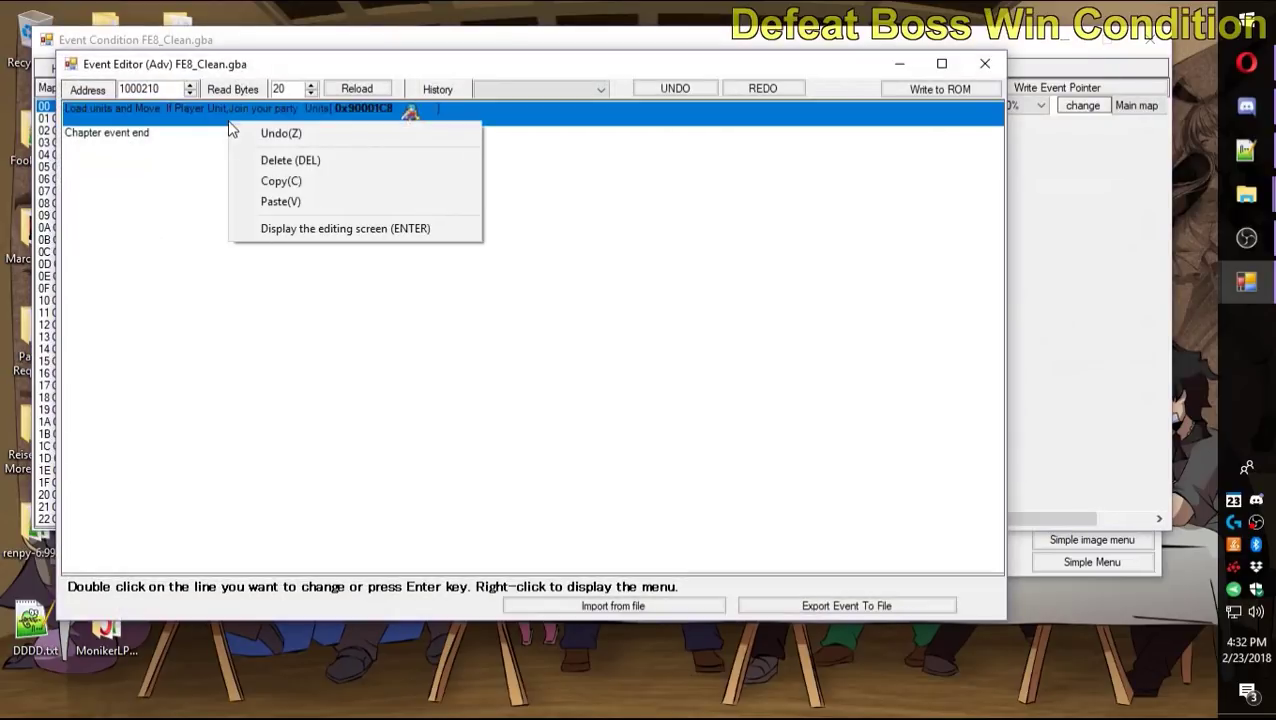
left_click(280, 201)
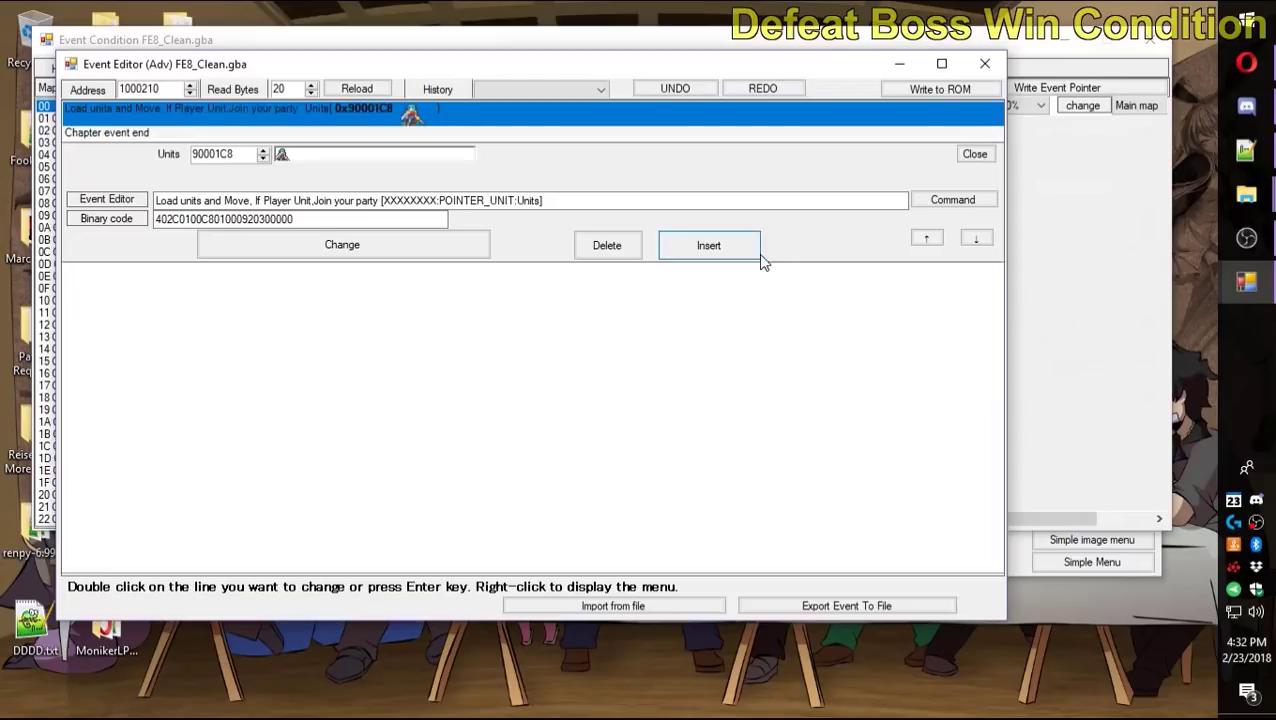
left_click(745, 242)
double_click(399, 136)
key("ctrl+v")
left_click(390, 268)
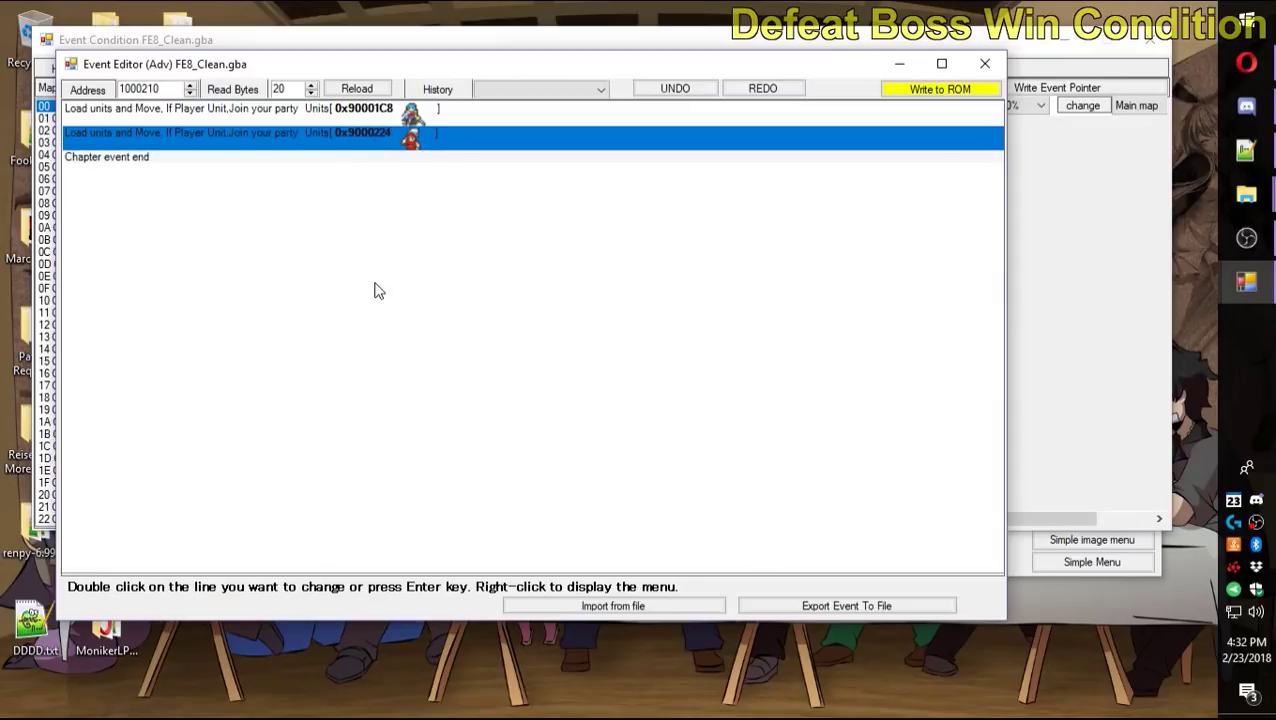
left_click(917, 92)
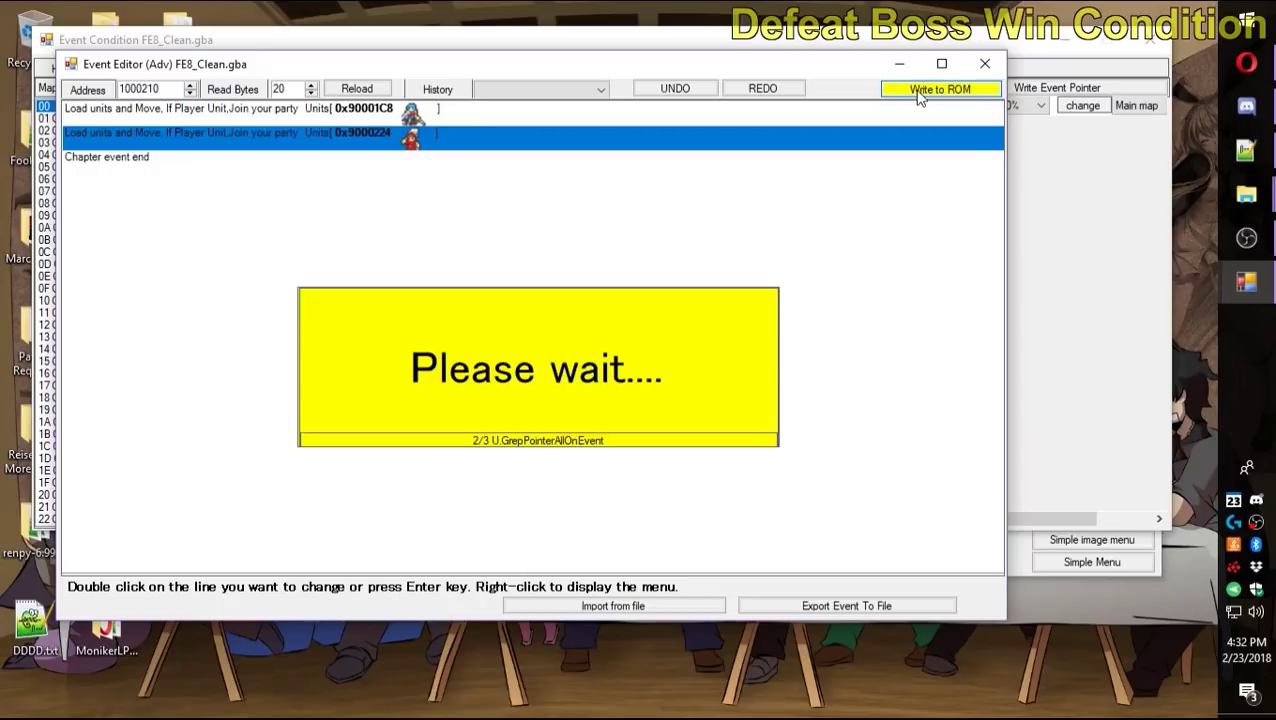
Test the ROM in VisualBoyAdvance, start the Prologue and view O'Neill's personal data.
key("F5")
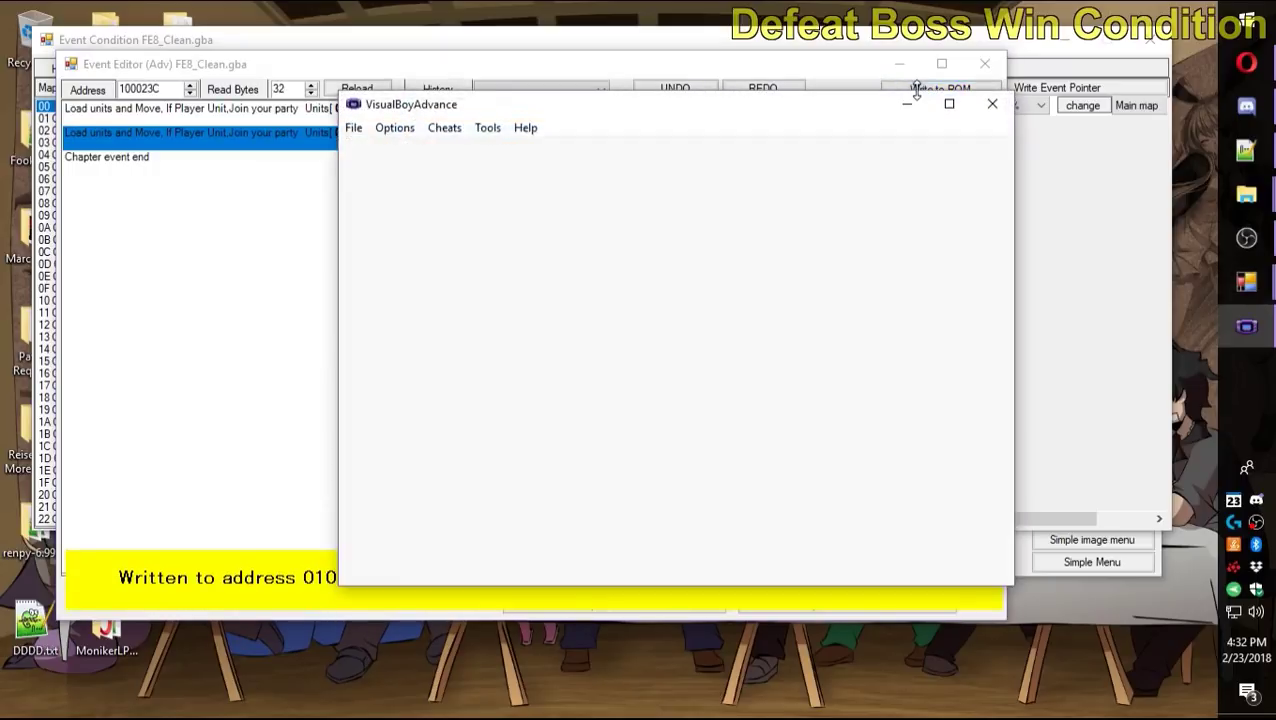
key("Return")
key("Down")
key("z")
key("z")
key("z")
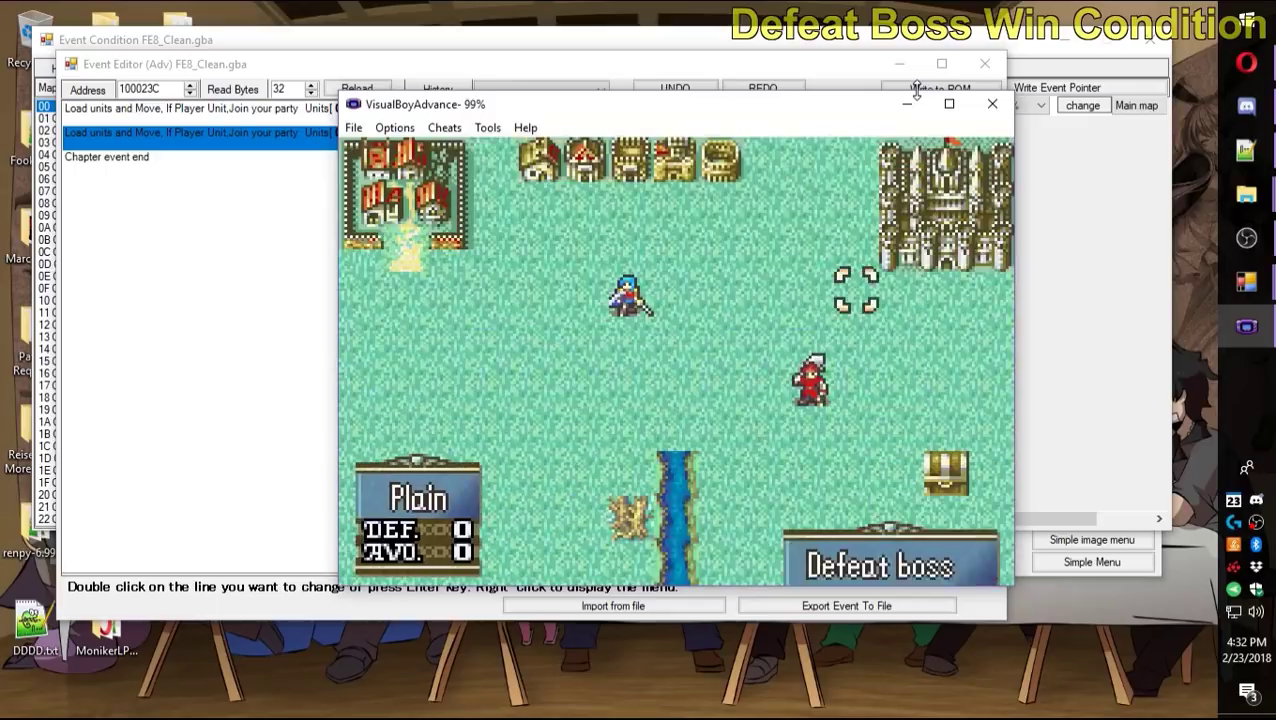
key("s")
key("Right")
key("Left")
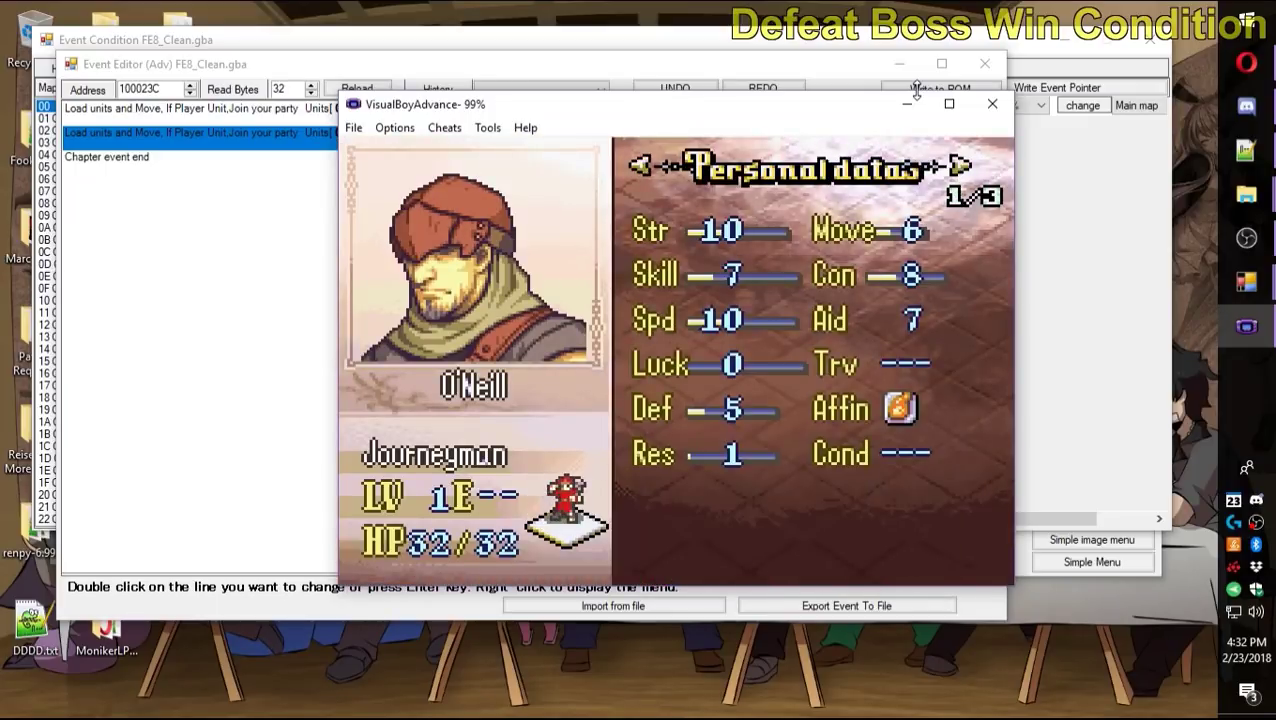
Move Eirika next to O'Neill and view the battle forecast against him.
key("x")
key("Up")
key("Left")
key("s")
key("x")
key("z")
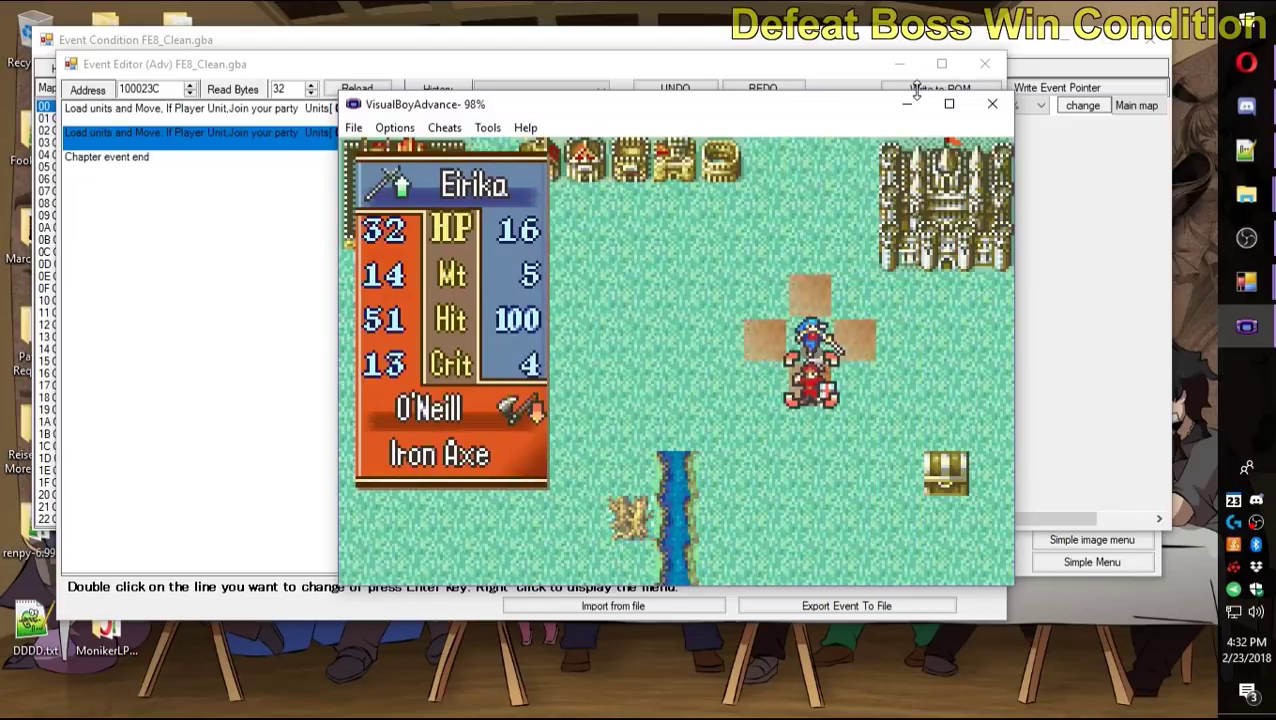
Back out of the attack and go through the pages of O'Neill's status screen, including his items and personal data.
key("x")
key("x")
key("Down")
key("Down")
key("Right")
key("Right")
key("Right")
key("Right")
key("s")
key("Right")
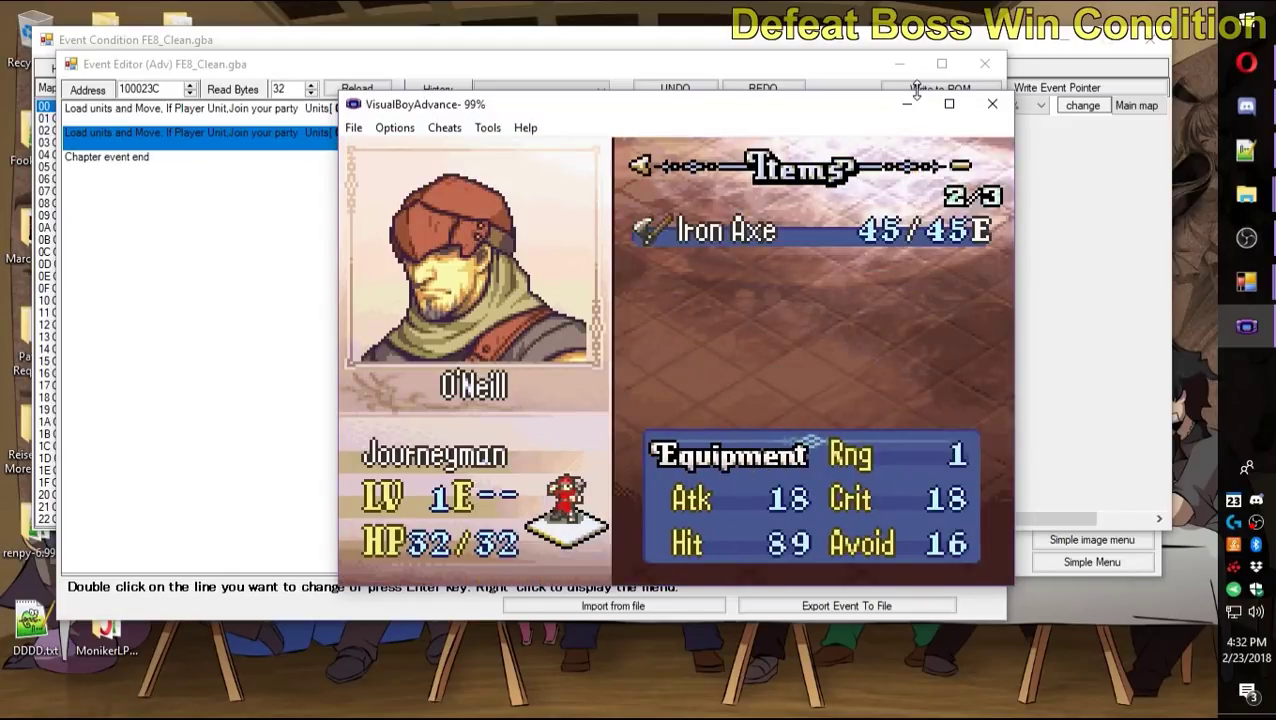
key("Right")
key("Right")
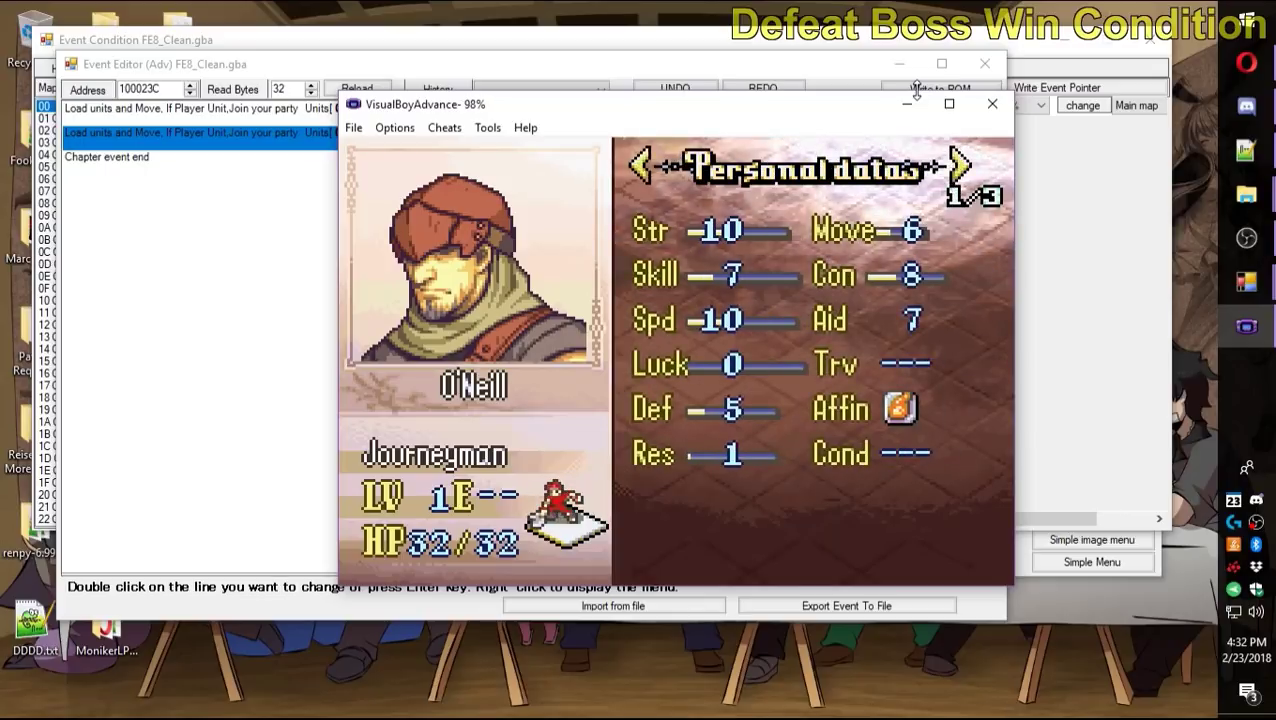
Close the emulator and the event editor, then open O'Neill's Journeyman class in the Class Editor from the Unit Placer.
left_click(992, 104)
left_click(985, 63)
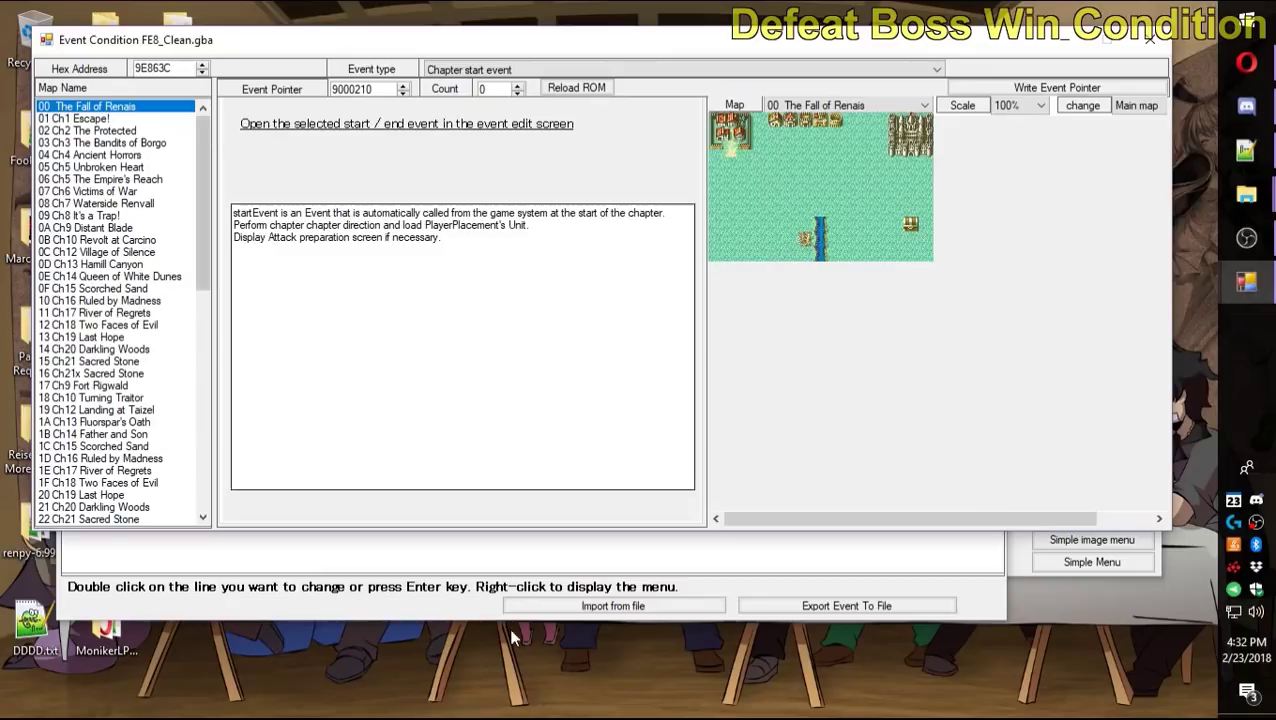
mouse_move(1246, 282)
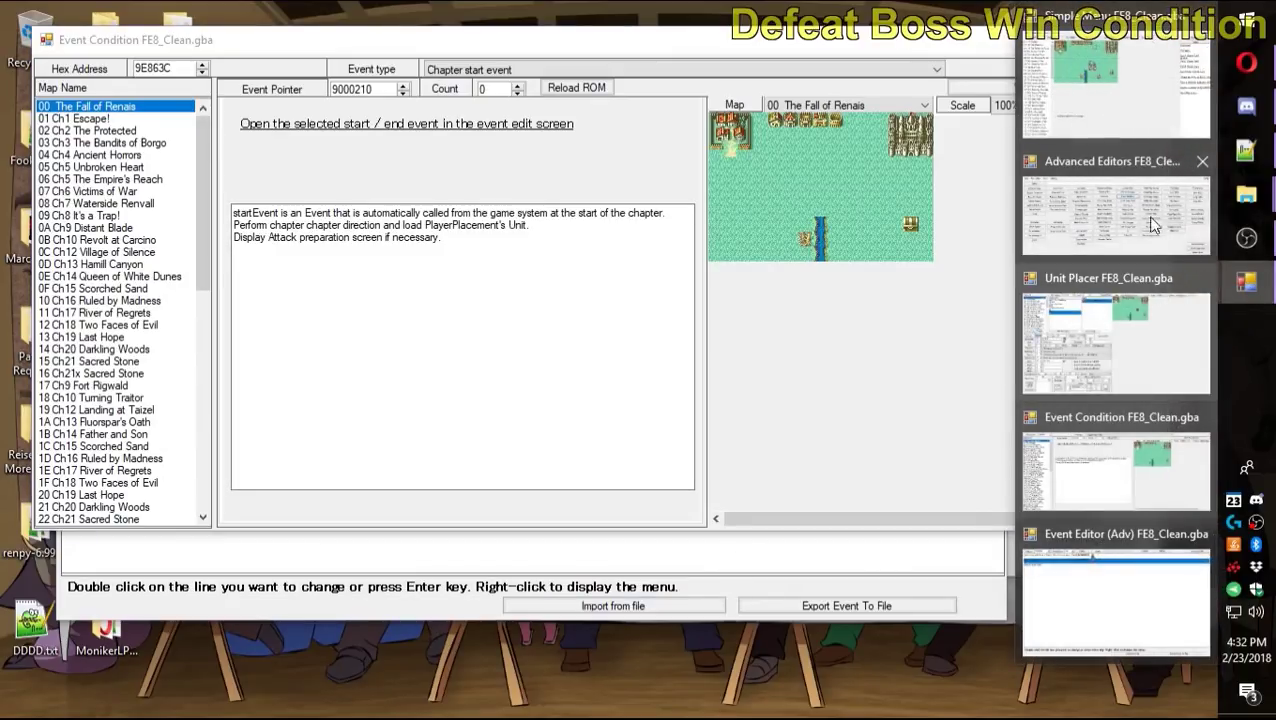
left_click(1139, 340)
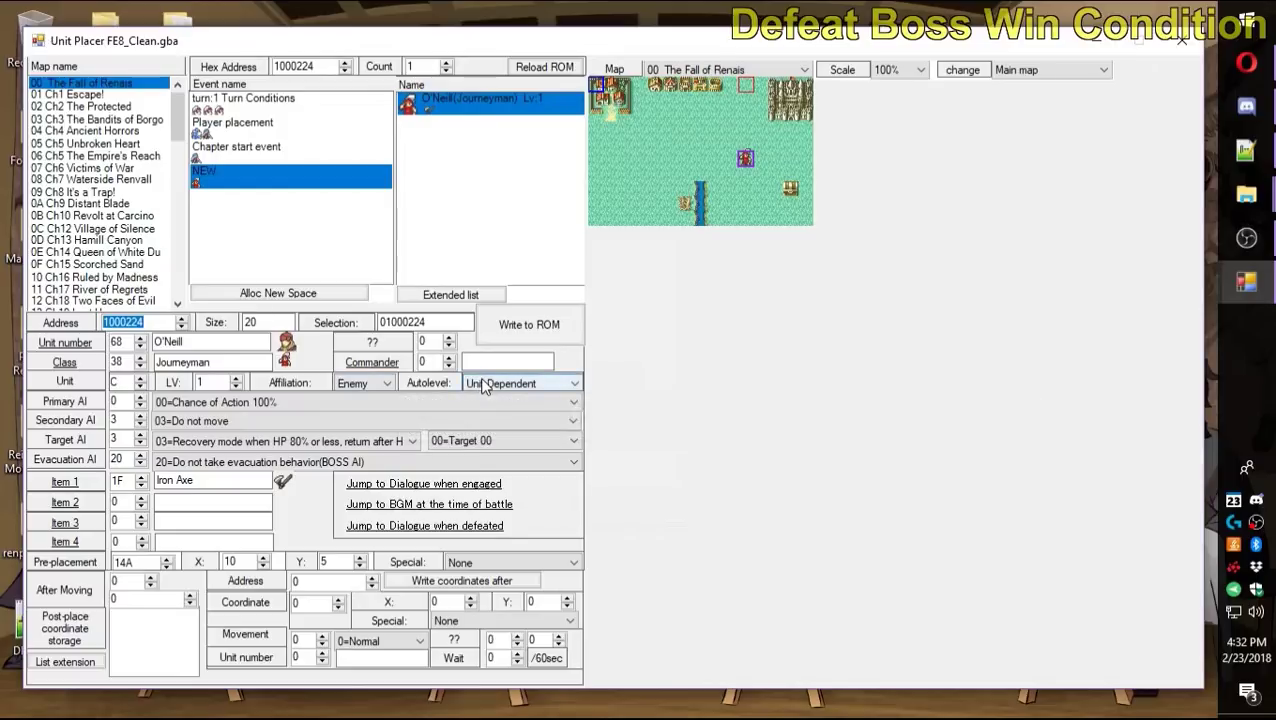
left_click(76, 365)
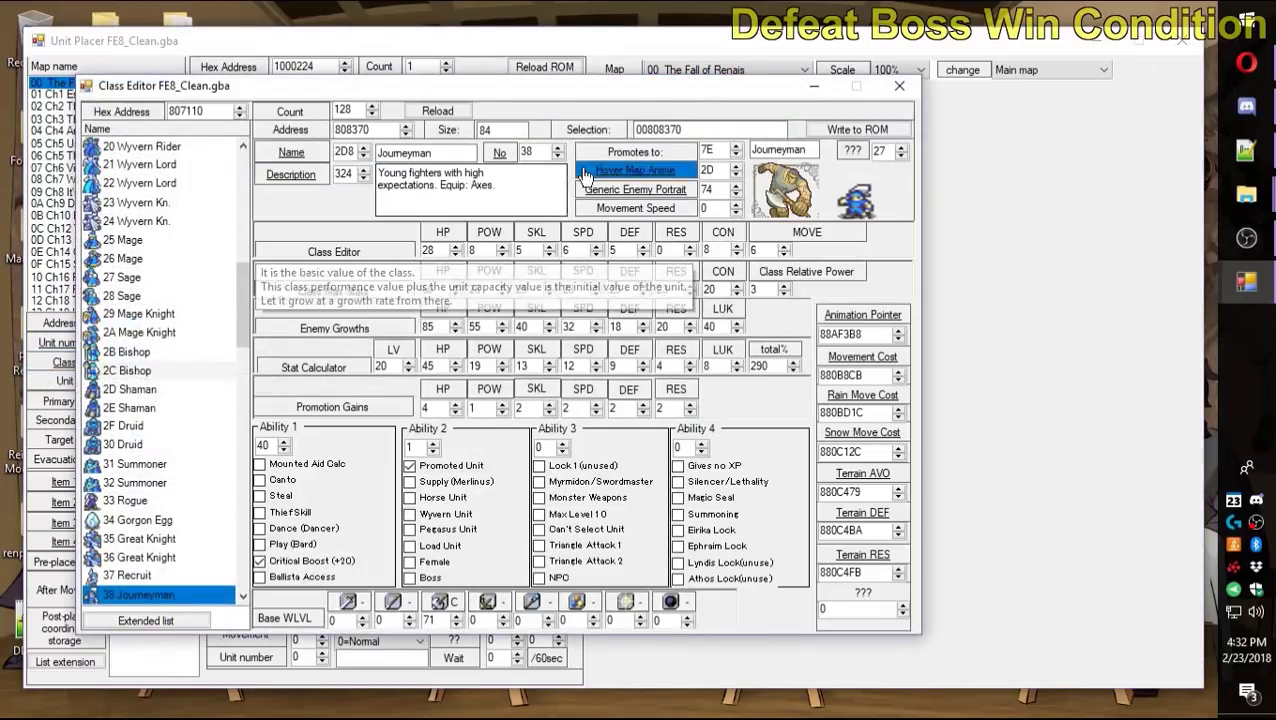
Review O'Neill's base stats in the Character Editor, then reopen his Journeyman class in the Class Editor.
left_click(899, 85)
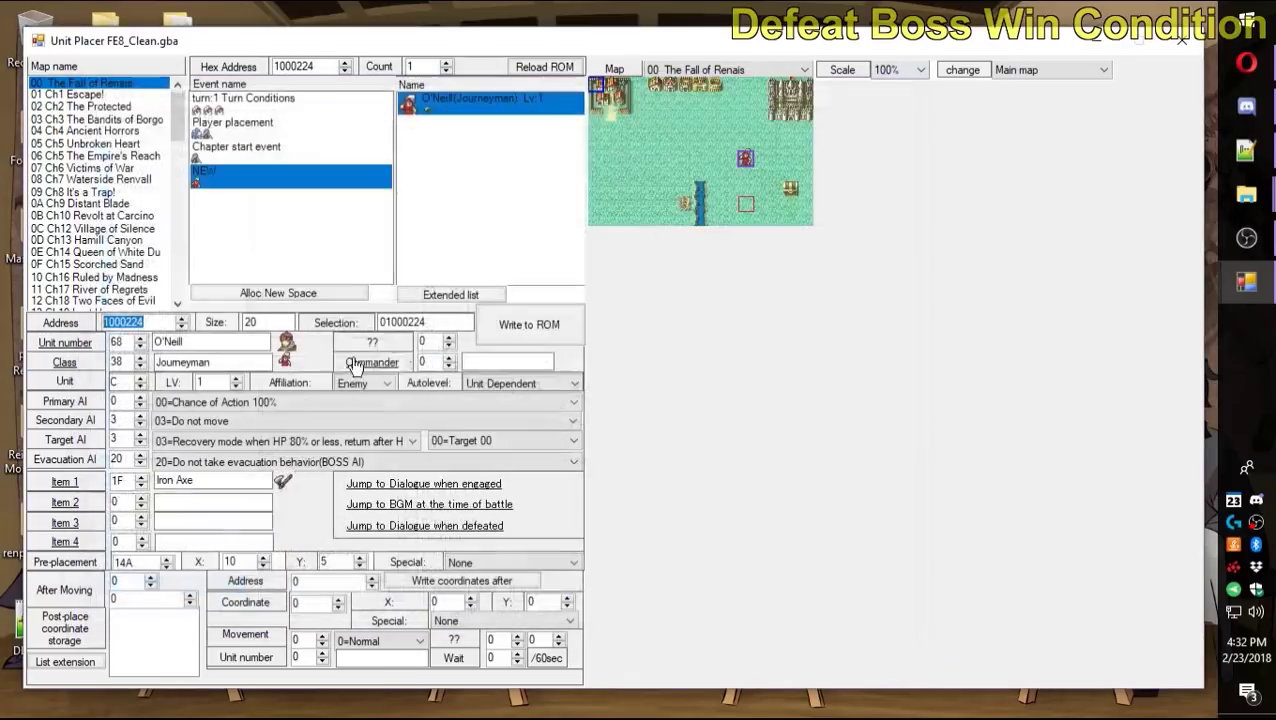
left_click(68, 344)
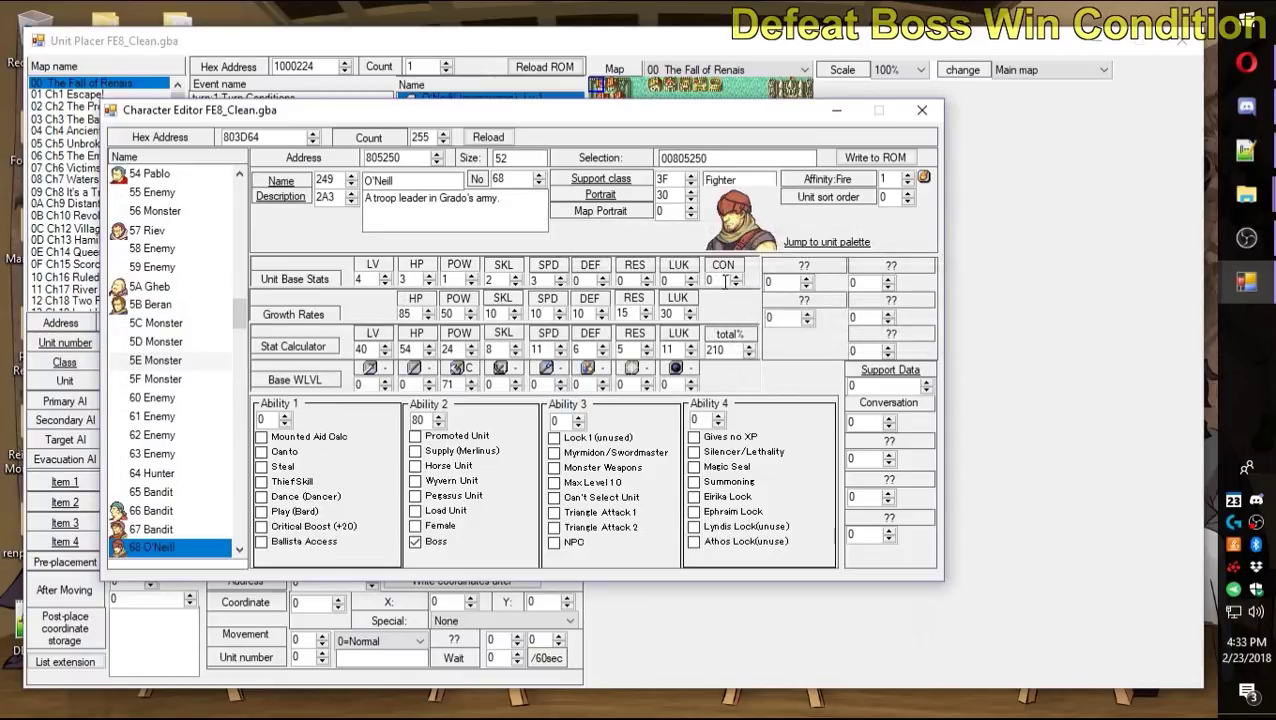
left_click(908, 112)
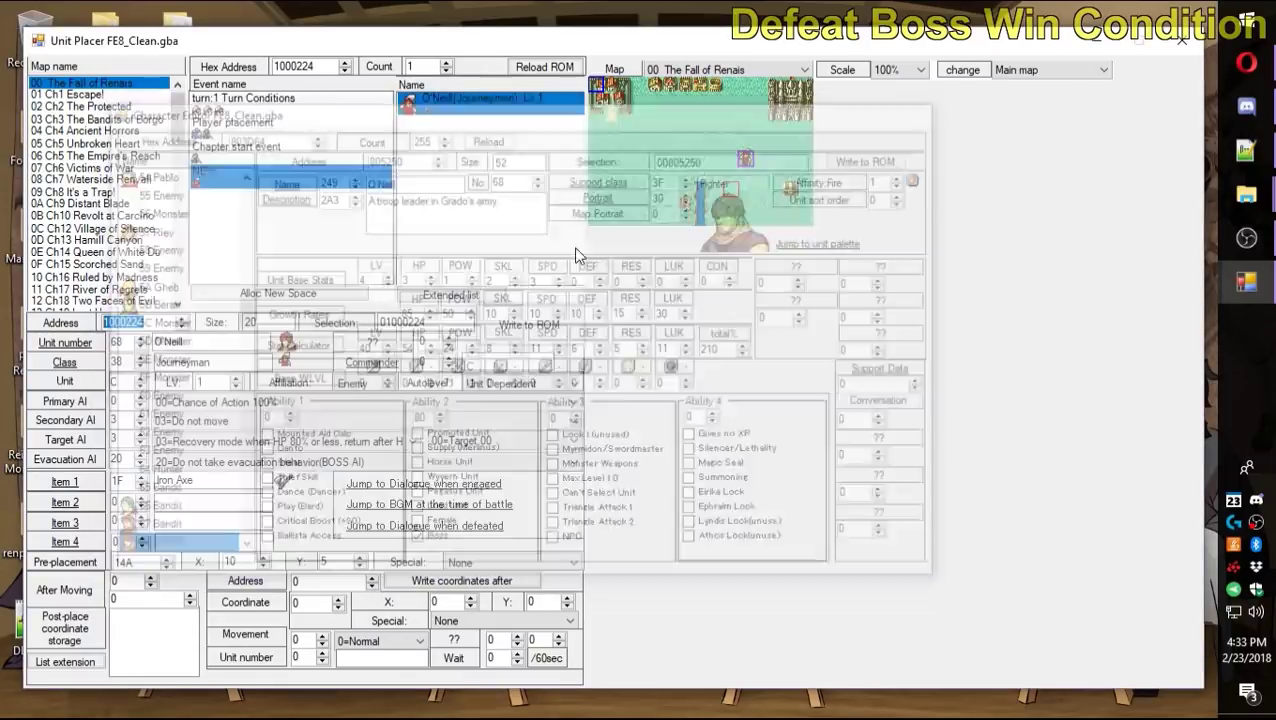
left_click(87, 368)
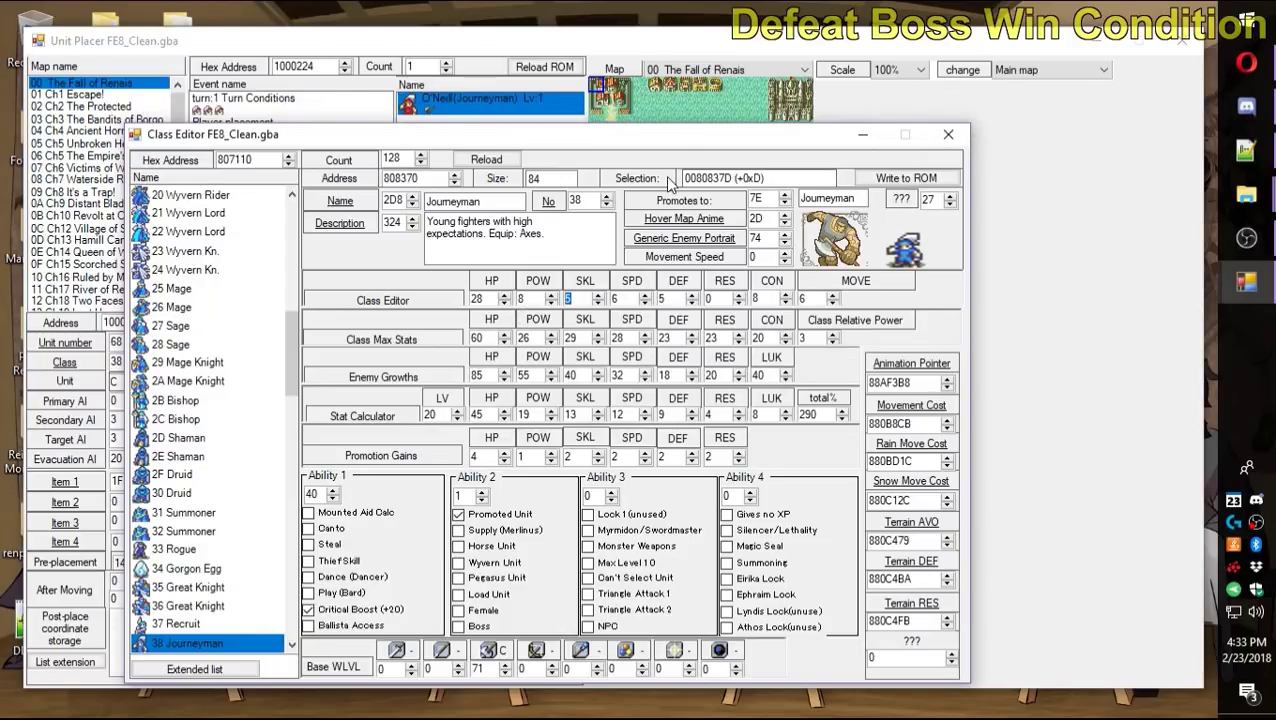
Test the ROM in VisualBoyAdvance, start the Prologue, check O'Neill's personal data again and close the emulator.
key("Return")
key("Return")
key("Down")
key("Return")
key("Return")
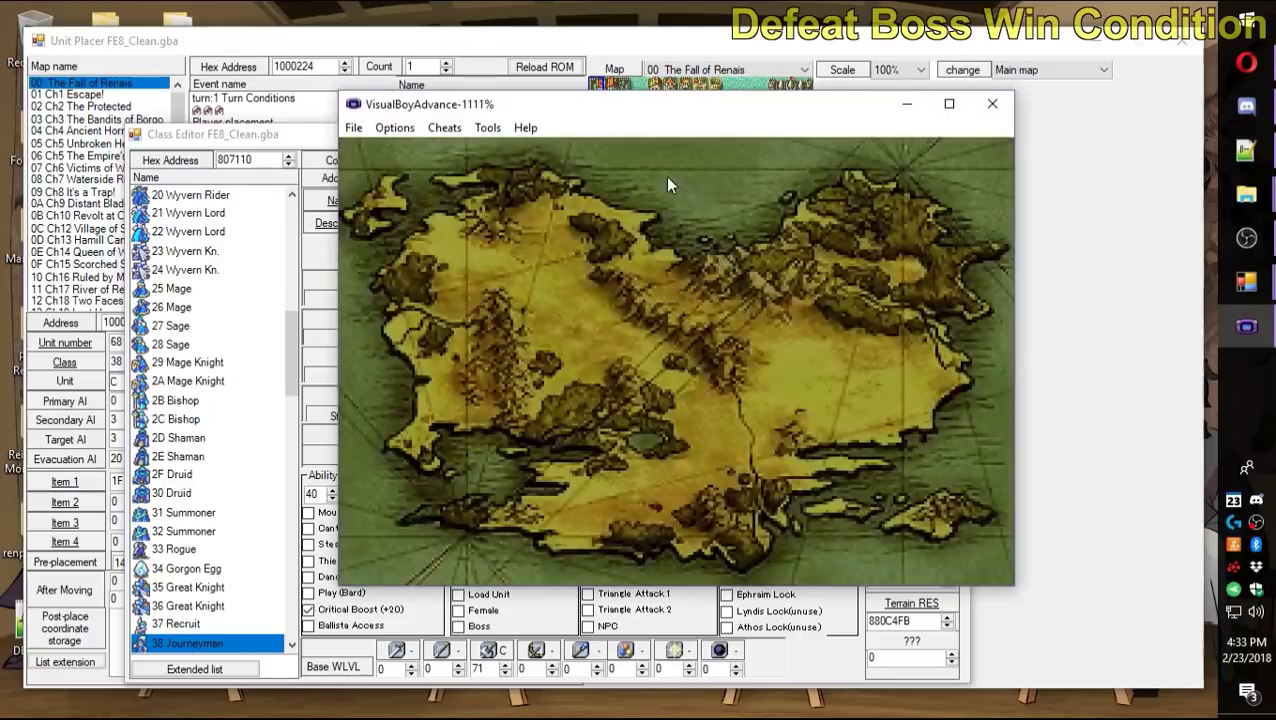
key("Right")
key("Right")
key("Right")
key("Right")
key("Down")
key("Down")
key("s")
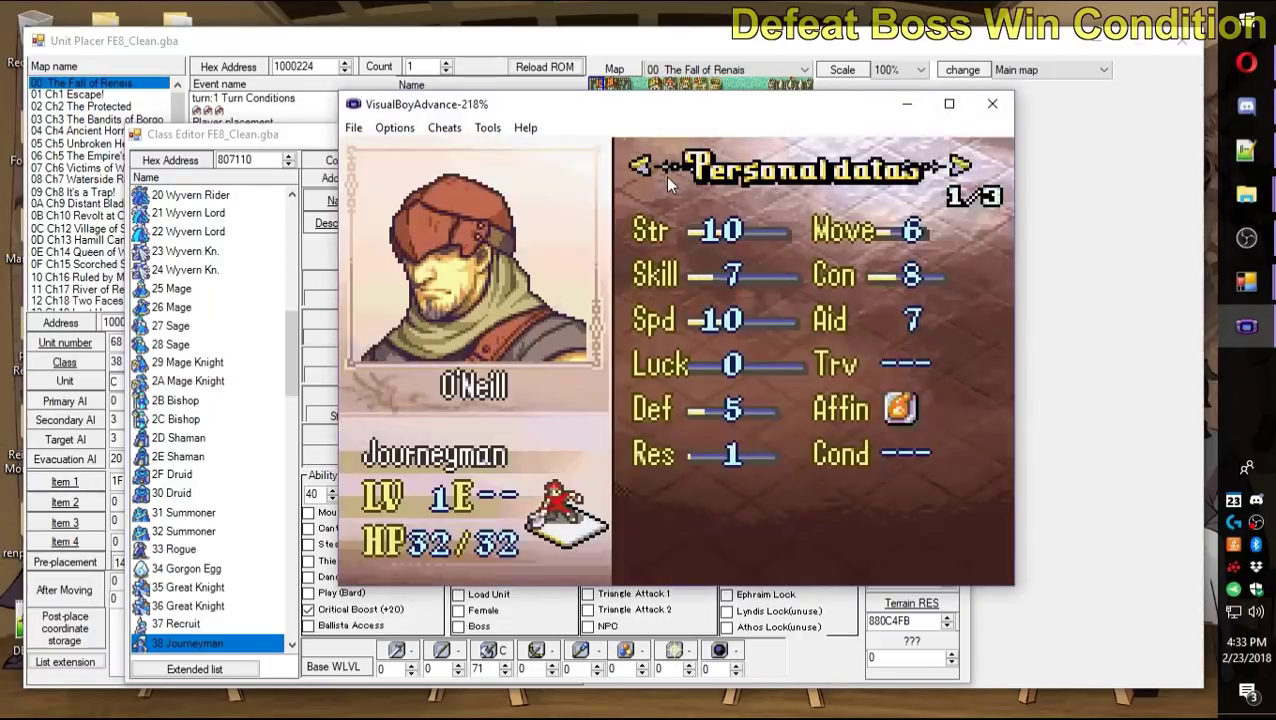
left_click(992, 103)
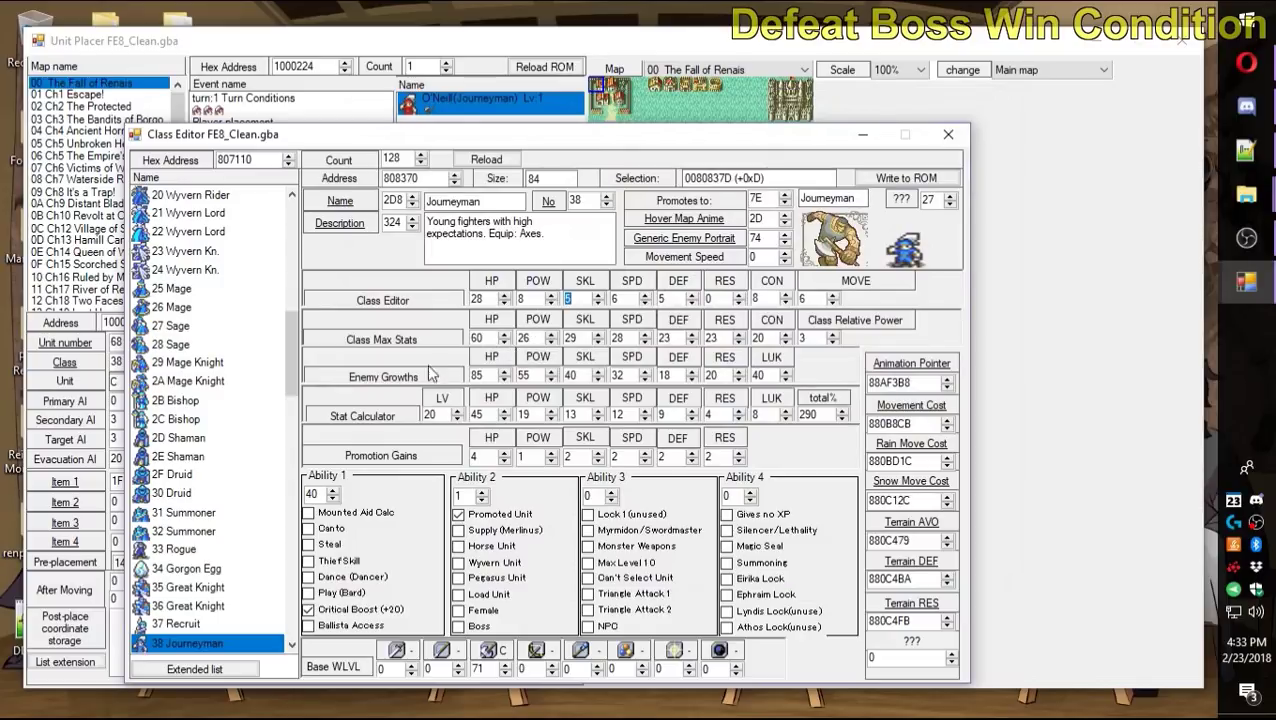
Change O'Neill's class to 3F Fighter in the Unit Placer and write the unit to the ROM.
scroll(236, 641, "down", 2)
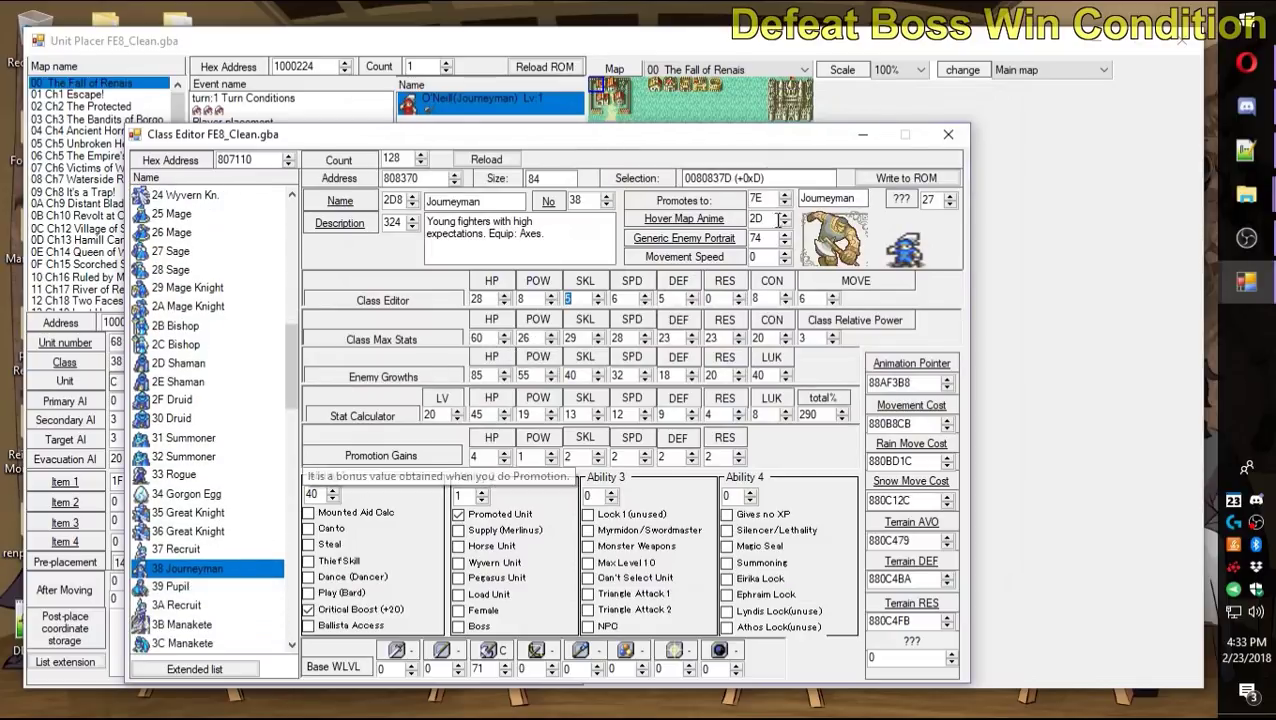
left_click(948, 137)
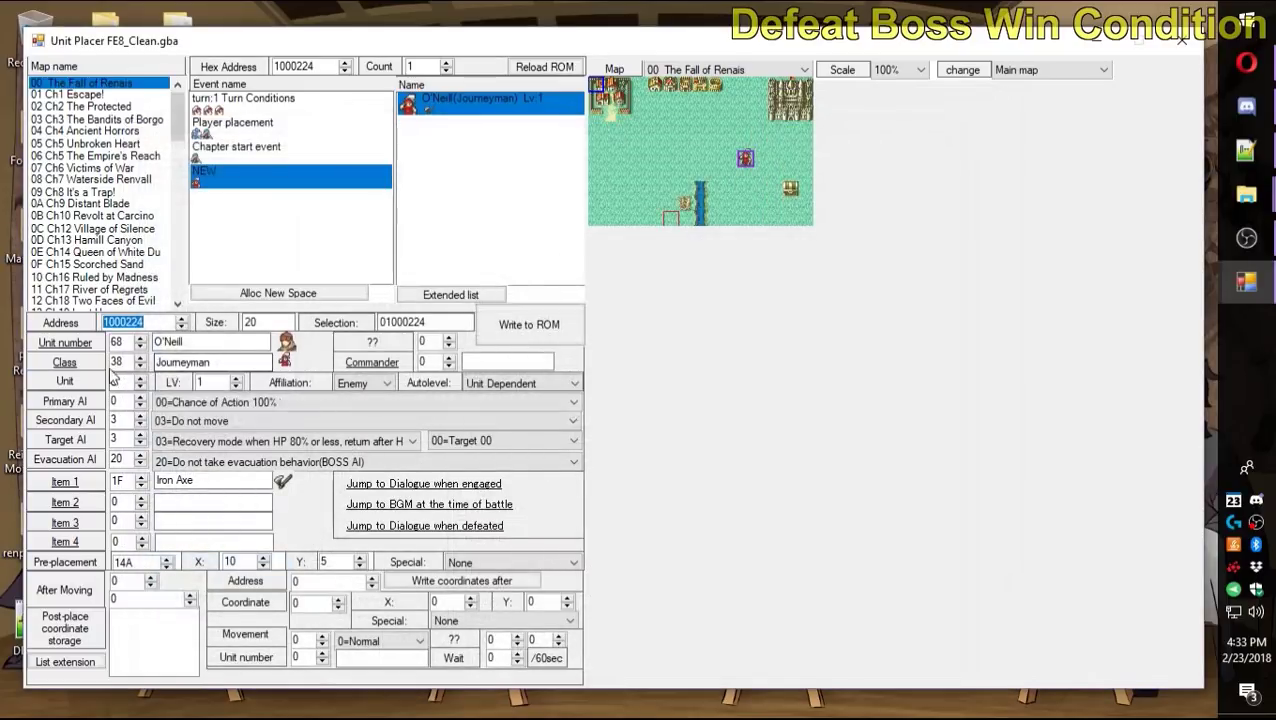
left_click(240, 382)
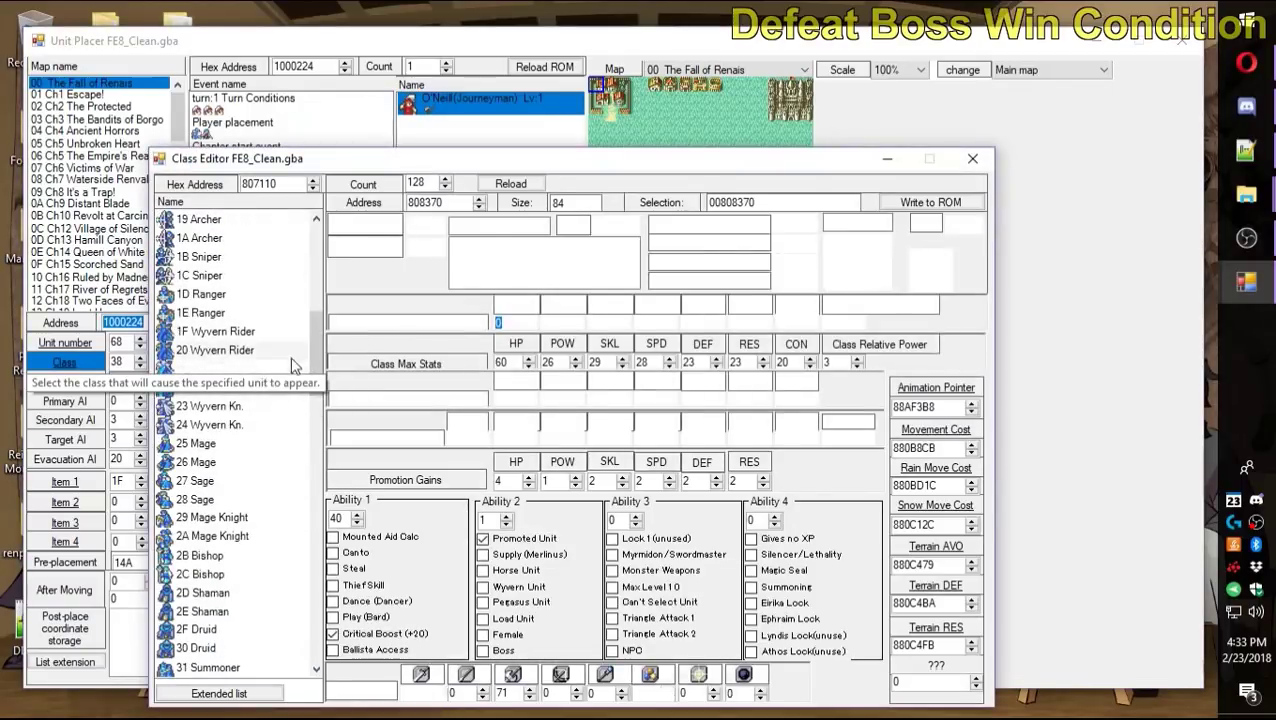
left_click_drag(316, 339, 320, 227)
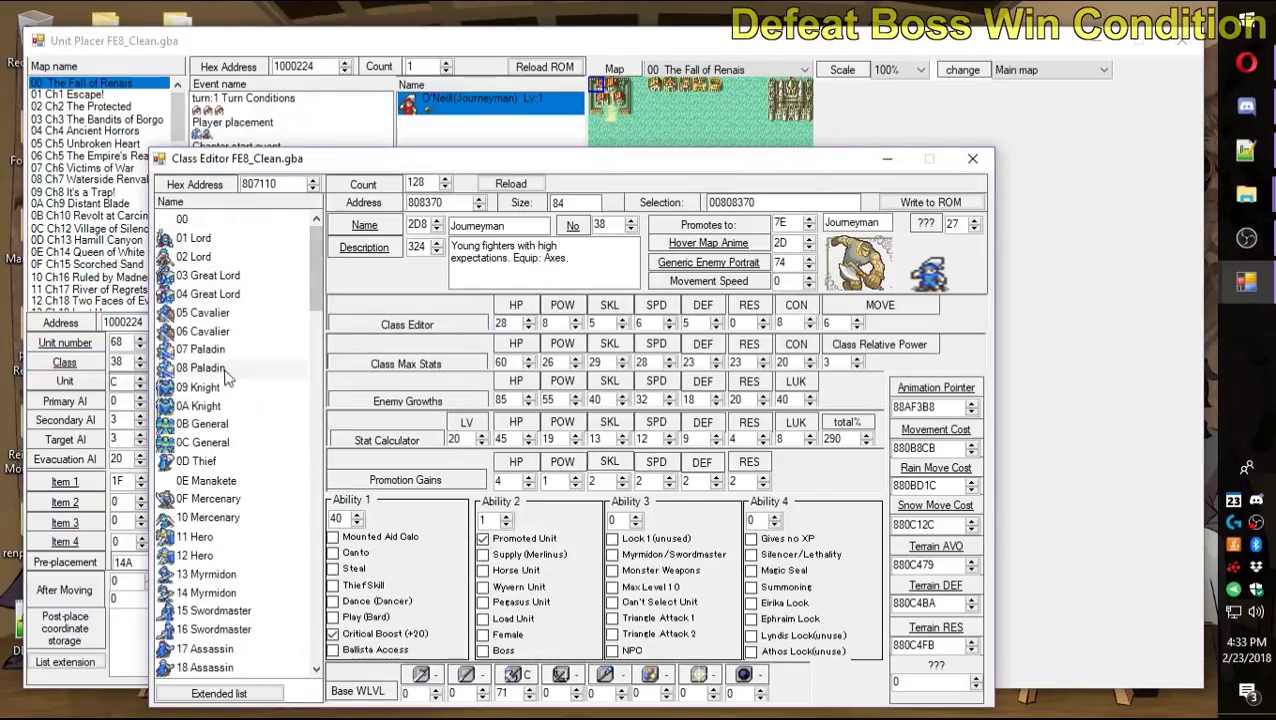
scroll(226, 389, "down", 3)
scroll(237, 392, "down", 6)
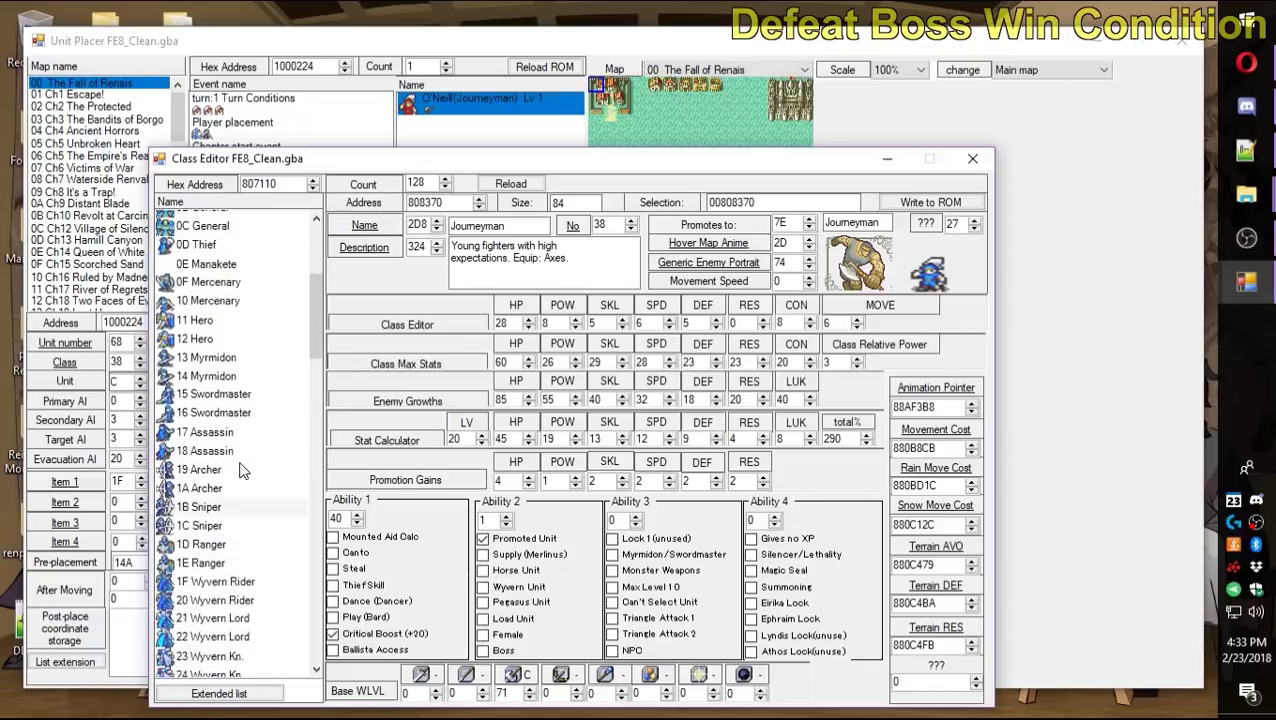
scroll(241, 470, "down", 4)
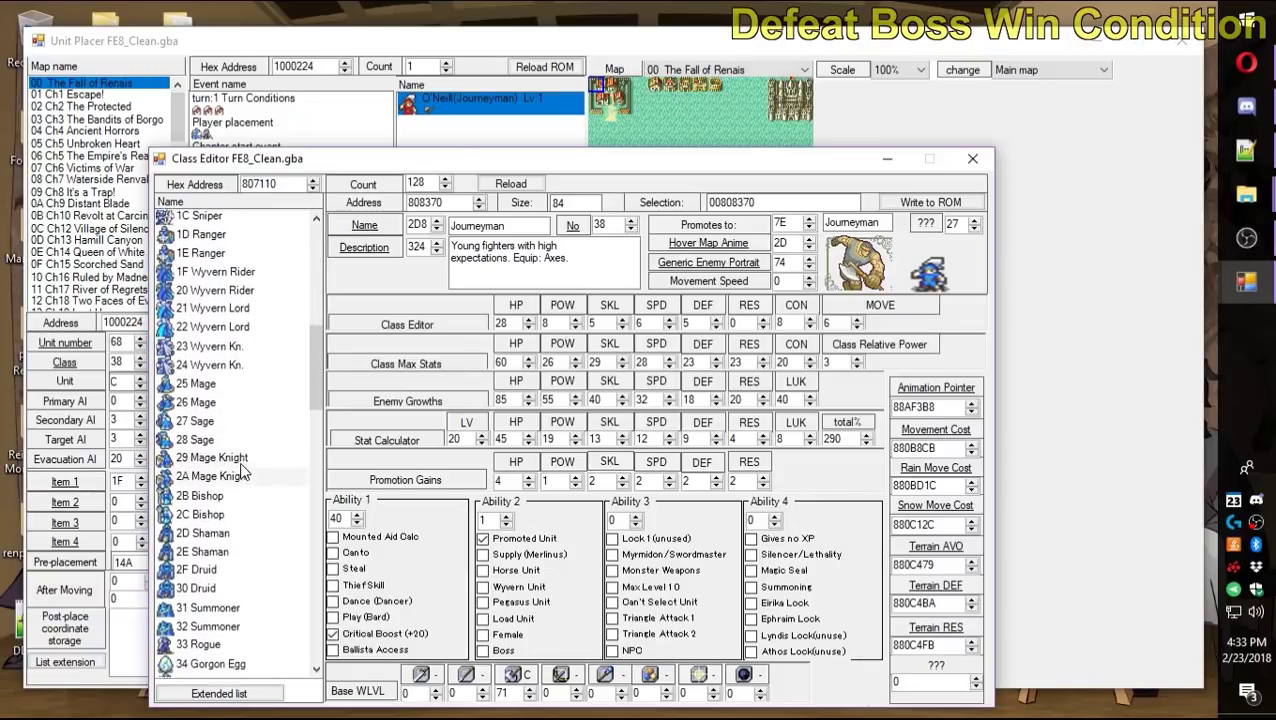
scroll(250, 453, "down", 3)
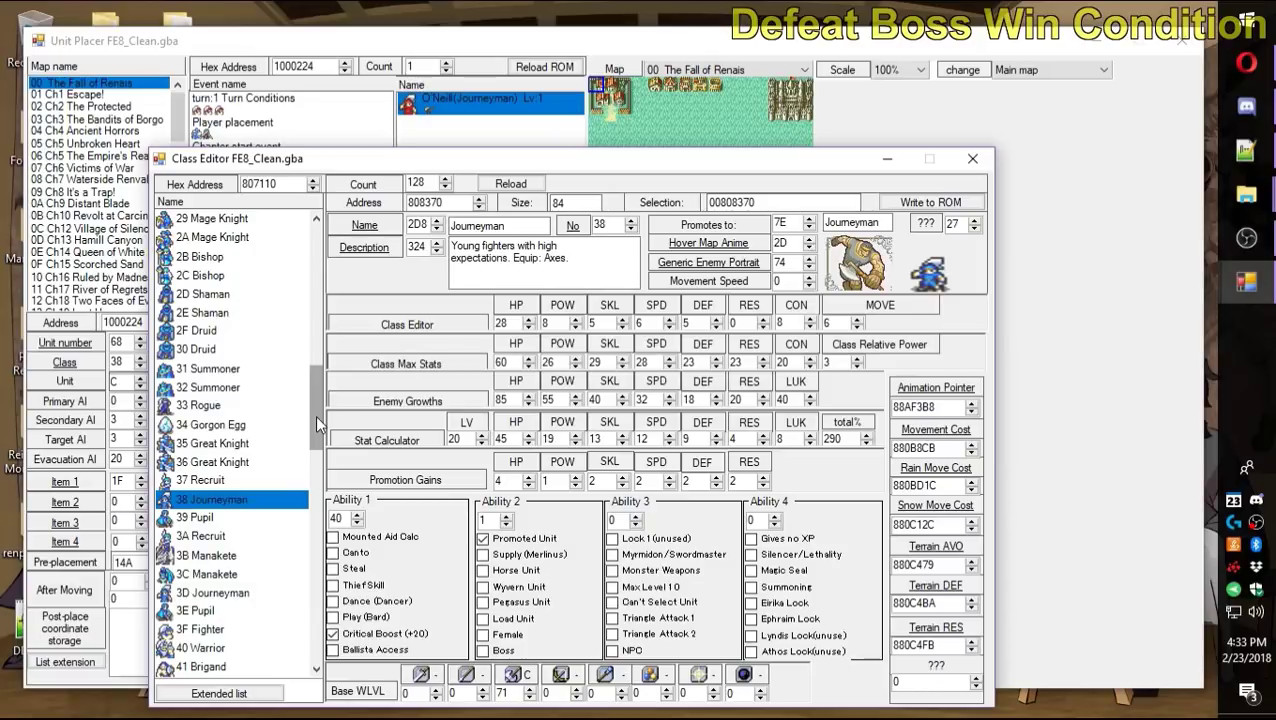
left_click_drag(315, 415, 258, 442)
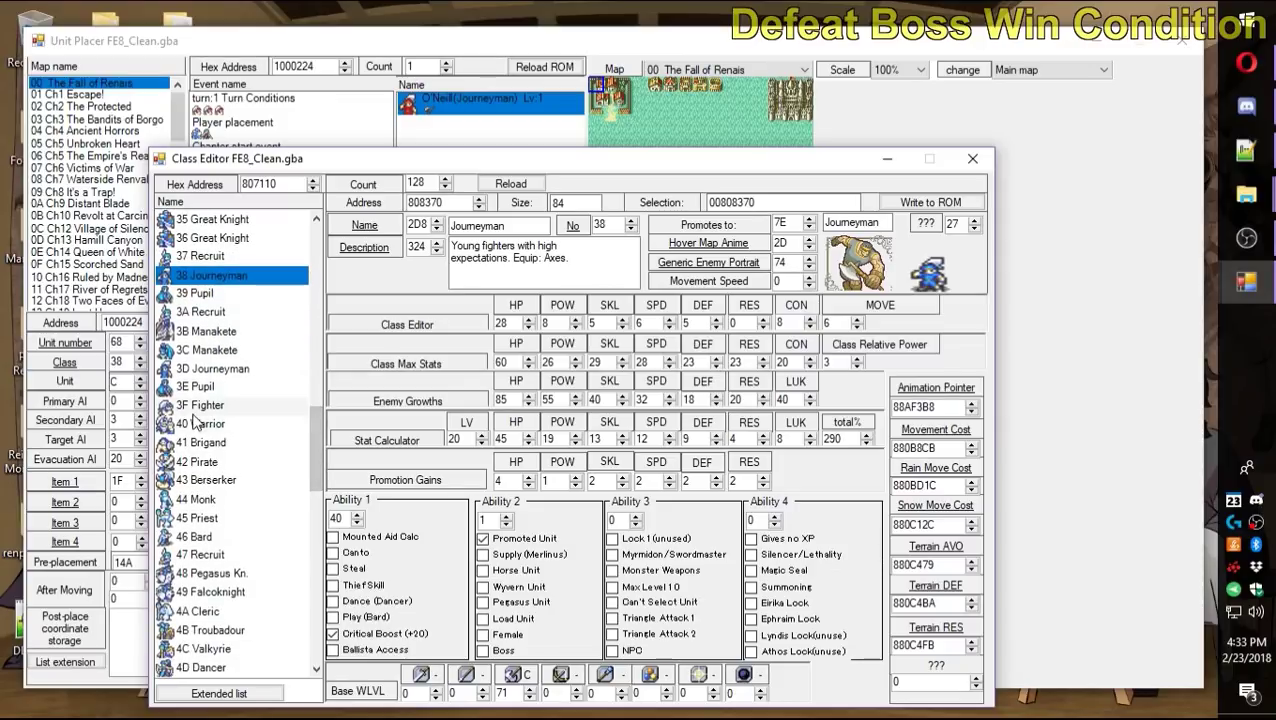
left_click(198, 408)
double_click(198, 406)
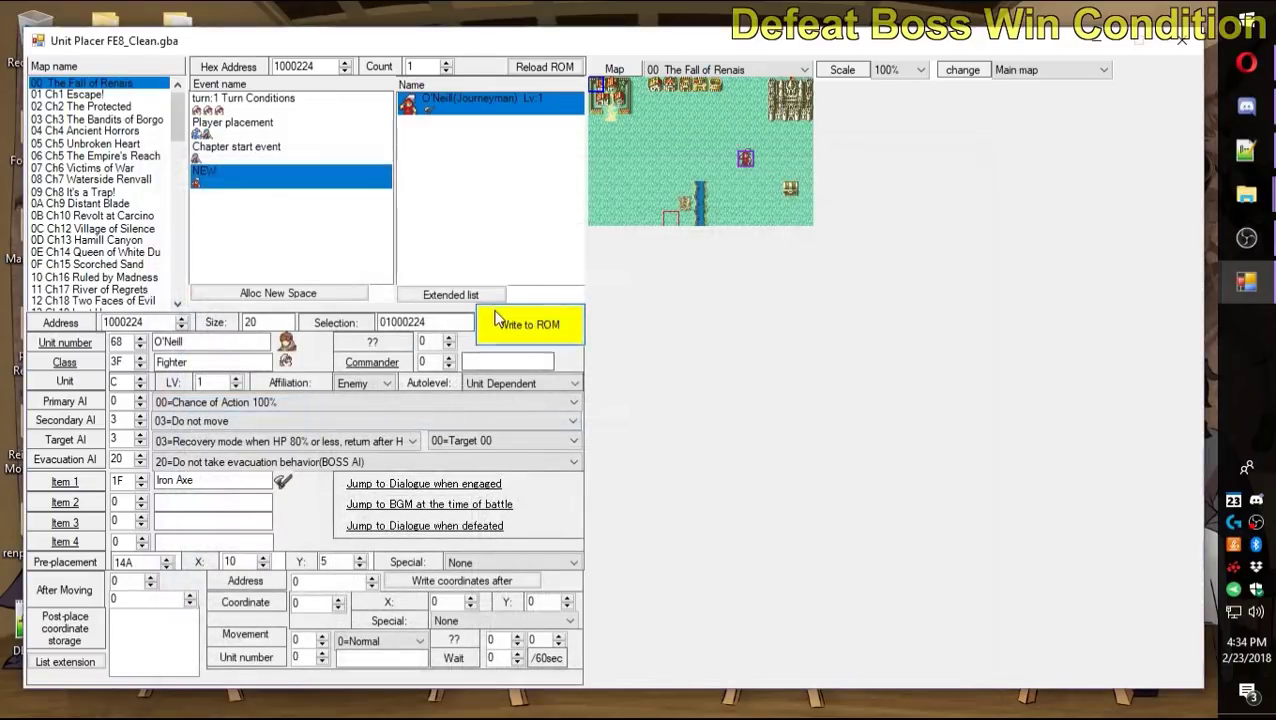
left_click(529, 324)
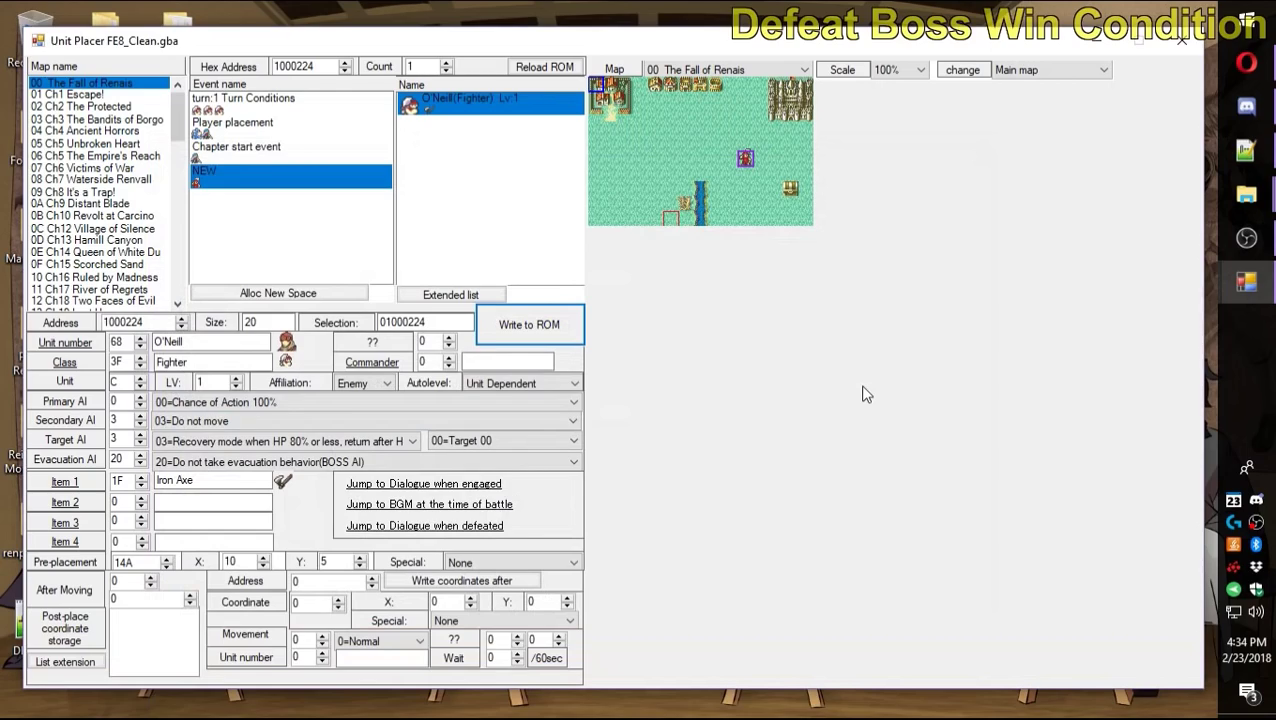
Test the ROM in VisualBoyAdvance, start the Prologue and check the Fighter O'Neill's movement range and HP on the map.
key("Return")
key("Return")
key("Down")
key("Return")
key("Return")
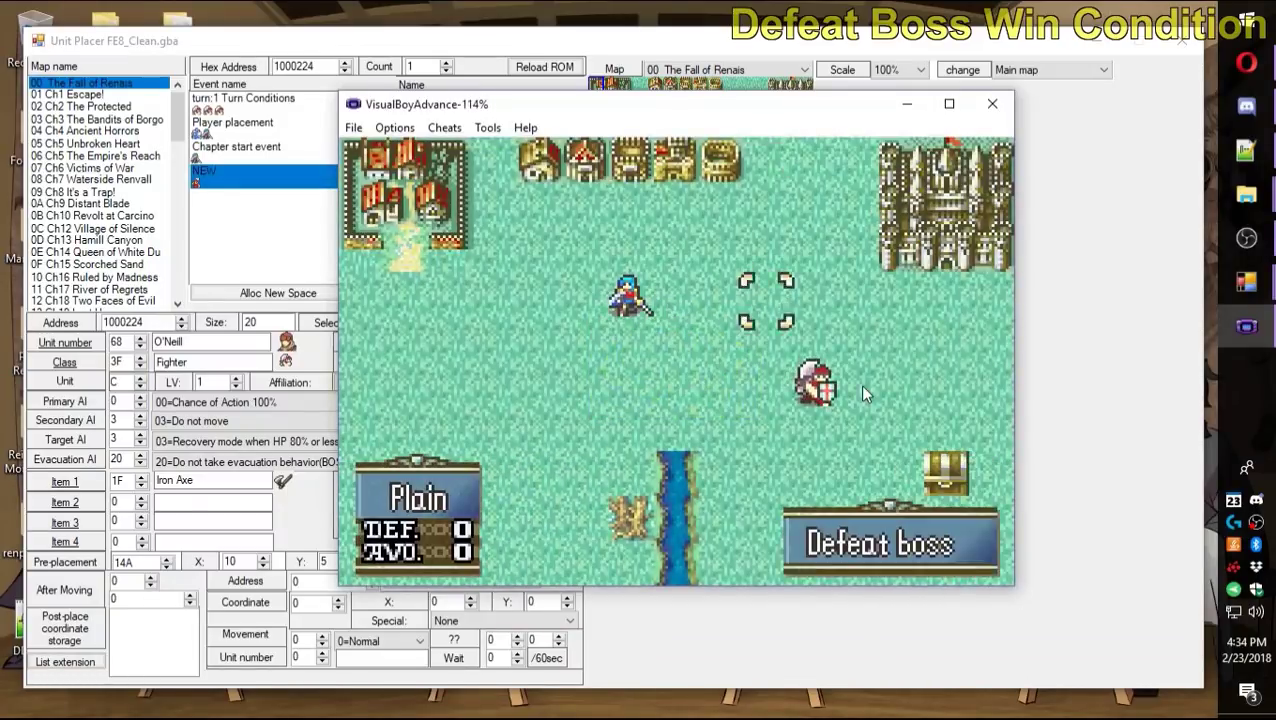
key("x")
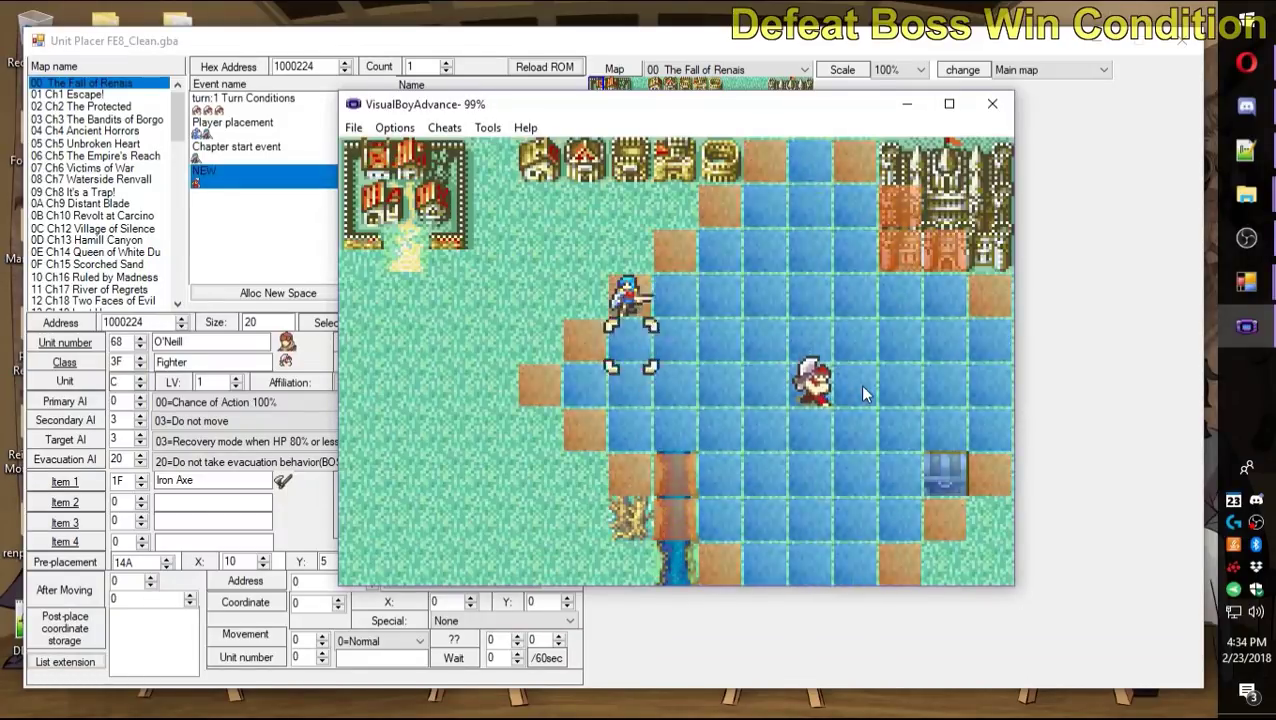
key("Right")
key("Right")
key("Right")
key("Right")
key("Down")
key("Down")
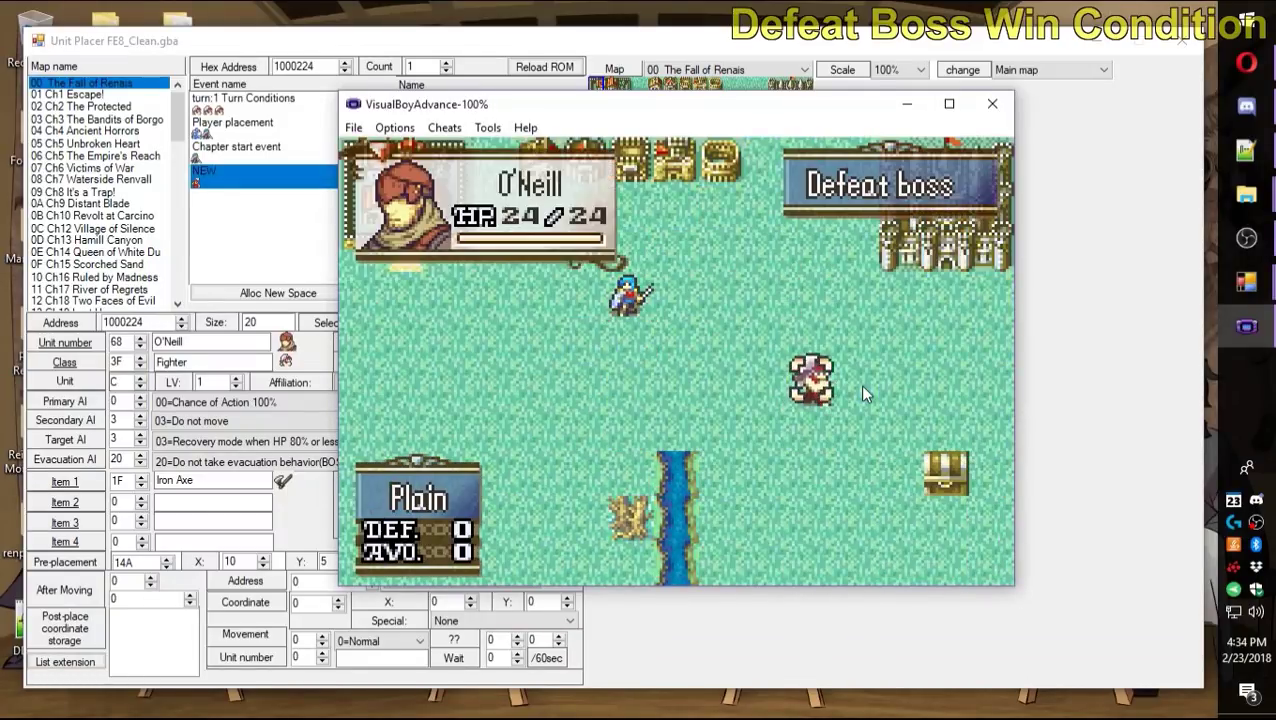
End the player turn, advance O'Neill's battle dialogue to watch him attack Eirika, and close the emulator.
key("z")
key("Down")
key("z")
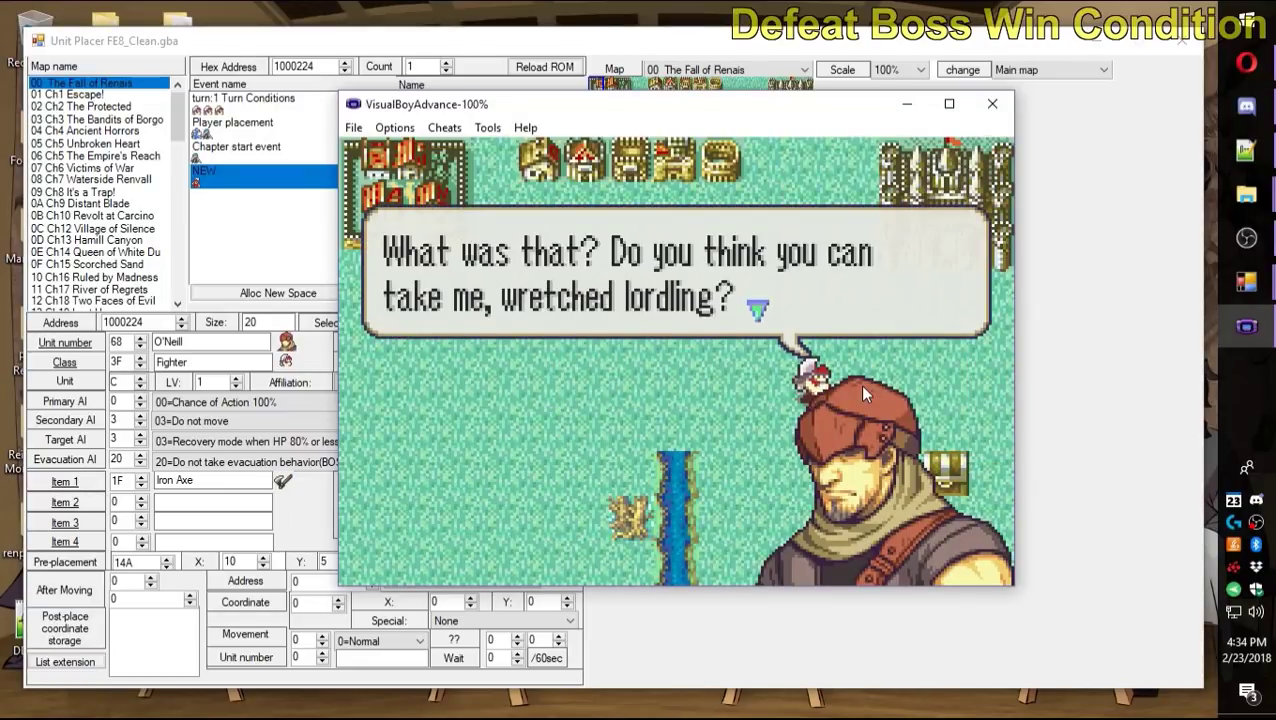
key("z")
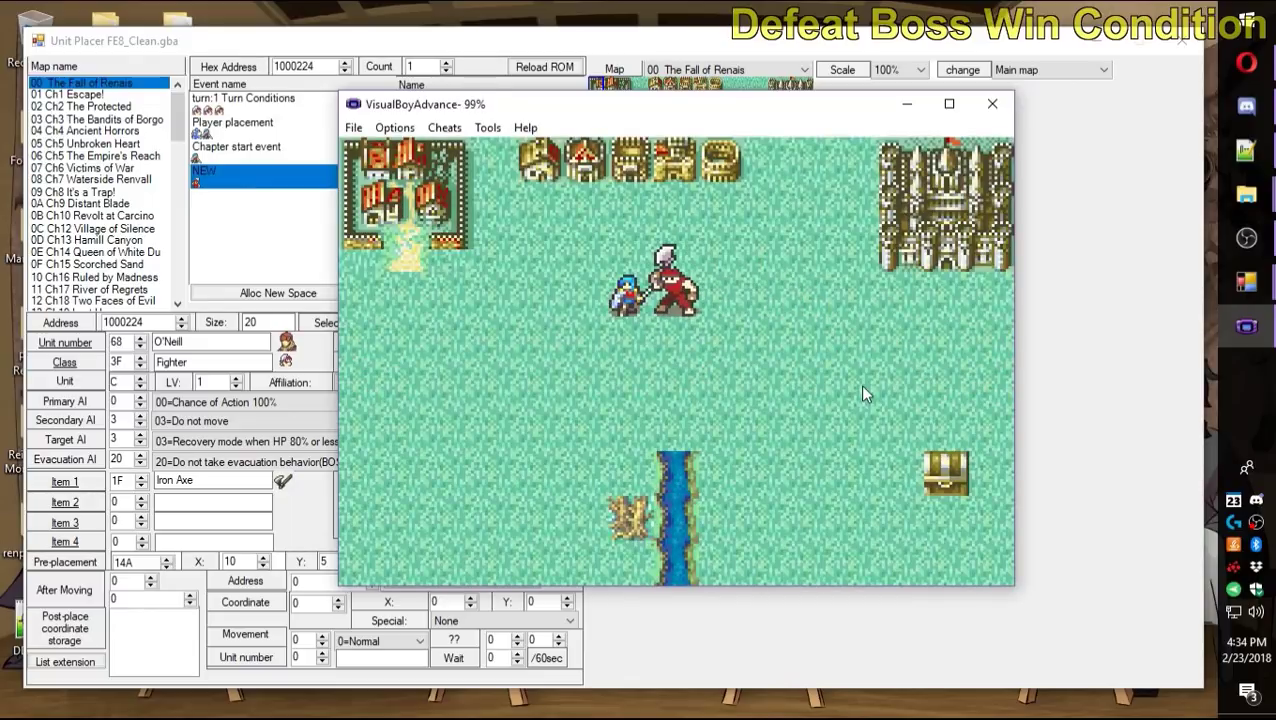
left_click(992, 104)
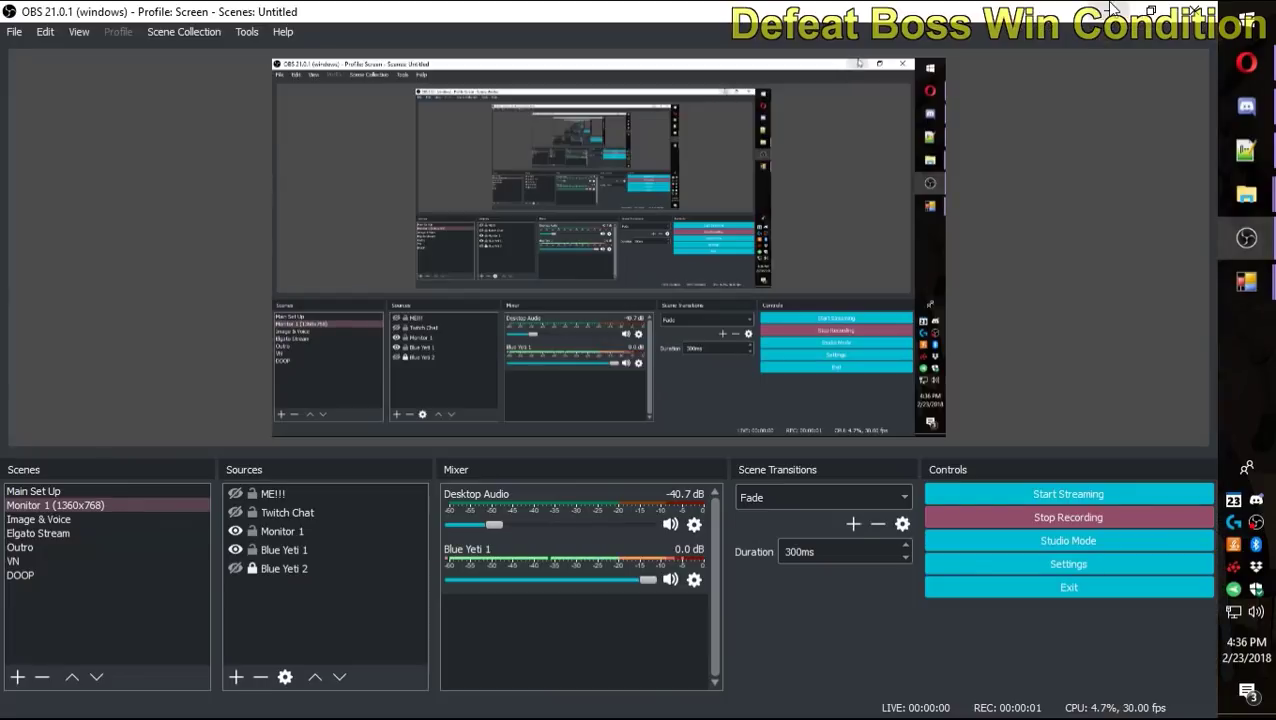
Open the event of The Fall of Renais' always condition 009E85D4, set its flag 0x8 command to Flag OFF and write it to the ROM.
left_click(1112, 9)
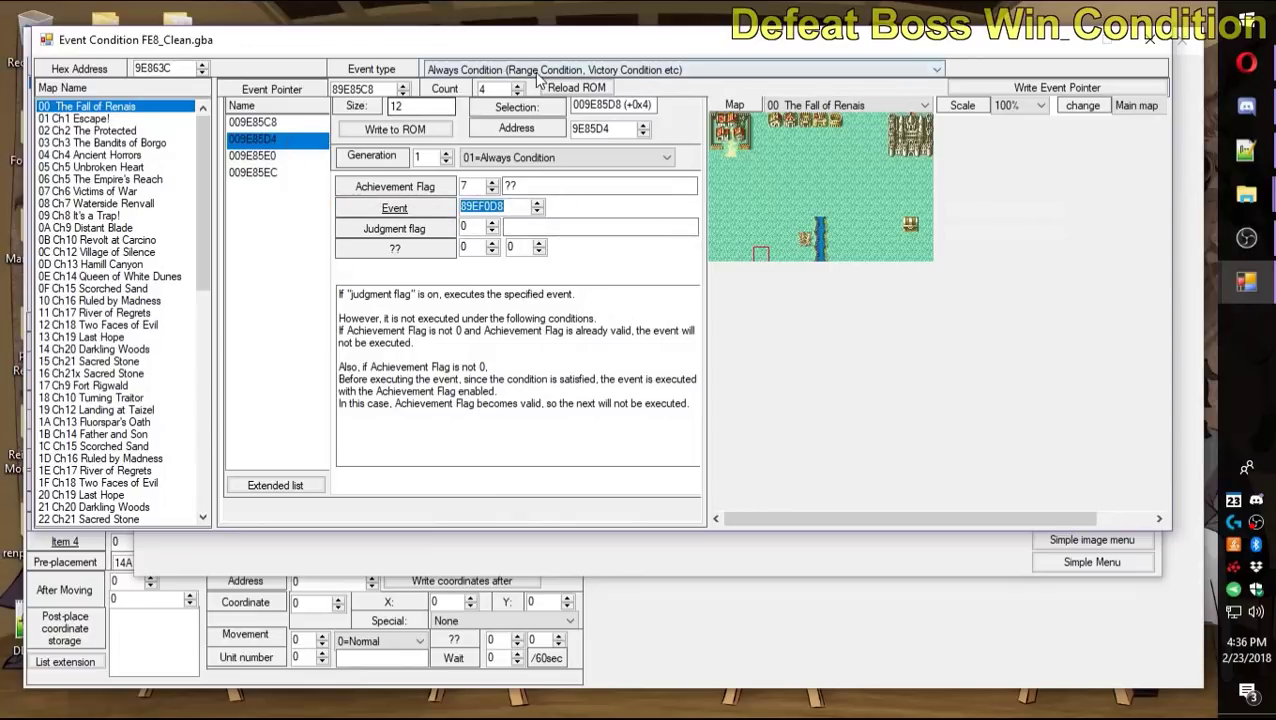
left_click(428, 209)
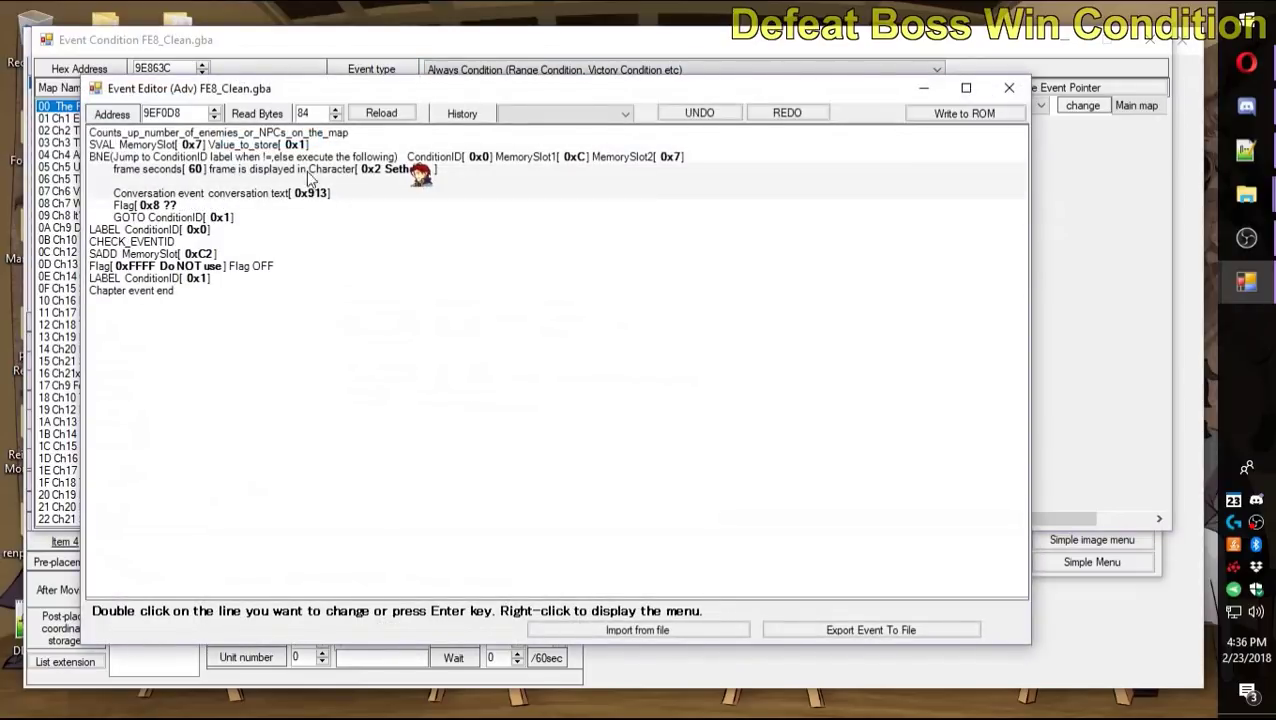
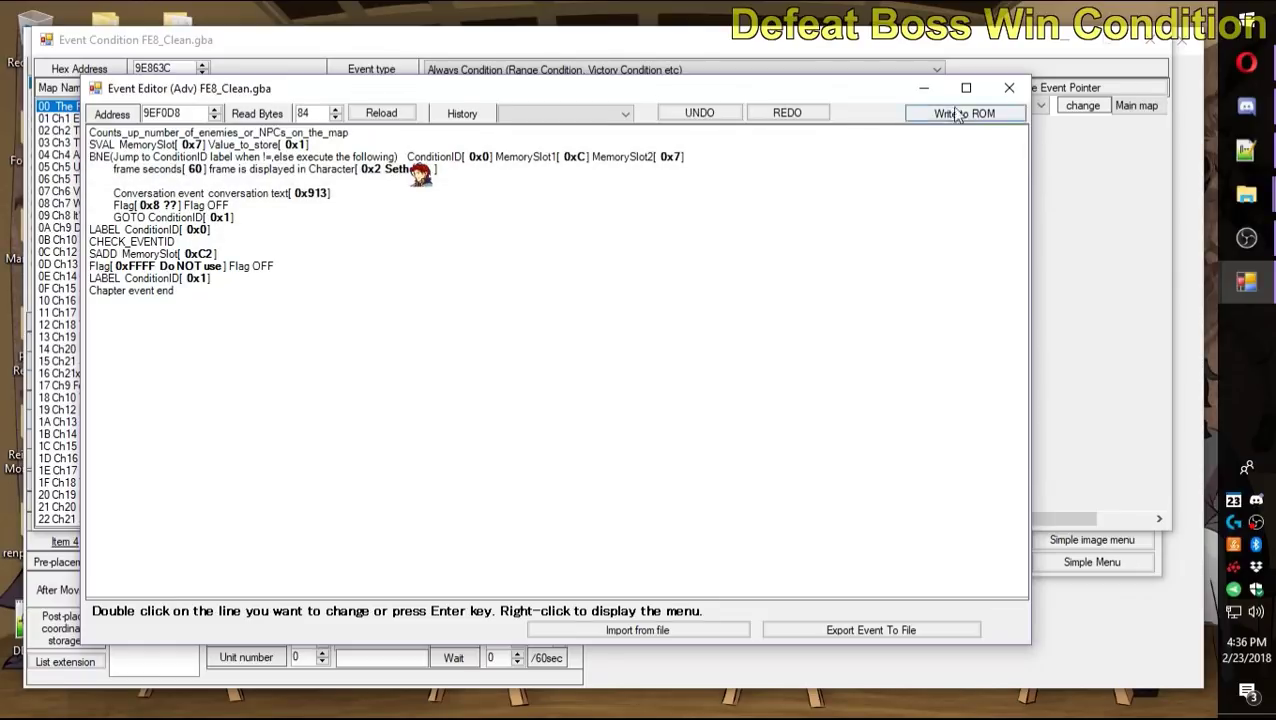
left_click(1009, 90)
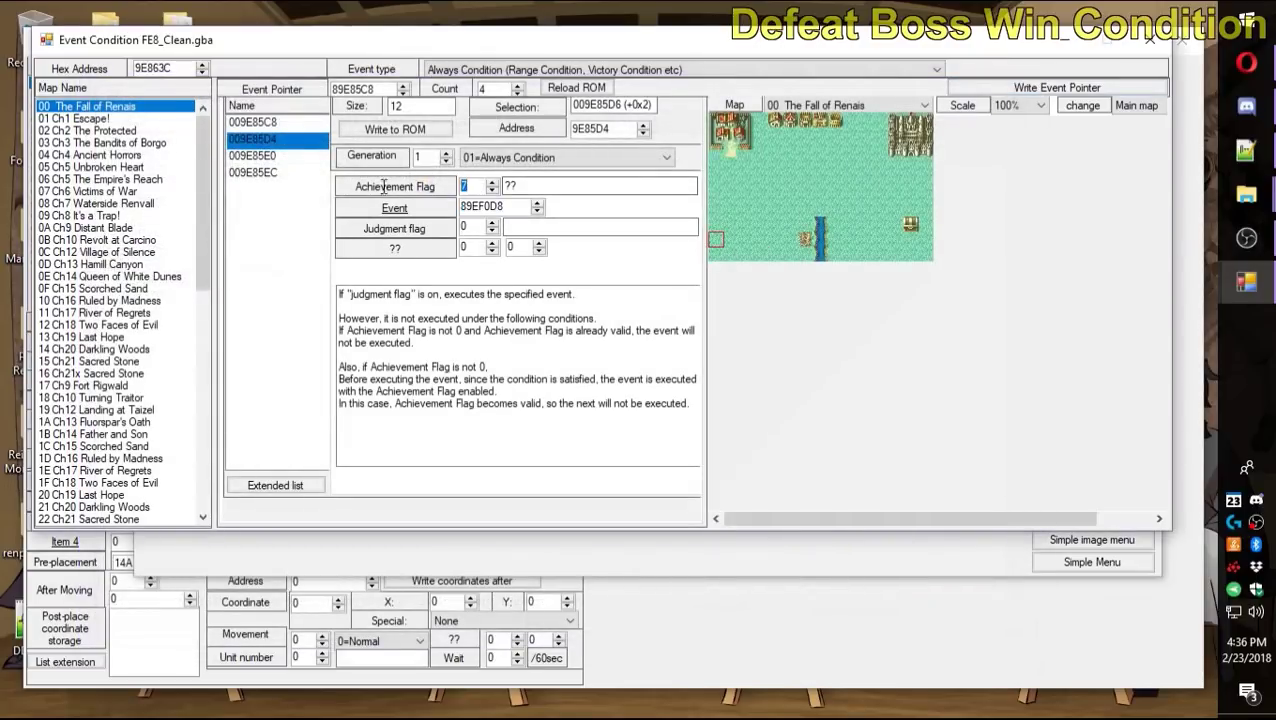
Reopen the always-condition event, change the displayed character from Seth to Eirika and write the event to the ROM.
left_click(434, 215)
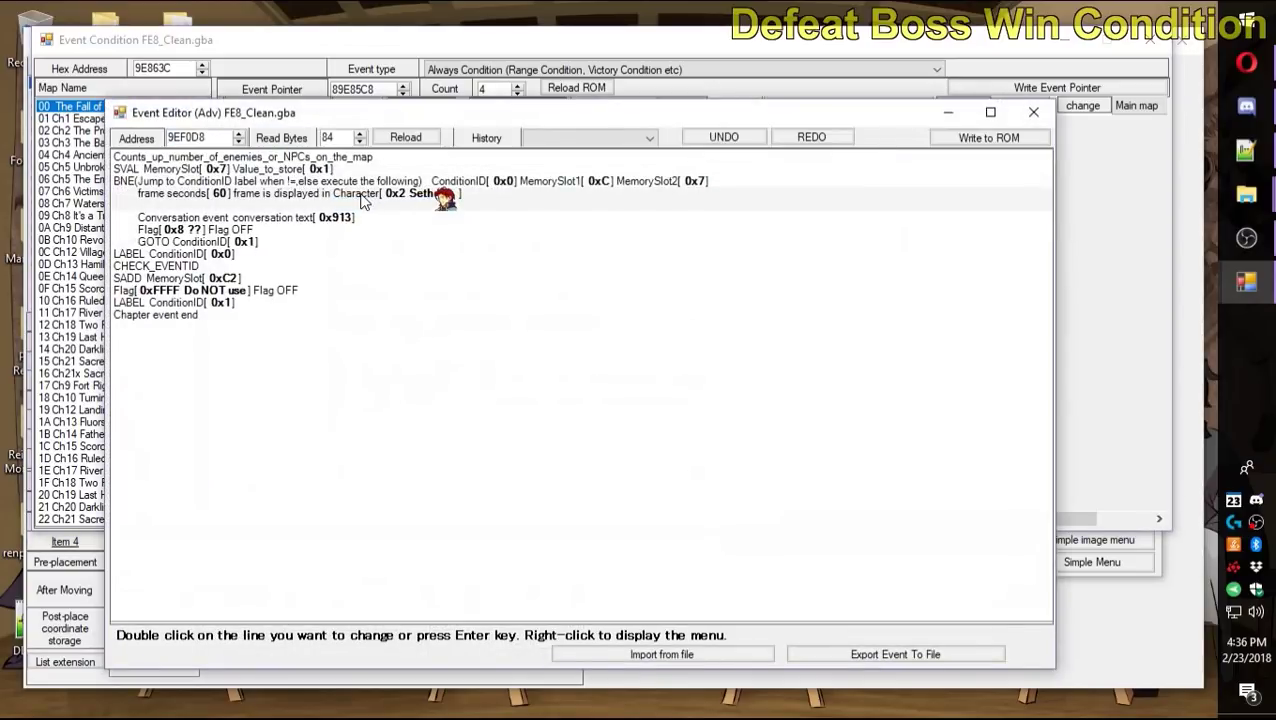
double_click(362, 196)
left_click(313, 246)
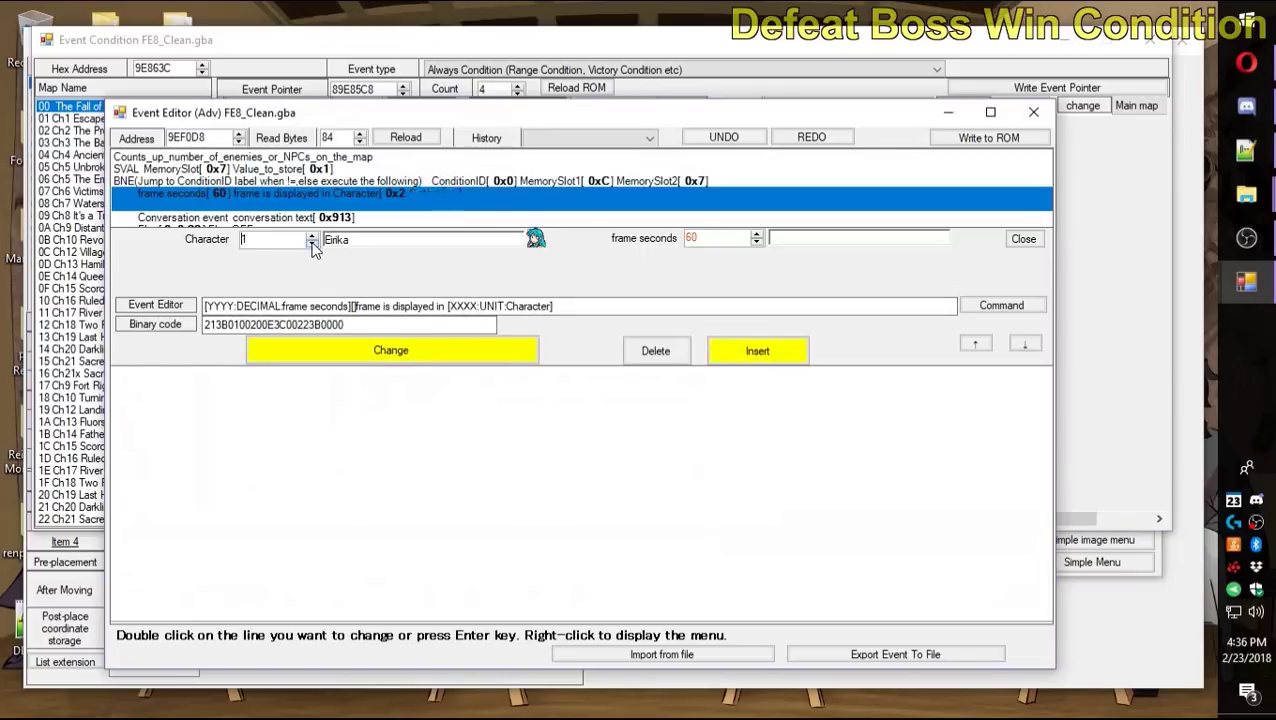
left_click(434, 352)
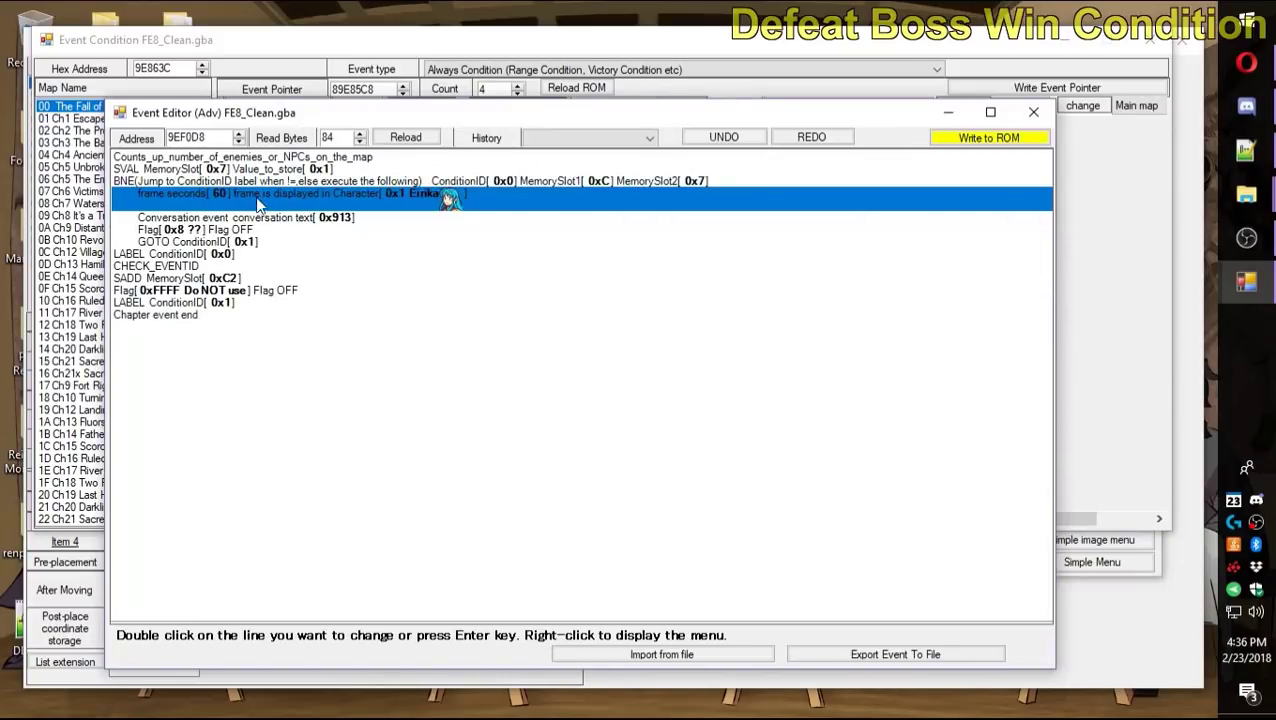
left_click(944, 147)
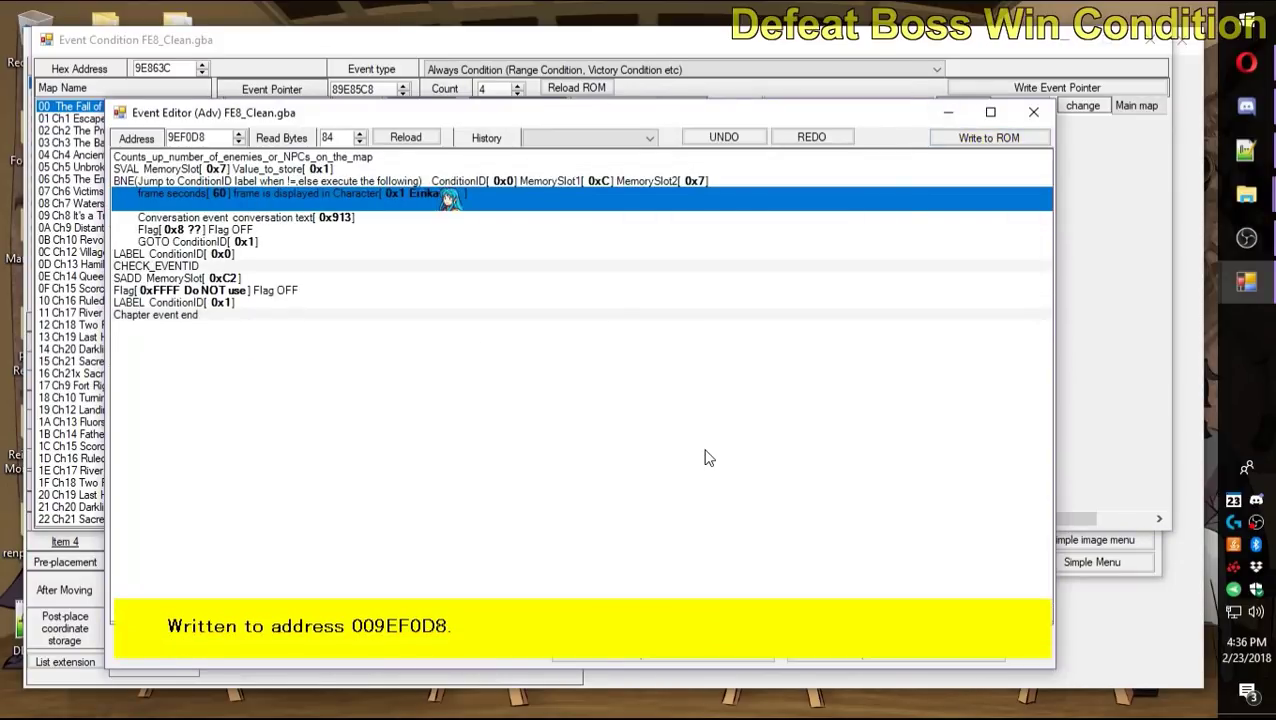
Launch the ROM in the emulator and advance the opening scenes and enemy turn until Eirika can act.
key("F5")
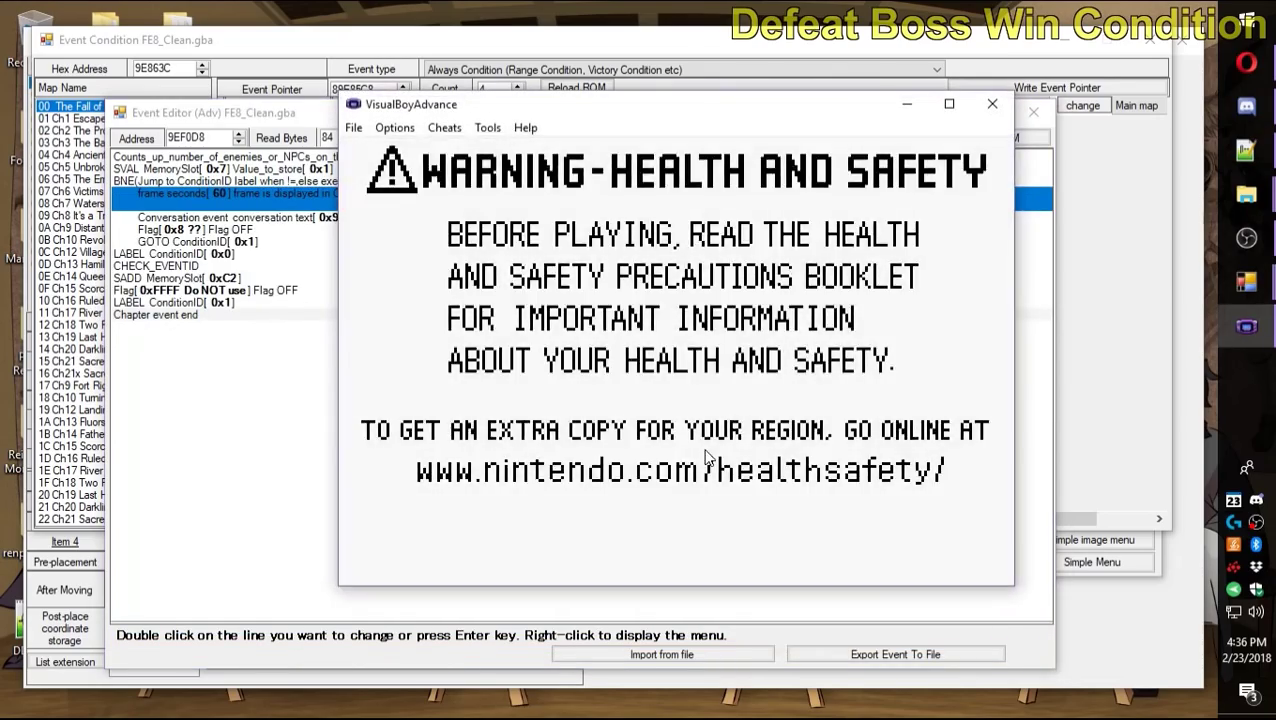
key("Return")
key("z")
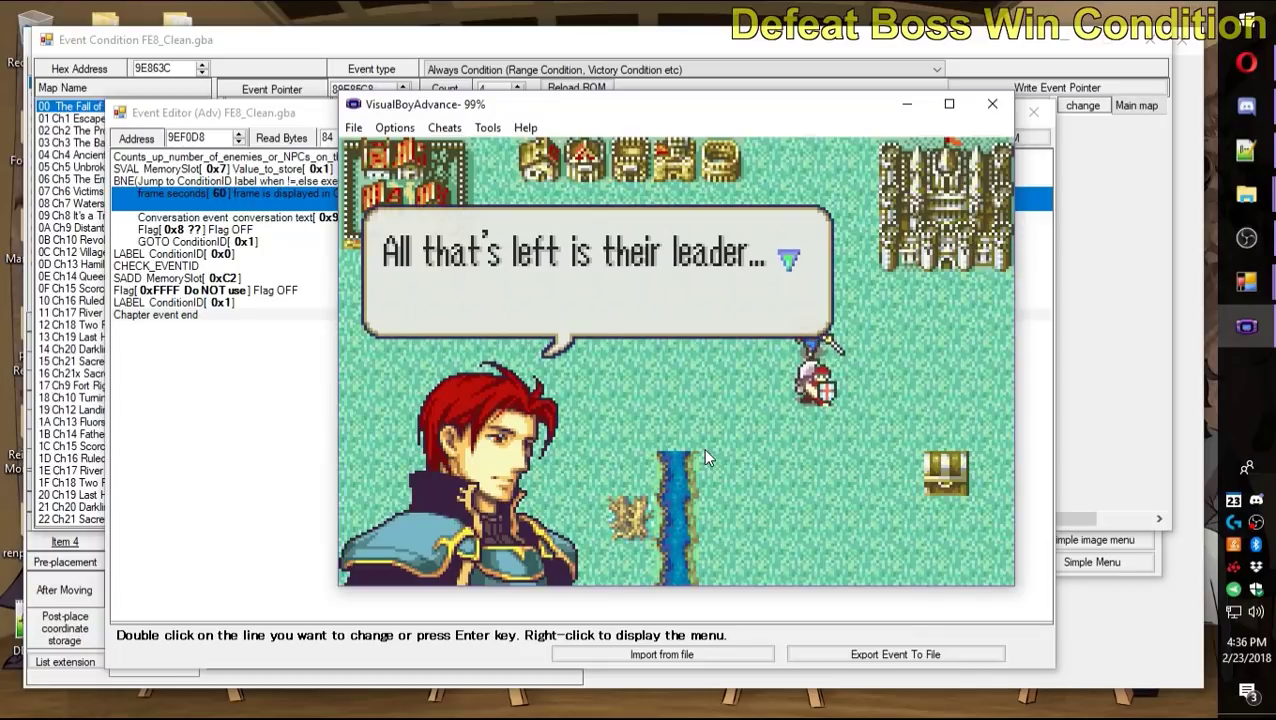
key("z")
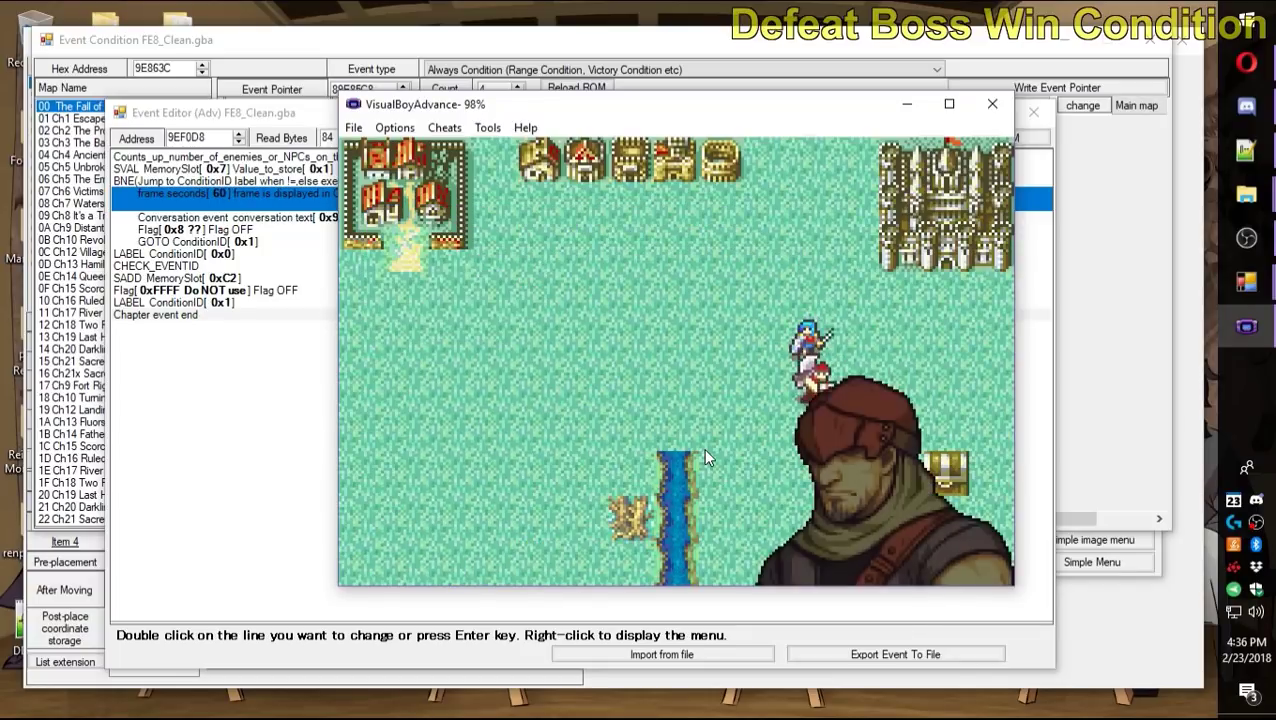
key("z")
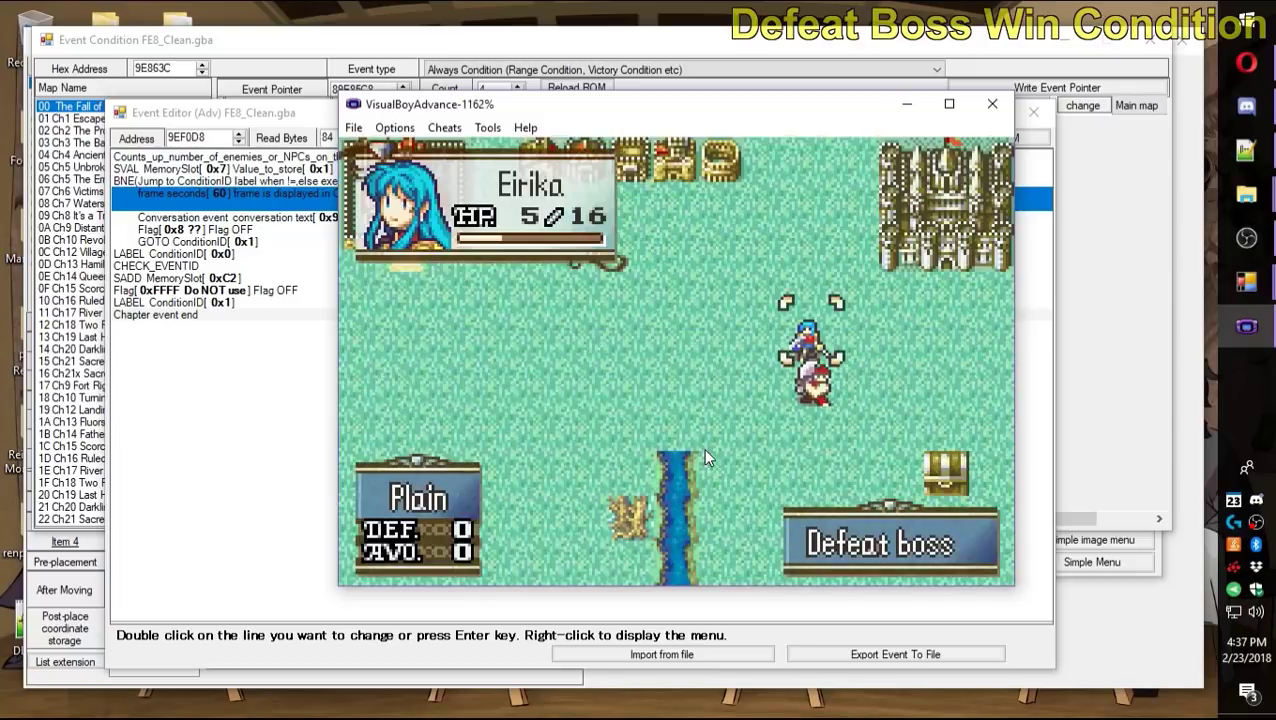
left_click(1246, 237)
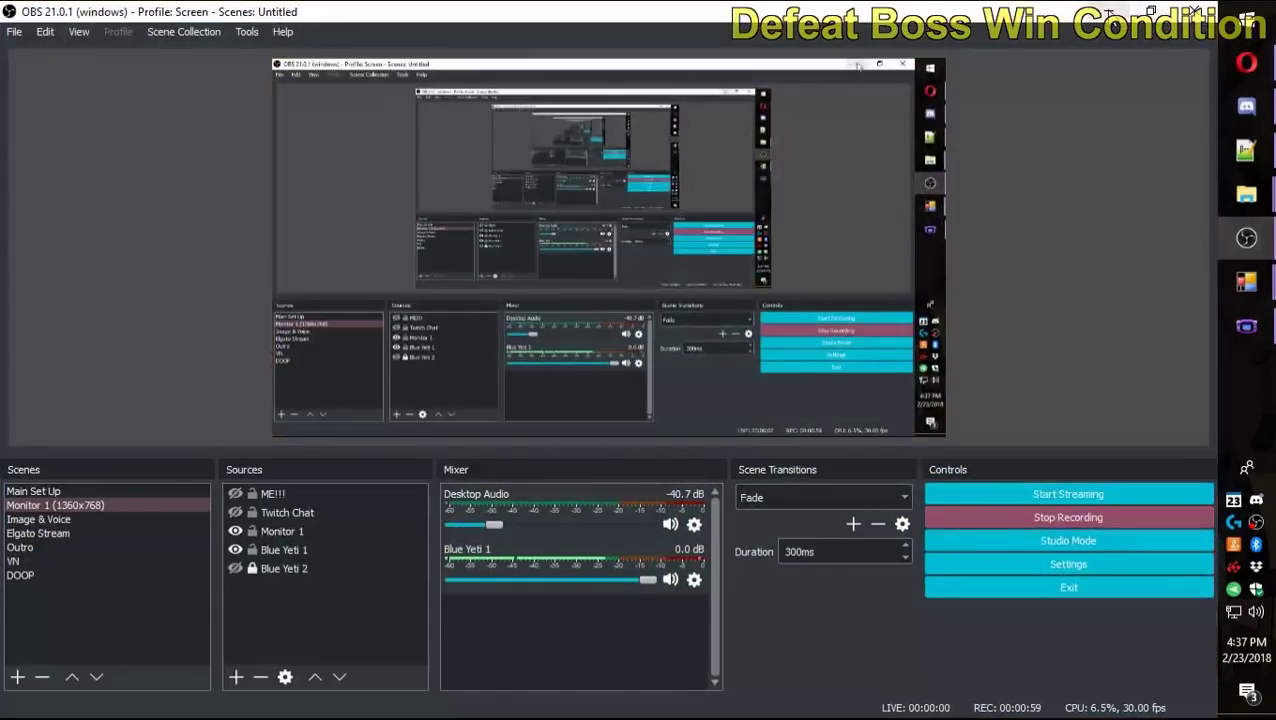
left_click(1108, 12)
Attack O'Neill with Eirika, watch the chapter's ending scene, and close the emulator and the event editor.
key("z")
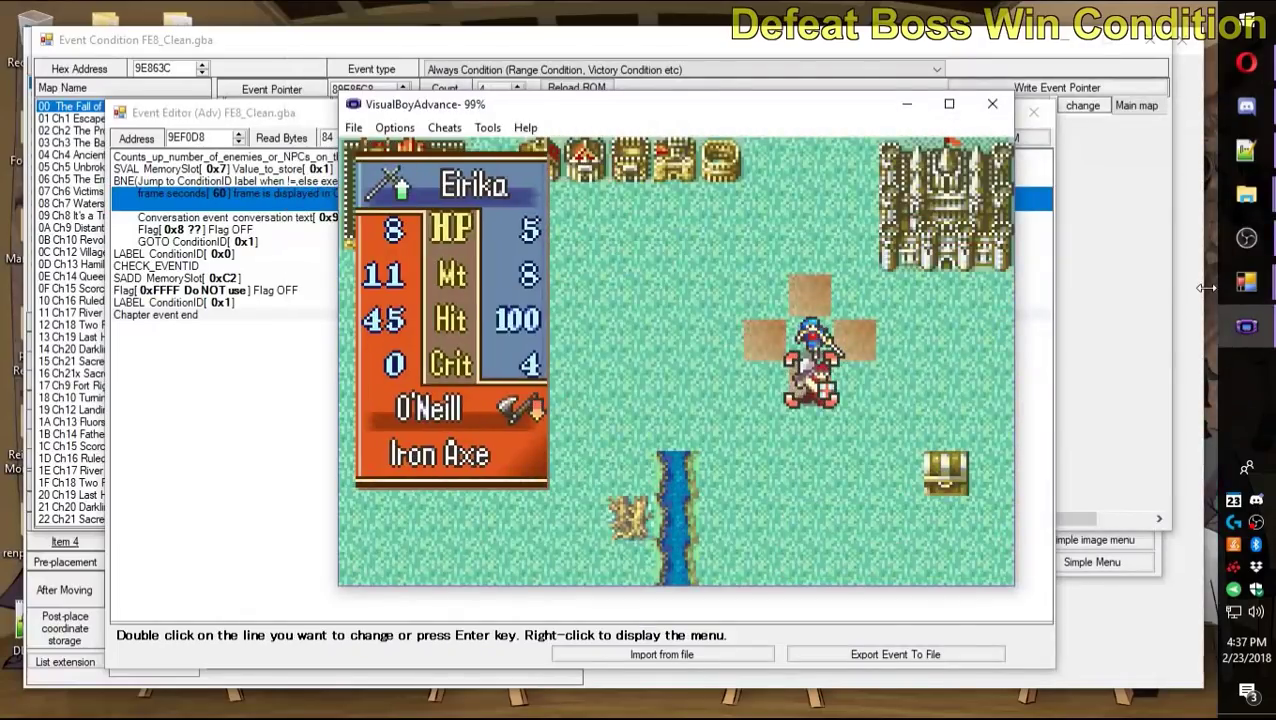
key("z")
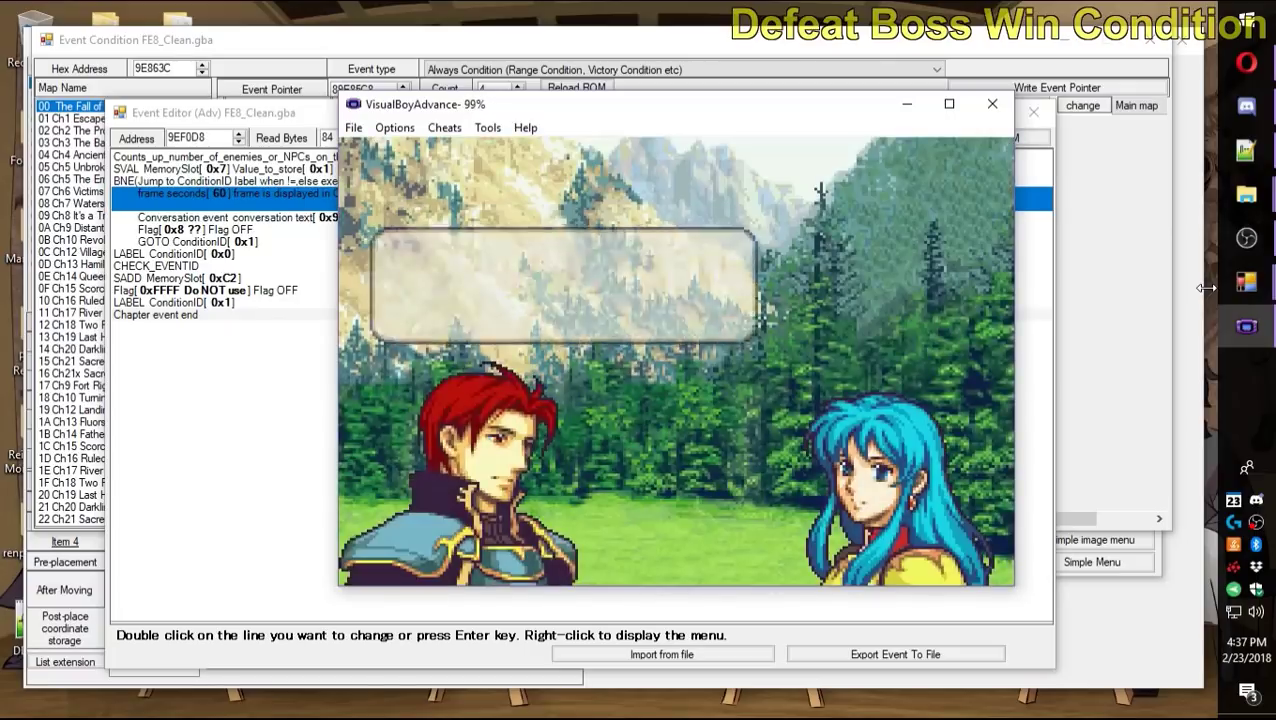
left_click(992, 103)
key("Escape")
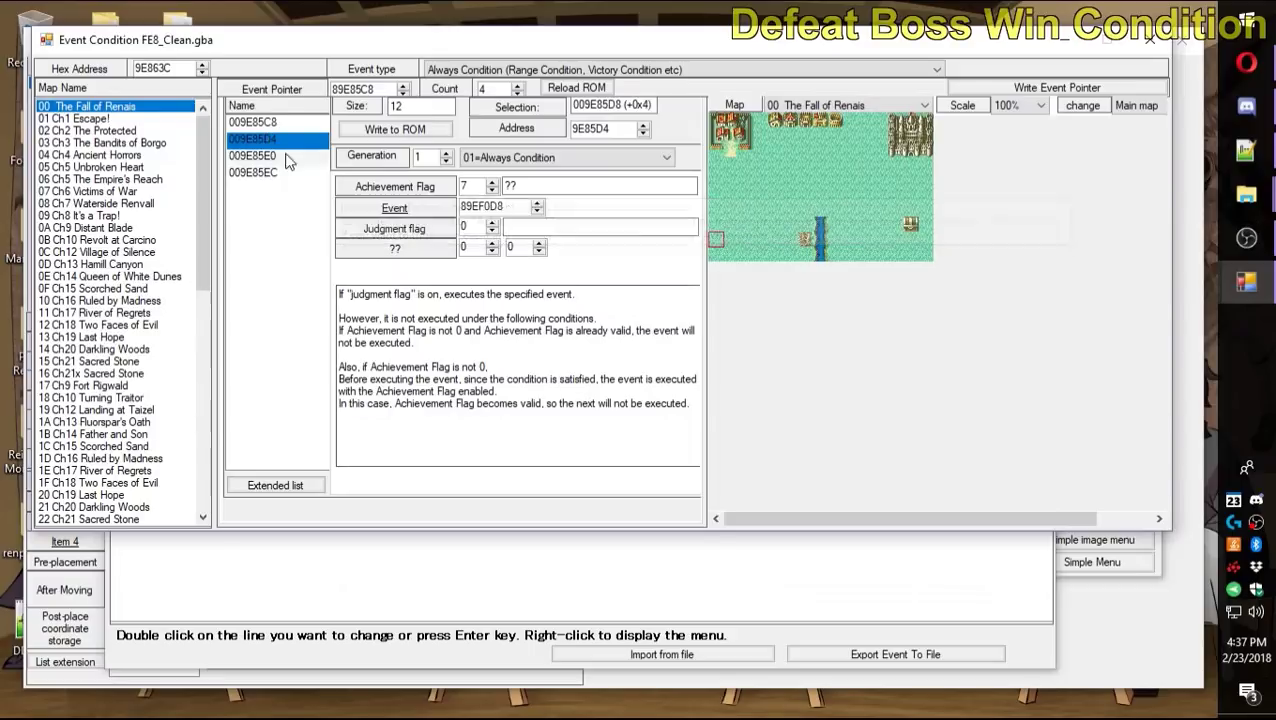
Inspect the event pointers of the always conditions 009E85D4 and 009E85C8.
left_click(381, 211)
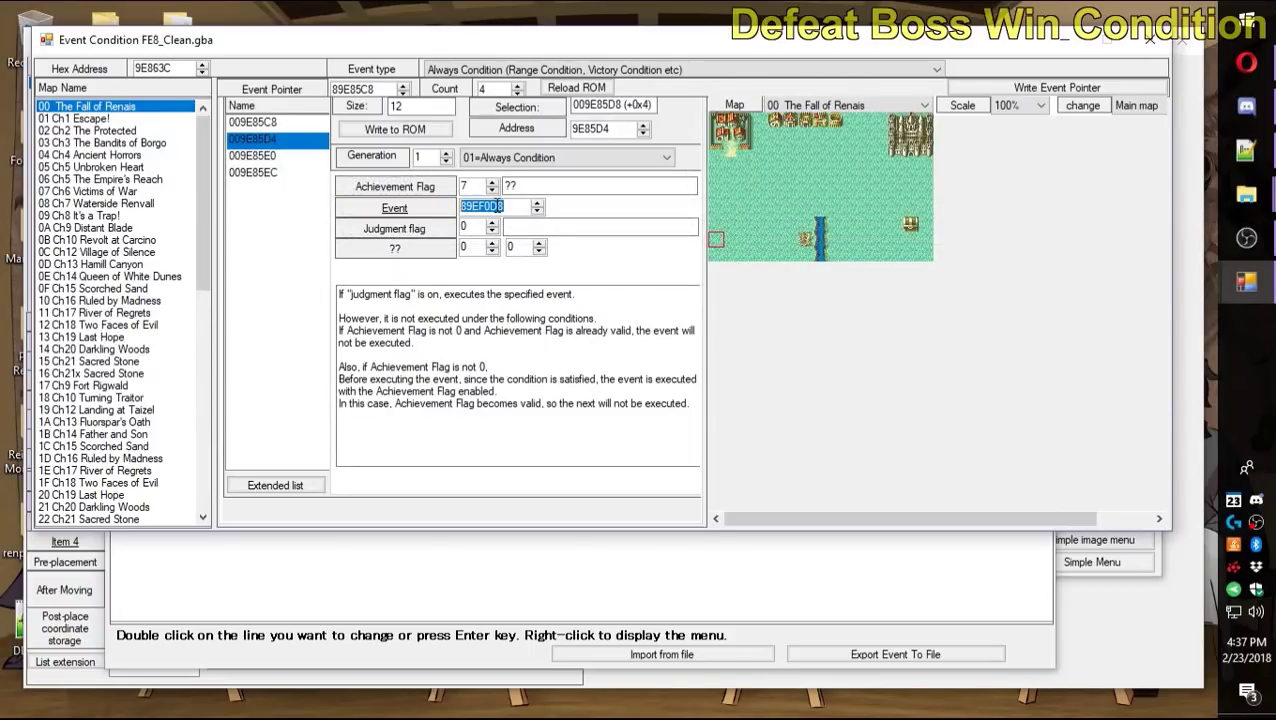
left_click(278, 160)
left_click(262, 122)
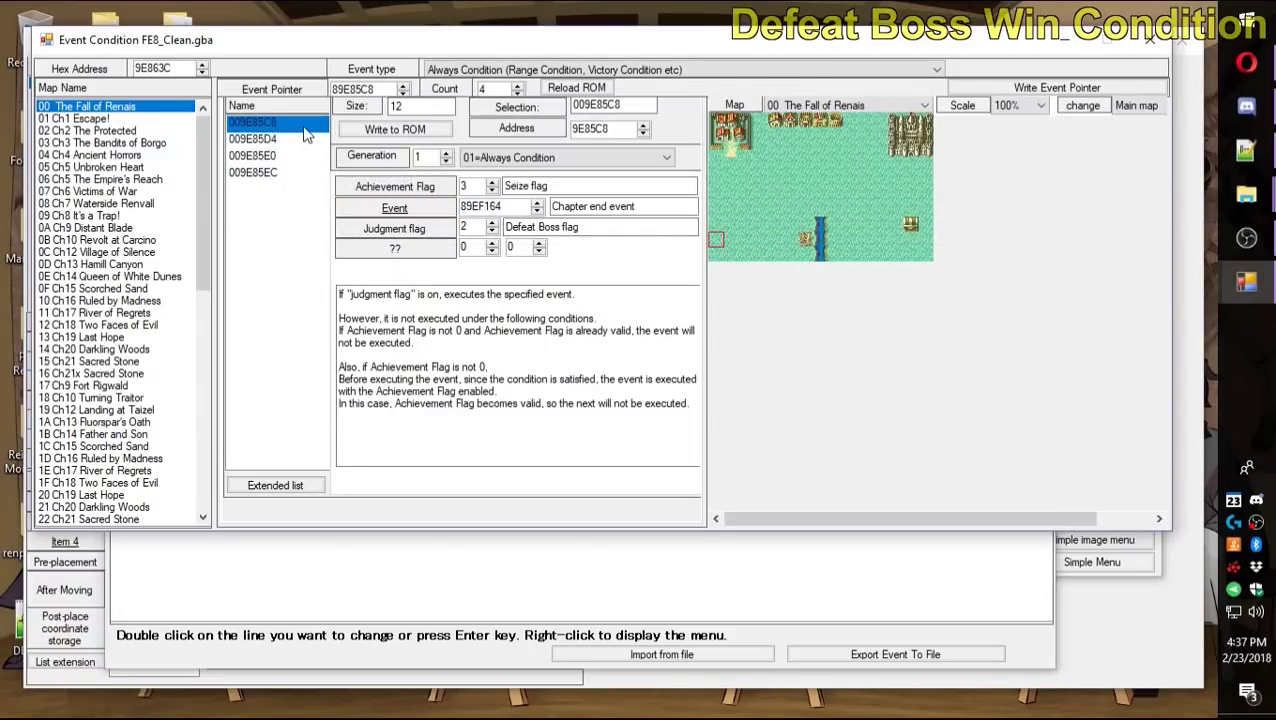
left_click(370, 207)
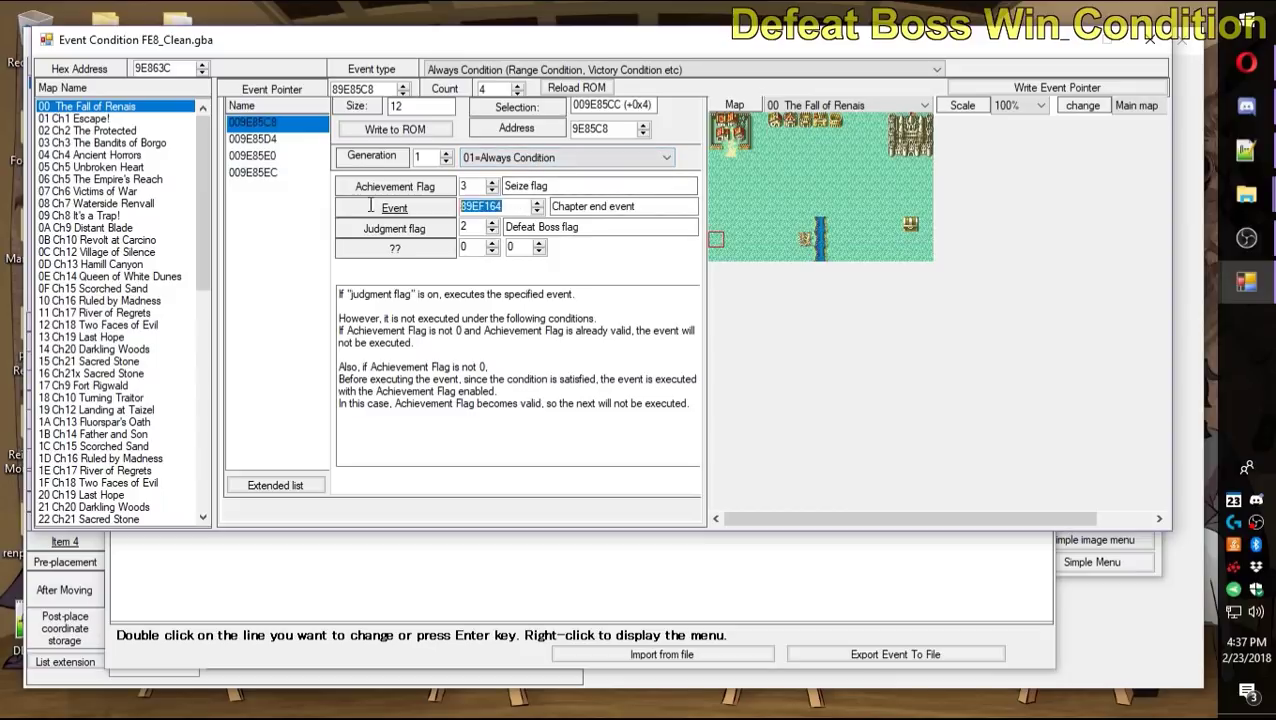
right_click(499, 205)
left_click(370, 264)
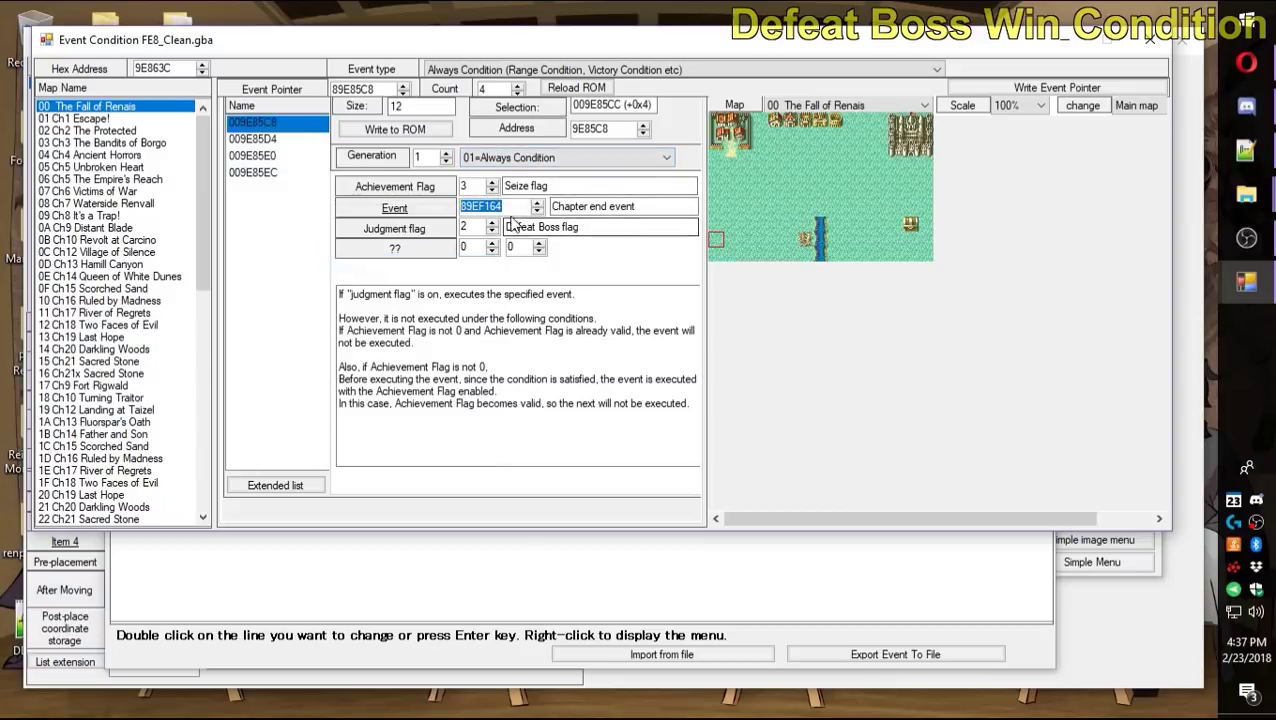
Open The Fall of Renais' chapter end event, copy its address 9EF164, and close the event editor without saving.
left_click(597, 70)
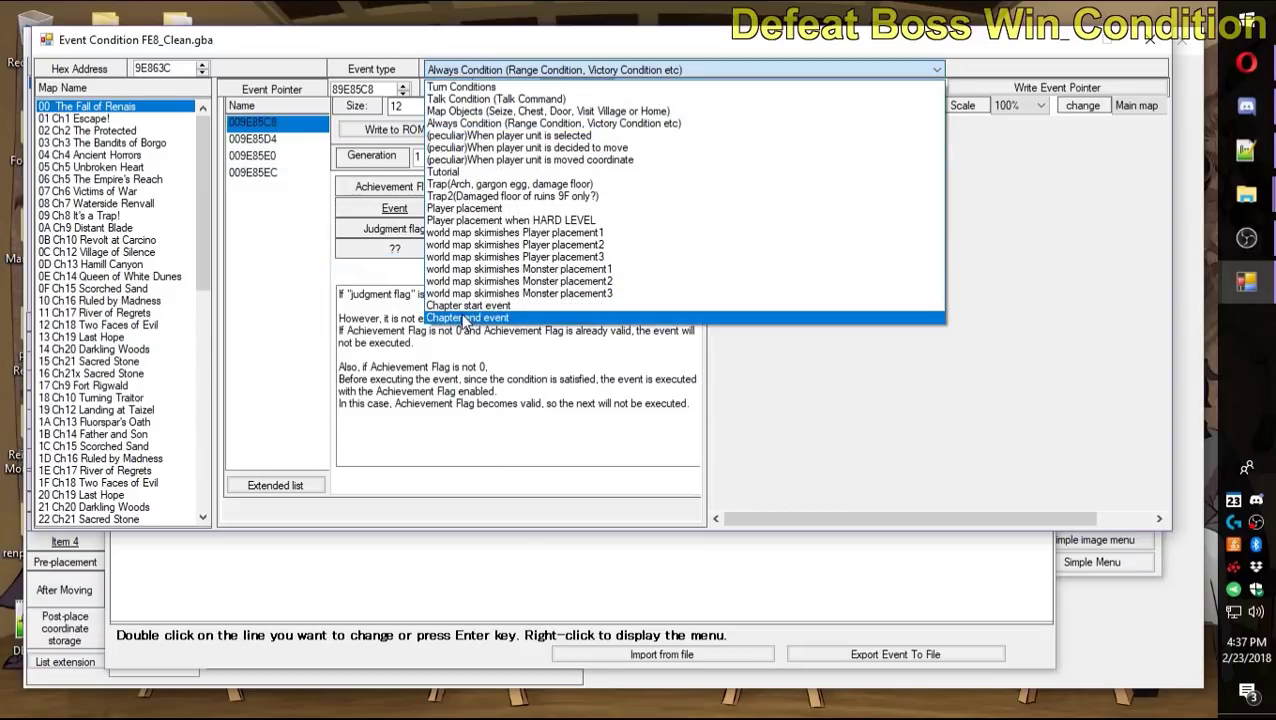
left_click(464, 318)
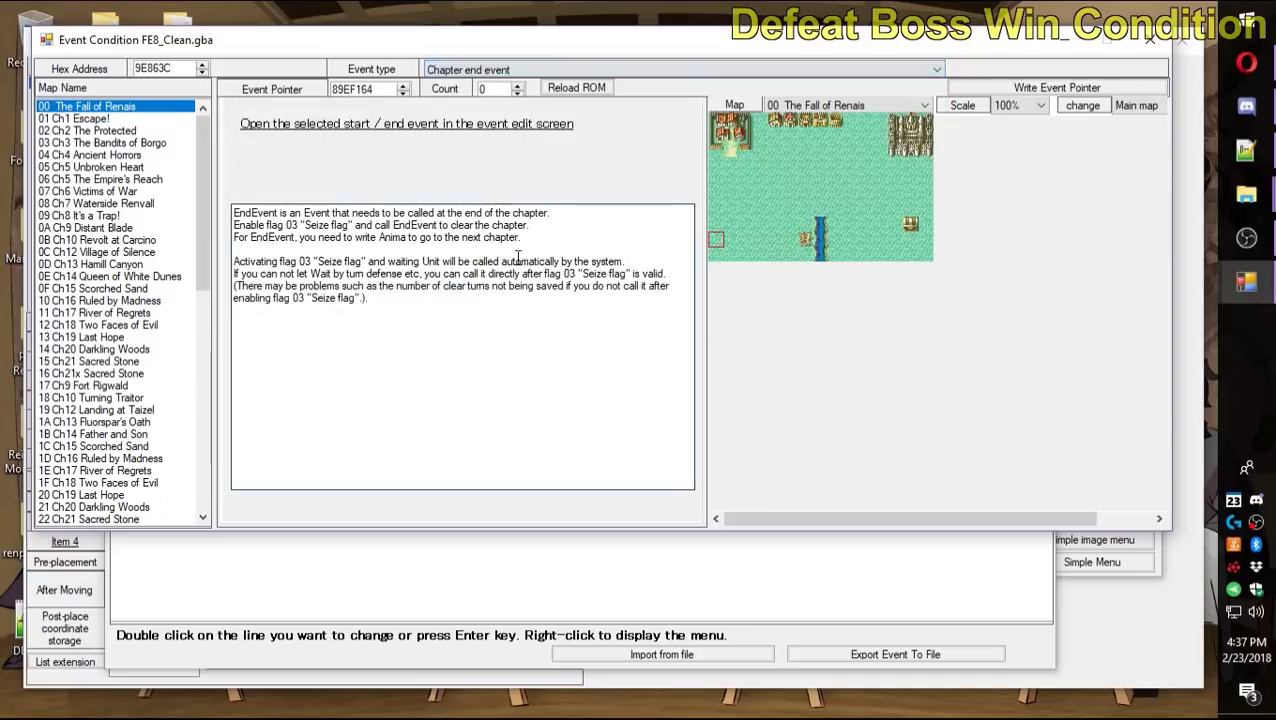
left_click(514, 137)
double_click(185, 137)
right_click(188, 137)
left_click(185, 195)
left_click(1033, 112)
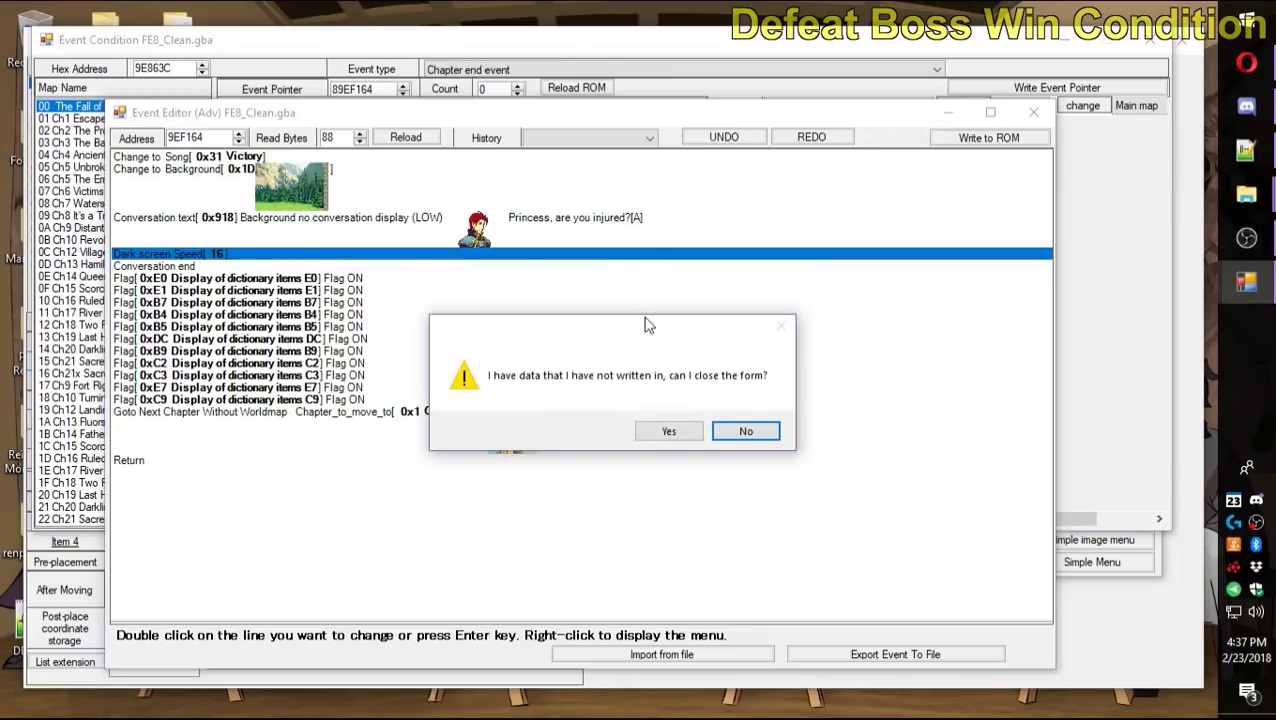
left_click(668, 431)
Paste 9EF164 as the event of always condition 009E85C8 and write the condition to the ROM.
left_click(525, 70)
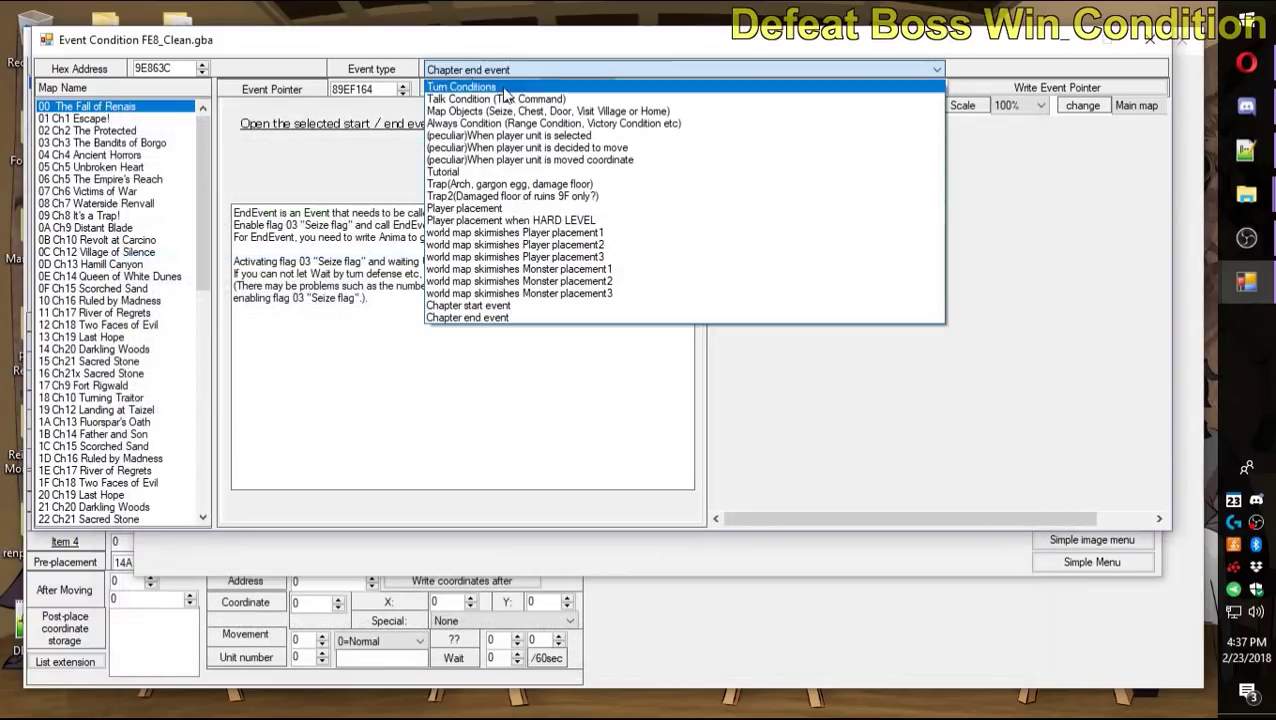
left_click(460, 128)
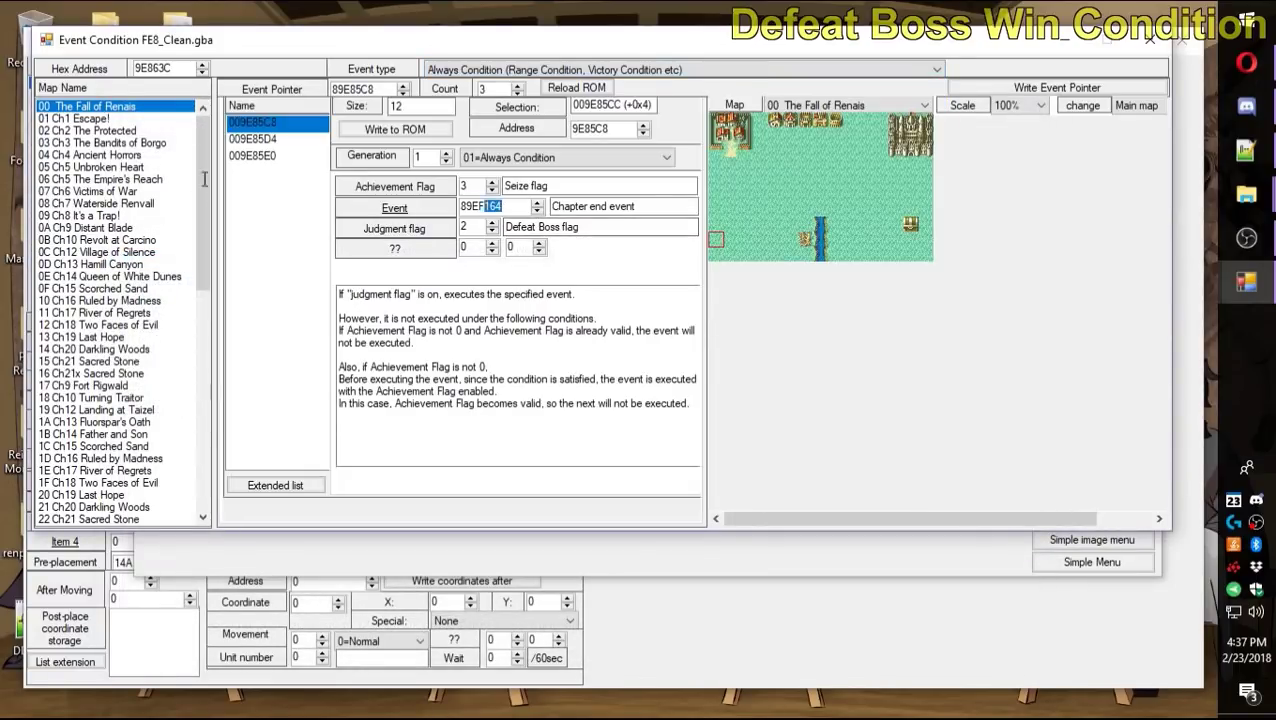
key("ctrl+v")
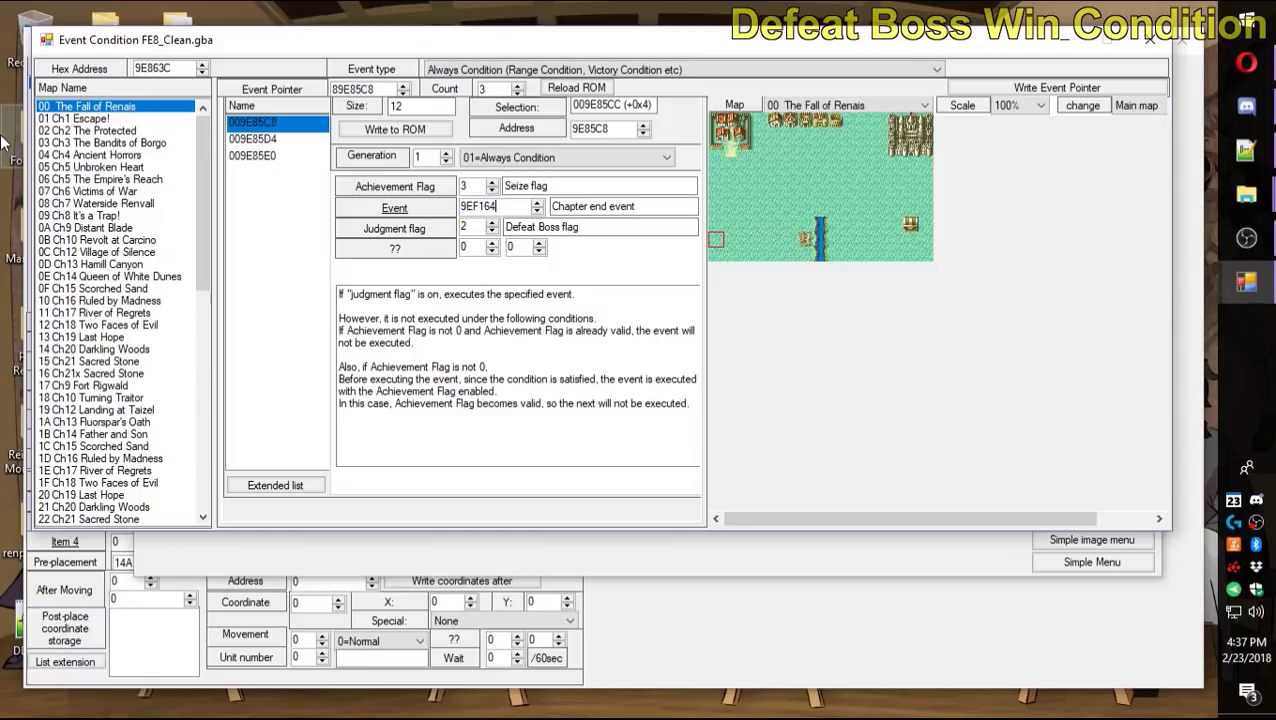
left_click(405, 135)
left_click(290, 140)
left_click(300, 123)
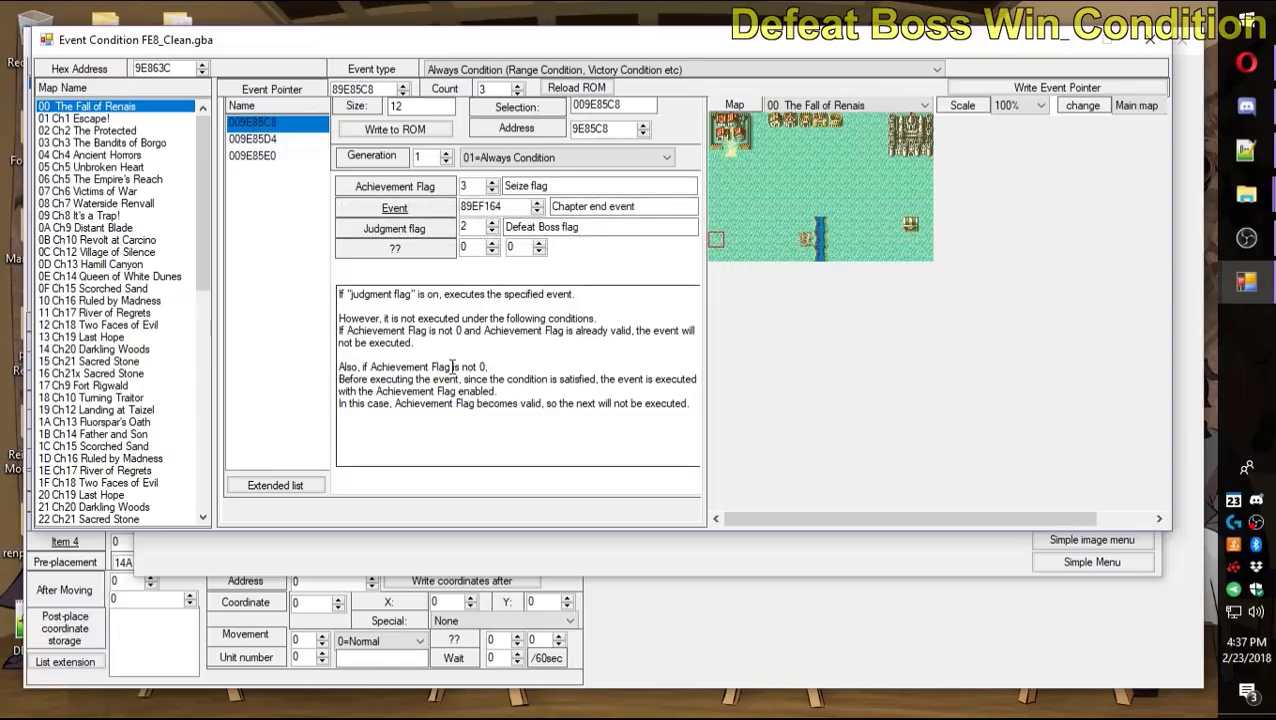
Show the turn conditions of The Fall of Renais.
left_click(490, 70)
left_click(487, 89)
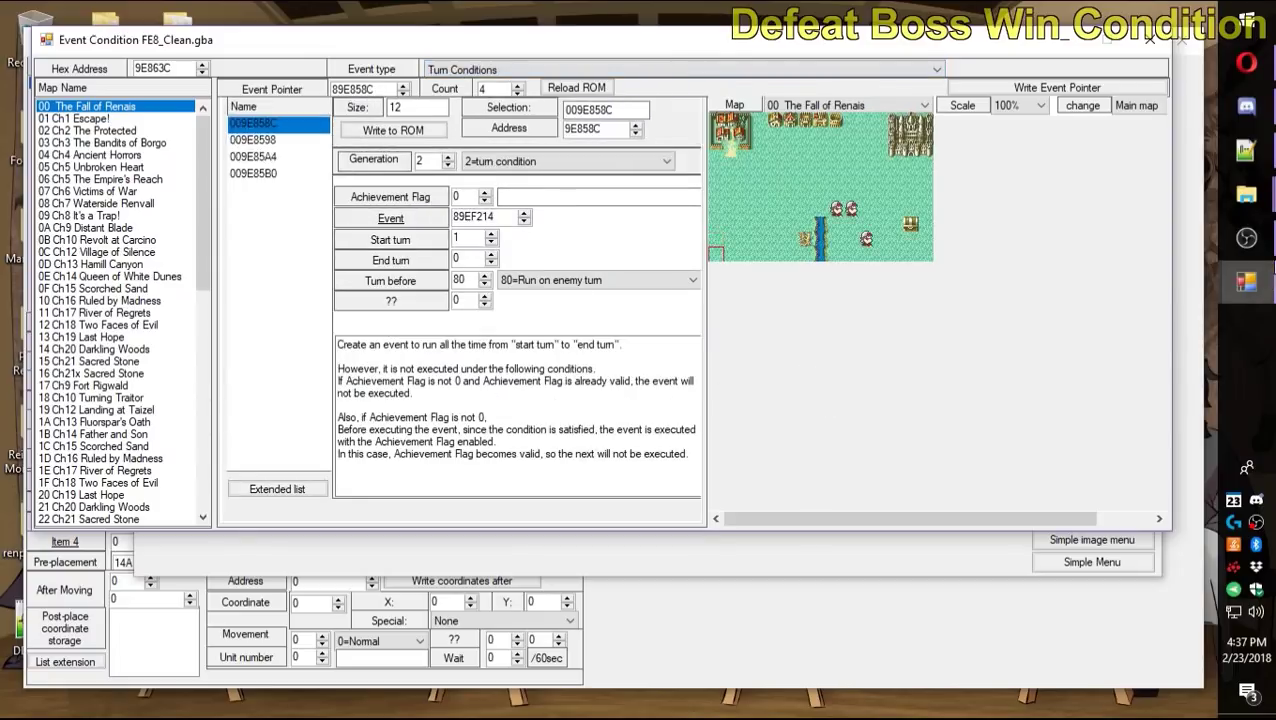
left_click(1246, 238)
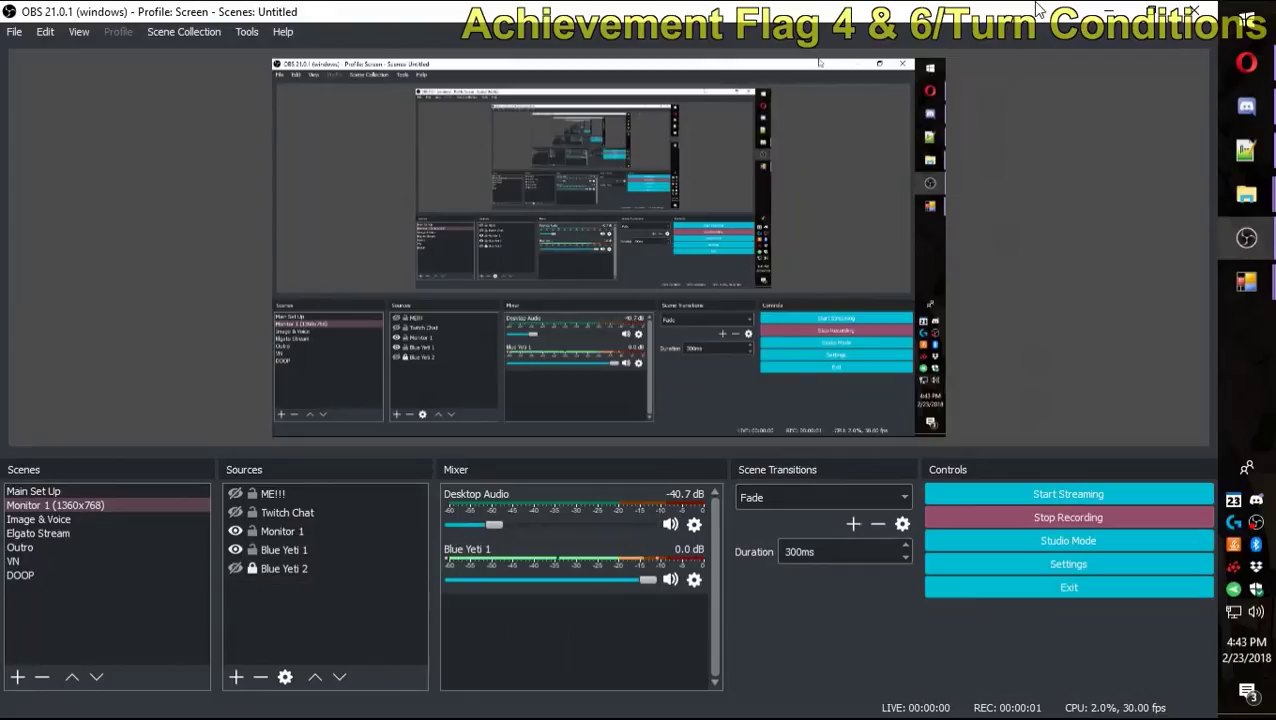
left_click(1106, 11)
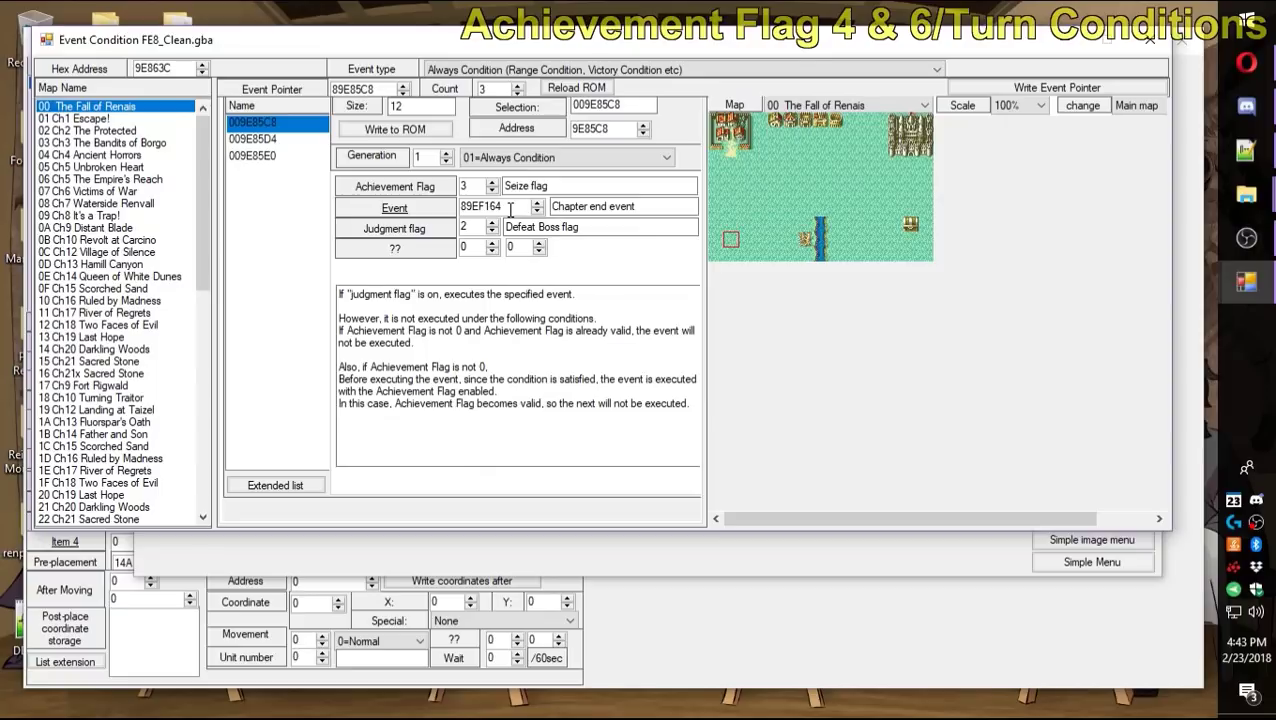
Set the judgment flag of always condition 009E85C8 to 6, the Defeat all (Rout) flag, and write it to the ROM.
left_click(466, 227)
key("BackSpace")
type("6")
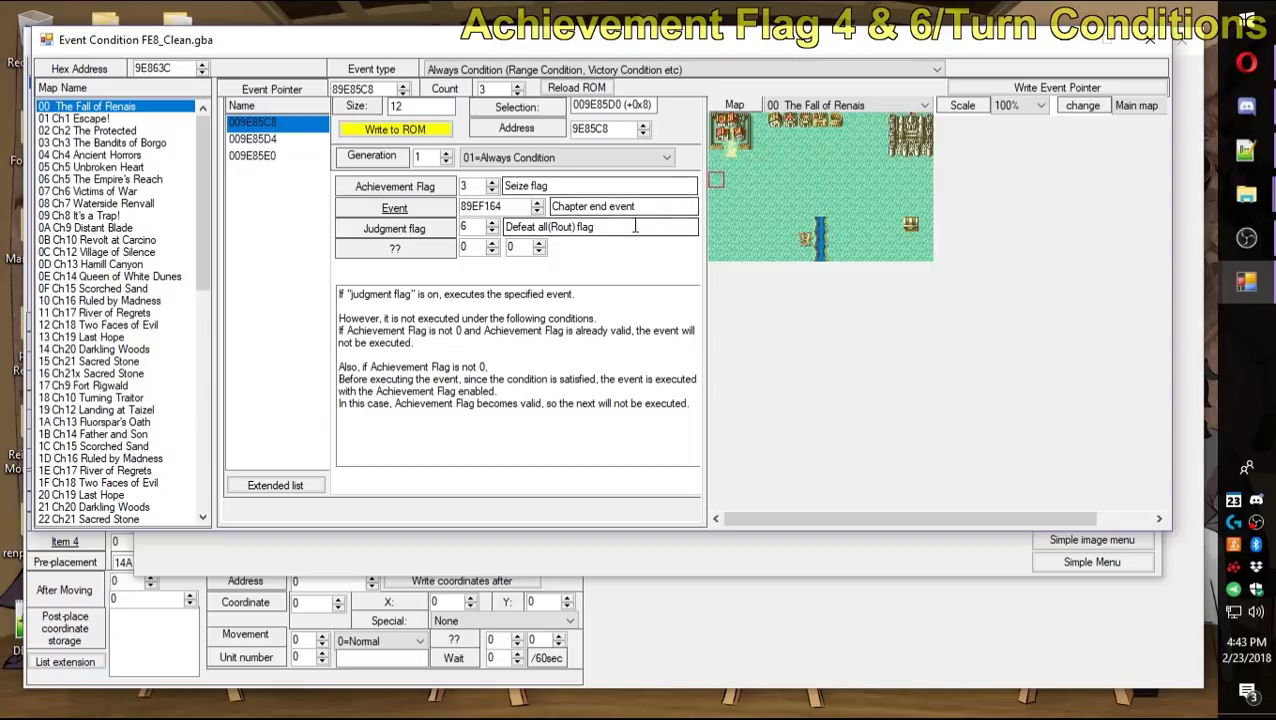
key("BackSpace")
type("4")
key("BackSpace")
type("6")
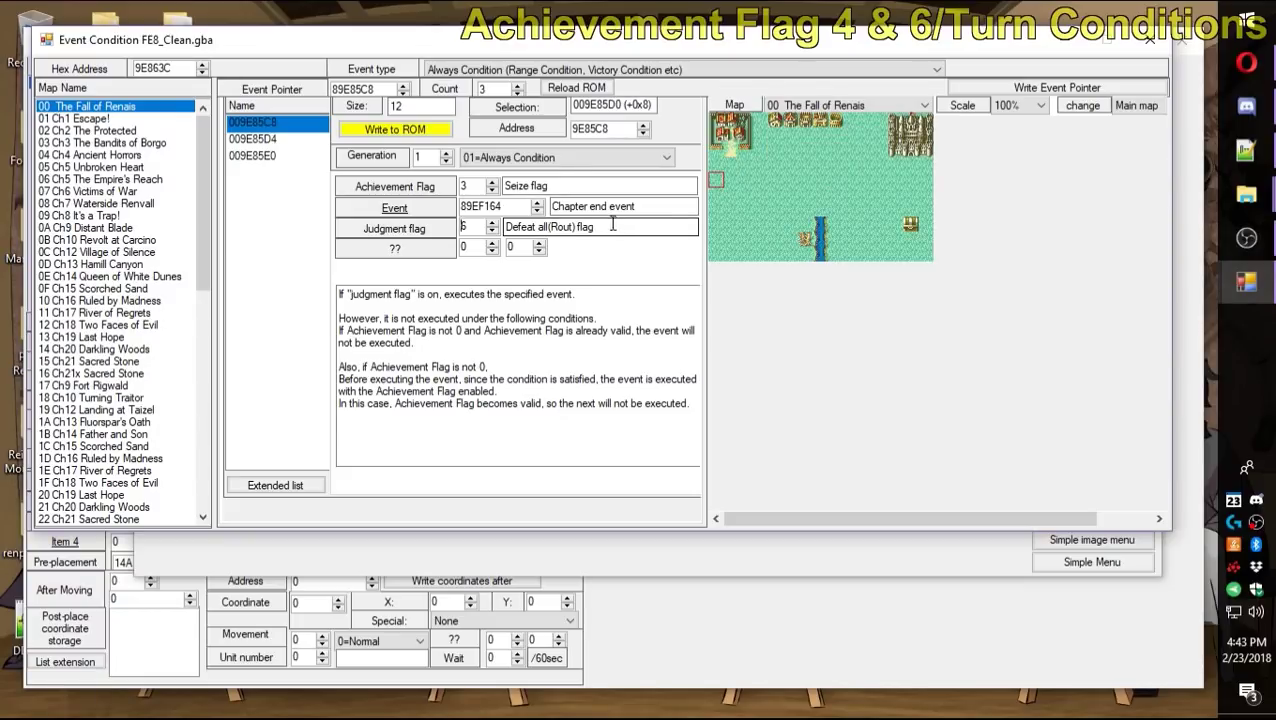
key("ctrl+a")
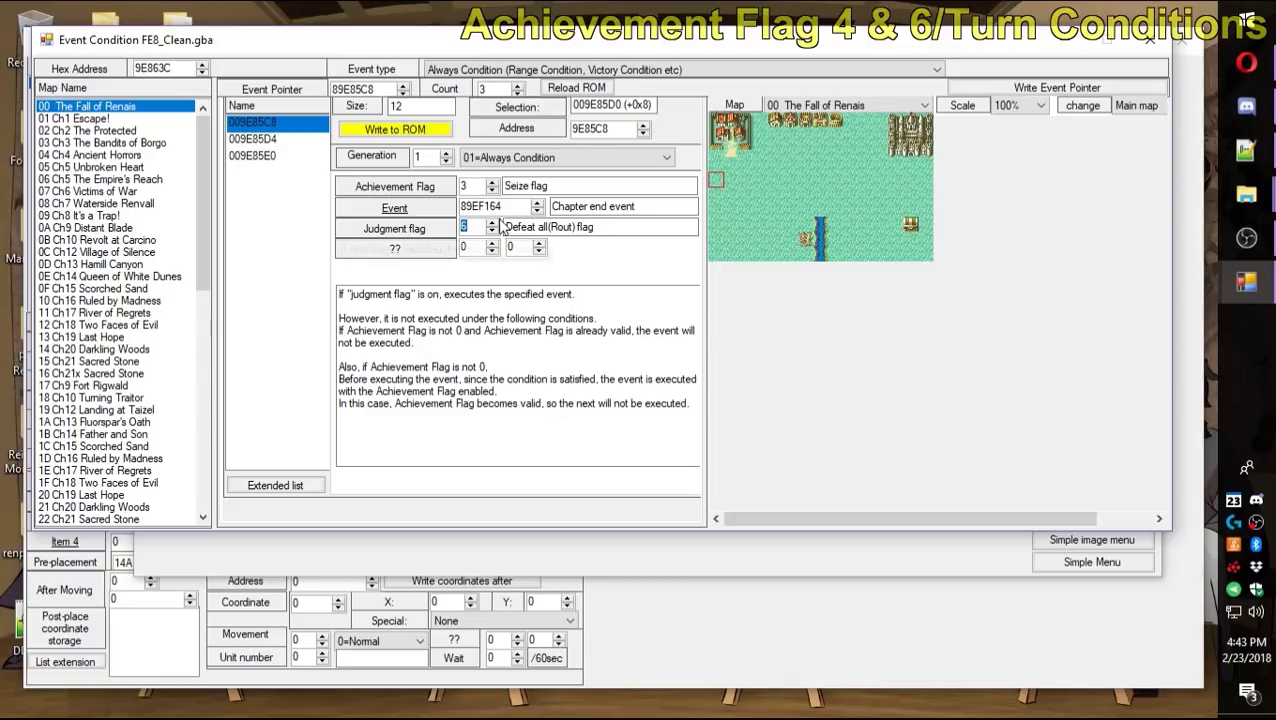
left_click(628, 230)
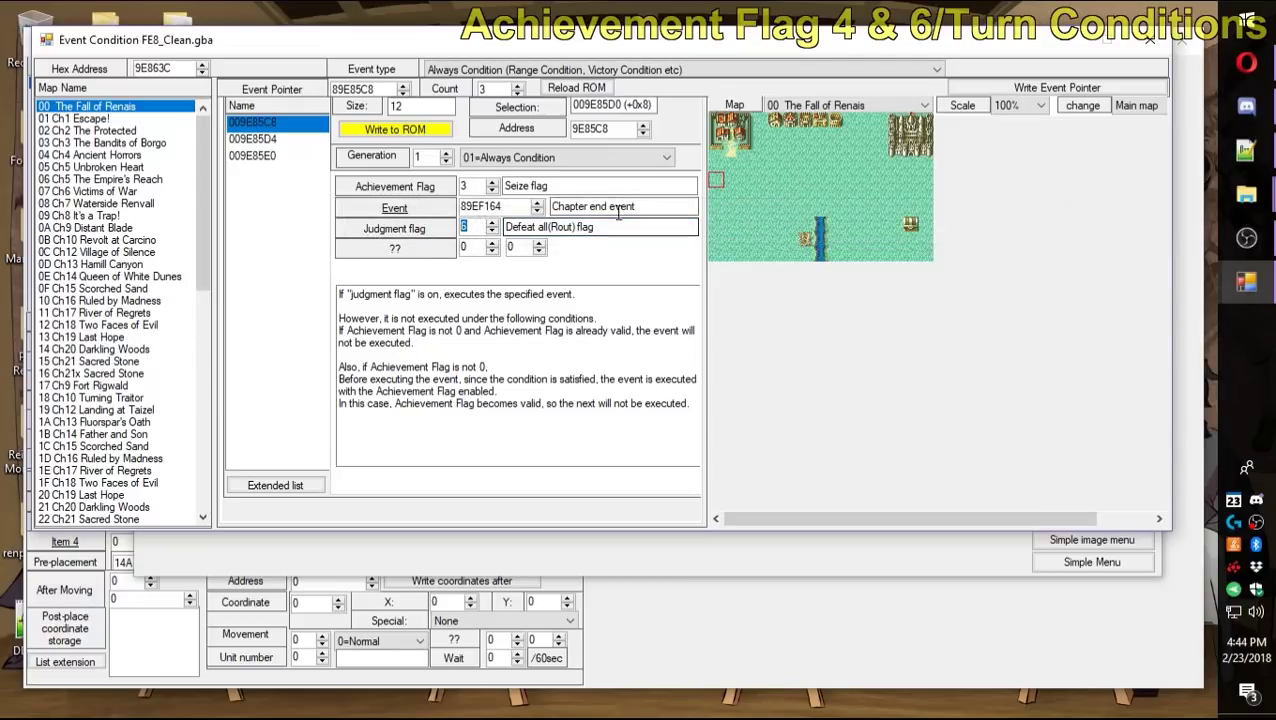
key("Tab")
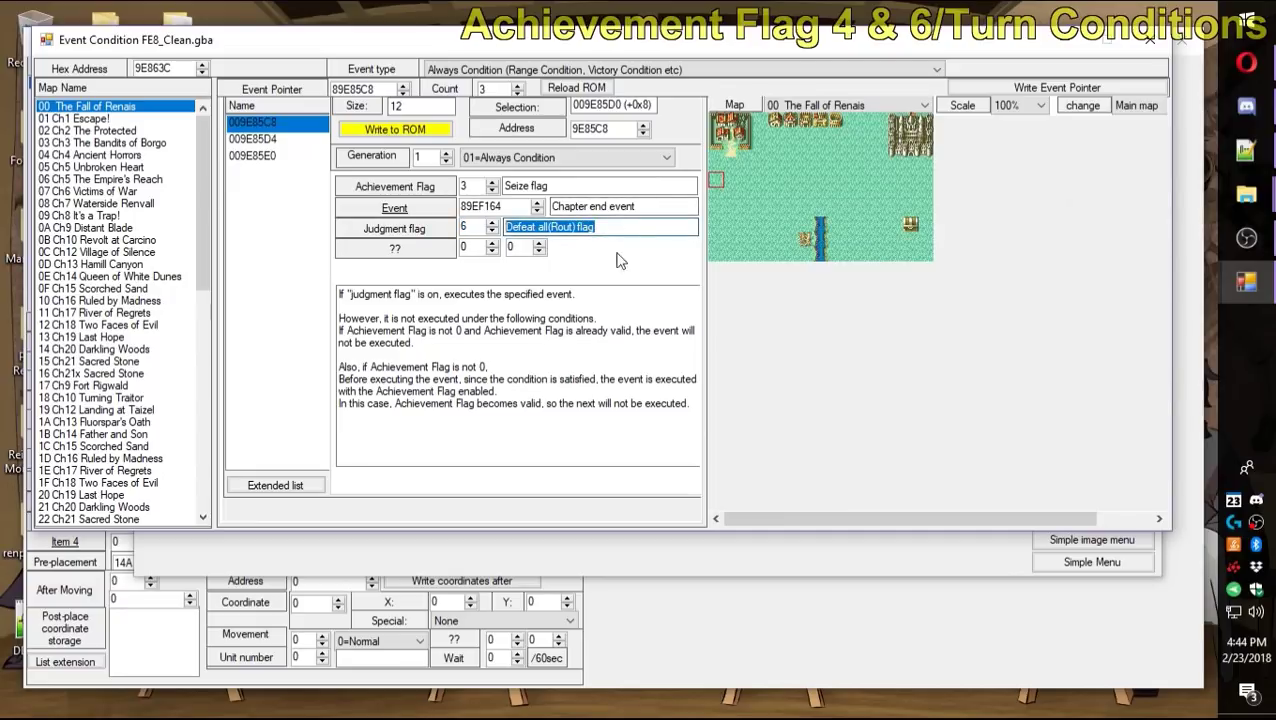
left_click(454, 209)
left_click(1003, 90)
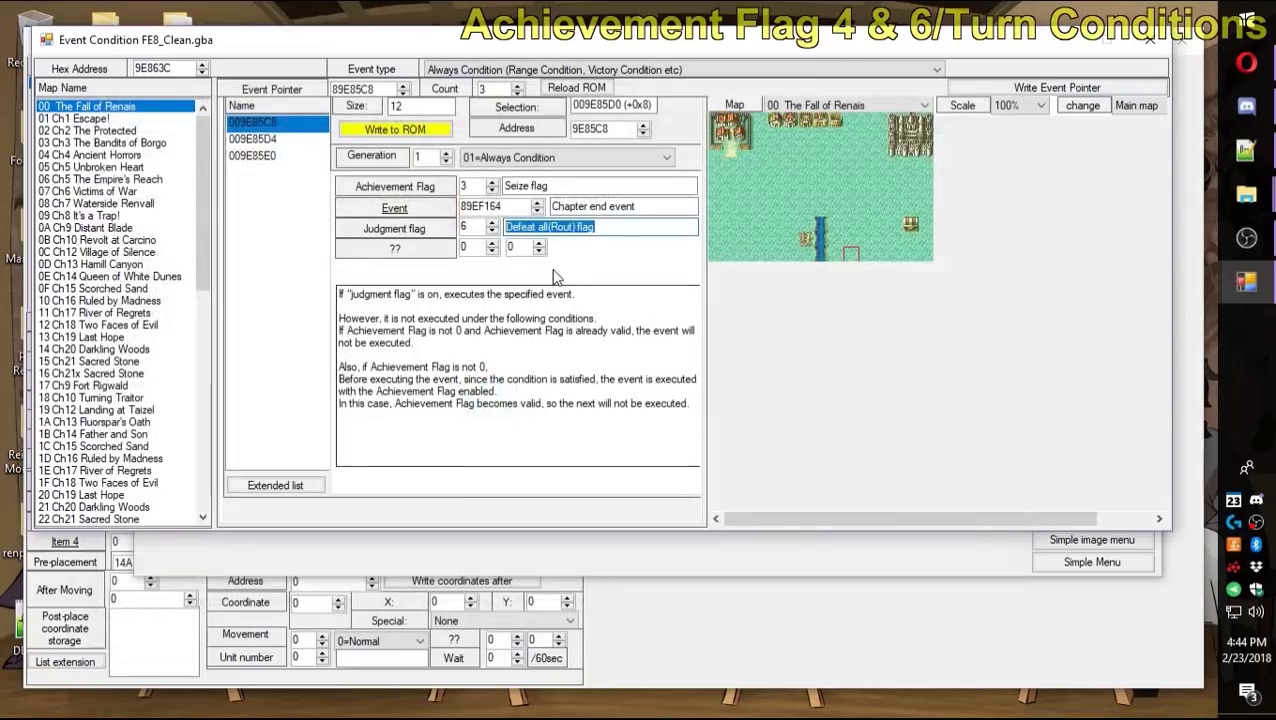
left_click(398, 132)
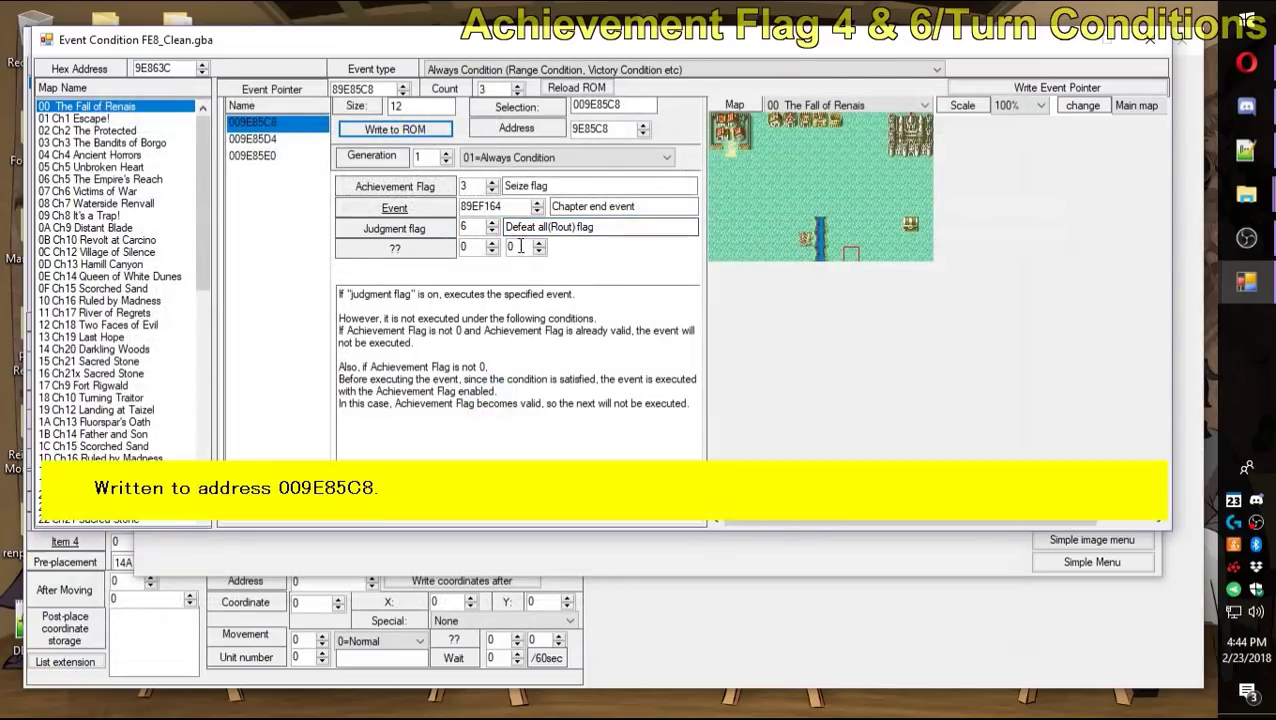
Lower the judgment flag of always condition 009E85C8 to 4, the Second BGM flag.
double_click(491, 231)
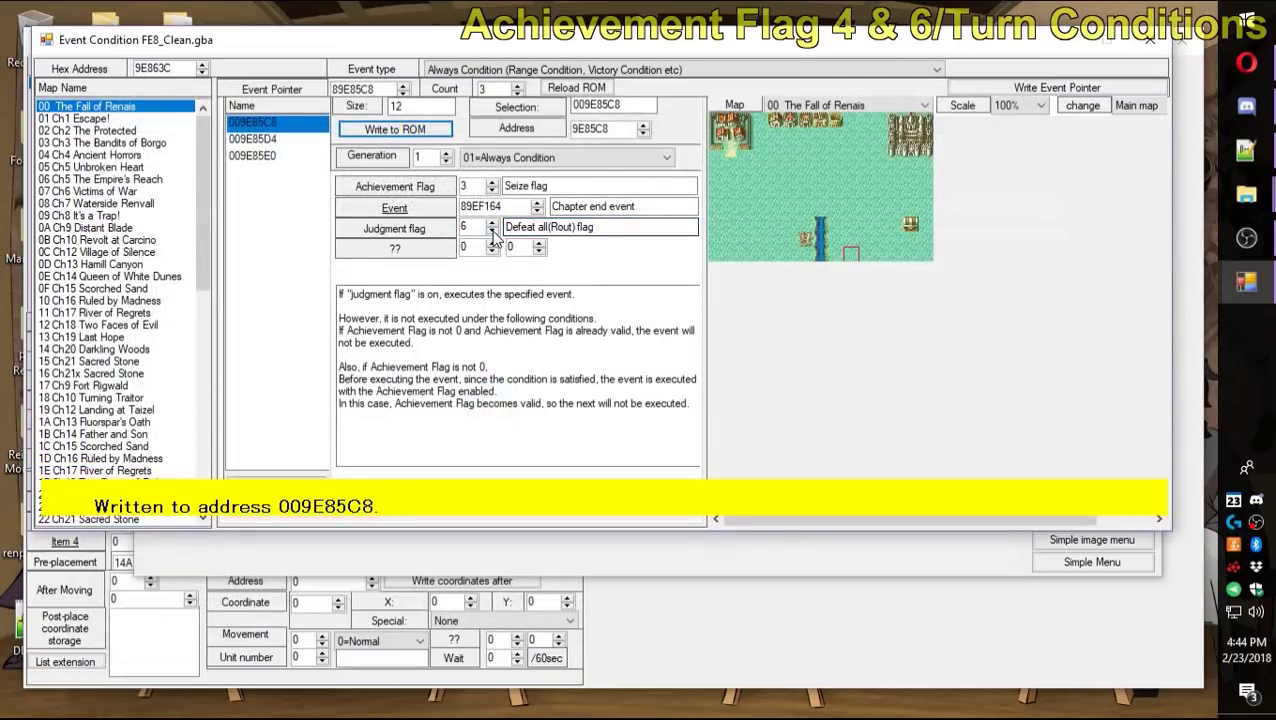
left_click(625, 227)
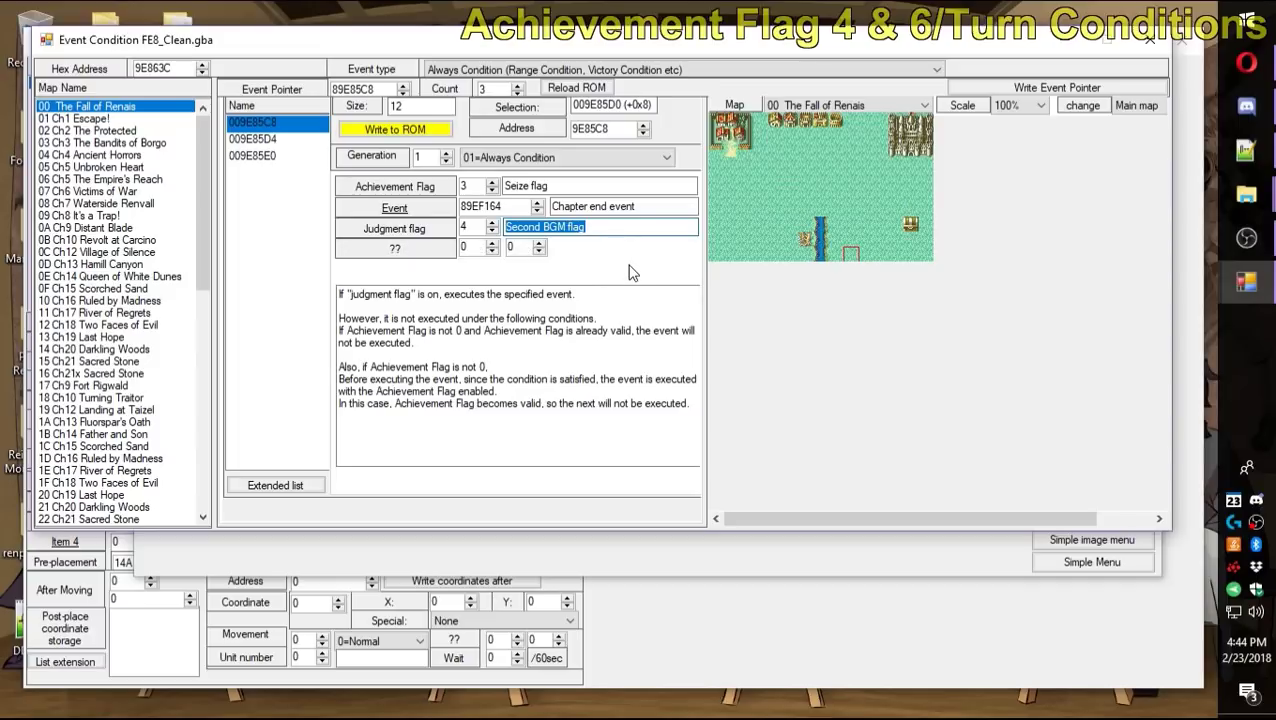
left_click(470, 227)
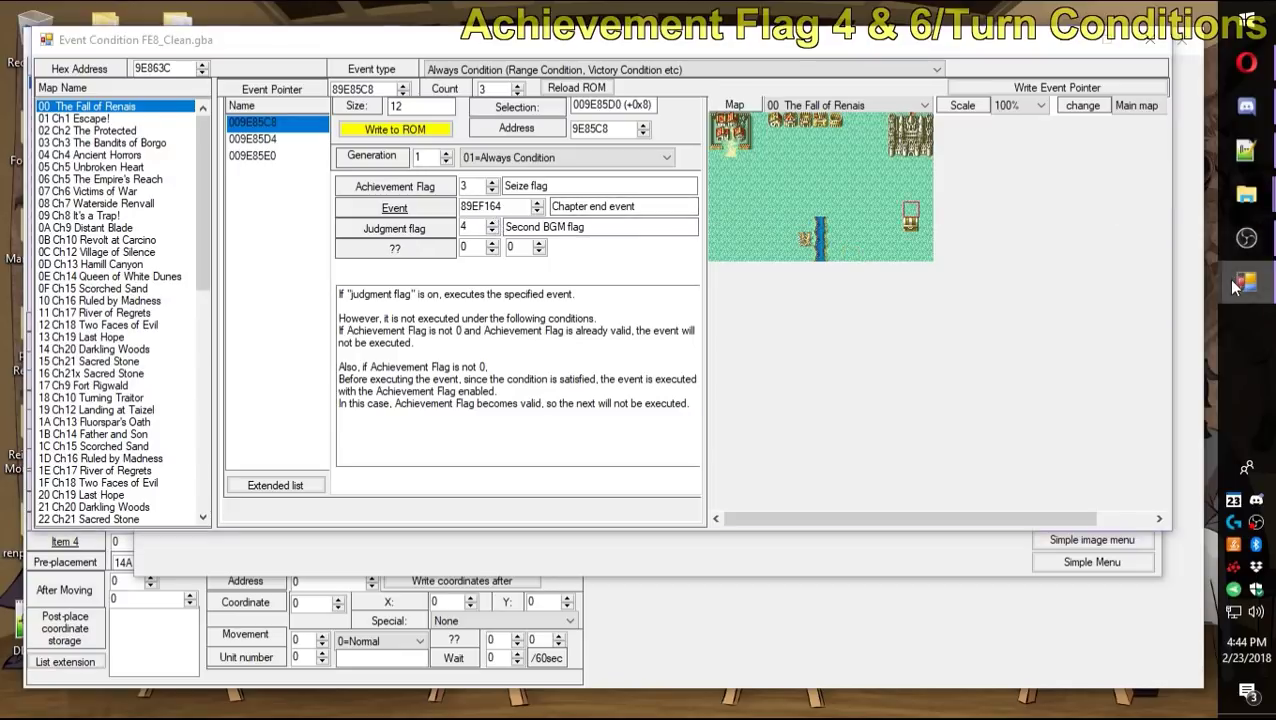
Open the Chapter Editor on The Fall of Renais and try to preview its Player Phase BGM.
mouse_move(1233, 285)
left_click(1105, 265)
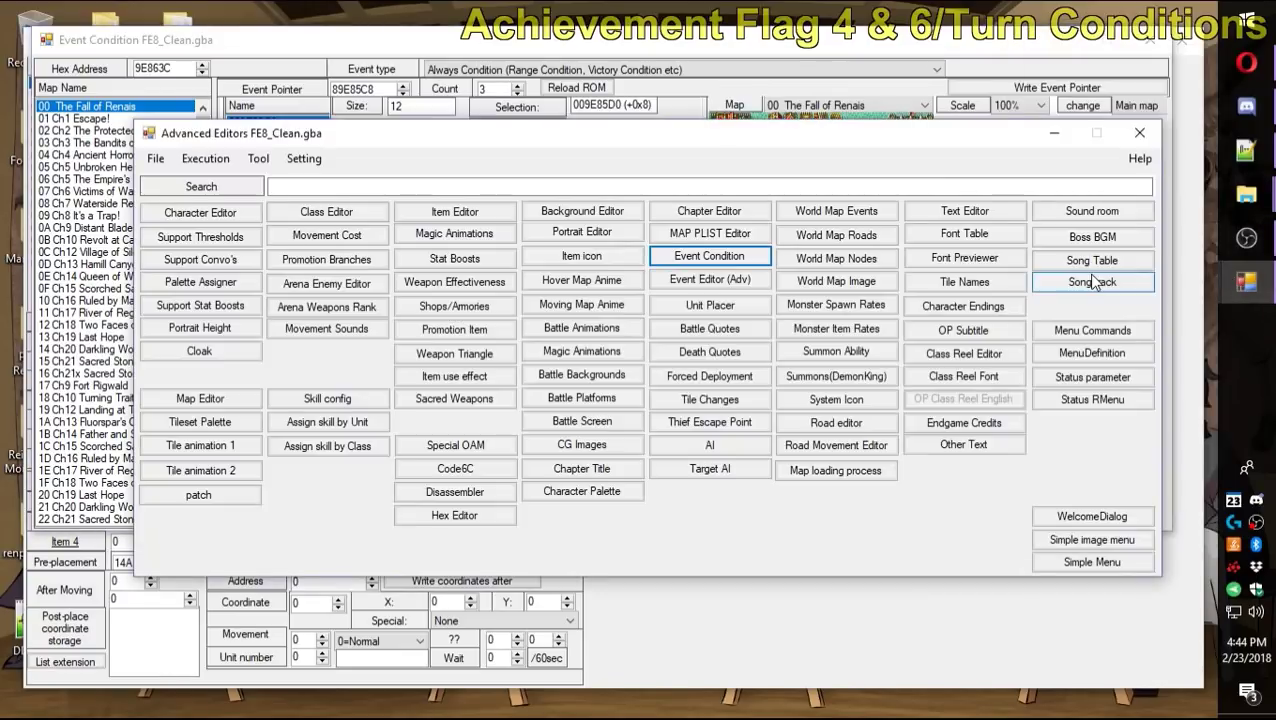
left_click(678, 211)
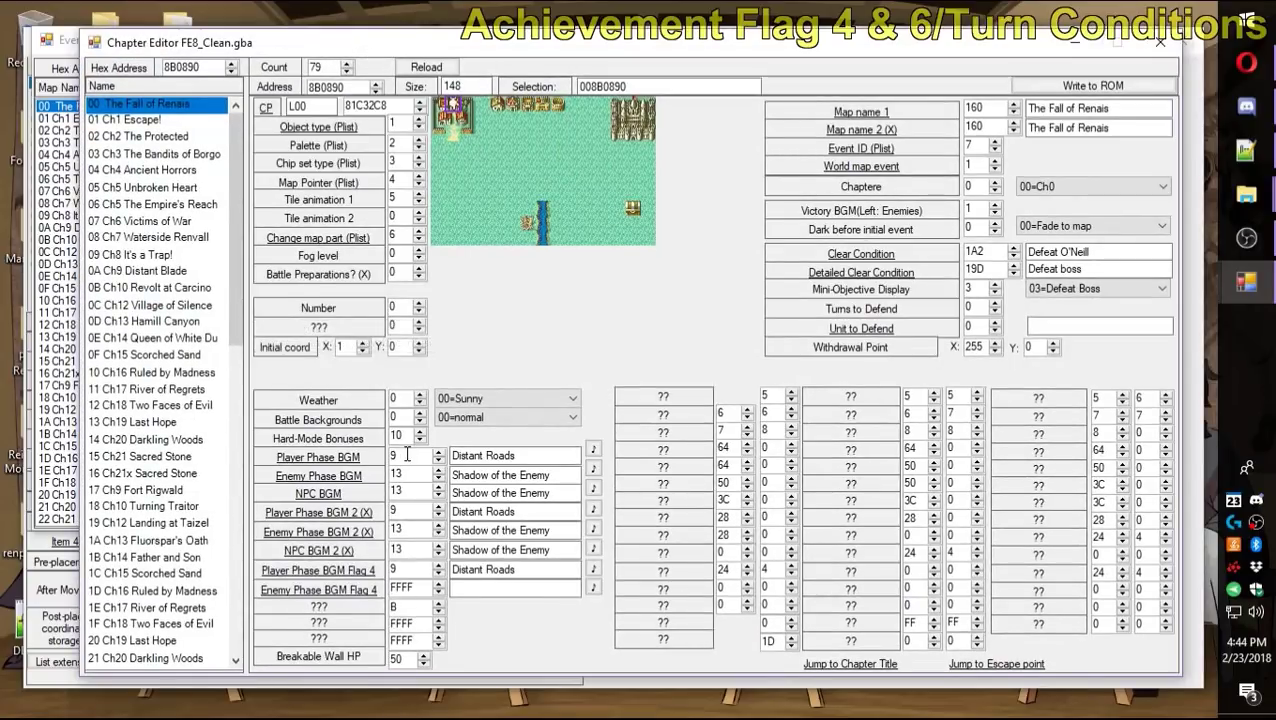
left_click(593, 451)
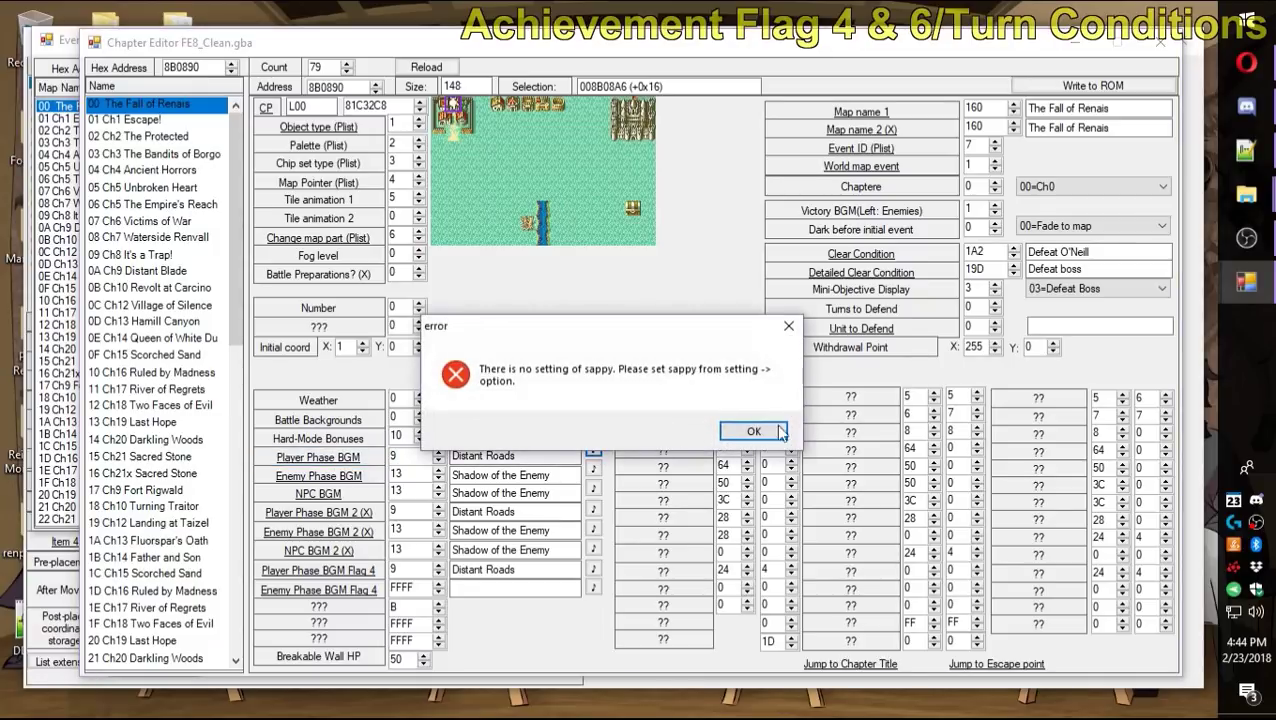
left_click(778, 431)
left_click(592, 454)
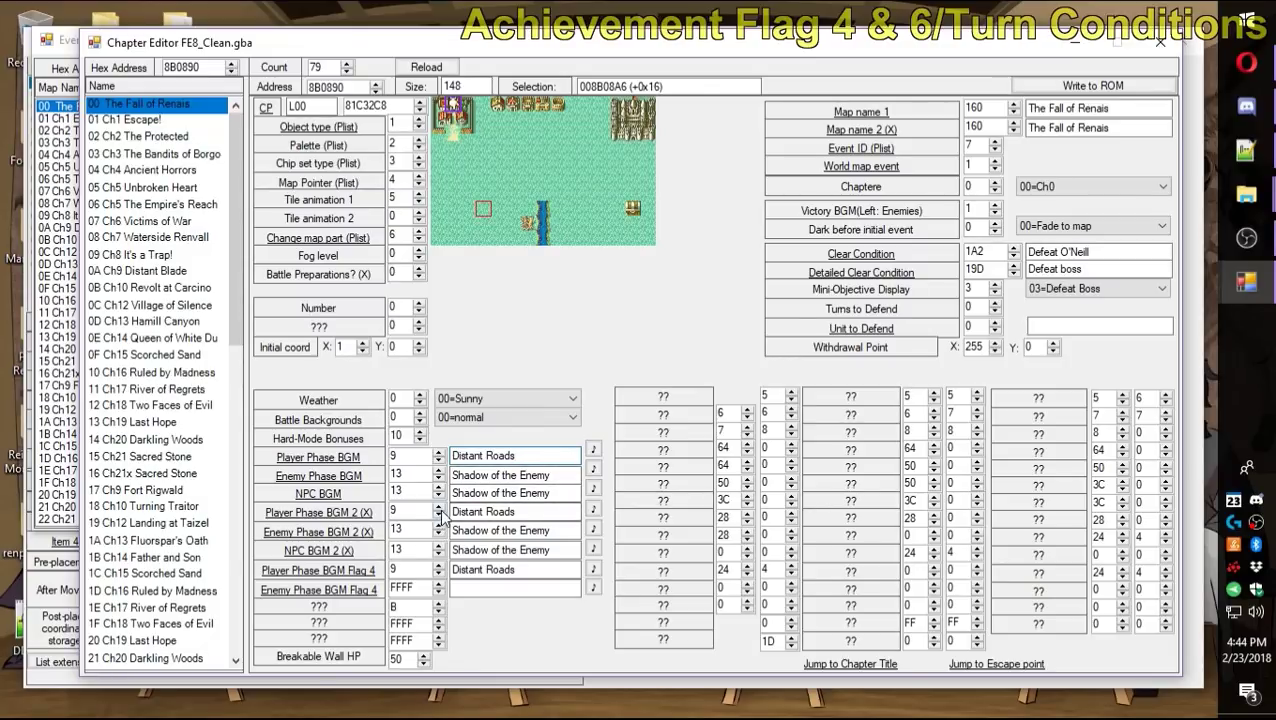
Set Player Phase BGM 2 (X) of The Fall of Renais to A, Rise Above, and write the chapter to the ROM.
mouse_move(348, 518)
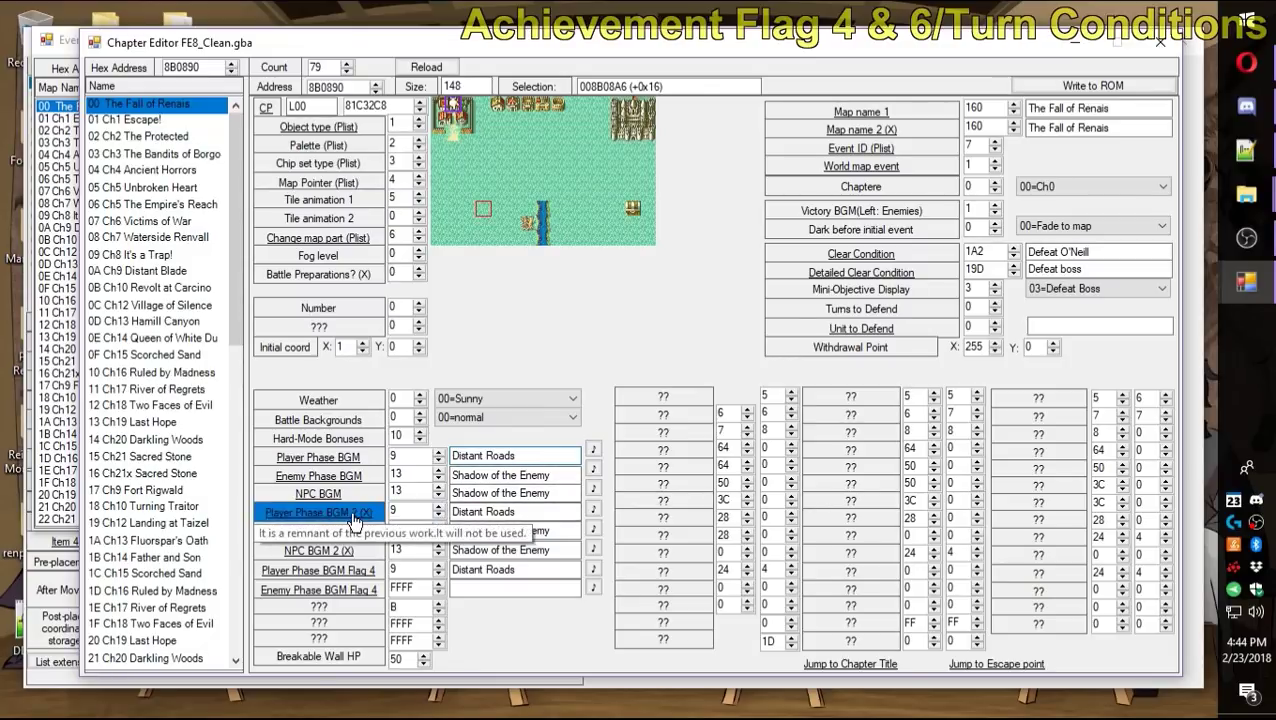
left_click(421, 510)
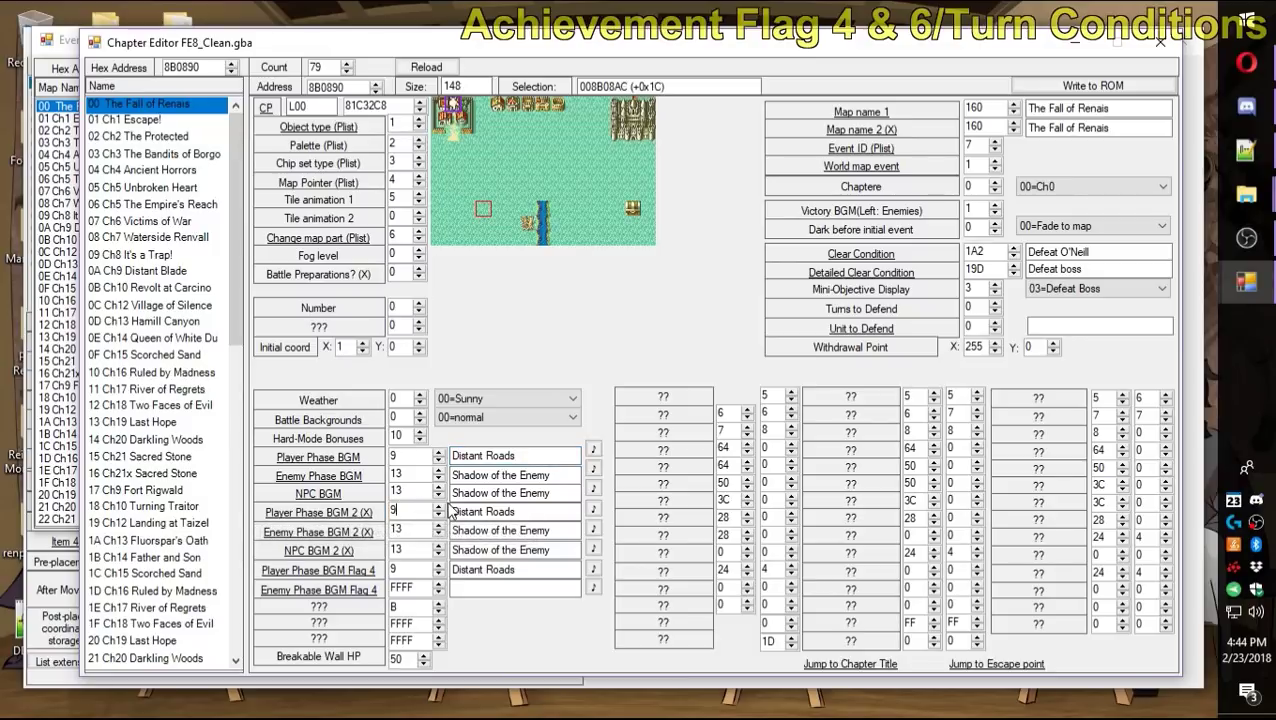
left_click(437, 509)
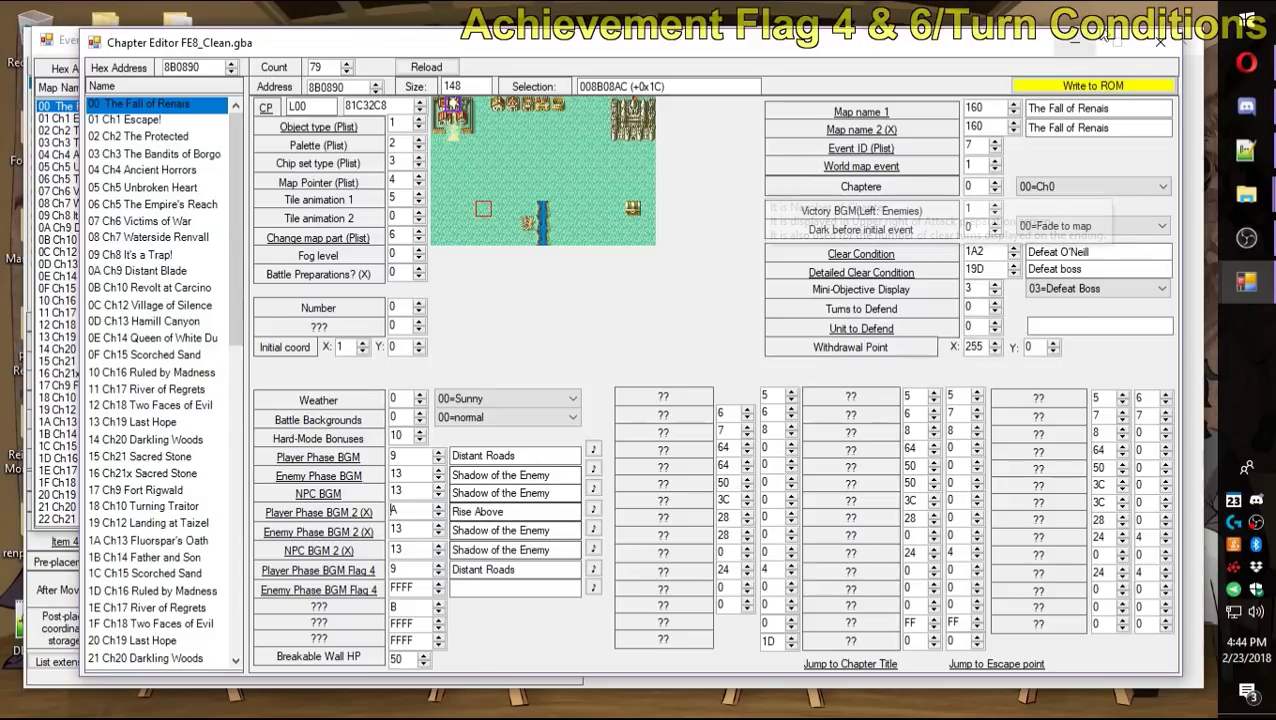
left_click(1091, 86)
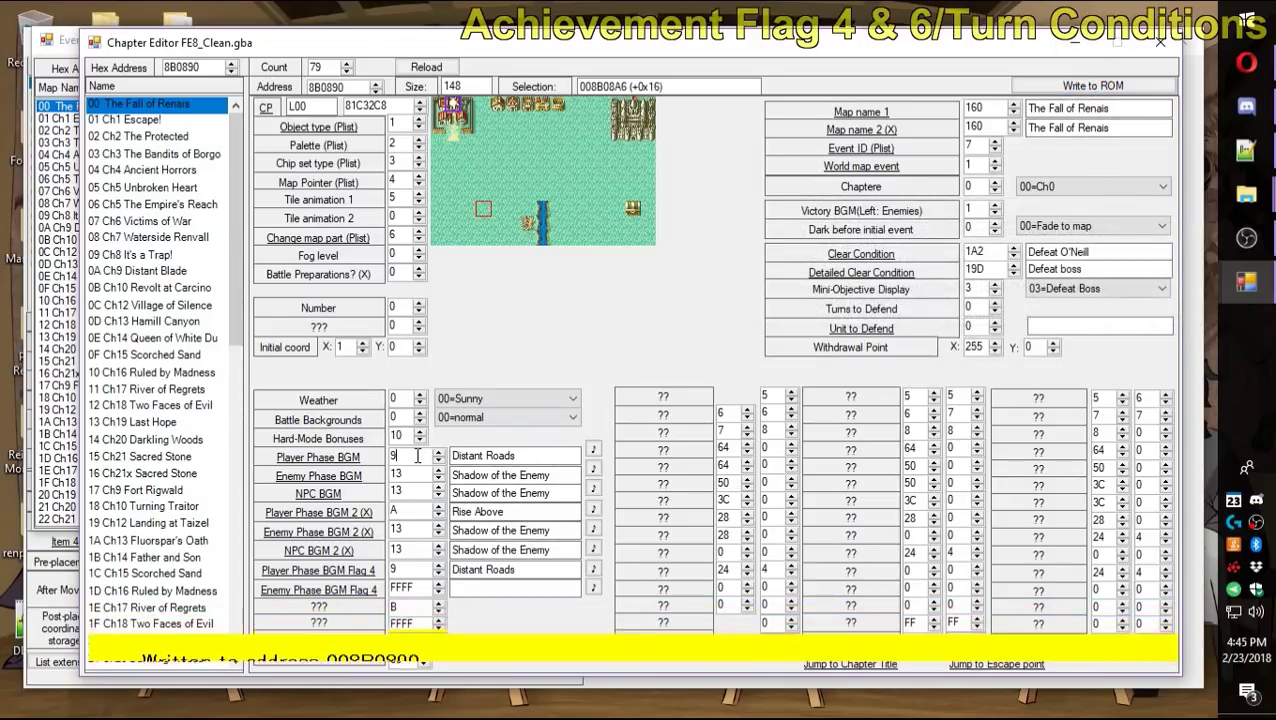
left_click_drag(620, 62, 620, 39)
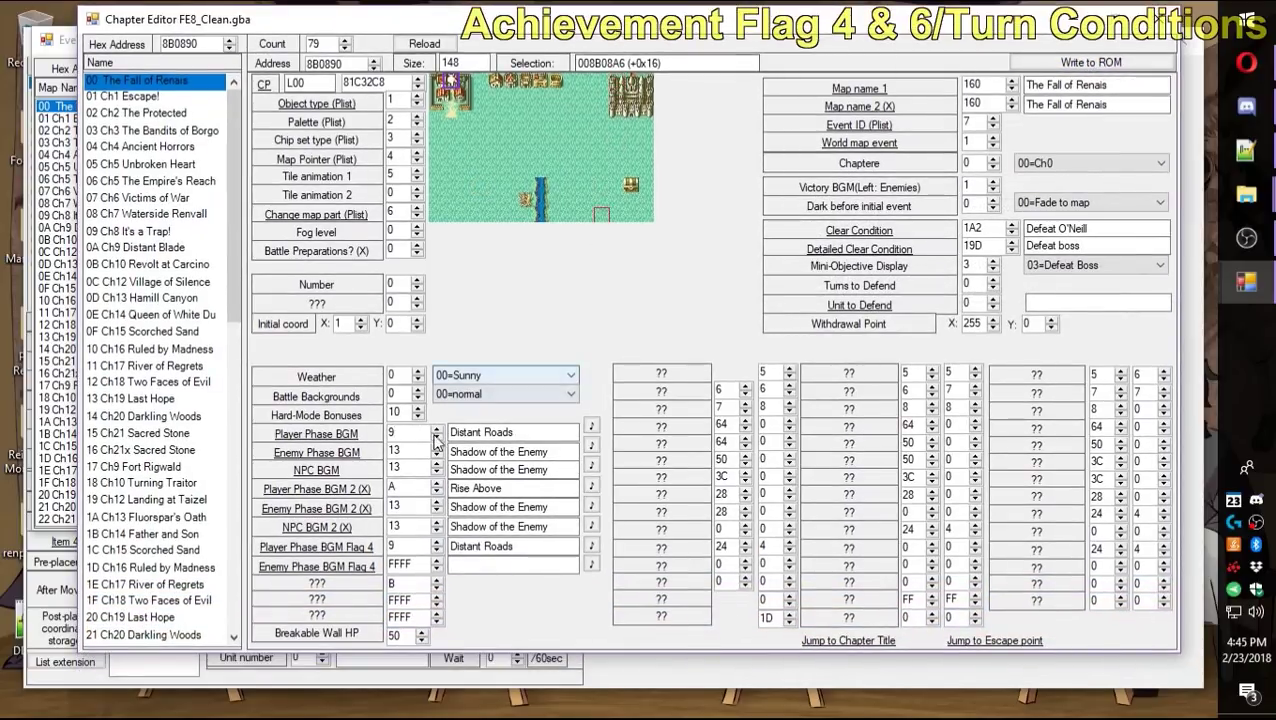
left_click(414, 489)
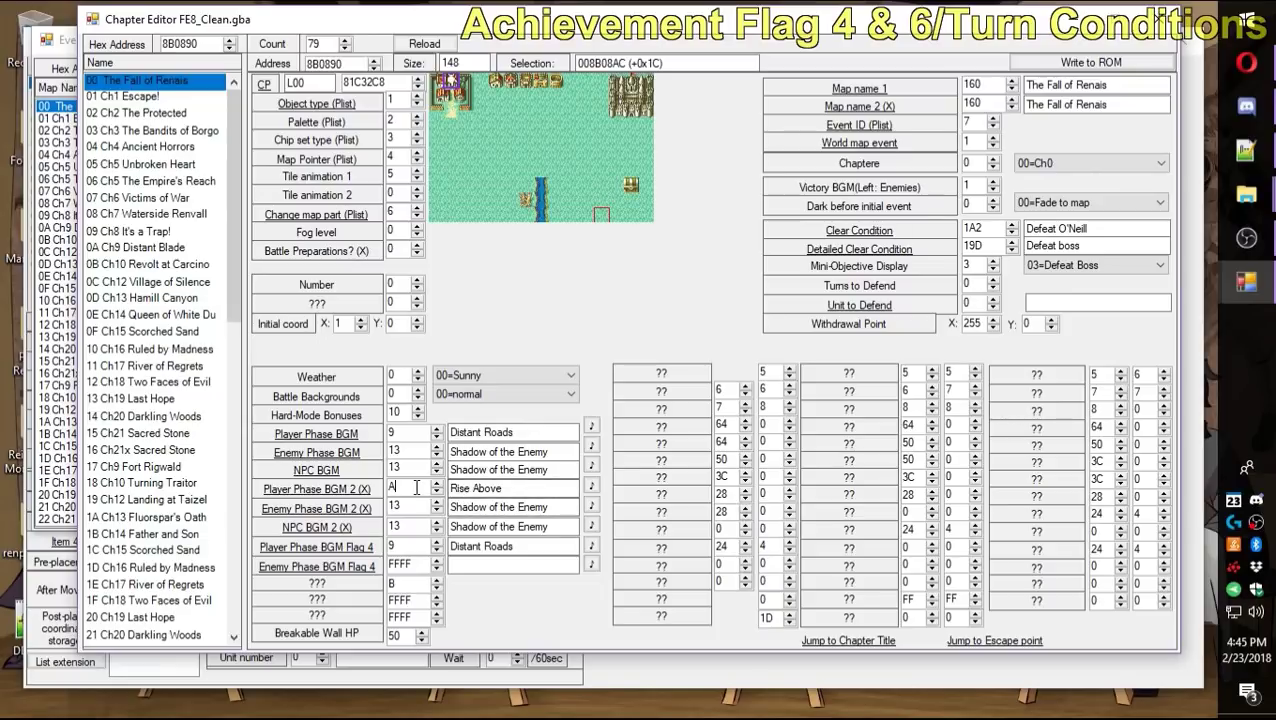
left_click(362, 497)
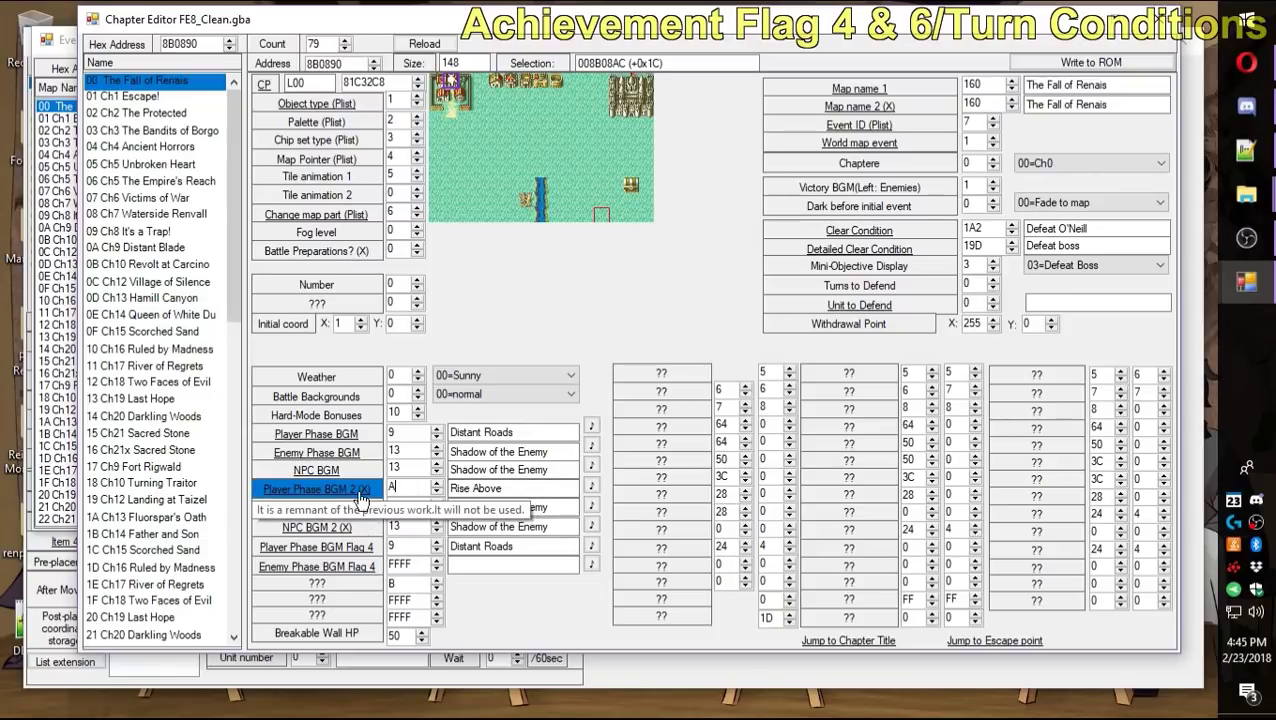
left_click(512, 489)
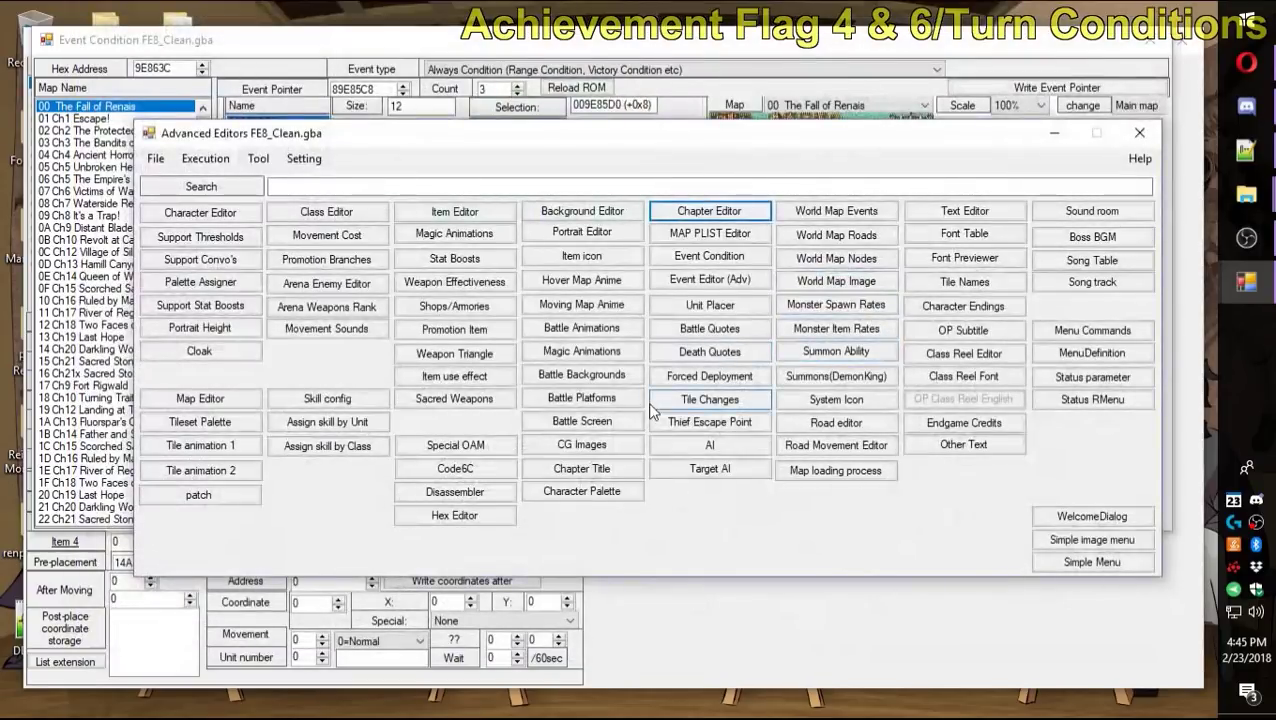
Return to the event conditions, set the judgment flag of always condition 009E85C8 to 6, Defeat all (Rout), and write it to the ROM.
left_click(708, 258)
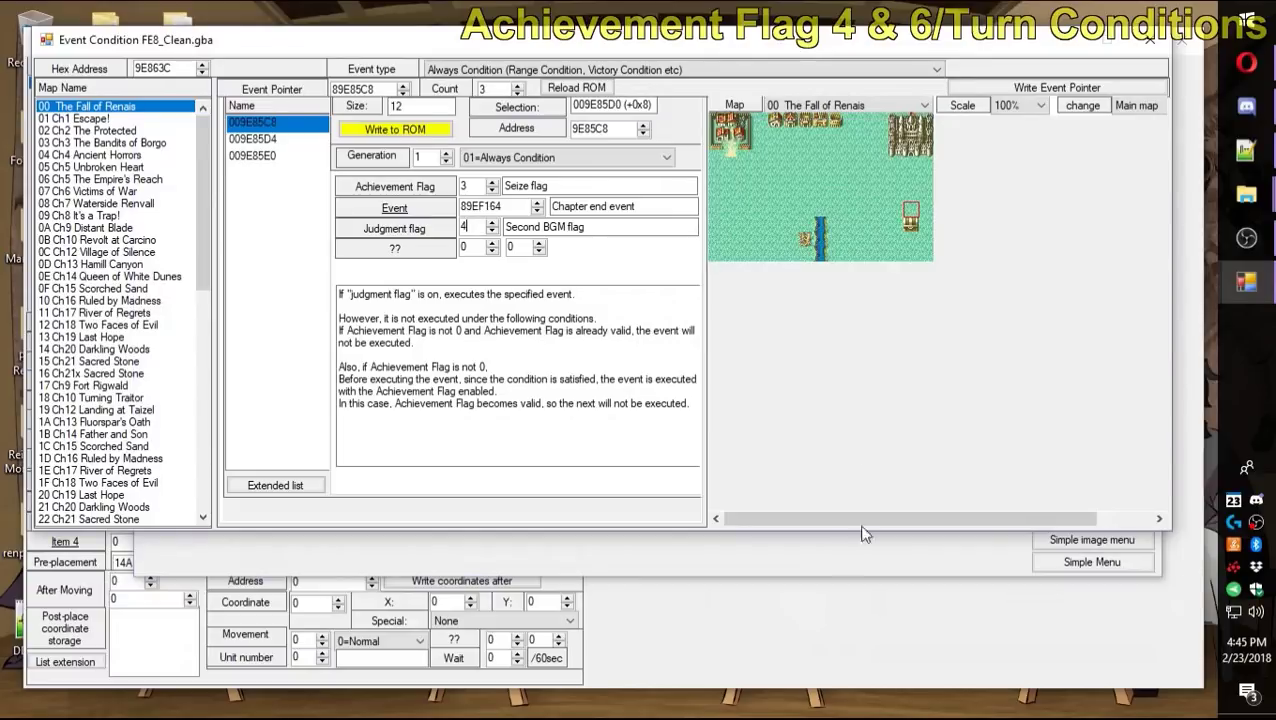
left_click(491, 224)
left_click(491, 224)
left_click(395, 129)
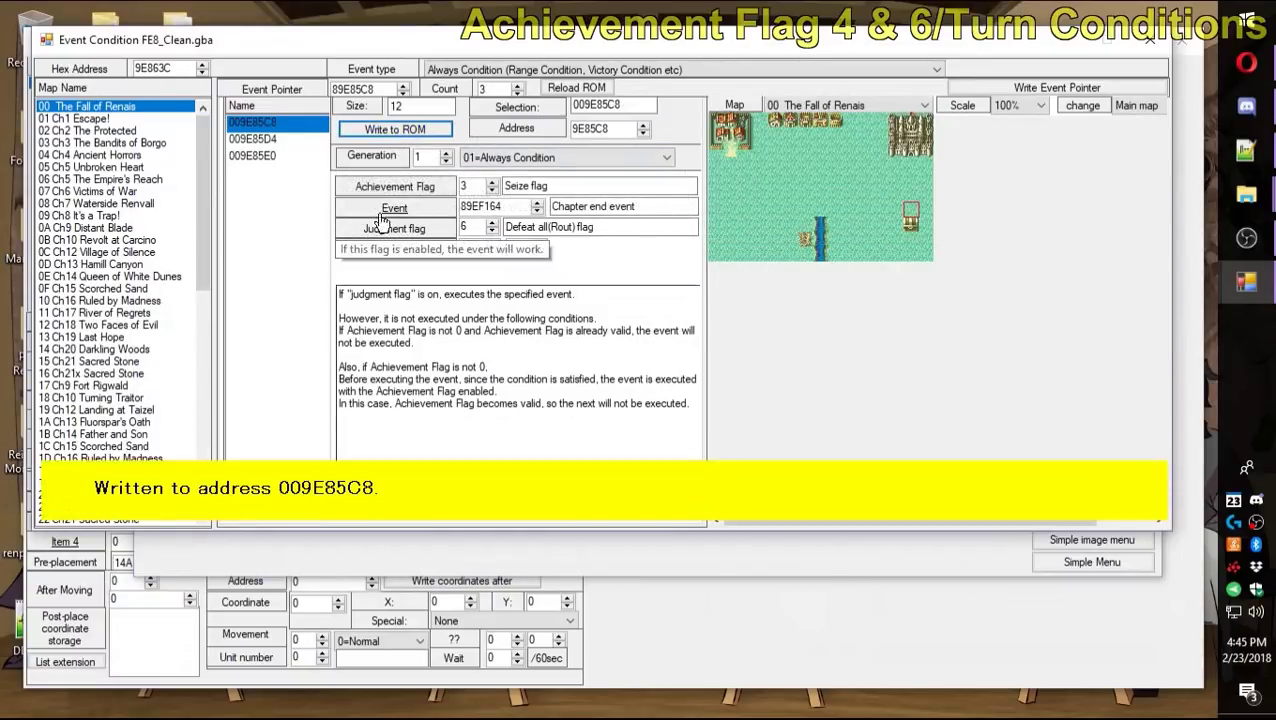
Show the turn conditions of The Fall of Renais and examine the achievement flag, start turn and end turn of condition 009E858C.
left_click(608, 69)
left_click(575, 87)
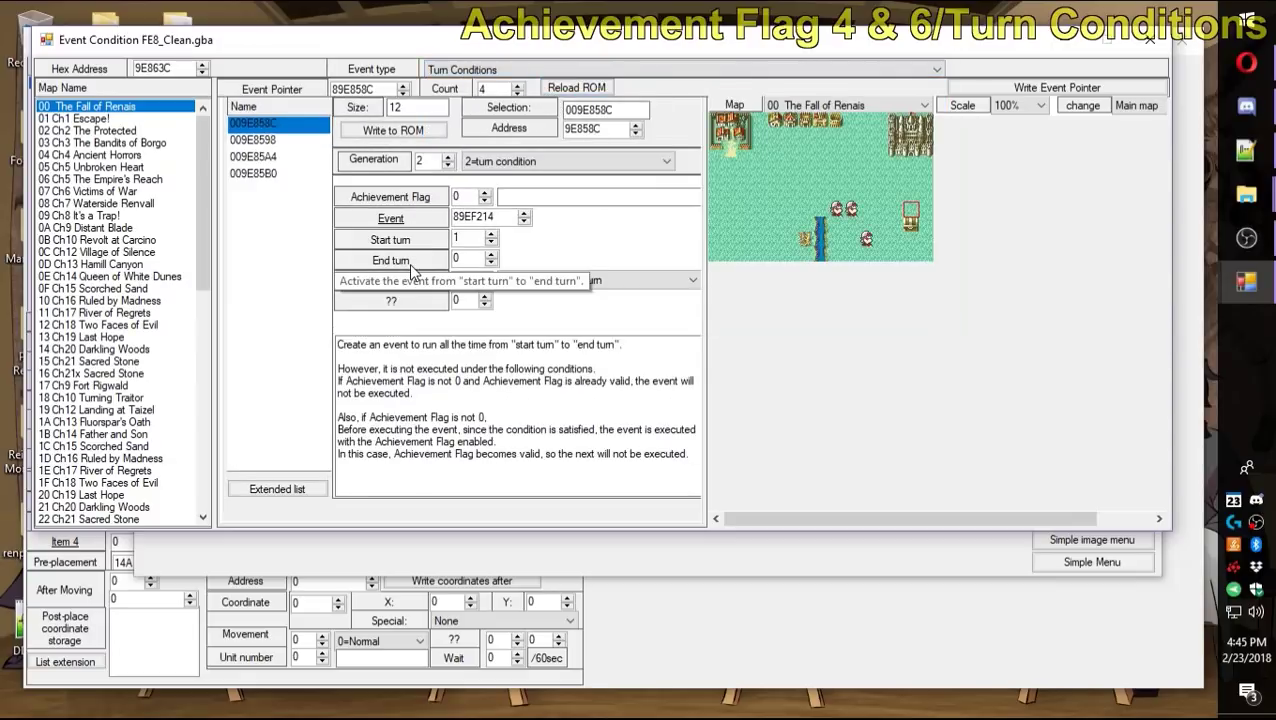
left_click(469, 198)
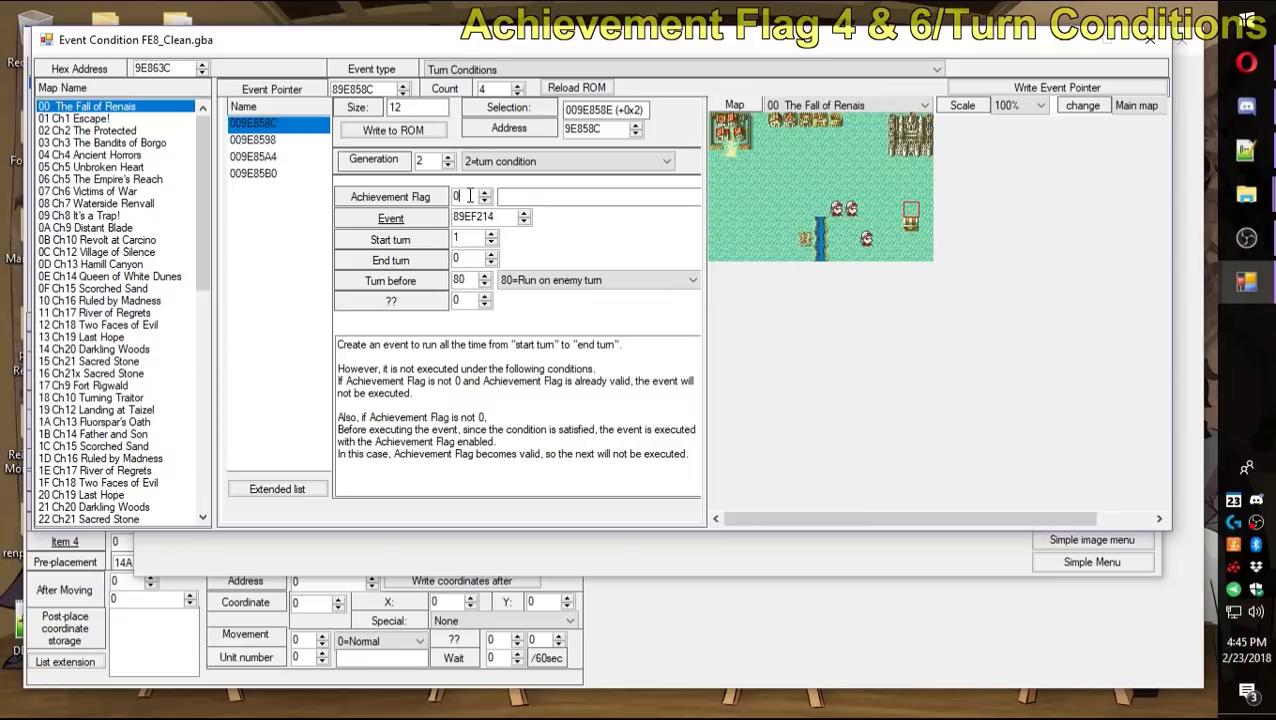
left_click(462, 258)
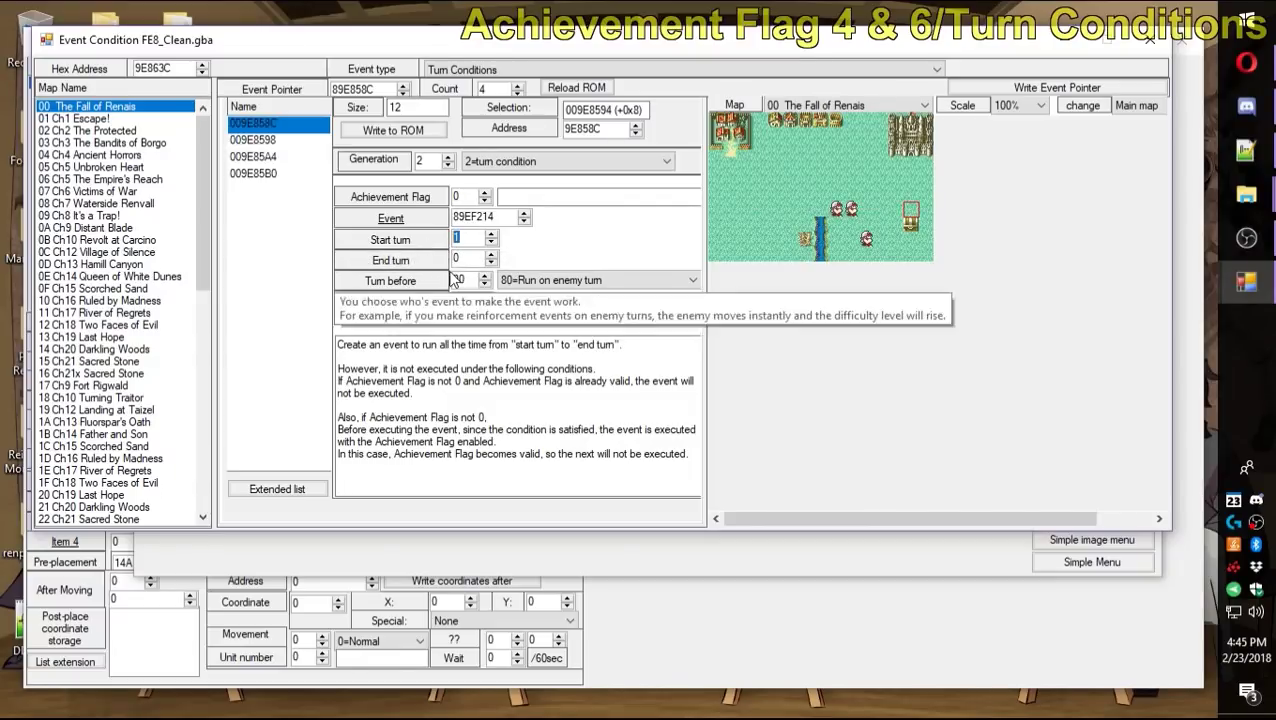
left_click(466, 197)
left_click(413, 219)
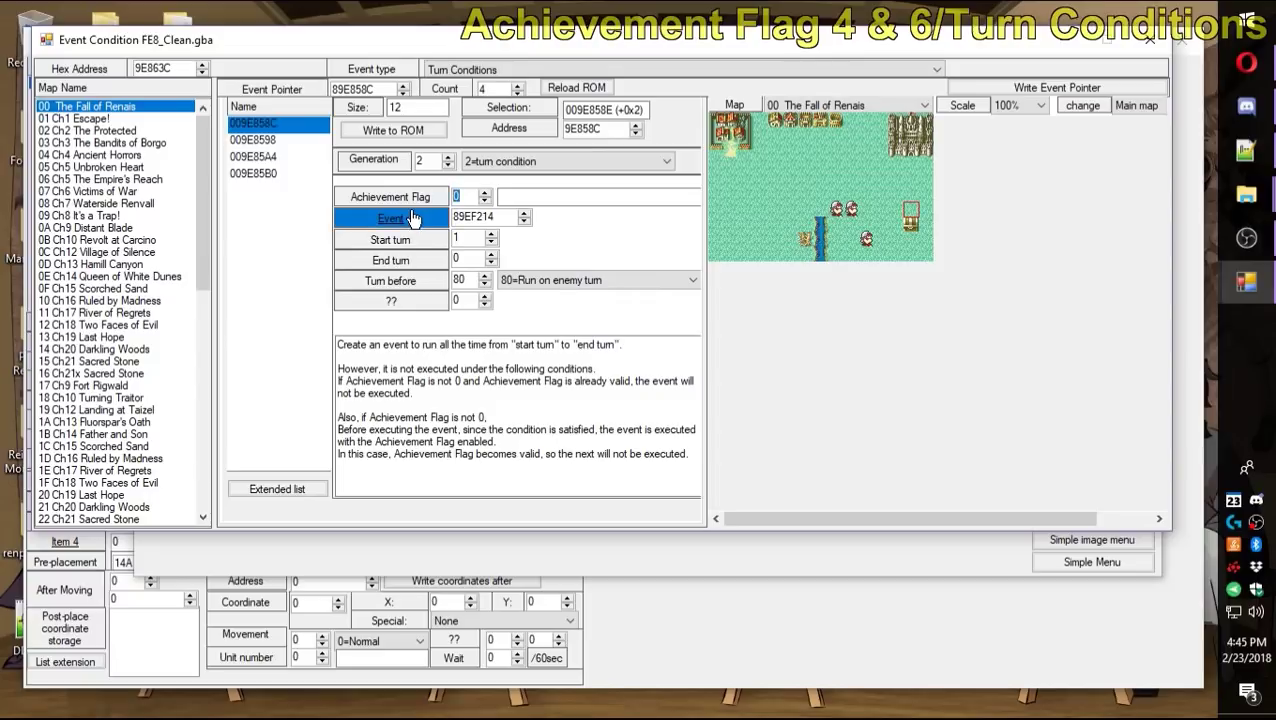
left_click(466, 257)
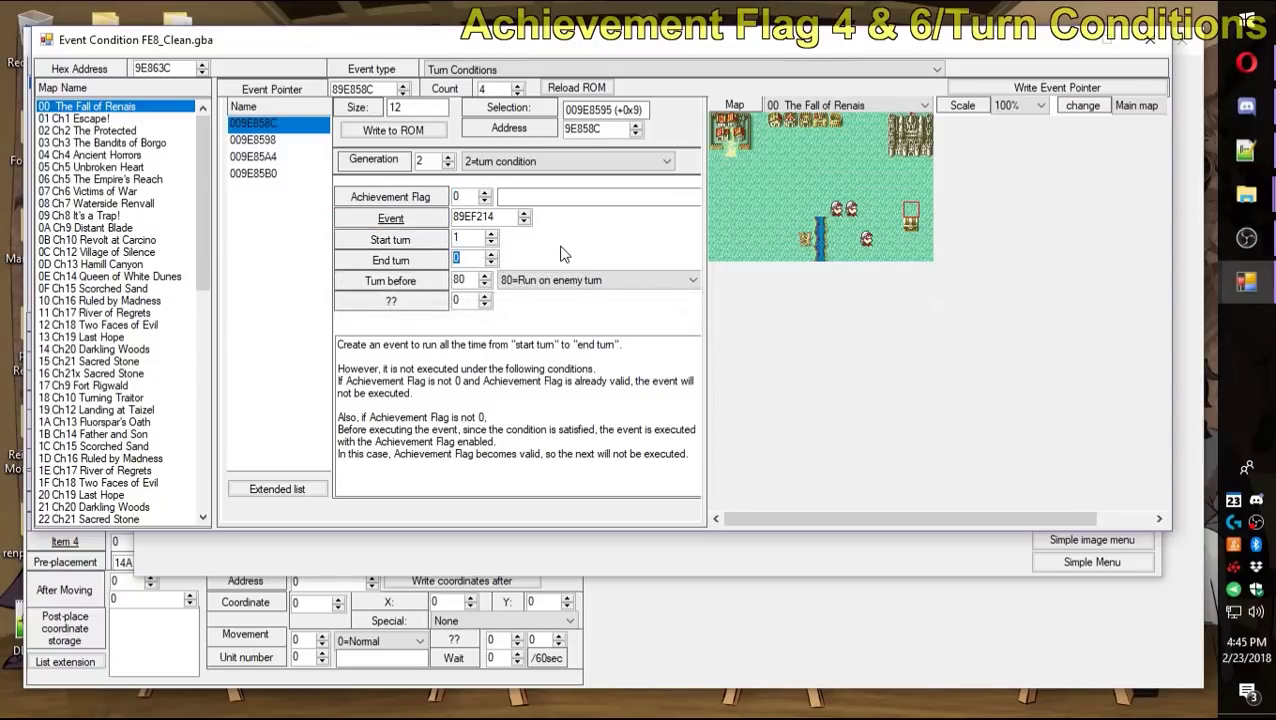
left_click(463, 240)
double_click(463, 195)
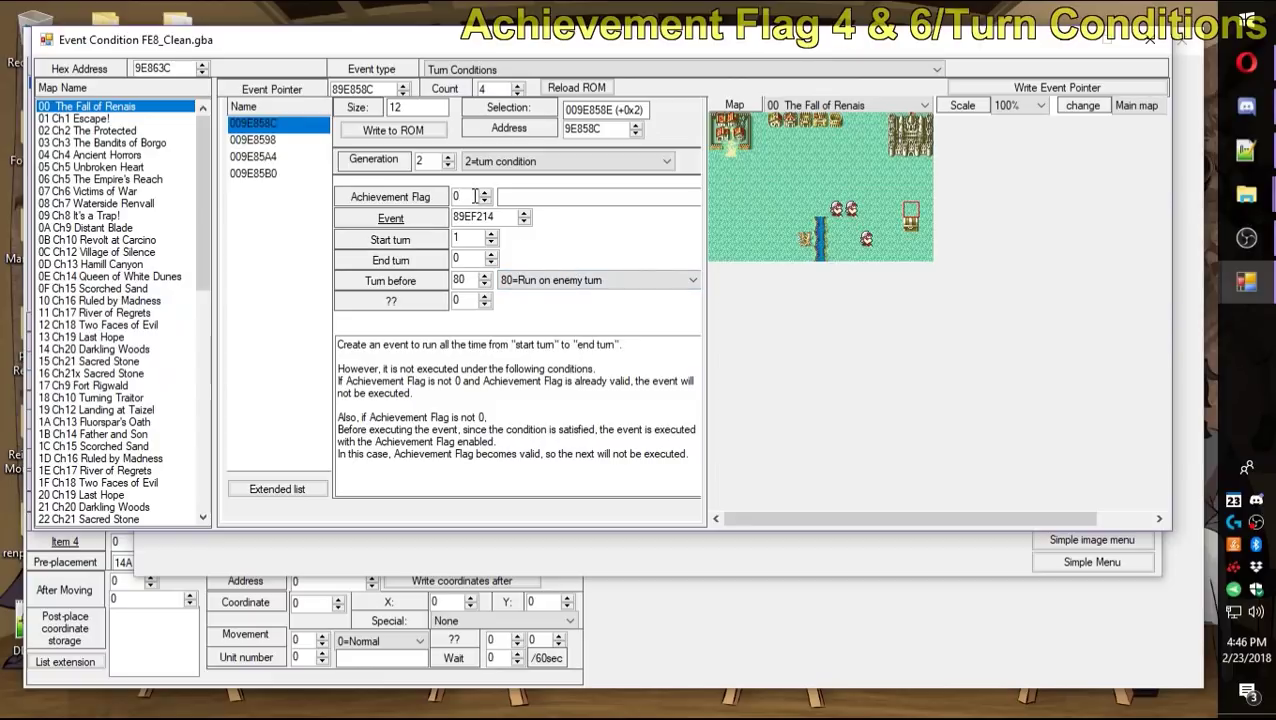
mouse_move(447, 201)
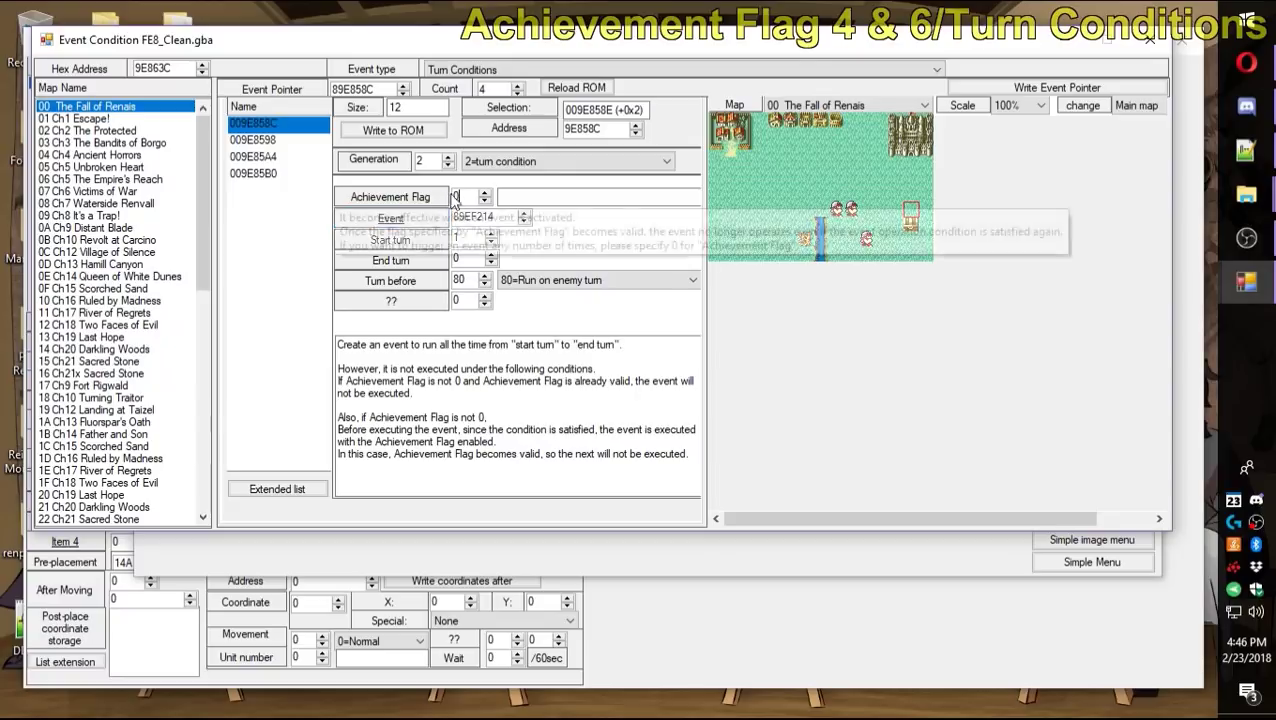
double_click(463, 197)
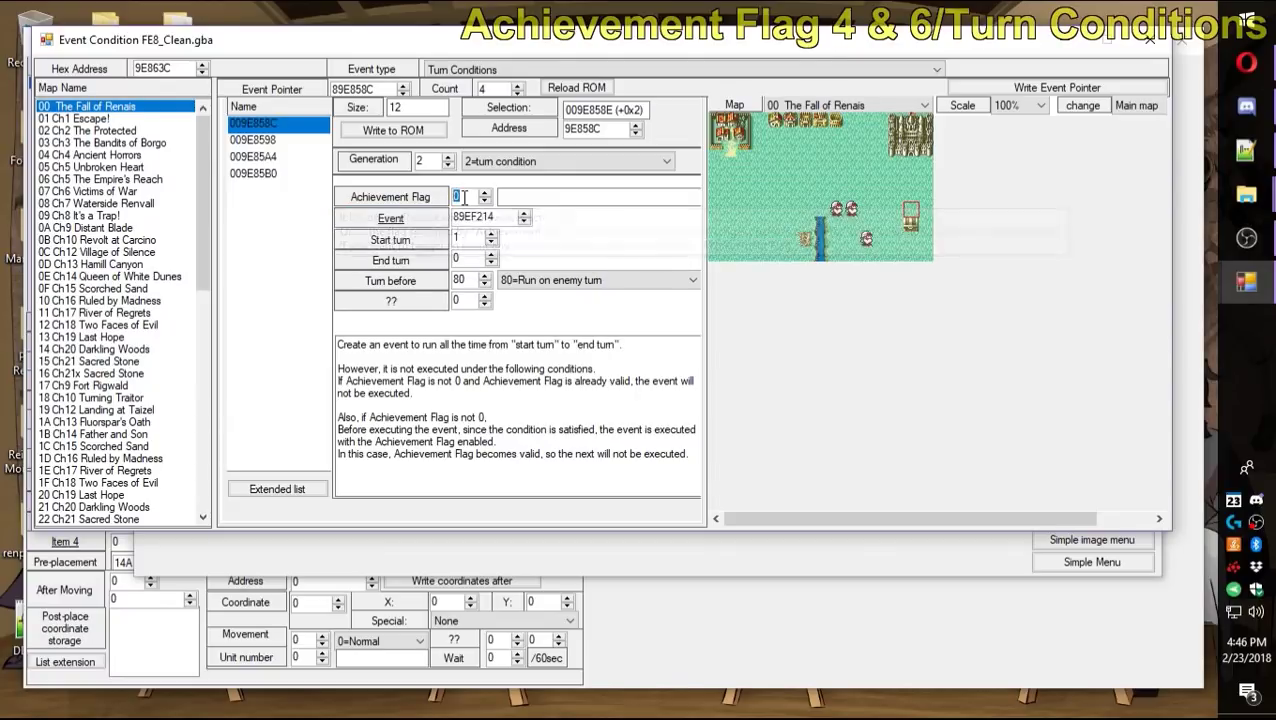
Draft a Flag OFF command for flag 7 in the event of turn condition 009E858C and close the event without writing it.
left_click(390, 222)
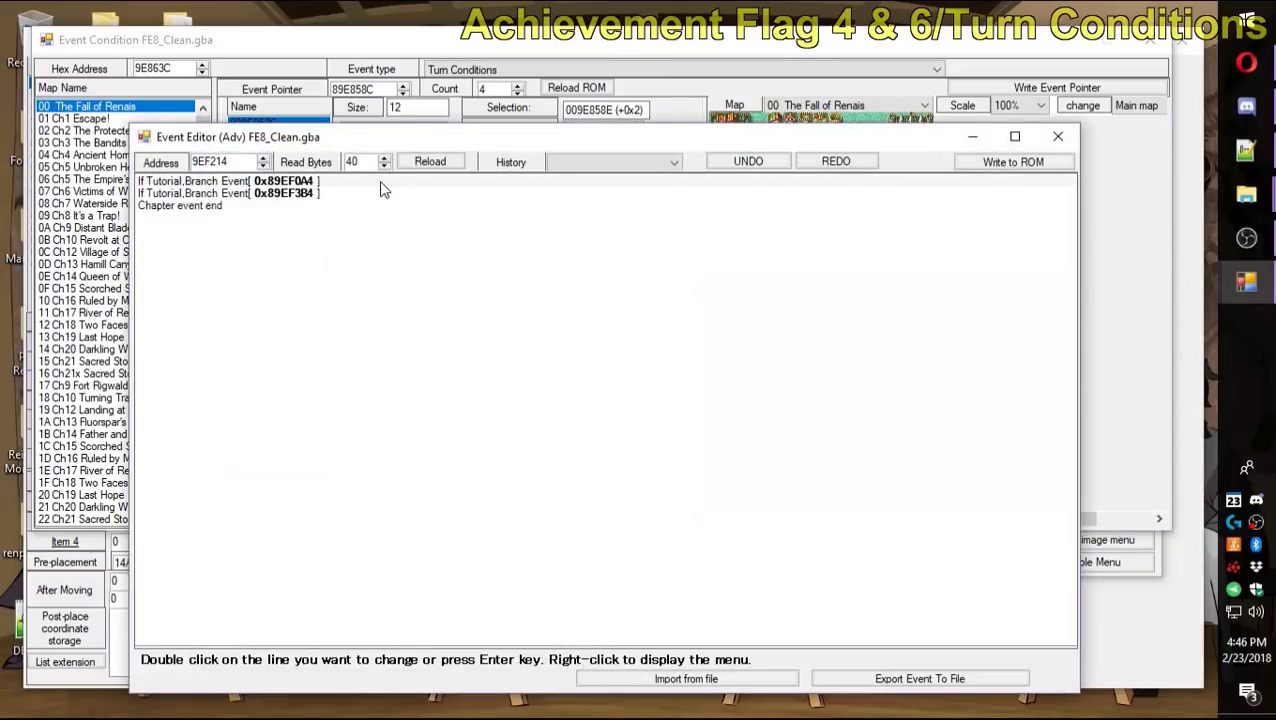
left_click(342, 193)
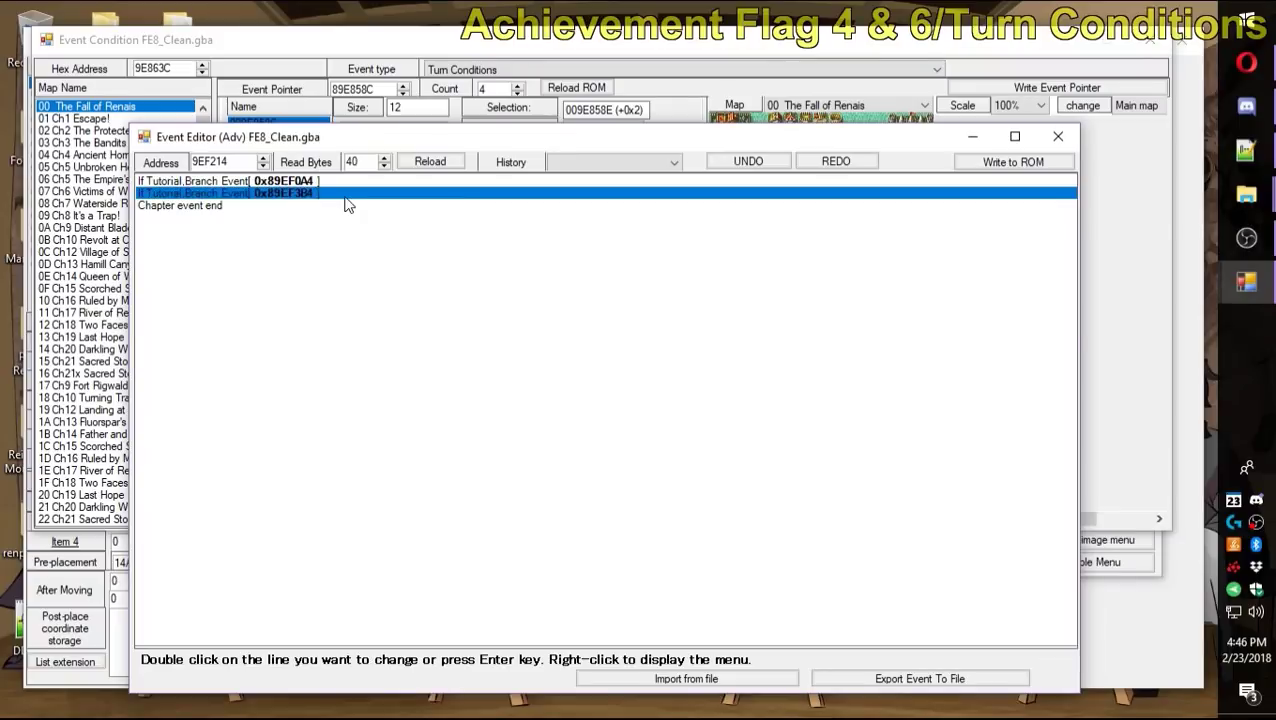
key("Return")
left_click(990, 270)
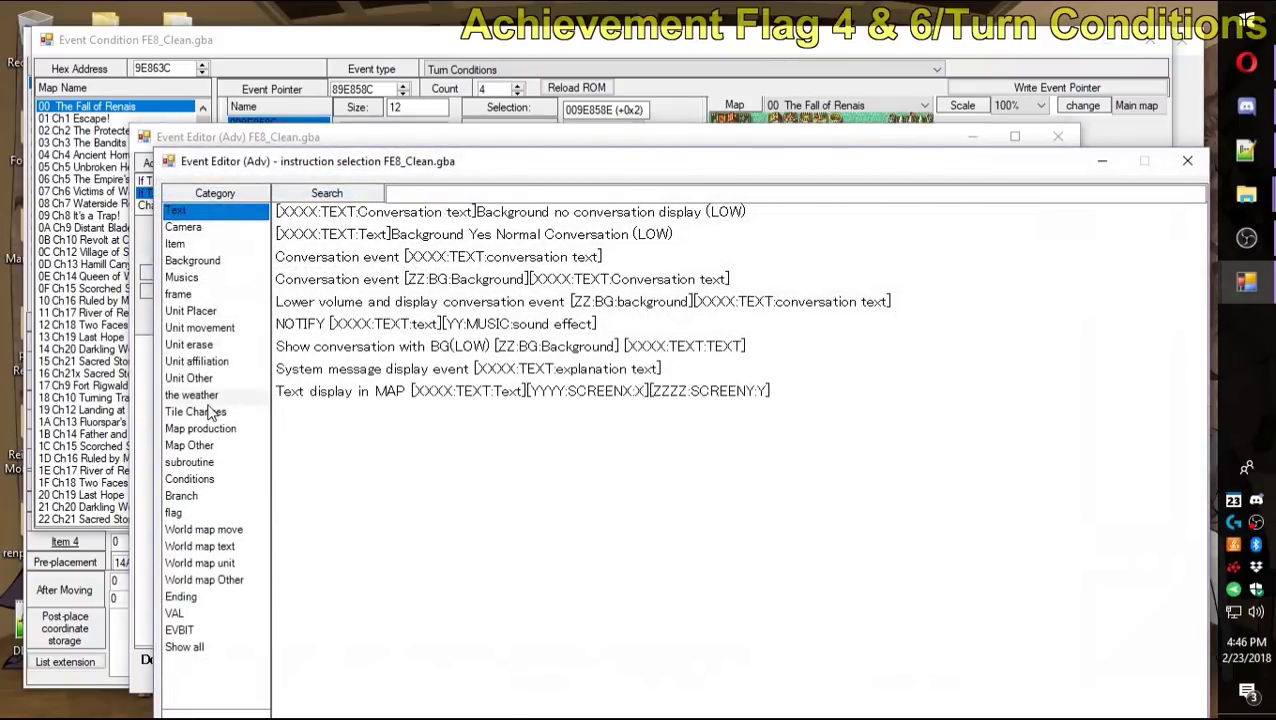
left_click(204, 513)
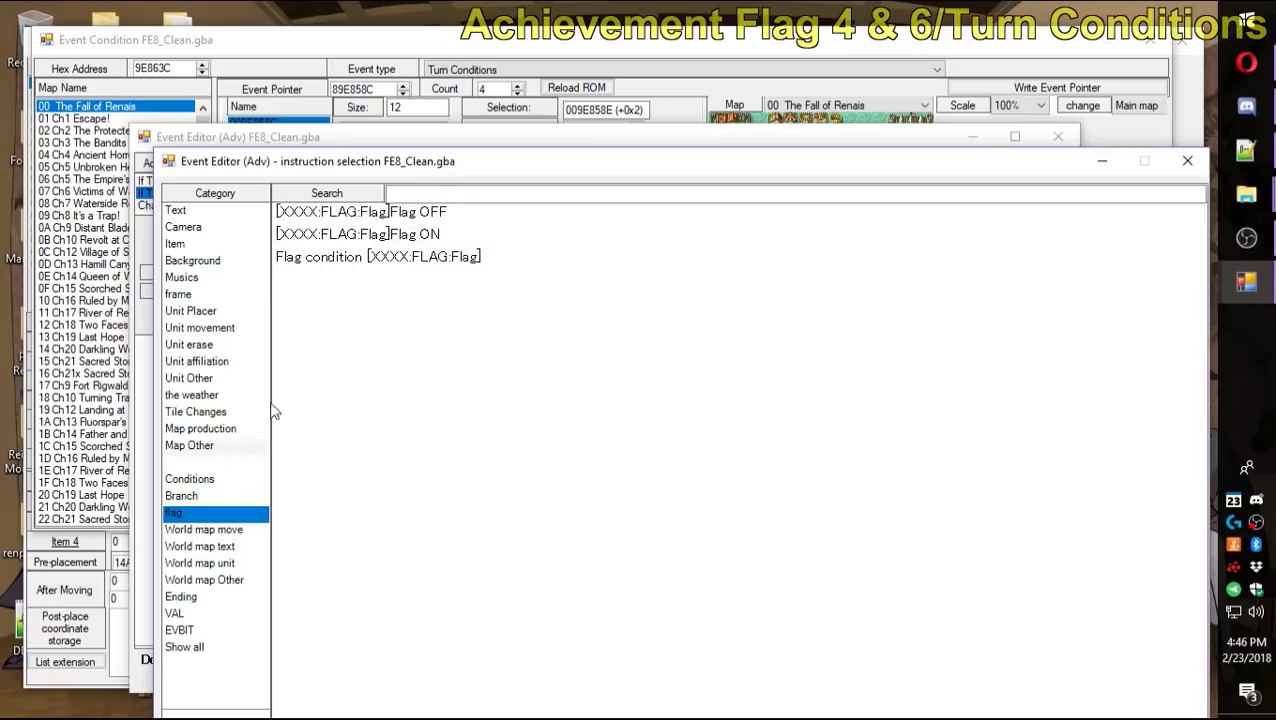
left_click(392, 220)
double_click(392, 220)
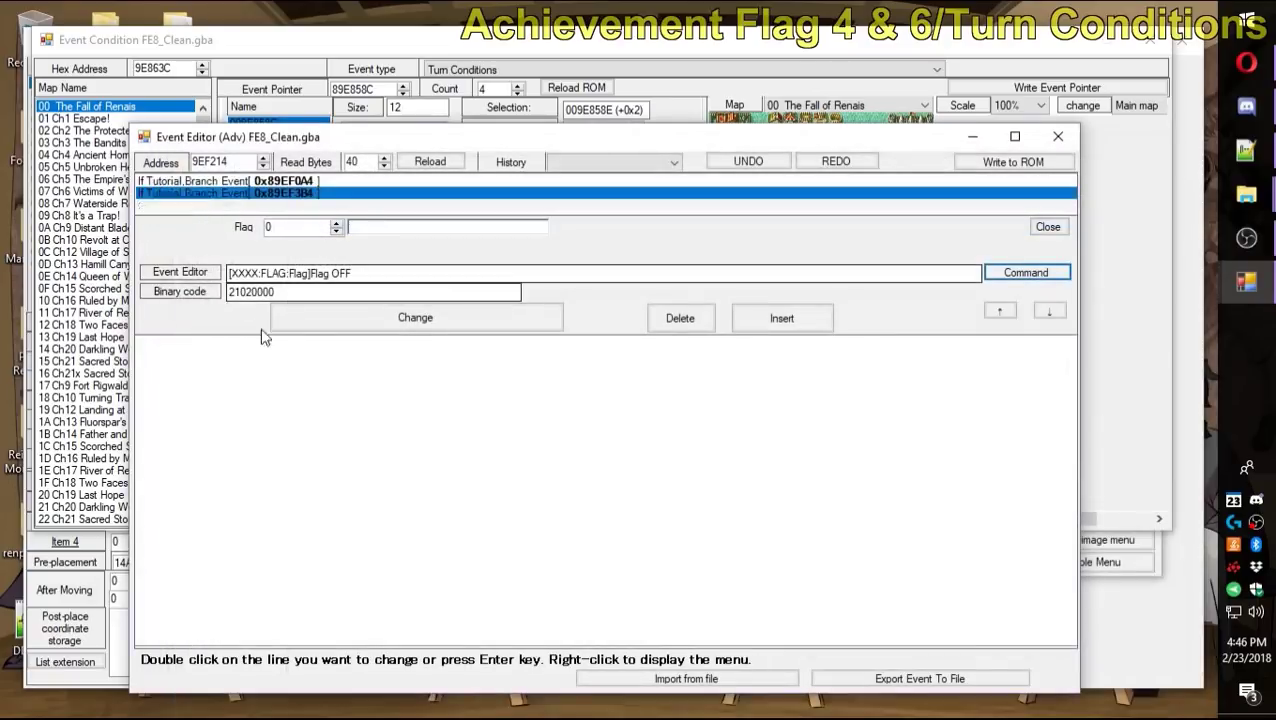
left_click(337, 223)
left_click(337, 223)
left_click(337, 227)
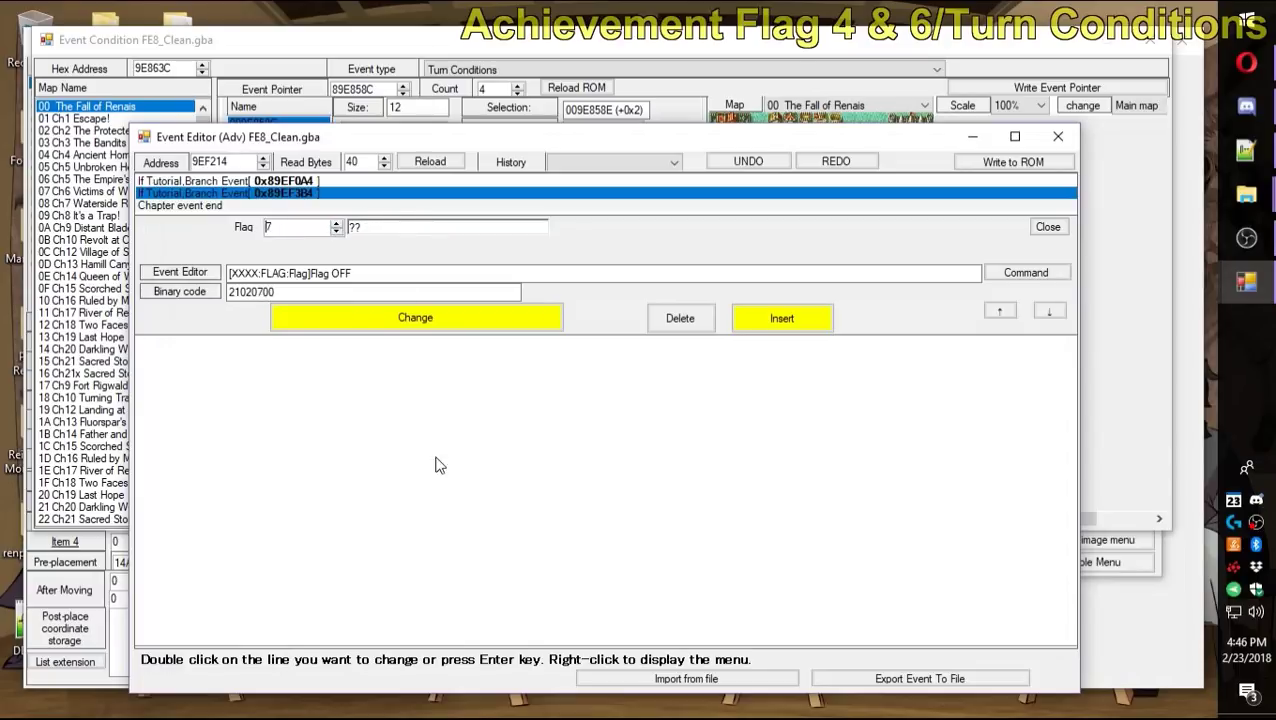
left_click(428, 456)
left_click(1058, 136)
left_click(668, 432)
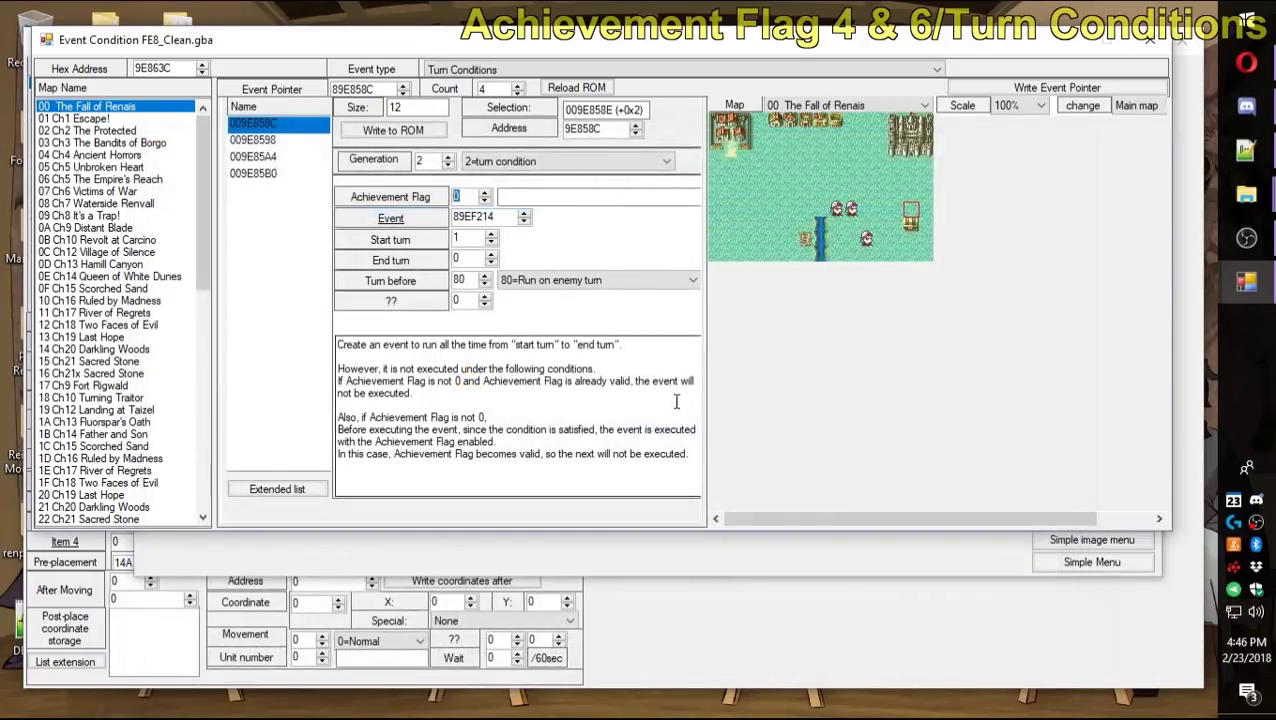
View the event commands of turn condition 009E858C again and return to its start turn setting.
double_click(477, 216)
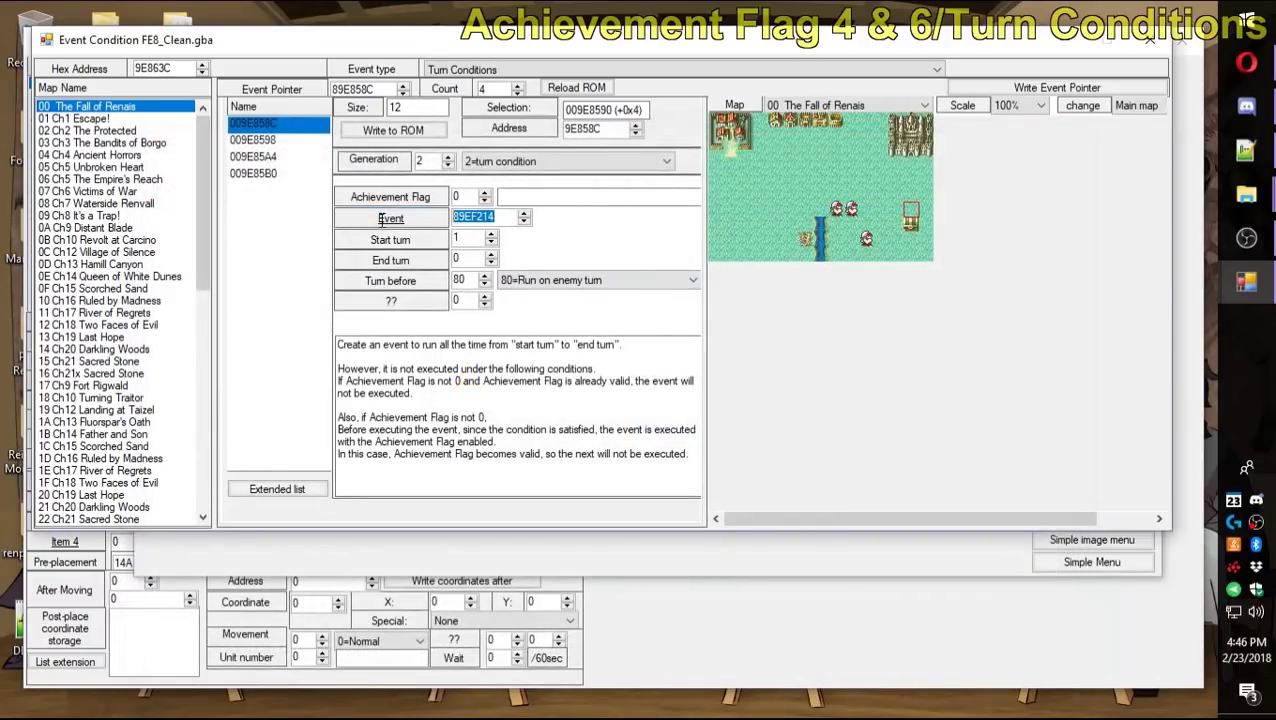
left_click(477, 216)
left_click(395, 220)
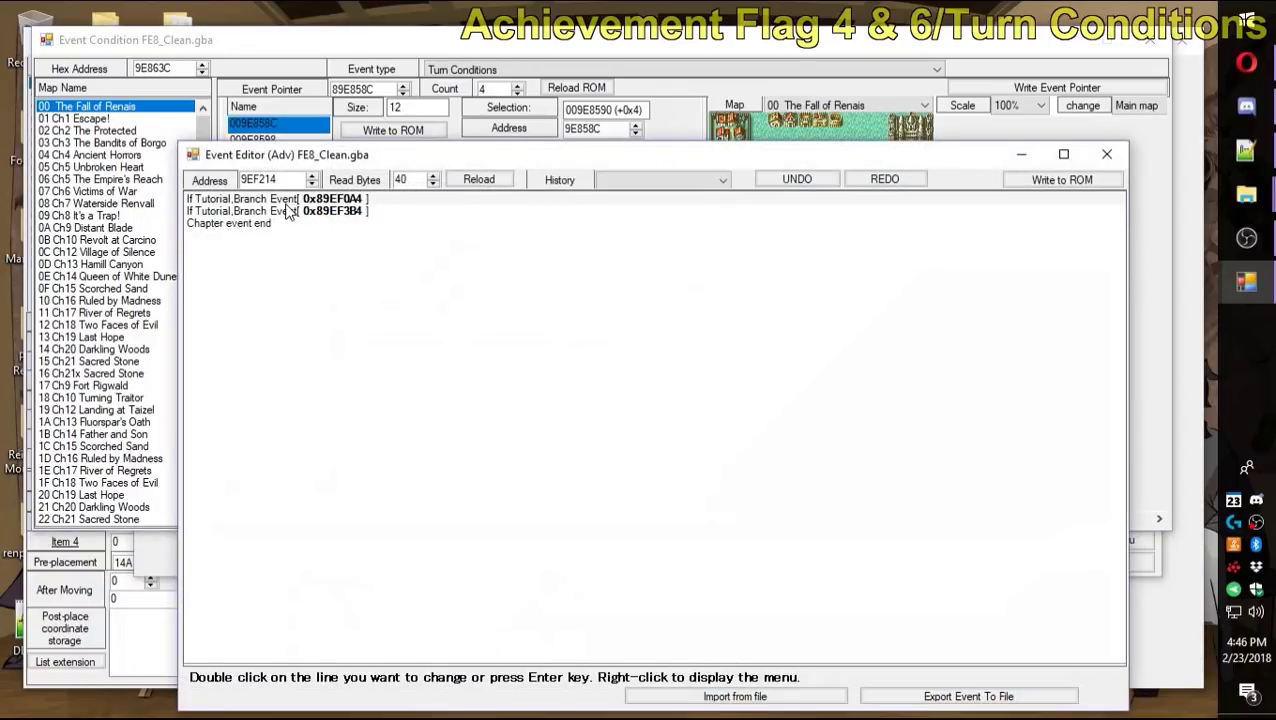
left_click(1107, 154)
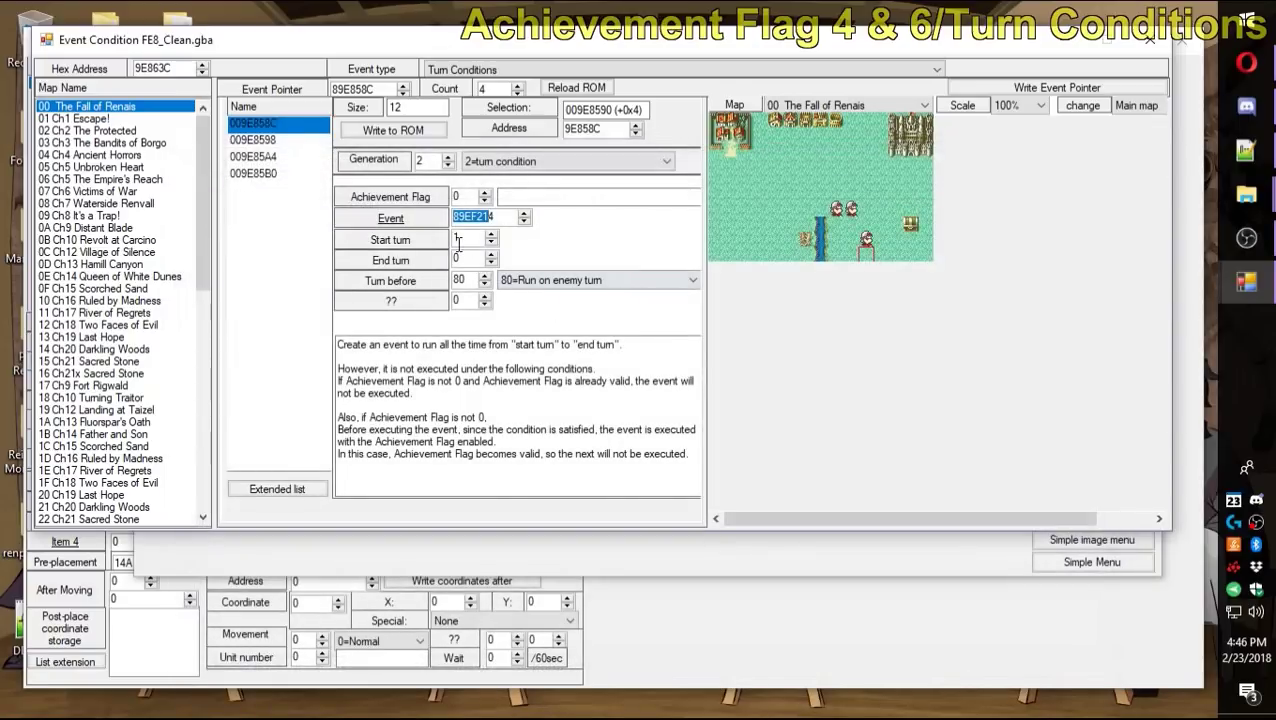
left_click(460, 237)
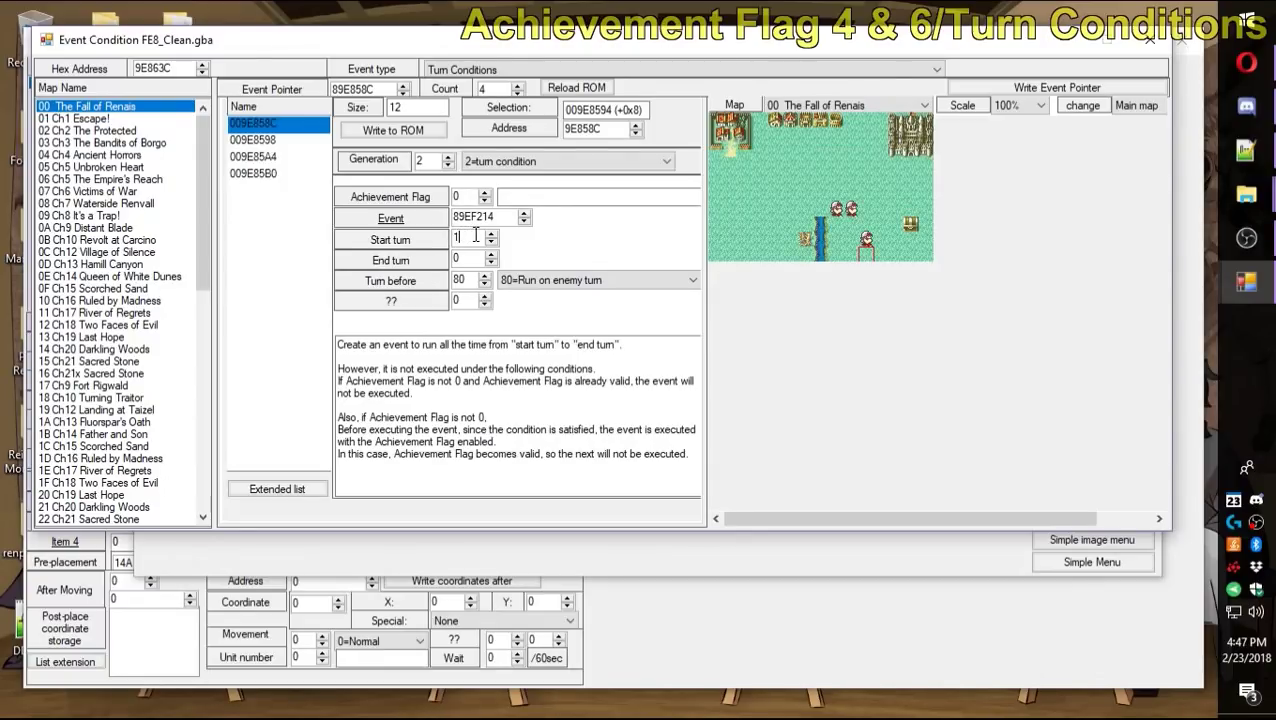
Test-run the ROM in VisualBoyAdvance and open the prologue's status screen to check the objective and turn.
key("F5")
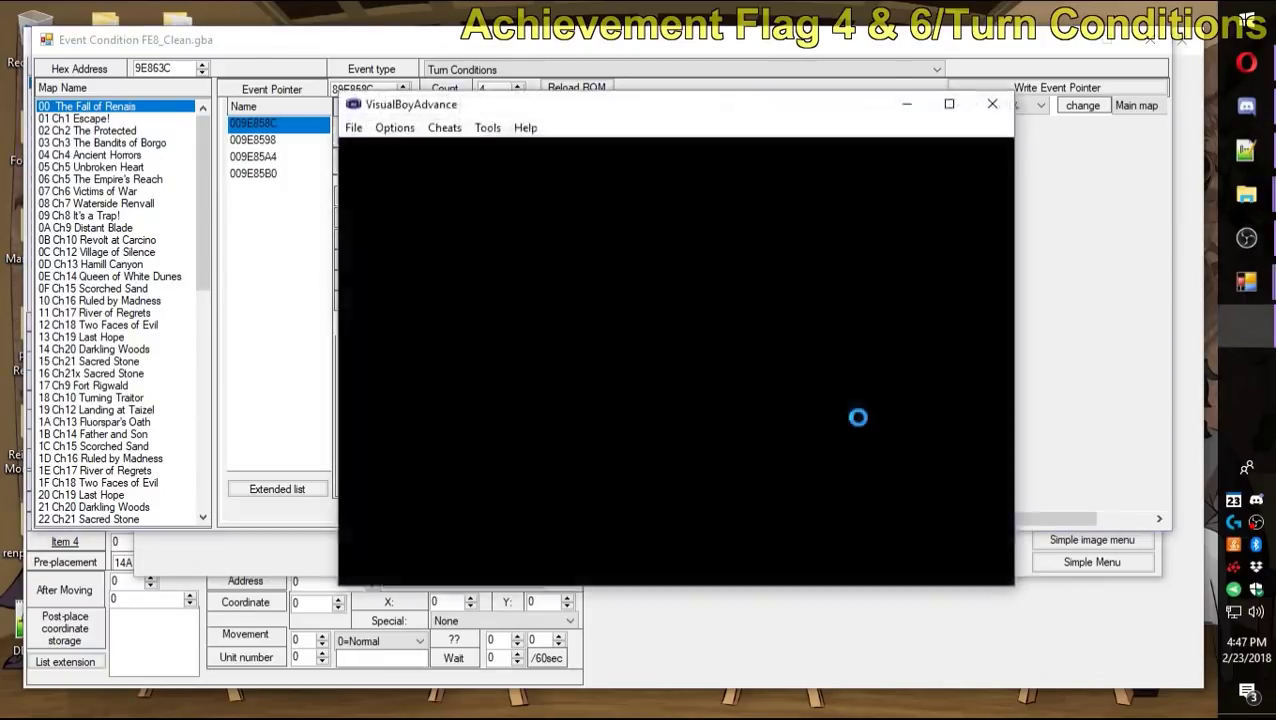
key("Return")
key("Down")
key("z")
key("z")
key("Return")
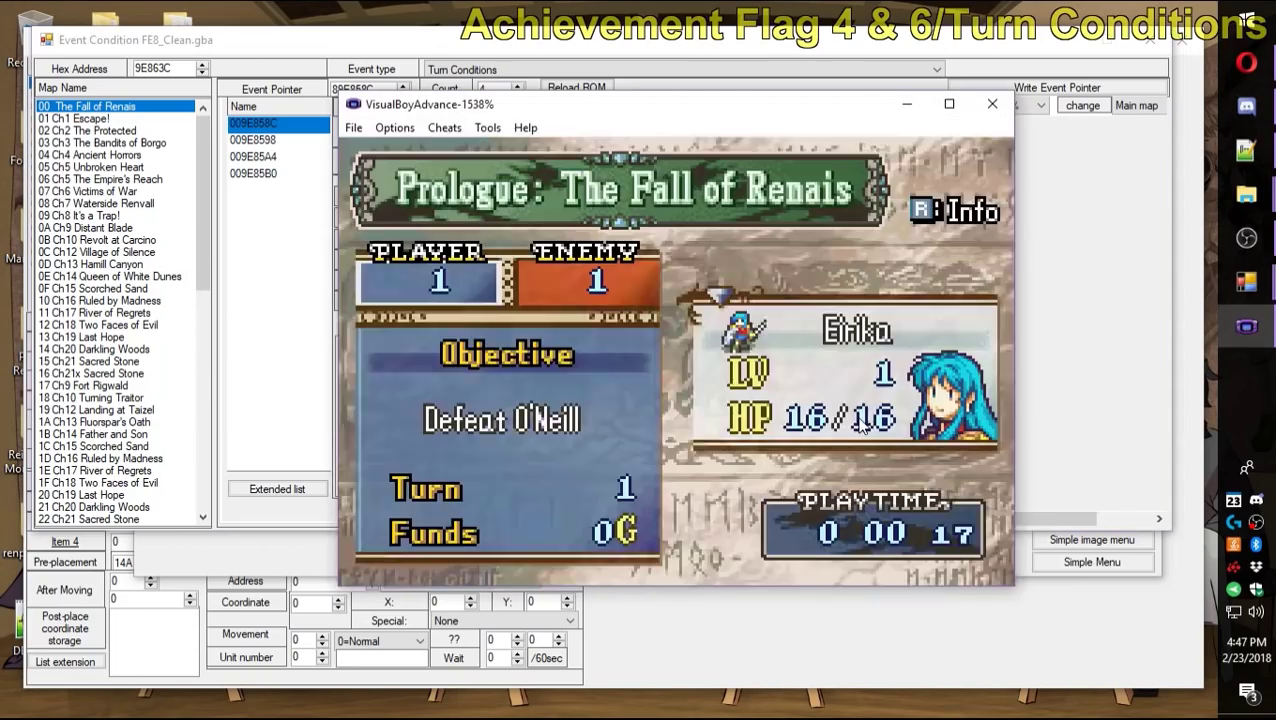
Return to the event condition window, open the event 89EF214 of turn condition 009E858C to view its commands, and close it.
left_click(1125, 353)
double_click(480, 217)
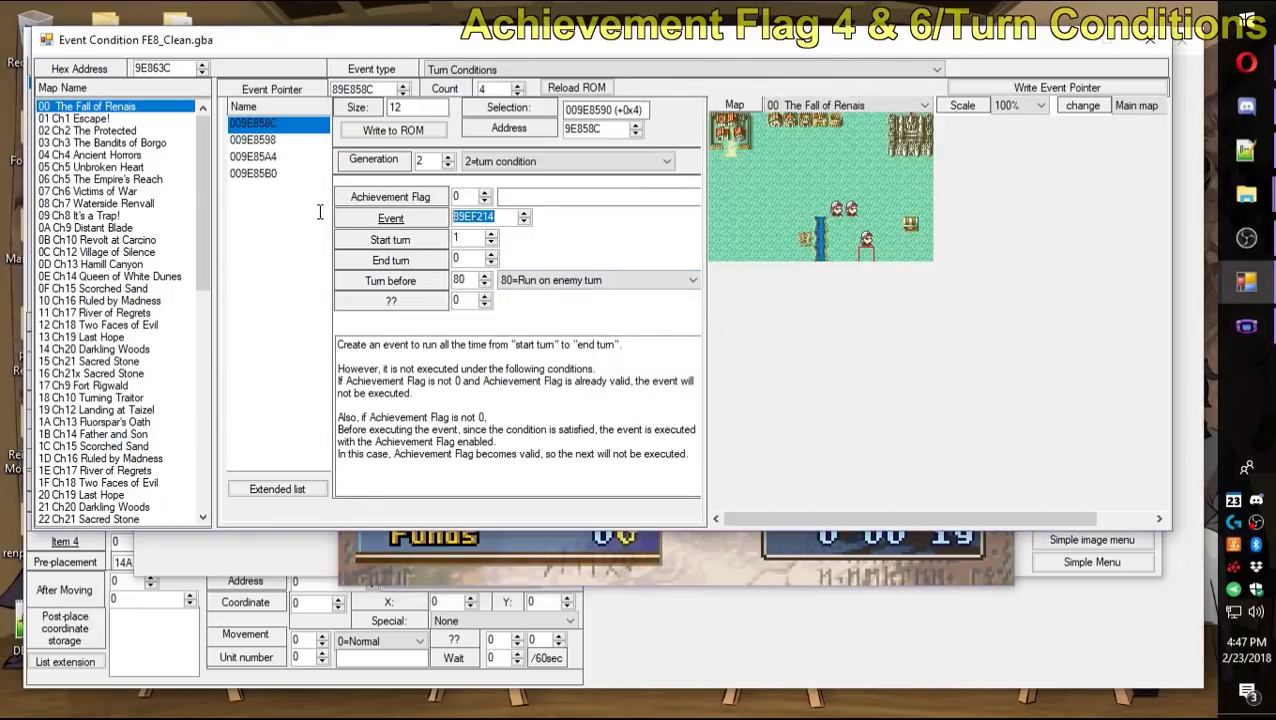
left_click(420, 222)
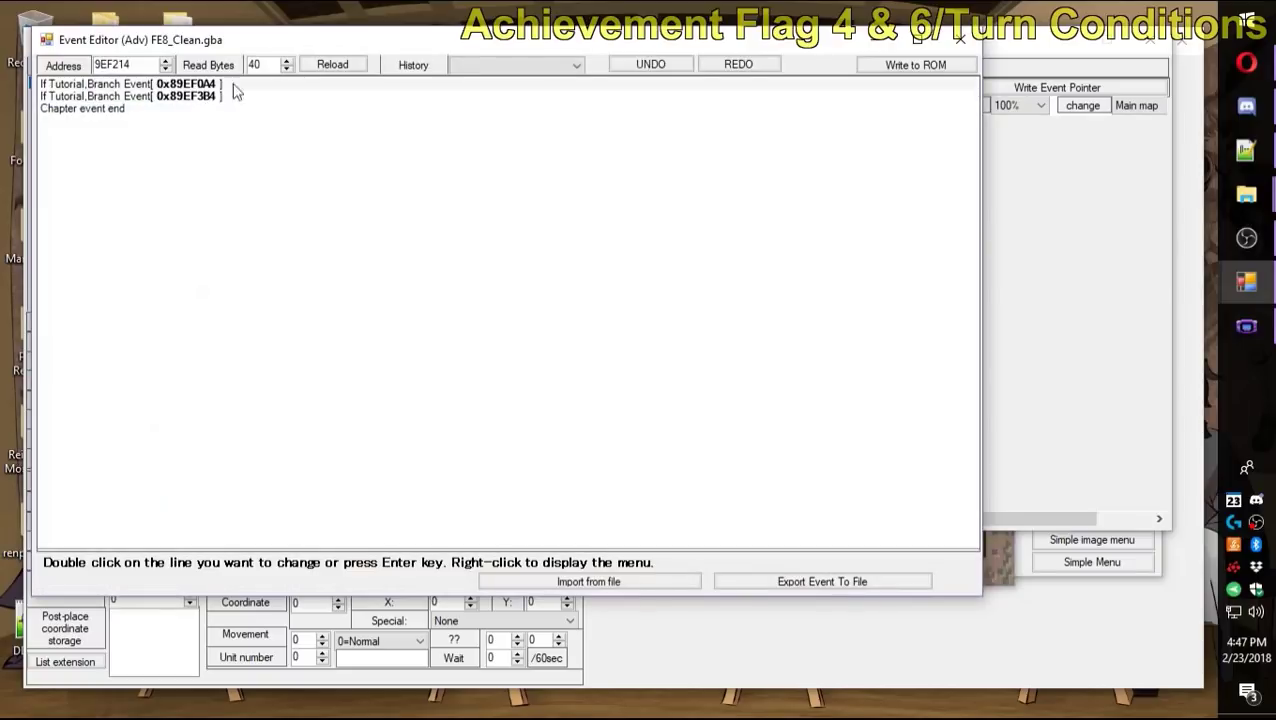
left_click(962, 40)
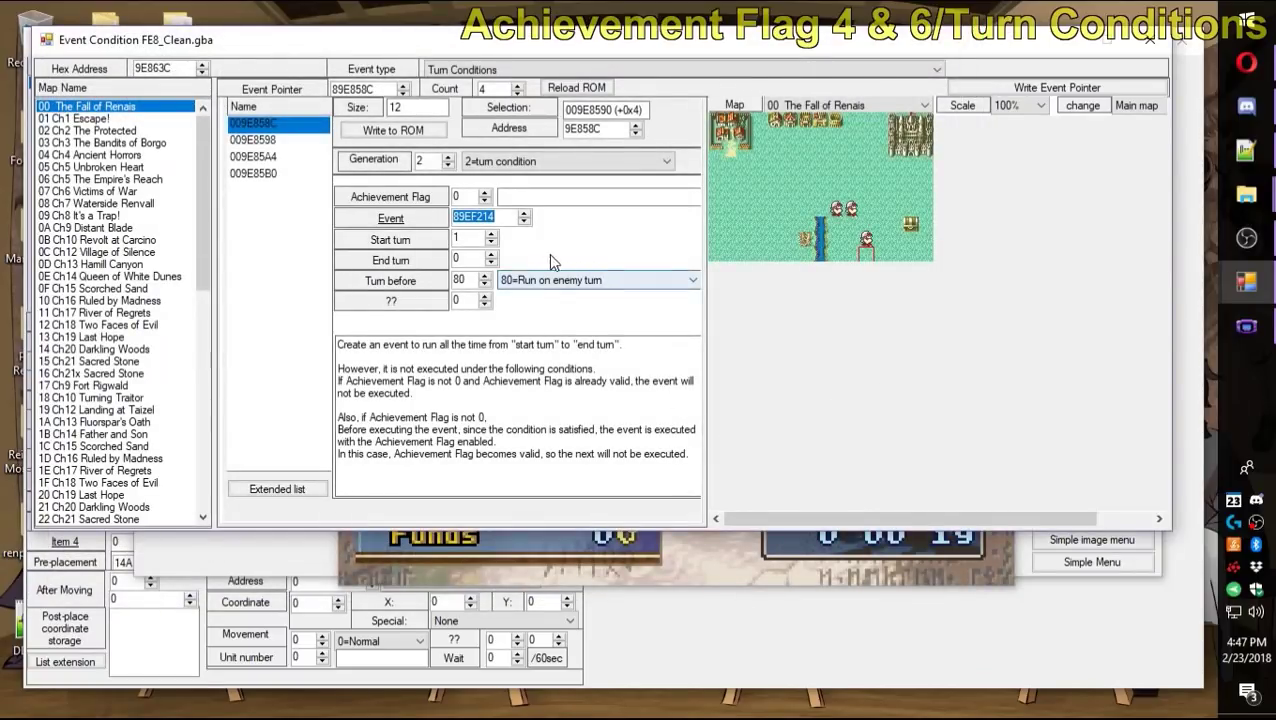
Compare the start turn and end turn of turn condition 009E858C with the turn shown on the VisualBoyAdvance status screen.
left_click(455, 237)
left_click(478, 240)
left_click(458, 259)
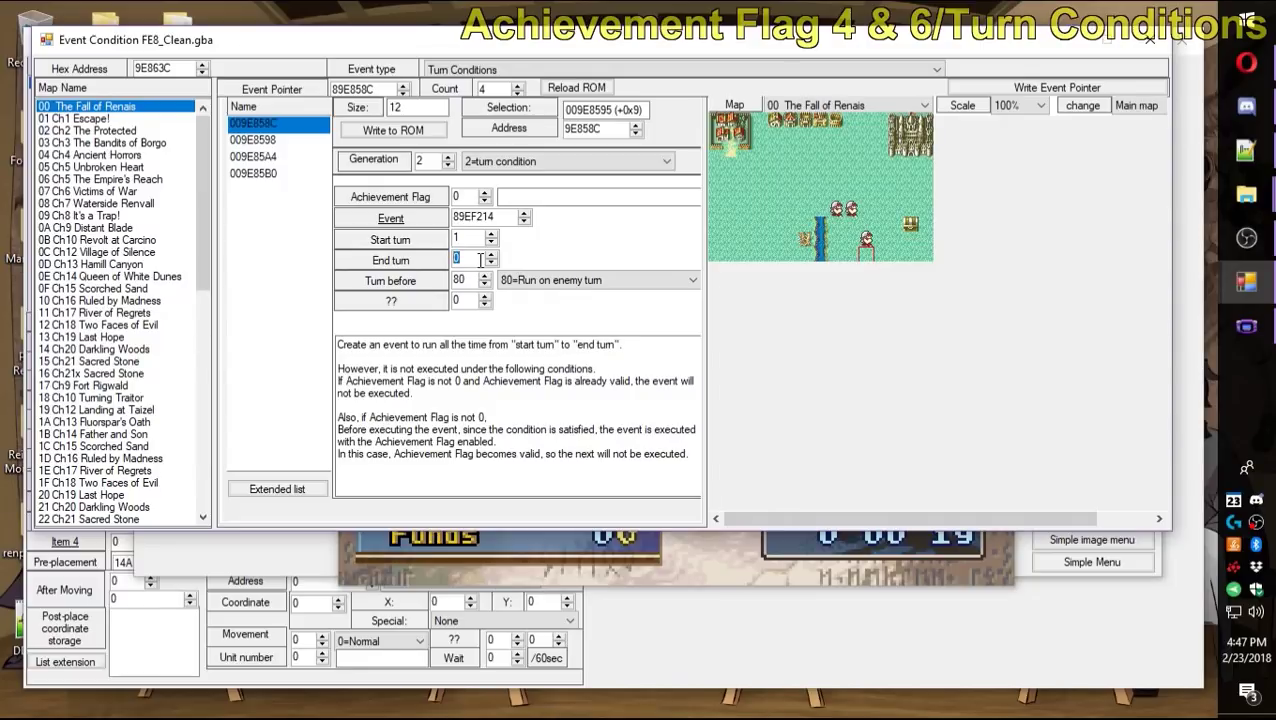
left_click(662, 556)
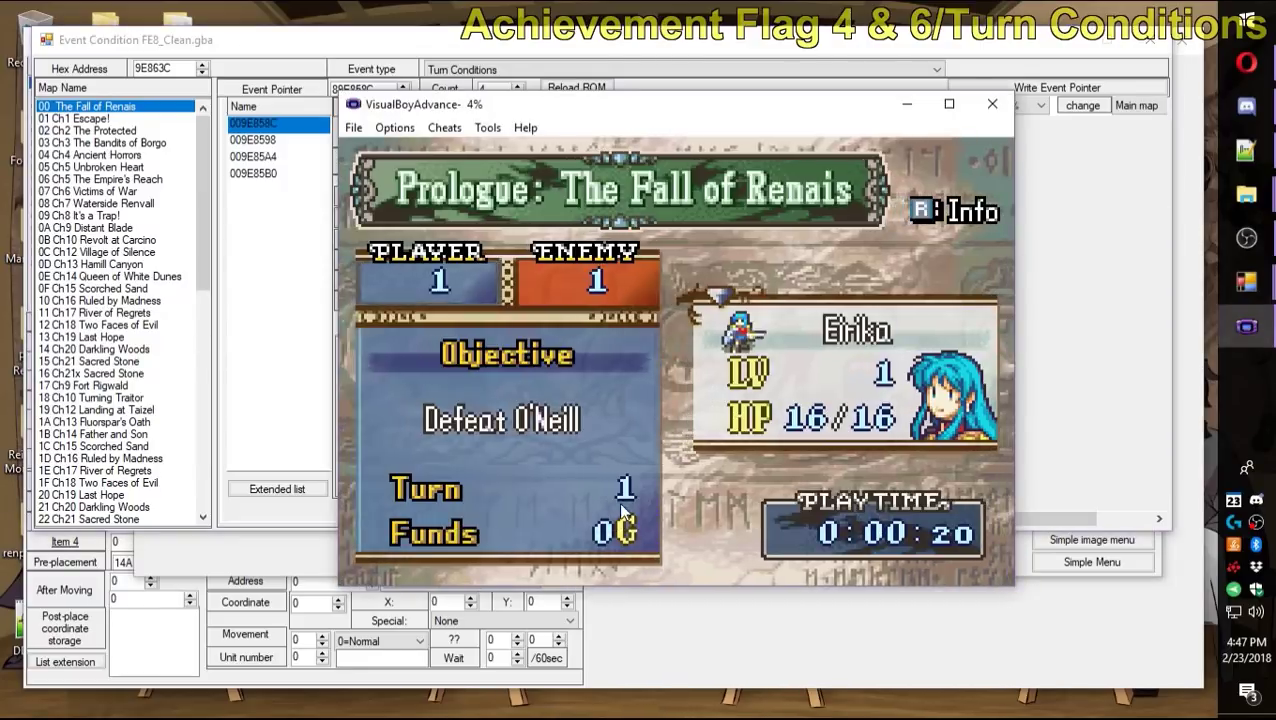
left_click(1061, 351)
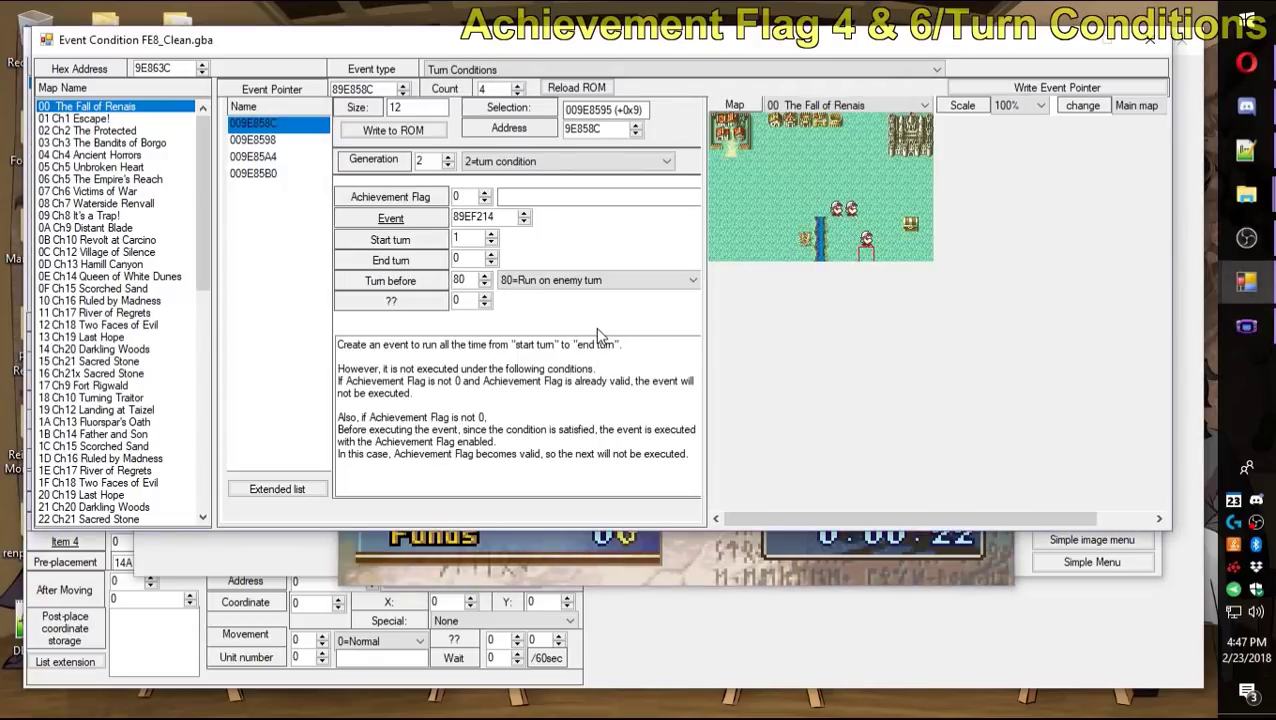
double_click(466, 257)
double_click(466, 238)
left_click(455, 238)
double_click(455, 238)
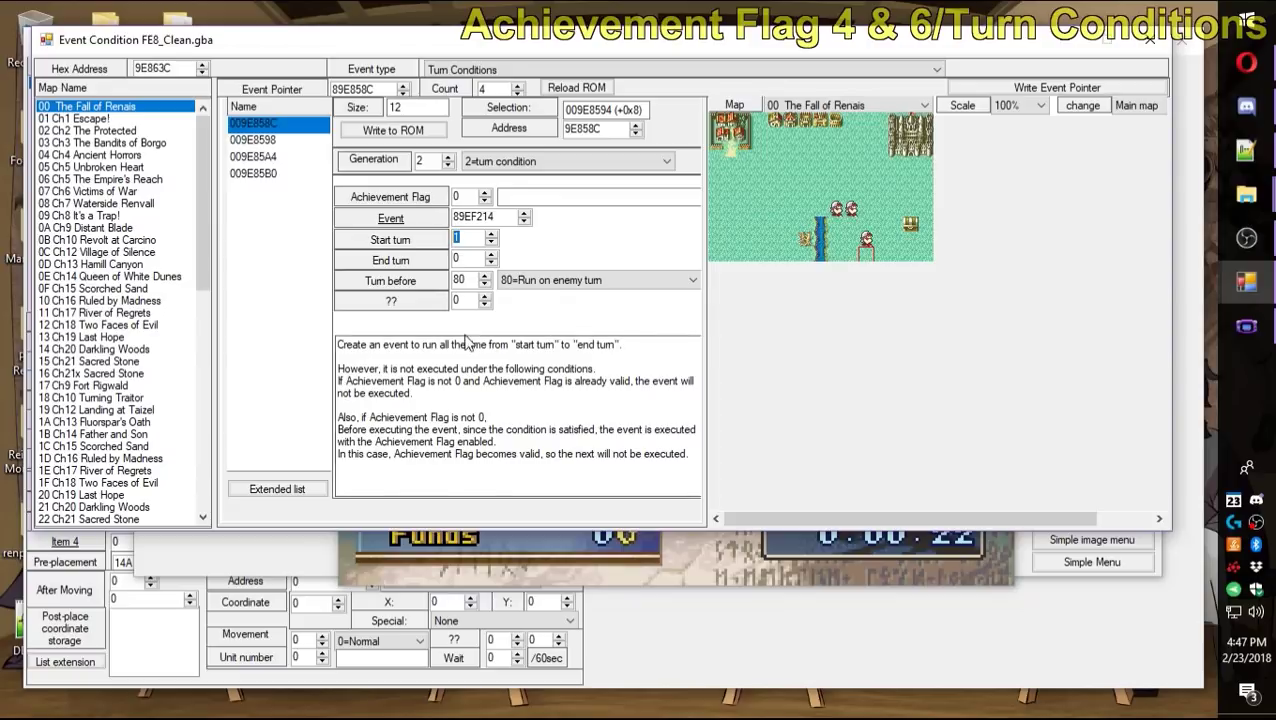
Try the Turn before setting of condition 009E858C as 0=Run on Player turn and restore 80=Run on enemy turn.
left_click(575, 282)
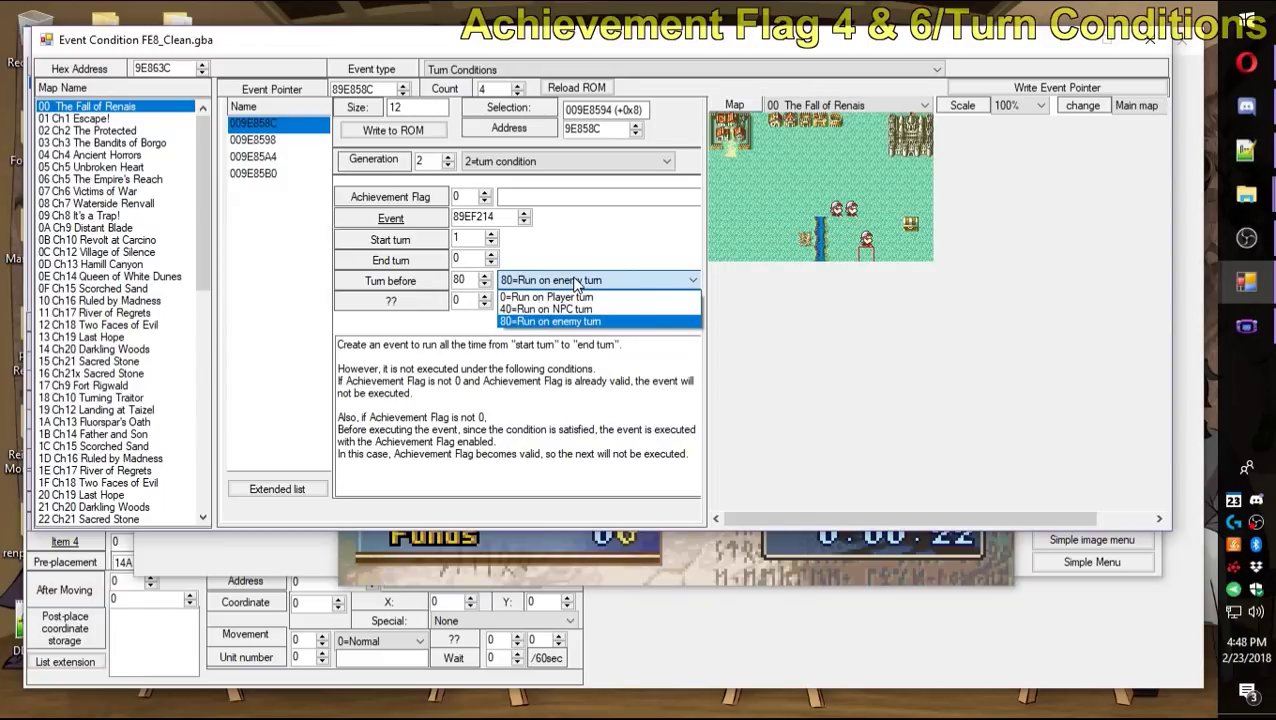
left_click(560, 321)
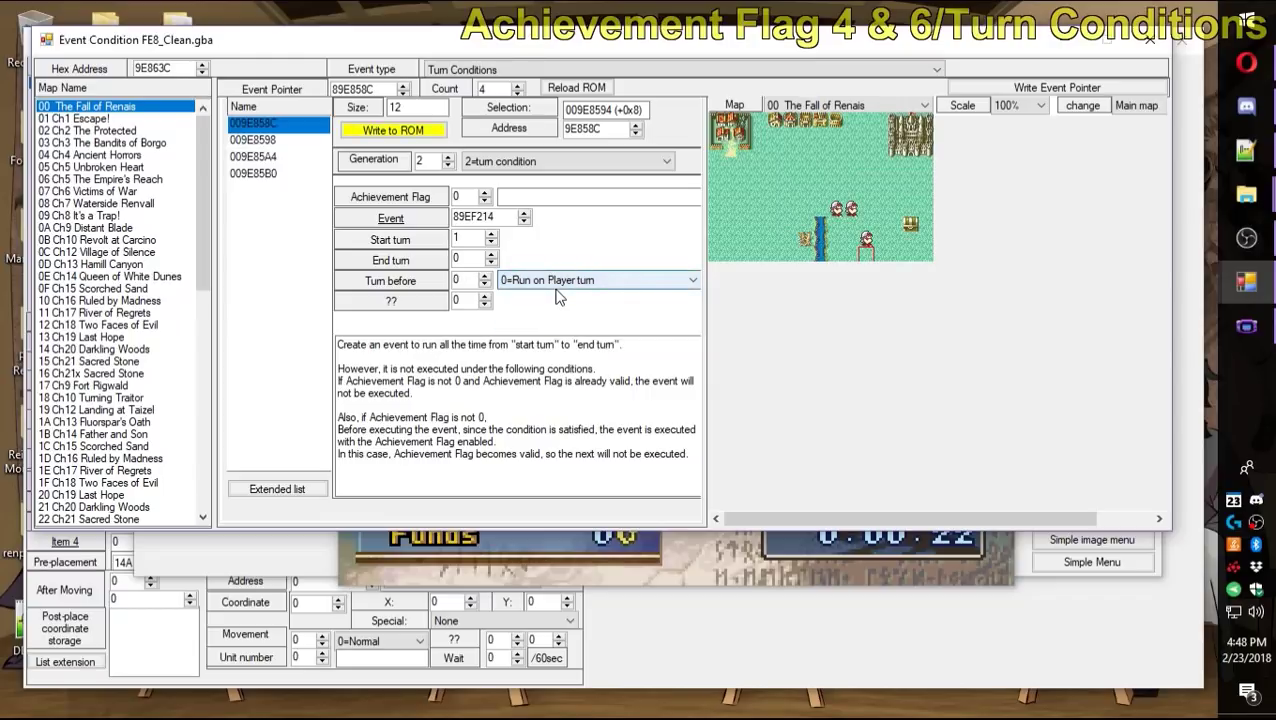
left_click(556, 286)
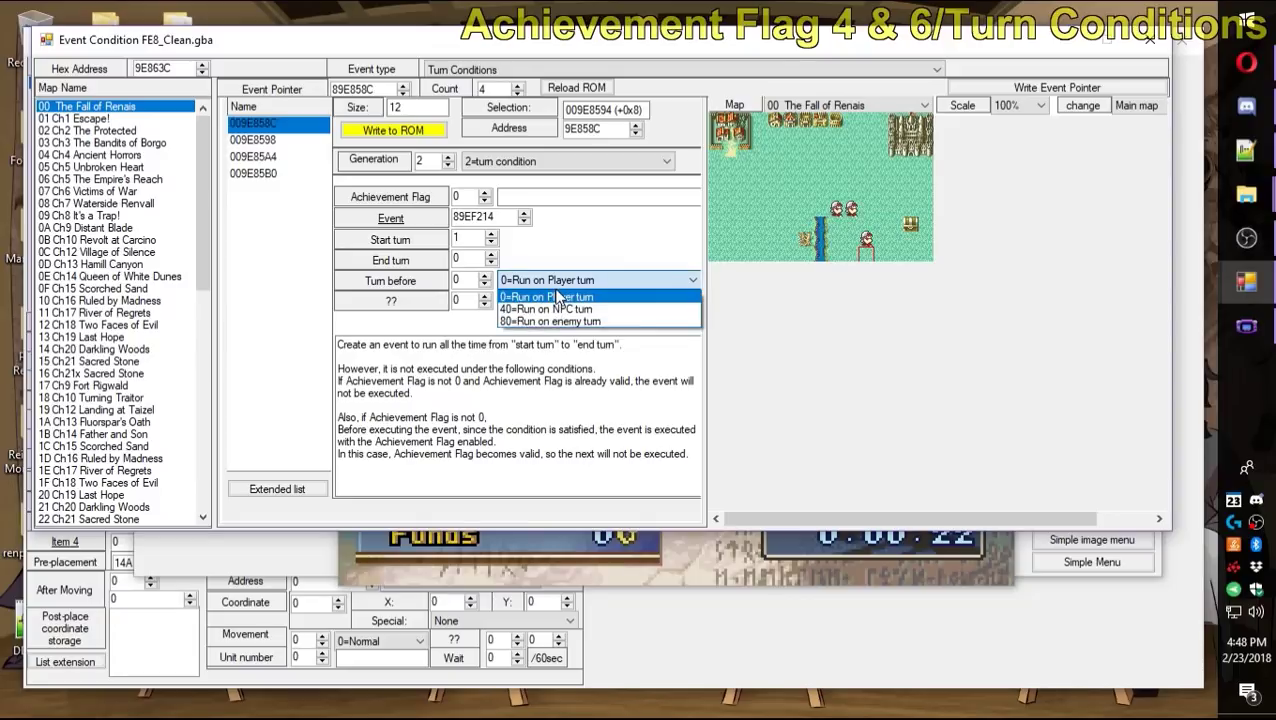
left_click(538, 321)
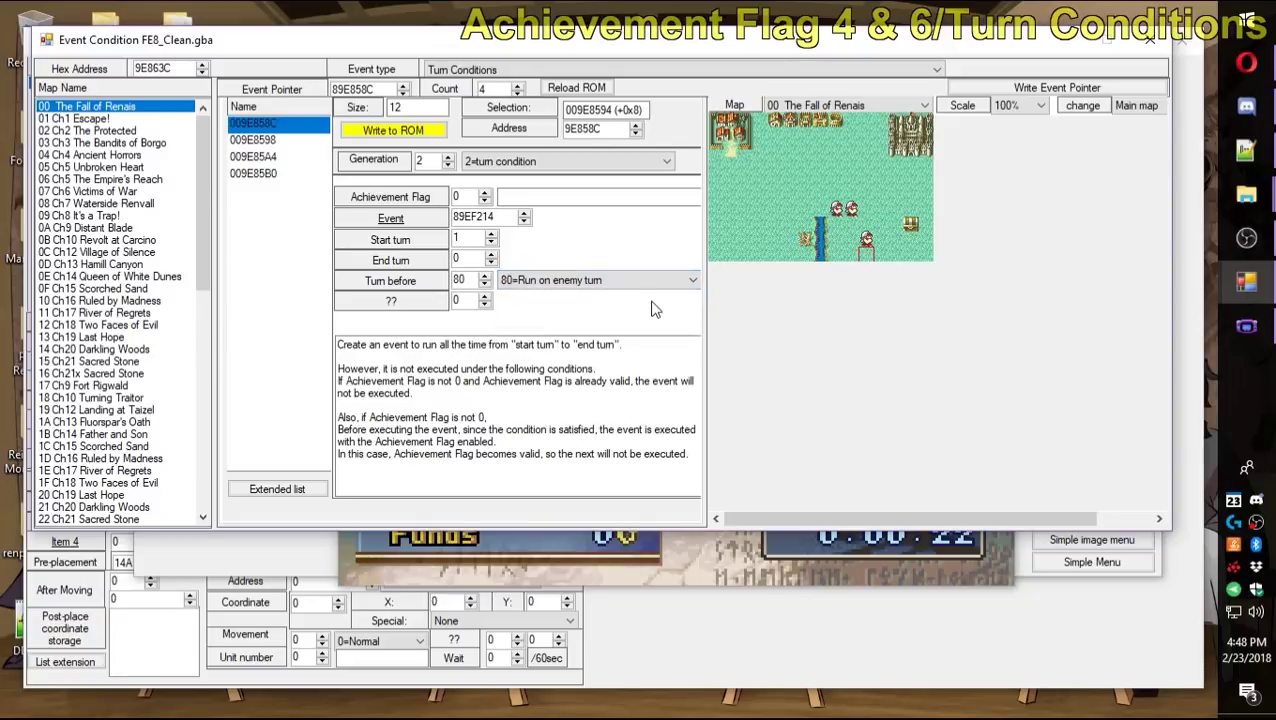
left_click(581, 284)
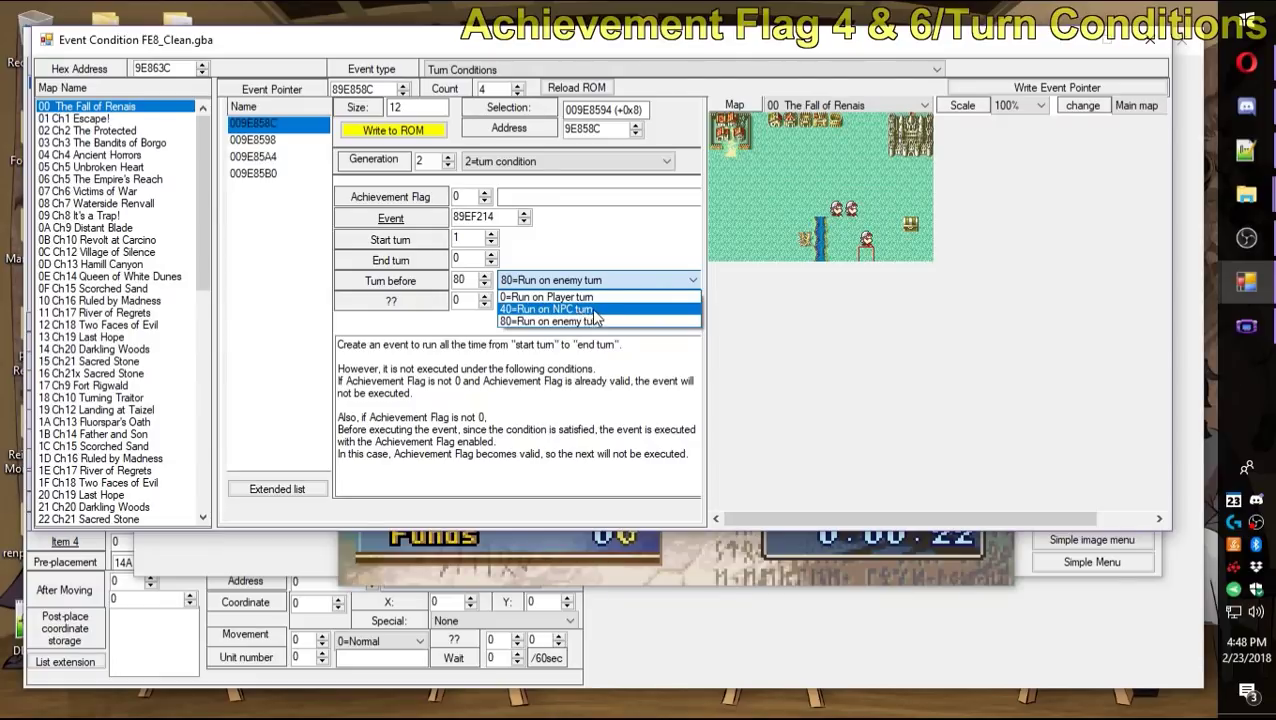
left_click(577, 322)
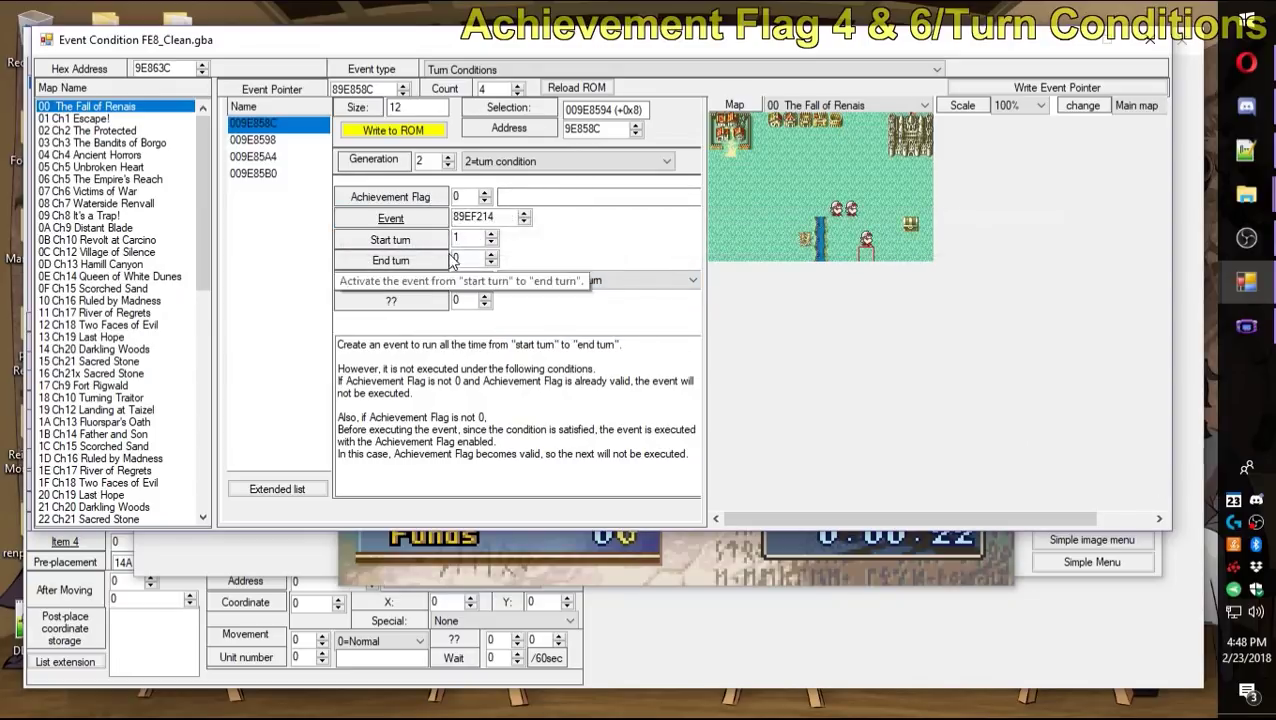
left_click(470, 216)
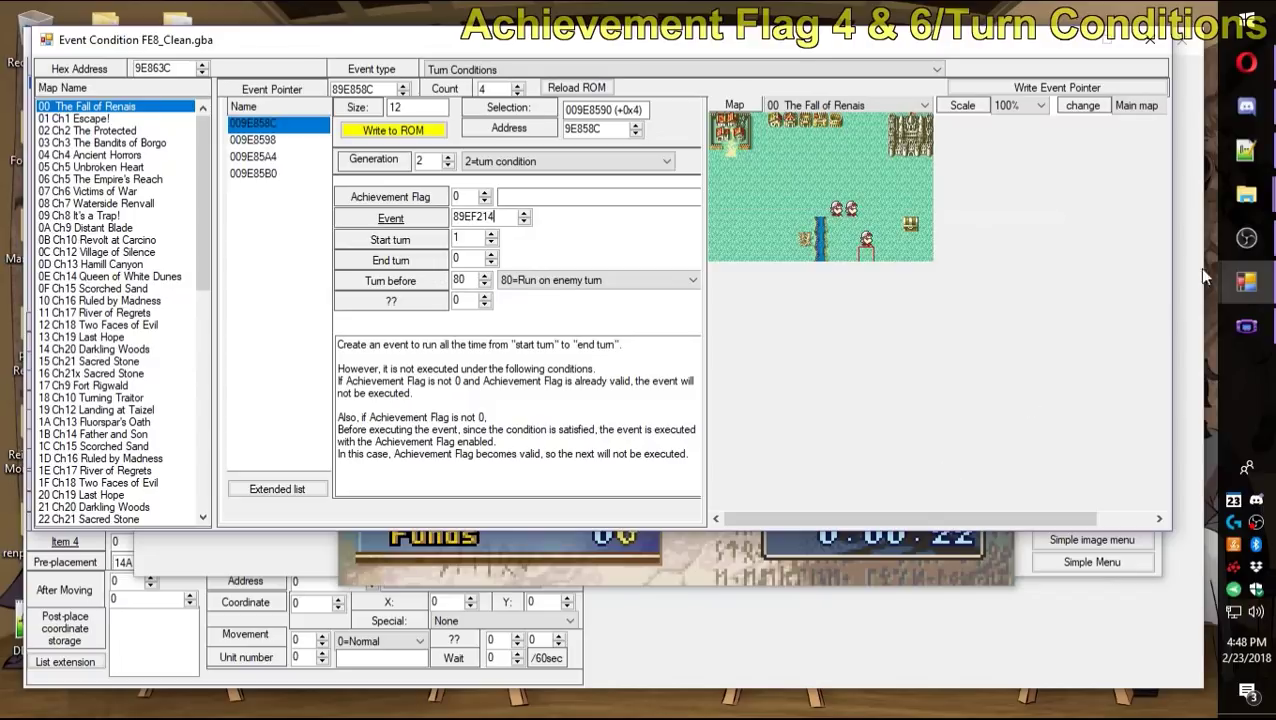
left_click(1246, 237)
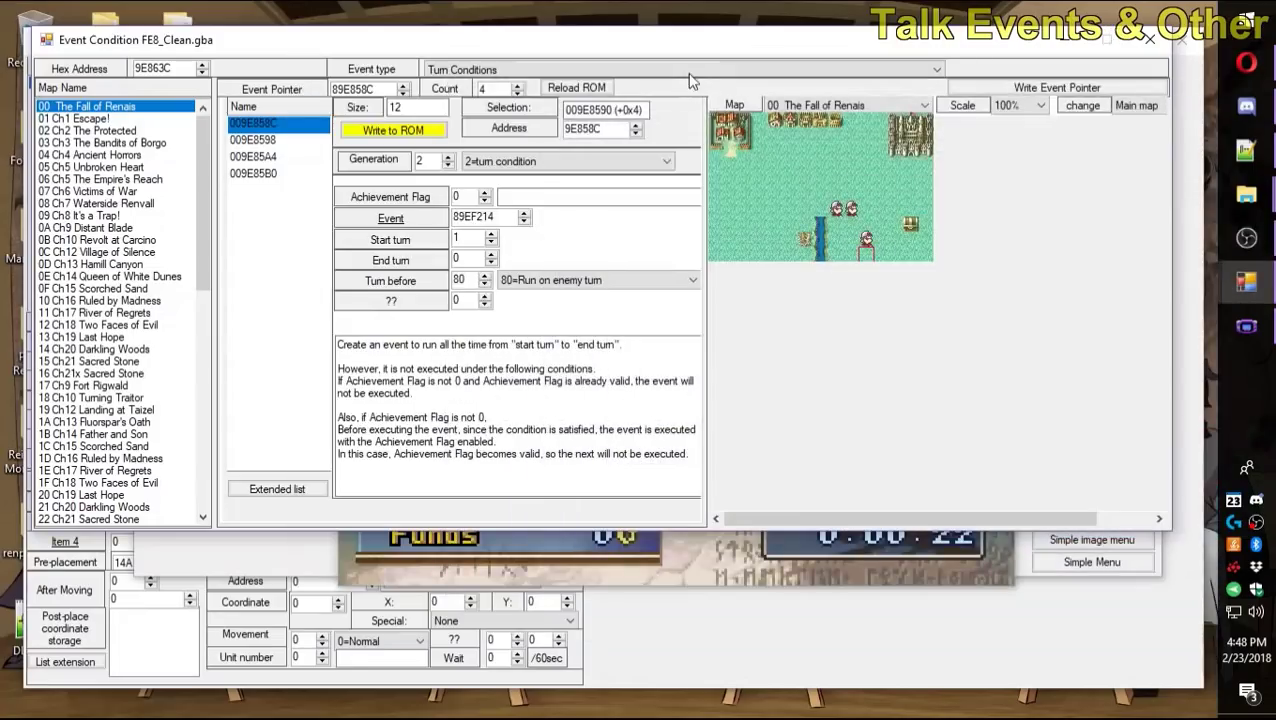
Show the talk conditions of The Fall of Renais and extend the list to 1 entry, reallocating the data at the file end.
left_click(679, 72)
left_click(496, 99)
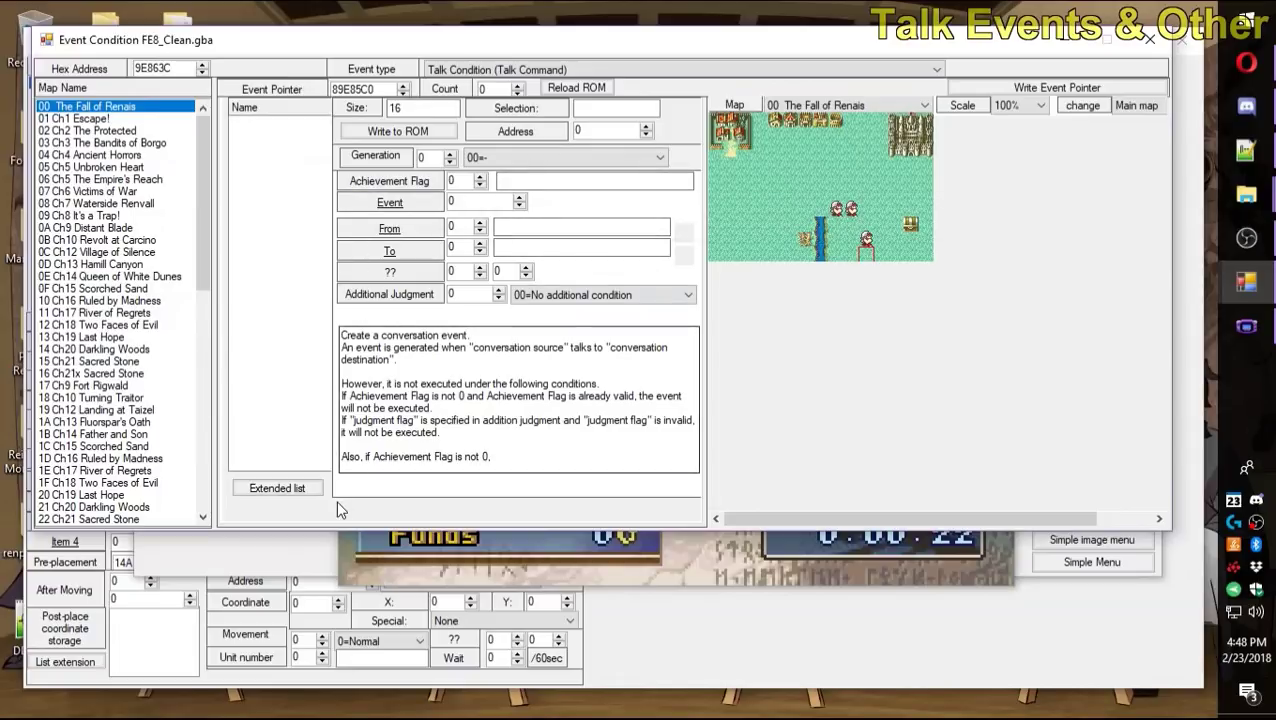
left_click(562, 68)
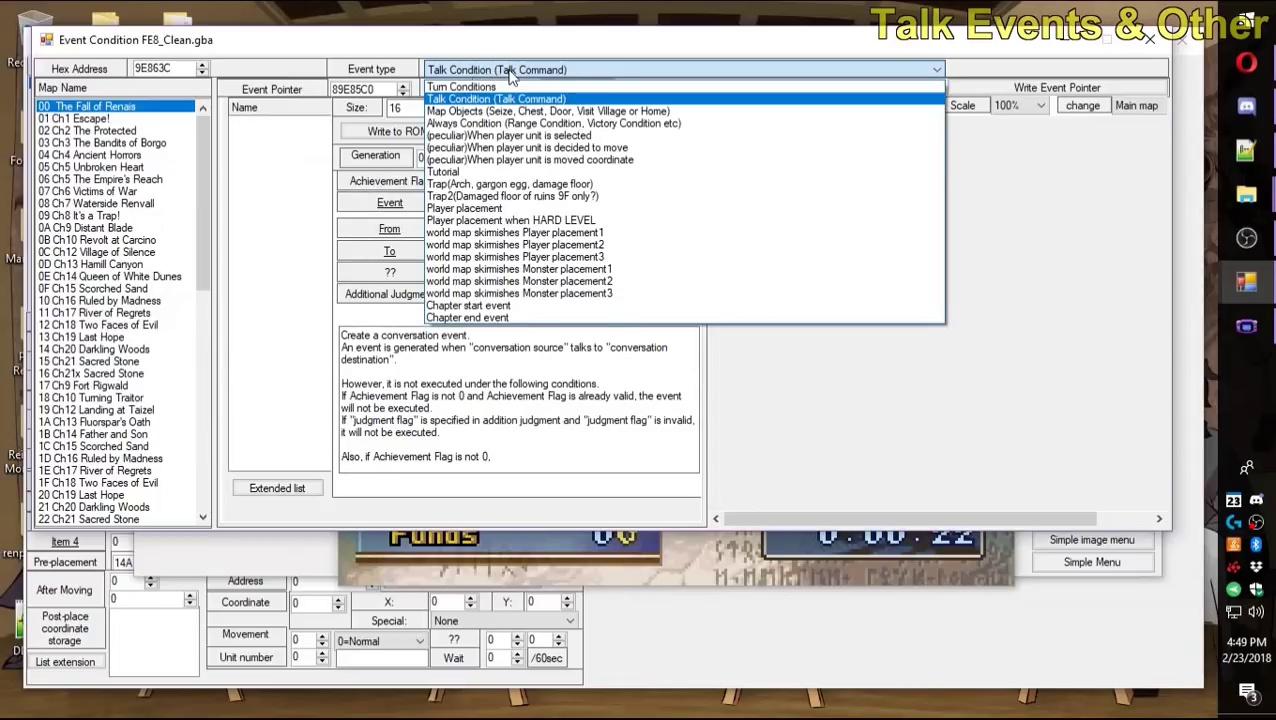
left_click(530, 98)
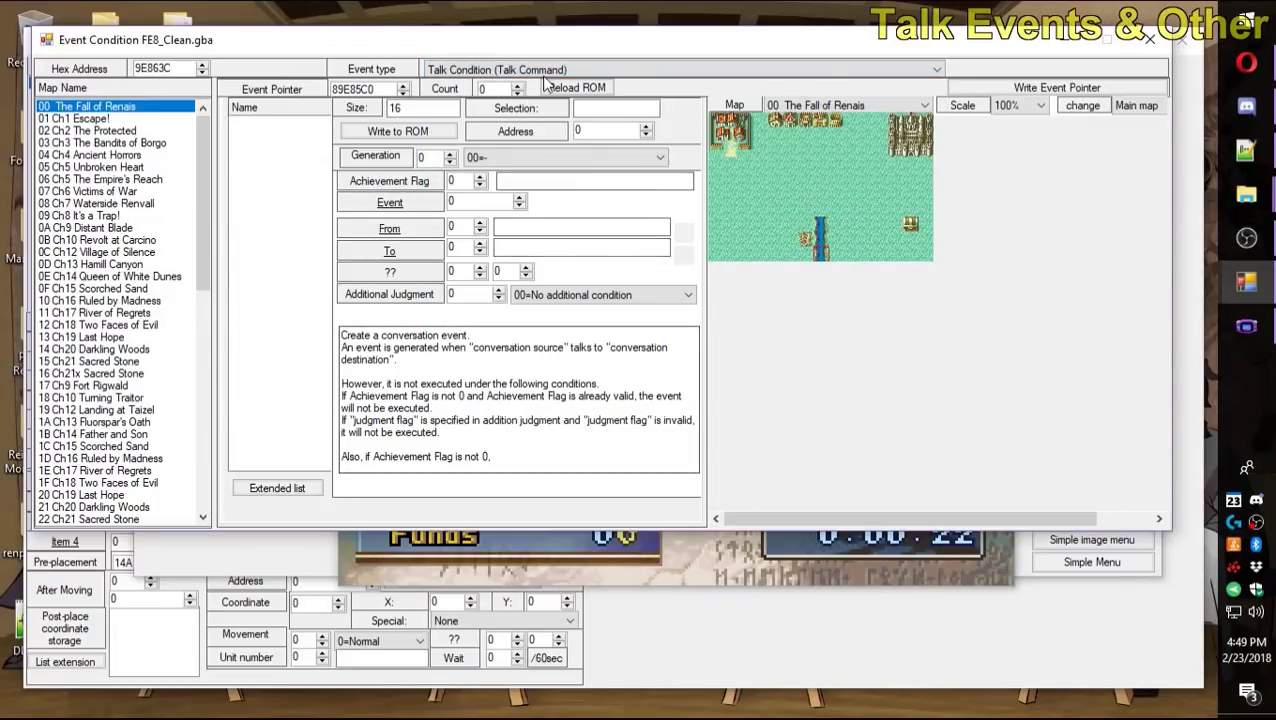
left_click(276, 488)
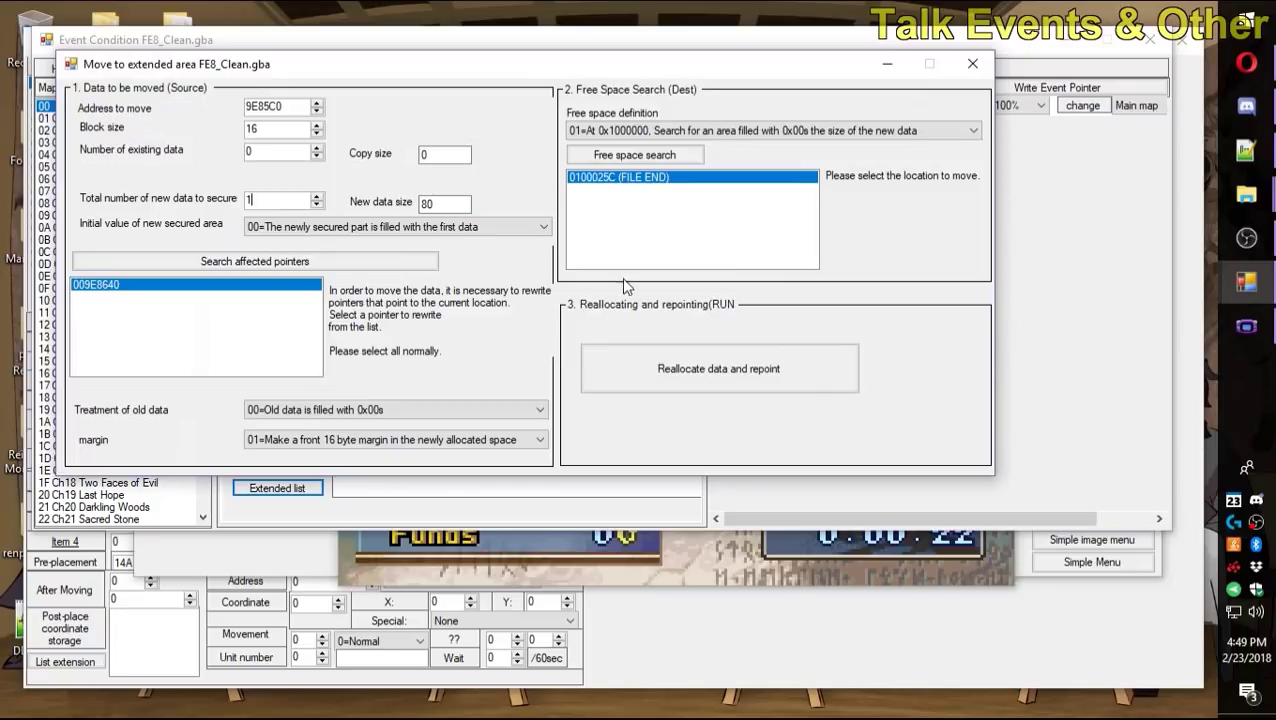
left_click(769, 366)
Set the new entry's generation to 03=Talk Condition with achievement flag 9 and write it to the ROM.
left_click(511, 160)
left_click(519, 192)
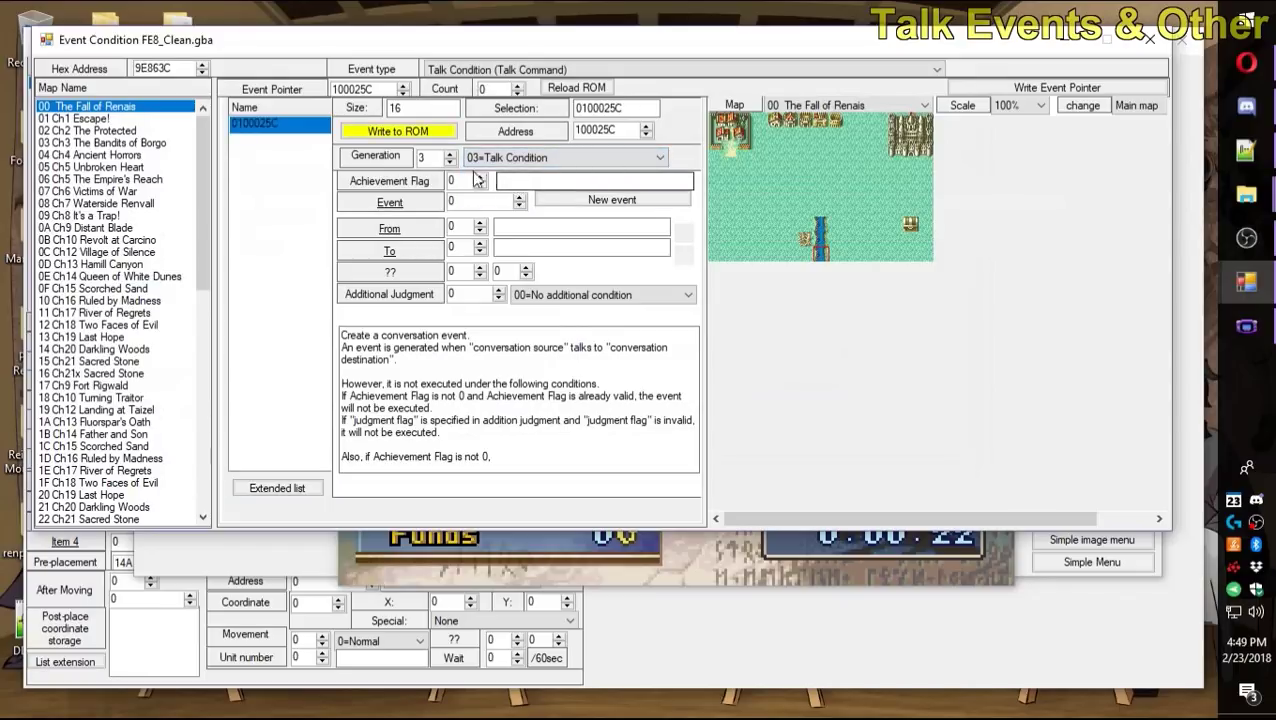
left_click(481, 177)
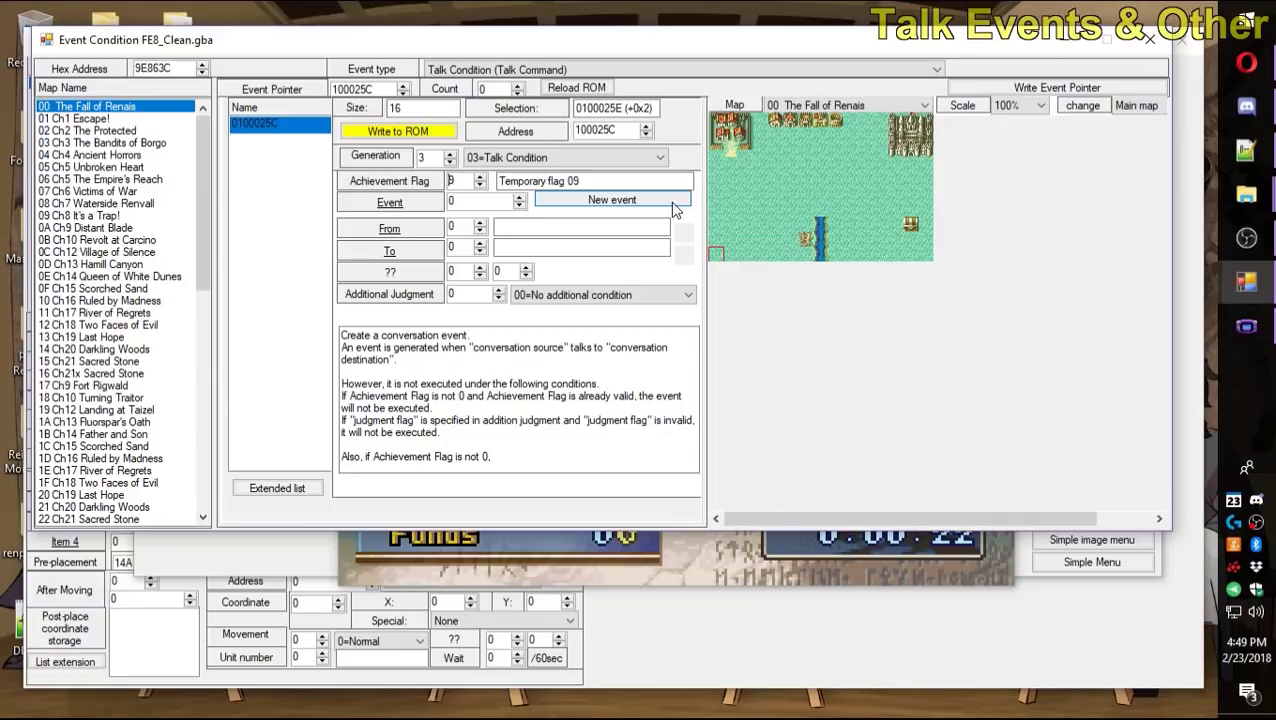
left_click(397, 131)
Set the talk condition from 1 Eirika to 67 Bandit with no additional condition and write it to the ROM.
left_click(480, 224)
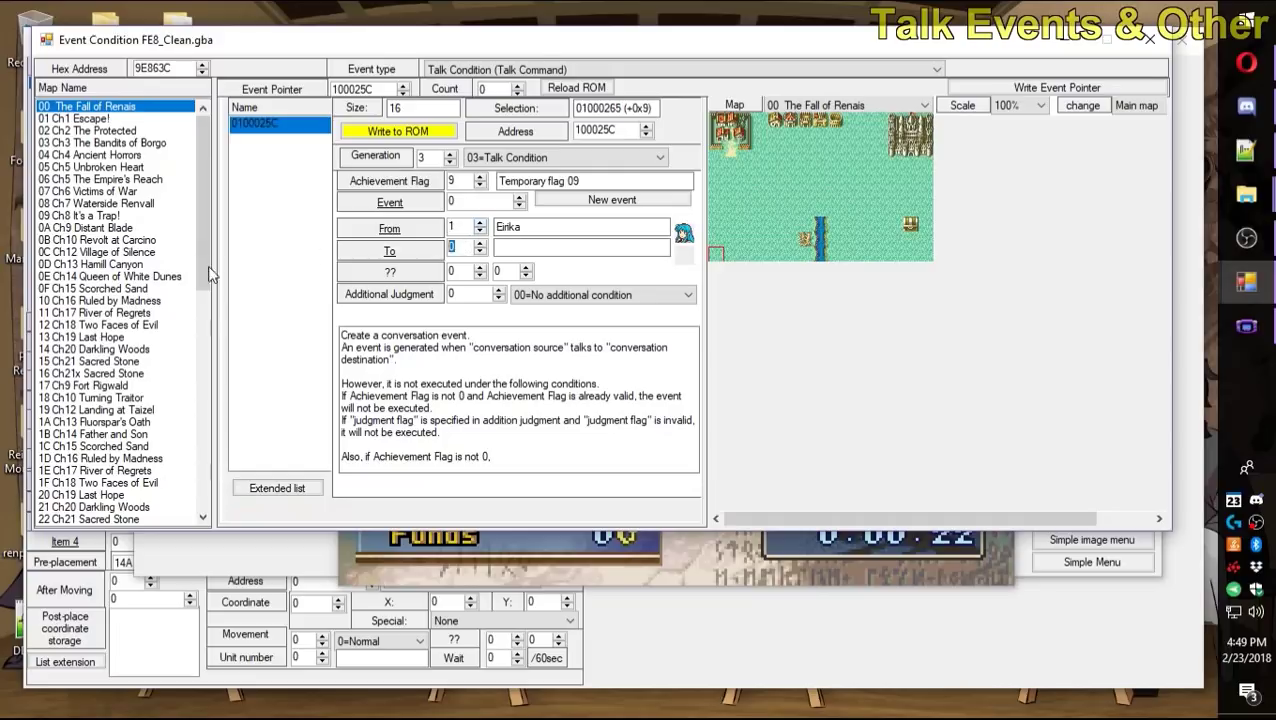
left_click(393, 252)
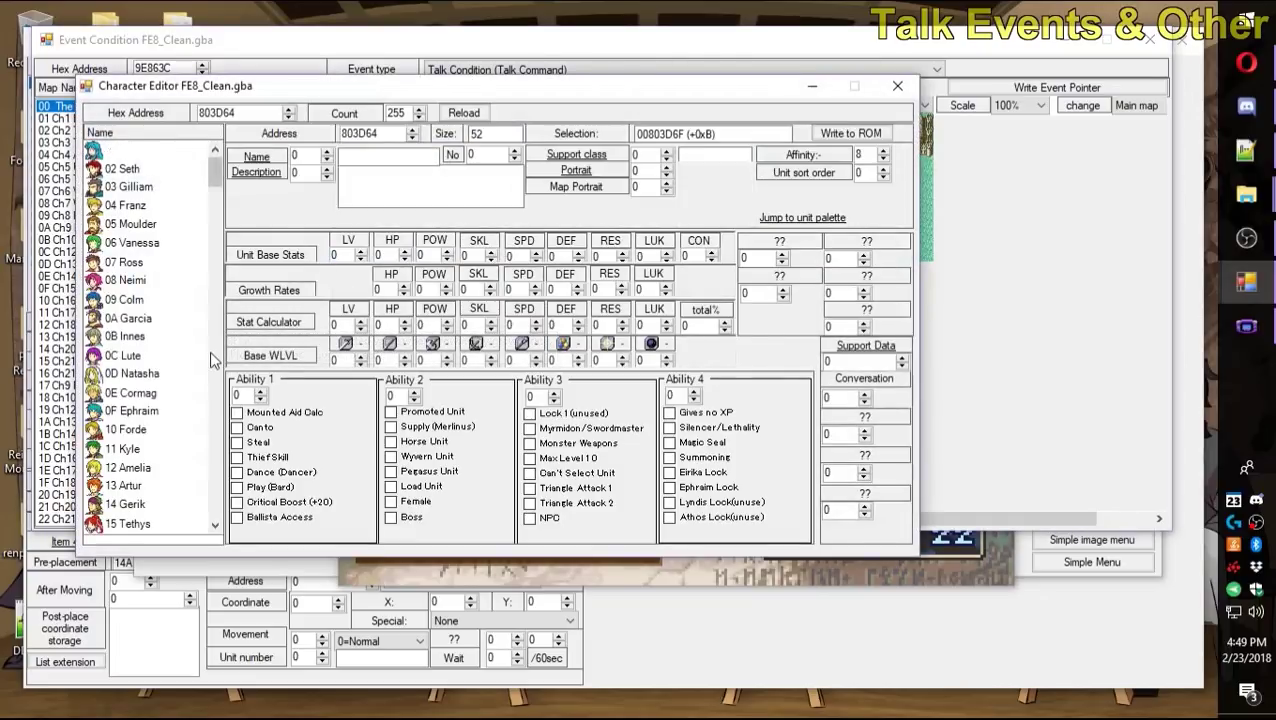
scroll(216, 351, "down", 15)
scroll(216, 351, "down", 4)
double_click(130, 210)
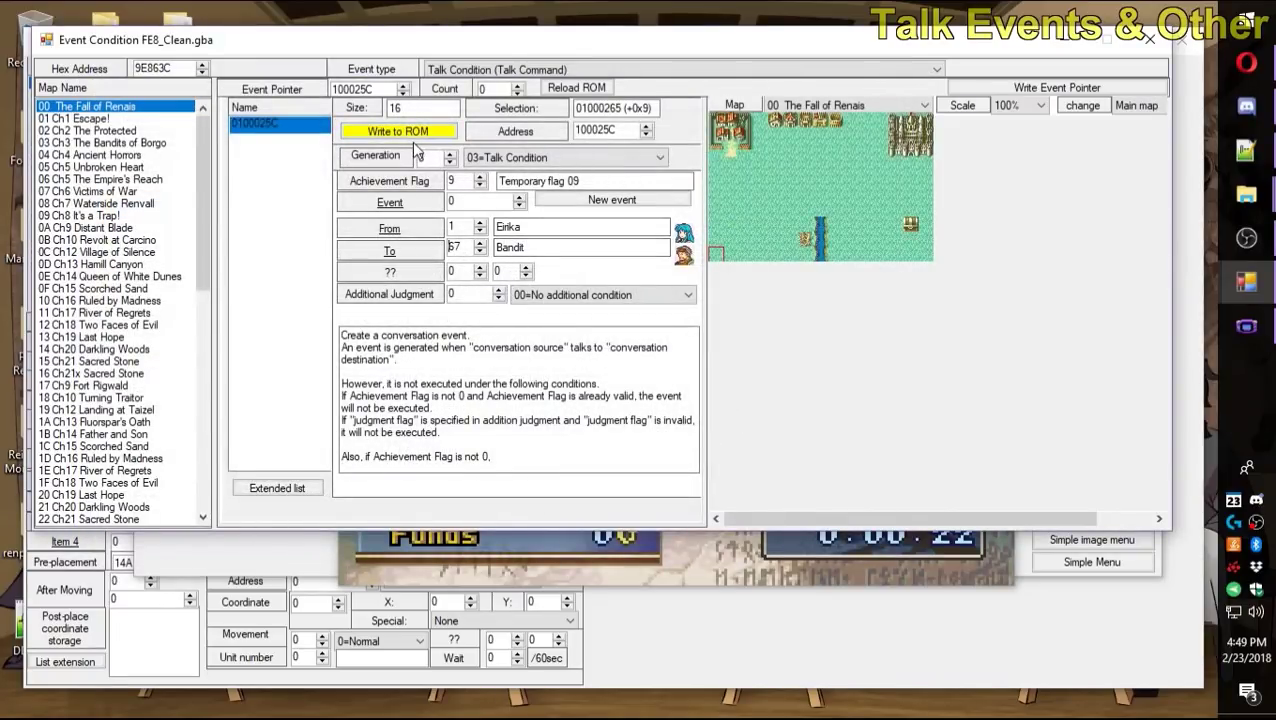
left_click(522, 296)
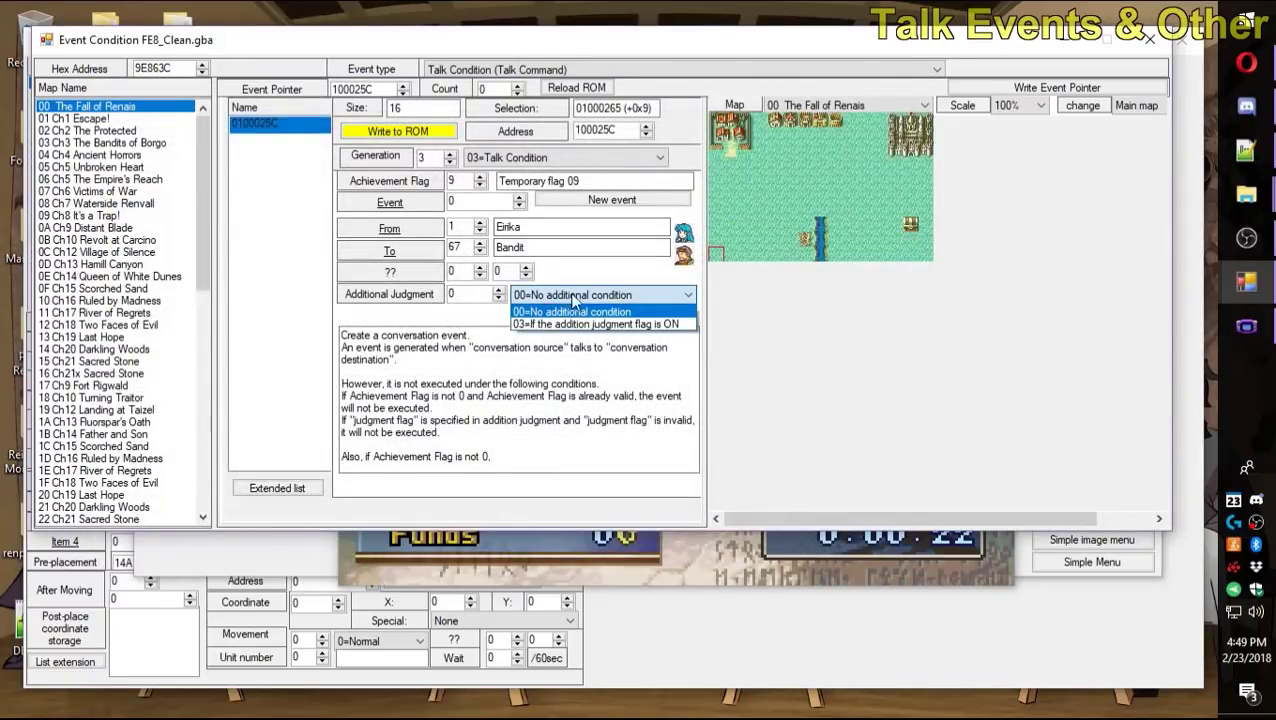
left_click(607, 300)
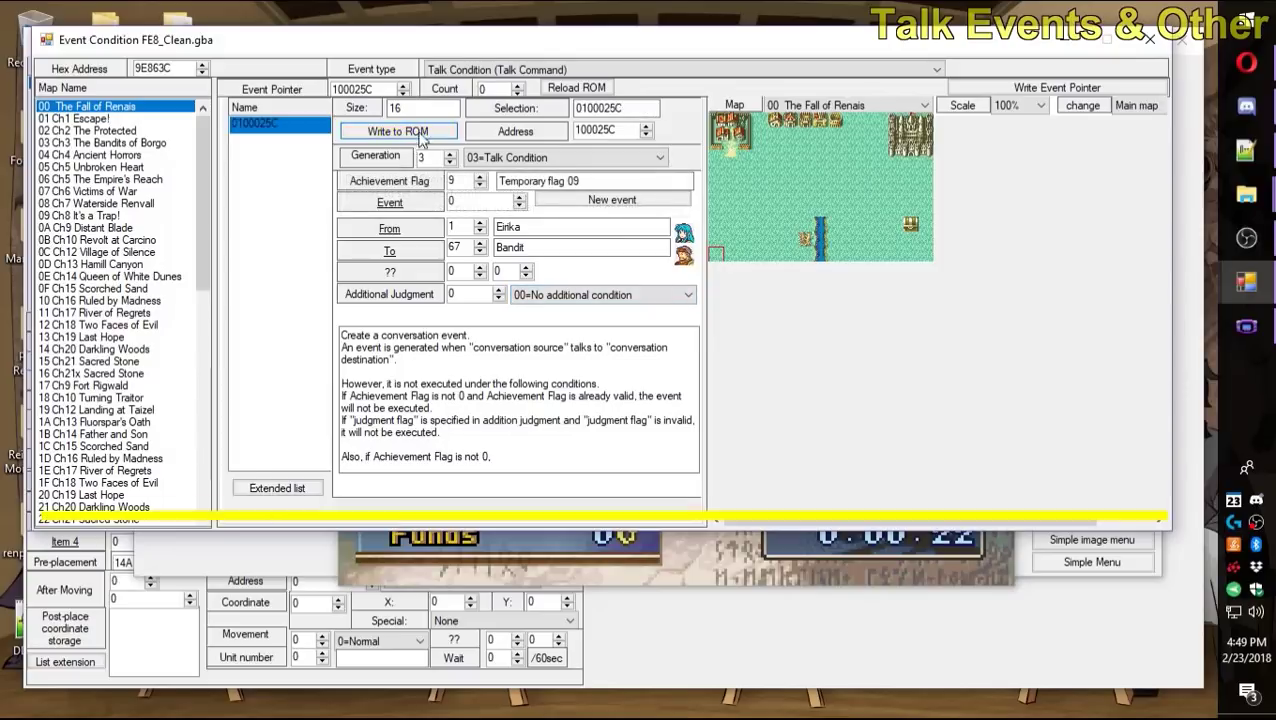
left_click(413, 131)
Try the additional judgment 03 that requires a judgment flag, restore 00=No additional condition and write to the ROM.
left_click(555, 296)
left_click(537, 320)
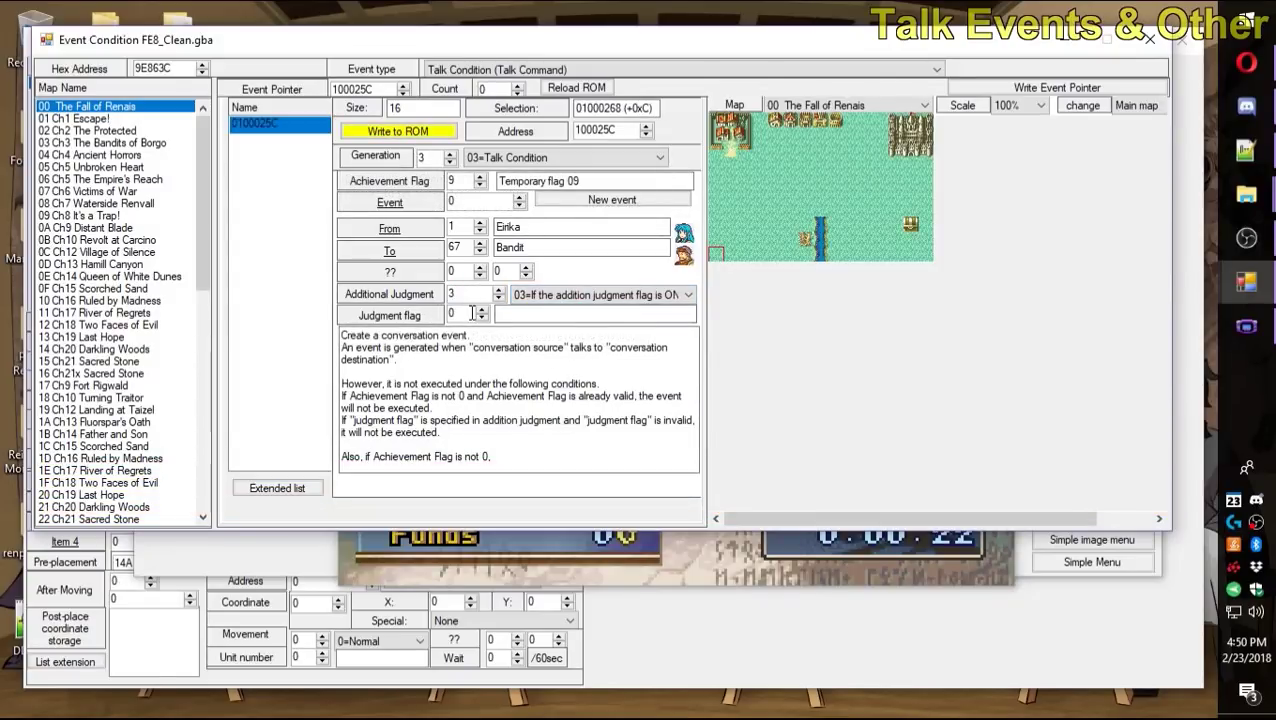
left_click(466, 317)
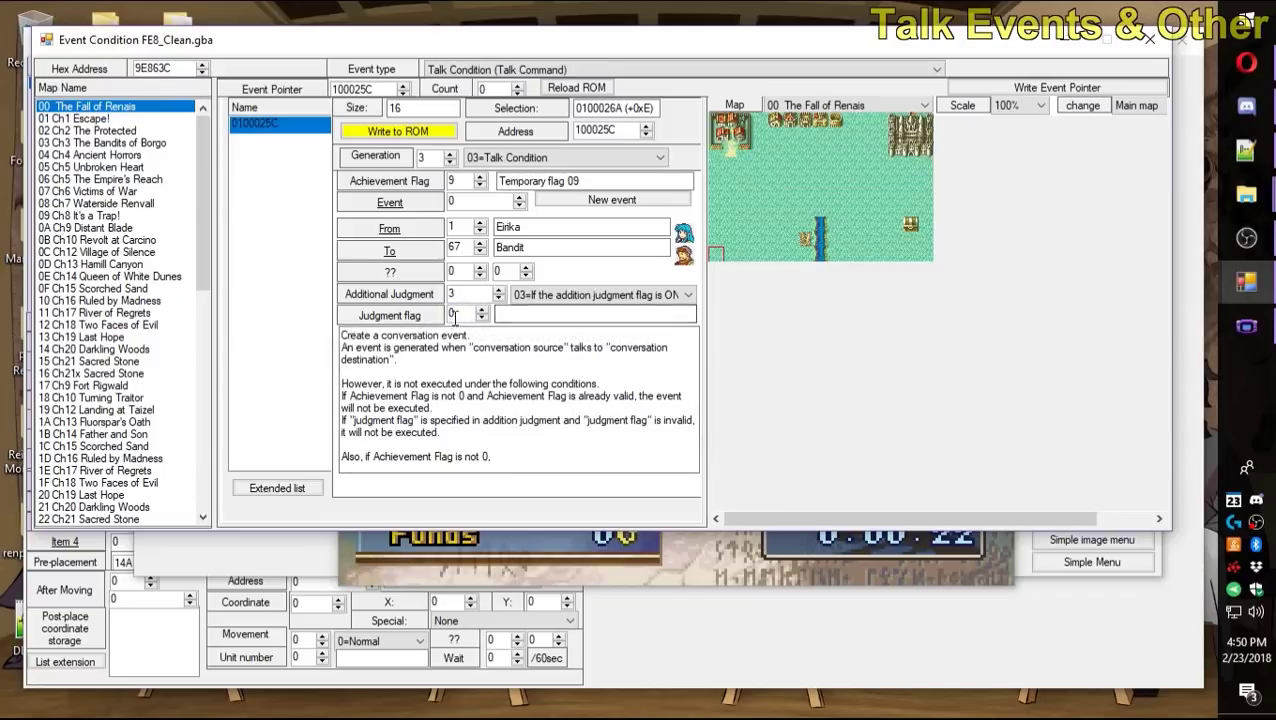
left_click(570, 294)
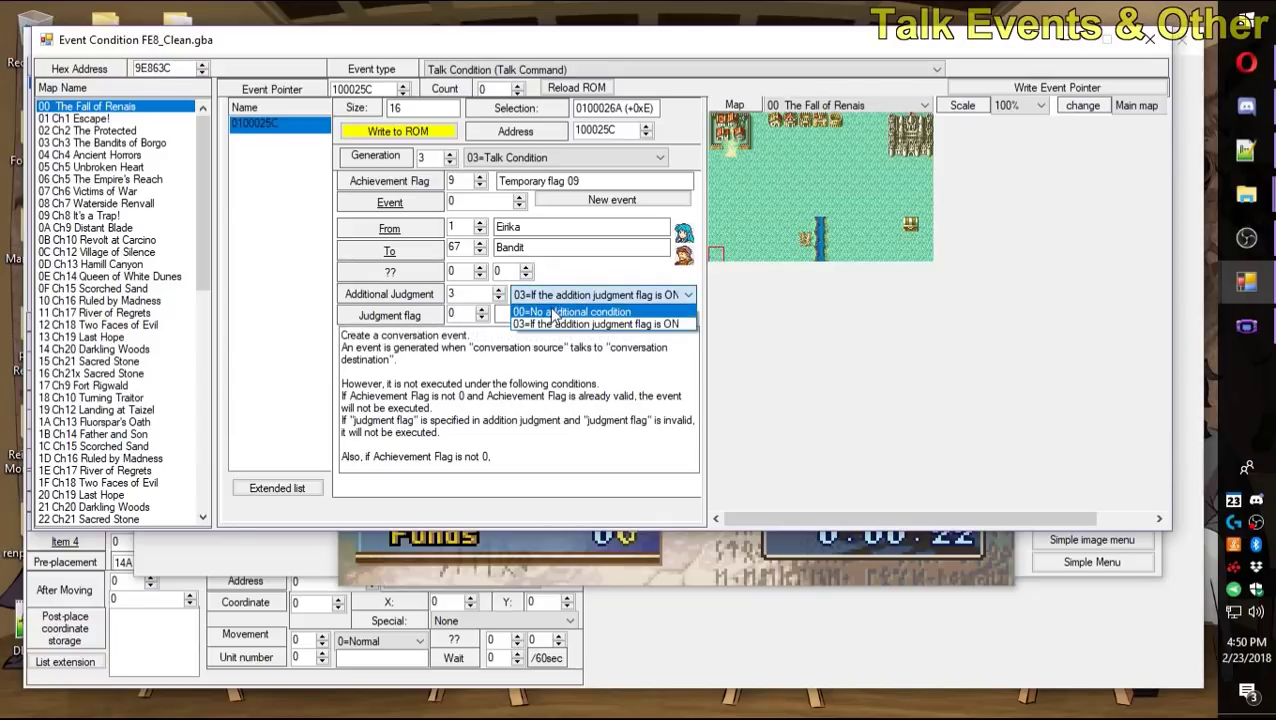
left_click(560, 306)
left_click(405, 132)
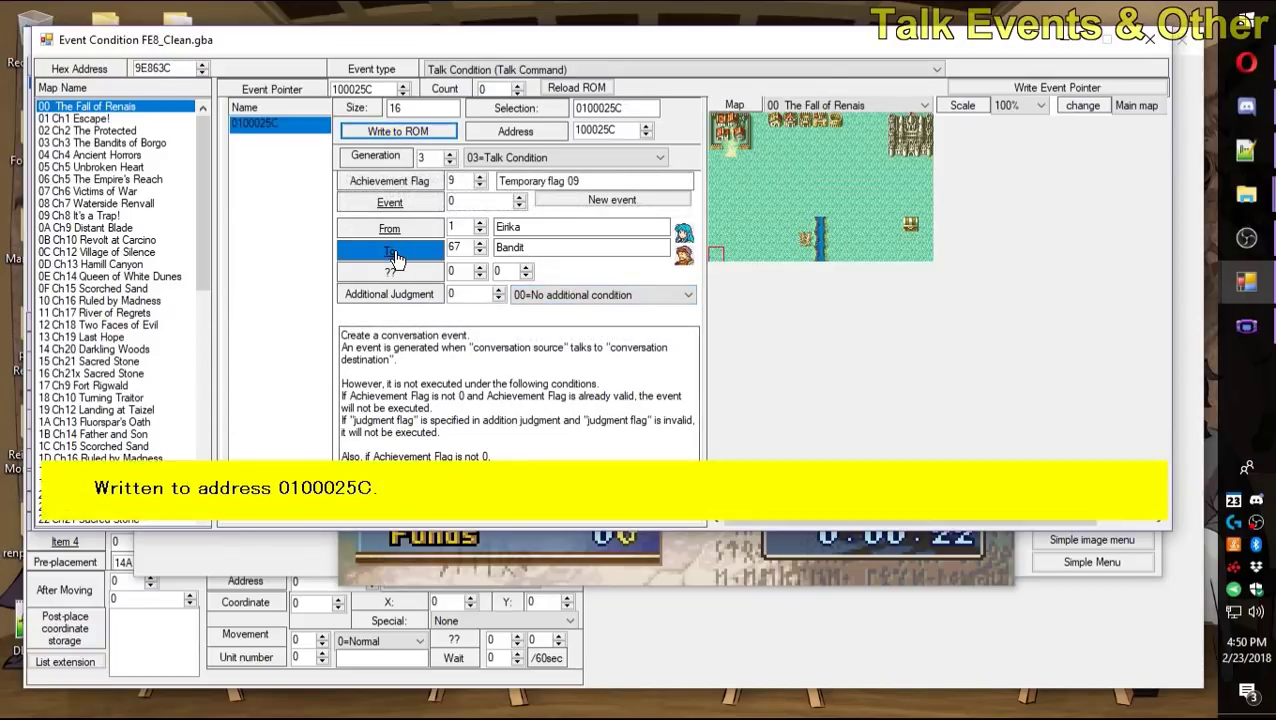
Allocate a new event for the Eirika and Bandit talk condition and open it in the event editor.
left_click(605, 200)
left_click(652, 431)
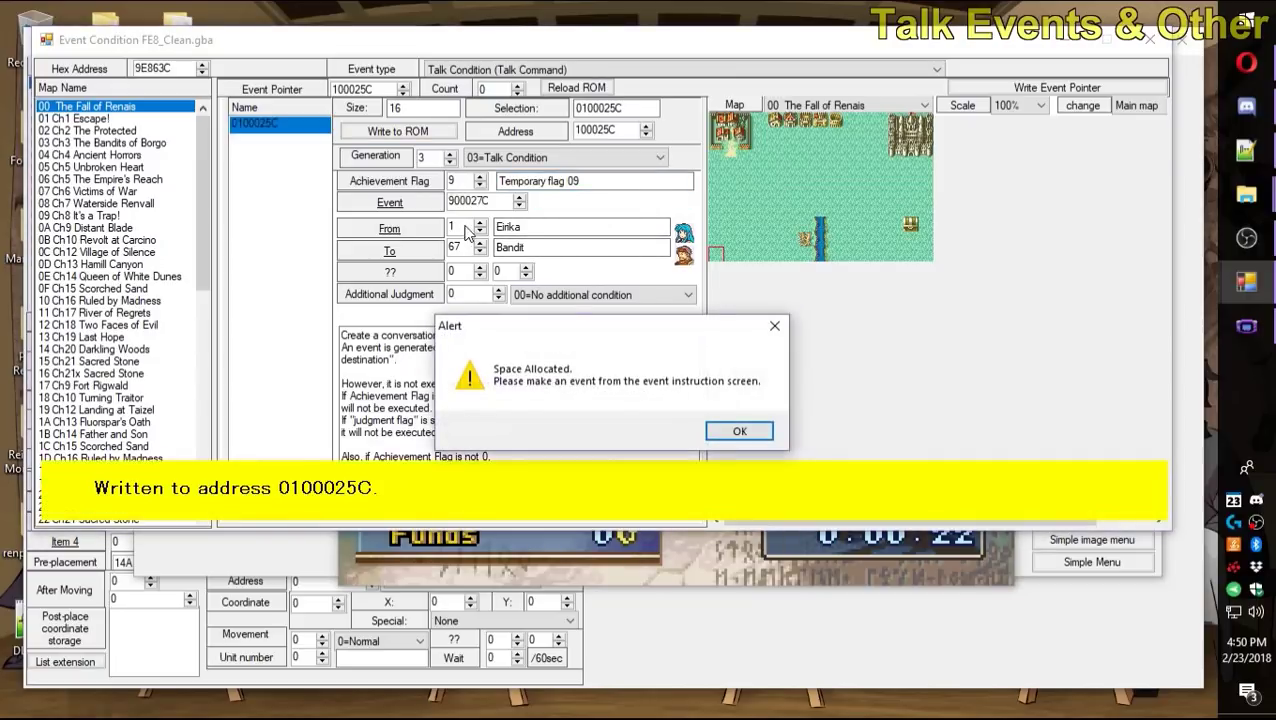
left_click(740, 431)
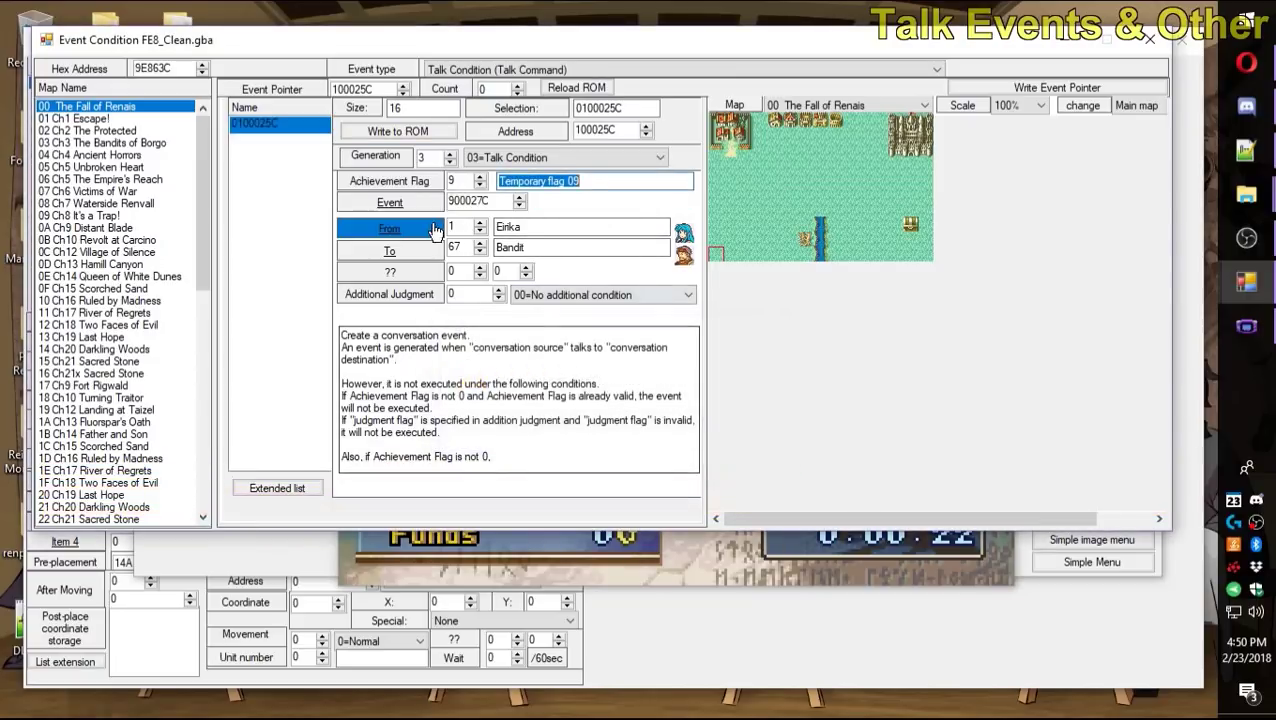
left_click(390, 202)
Add a "Background Yes Normal Conversation (LOW)" command with text 900 to the talk event and write the event to the ROM.
double_click(500, 158)
left_click(757, 259)
double_click(627, 159)
left_click(990, 216)
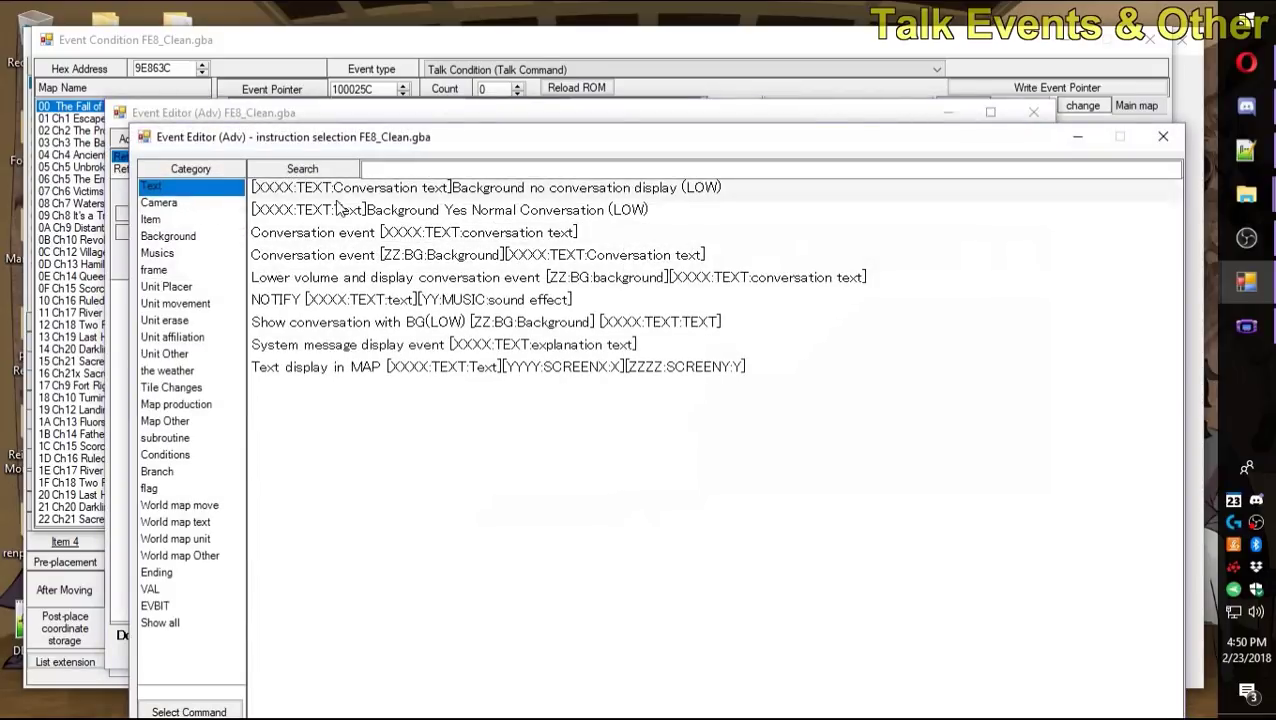
left_click(521, 211)
double_click(521, 211)
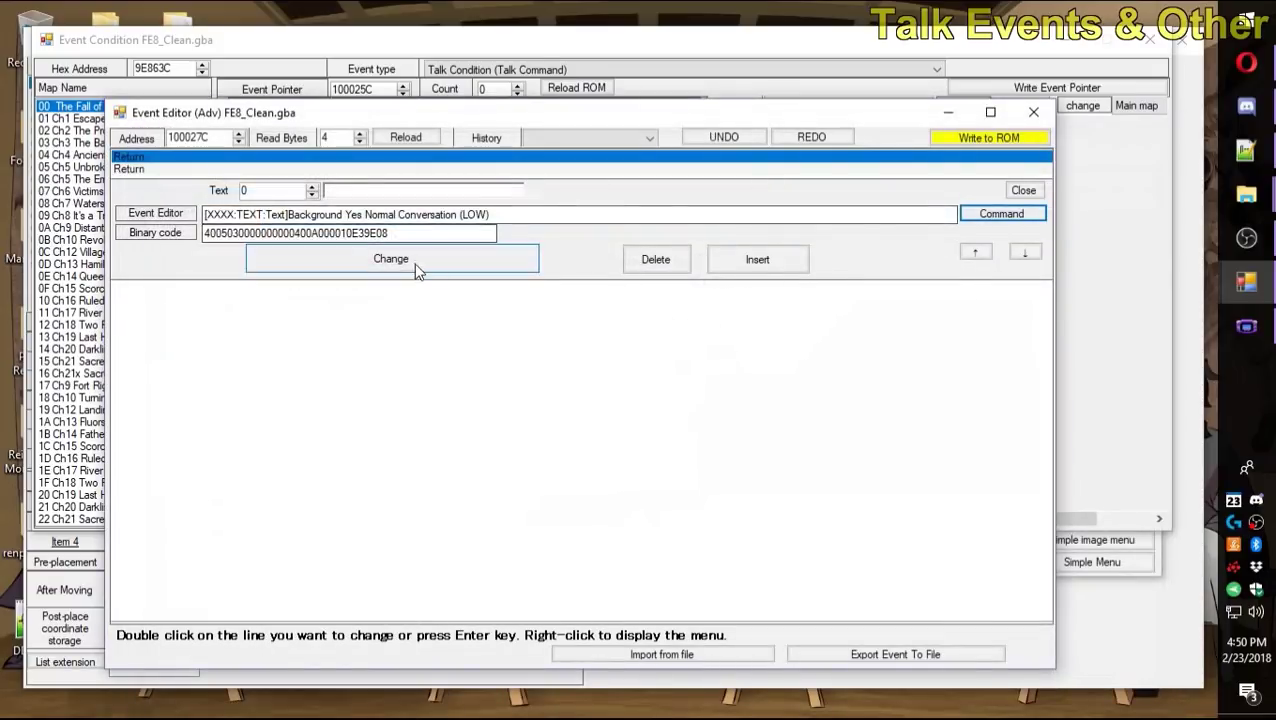
left_click(306, 191)
type("900")
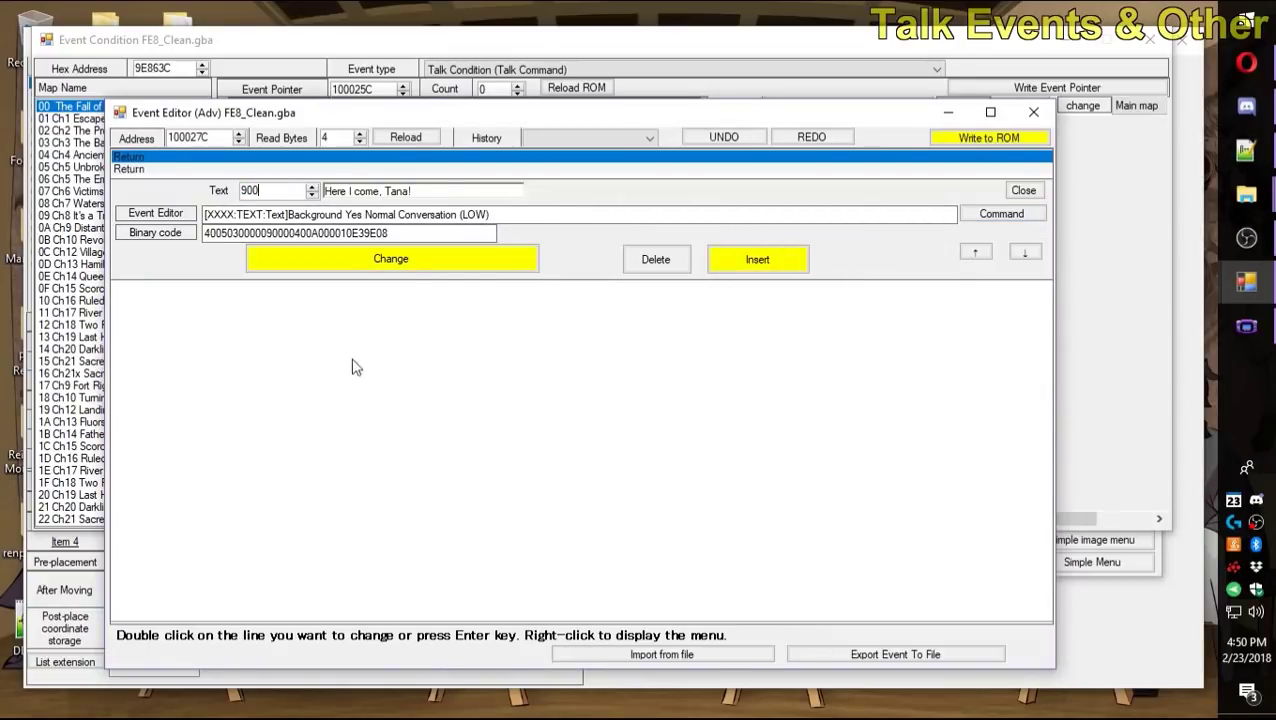
left_click(407, 266)
left_click(990, 138)
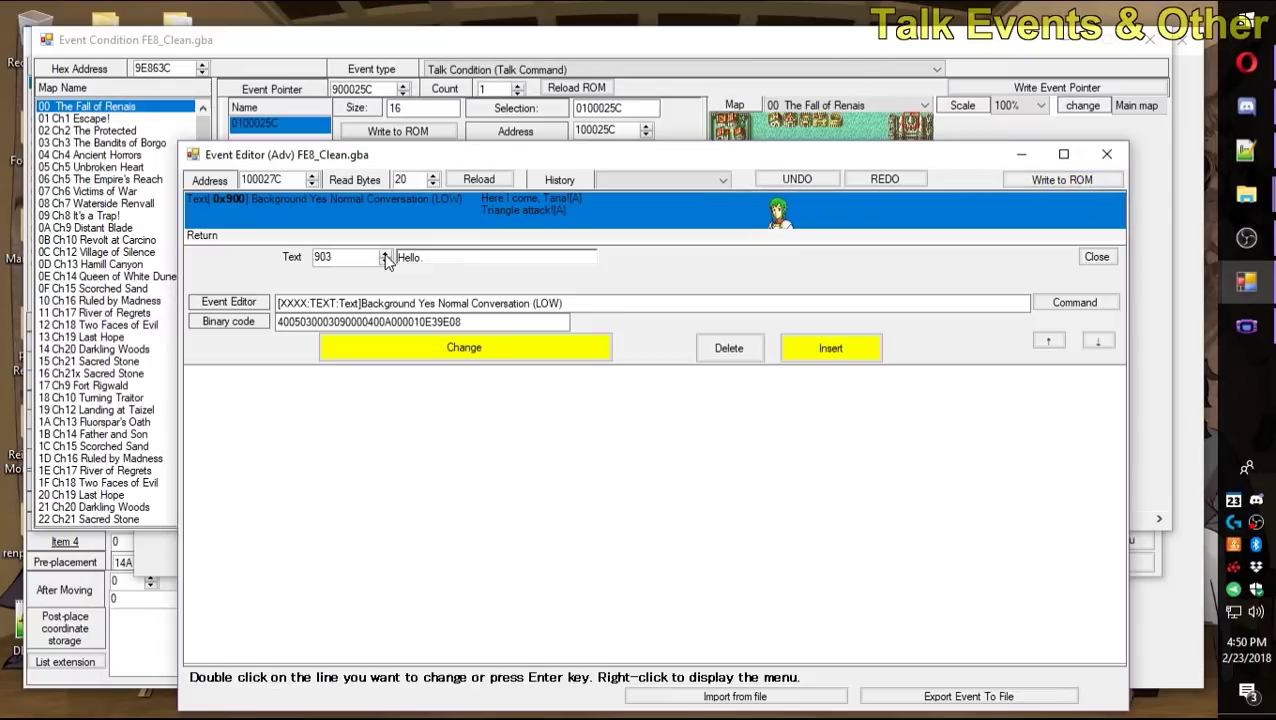
Change the conversation command's text to 904 and open the source of that text for editing.
key("Up")
left_click(437, 349)
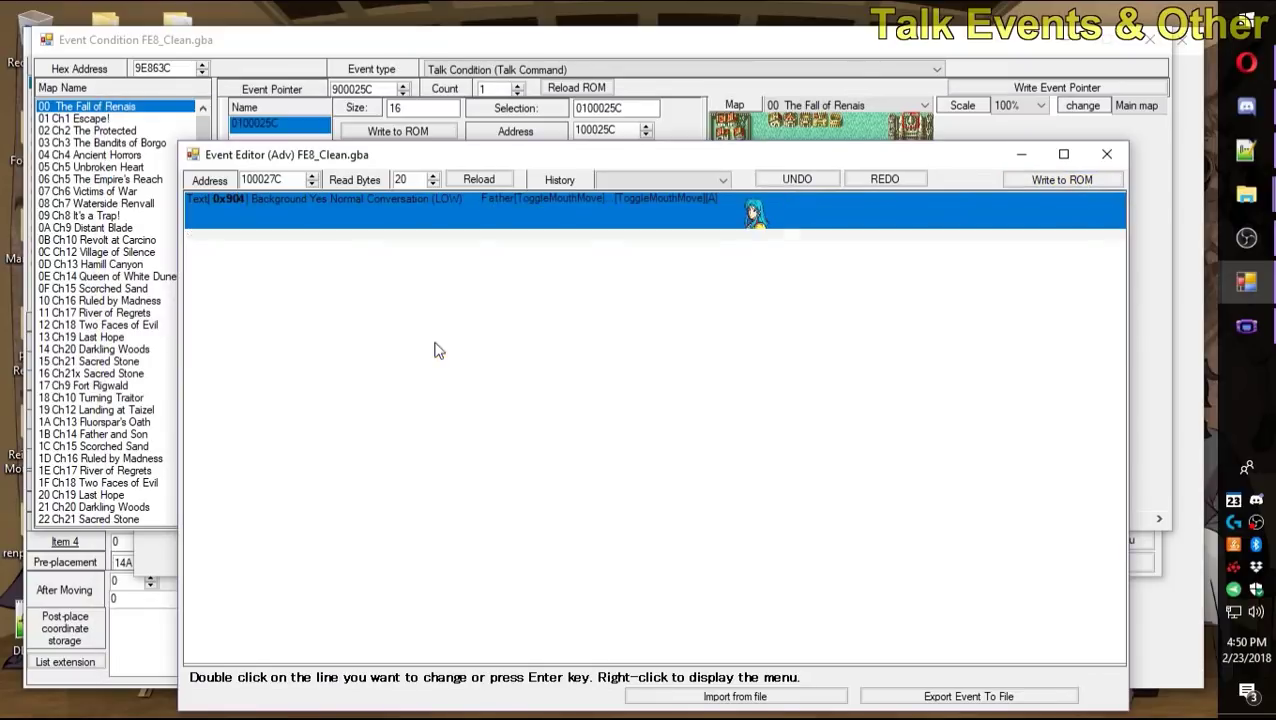
double_click(513, 220)
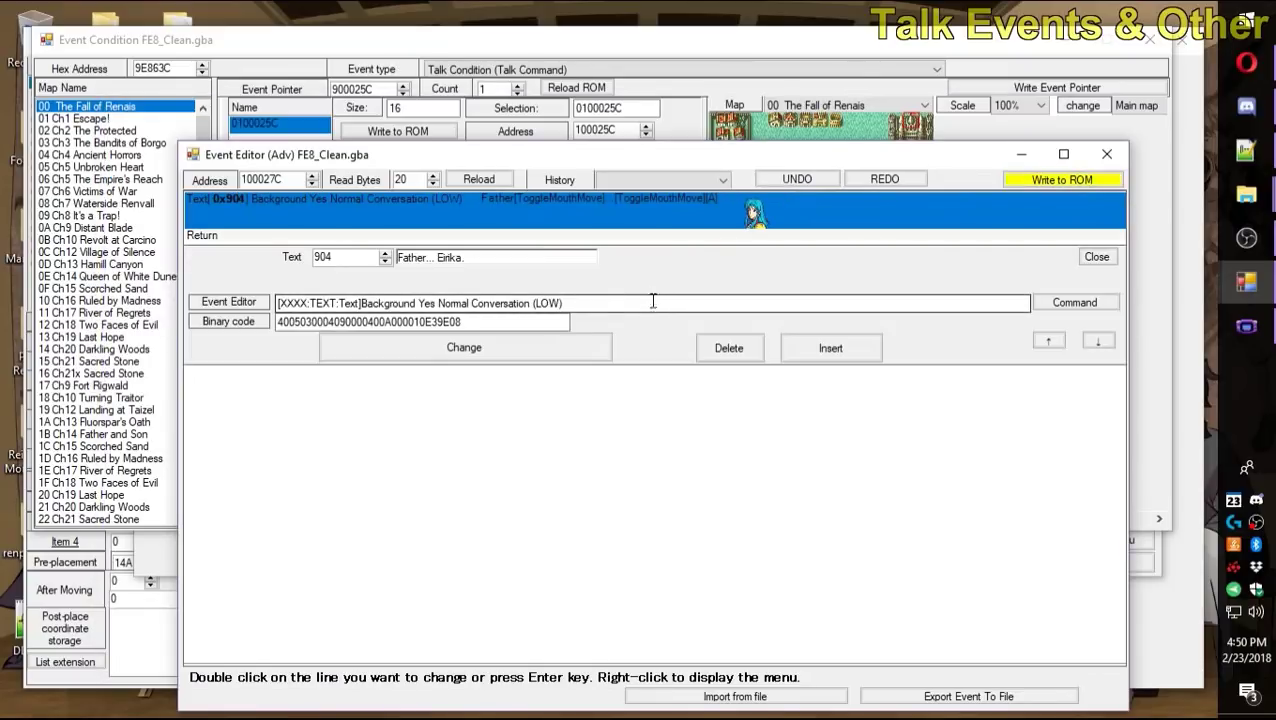
left_click(303, 258)
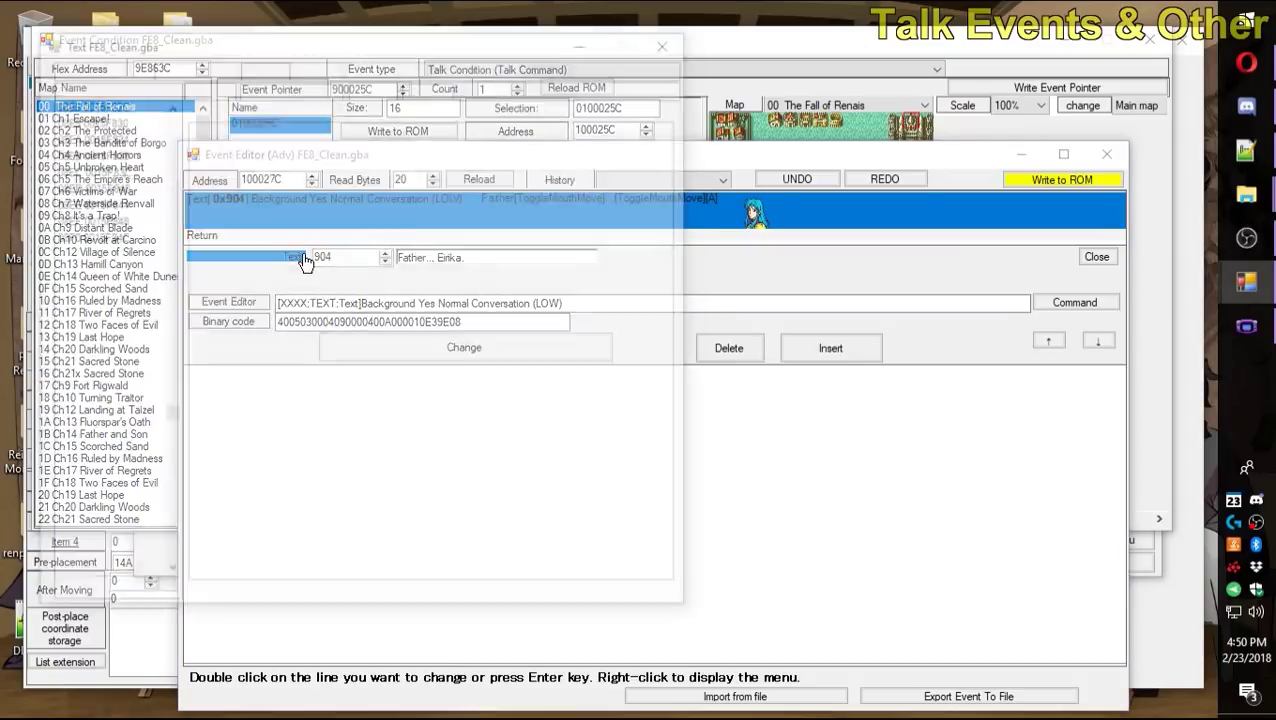
left_click(262, 106)
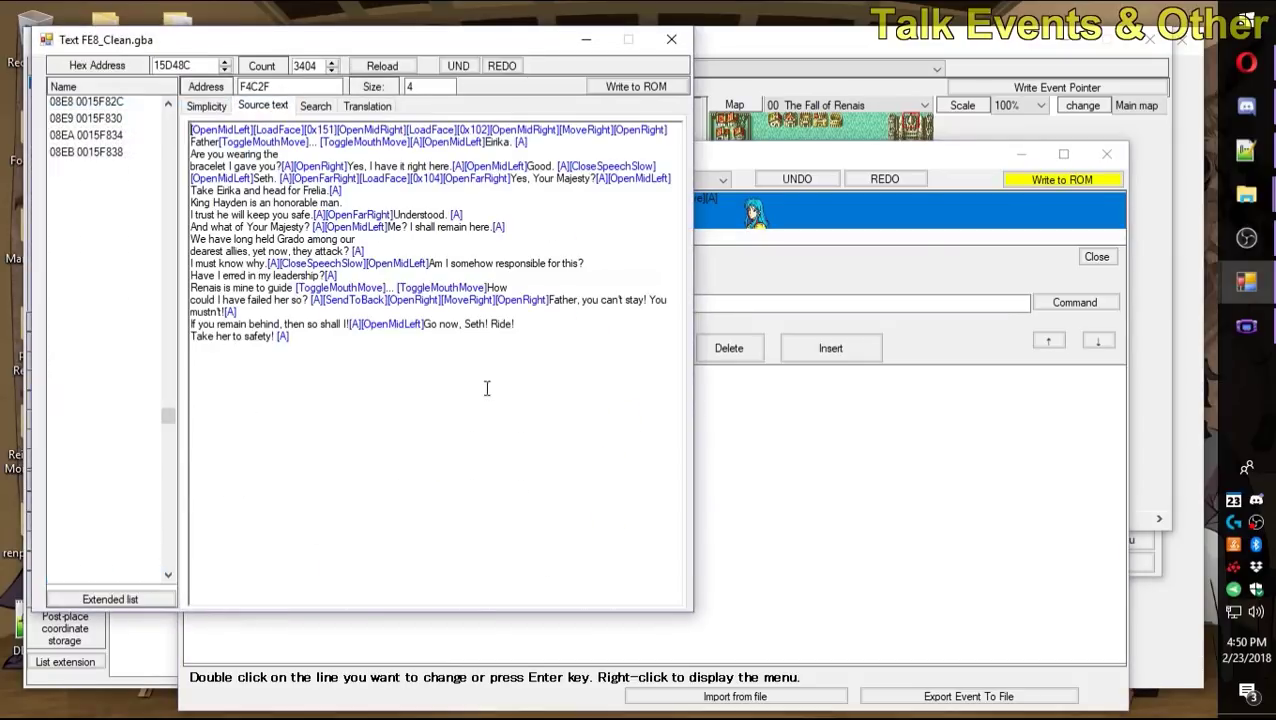
Replace the source text with the lines [OpenMidLeft][LoadFace][0x102] and [OpenMidRight][LoadFace][0x102].
key("ctrl+a")
key("Delete")
type("[OpenMidLeft]")
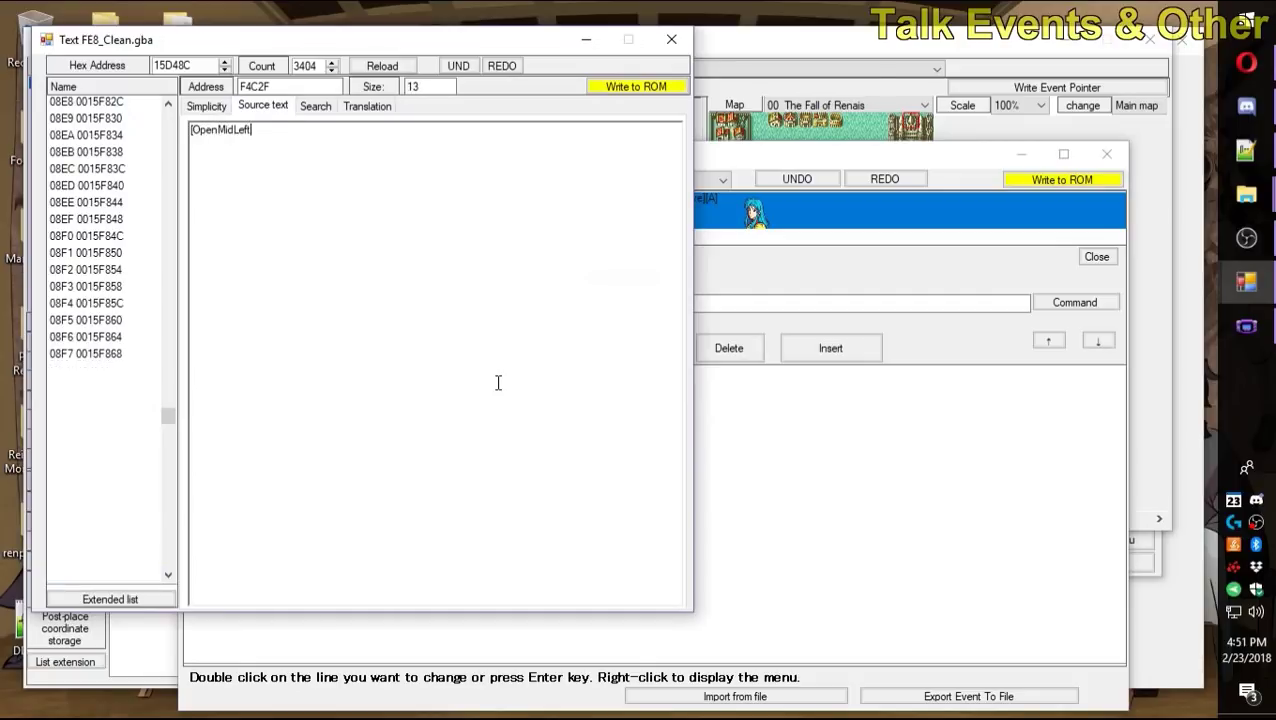
type("[LoadFace][0x")
type("102]")
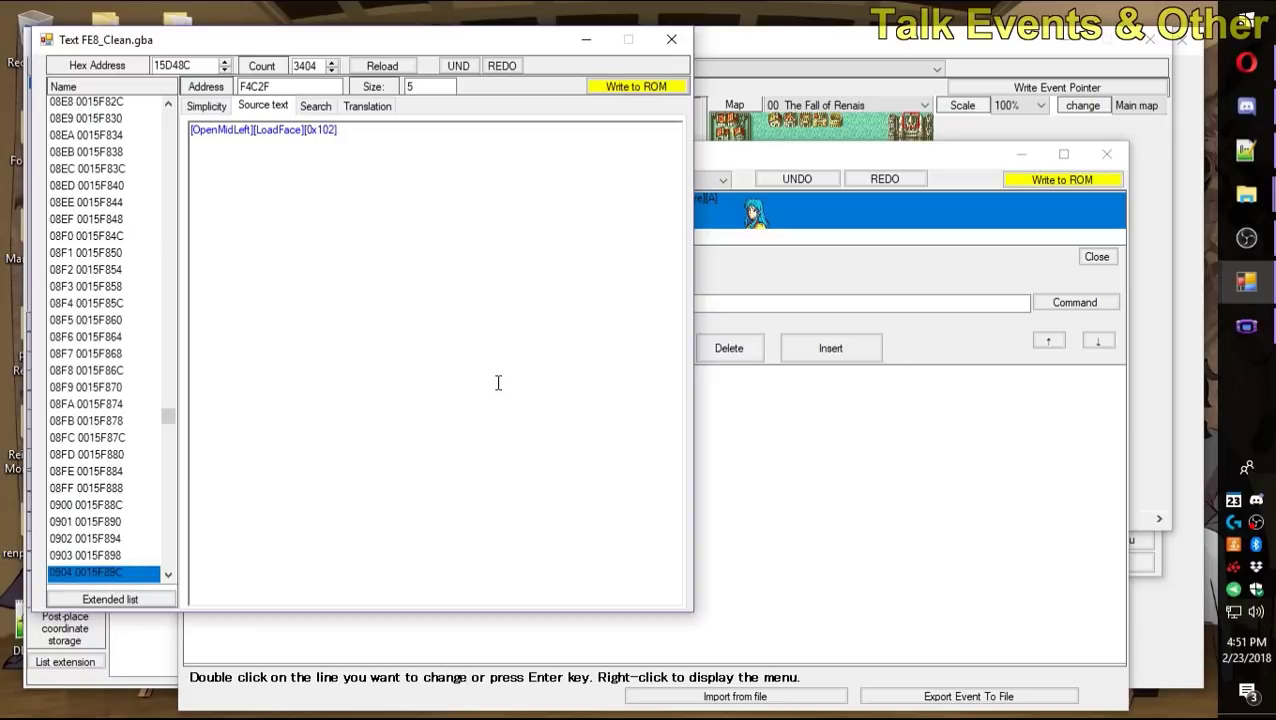
key("ctrl+a")
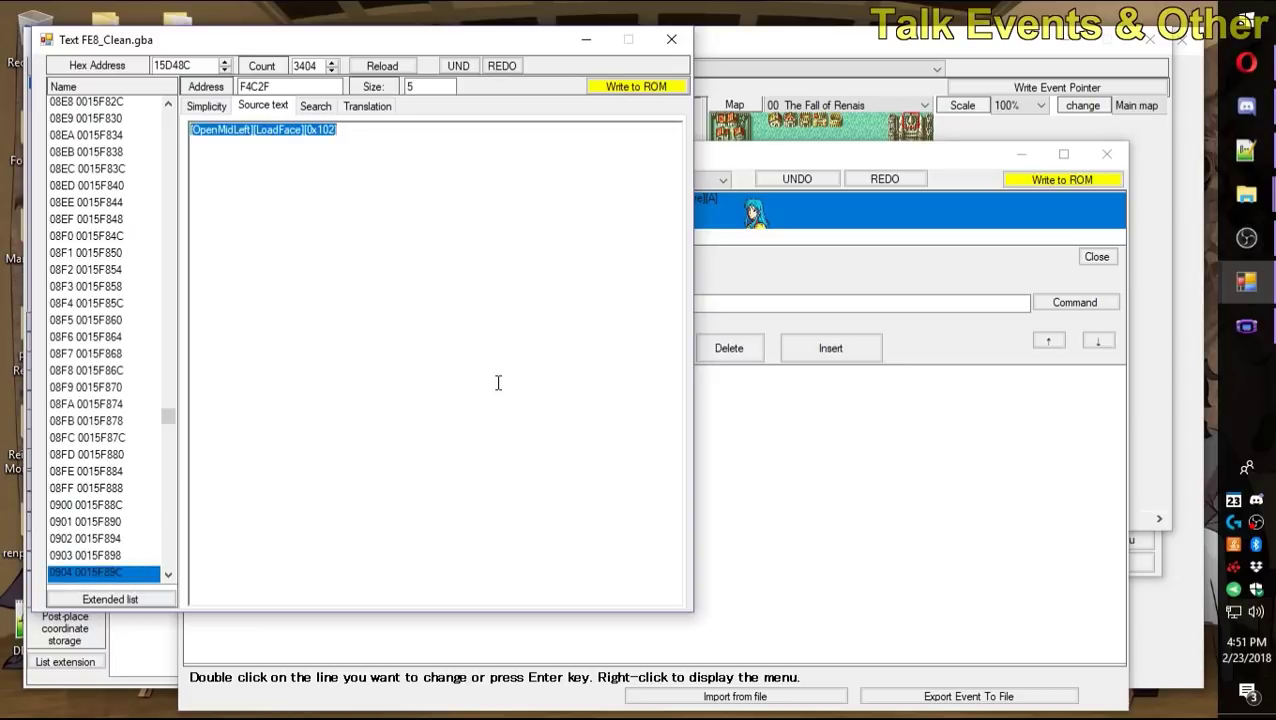
key("ctrl+c")
key("End")
key("Return")
key("ctrl+v")
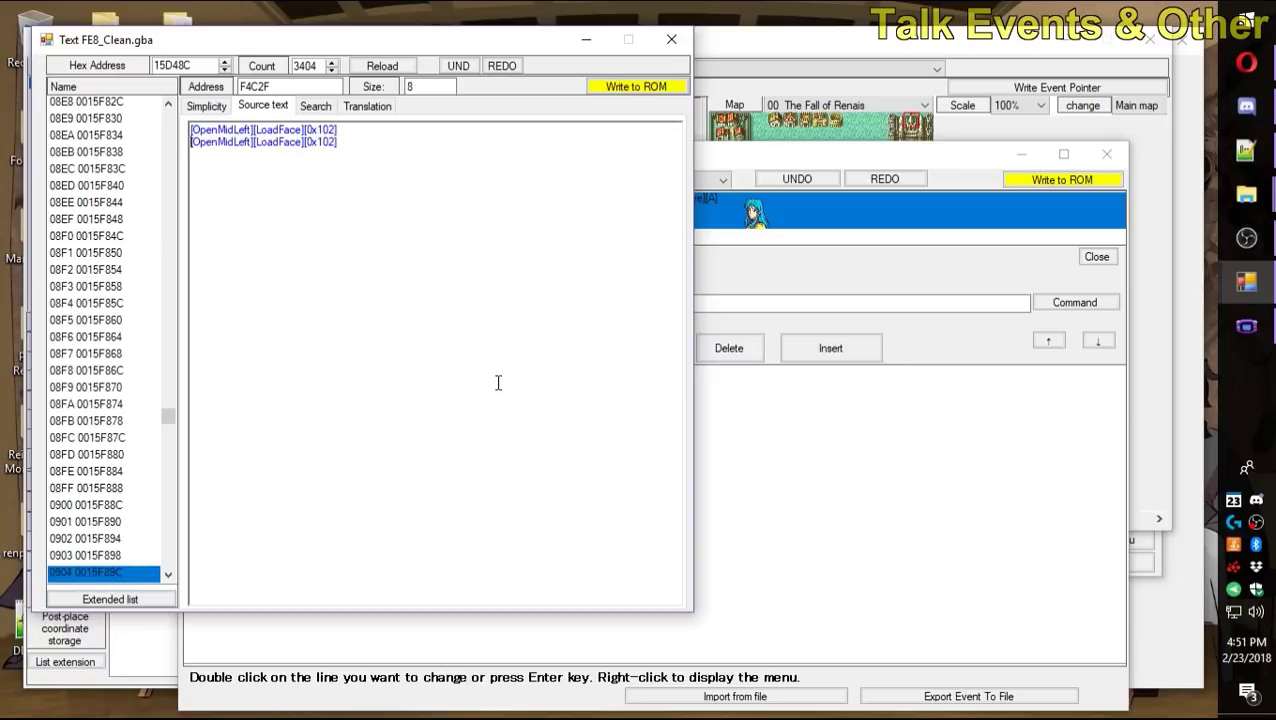
type("Right")
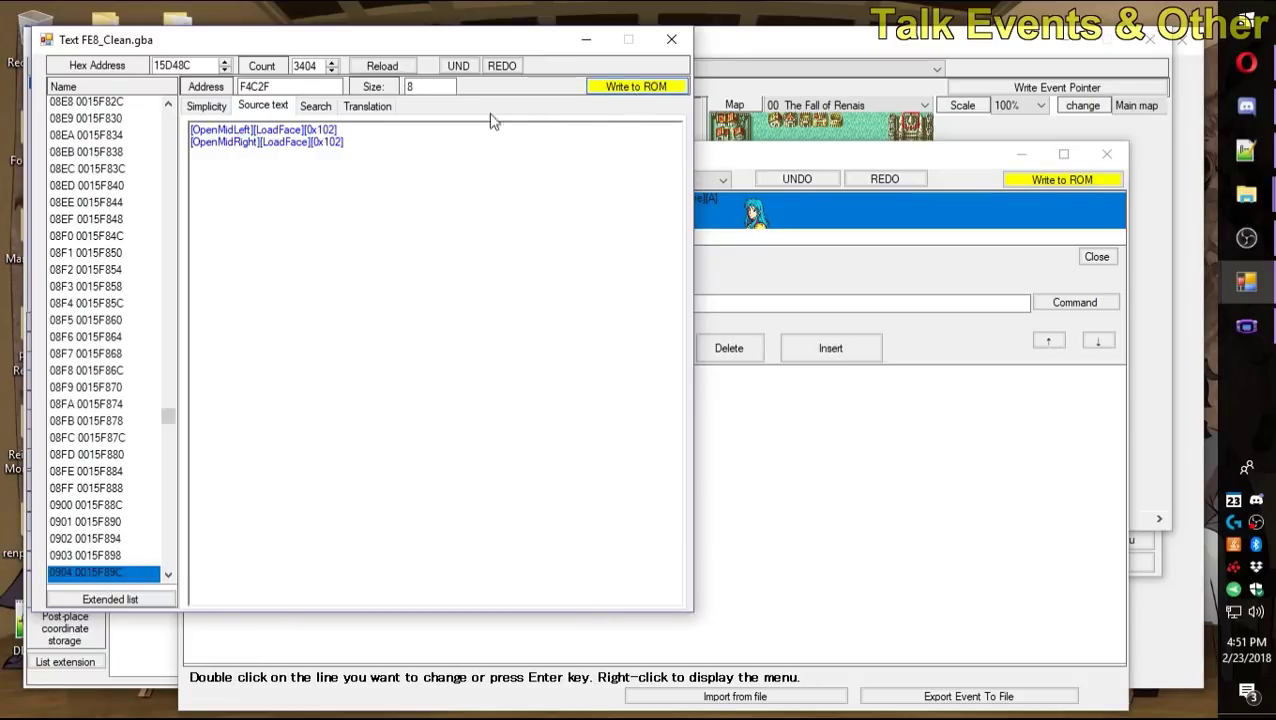
Change the character displayed at the right middle place from Eirika to O'Neill.
left_click(305, 205)
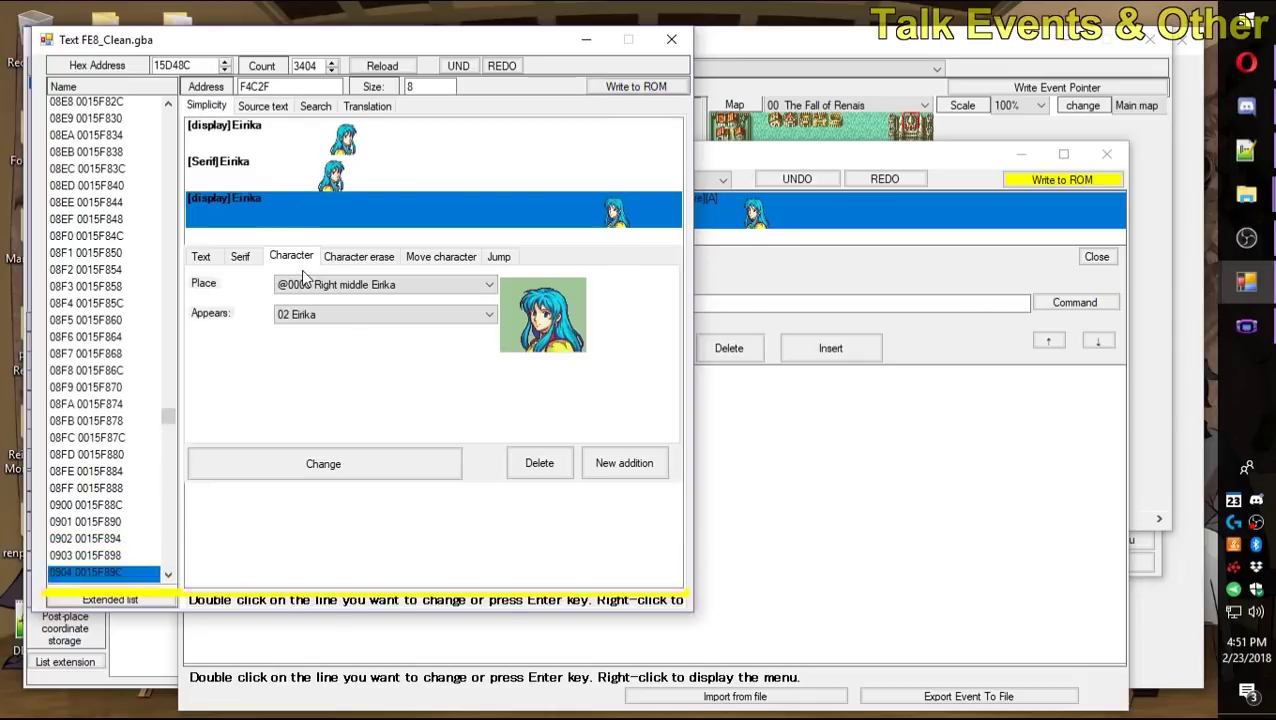
left_click(338, 310)
left_click_drag(488, 345, 498, 445)
left_click(410, 366)
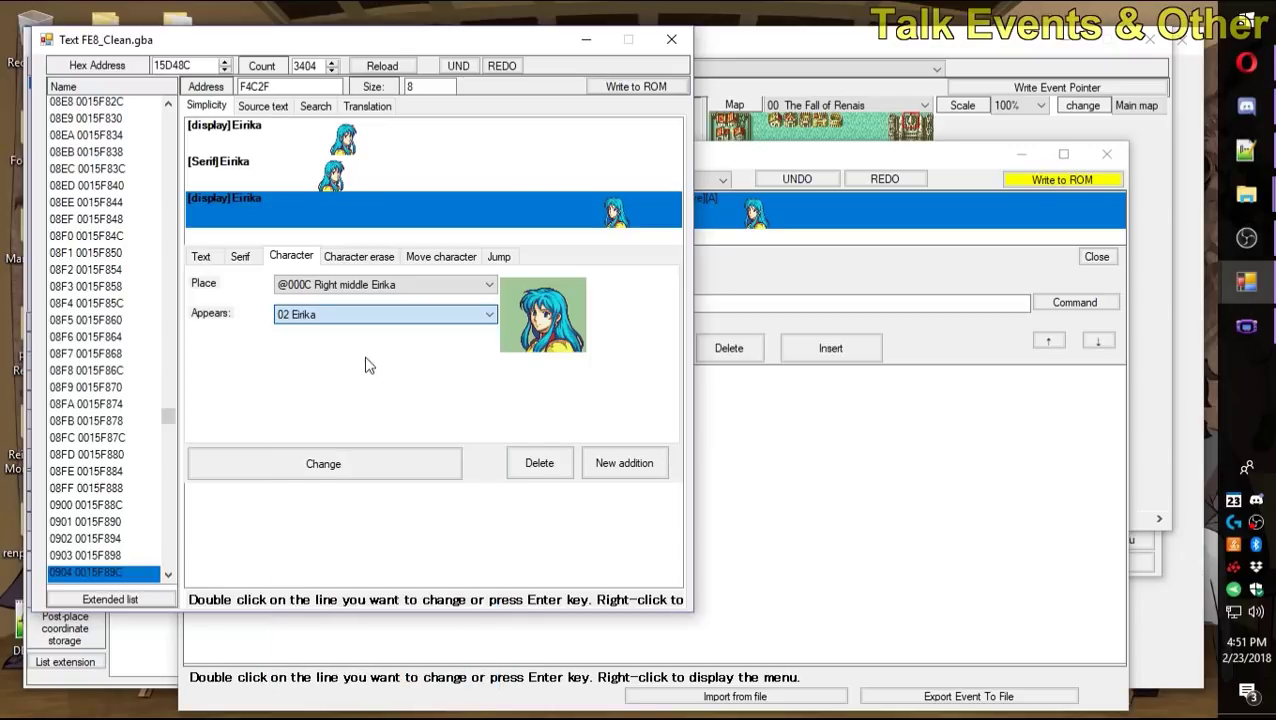
left_click(379, 473)
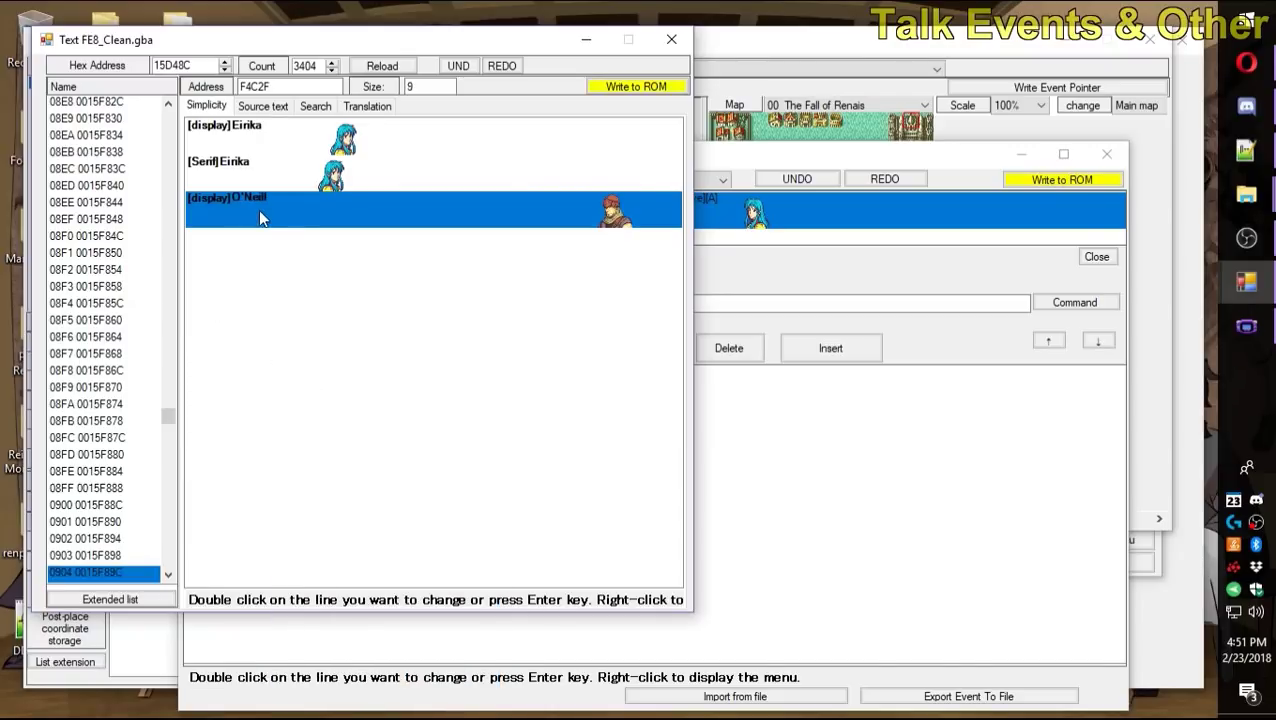
Reorder the source text so the [OpenMidRight][LoadFace][0x130] line comes before the [OpenMidLeft][LoadFace][0x102] line.
left_click(262, 106)
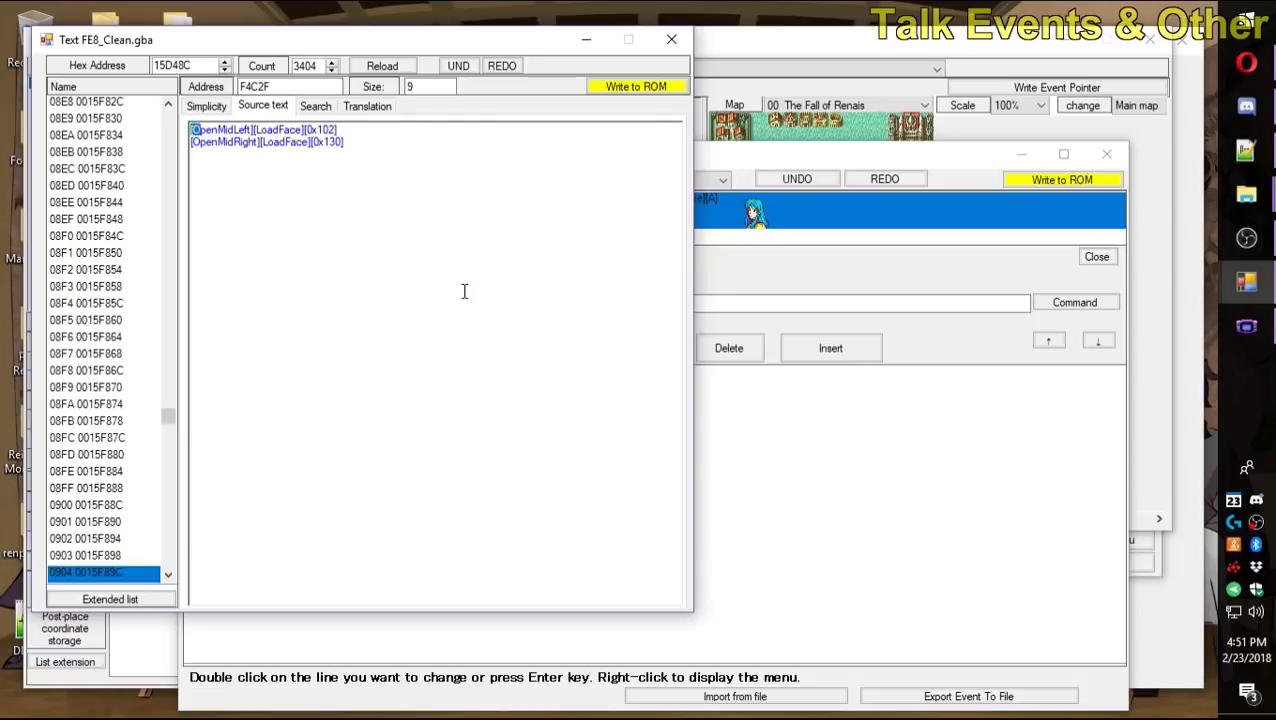
key("ctrl+a")
key("ctrl+x")
key("ctrl+Home")
key("ctrl+v")
Add the dialogue "Join me![A]" for Eirika and "No.[A]" after [OpenMidRight] for O'Neill, then write the text to the ROM.
type("Join m")
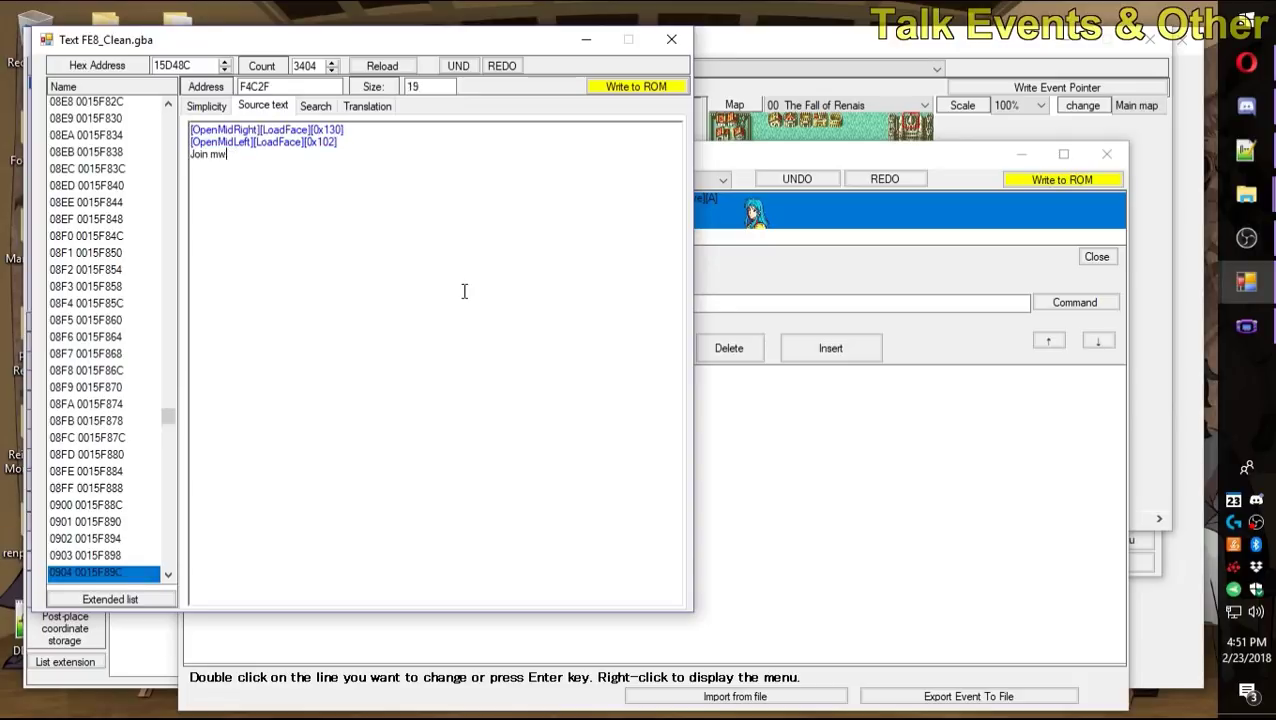
type("e![A]")
key("Return")
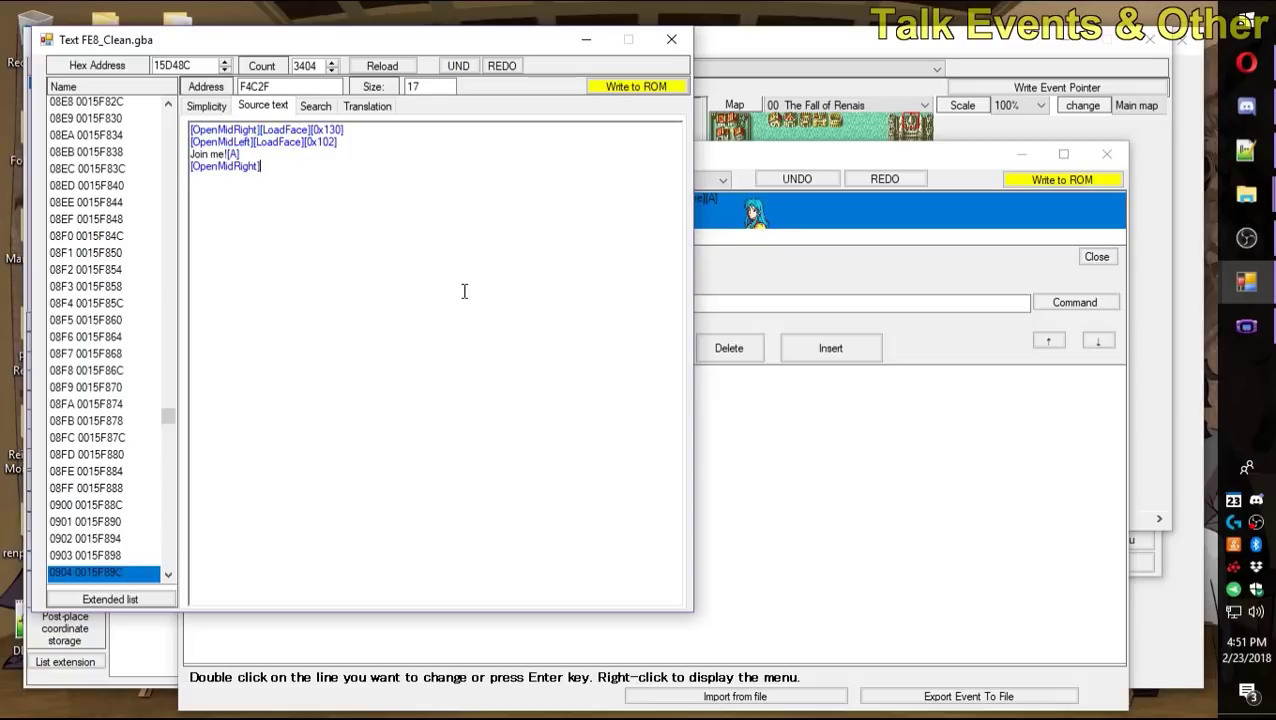
type("A]")
left_click(661, 88)
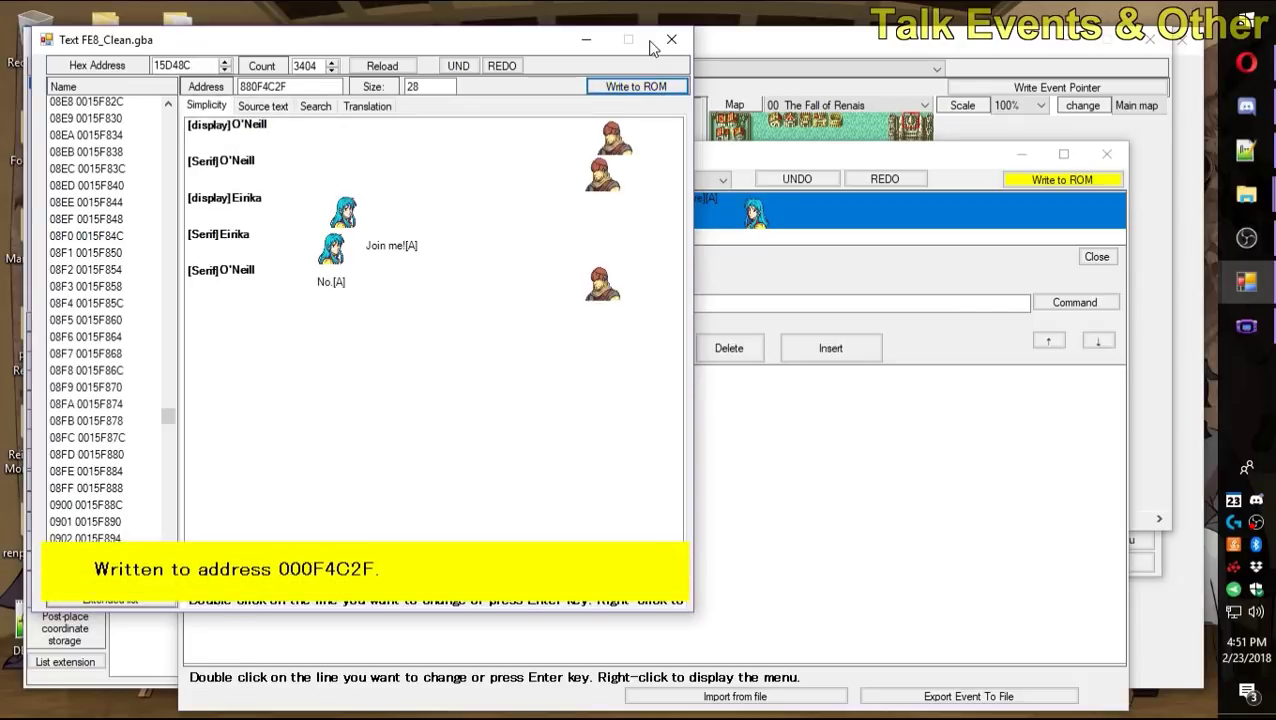
left_click(672, 40)
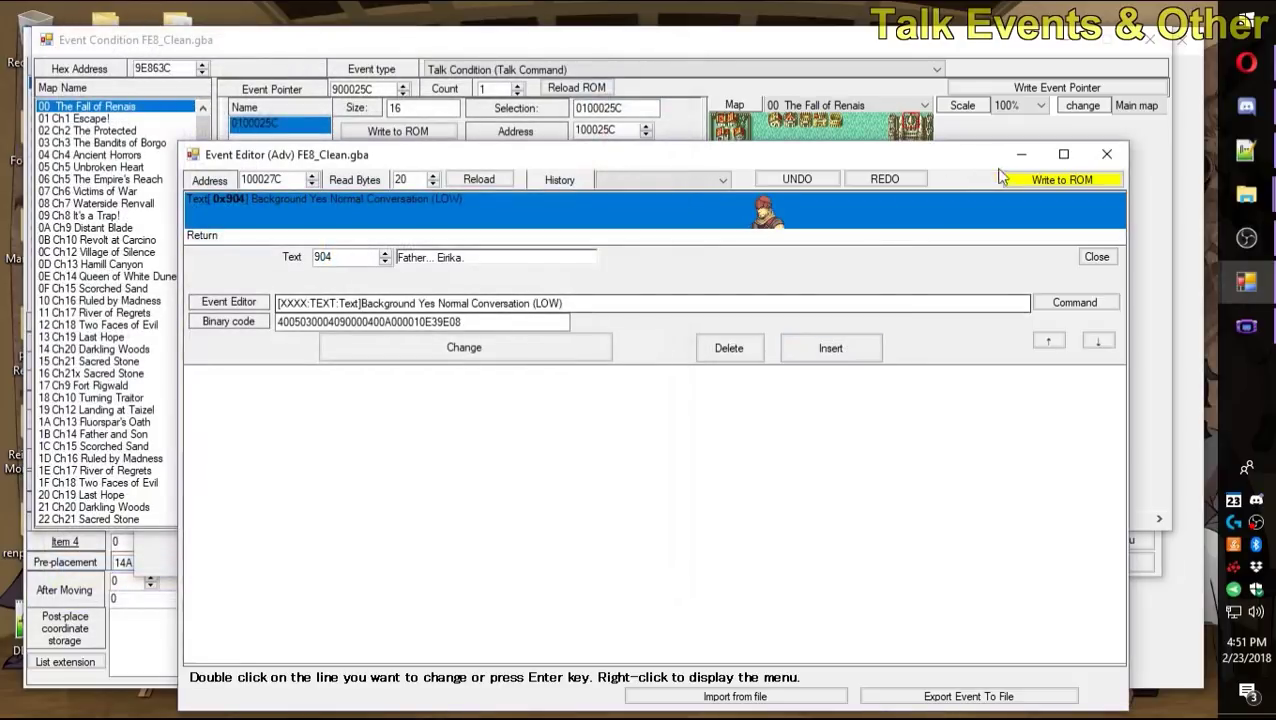
Write the talk event to the ROM, then set the talk condition's target to 68 O'Neill and write that too.
left_click(1013, 237)
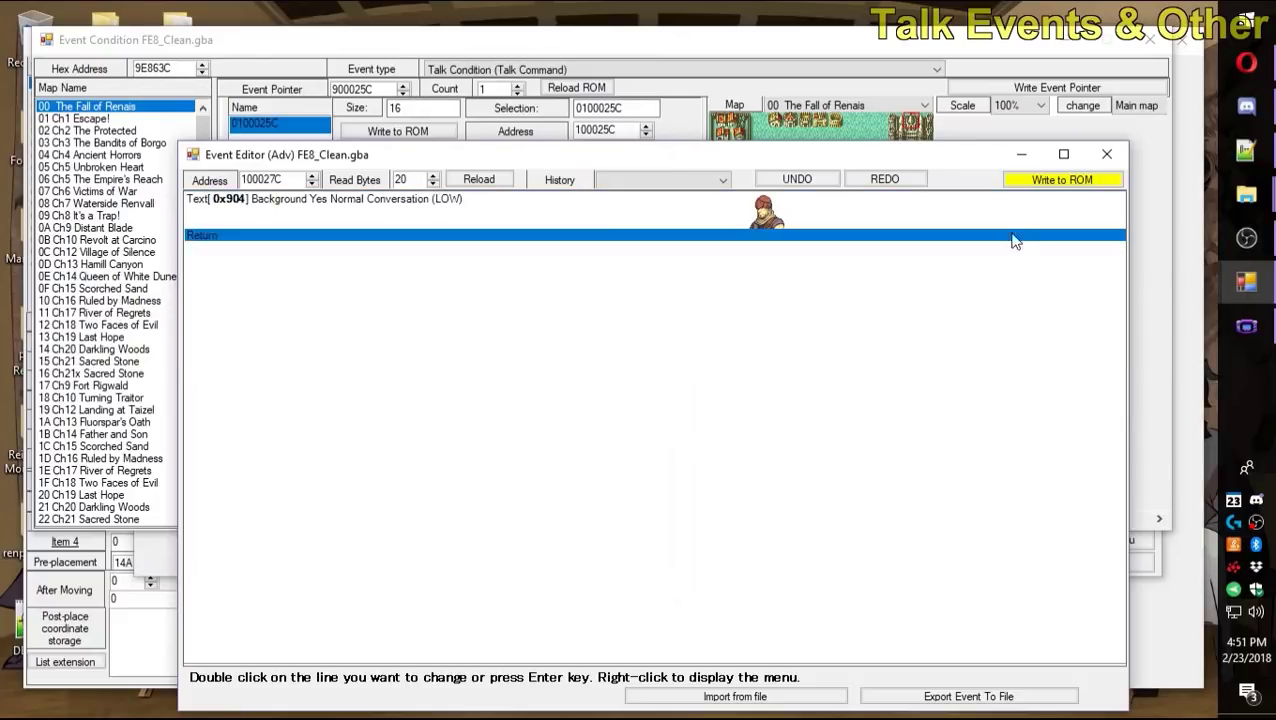
left_click(1040, 182)
left_click(1105, 155)
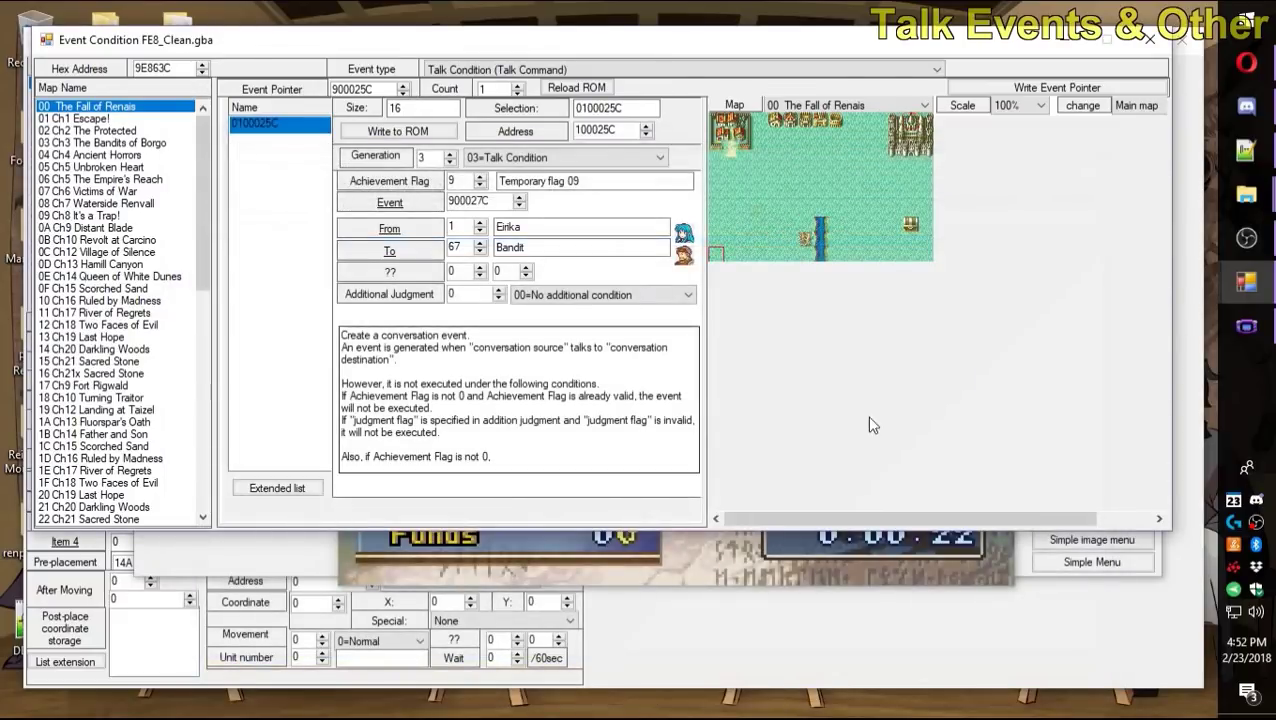
left_click(480, 243)
left_click(419, 134)
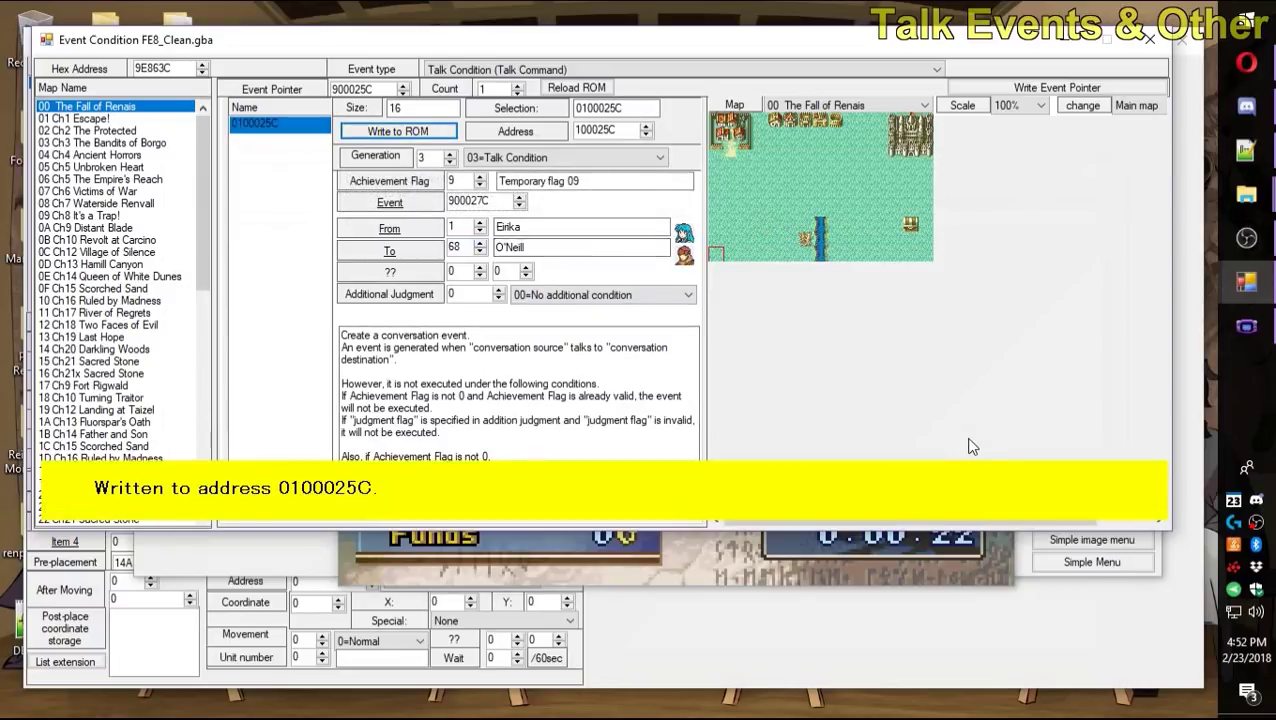
Test the ROM in the emulator by having Eirika talk to O'Neill and playing through the conversation, then close the emulator.
key("F5")
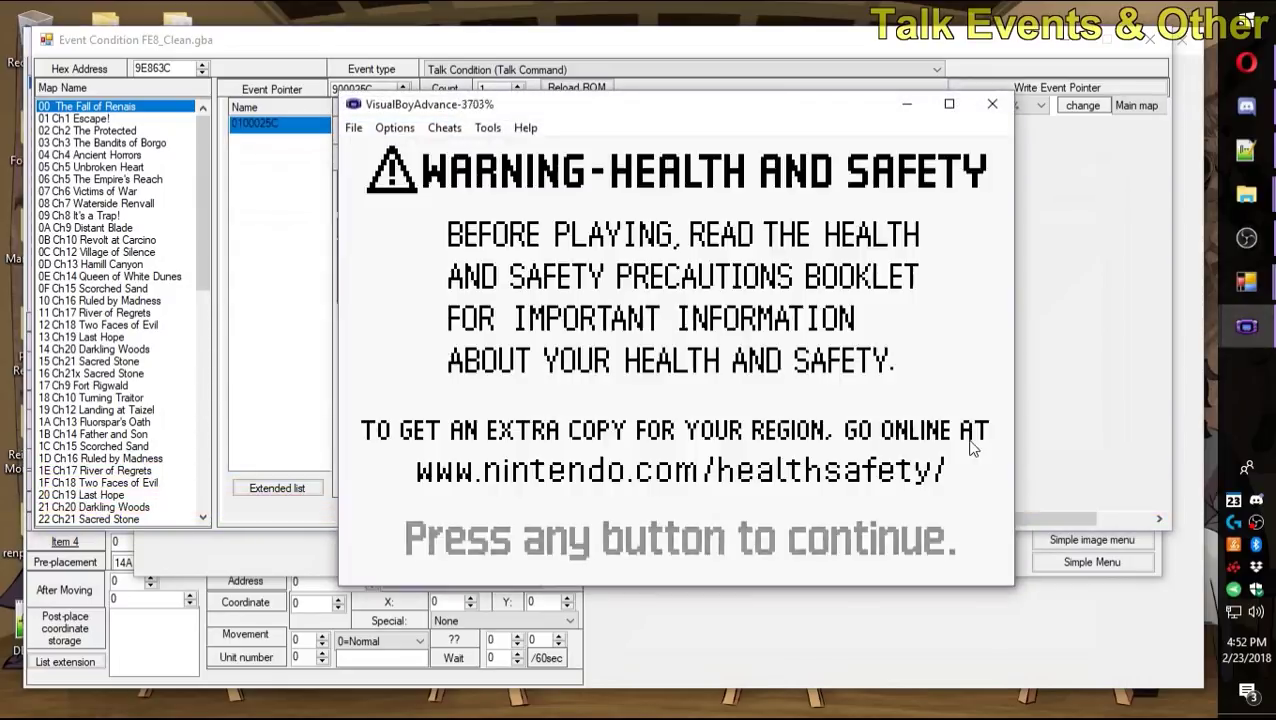
key("Return")
key("z")
key("z")
key("z")
key("z")
key("Right")
key("z")
key("Down")
key("z")
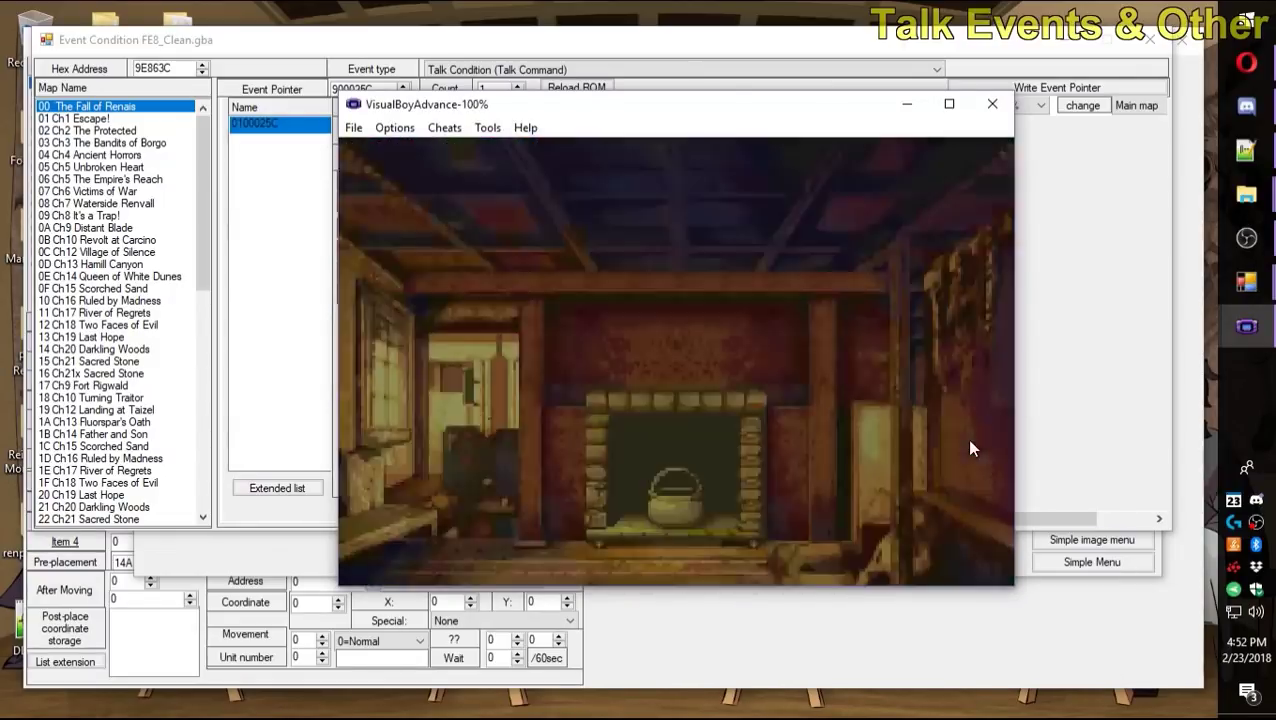
key("z")
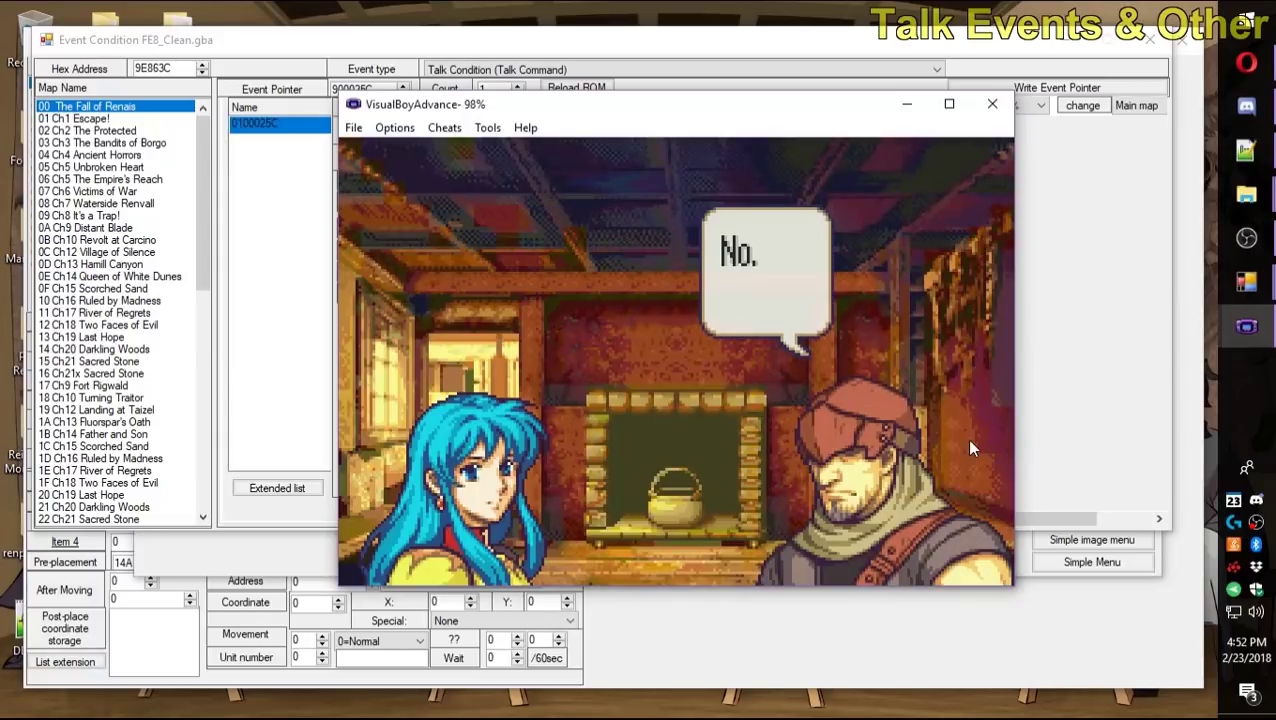
key("z")
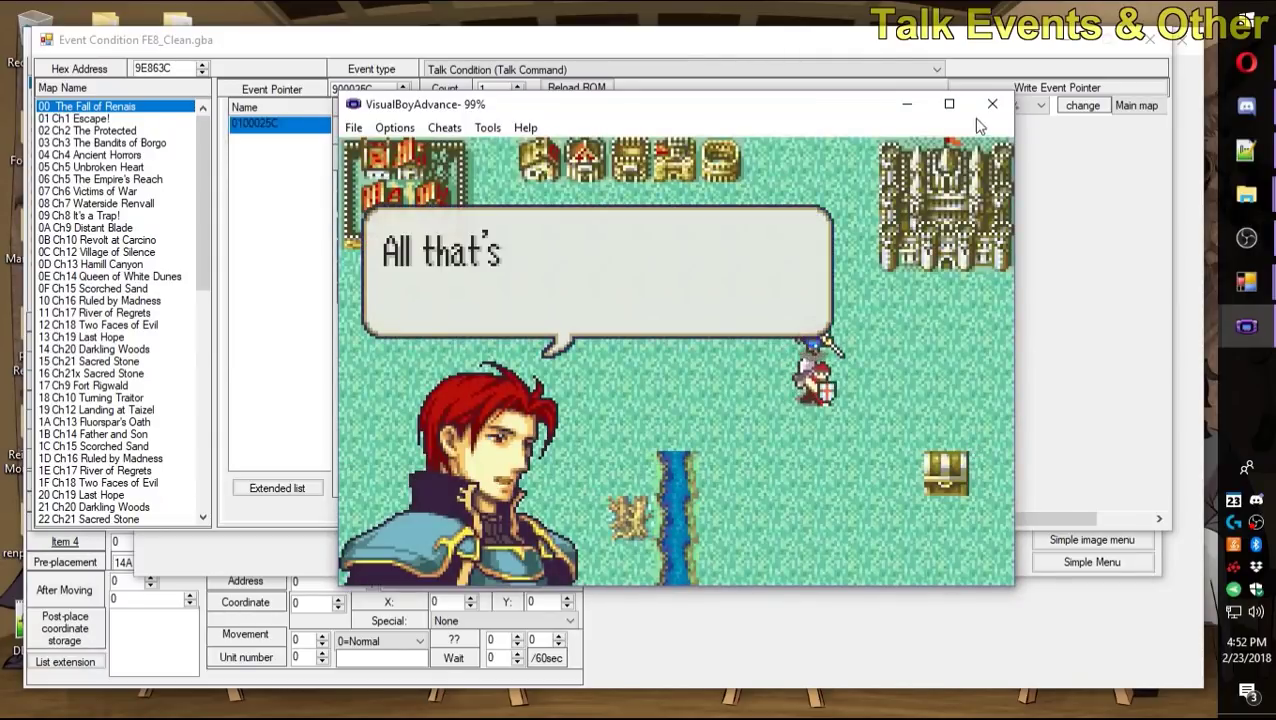
left_click(991, 105)
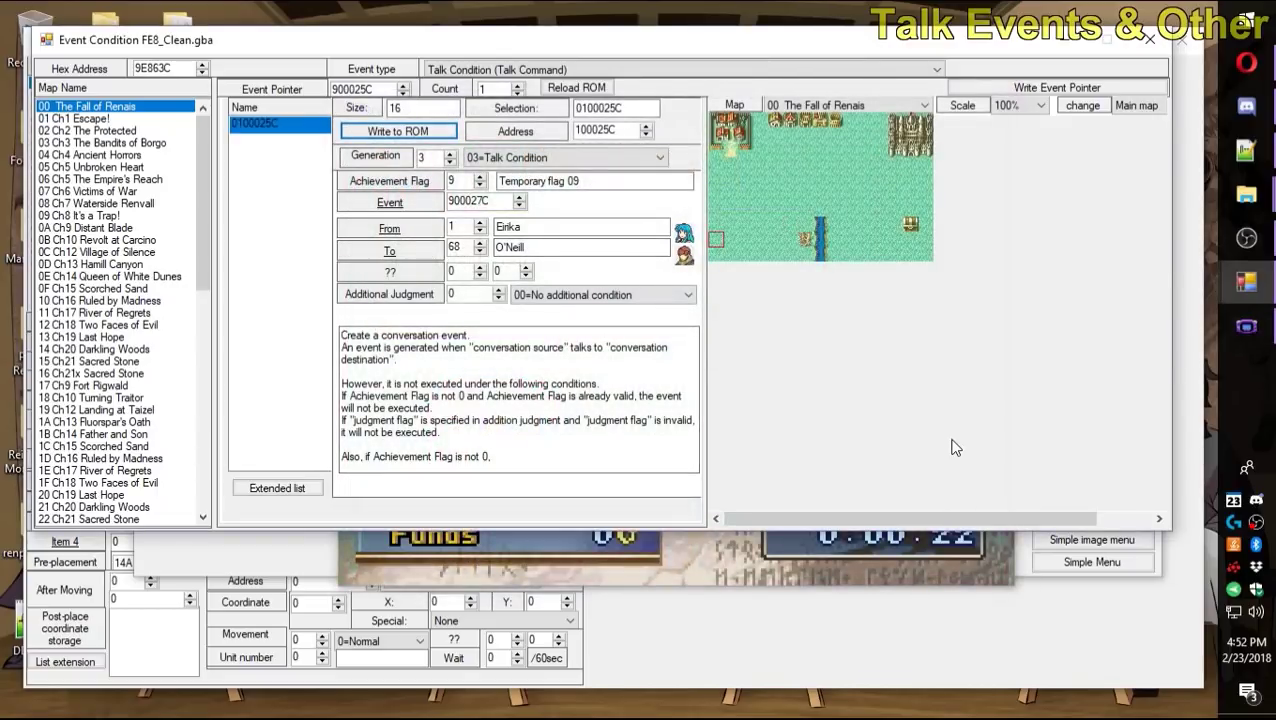
Replace the event's text command with "Background no conversation display (LOW)" using text 904 and write it to the ROM.
left_click(405, 203)
double_click(308, 130)
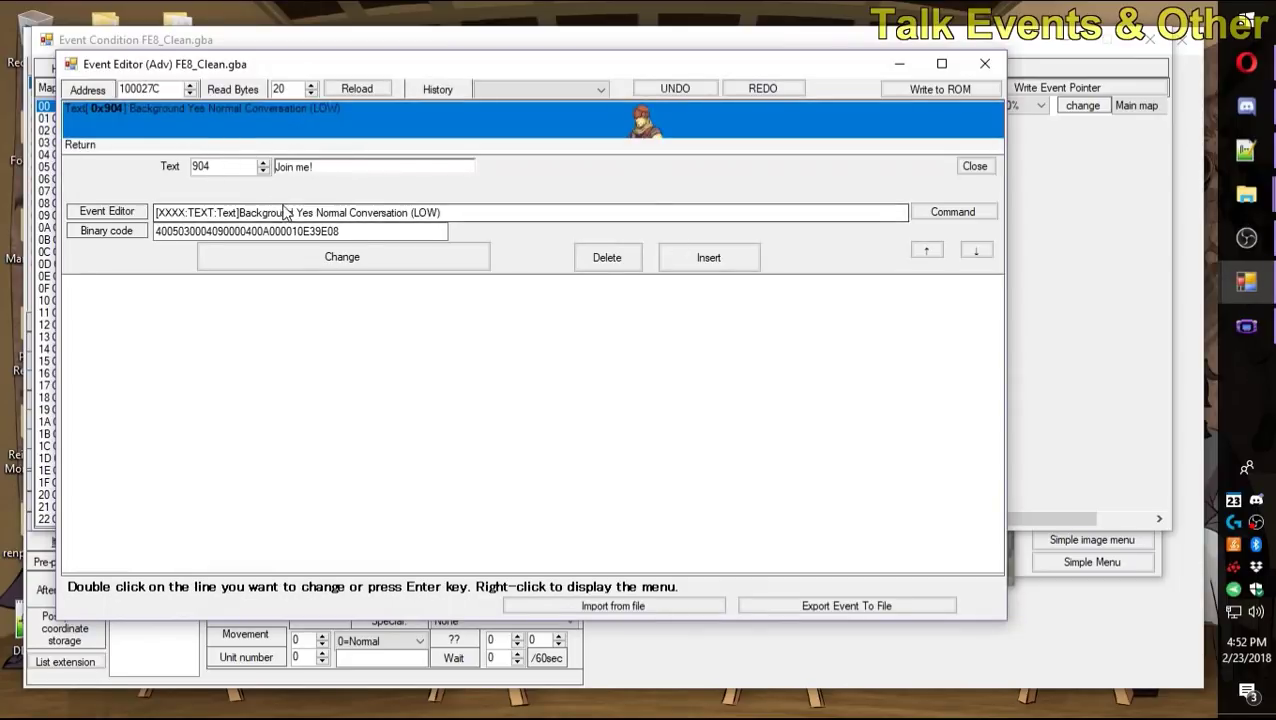
left_click_drag(362, 218, 513, 216)
left_click(513, 216)
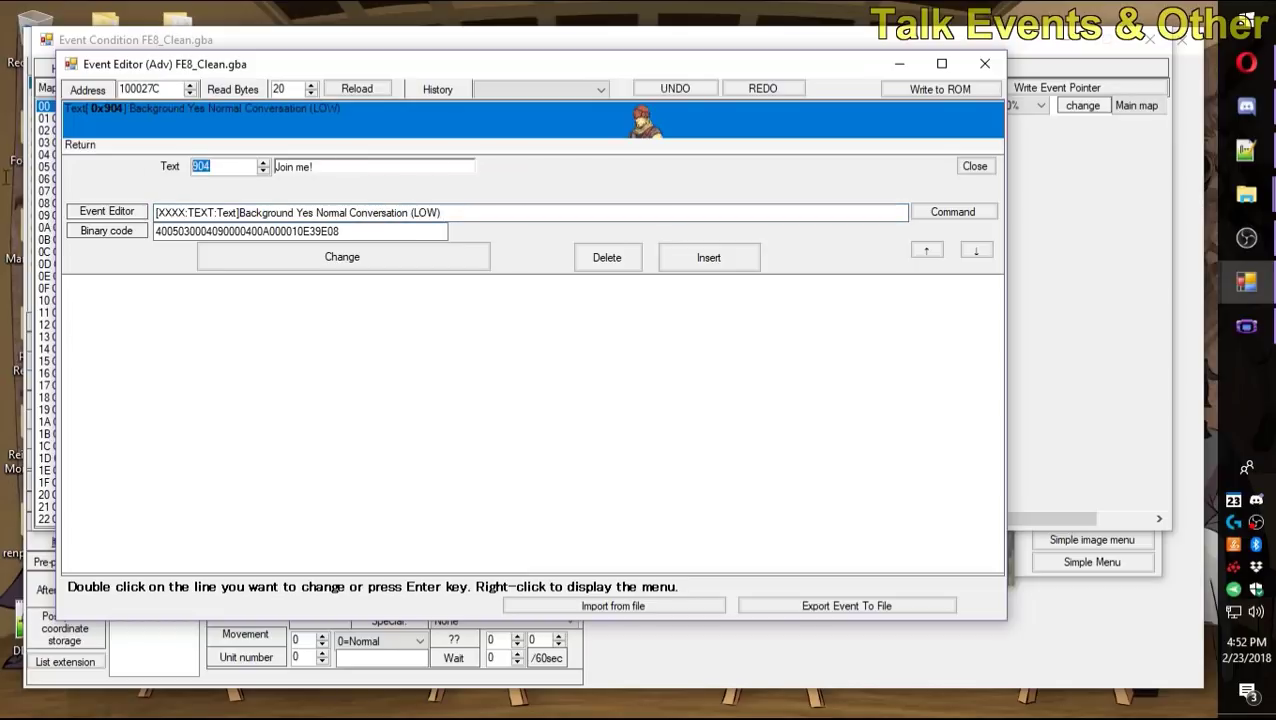
left_click(956, 214)
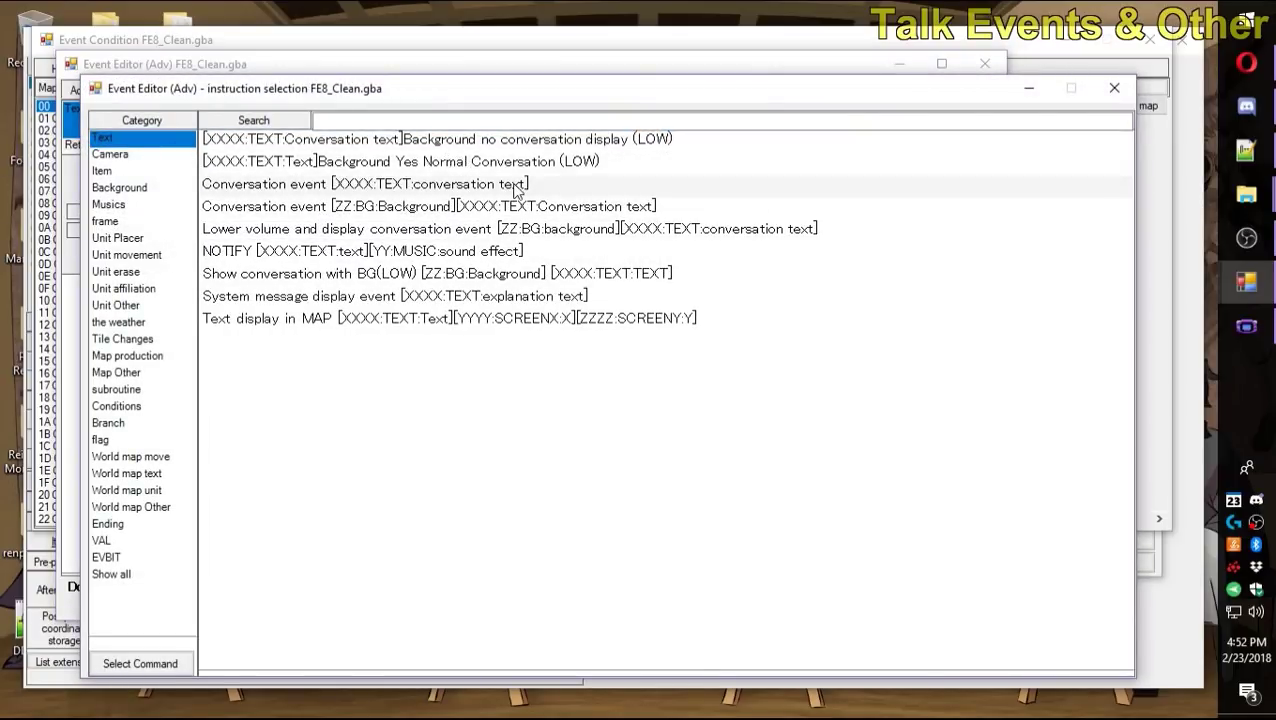
double_click(540, 140)
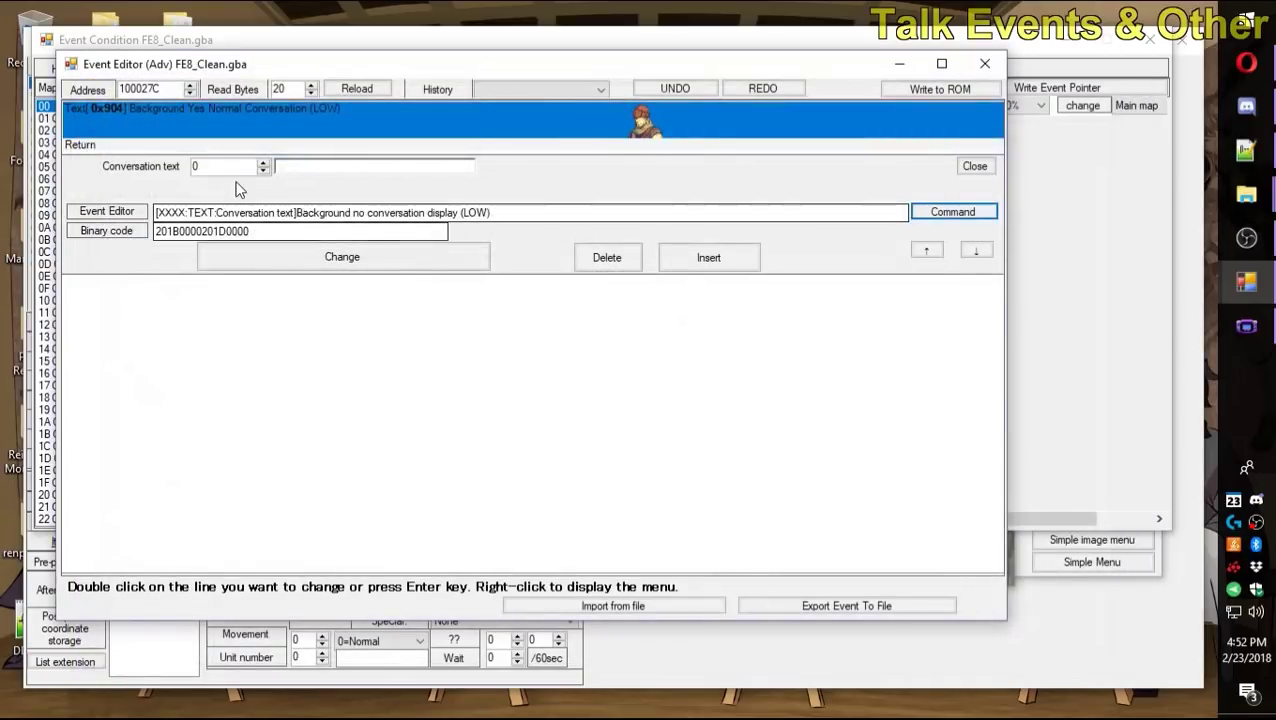
type("904")
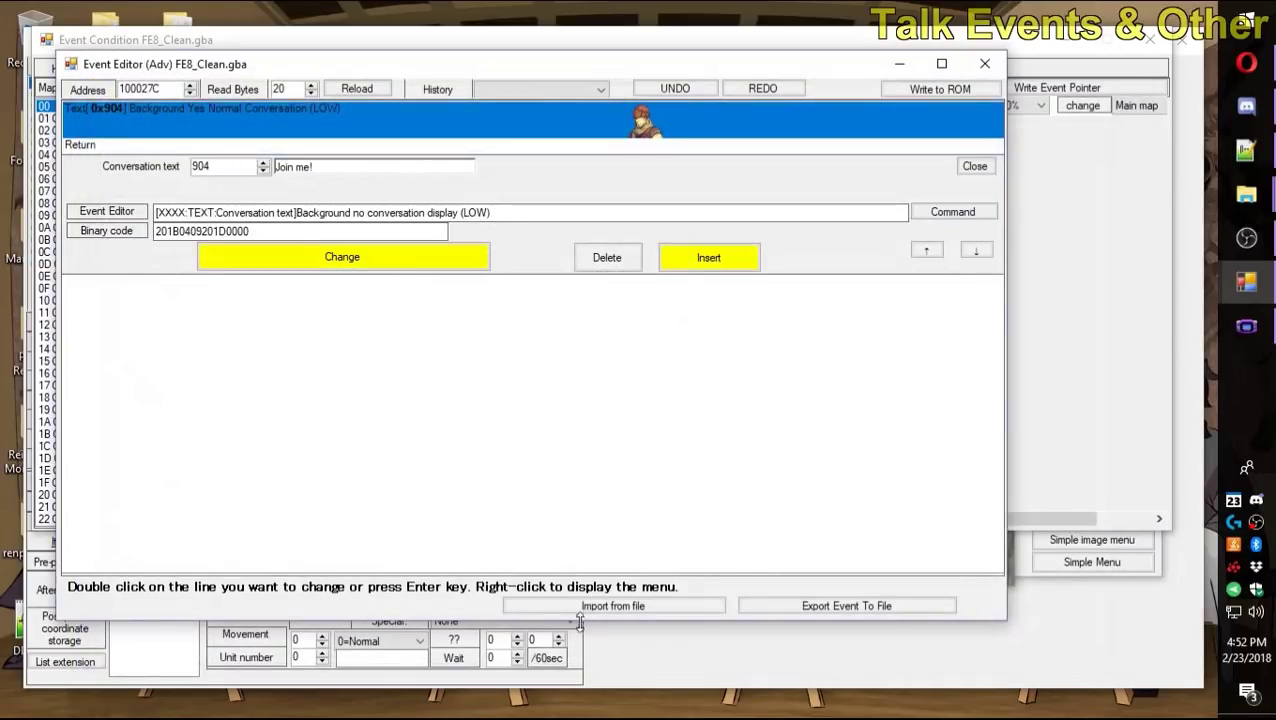
left_click(485, 265)
left_click(955, 92)
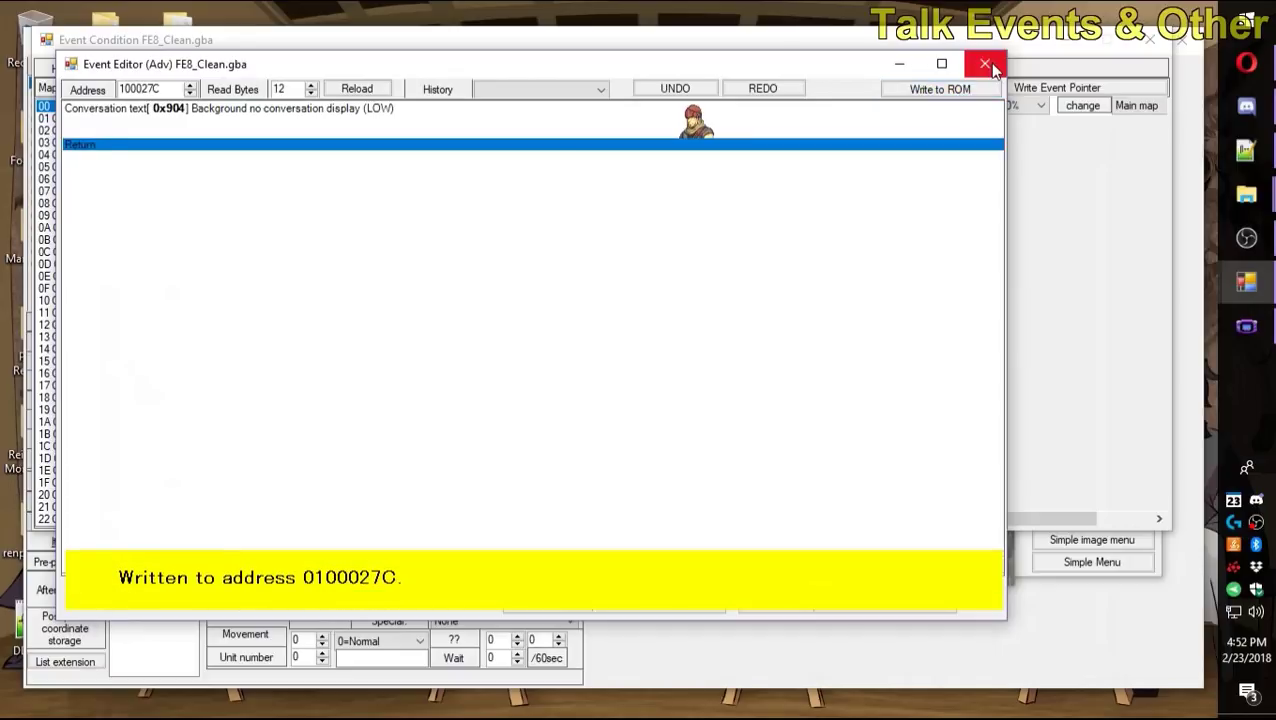
Examine the prologue's turn conditions and always conditions, including the event attached to the second always condition.
left_click(985, 63)
left_click(666, 430)
left_click(469, 70)
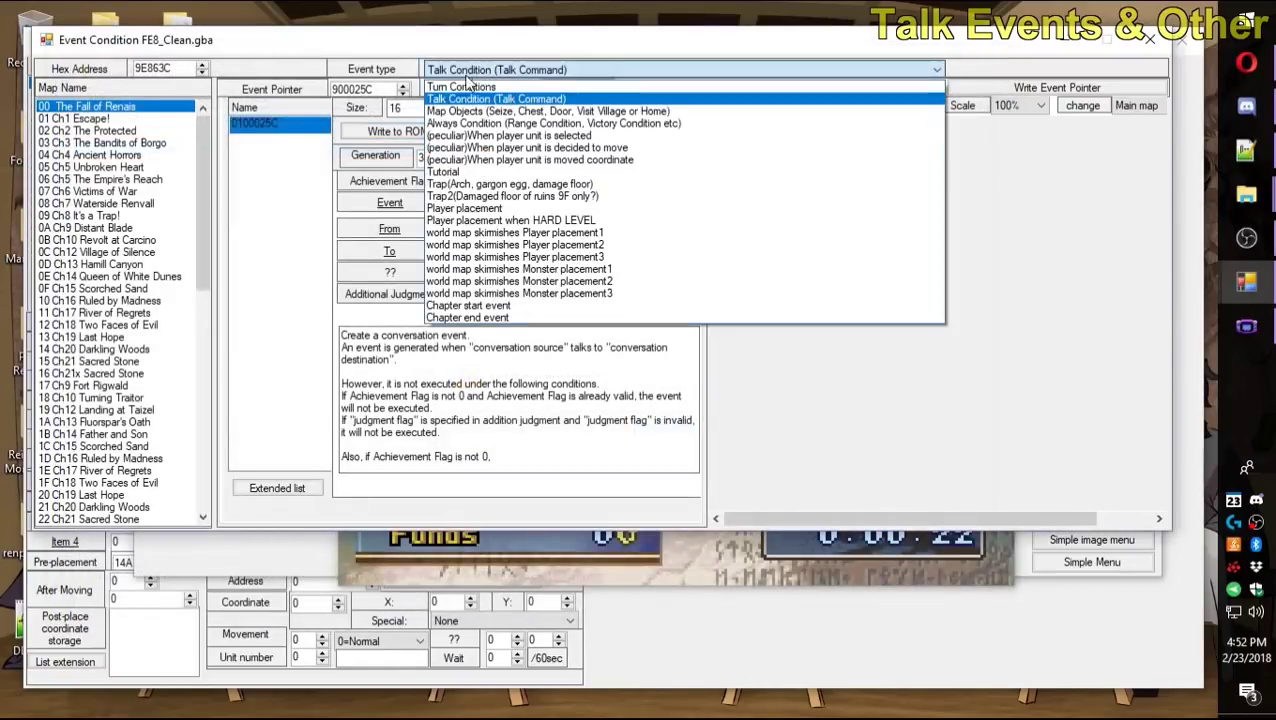
left_click(470, 85)
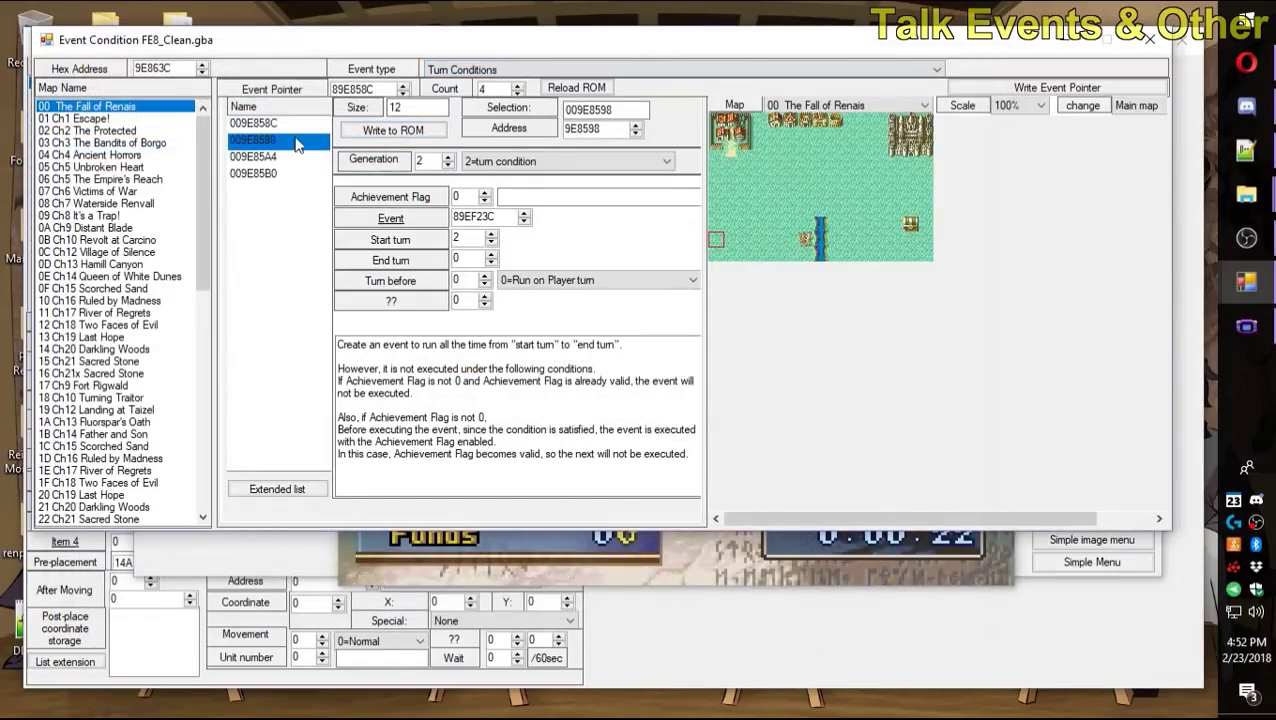
left_click(292, 172)
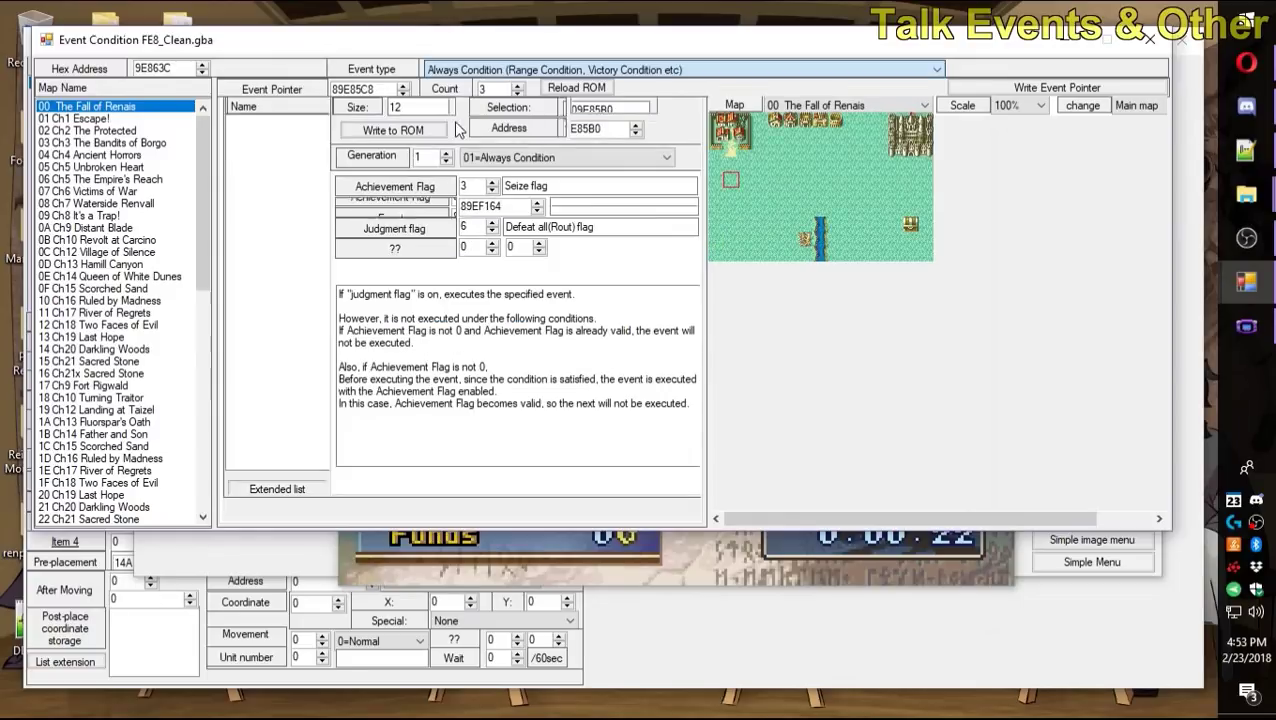
left_click(281, 159)
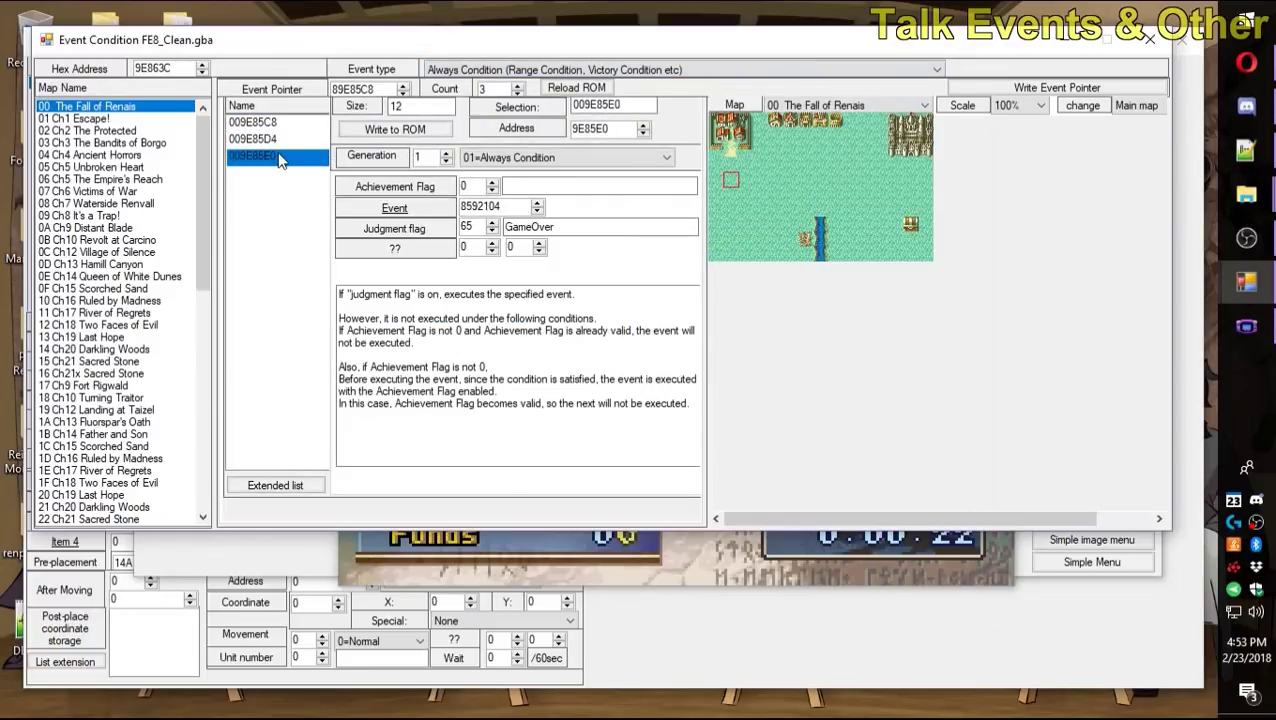
left_click(410, 208)
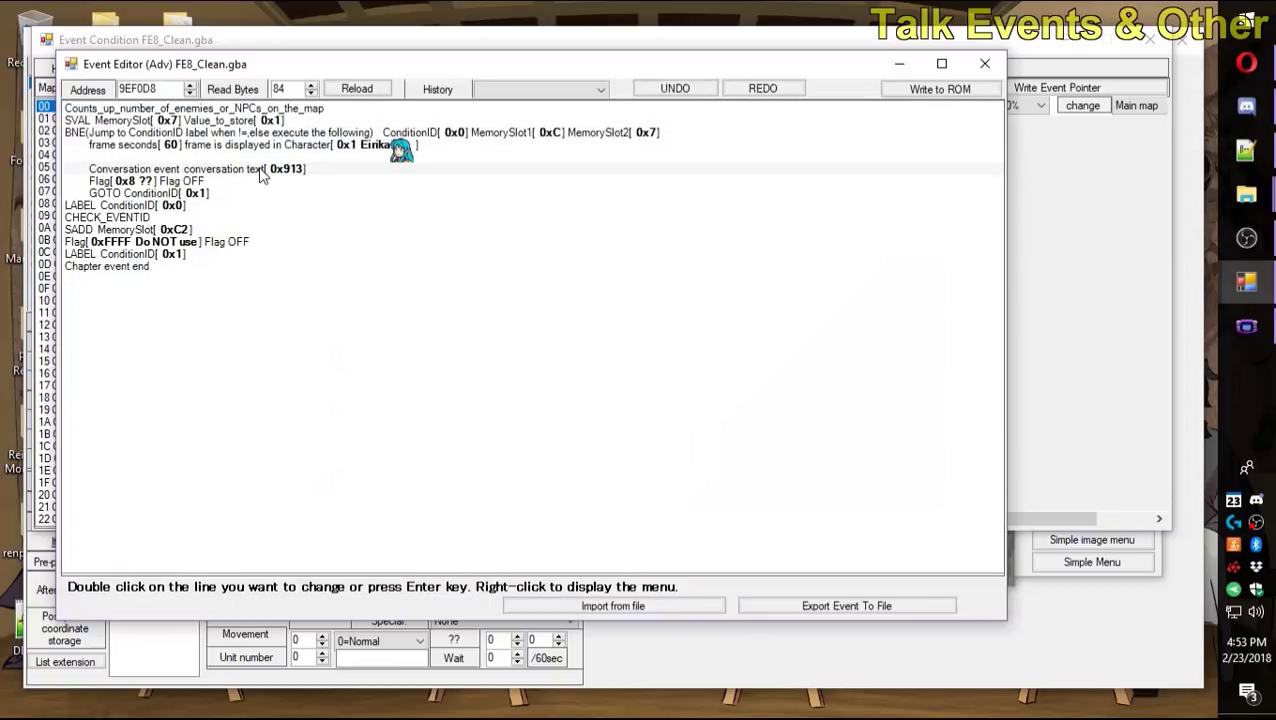
left_click(925, 90)
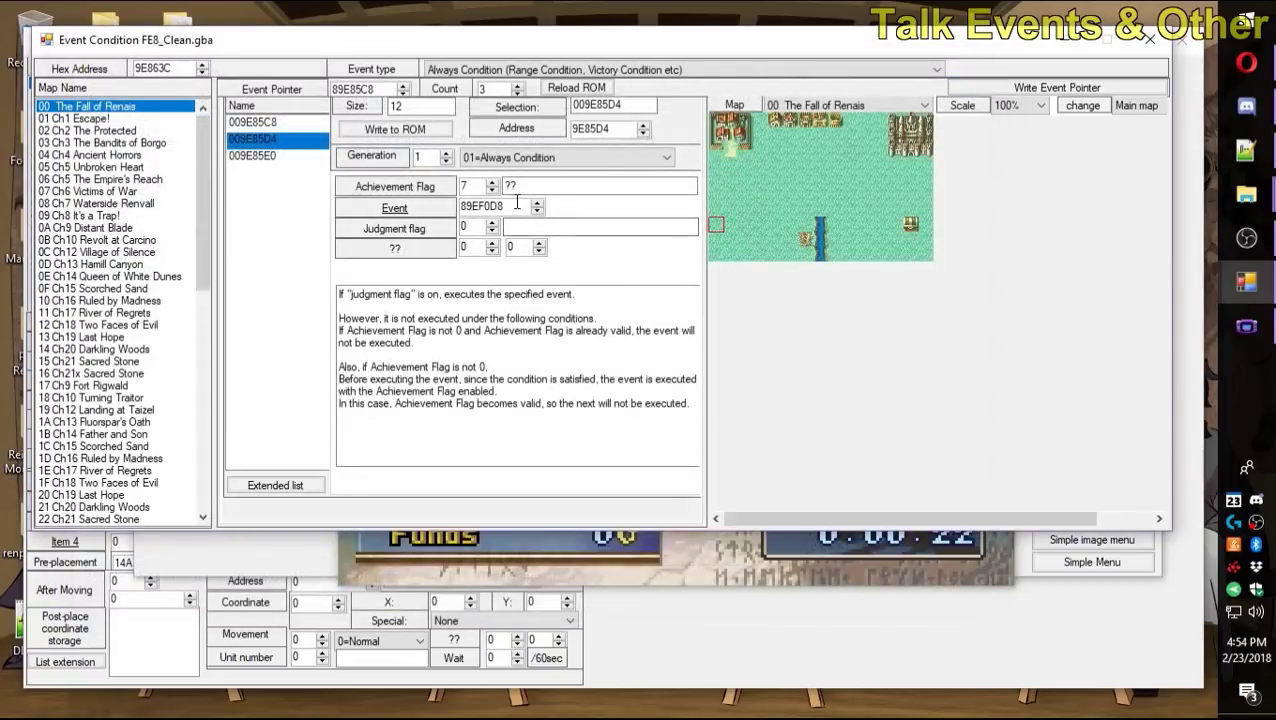
Set the second always condition's achievement flag to B (Temporary flag 0B) and its event to 0, then write it to the ROM.
key("shift+Tab")
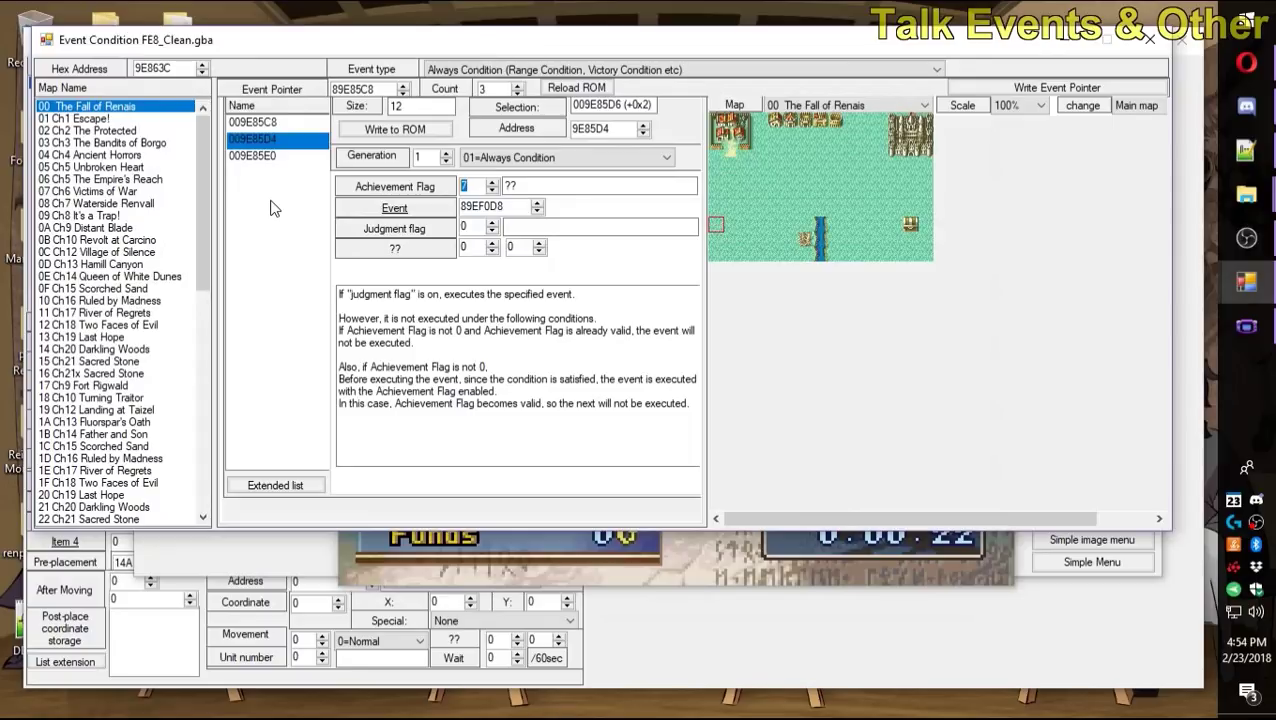
type("0")
key("Tab")
type("0")
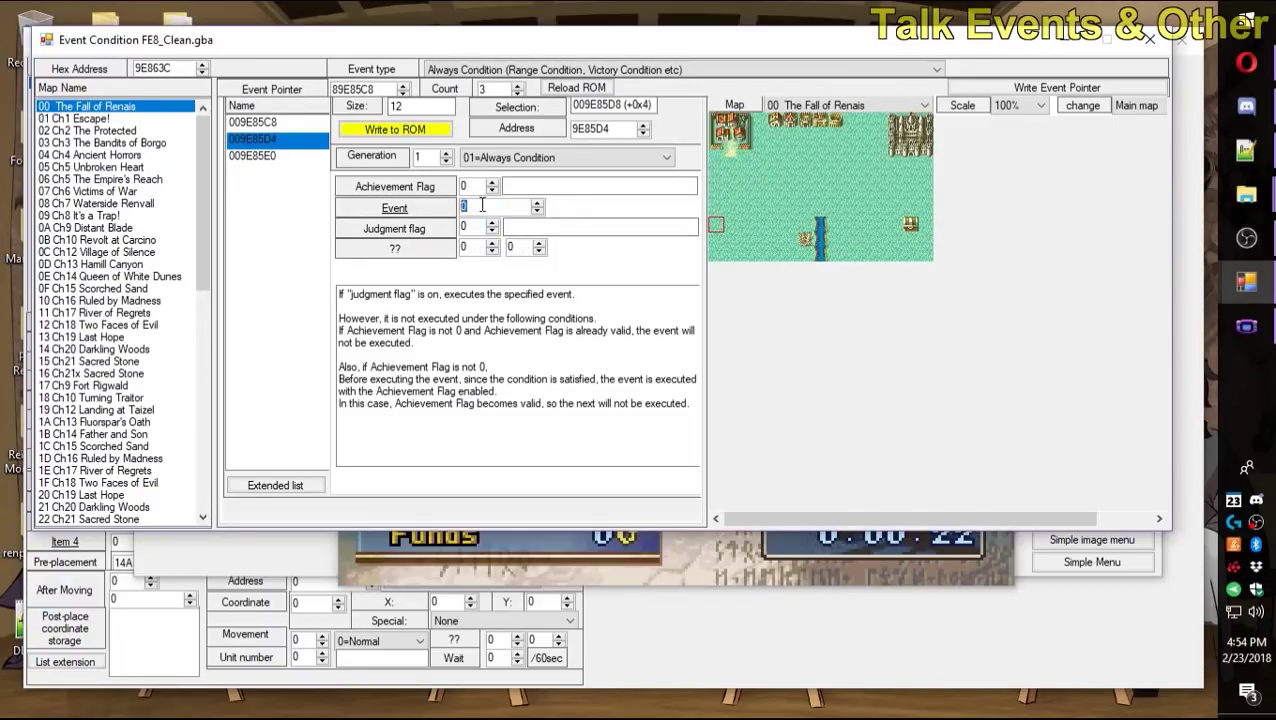
double_click(478, 187)
type("1")
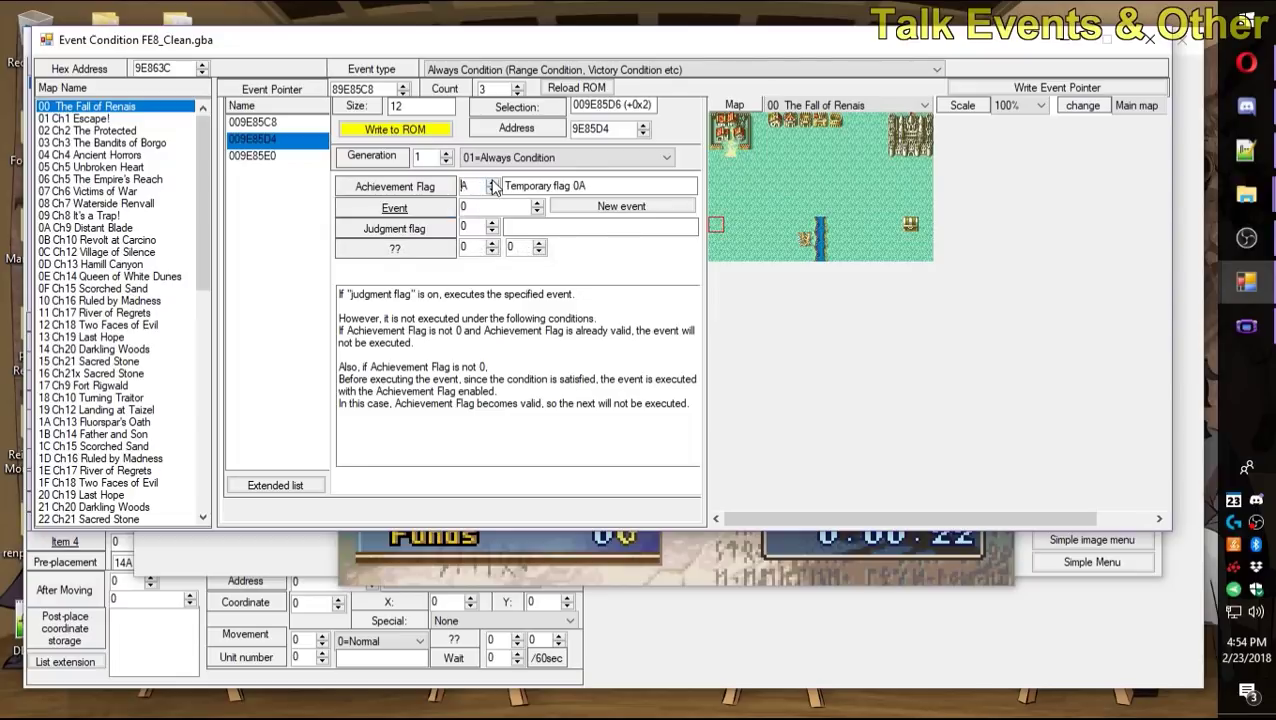
key("Return")
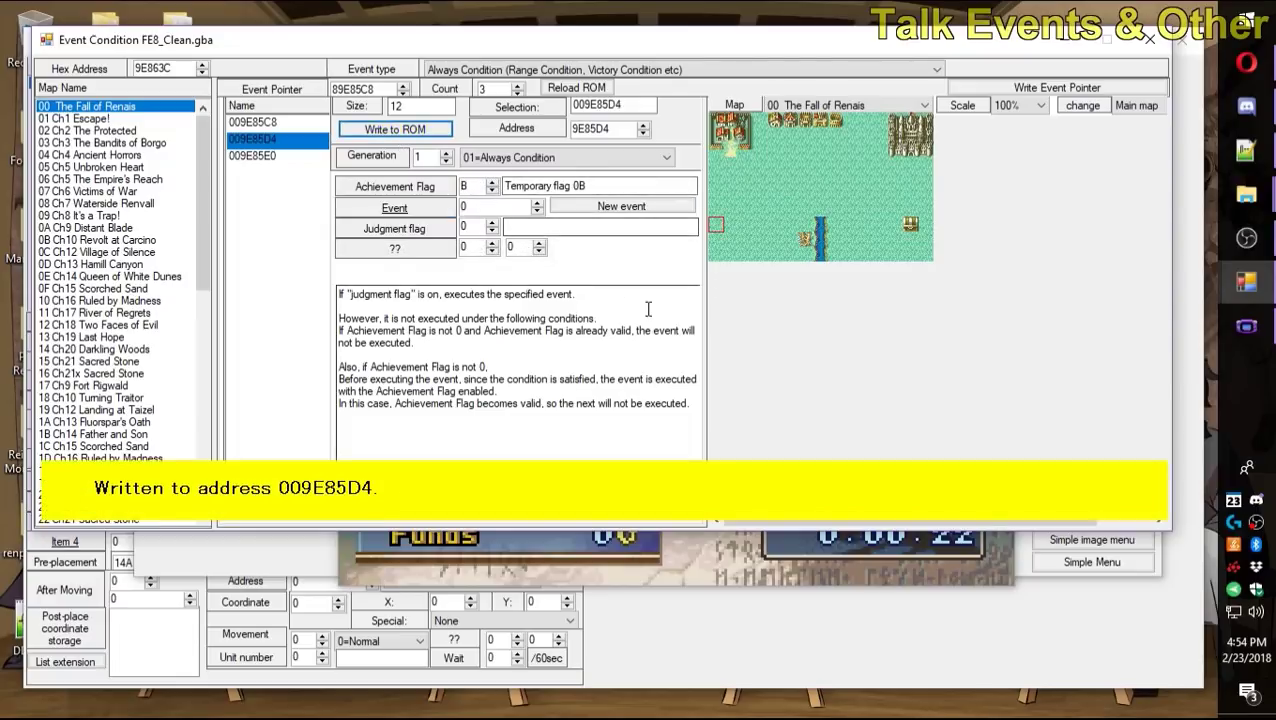
Test the ROM in the emulator by moving Eirika toward O'Neill and playing into their battle, then close the emulator.
key("F5")
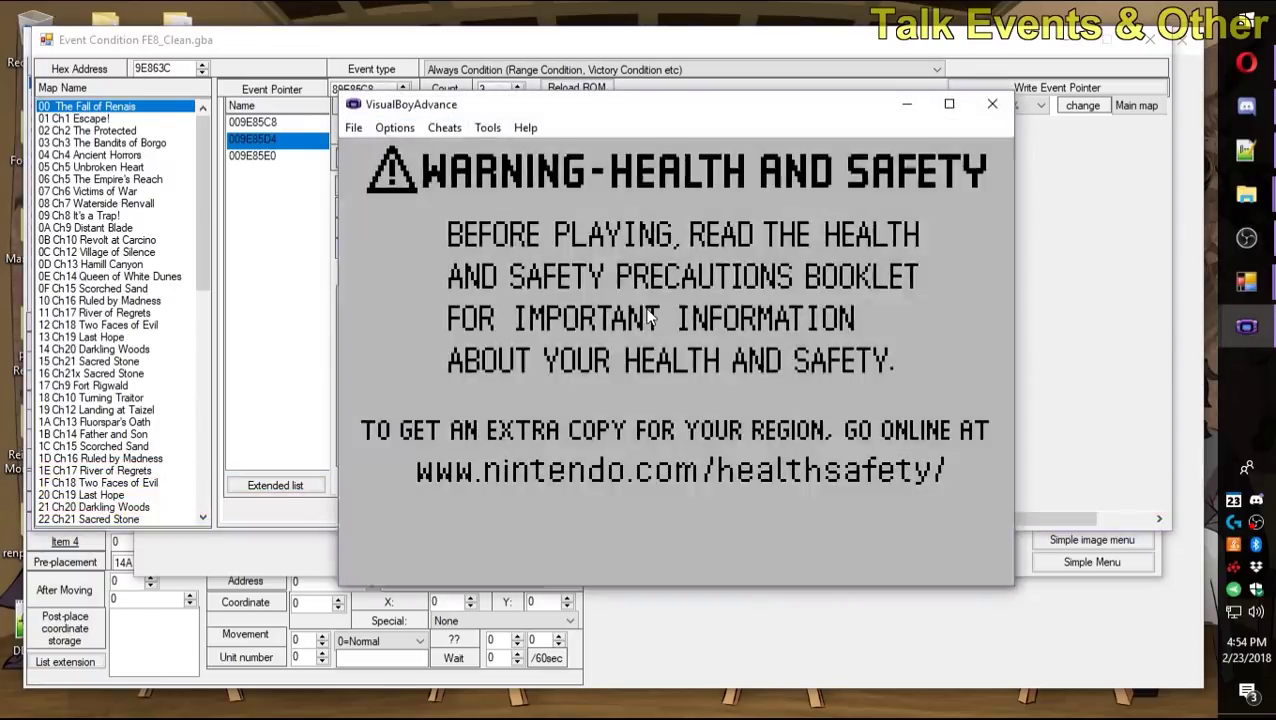
key("Return")
key("z")
key("z")
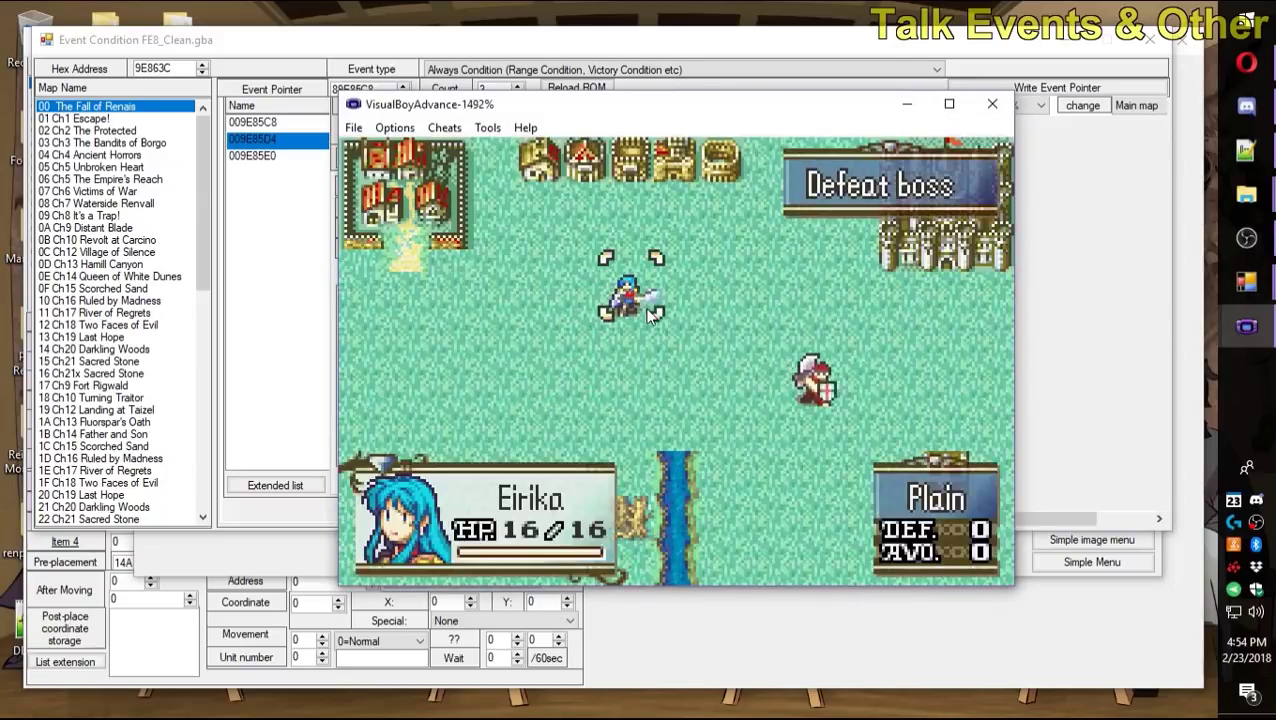
key("z")
key("Right")
key("Right")
key("Right")
key("Right")
key("Down")
key("z")
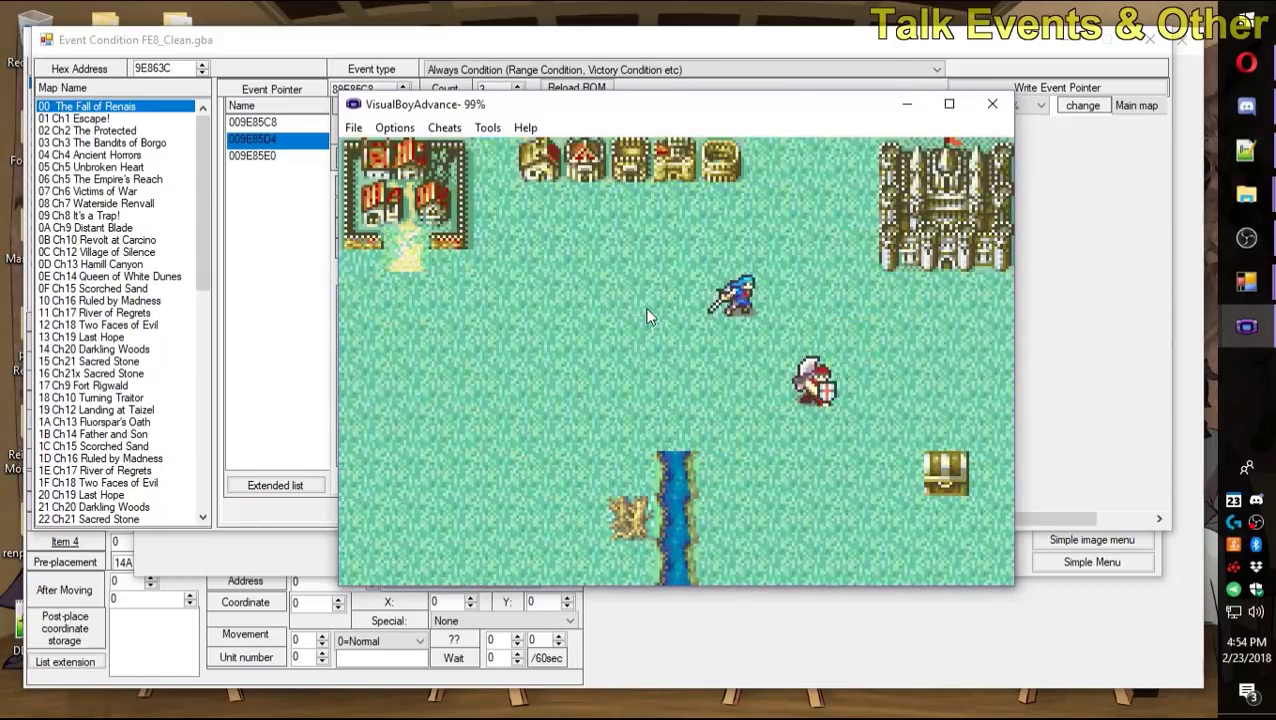
key("Up")
key("z")
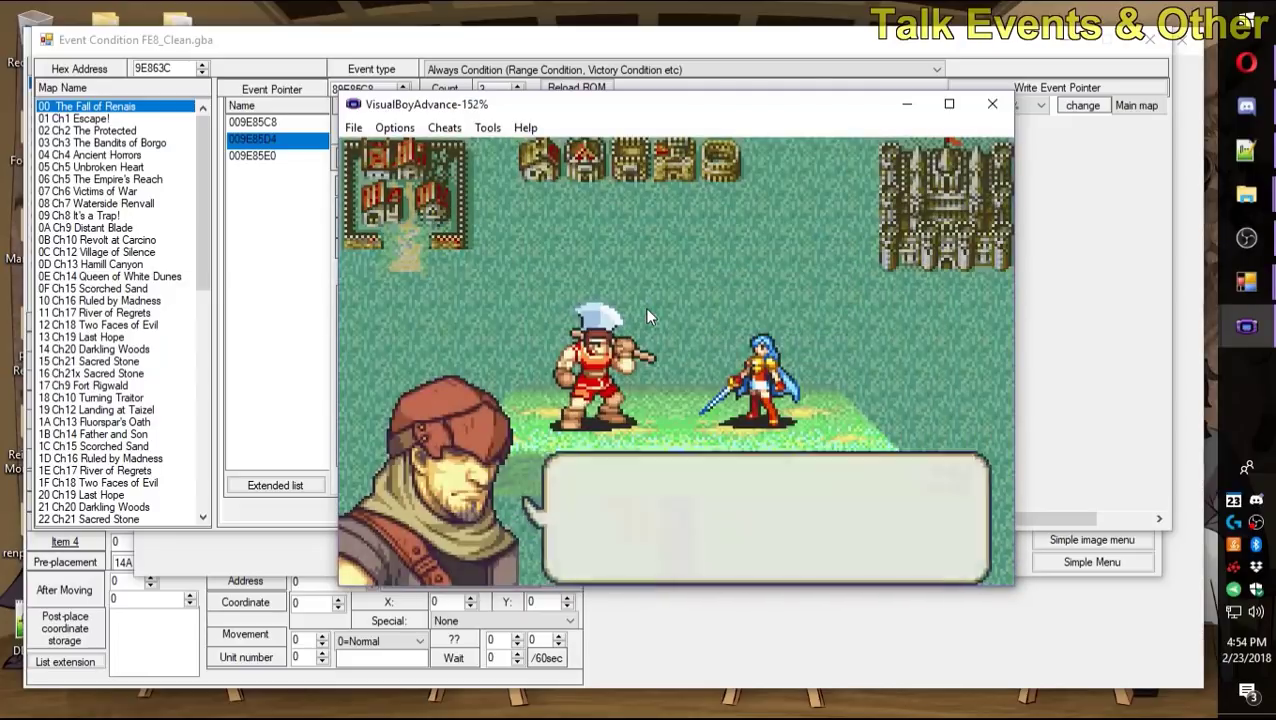
left_click(577, 88)
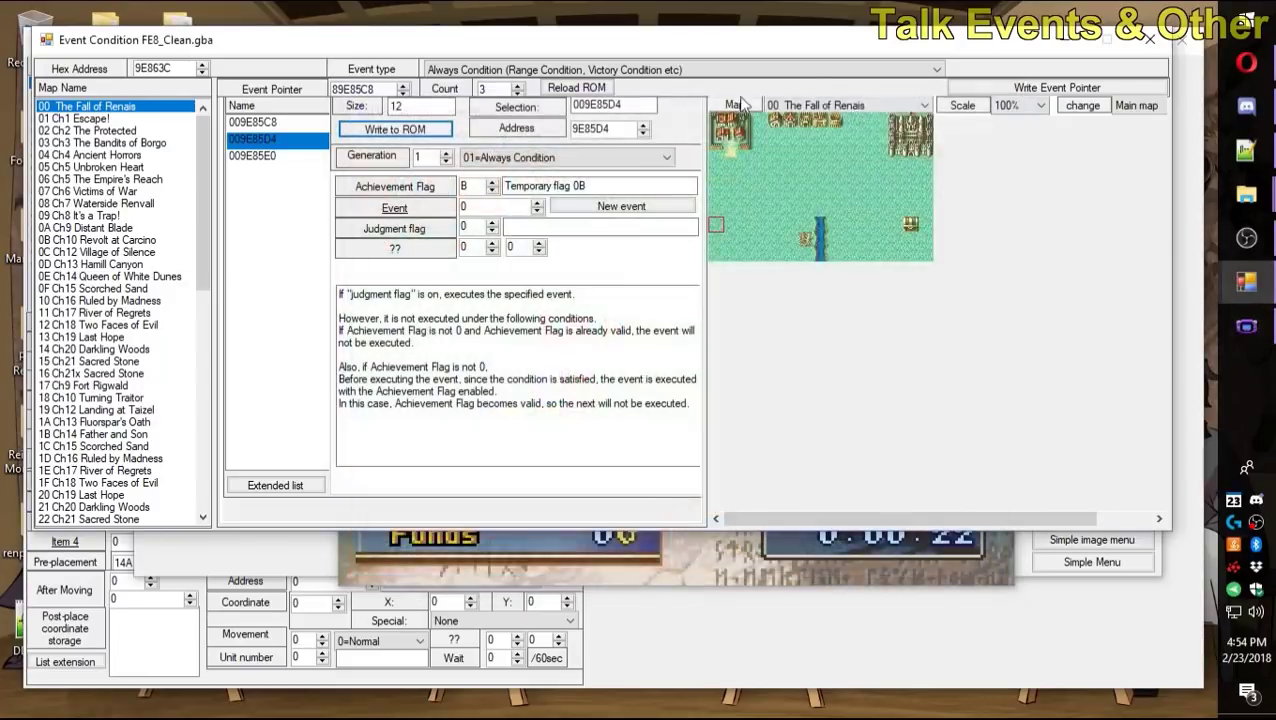
In the Eirika–O'Neill talk event's text 904, change O'Neill's reply to "Yes.[A]" and write the text to the ROM.
left_click(575, 74)
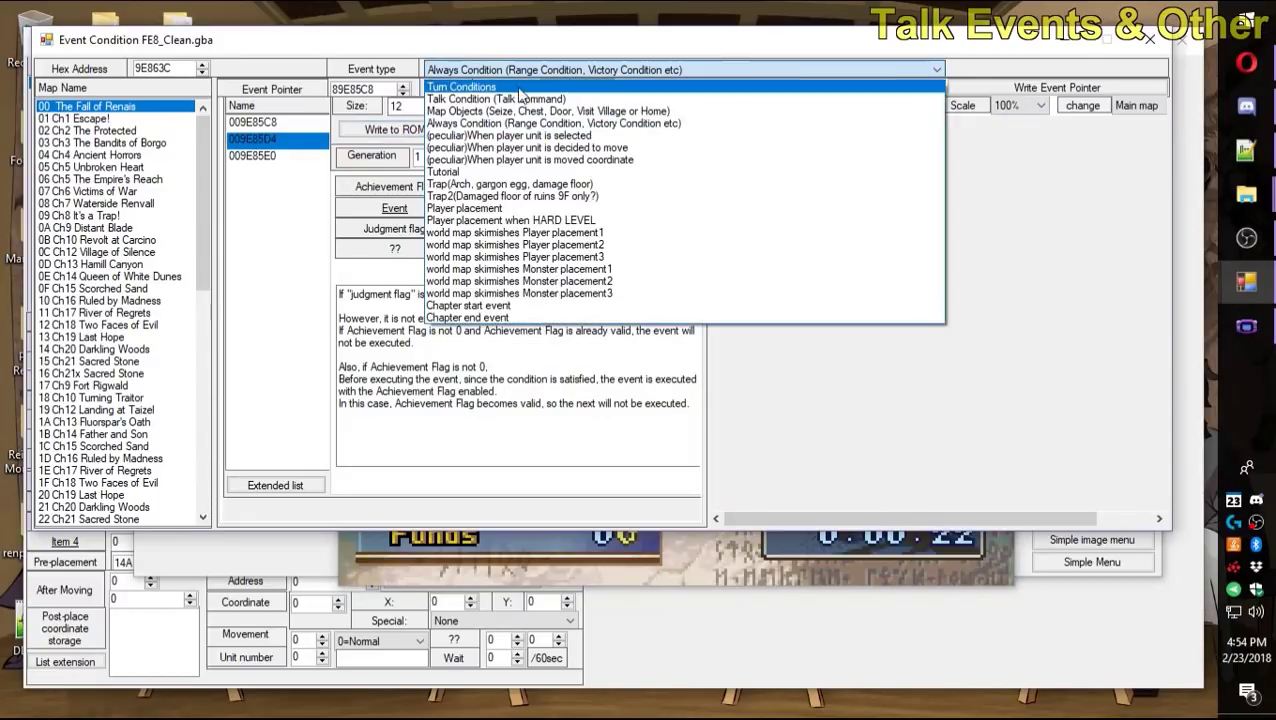
left_click(560, 99)
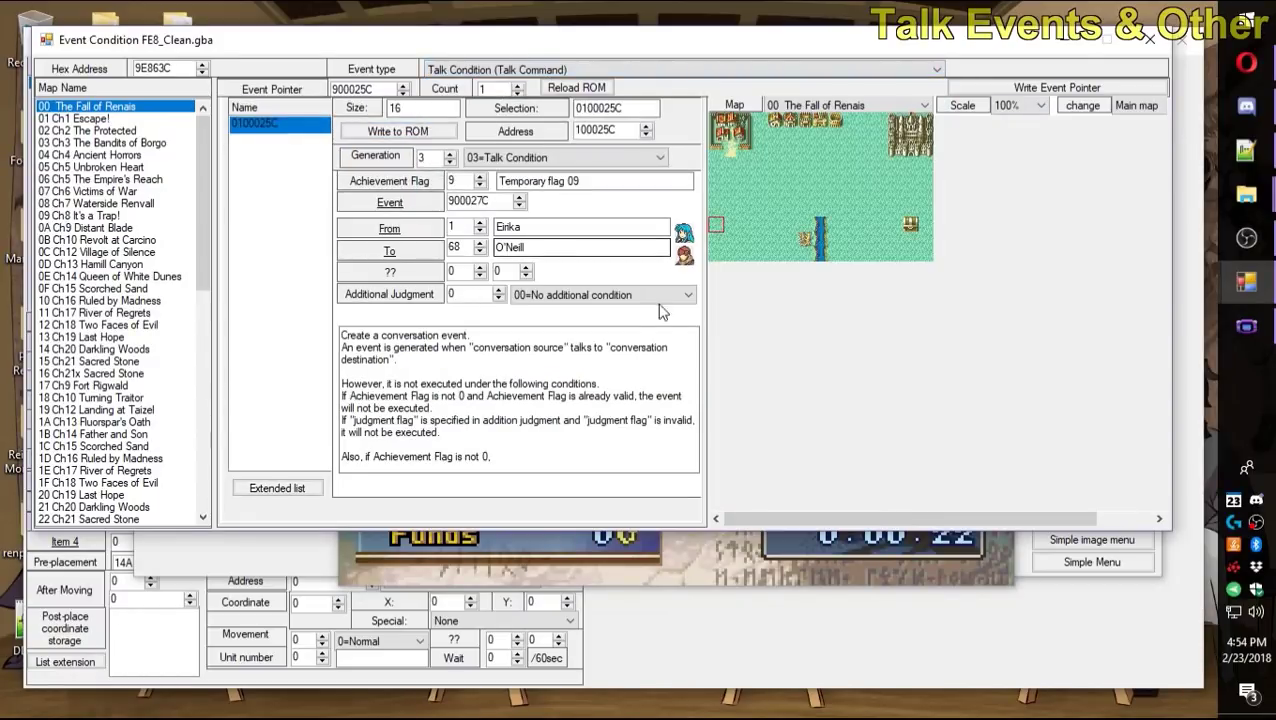
left_click(492, 388)
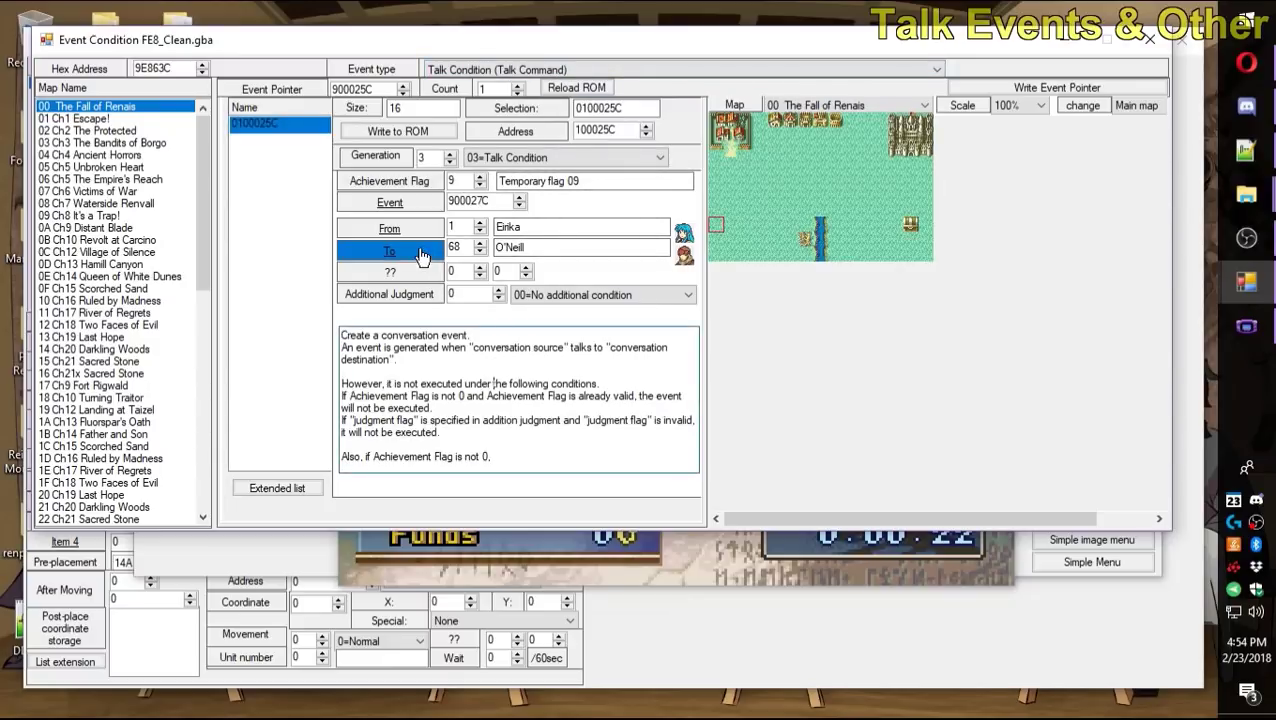
left_click(405, 208)
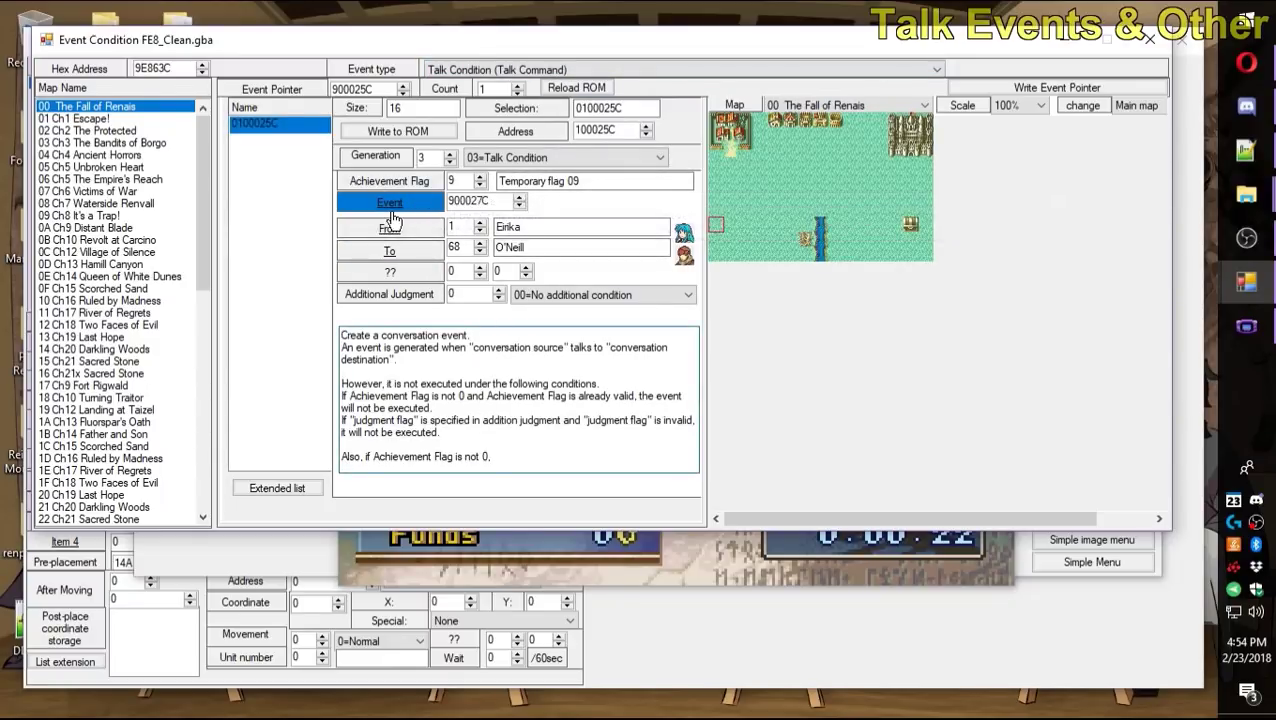
double_click(521, 150)
left_click(201, 197)
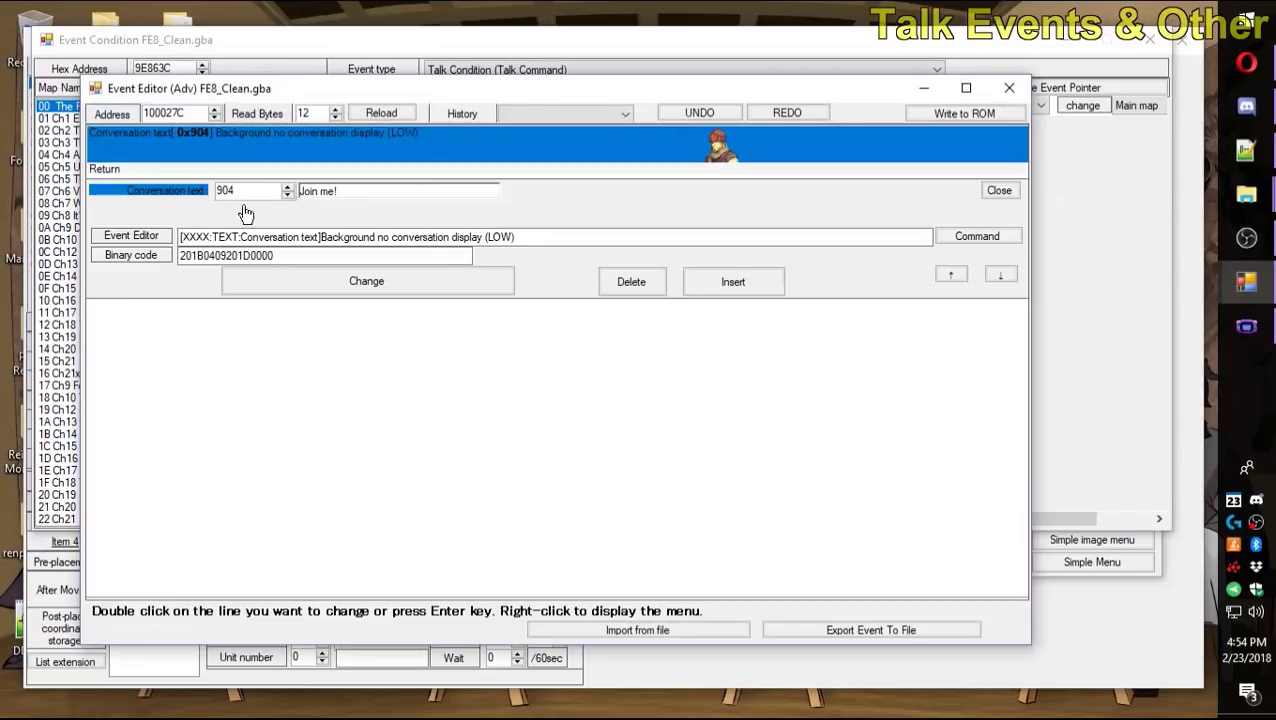
left_click(330, 191)
double_click(311, 354)
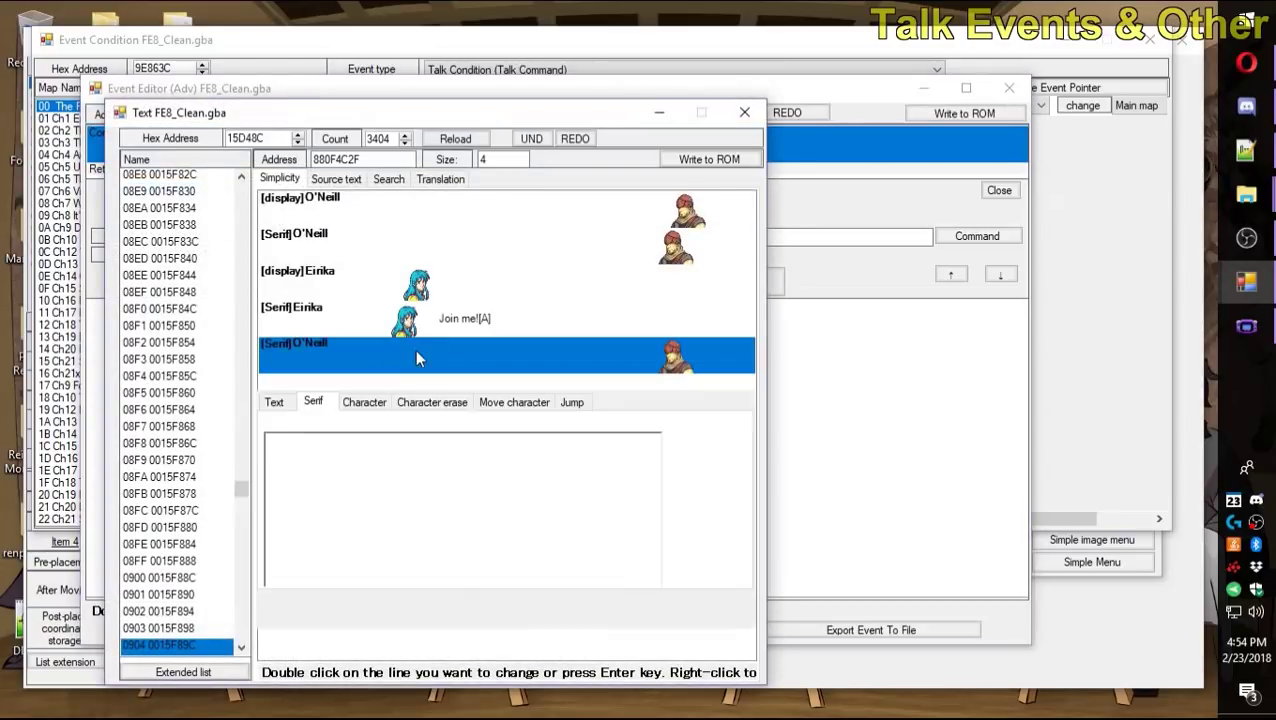
type("Y[A")
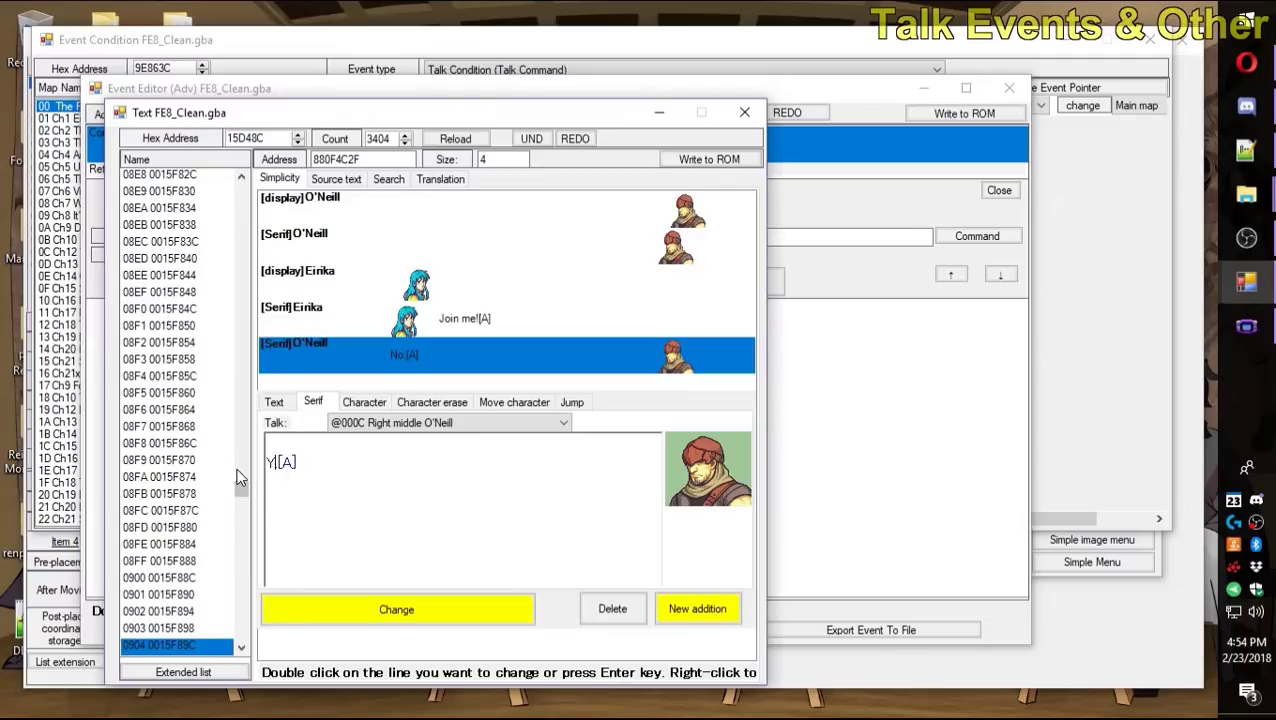
left_click(440, 612)
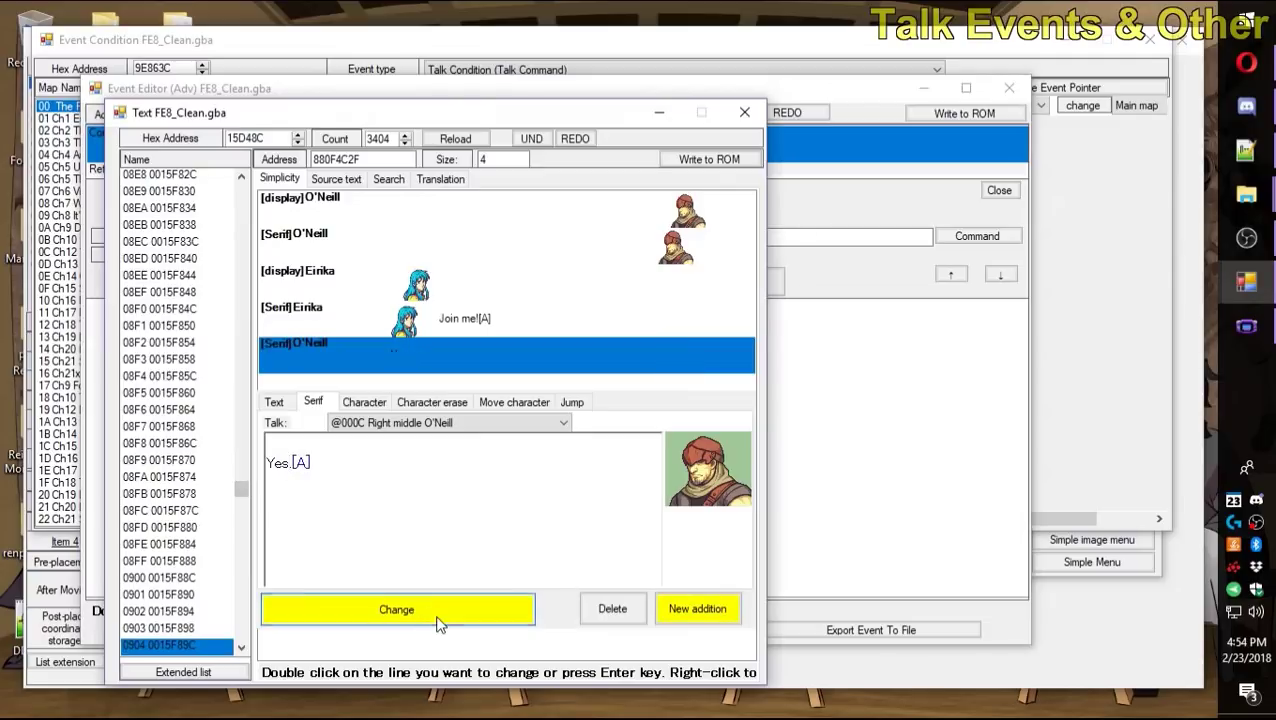
left_click(709, 159)
left_click(760, 110)
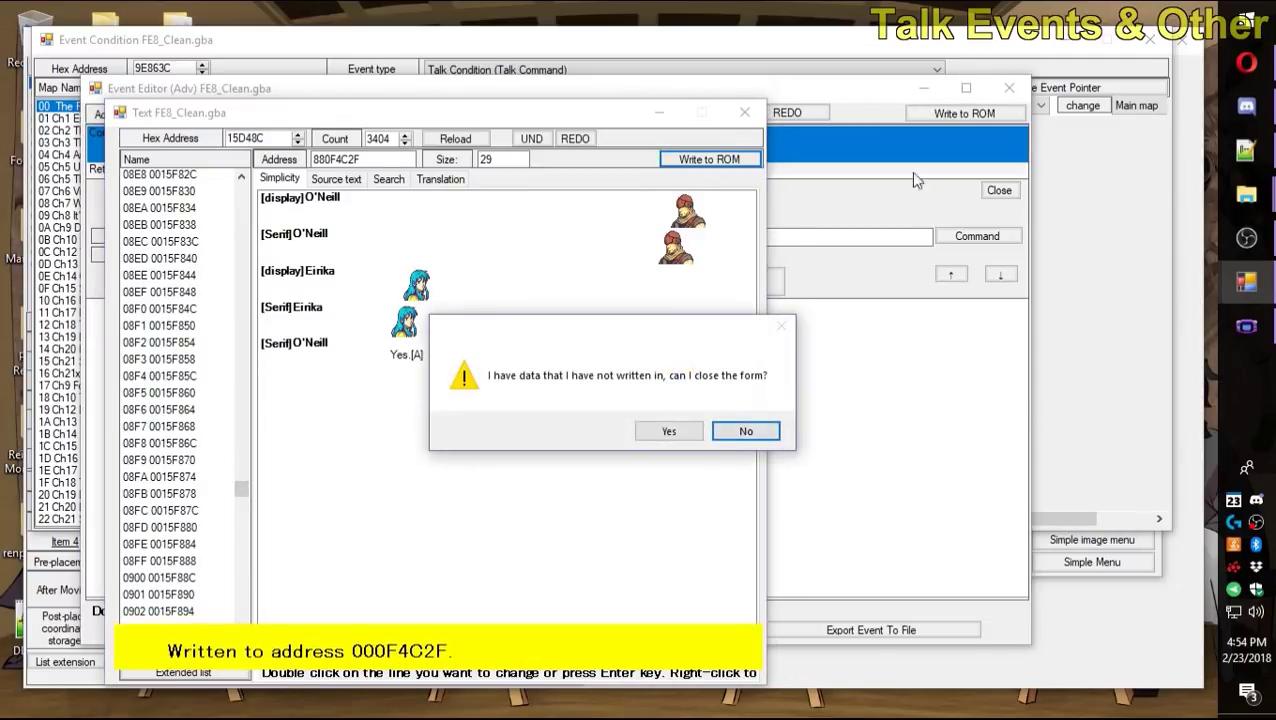
left_click(645, 432)
left_click(1010, 90)
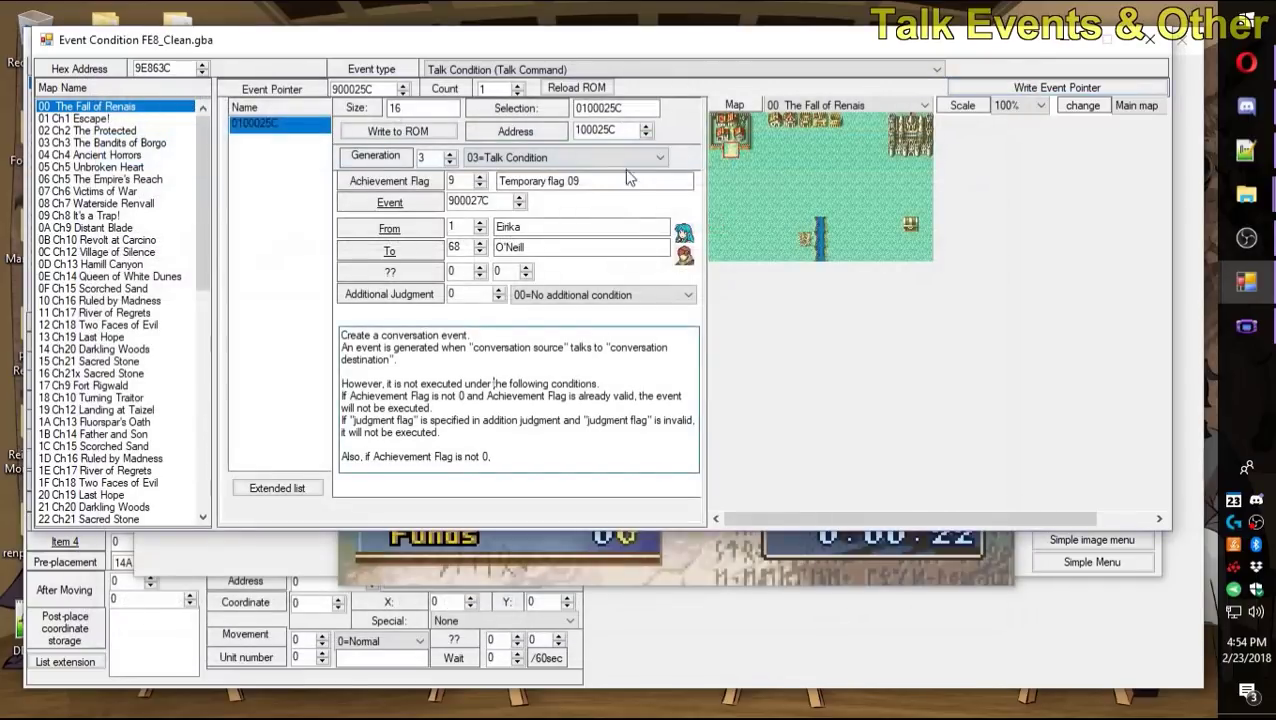
Add a "changed to Ally" command for character 68 O'Neill after the conversation text and write the event to the ROM.
left_click(418, 205)
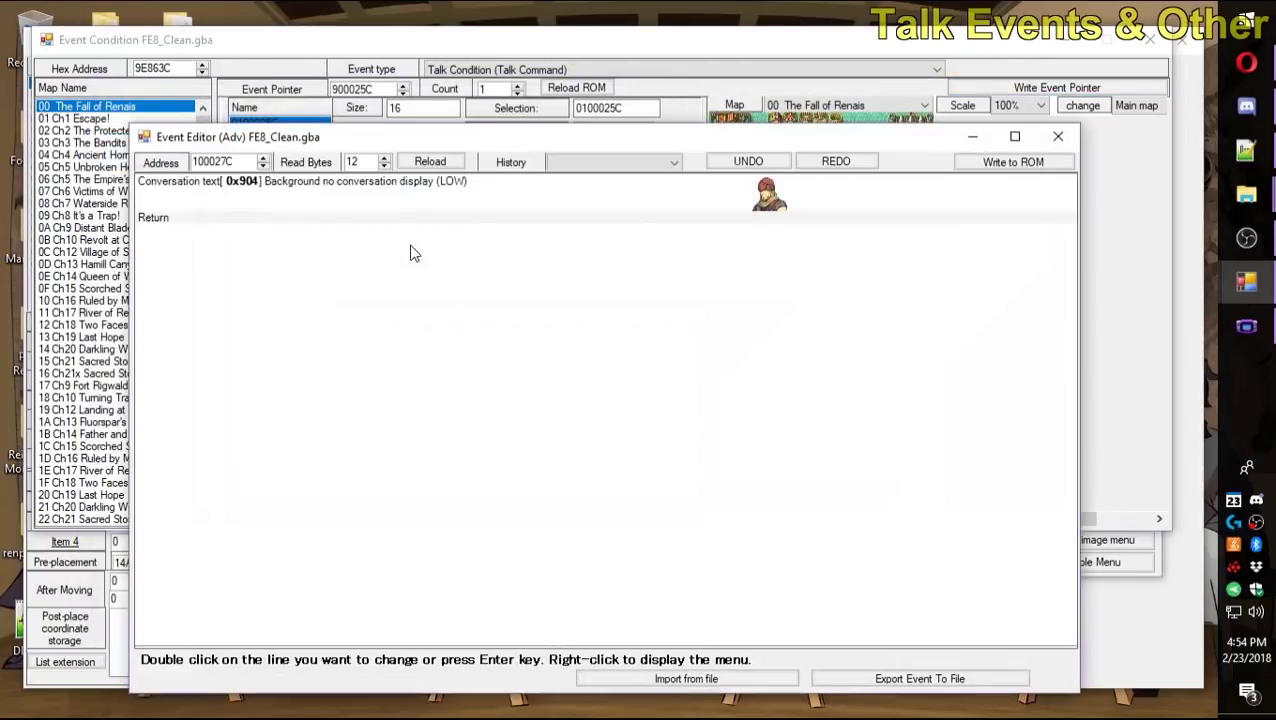
double_click(476, 205)
left_click(789, 334)
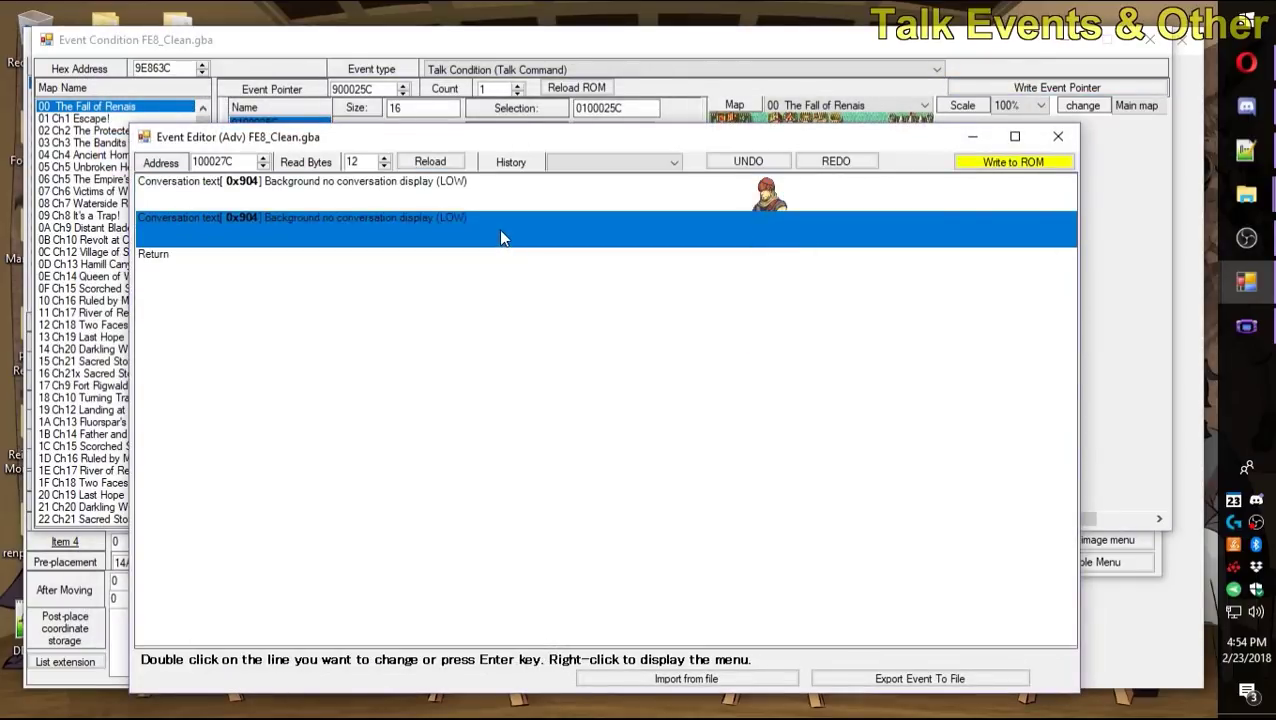
double_click(498, 229)
left_click(1025, 325)
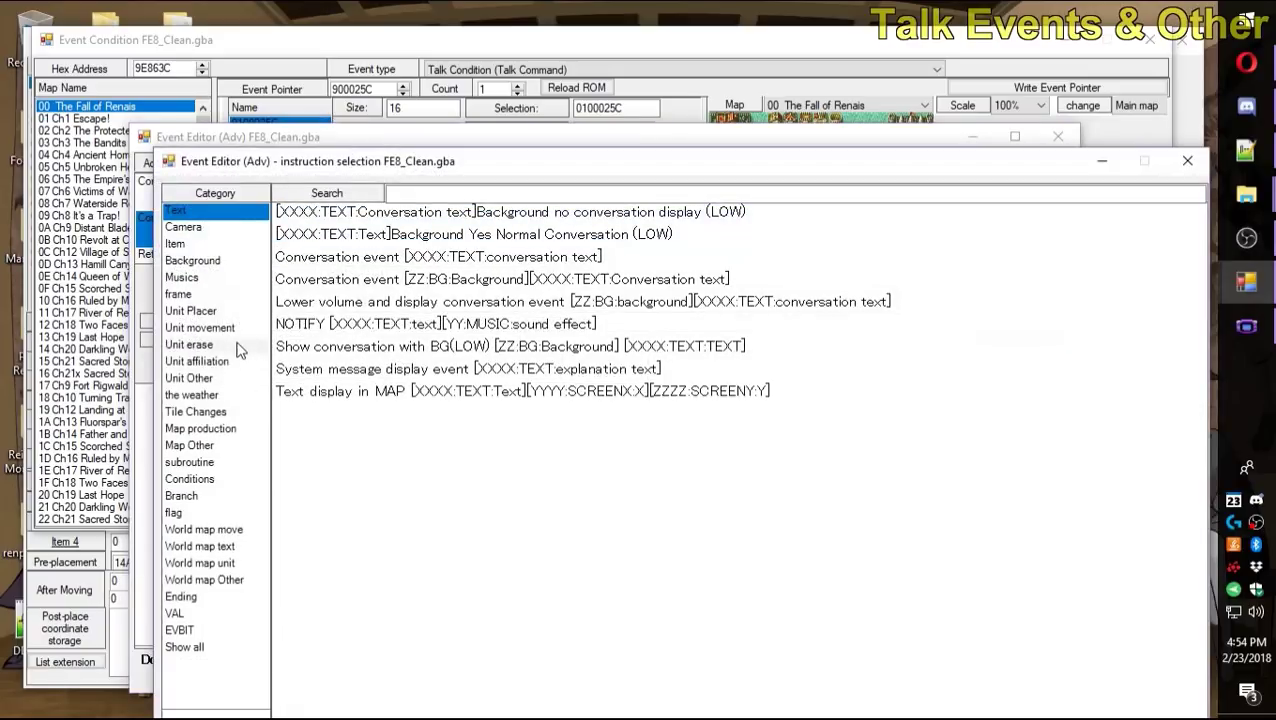
left_click(198, 362)
double_click(507, 211)
double_click(288, 276)
type("68")
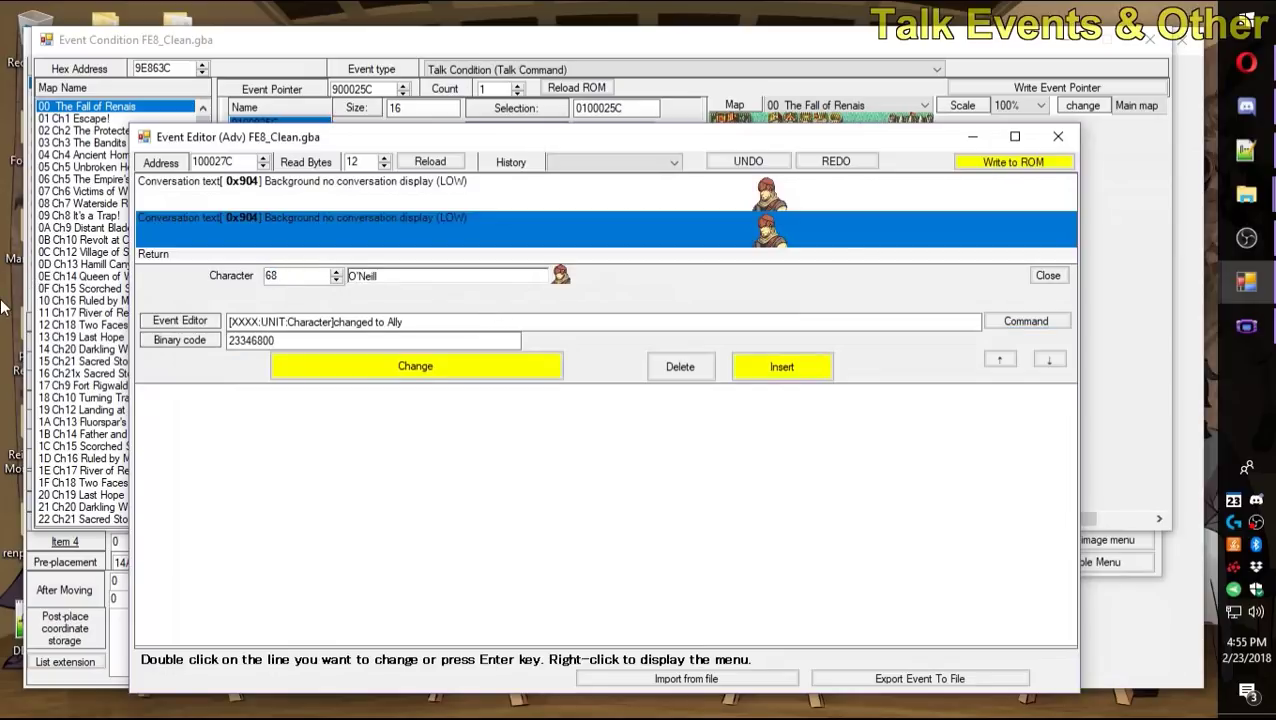
left_click(352, 370)
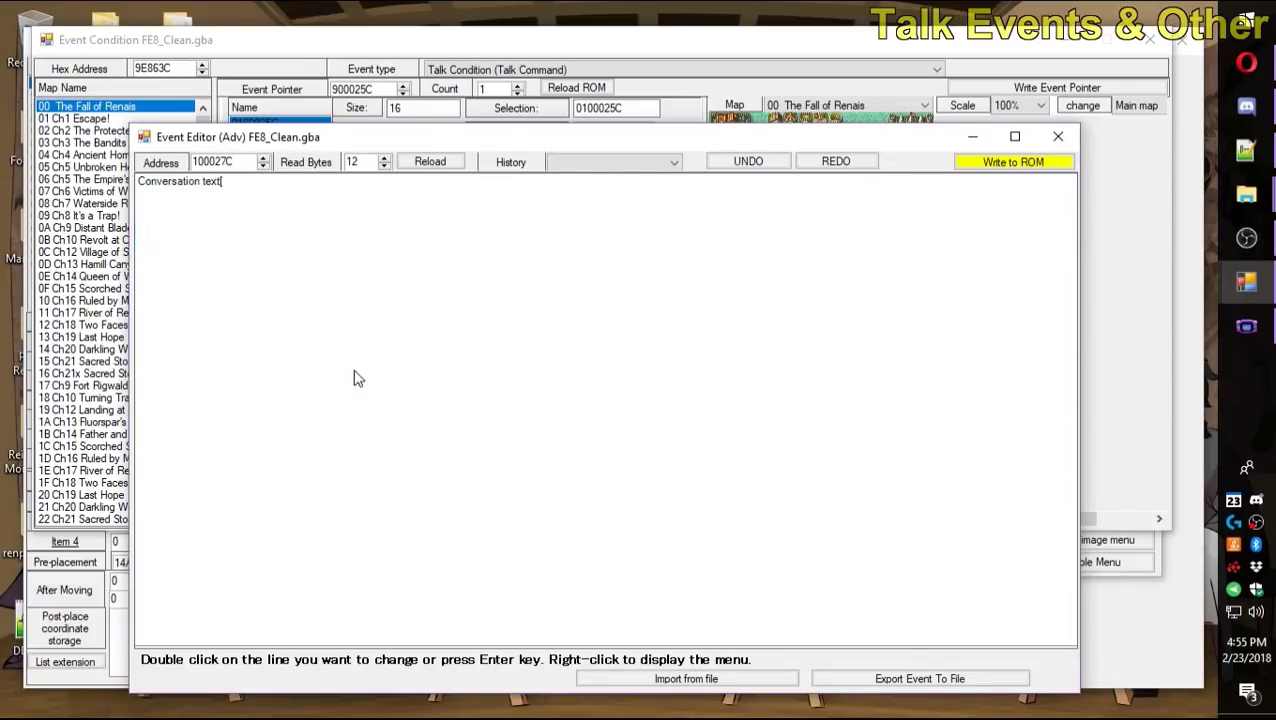
left_click(990, 163)
Restart the prologue in the emulator, move Eirika beside O'Neill, play through their talk event, then close the emulator.
key("F5")
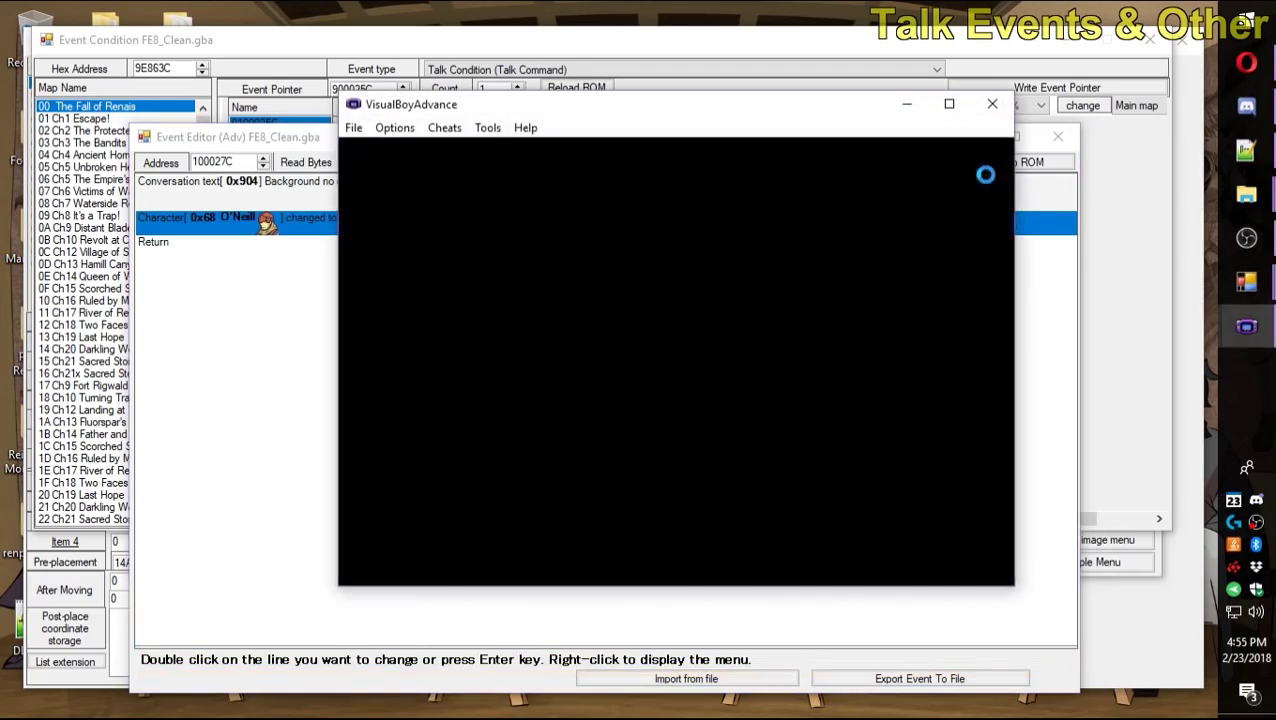
key("Return")
key("Down")
key("z")
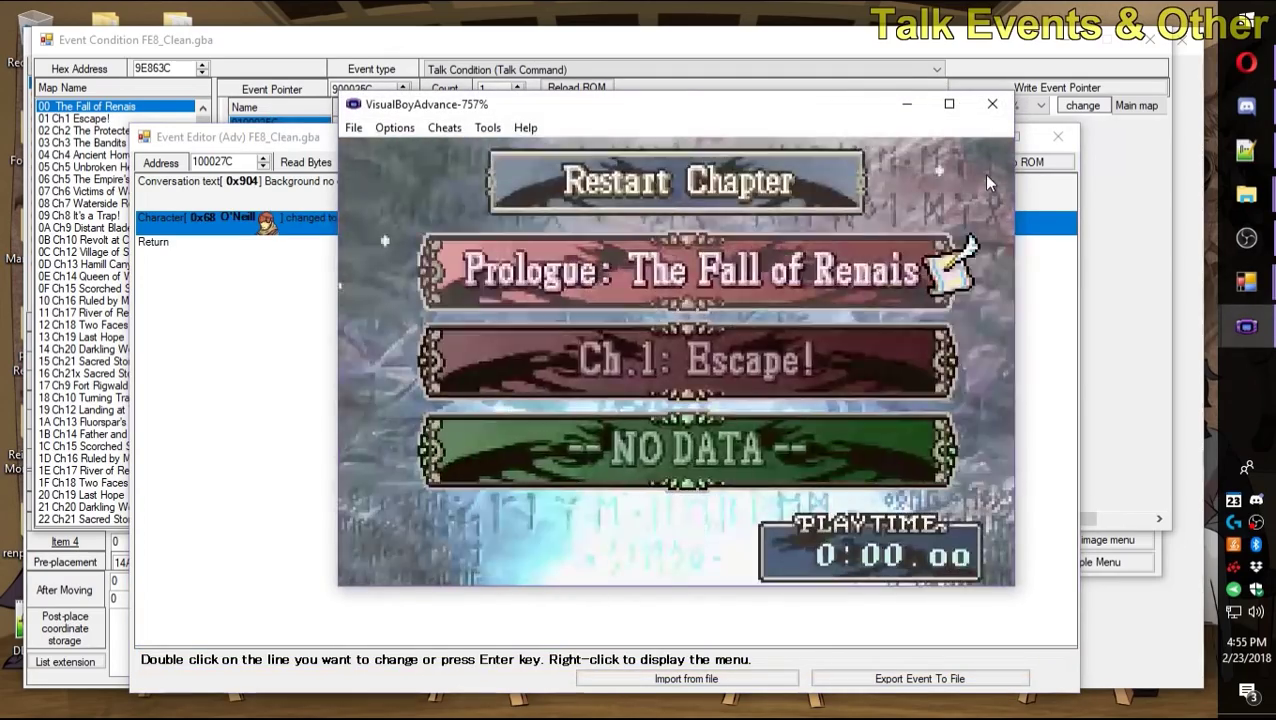
key("z")
key("z")
key("Right")
key("Right")
key("Right")
key("Right")
key("Down")
key("z")
key("Down")
key("z")
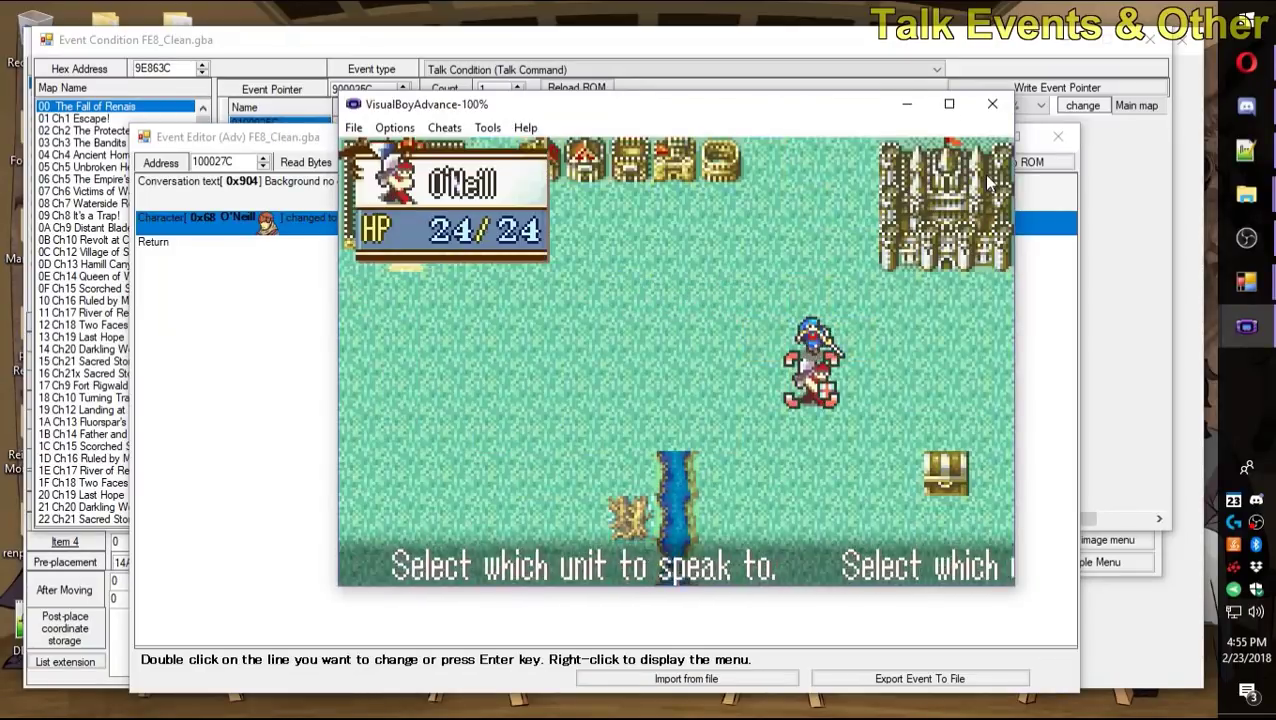
key("z")
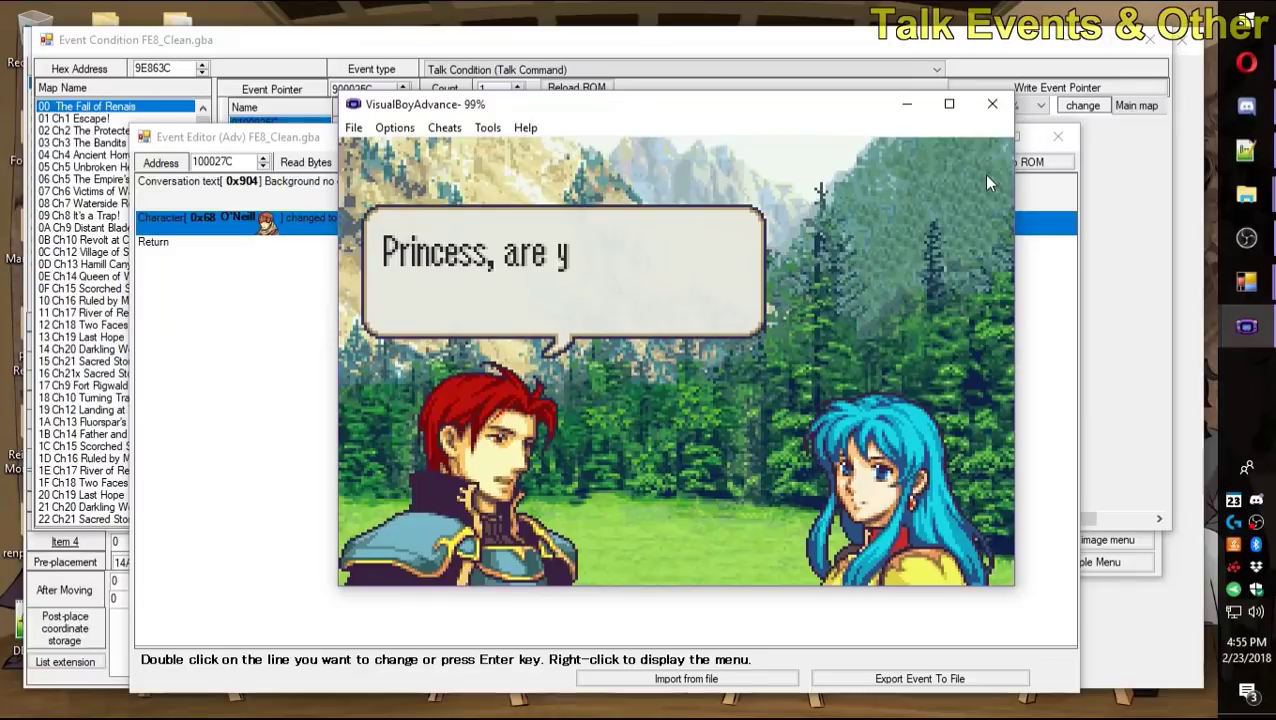
left_click(1001, 103)
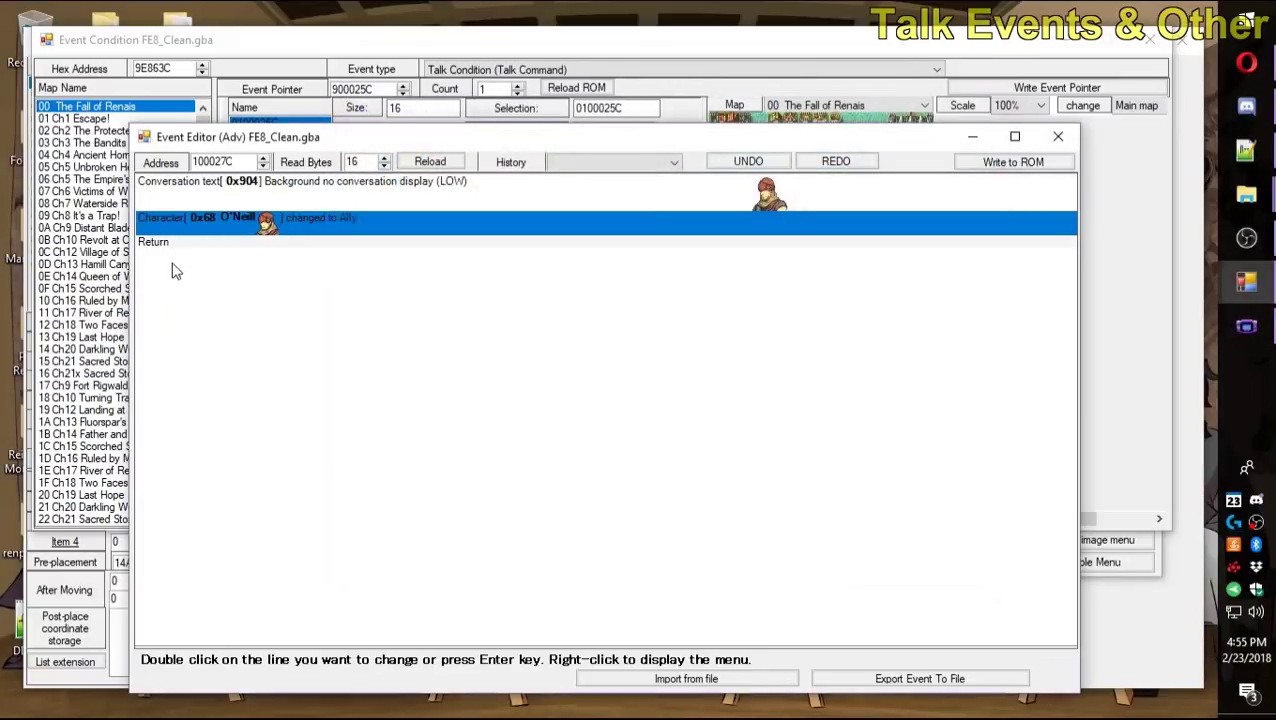
Replace the "changed to Ally" command with "changed to Player" for character 68 O'Neill, write the event to the ROM and close its editor.
double_click(319, 217)
left_click(1025, 286)
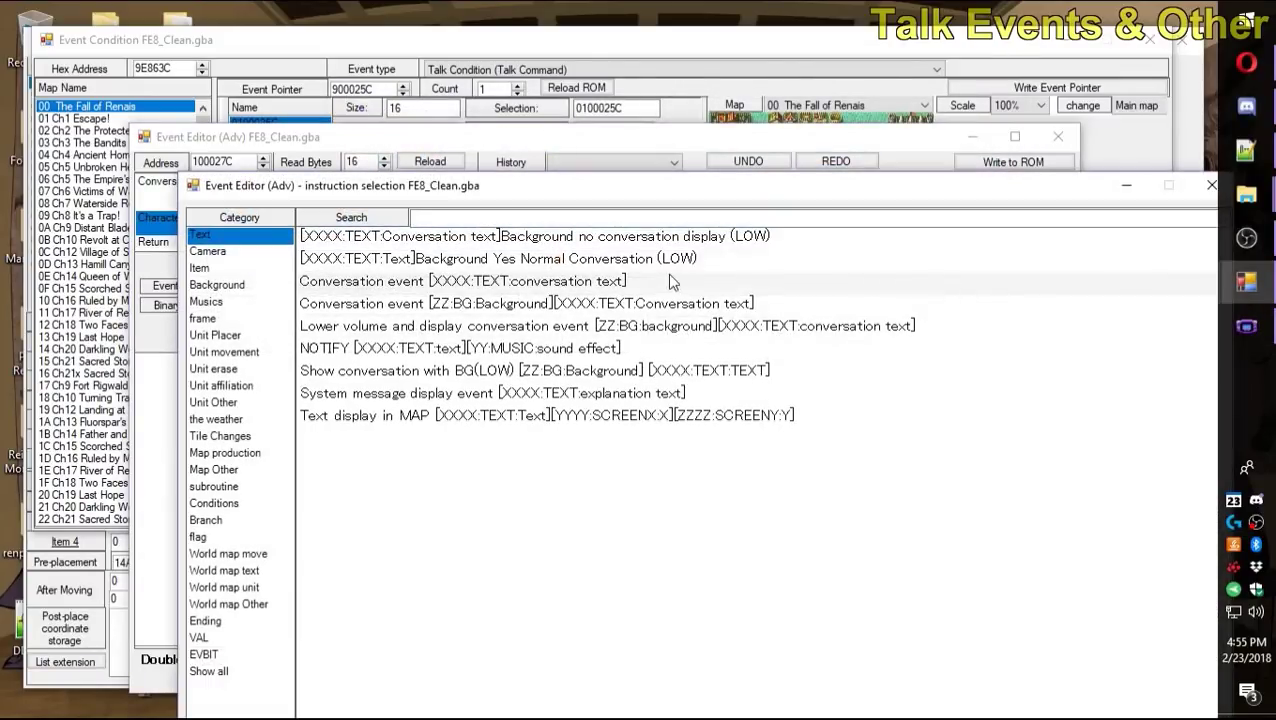
left_click(221, 385)
double_click(547, 281)
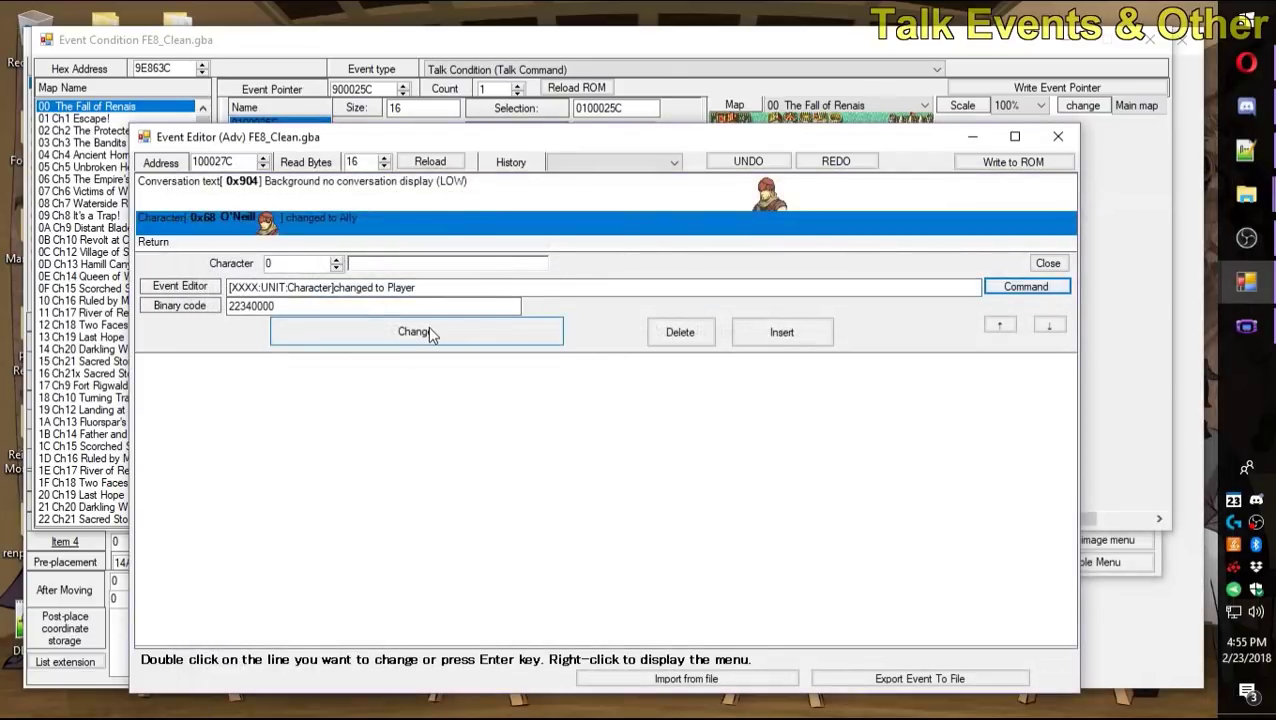
left_click(278, 264)
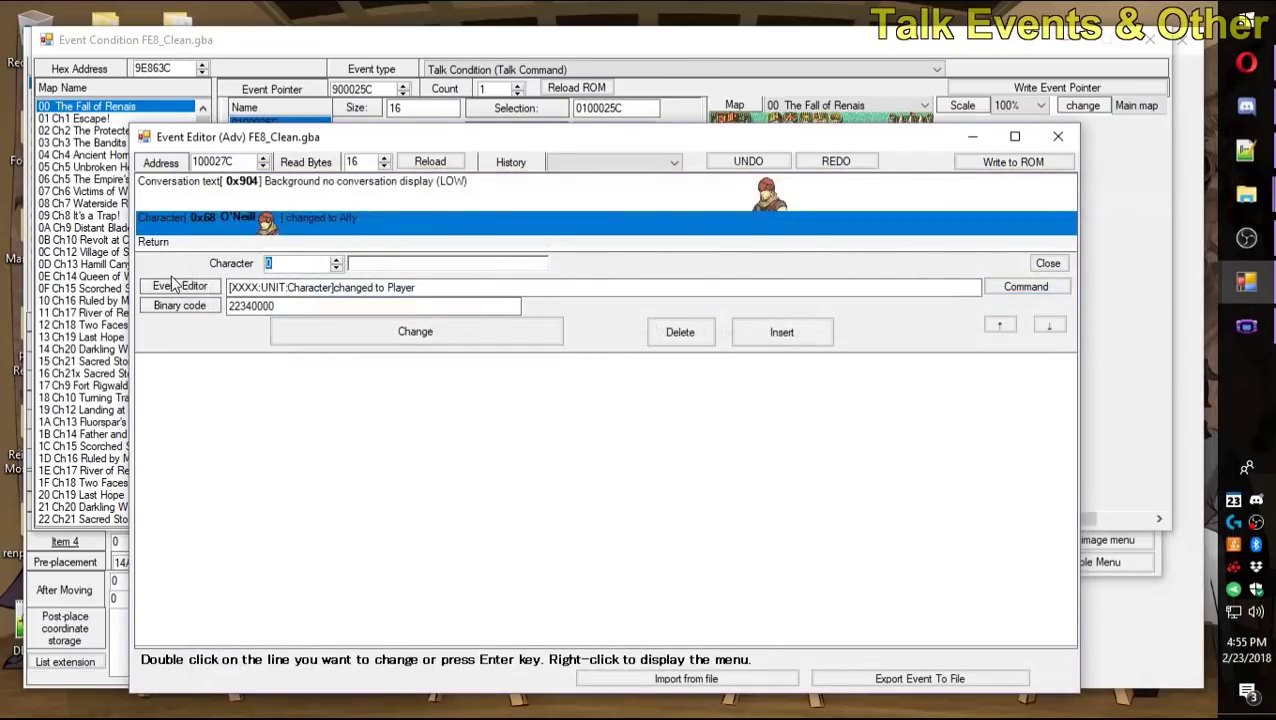
left_click(345, 331)
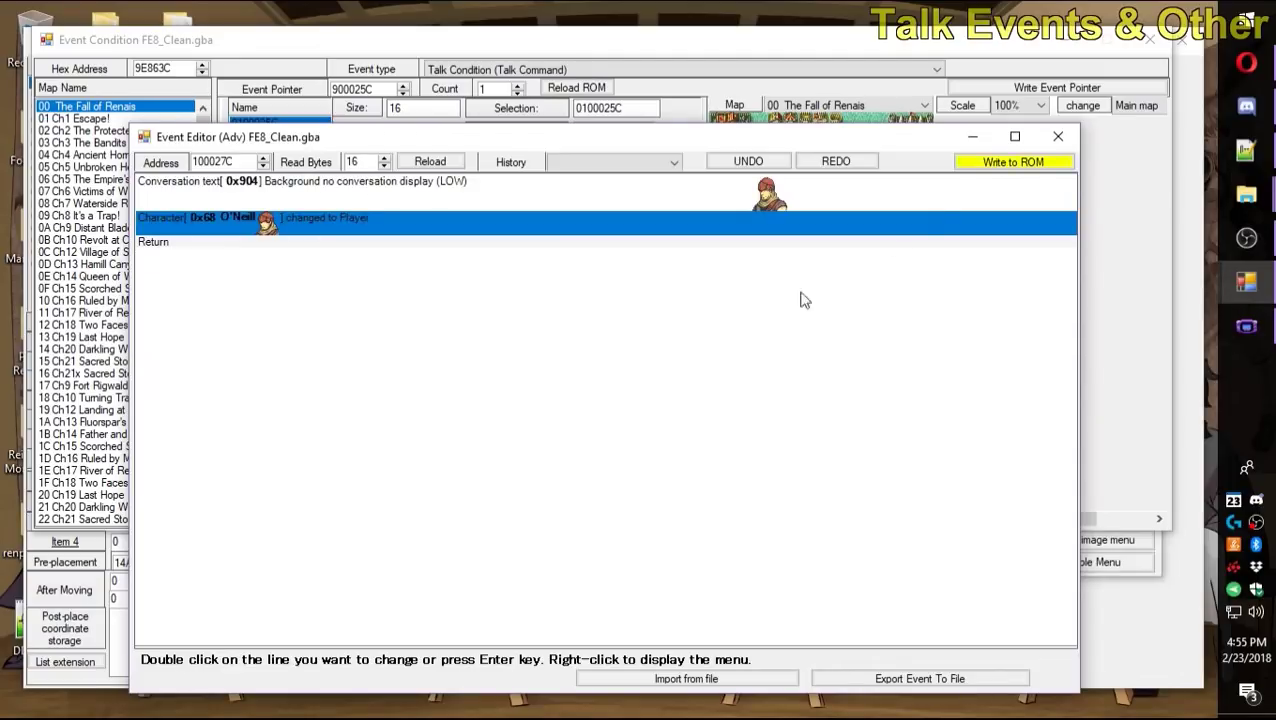
left_click(980, 163)
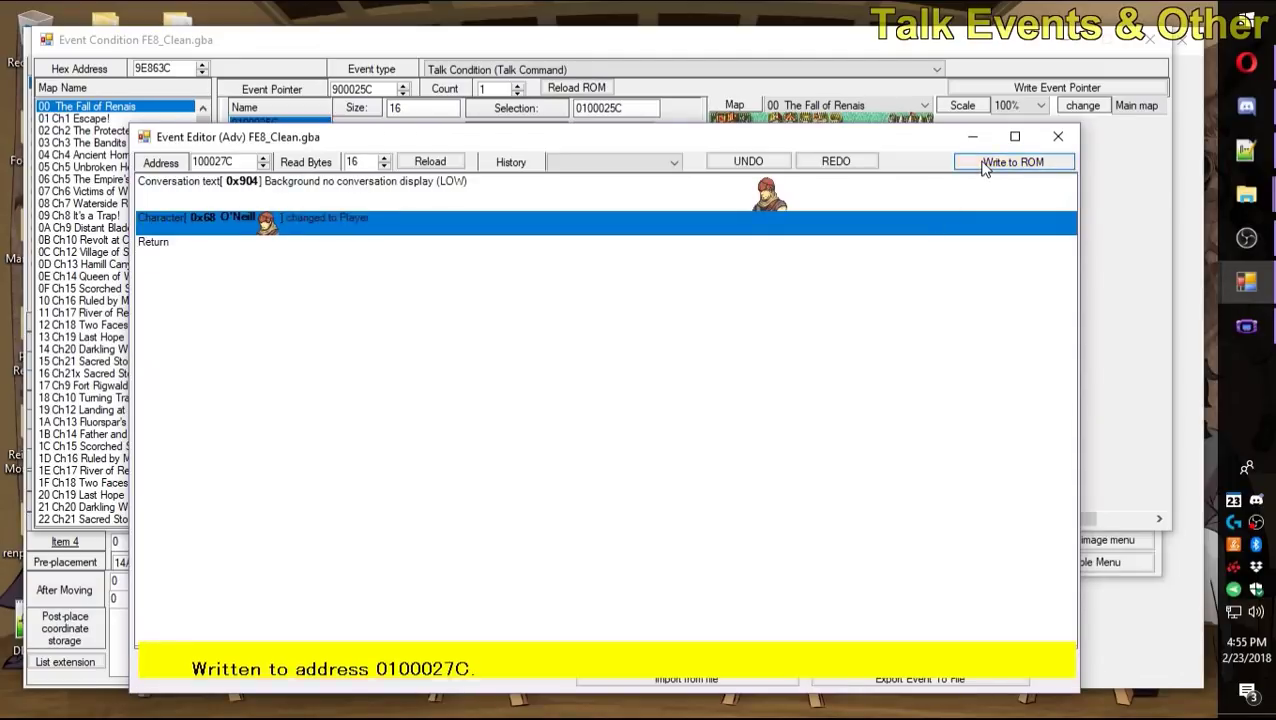
left_click(1055, 138)
left_click(661, 431)
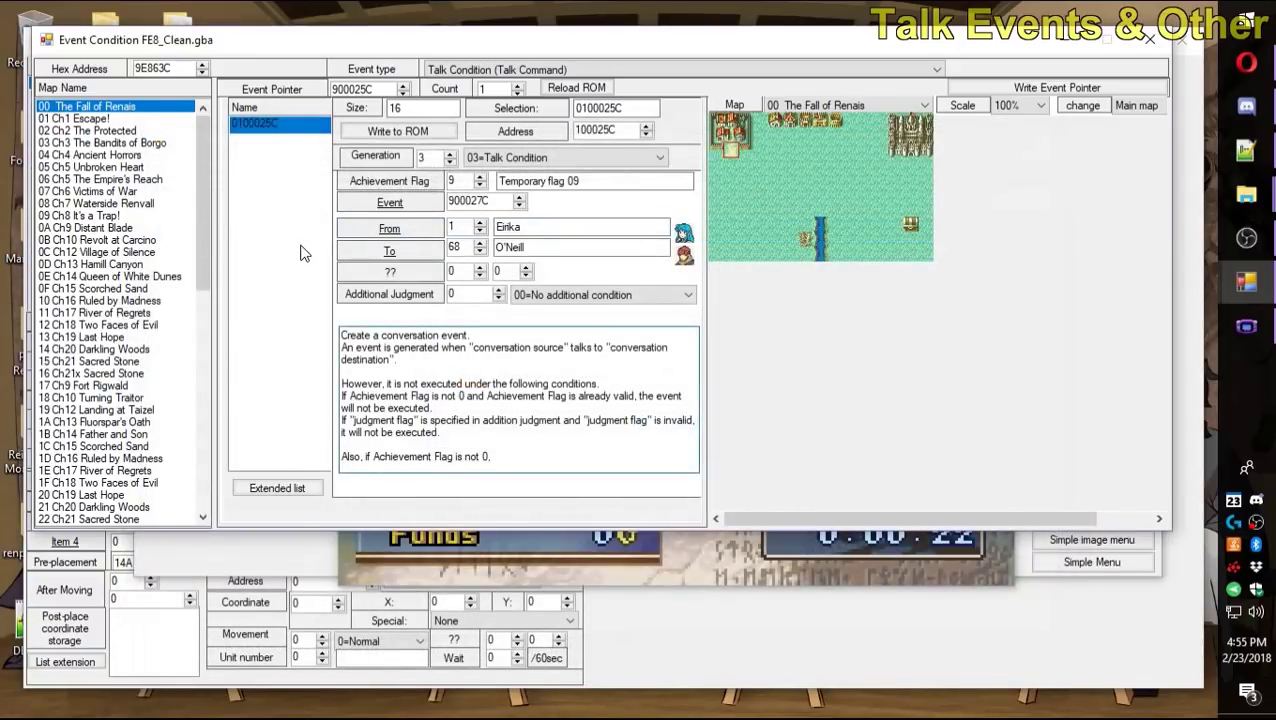
Show The Fall of Renais's Map Objects events and examine the available object event types and the list of event conditions.
left_click(535, 66)
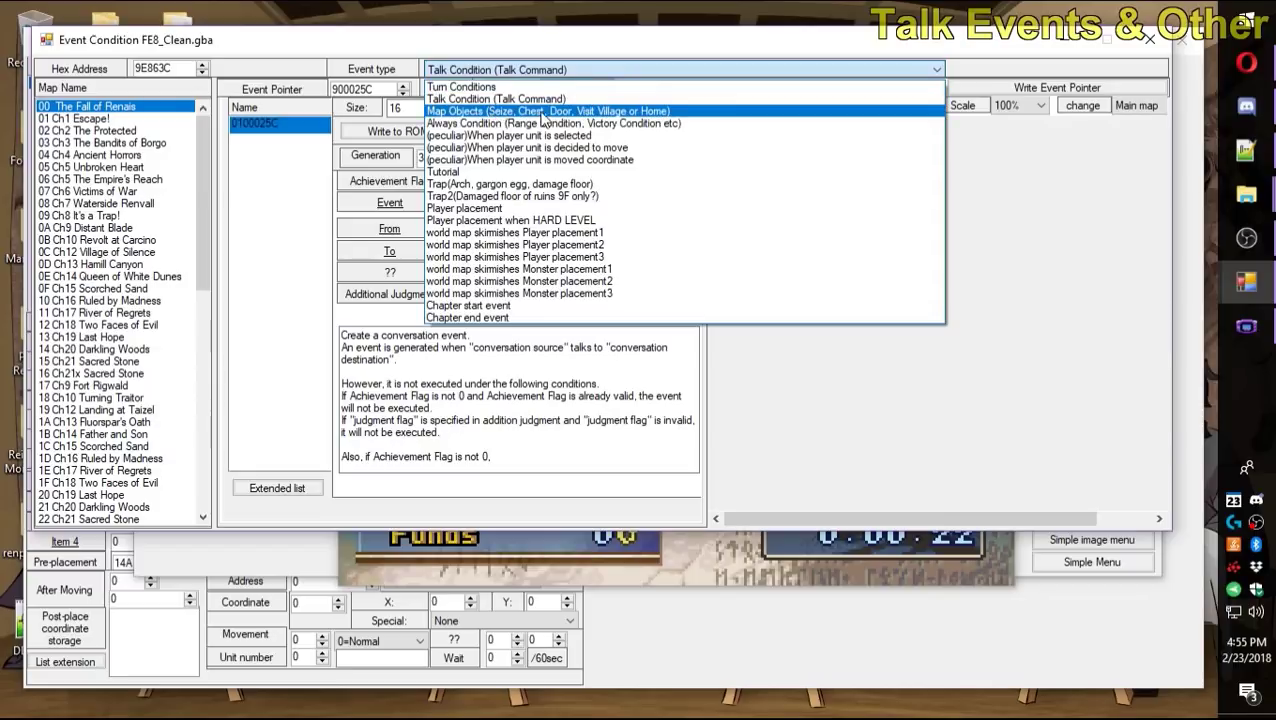
left_click(543, 111)
left_click(509, 157)
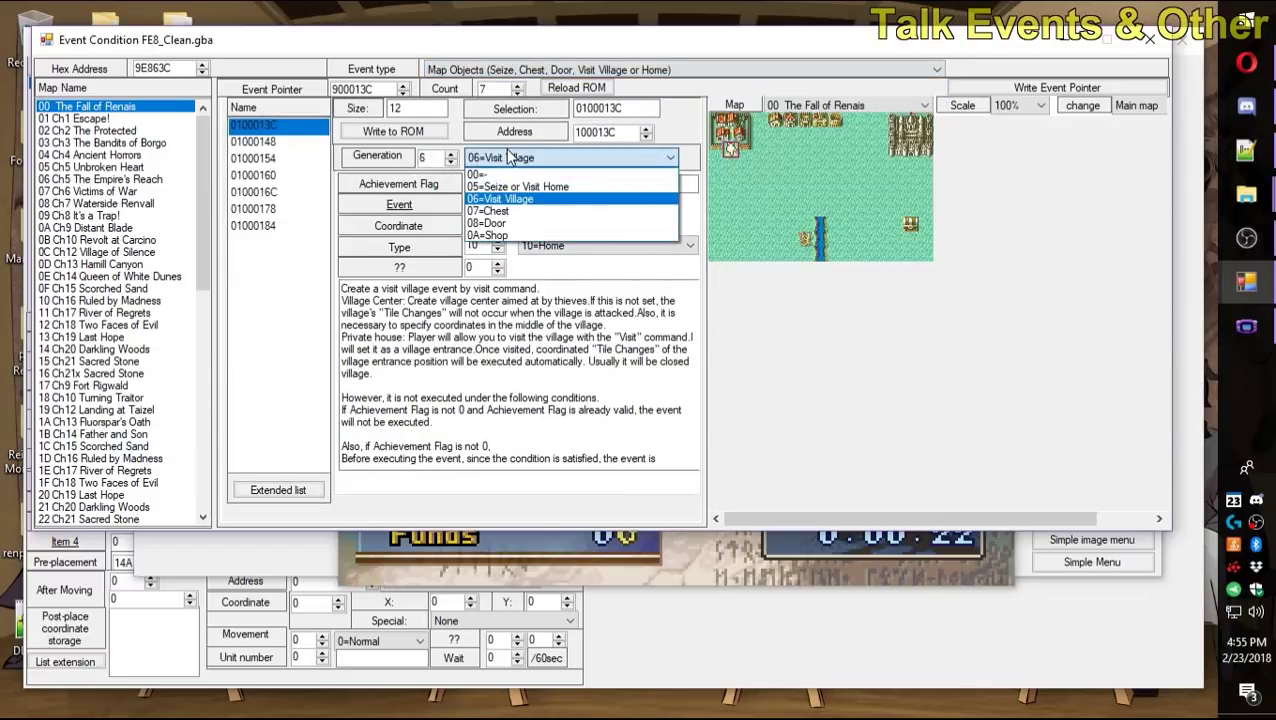
left_click(509, 157)
left_click(588, 69)
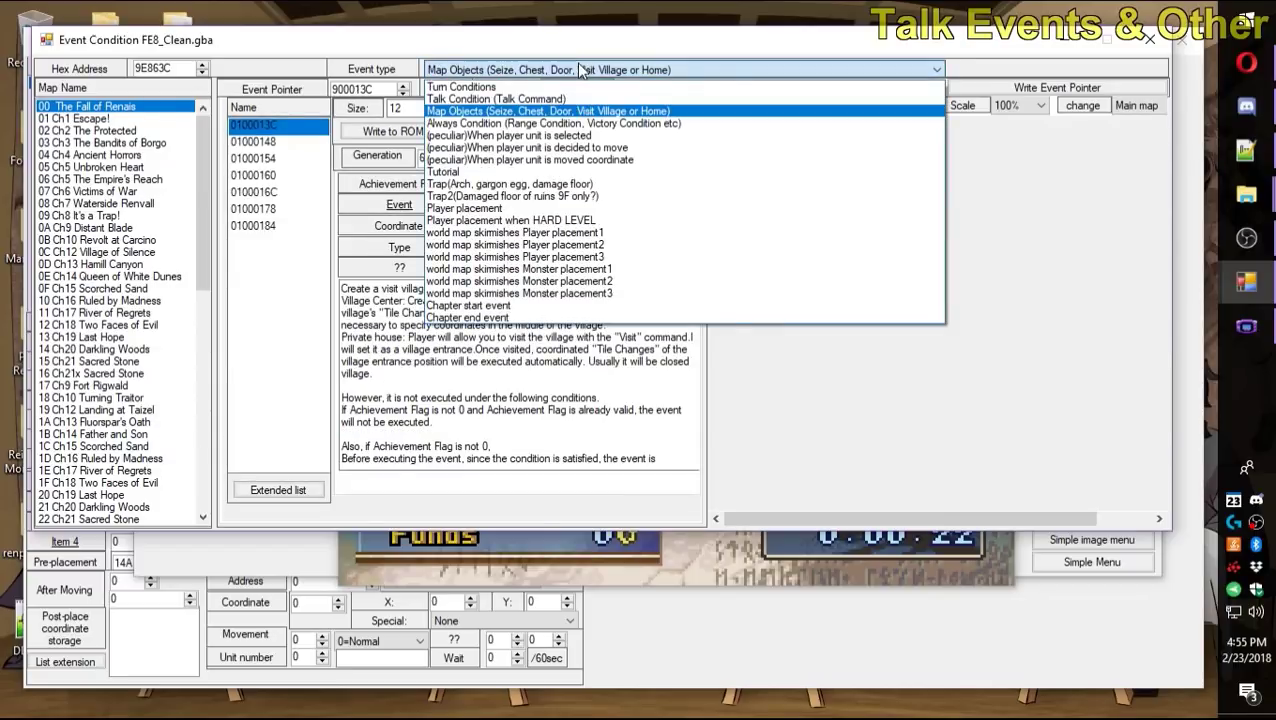
left_click(320, 337)
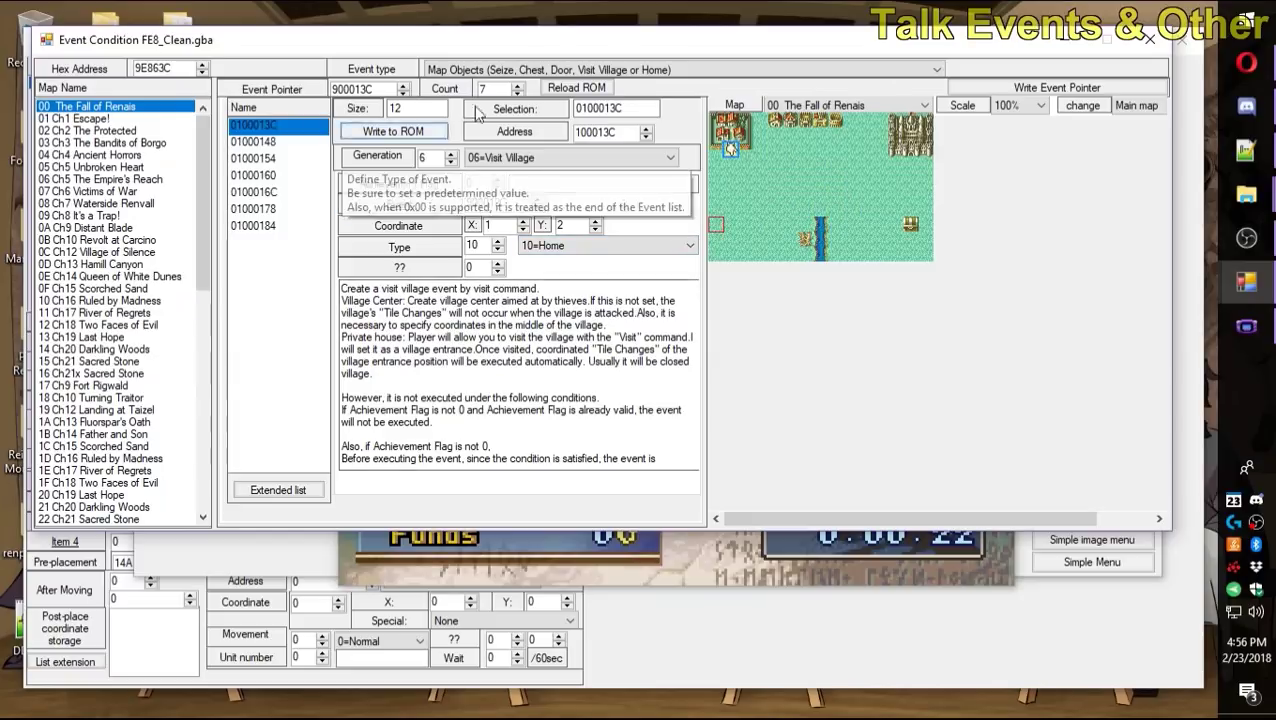
Switch The Fall of Renais to its Always Condition events and extend that list to 10 entries, reallocating and repointing the data.
left_click(548, 70)
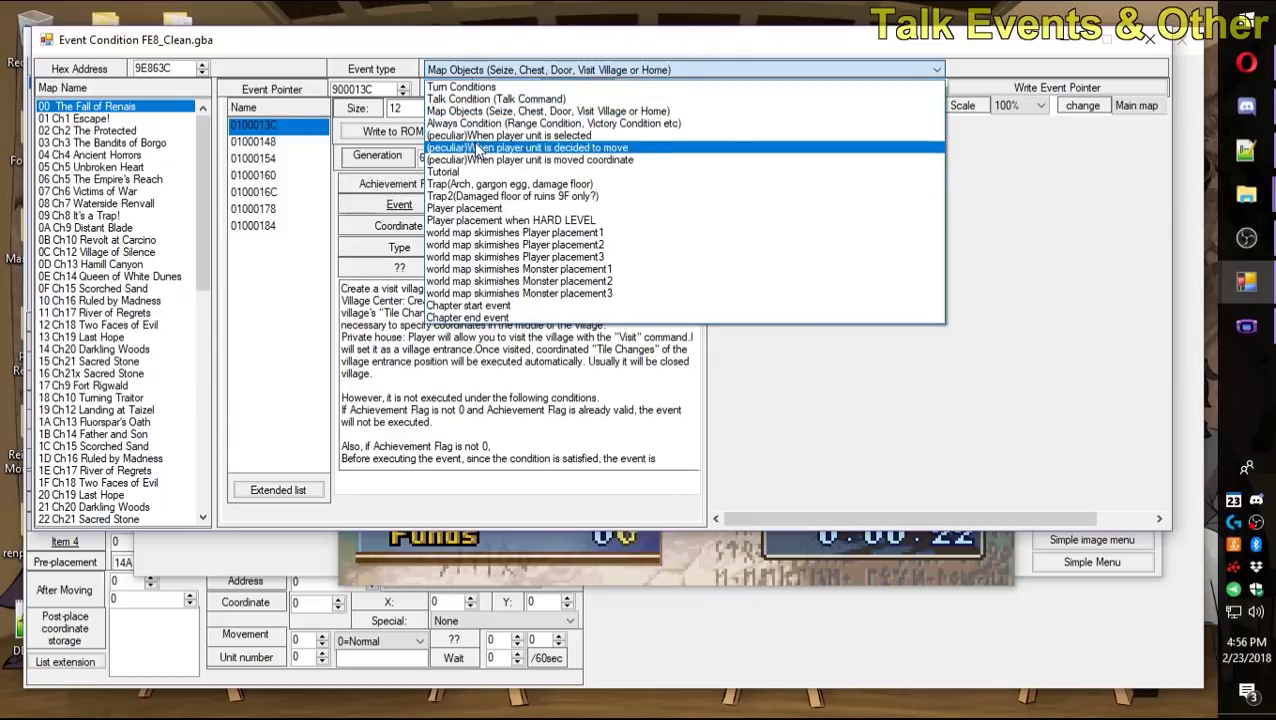
left_click(520, 126)
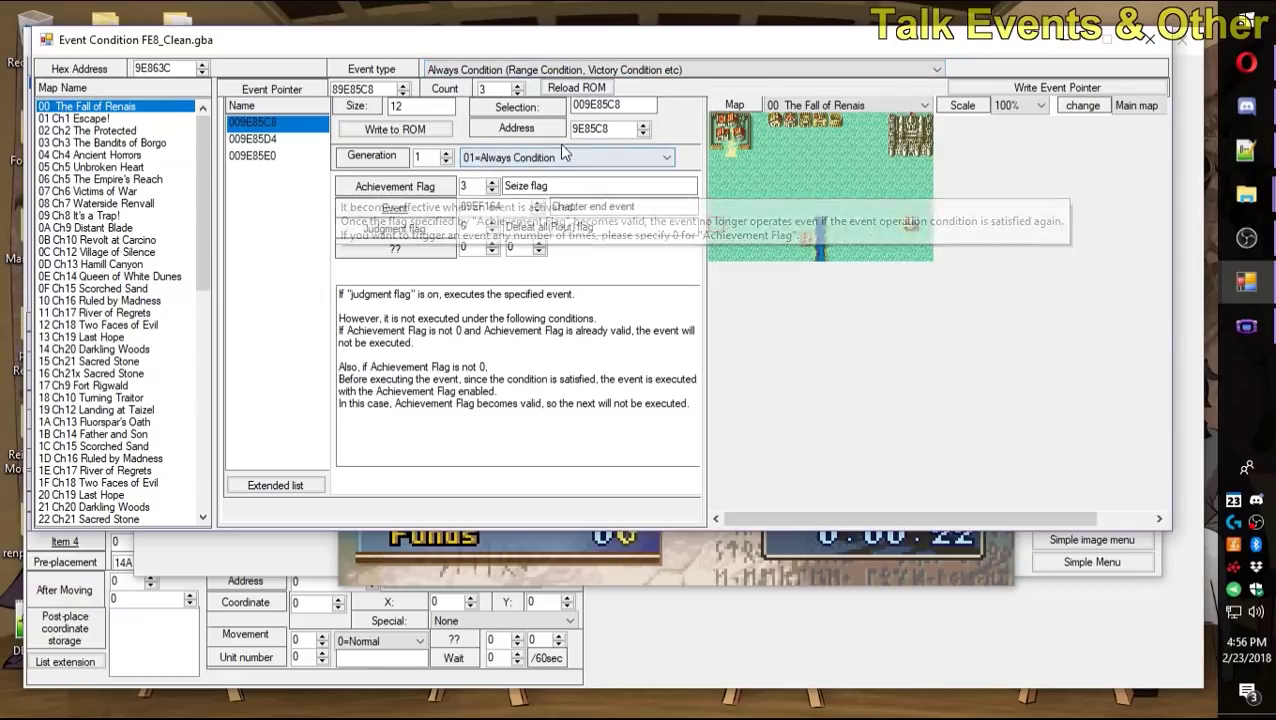
left_click(505, 160)
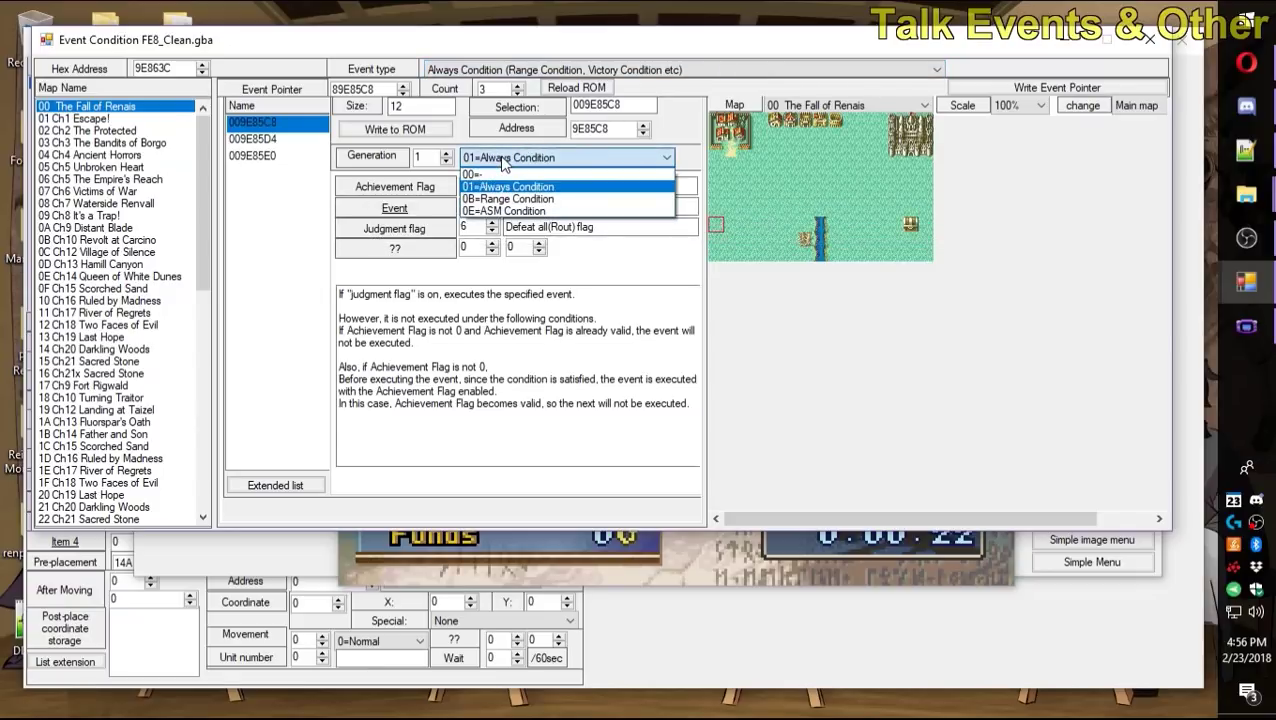
left_click(485, 186)
left_click(275, 485)
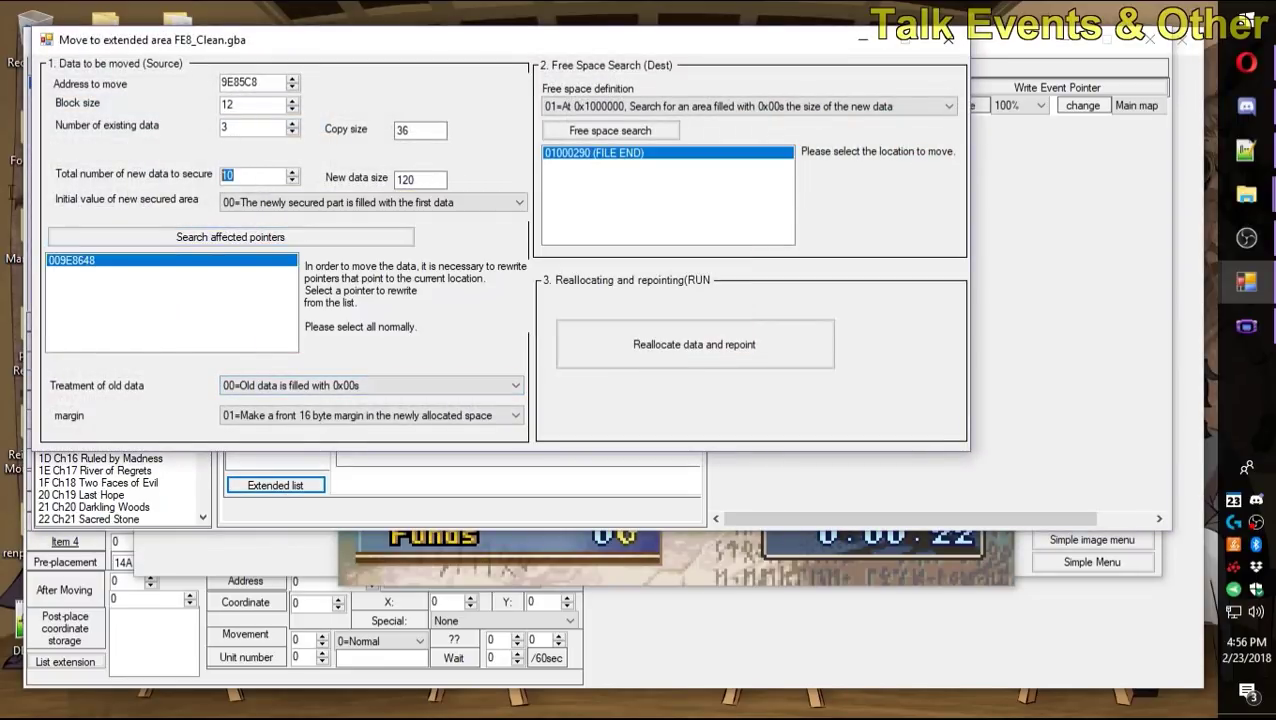
left_click(694, 344)
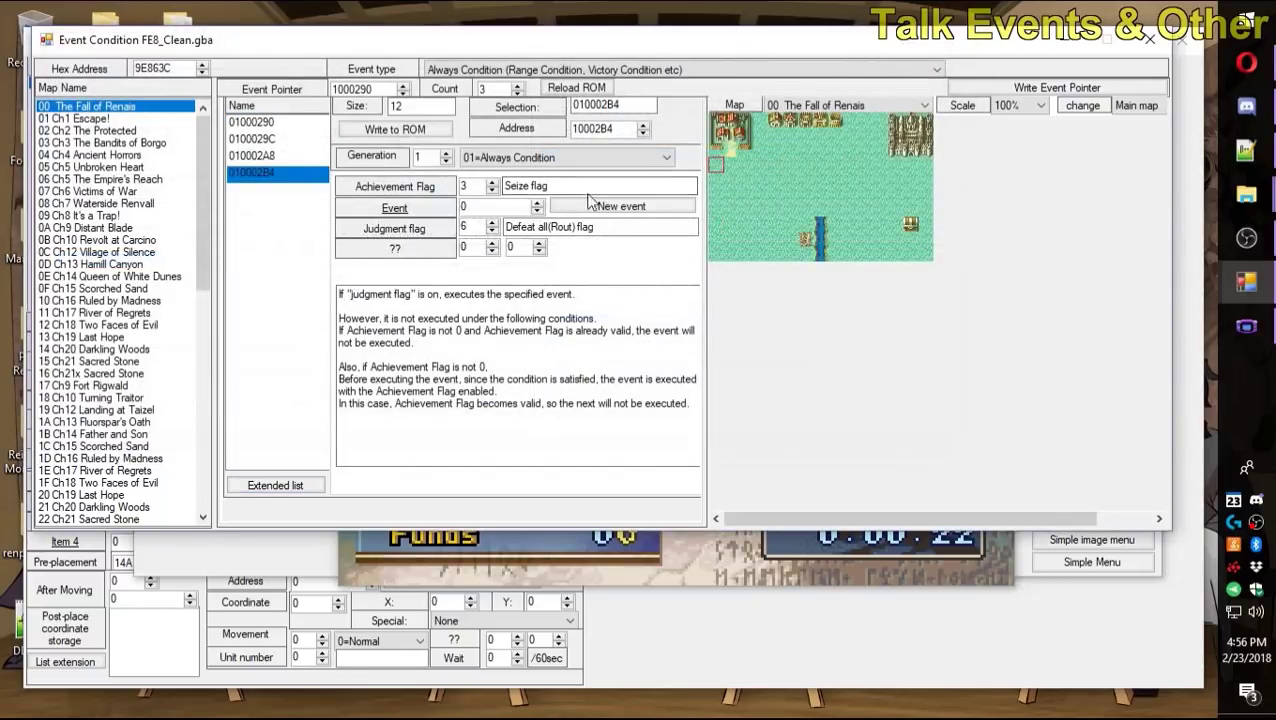
Make the fourth entry a Range Condition from X 5, Y 2 to X 8, Y 4 with achievement flag C, and write it to ROM.
left_click(505, 163)
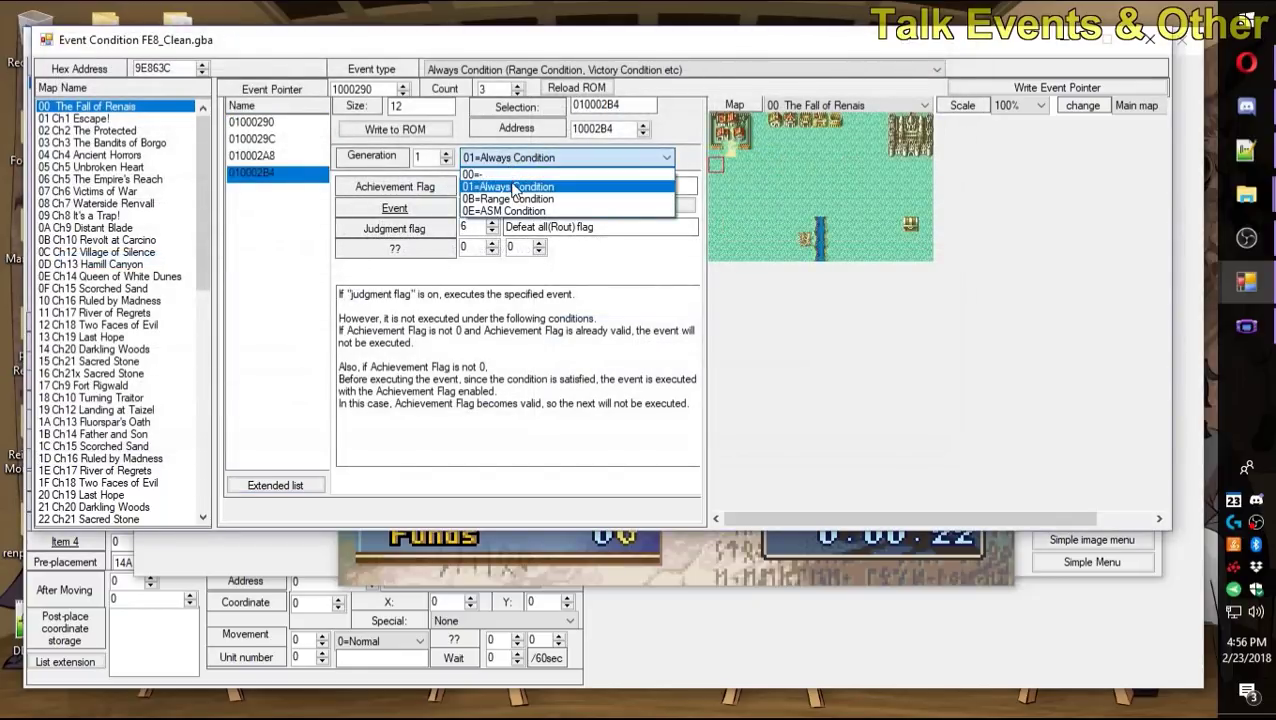
left_click(496, 199)
left_click(790, 150)
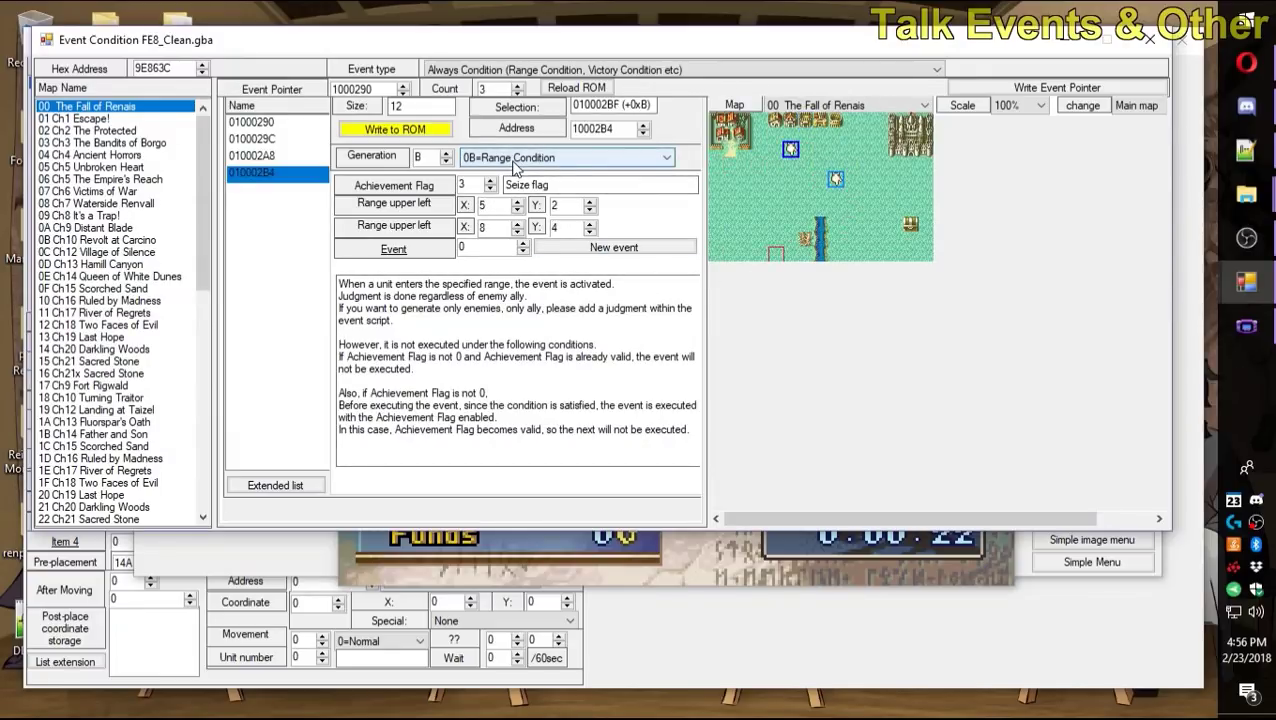
left_click(790, 160)
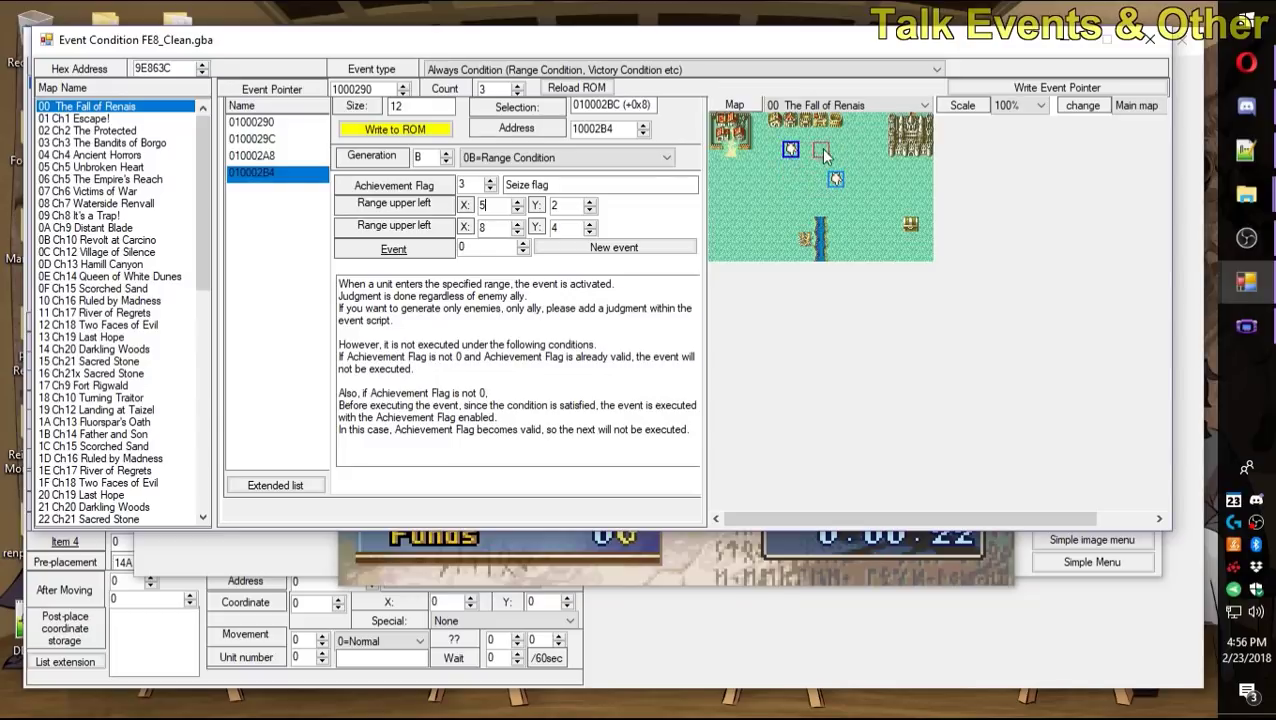
left_click(496, 245)
left_click(490, 182)
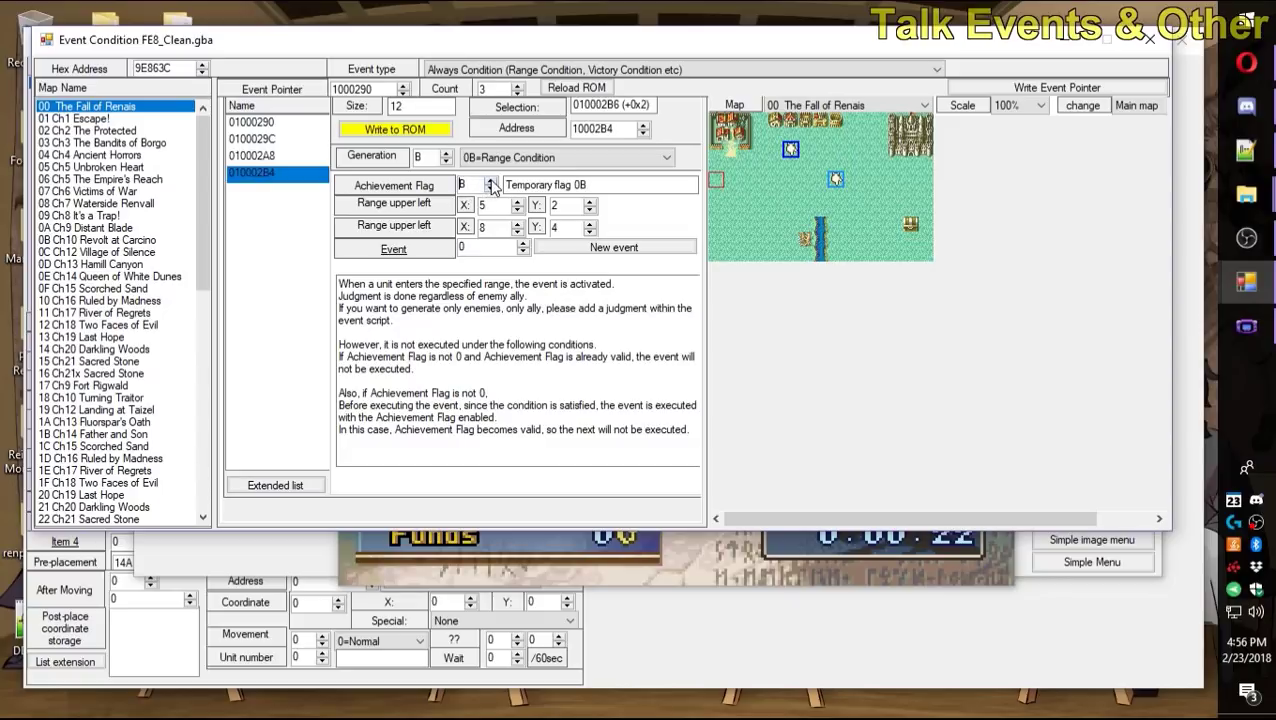
left_click(395, 129)
Allocate a new event instruction area for the range condition and open its event script.
left_click(484, 249)
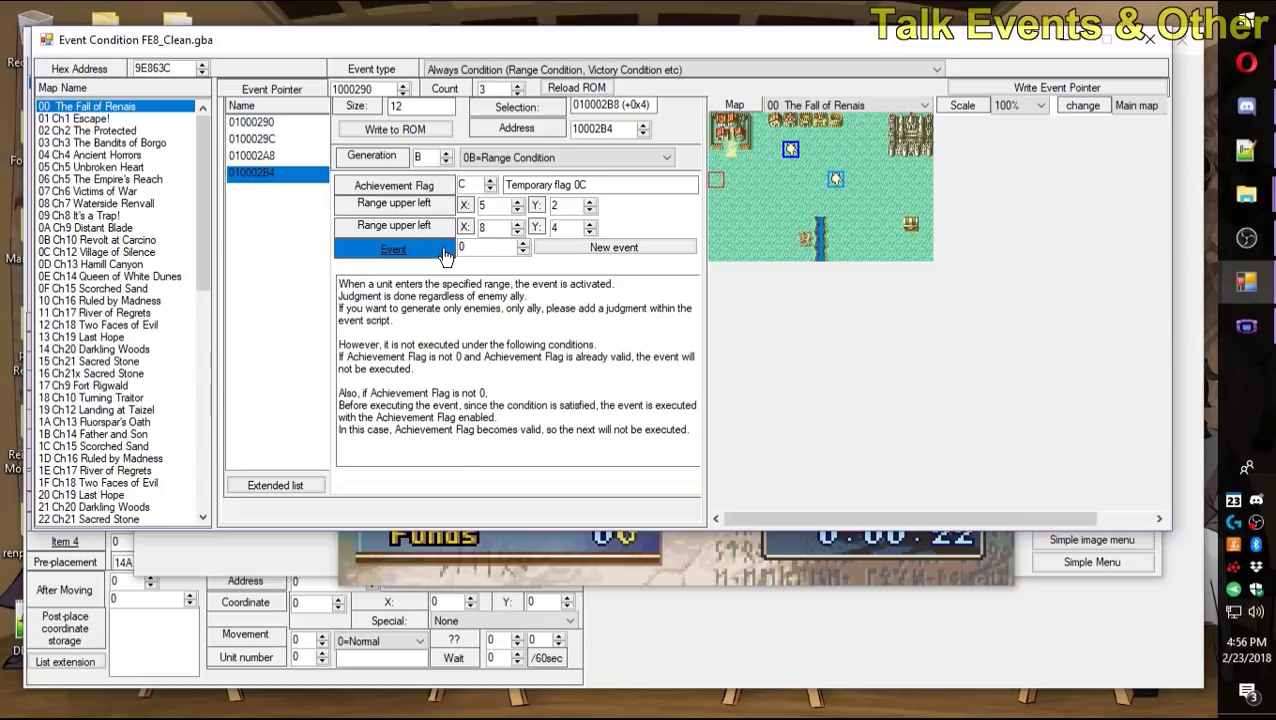
left_click(445, 252)
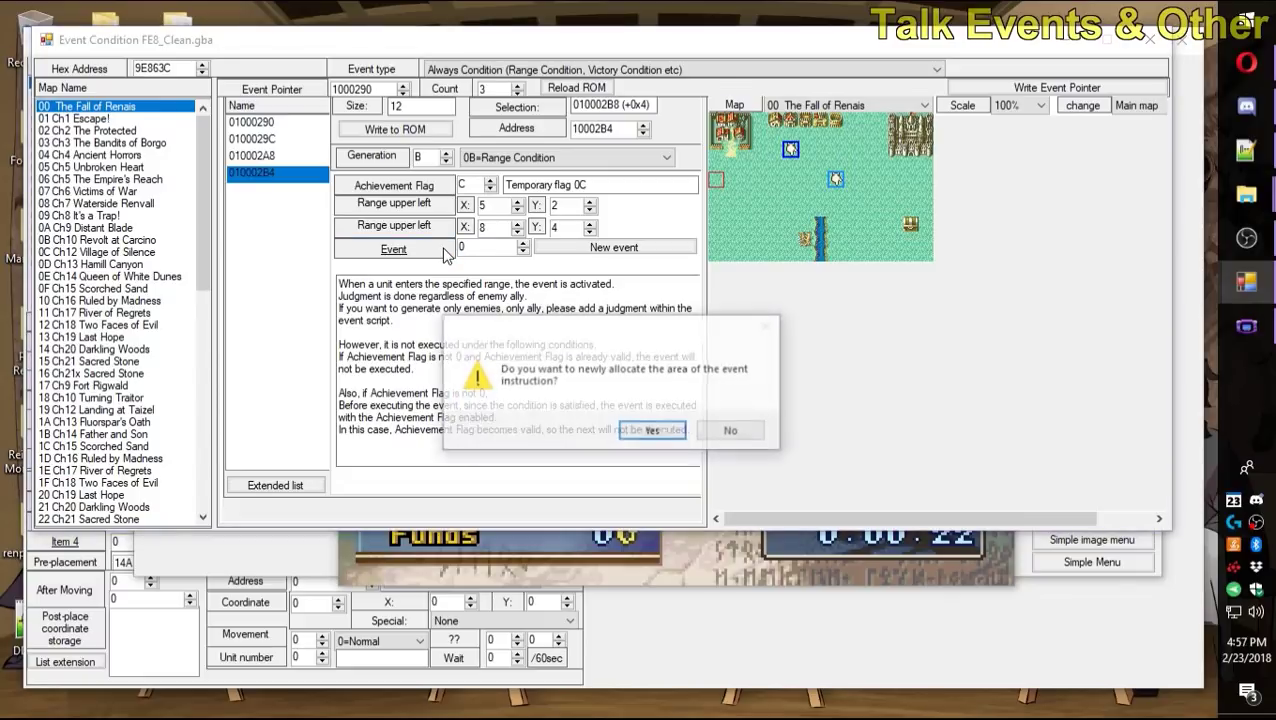
left_click(724, 437)
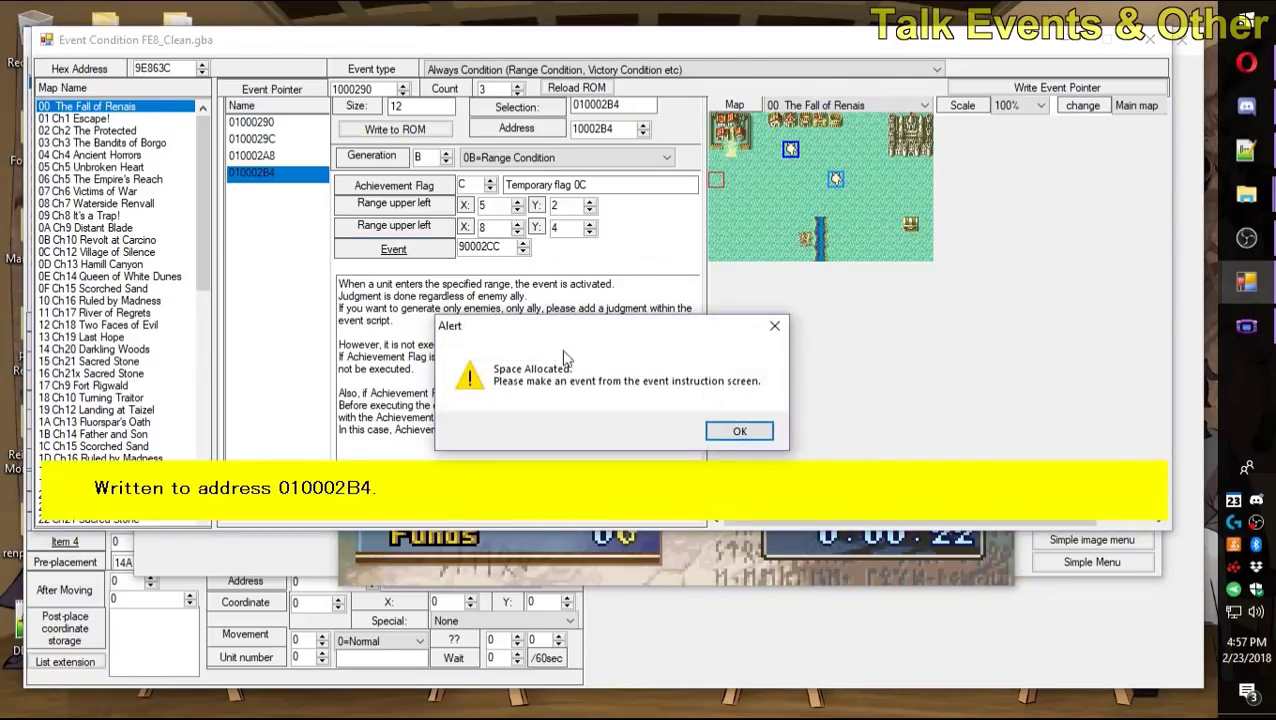
left_click(740, 433)
Insert an additional Return line into the new event script and open the first line for editing.
double_click(281, 110)
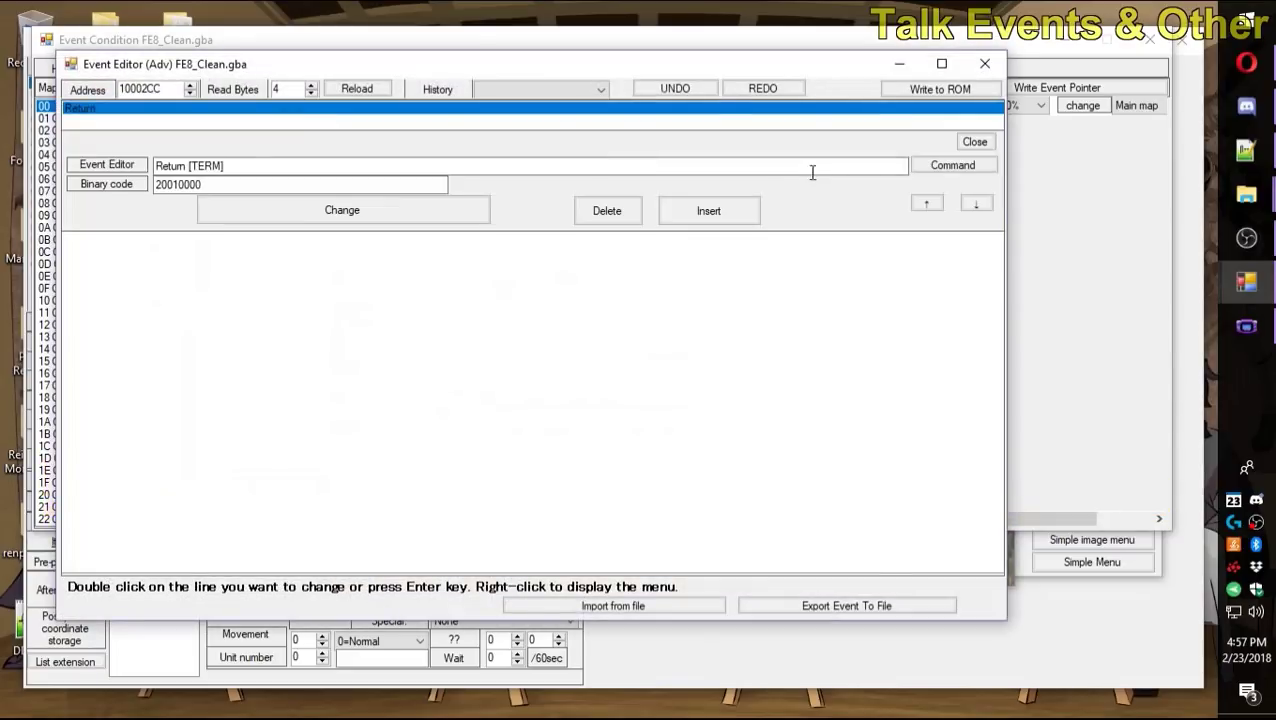
left_click(743, 215)
double_click(285, 112)
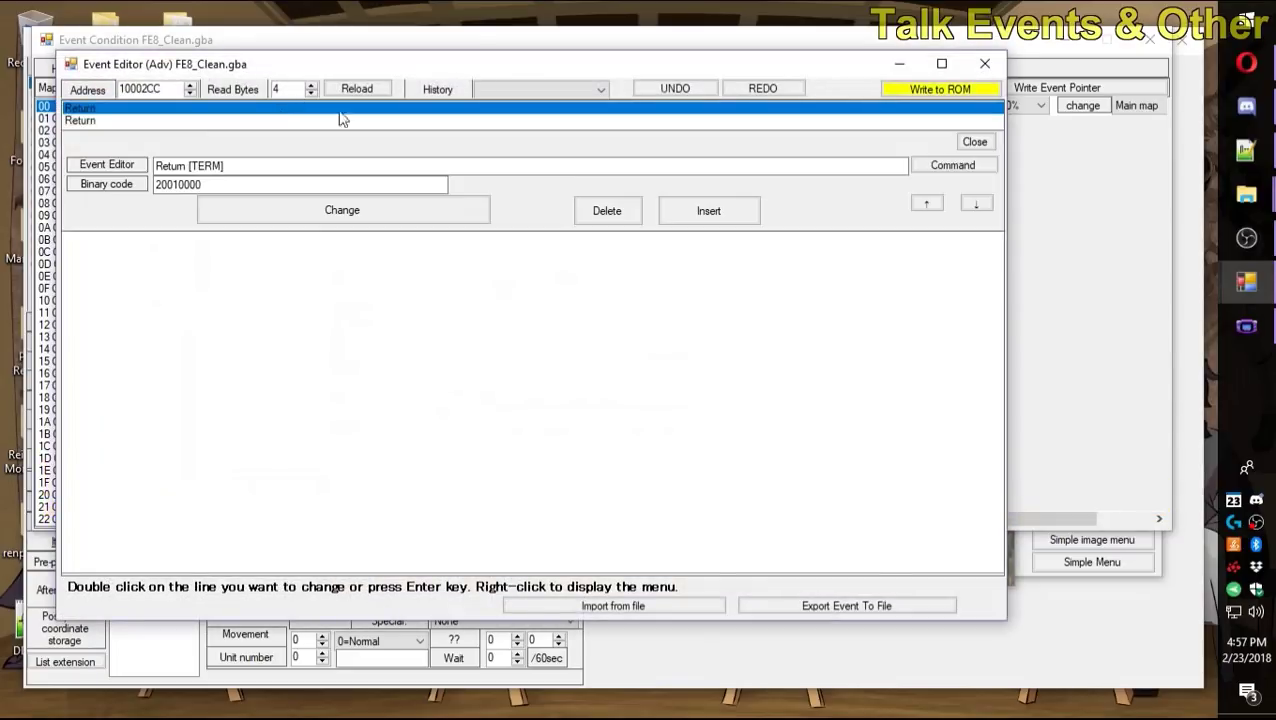
Replace the first script line with the Conditions command "Whoever passes if you are in army" for range condition (0B).
left_click(956, 164)
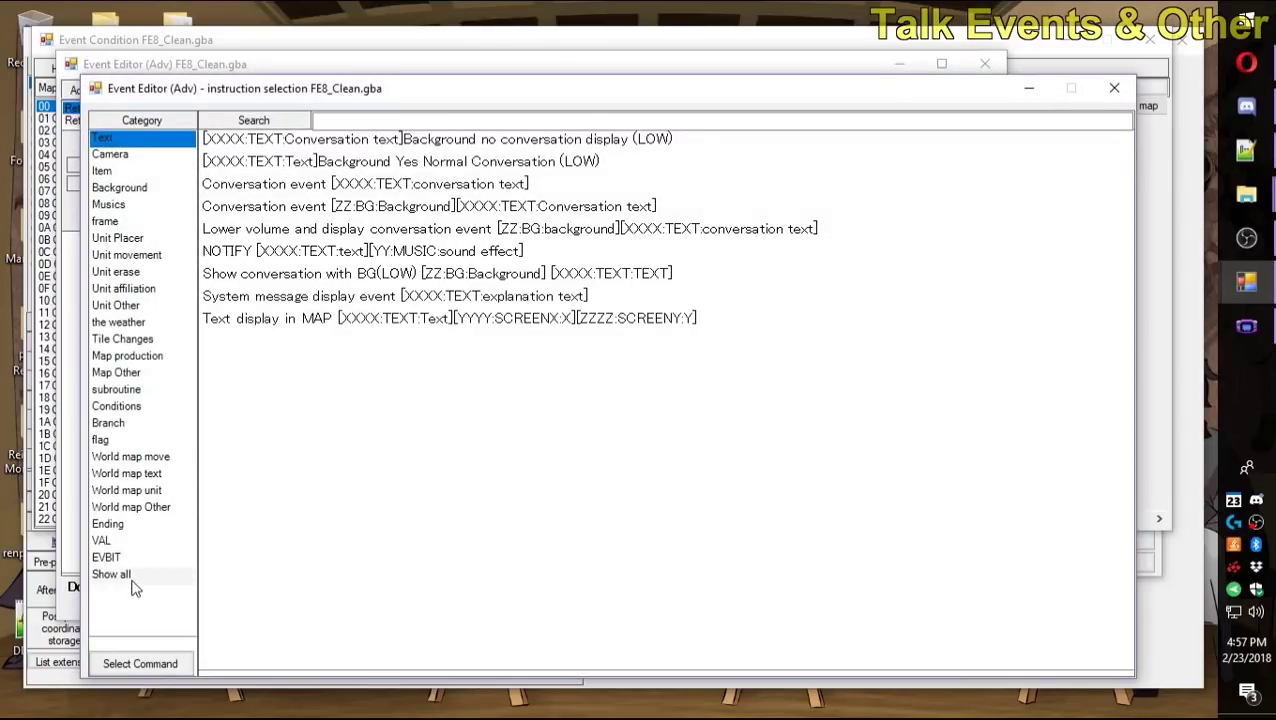
left_click(146, 374)
left_click(127, 356)
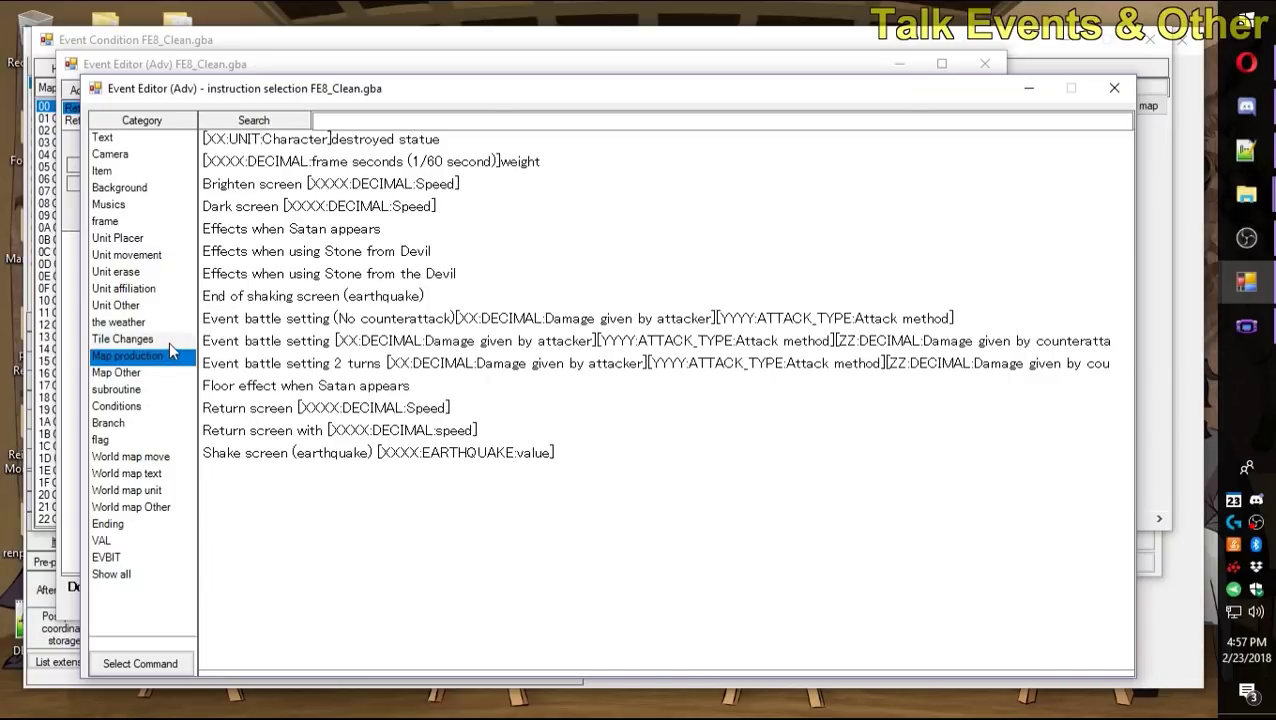
left_click(168, 341)
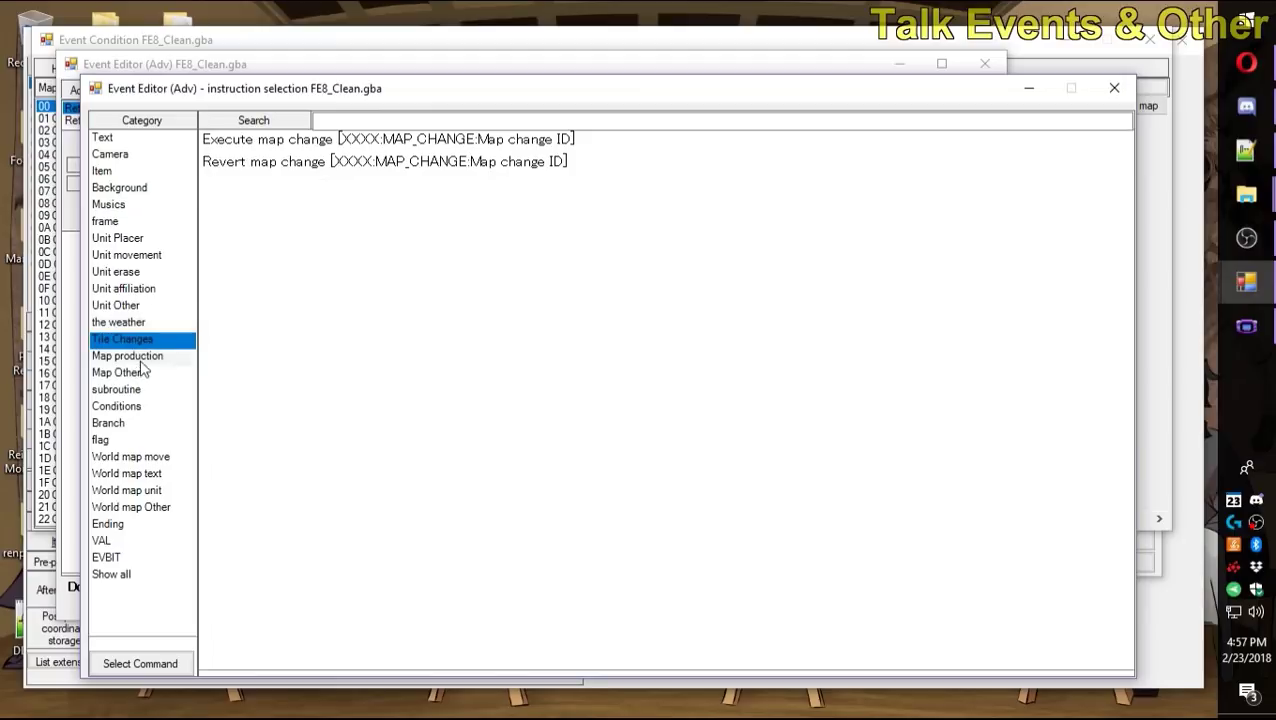
left_click(140, 375)
left_click(138, 407)
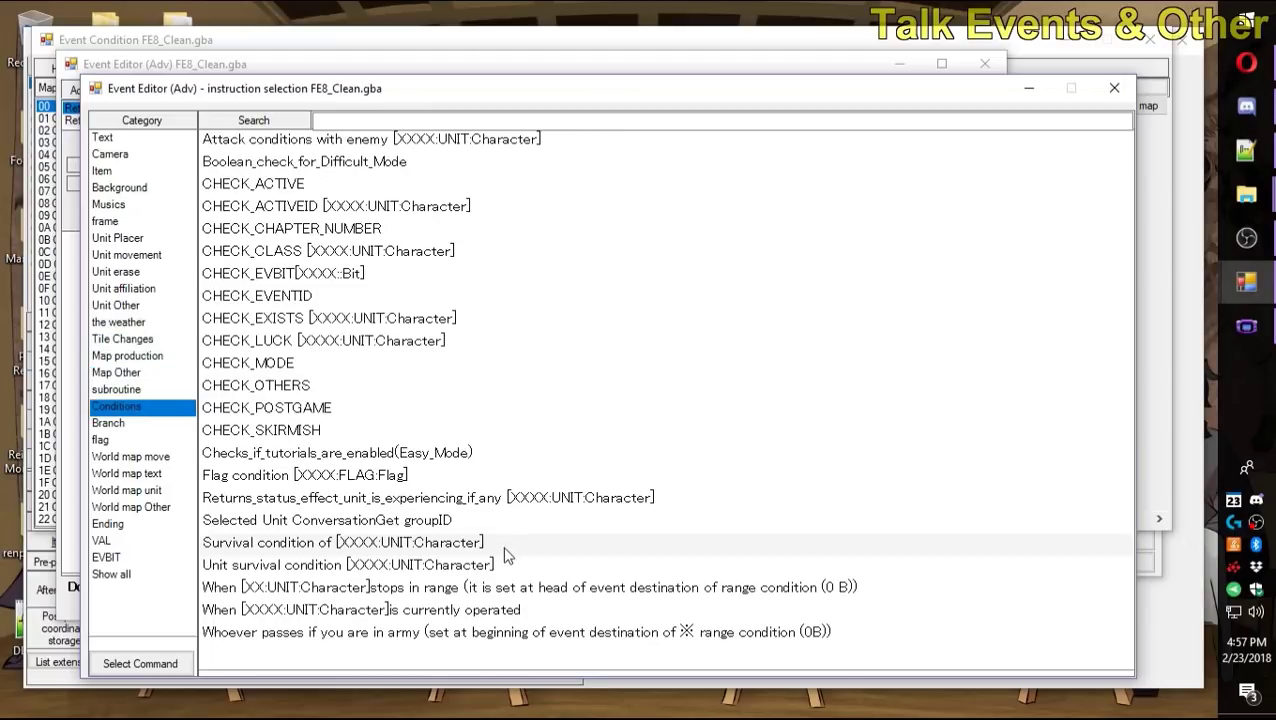
double_click(365, 632)
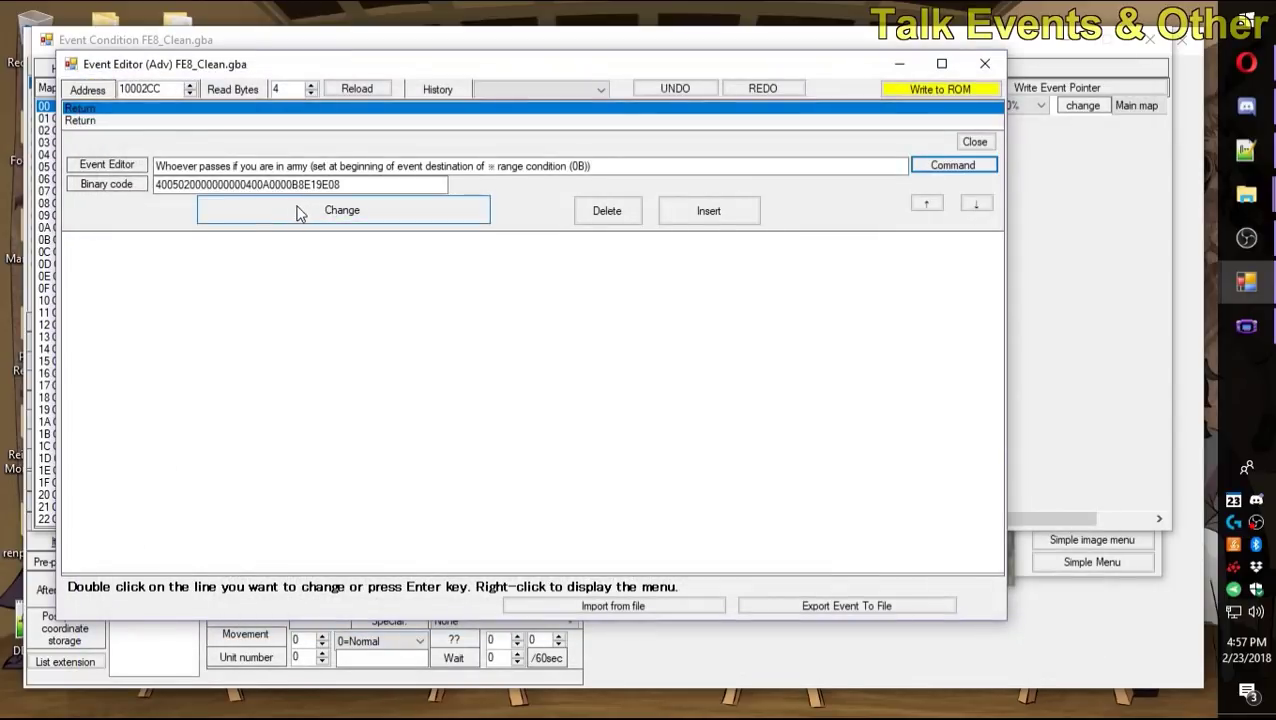
left_click(300, 212)
Insert a line after the army condition and choose the "Background Yes Normal Conversation (LOW)" text command for it with text 905.
left_click(409, 110)
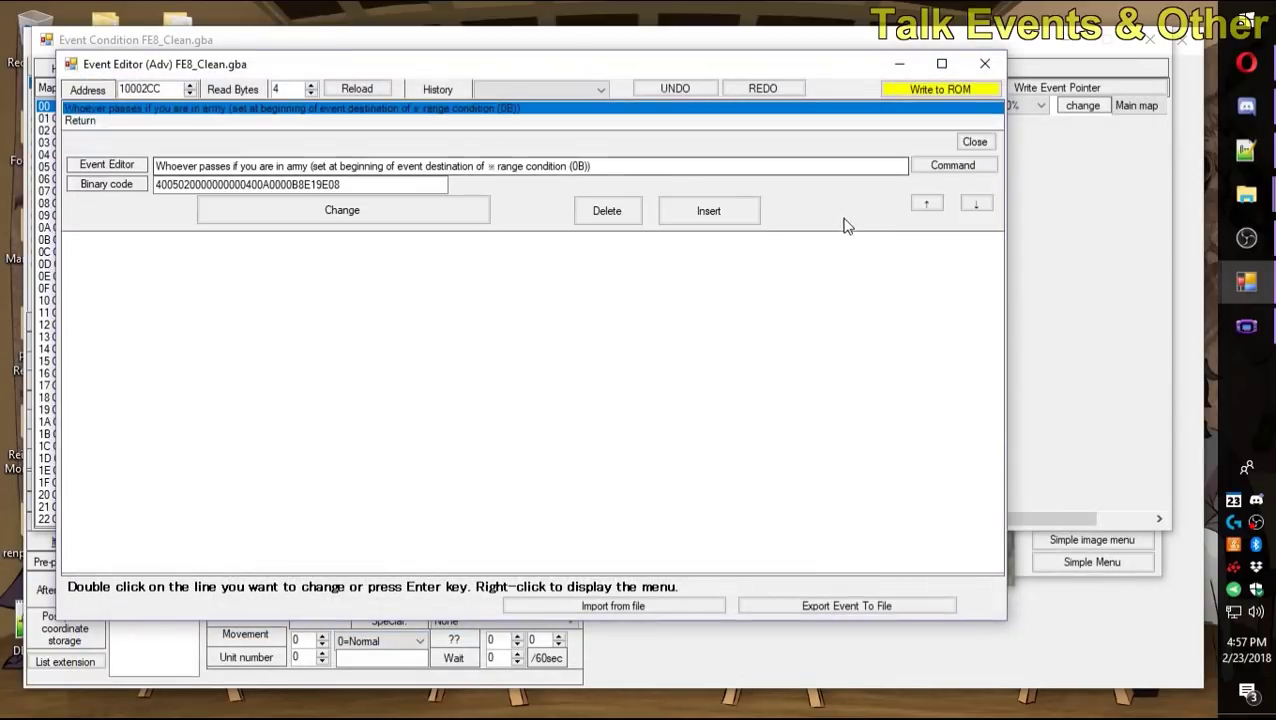
left_click(754, 222)
left_click(515, 121)
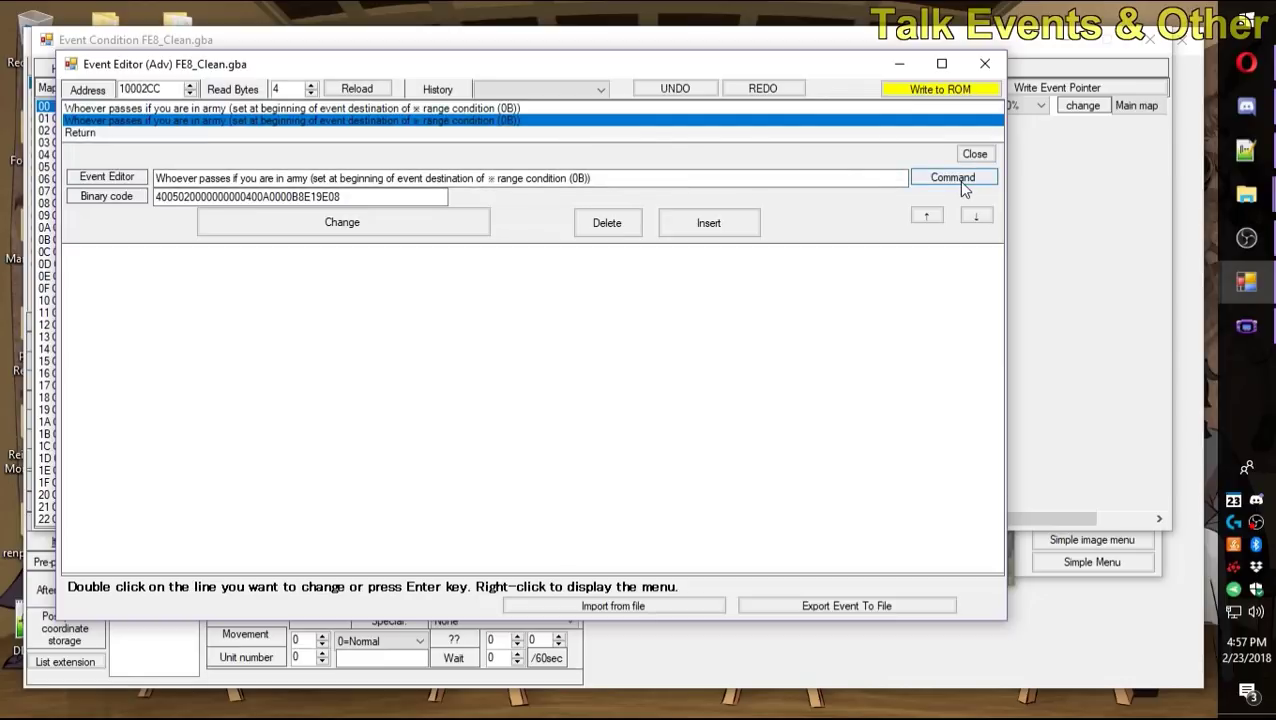
left_click(956, 178)
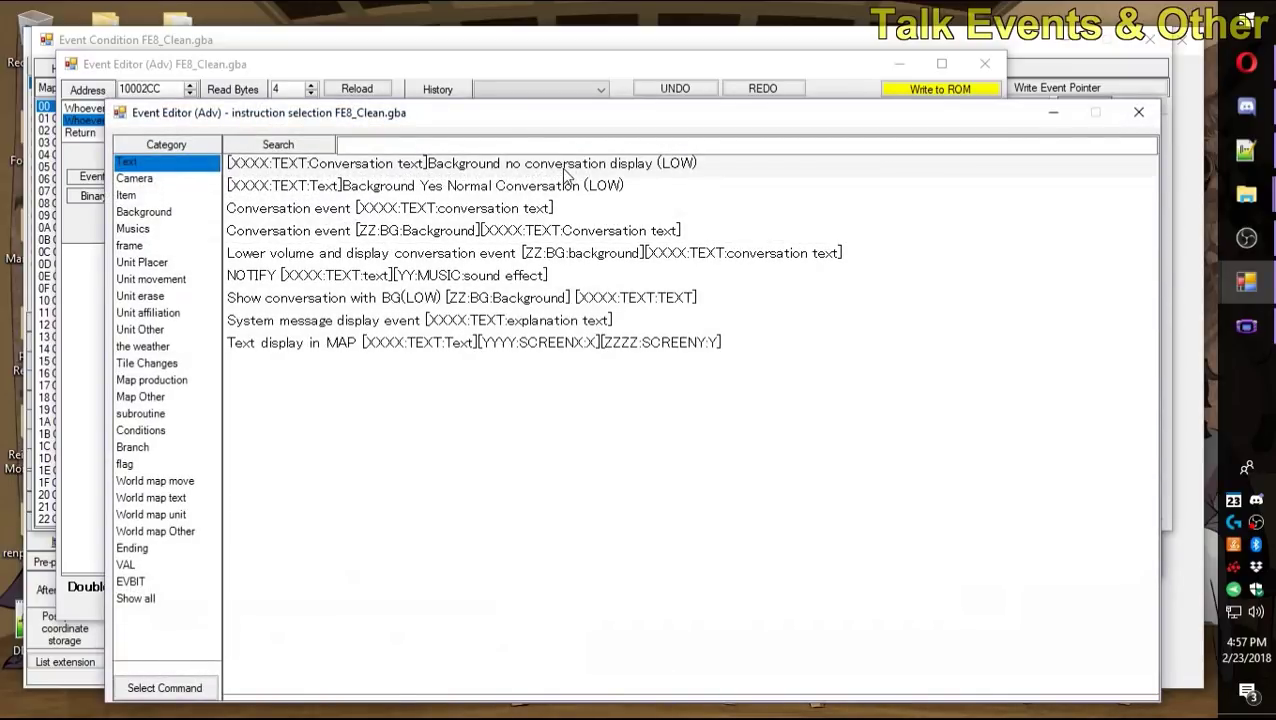
double_click(458, 186)
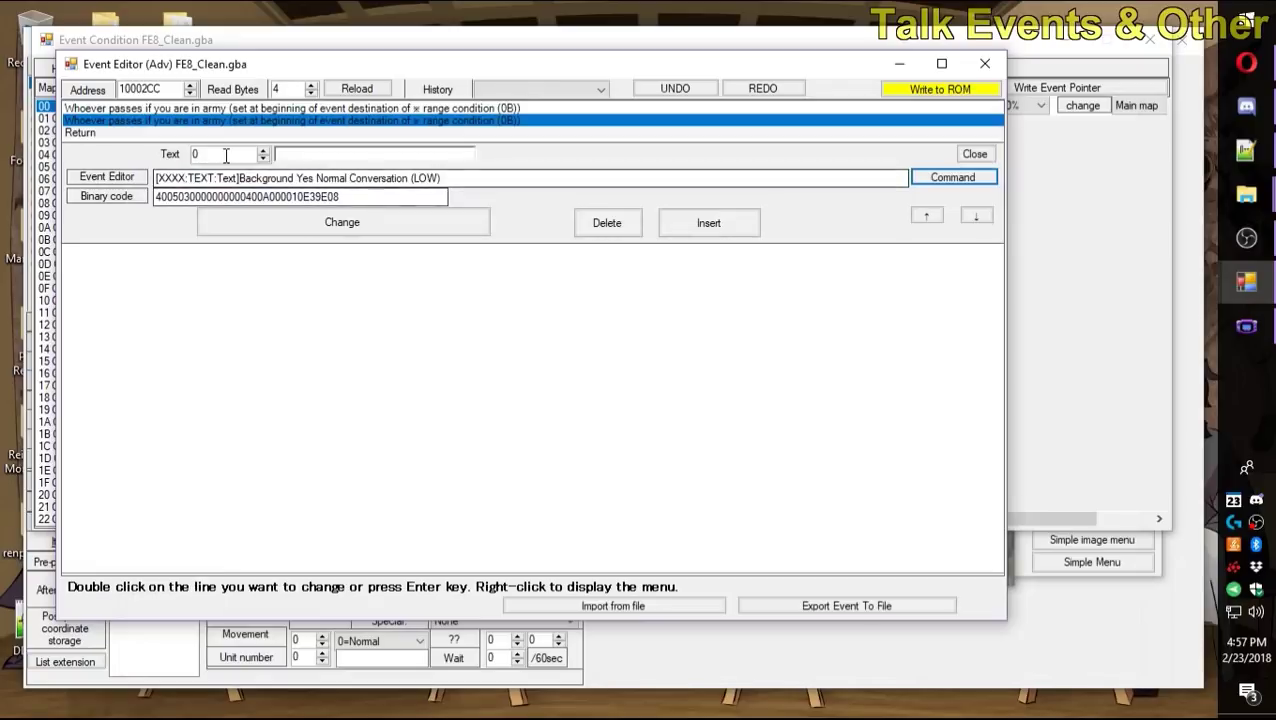
type("905")
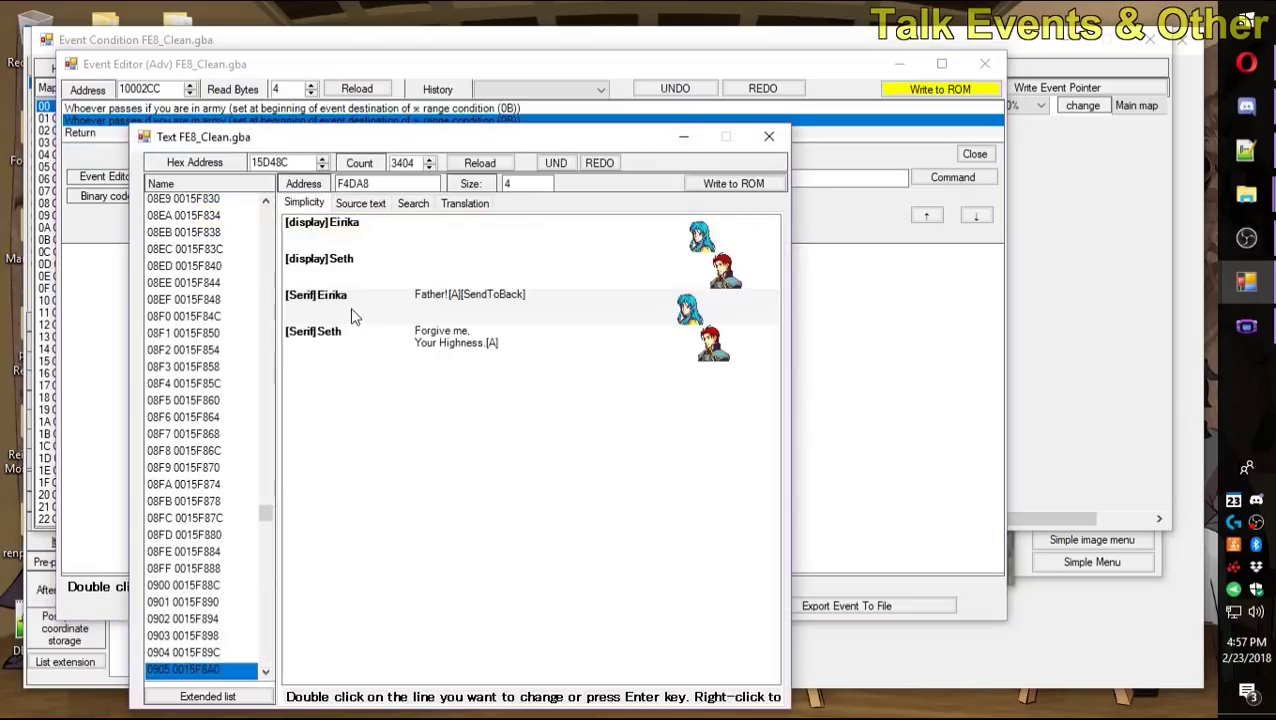
Replace the source of text 0905 with "[OpenMidRight][LoadFace][0x102]" and, on a new line, "Yay! I stepped in the zone![A]", and write it to ROM.
left_click(360, 202)
key("ctrl+a")
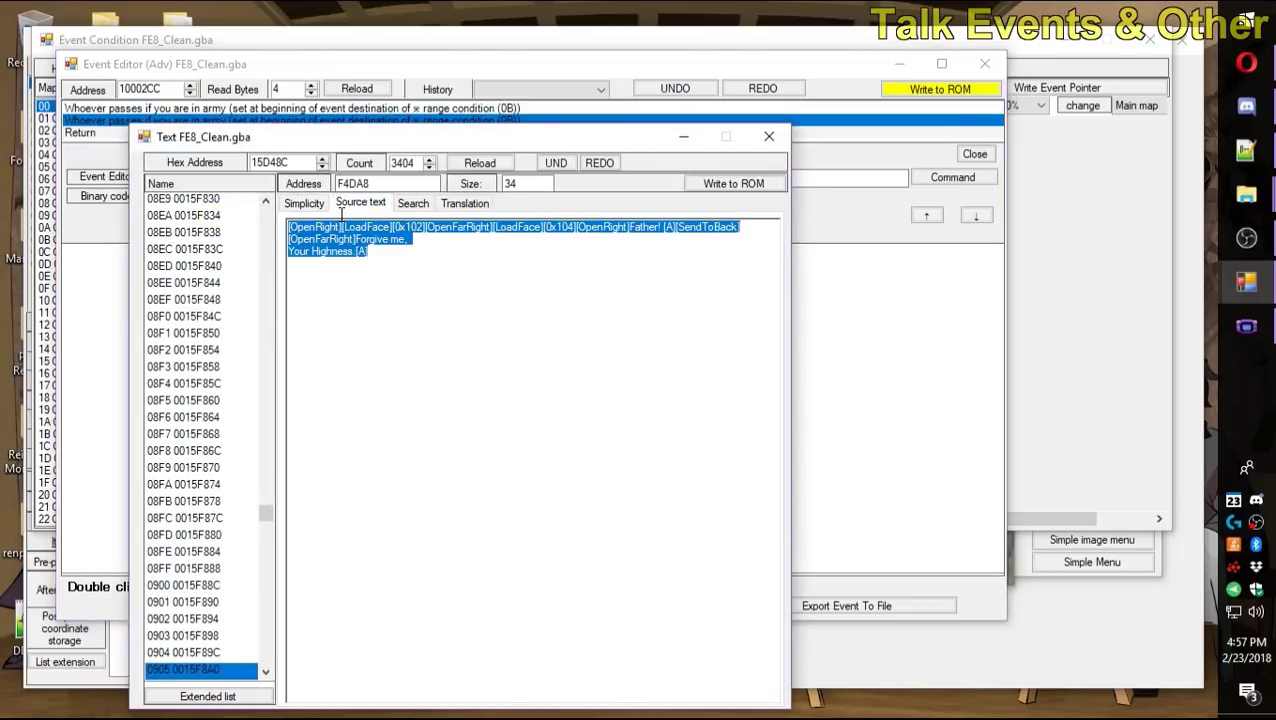
type("[O")
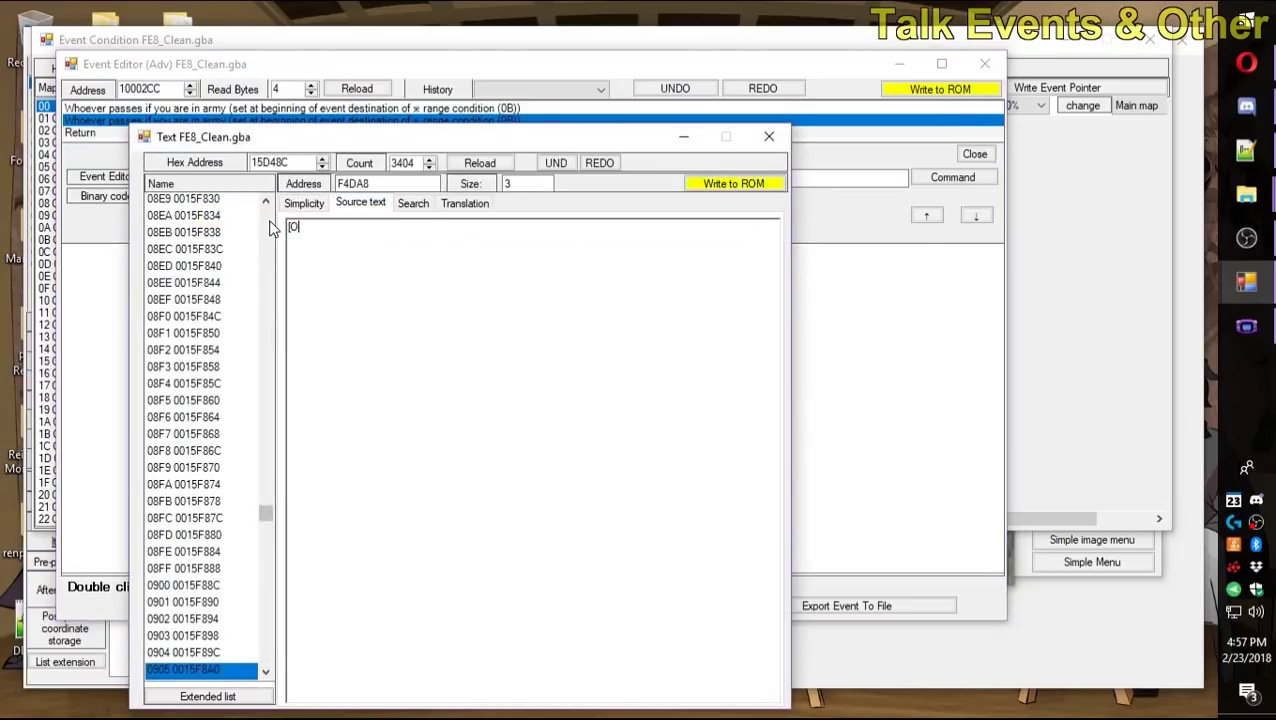
type("penMidRight][LoadFace][0")
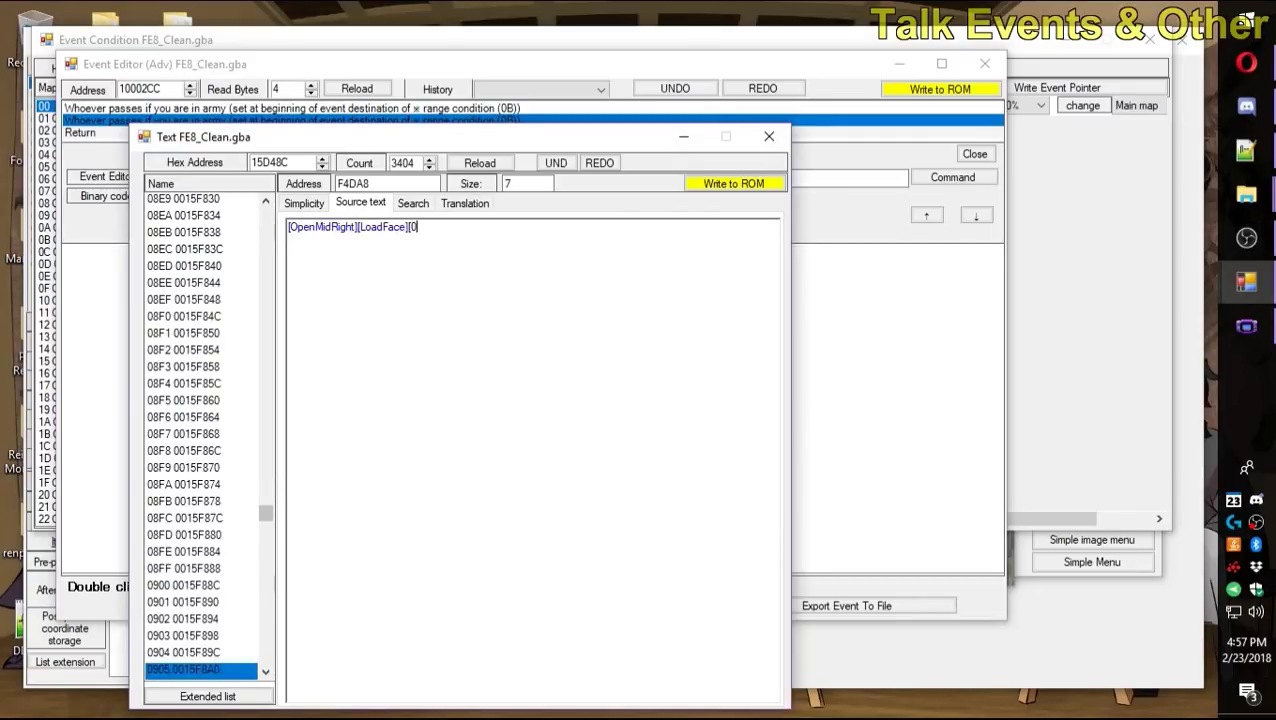
type("x102] ")
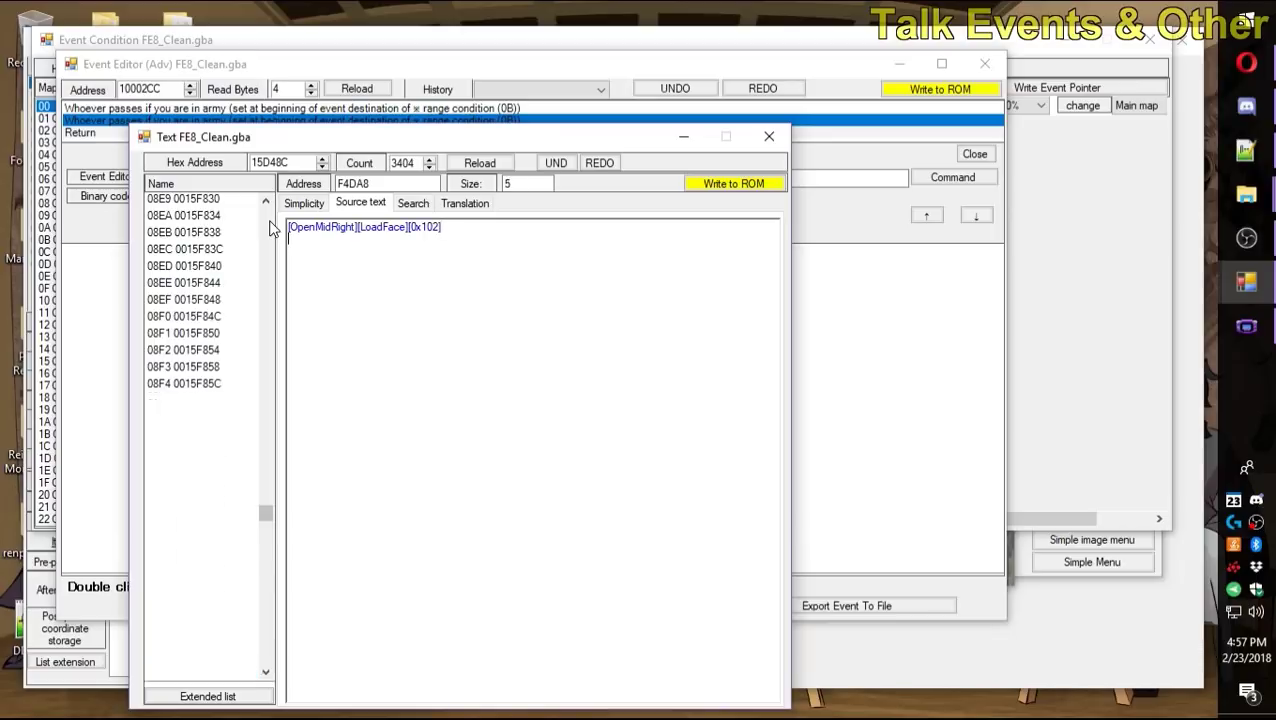
type("Yay! I")
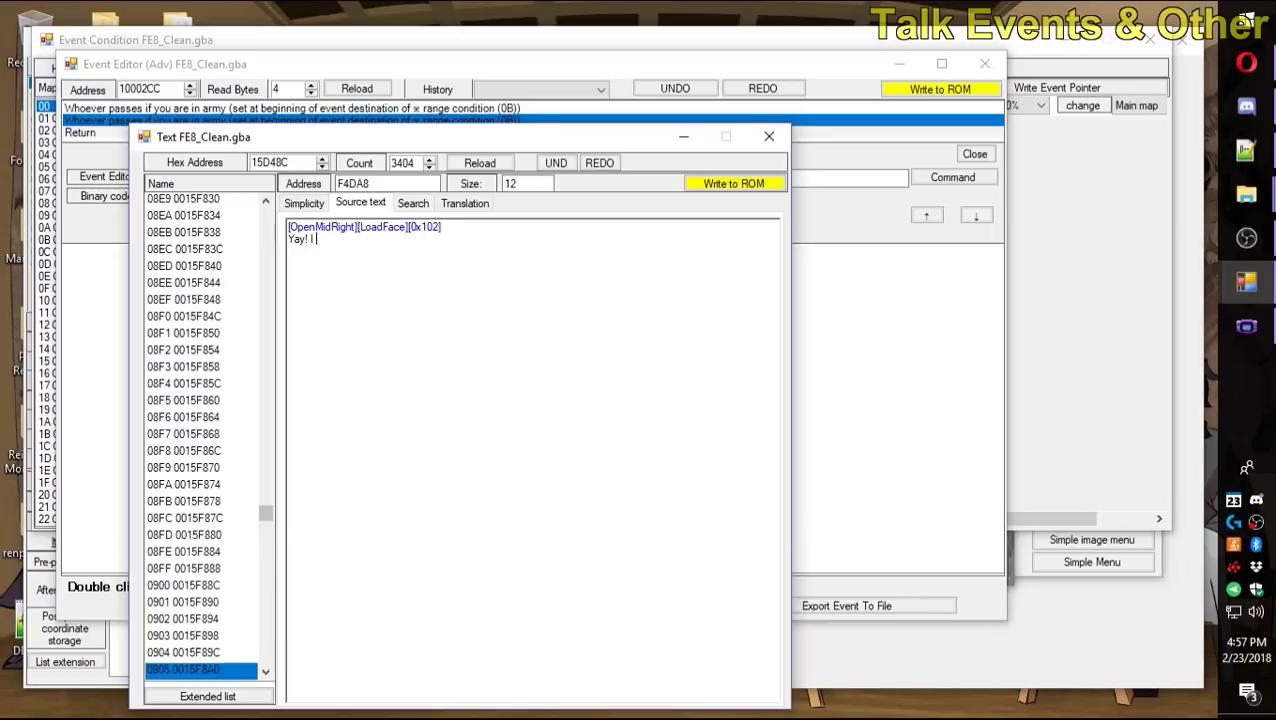
type(" stepped ")
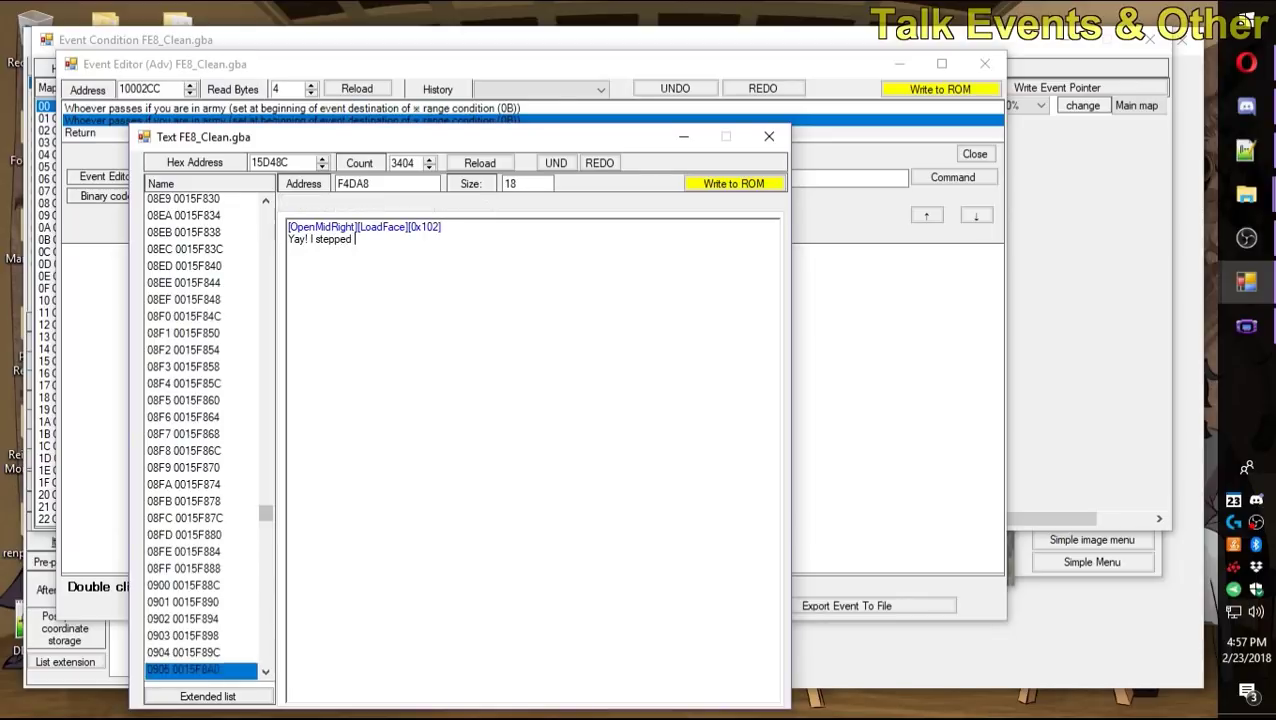
type("in the zone![A")
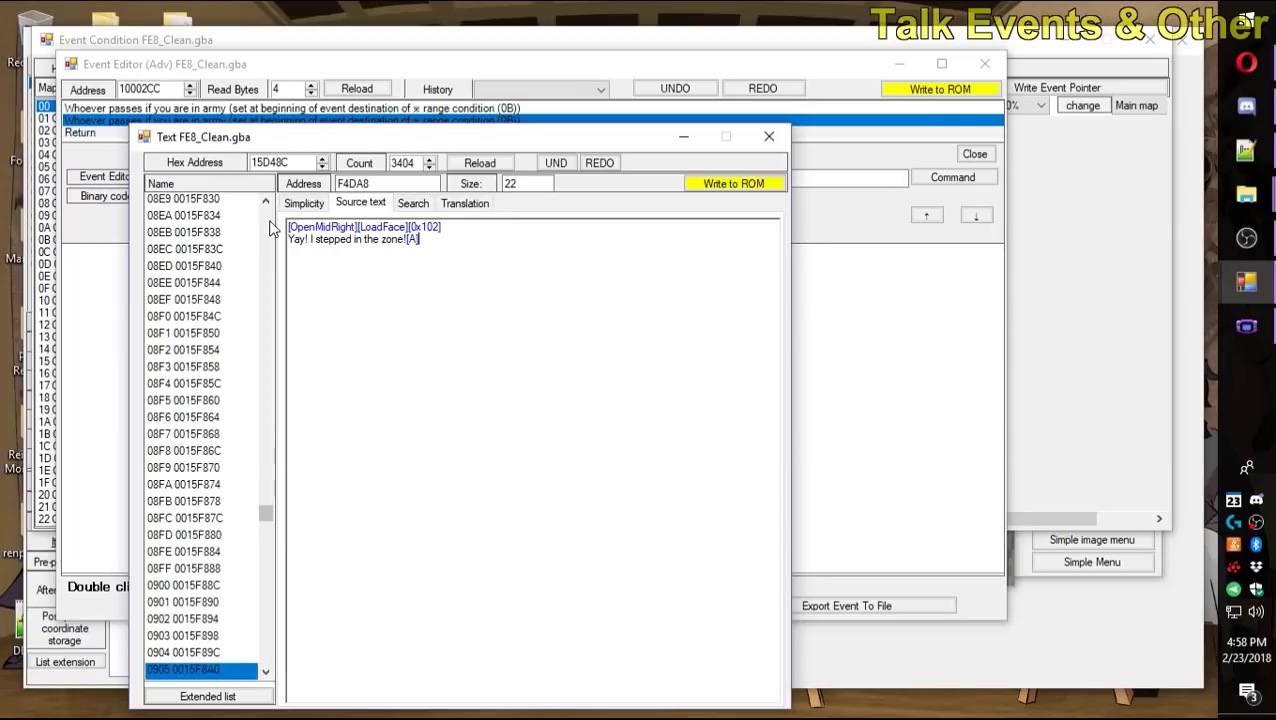
left_click(733, 184)
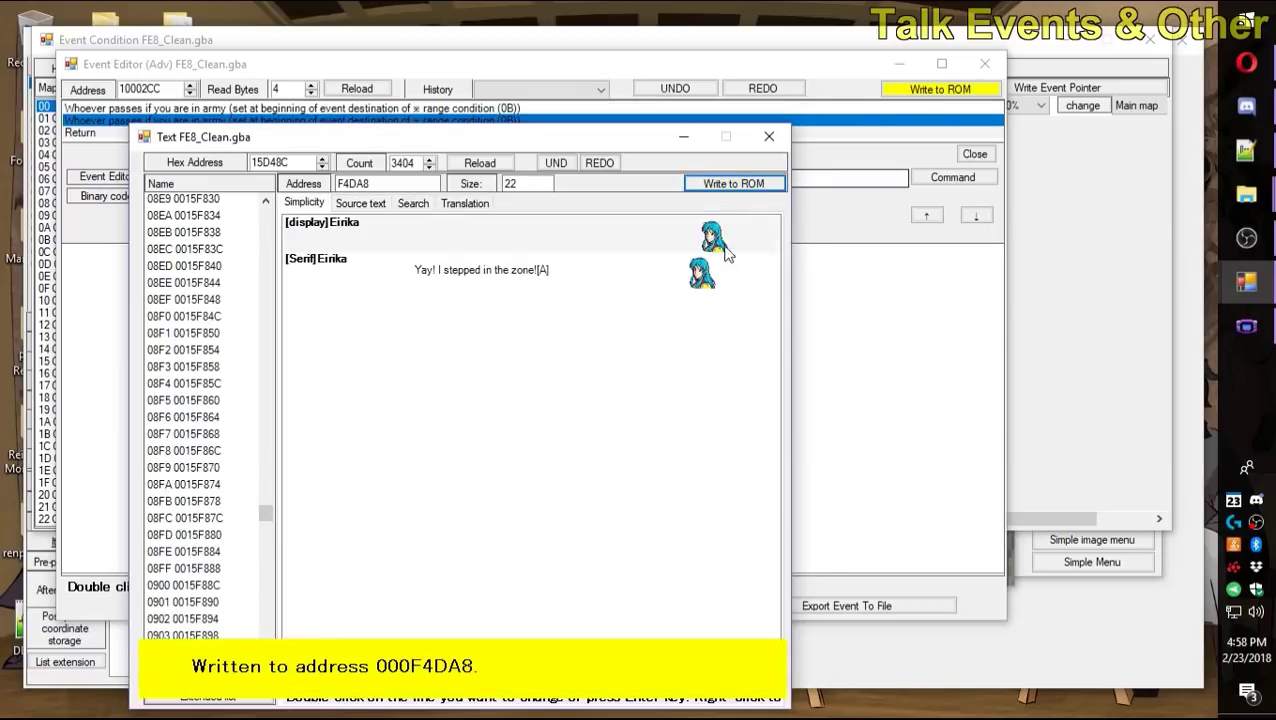
Apply the text 905 conversation command to the second script line and write the event to ROM.
left_click(769, 136)
left_click(428, 225)
left_click(940, 89)
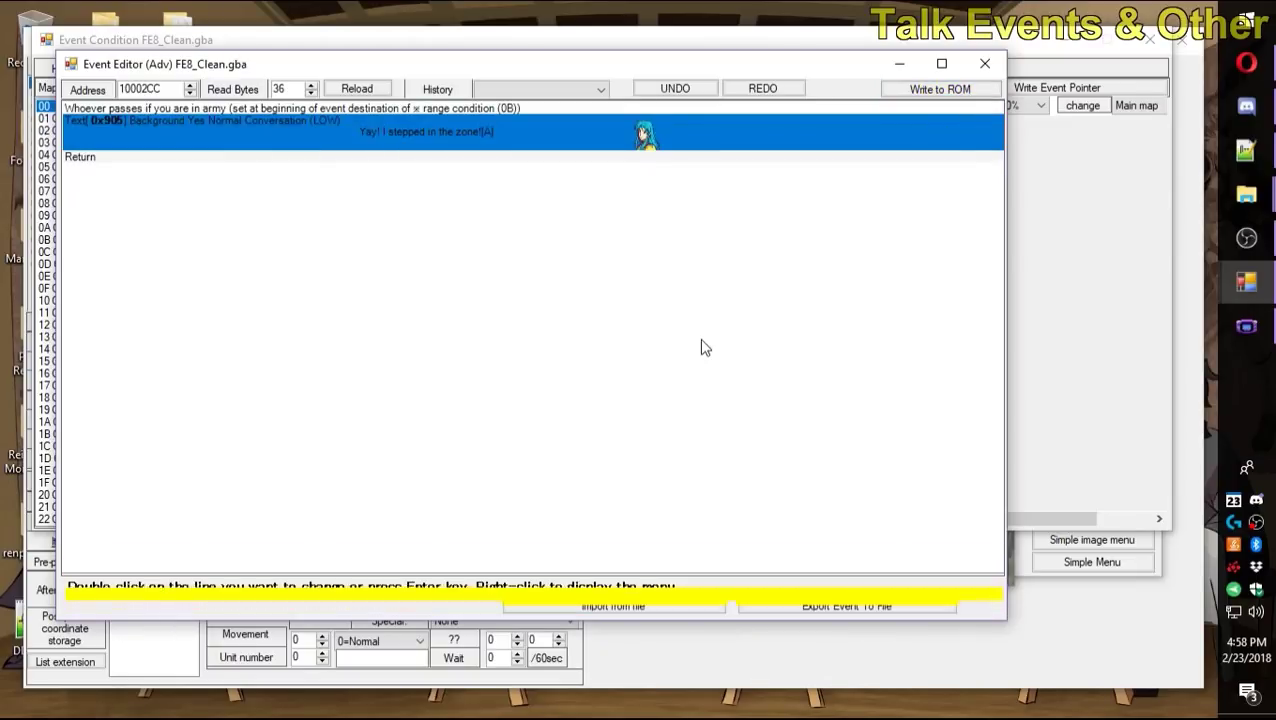
Run the modified ROM in VisualBoyAdvance to test the range event.
left_click(1092, 344)
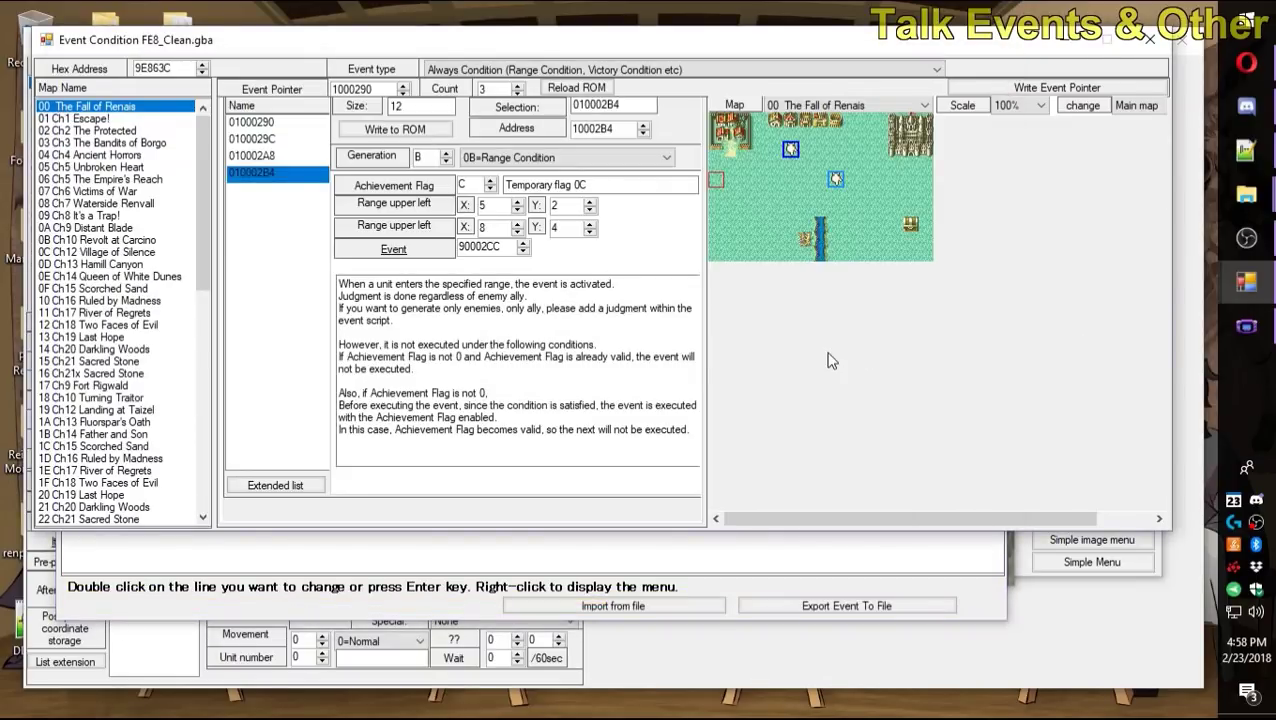
key("F5")
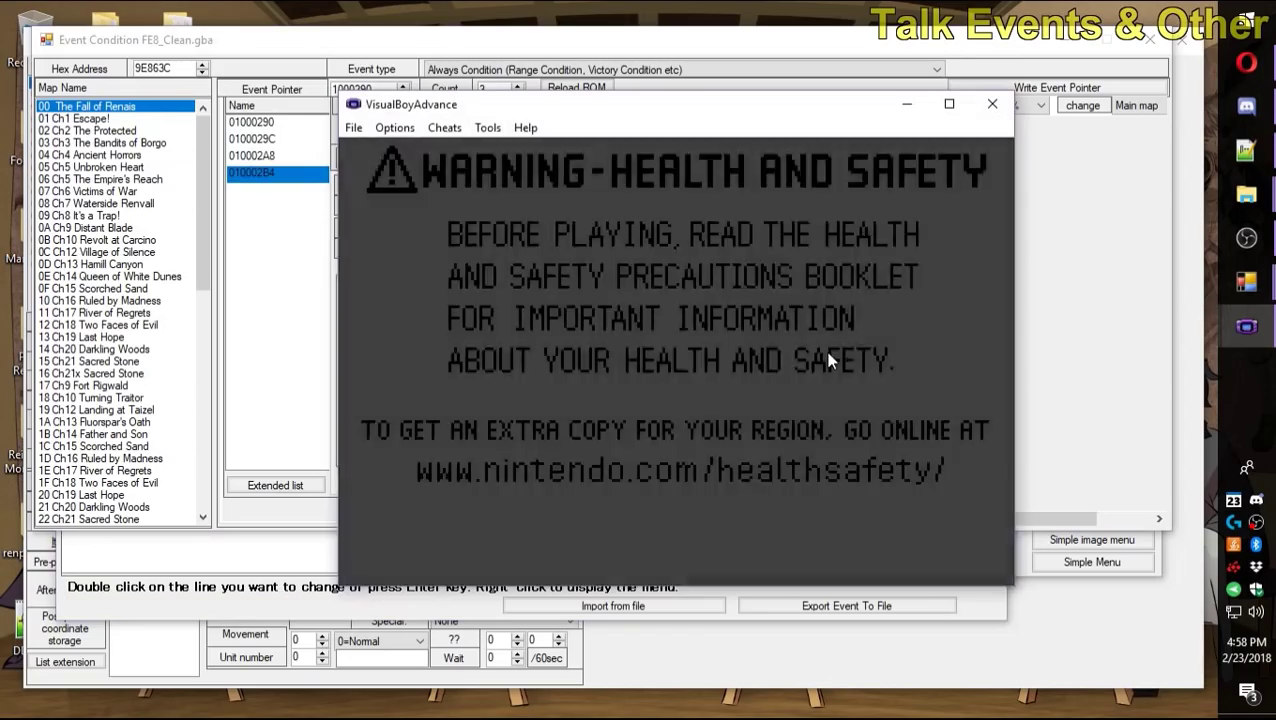
Pass the opening screens in the emulator and restart the chapter from the game menu.
key("Return")
key("Down")
key("z")
key("z")
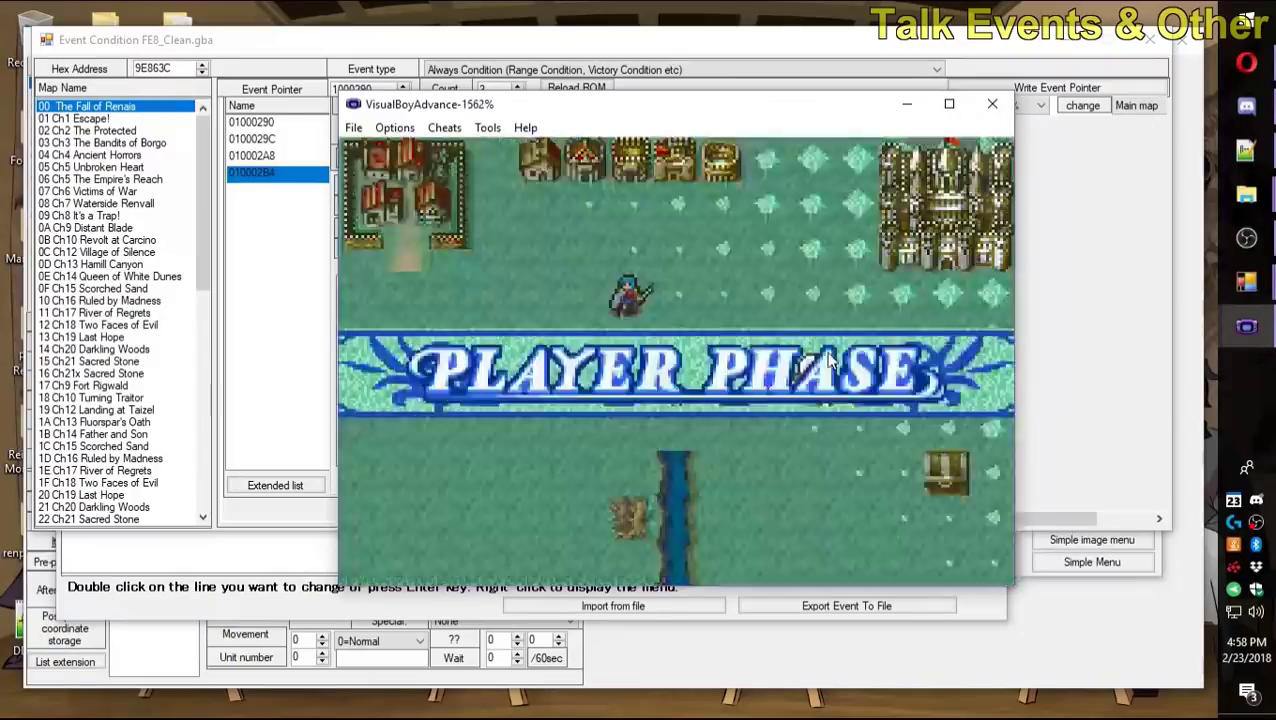
Move Eirika three tiles left and one tile up on the map and have her wait outside the trigger zone.
key("z")
key("x")
key("z")
key("Left")
key("Left")
key("Left")
key("Up")
key("z")
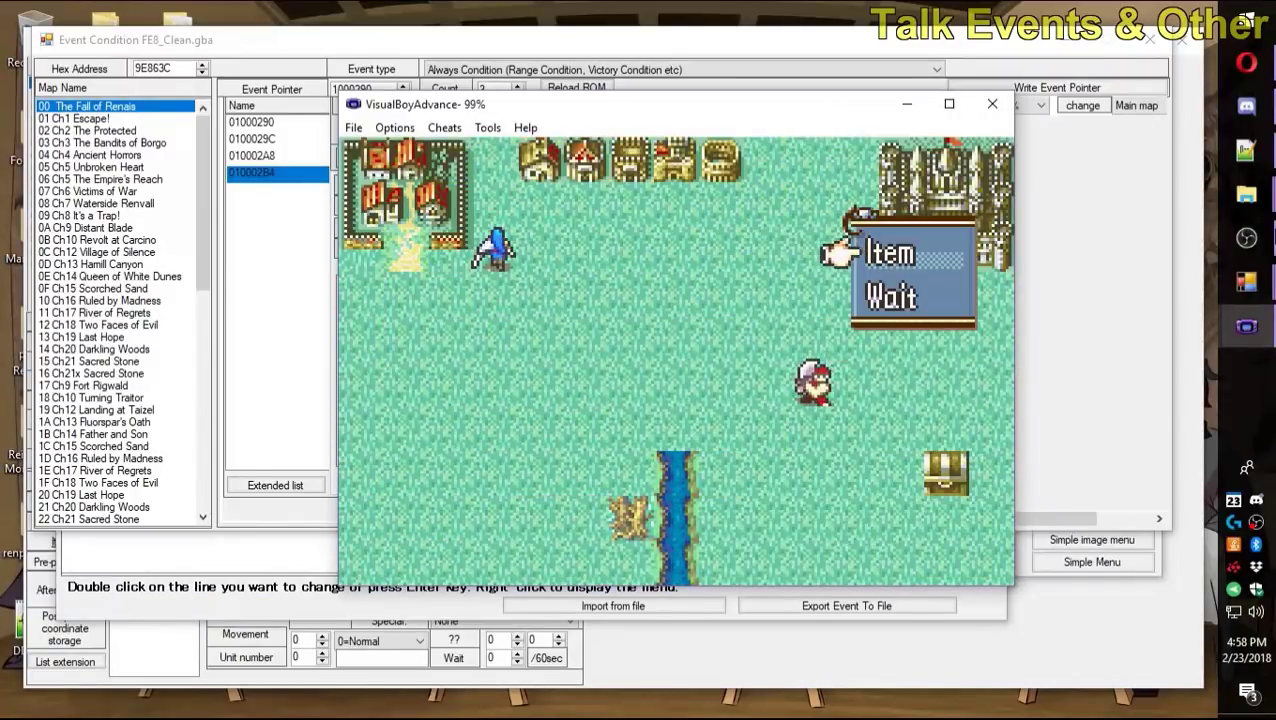
key("Down")
key("Up")
key("Down")
key("z")
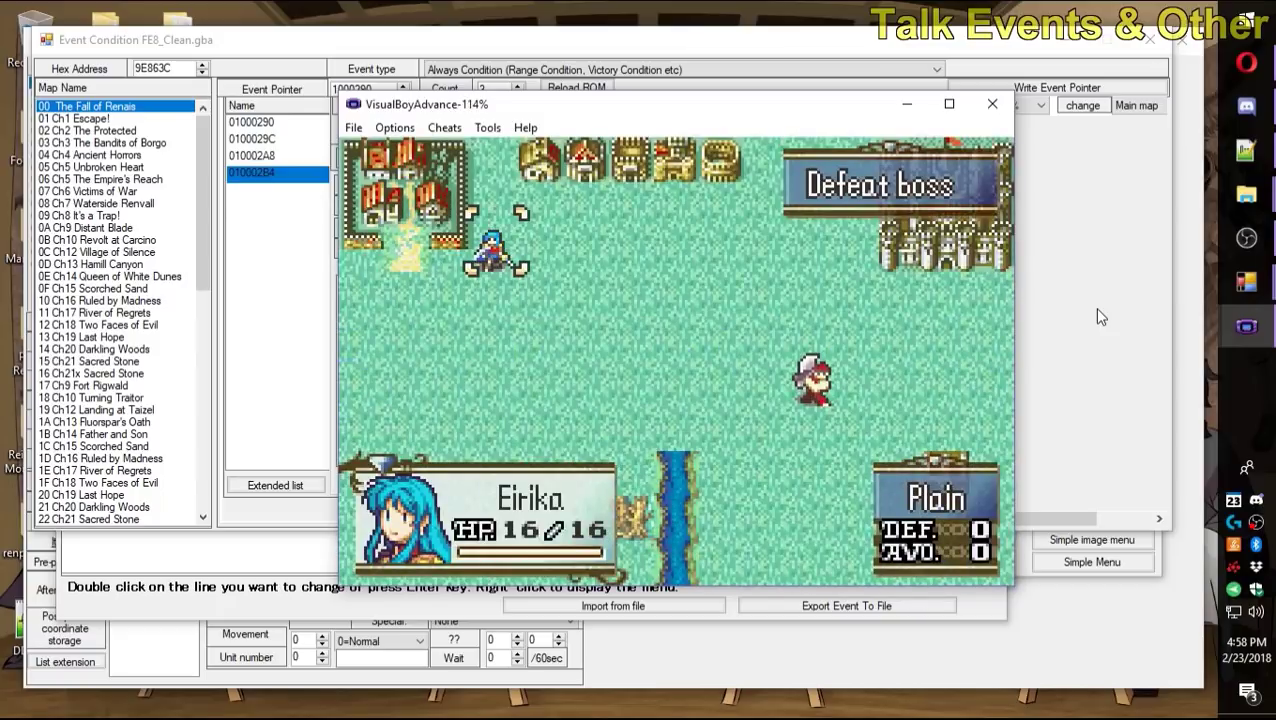
key("Right")
key("Right")
key("Right")
key("Right")
key("Right")
key("Right")
key("Right")
key("Down")
key("Down")
key("Down")
key("z")
key("x")
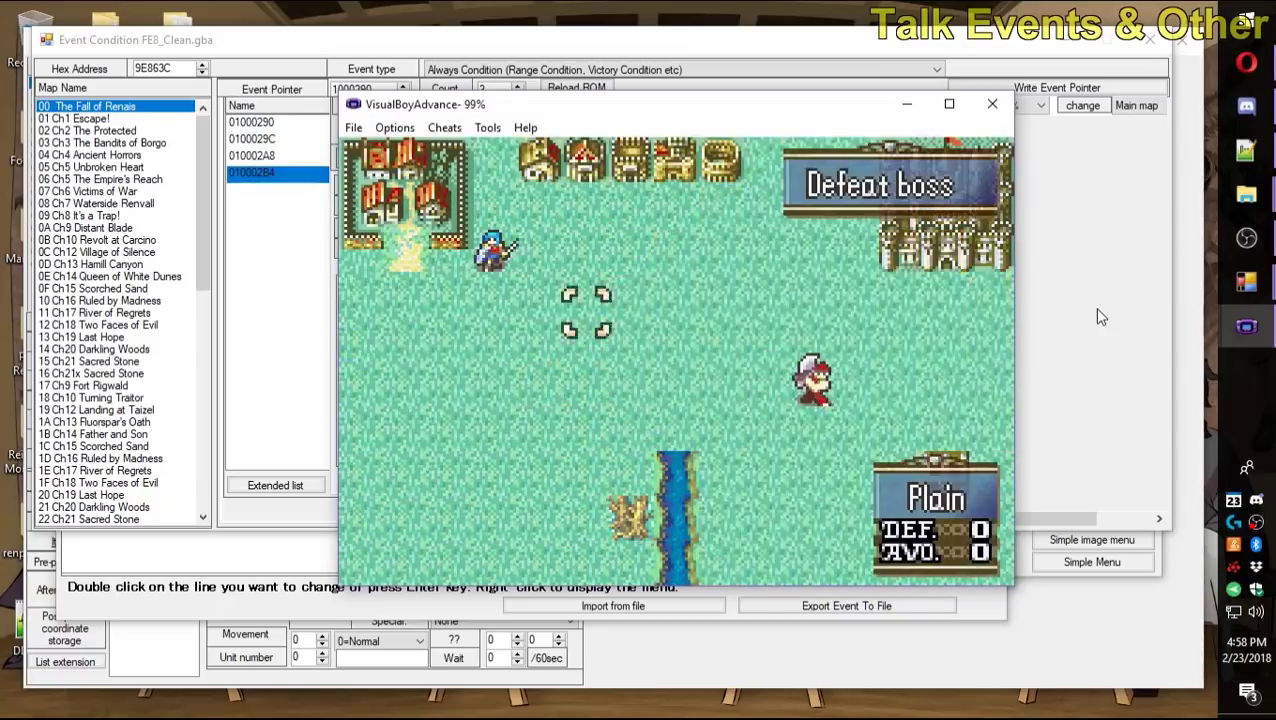
Move Eirika two tiles right into the trigger range and have her wait to test the event again.
key("z")
key("Right")
key("Right")
key("z")
key("z")
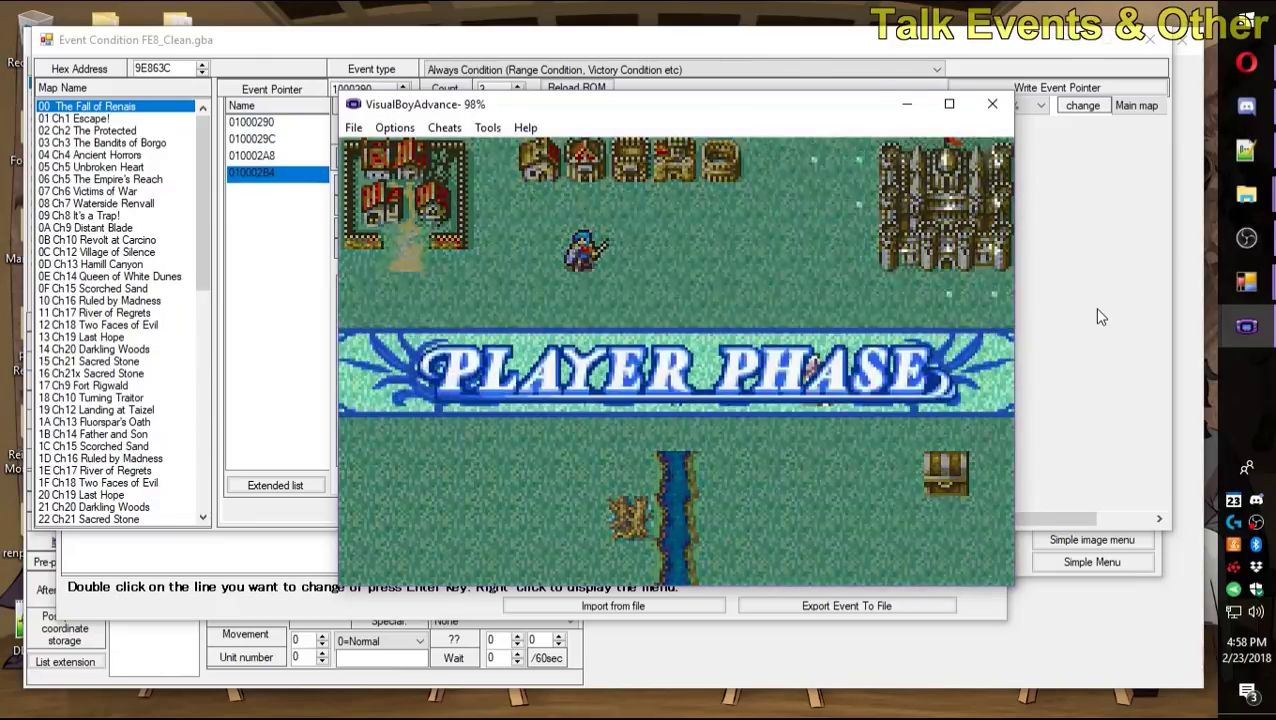
Return to the event conditions, review the range event's script and close it without writing changes.
left_click(1097, 317)
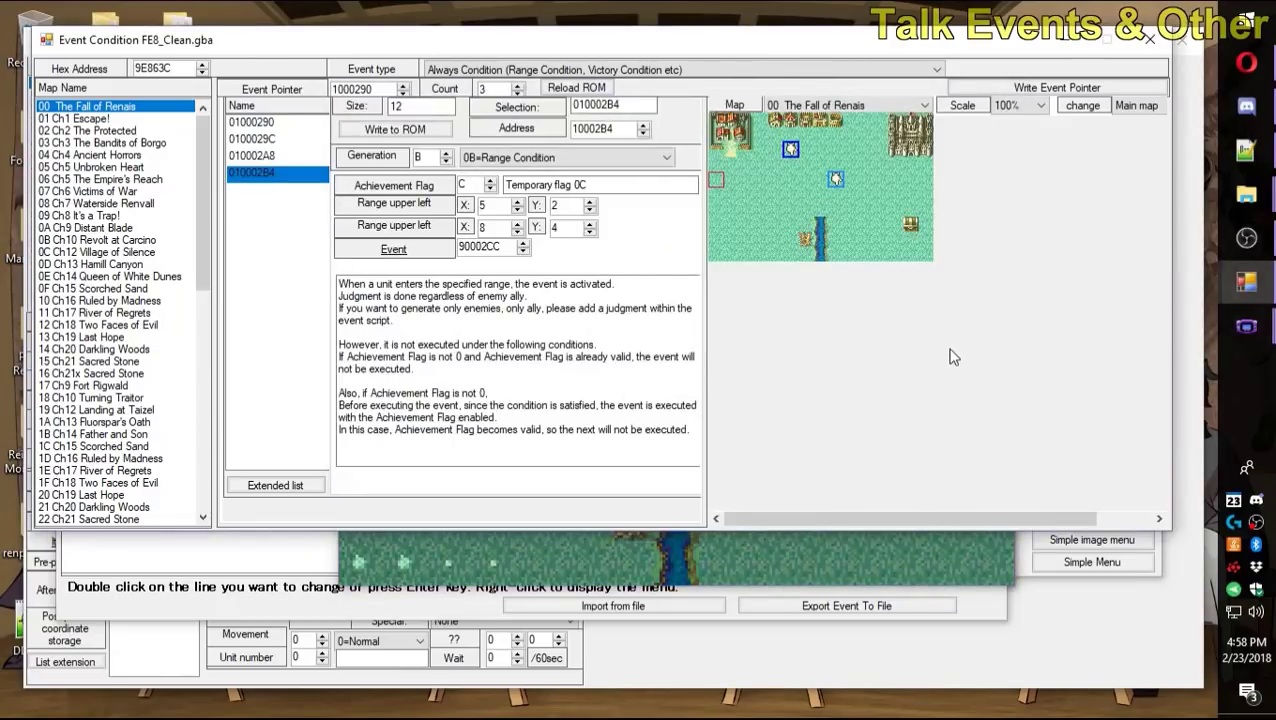
left_click(393, 249)
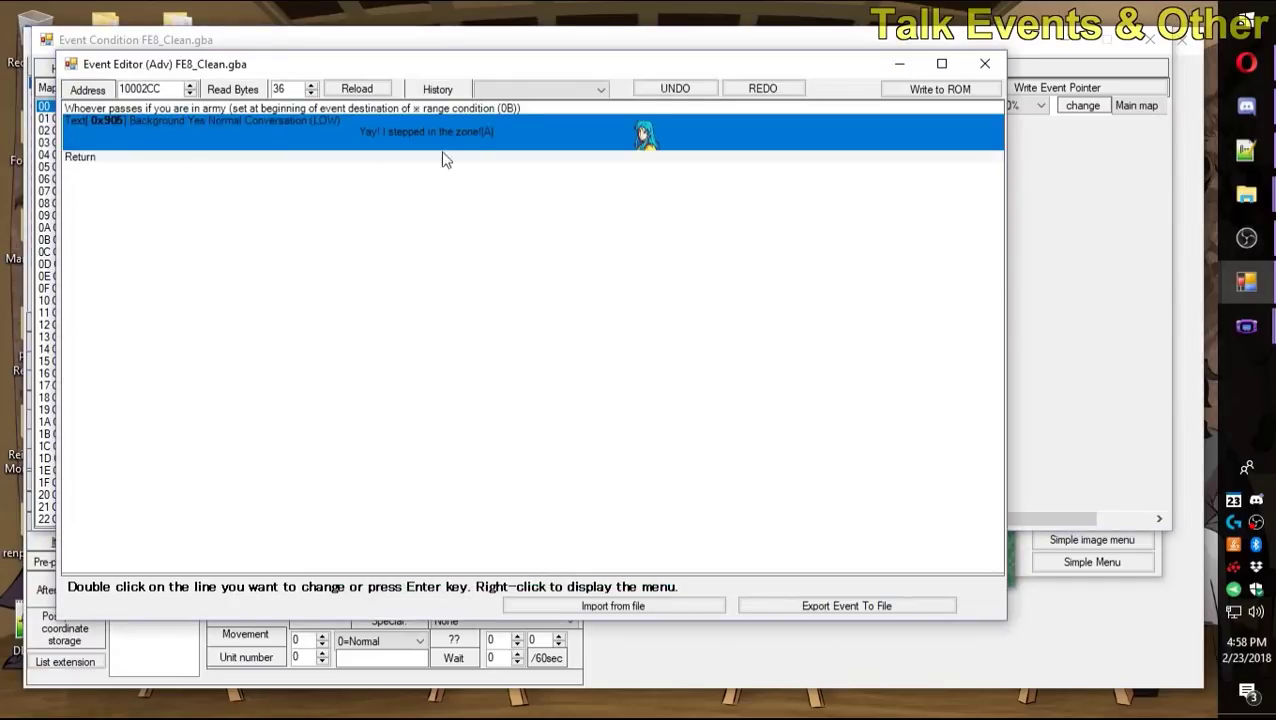
left_click(983, 65)
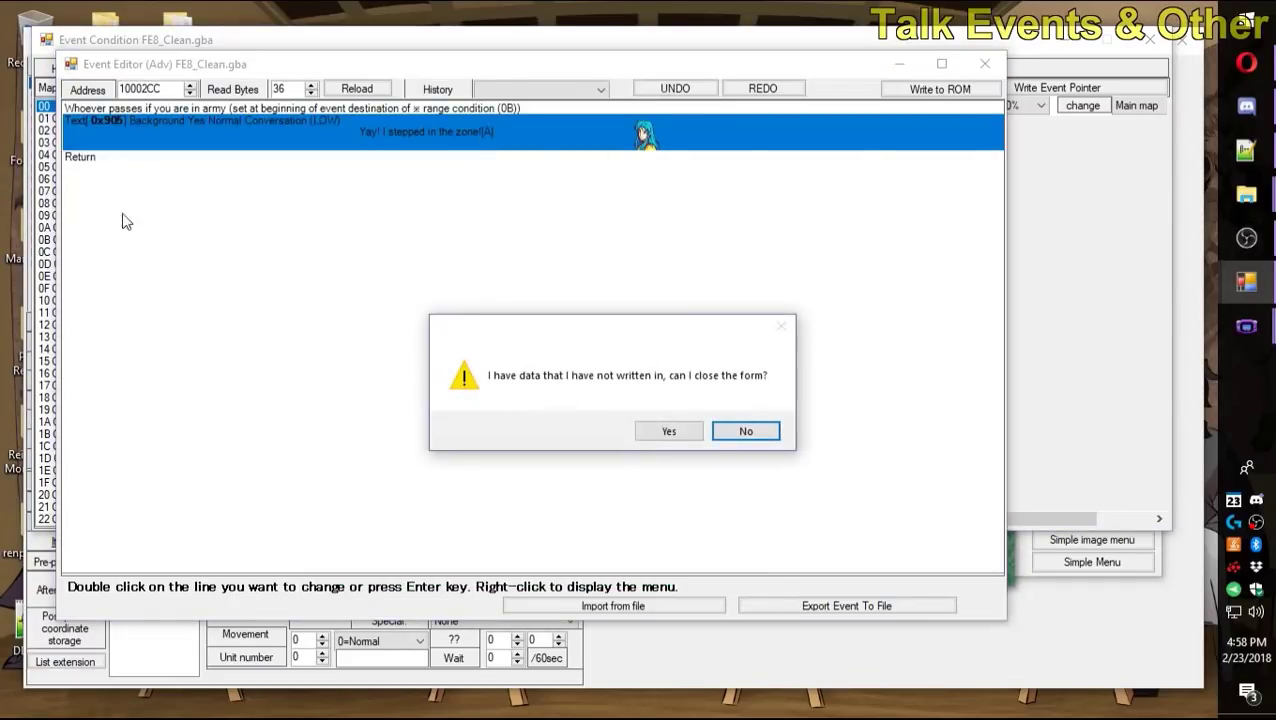
left_click(668, 430)
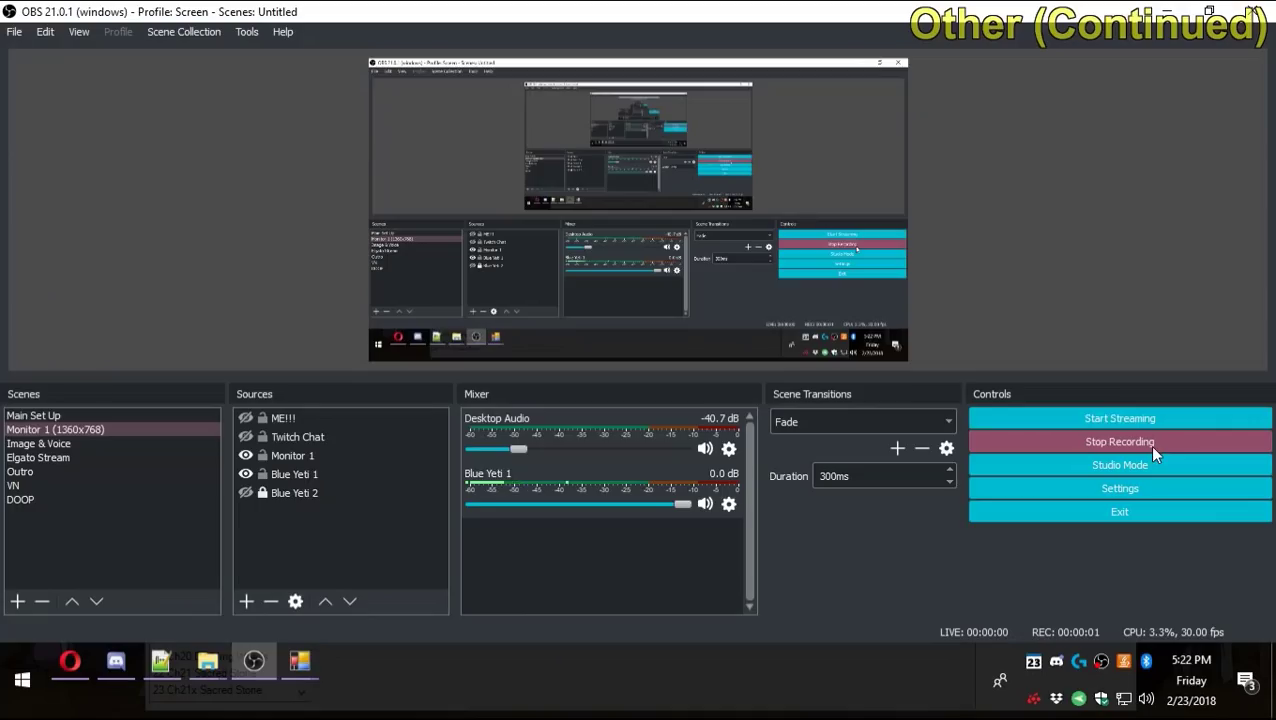
Review the always-condition entries 0100029C and 010002A8 of The Fall of Renais, including the range condition's achievement flag.
left_click(1162, 11)
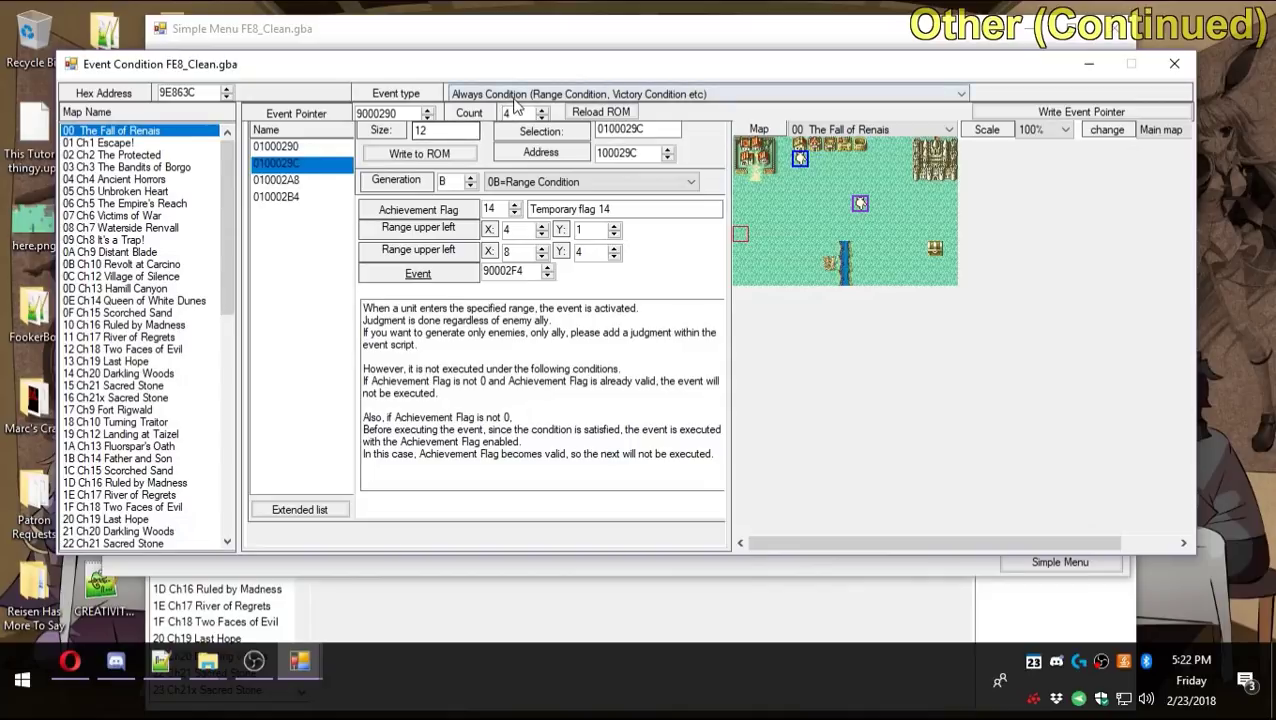
double_click(497, 208)
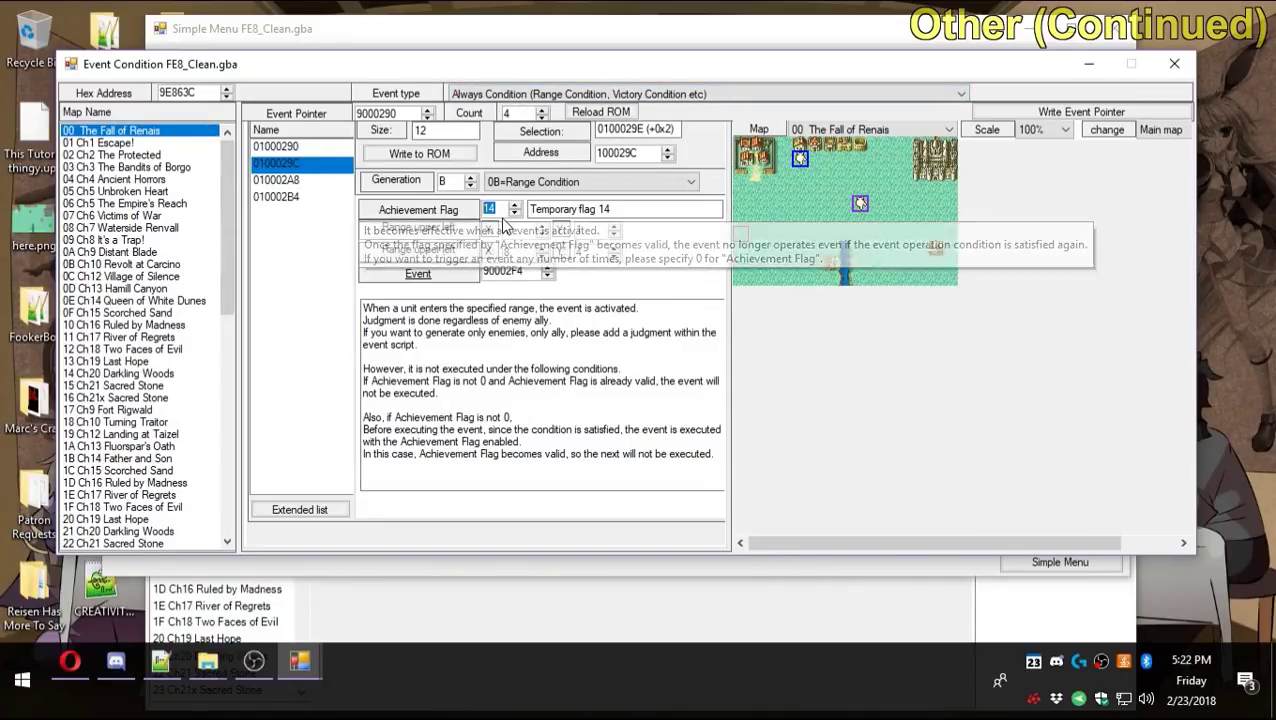
left_click(312, 182)
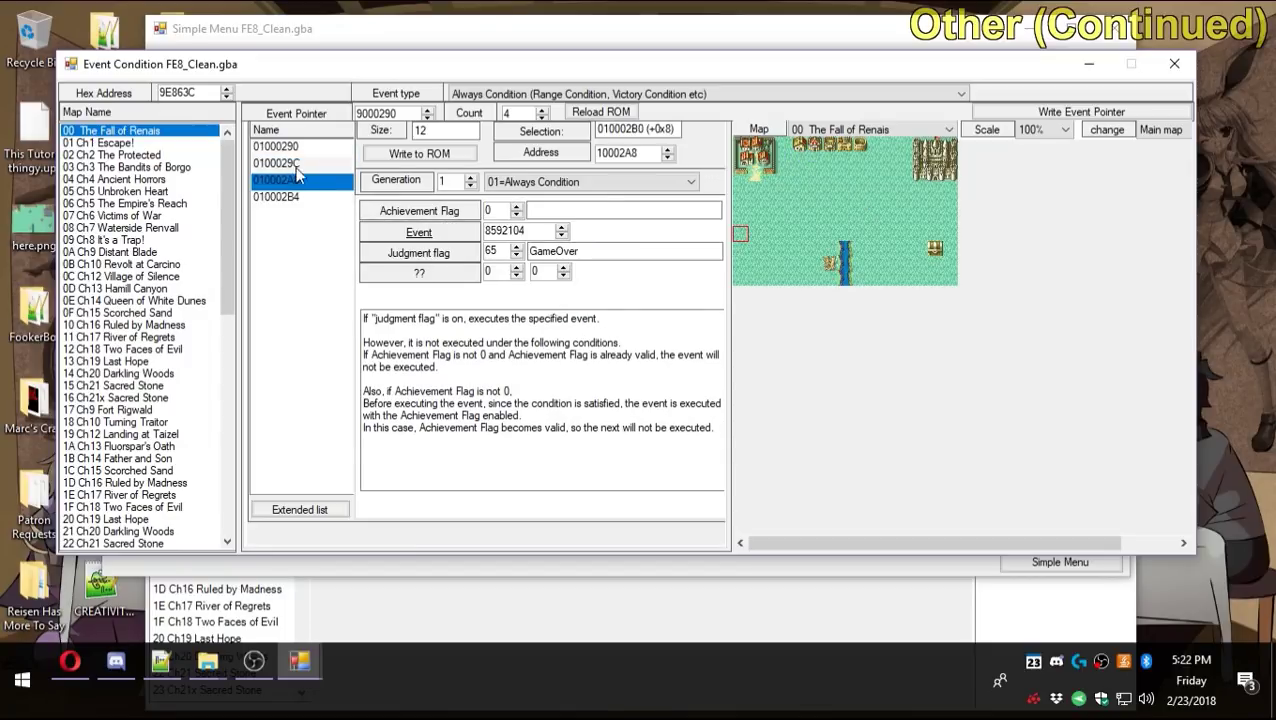
left_click(285, 164)
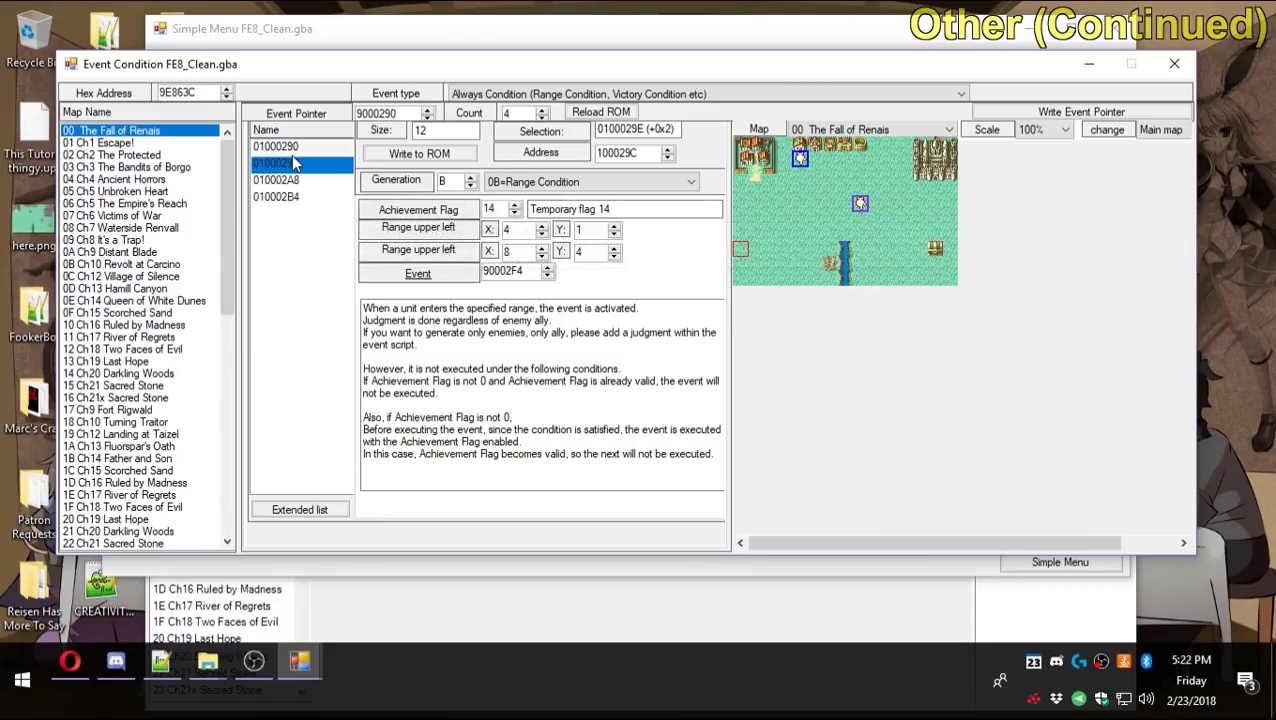
Set the achievement flag, both range coordinates and the event pointer of entry 010002B4 to 0, and write it to ROM.
left_click(285, 197)
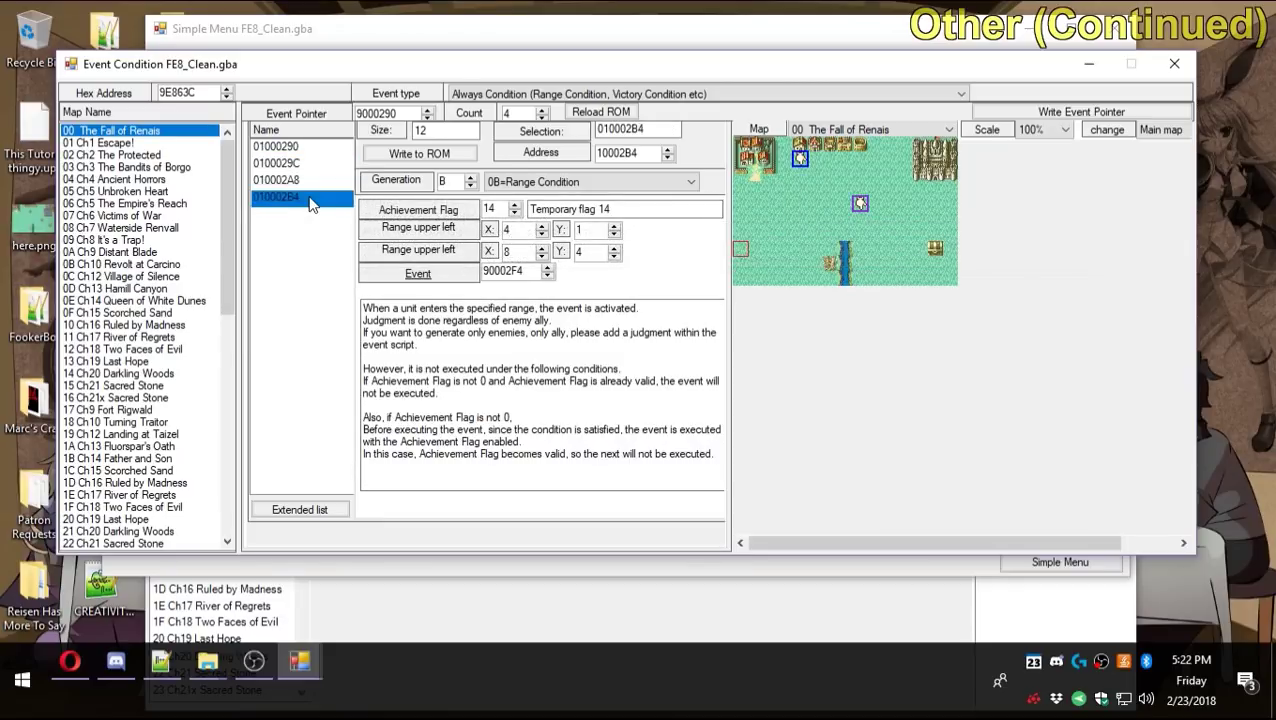
left_click(418, 210)
type("0")
left_click(476, 230)
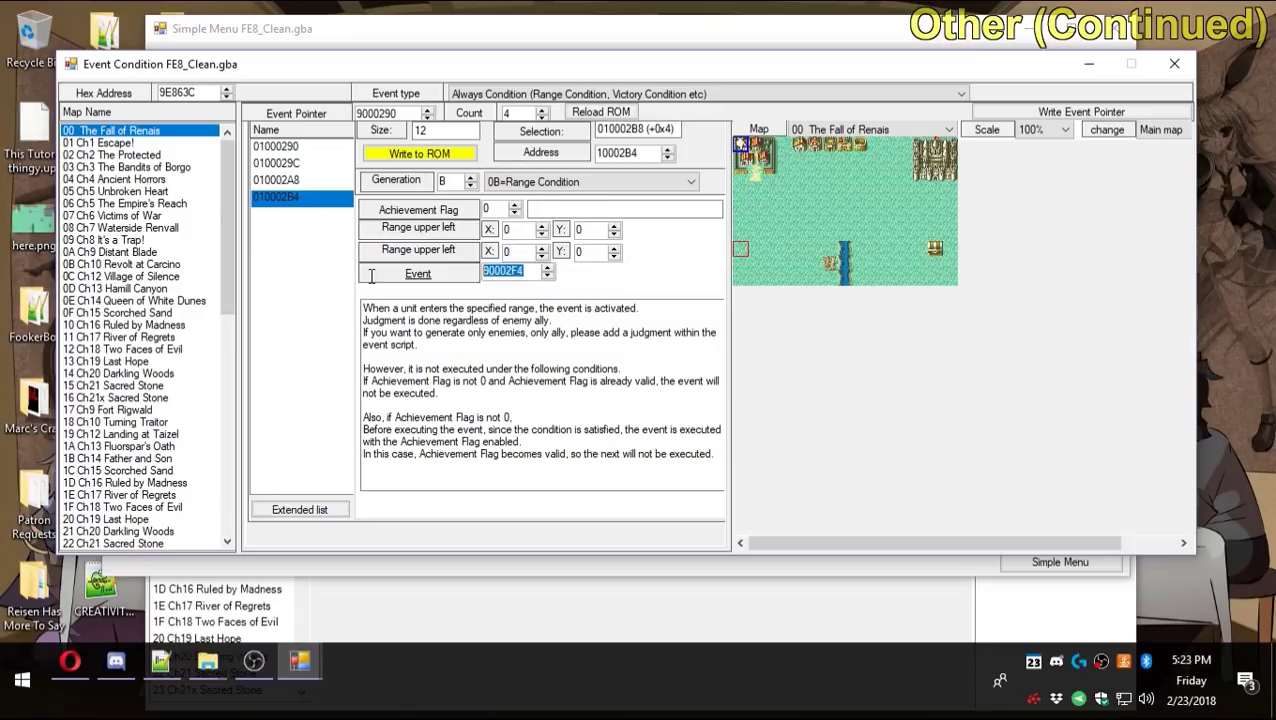
left_click(517, 231)
left_click(447, 158)
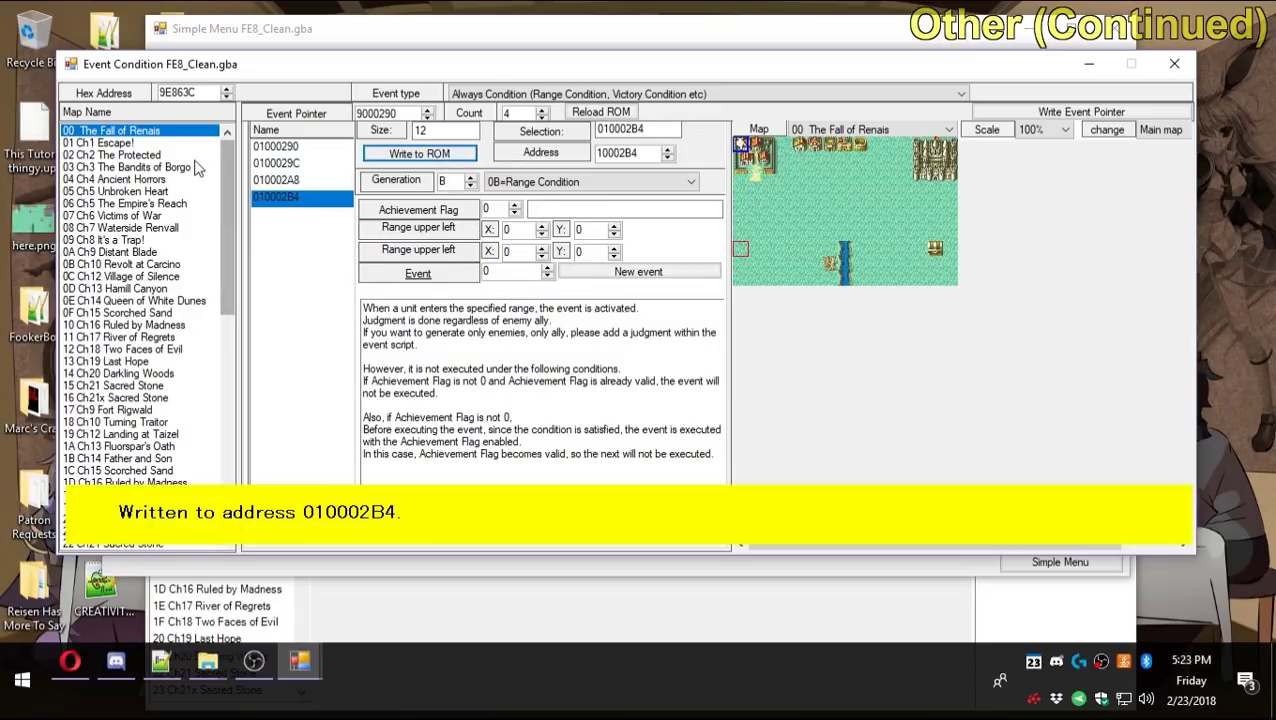
Set entry 010002B4's Generation type to 0, write it to ROM and reload The Fall of Renais entries.
left_click(317, 166)
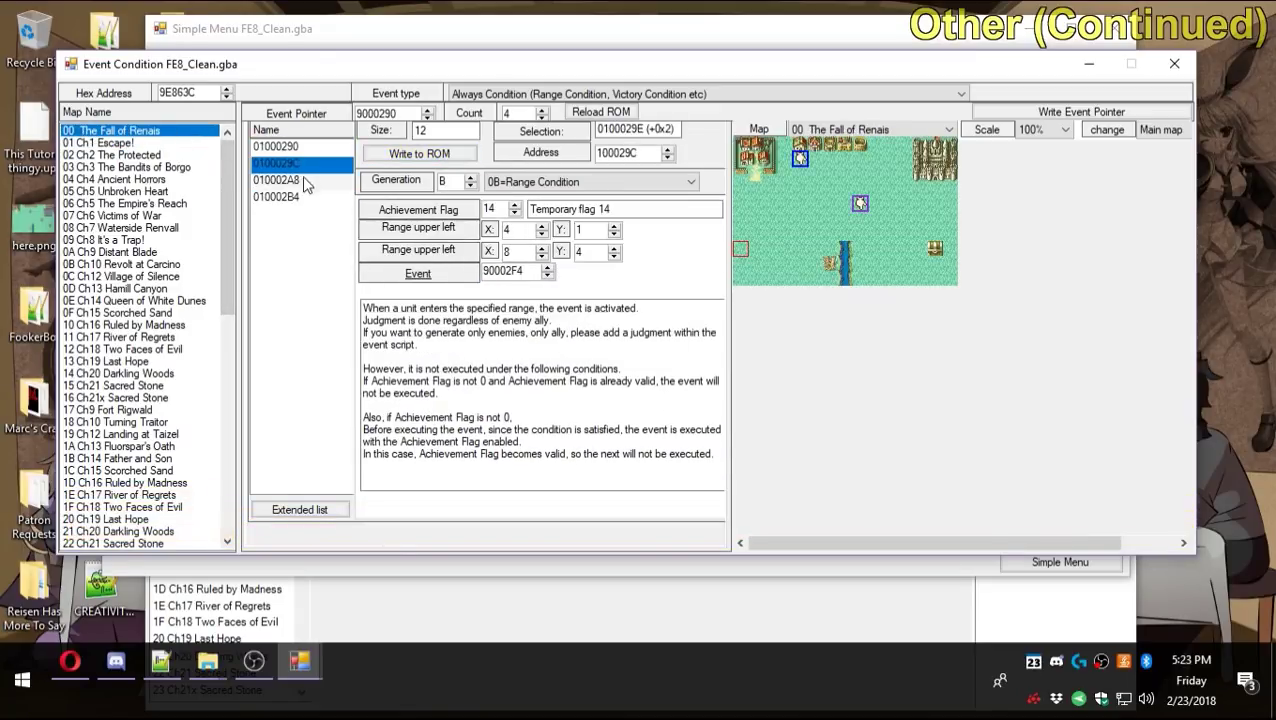
left_click(287, 185)
left_click(287, 198)
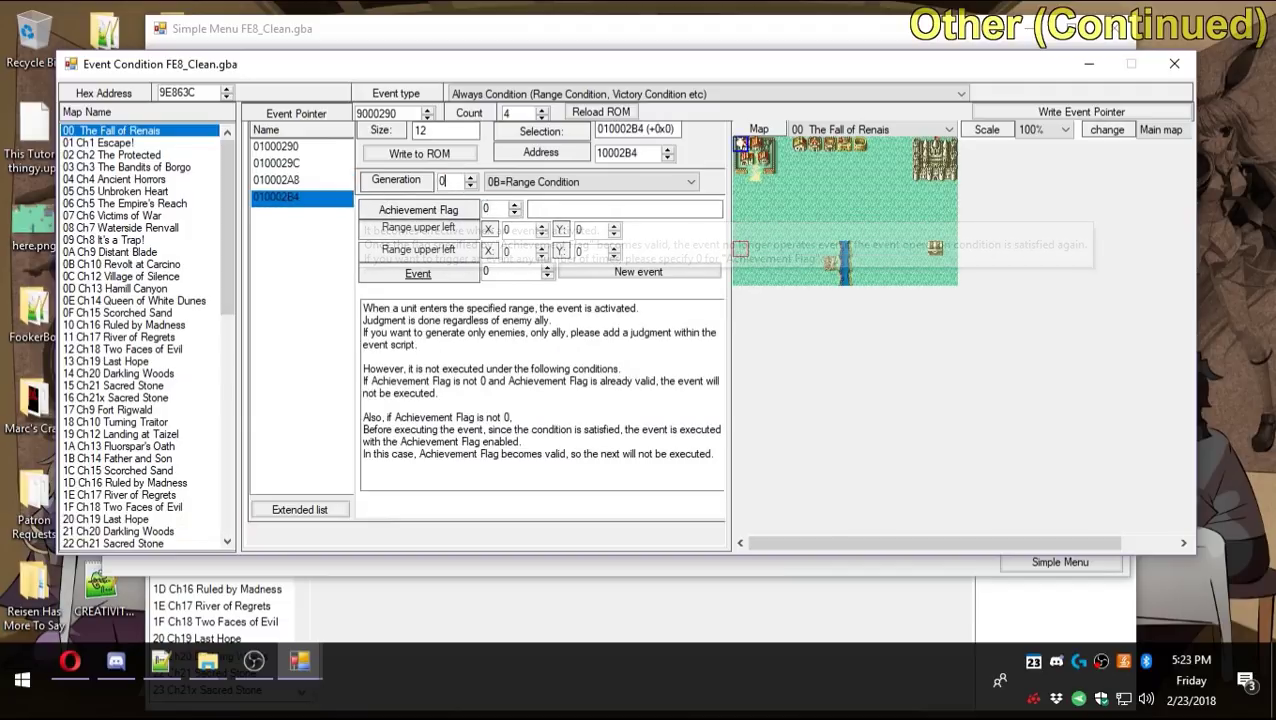
left_click(420, 154)
left_click(176, 154)
left_click(160, 131)
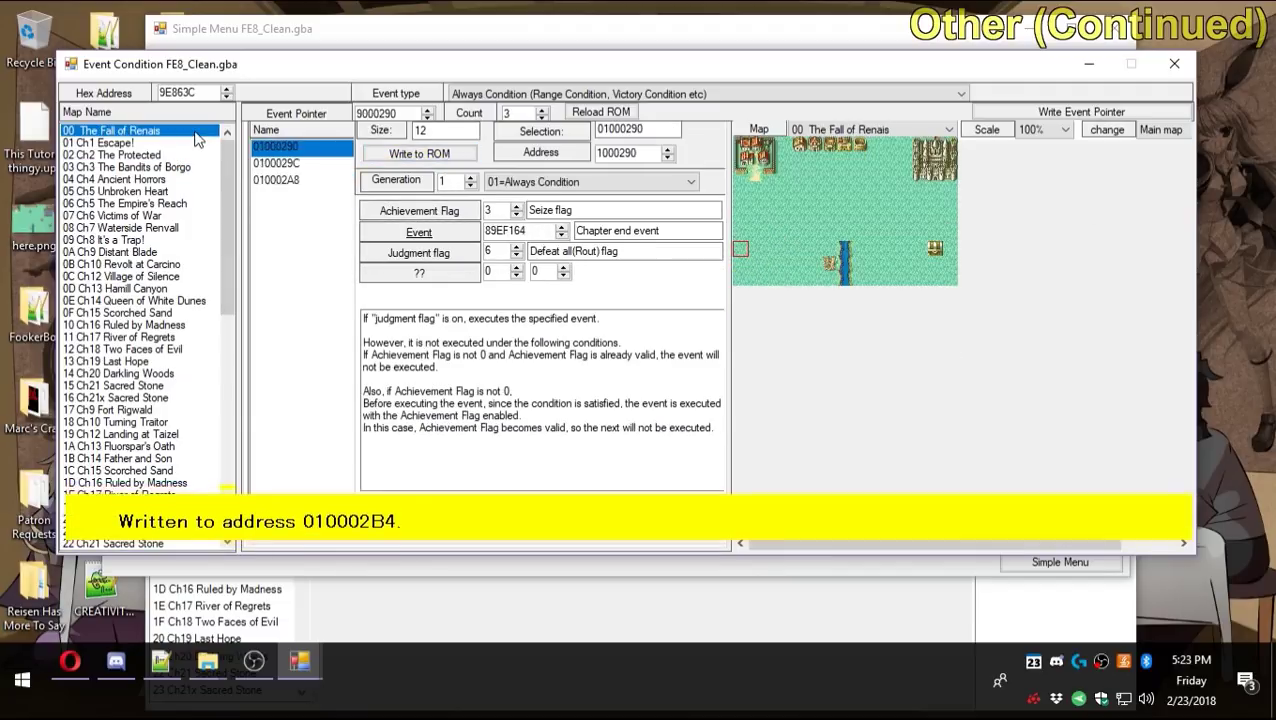
Filter the patches by "skip", set the Skip H&S screen patch to "Skip 0x00 0x00" and write it.
left_click(672, 33)
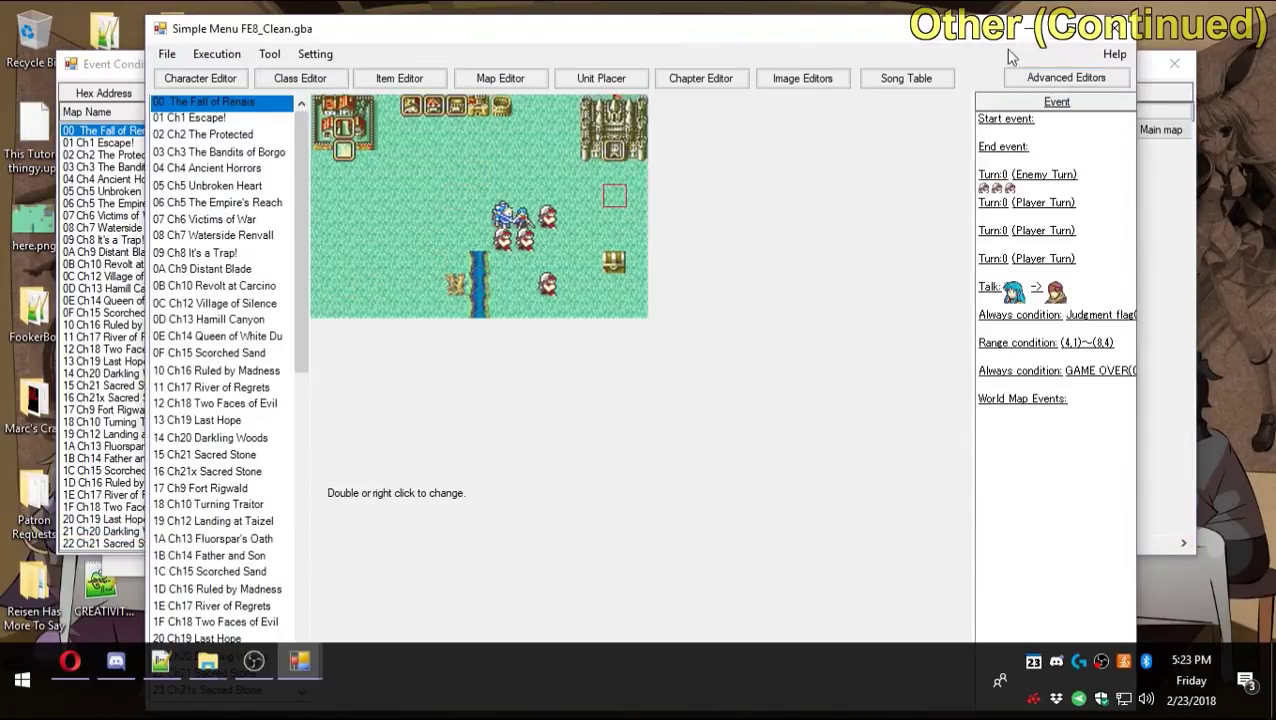
left_click(1062, 78)
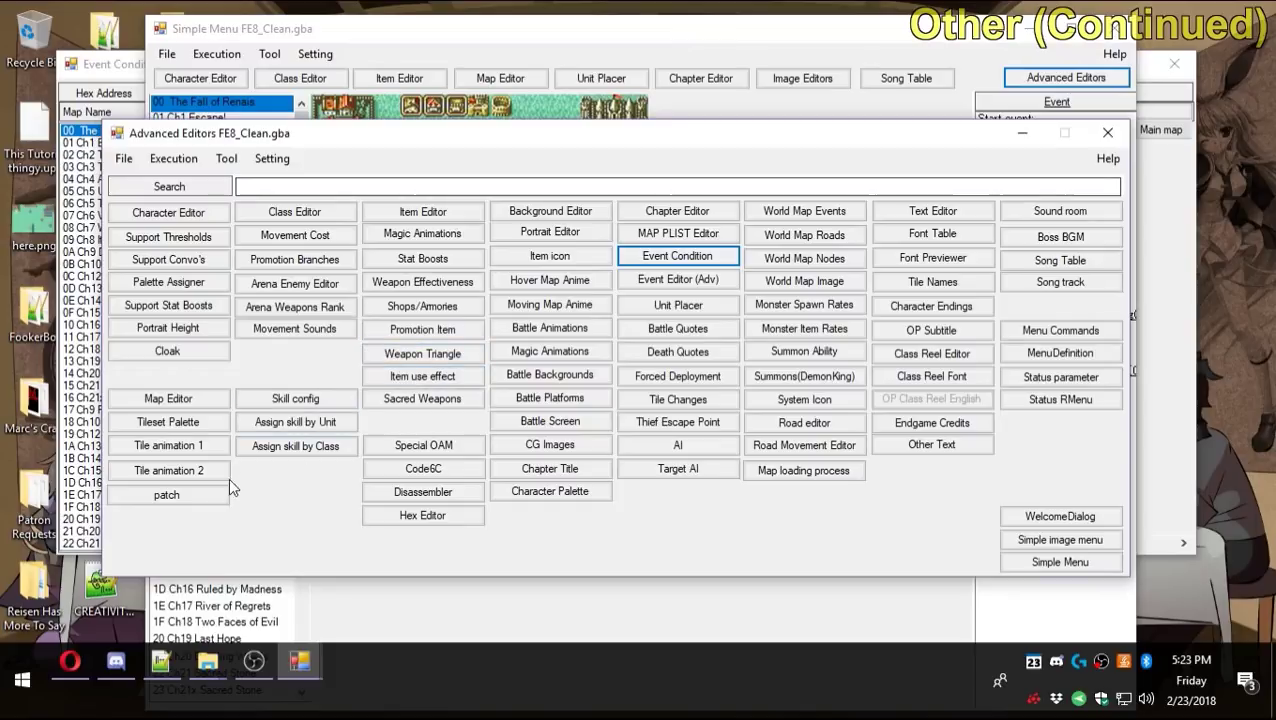
left_click(167, 496)
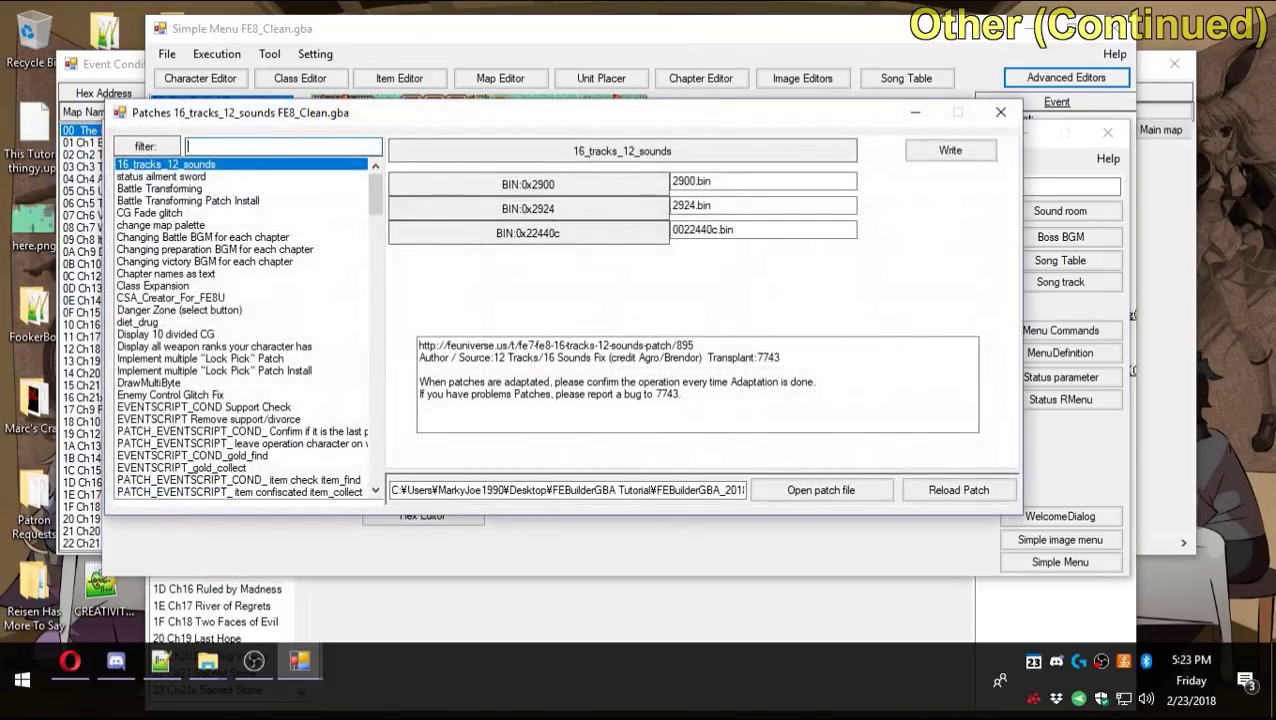
type("skip")
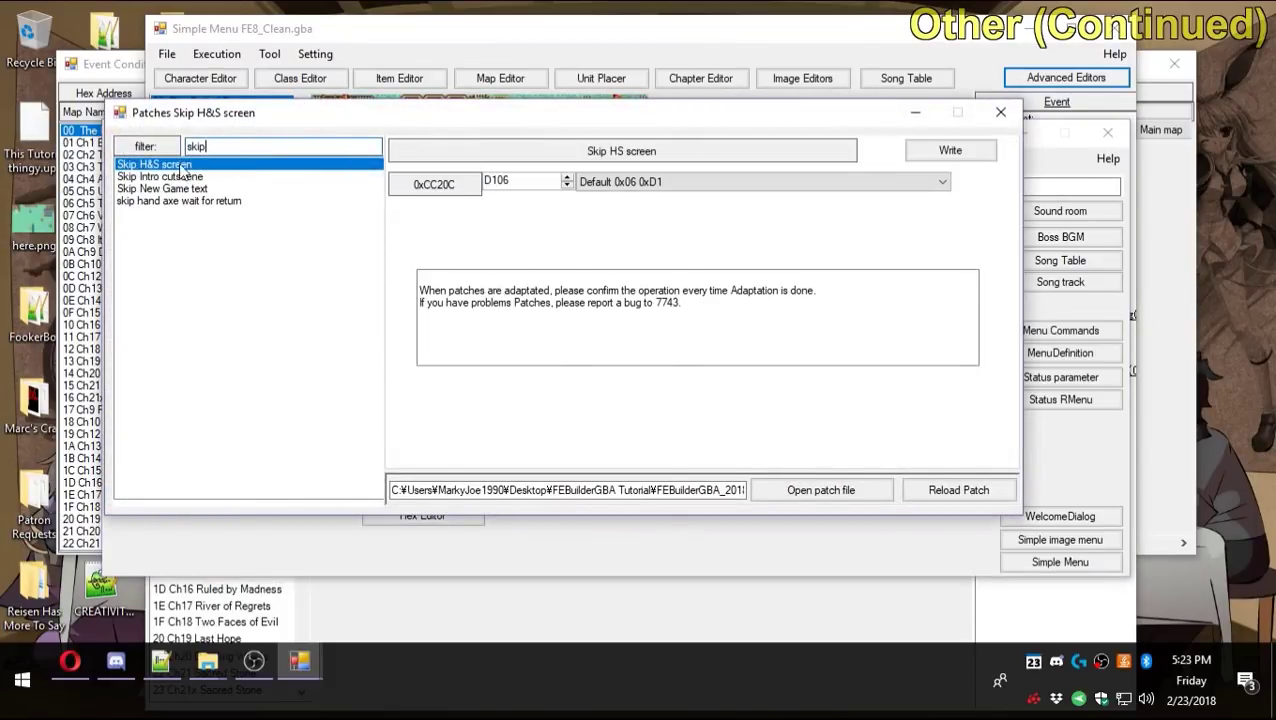
left_click(716, 182)
left_click(620, 197)
left_click(948, 150)
Set the Skip Intro cutscene patch to "SKIP 0x00 0x00" and write it.
left_click(160, 176)
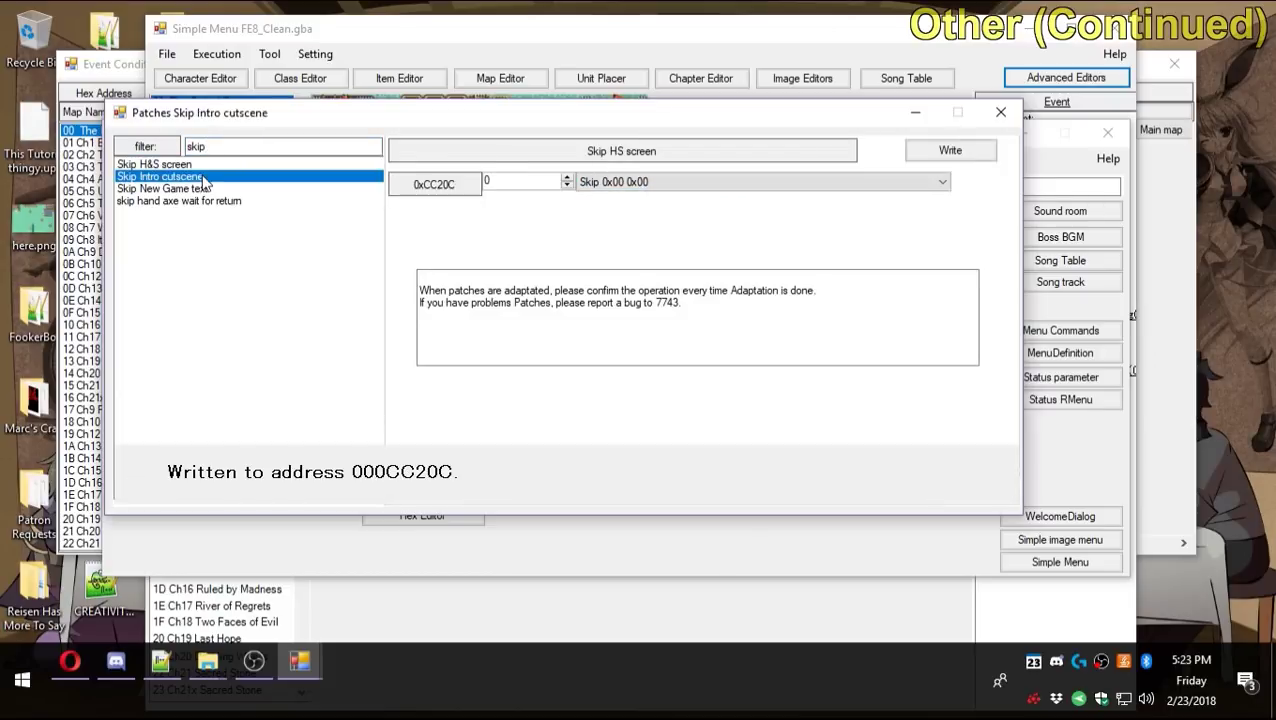
left_click(713, 182)
left_click(713, 190)
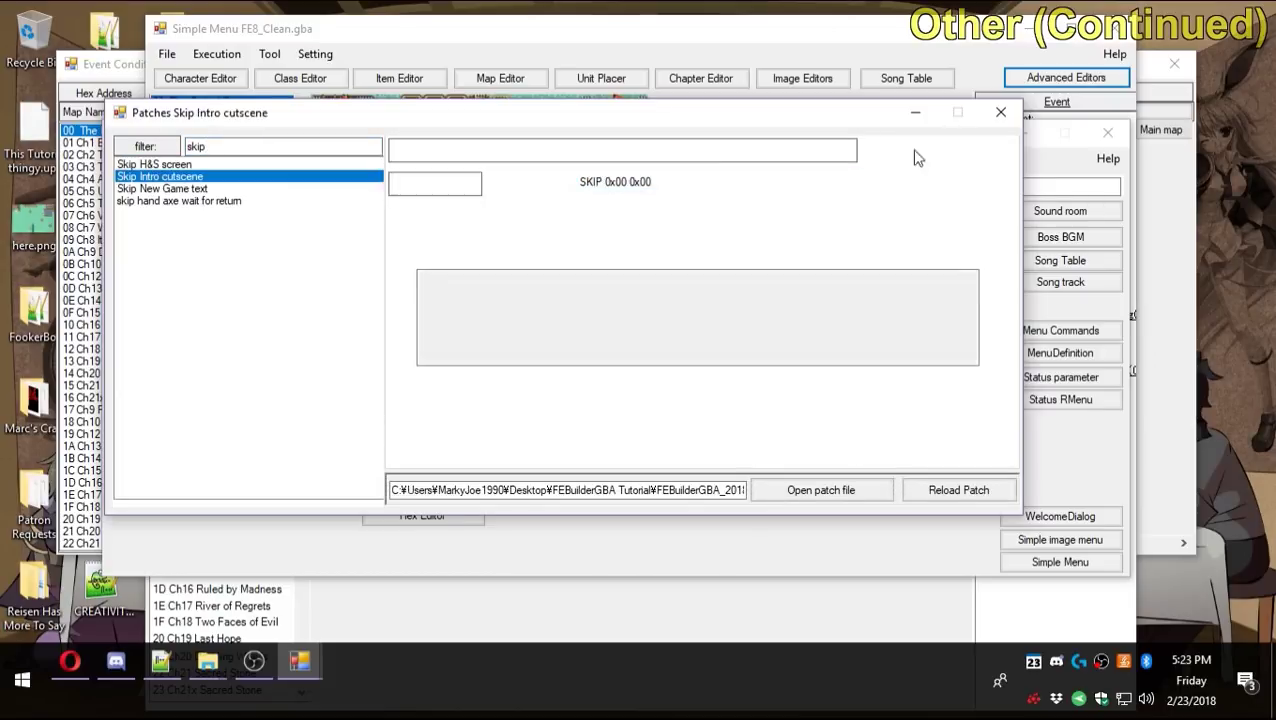
left_click(922, 149)
Set the Skip New Game text patch to "SKIP 0x00 0x00" and write it.
left_click(288, 189)
left_click(640, 184)
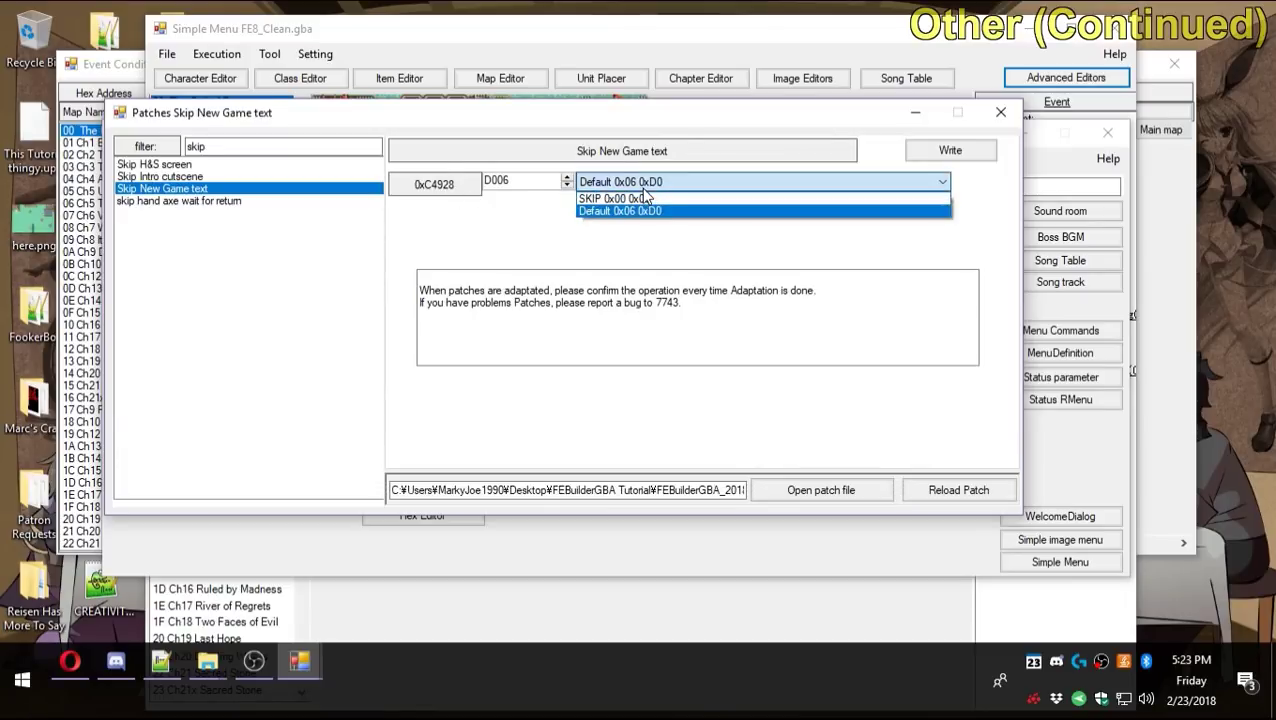
left_click(640, 195)
left_click(952, 152)
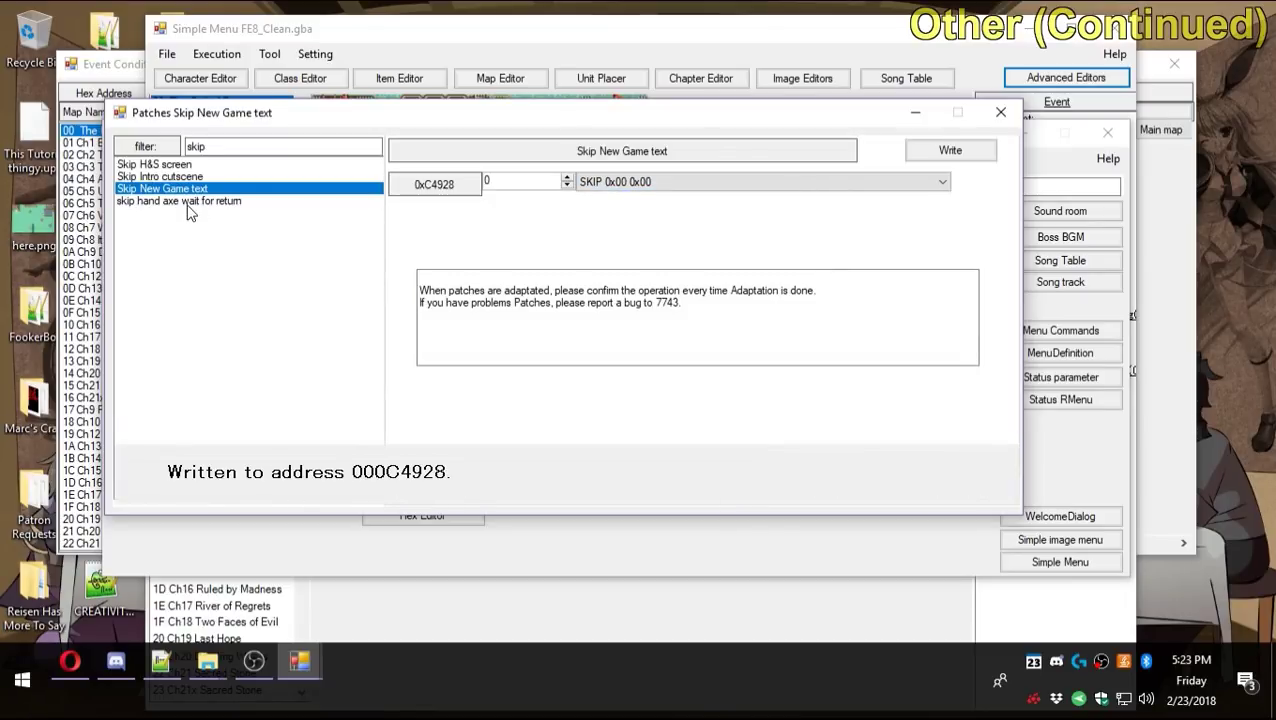
Run the patched ROM in VisualBoyAdvance, go through the game menu into the prologue to test the skips, and close the emulator.
key("F5")
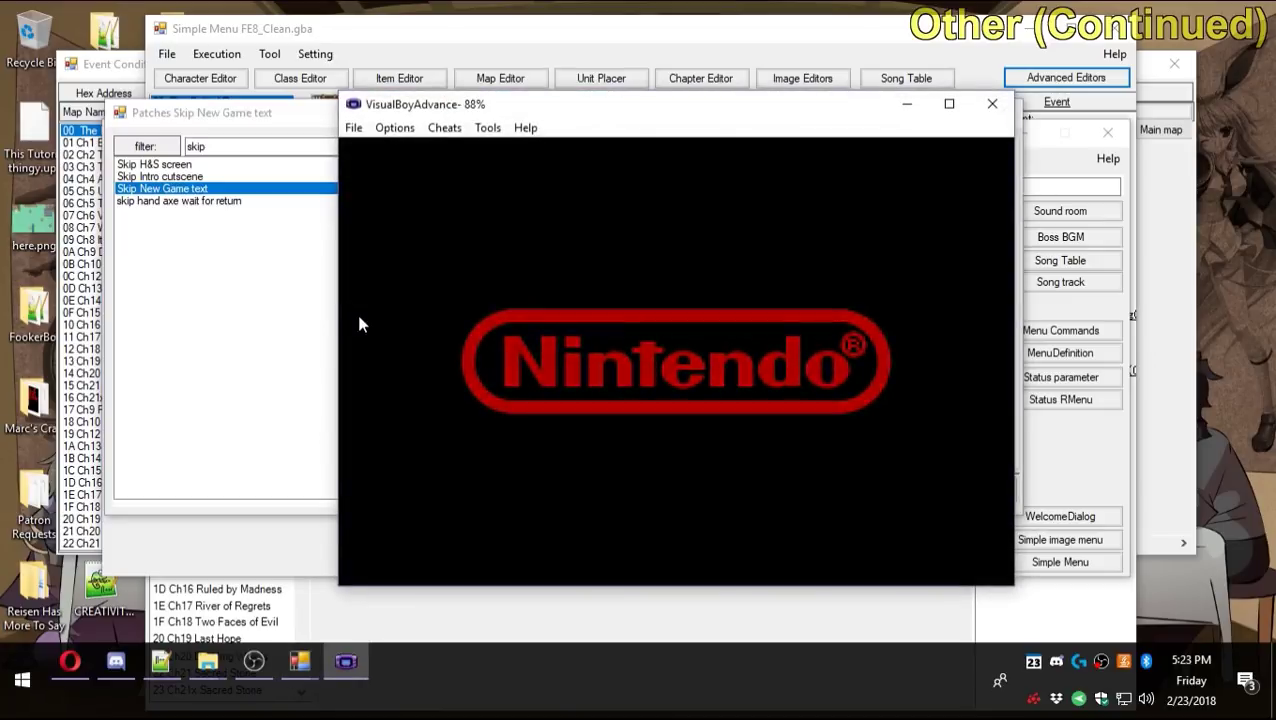
key("Return")
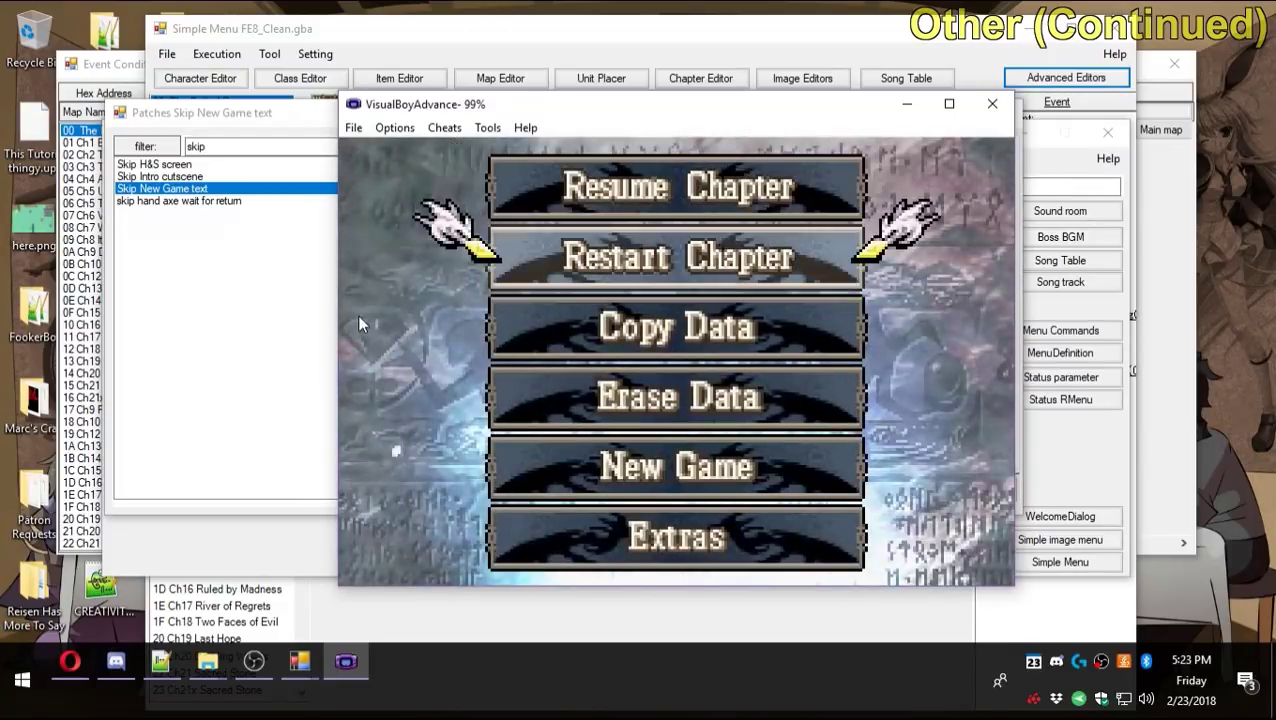
key("Down")
key("z")
key("z")
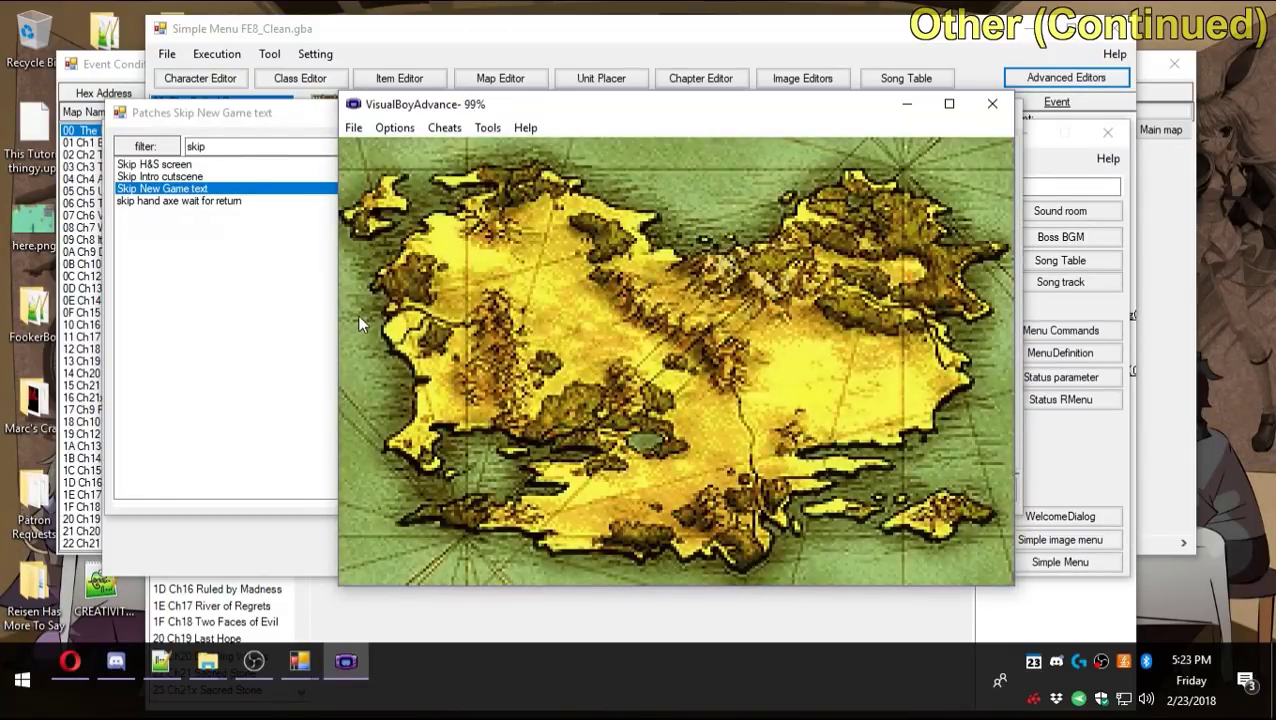
key("Return")
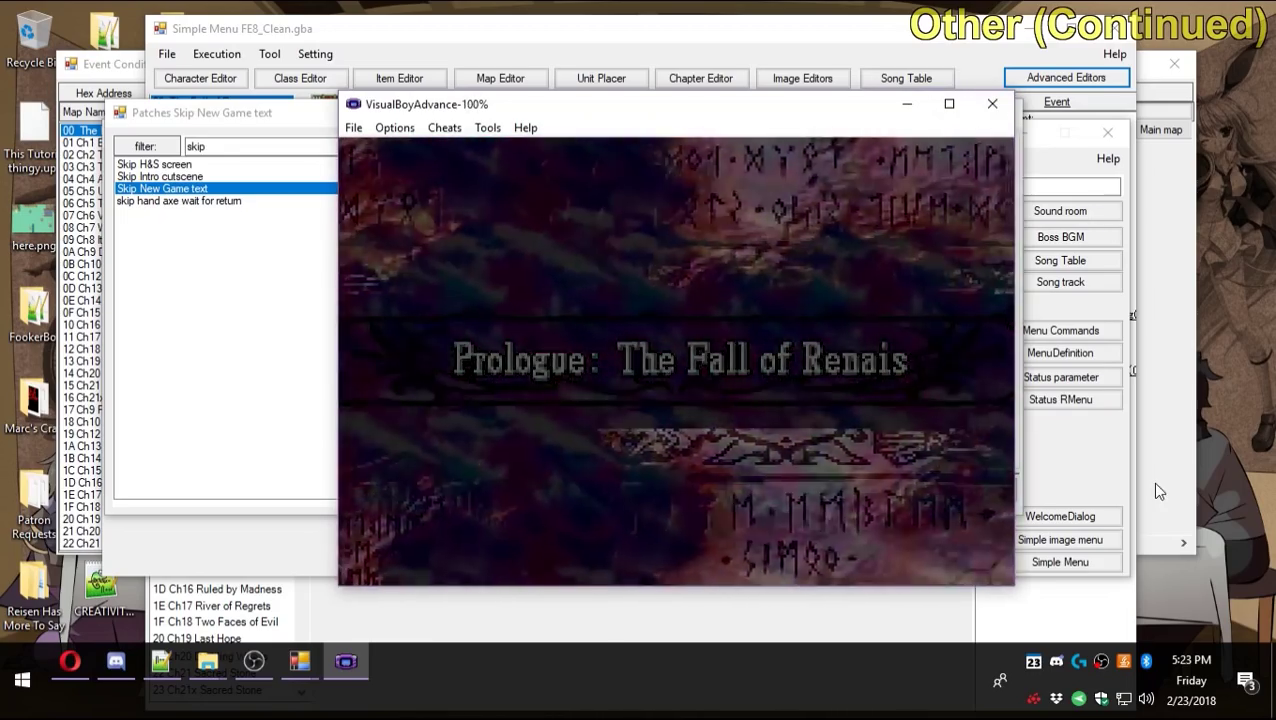
key("space")
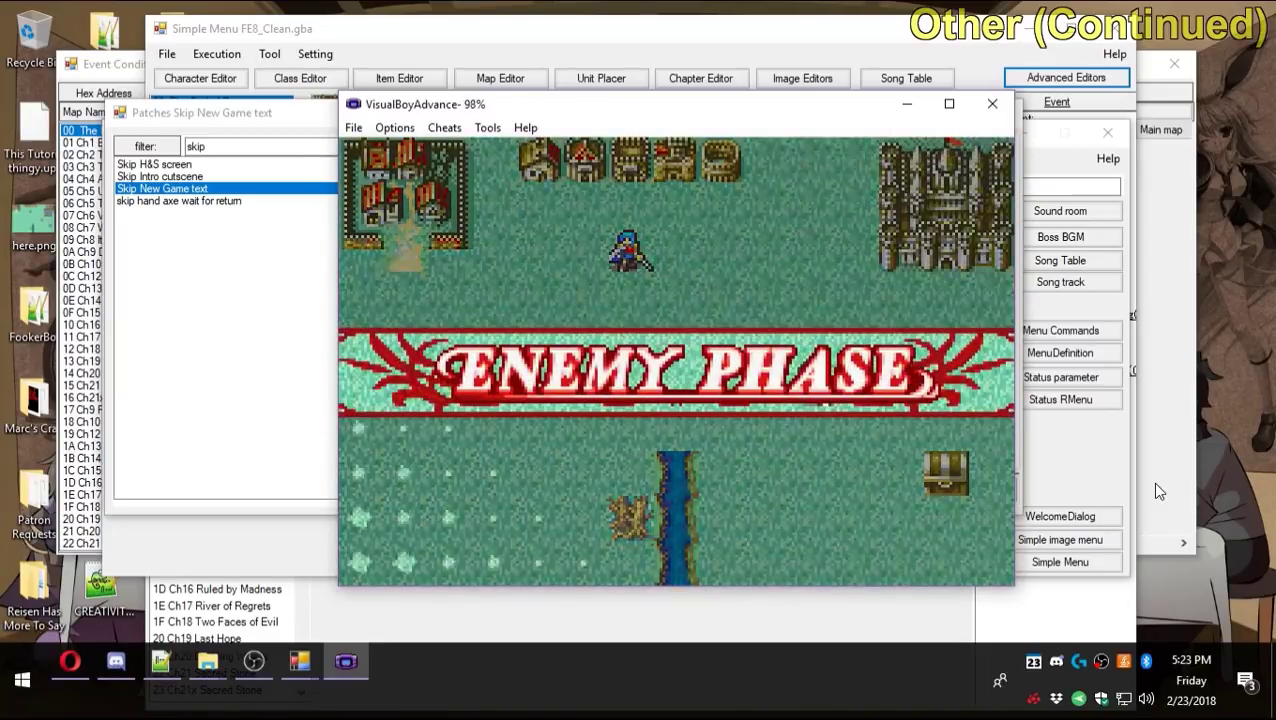
left_click(995, 104)
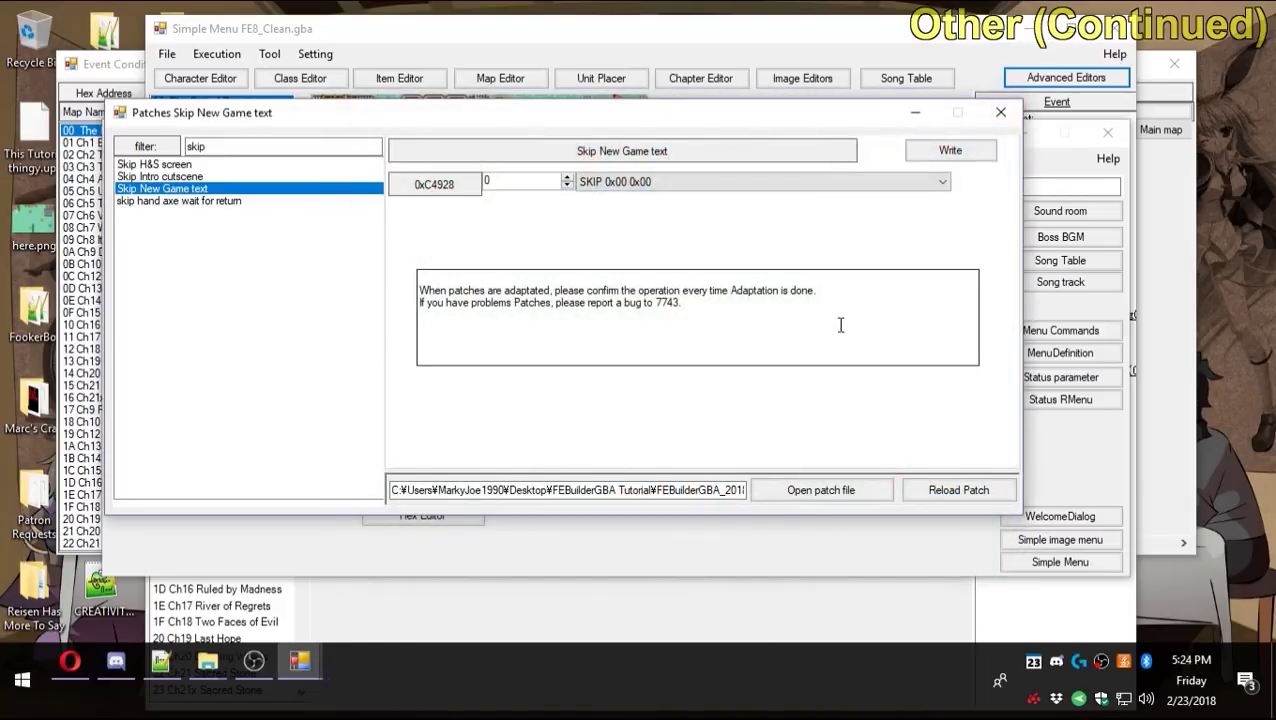
Bring up the Chapter Editor from the advanced editors and look at the world map events of The Fall of Renais.
left_click(1046, 158)
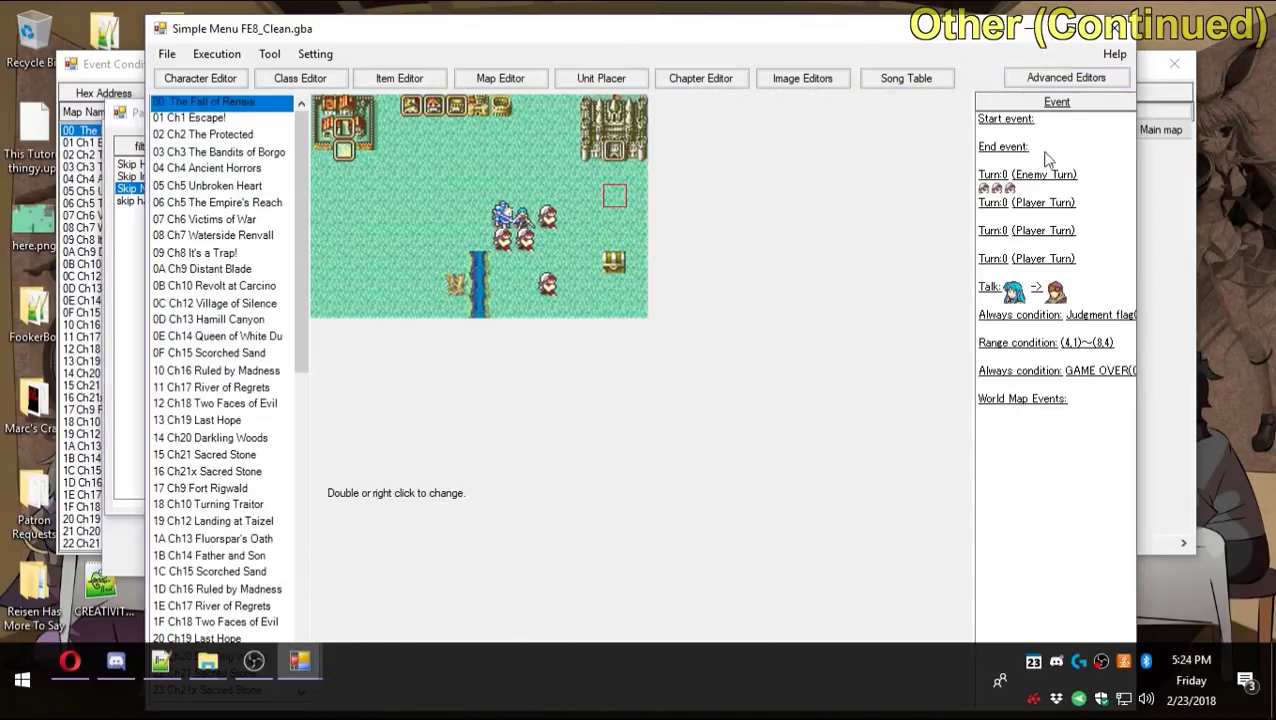
left_click(1080, 84)
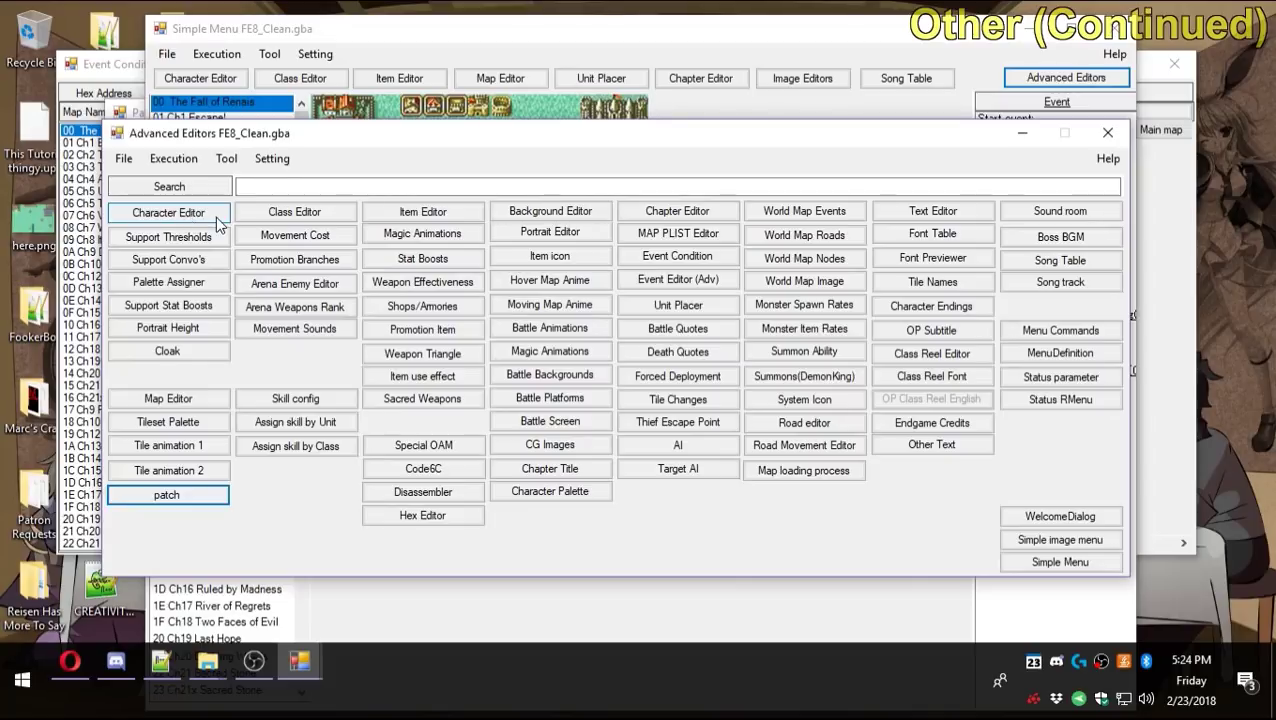
left_click(170, 213)
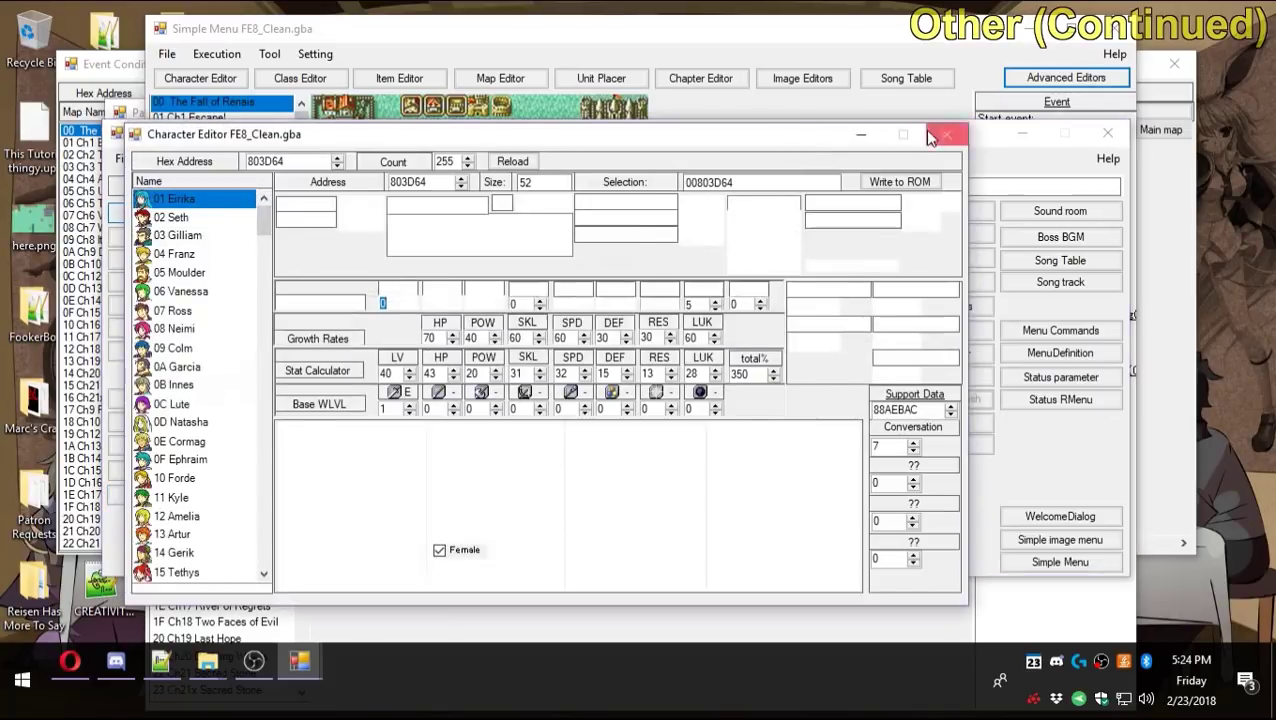
left_click(938, 131)
left_click(697, 214)
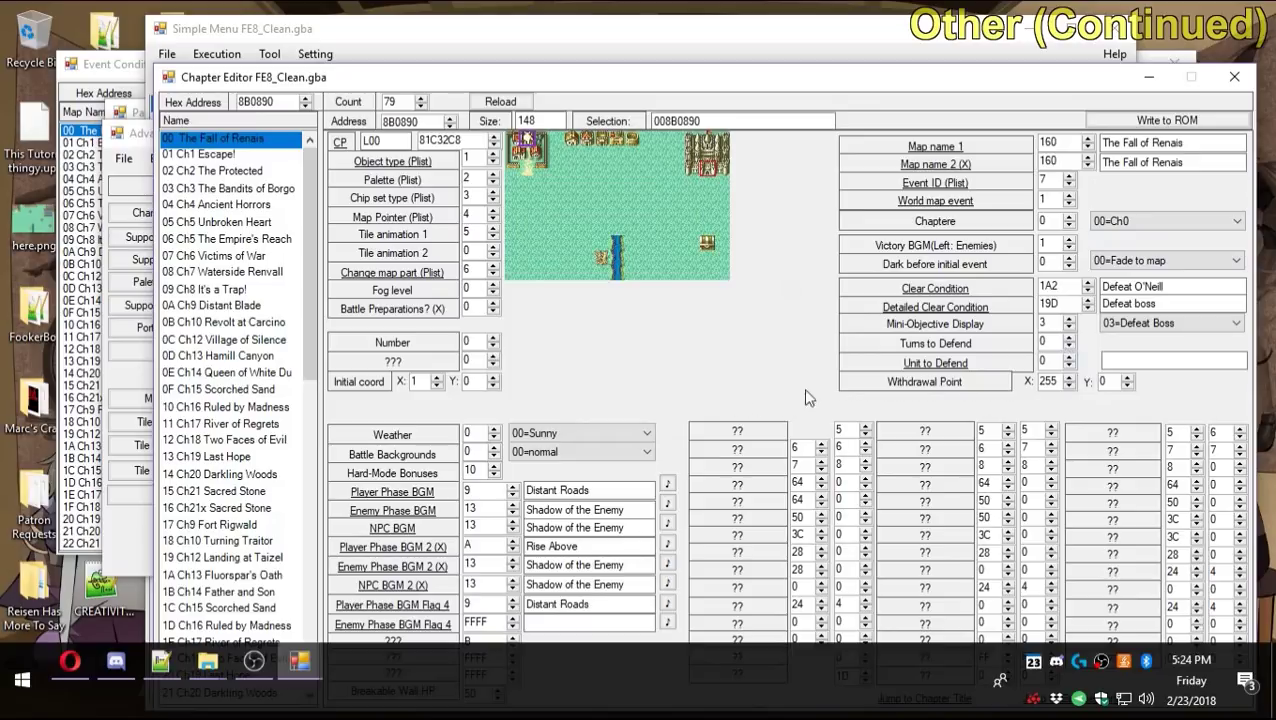
mouse_move(970, 253)
left_click(945, 203)
left_click(945, 203)
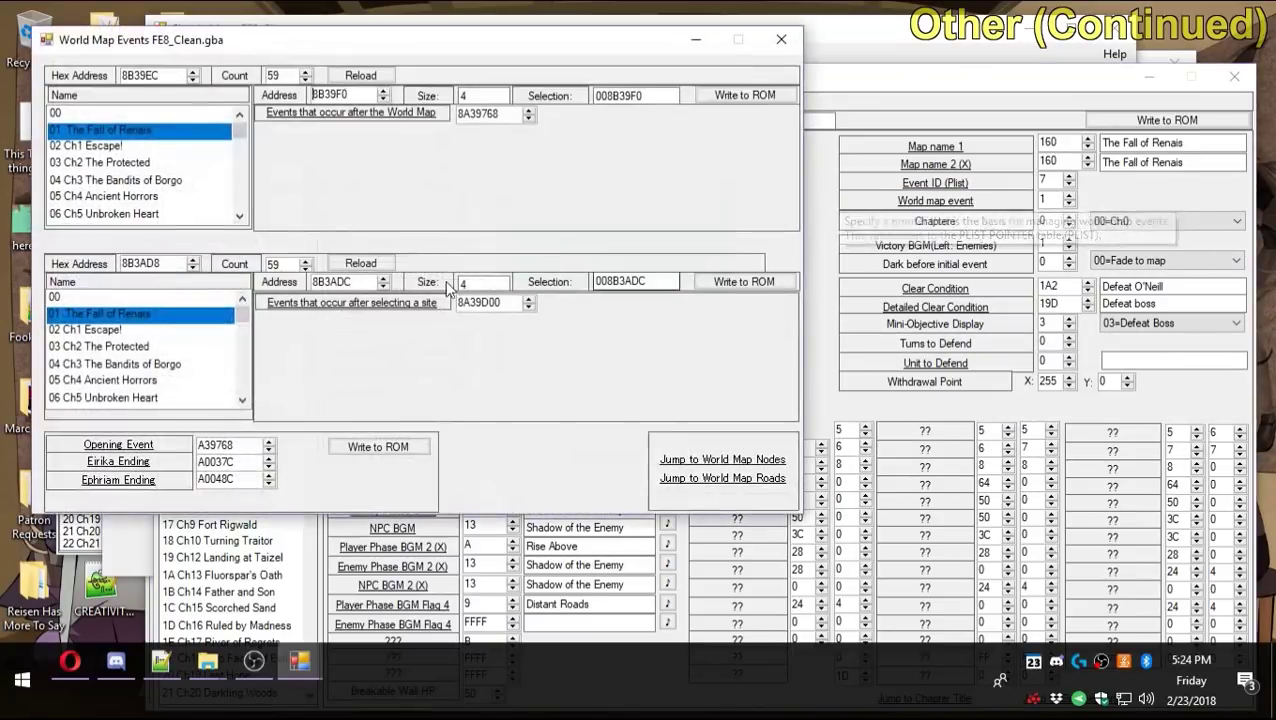
left_click(781, 39)
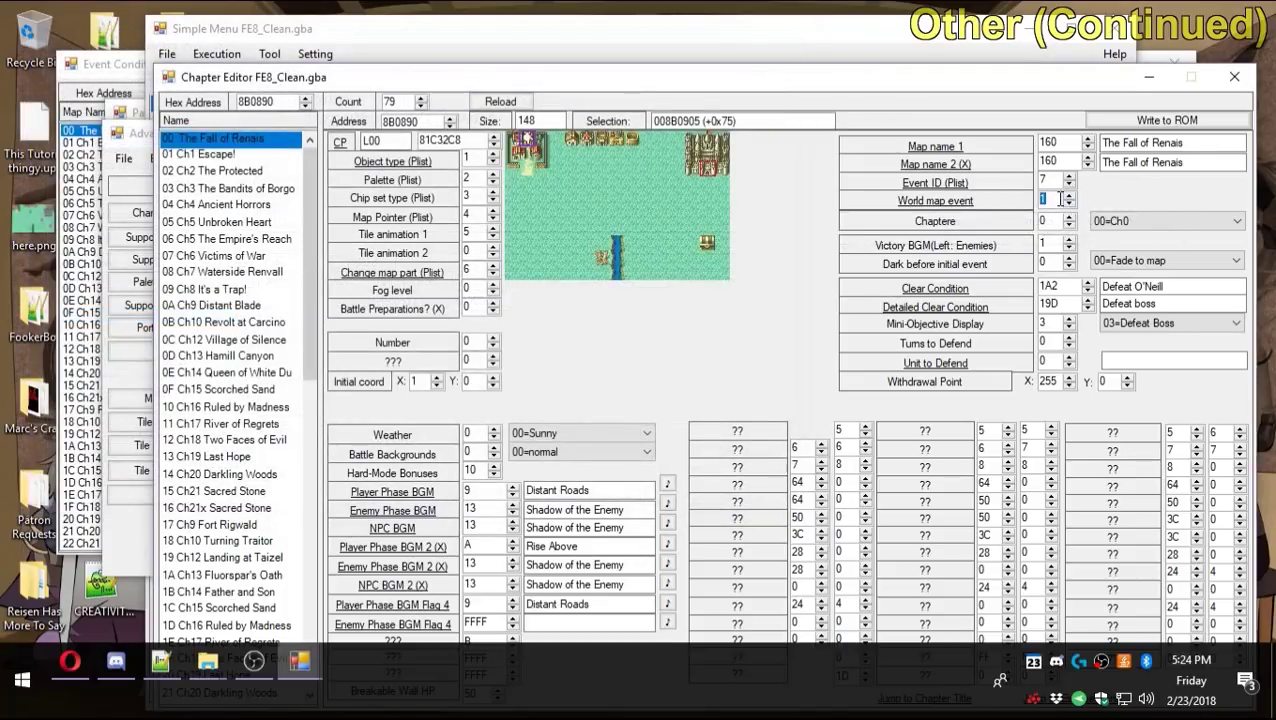
Reopen the chapter's world map events and read through the event that occurs after the World Map.
double_click(1055, 201)
mouse_move(983, 210)
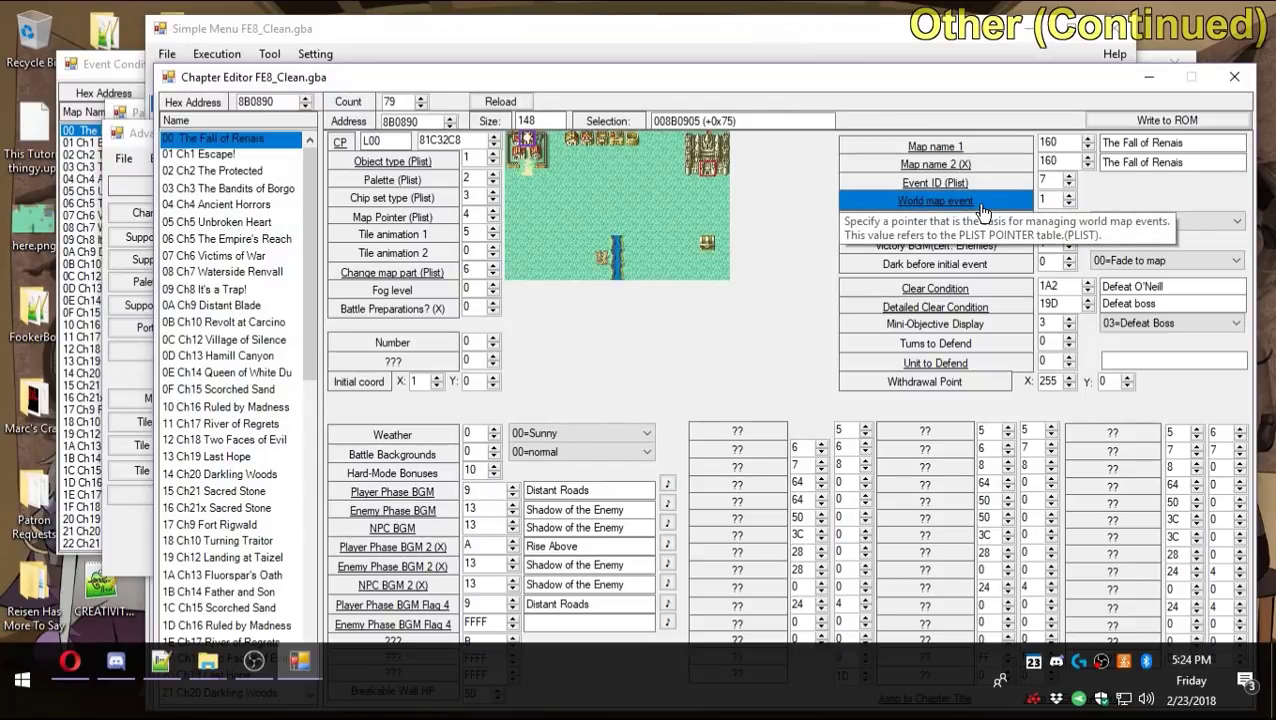
left_click(981, 204)
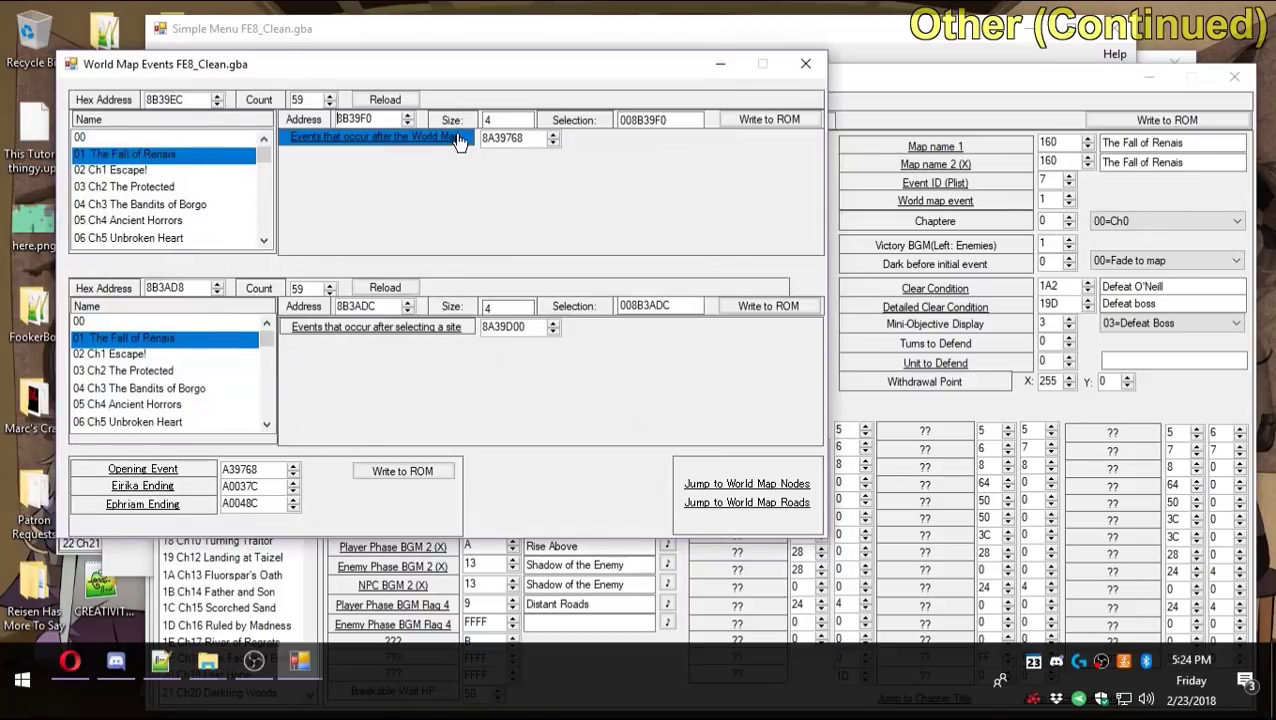
left_click(421, 143)
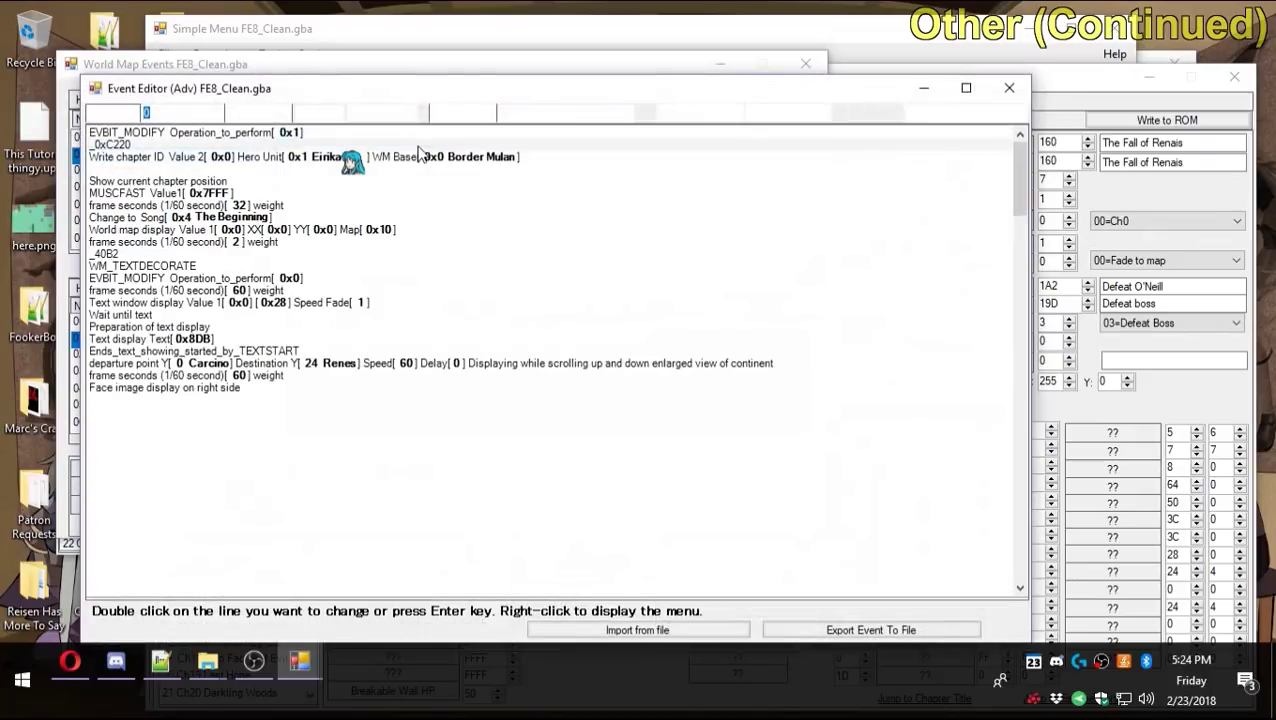
scroll(675, 319, "down", 5)
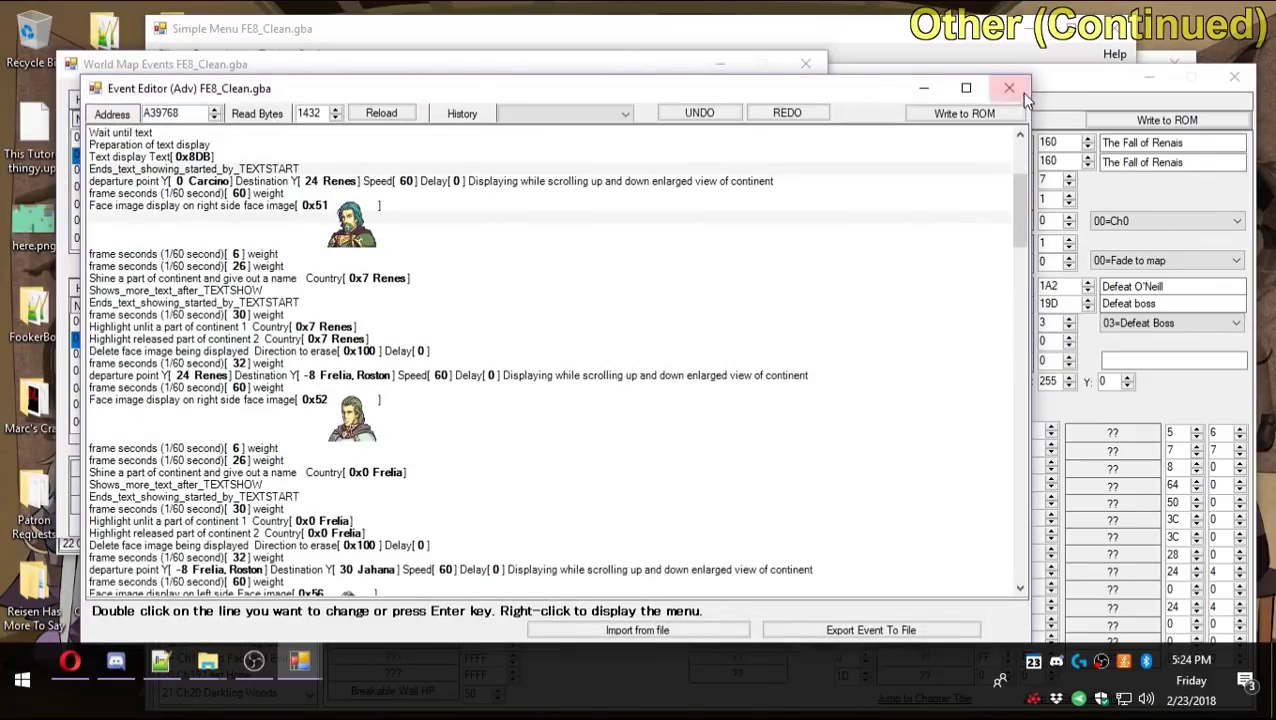
scroll(780, 300, "down", 5)
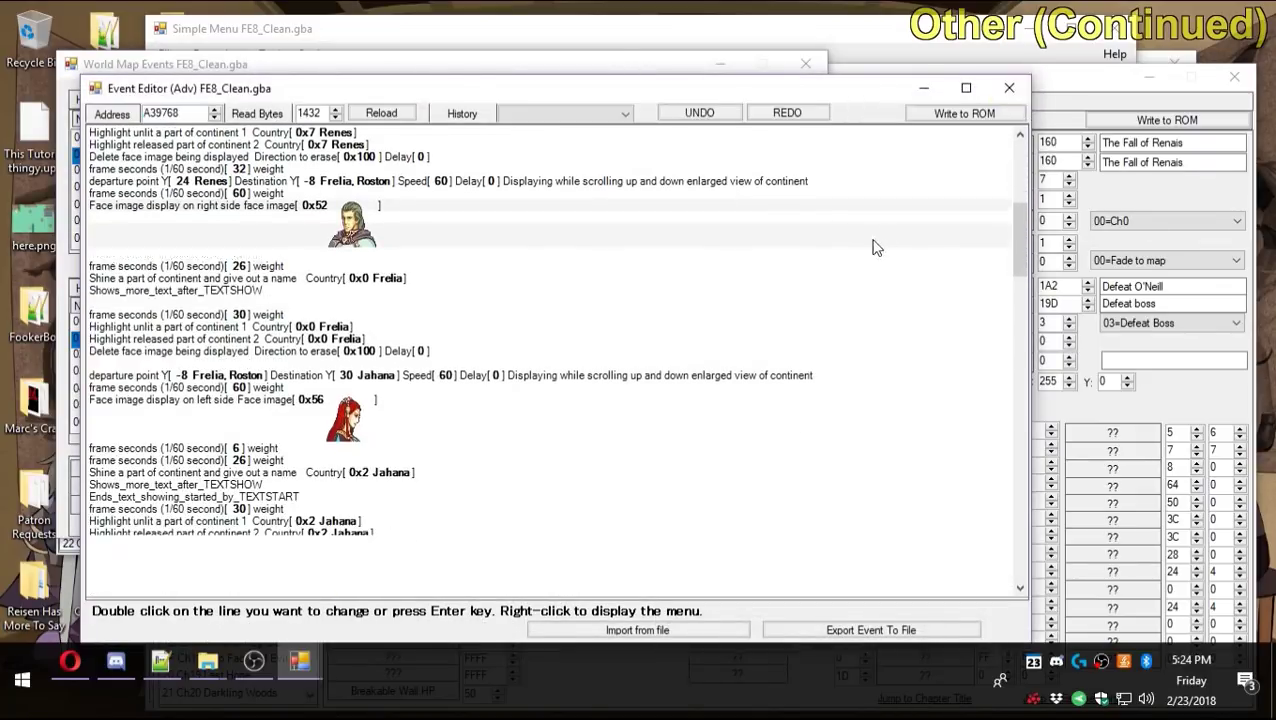
scroll(1016, 236, "down", 15)
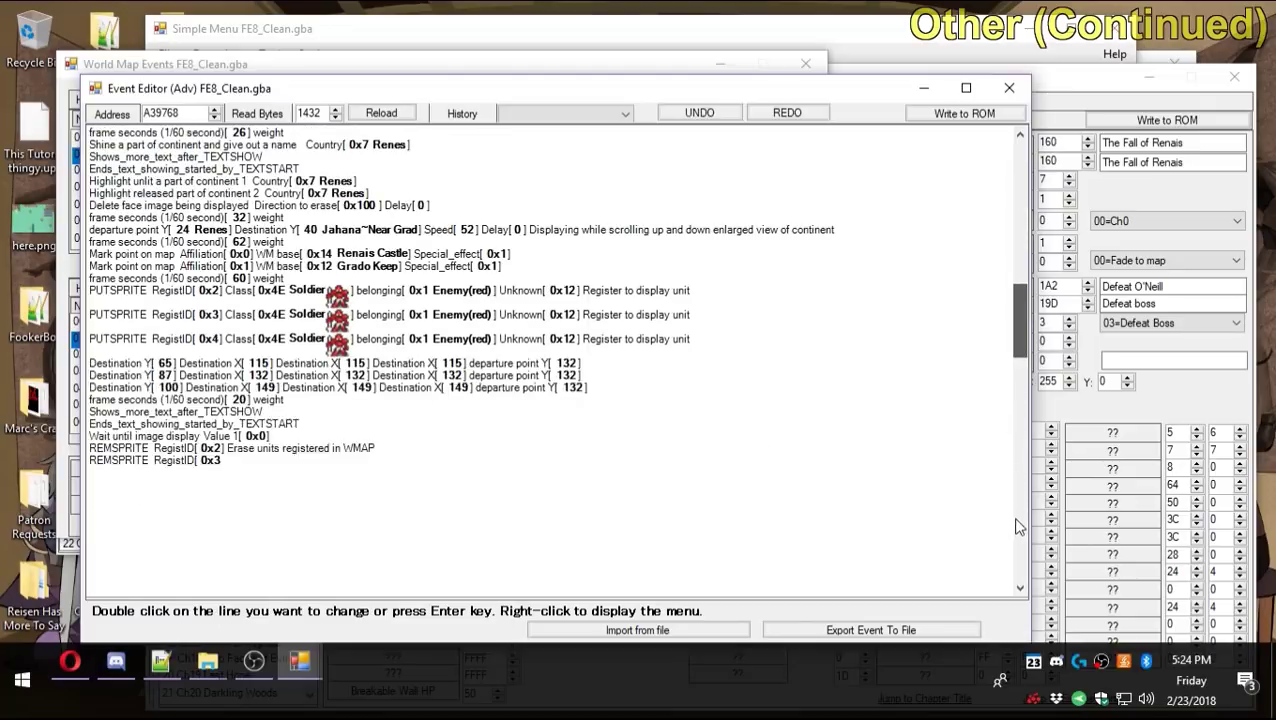
left_click(1008, 90)
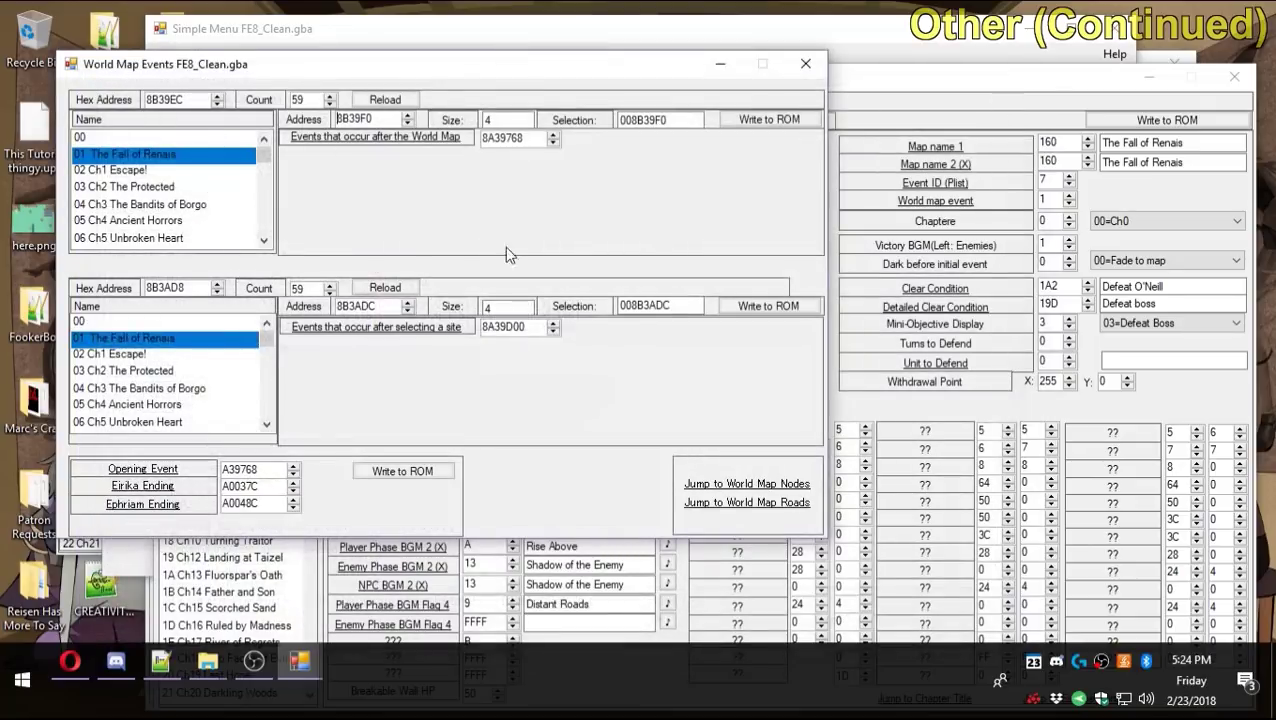
View the event that occurs after selecting a site for The Fall of Renais and close the World Map Events window.
left_click(372, 328)
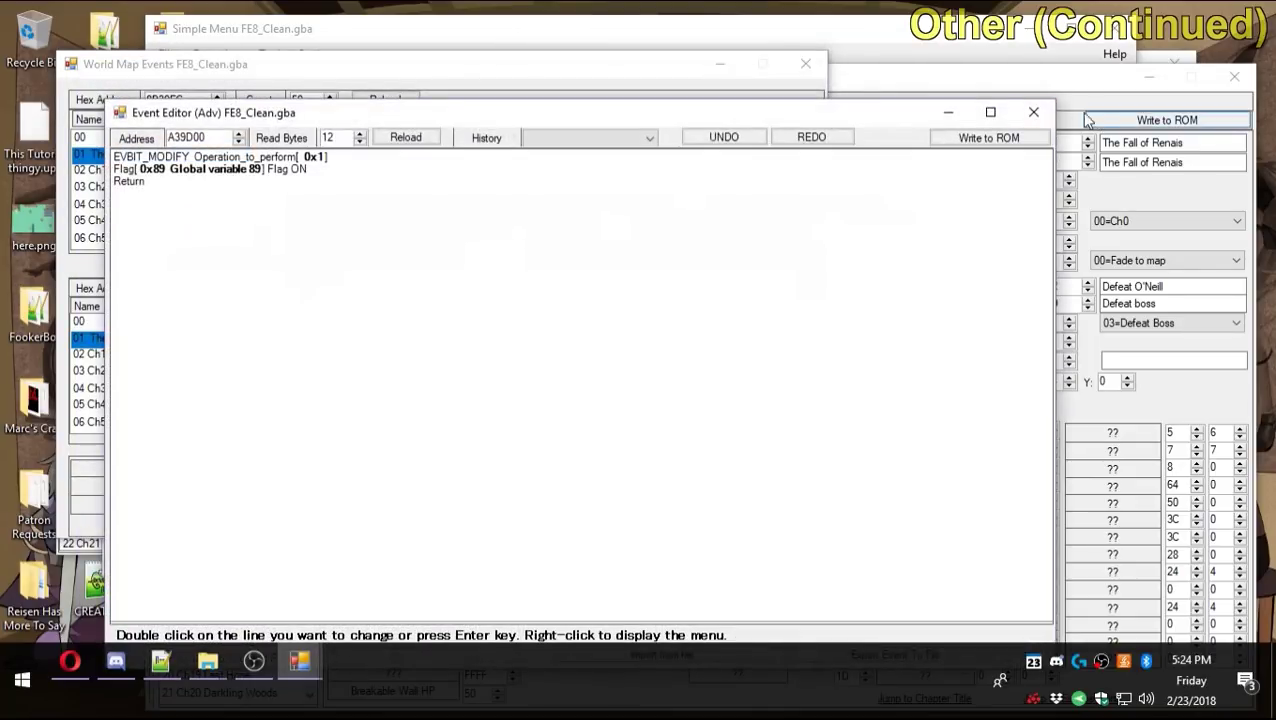
left_click(1033, 112)
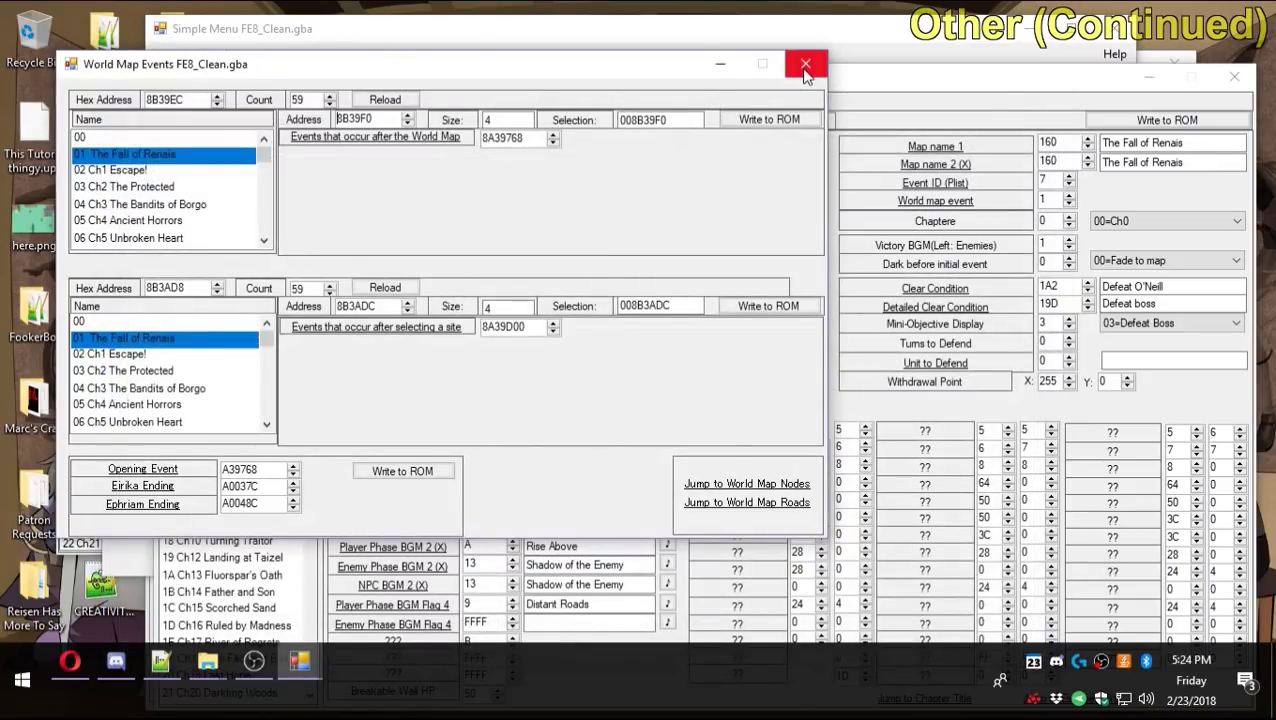
left_click(805, 66)
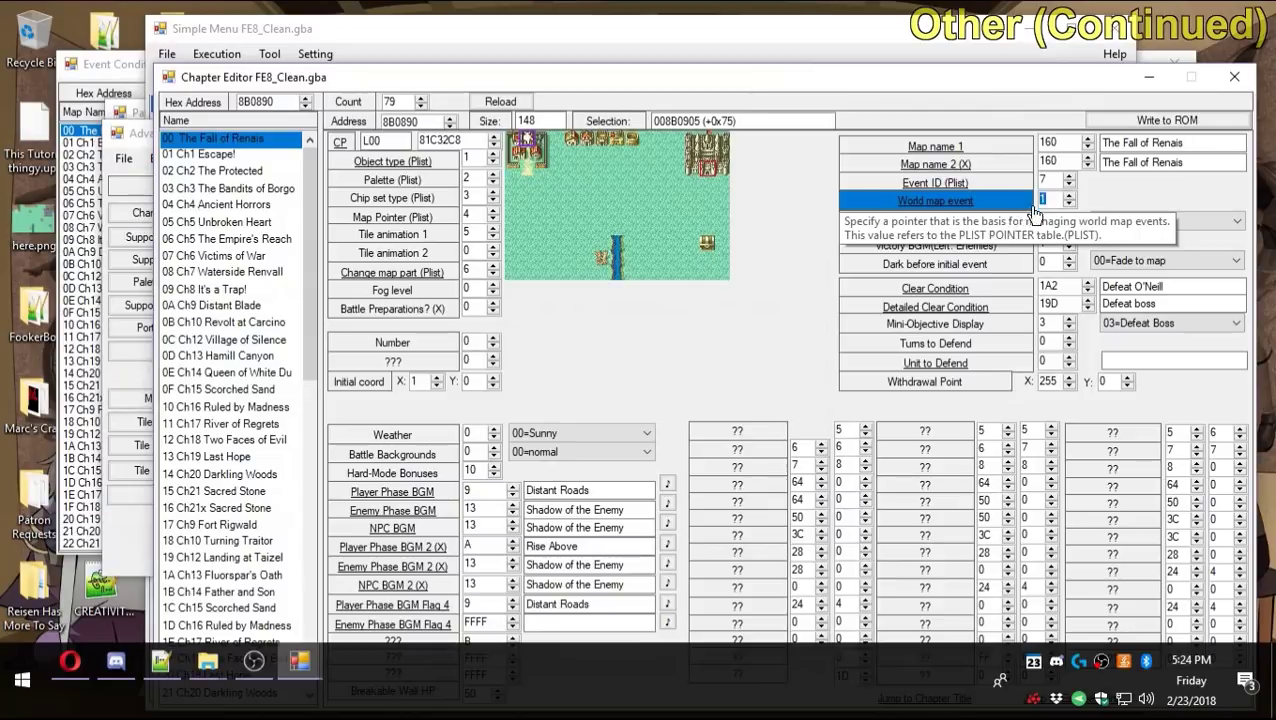
Return to the Event Condition window and change the first Always Condition entry of The Fall of Renais to 0E=ASM Condition.
left_click(505, 57)
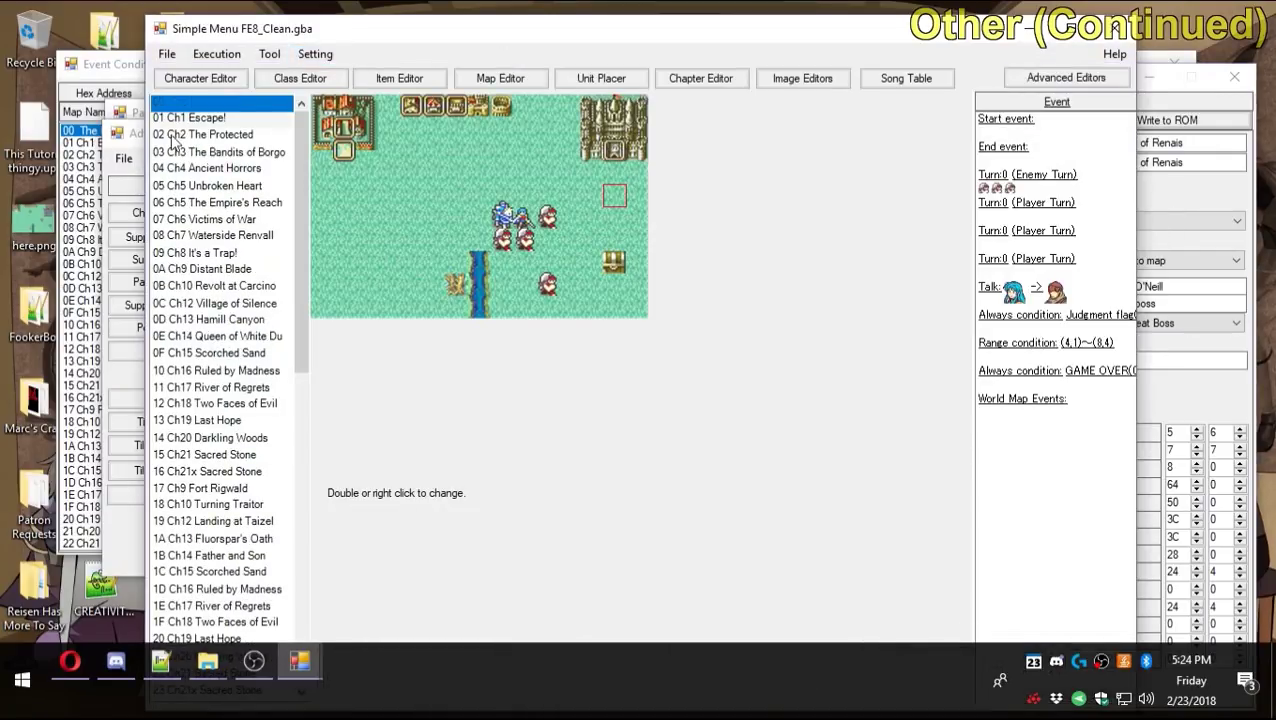
left_click(120, 67)
left_click(519, 94)
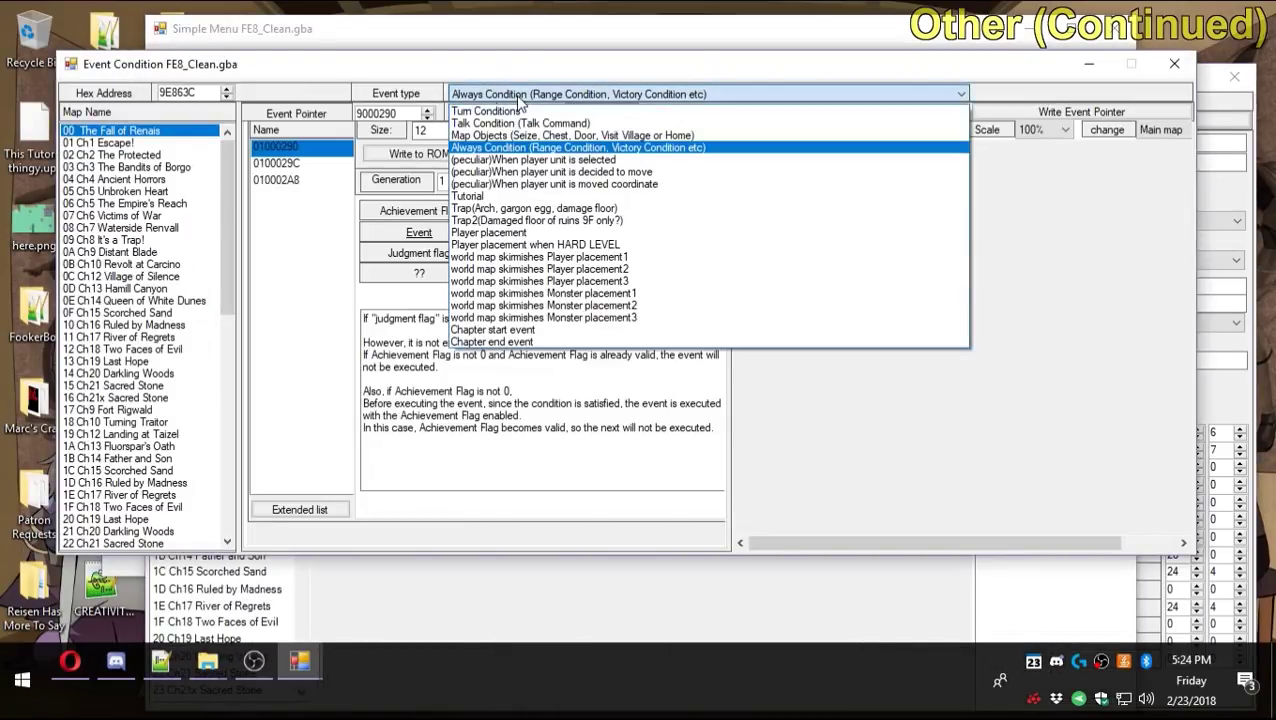
left_click(519, 94)
left_click(551, 188)
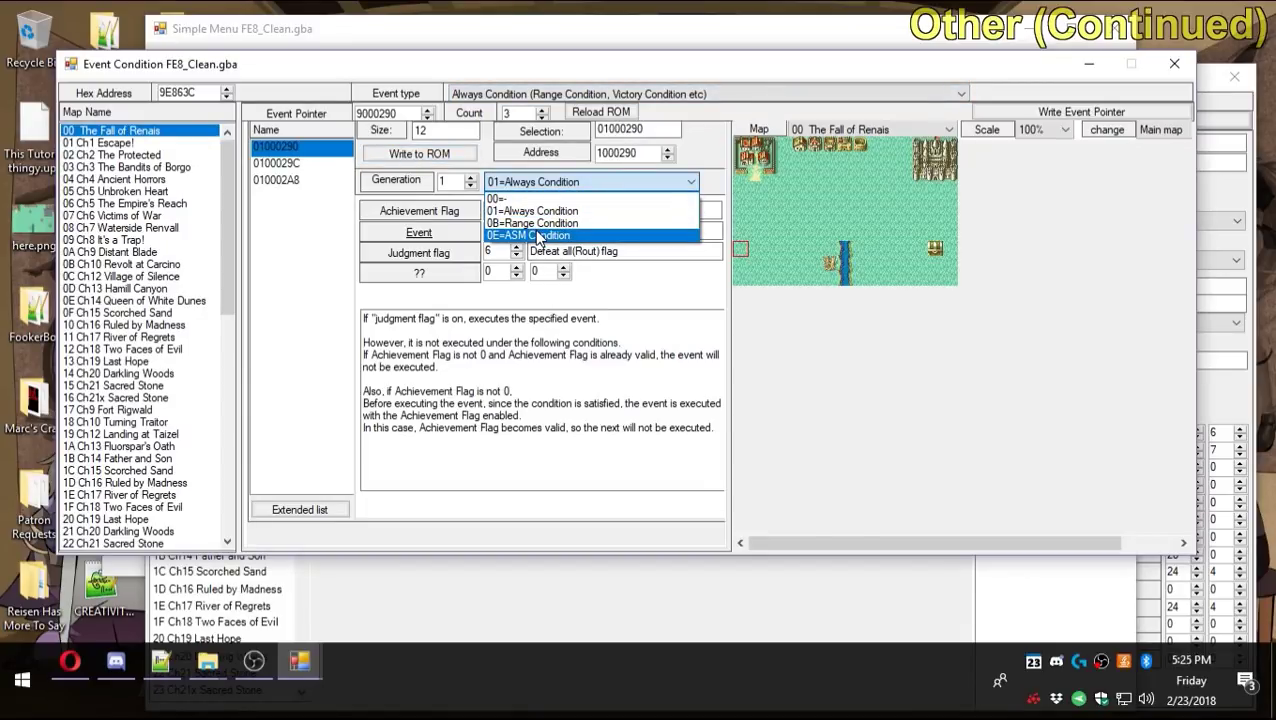
left_click(538, 236)
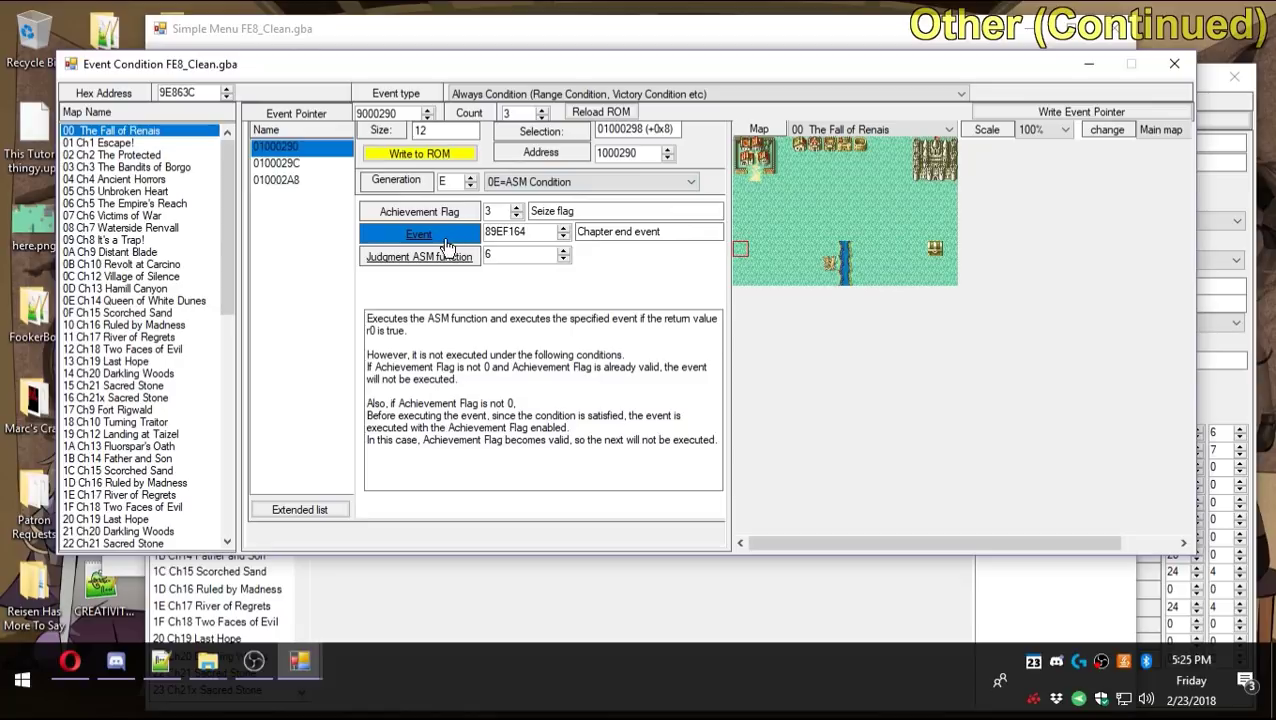
Examine the Judgment ASM function setting of the ASM condition and its description.
left_click(509, 256)
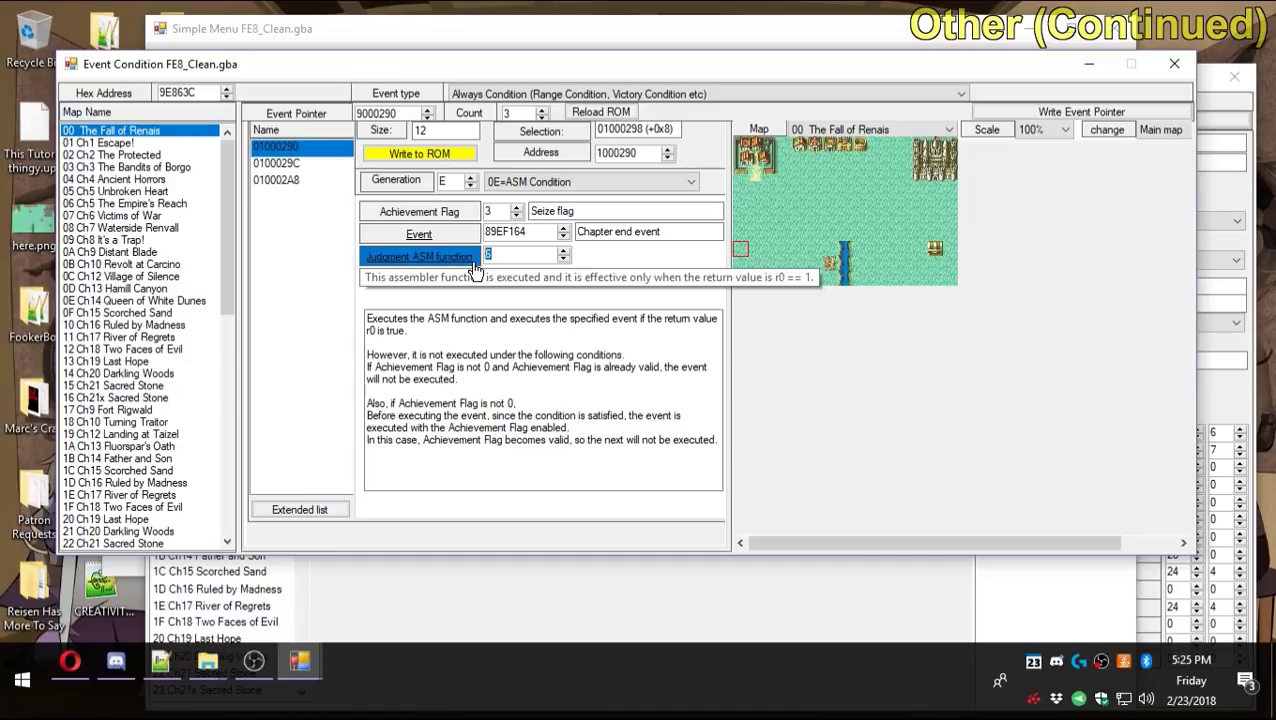
left_click(405, 257)
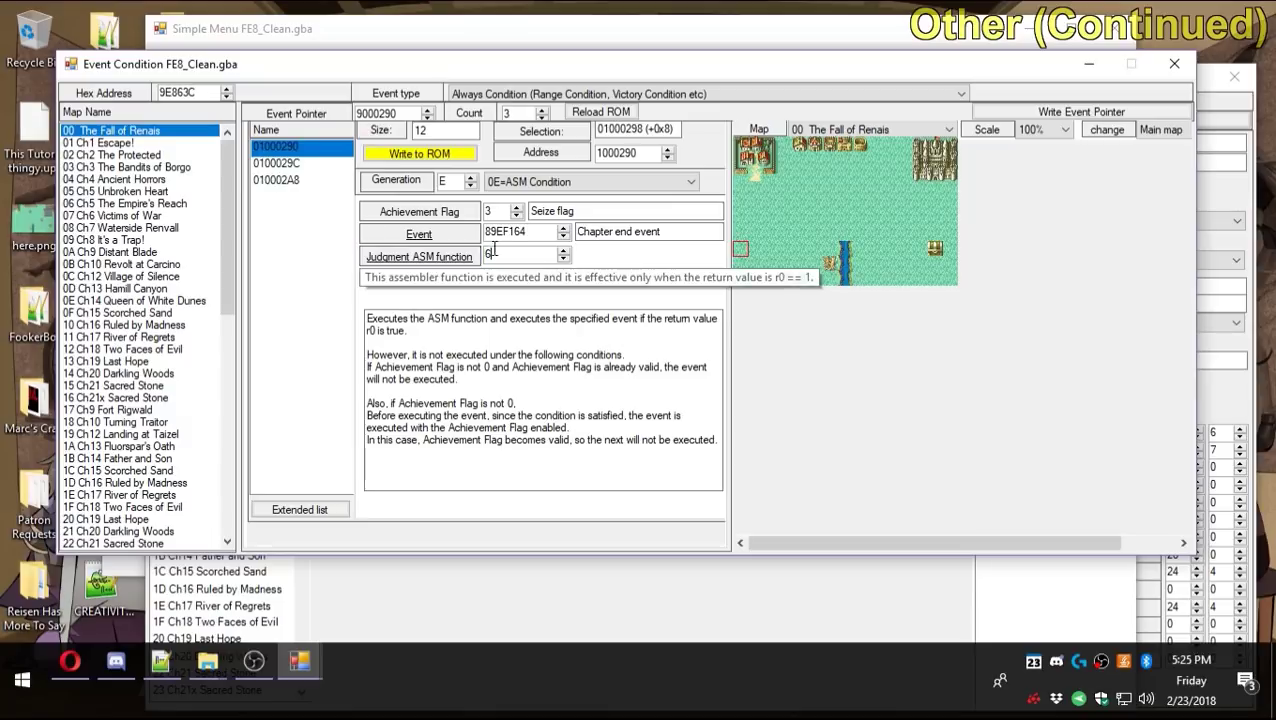
left_click(430, 258)
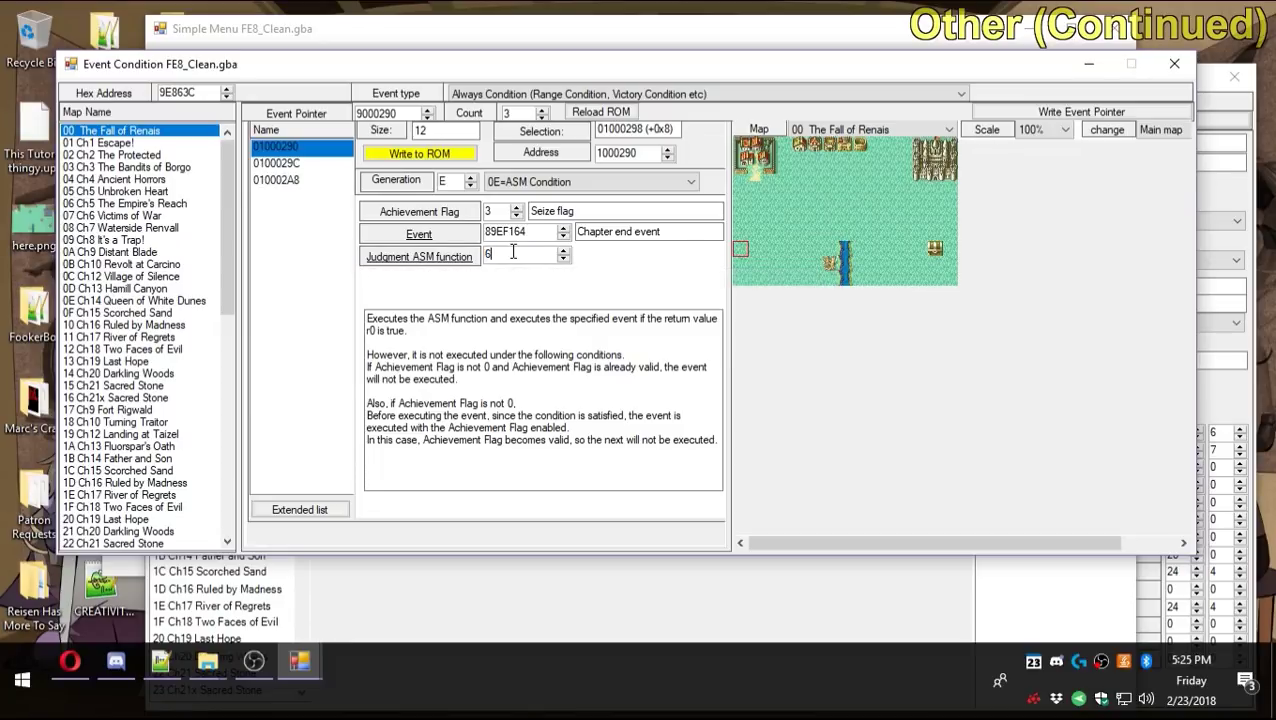
double_click(512, 252)
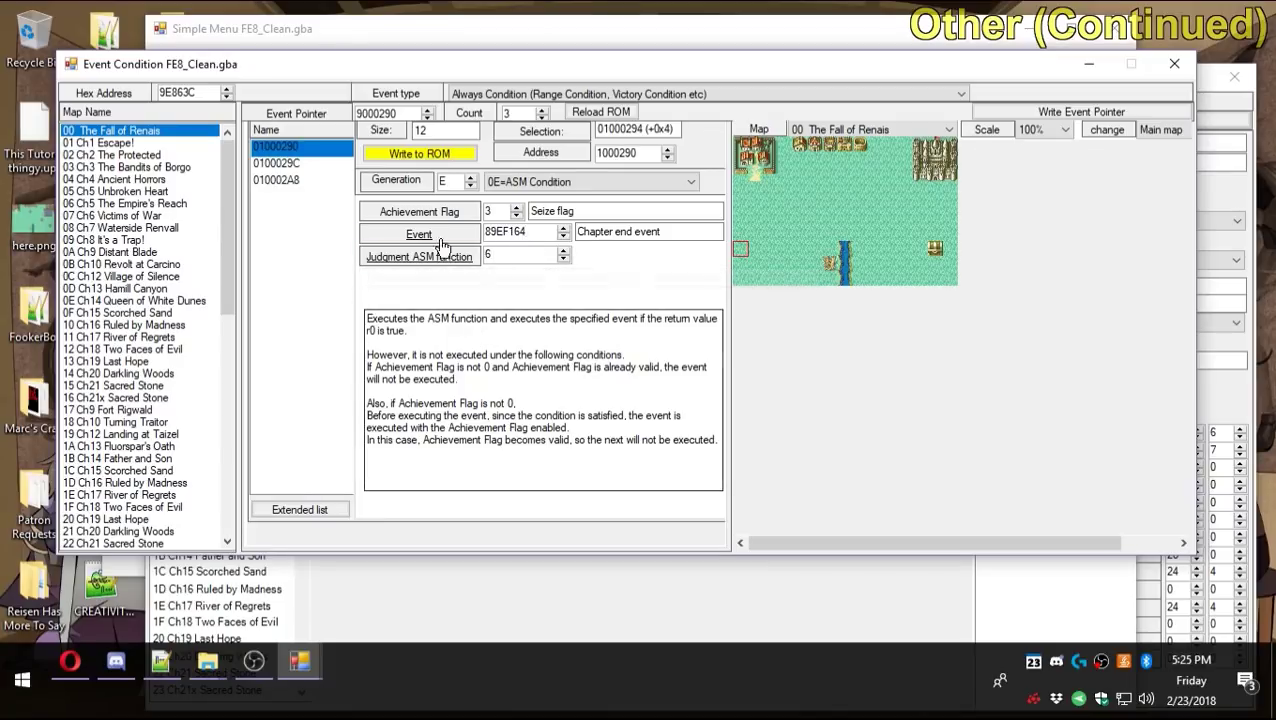
Show the Tutorial event type, inspect the tutorial events of Ch1 Escape!, and return to The Fall of Renais.
left_click(567, 97)
left_click(567, 97)
left_click(540, 97)
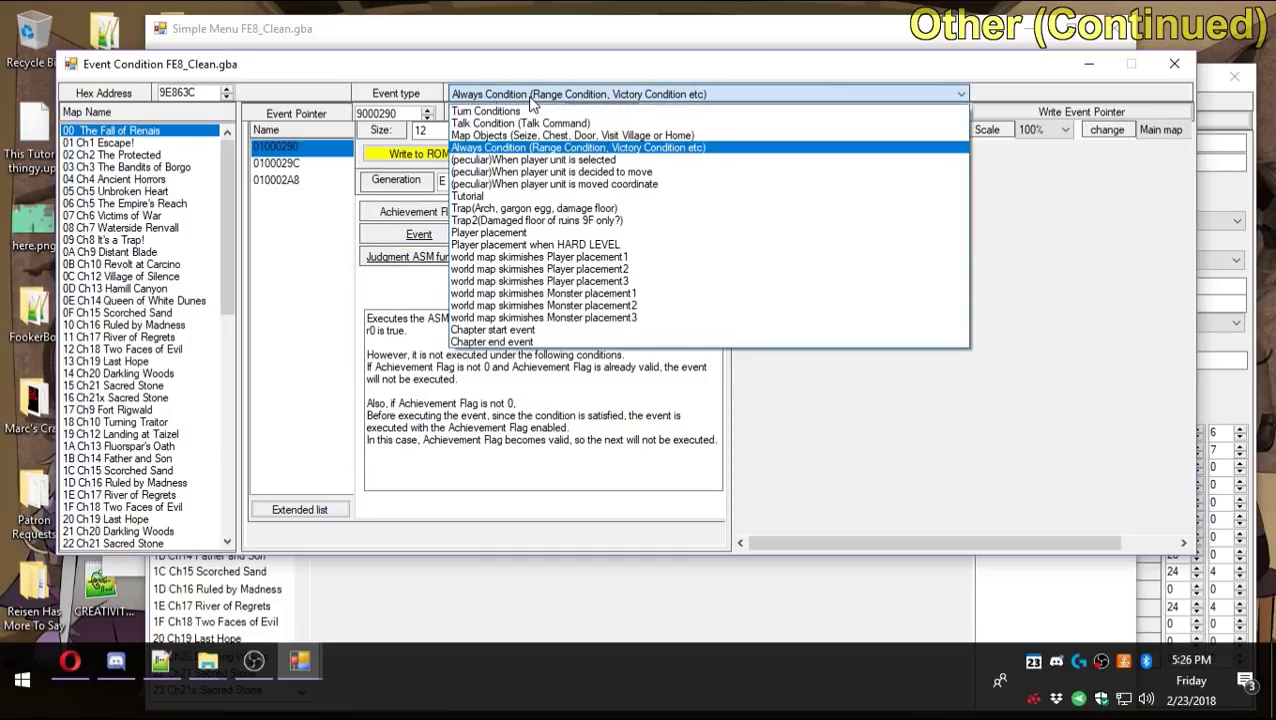
left_click(487, 197)
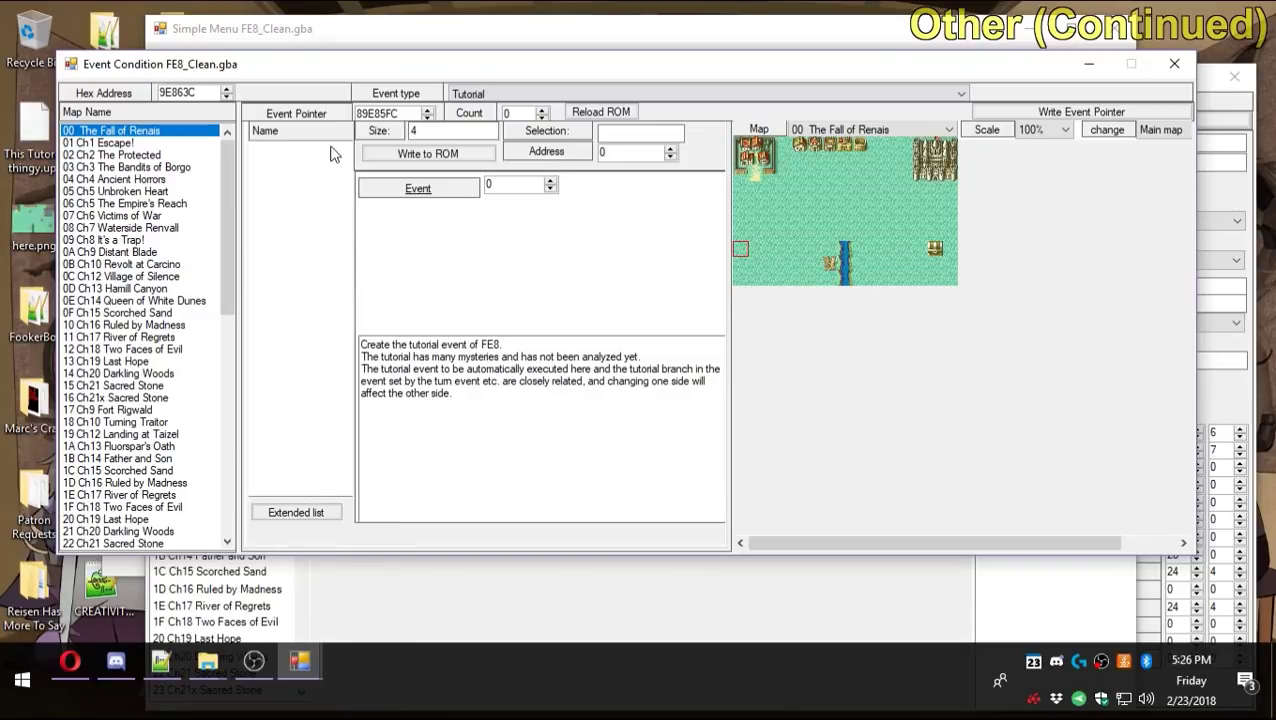
left_click(170, 147)
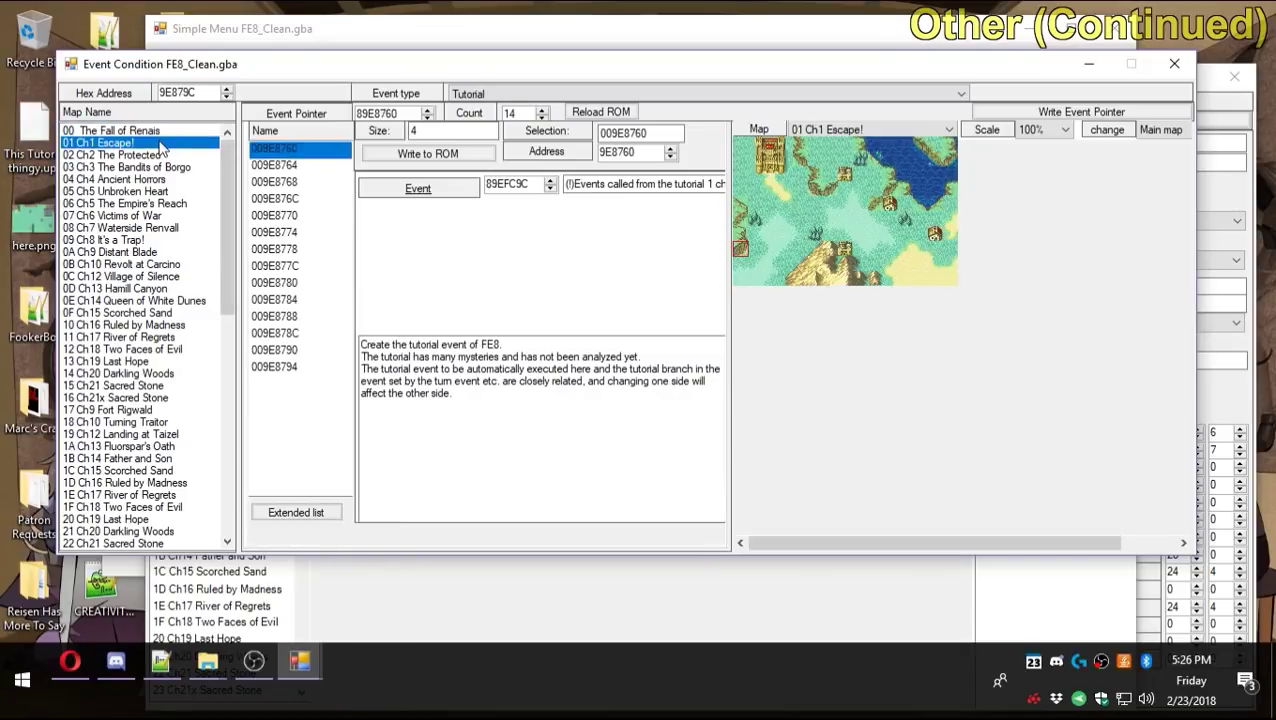
left_click(291, 152)
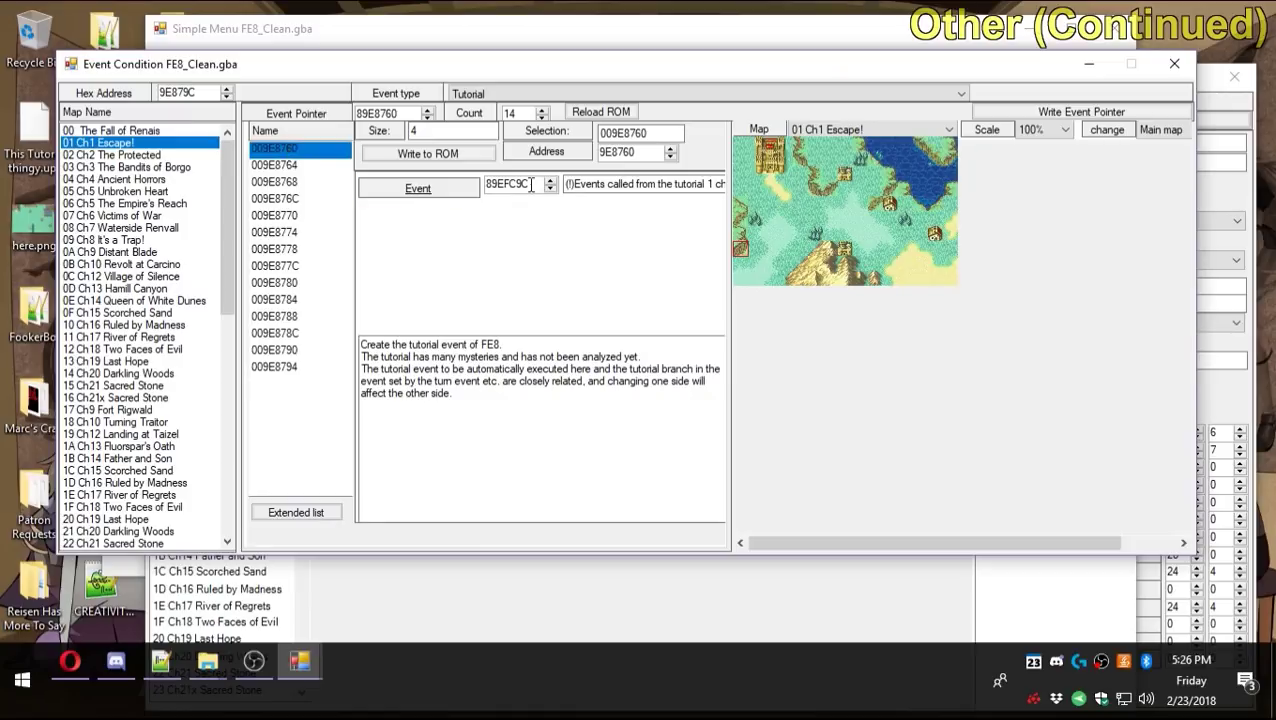
left_click(186, 133)
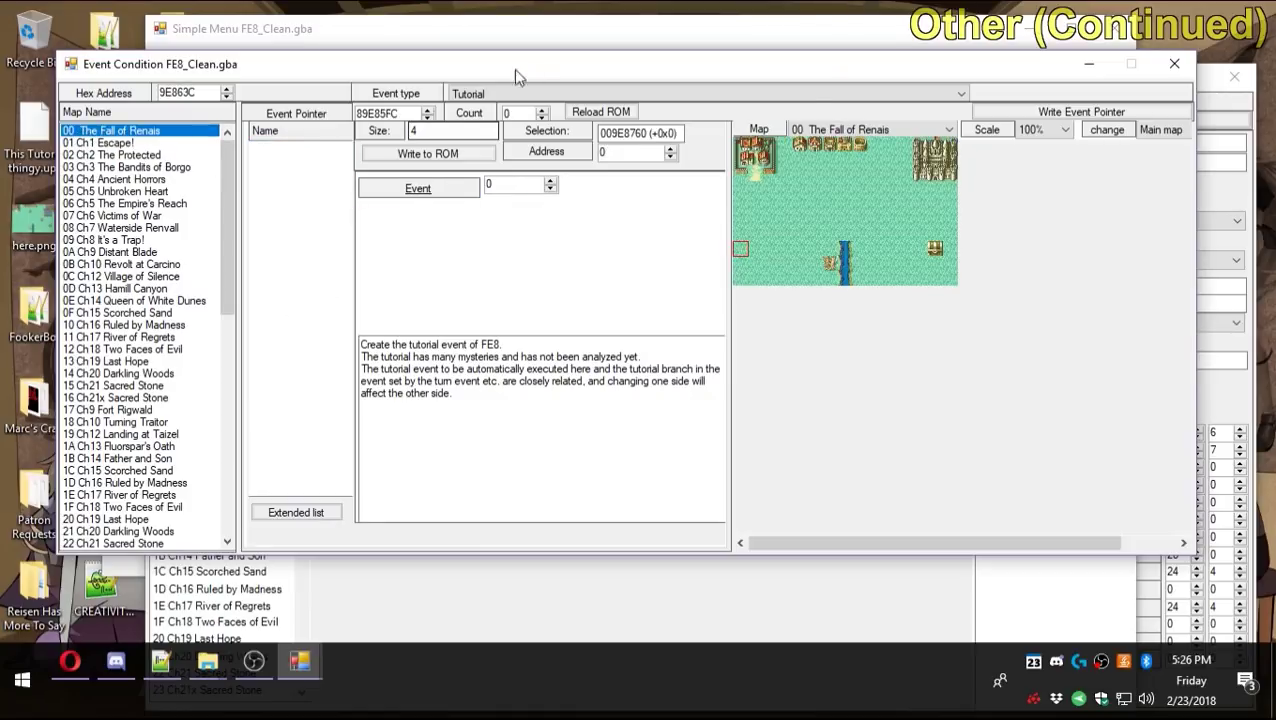
Switch the event type to Trap(Arch, gargon egg, damage floor) and set the trap's generation type to 0C=Gorgon Egg.
left_click(533, 94)
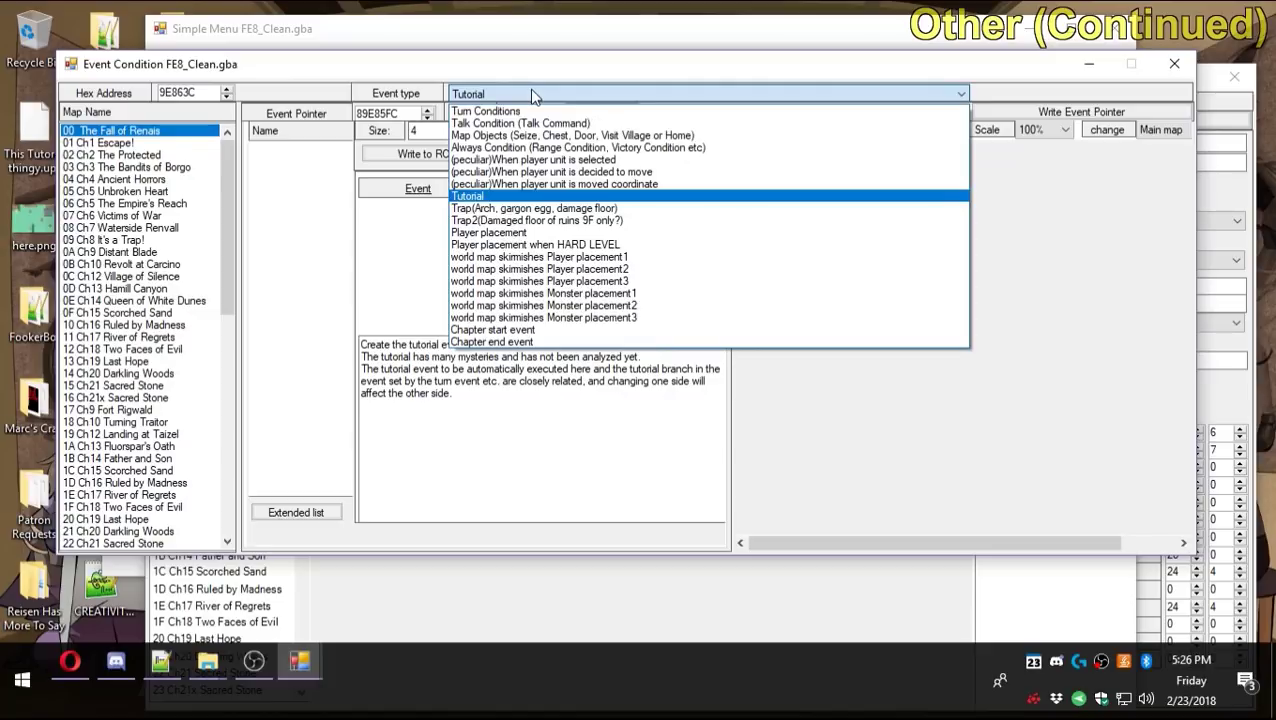
left_click(533, 94)
left_click(529, 89)
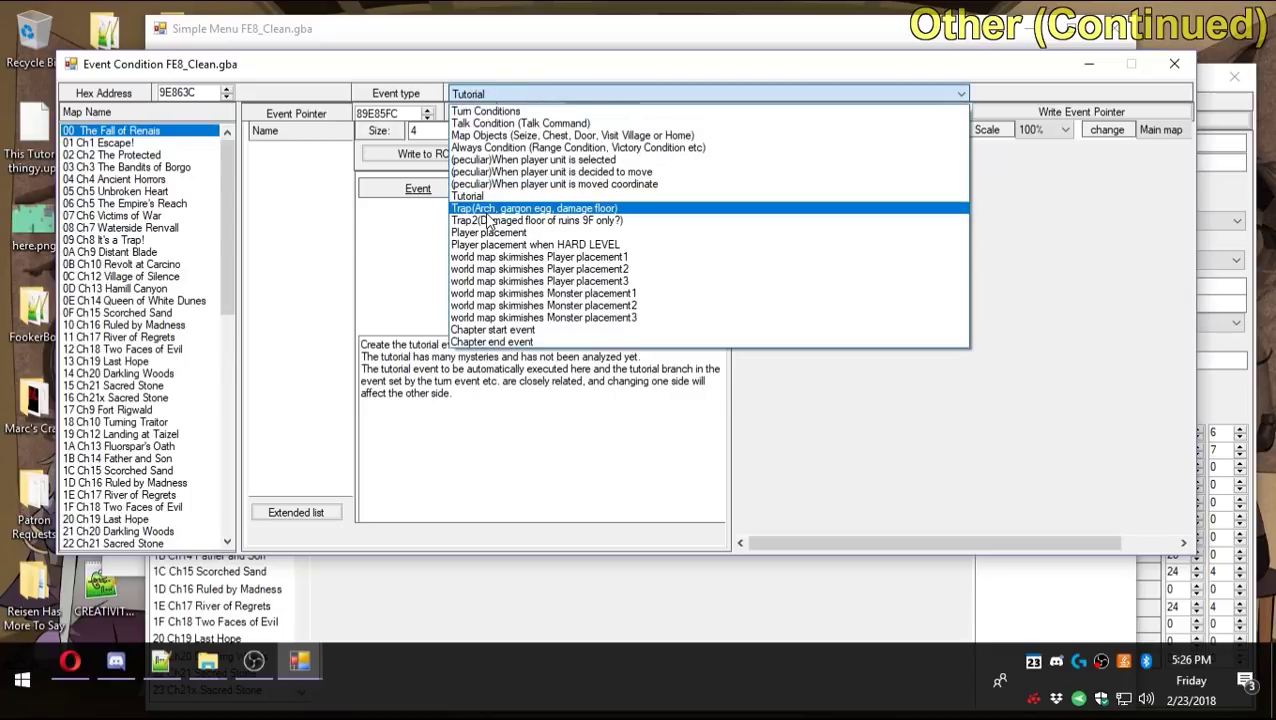
left_click(533, 208)
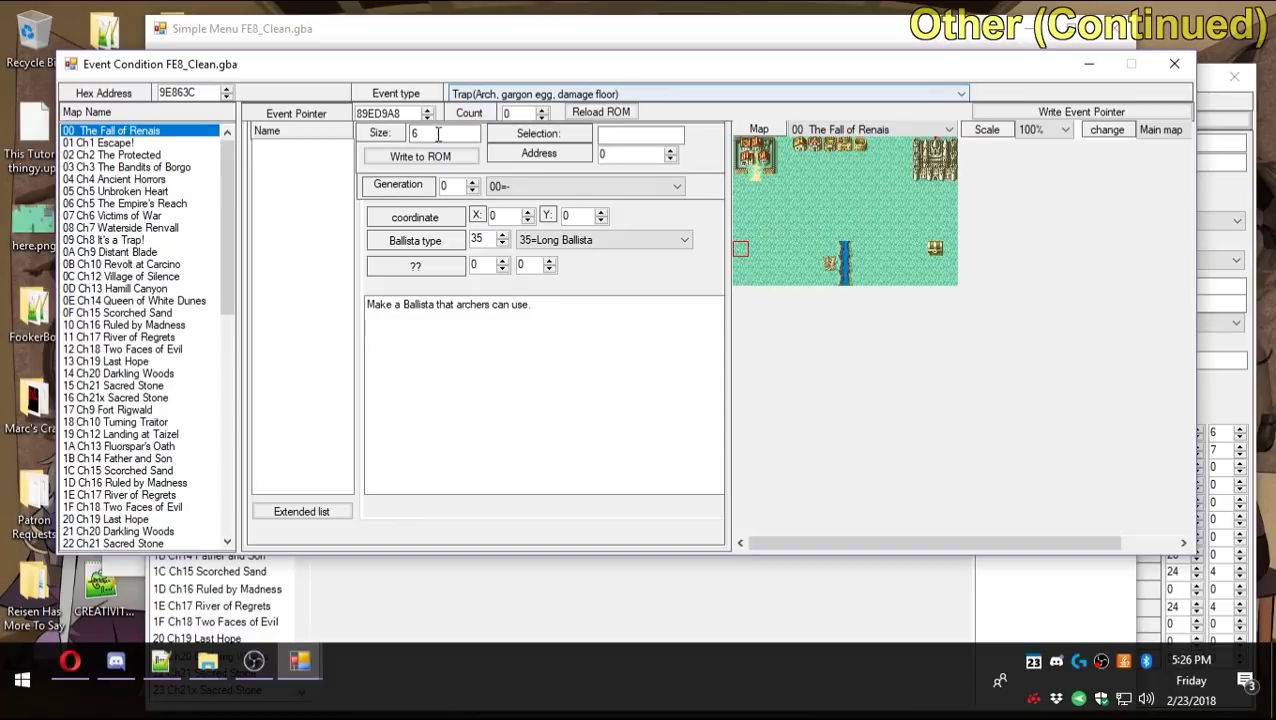
left_click(560, 187)
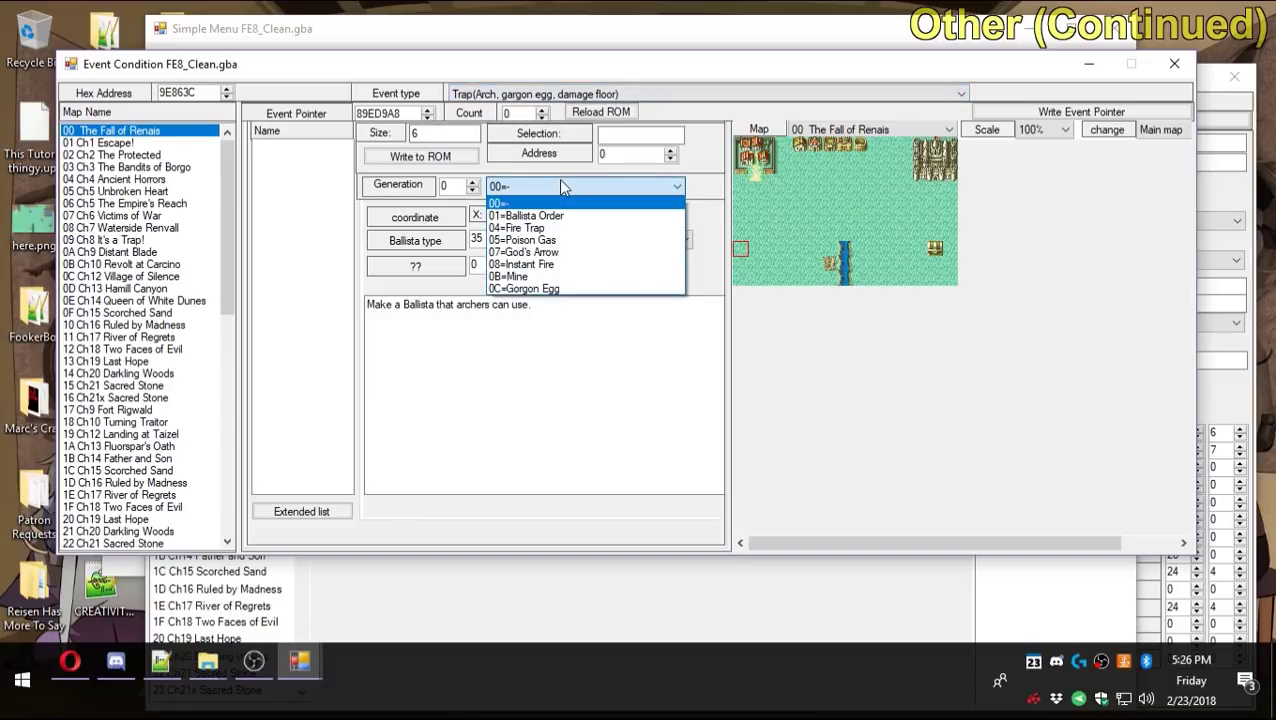
left_click(532, 288)
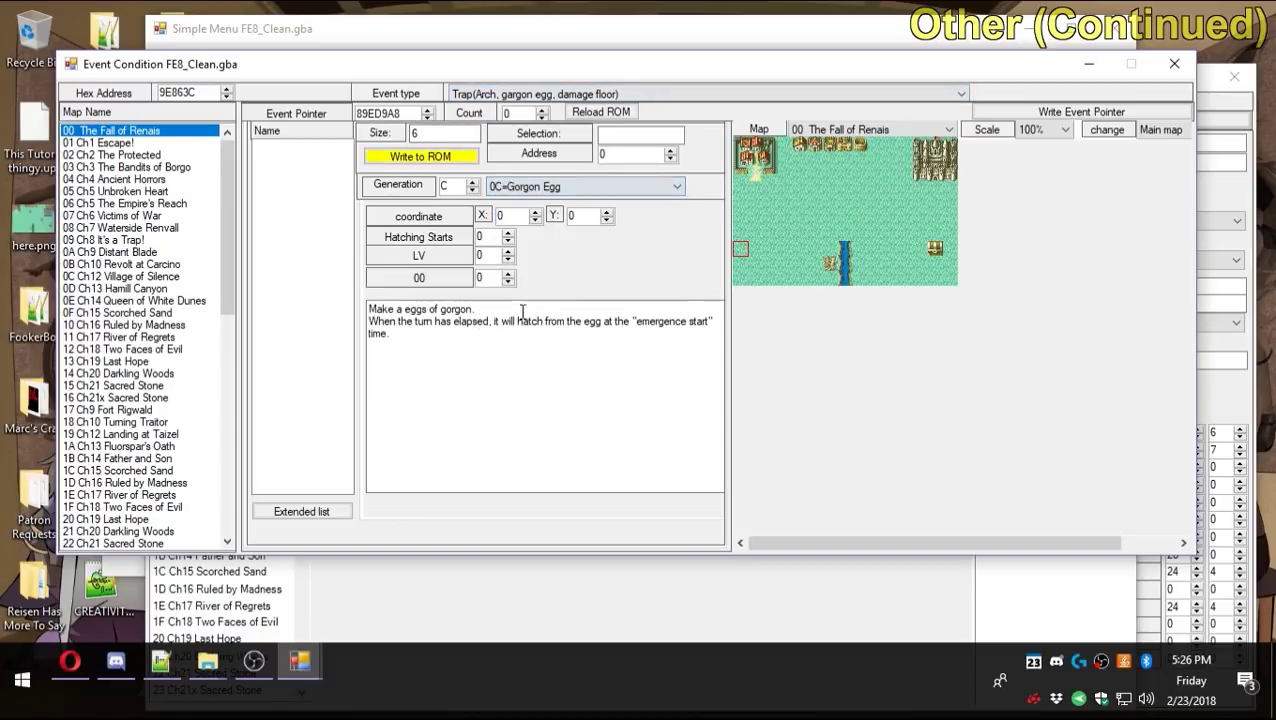
Place the Gorgon Egg at X 10, Y 4 on the map and set Hatching Starts to 1.
left_click(505, 216)
left_click(893, 210)
double_click(481, 237)
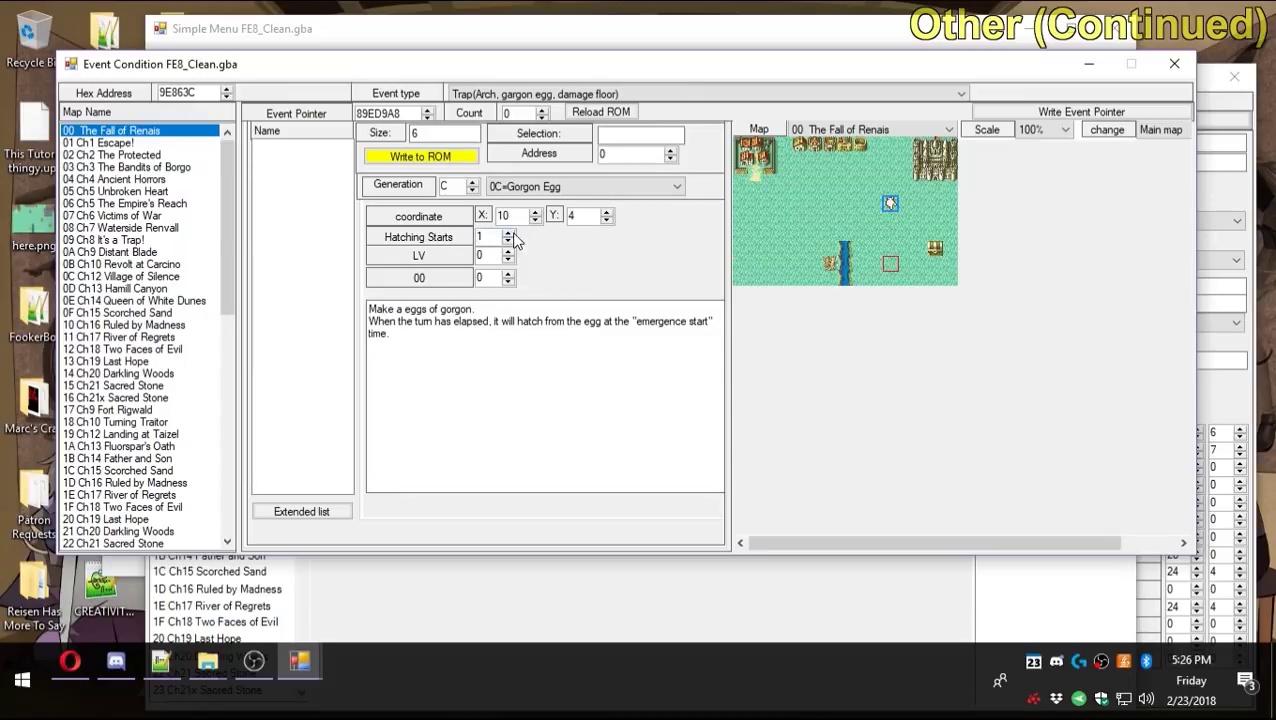
Set the Gorgon Egg's LV to A and try to write the trap to the ROM.
left_click(508, 256)
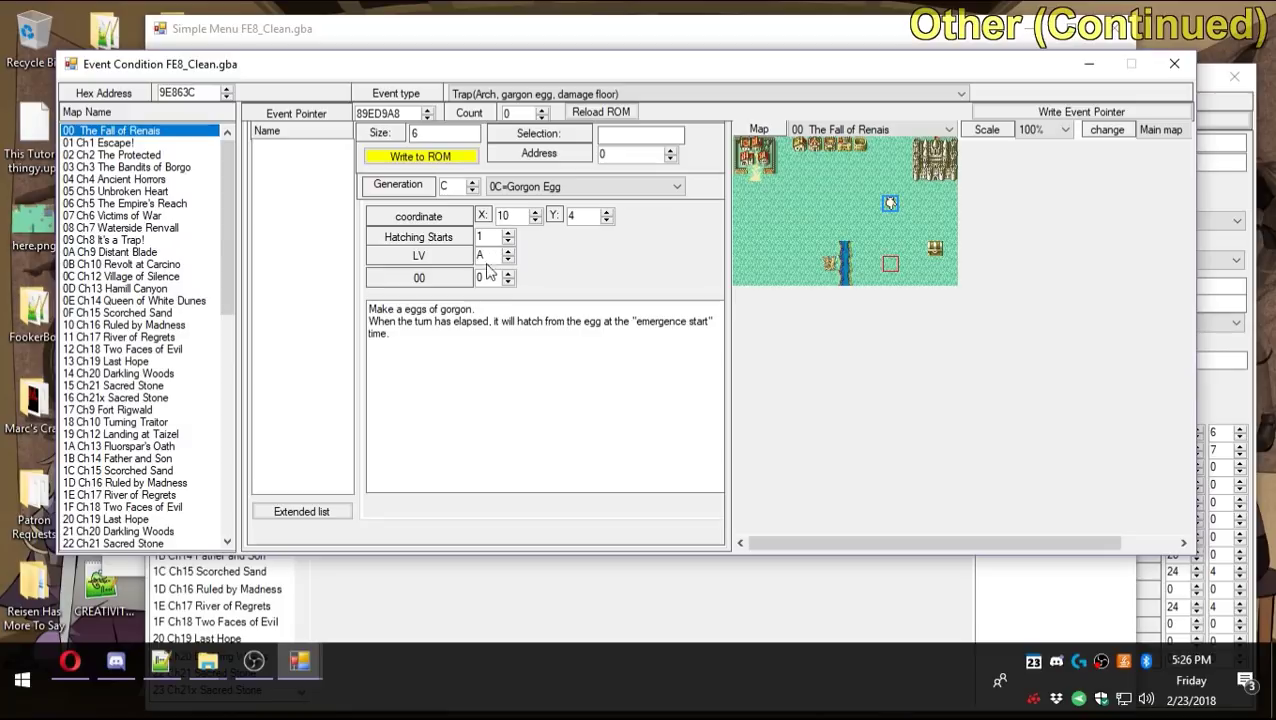
left_click(420, 157)
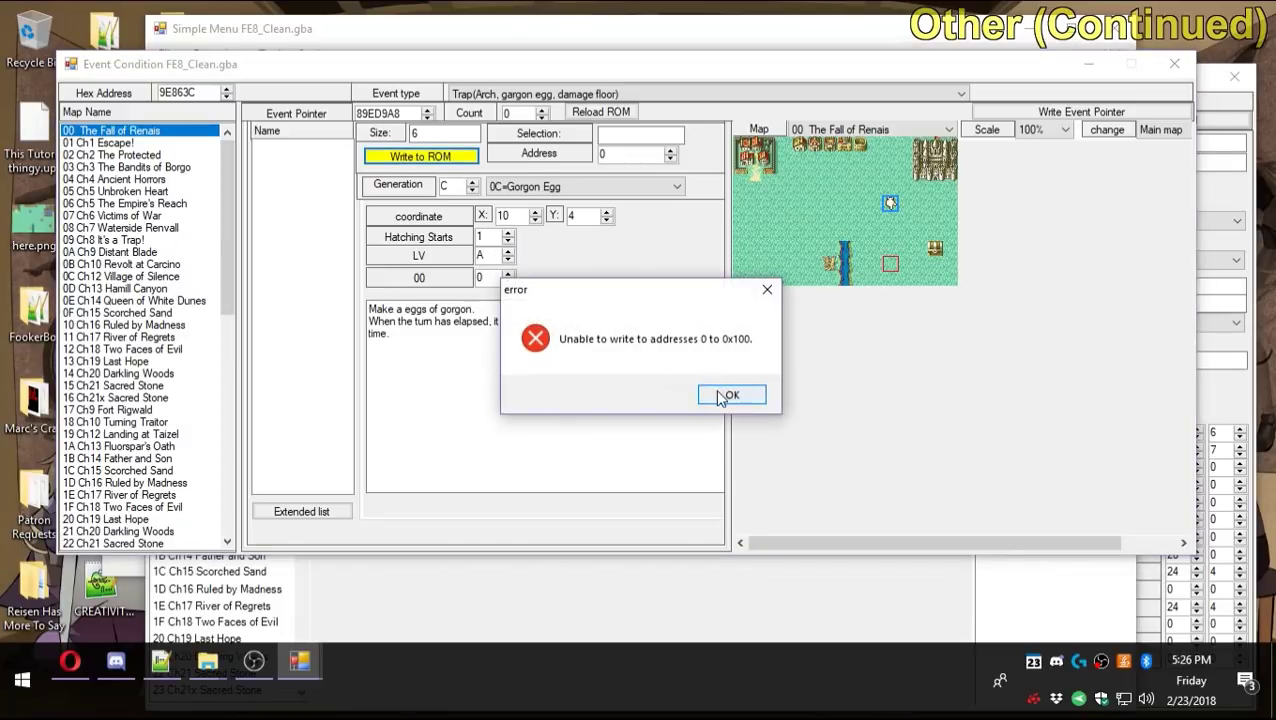
left_click(724, 396)
Extend the trap list to a total of 5 entries, reallocating its data to free space and repointing it.
left_click(300, 511)
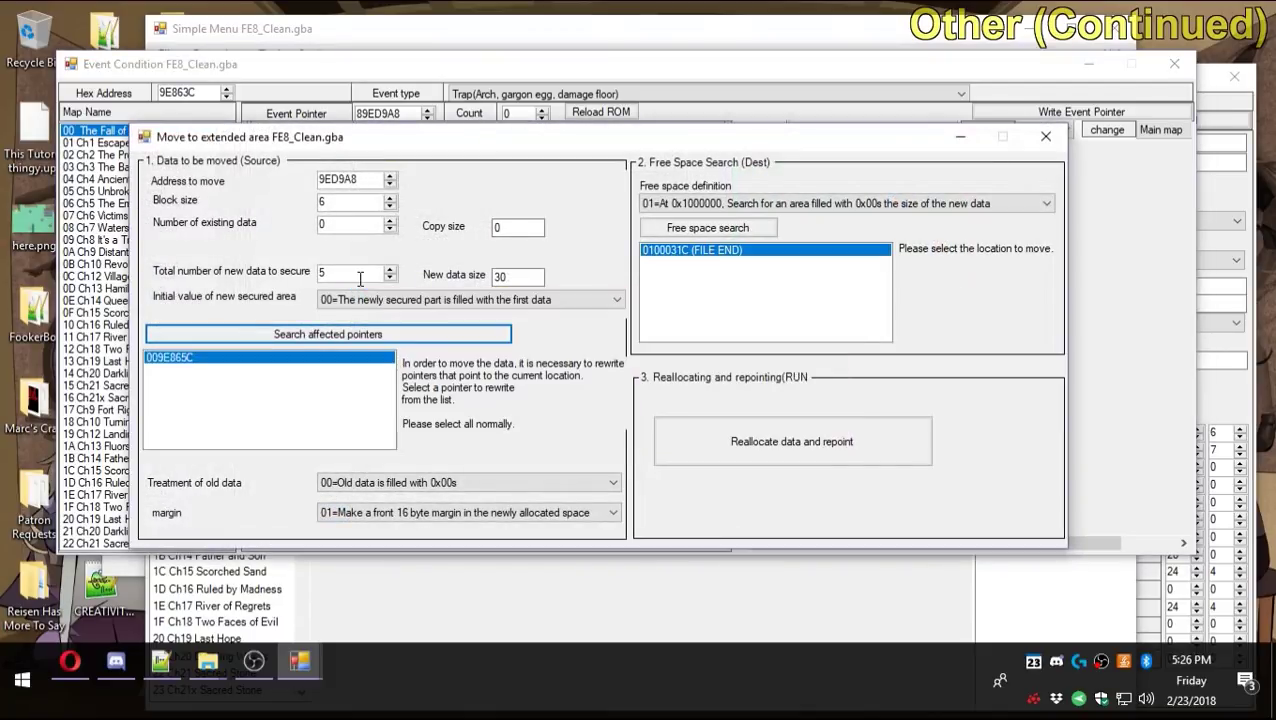
left_click(756, 441)
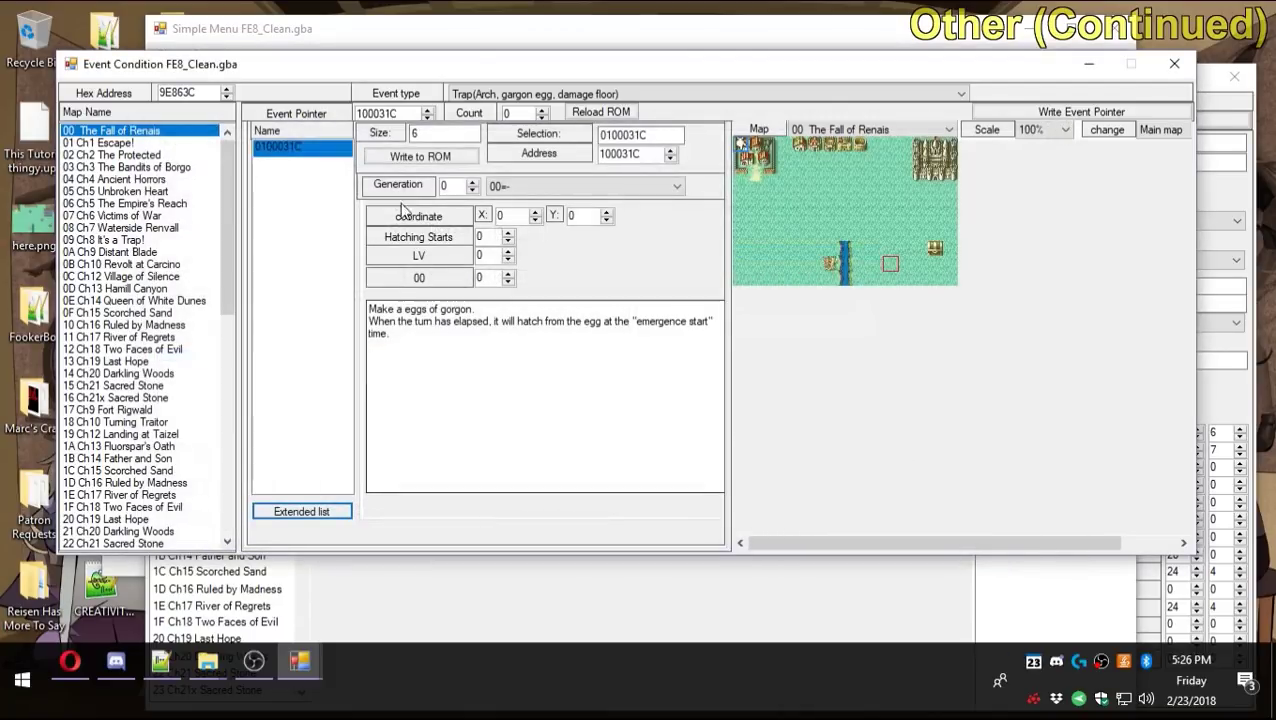
Make the new entry a 0C=Gorgon Egg at X 10, Y 3 with Hatching Starts 1 and LV A, and write it to the ROM.
left_click(540, 186)
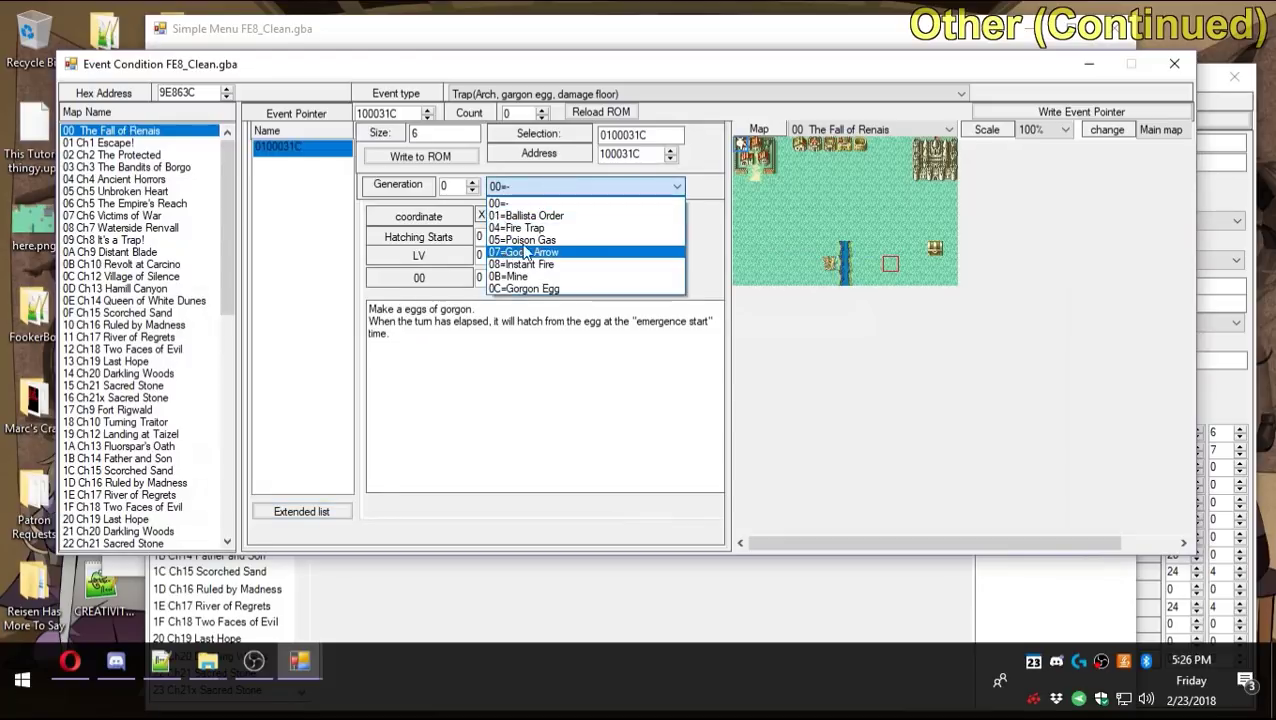
left_click(530, 288)
left_click(891, 191)
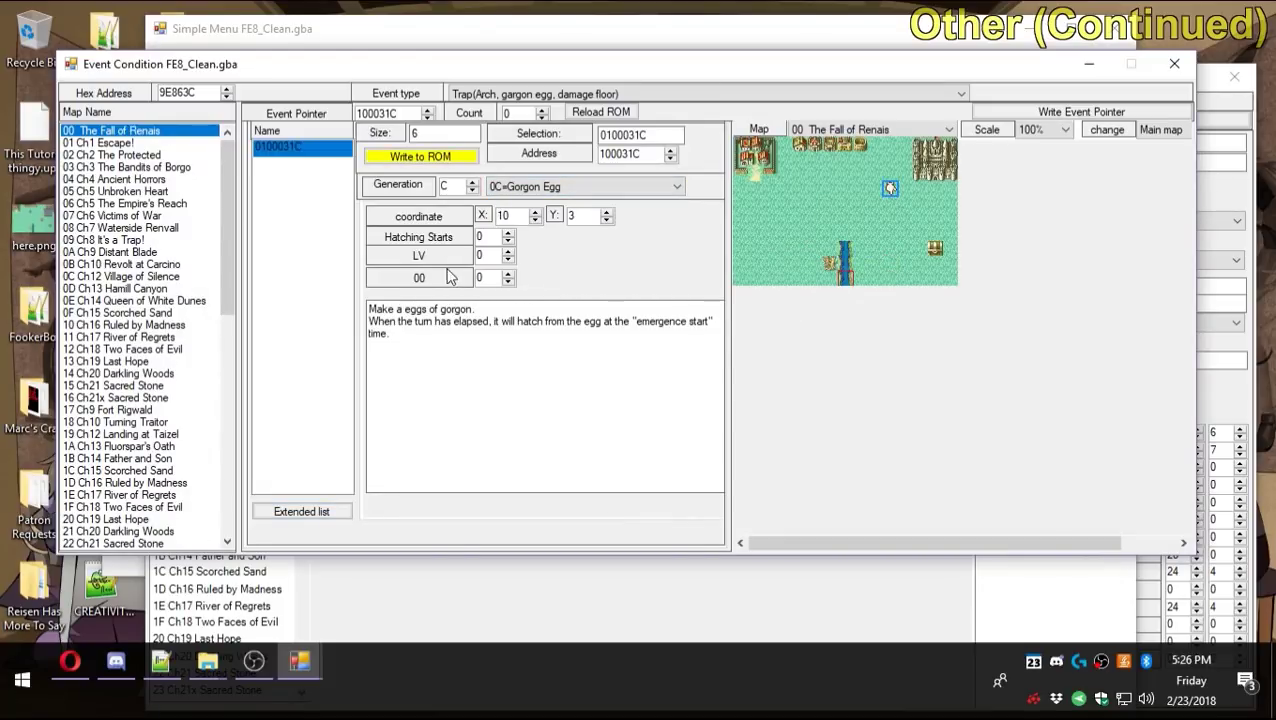
left_click(508, 235)
left_click(508, 259)
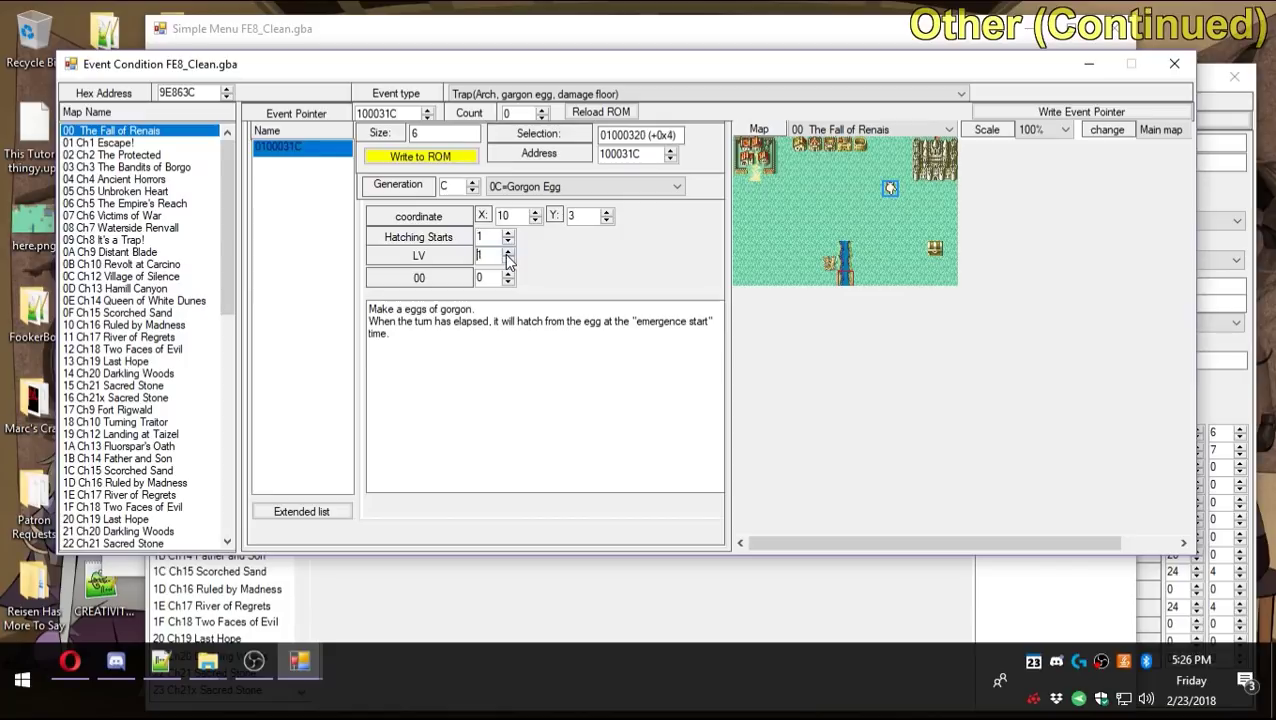
left_click(420, 156)
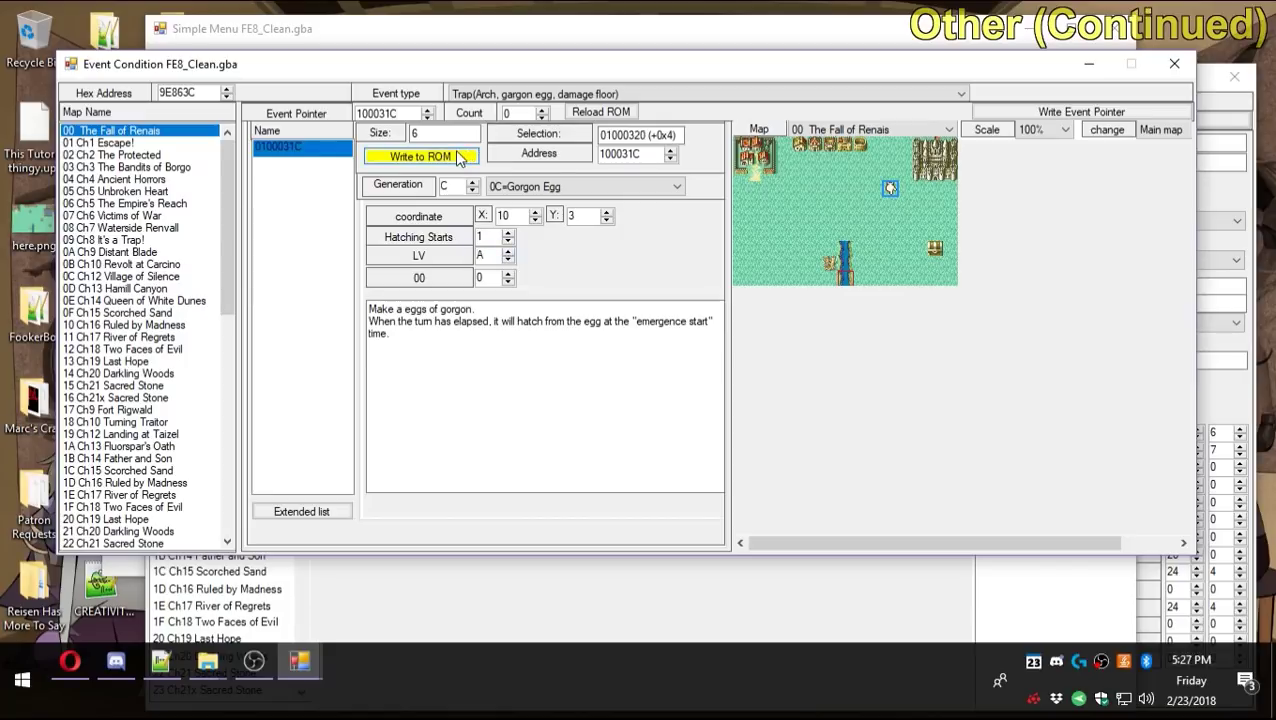
Test-run the ROM in VisualBoyAdvance, start the chapter to check the map for the egg, and close the emulator.
key("F5")
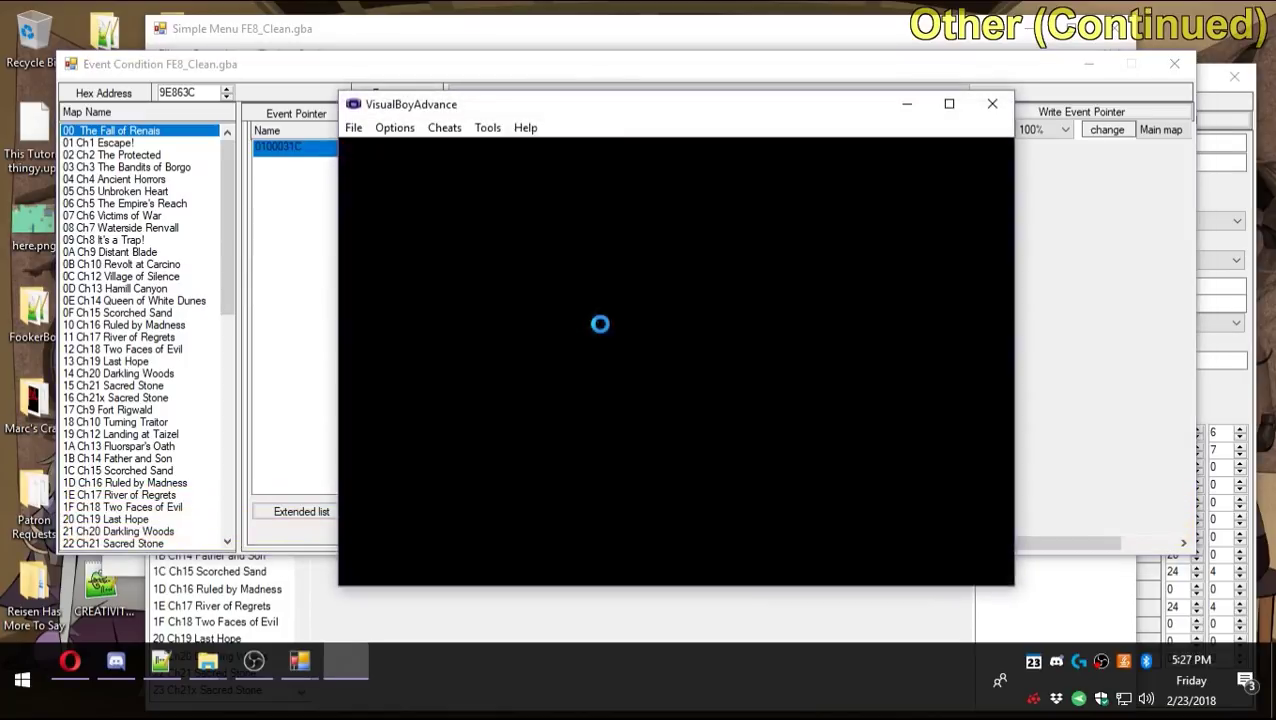
key("Return")
key("z")
key("z")
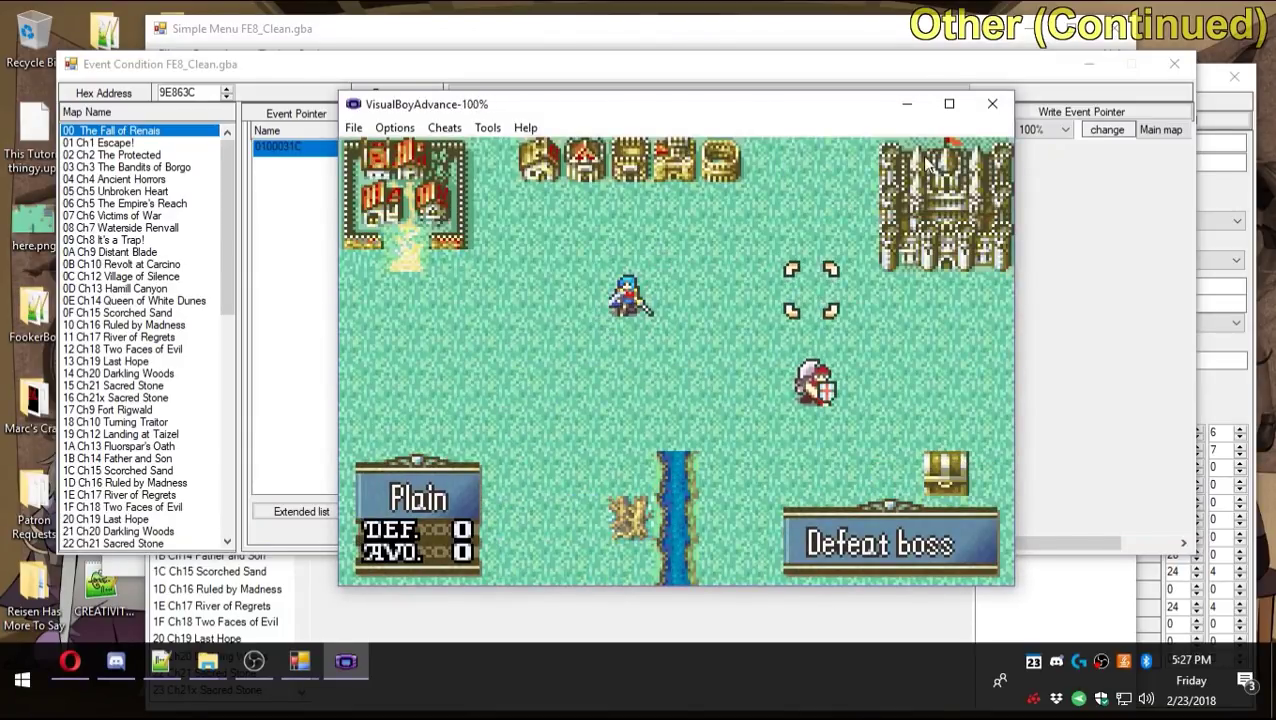
left_click(990, 105)
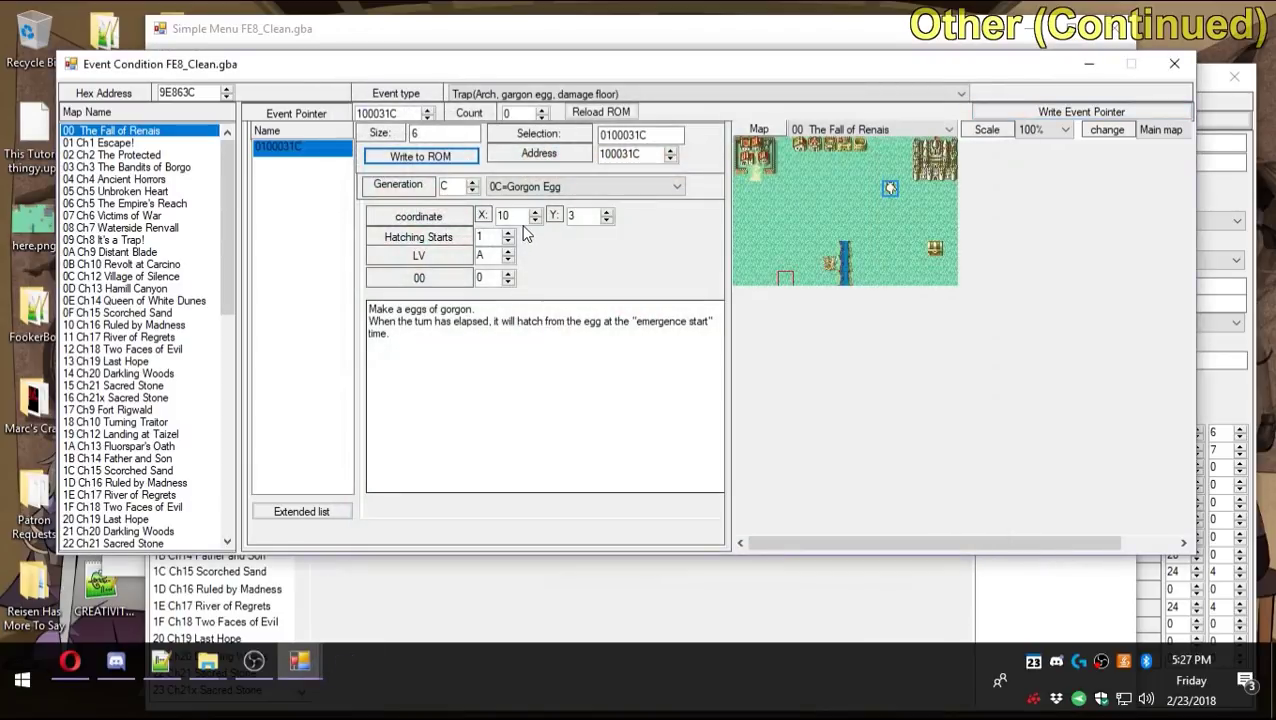
Examine the Gorgon Egg's remaining fields and description, plus the settings of the 0B=Mine and 04=Fire Trap generation types.
left_click(489, 277)
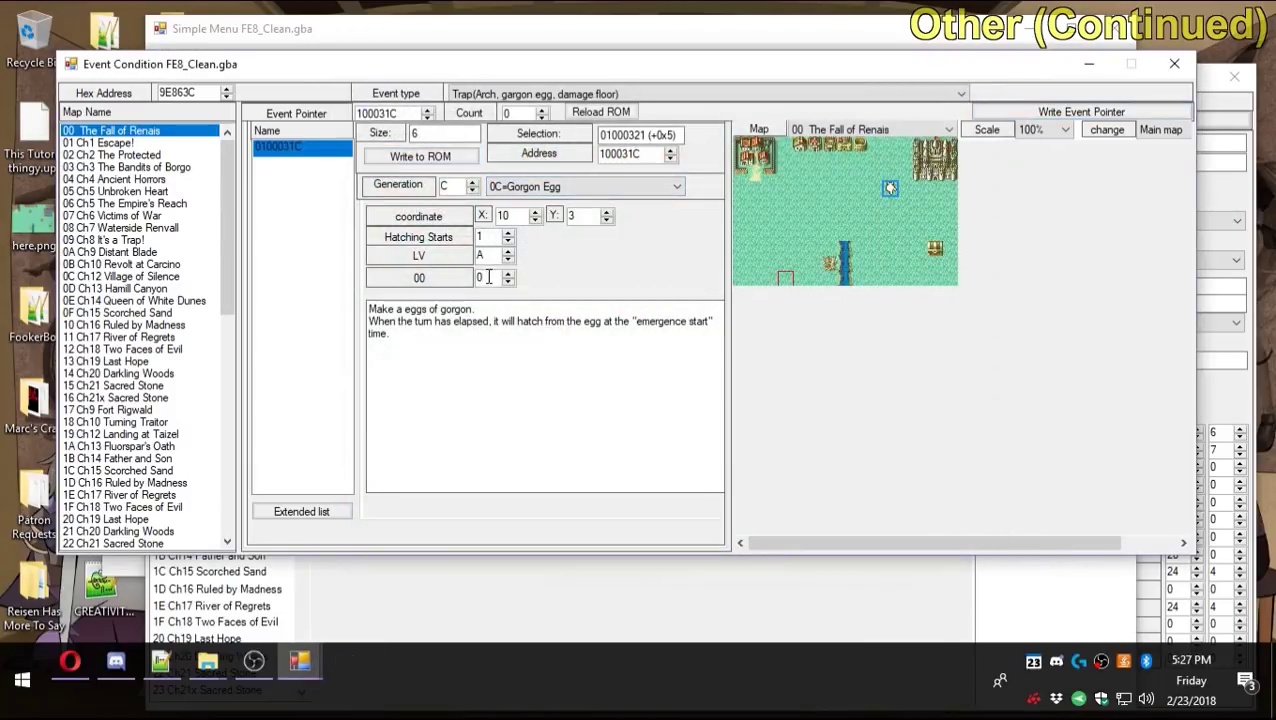
left_click(526, 351)
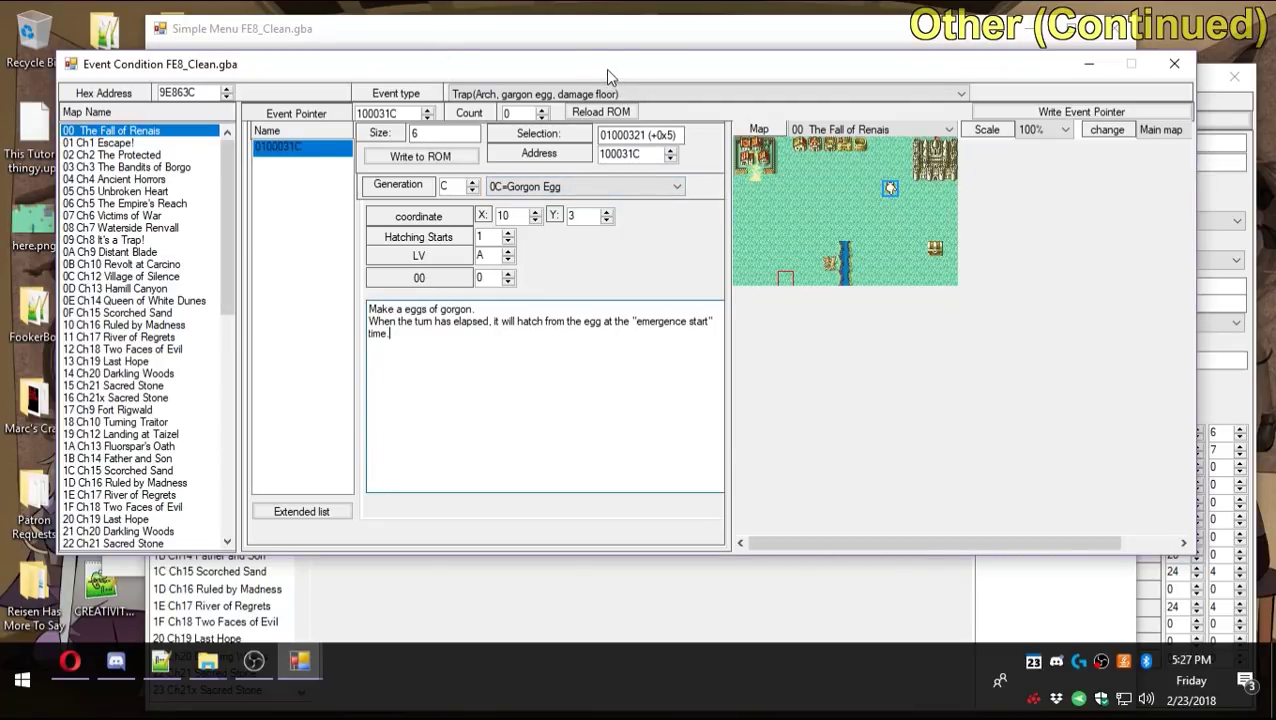
left_click(548, 188)
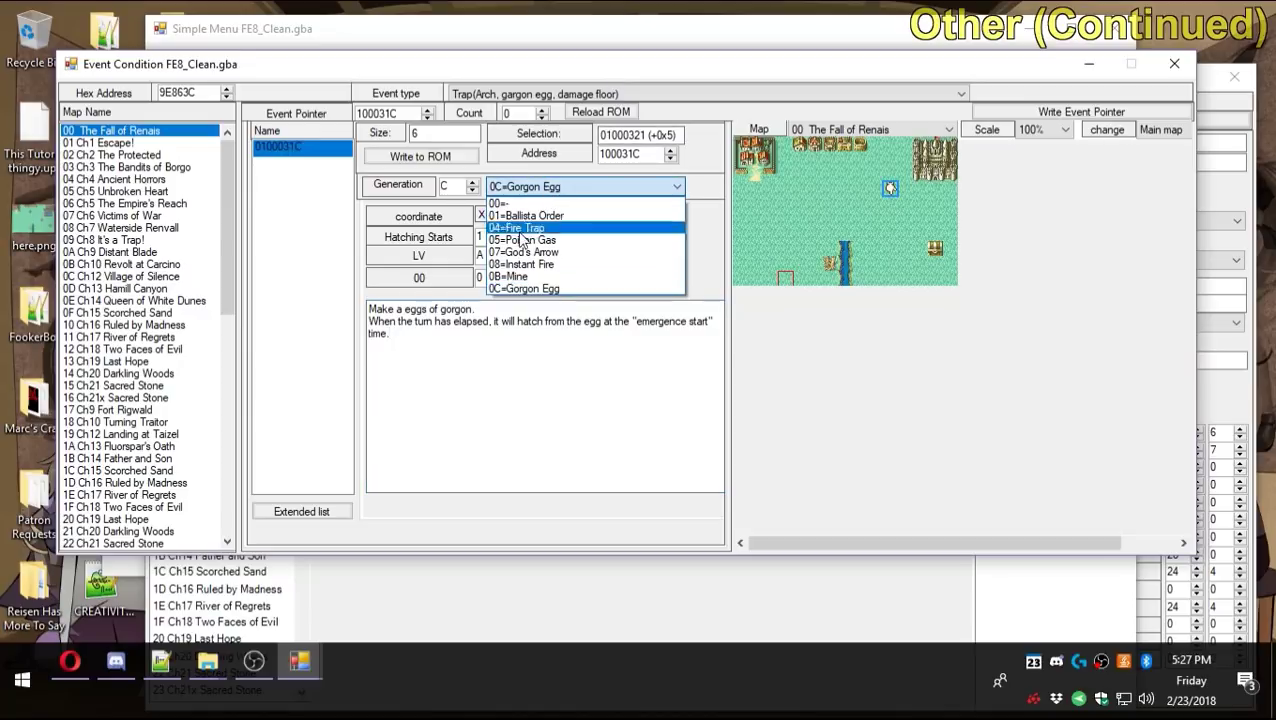
left_click(512, 277)
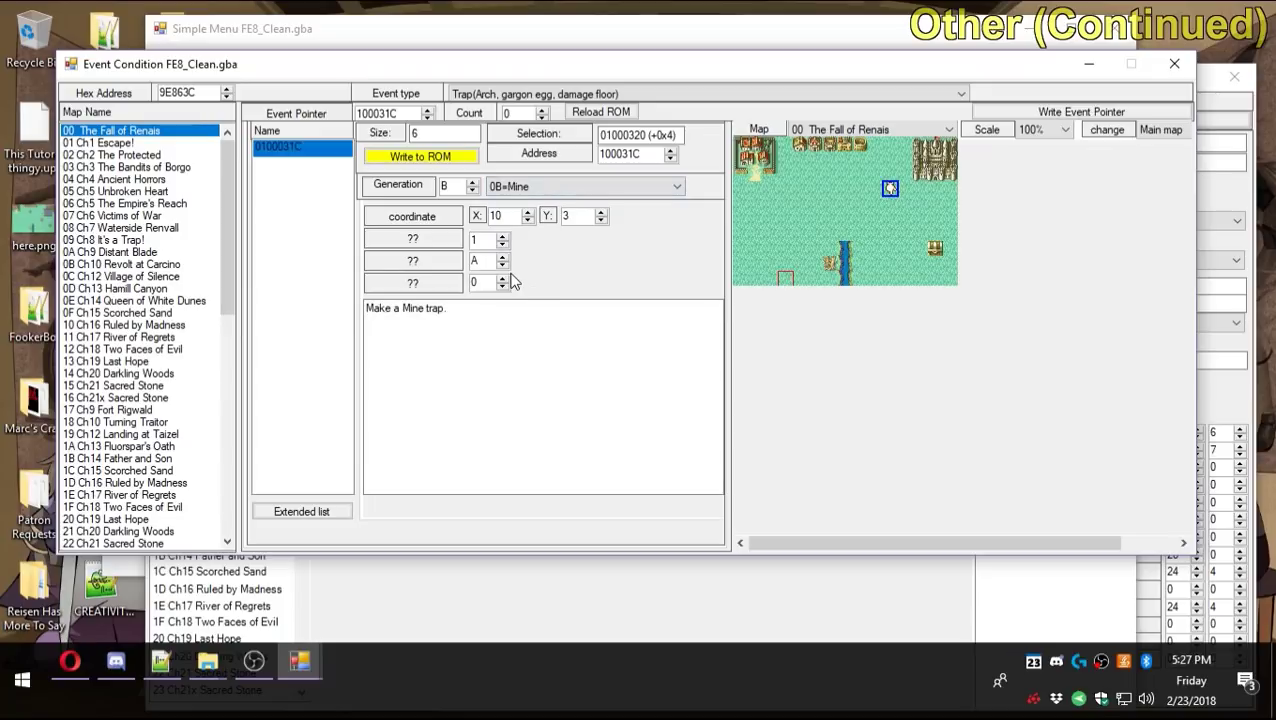
left_click(618, 188)
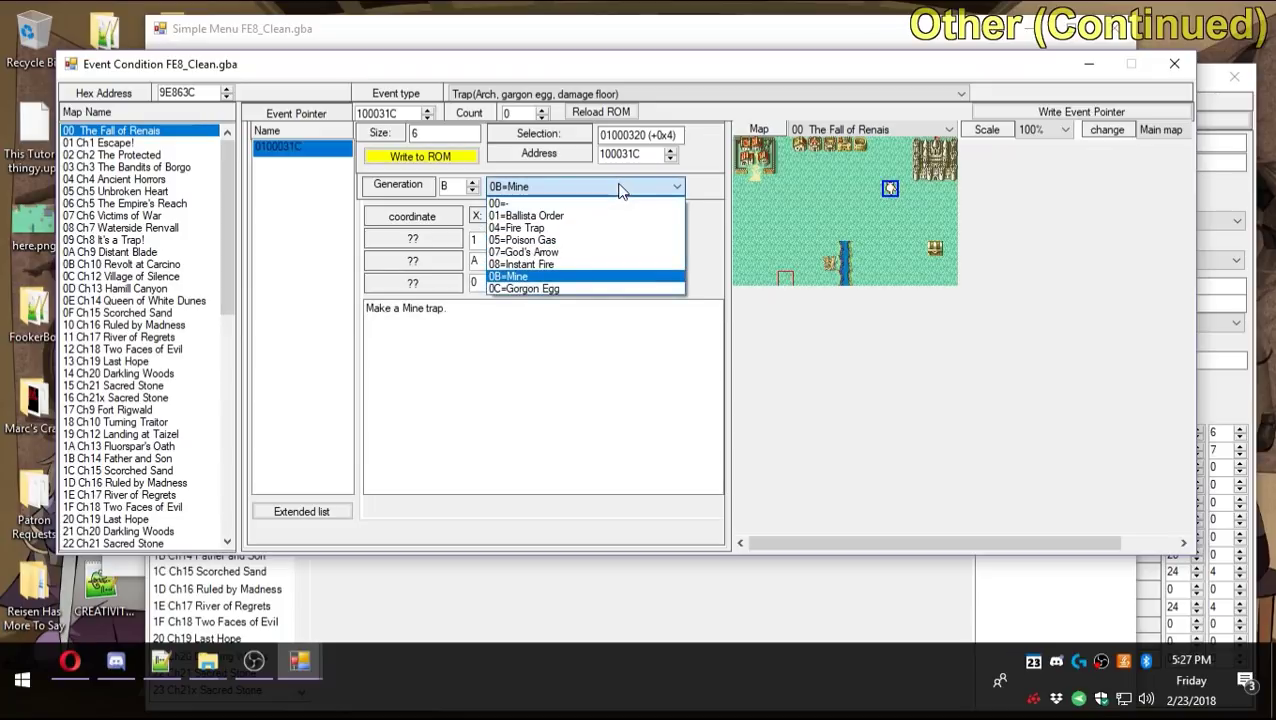
left_click(618, 188)
left_click(618, 188)
left_click(538, 229)
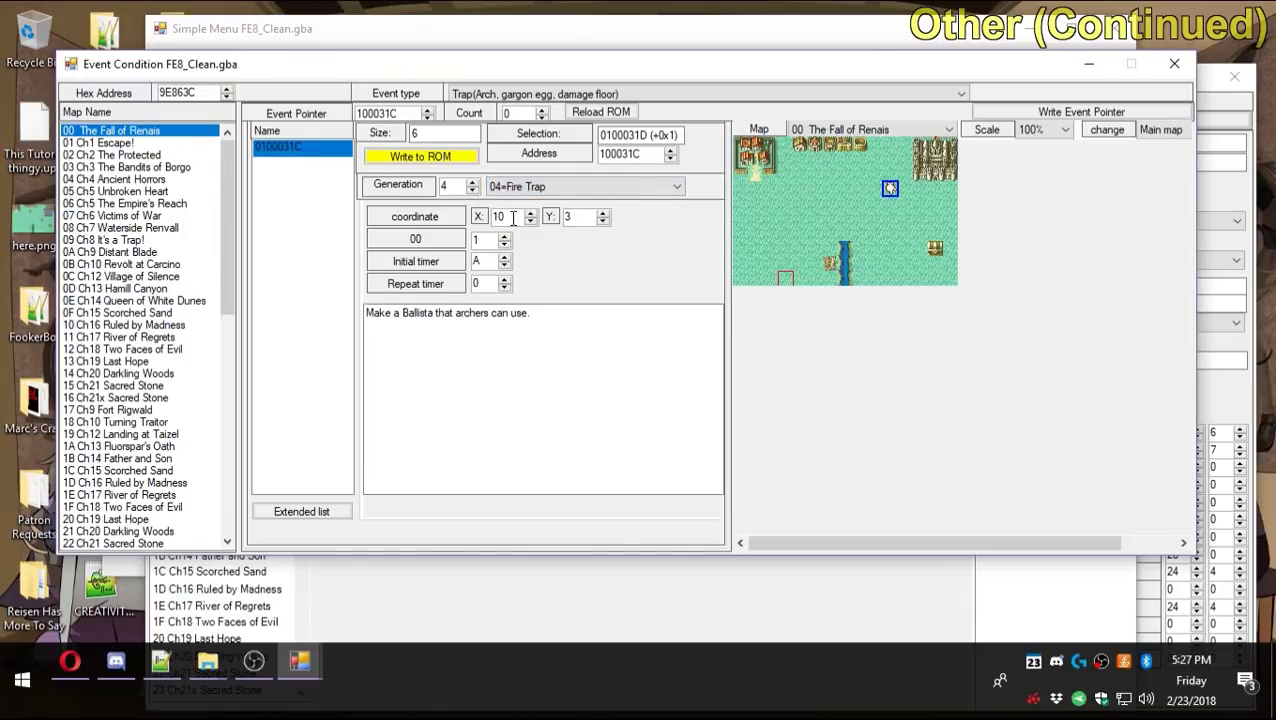
Change the trap's generation type to 01=Ballista Order and place it at X 9, Y 2 on the map.
left_click(550, 187)
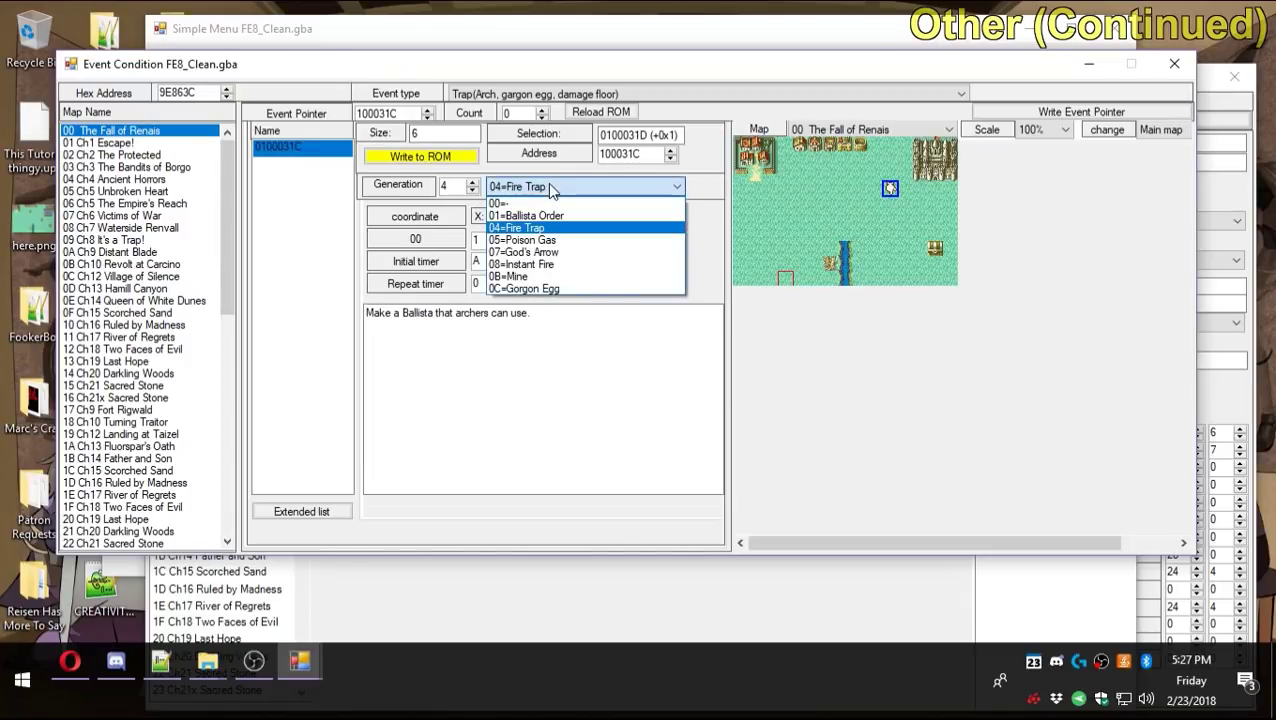
left_click(547, 215)
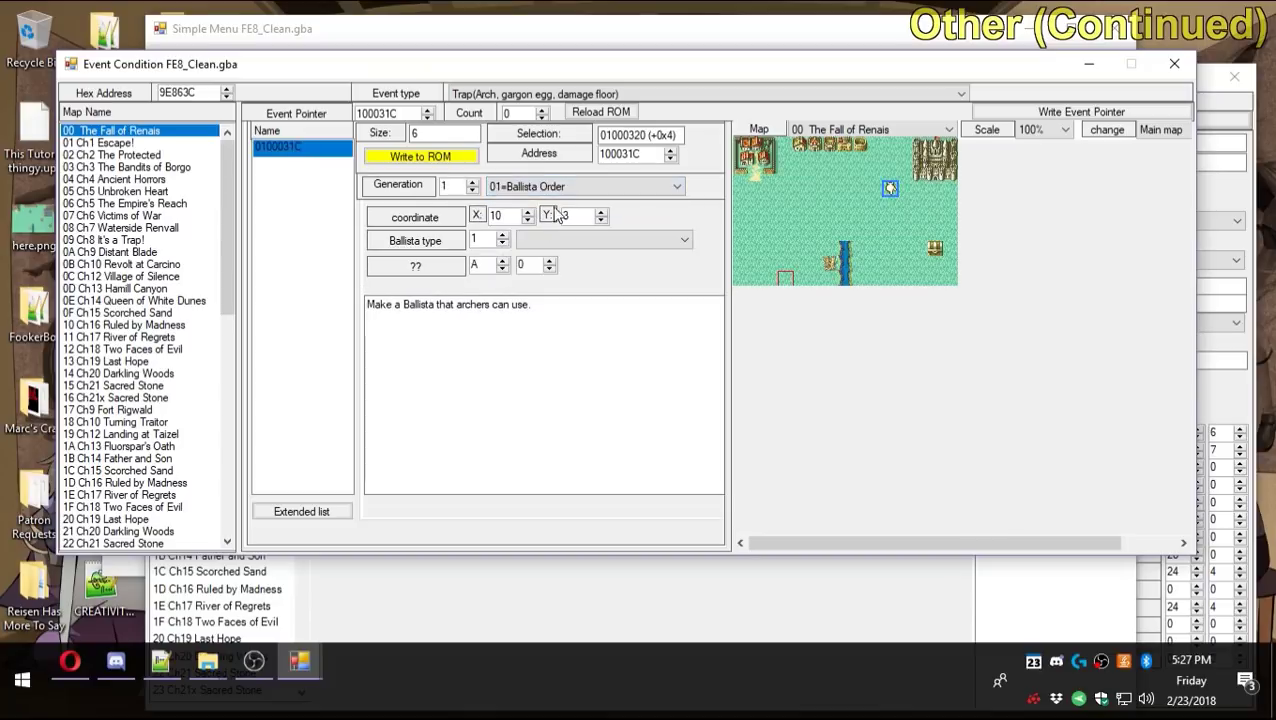
left_click(577, 196)
left_click(577, 196)
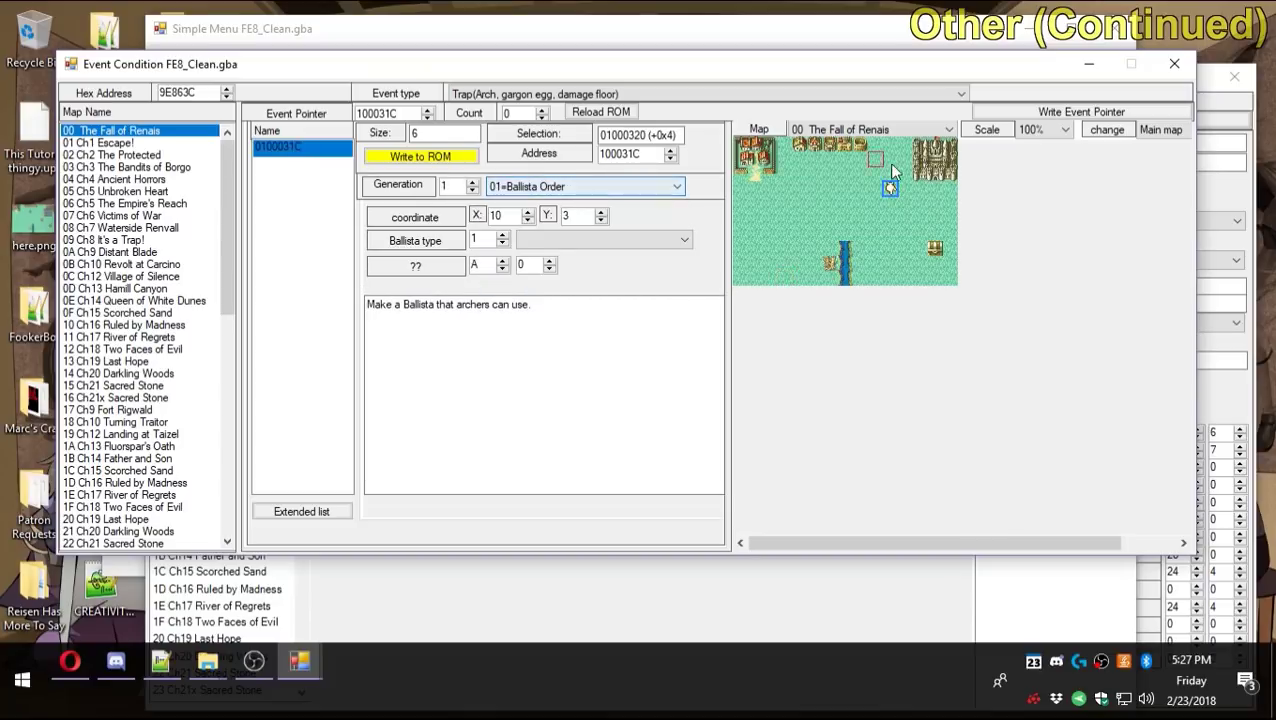
left_click(877, 173)
Set the ballista type to 36=Iron Ballista and the first unknown (??) value to 0, and write the trap to the ROM.
left_click(670, 240)
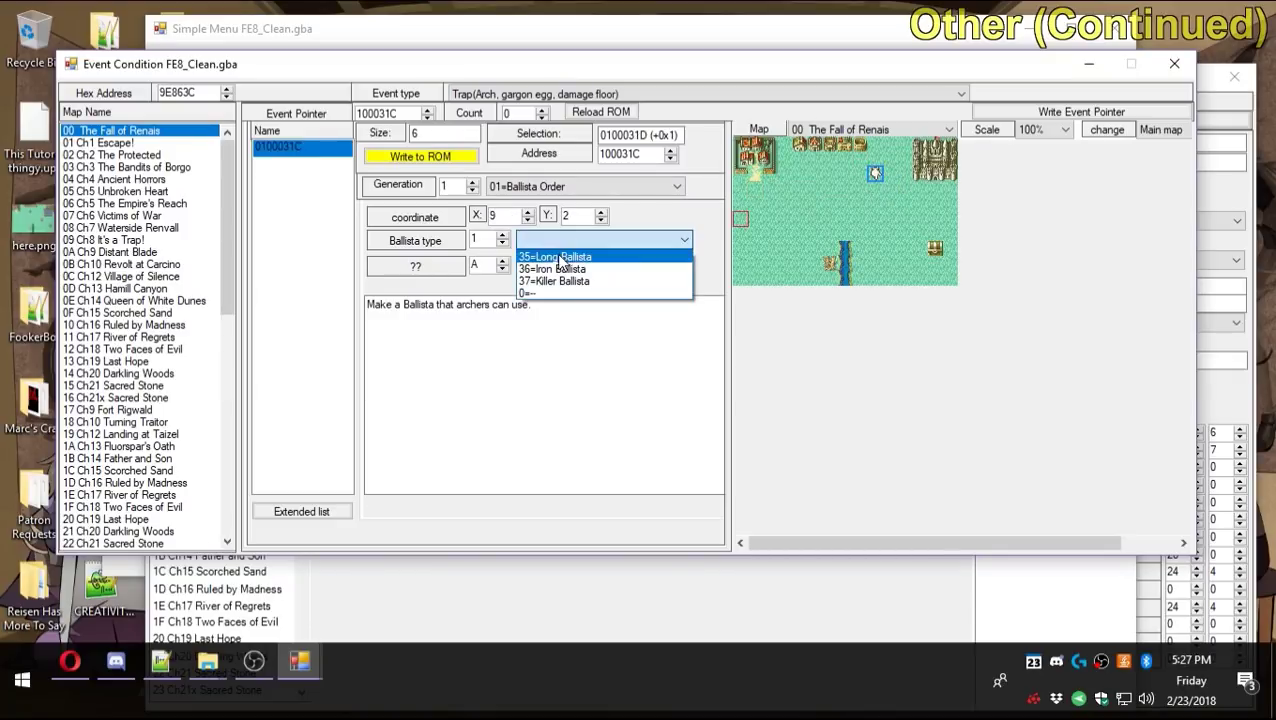
left_click(555, 269)
left_click(566, 240)
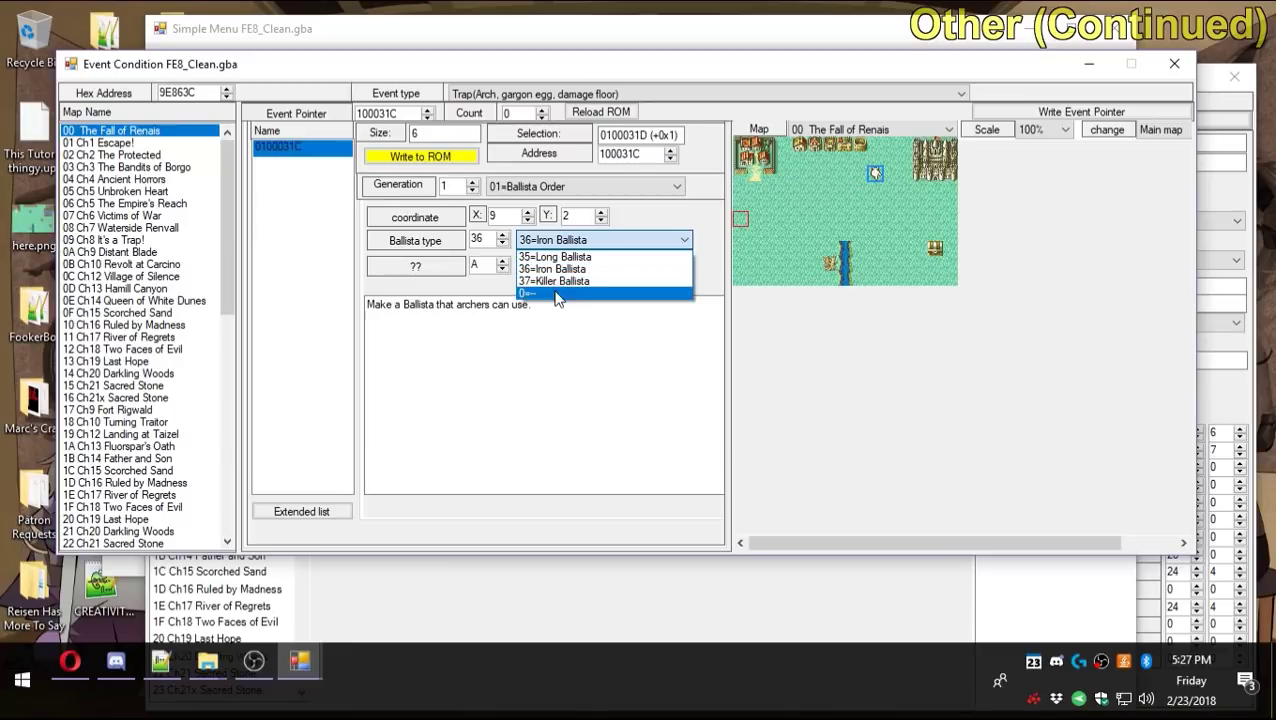
left_click(565, 270)
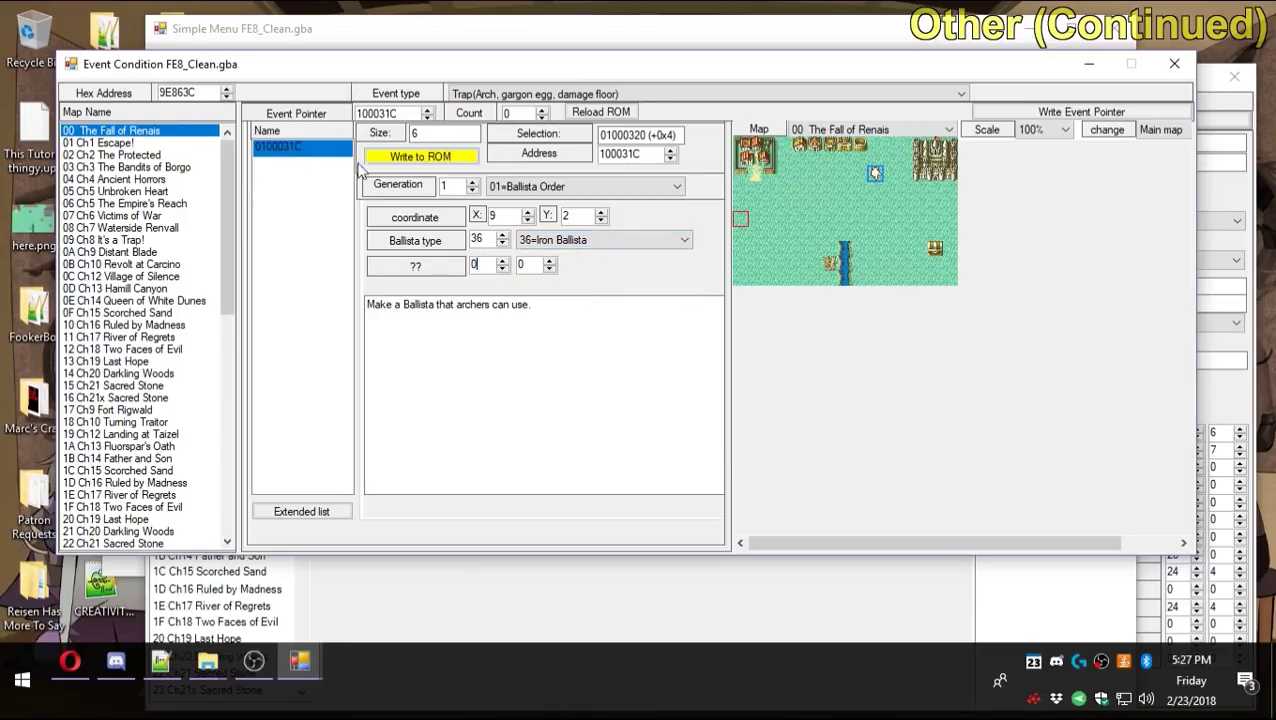
left_click(420, 156)
Run the ROM in VisualBoyAdvance, enter the chapter to check the ballista on the map, and close the emulator.
key("F5")
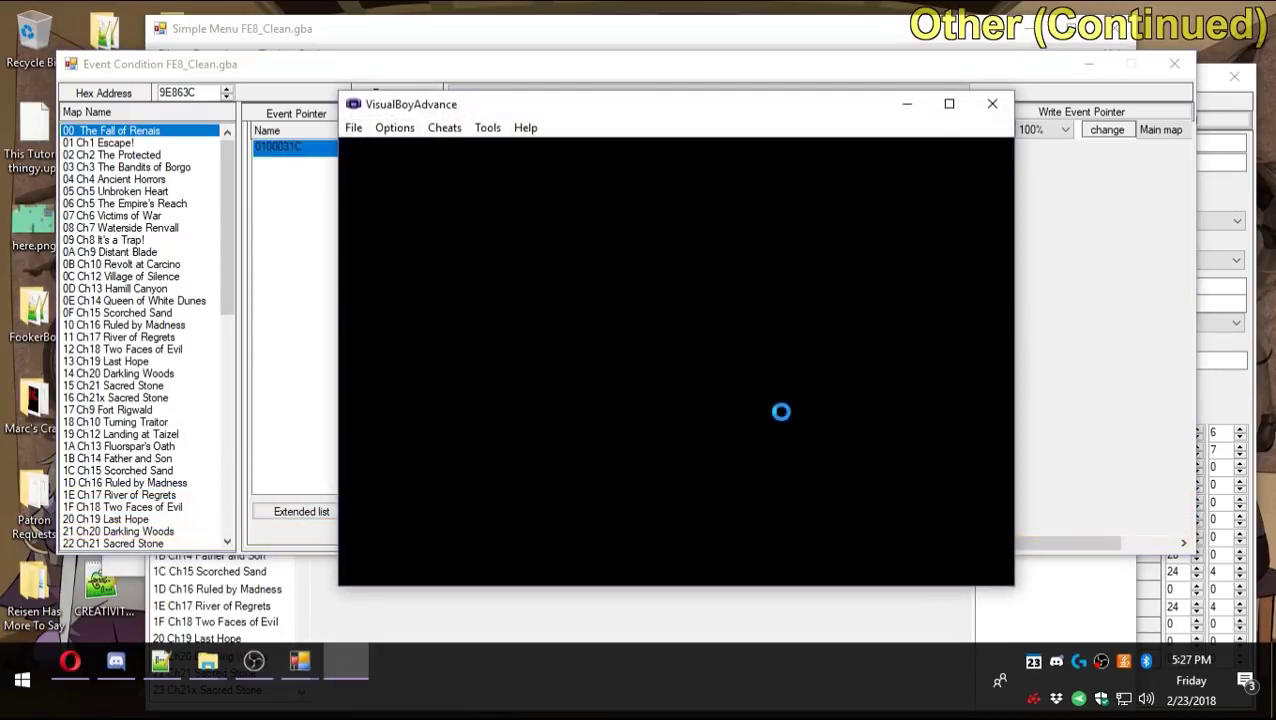
key("Return")
key("Down")
key("Down")
key("Down")
key("Down")
key("z")
key("z")
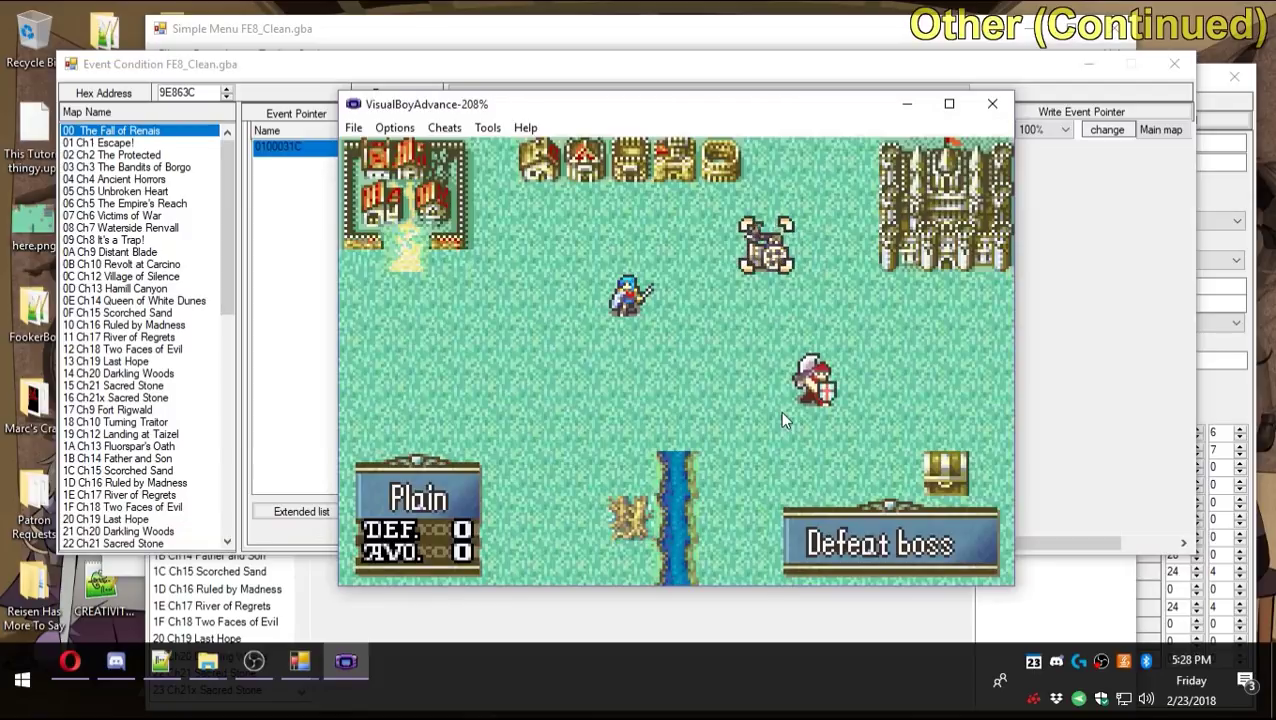
left_click(992, 103)
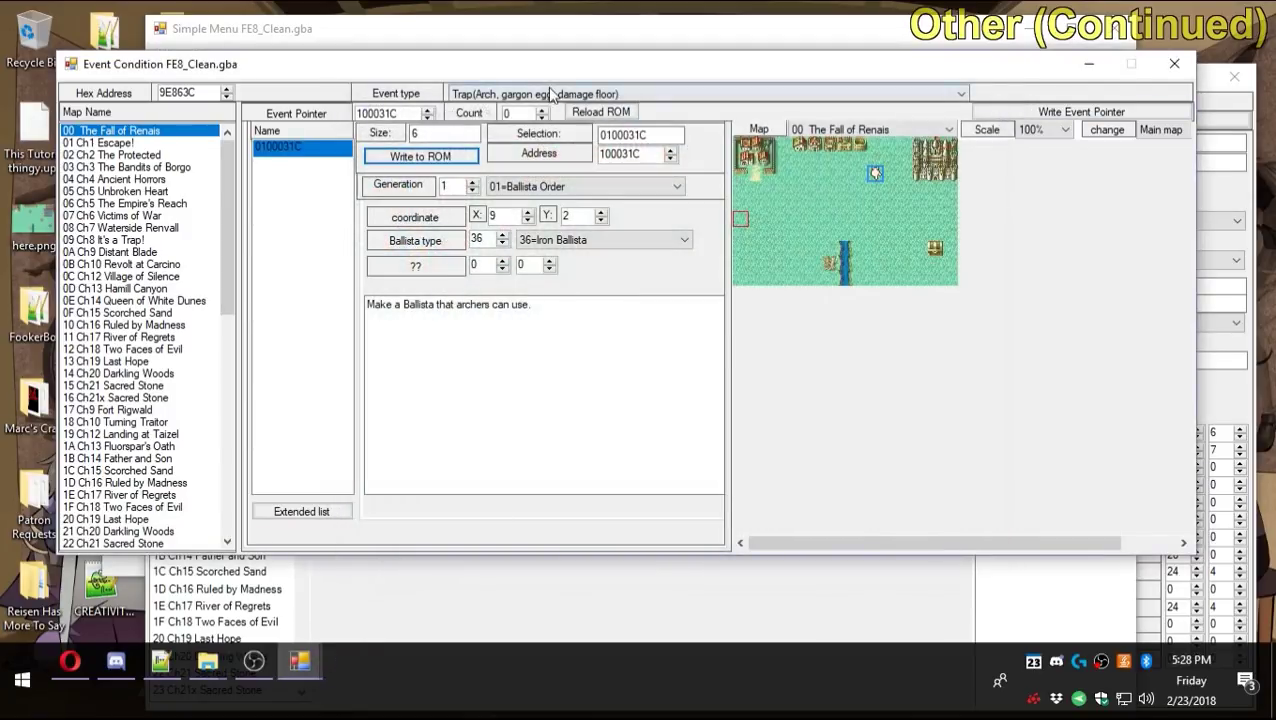
Show the Player placement event type, inspect its units and the chapter start event in the Unit Placer, and return to Event Condition.
left_click(549, 93)
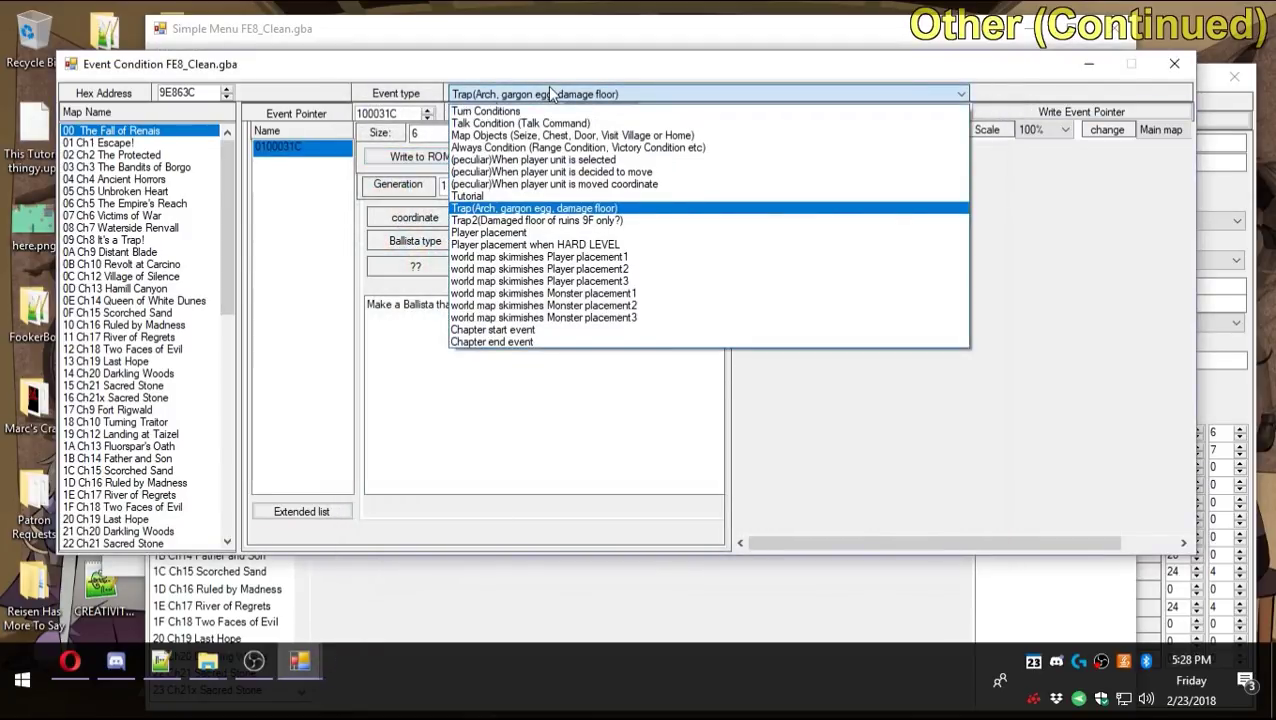
left_click(541, 233)
left_click(490, 148)
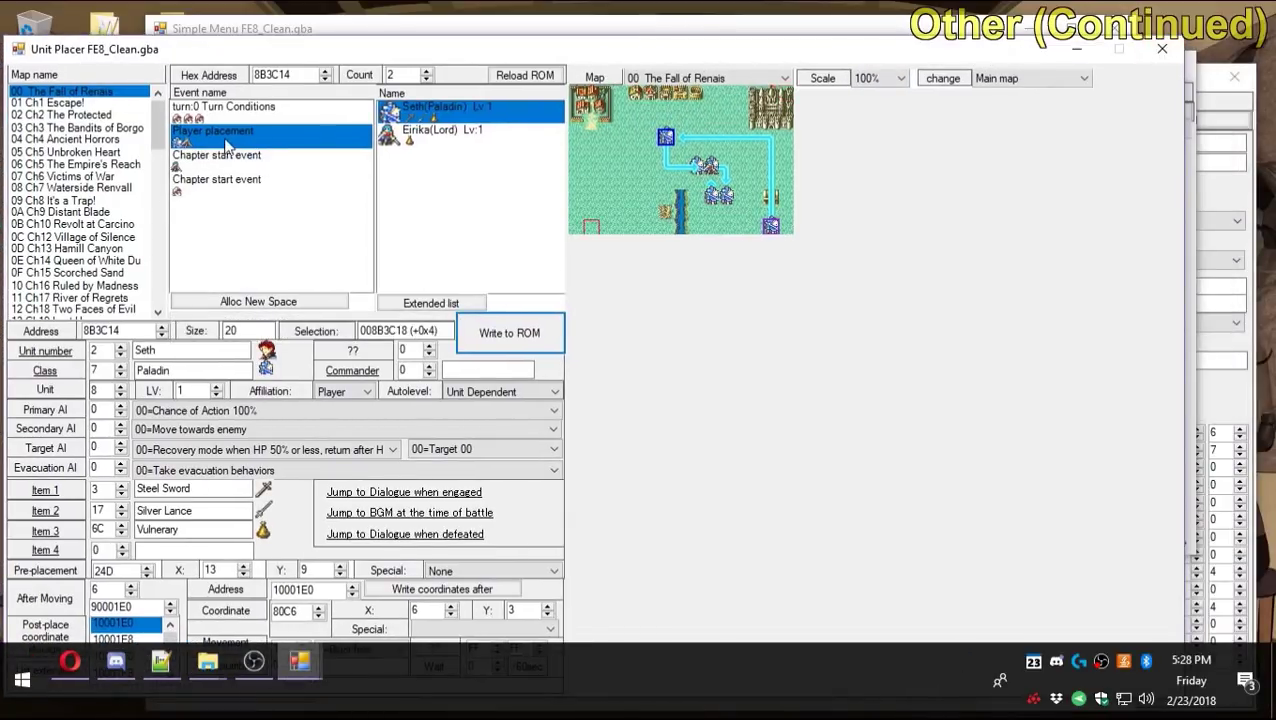
left_click(131, 333)
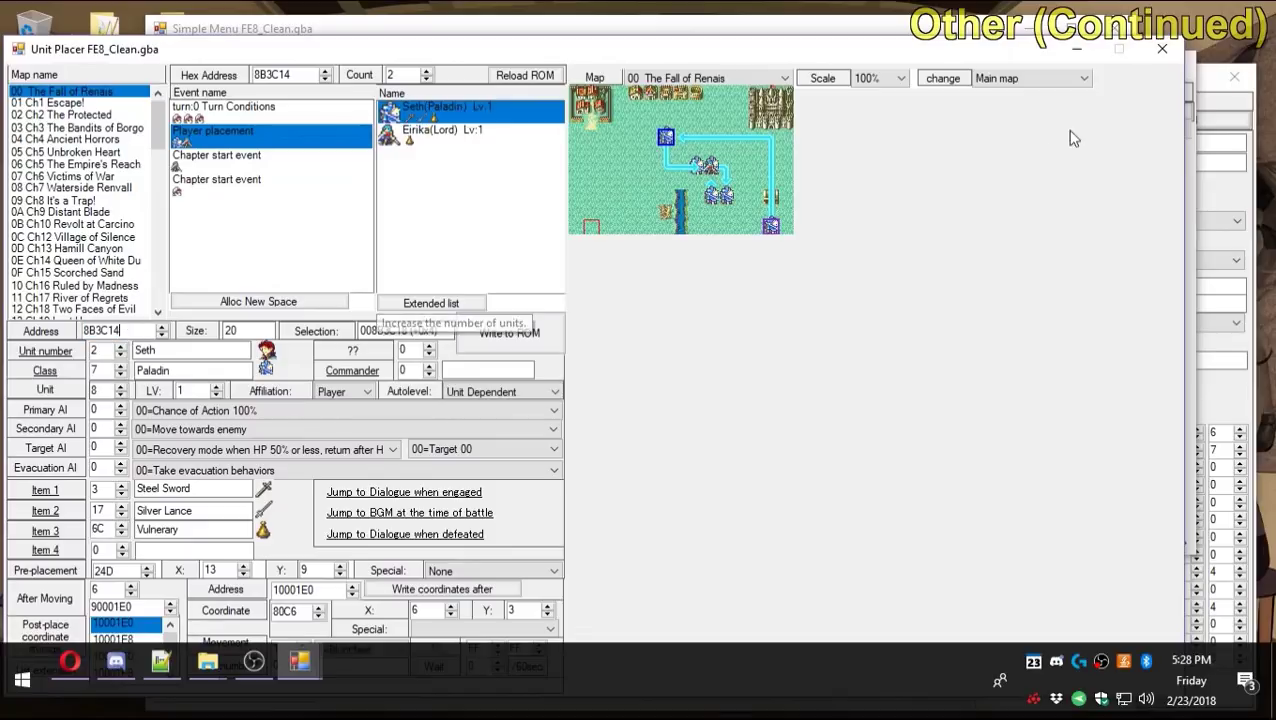
left_click(229, 163)
left_click(1162, 48)
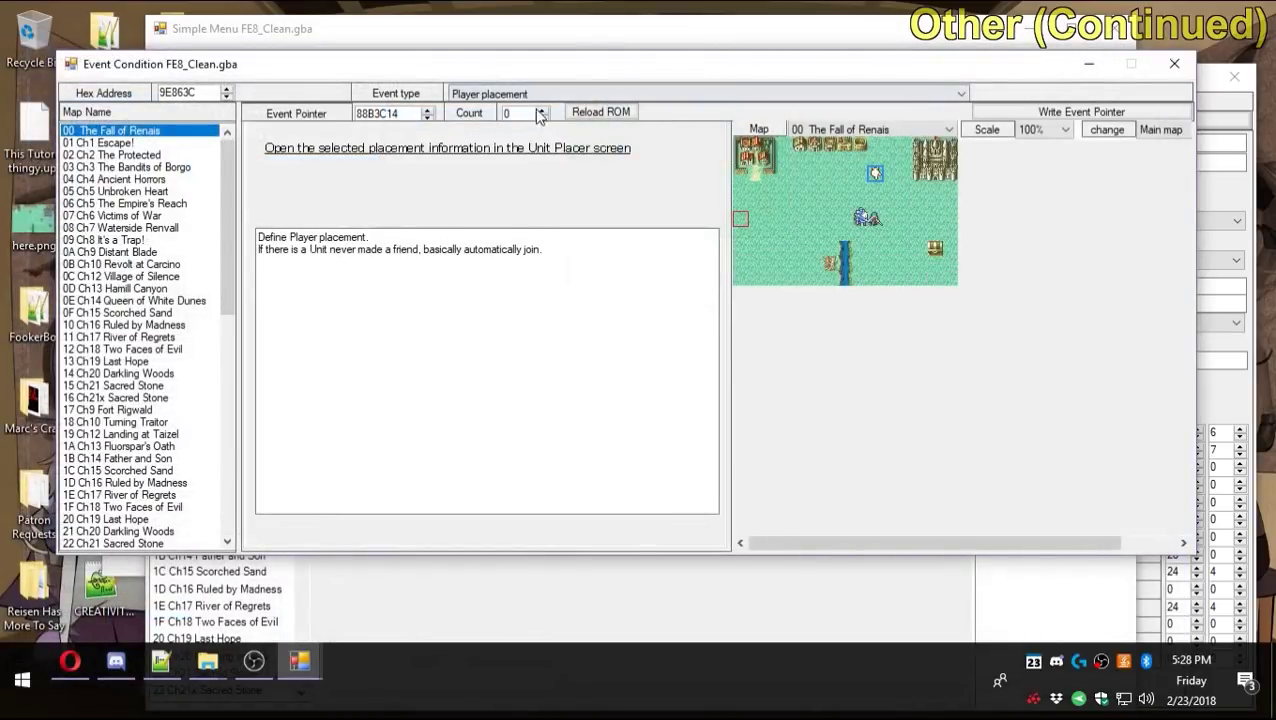
Show the world map skirmishes Player placement1 event type, view its placement in the Unit Placer, and close that window.
left_click(530, 94)
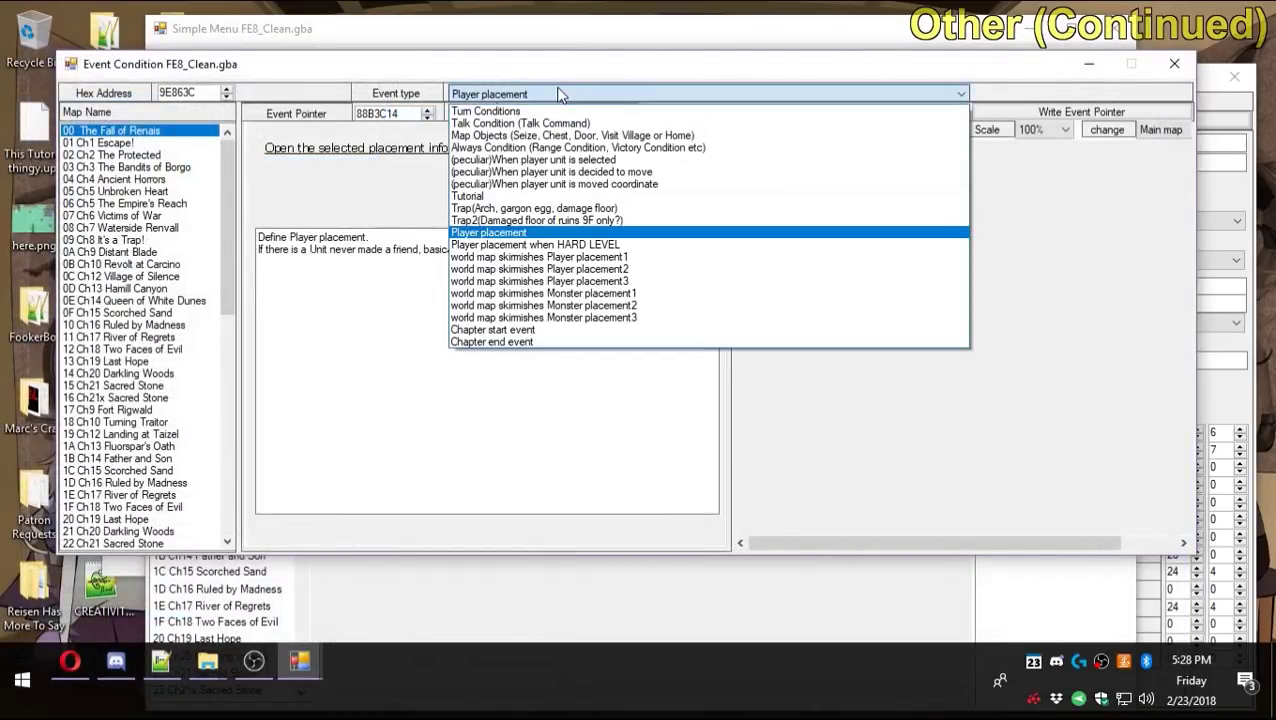
left_click(585, 257)
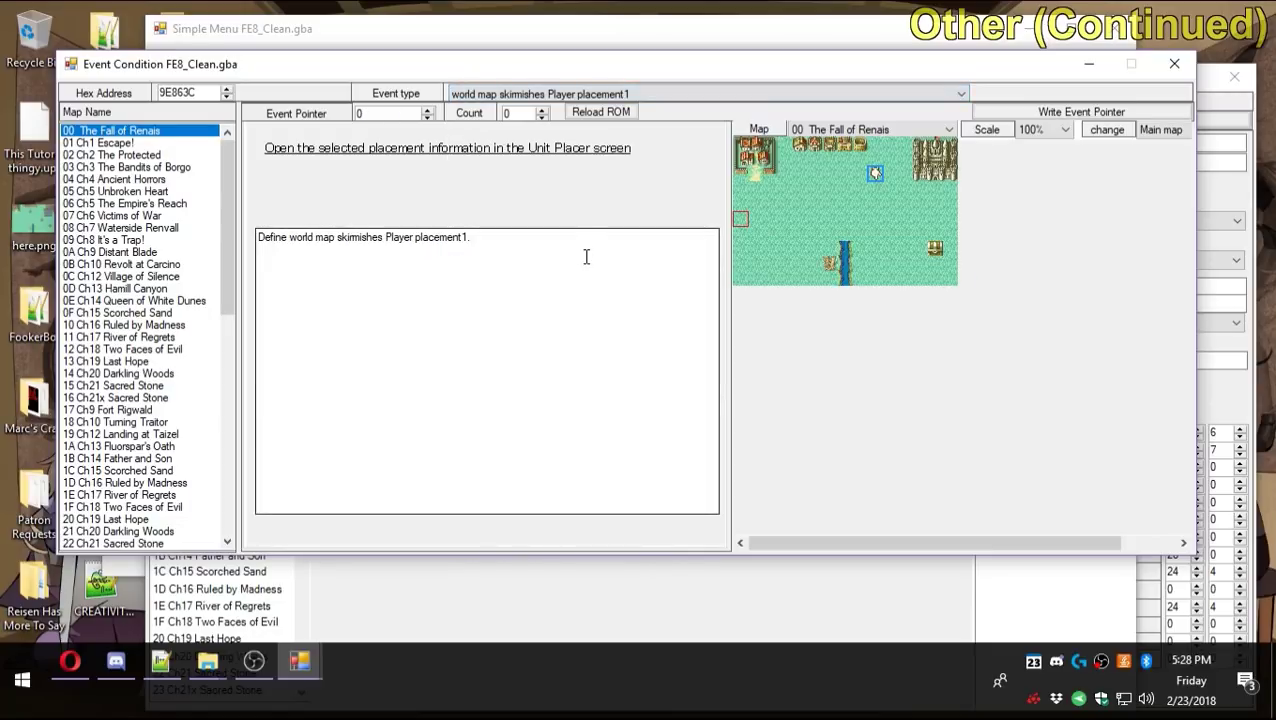
left_click(559, 150)
left_click(1189, 42)
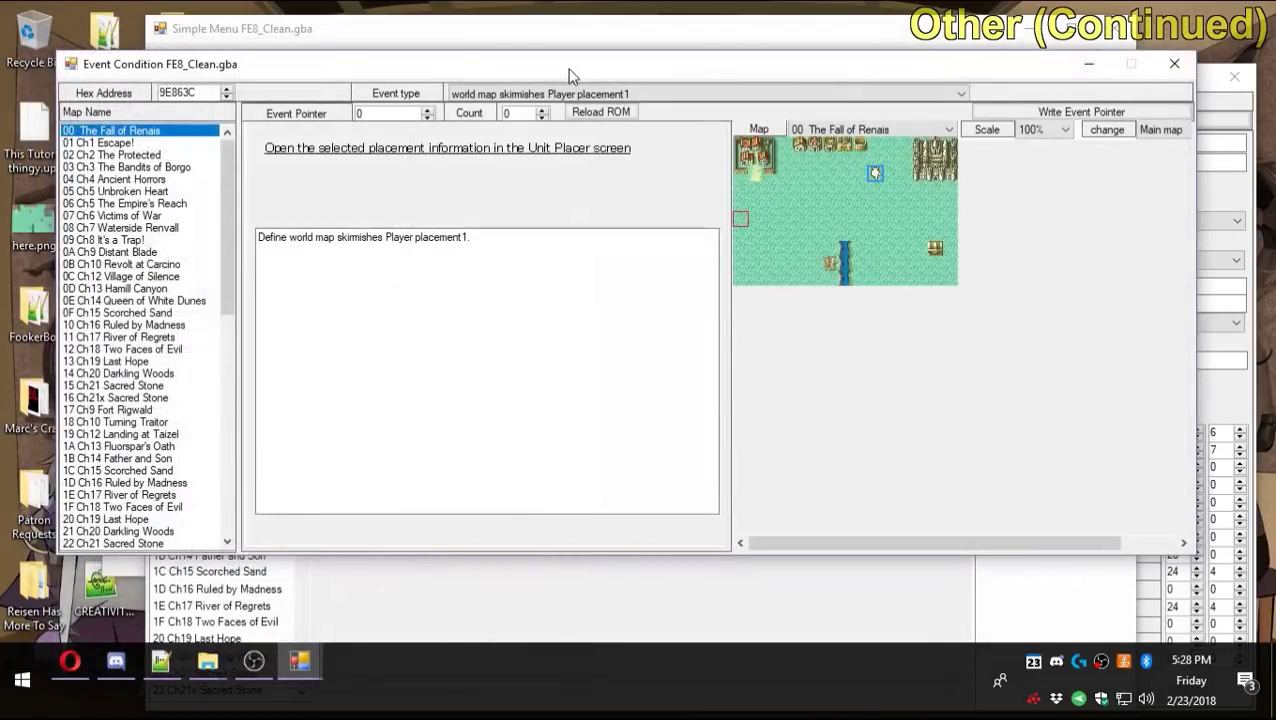
Show the Chapter end event type and its description for The Fall of Renais.
left_click(527, 94)
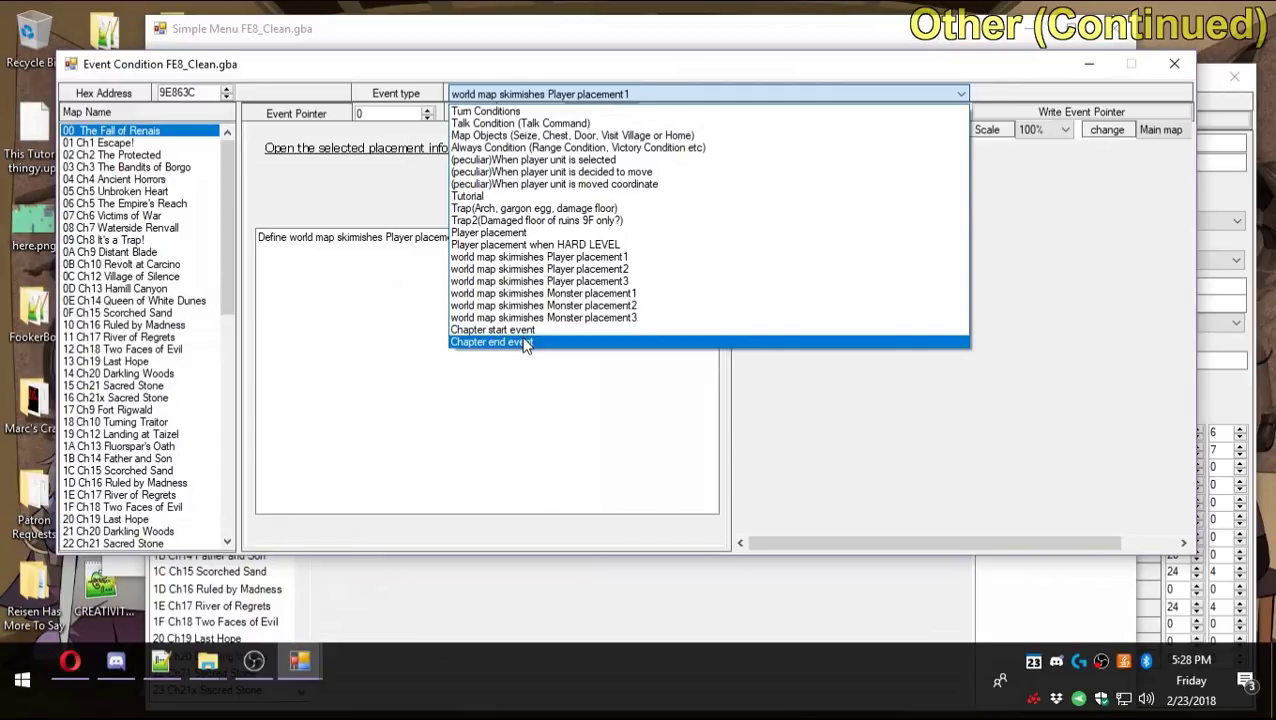
left_click(525, 343)
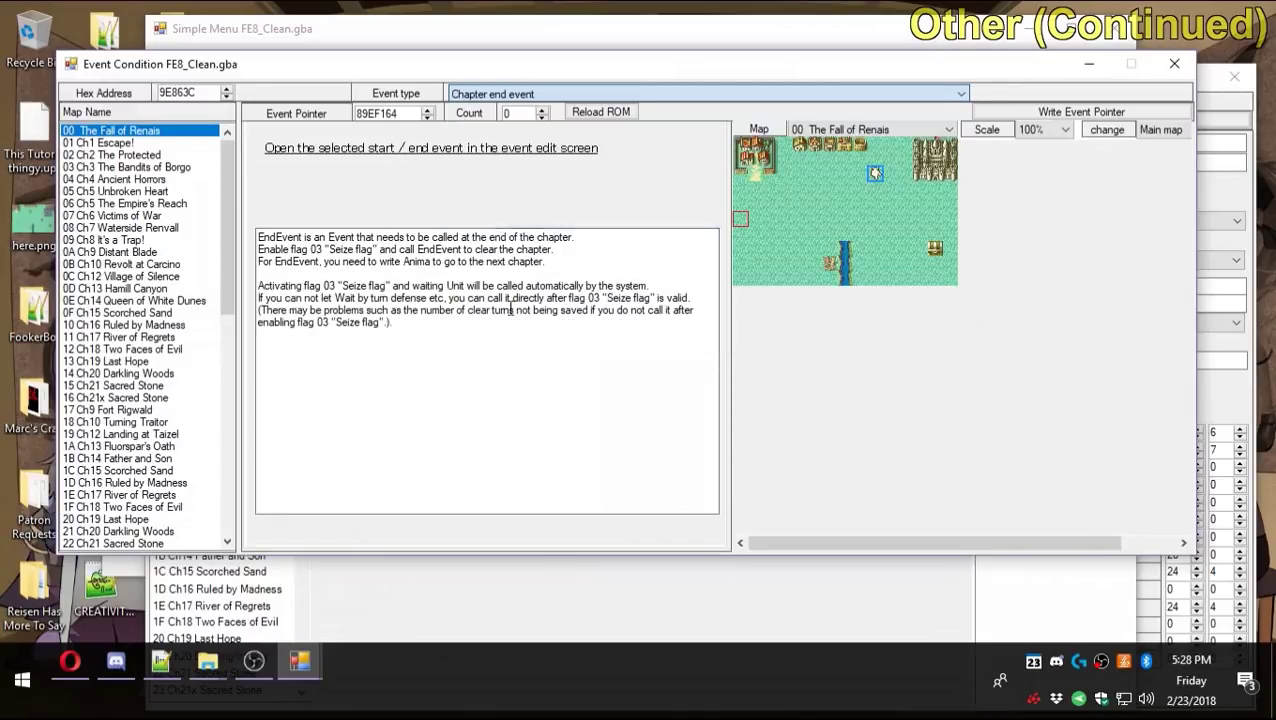
Examine the commands of the chapter end event in the event editor and return to Event Condition.
left_click(480, 152)
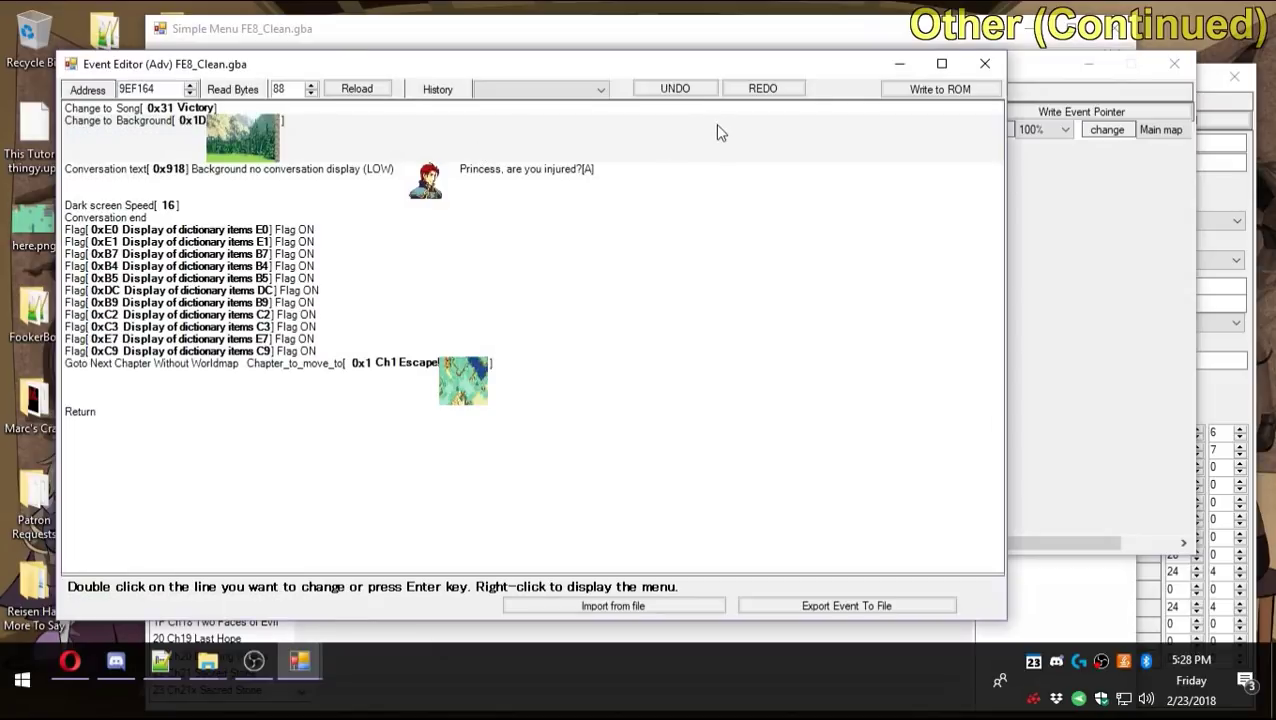
left_click(982, 65)
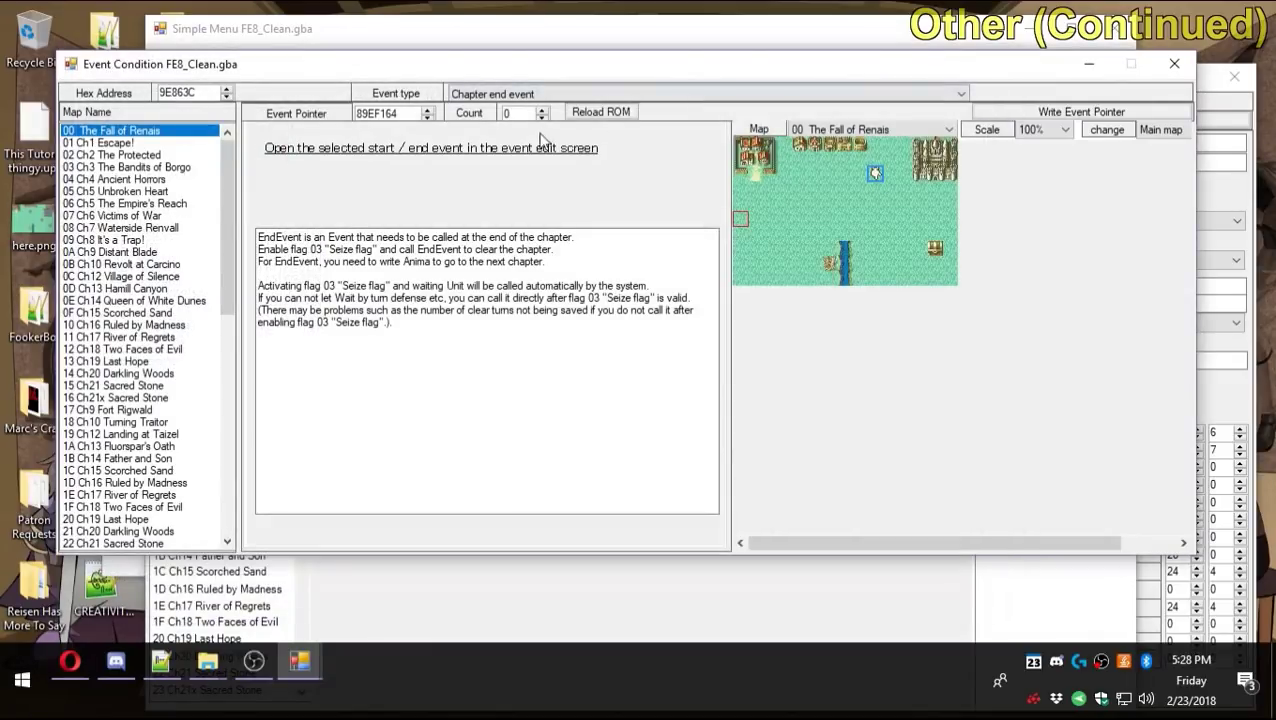
left_click(527, 95)
left_click(527, 95)
Close Event Condition, discarding the unwritten data, and open the advanced editors.
left_click(1174, 63)
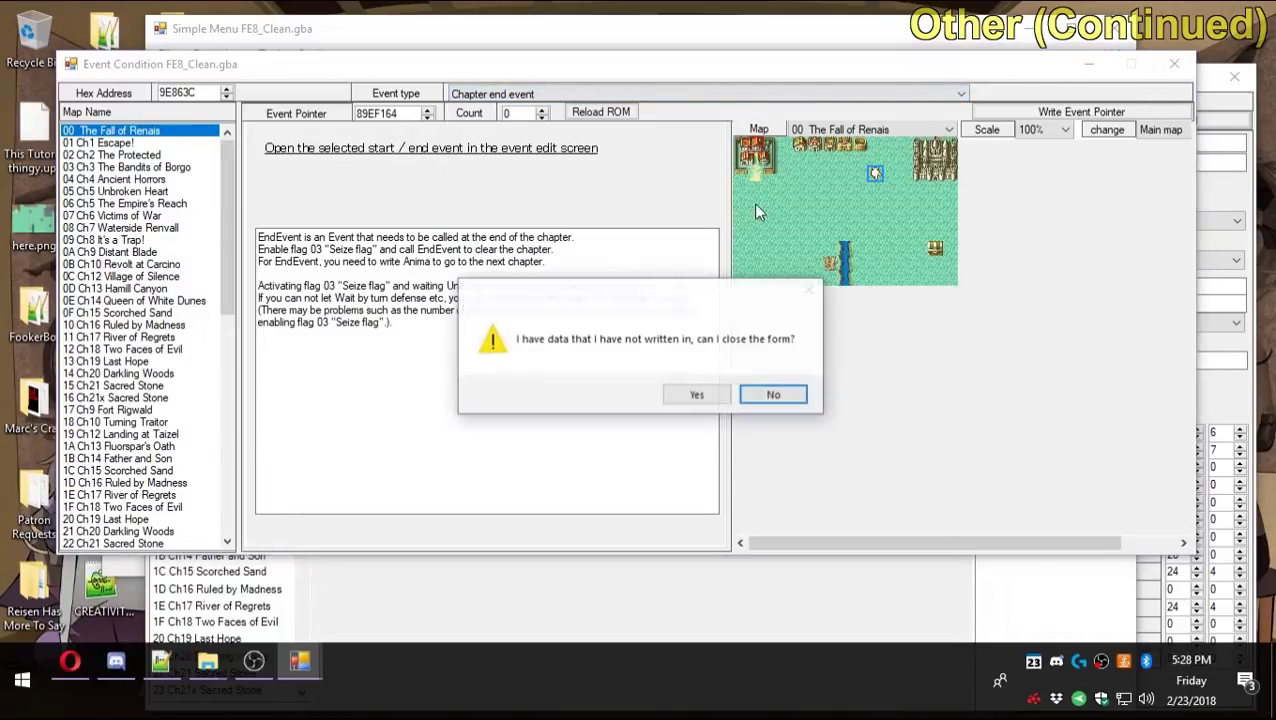
left_click(716, 397)
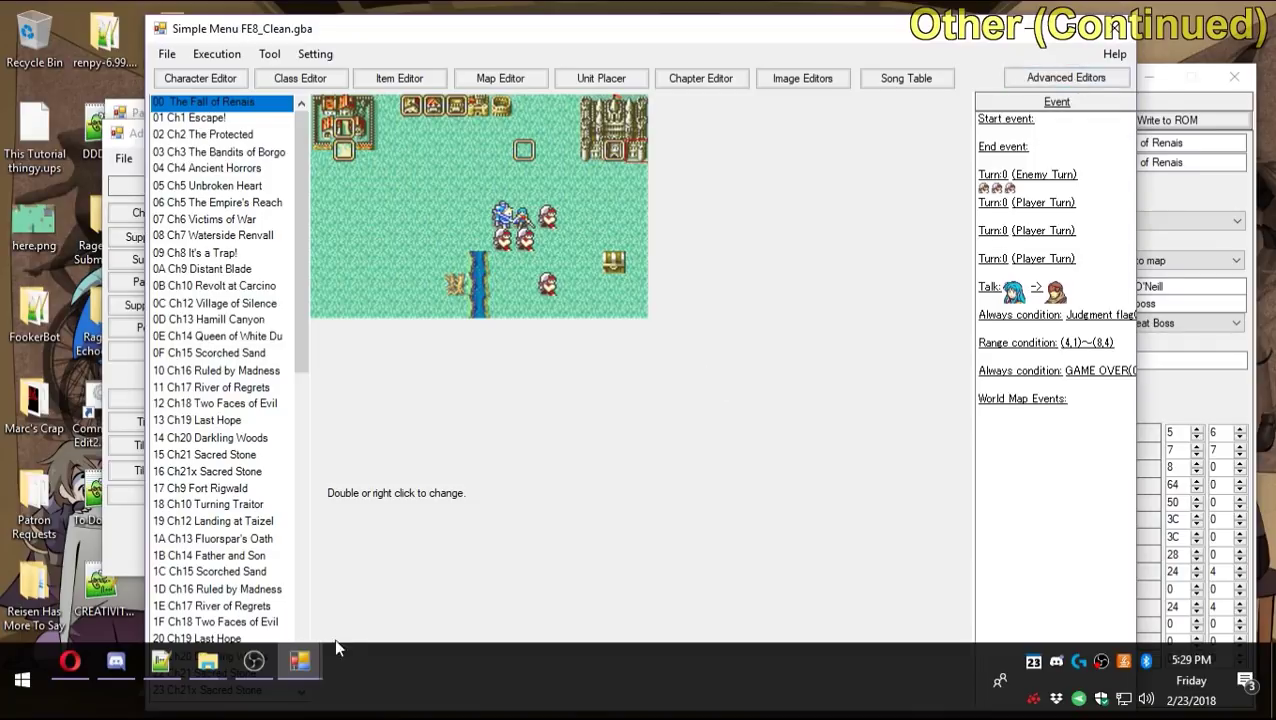
mouse_move(263, 666)
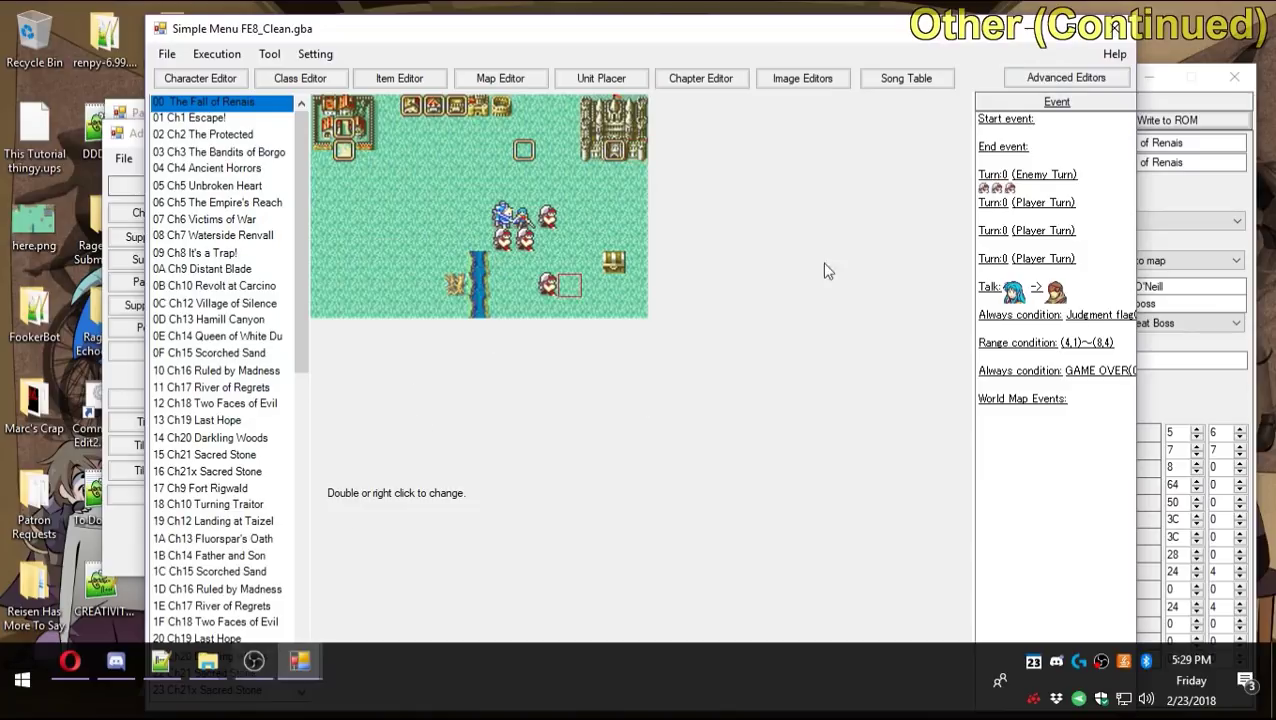
left_click(1058, 84)
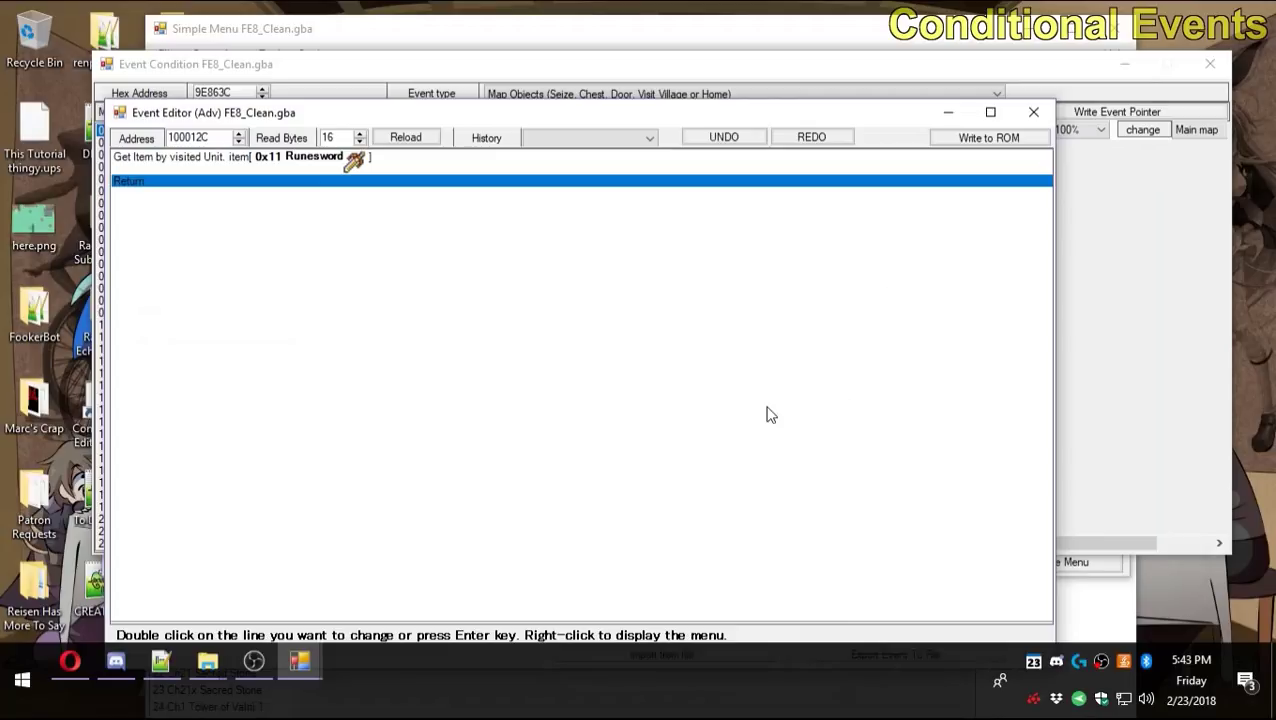
Run the ROM in VisualBoyAdvance from Event Condition and restart the chapter Prologue: The Fall of Renais.
left_click(1058, 332)
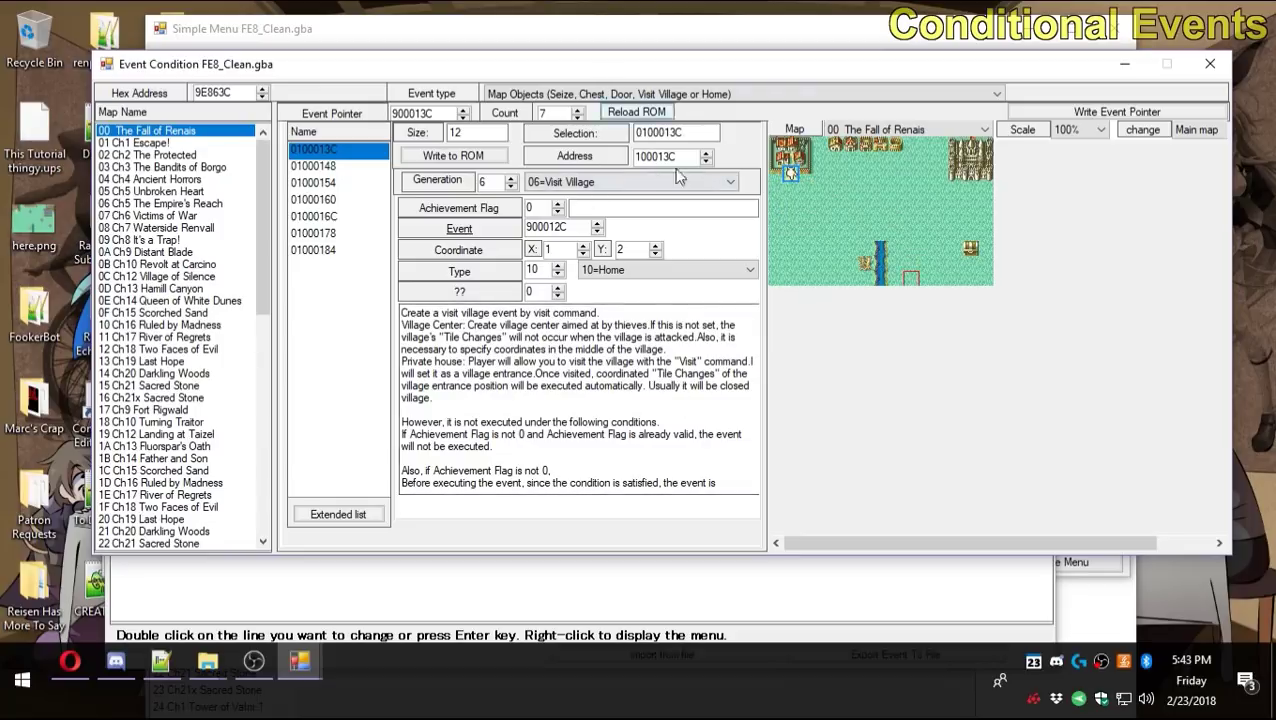
key("F5")
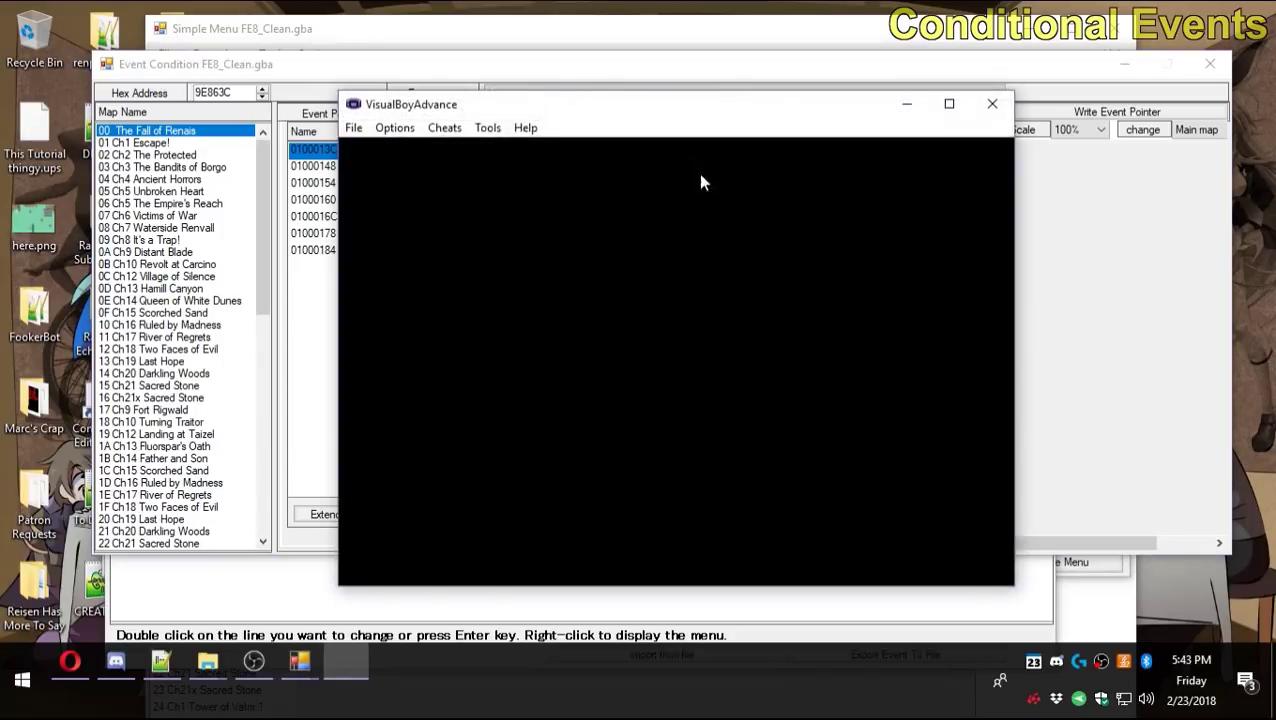
key("Return")
key("Down")
key("z")
key("z")
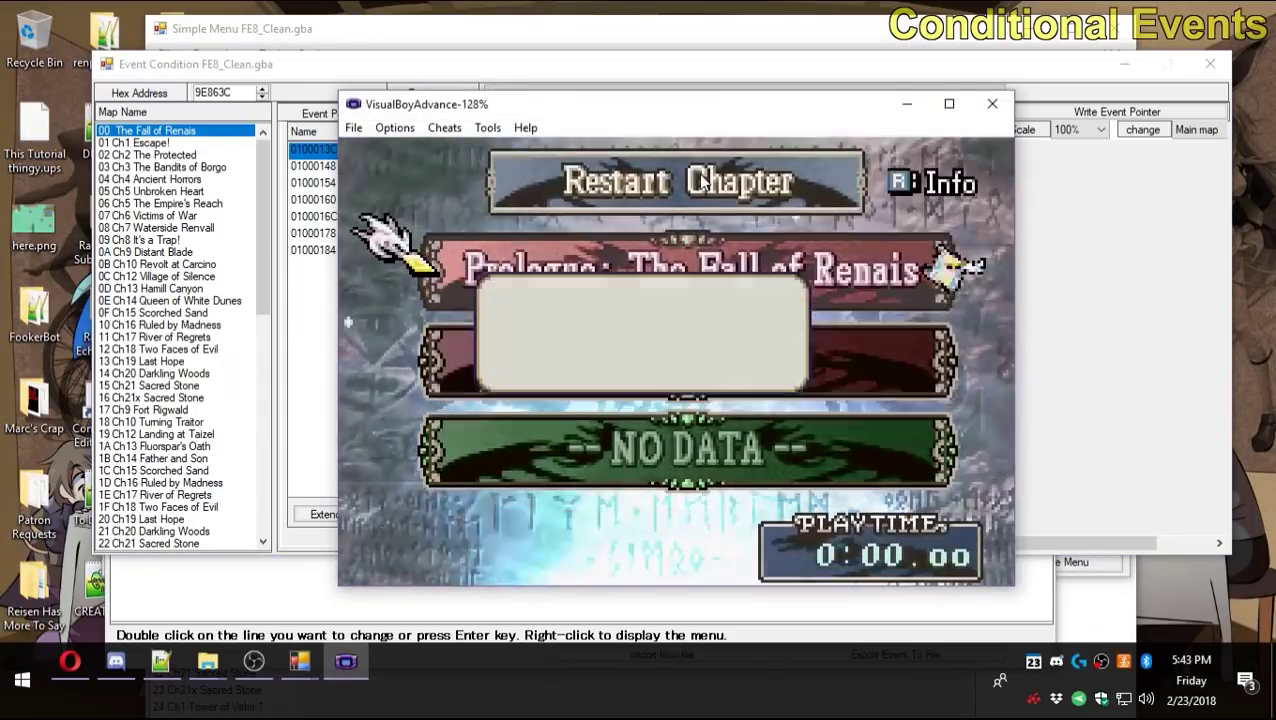
key("z")
Move Eirika next to O'Neill on the map and talk to him.
key("Right")
key("Right")
key("Right")
key("Right")
key("Down")
key("z")
key("Down")
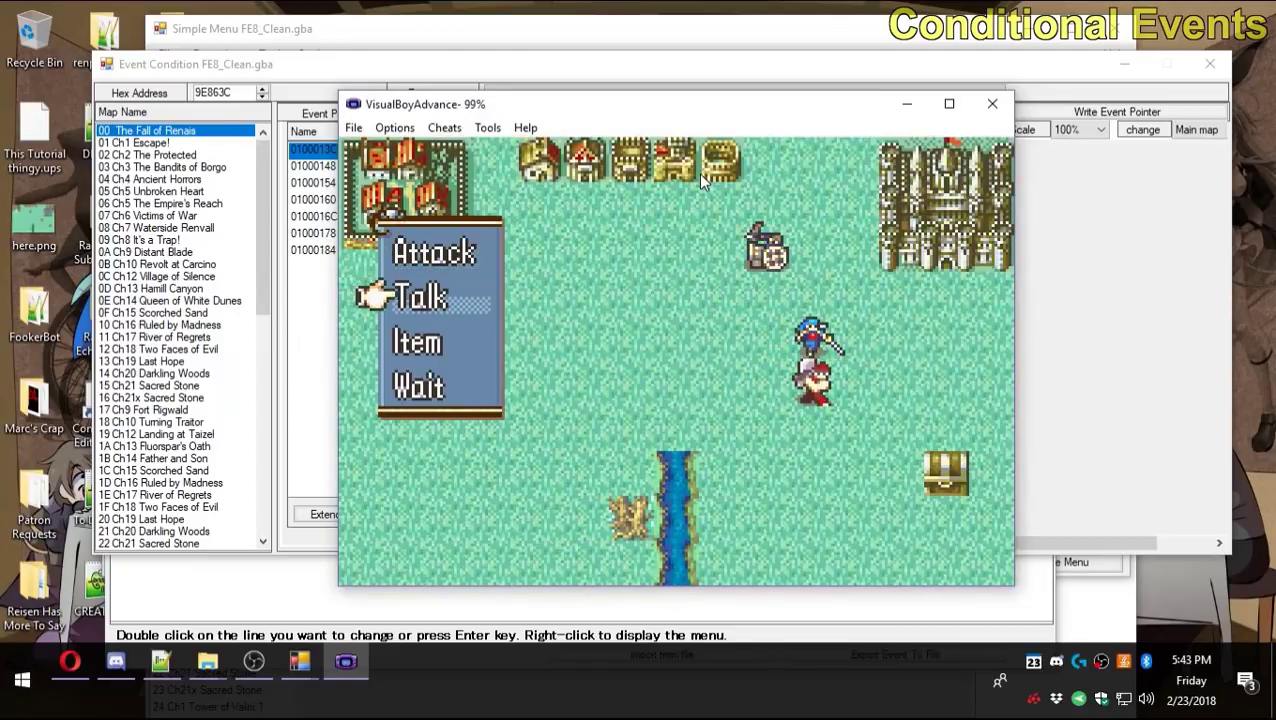
key("z")
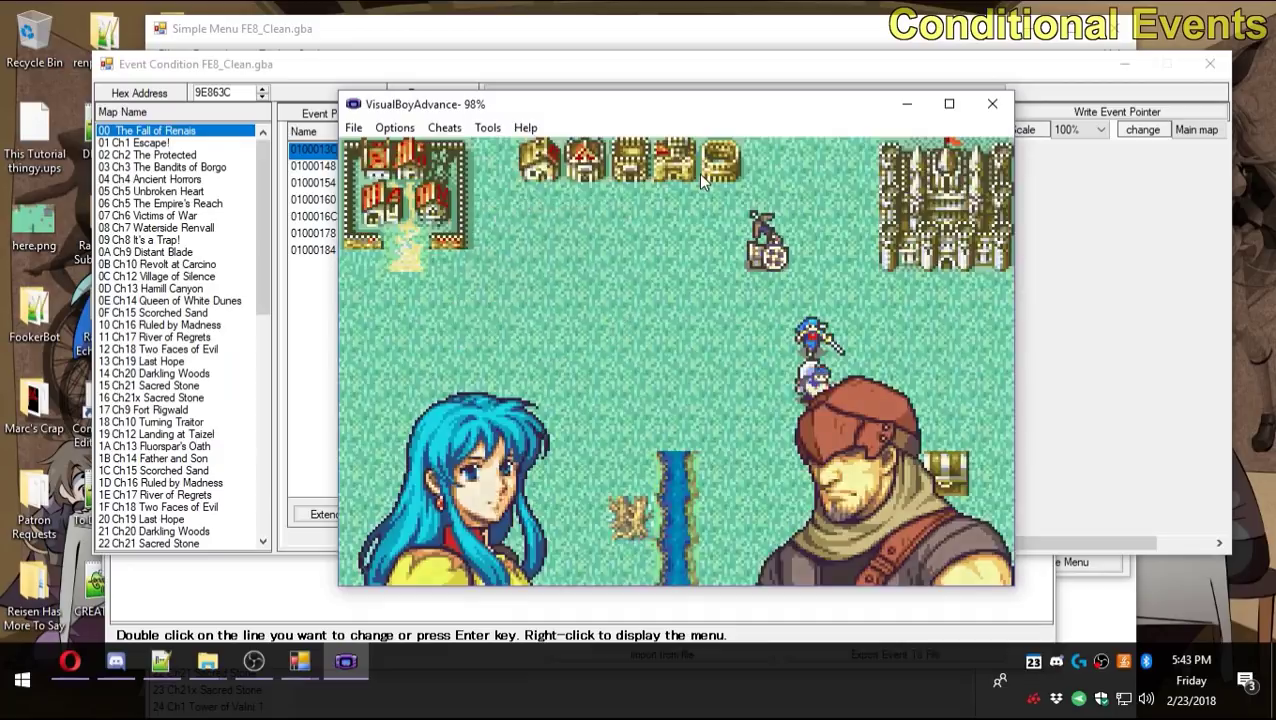
Move O'Neill westward across the field toward the village and end the turn.
key("Down")
key("Up")
key("Up")
key("Right")
key("Right")
key("Right")
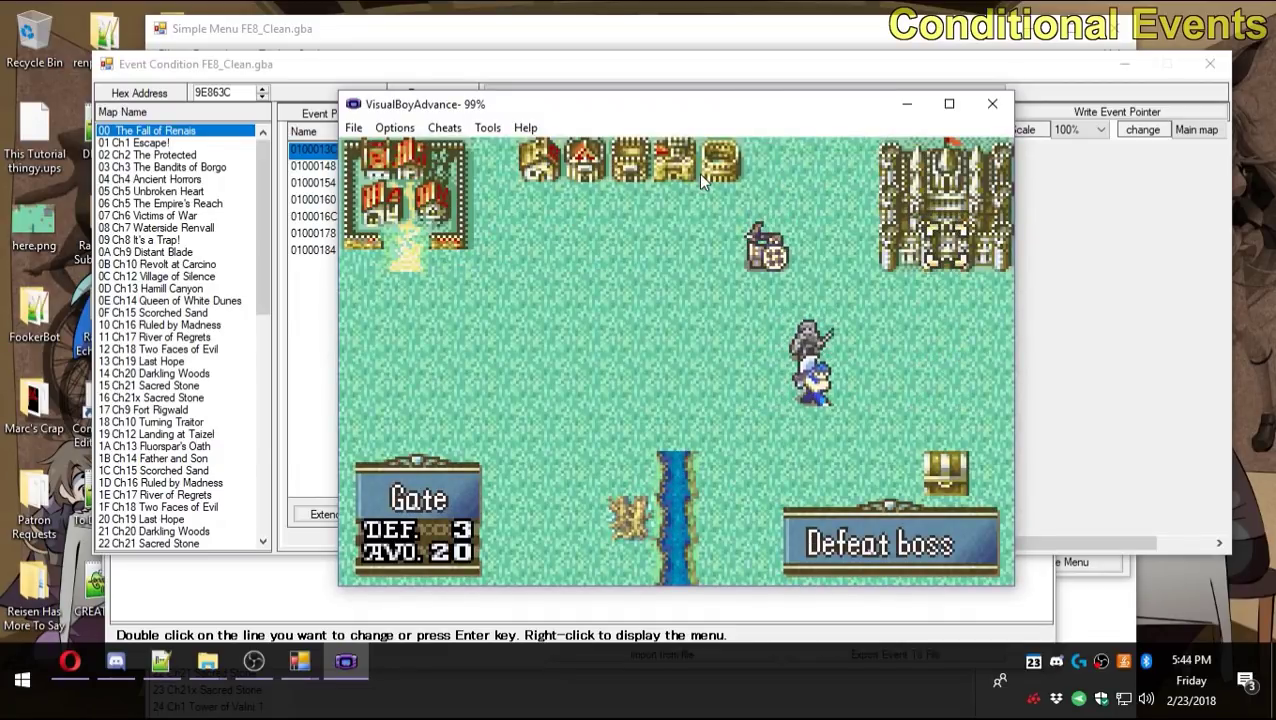
key("Down")
key("Down")
key("Left")
key("Left")
key("Left")
key("Up")
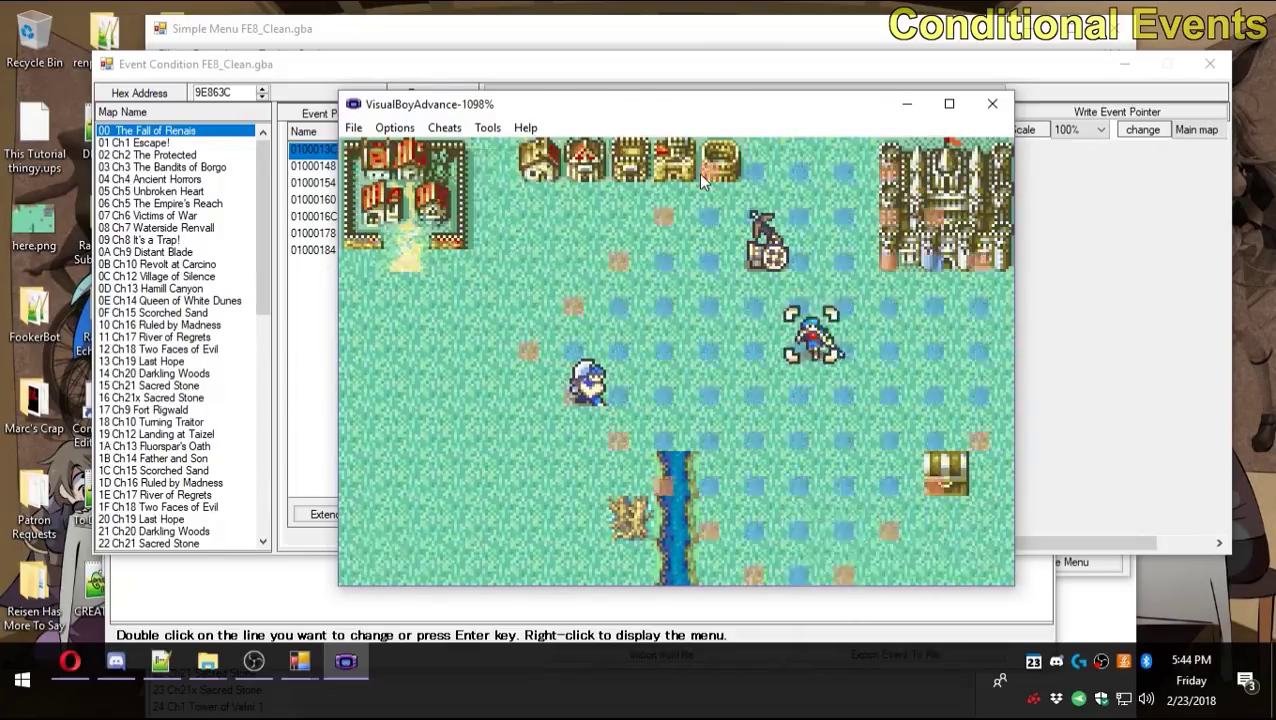
Move O'Neill farther west, closer to the village.
key("Left")
key("Left")
key("Left")
key("Left")
key("Left")
key("Down")
key("z")
key("Left")
key("Left")
key("Left")
key("Left")
key("Up")
key("z")
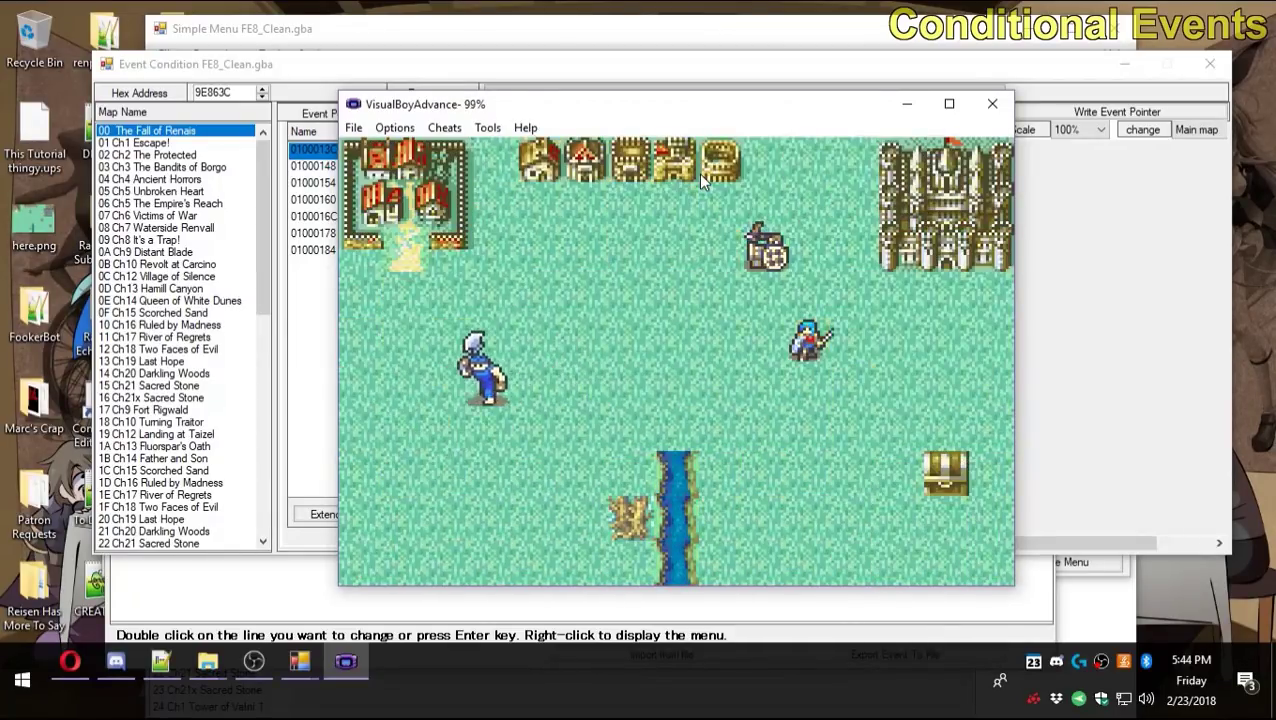
Bring O'Neill to the village entrance to test its visit event, and close the emulator.
key("Down")
key("z")
key("z")
key("x")
key("Left")
key("Left")
key("Left")
key("Left")
key("Left")
key("Left")
key("Left")
key("Left")
key("Left")
key("z")
key("Up")
key("Up")
key("z")
key("z")
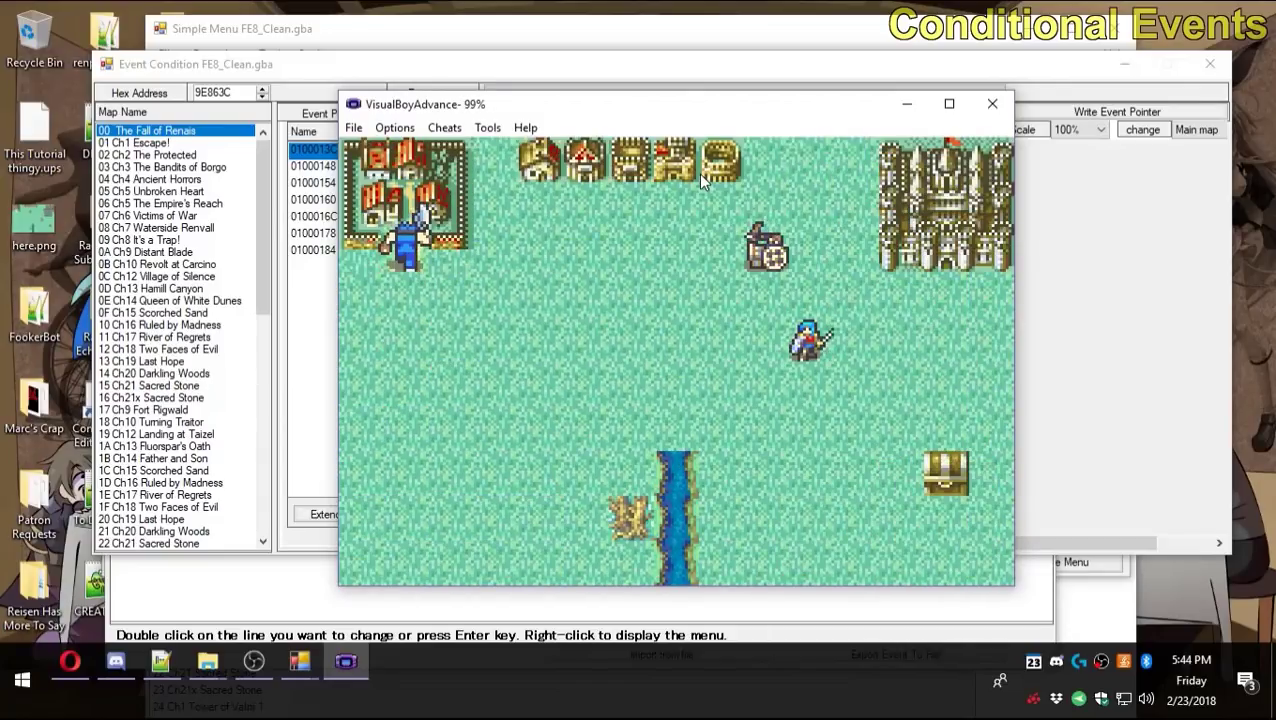
key("z")
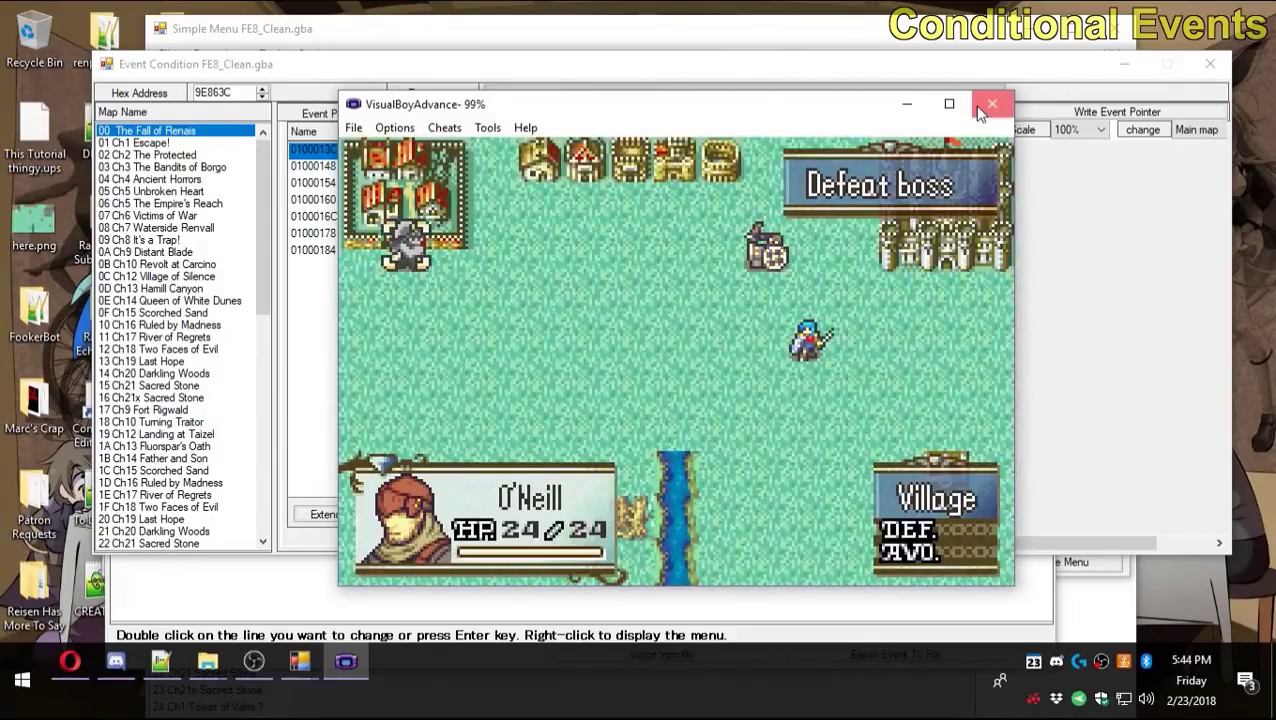
left_click(990, 105)
Insert a second Get Item by visited Unit line for the Runesword in the village event.
left_click(488, 236)
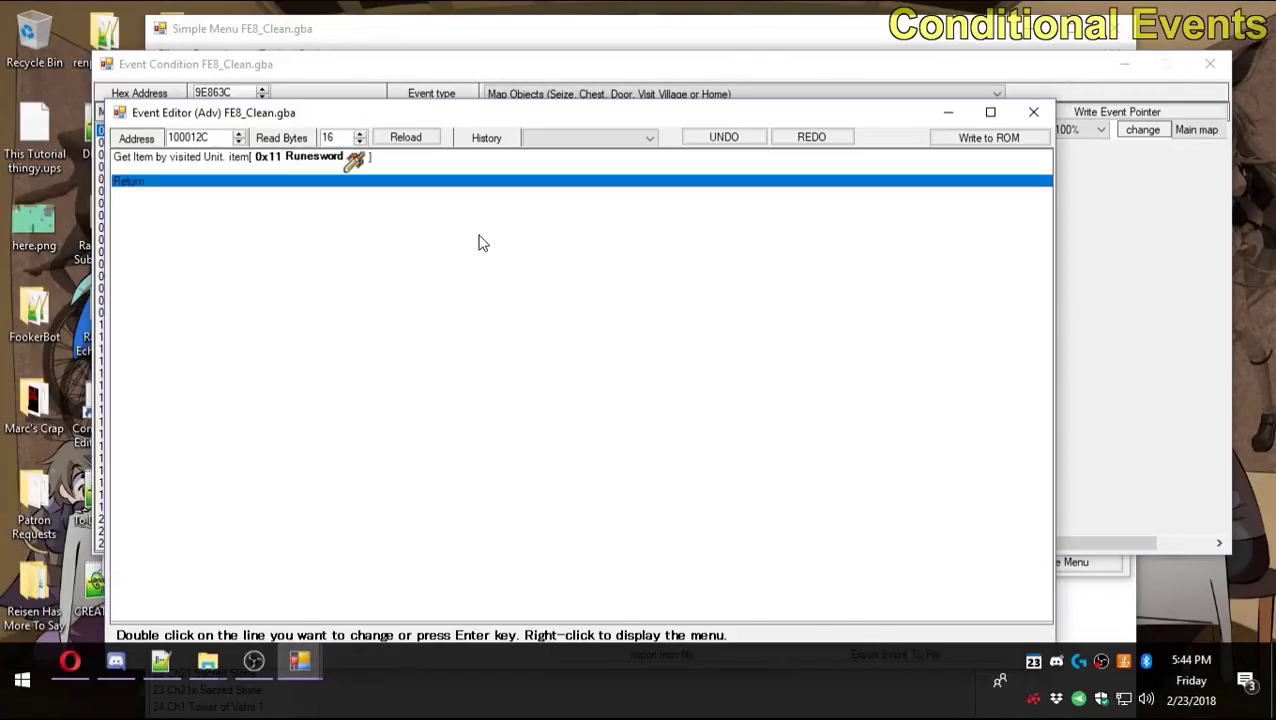
double_click(313, 160)
left_click(760, 290)
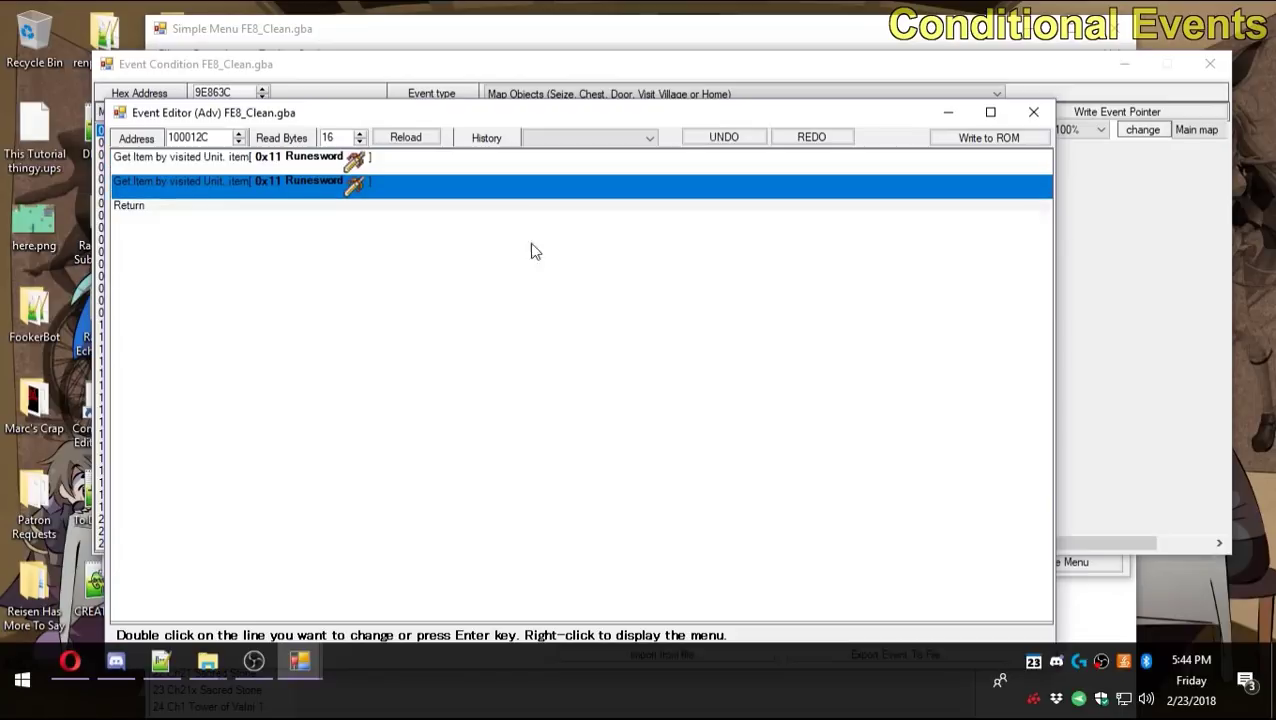
Replace the first Get Item line with the CHECK_ACTIVEID condition for character 68, O'Neill.
double_click(364, 180)
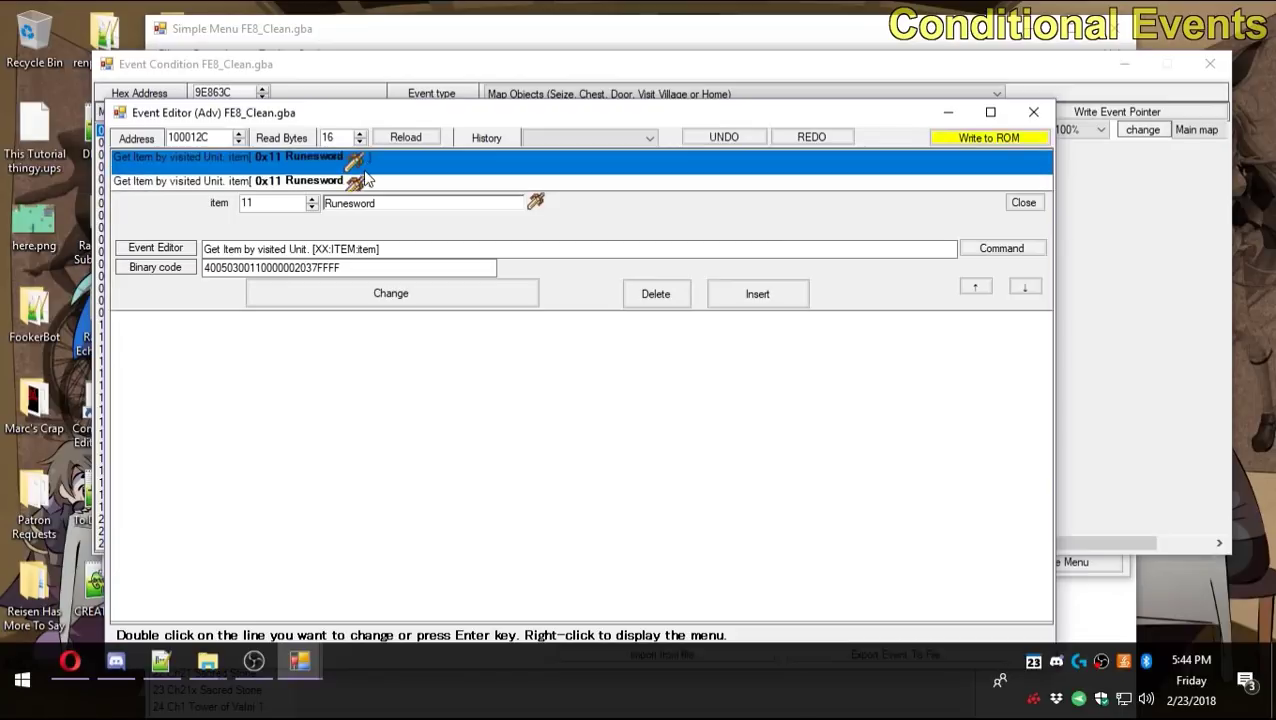
left_click(1001, 249)
left_click(205, 456)
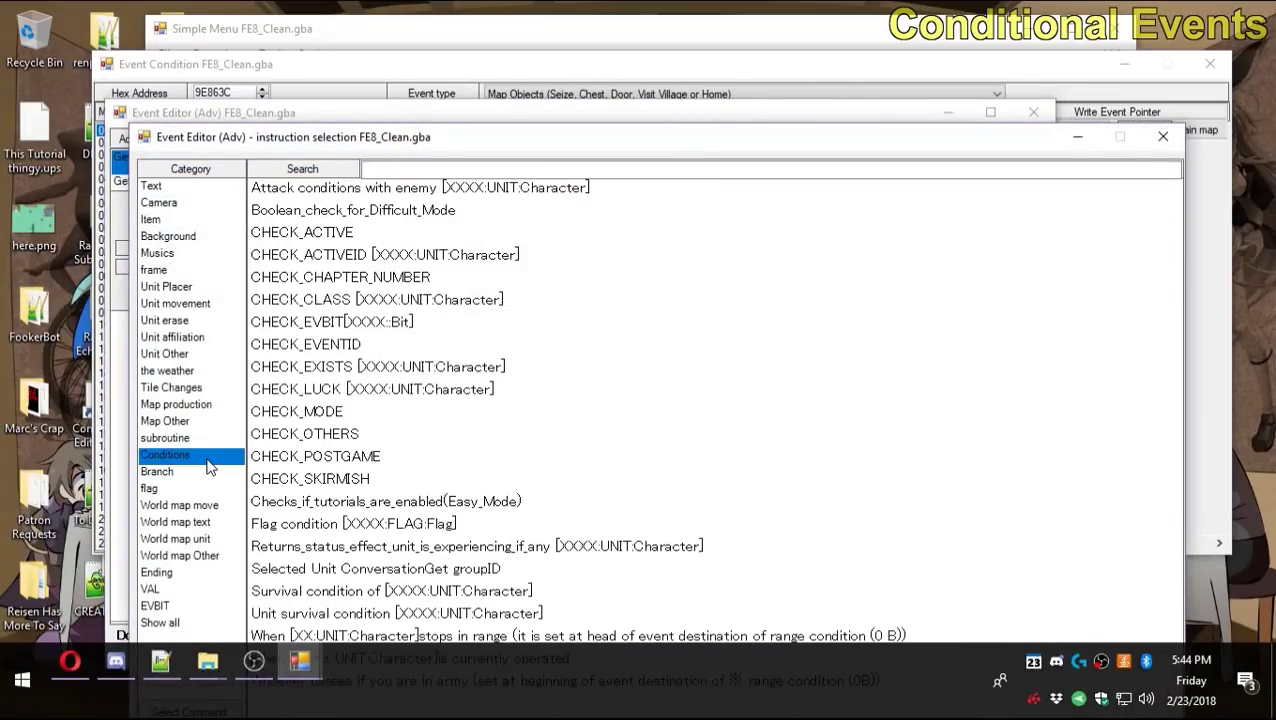
left_click_drag(537, 152, 575, 67)
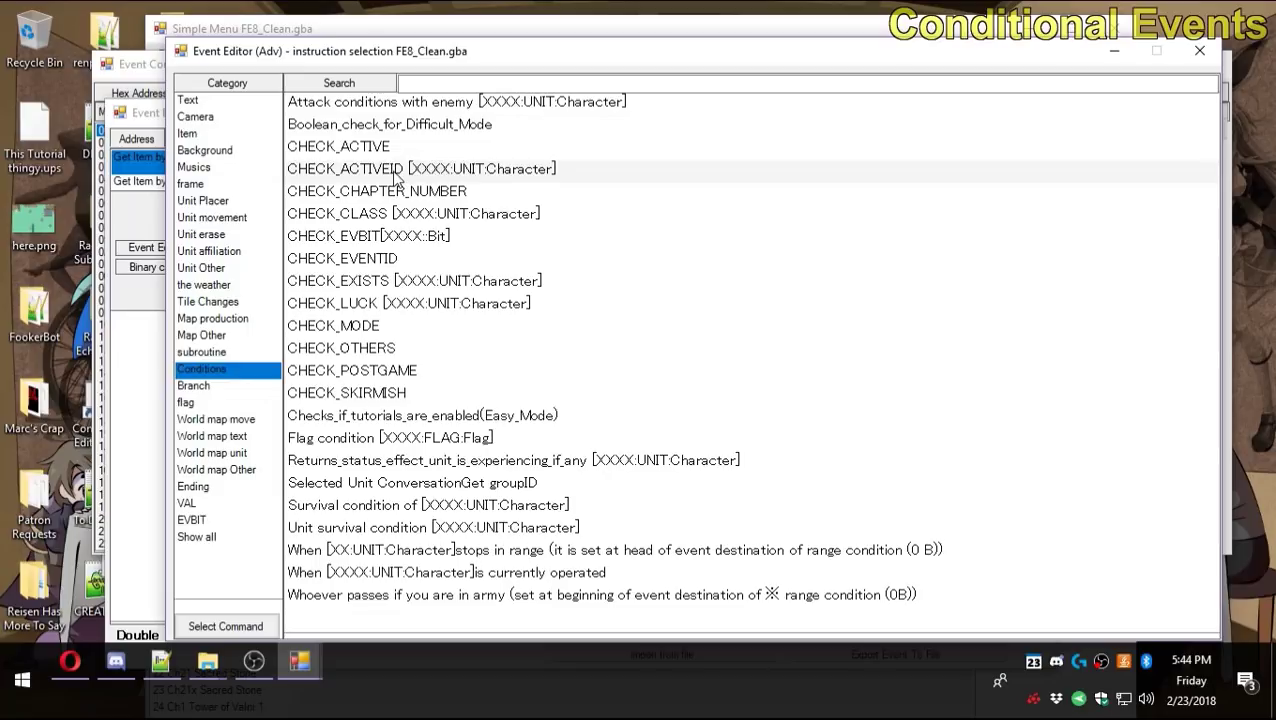
double_click(398, 170)
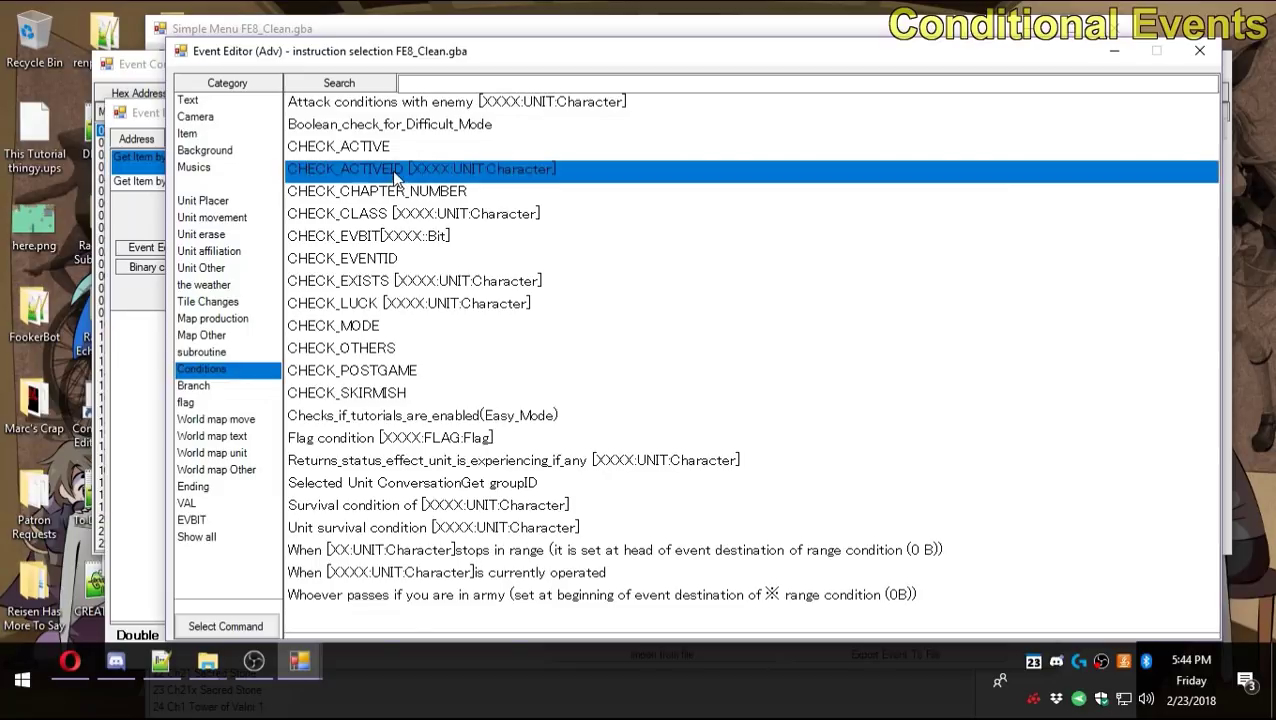
double_click(275, 207)
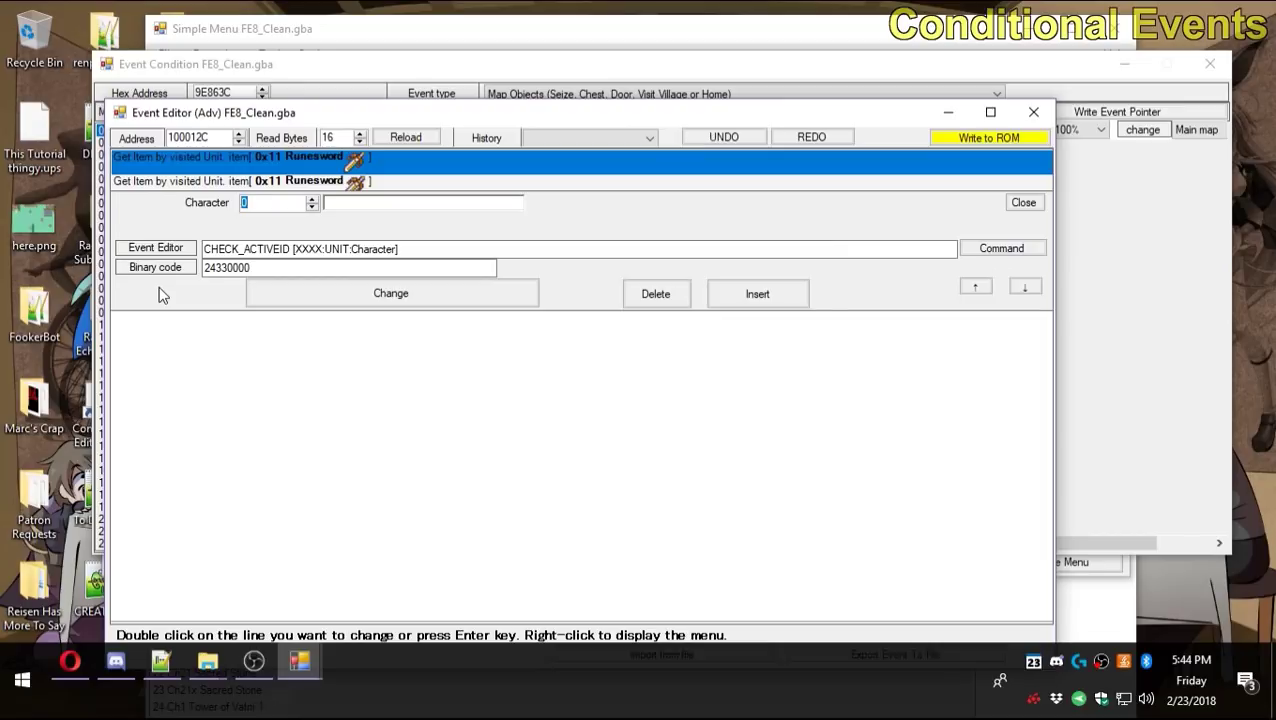
left_click(381, 297)
Duplicate the CHECK_ACTIVEID line and review the Conditions and Branch commands available for the copy.
double_click(295, 166)
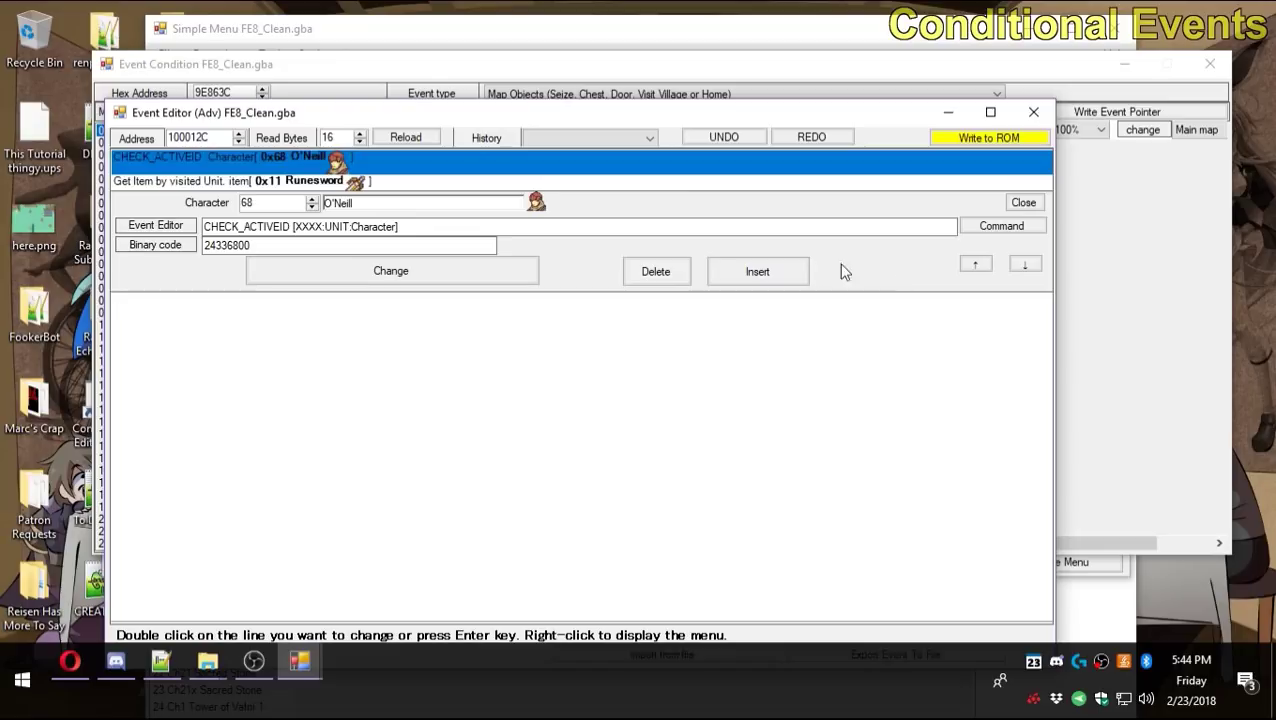
left_click(756, 273)
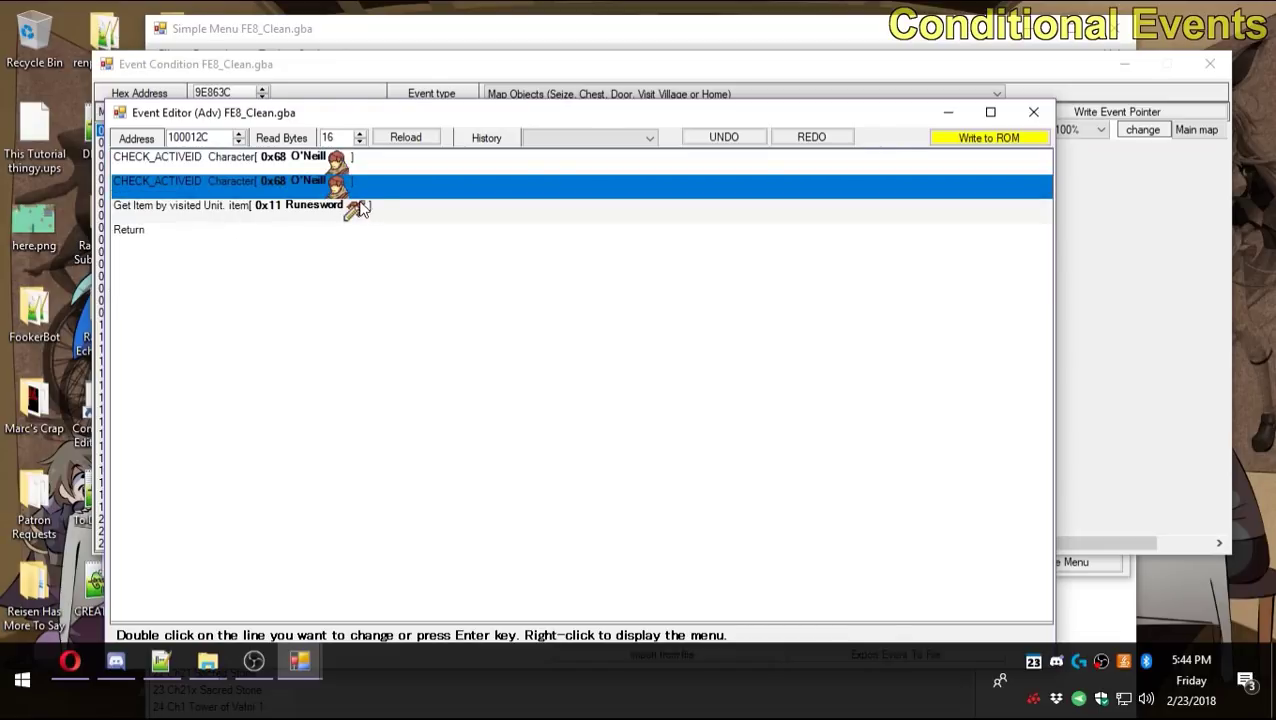
double_click(388, 193)
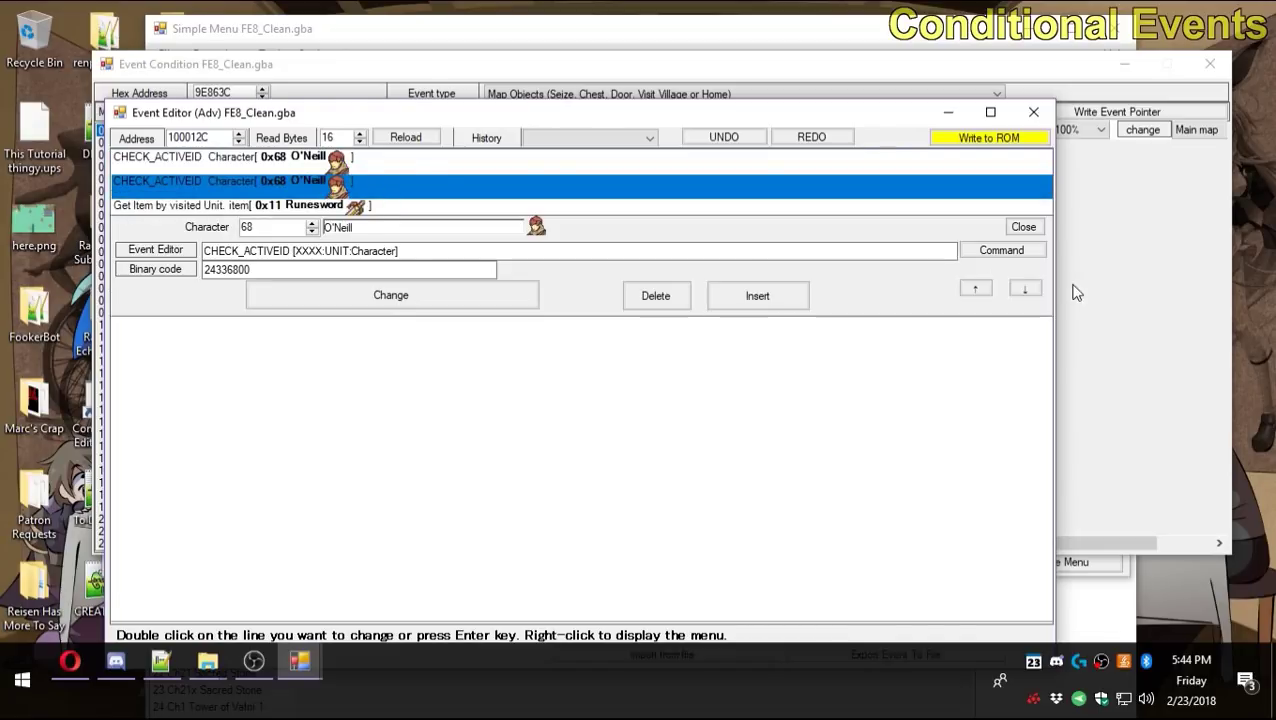
left_click(1000, 250)
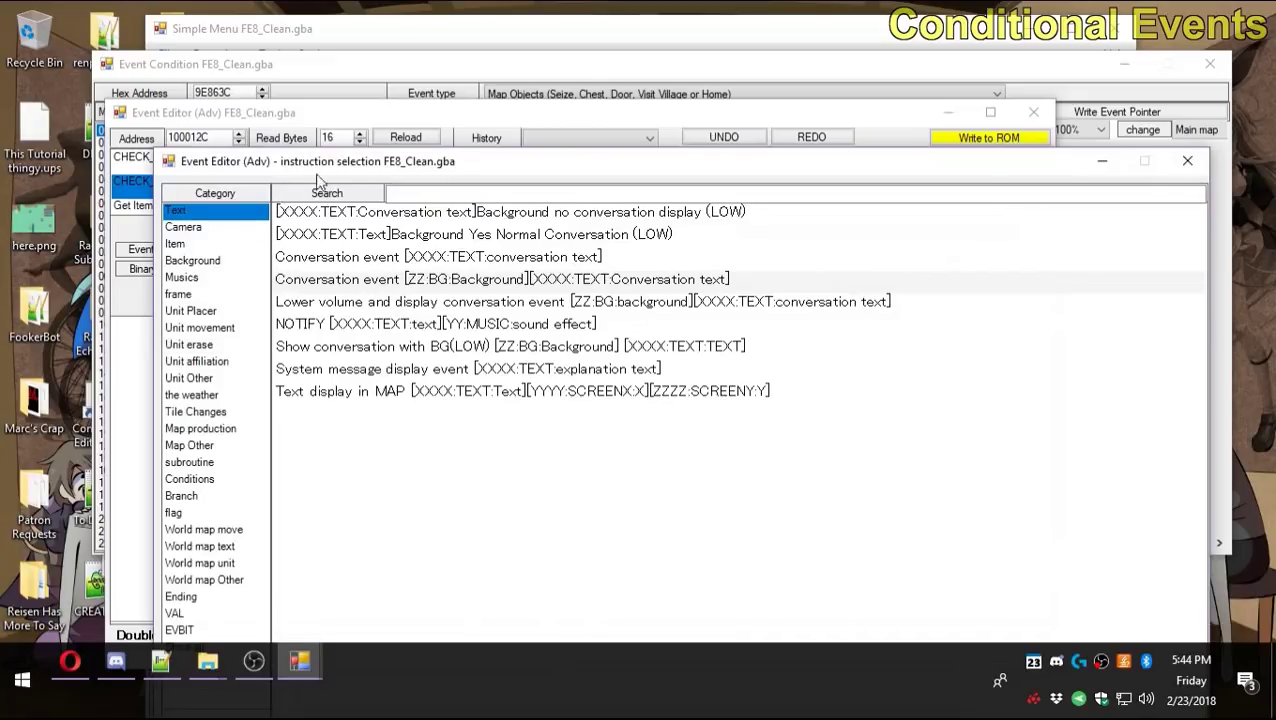
left_click_drag(326, 161, 328, 85)
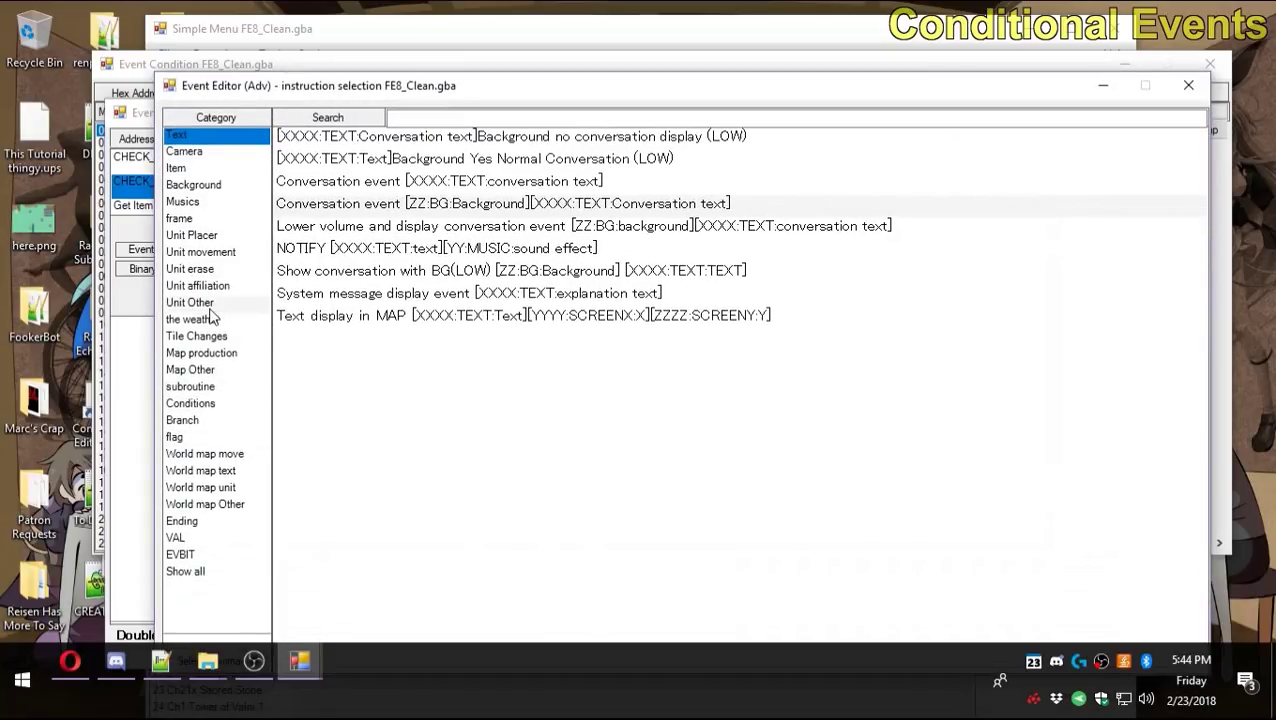
left_click(185, 403)
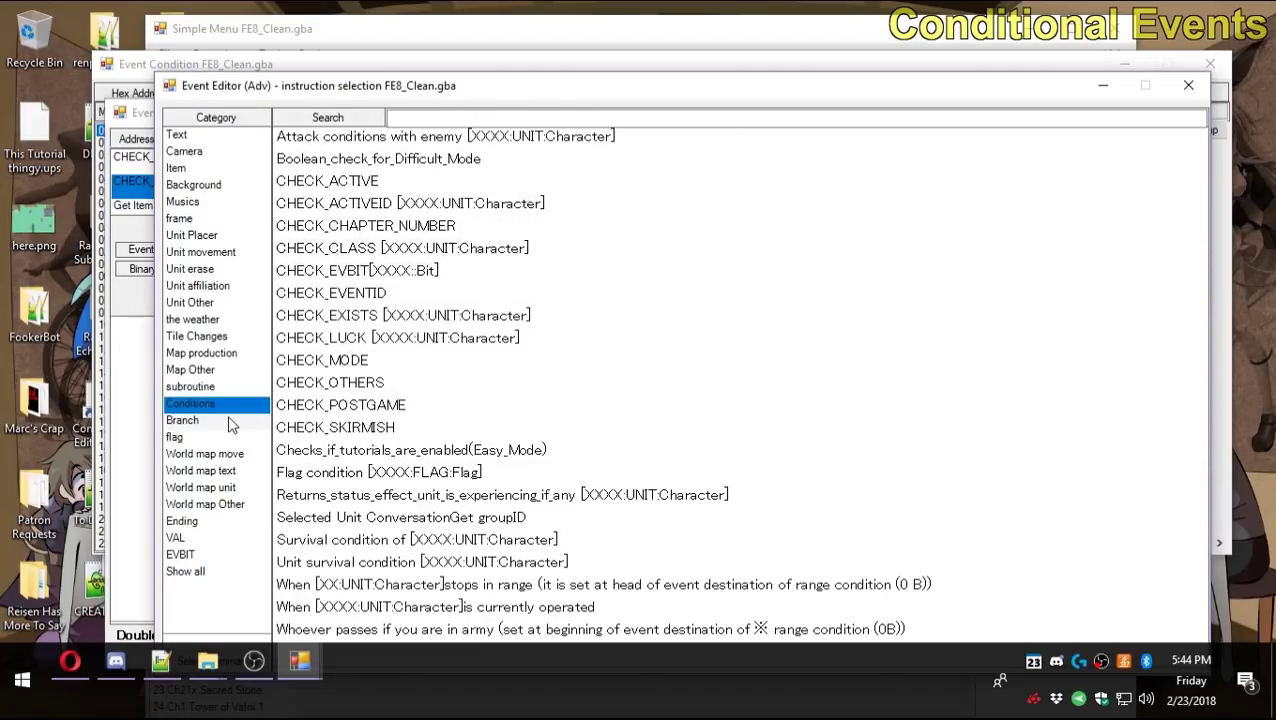
left_click(182, 420)
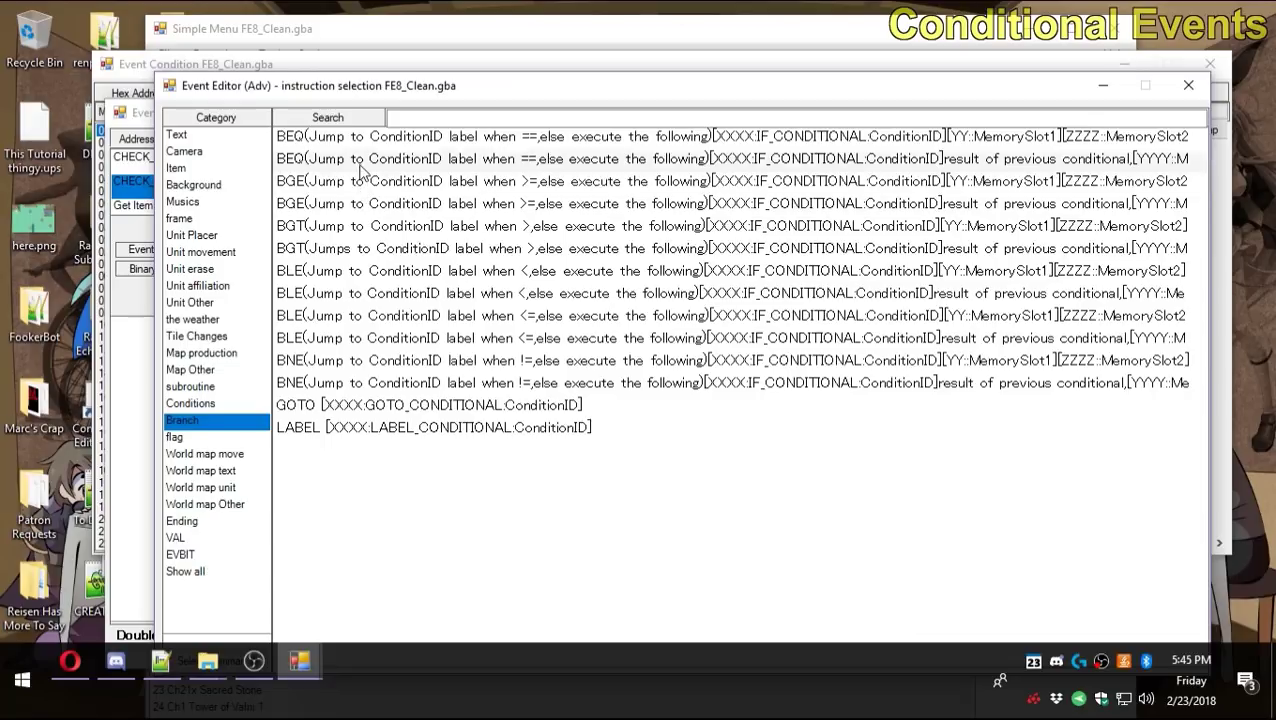
left_click_drag(593, 95, 602, 240)
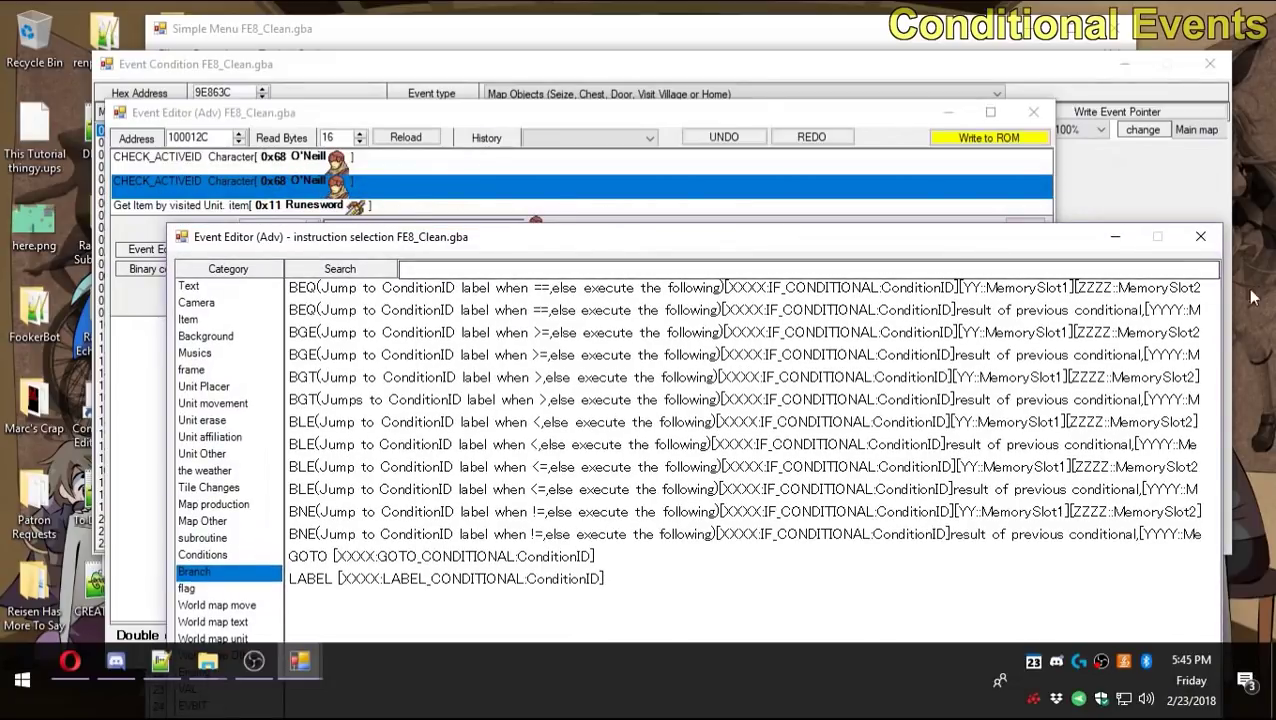
left_click(1200, 236)
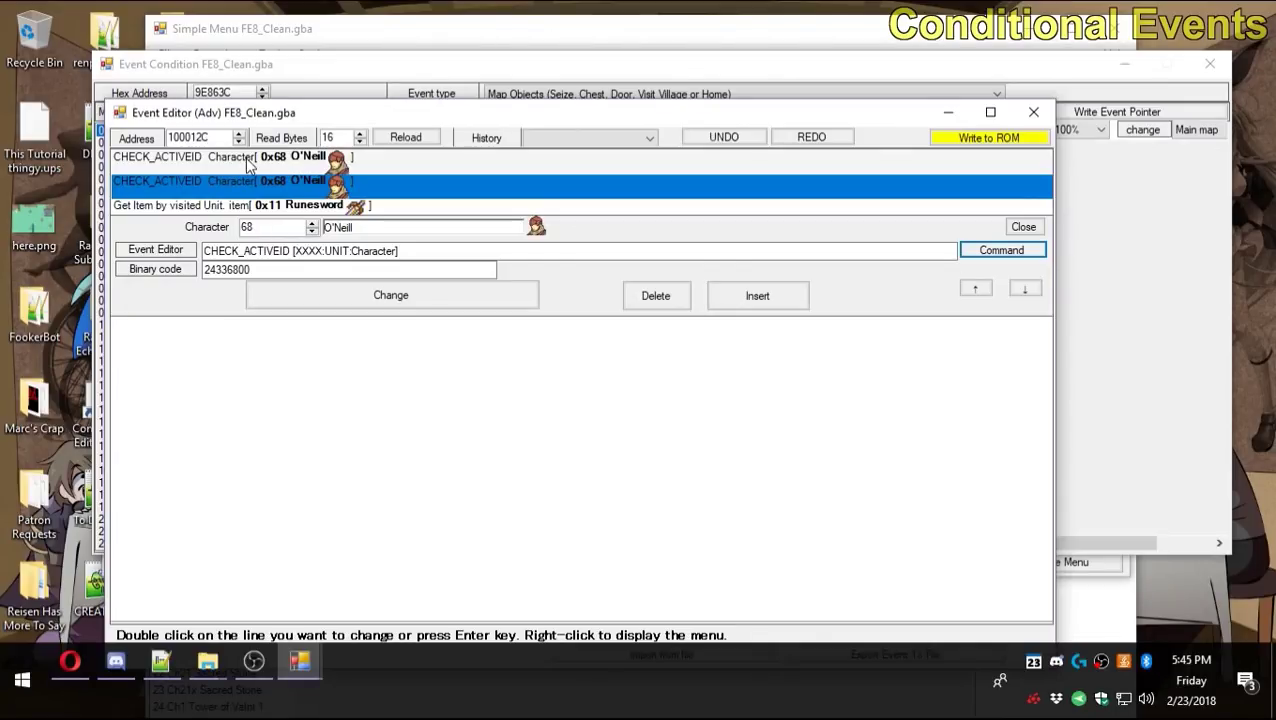
Replace the second CHECK_ACTIVEID line with the BEQ two-memory-slot branch, using ConditionID 1, MemorySlot1 C and MemorySlot2 0.
left_click(285, 186)
left_click(1005, 251)
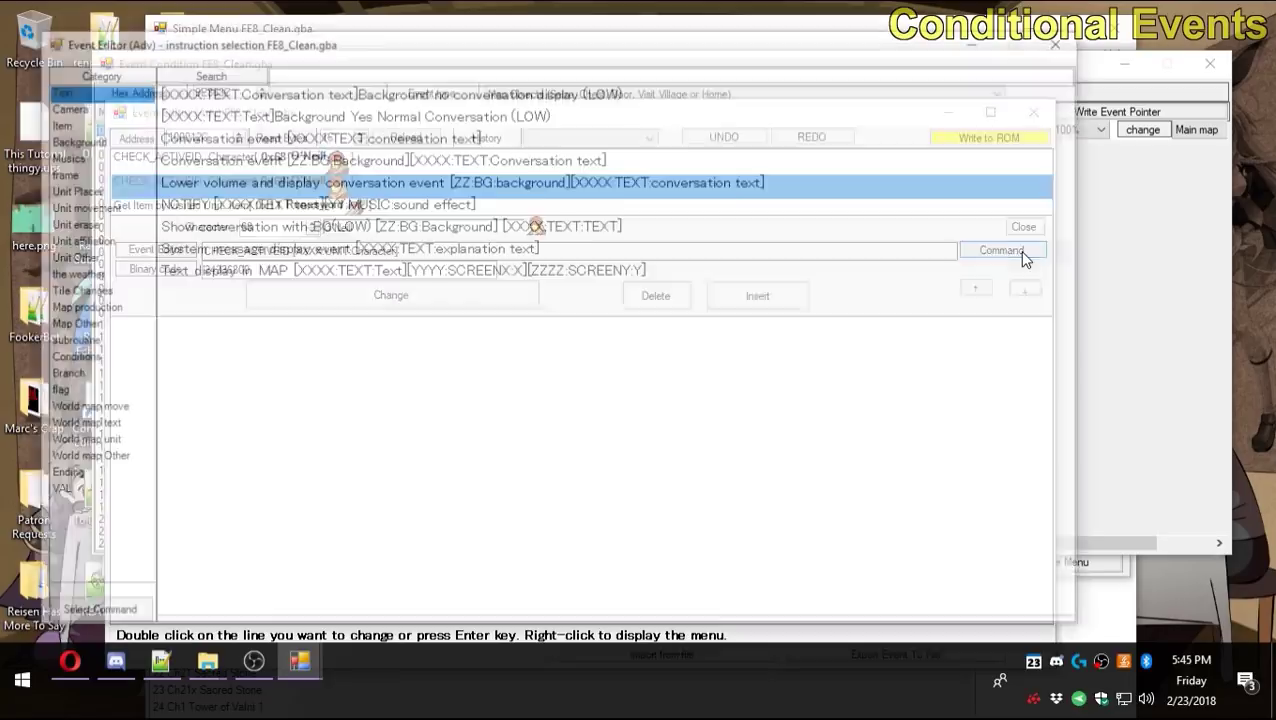
left_click(87, 378)
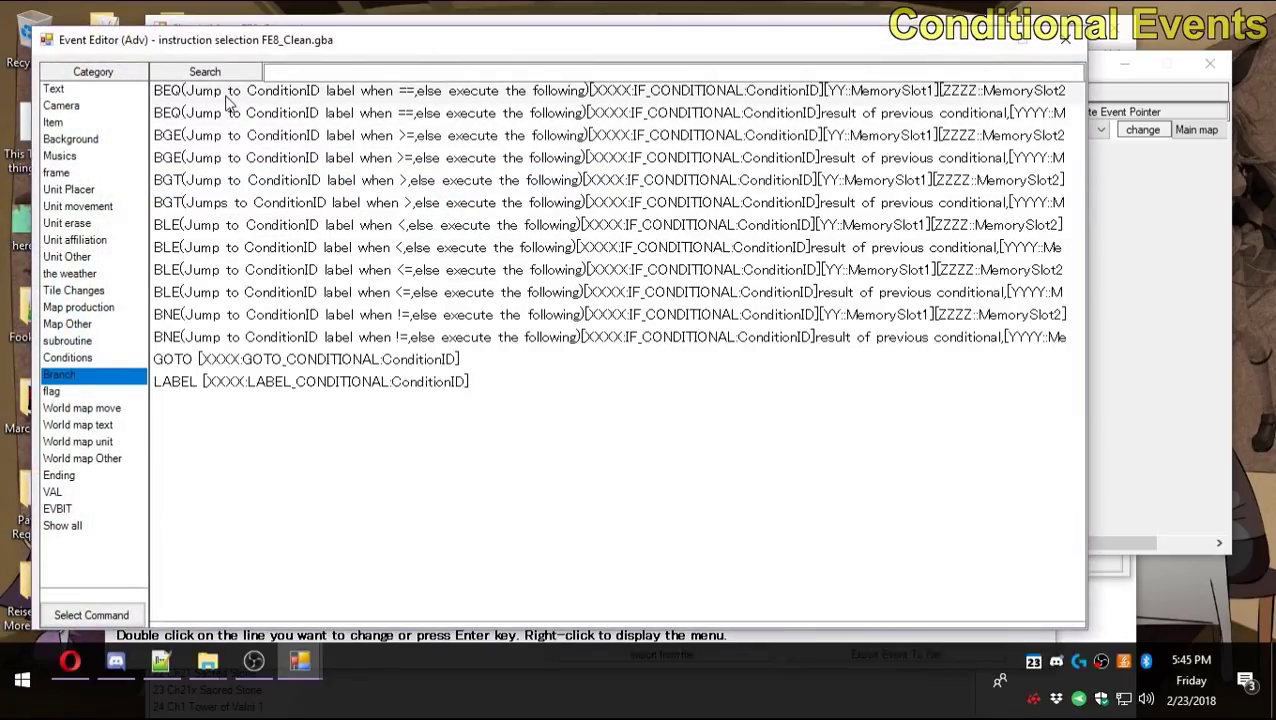
double_click(194, 96)
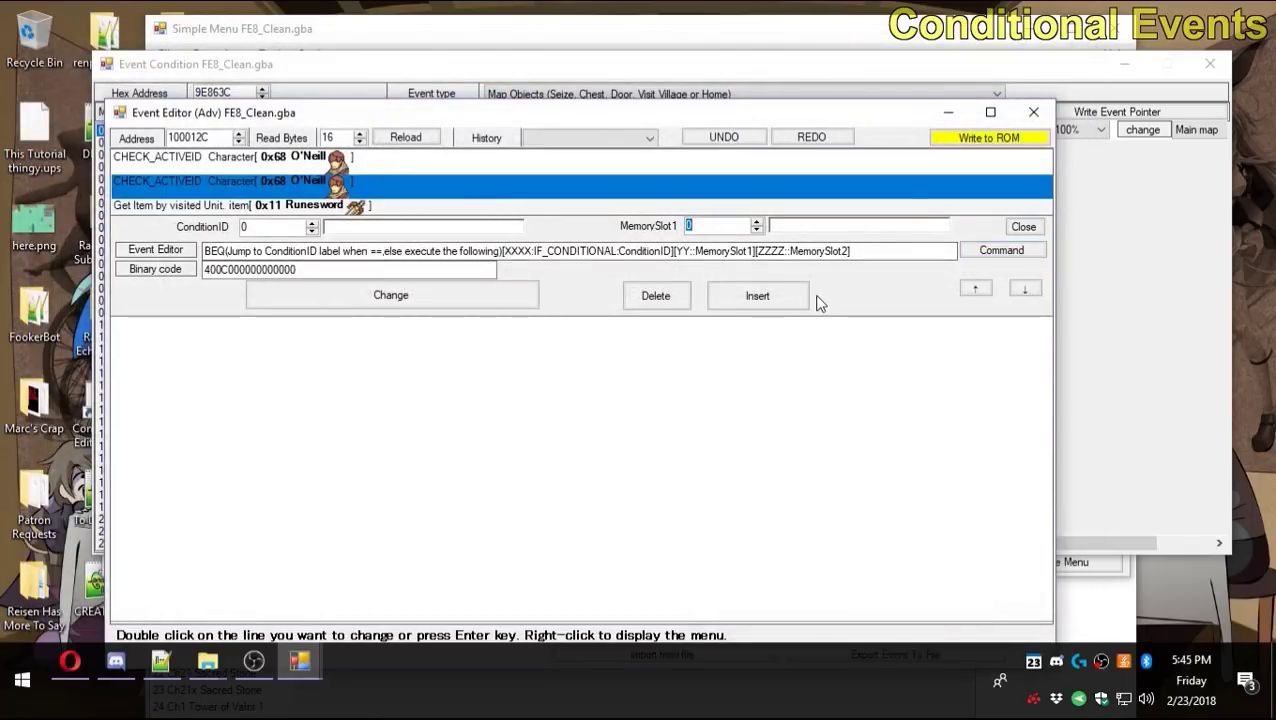
type("C")
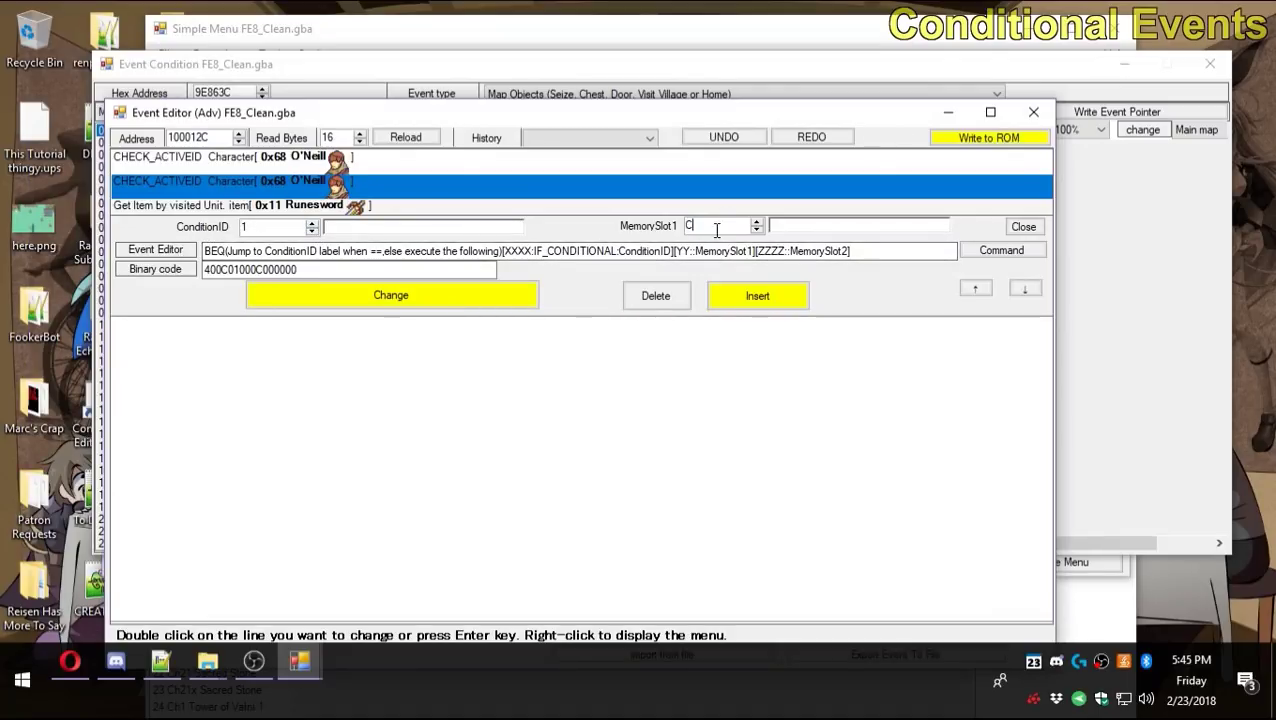
key("shift+Home")
left_click(265, 229)
left_click(412, 296)
left_click(450, 295)
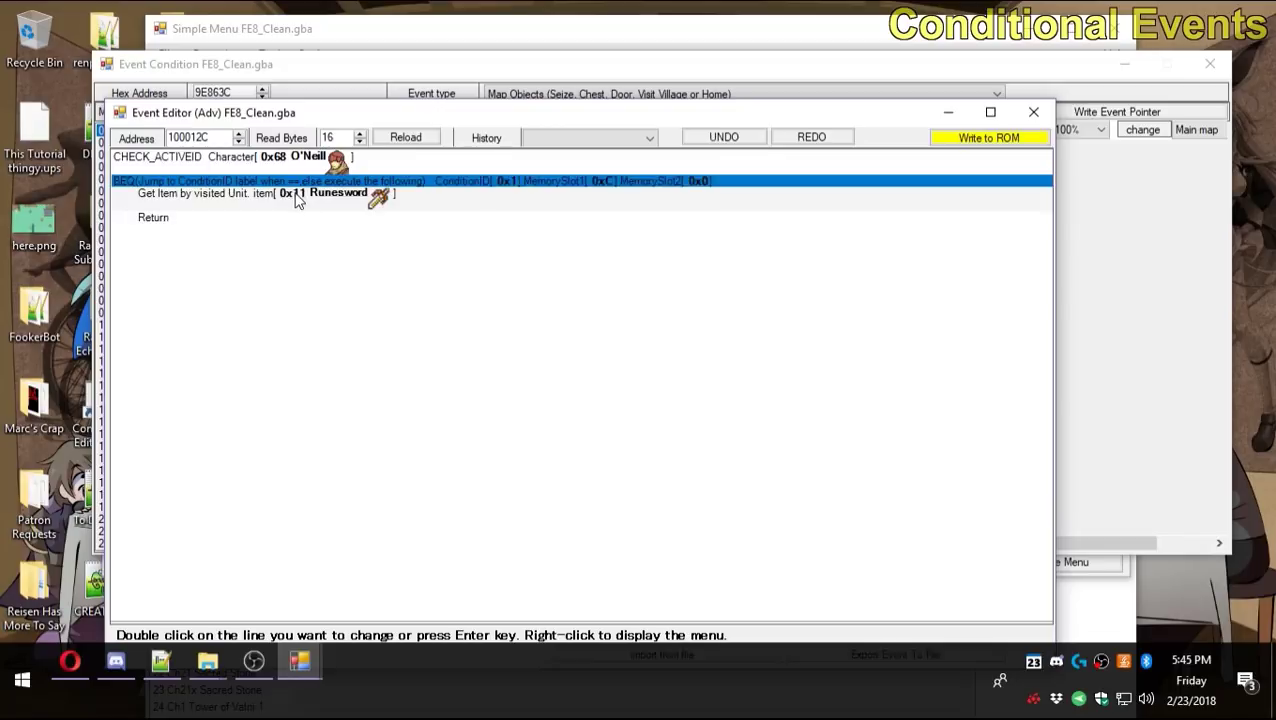
Duplicate the Runesword Get Item line and replace the second copy with a LABEL command for ConditionID 1.
double_click(333, 200)
left_click(756, 330)
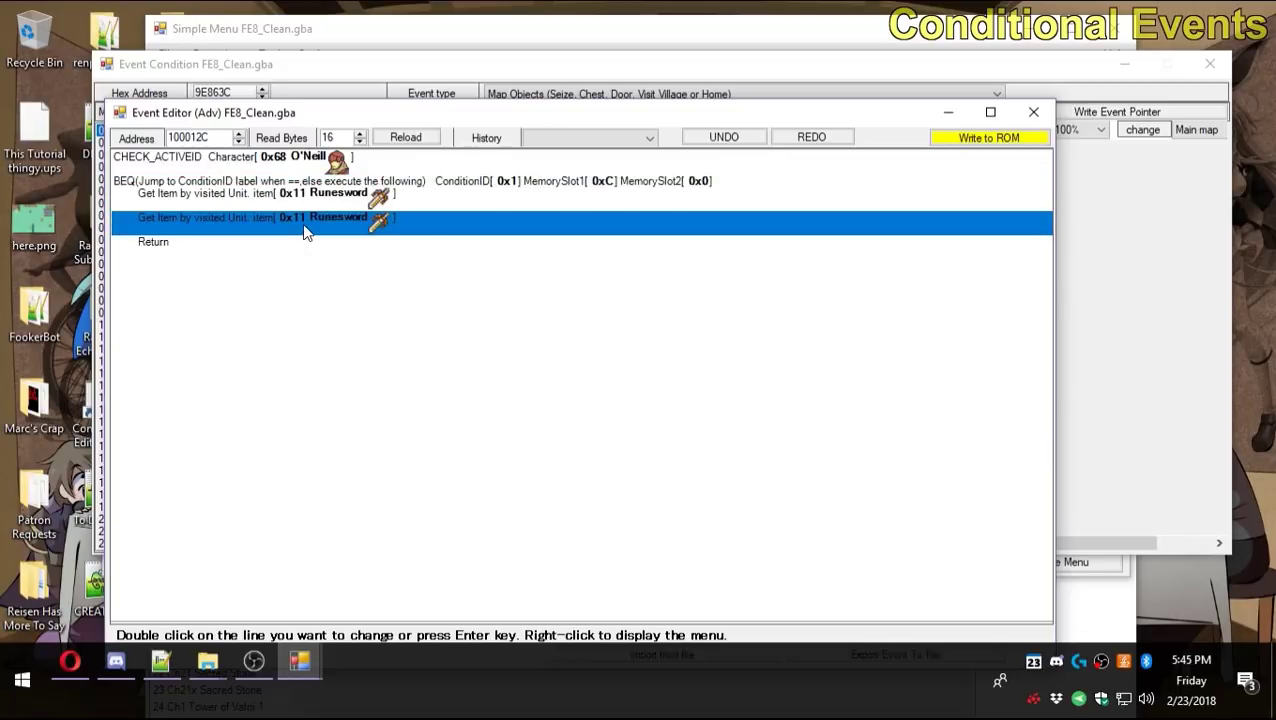
double_click(305, 222)
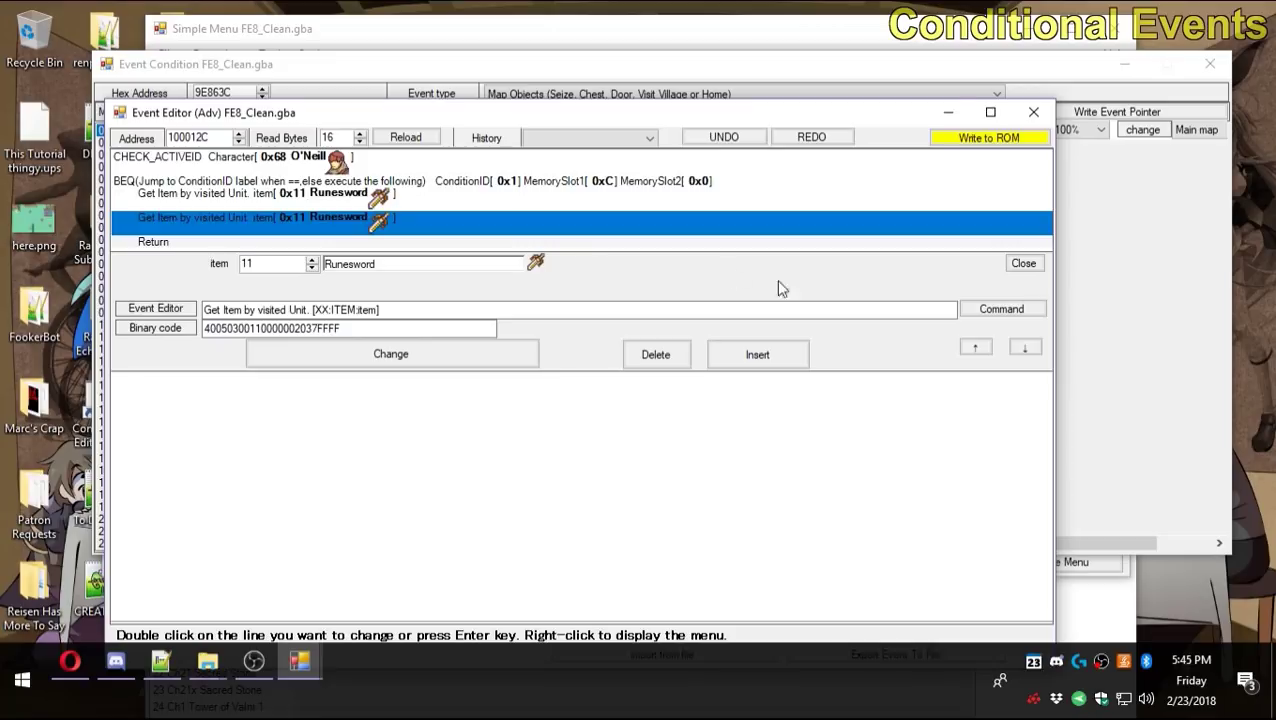
left_click(984, 316)
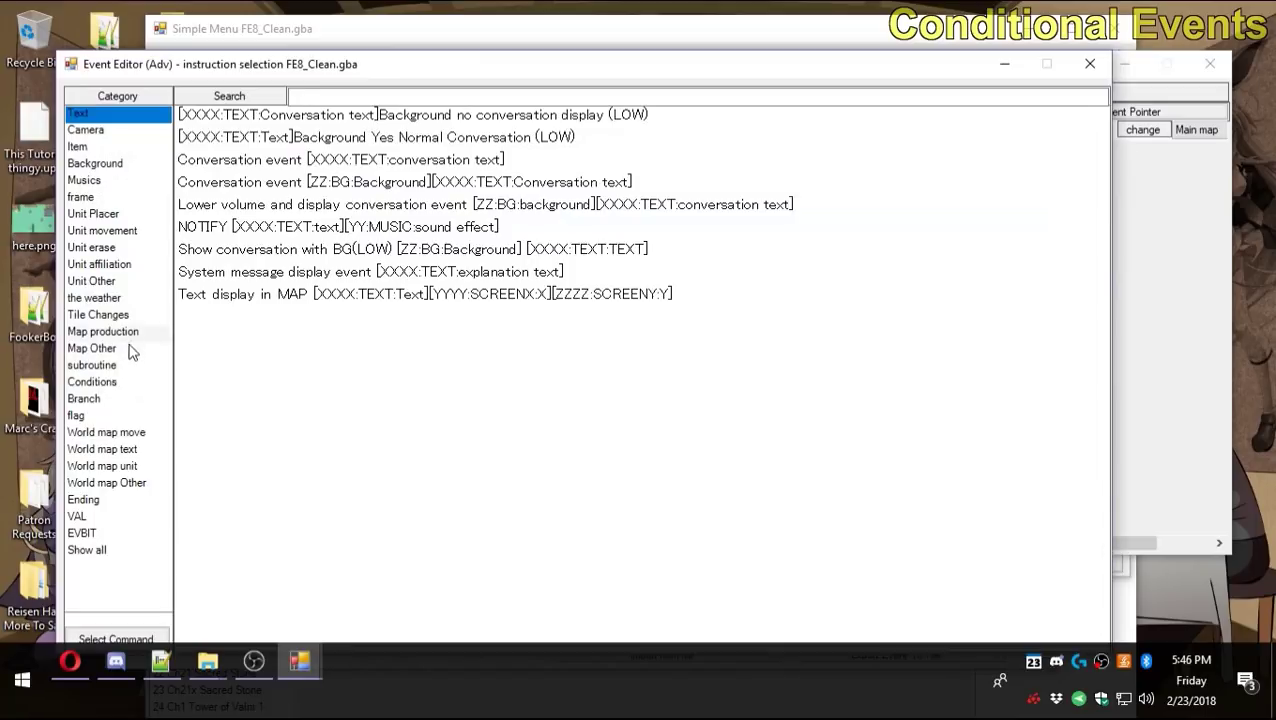
left_click(104, 382)
left_click(85, 399)
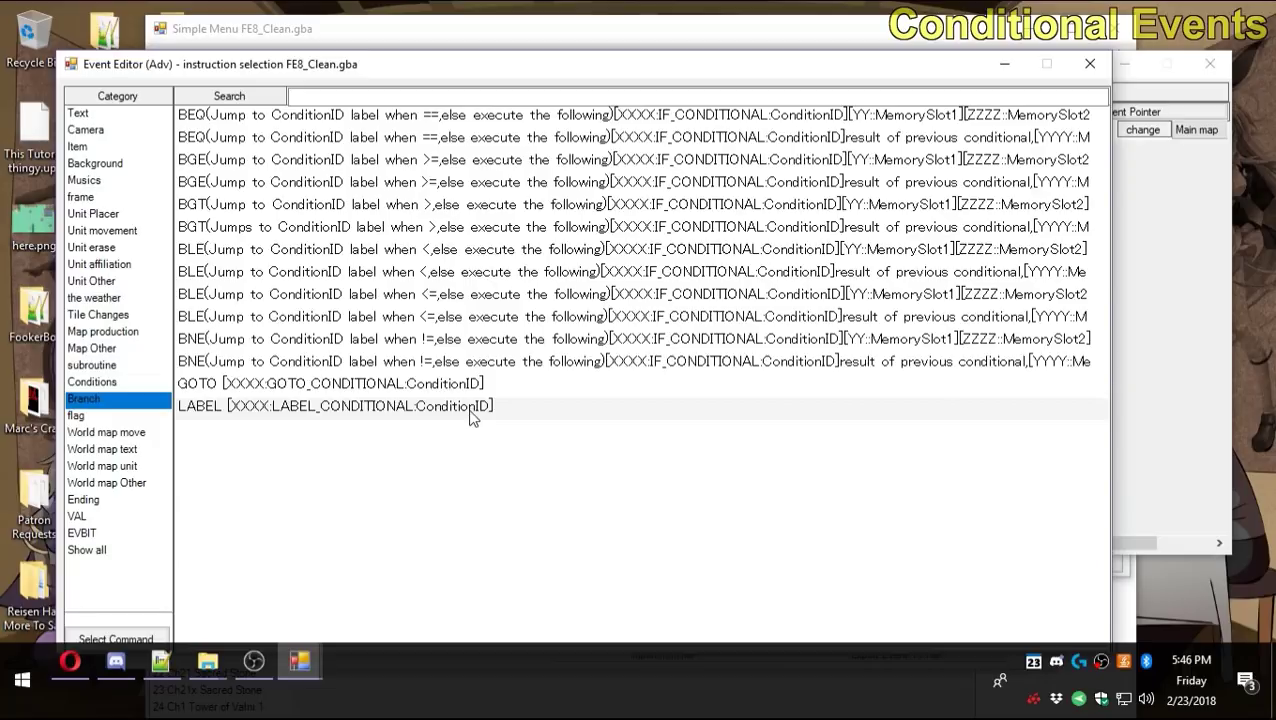
double_click(392, 418)
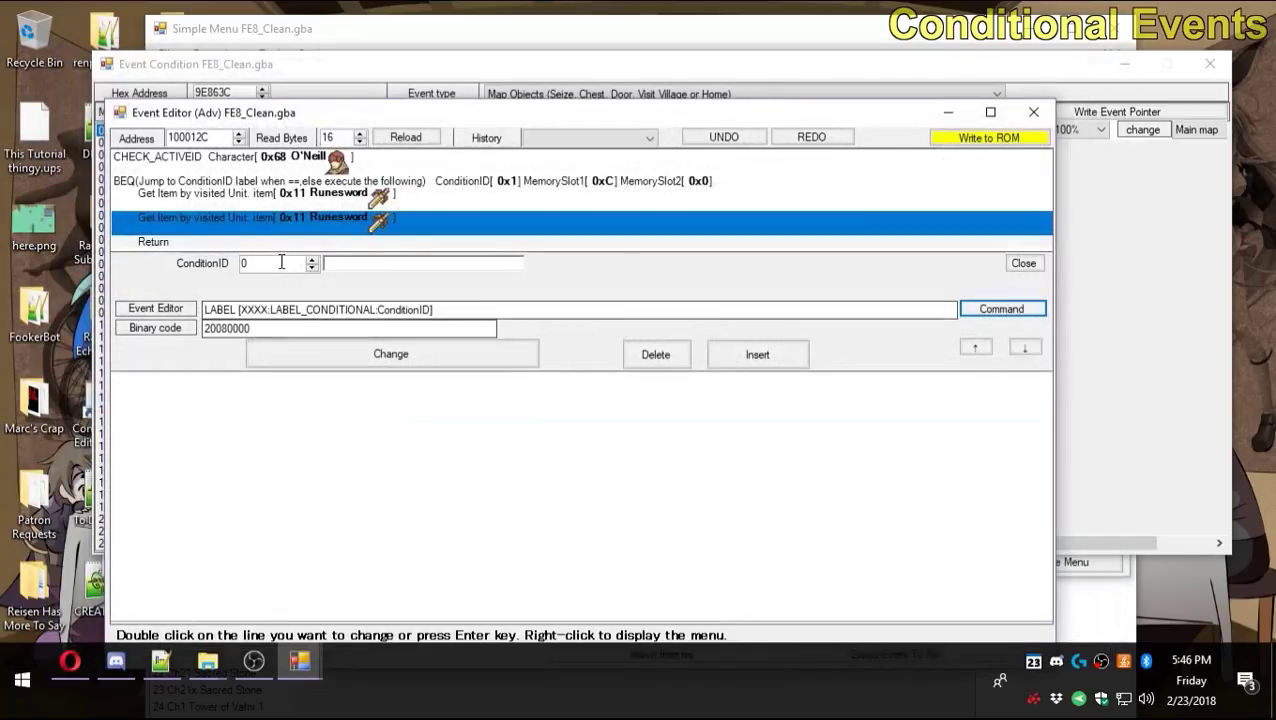
left_click(312, 259)
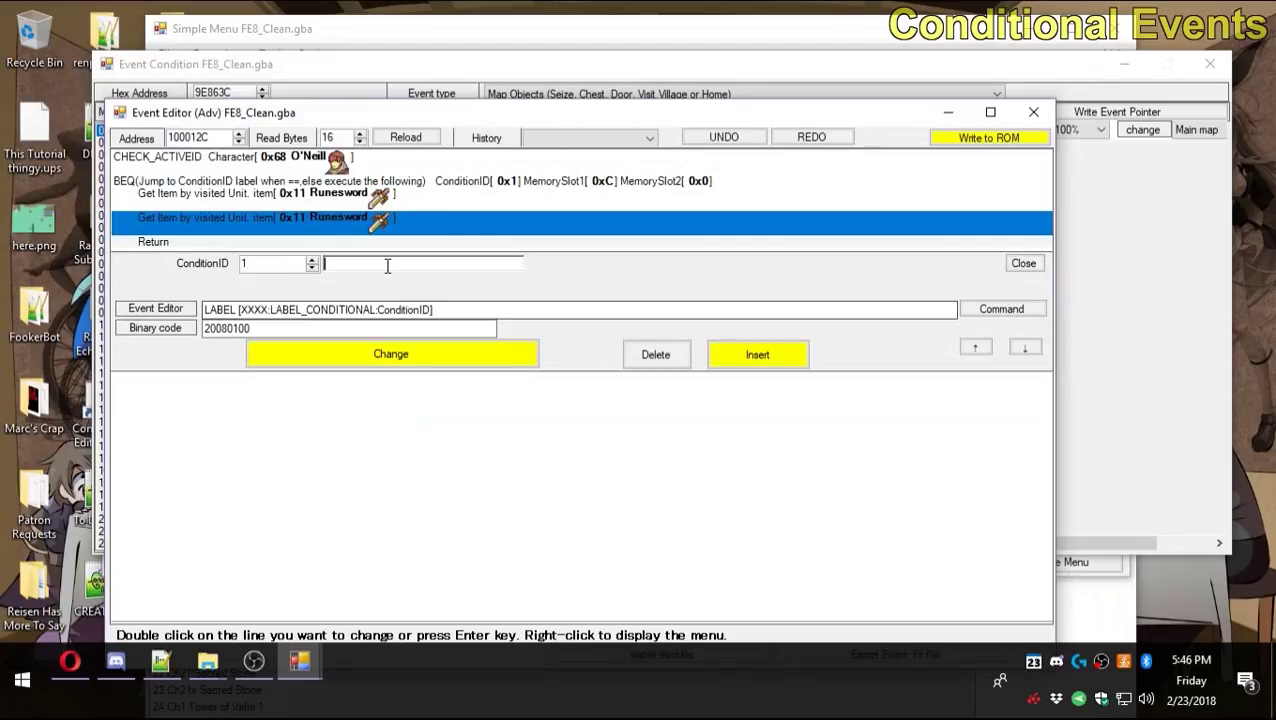
left_click(380, 354)
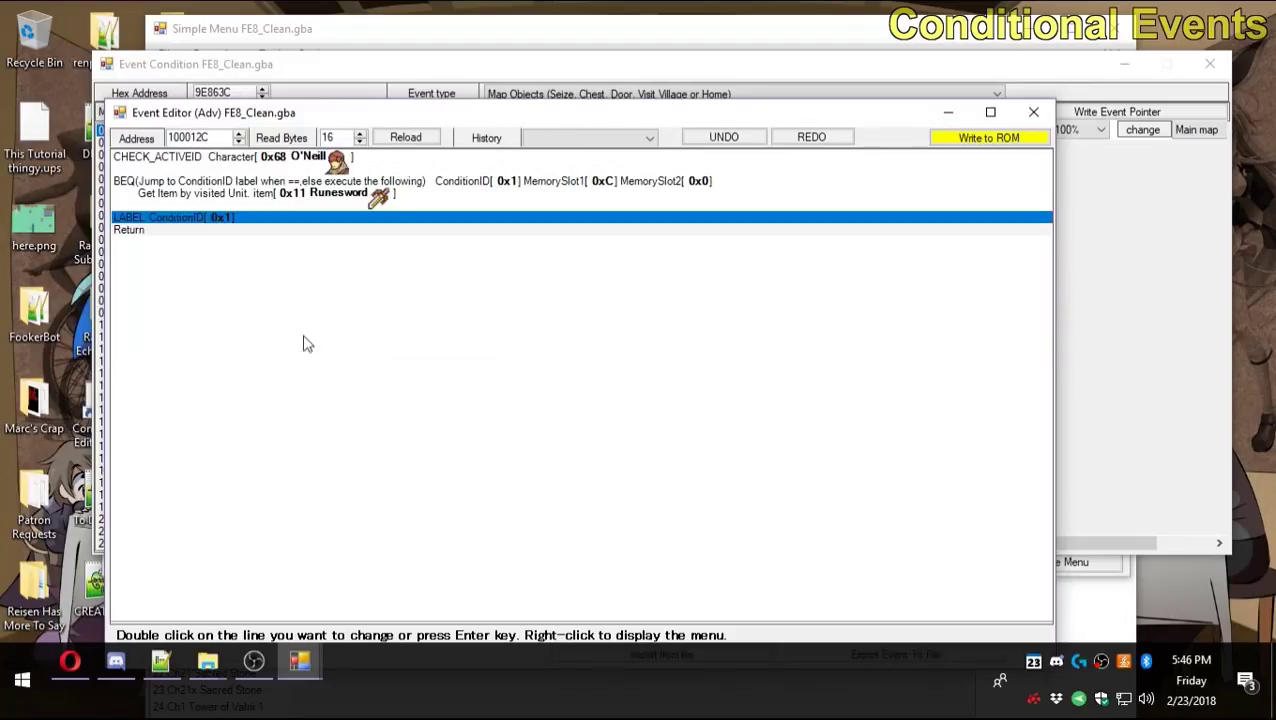
left_click(192, 168)
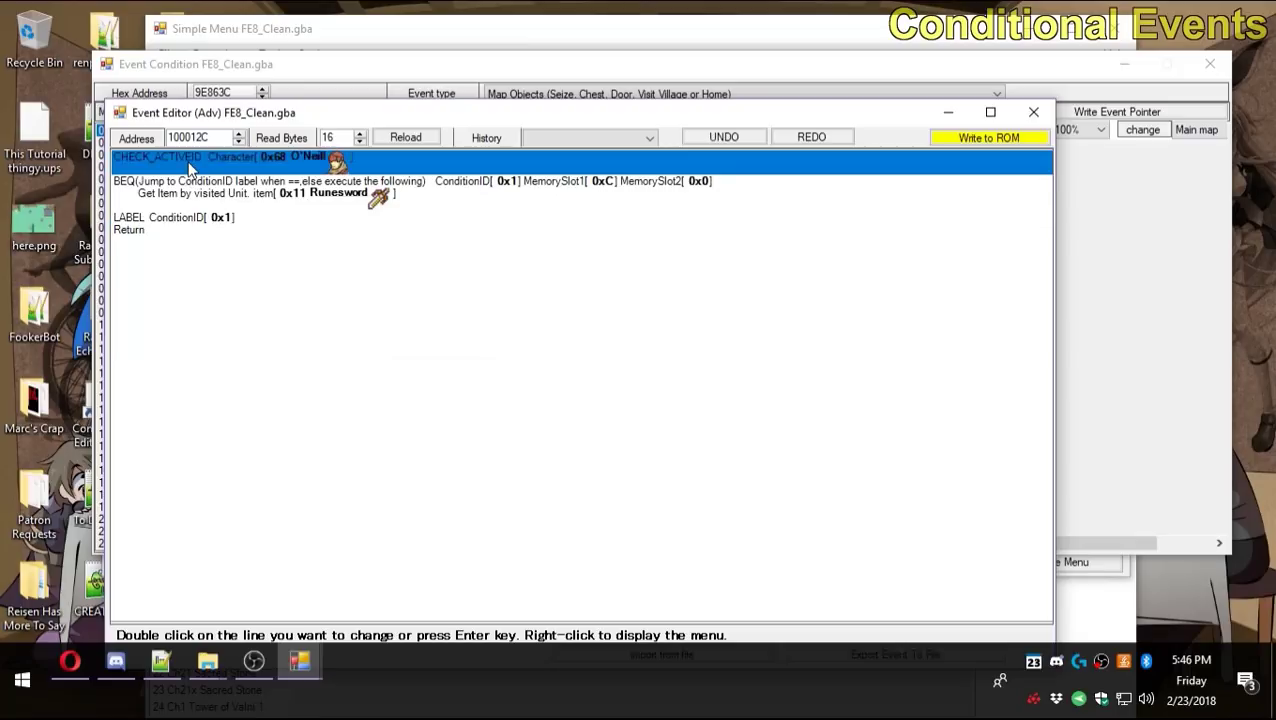
left_click(198, 184)
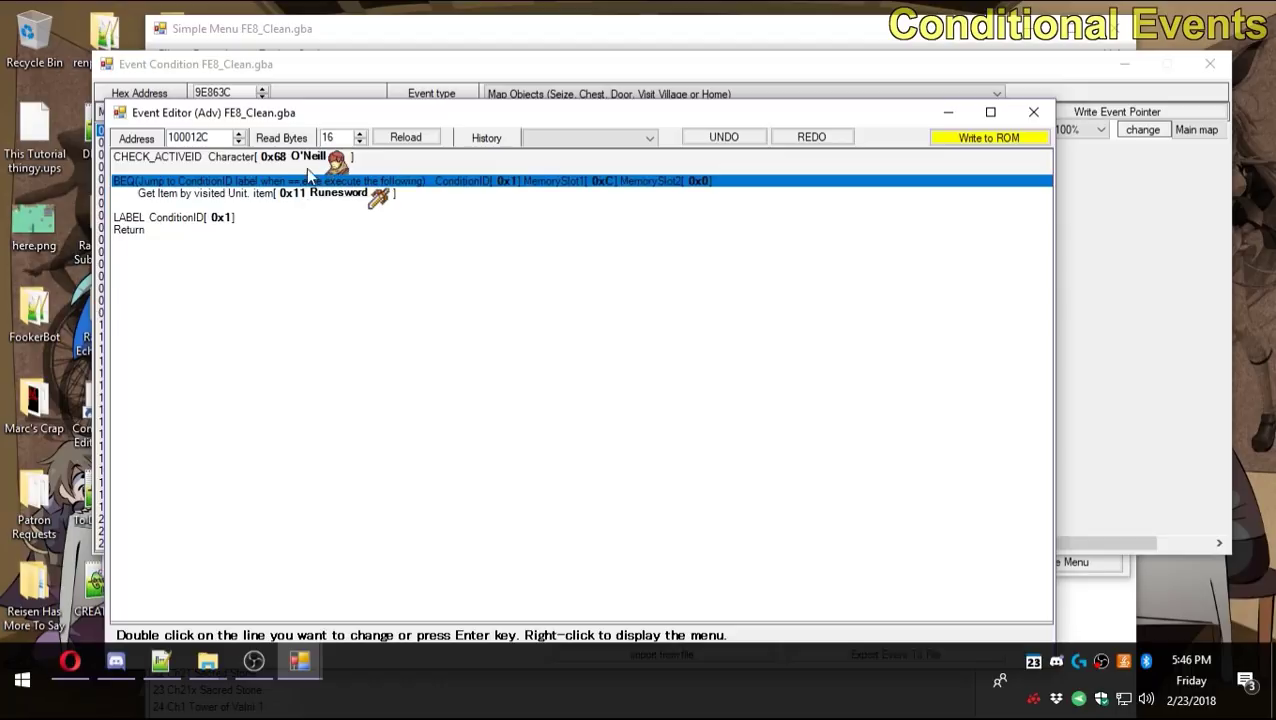
left_click(256, 199)
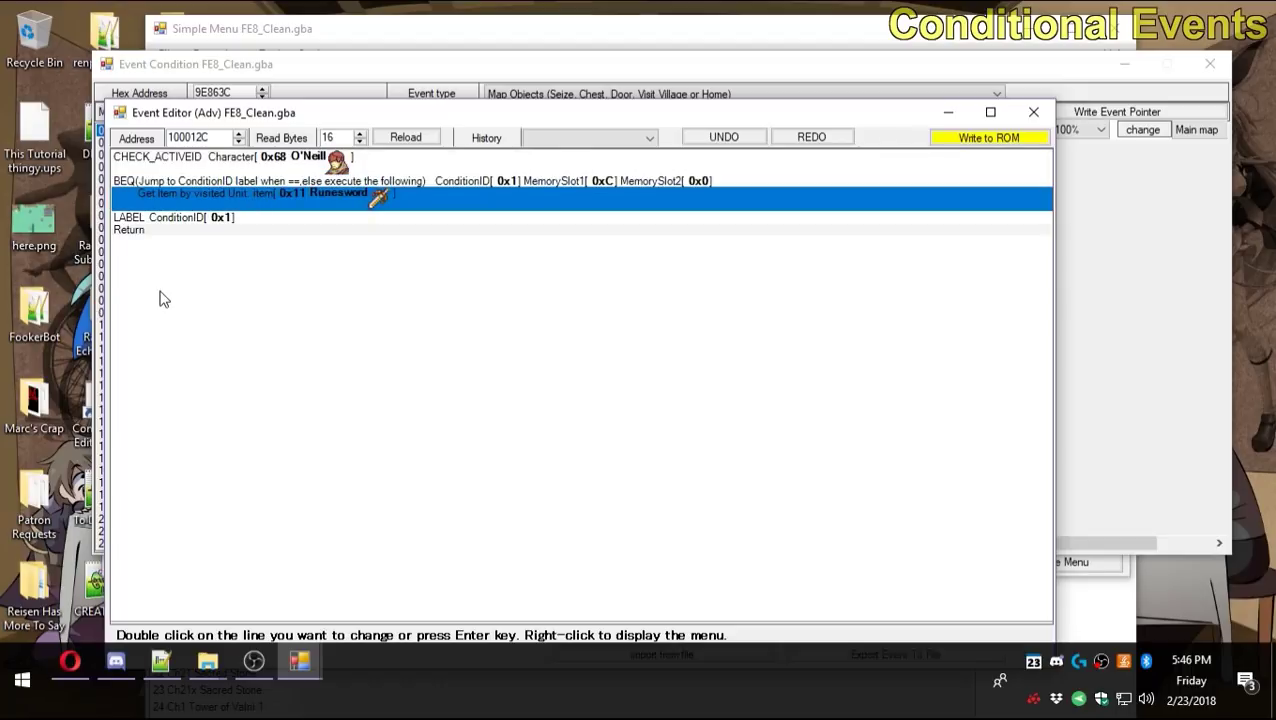
left_click(266, 230)
left_click(280, 211)
left_click(288, 207)
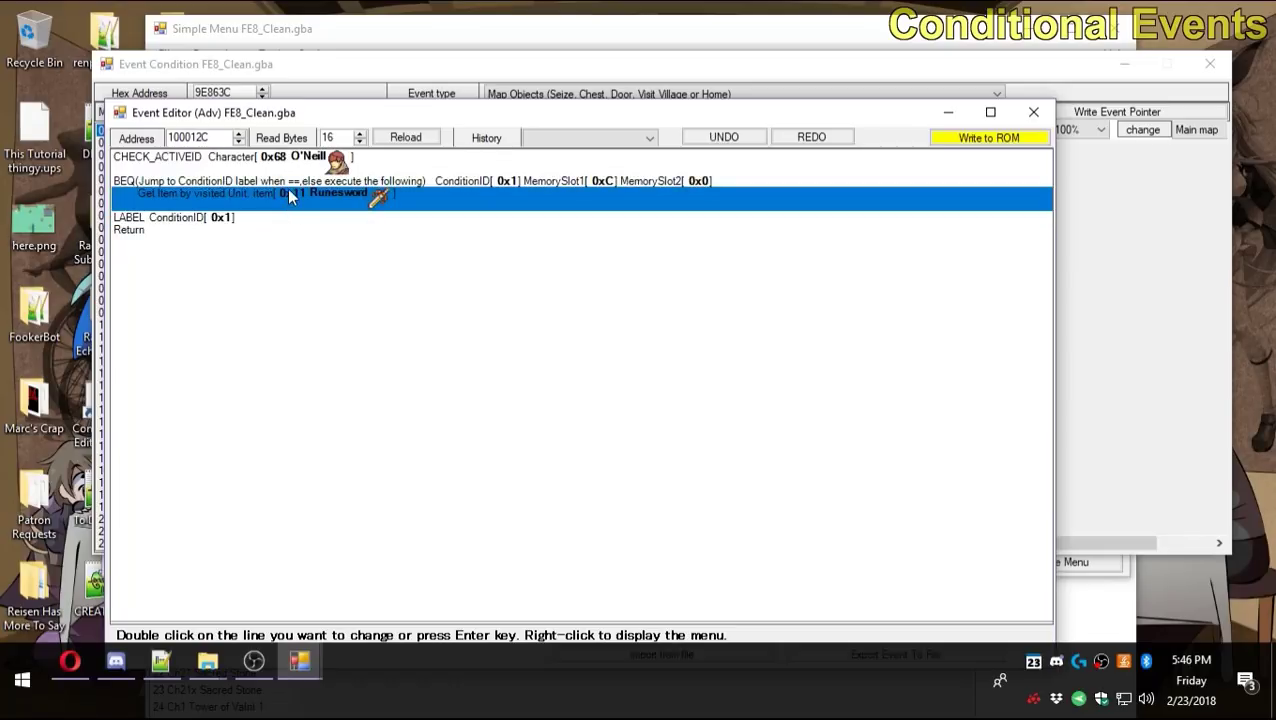
Duplicate the LABEL line and replace the first copy with a GOTO command for ConditionID 2.
double_click(284, 218)
left_click(757, 320)
double_click(214, 218)
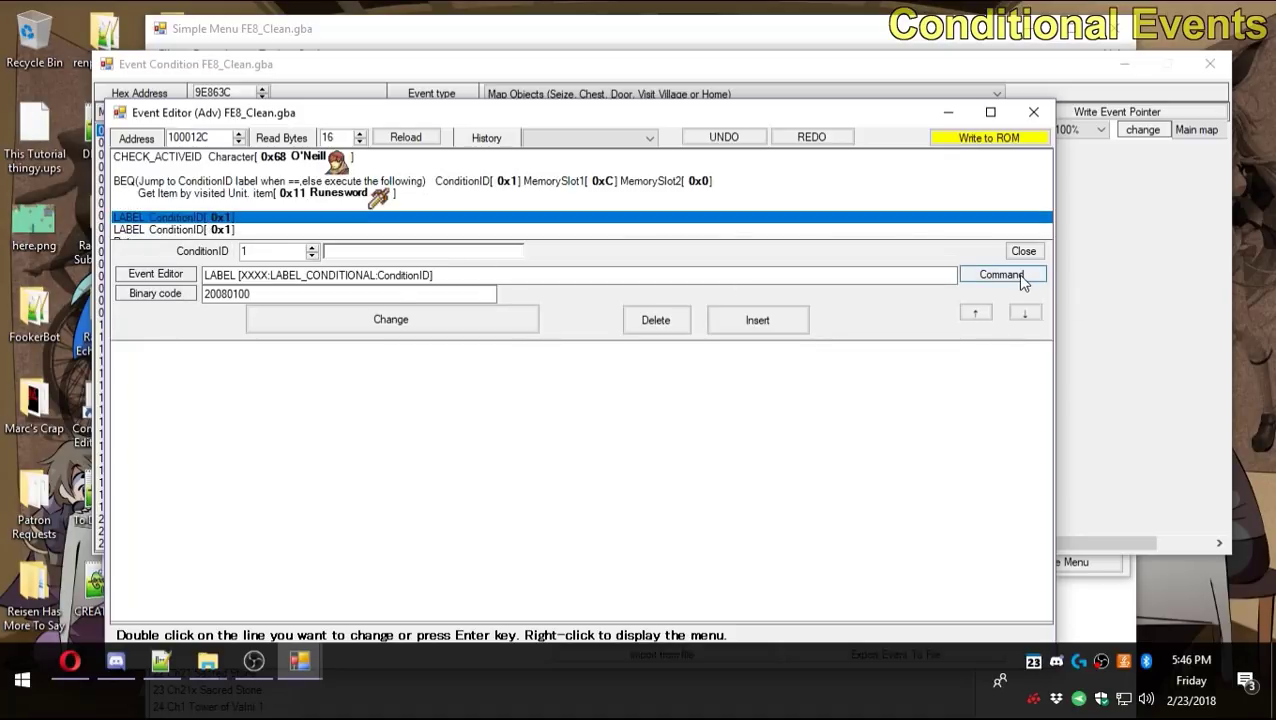
left_click(1020, 279)
left_click(158, 406)
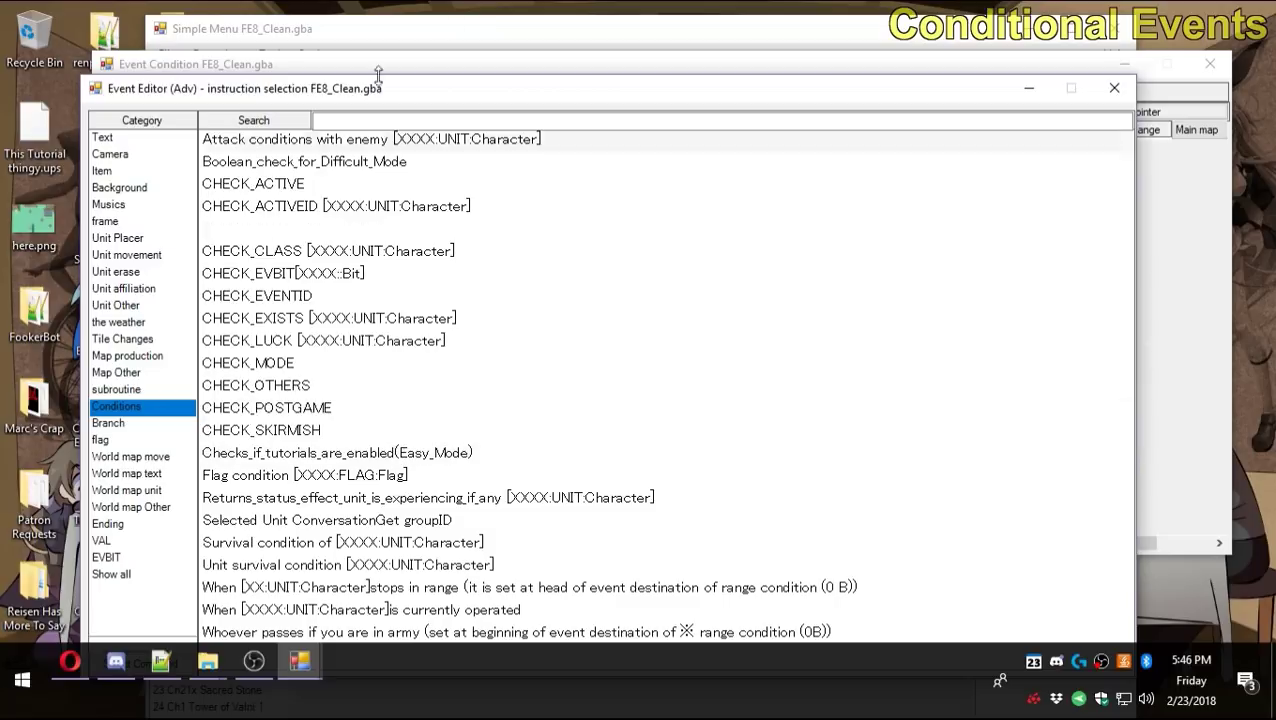
left_click_drag(488, 92, 501, 48)
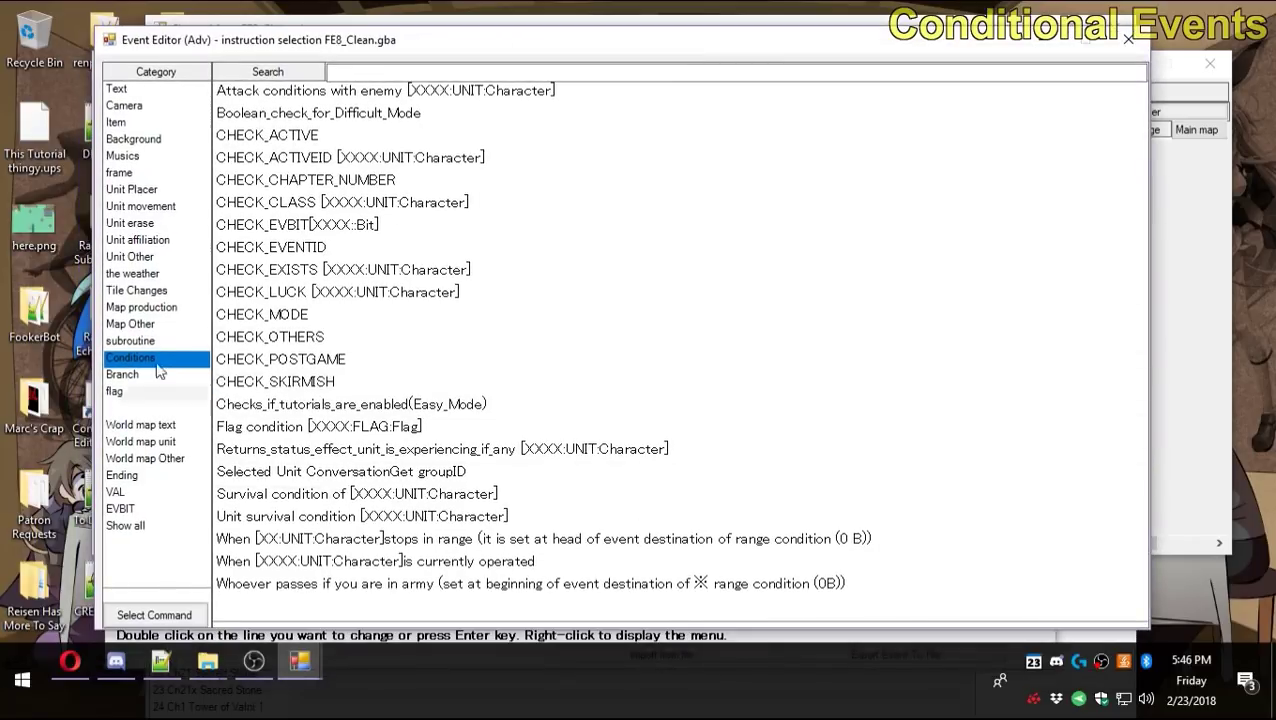
left_click(122, 375)
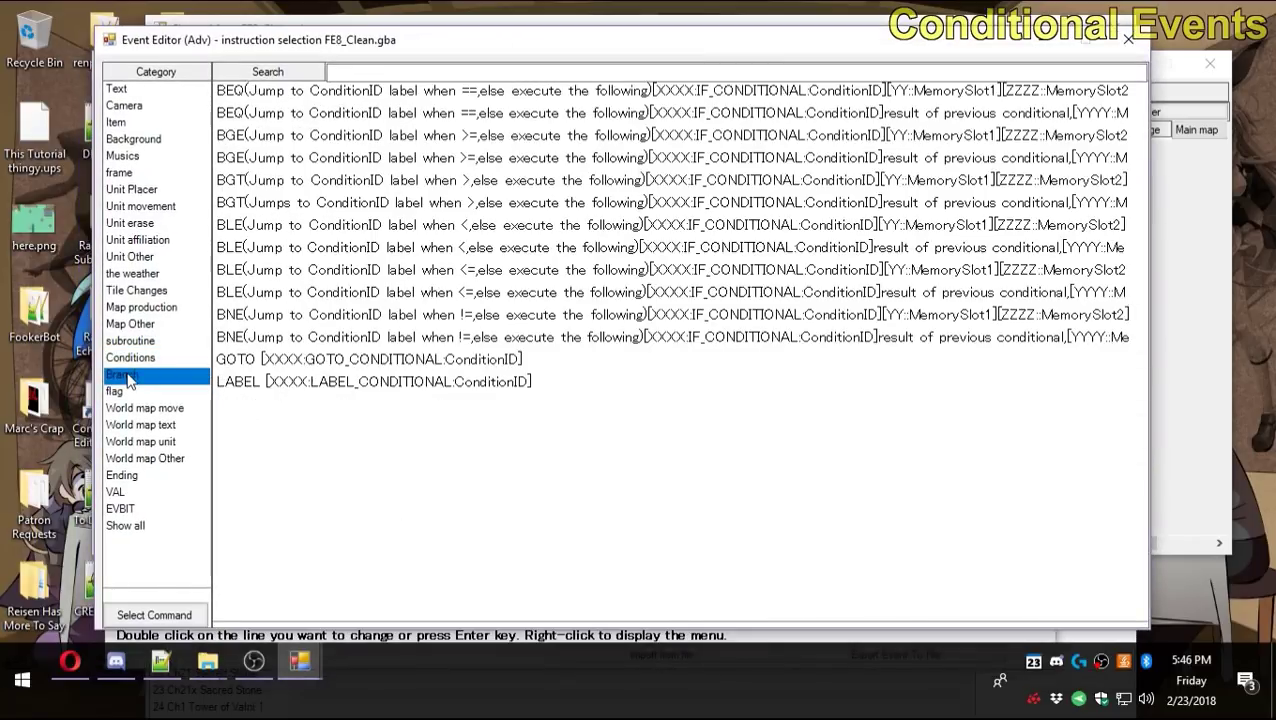
double_click(345, 362)
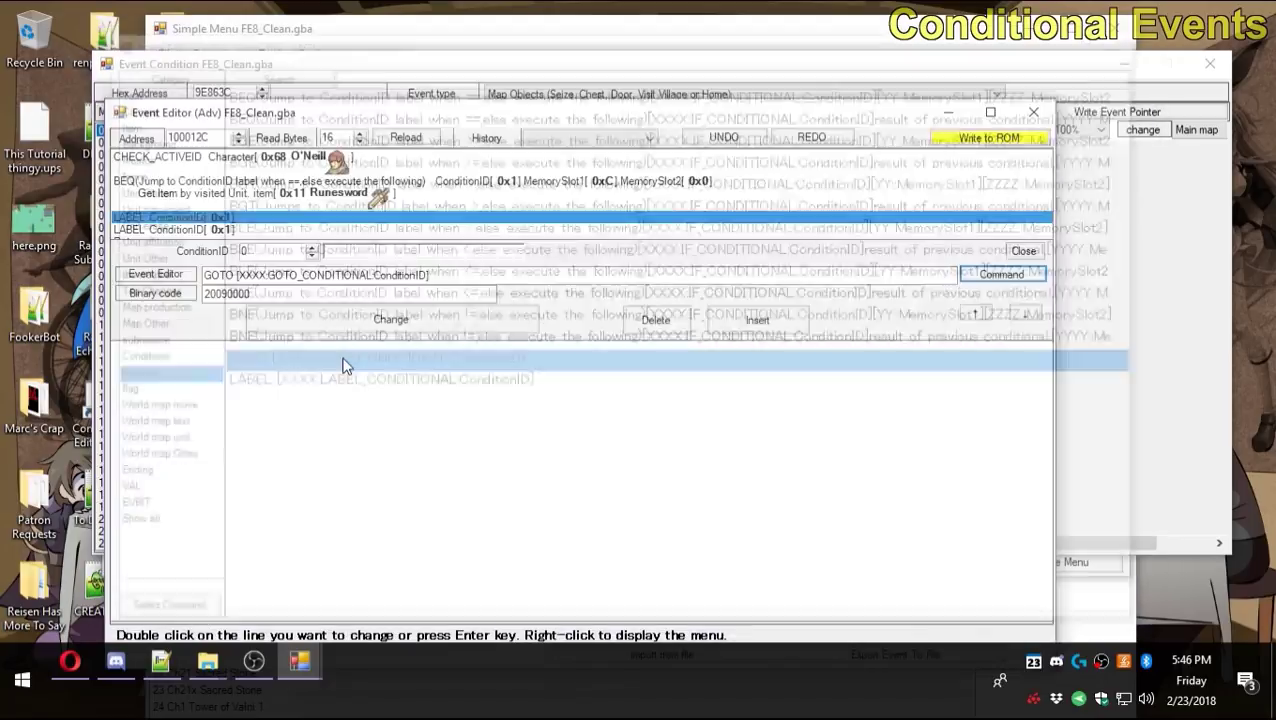
type("2")
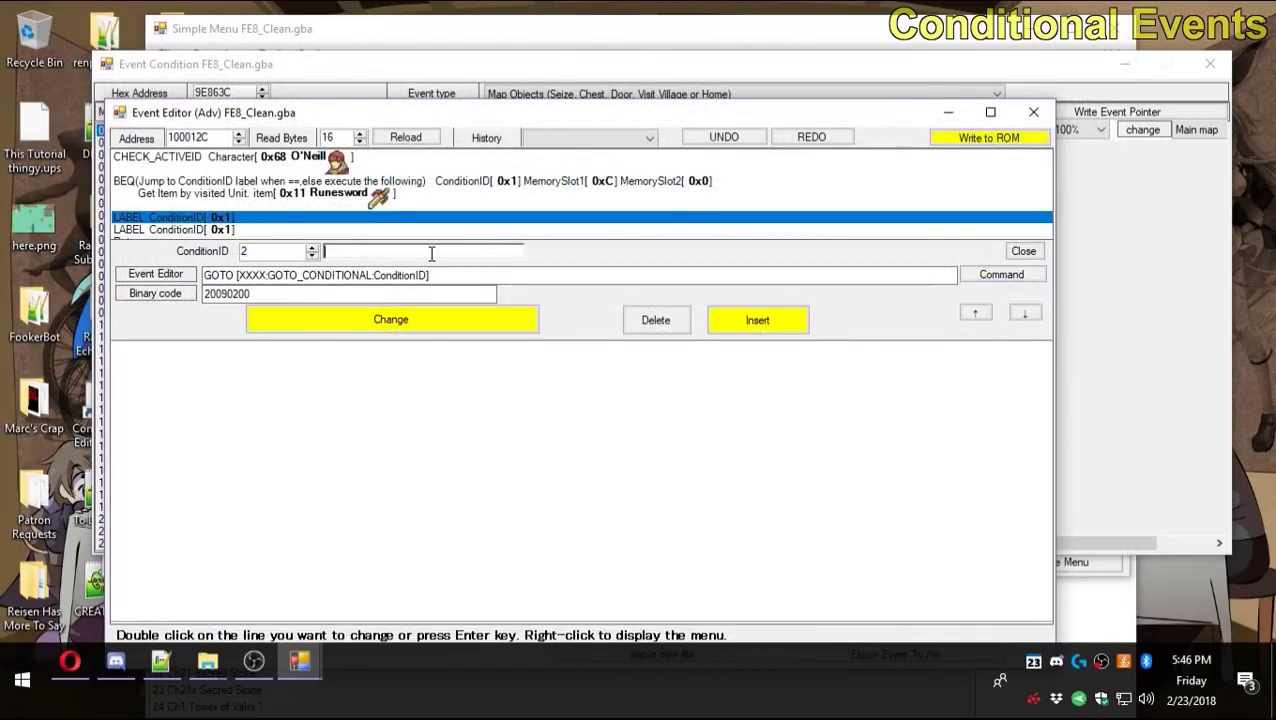
left_click(350, 319)
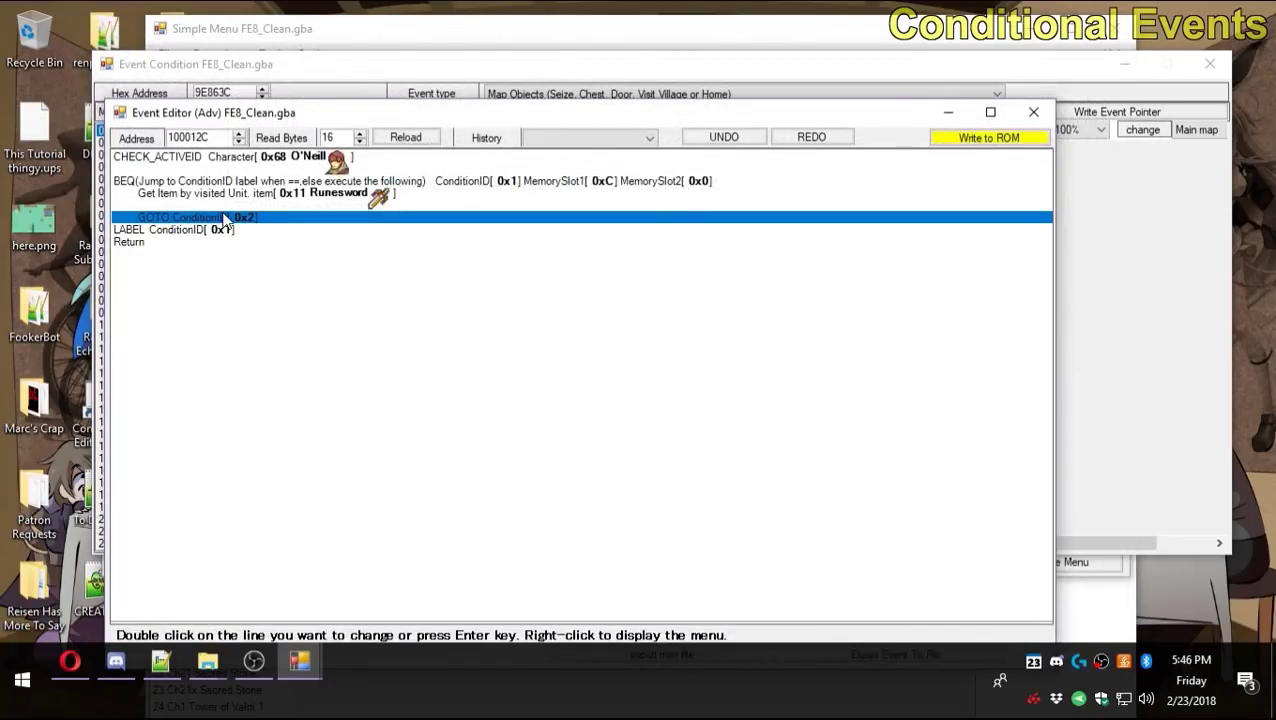
Duplicate the ConditionID 1 LABEL line below the GOTO and set the second copy's ConditionID to 2.
left_click(188, 230)
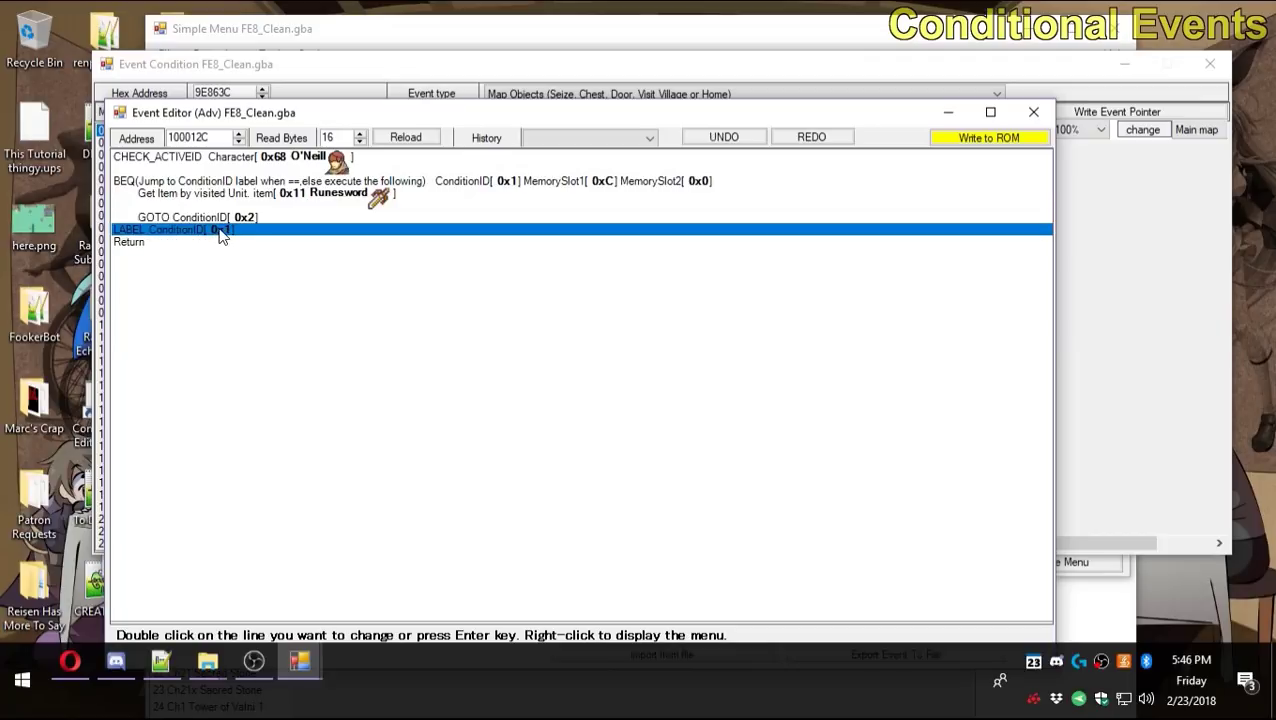
left_click(215, 183)
left_click(252, 218)
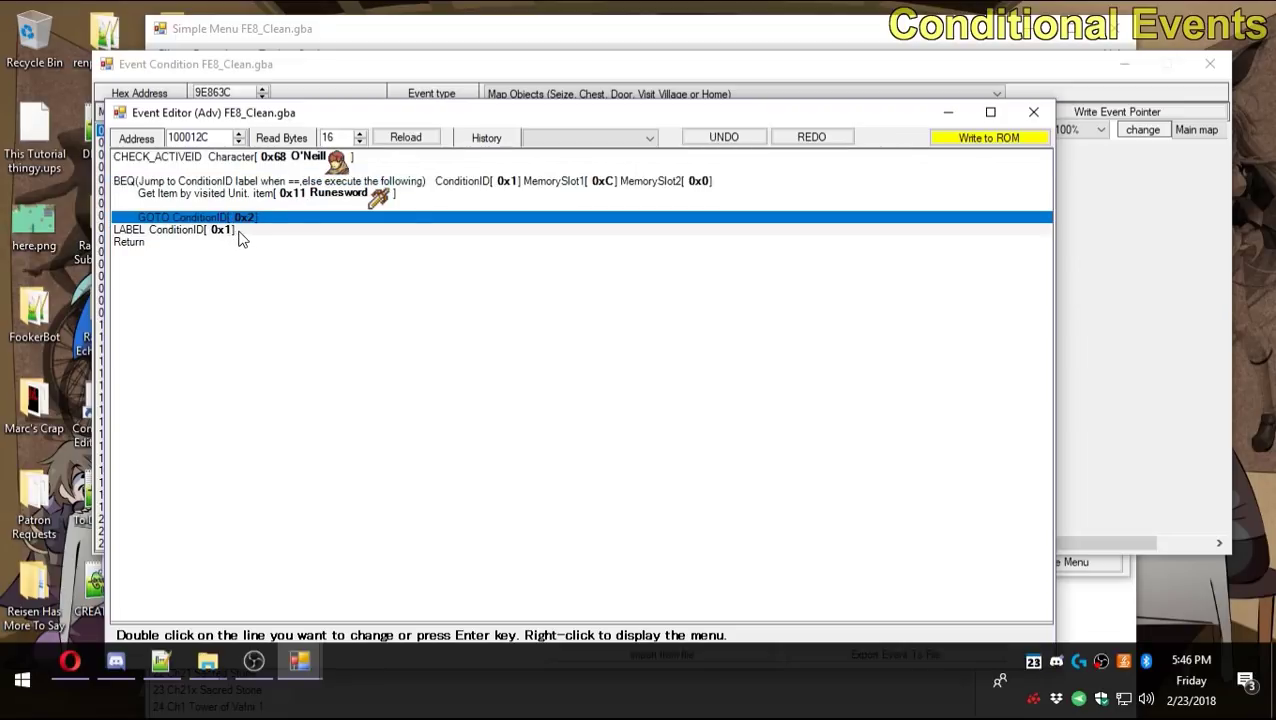
double_click(239, 233)
left_click(758, 330)
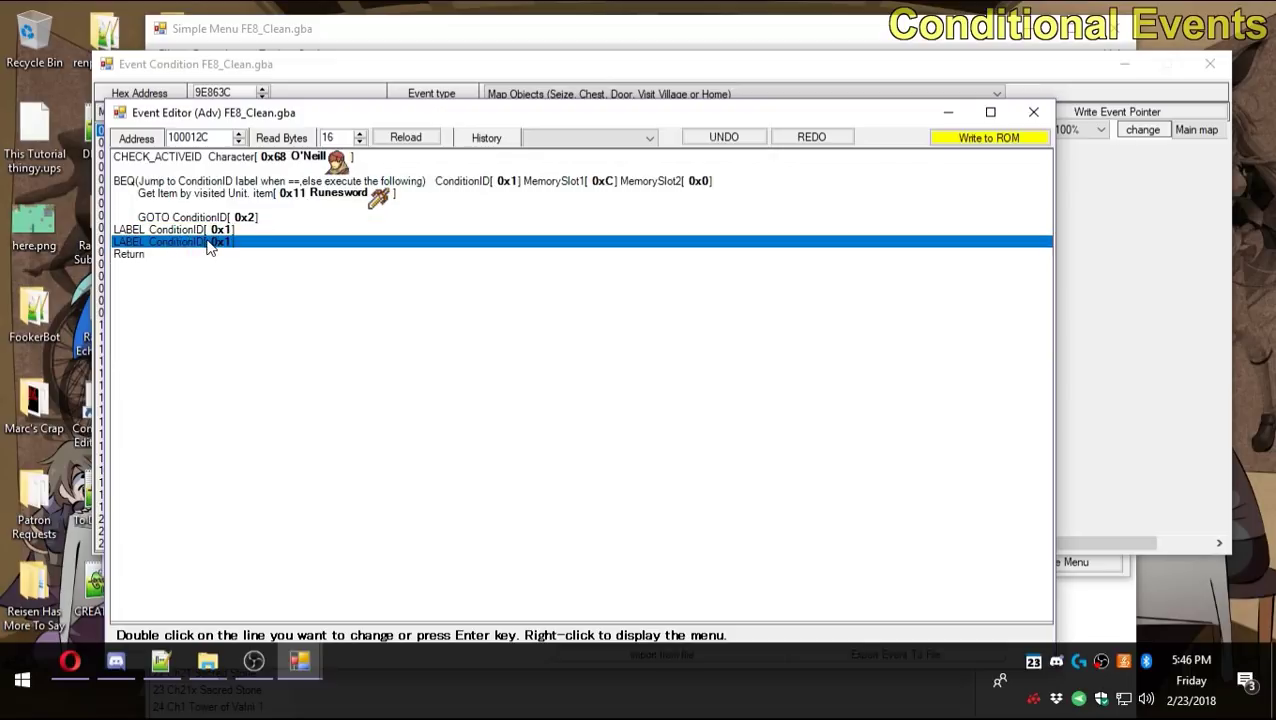
double_click(210, 243)
type("2")
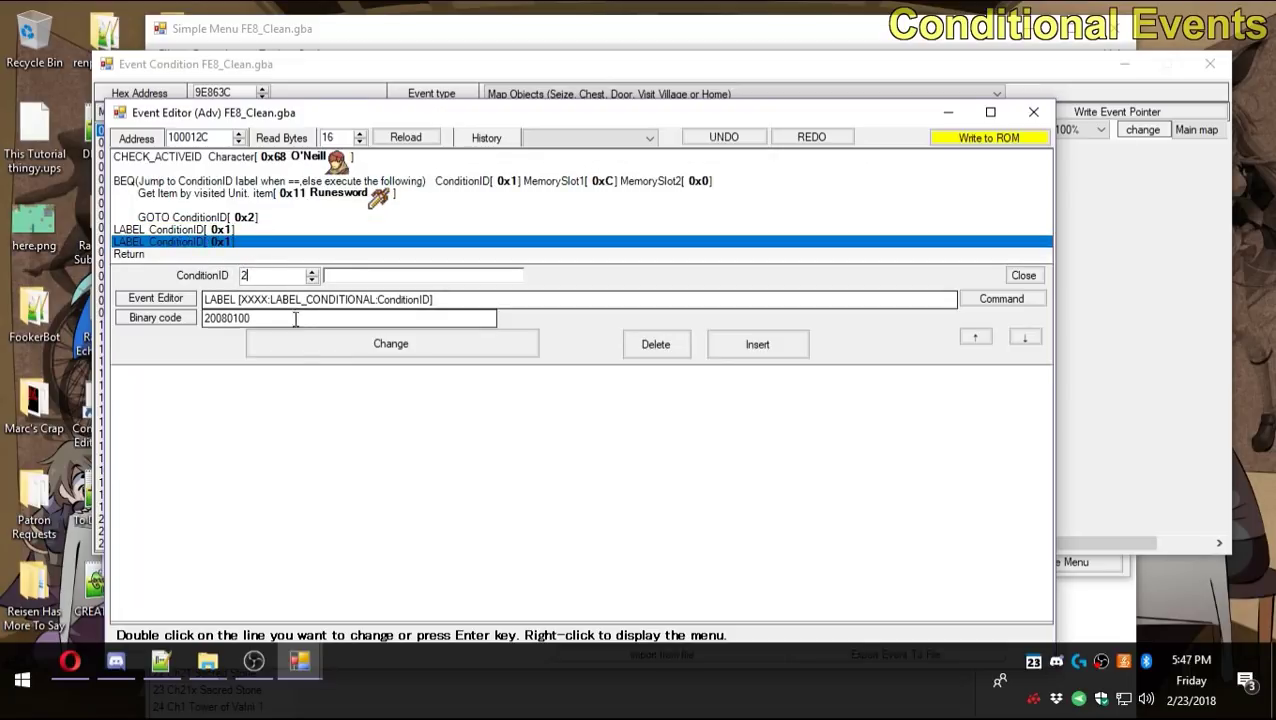
key("Return")
Duplicate the ConditionID 1 LABEL line in the village event.
double_click(250, 232)
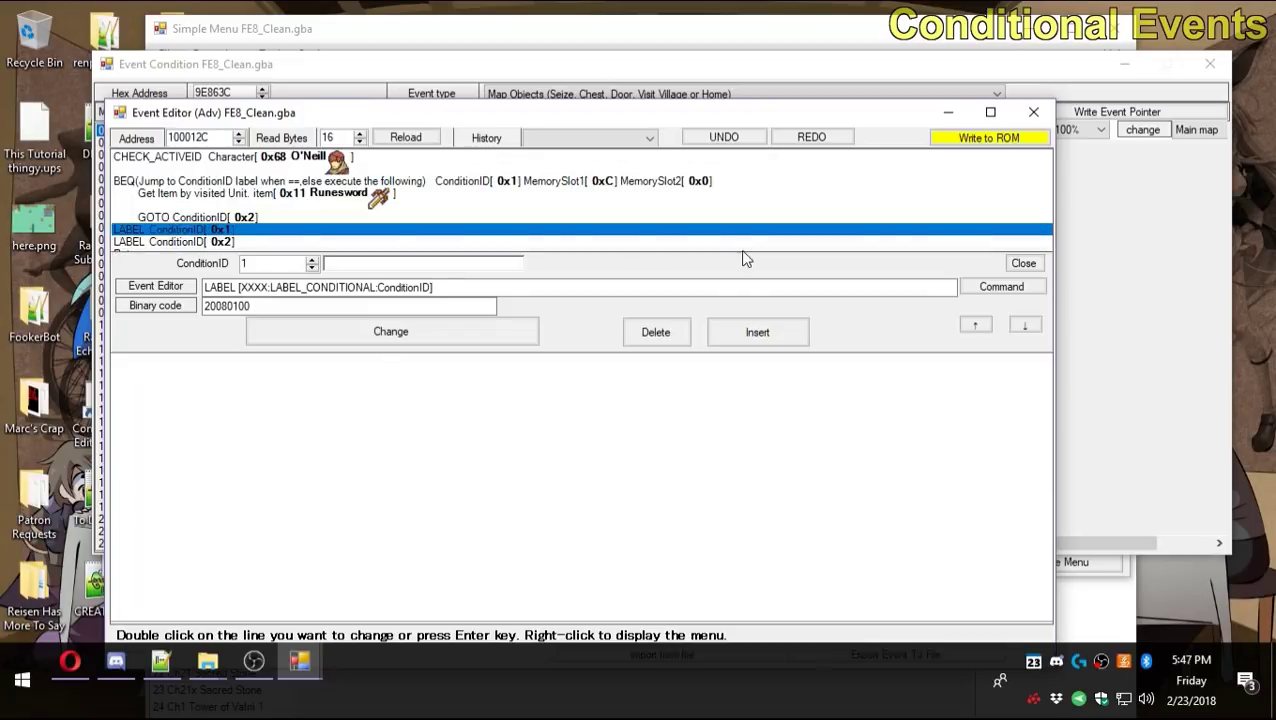
left_click(756, 331)
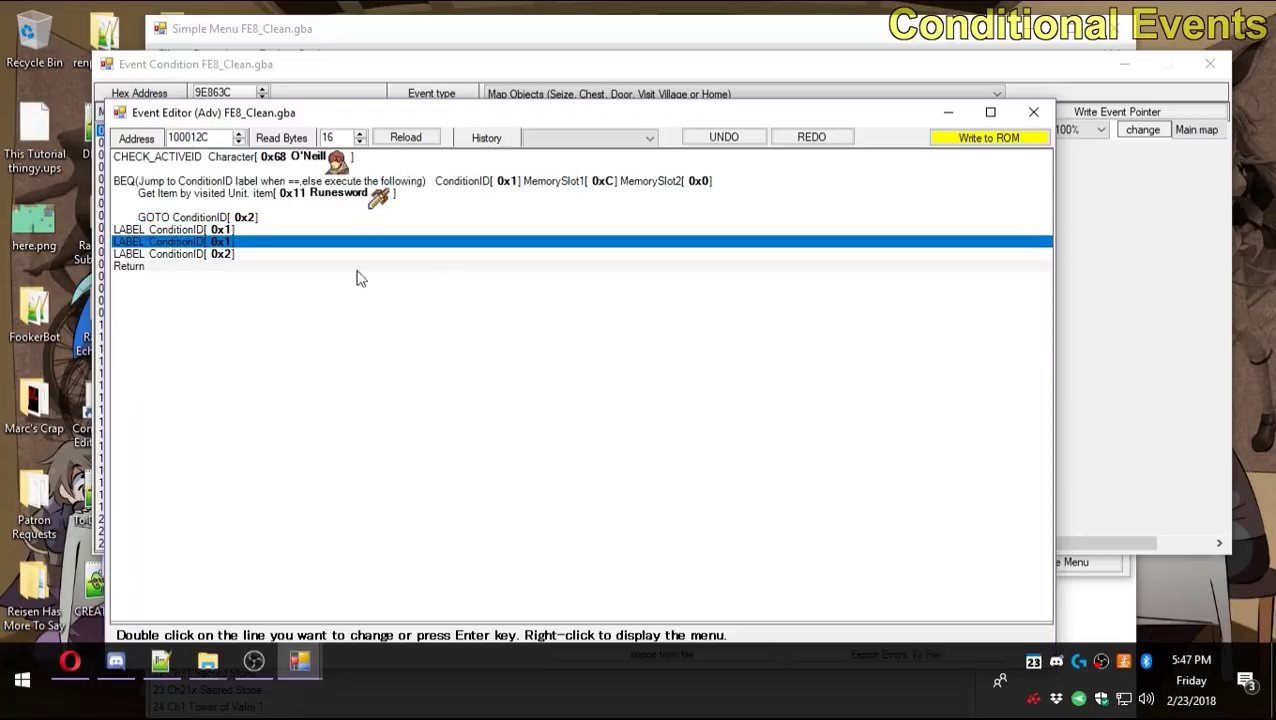
double_click(276, 244)
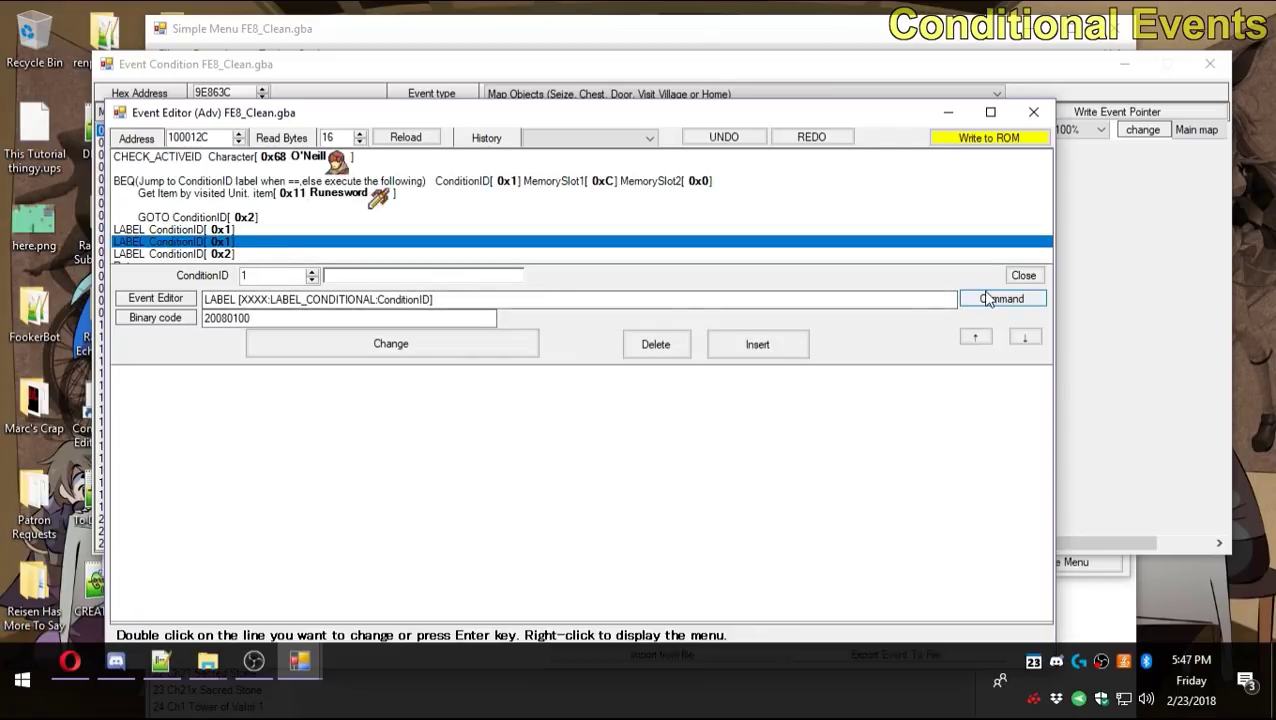
left_click(624, 470)
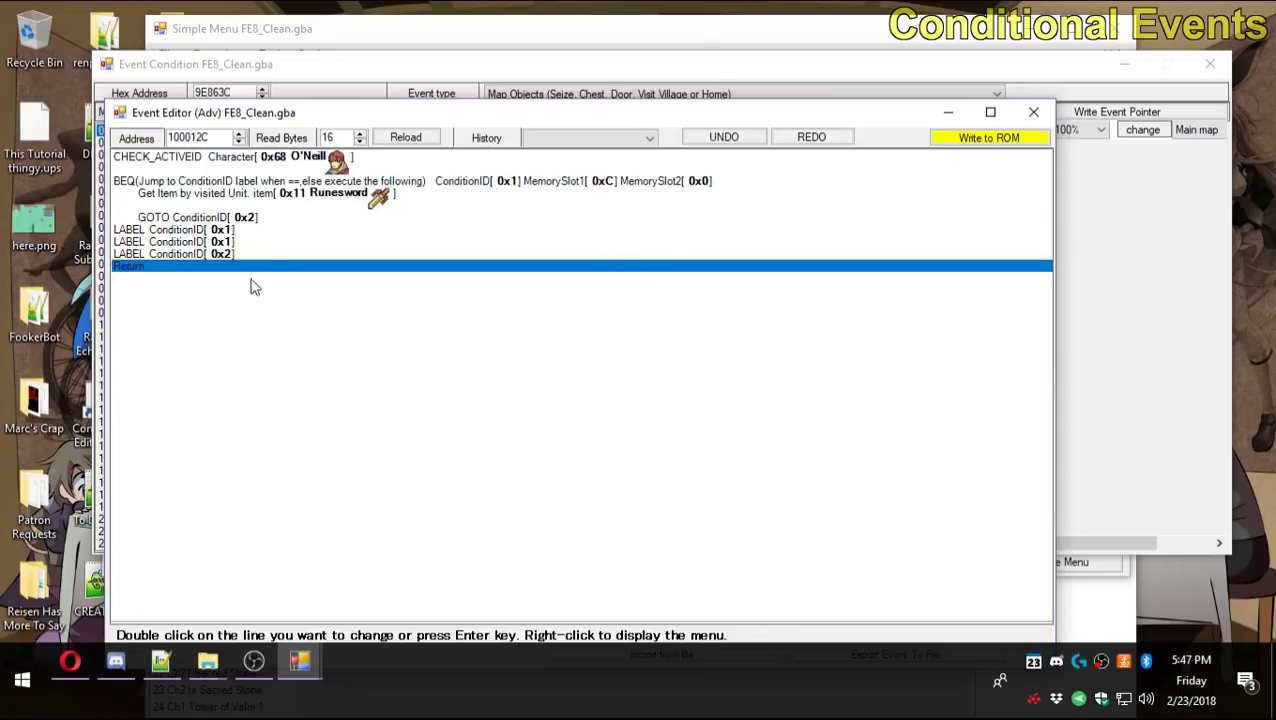
Replace the second ConditionID 1 LABEL line with a Get Item by visited Unit command giving item 9, Rapier.
double_click(222, 242)
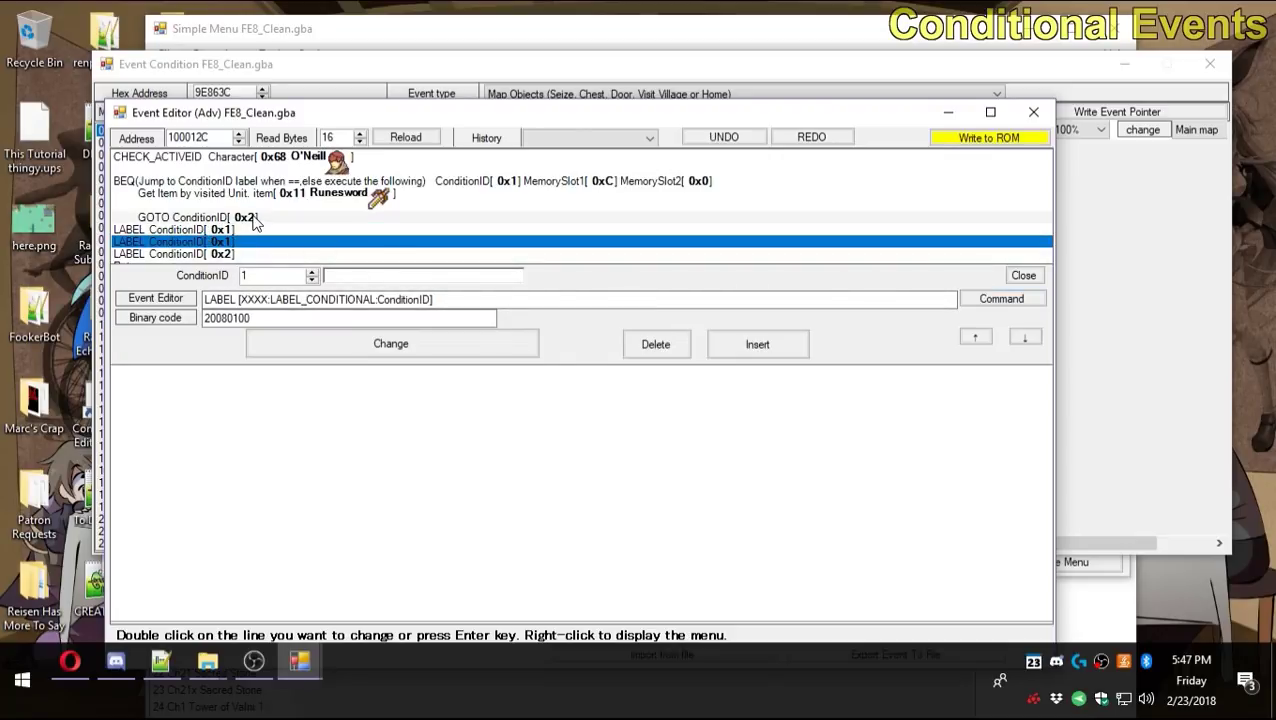
left_click(211, 255)
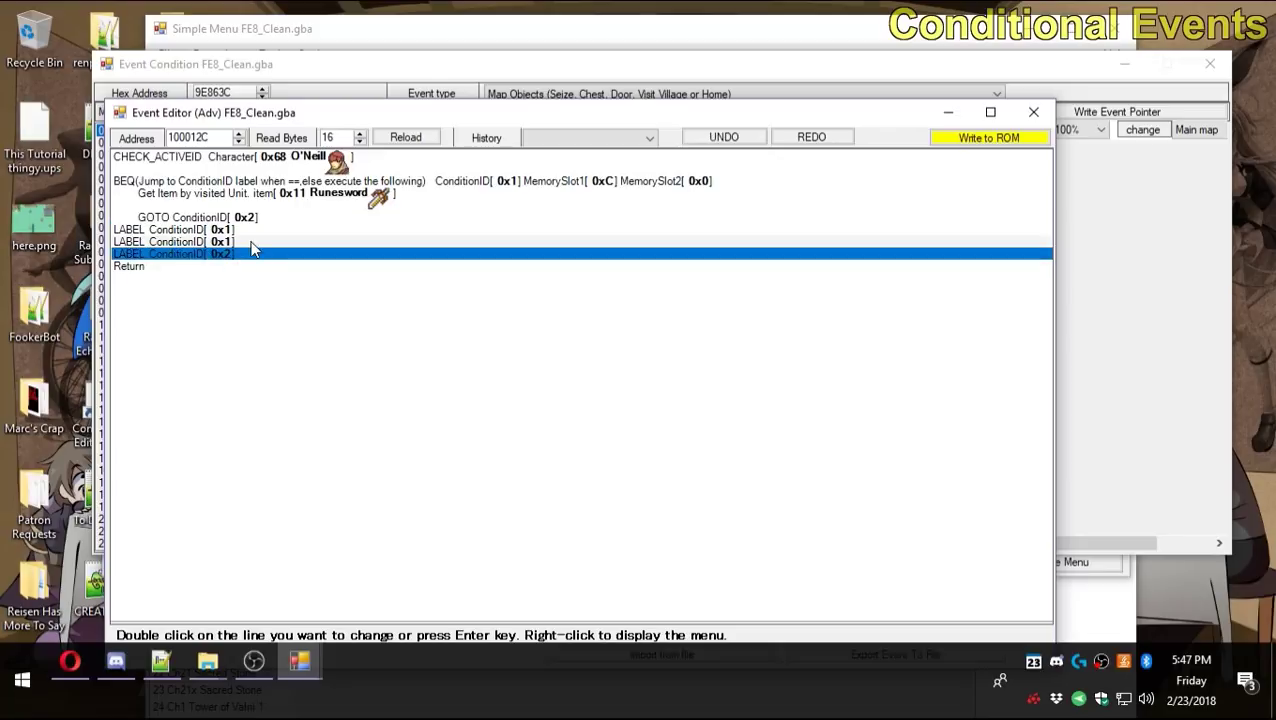
double_click(252, 250)
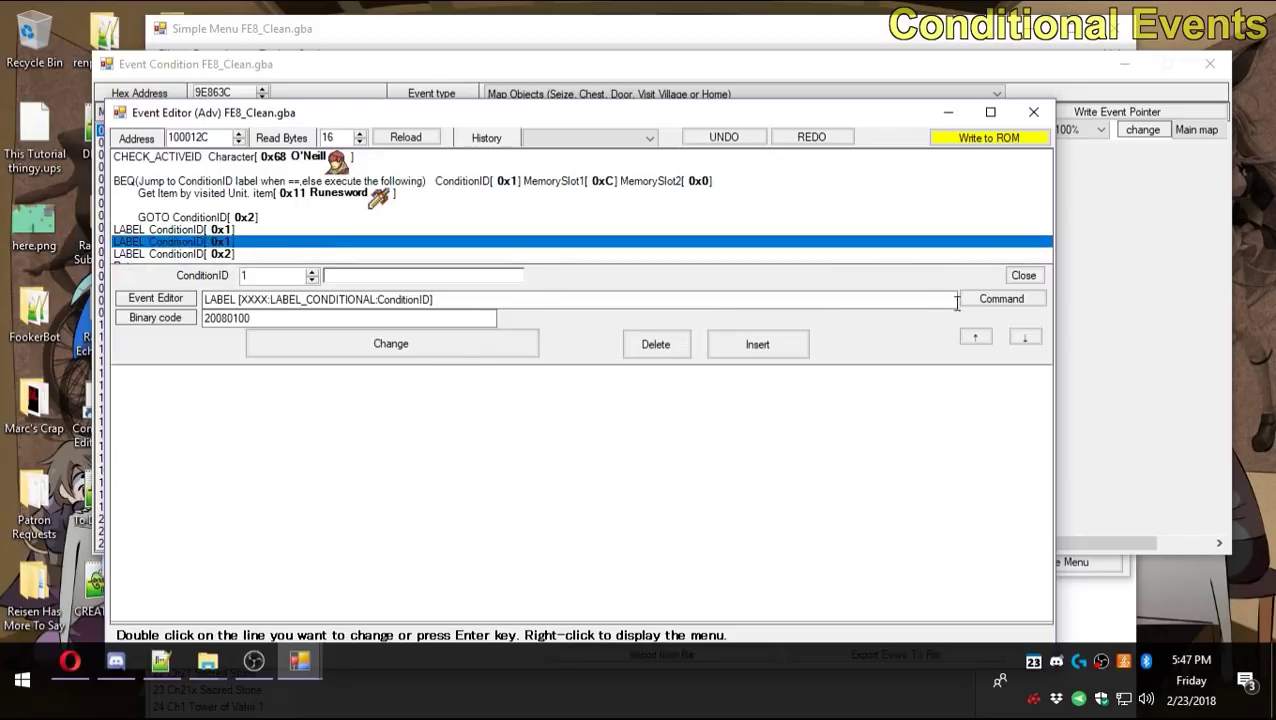
left_click(965, 297)
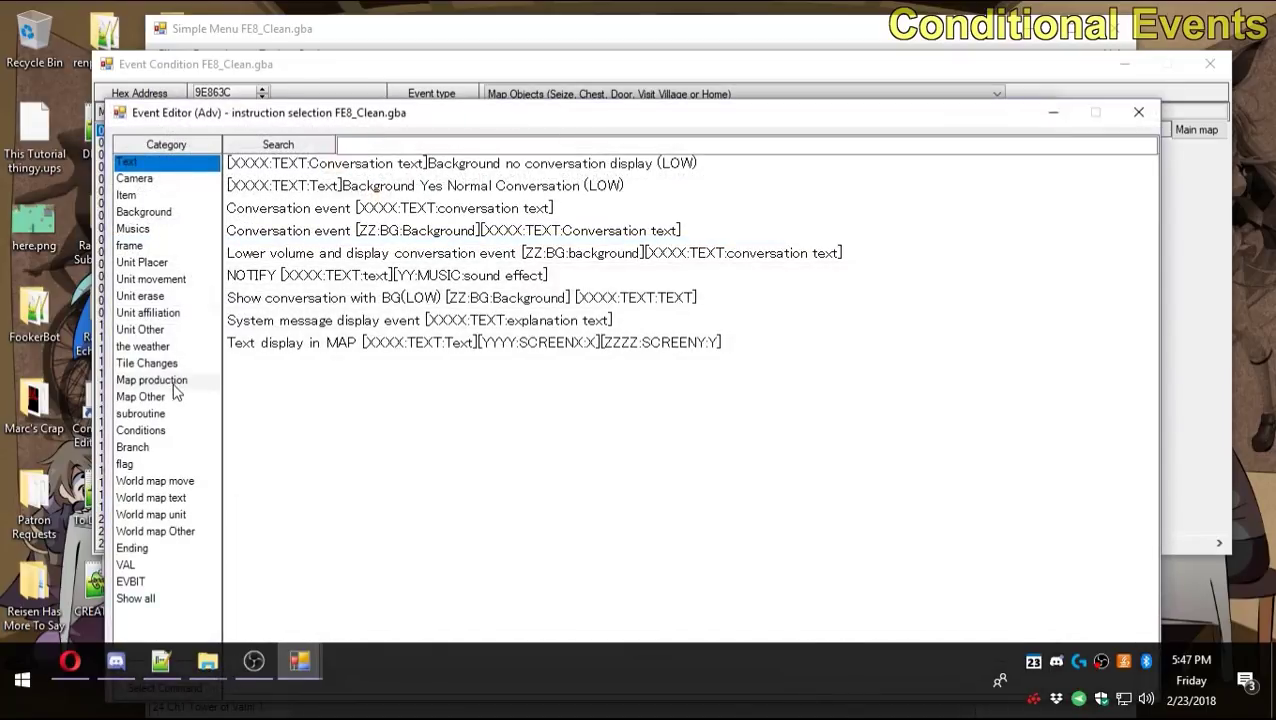
left_click(136, 598)
left_click(477, 145)
type("item")
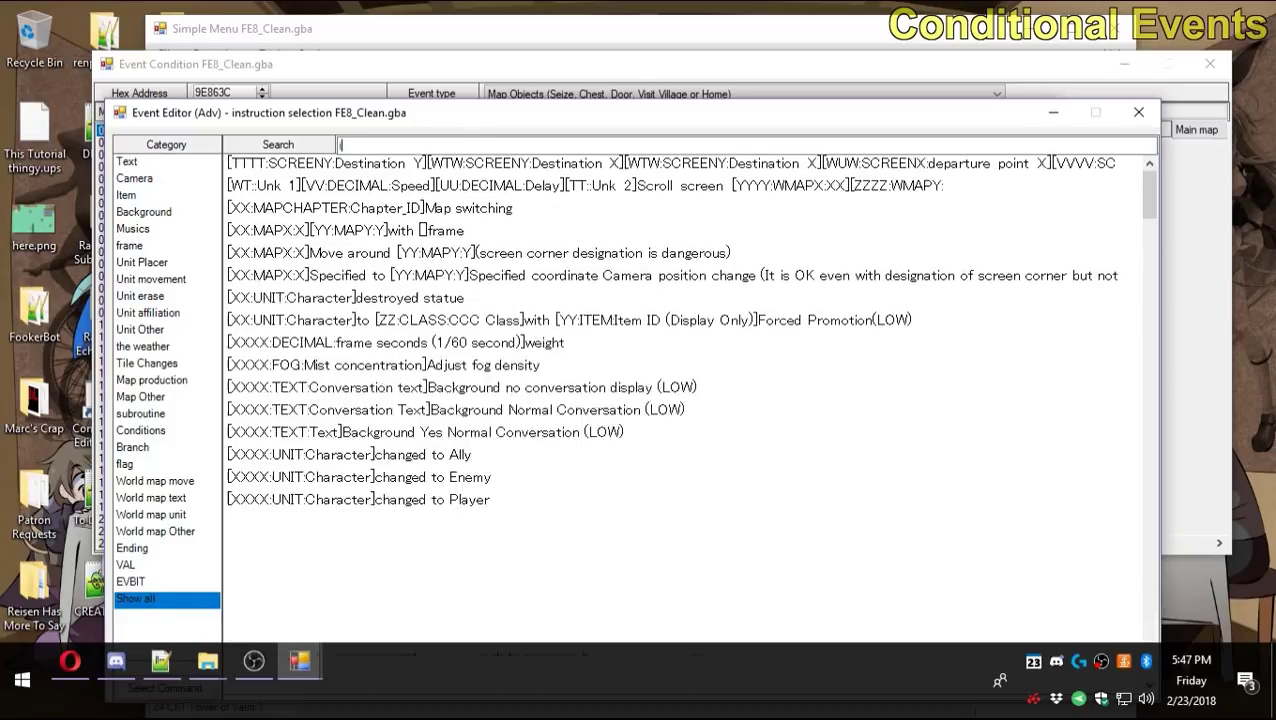
double_click(312, 297)
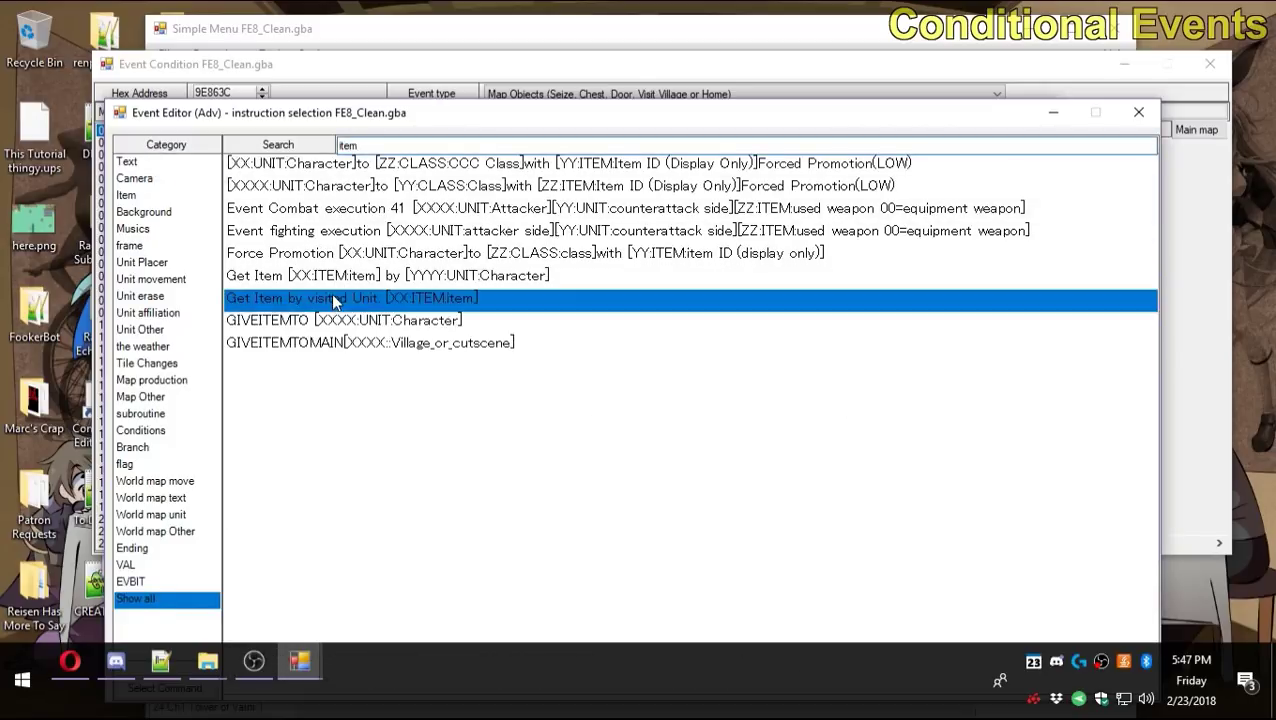
left_click_drag(312, 277, 312, 277)
left_click(312, 281)
left_click(312, 281)
left_click(312, 272)
left_click(320, 348)
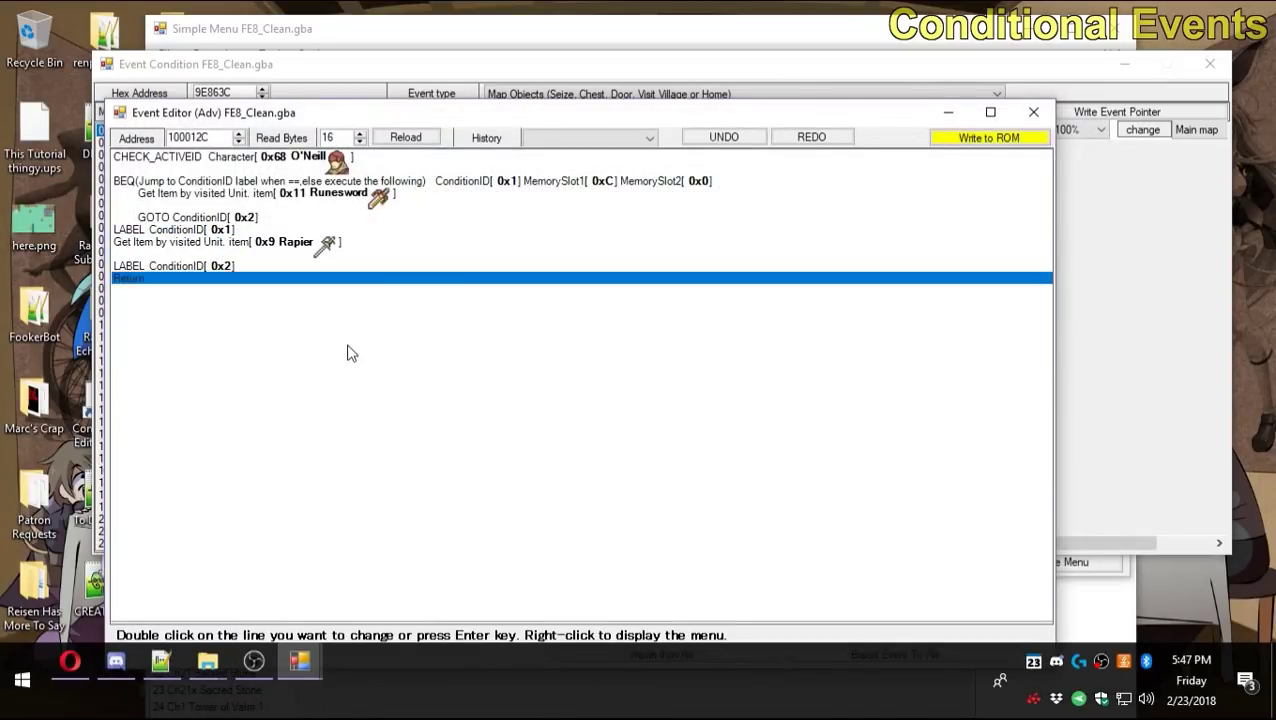
Set the item in the Runesword Get Item line to 20, Steel Axe, and write the event to ROM.
double_click(390, 194)
left_click(312, 234)
left_click(312, 234)
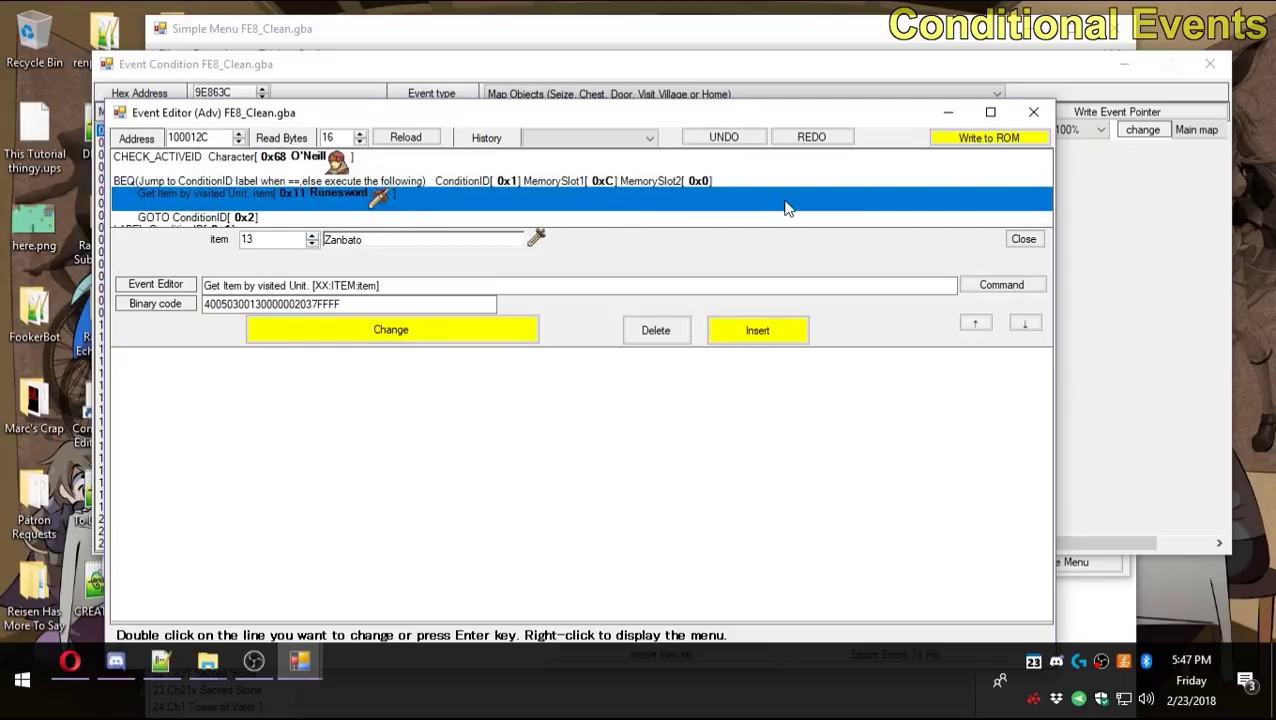
key("Up")
key("Up")
key("Up")
key("Up")
key("Up")
key("Up")
key("Up")
key("Up")
key("Up")
key("Up")
key("Up")
key("Up")
key("Up")
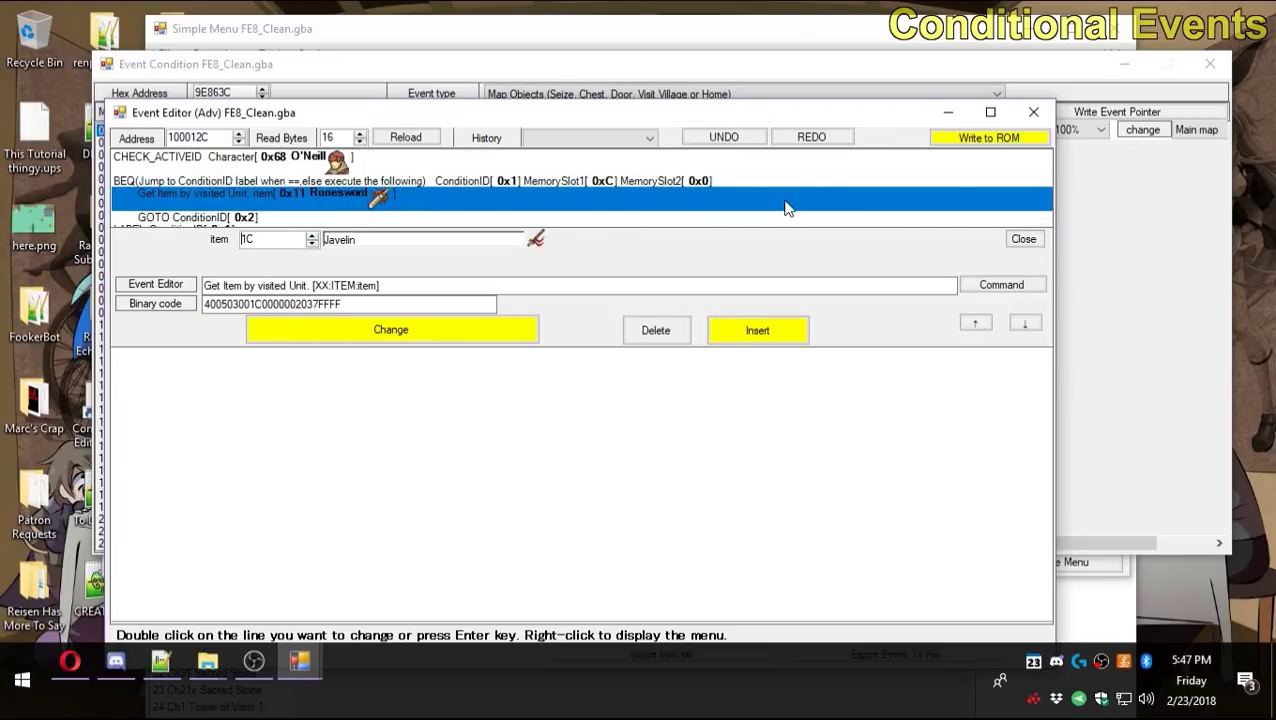
key("Up")
key("Up")
key("Down")
key("Down")
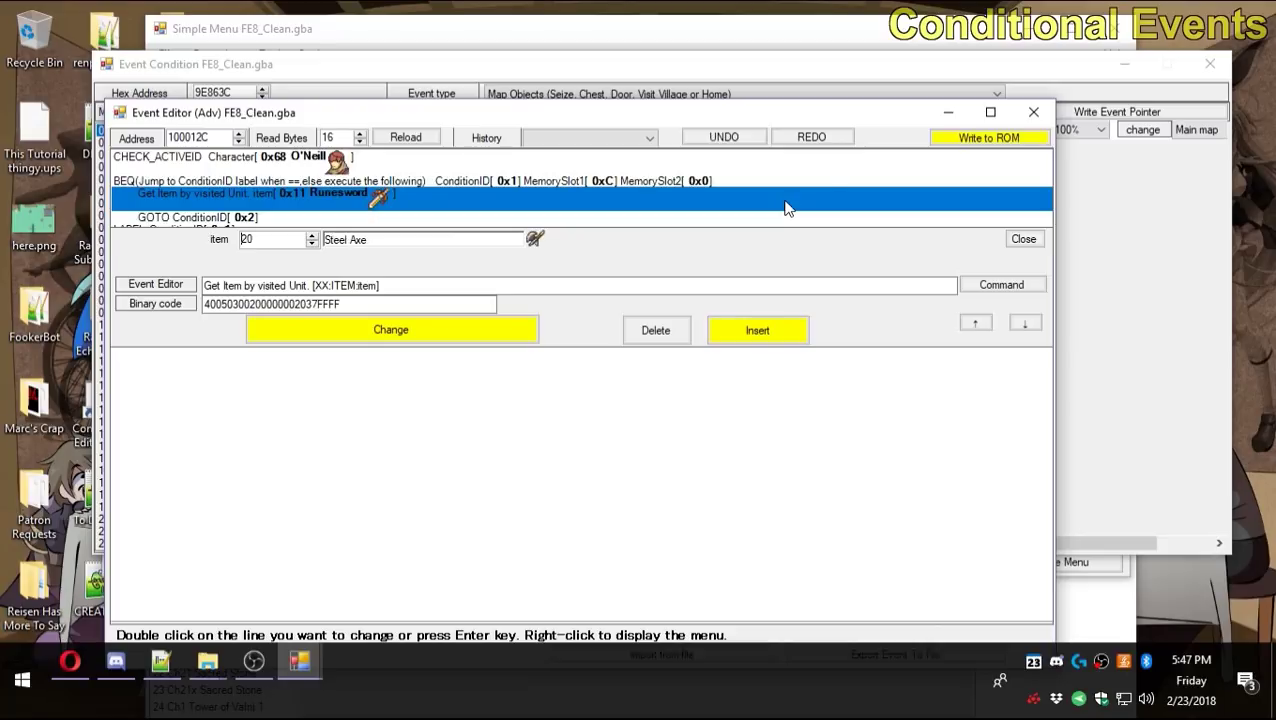
left_click(410, 332)
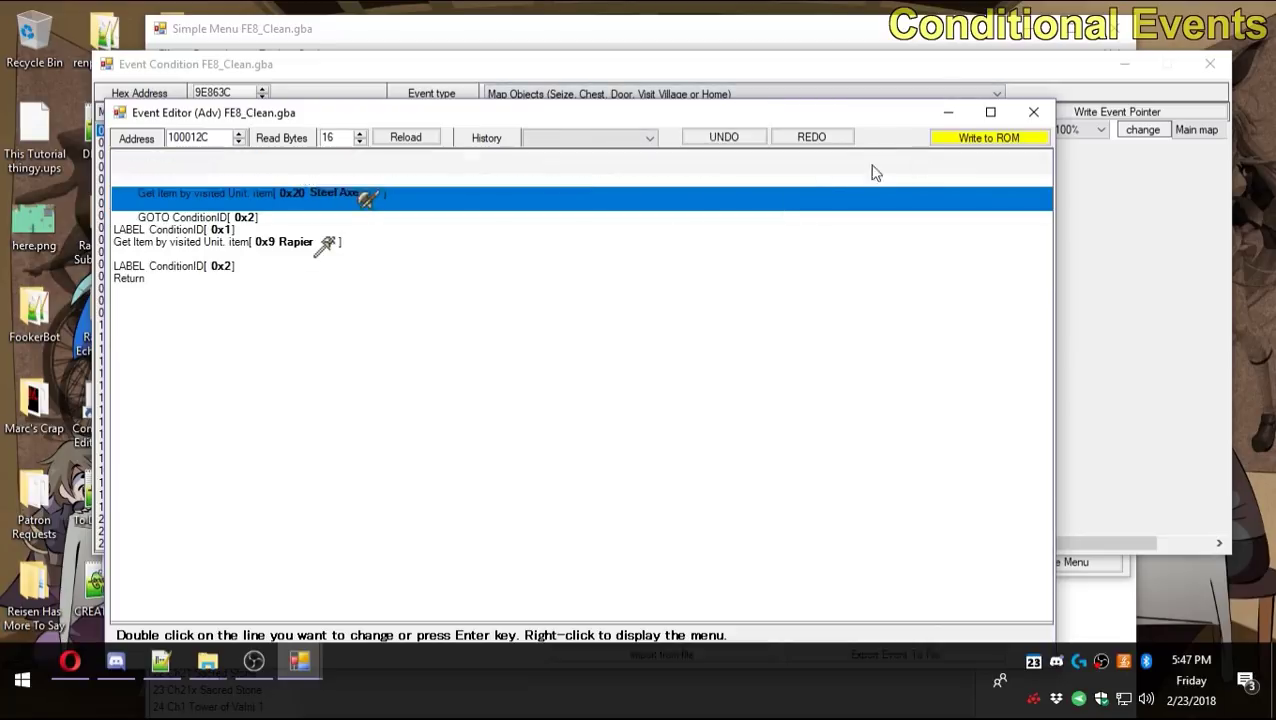
left_click(962, 140)
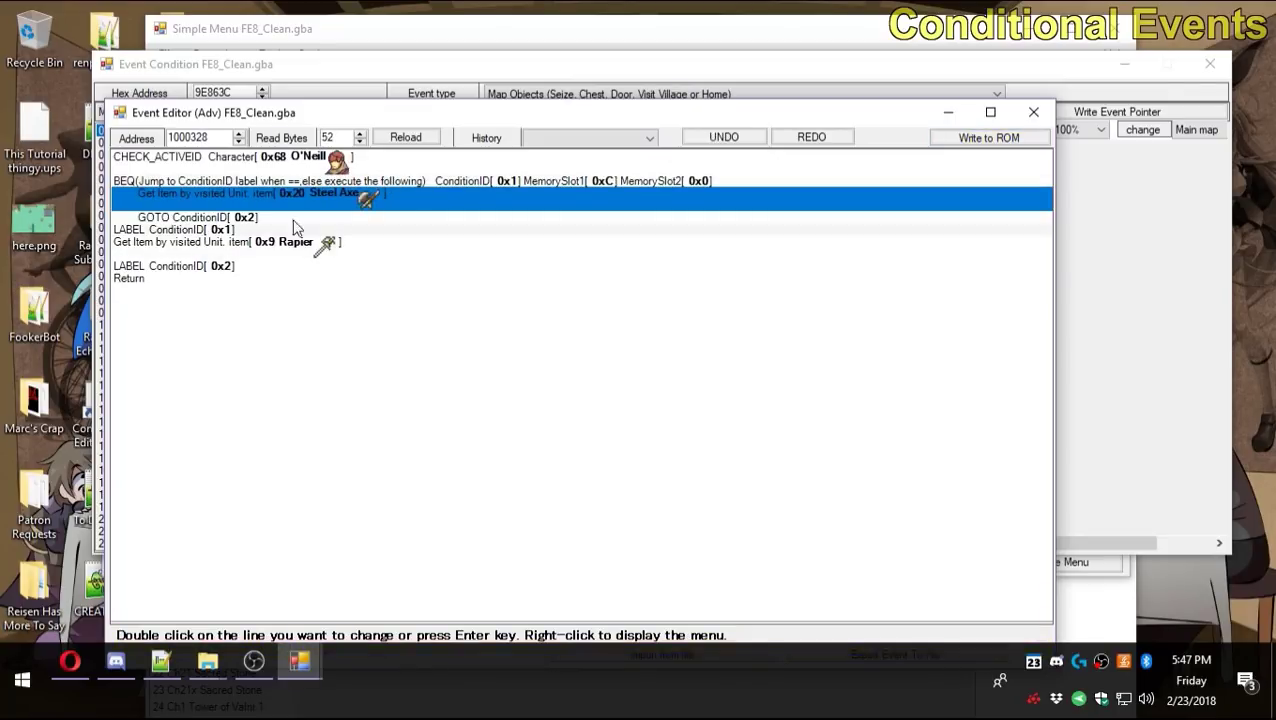
Review the finished event line by line, from the O'Neill check through the BEQ branch, items, GOTO and labels to Return.
left_click(252, 166)
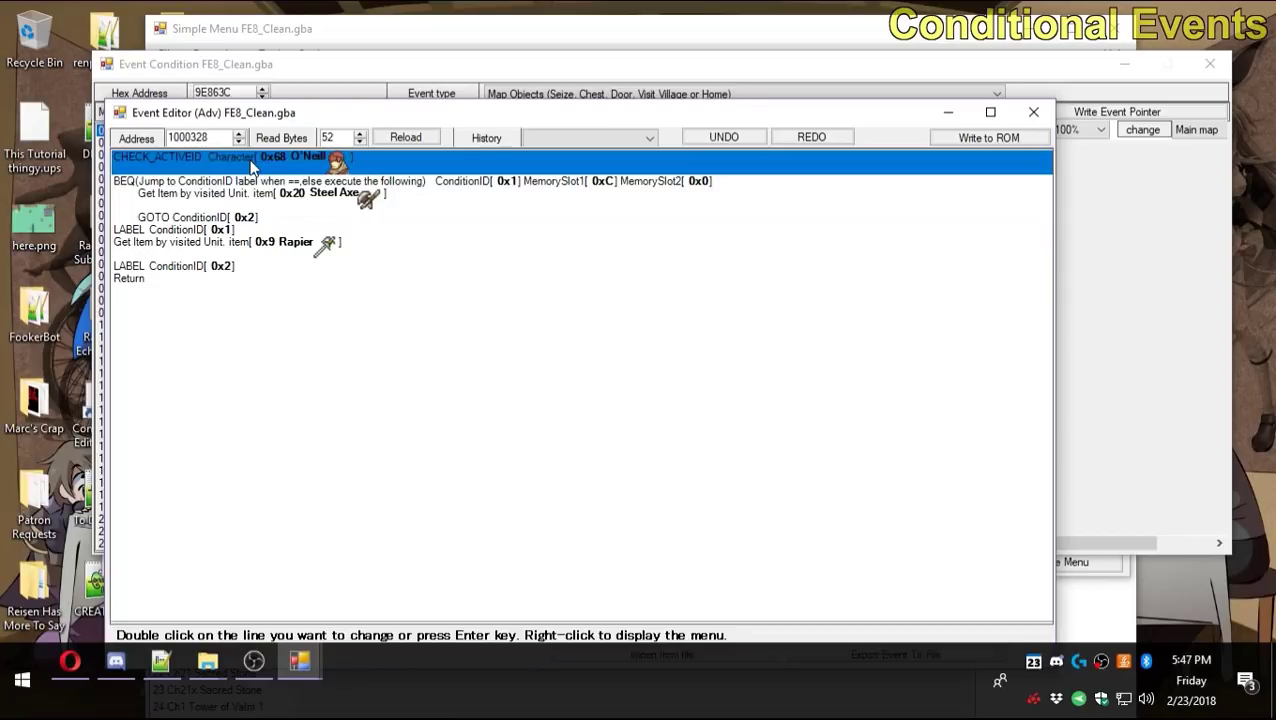
left_click(179, 190)
left_click(114, 184)
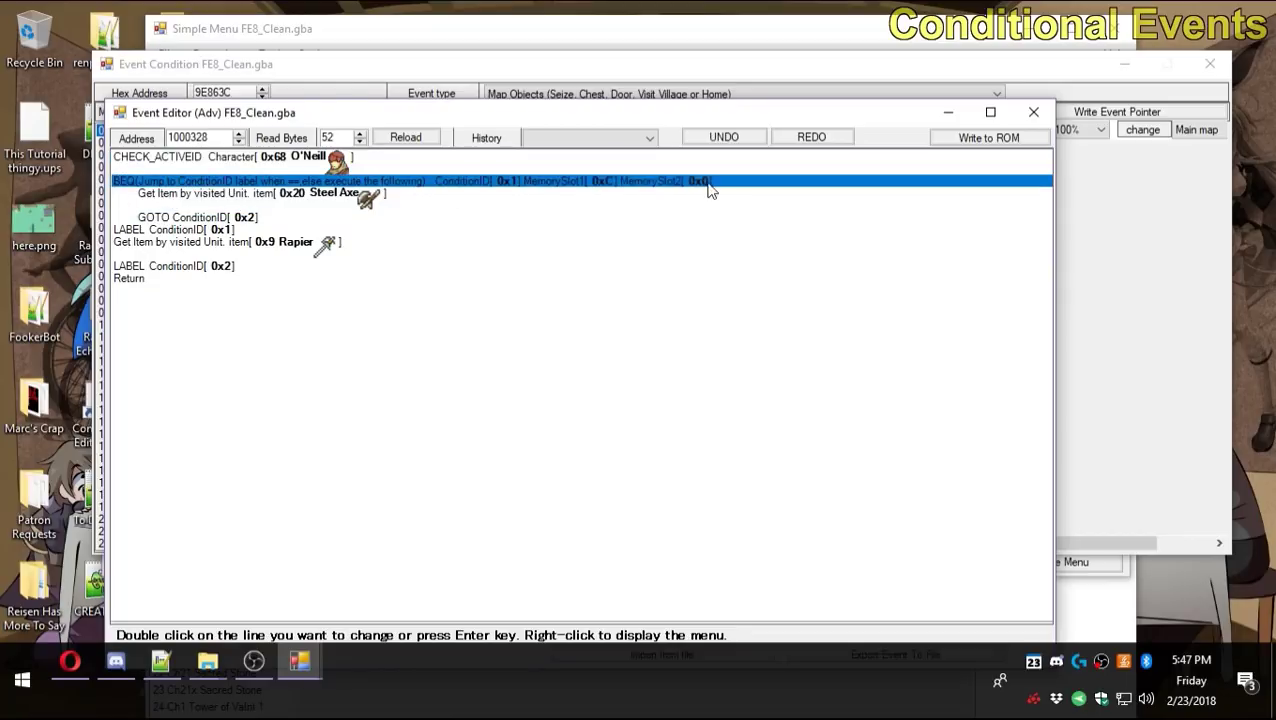
left_click(207, 200)
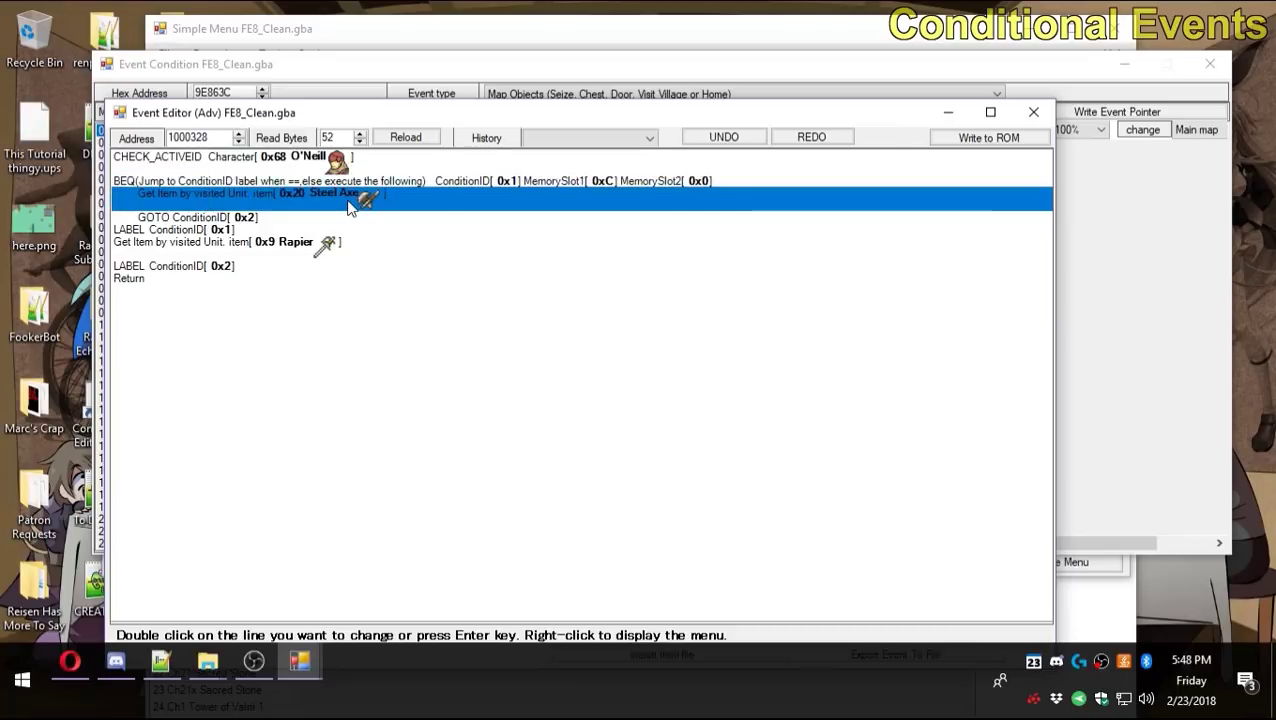
left_click(180, 218)
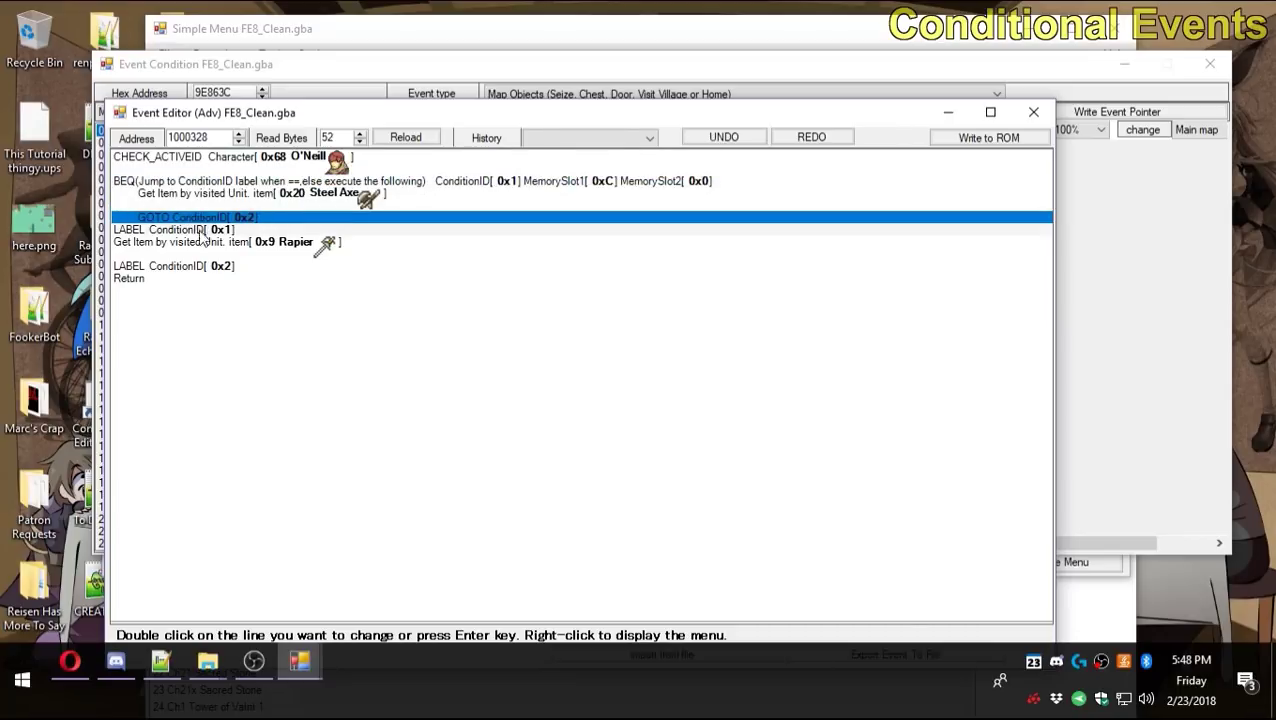
left_click(171, 230)
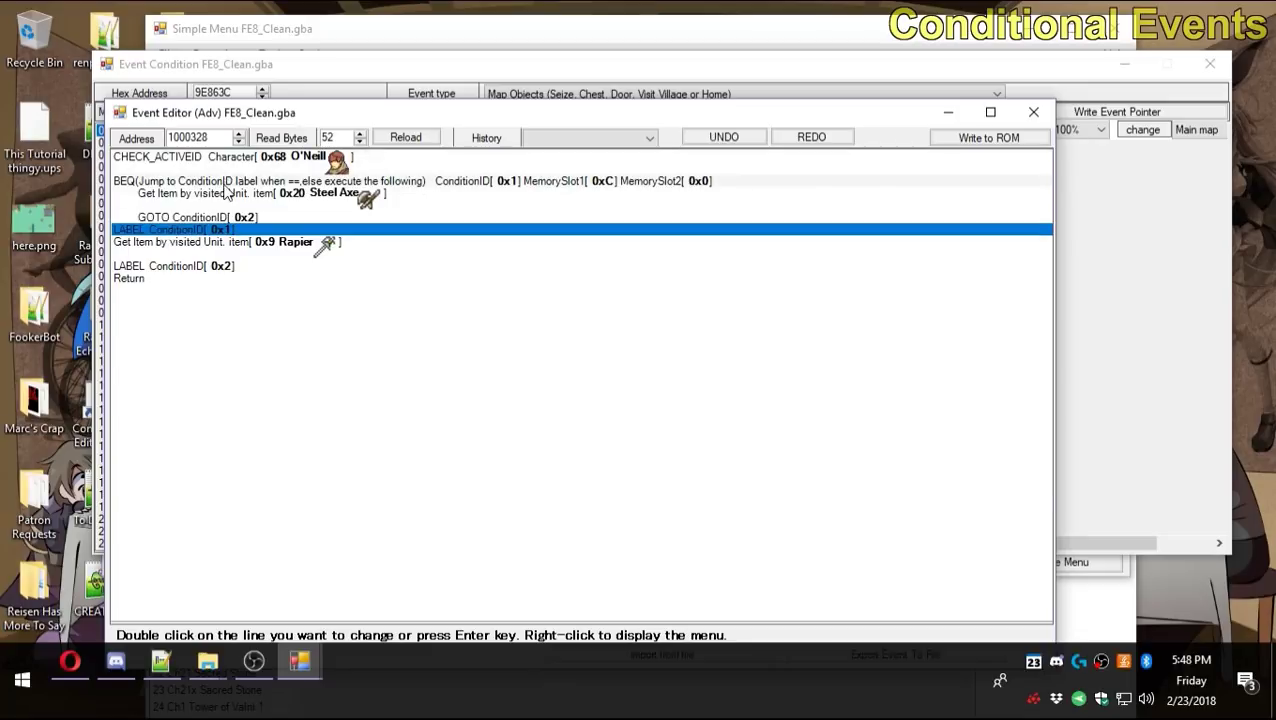
left_click(338, 248)
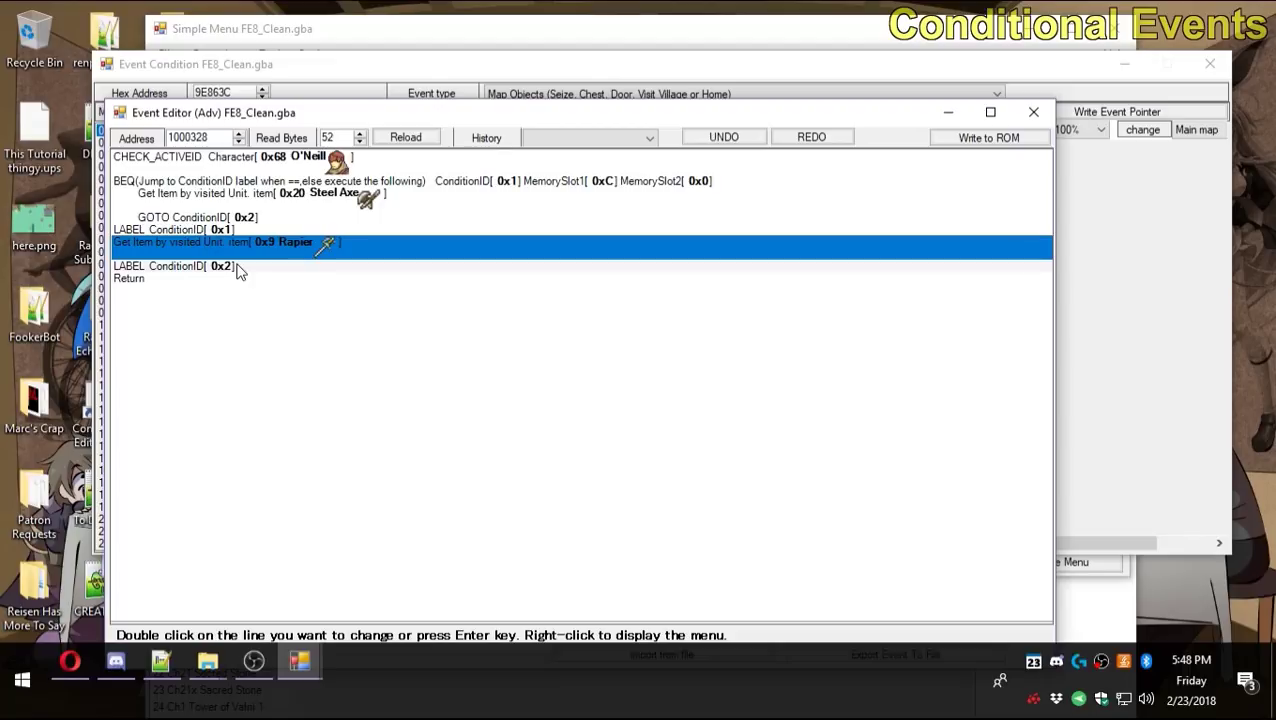
left_click(198, 268)
left_click(177, 280)
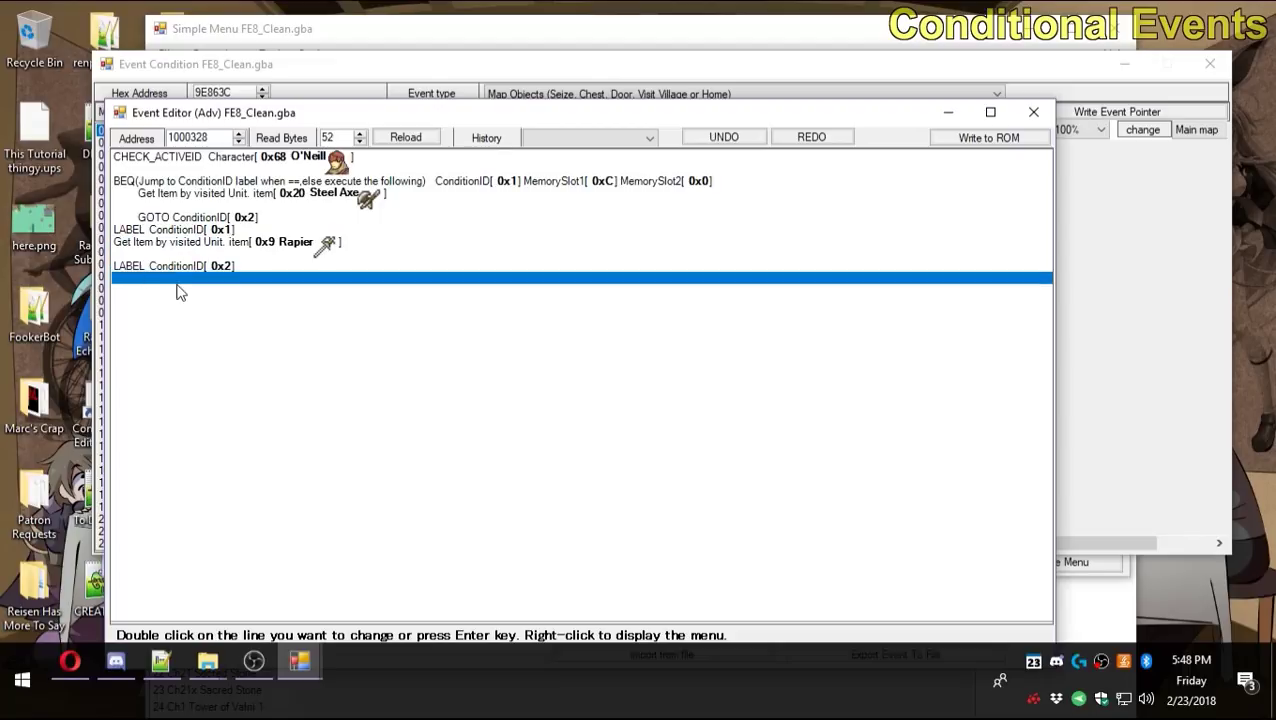
Launch the ROM in the VisualBoyAdvance emulator and get to the chapter's player phase.
key("F5")
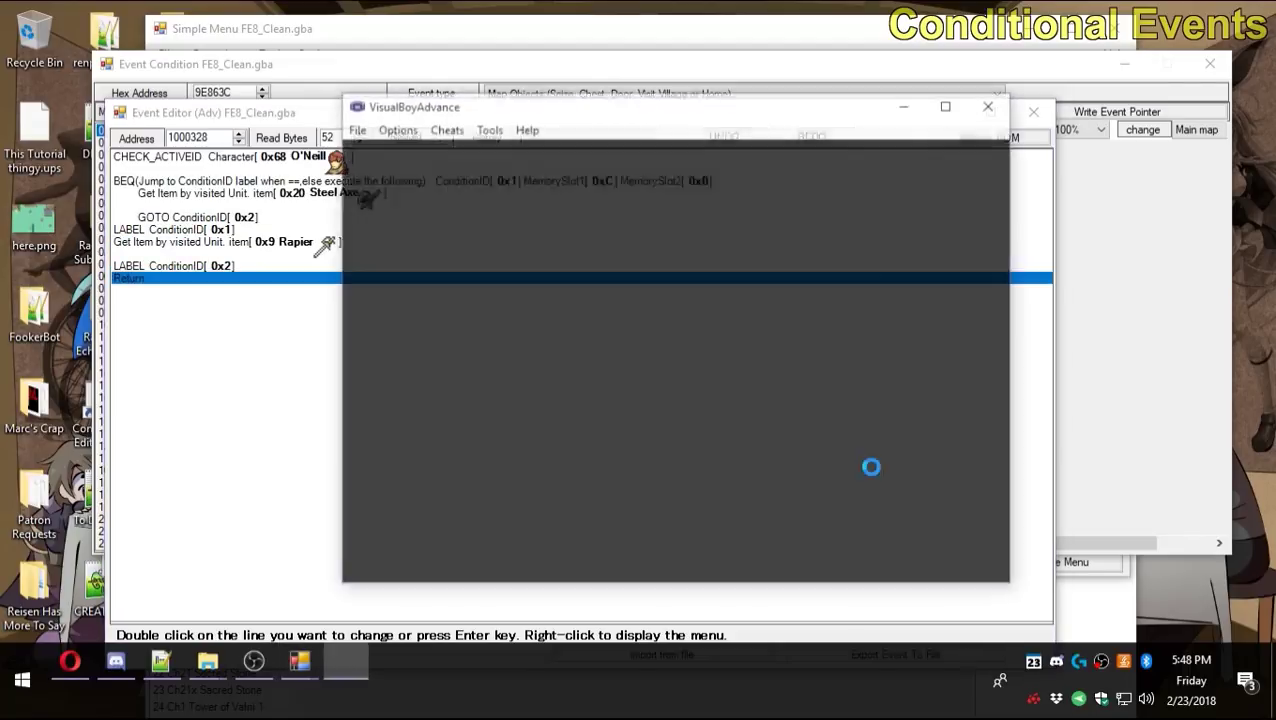
key("Down")
key("z")
key("z")
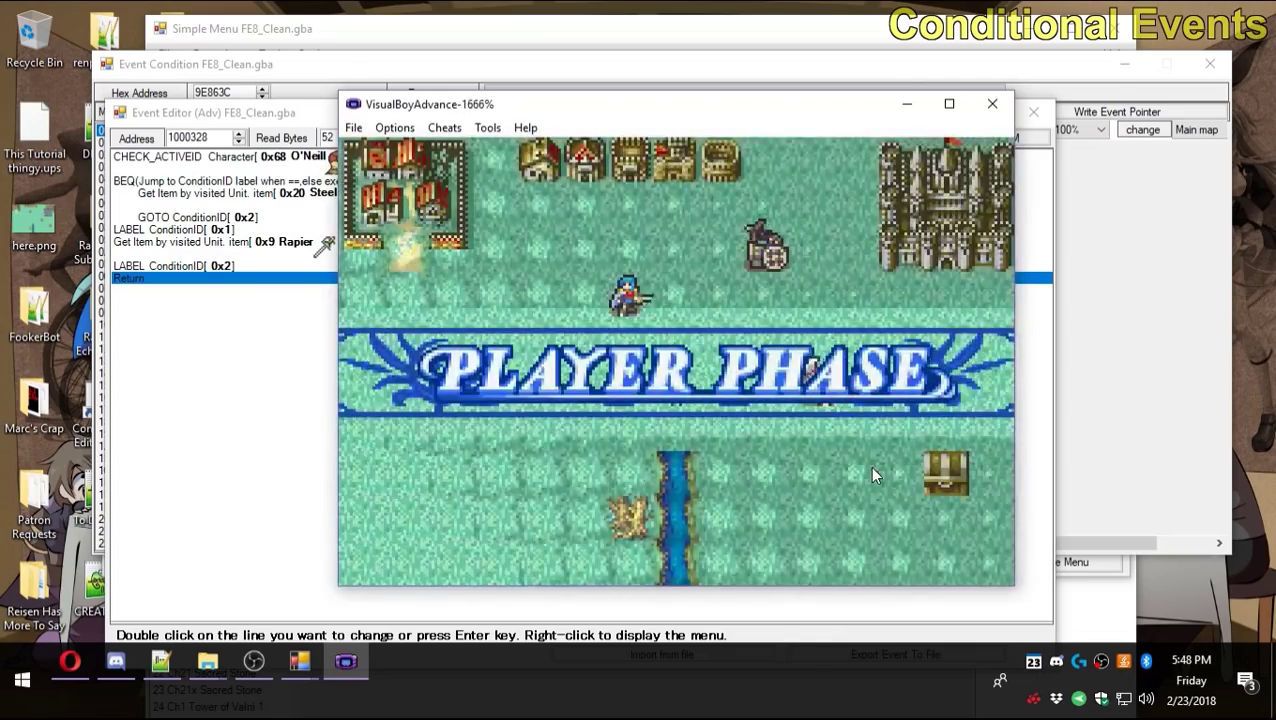
Move the blue-haired lord to the village and visit it to test the event for a unit other than O'Neill.
key("z")
key("Left")
key("Left")
key("Left")
key("Left")
key("Left")
key("z")
key("z")
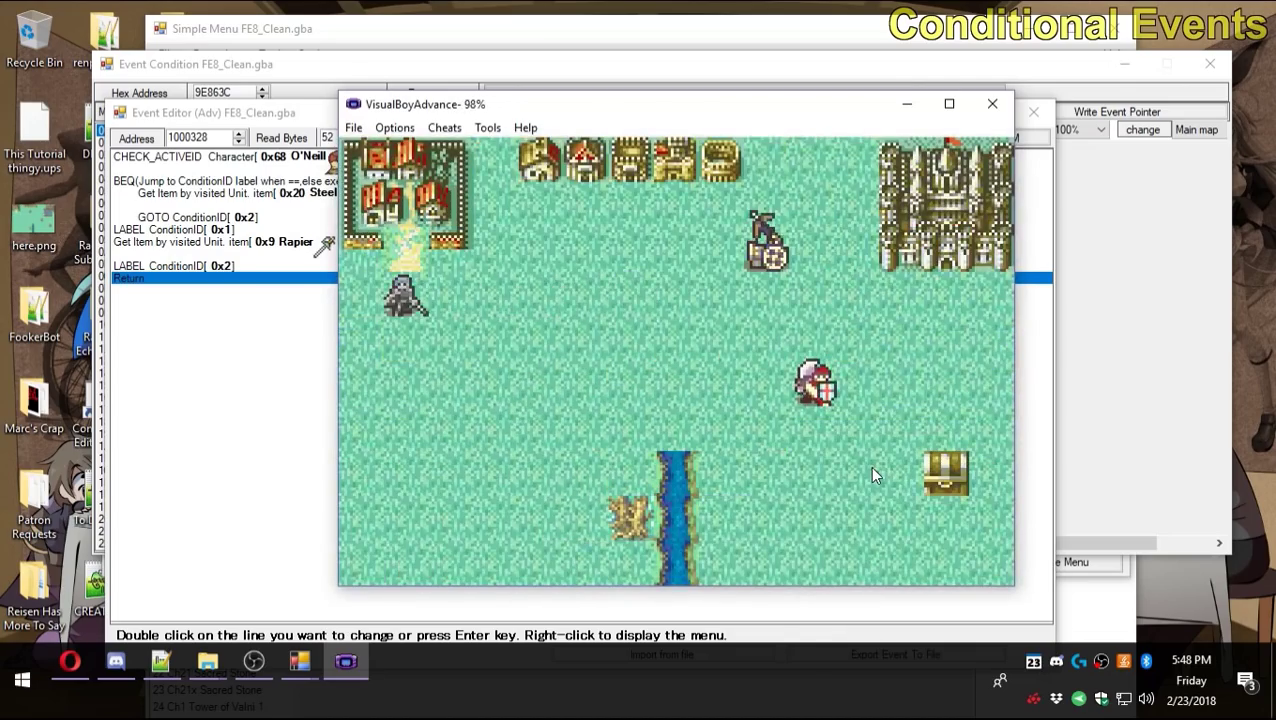
key("space")
key("z")
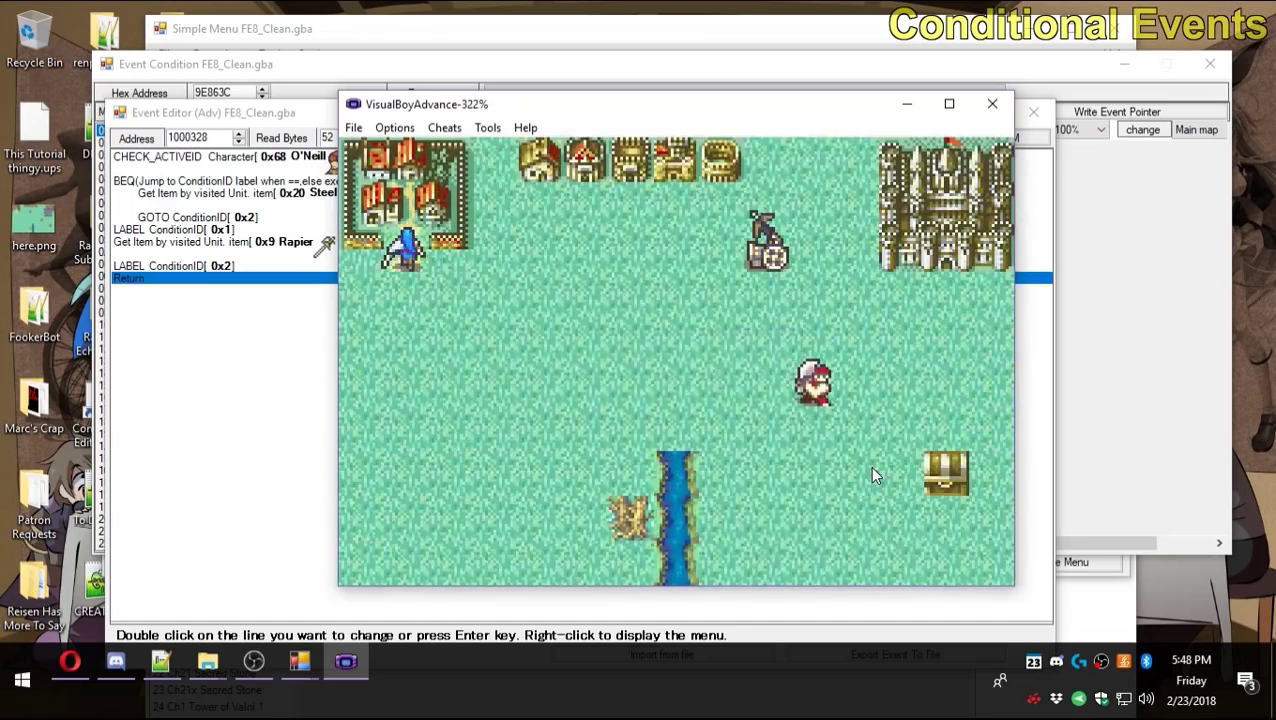
key("z")
Reset the game, move the lord beside O'Neill, test the village visit with O'Neill, and close the emulator.
key("ctrl+r")
key("Return")
key("Down")
key("z")
key("z")
key("Right")
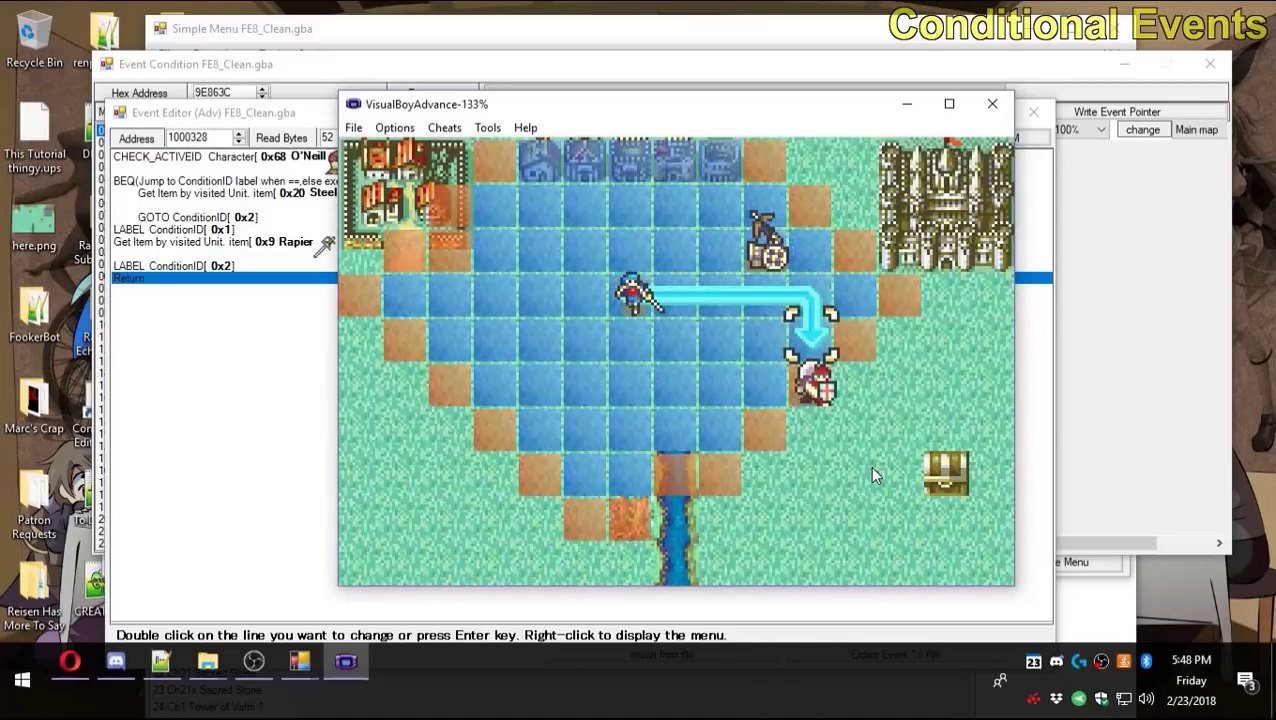
key("z")
key("z")
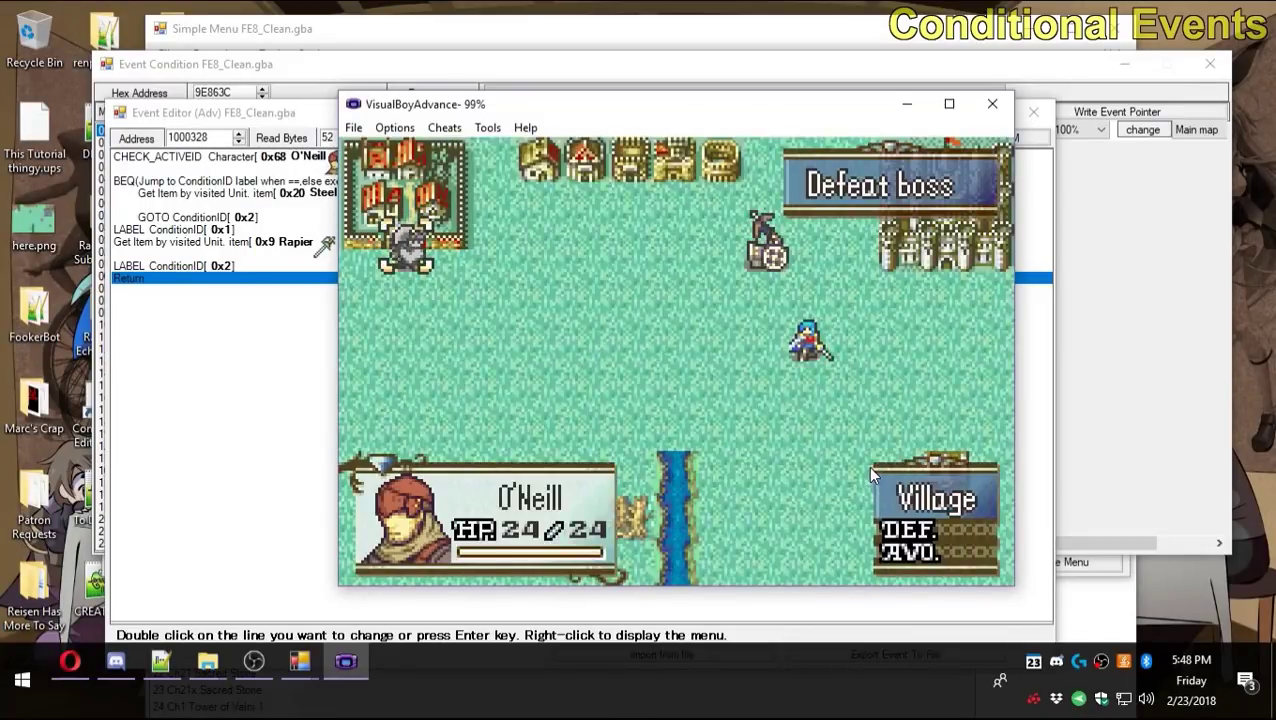
left_click(992, 104)
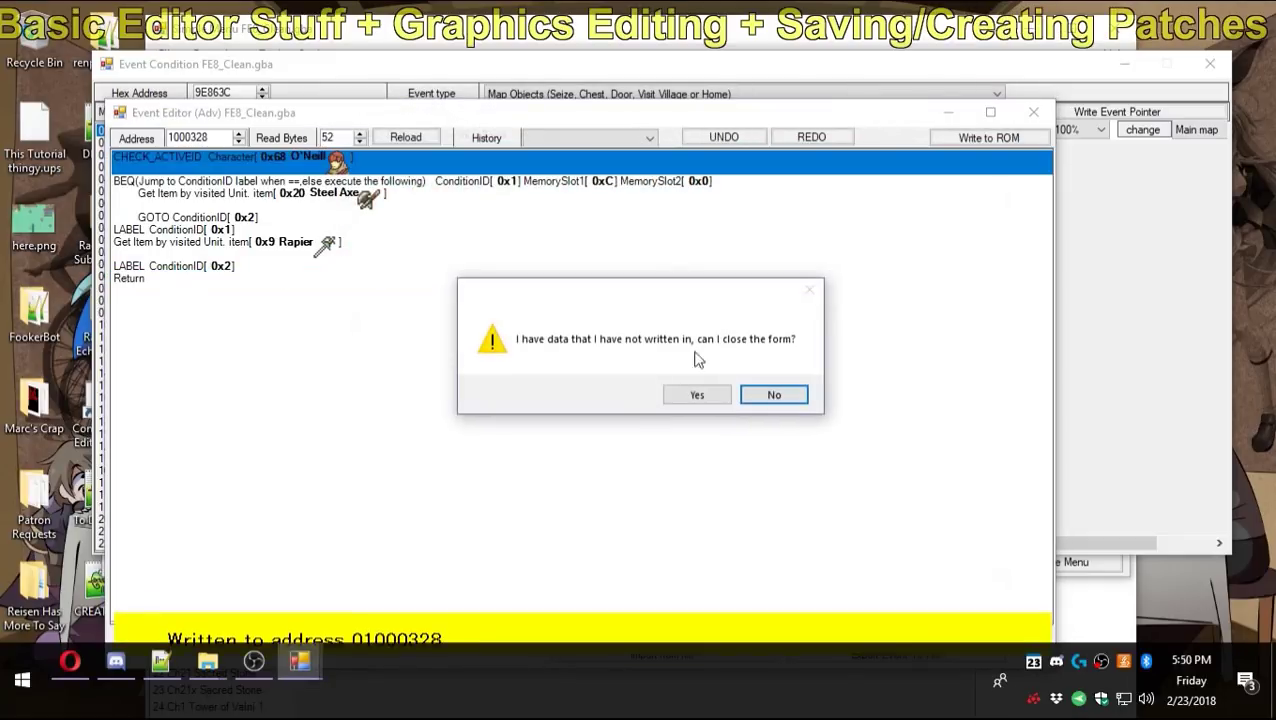
Close the event editor form without writing its remaining data and bring up the Advanced Editors window.
left_click(700, 390)
left_click(254, 662)
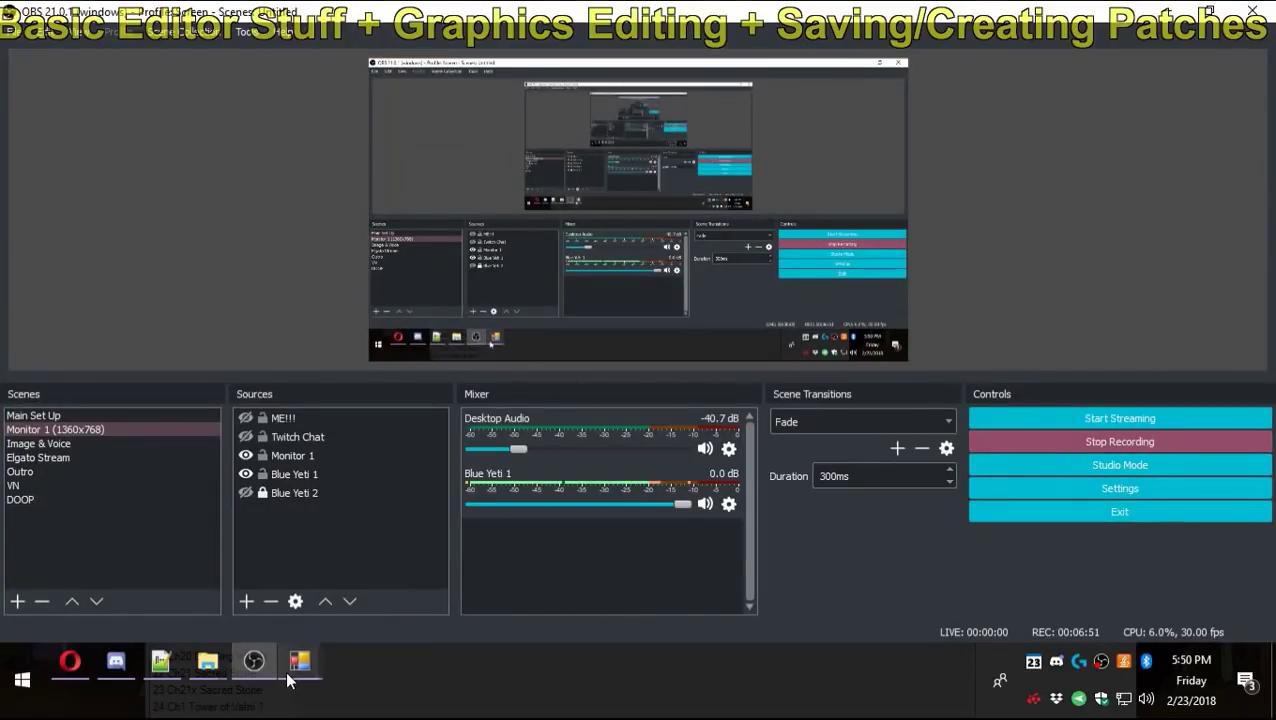
mouse_move(296, 668)
left_click(330, 577)
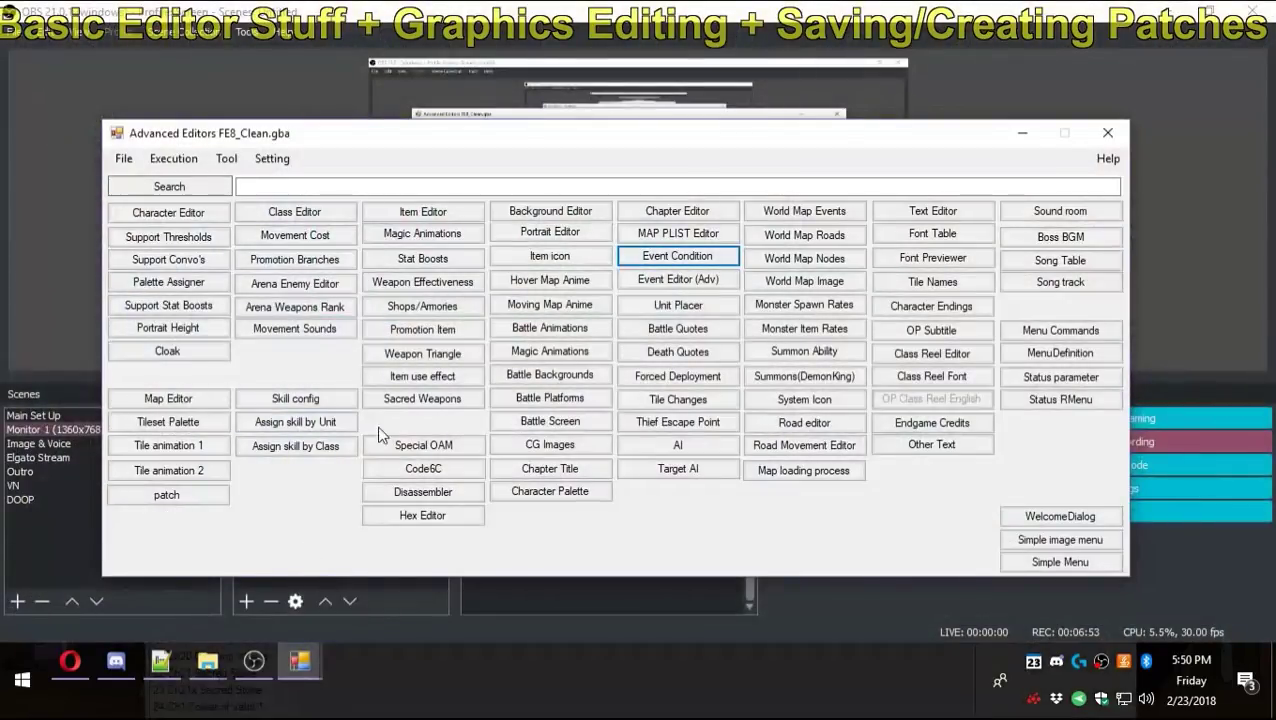
Open the Character Editor to view the unit settings, and open the Class Editor from the Advanced Editors window.
left_click(180, 207)
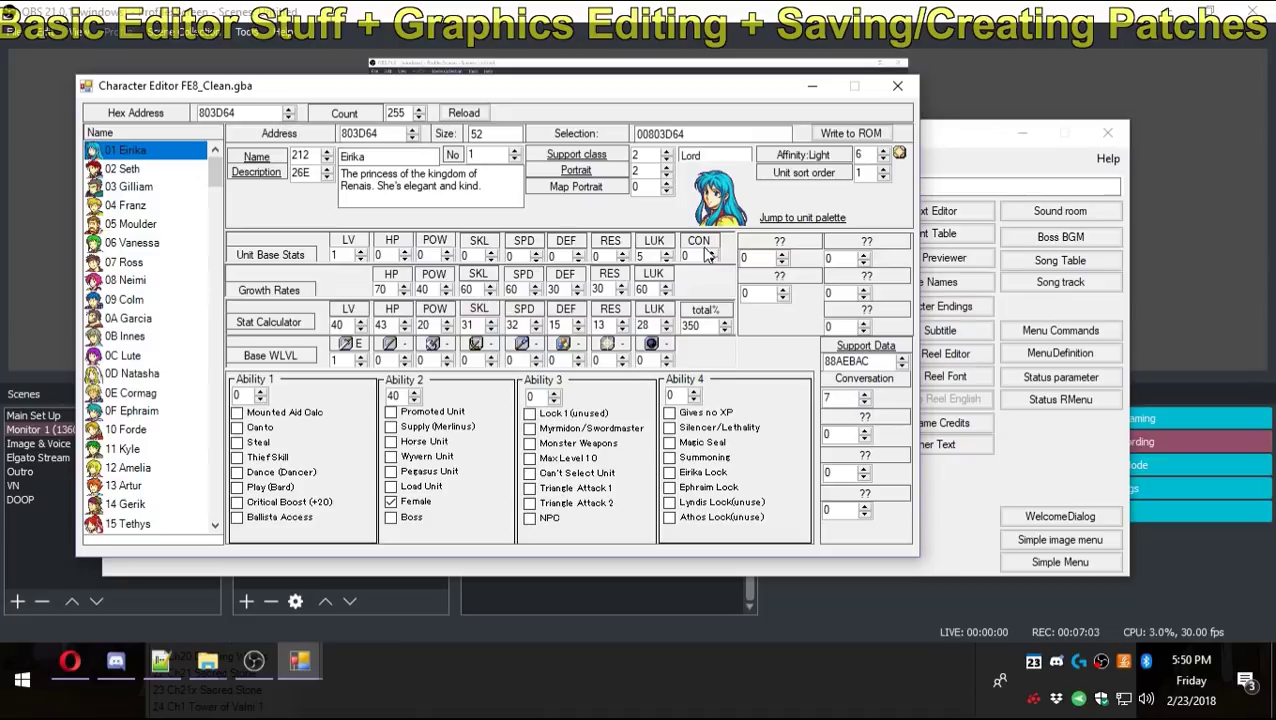
left_click(930, 444)
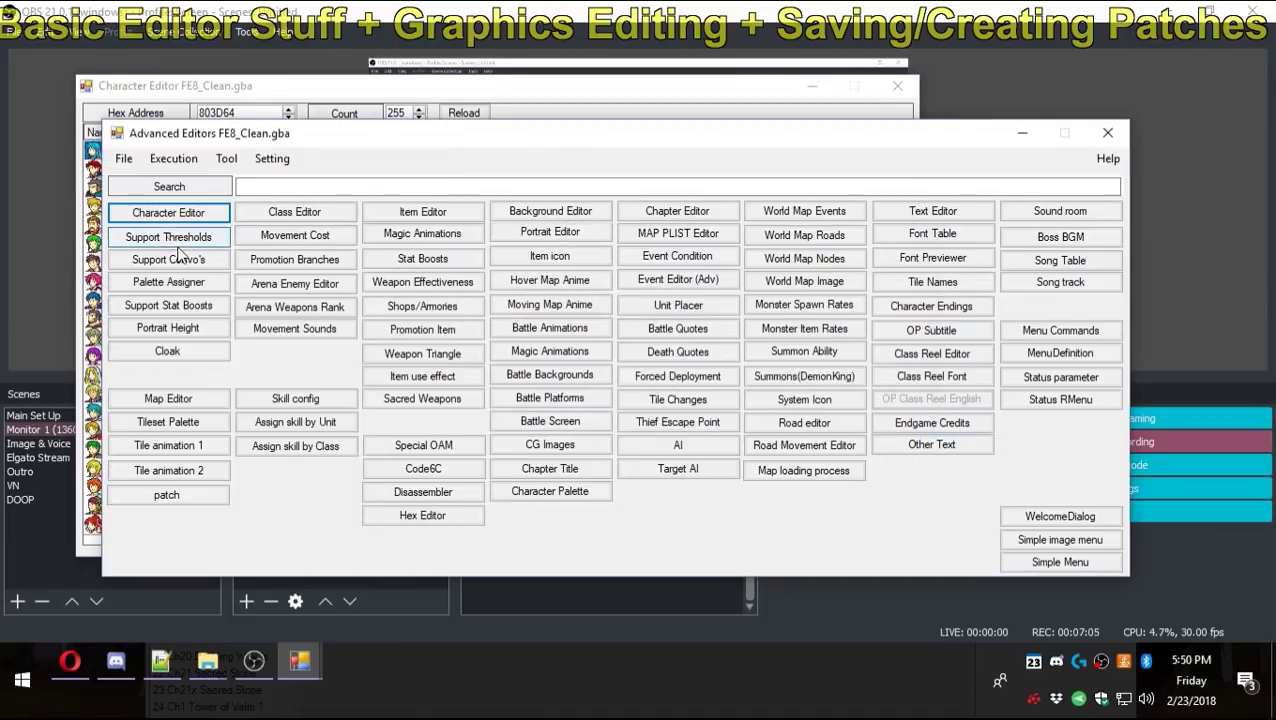
left_click(311, 211)
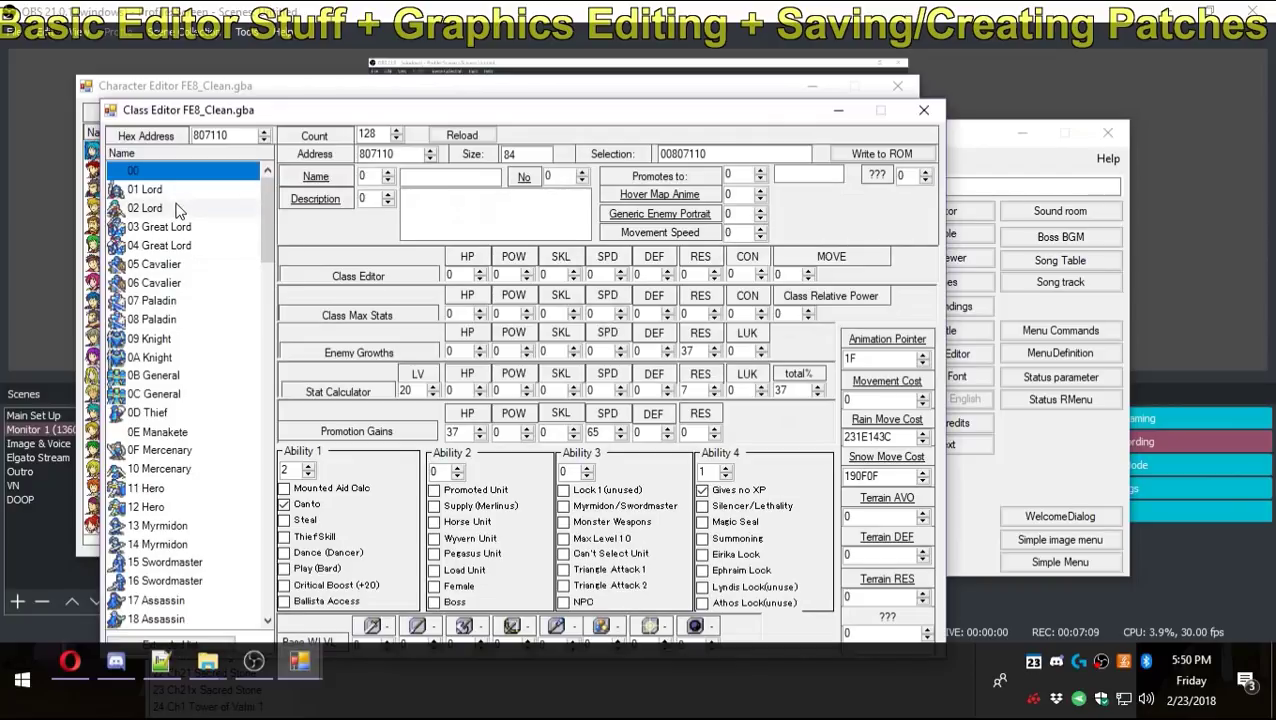
View the stats of class 02 Lord, close the Class Editor, and return to Eirika's entry in the Character Editor.
left_click(236, 207)
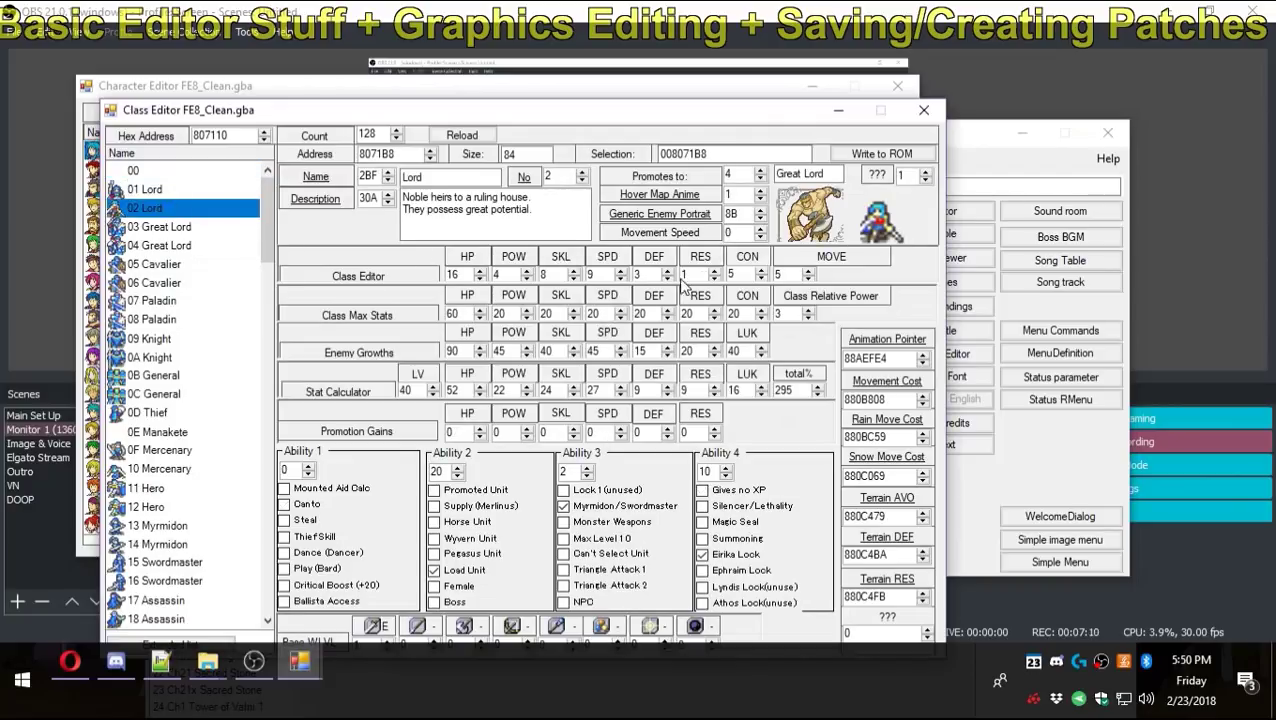
left_click(923, 110)
left_click(351, 88)
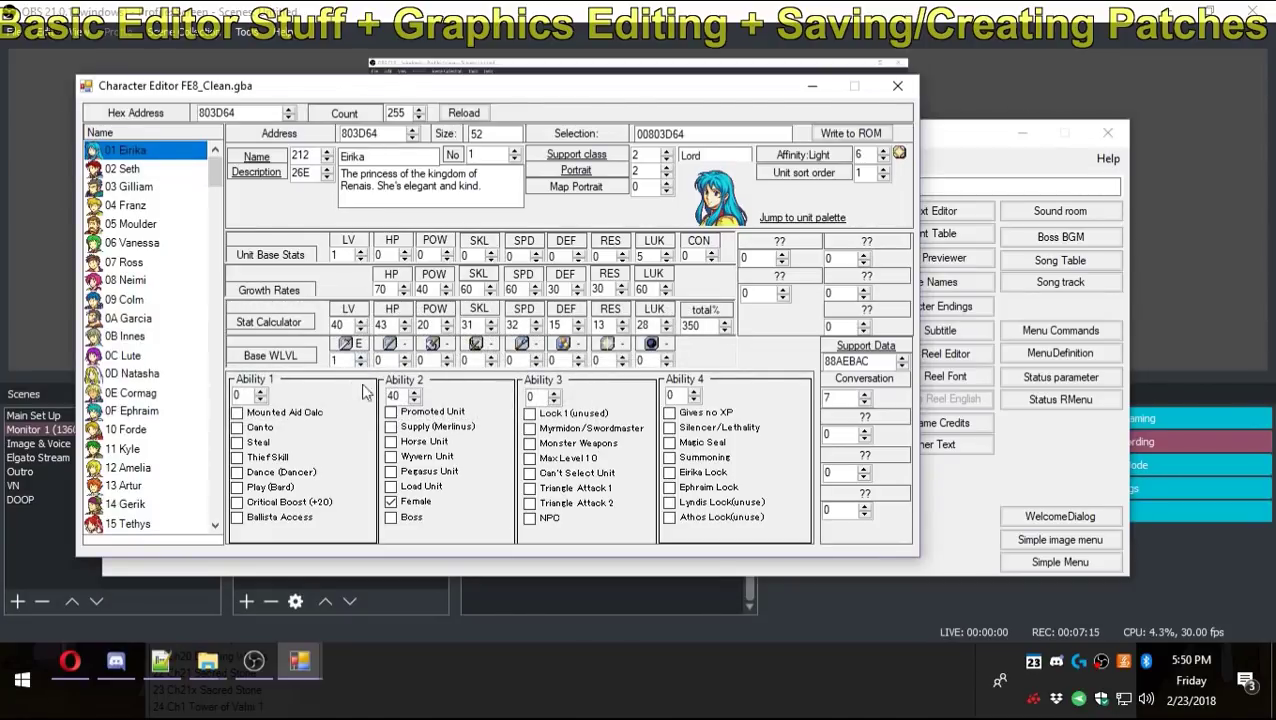
Try the Eirika Lock ability on Eirika and write her unit data to the ROM.
left_click(331, 360)
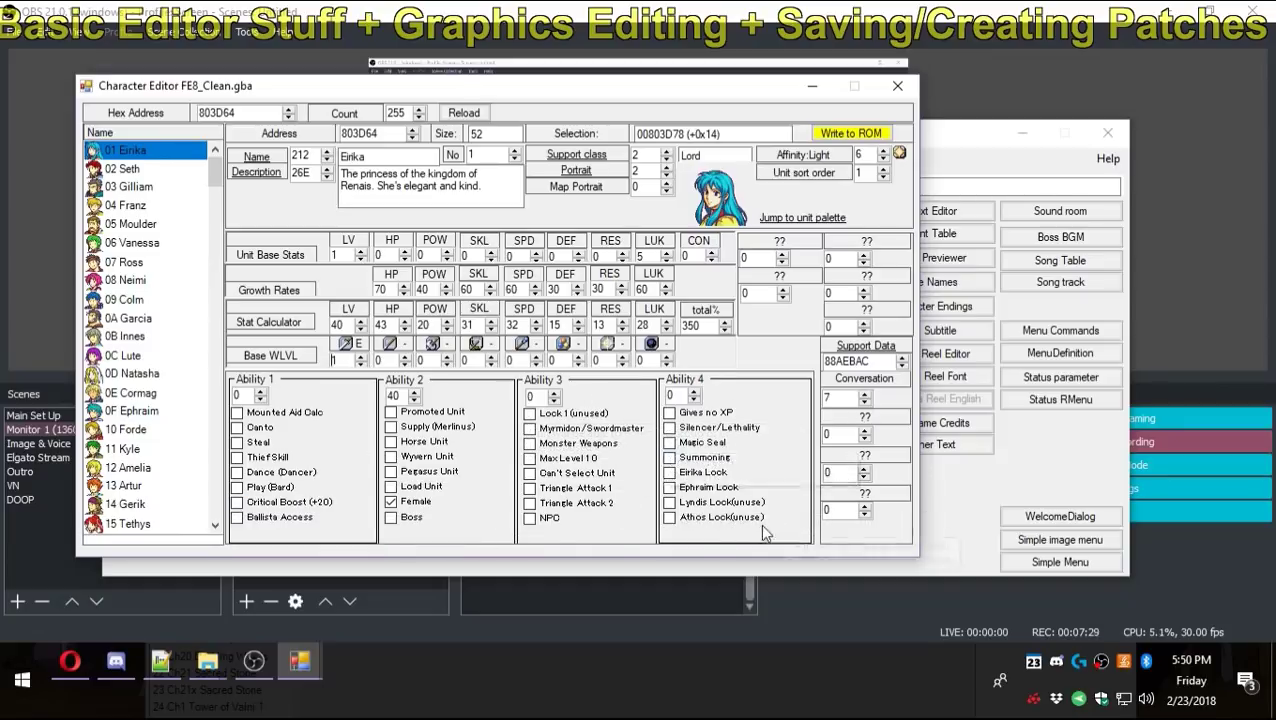
left_click(850, 133)
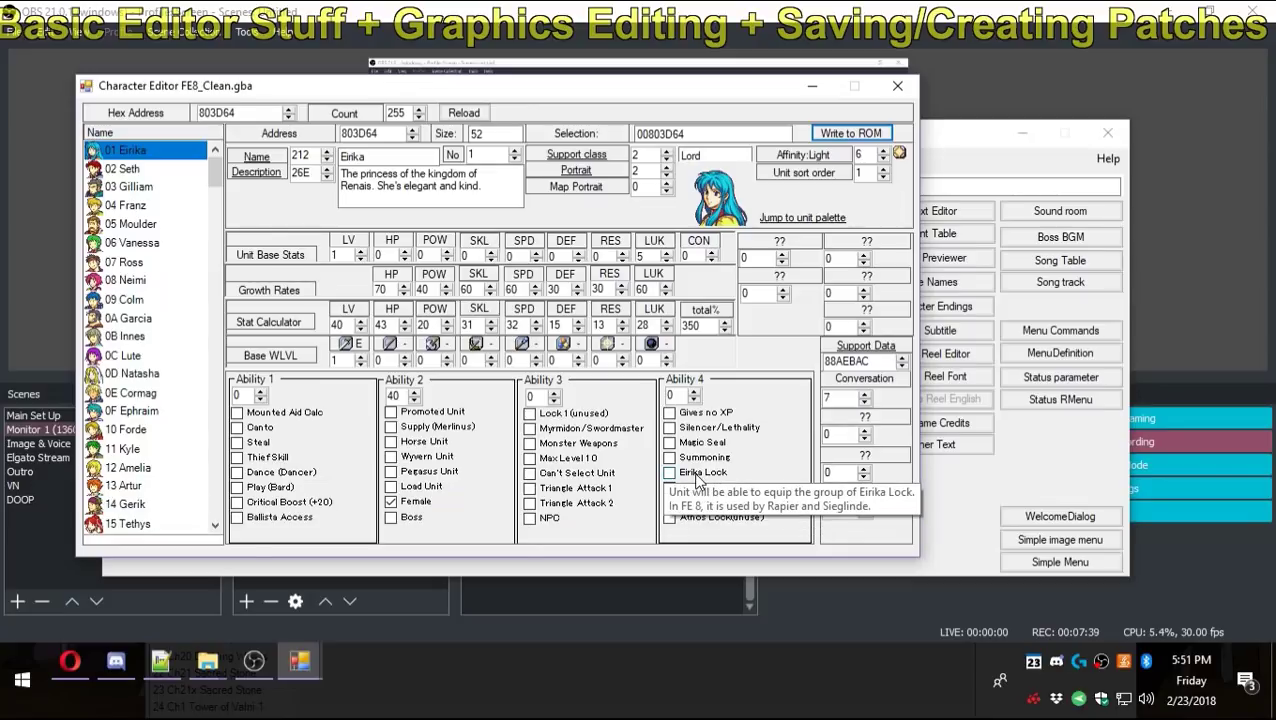
left_click(701, 473)
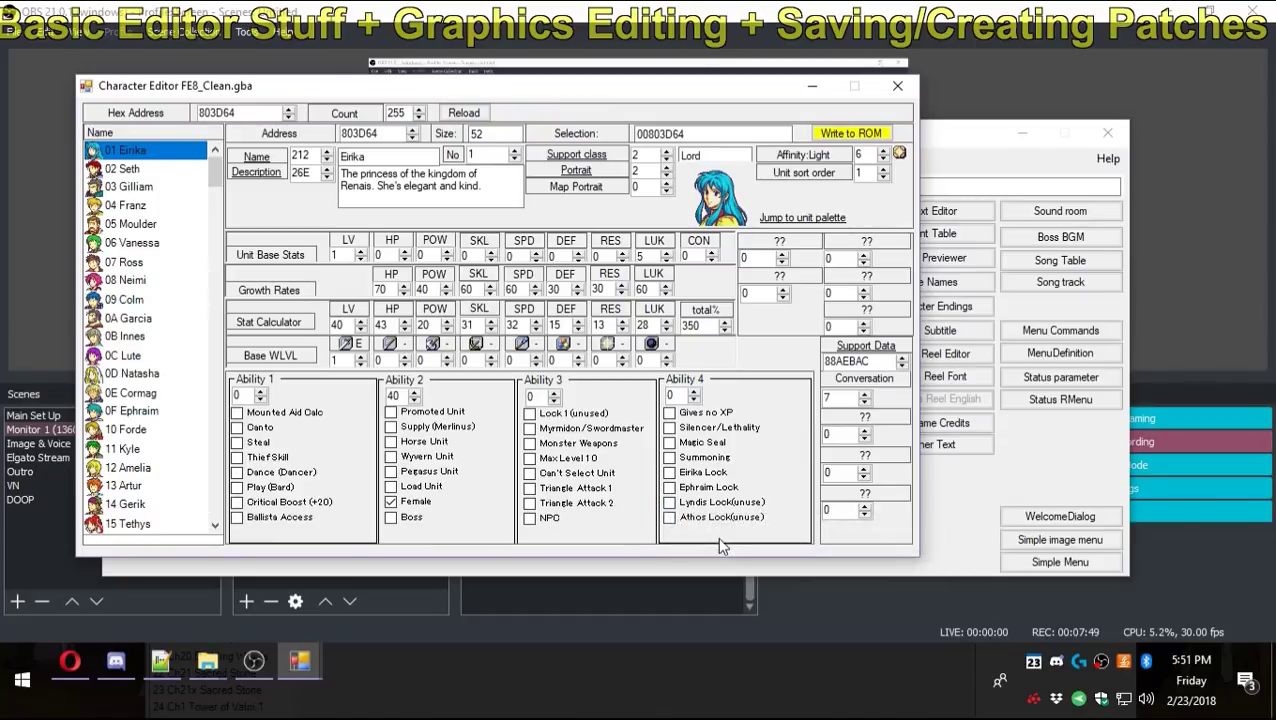
left_click(848, 134)
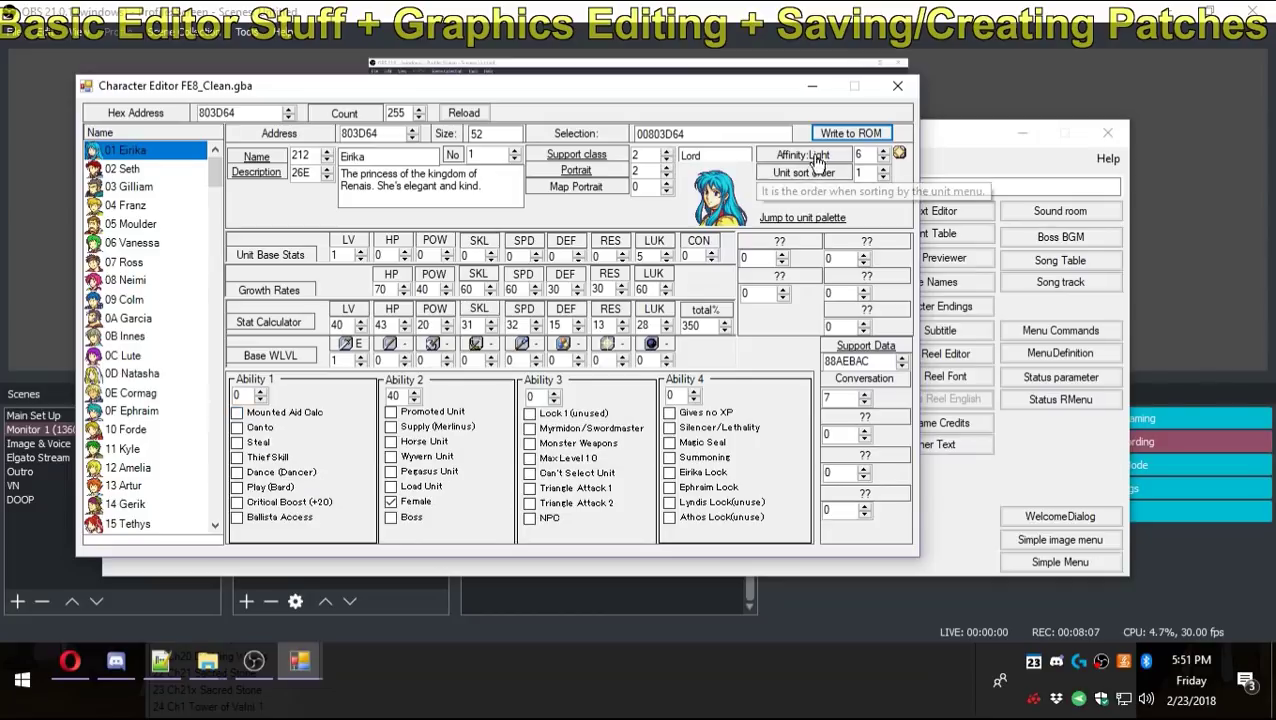
Close the Character Editor, and open the Item Editor for a brief look before closing it.
left_click(897, 85)
left_click(445, 213)
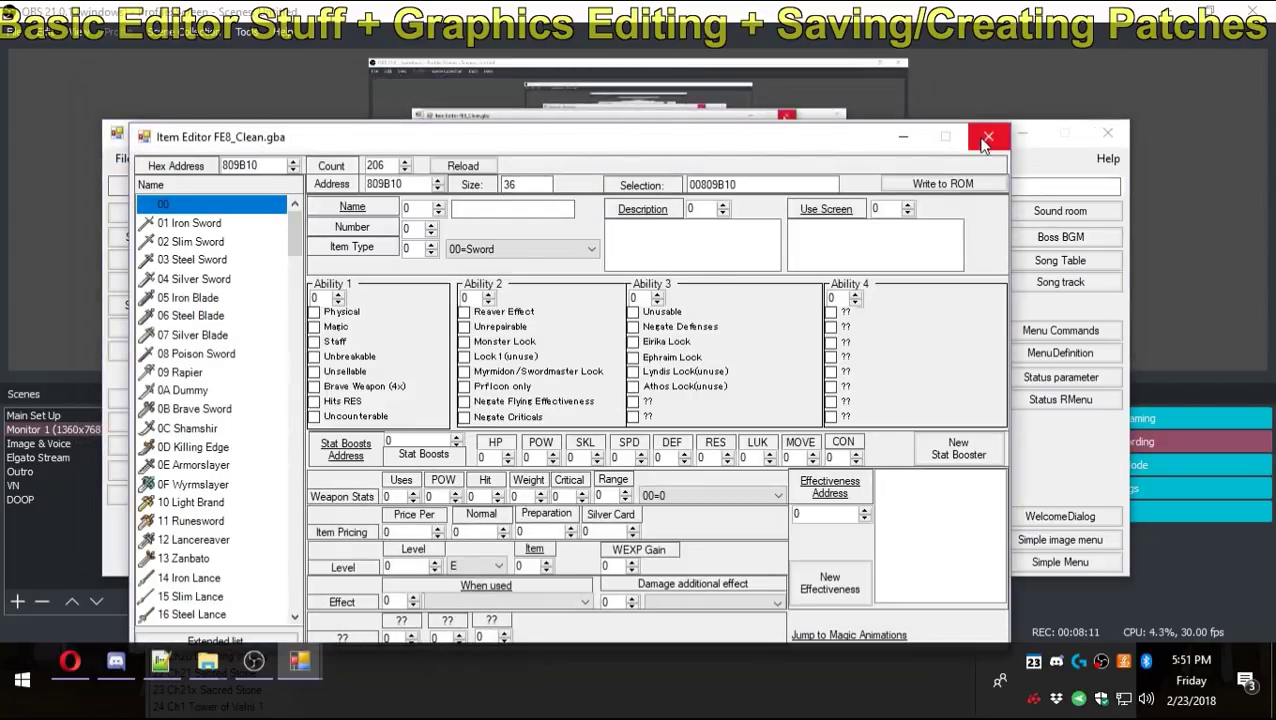
left_click(987, 138)
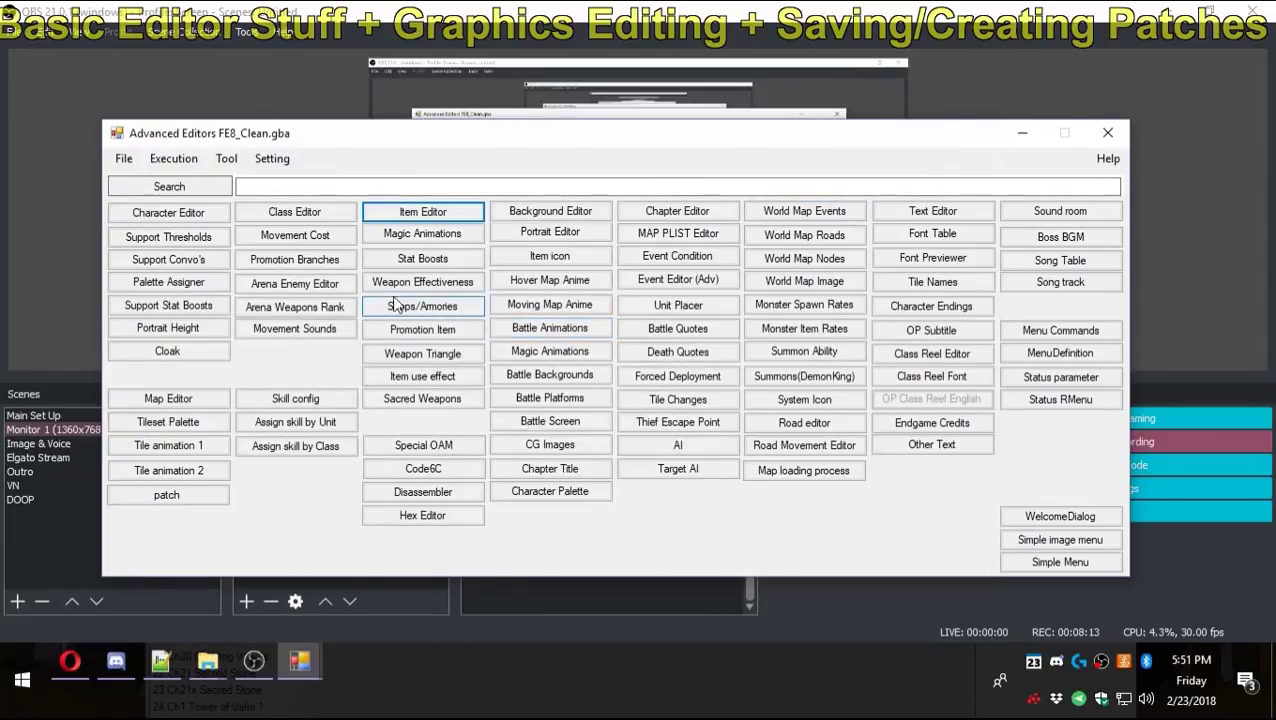
Open the Portrait Editor and select portrait 02 Eirika.
left_click(545, 234)
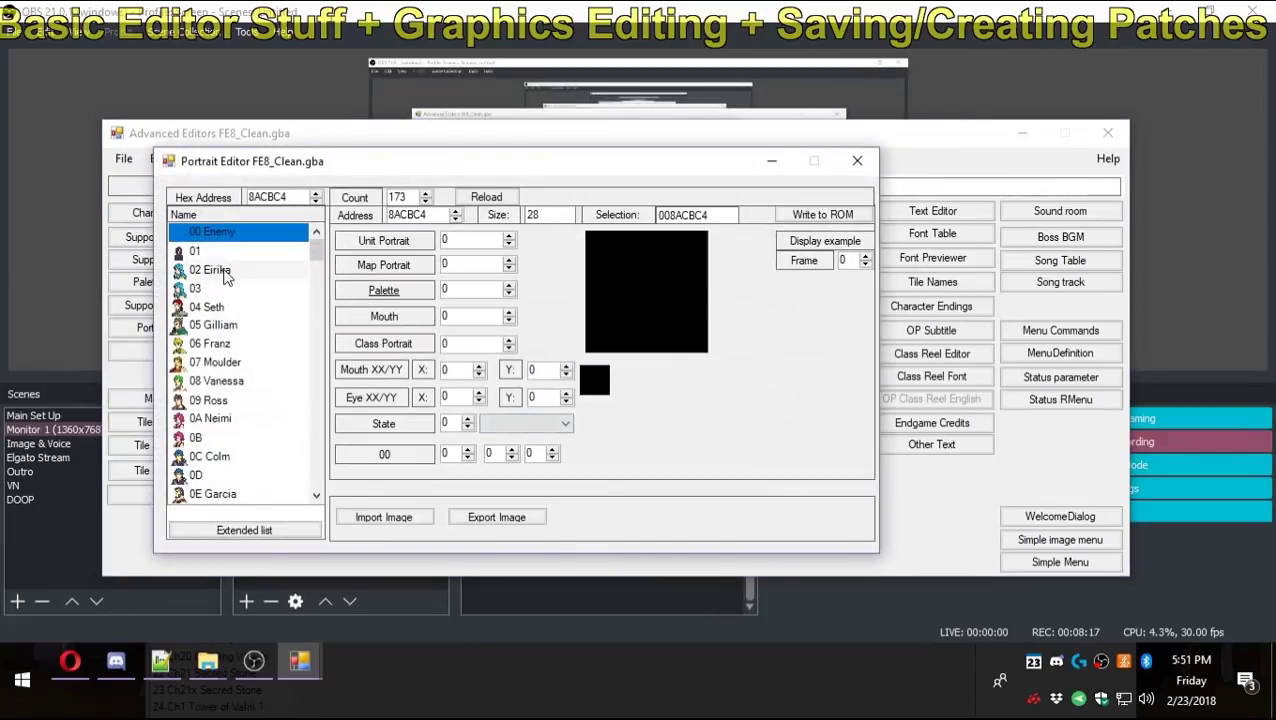
left_click(225, 274)
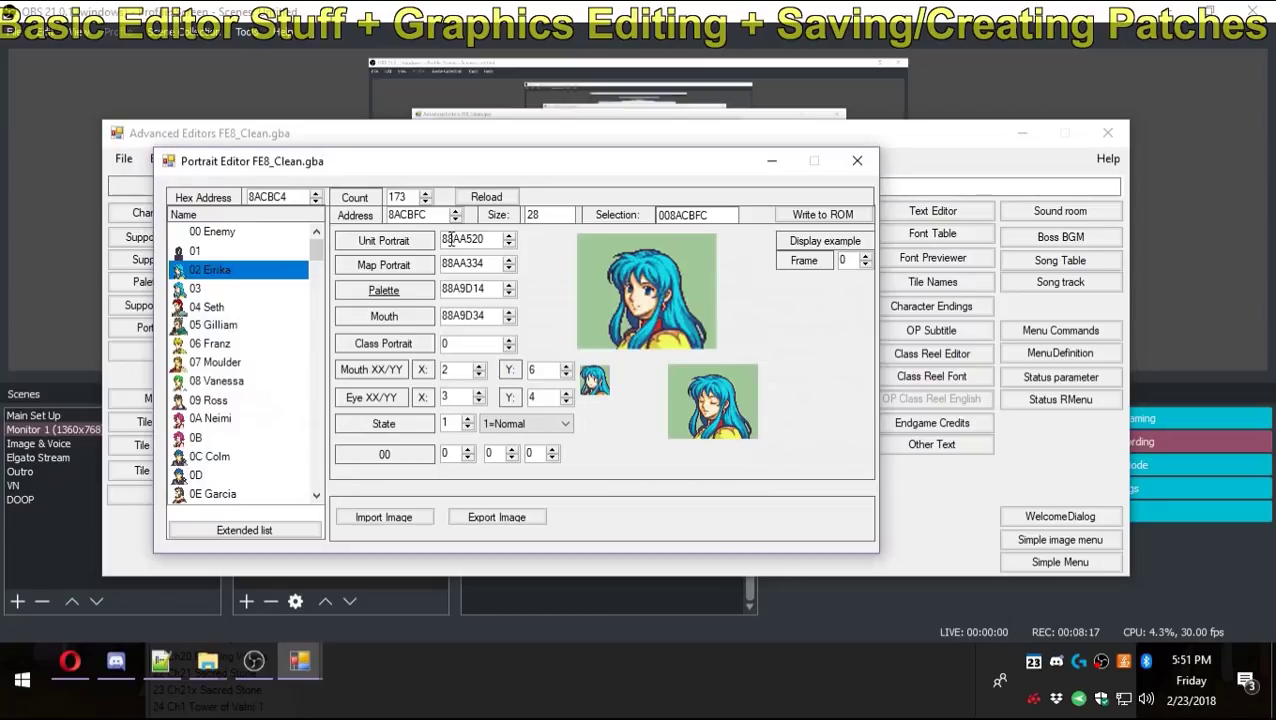
left_click(381, 518)
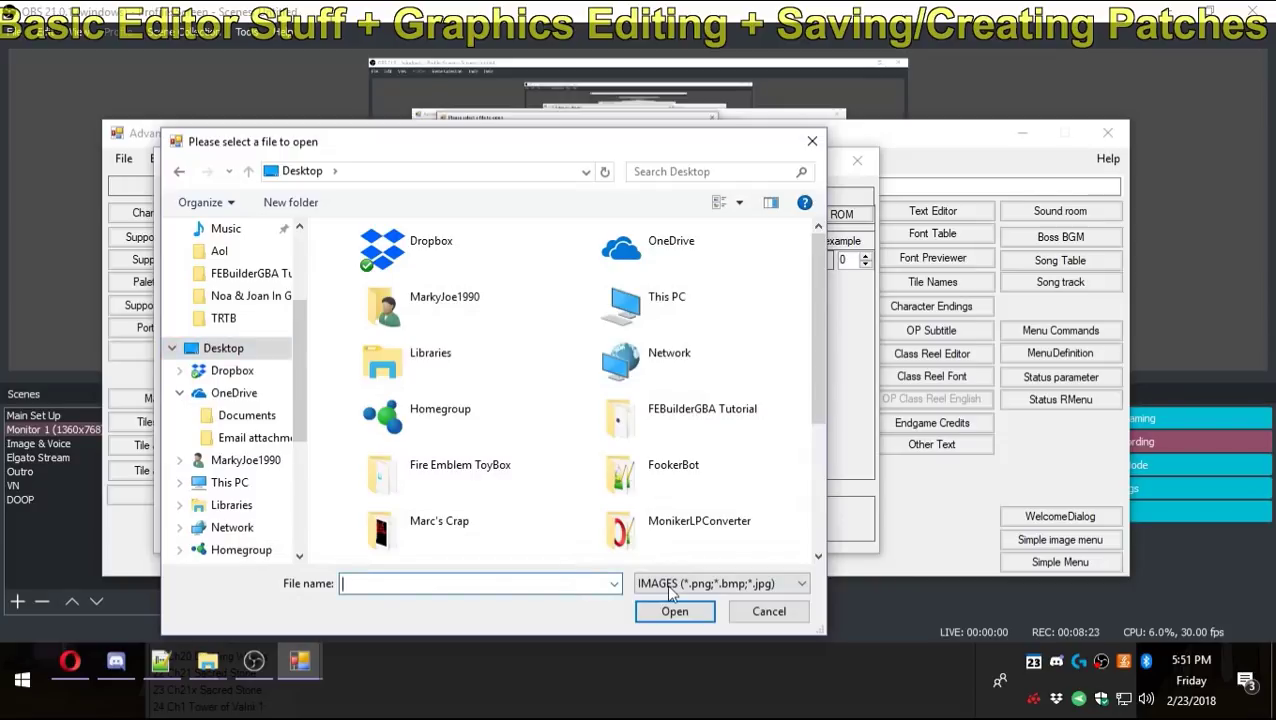
type("Eirika")
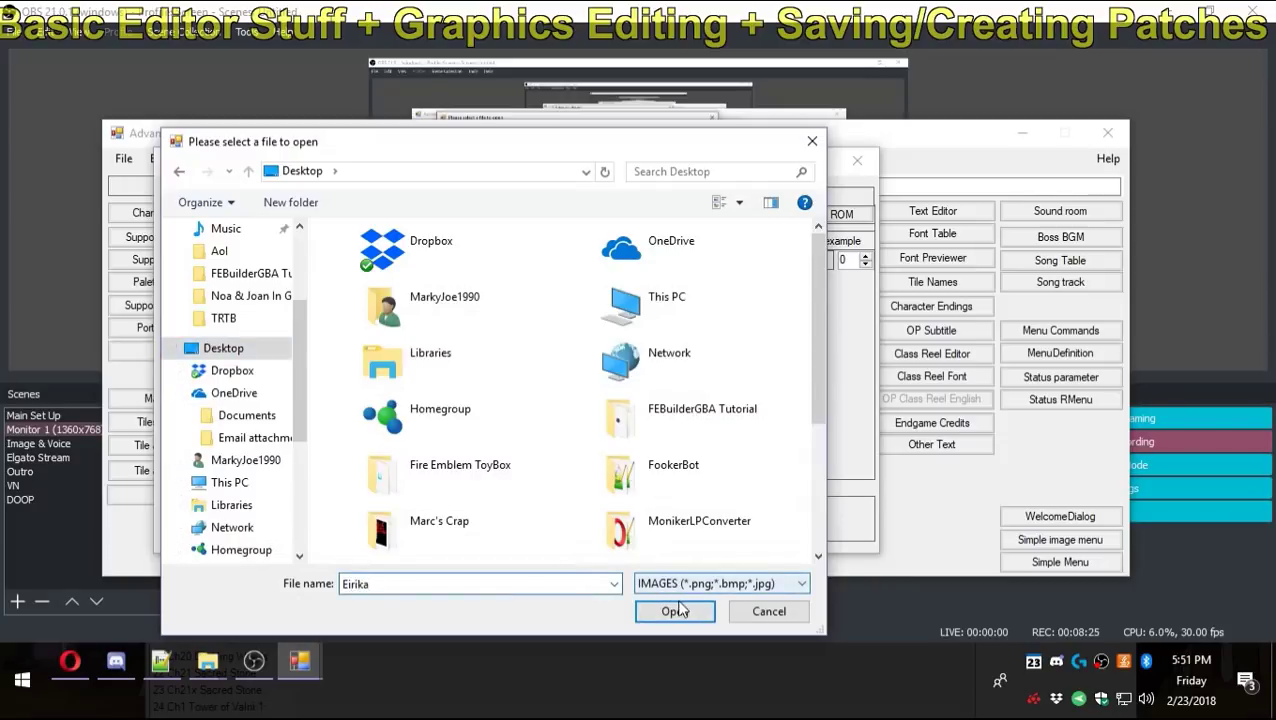
left_click(675, 611)
left_click(762, 344)
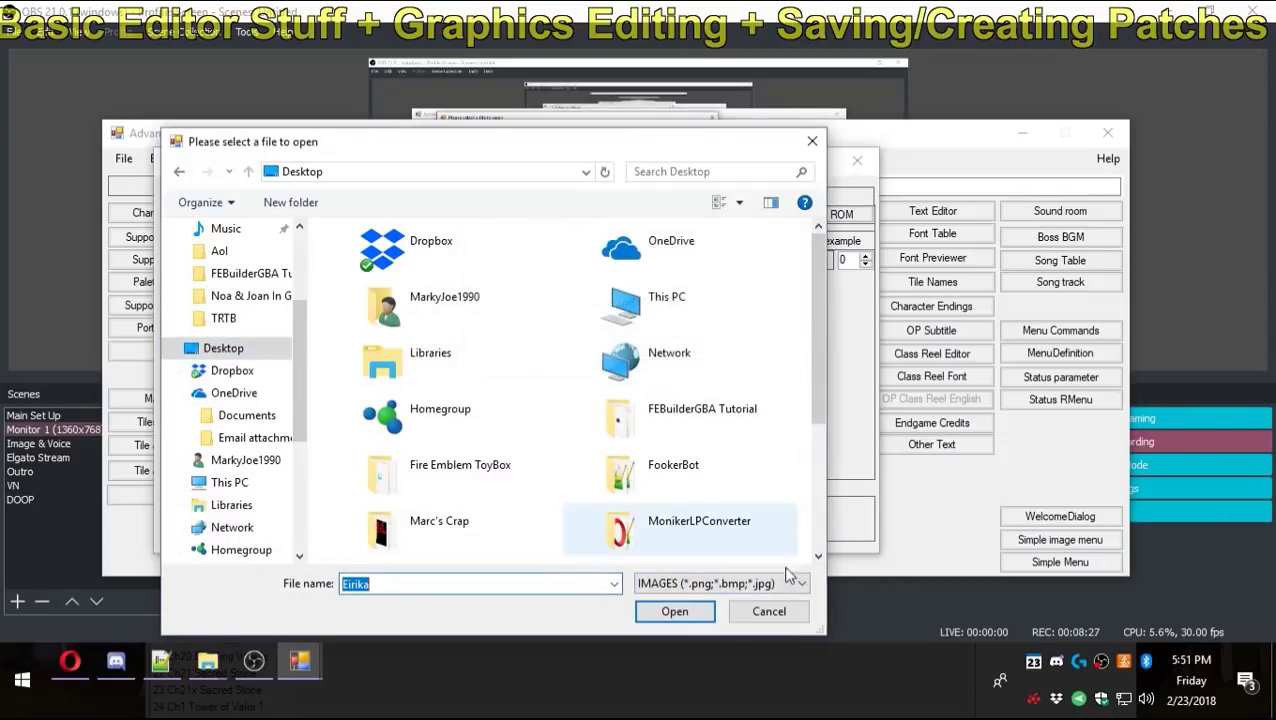
left_click(762, 608)
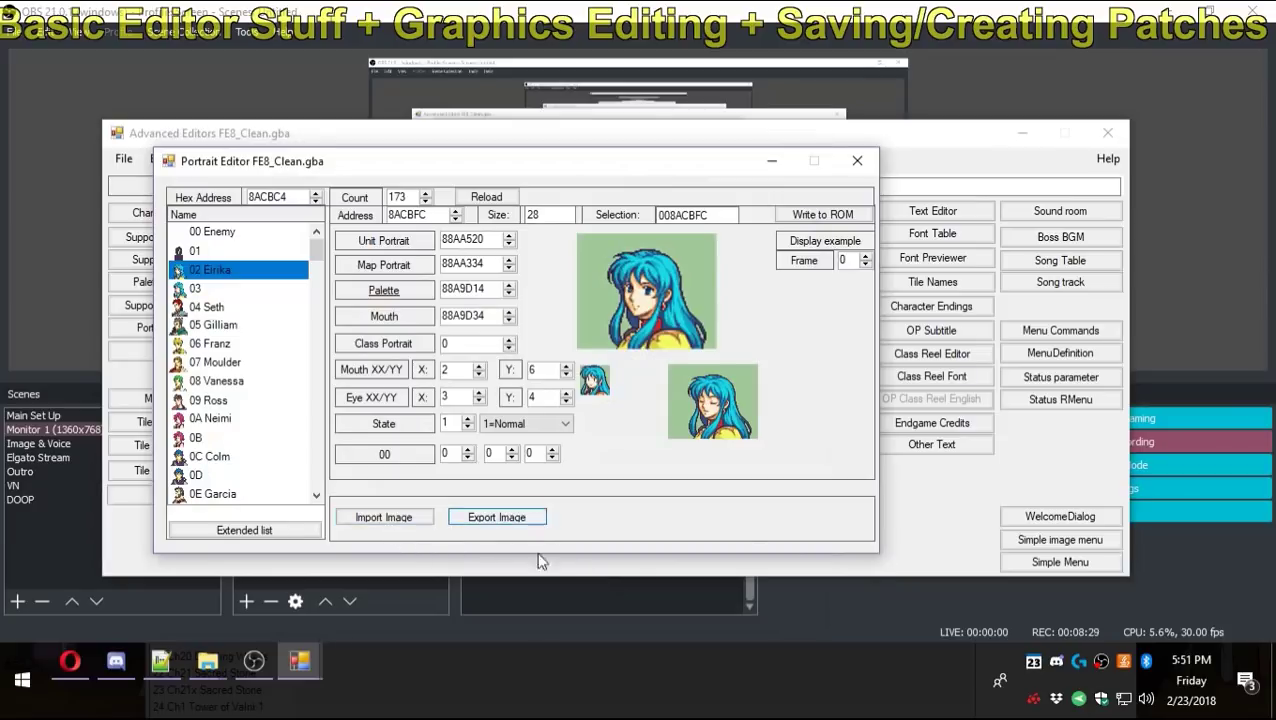
Export Eirika's portrait image to the Desktop as Eirika.png and close the Portrait Editor.
left_click(530, 518)
type("E")
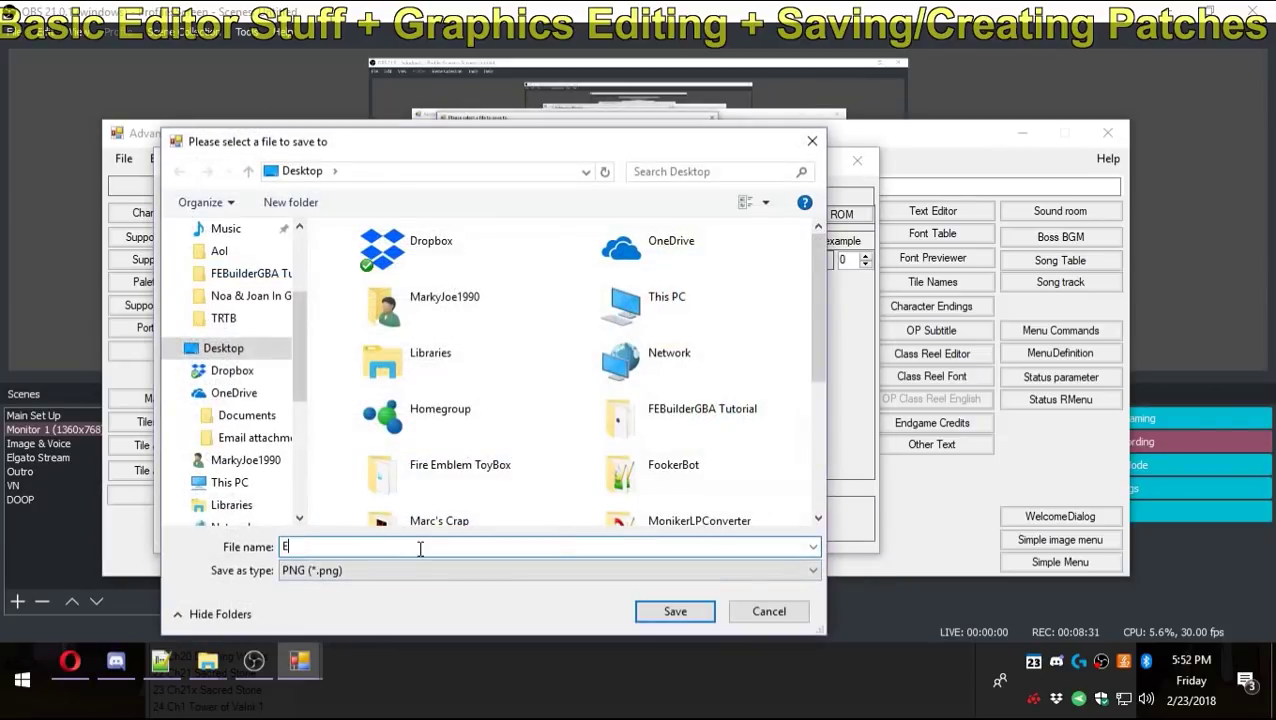
type("irik")
key("Return")
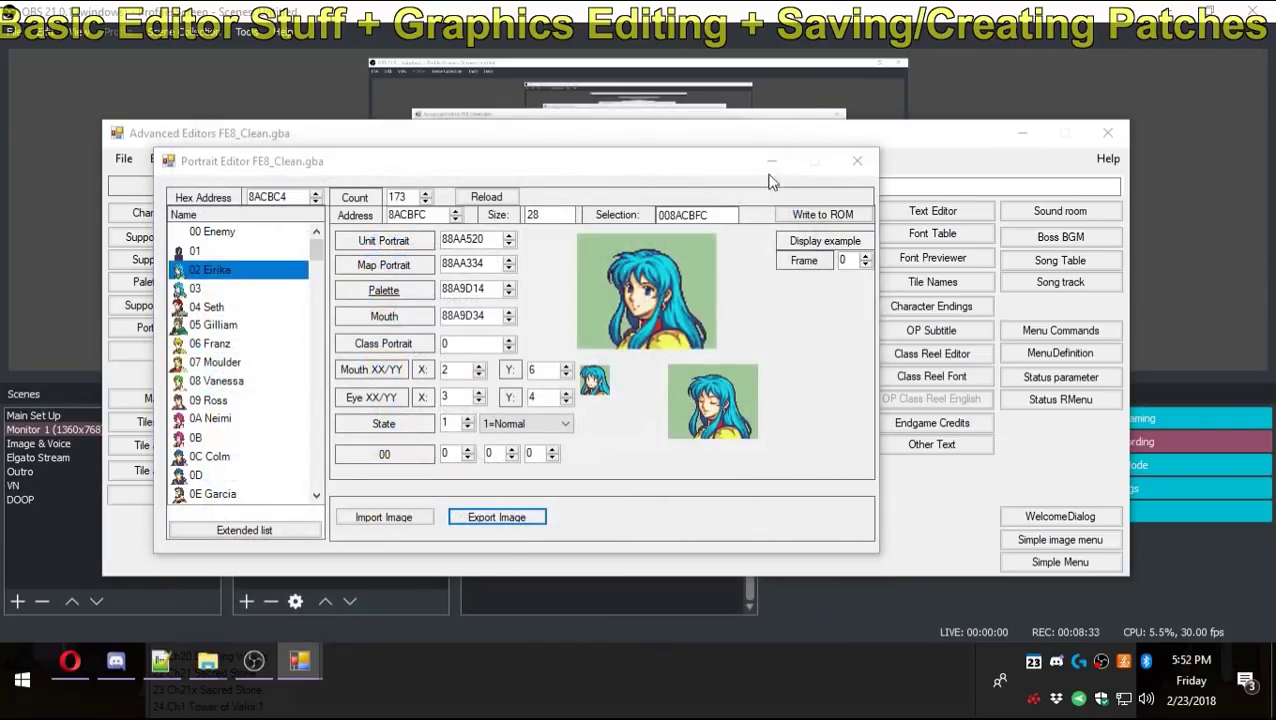
left_click(857, 161)
Minimise the editor and folder windows so that the exported Eirika.png on the desktop is accessible.
left_click(1022, 133)
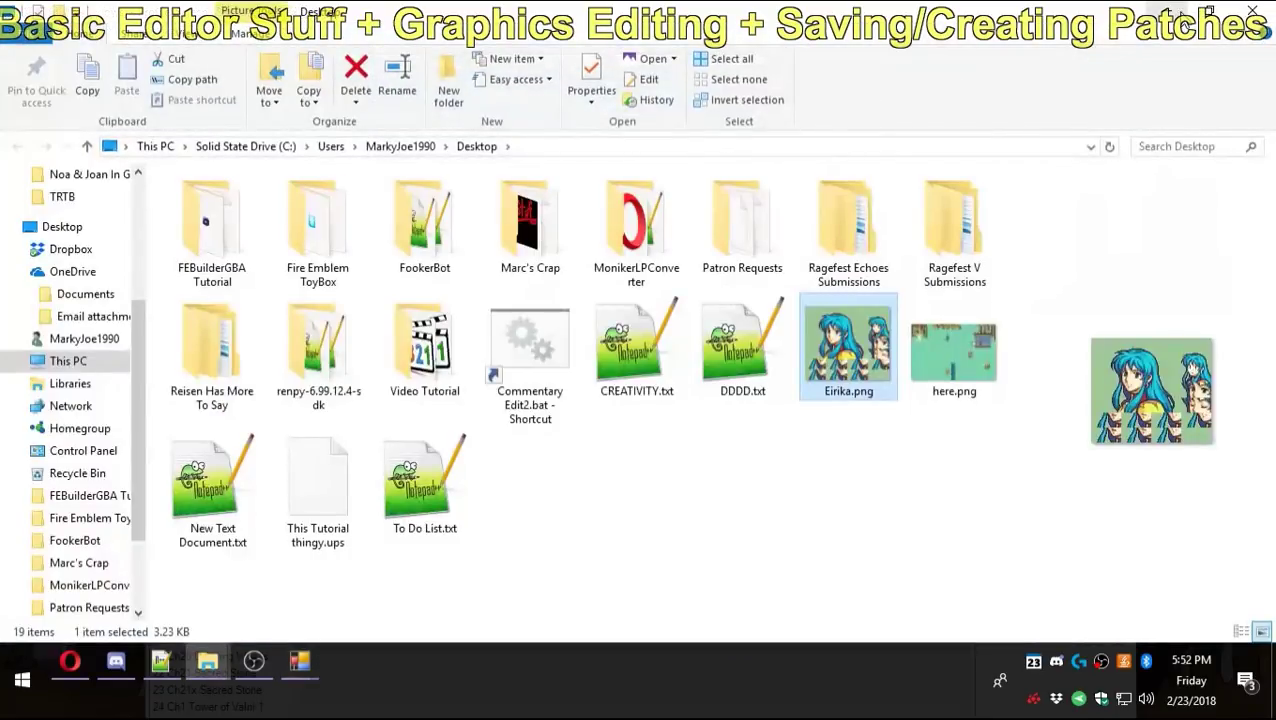
left_click(1166, 12)
left_click(1170, 12)
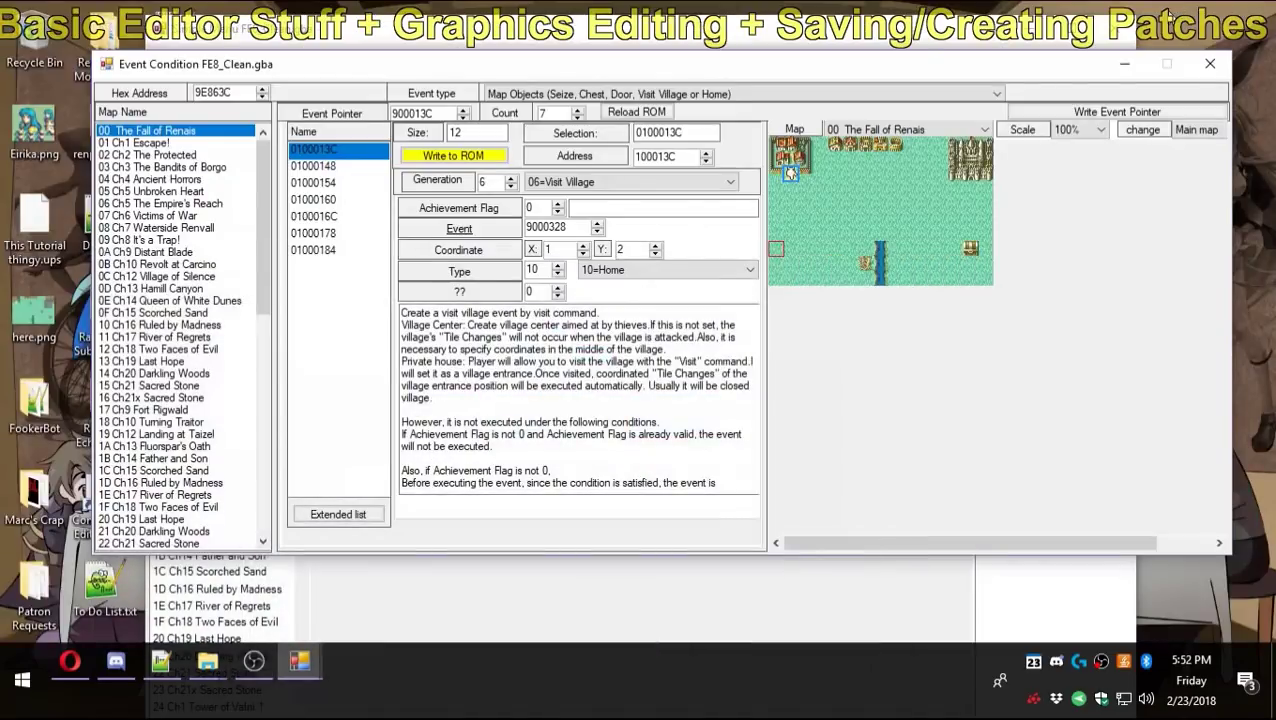
left_click(1124, 64)
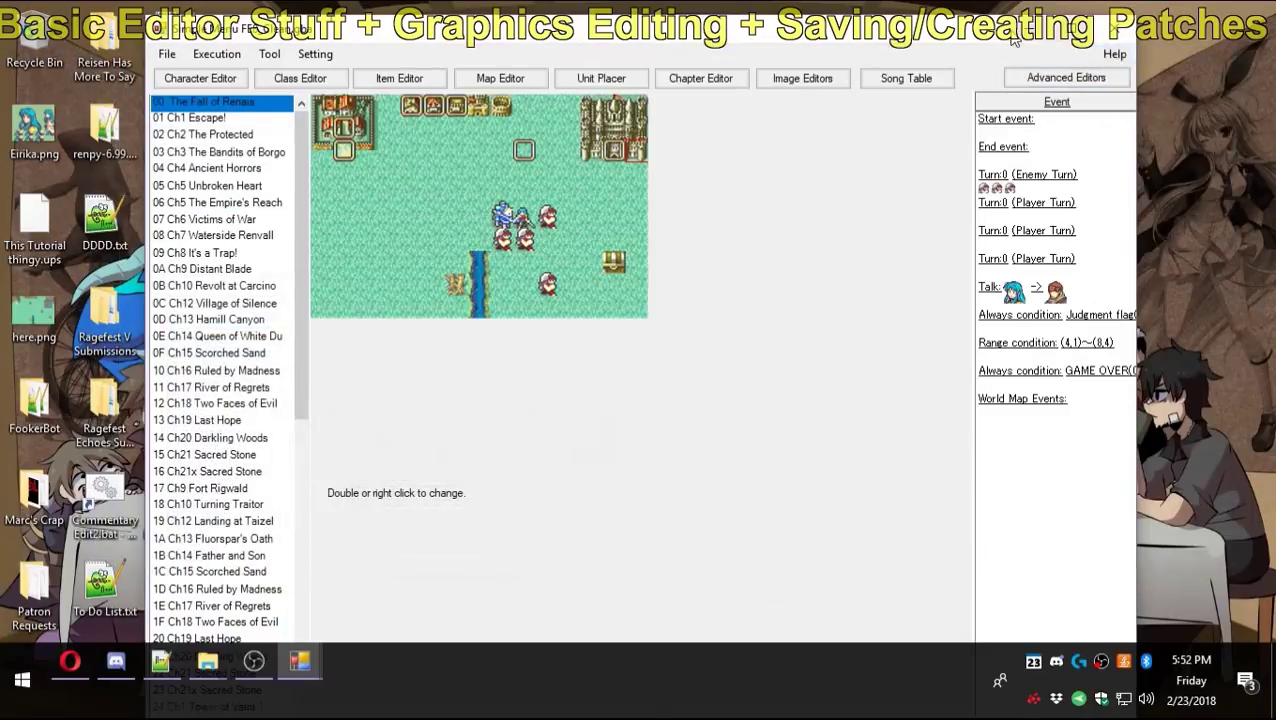
left_click(1027, 36)
Launch usenti.exe from the usenti-1.7.10 folder inside FEBuilderGBA Tutorial.
mouse_move(207, 661)
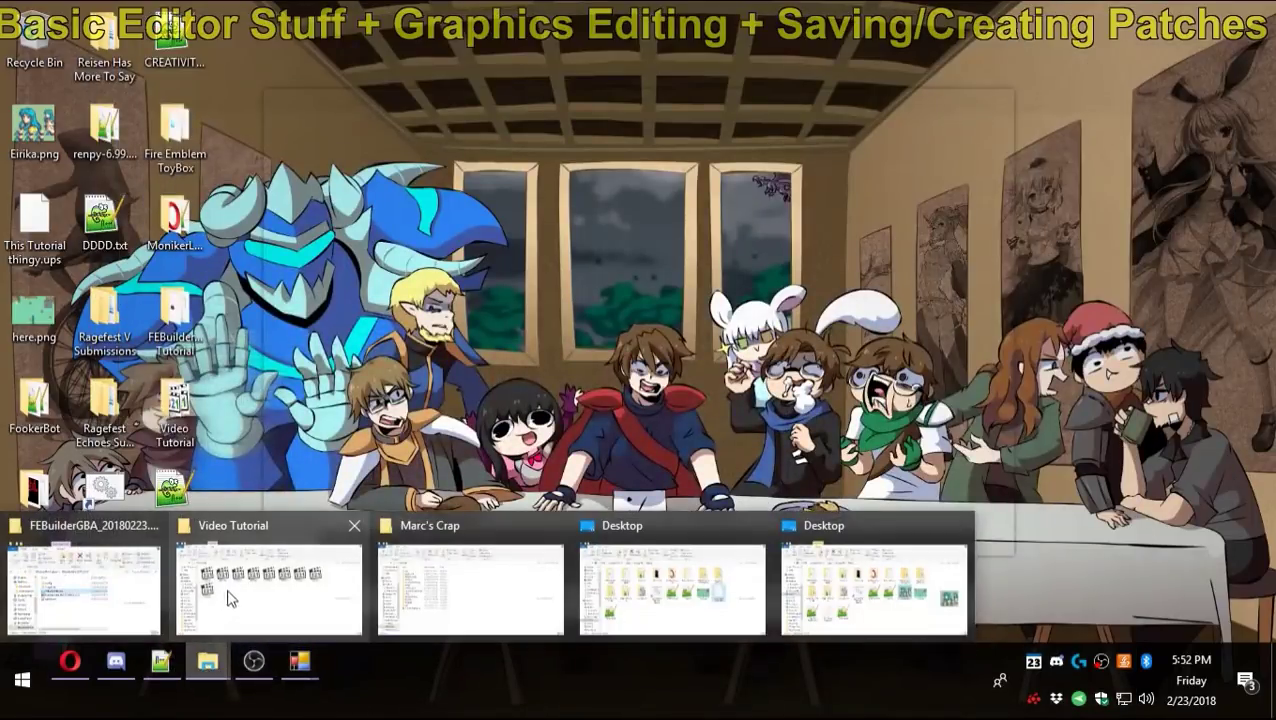
left_click(85, 588)
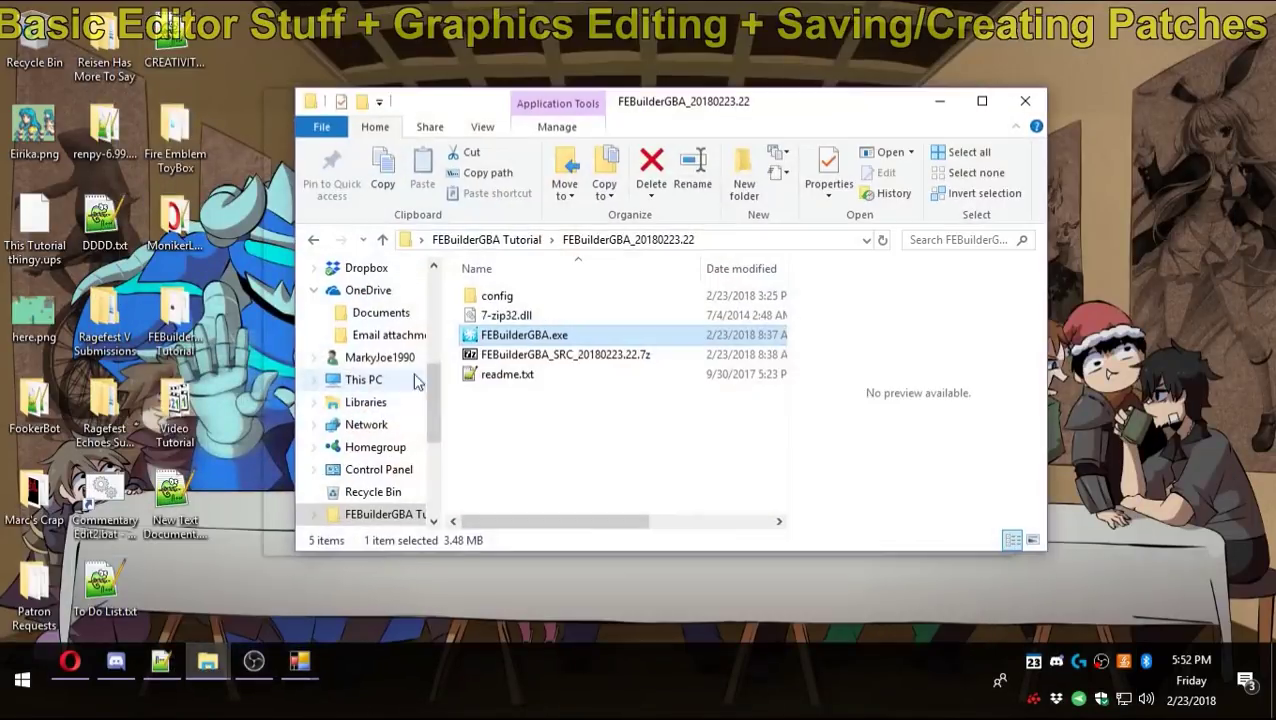
left_click(540, 242)
double_click(505, 315)
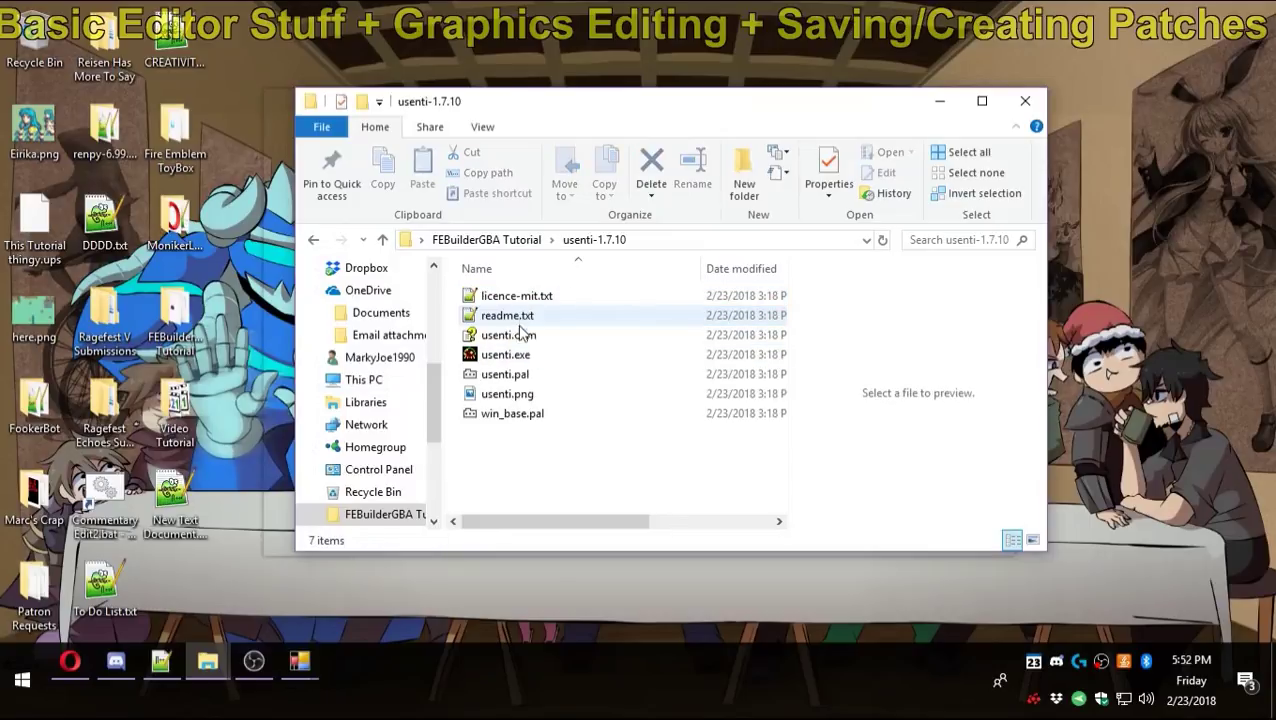
left_click(508, 356)
double_click(508, 356)
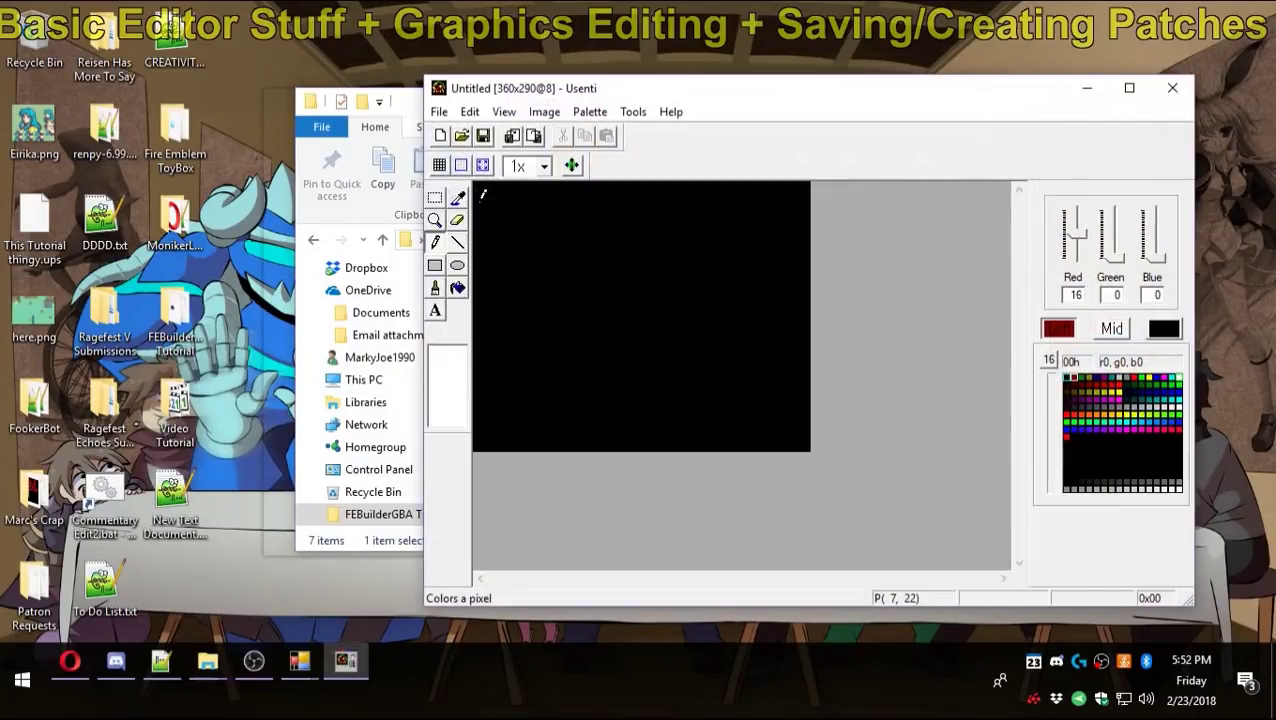
Load Eirika.png from the desktop into Usenti, maximise the window, and set the zoom to 4x.
left_click_drag(34, 130, 607, 305)
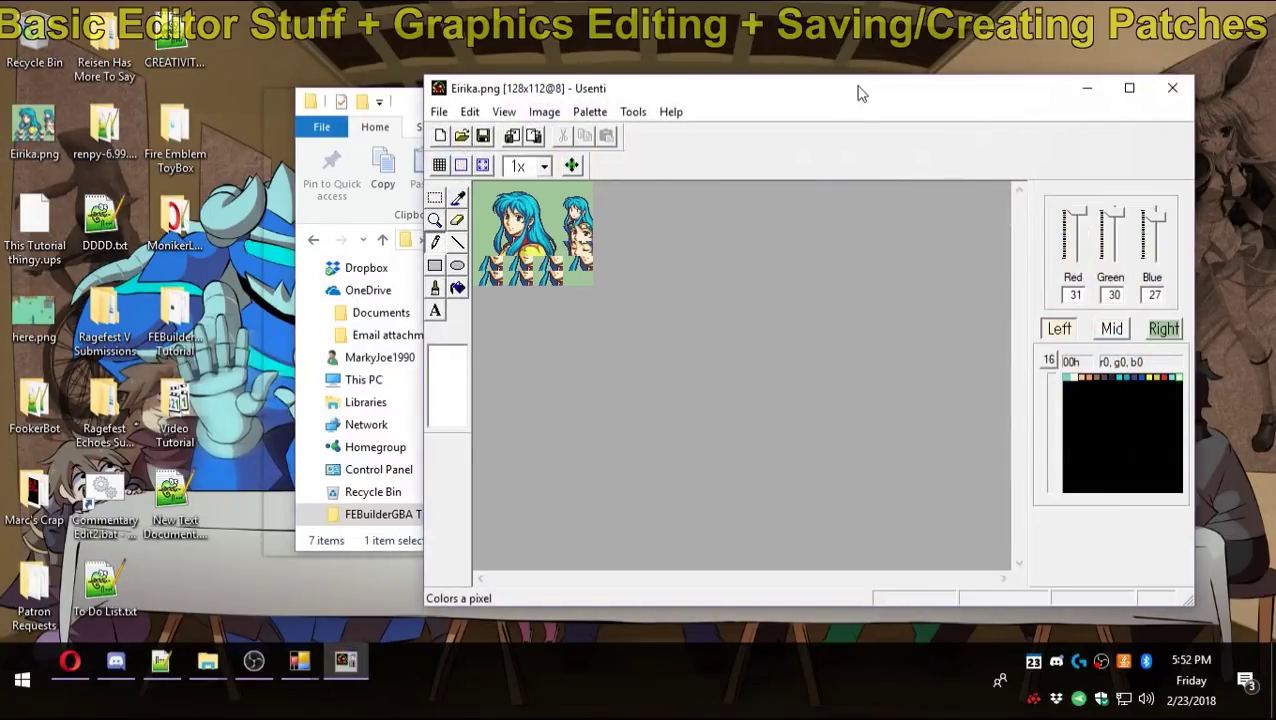
left_click_drag(857, 94, 680, 115)
double_click(680, 115)
scroll(584, 258, "up", 1)
scroll(585, 256, "up", 1)
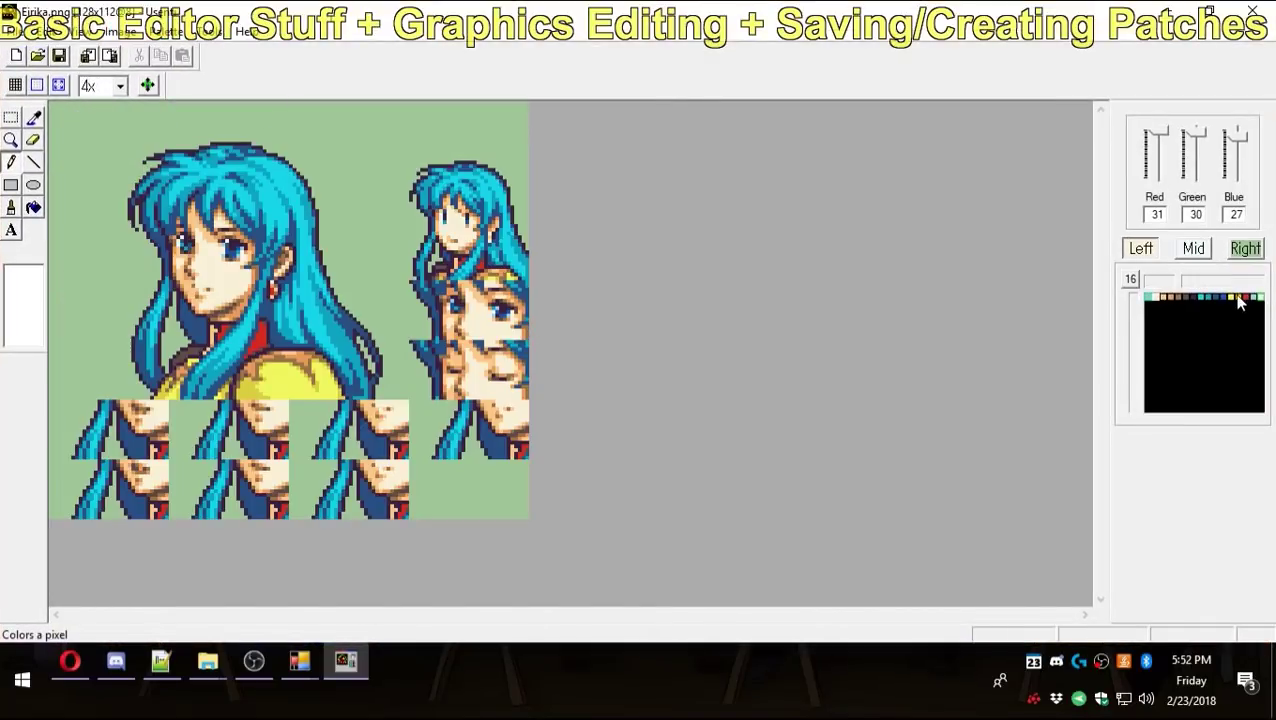
Pick the dark purple palette colour (r7, g4, b8) and paint sunglasses over Eirika's eyes on the large portrait.
left_click(1182, 298)
left_click(1245, 298)
left_click(1256, 298)
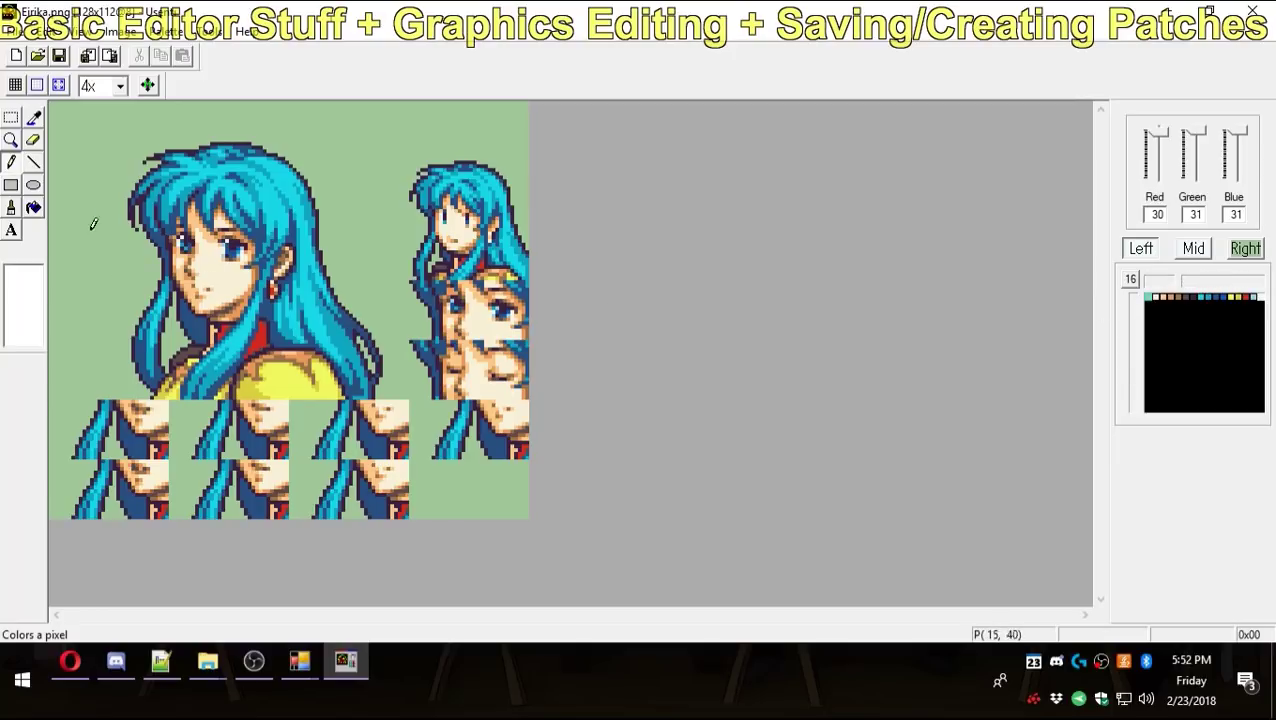
left_click(1193, 297)
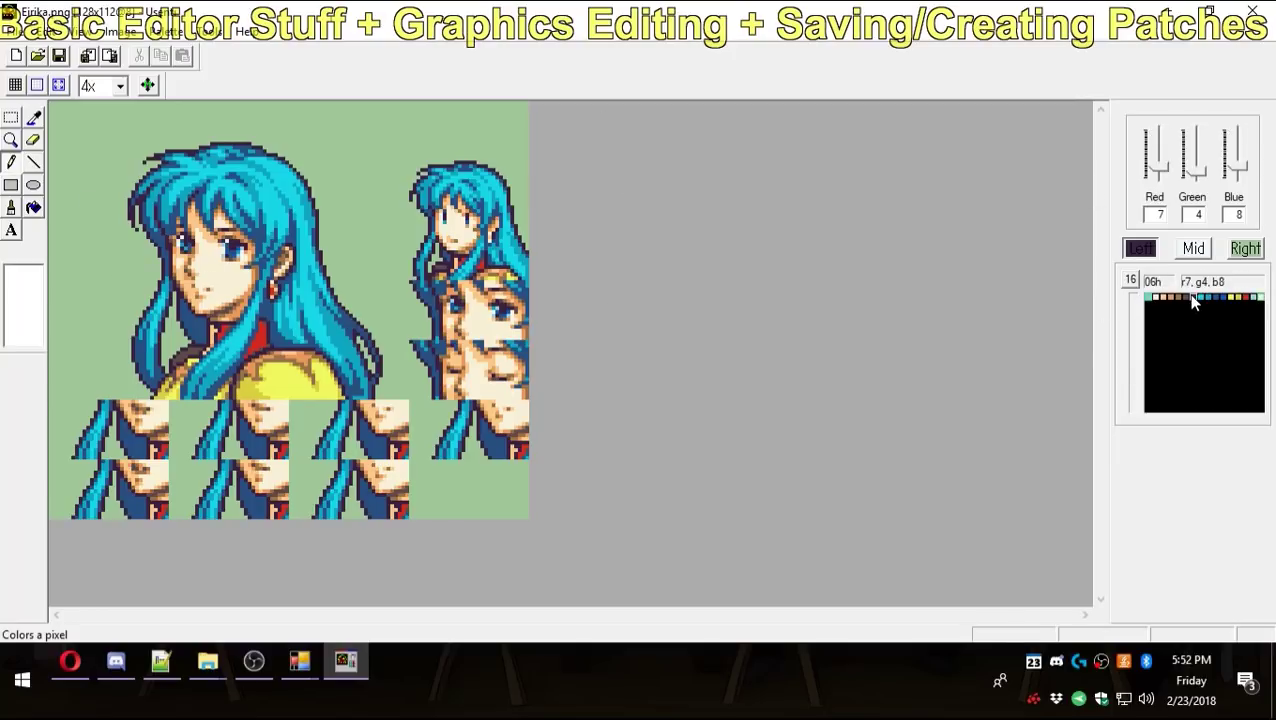
scroll(317, 258, "up", 1)
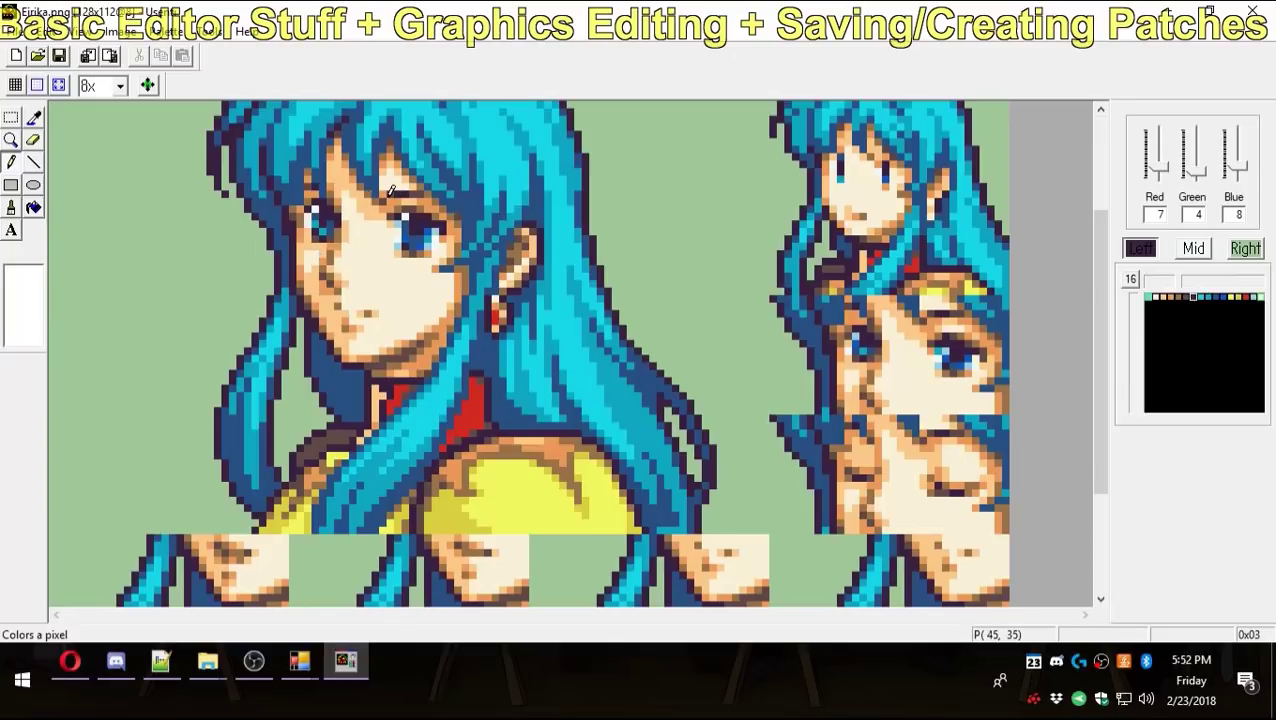
mouse_move(389, 191)
left_mouse_down()
mouse_move(530, 212)
mouse_move(373, 212)
mouse_move(321, 189)
left_mouse_up()
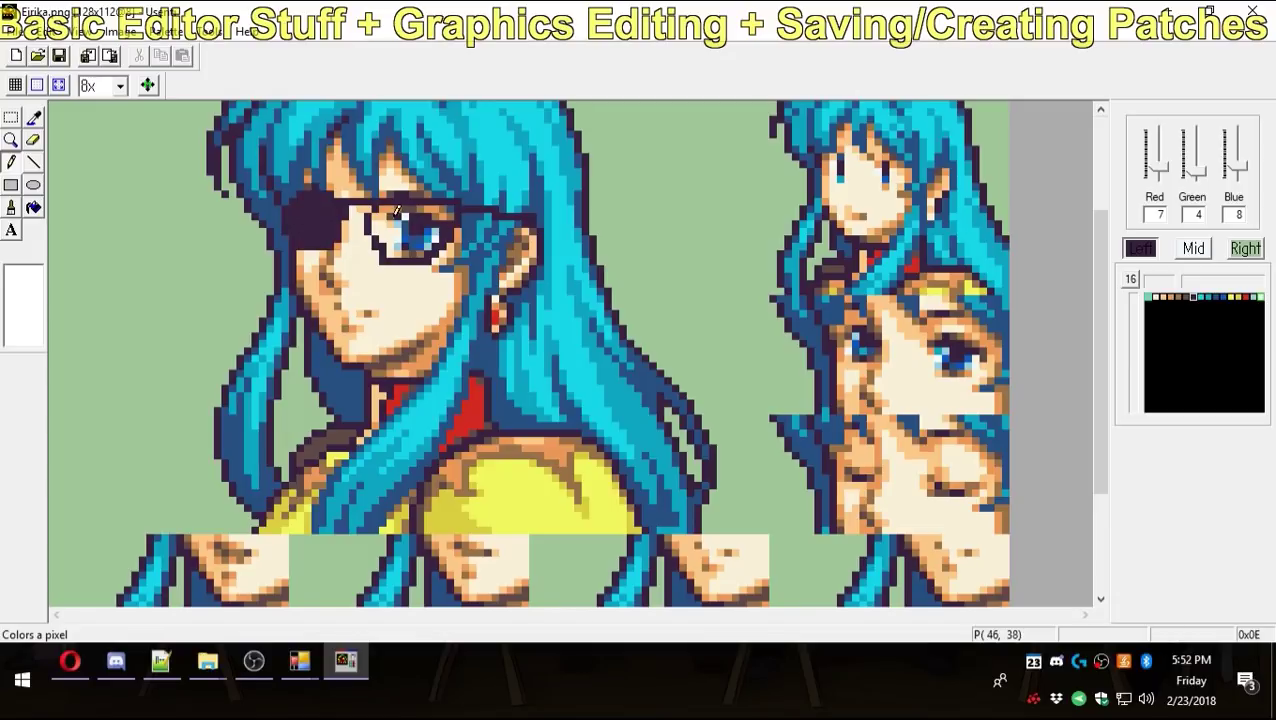
left_click_drag(396, 202, 454, 201)
left_click_drag(375, 213, 432, 213)
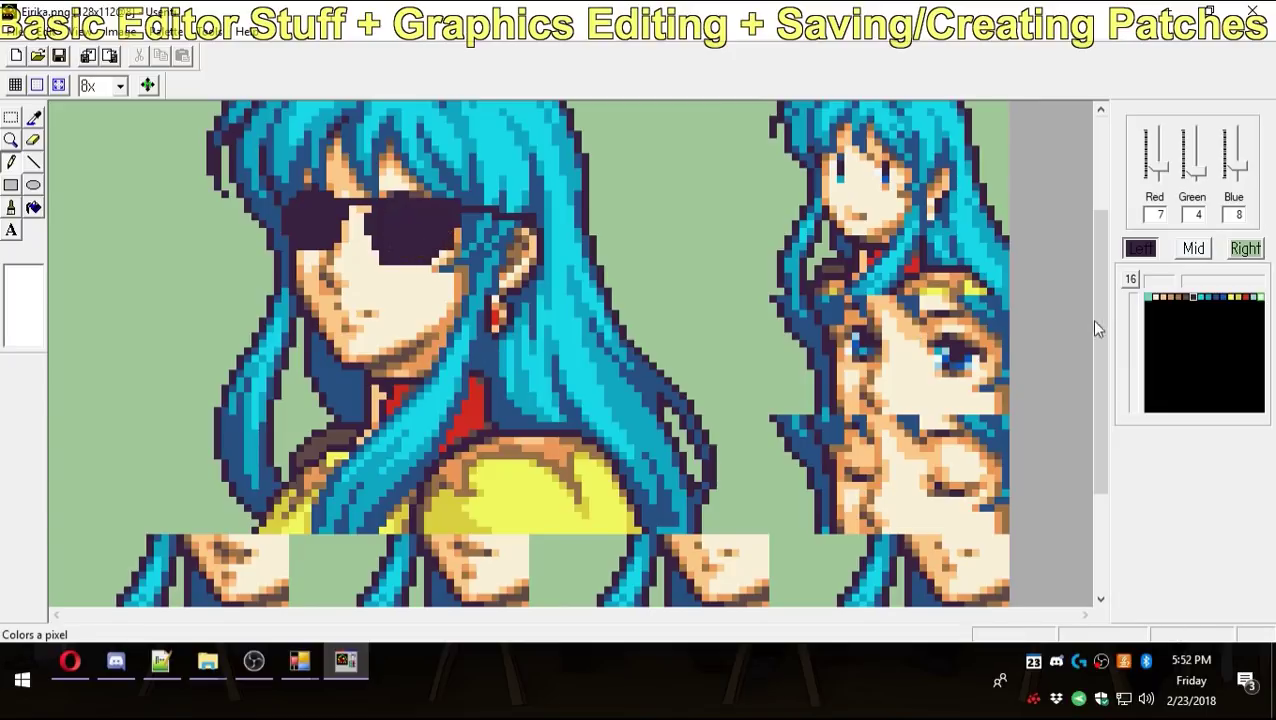
Examine the mouth and eye frames on the portrait sheet, and turn on the tile grid over the image.
scroll(1091, 325, "down", 3)
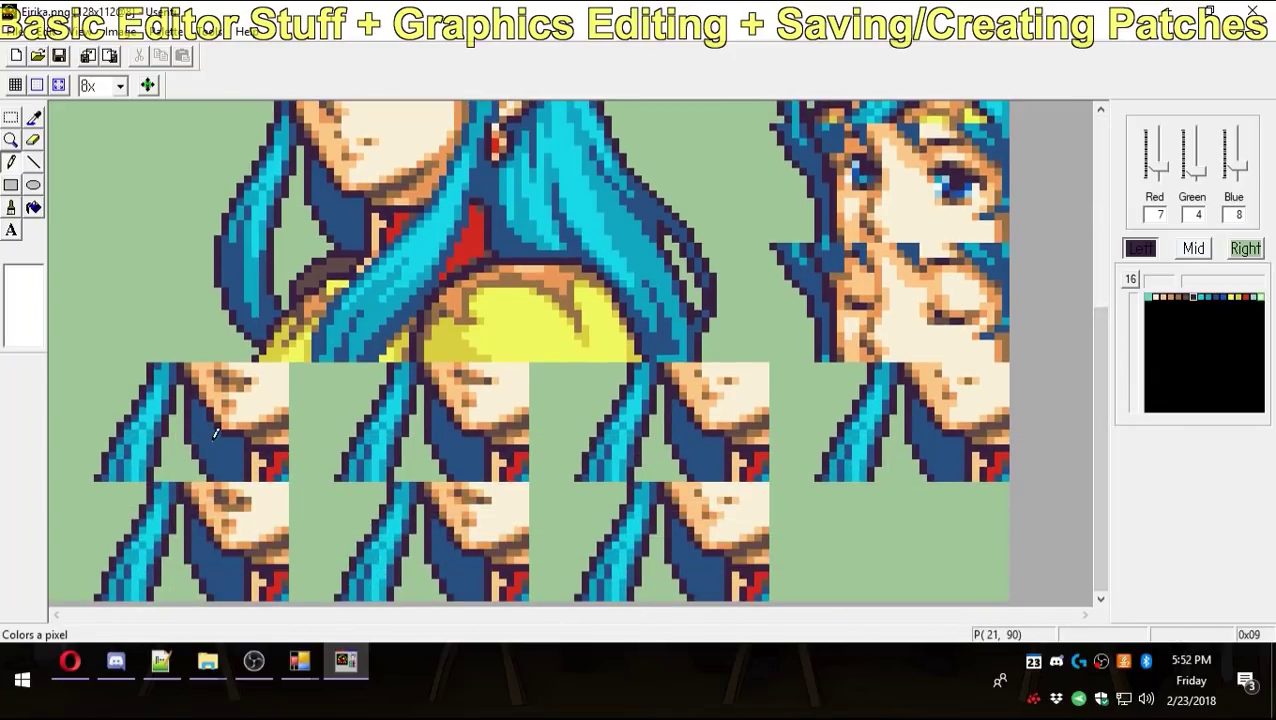
left_click_drag(1097, 440, 1095, 285)
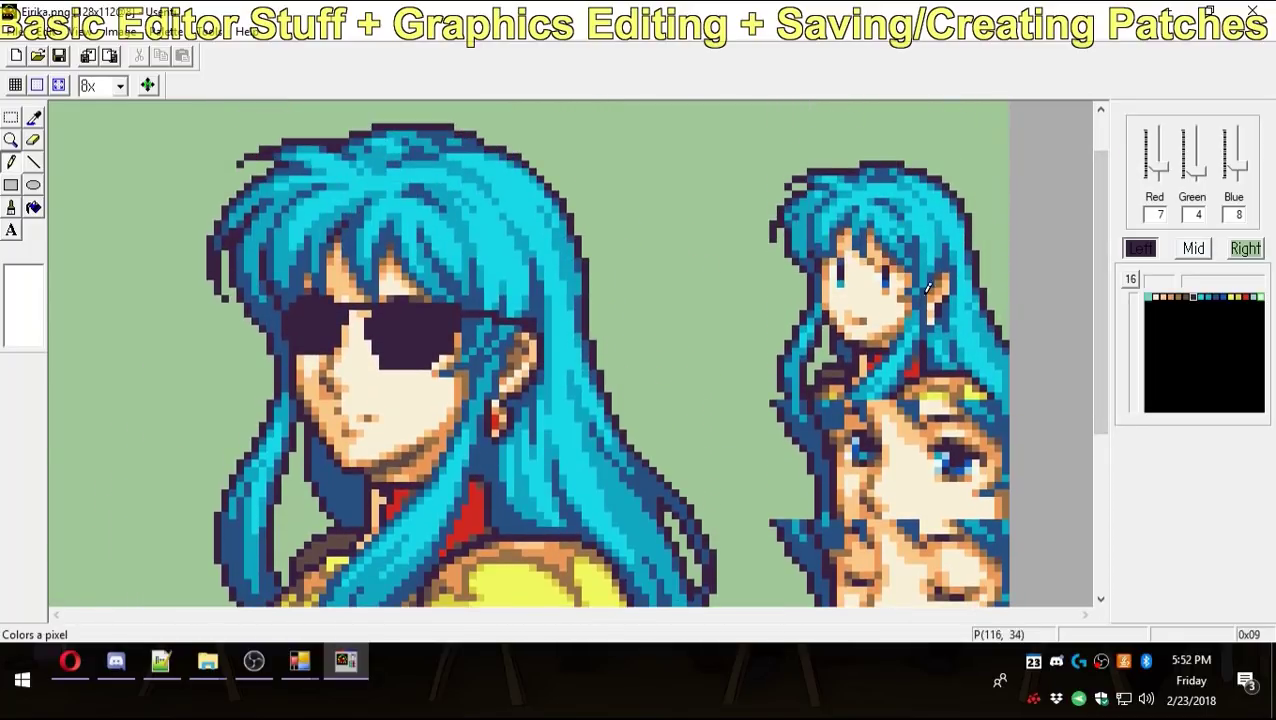
left_click(37, 86)
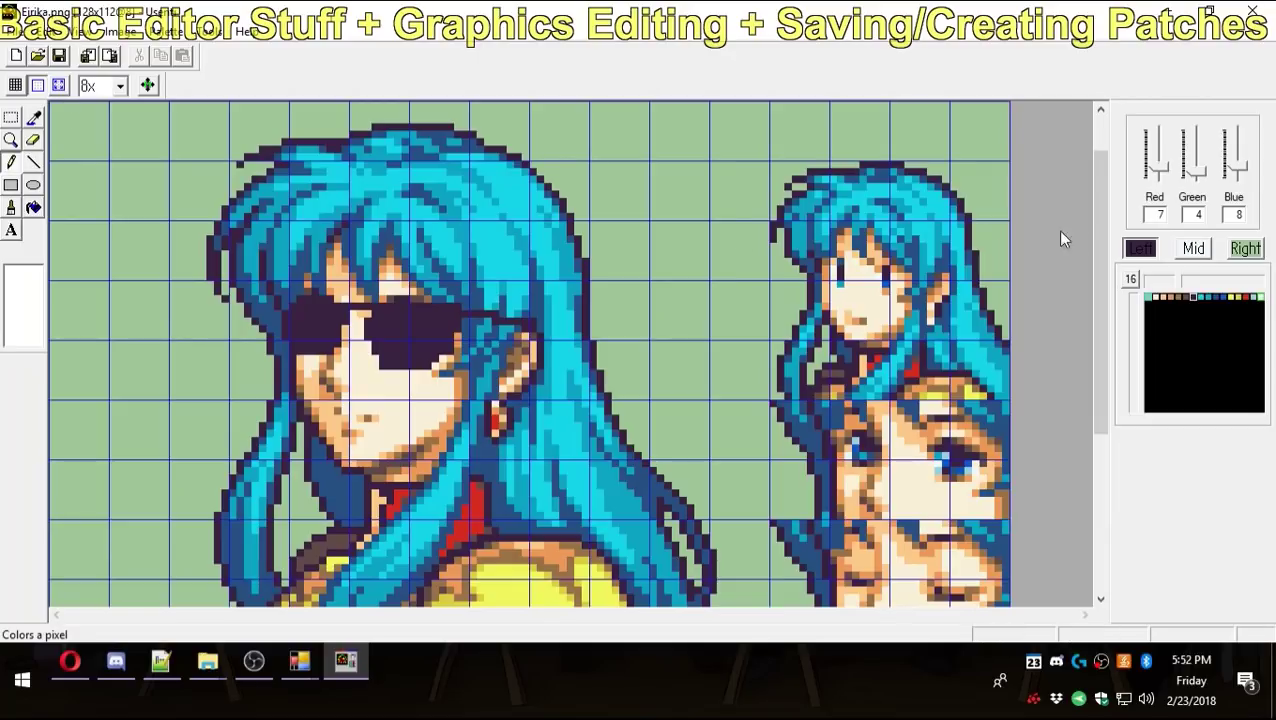
left_click_drag(1100, 233, 1127, 222)
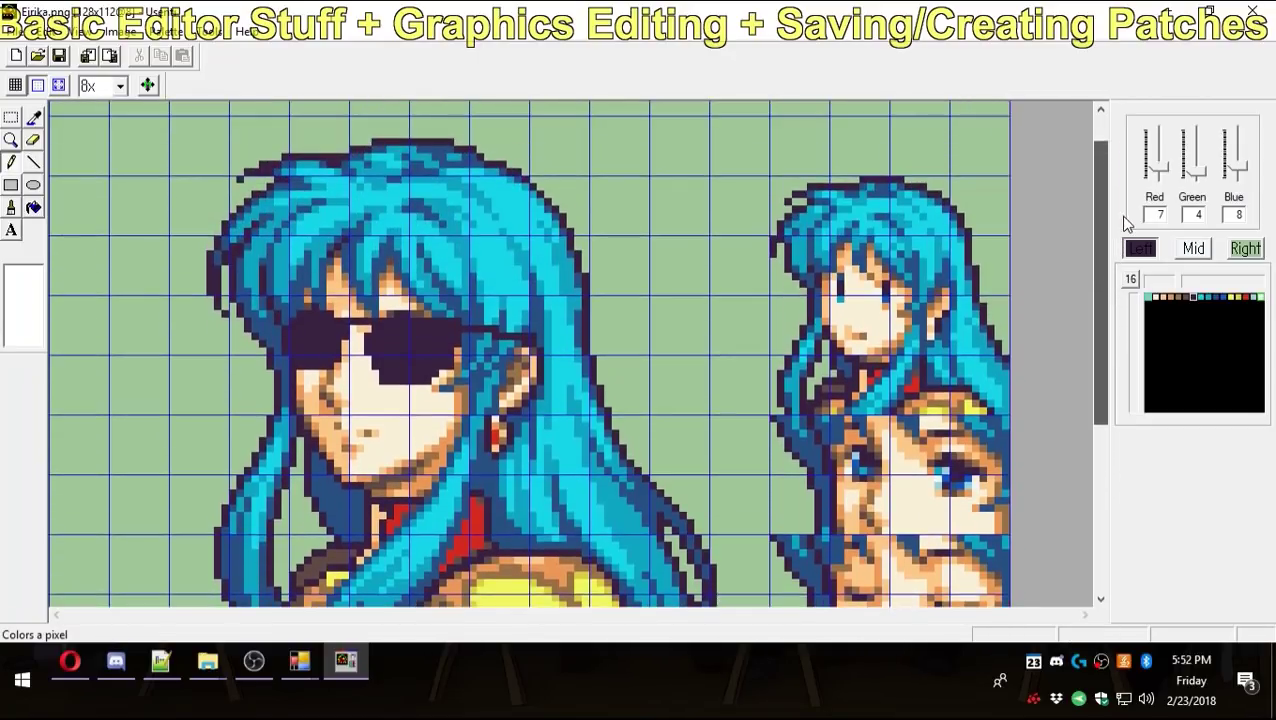
scroll(1127, 222, "down", 5)
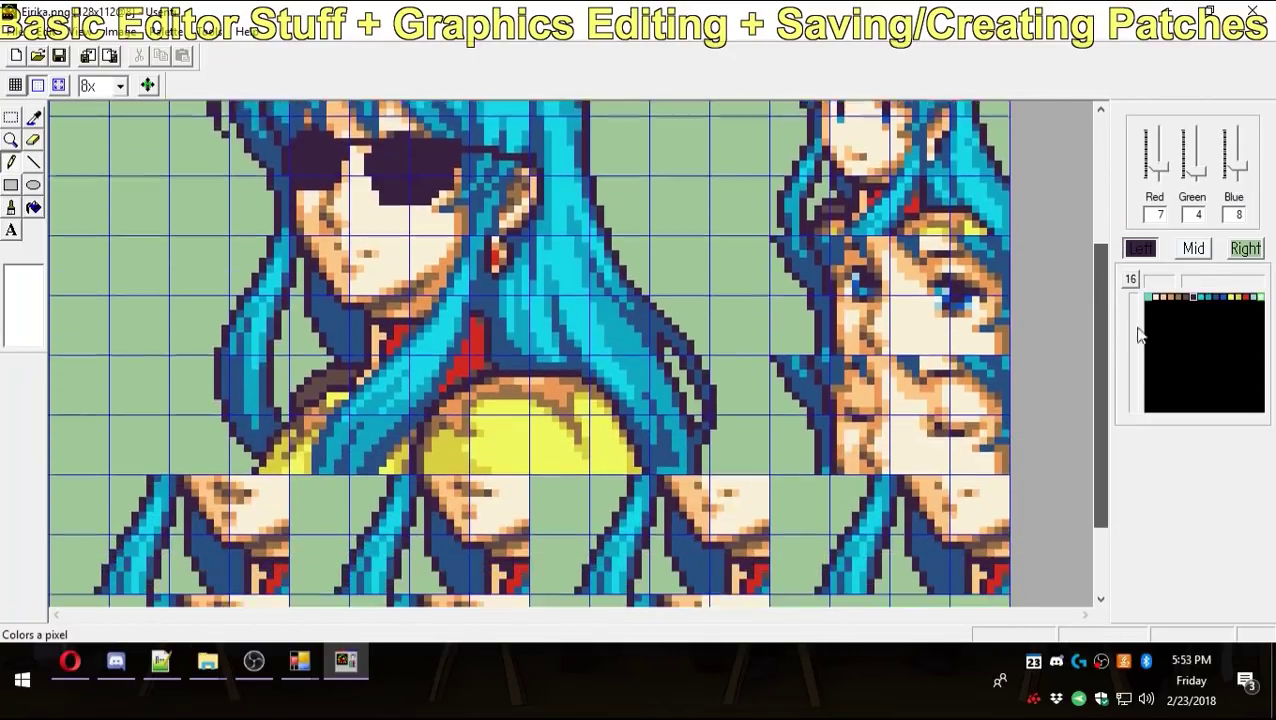
Copy the sunglasses area of the large portrait and paste it over both eye frames below the small map portrait.
scroll(1103, 340, "up", 1)
left_click_drag(1103, 340, 1124, 258)
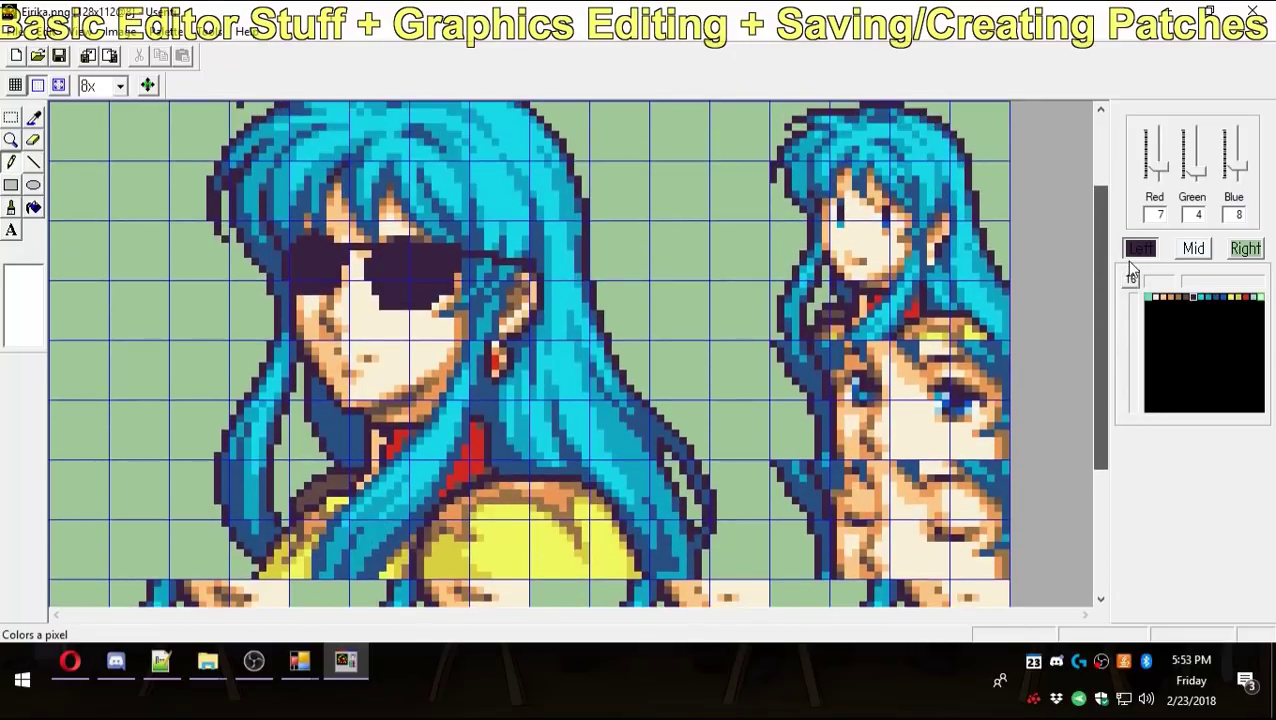
scroll(1126, 262, "down", 3)
scroll(1136, 256, "up", 4)
scroll(1138, 255, "up", 1)
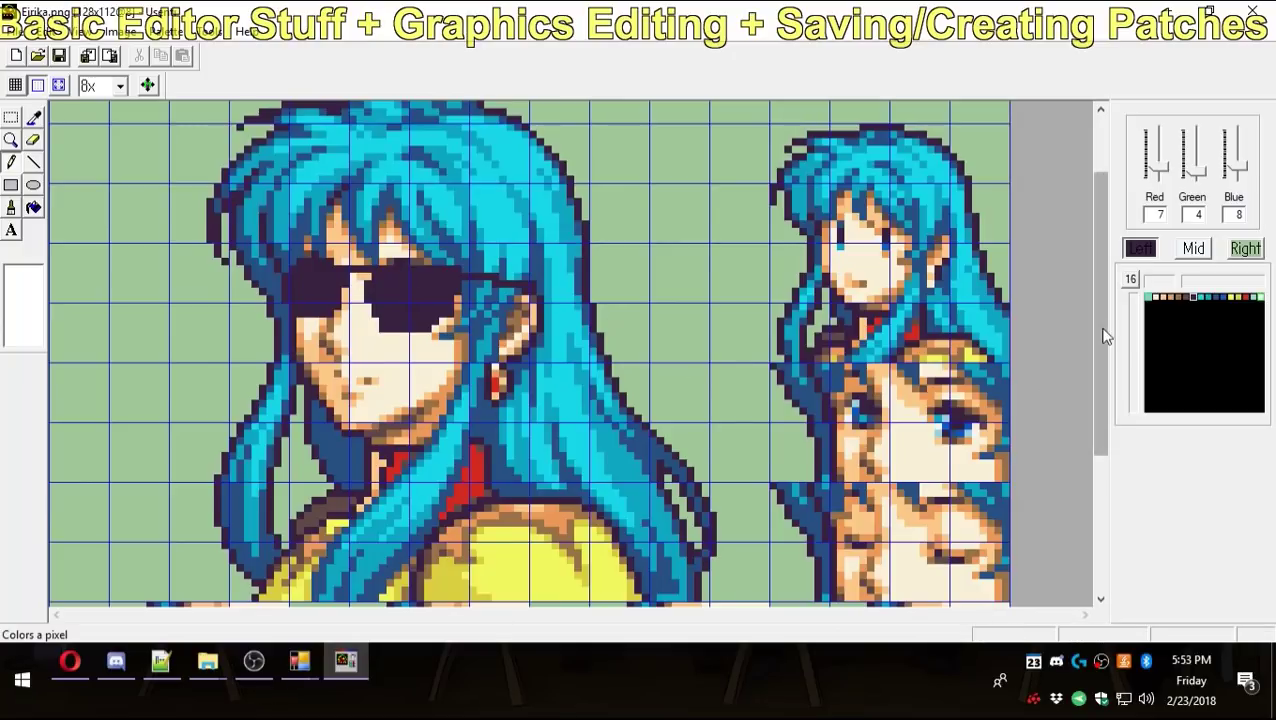
scroll(1104, 336, "down", 2)
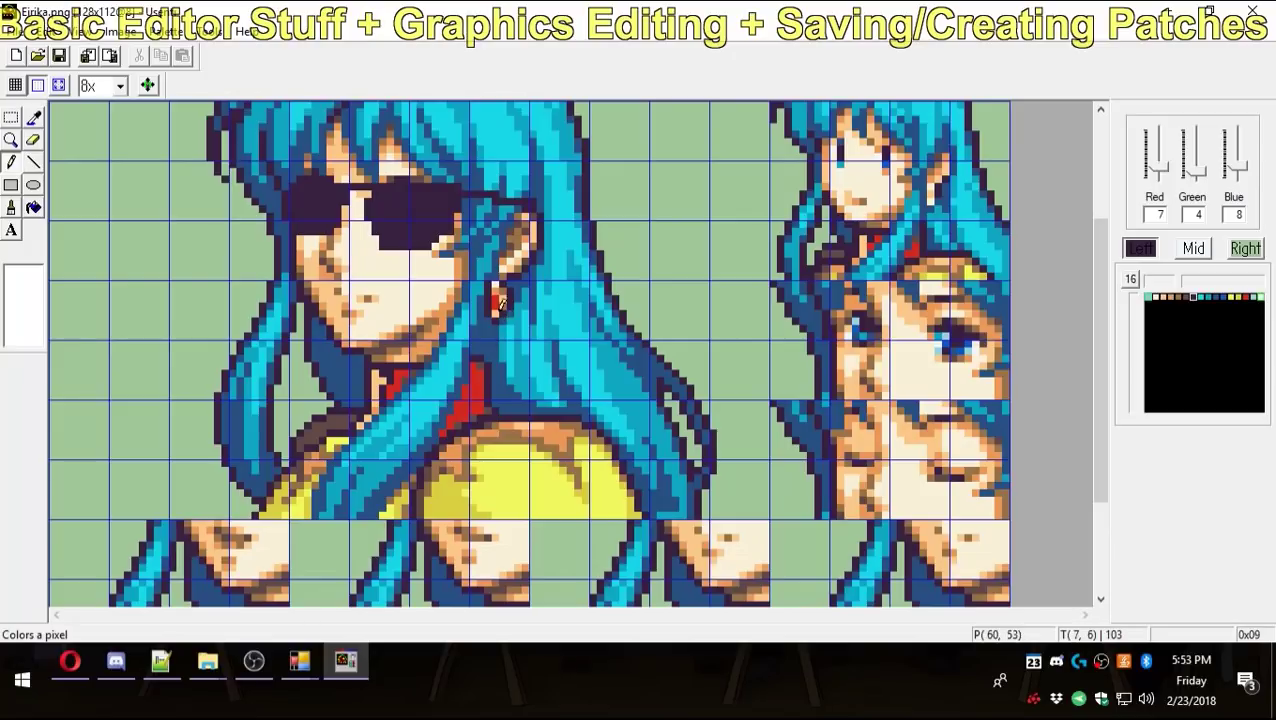
left_click(12, 118)
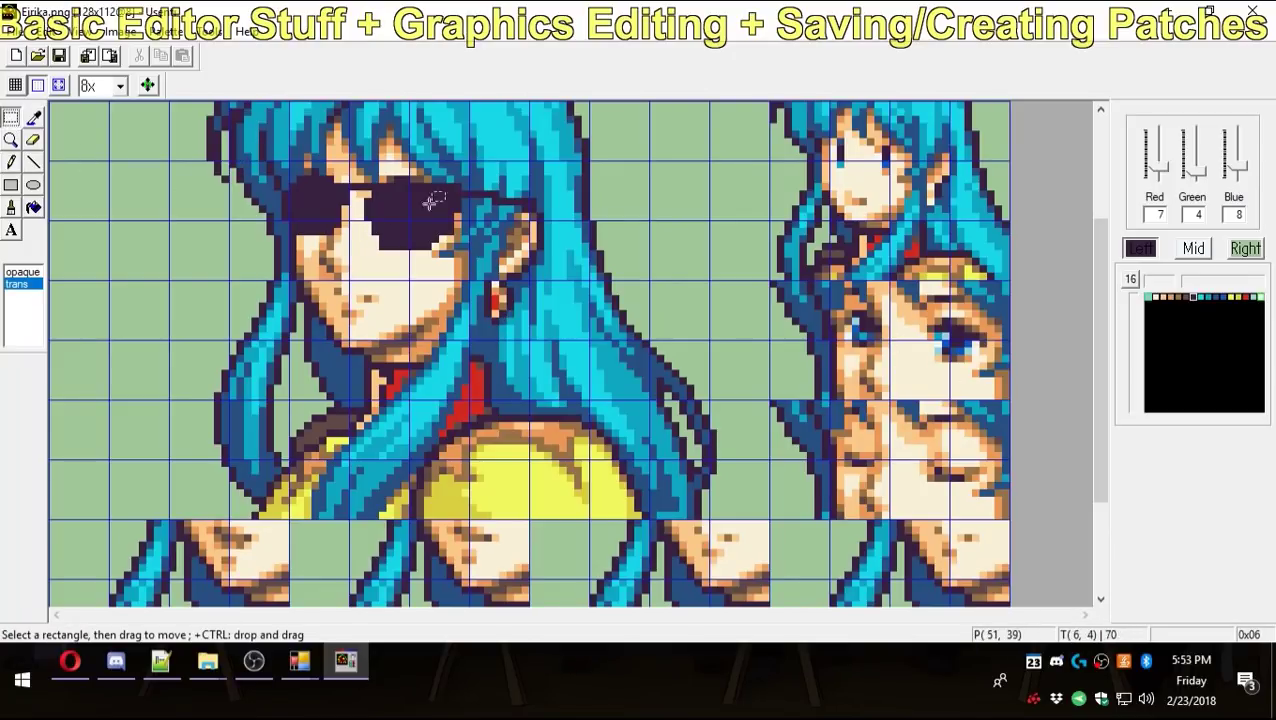
left_click_drag(234, 162, 470, 245)
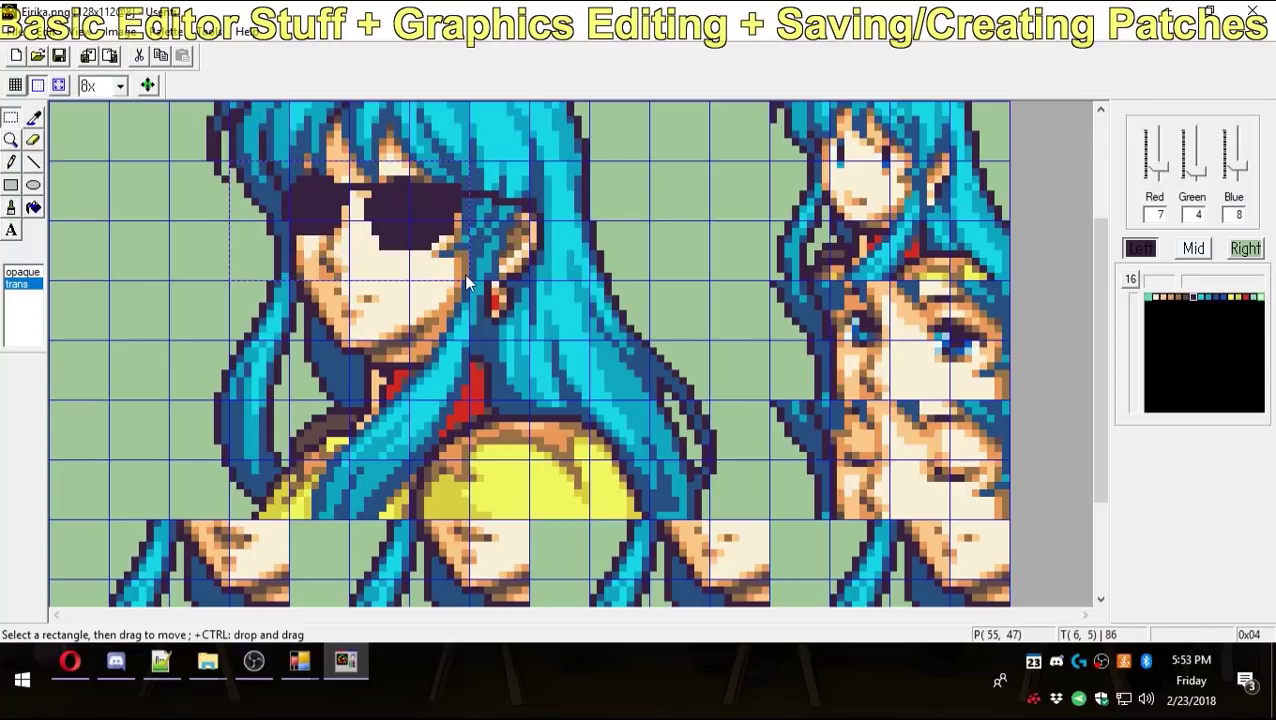
key("ctrl+c")
key("ctrl+v")
left_click_drag(128, 189, 910, 362)
key("ctrl+v")
left_click_drag(202, 168, 910, 452)
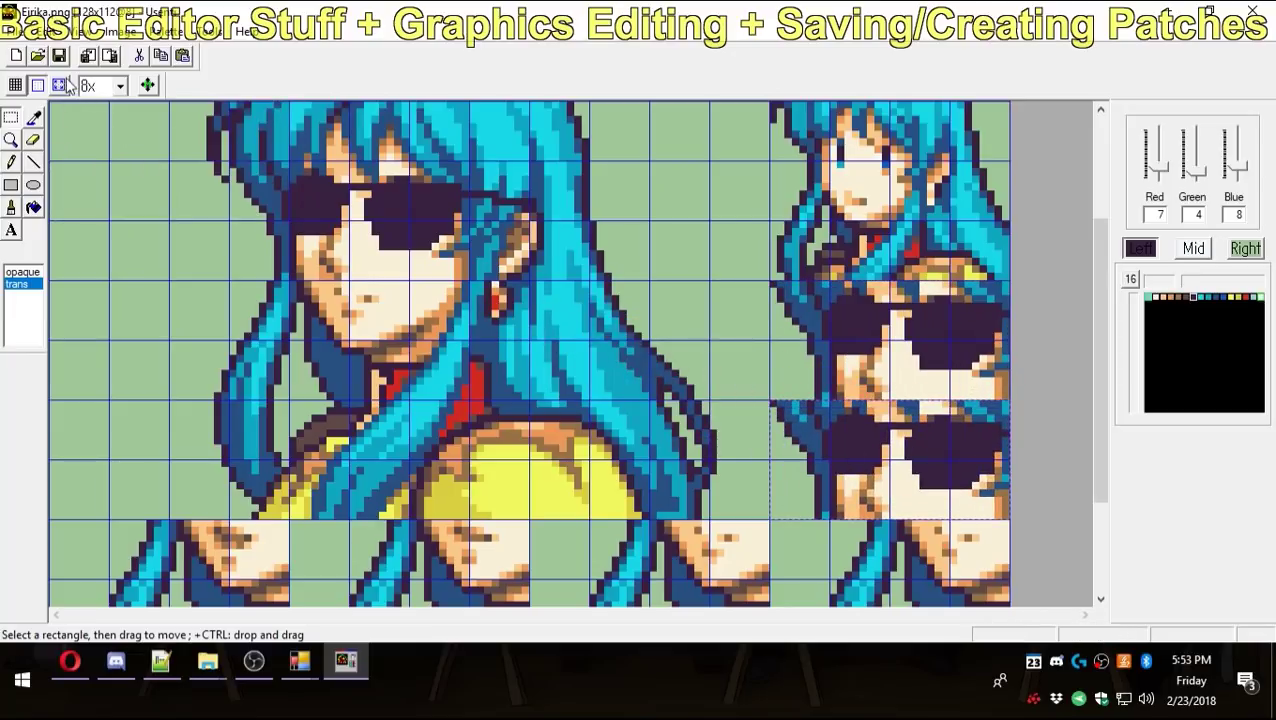
Close Usenti, return to the Portrait Editor for FE8_Clean.gba, and import Eirika.png from the desktop for 02 Eirika.
left_click_drag(1092, 300, 1090, 258)
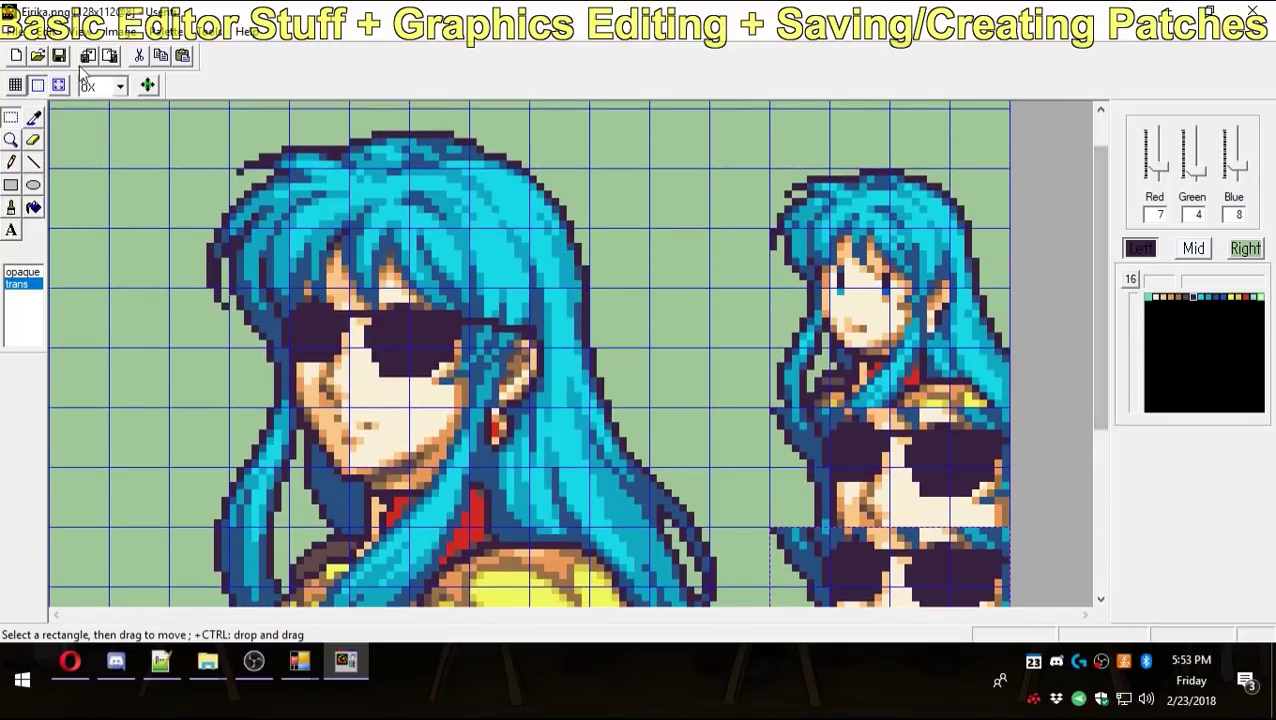
left_click(1254, 10)
mouse_move(299, 661)
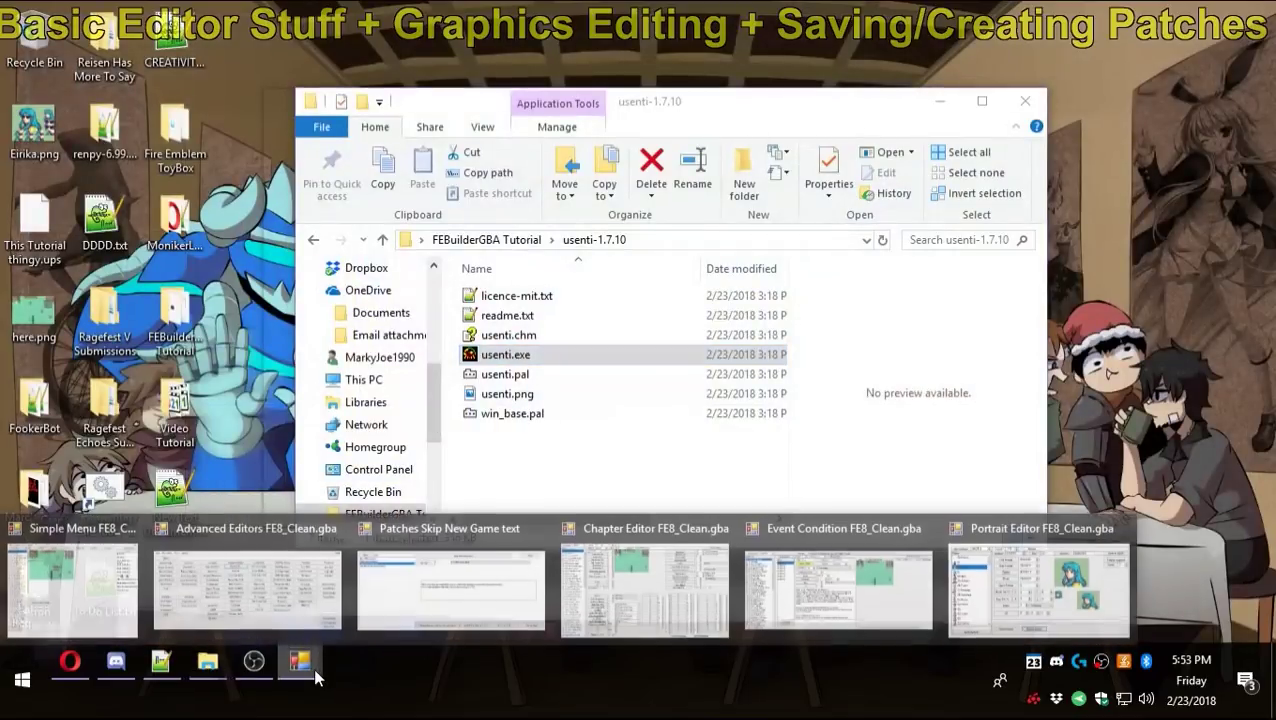
left_click(980, 590)
left_click(385, 518)
scroll(705, 440, "down", 2)
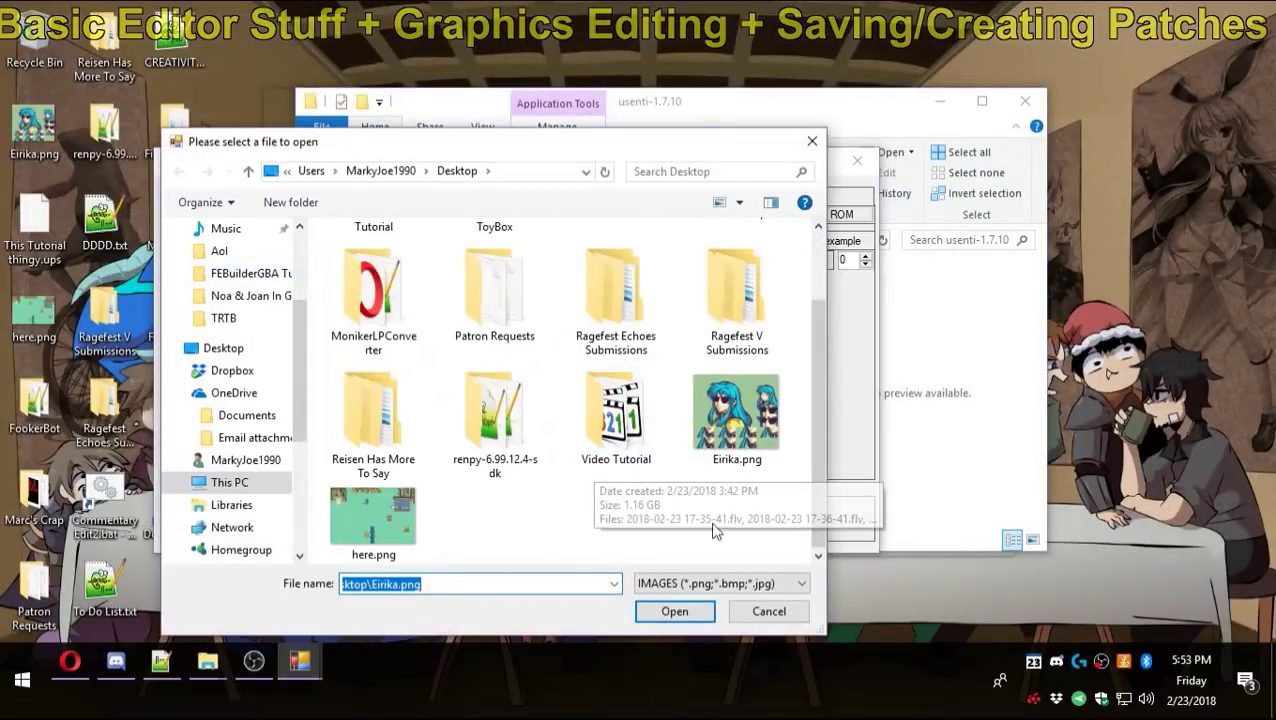
double_click(706, 430)
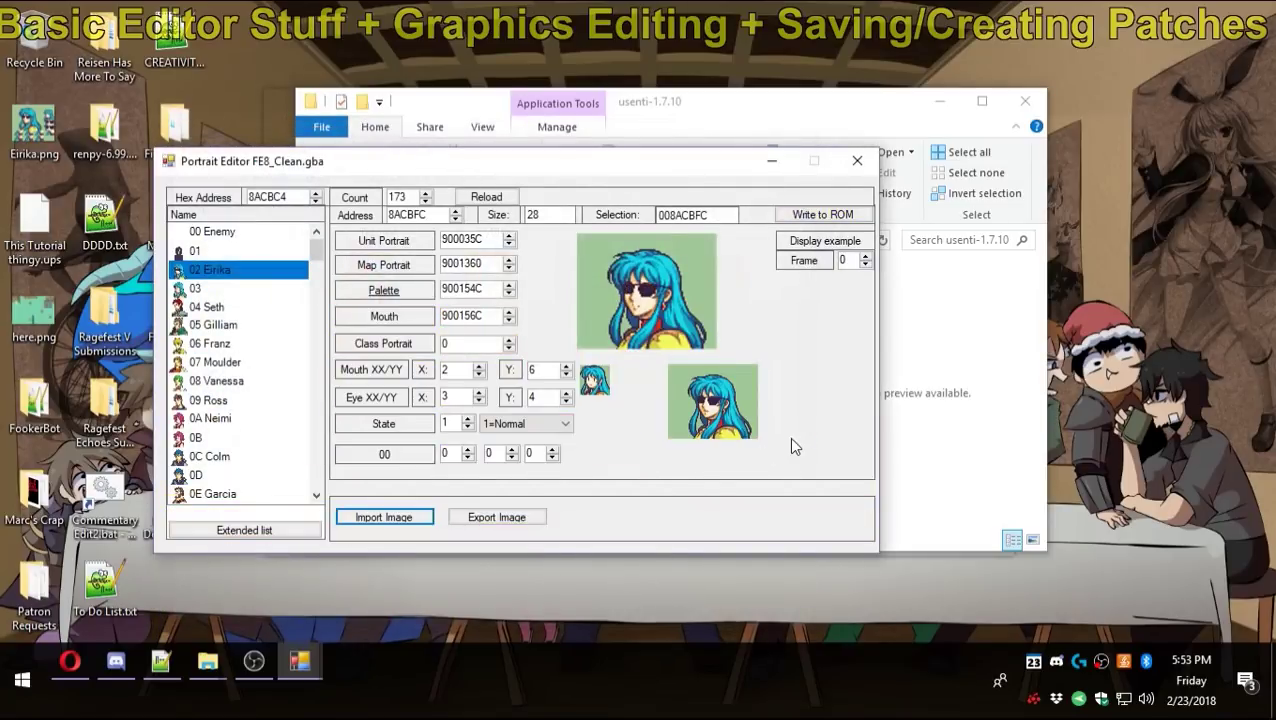
Test-run the ROM in VisualBoyAdvance, check Eirika's portrait across all three status pages, and close the emulator.
key("F5")
key("Down")
key("z")
key("z")
key("s")
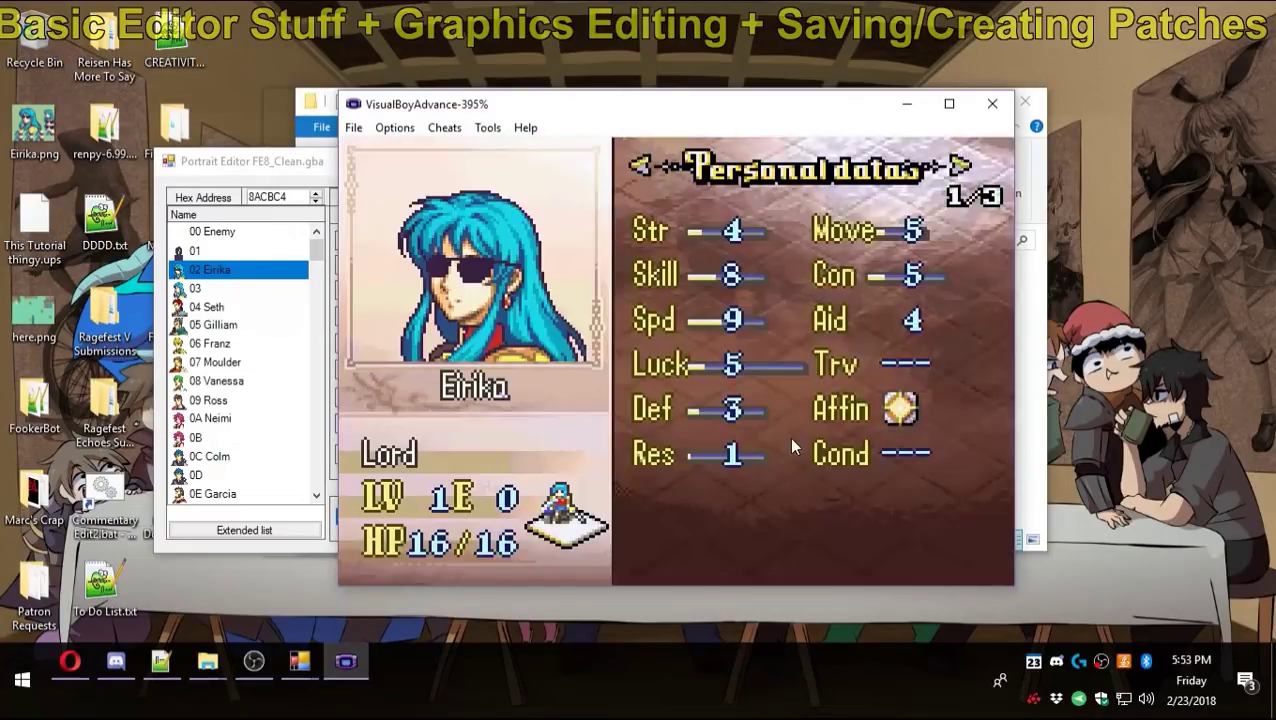
key("Right")
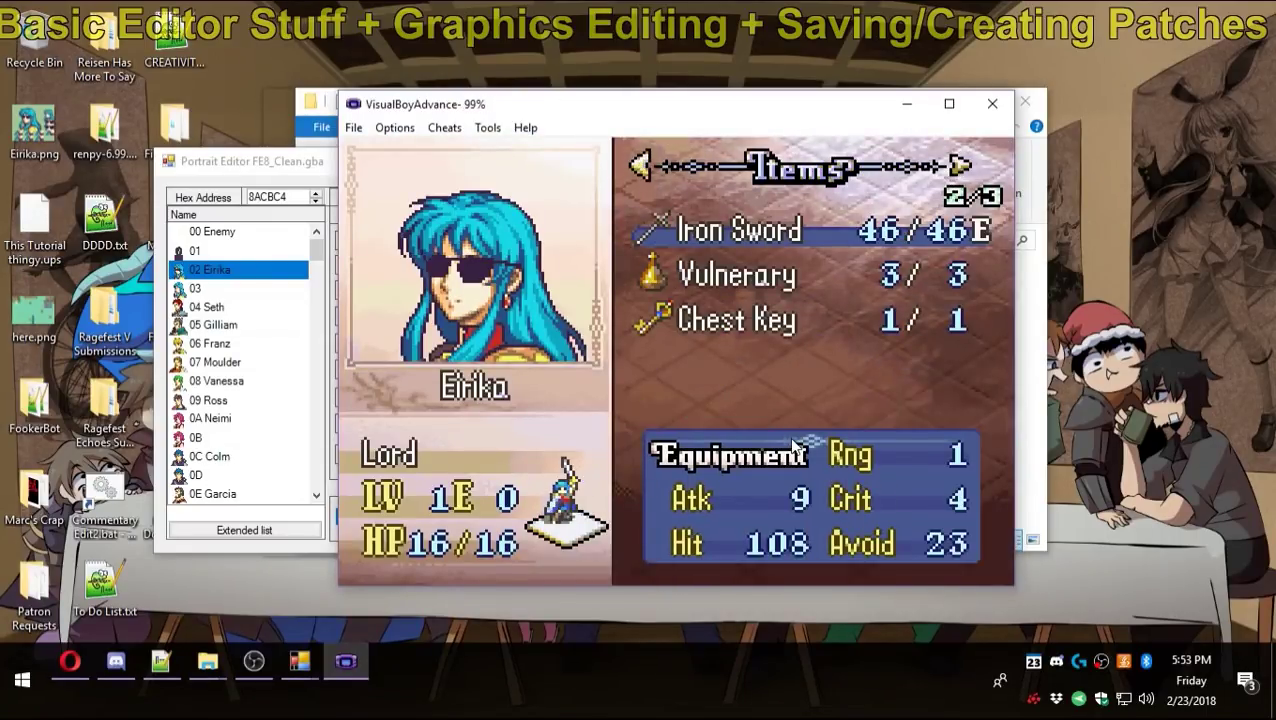
key("Right")
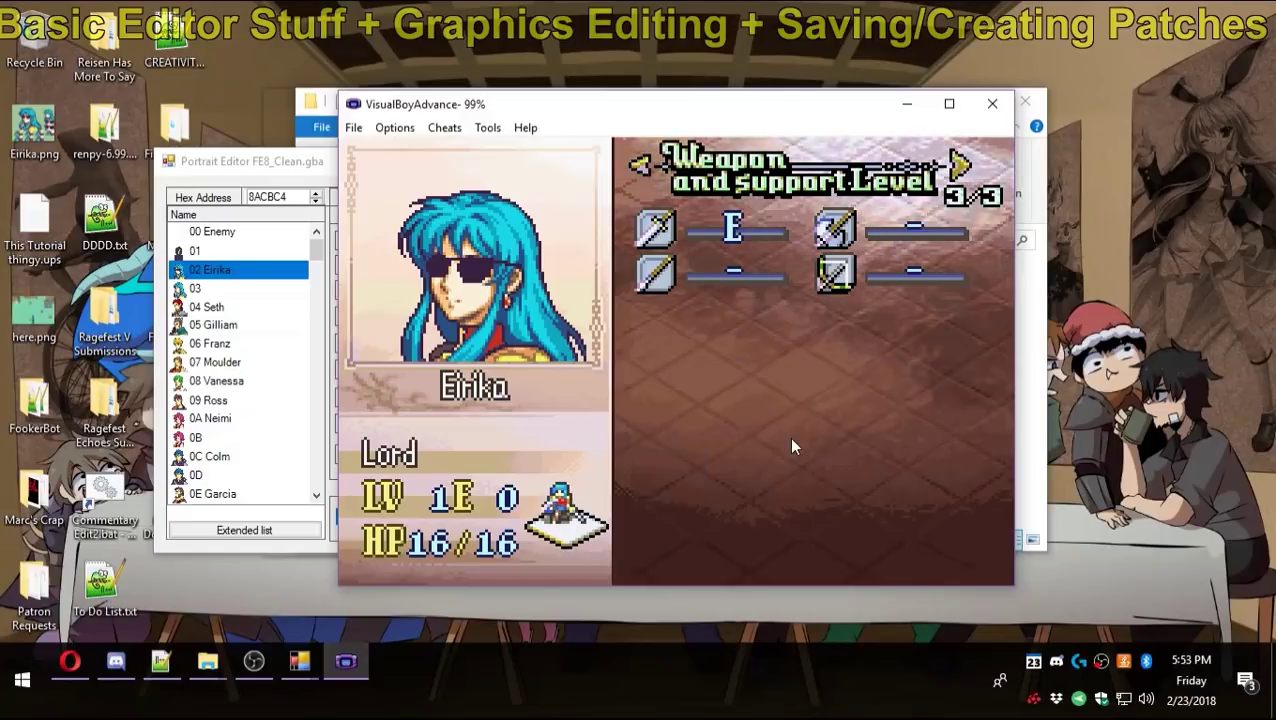
key("Right")
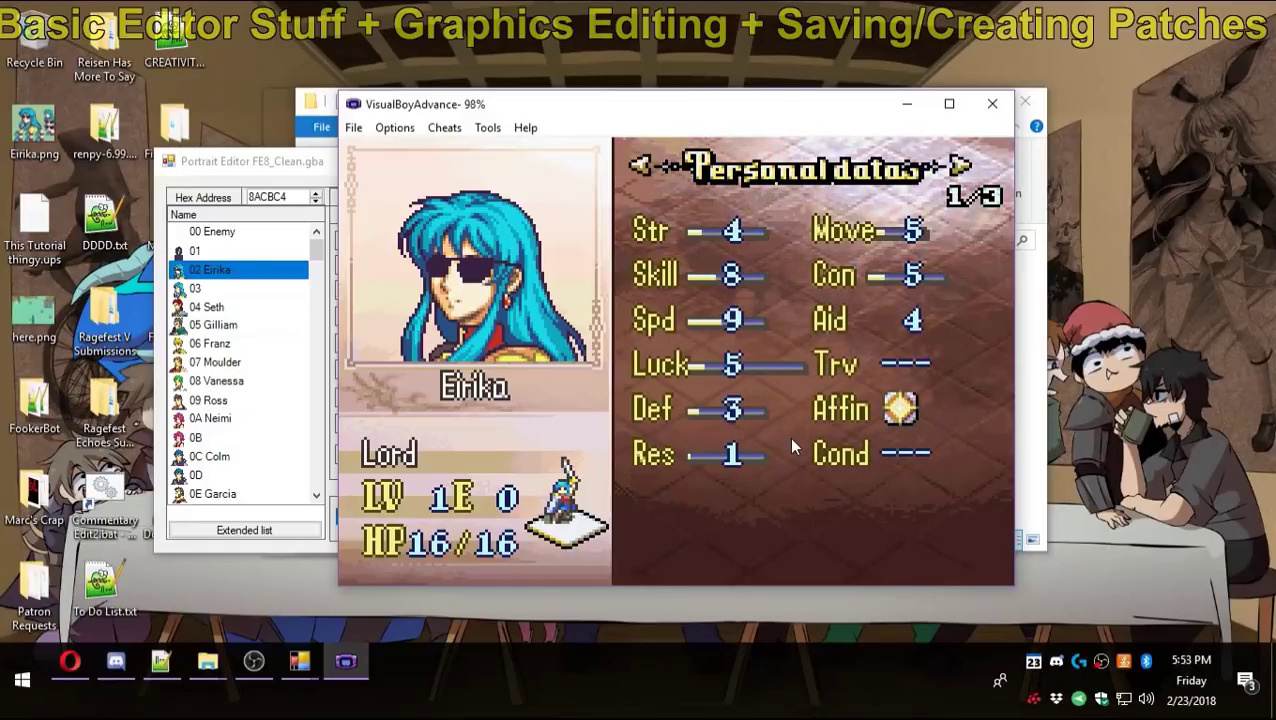
left_click(992, 103)
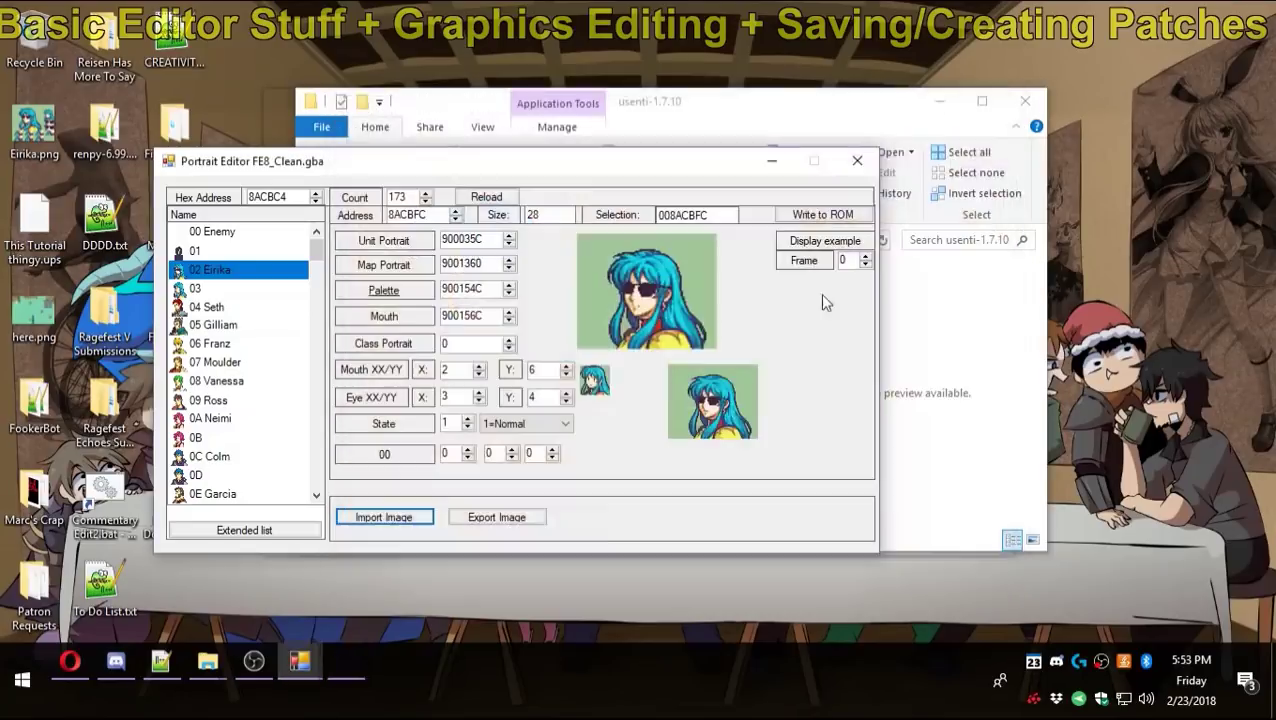
Bring up the Advanced Editors window, open the Item Editor, and select 02 Slim Sword.
mouse_move(300, 662)
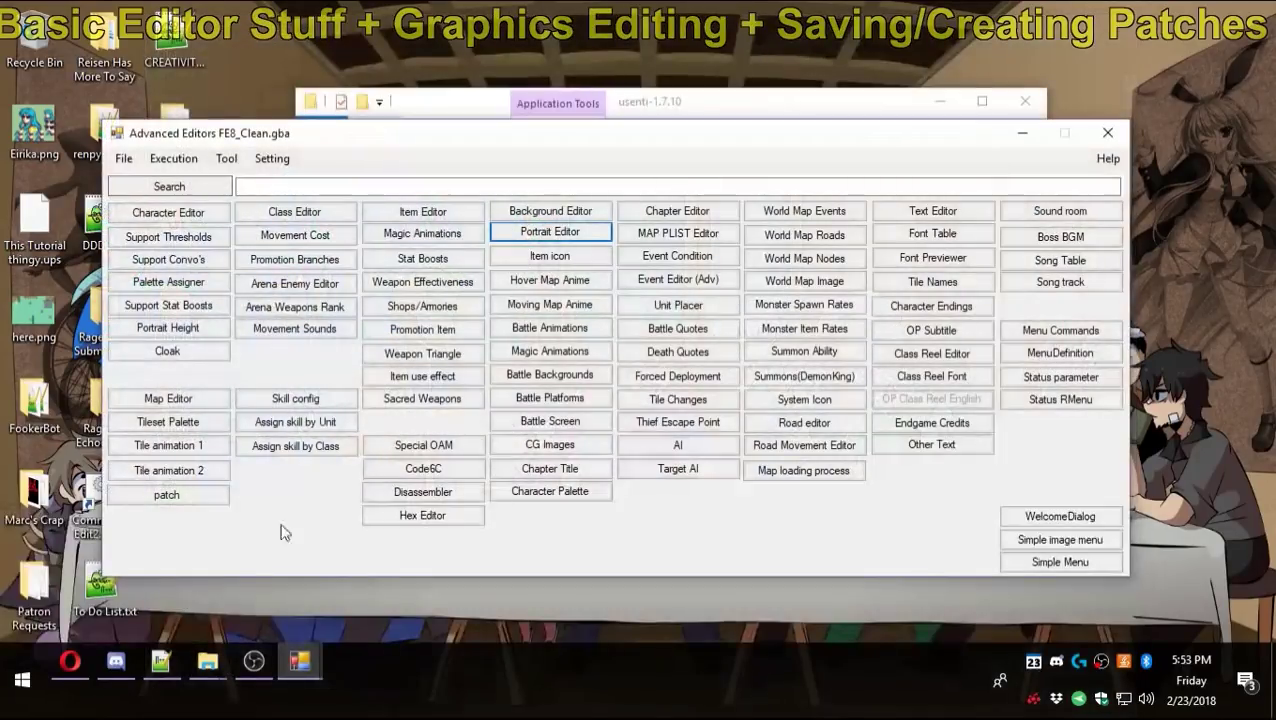
left_click(230, 590)
left_click(450, 208)
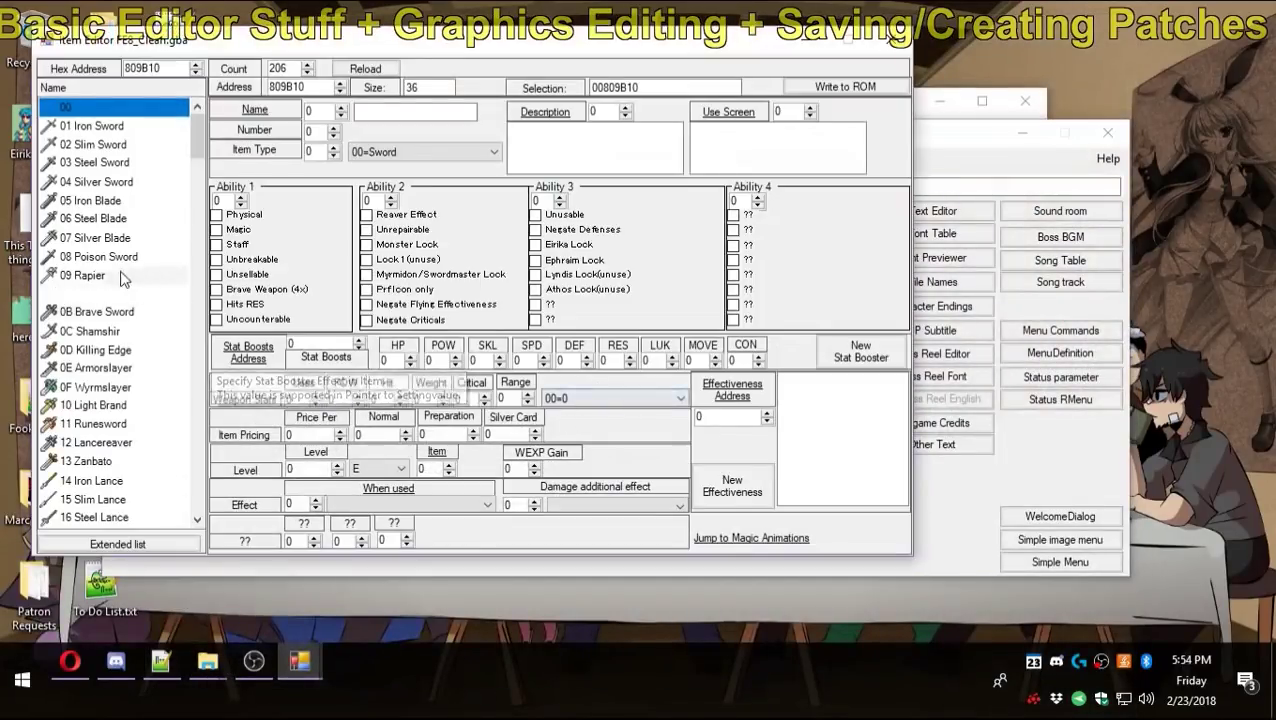
left_click(126, 129)
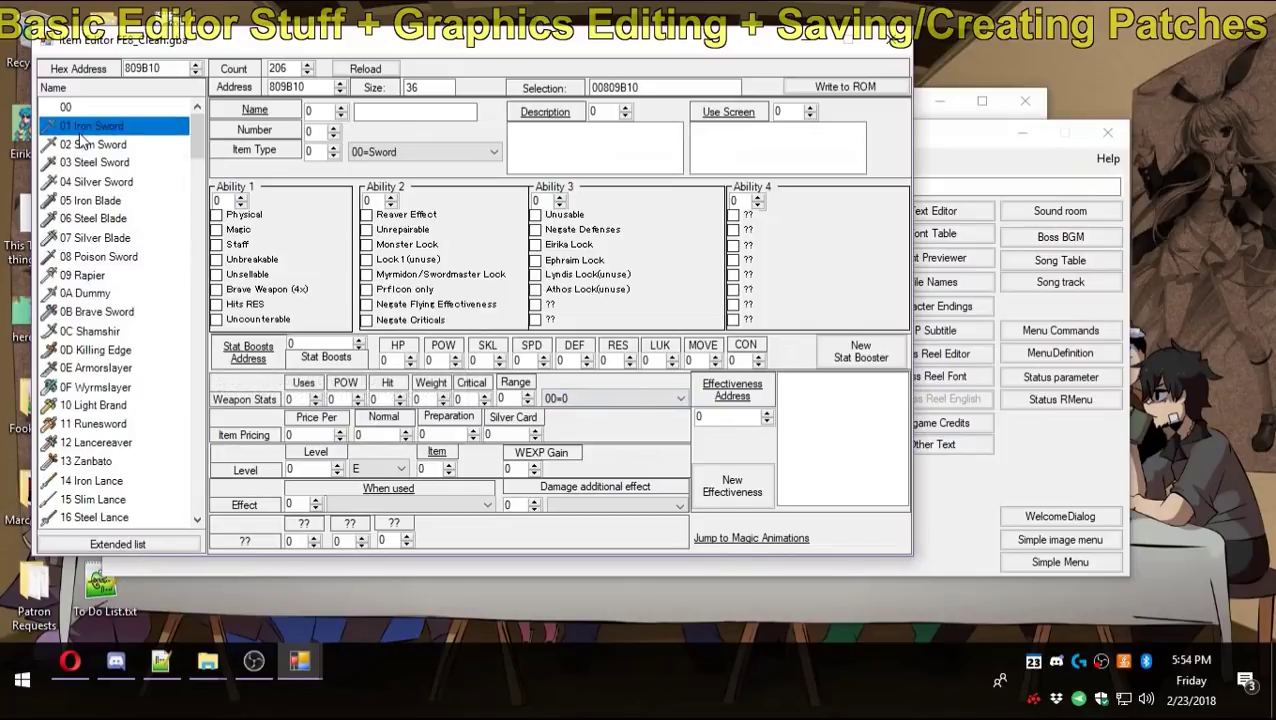
left_click(124, 148)
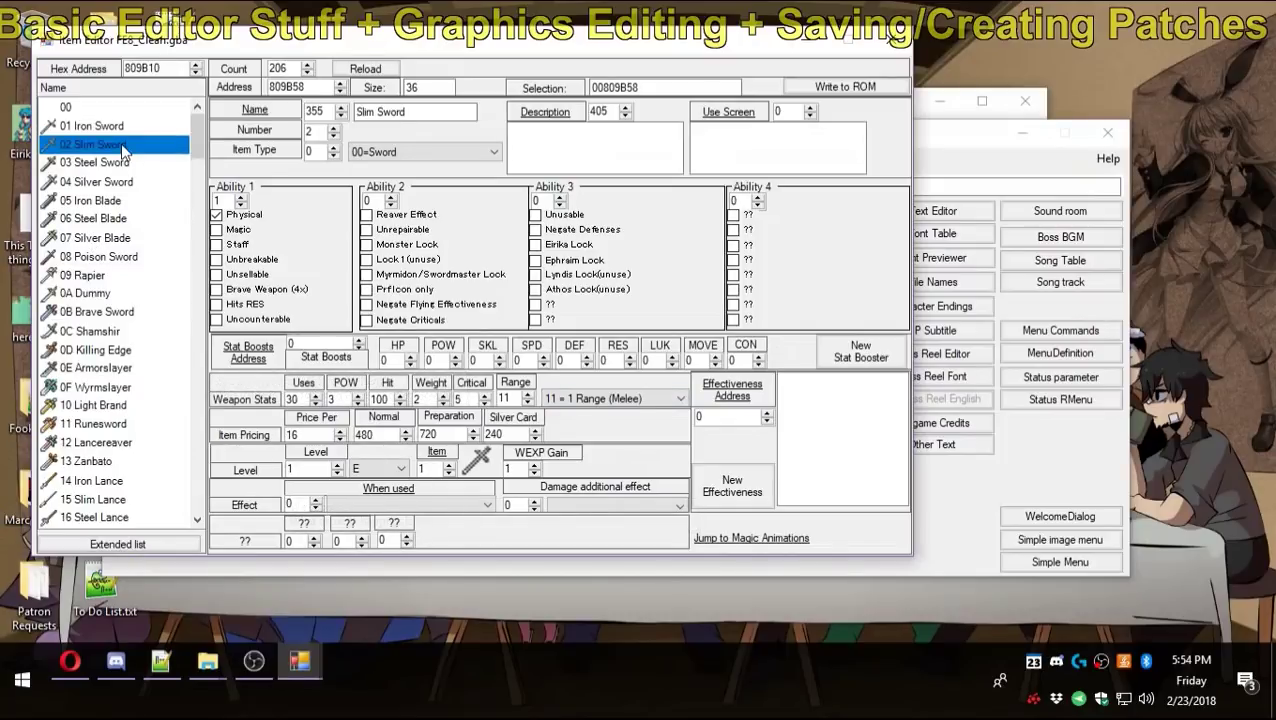
key("Up")
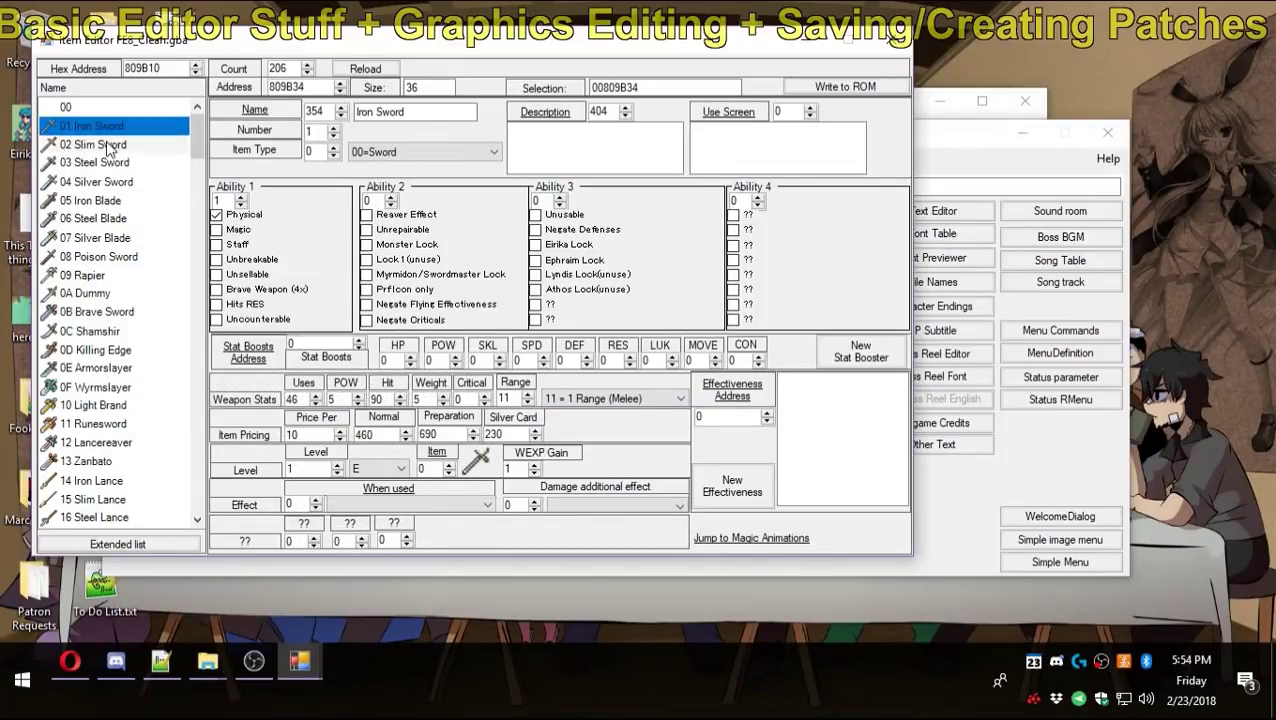
key("Down")
Open the Slim Sword's item icon and export it to the desktop as a PNG named Slim Sword.
left_click(438, 454)
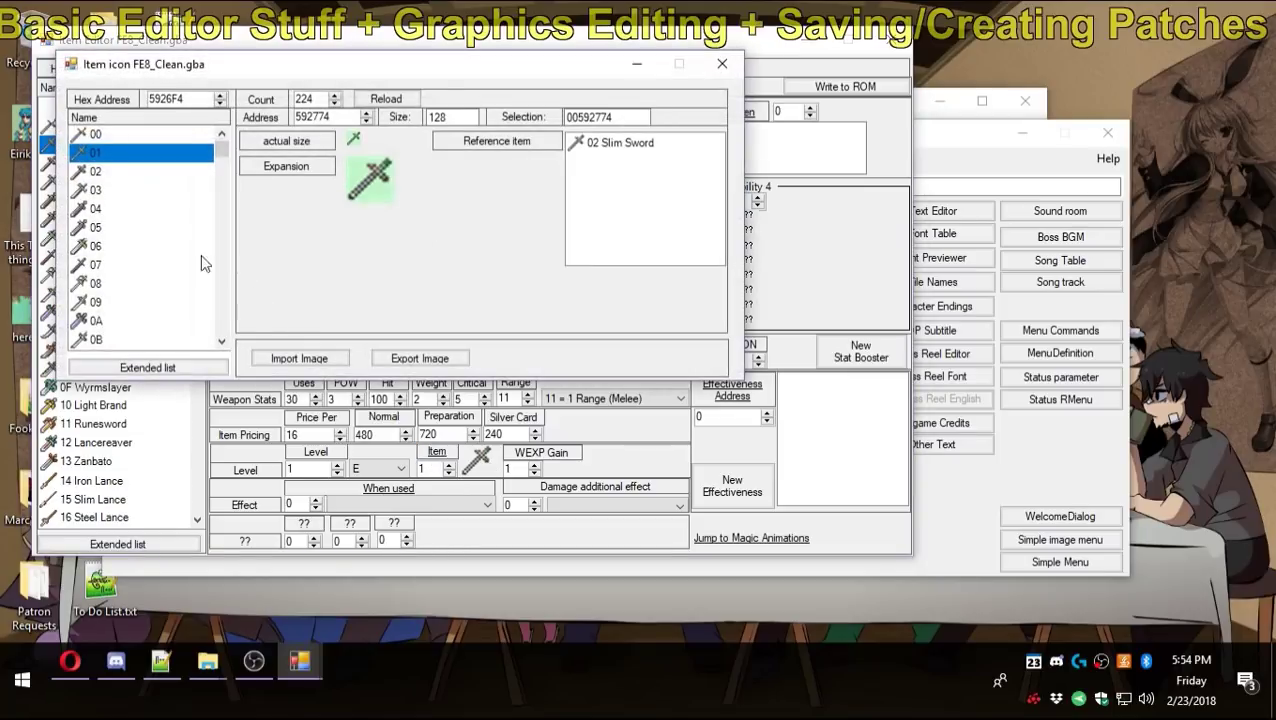
left_click(384, 355)
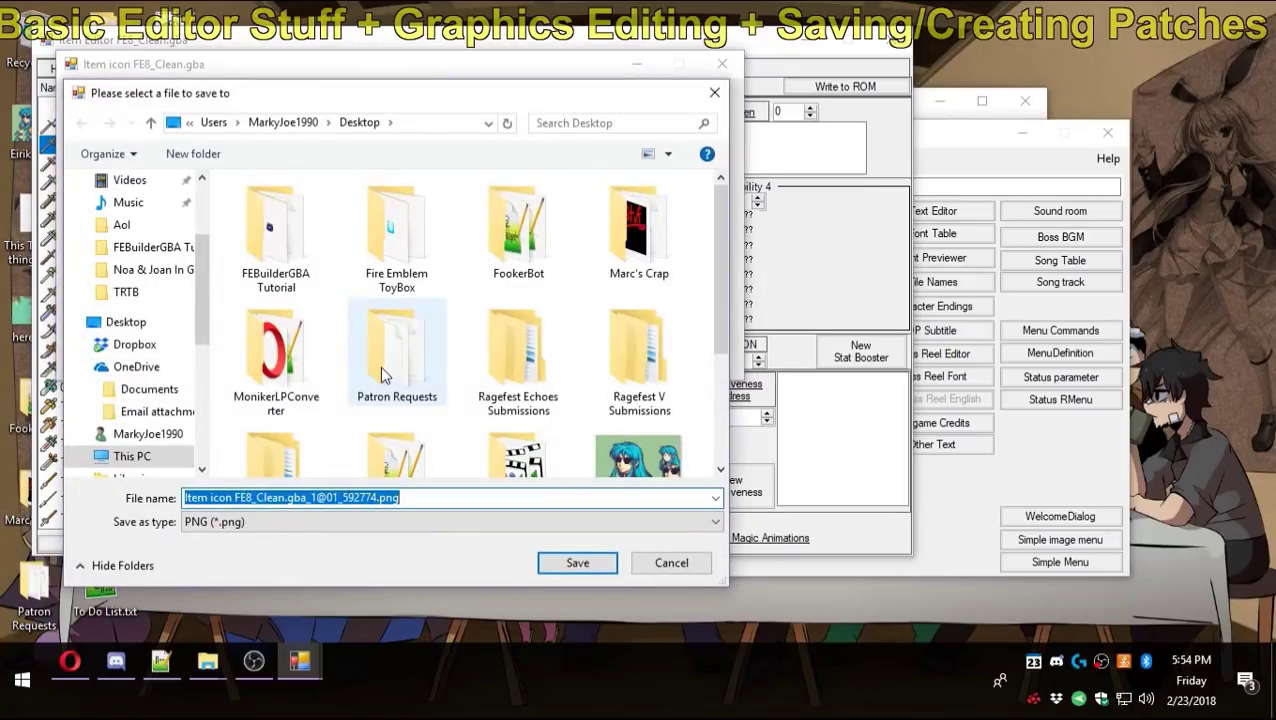
type("Slim Sword")
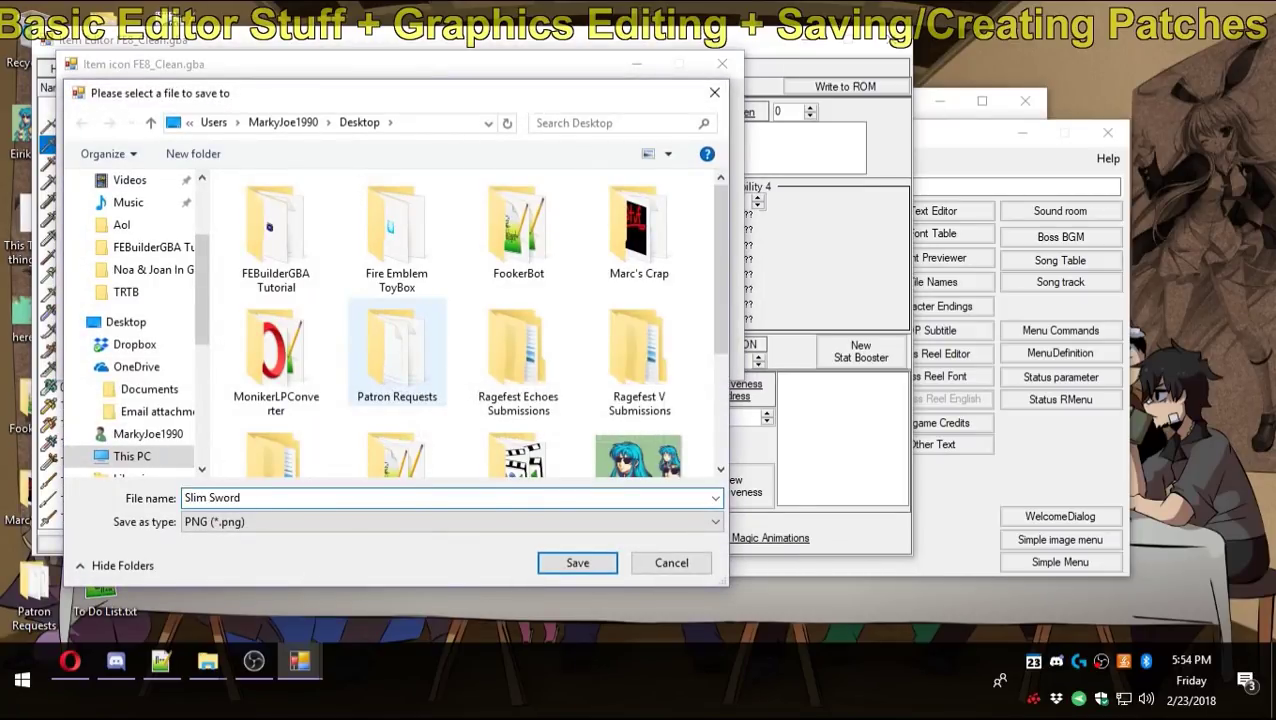
key("Return")
Close the Desktop folder window and clear the remaining editor and folder windows away to reveal the desktop.
left_click(752, 44)
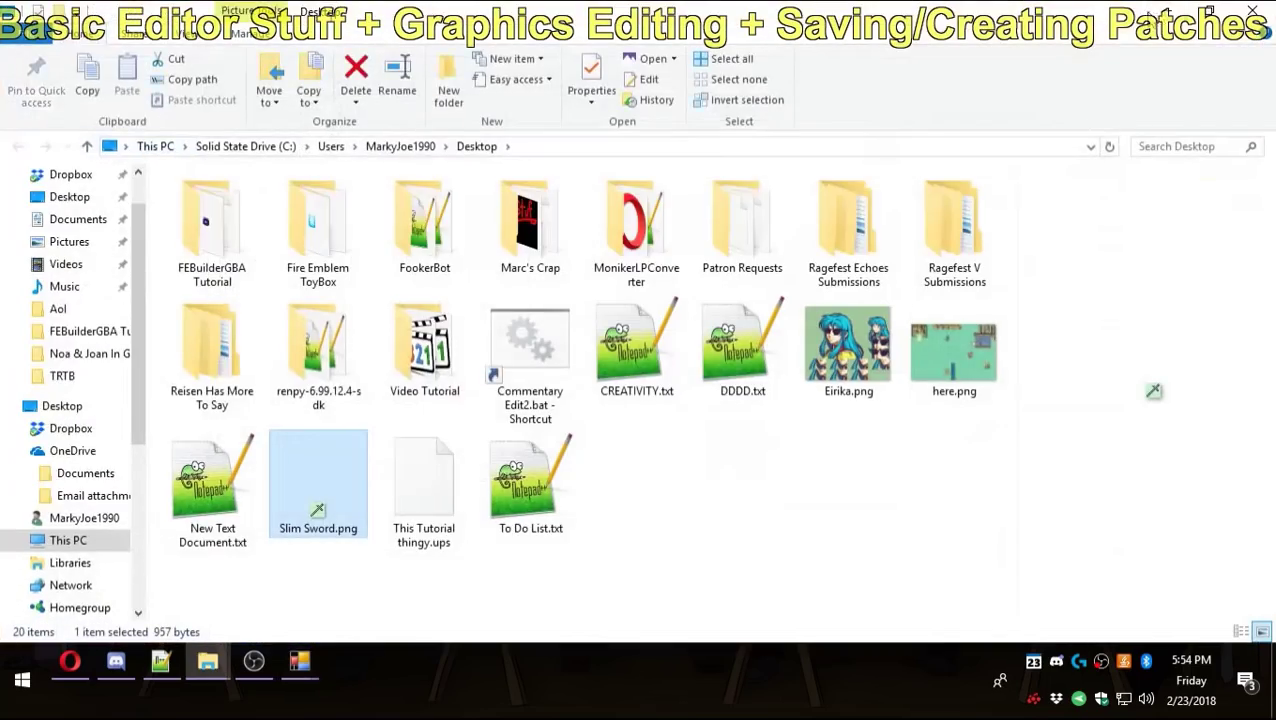
left_click(1252, 12)
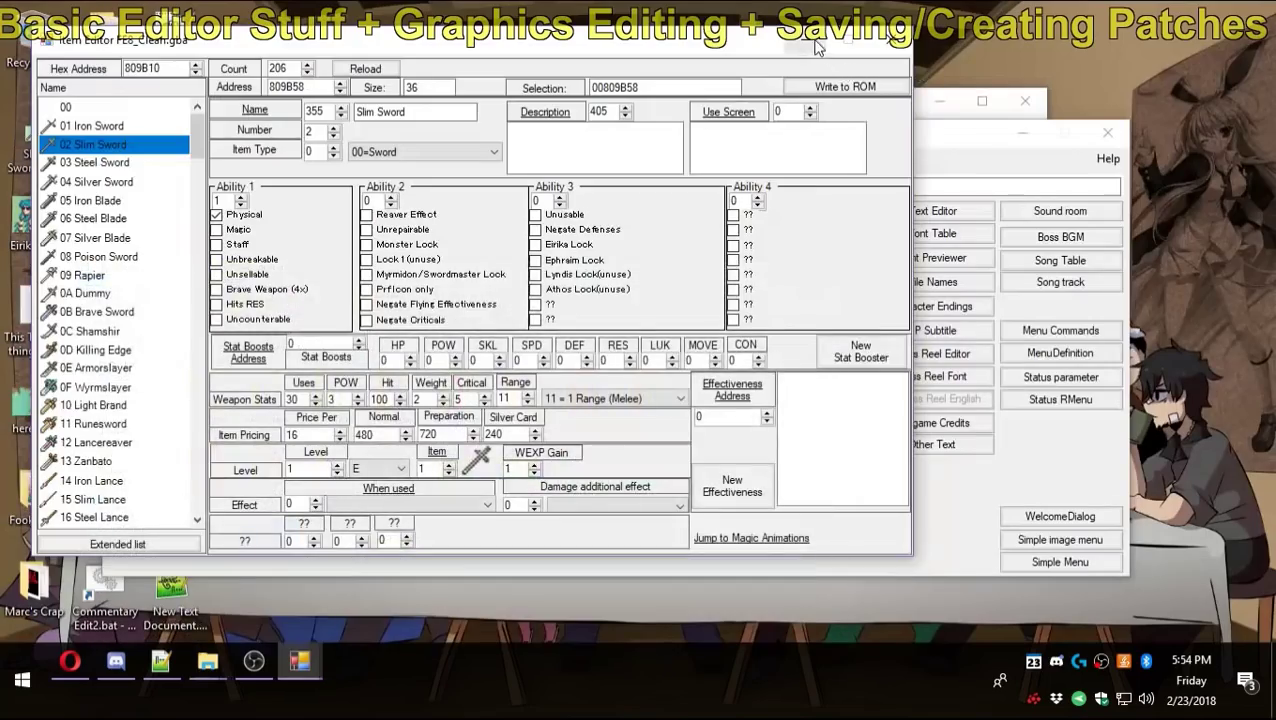
left_click(1085, 50)
left_click(541, 162)
left_click(771, 164)
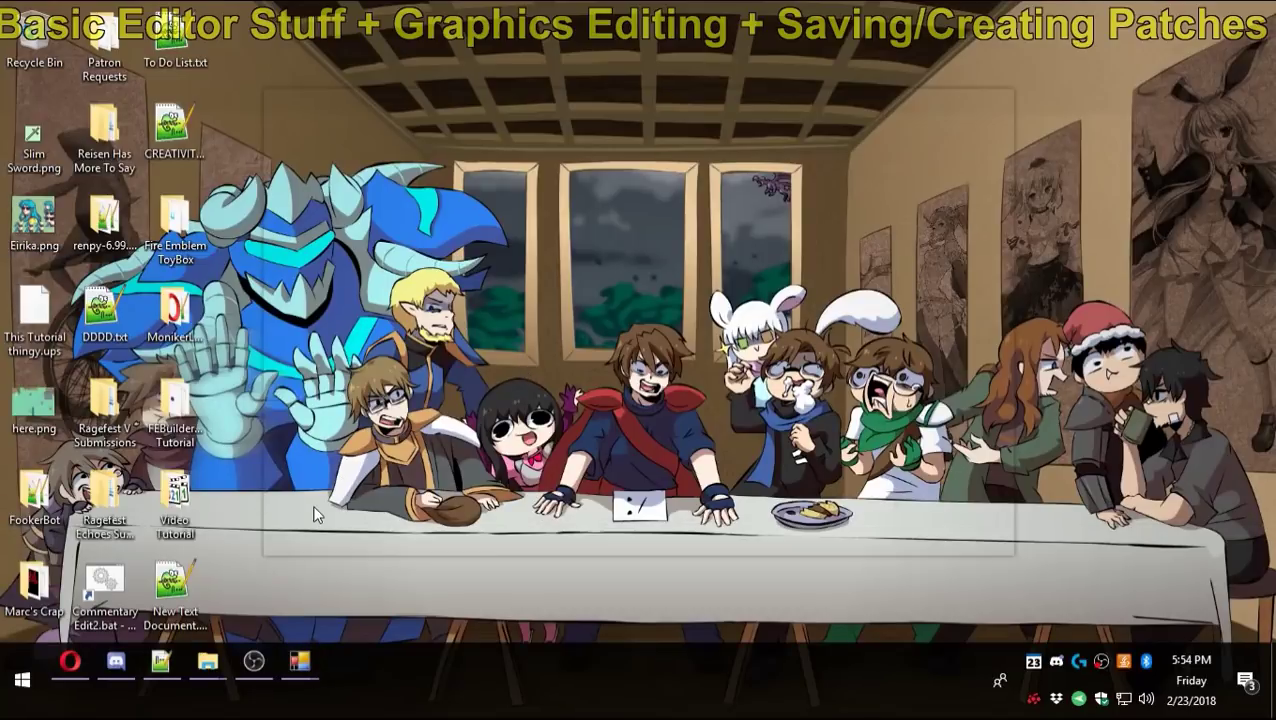
left_click(22, 680)
type("usnt")
type("l")
key("Escape")
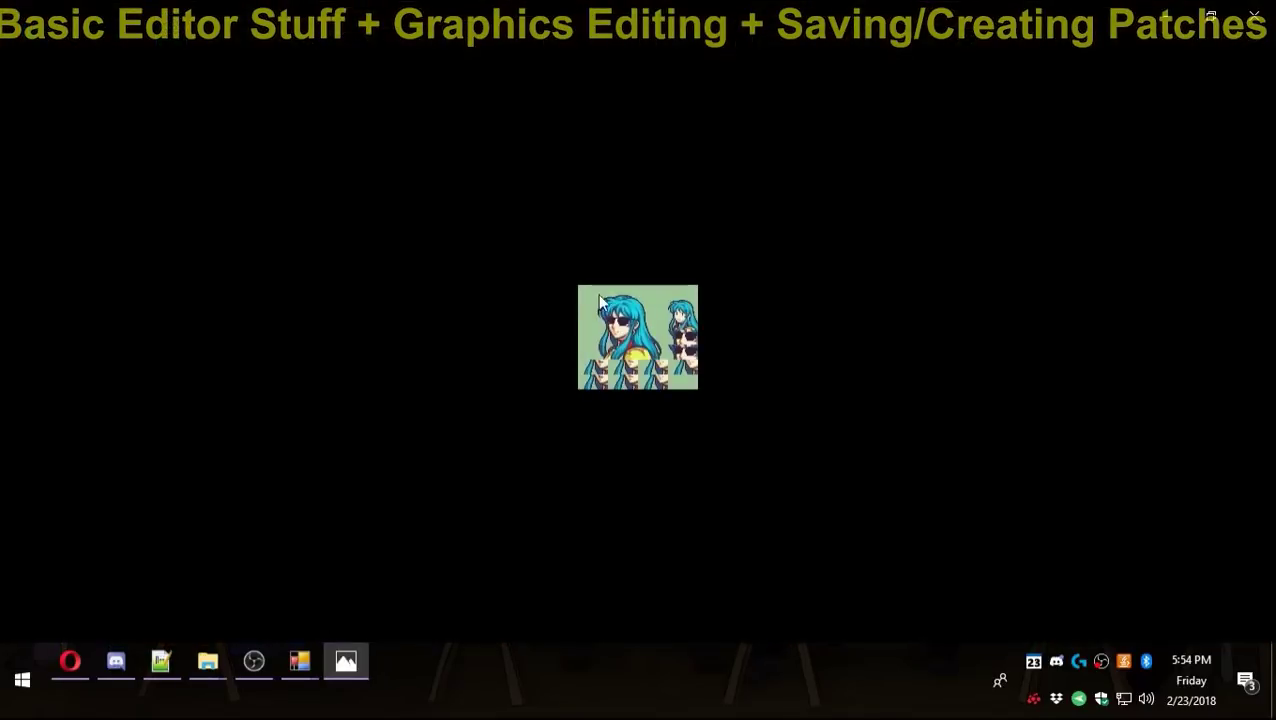
left_click(1255, 16)
Search Windows for usenti, launch usenti.exe, and load Eirika.png from the desktop.
left_click(25, 708)
type("usenti")
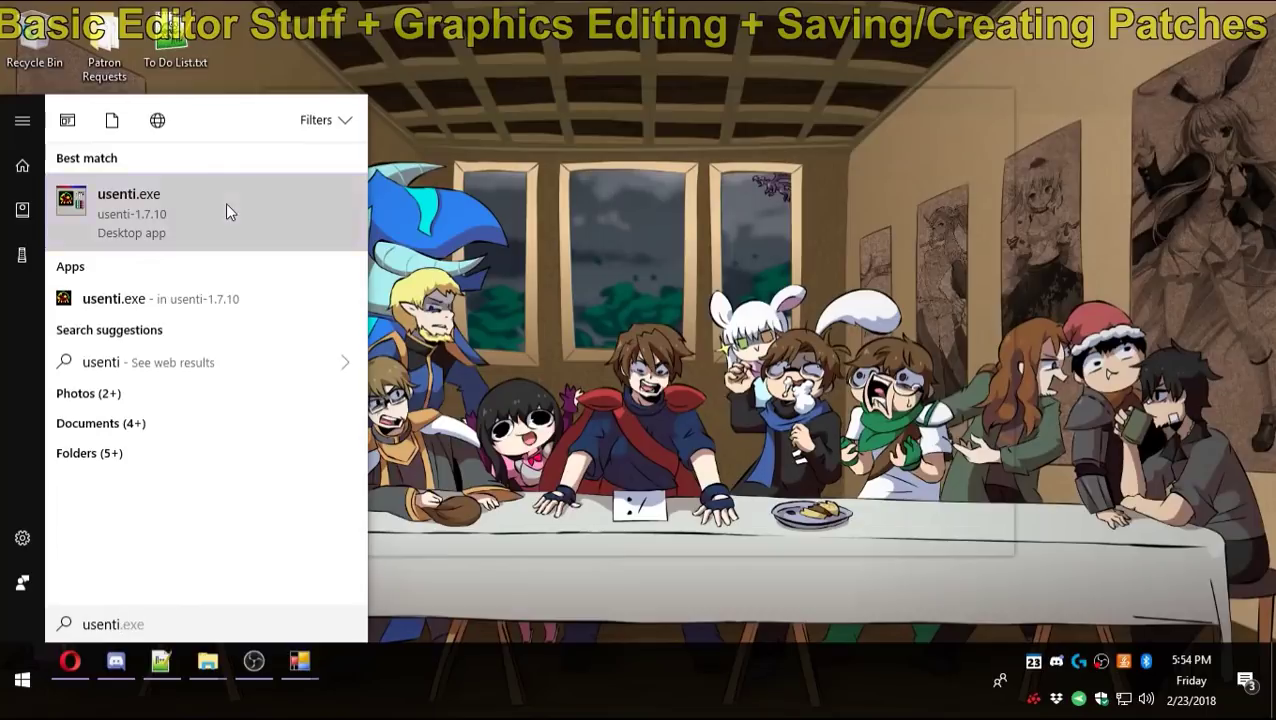
left_click(225, 202)
left_click_drag(384, 12, 384, 40)
left_click_drag(34, 215, 408, 245)
scroll(358, 285, "up", 2)
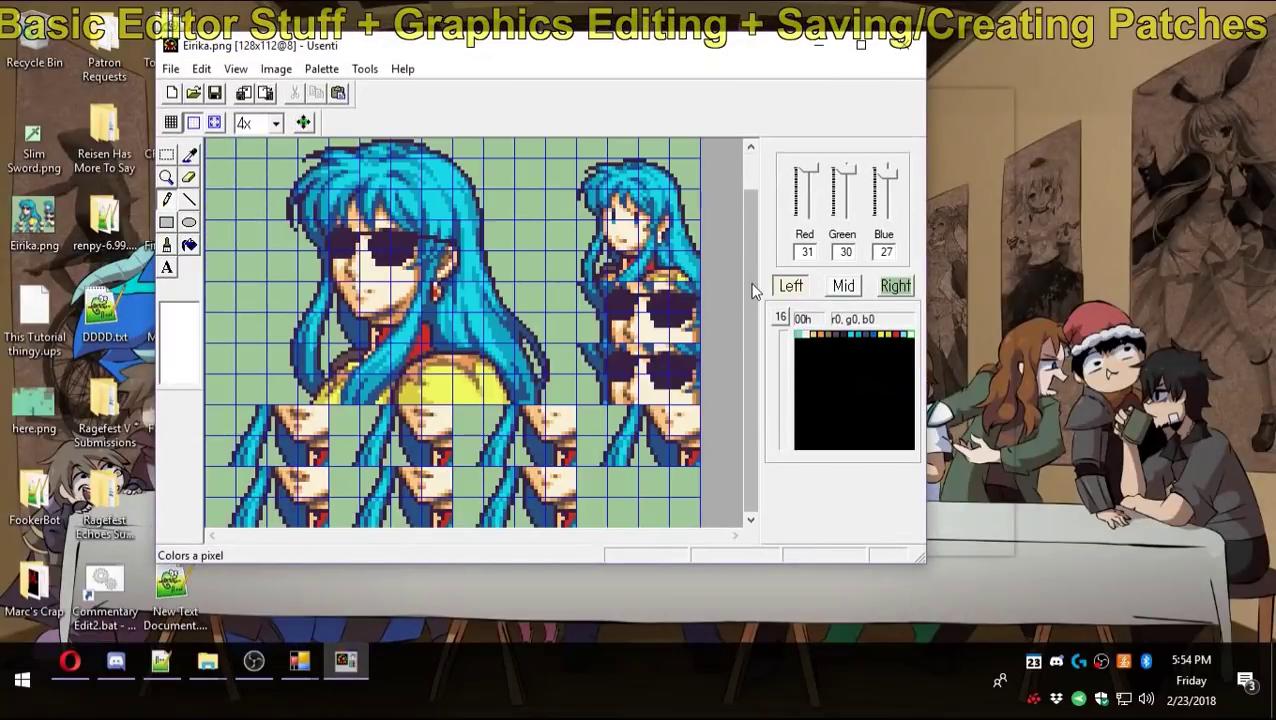
scroll(380, 280, "up", 2)
Use the rectangle selection to outline the empty margins and the usable regions around Eirika's large portrait on the sheet.
left_click(167, 155)
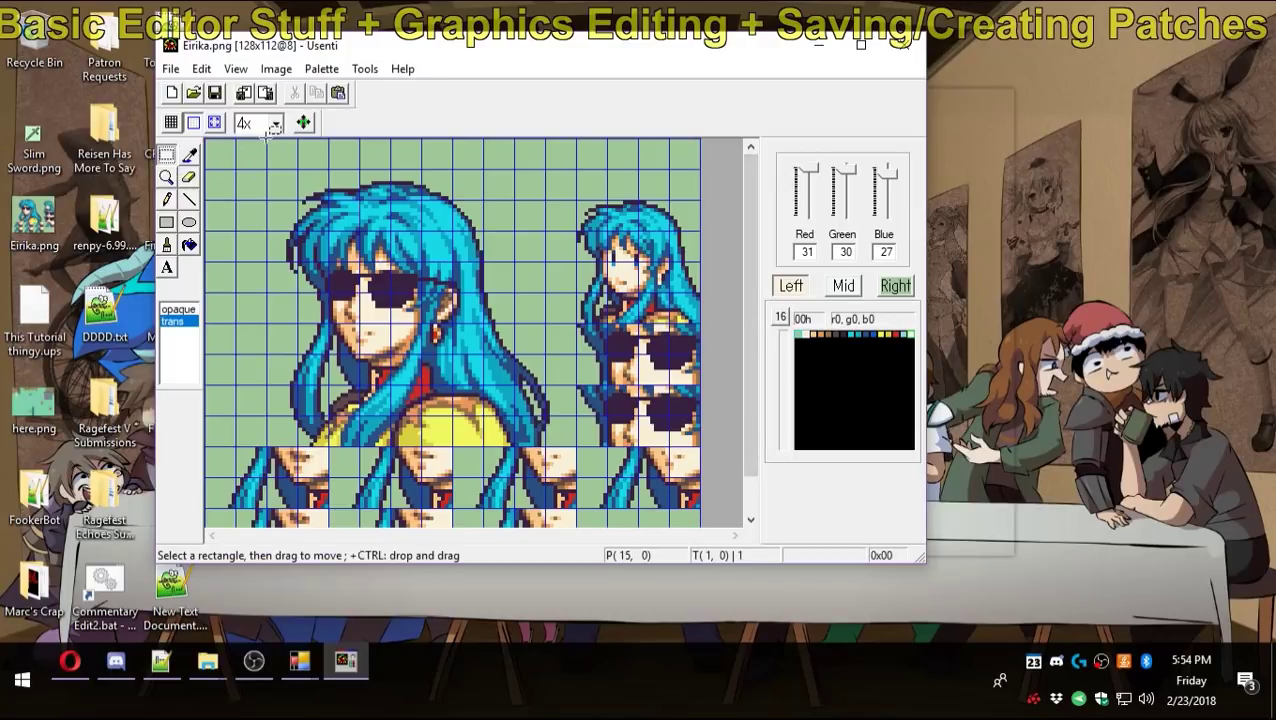
left_click_drag(705, 188, 577, 139)
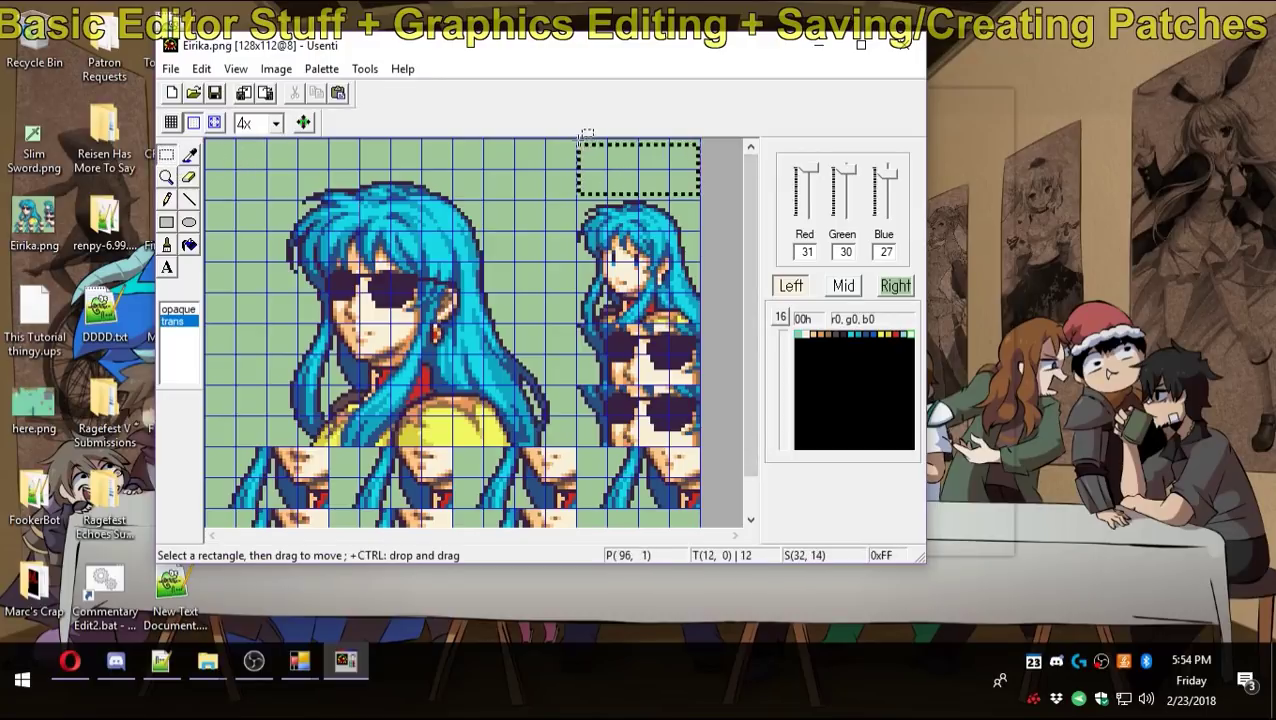
left_click_drag(267, 140, 207, 320)
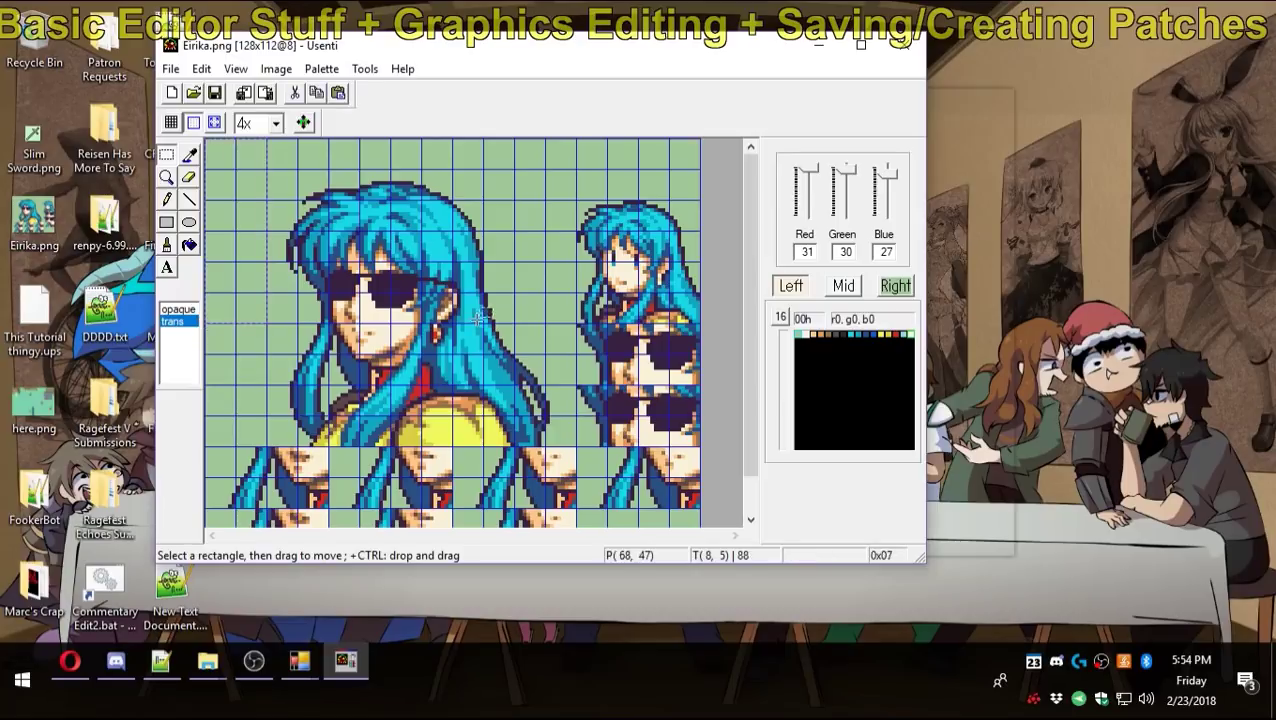
left_click_drag(575, 320, 515, 139)
left_click_drag(271, 140, 516, 386)
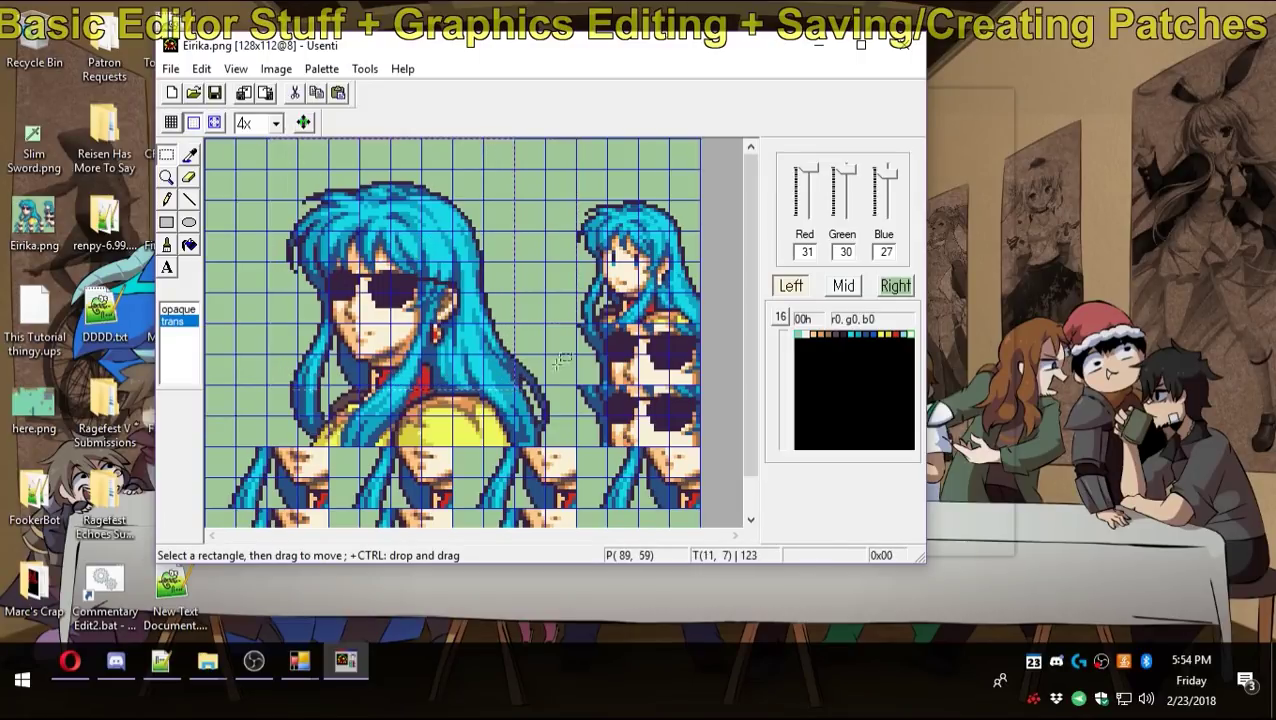
left_click_drag(577, 323, 198, 447)
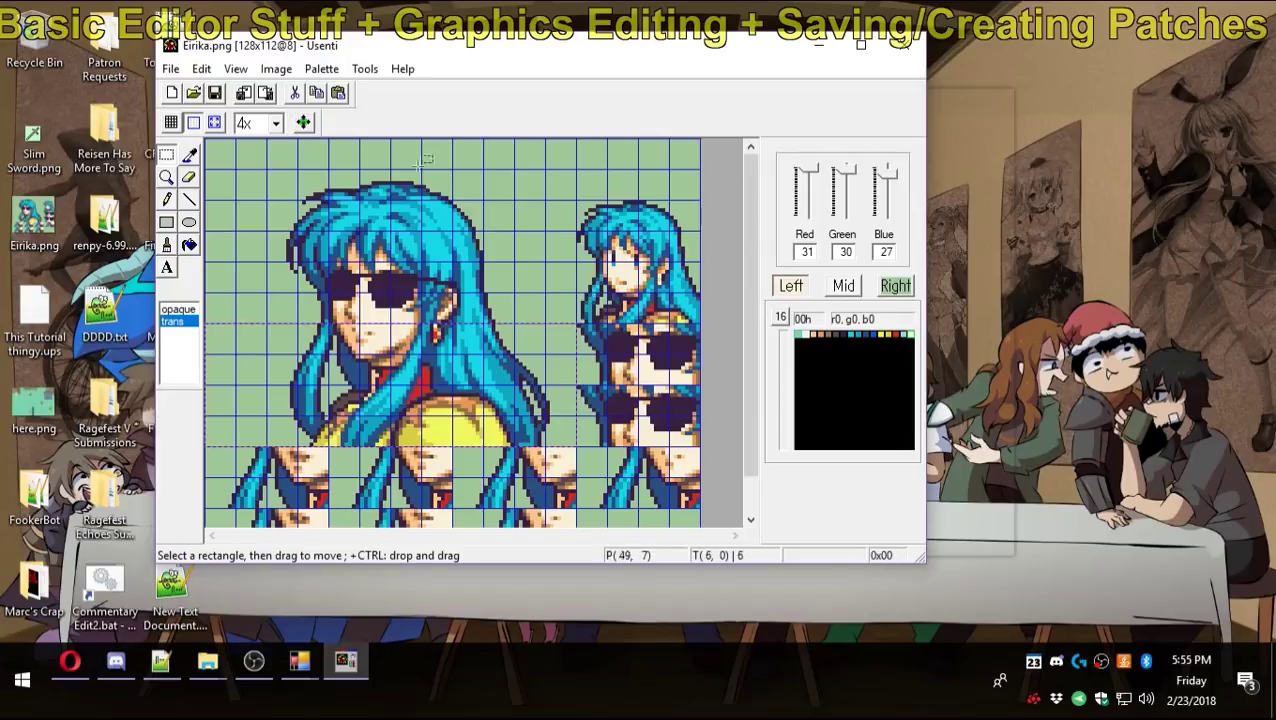
left_click(698, 288)
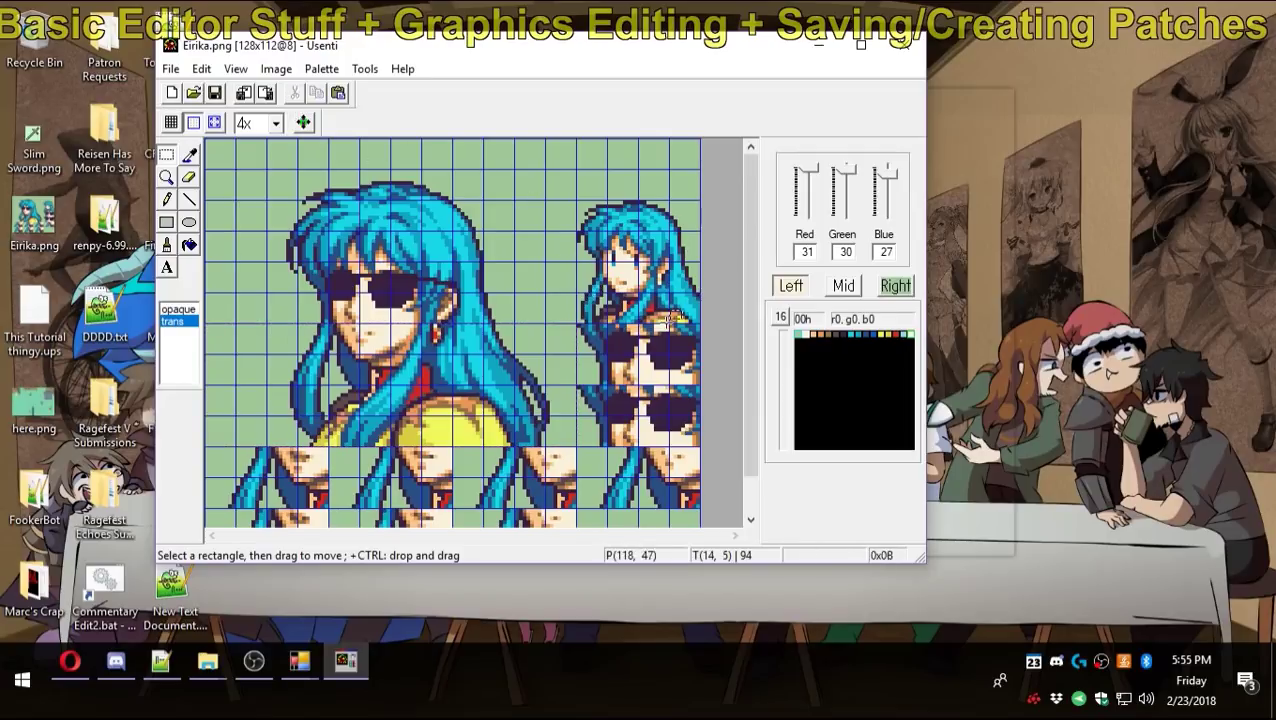
Check the portrait sheet's dimensions in the image size settings, cancel without resizing, and toggle the tile grid off and on again.
left_click(276, 68)
left_click(220, 90)
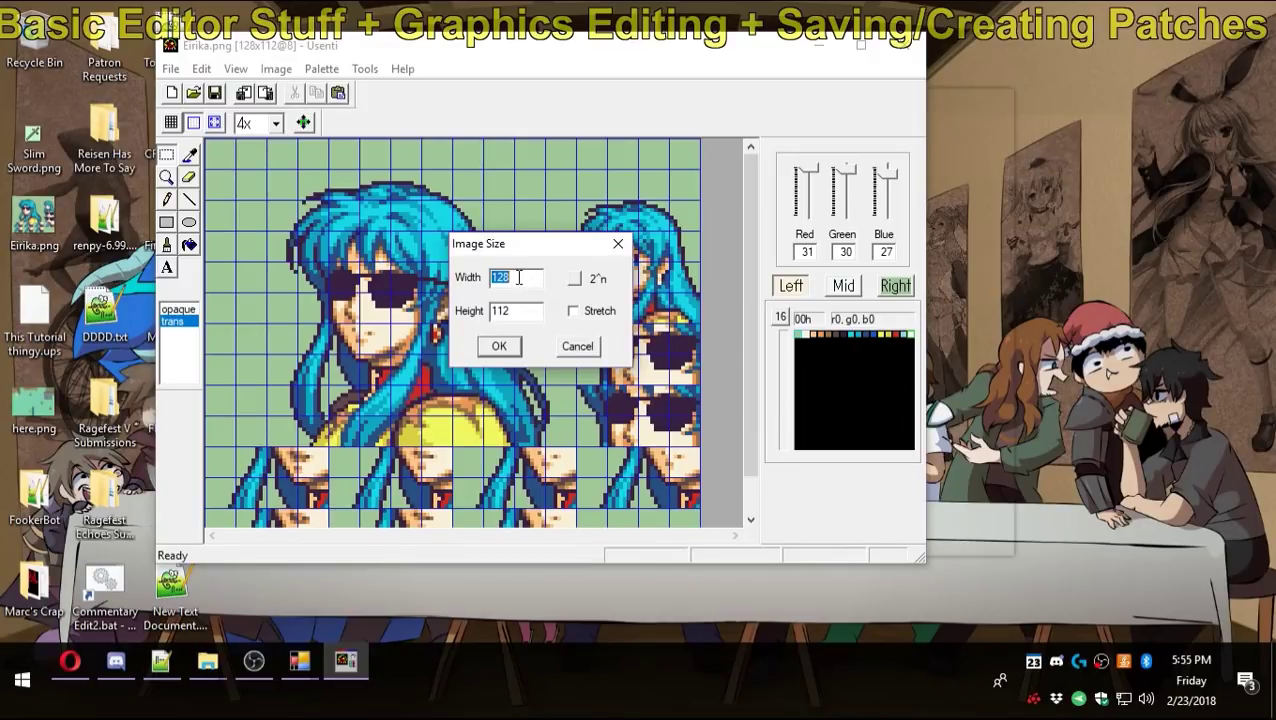
left_click(578, 341)
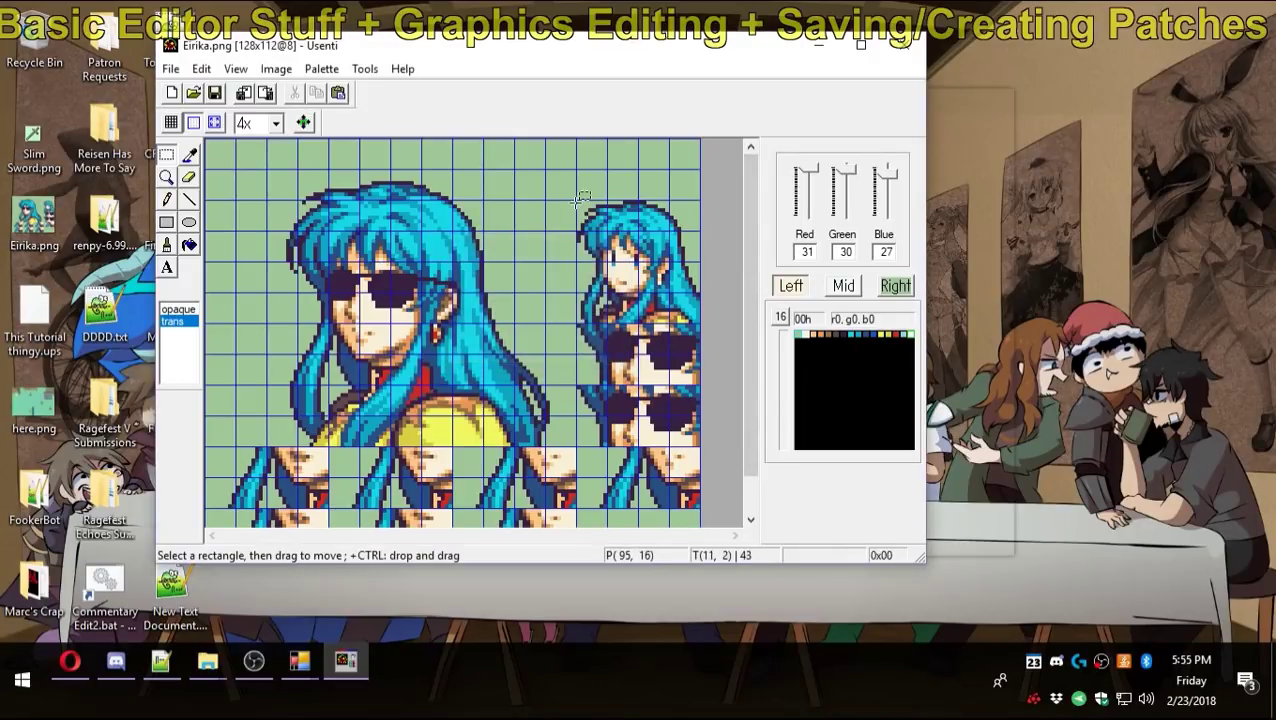
left_click(192, 128)
left_click(189, 130)
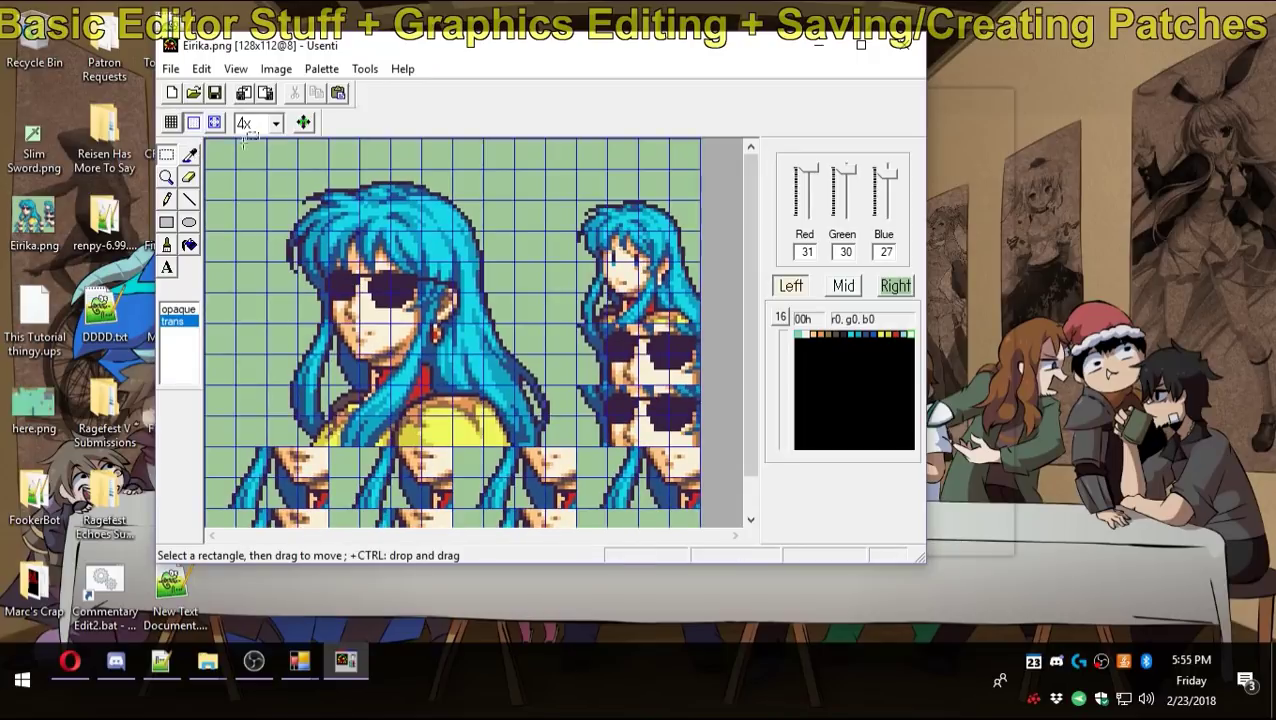
Outline Eirika's mini portrait and the eye frames beneath it with the rectangle selection, and look over the mouth frames.
left_click_drag(580, 200, 703, 316)
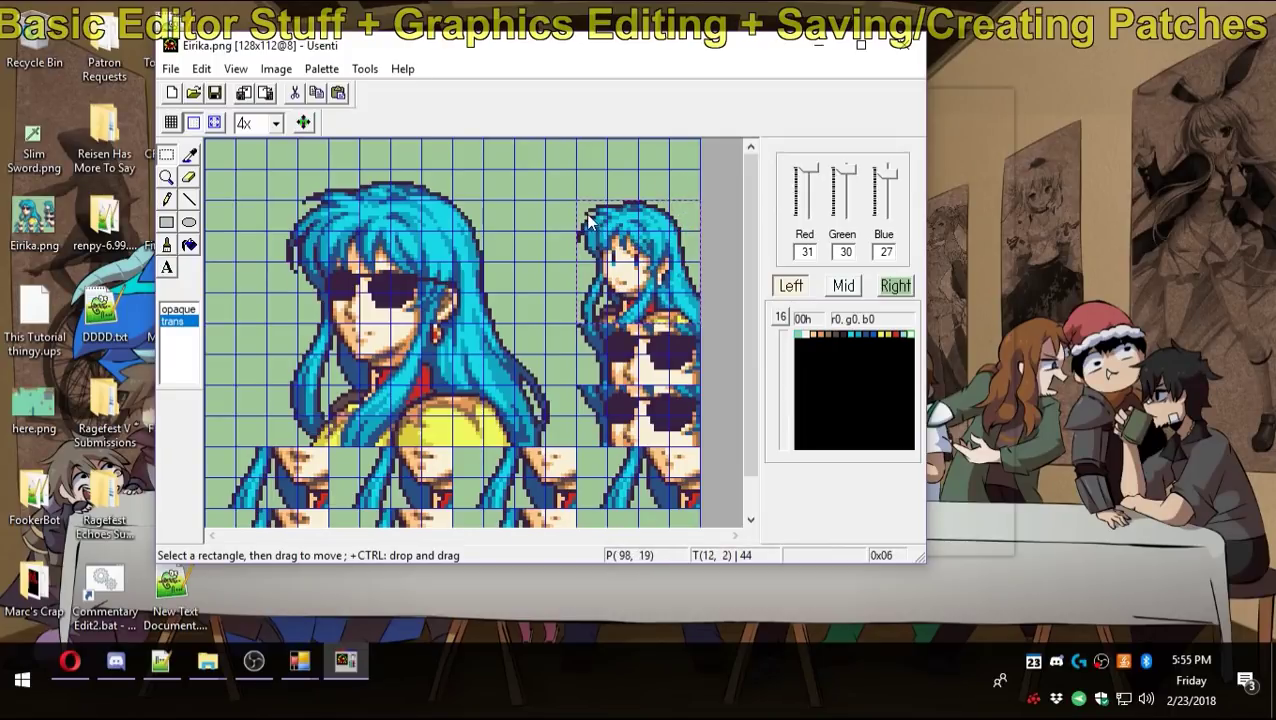
left_click_drag(749, 317, 747, 358)
left_click_drag(578, 280, 698, 345)
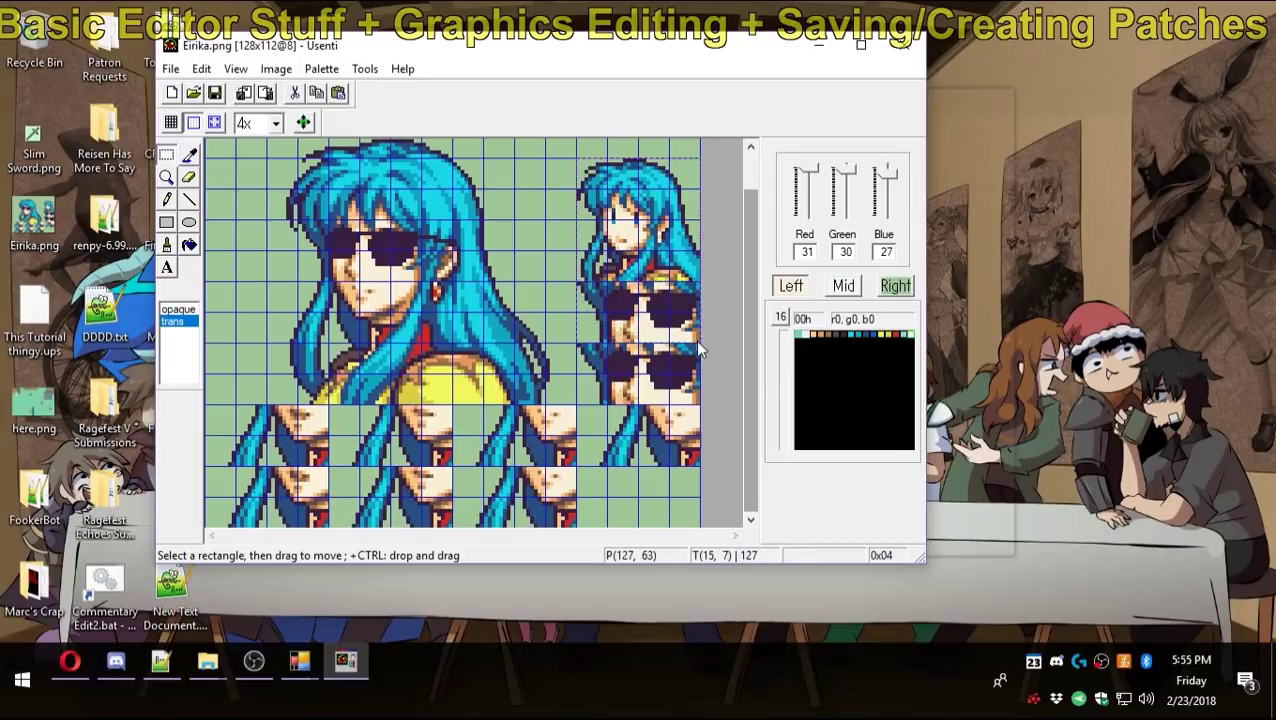
left_click(630, 485)
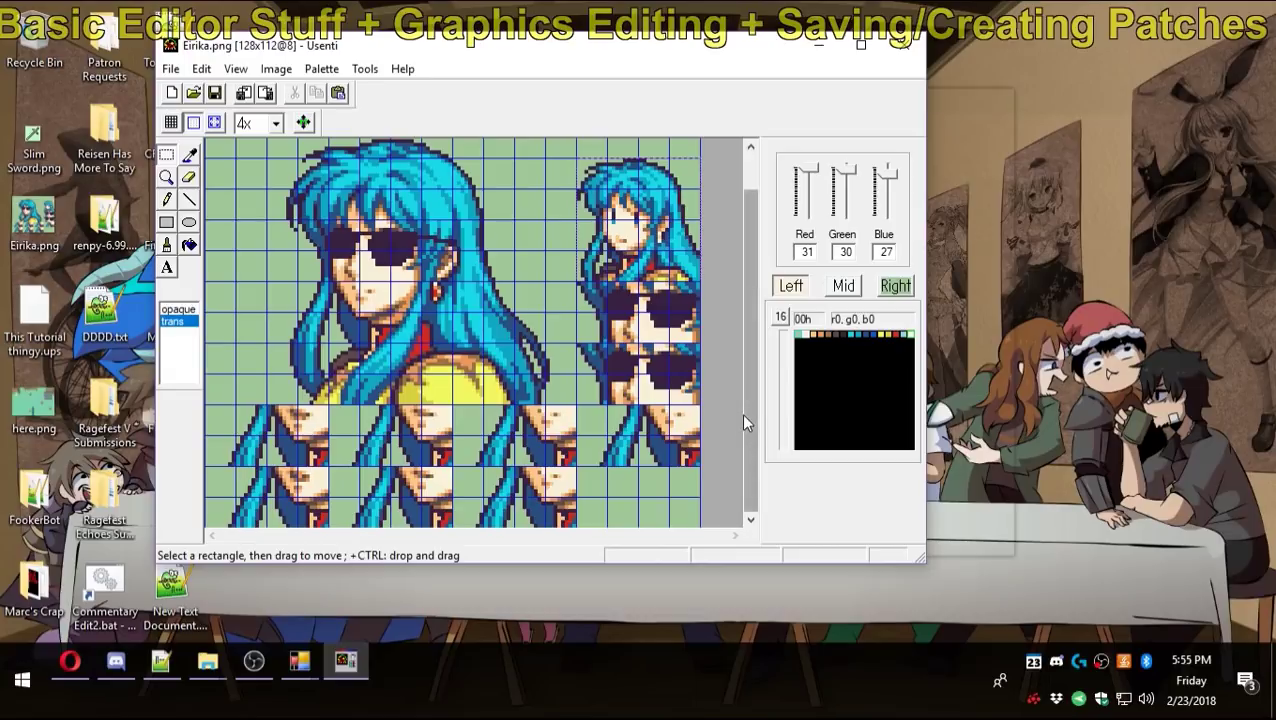
scroll(741, 413, "up", 2)
scroll(741, 413, "down", 2)
scroll(740, 412, "down", 1)
scroll(758, 366, "up", 2)
scroll(756, 340, "up", 1)
left_click_drag(752, 330, 740, 458)
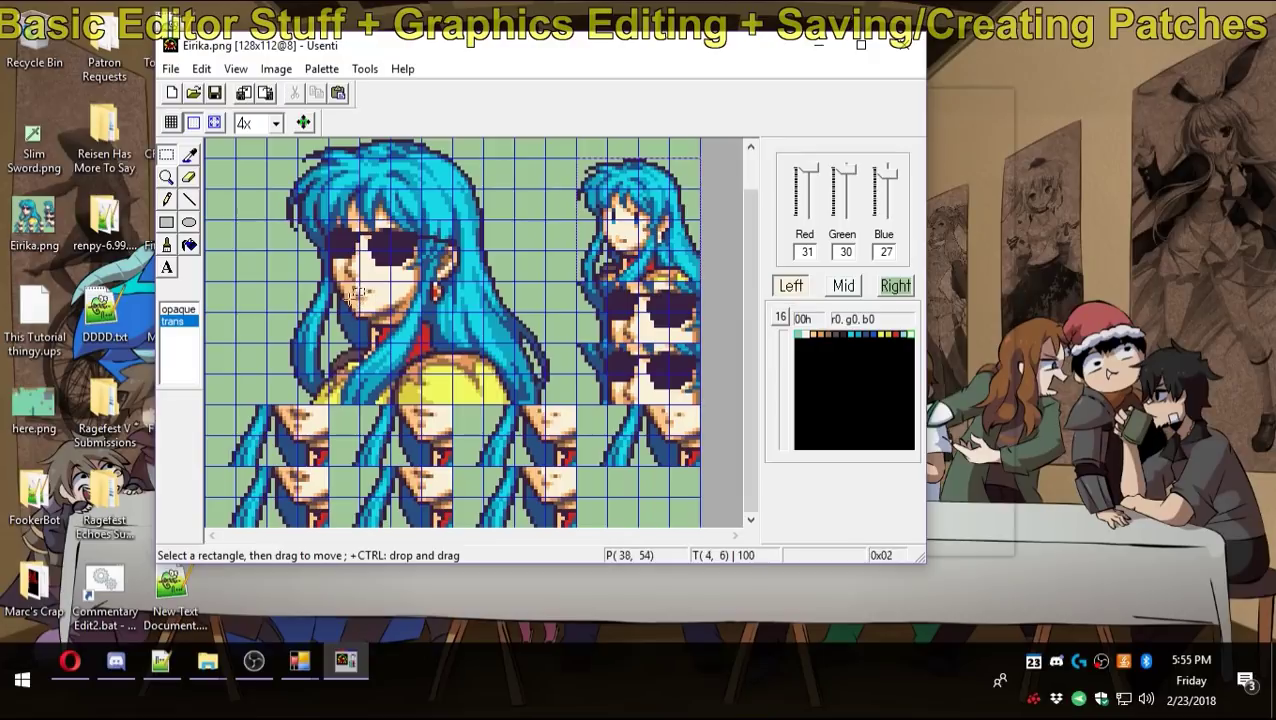
left_click_drag(750, 362, 767, 313)
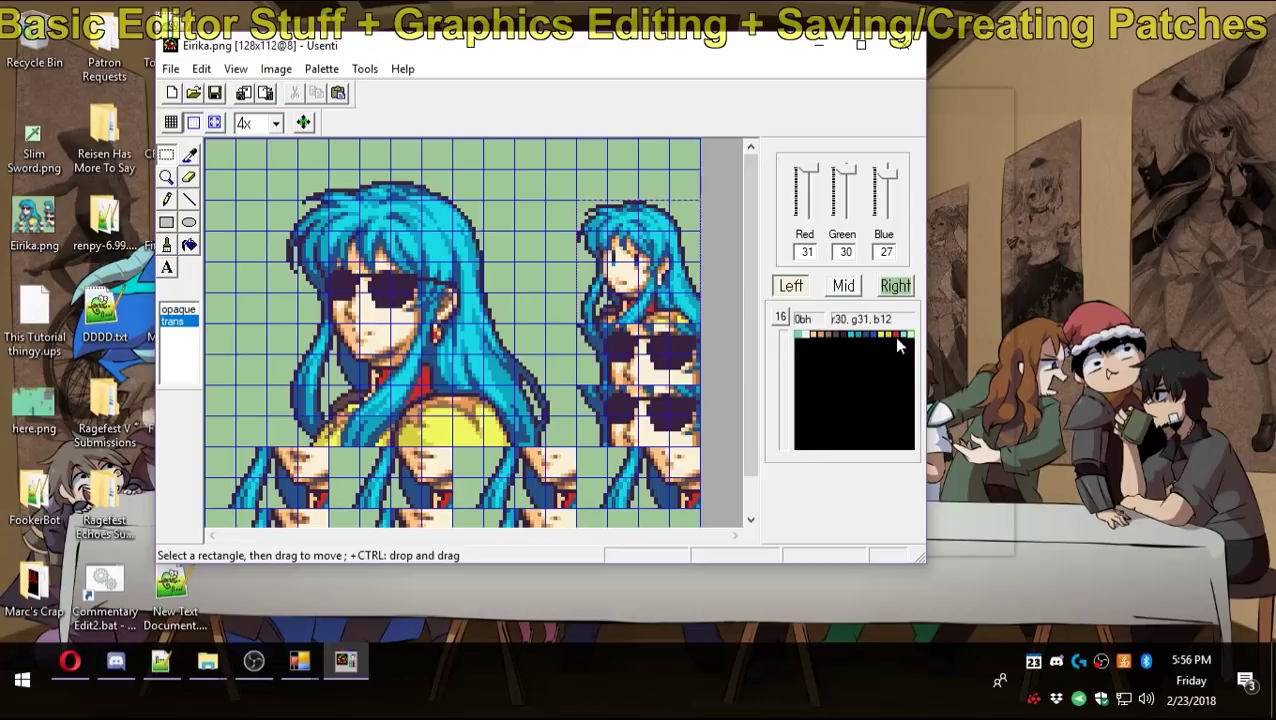
Assign the green background colour, the first palette entry, to the left, middle and right drawing colours.
left_click(797, 342)
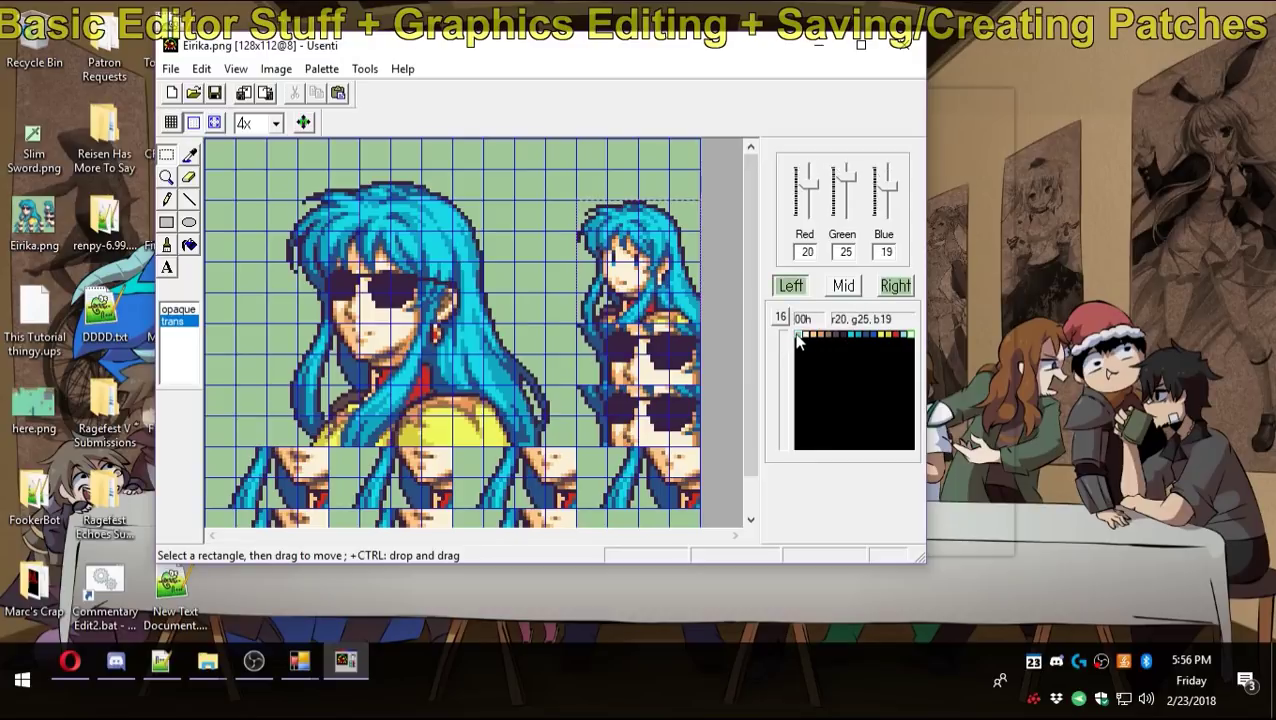
middle_click(797, 342)
right_click(797, 342)
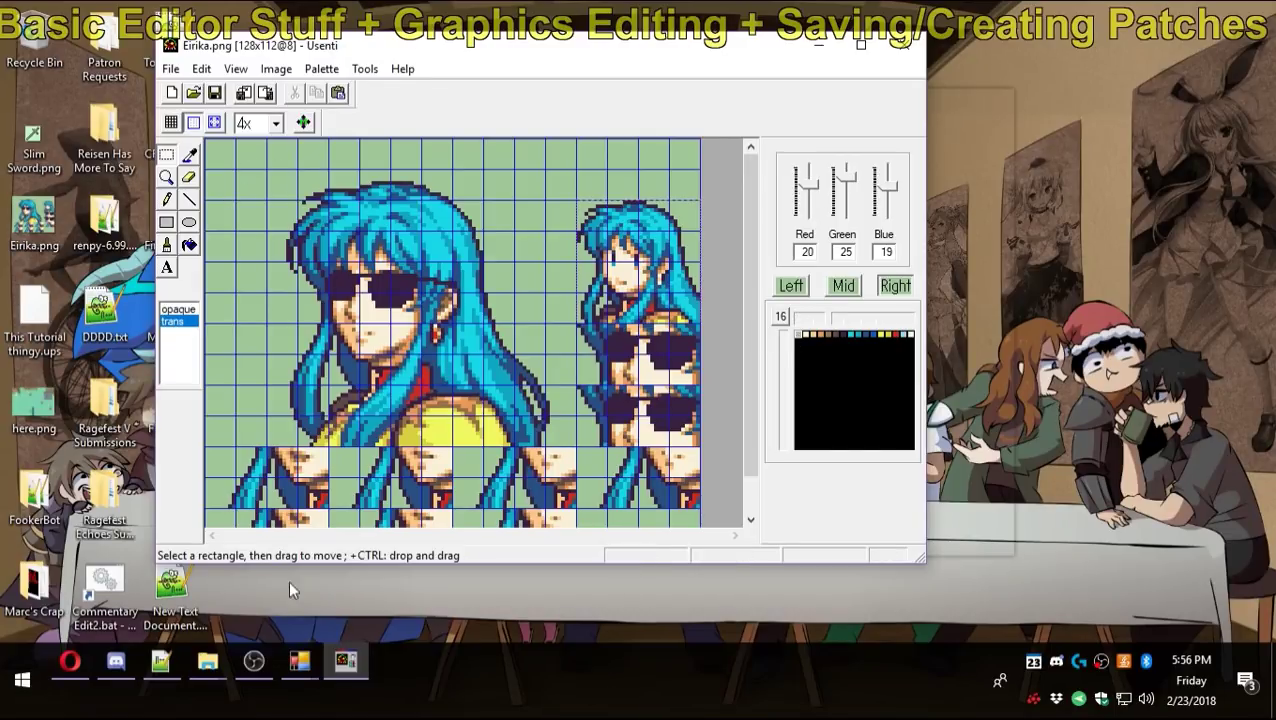
Minimize the item icon window, shift Usenti aside, and load Slim Sword.png from the desktop without saving the changes to Eirika.png.
left_click(345, 661)
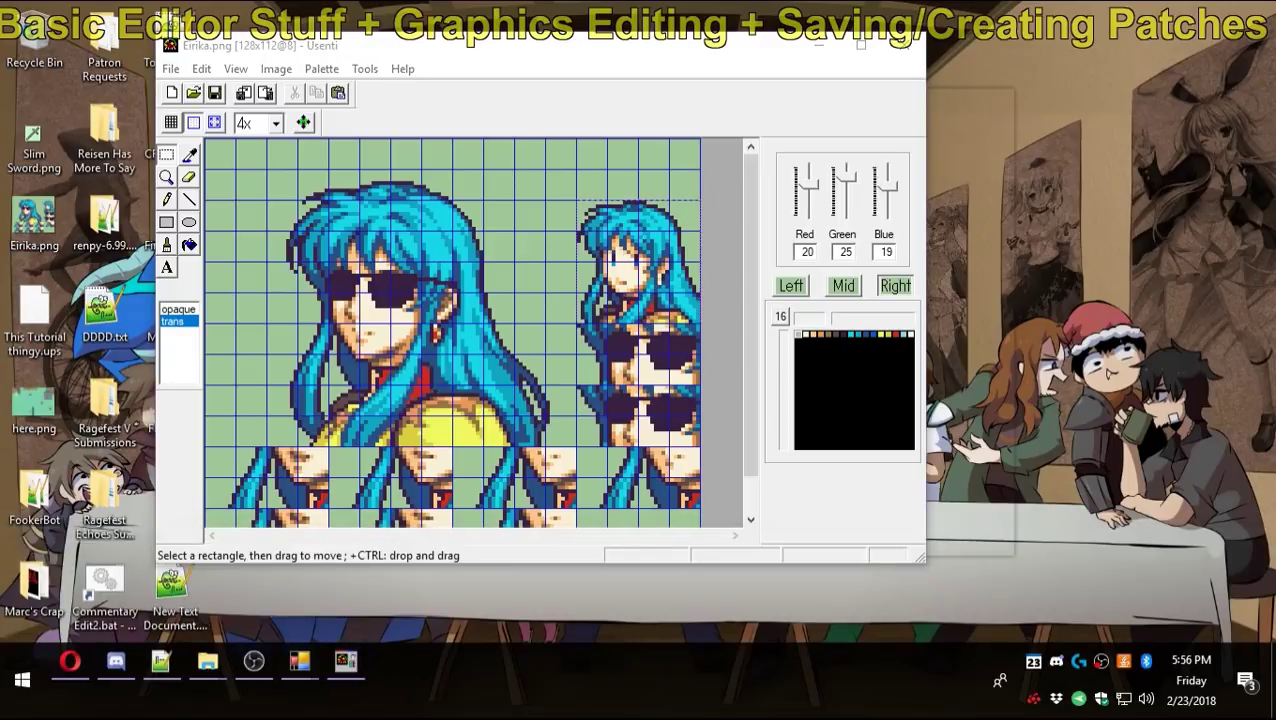
mouse_move(308, 681)
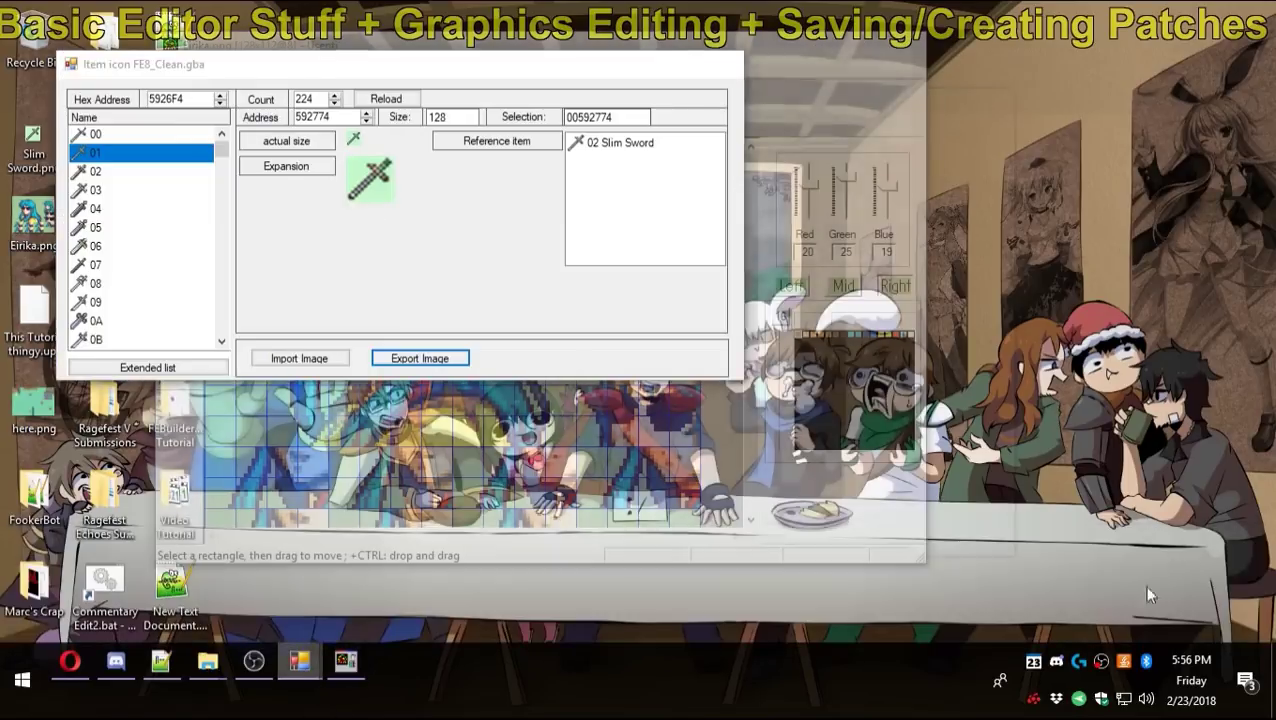
left_click(1143, 585)
left_click(637, 63)
left_click_drag(816, 47, 934, 47)
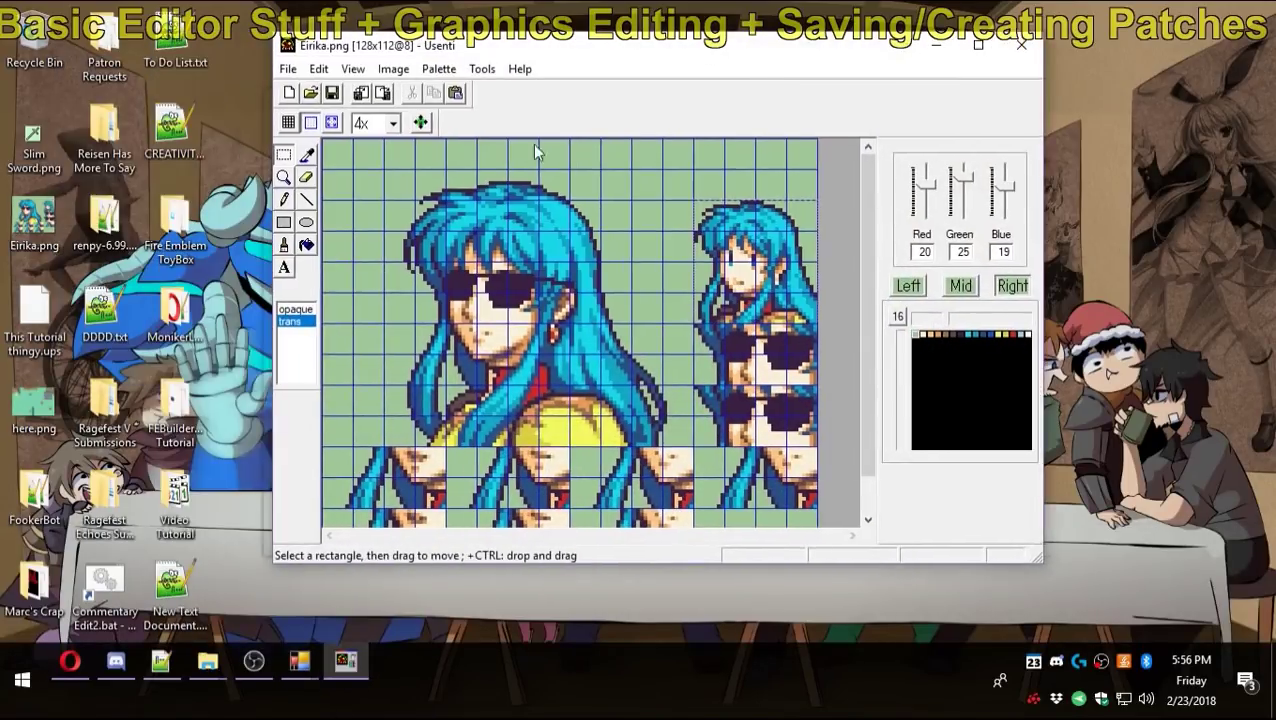
left_click_drag(62, 143, 733, 377)
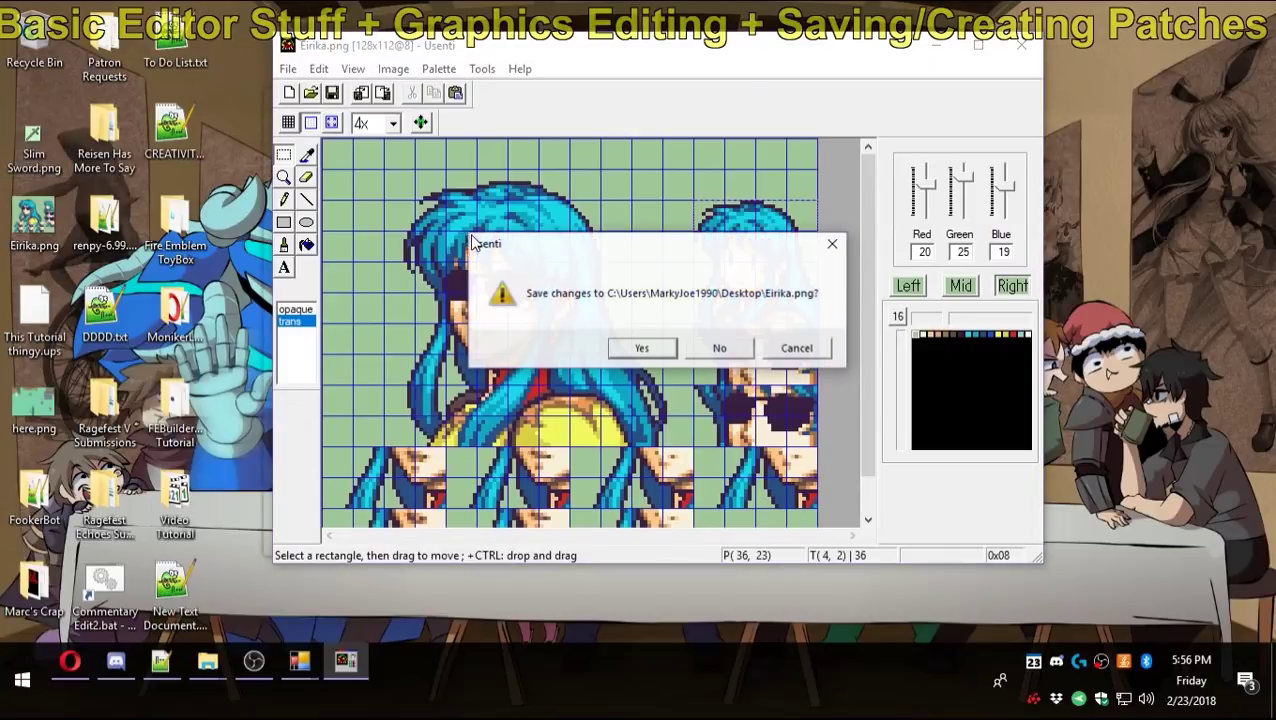
left_click(737, 354)
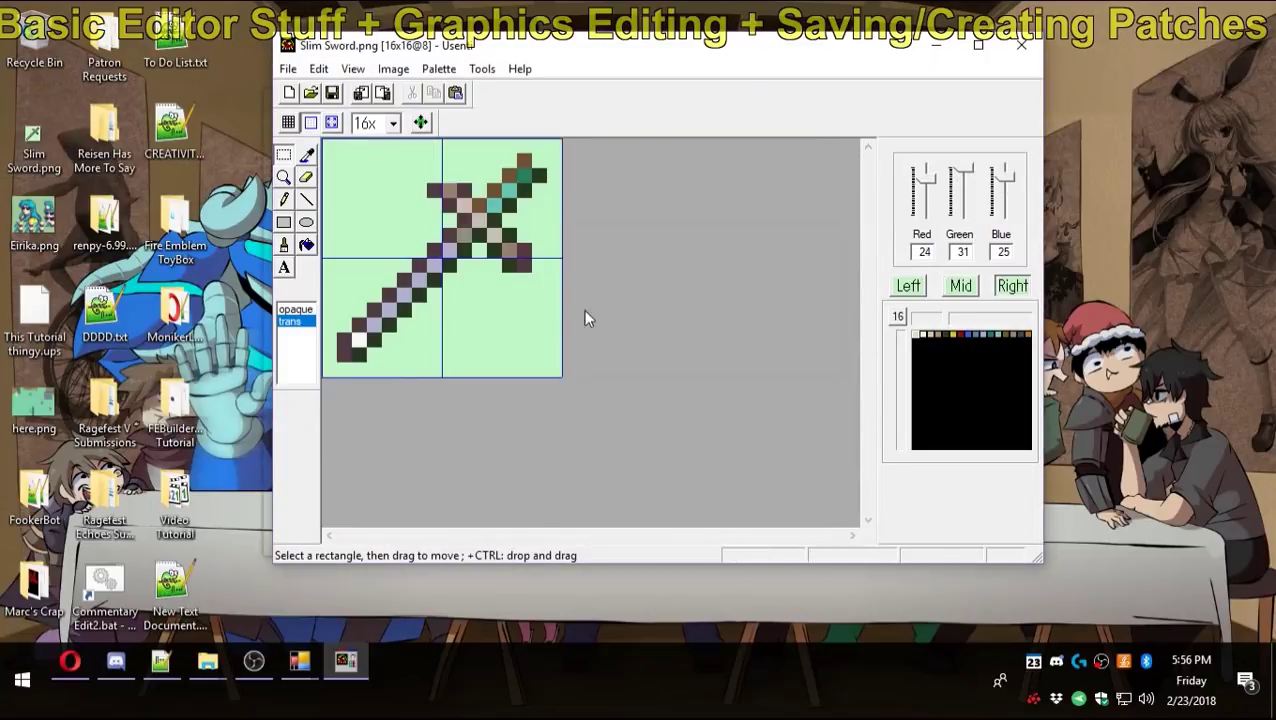
Outline the Slim Sword icon and point out its palette by assigning individual entries to the drawing colours.
left_click_drag(335, 142, 555, 372)
middle_click(931, 334)
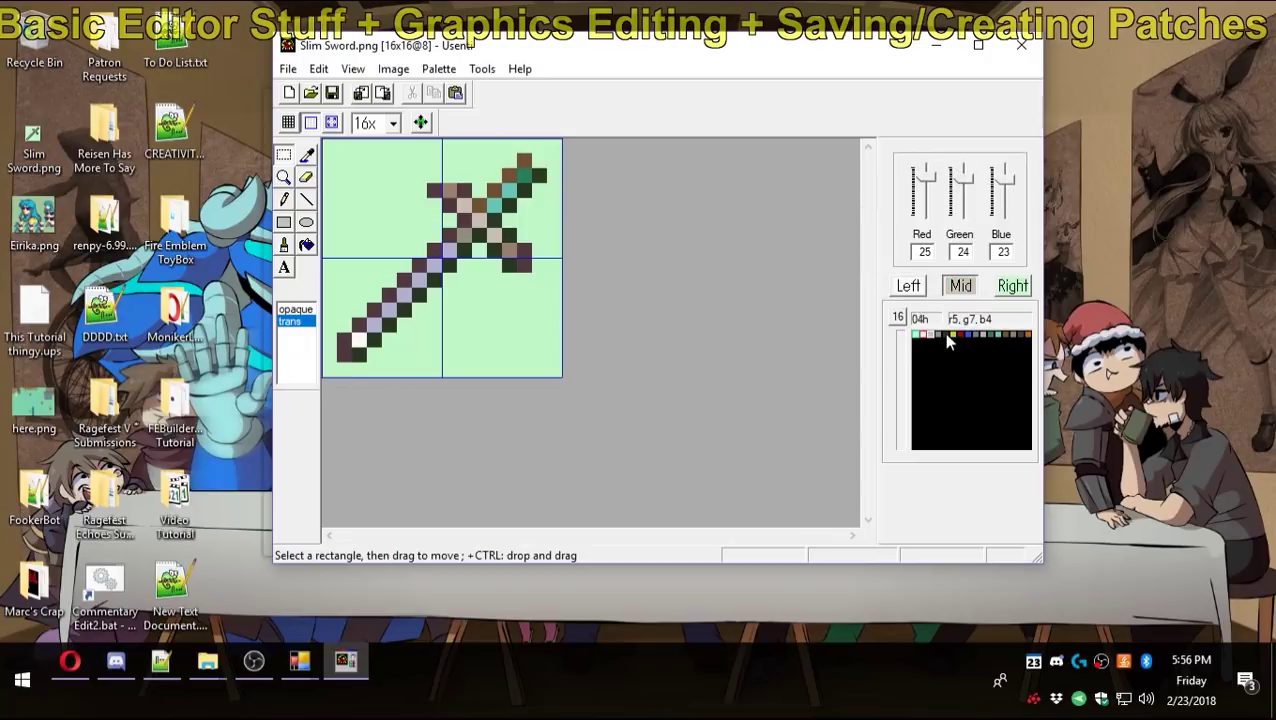
right_click(936, 336)
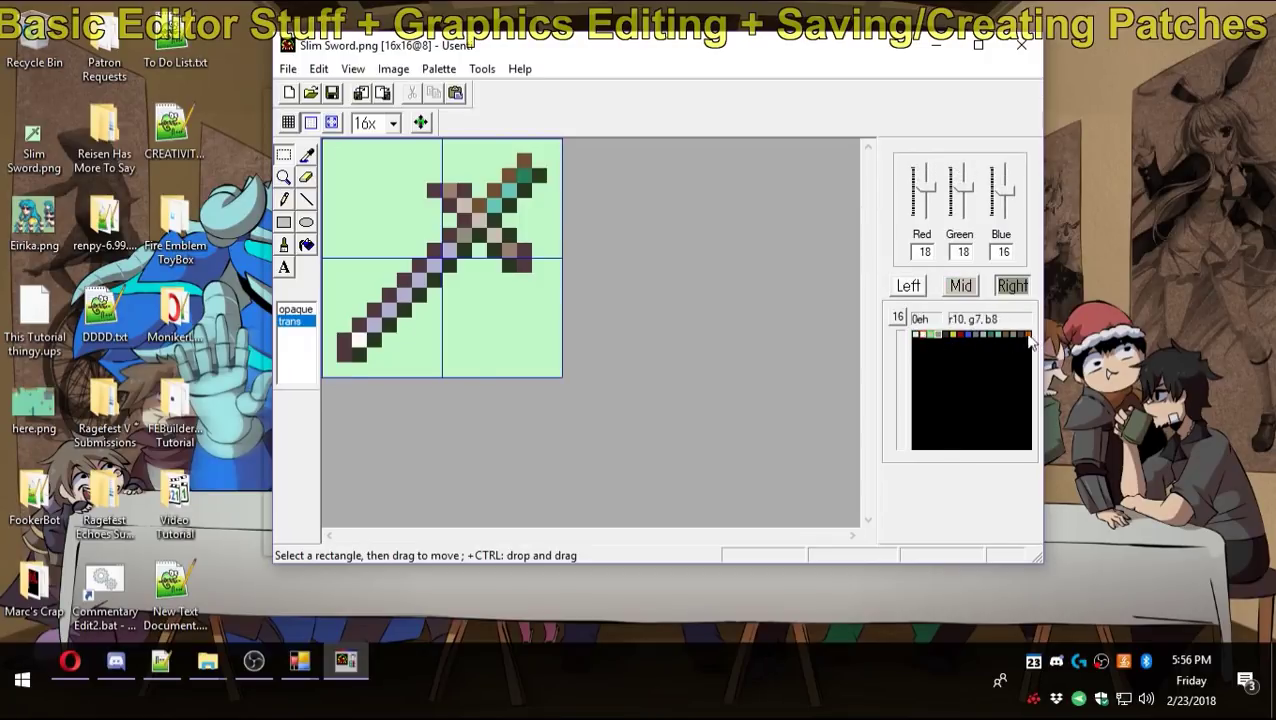
left_click(919, 340)
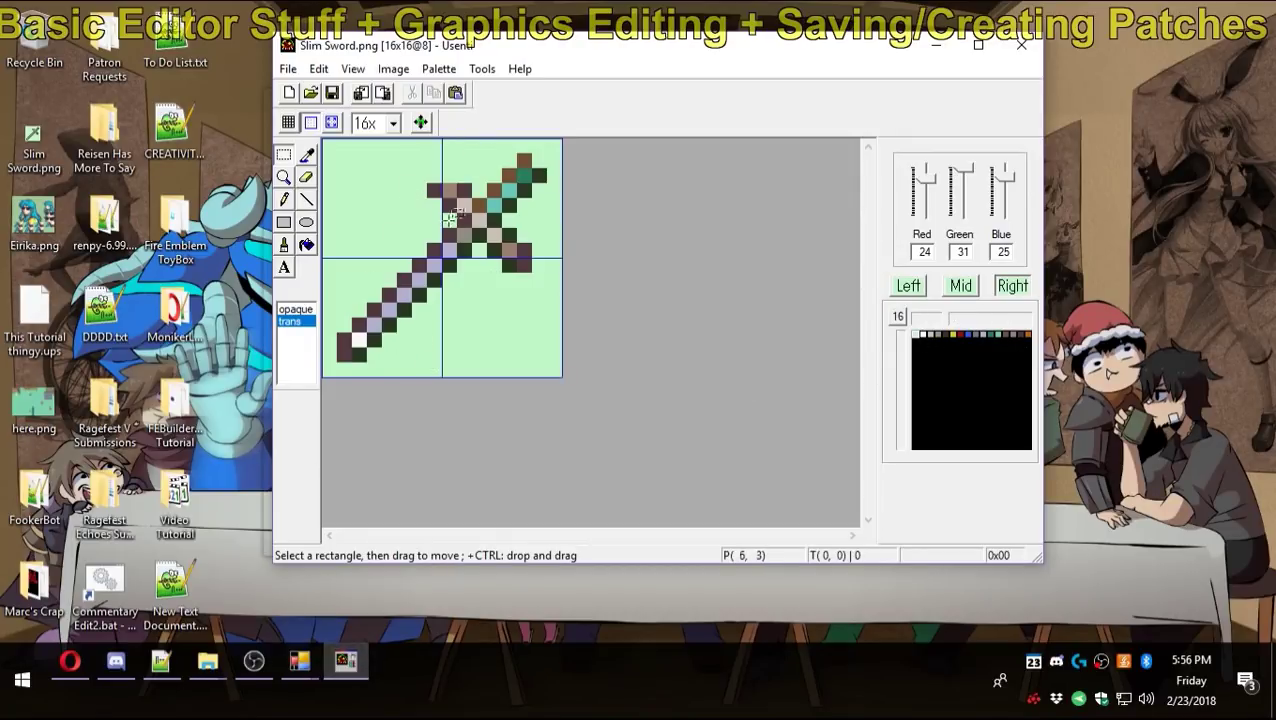
Pick the dark green outline colour from the sword and scribble freehand over the Slim Sword icon with the pencil.
left_click(307, 156)
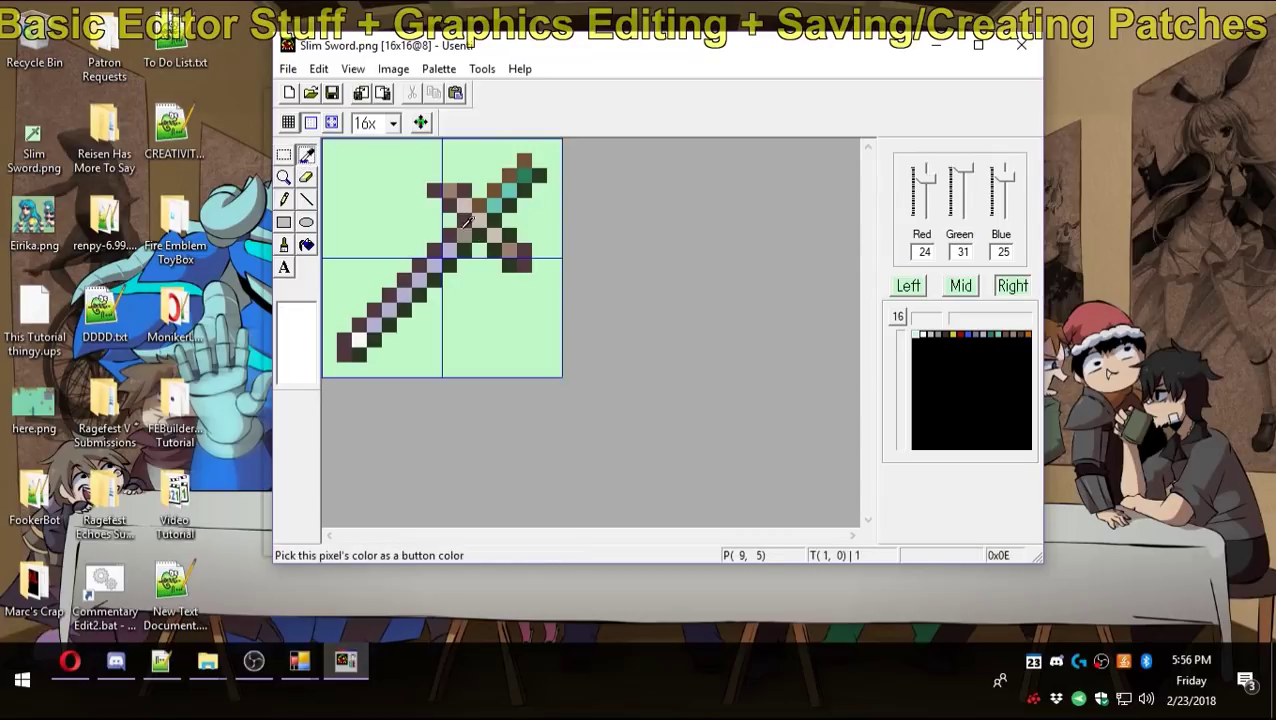
left_click(486, 233)
left_click(284, 199)
mouse_move(345, 175)
left_mouse_down()
mouse_move(450, 275)
mouse_move(452, 172)
mouse_move(493, 298)
mouse_move(495, 190)
left_mouse_up()
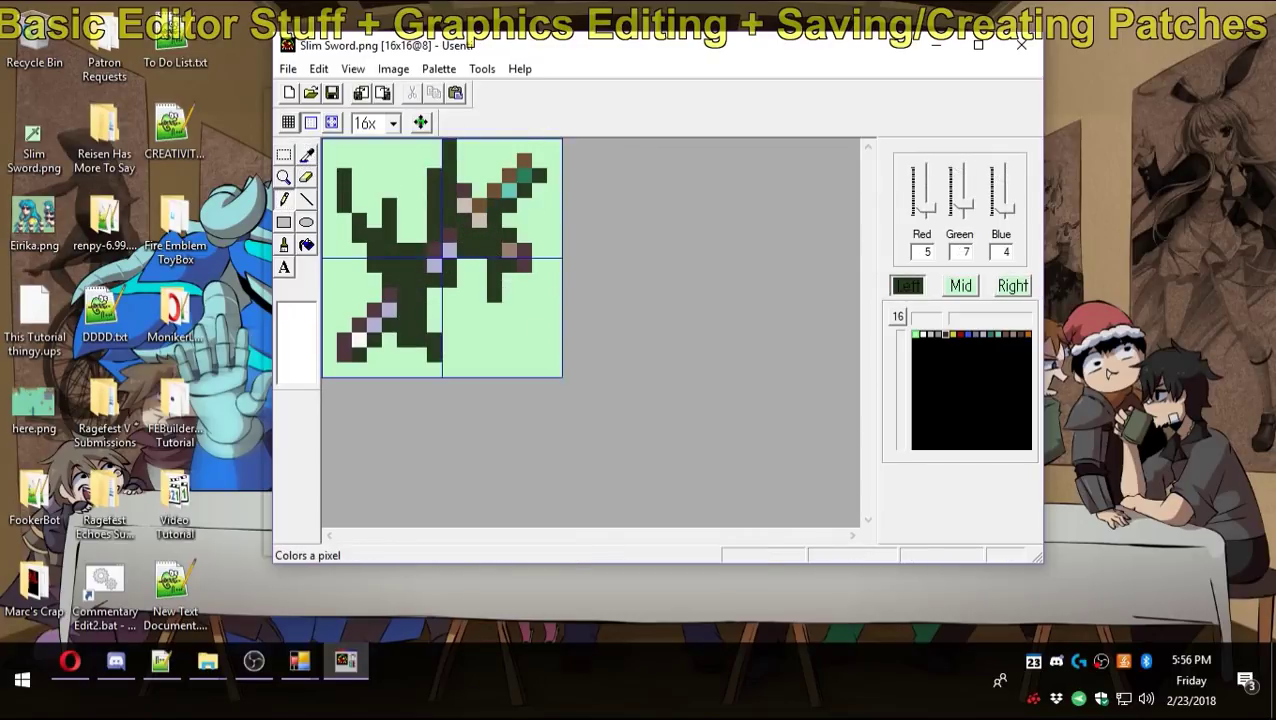
Switch to FEBuilderGBA, close the Slim Sword's item icon editor, and bring up the main window for FE8_Clean.gba.
mouse_move(299, 660)
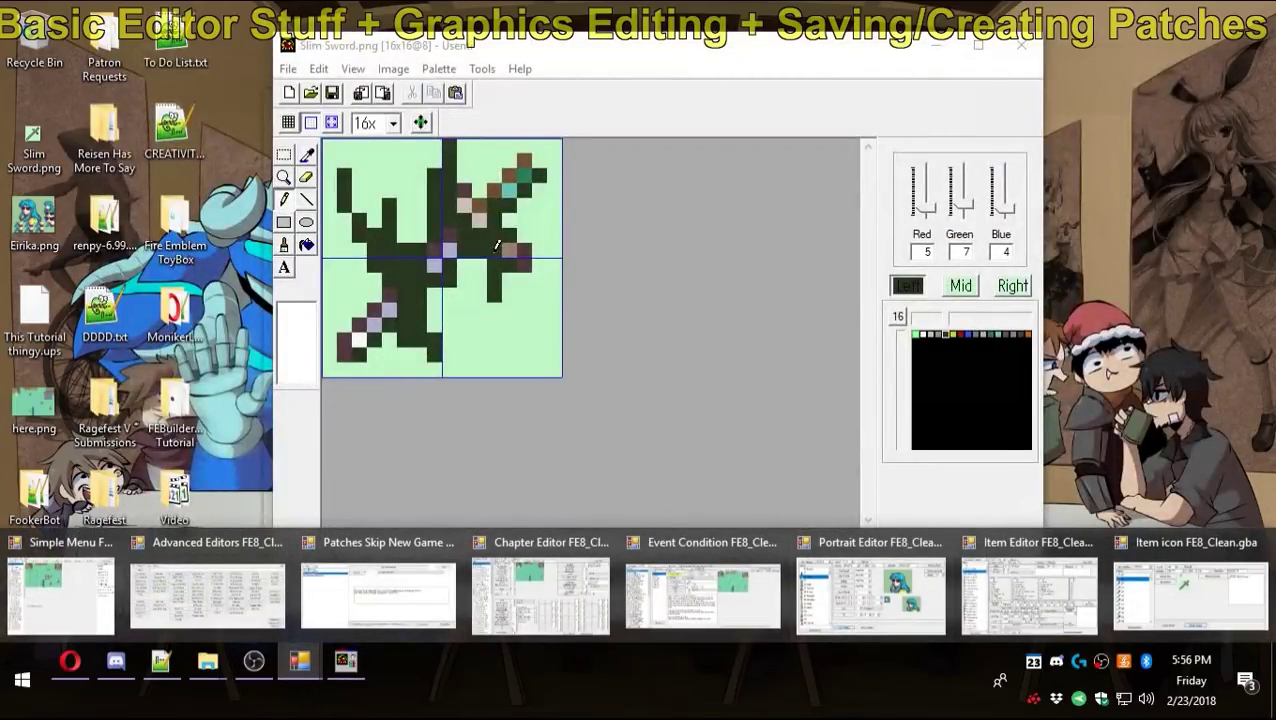
left_click(1190, 595)
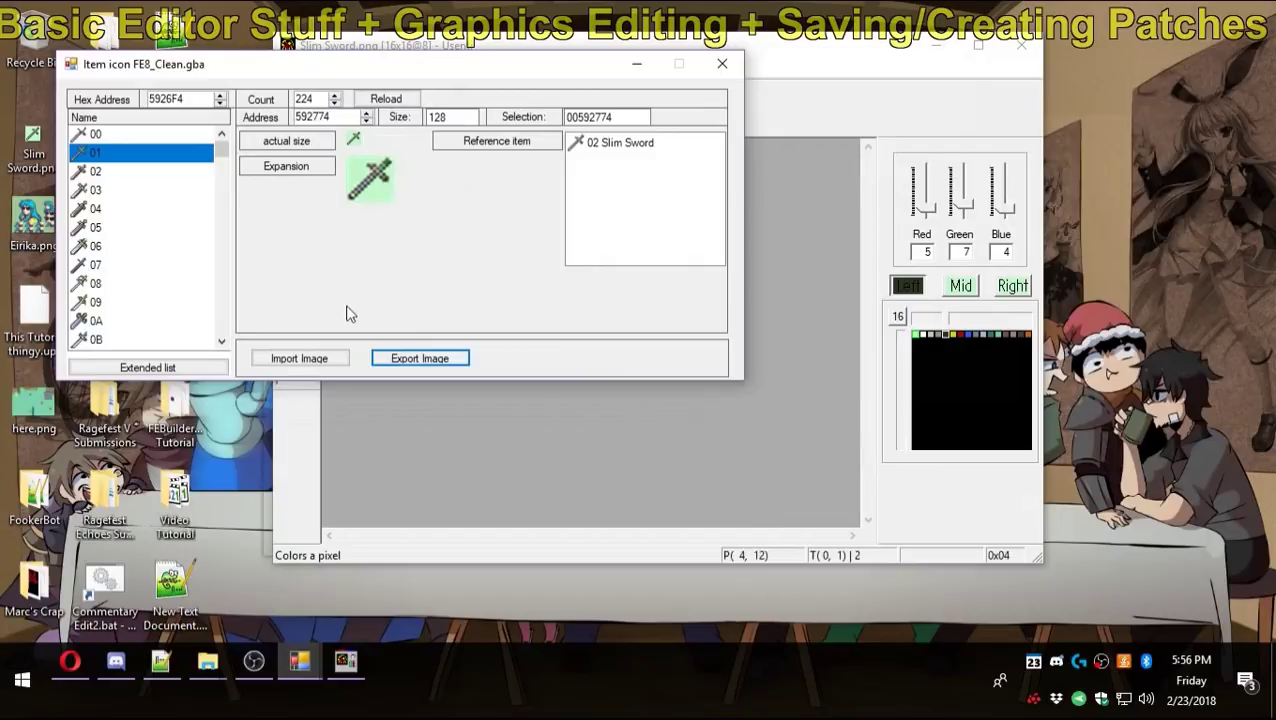
left_click(722, 63)
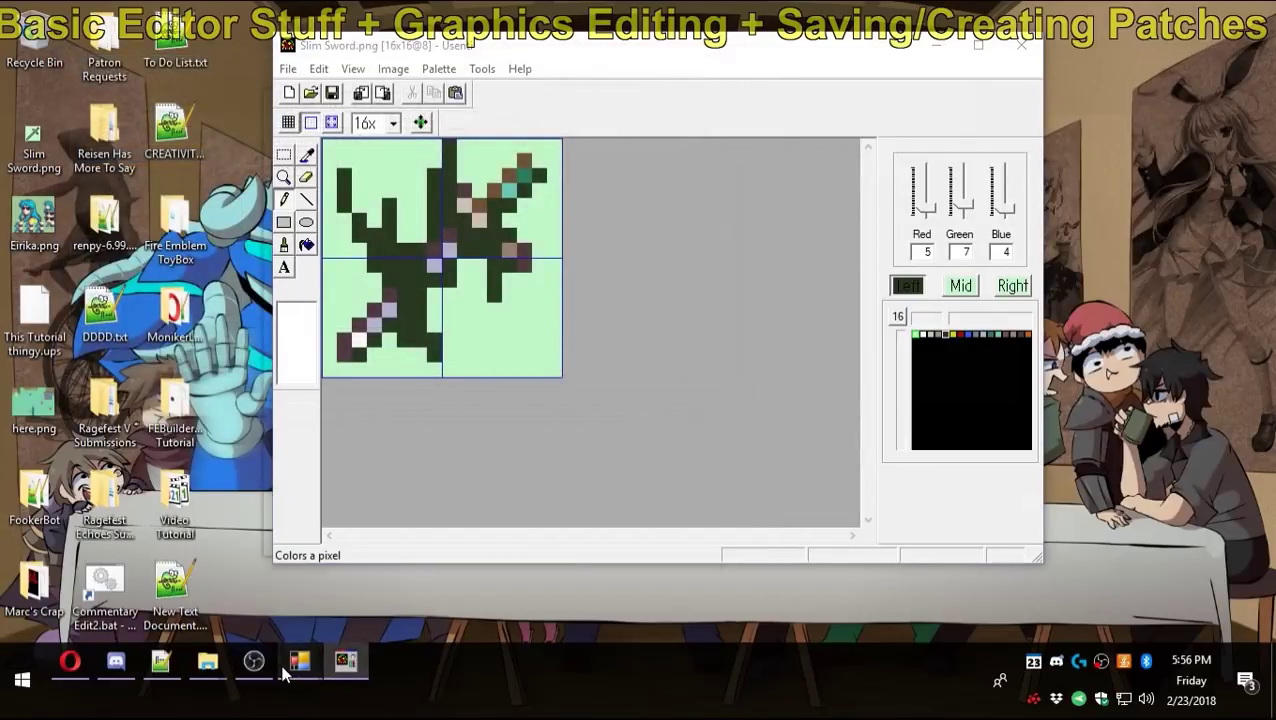
mouse_move(290, 668)
left_click(810, 595)
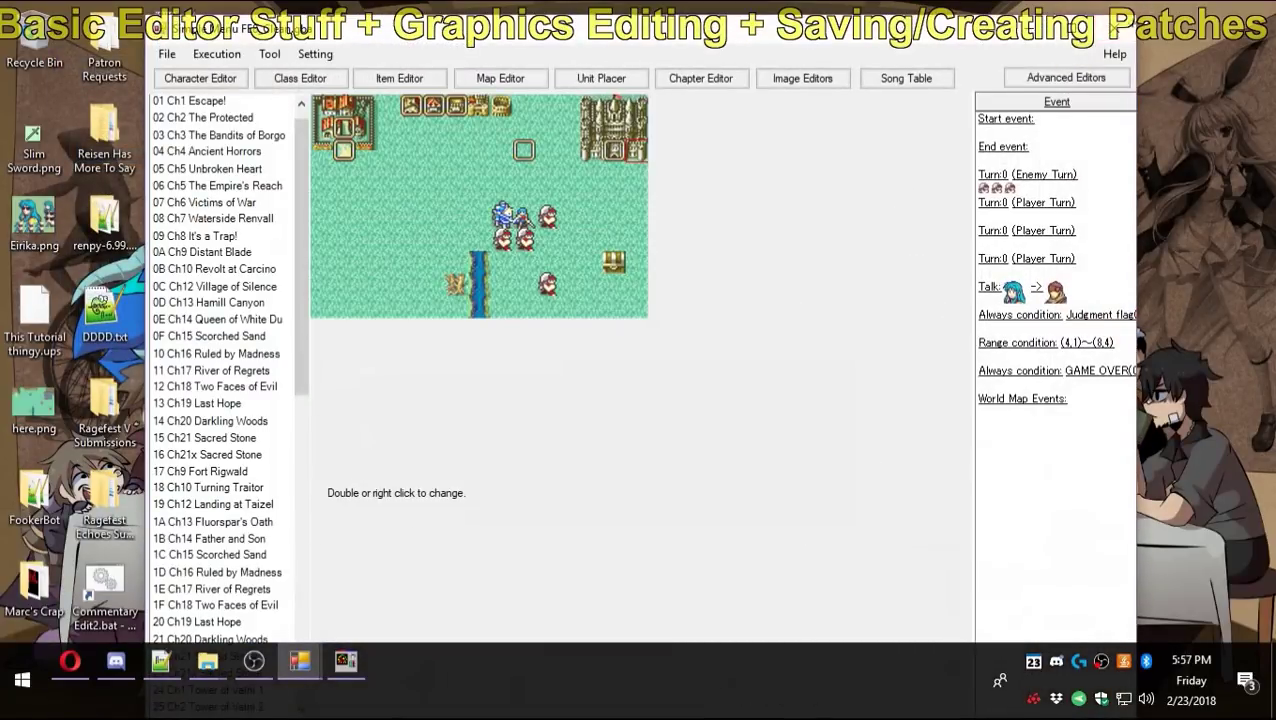
Try to close the main ROM editor window, and decline to exit without saving.
left_click(1115, 54)
left_click(1118, 28)
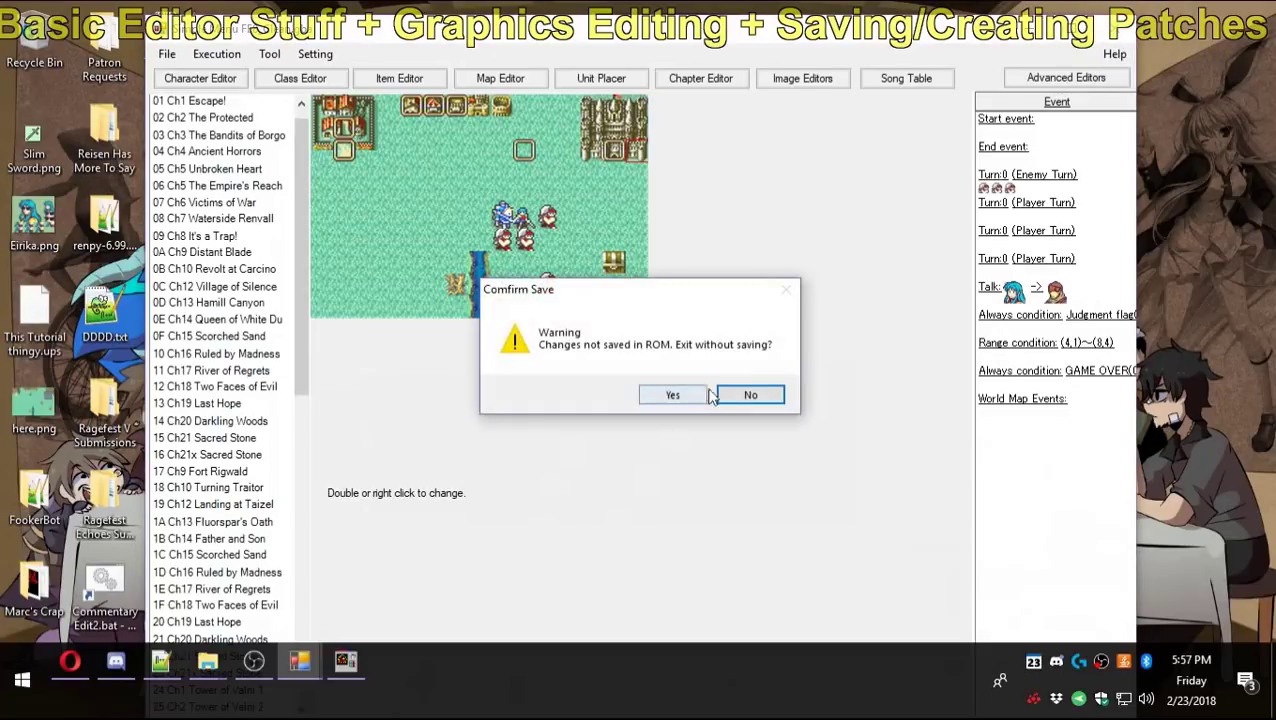
left_click(768, 398)
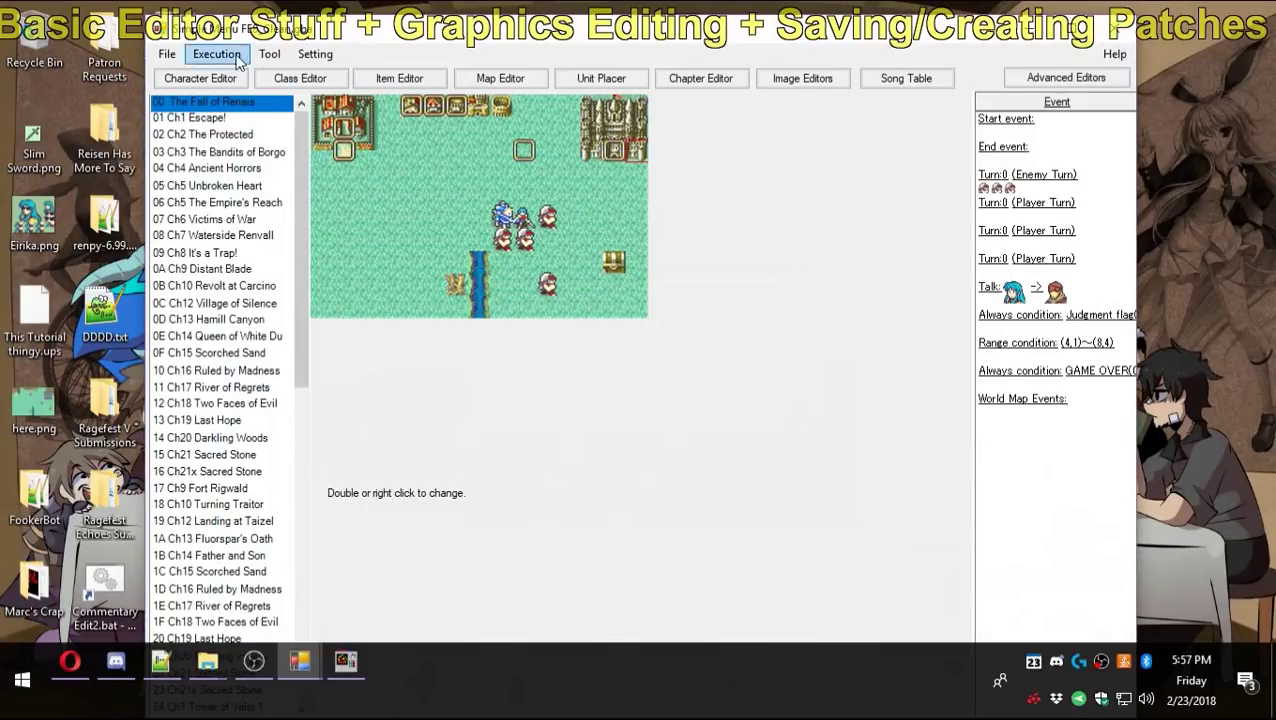
Save the ROM changes, overwriting FE8_Clean.gba in the FEBuilderGBA Tutorial folder.
left_click(165, 57)
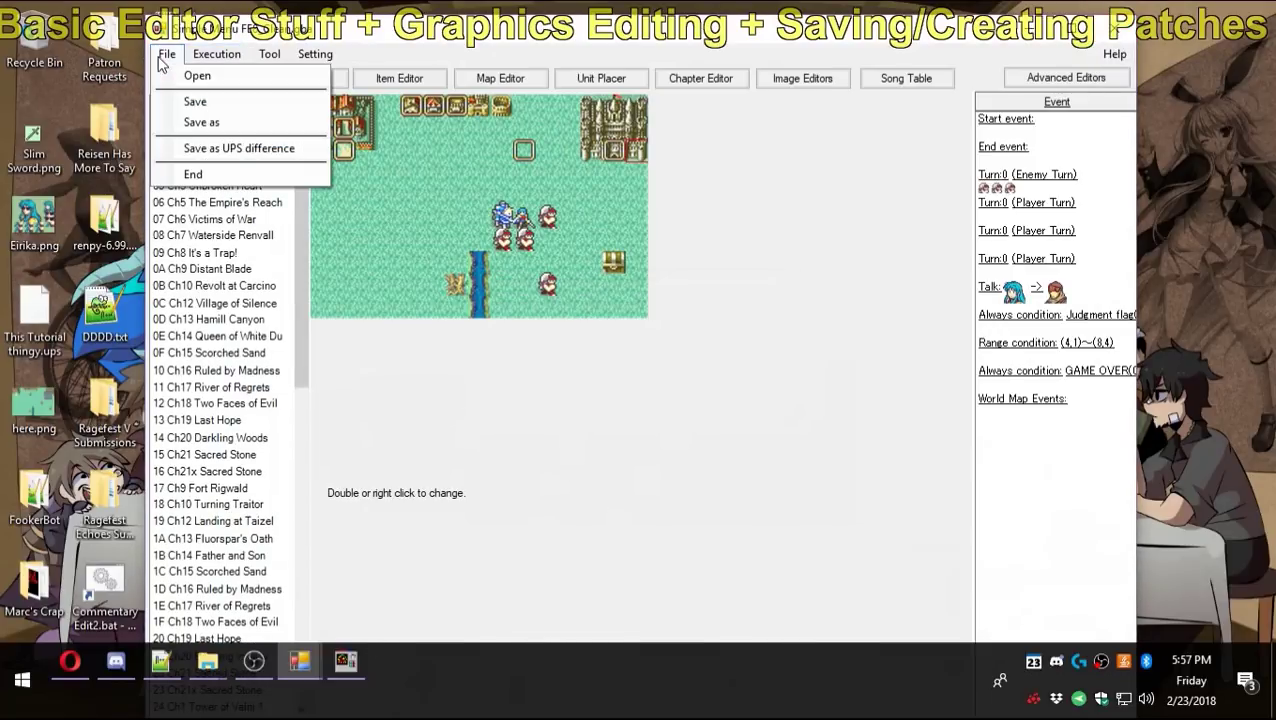
left_click(224, 102)
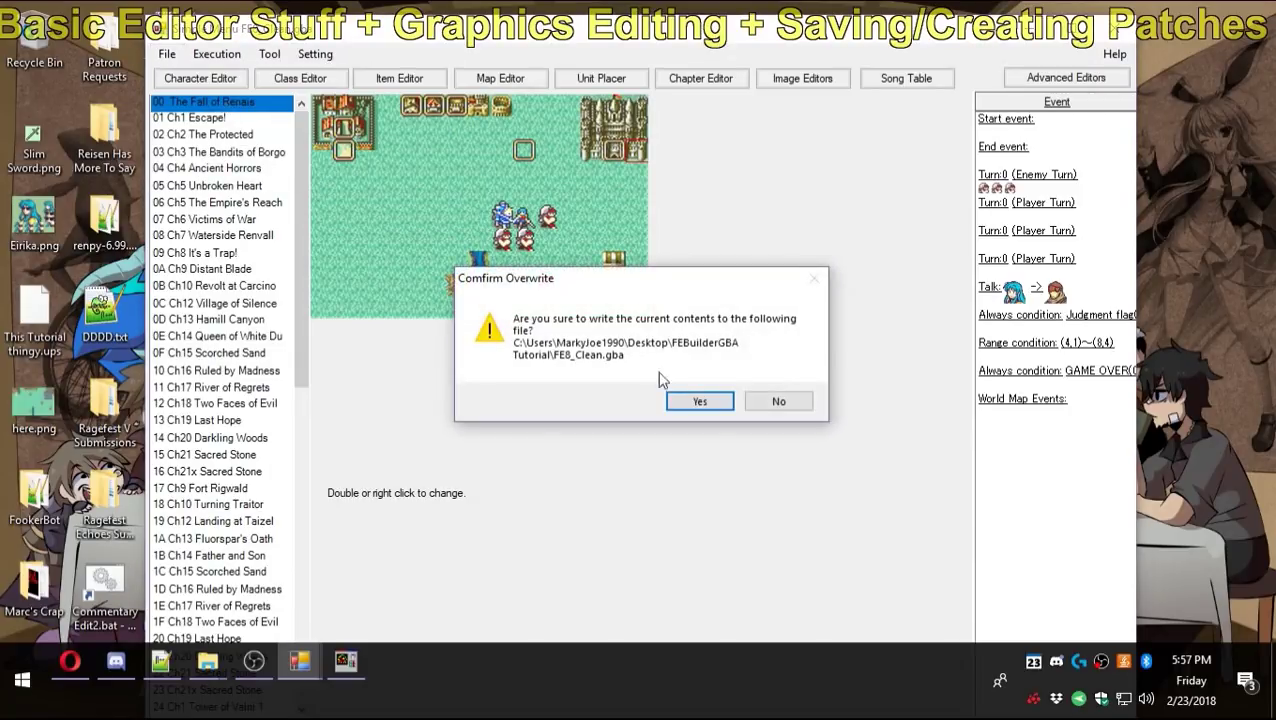
left_click(688, 403)
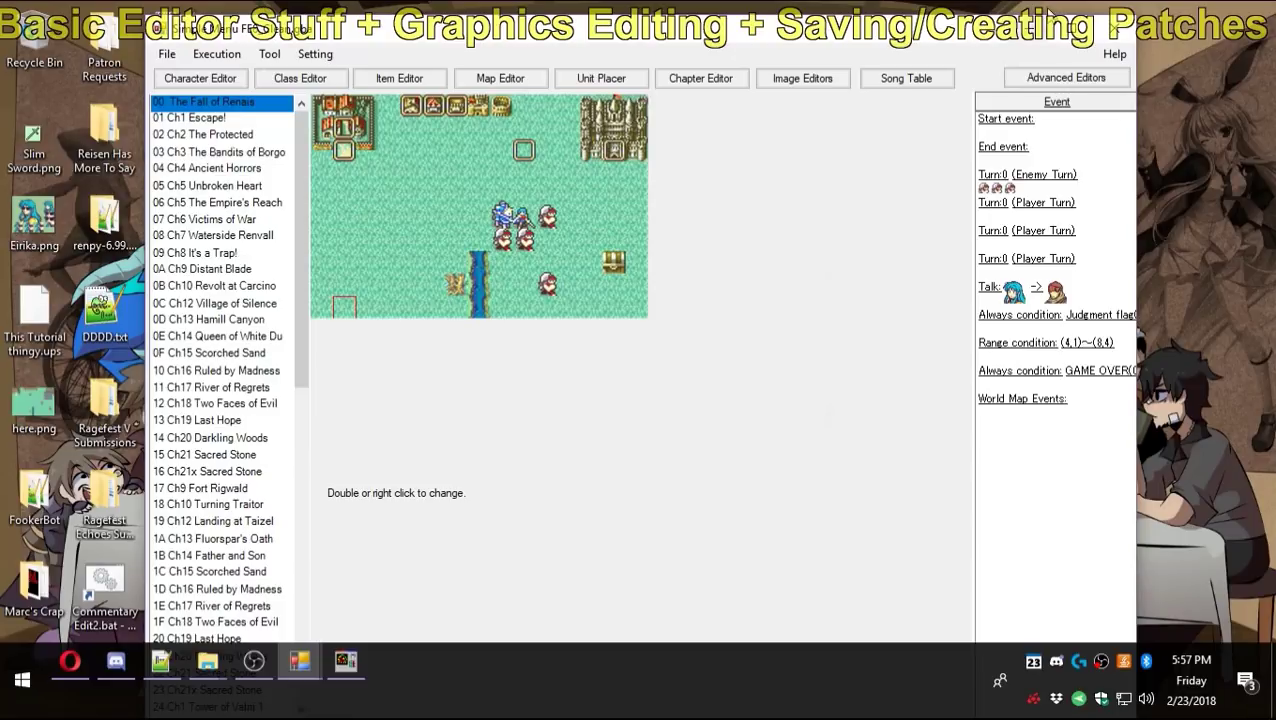
Start a UPS difference patch and select 1997 - Fire Emblem - The Sacred Stones (U)(TrashMan).gba from the GBA ROMS folder as the original ROM.
left_click(207, 58)
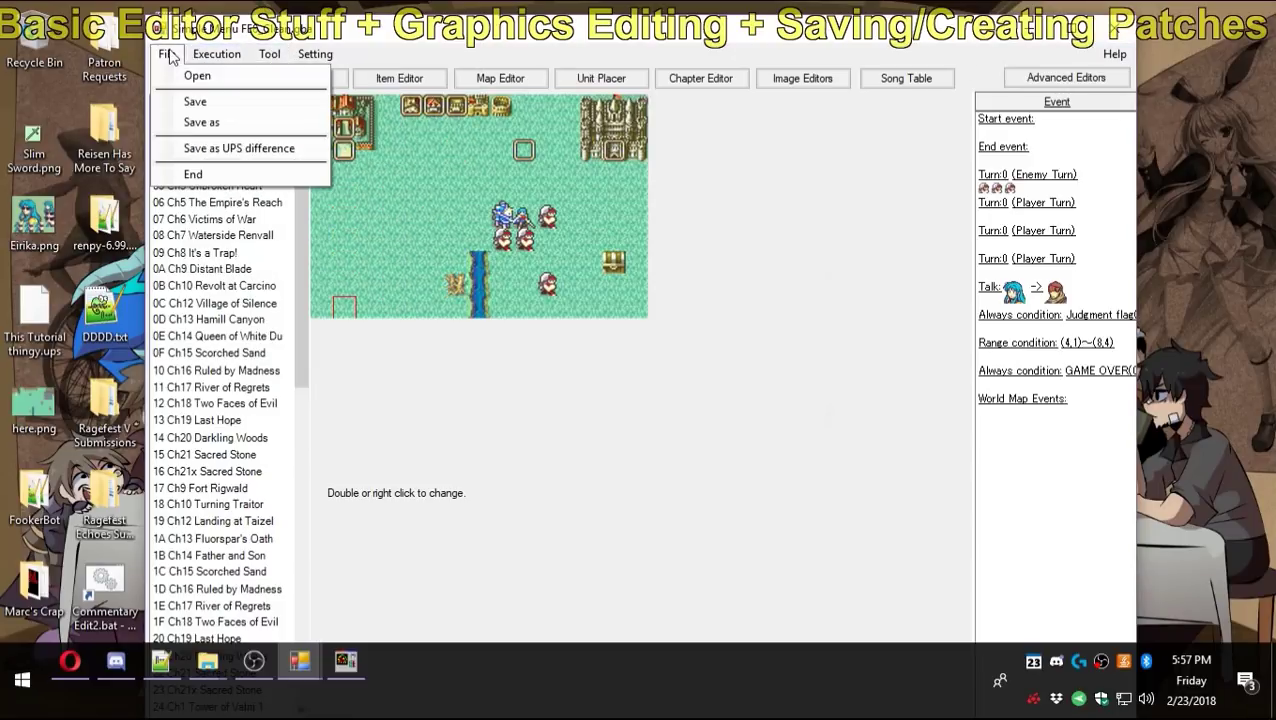
left_click(193, 150)
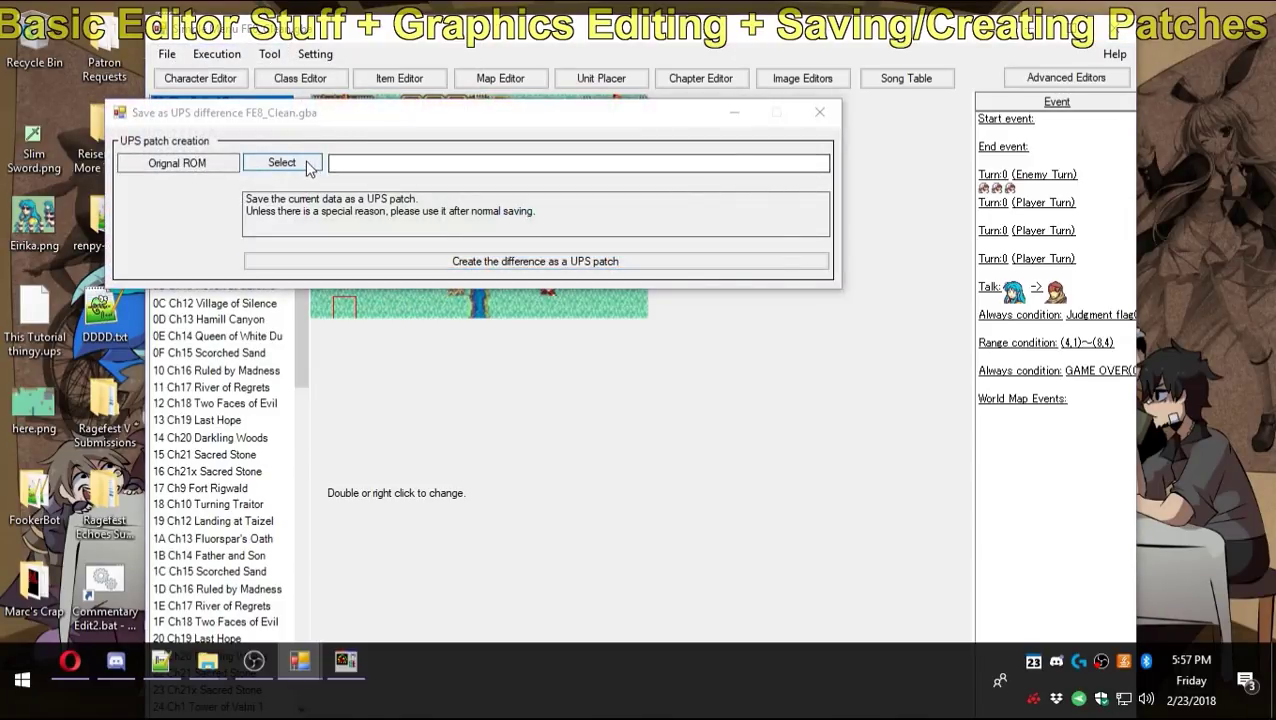
left_click(300, 162)
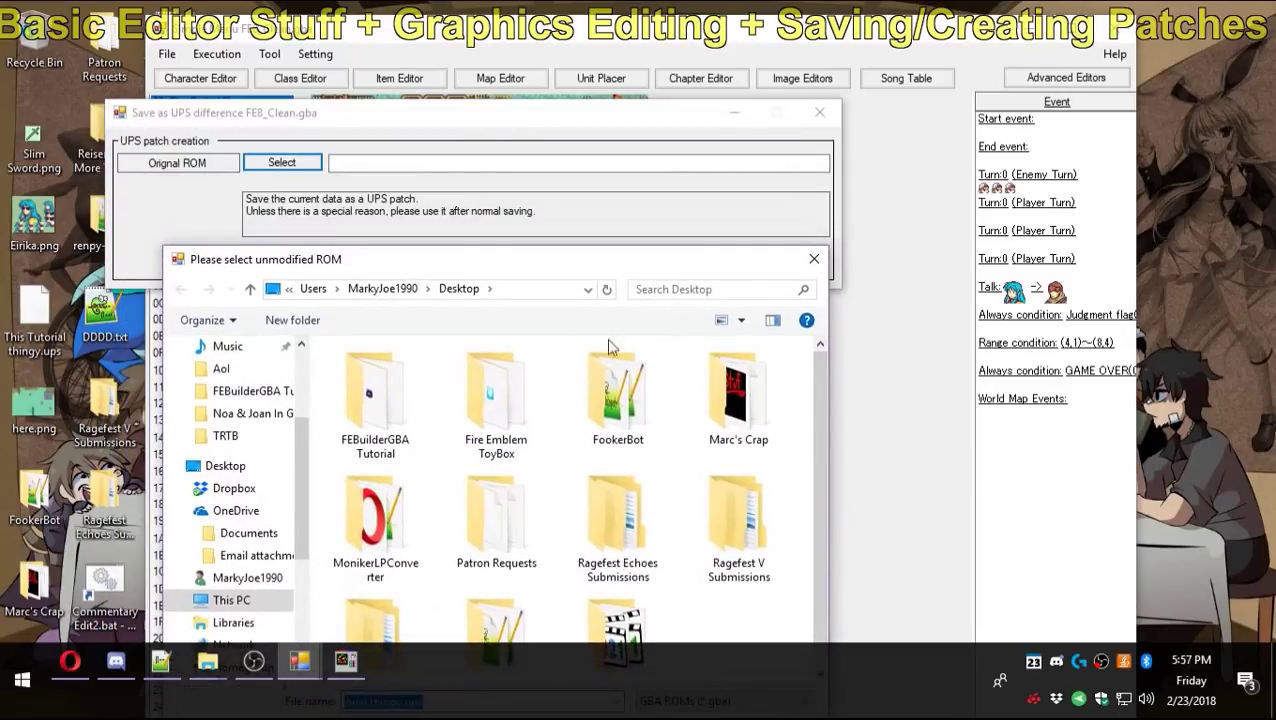
double_click(702, 386)
double_click(418, 435)
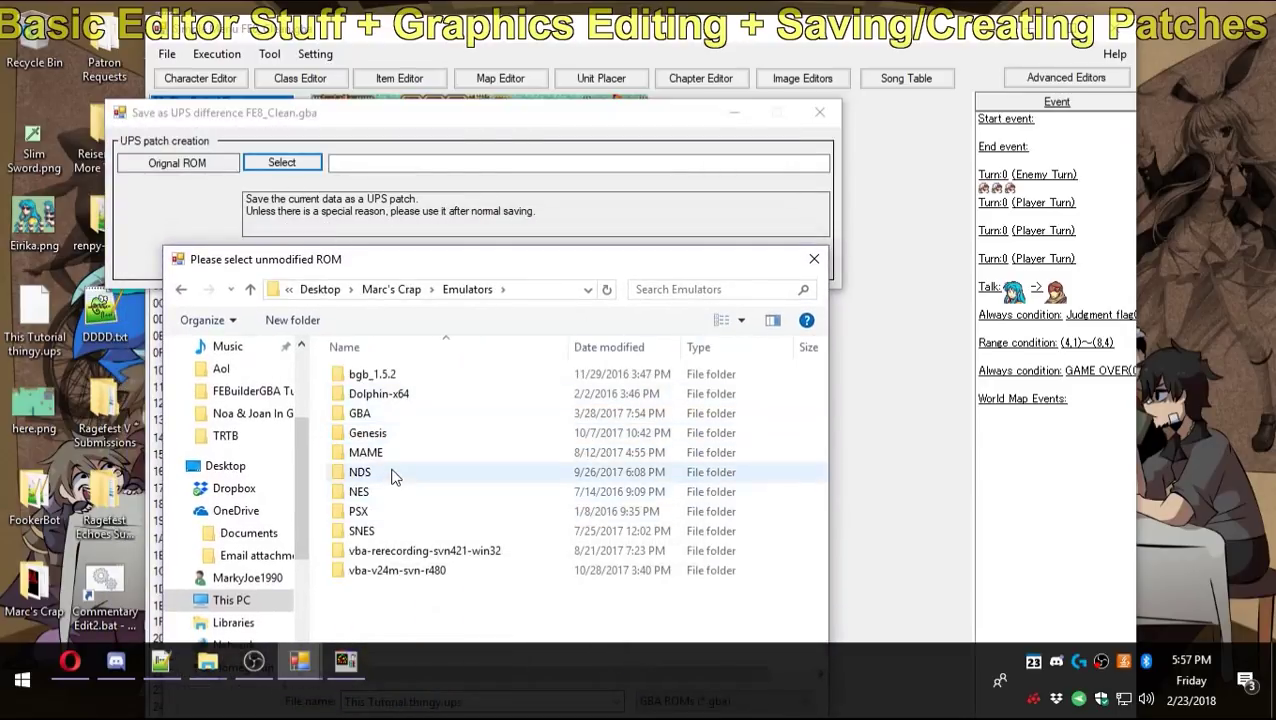
double_click(395, 415)
double_click(378, 456)
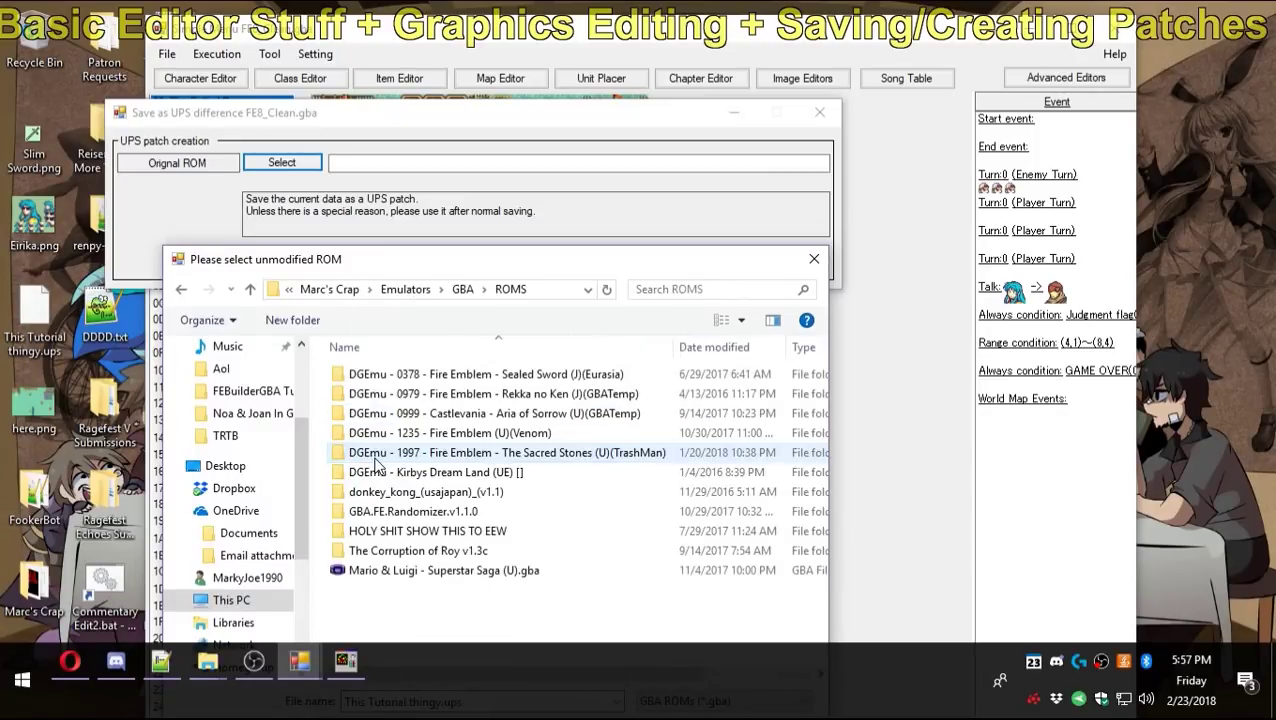
double_click(555, 452)
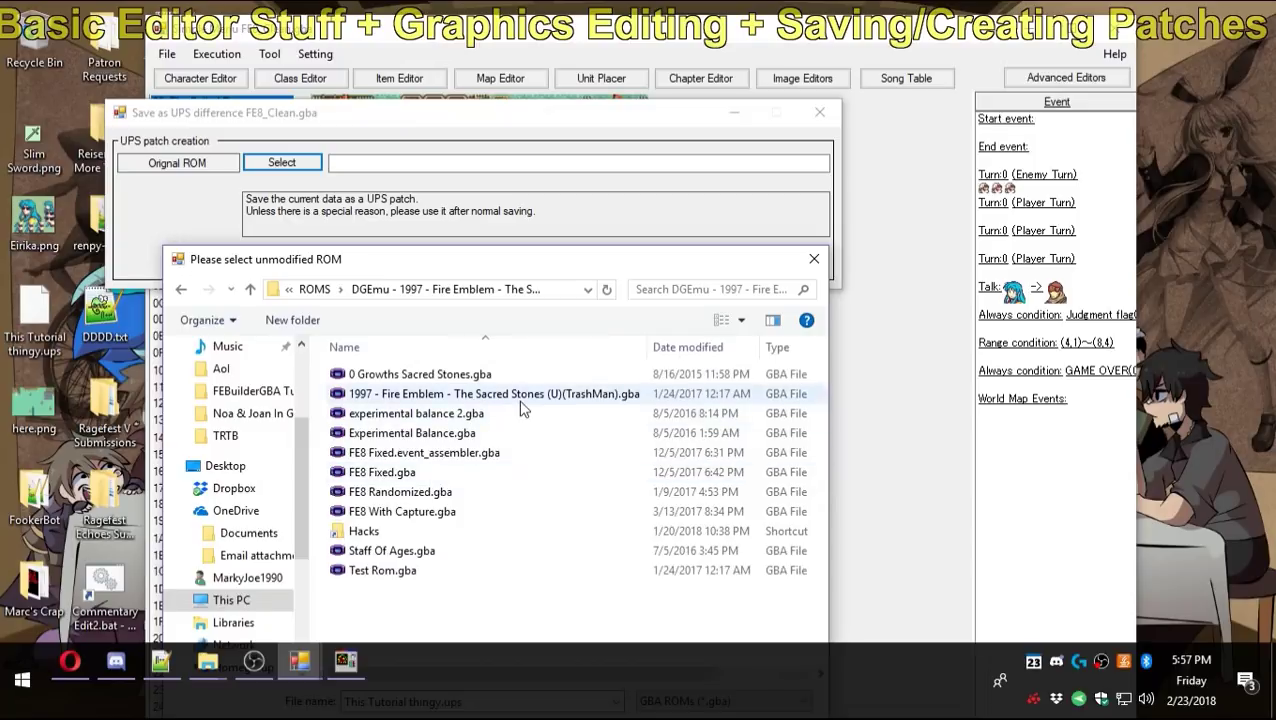
double_click(470, 394)
Create the UPS patch on the Desktop with the file name Tutorial, and close its folder window.
left_click(365, 264)
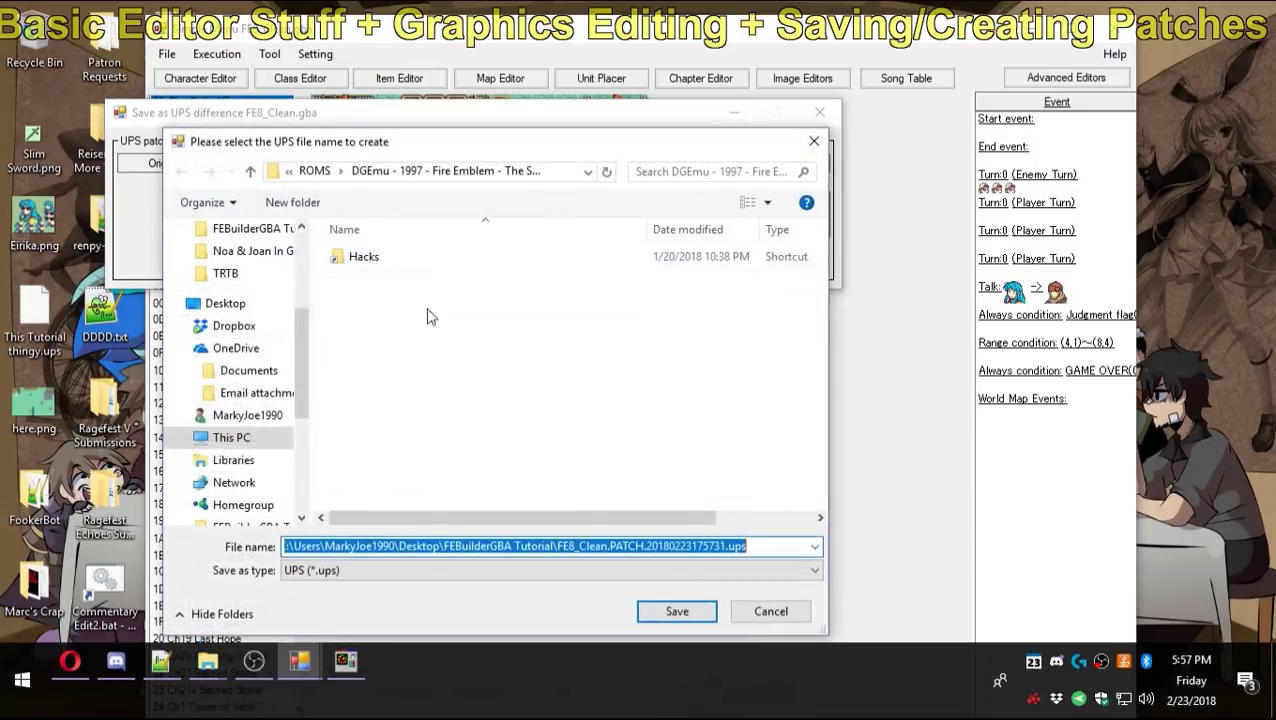
left_click(225, 303)
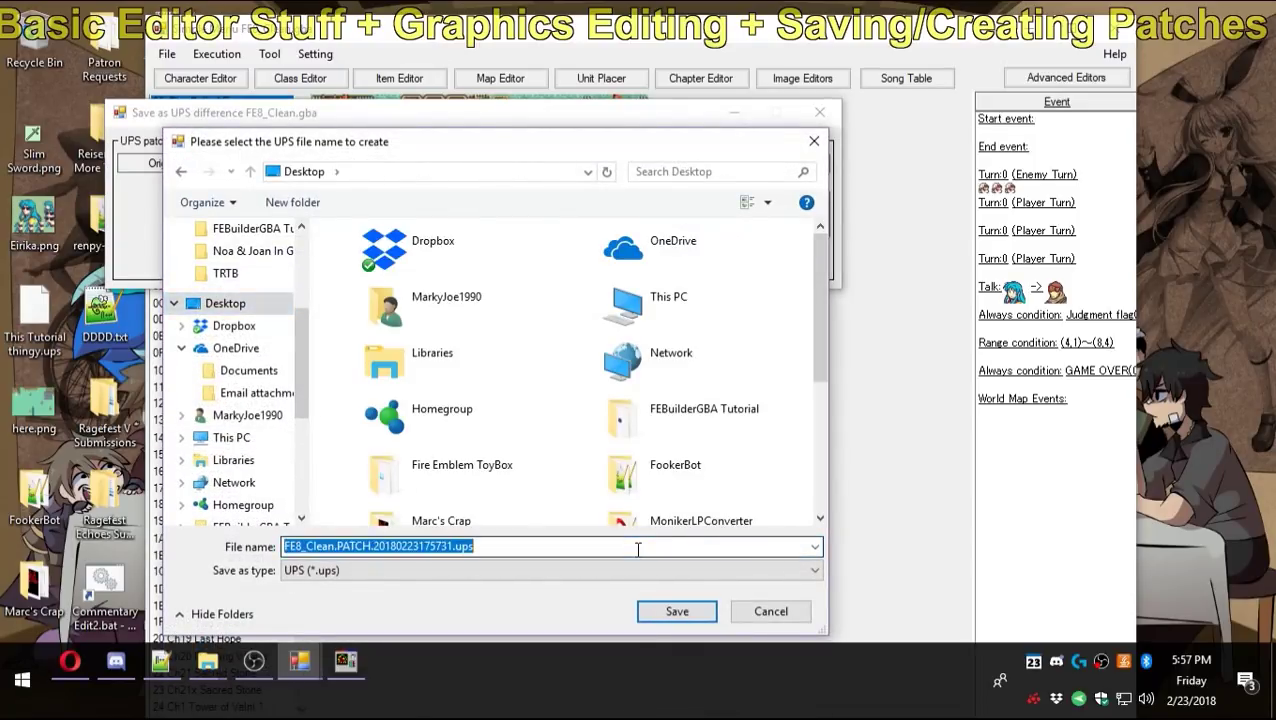
type("Tutorial")
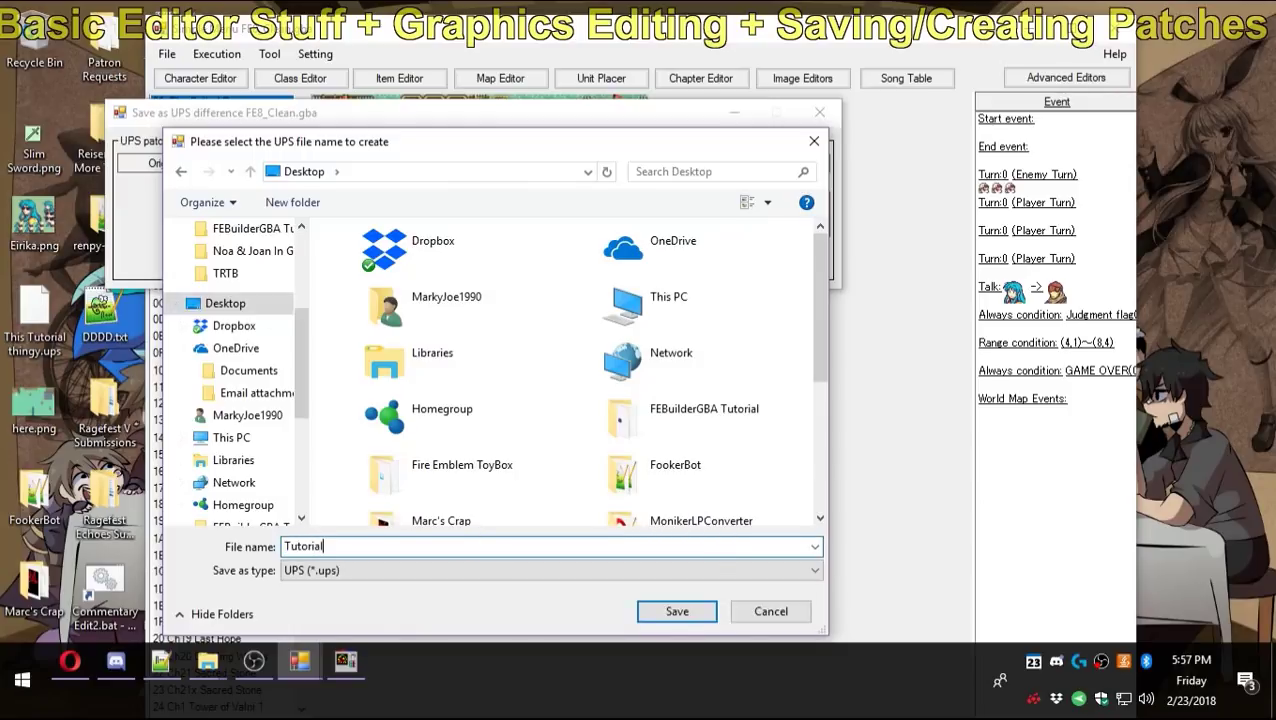
left_click(700, 618)
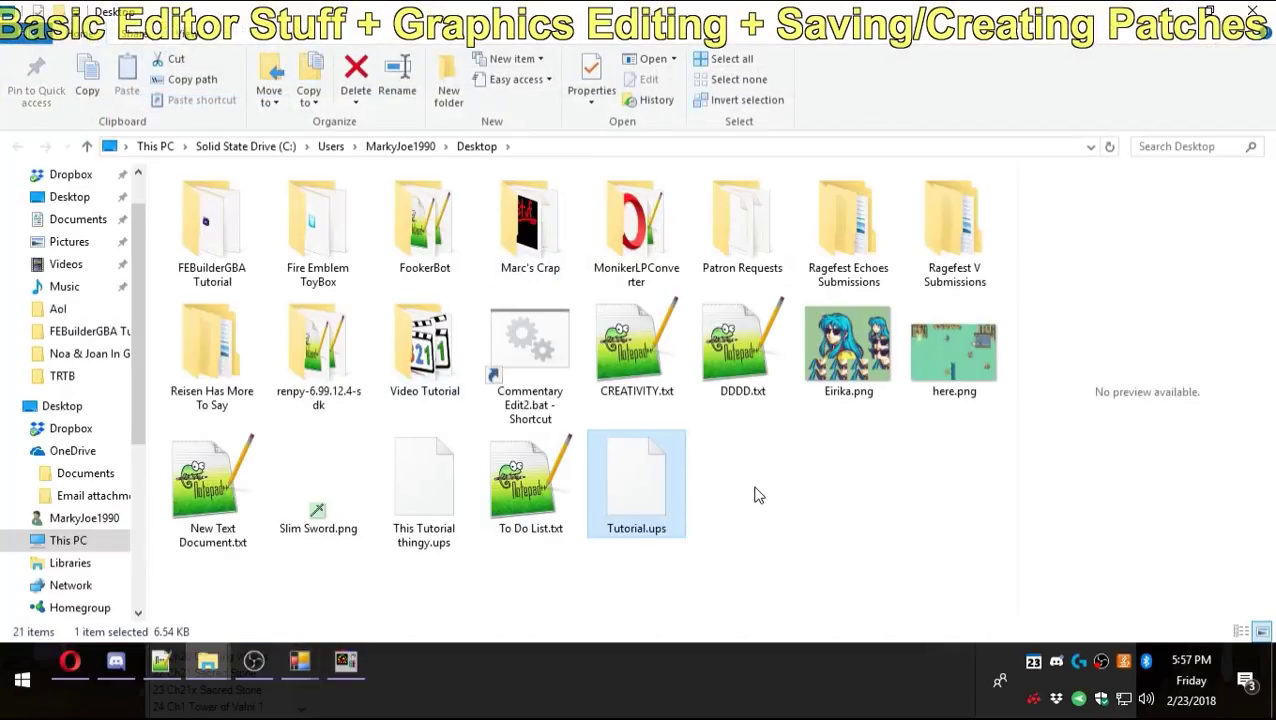
left_click(1252, 12)
Switch back to FEBuilderGBA, look at the Background Editor from the Advanced Editors, and return to the main window.
left_click(299, 661)
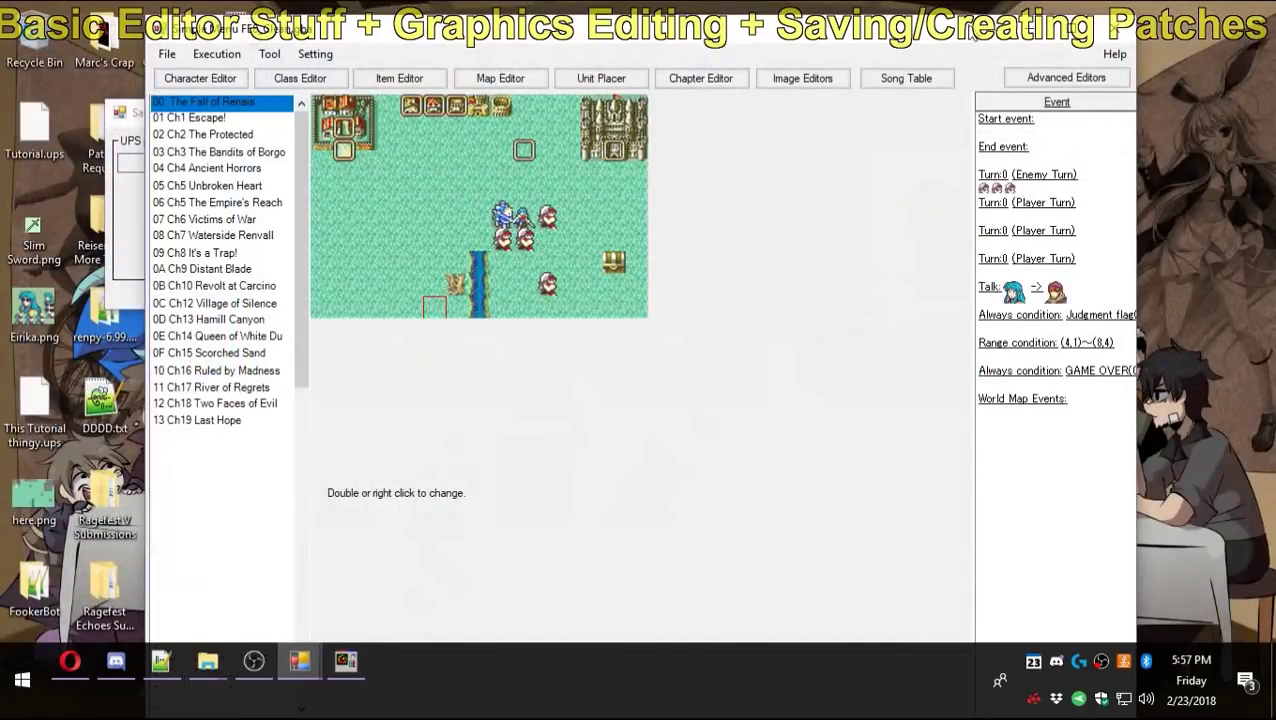
left_click(1066, 78)
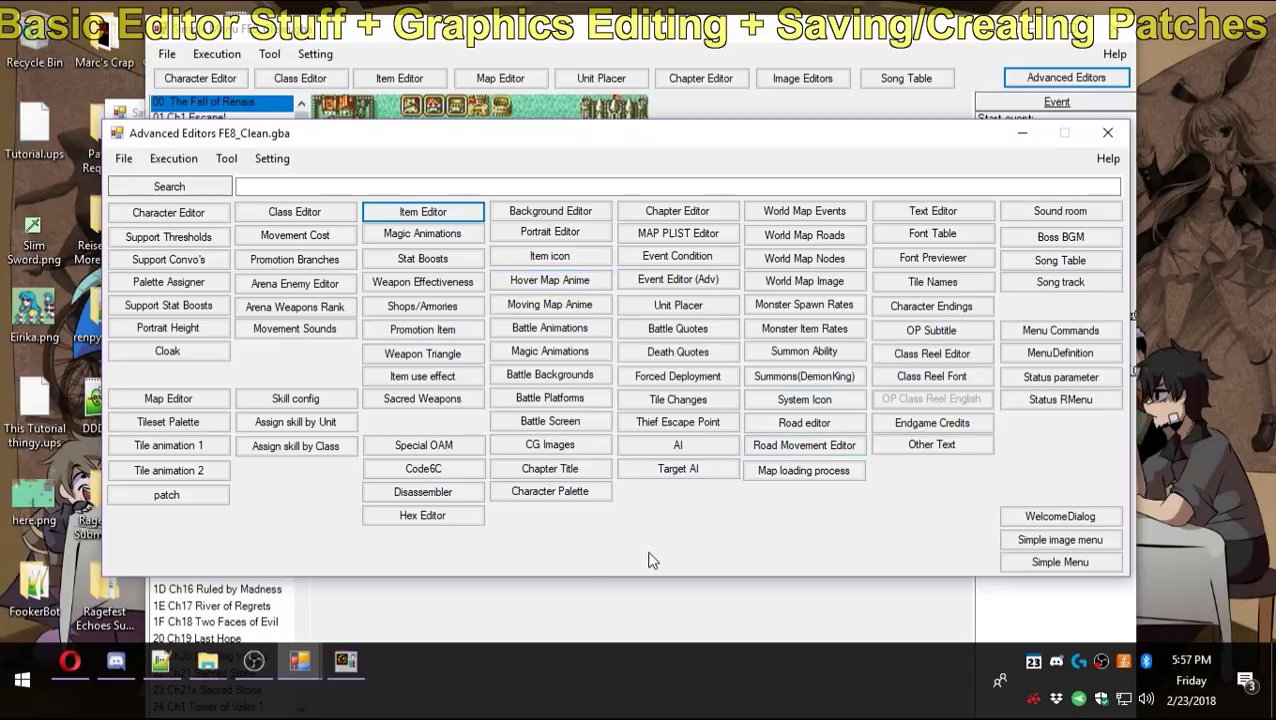
left_click(560, 212)
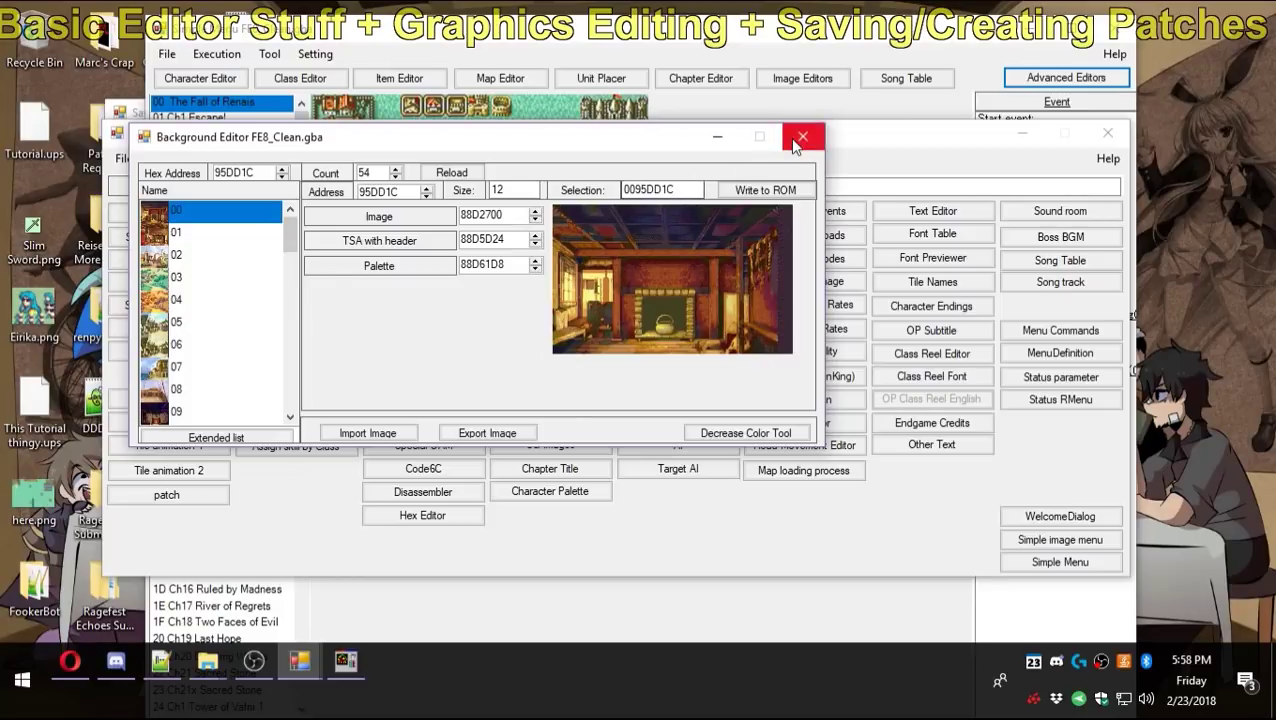
left_click(801, 138)
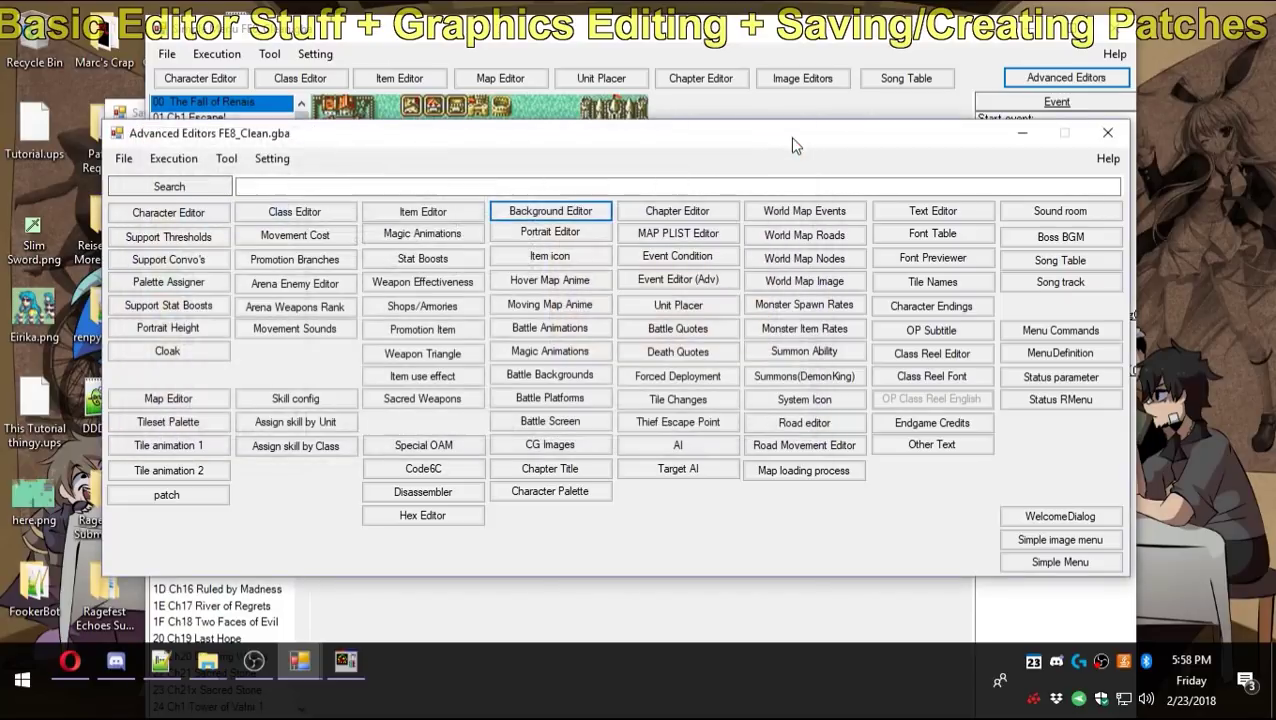
left_click(851, 33)
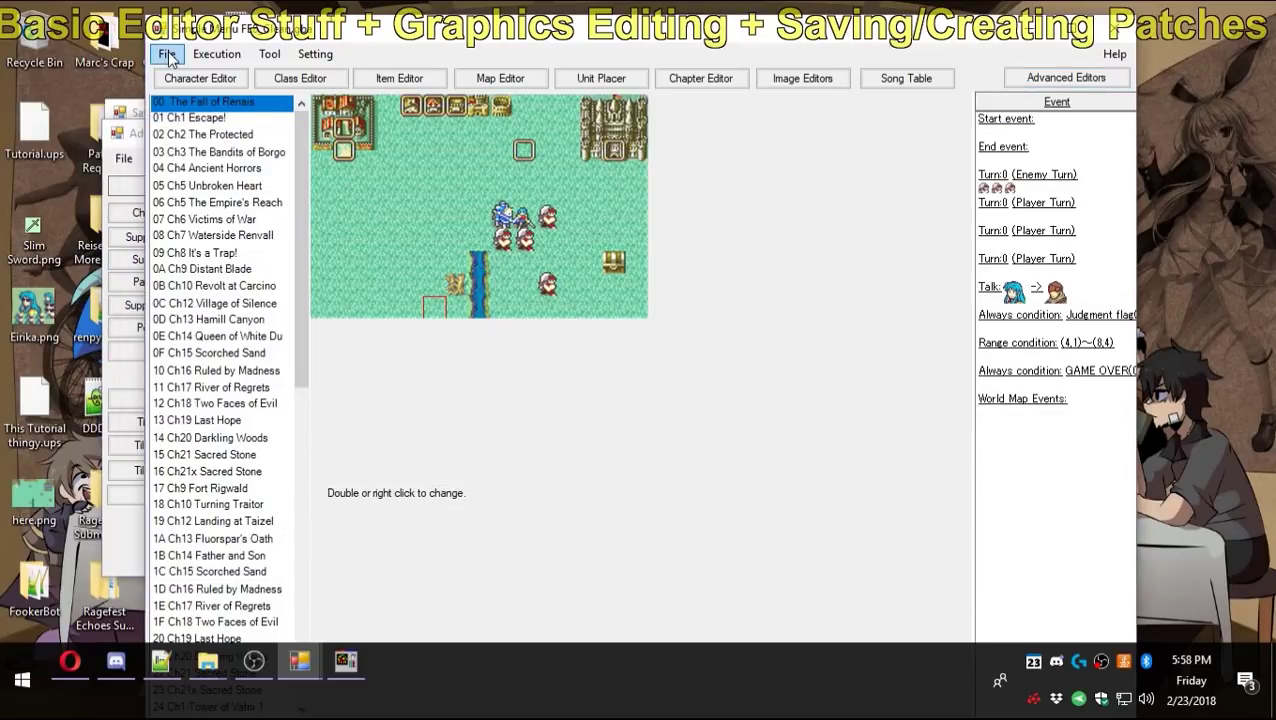